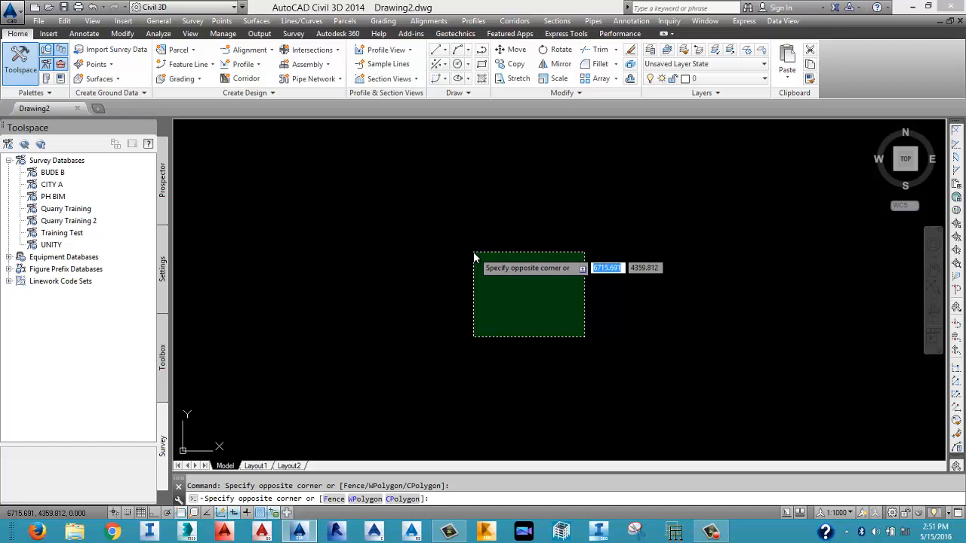
Open the text file CIVIL 3D TRAINING CLASS 2 PNEZD from the CAD training files folder on the desktop.
left_click(473, 253)
left_click(912, 7)
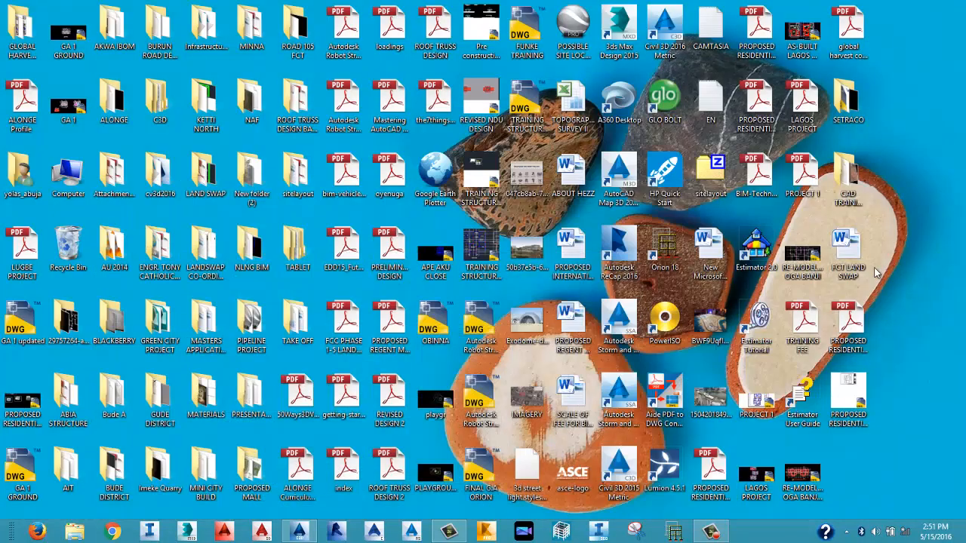
double_click(855, 172)
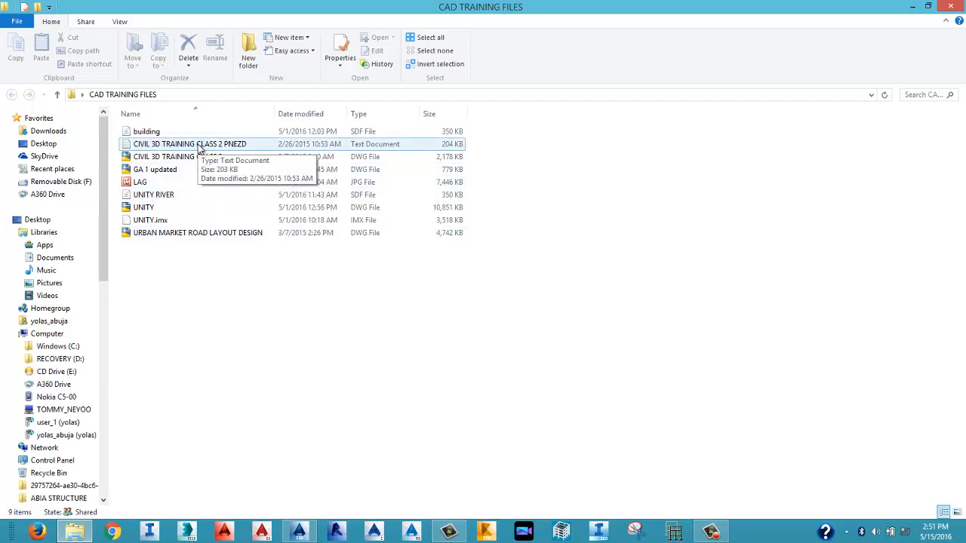
double_click(240, 146)
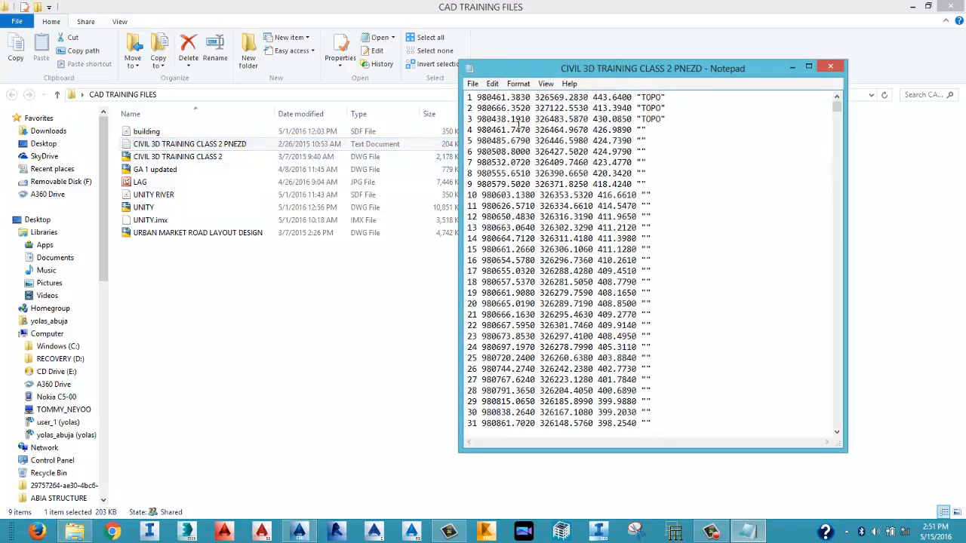
Examine how the point numbers, coordinates, elevations and descriptions are arranged in the survey text file.
scroll(504, 106, "down", 7)
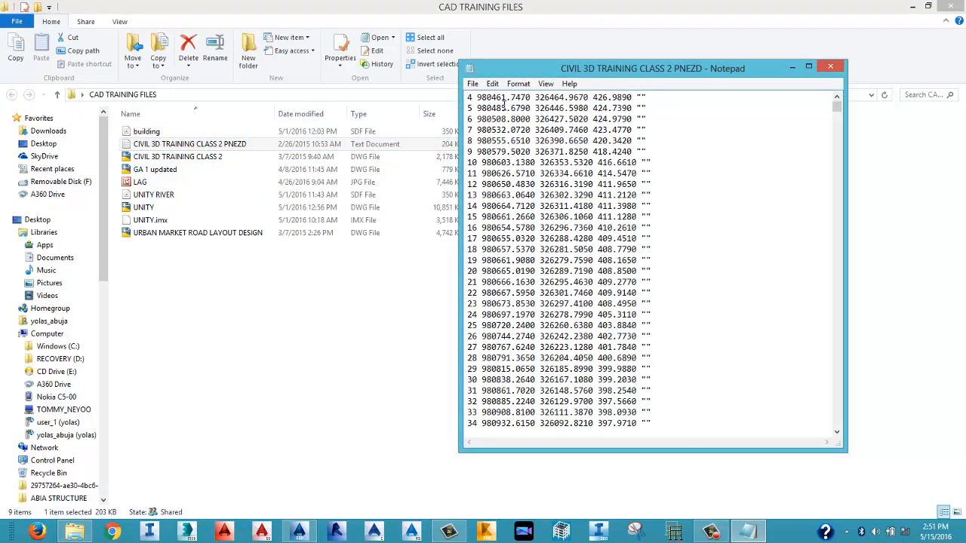
scroll(504, 106, "down", 20)
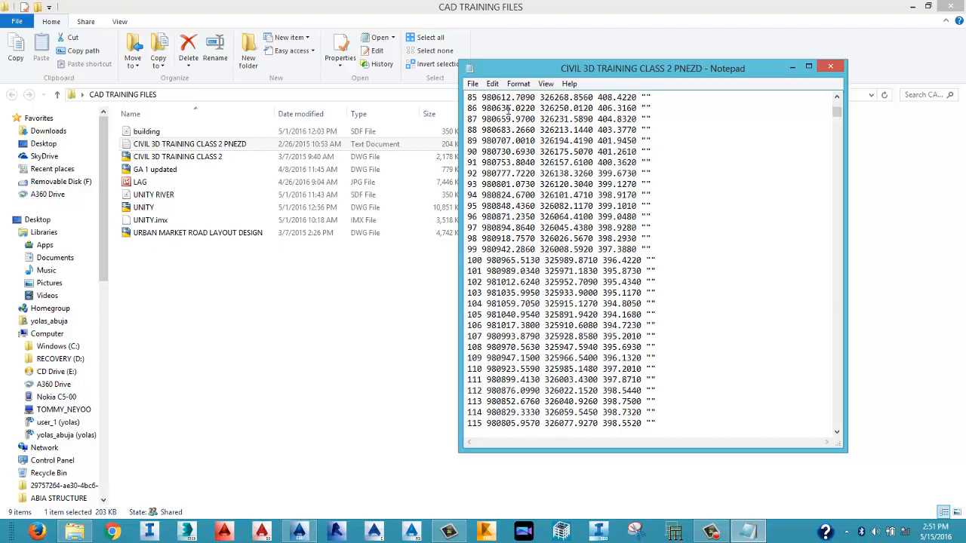
scroll(509, 113, "down", 20)
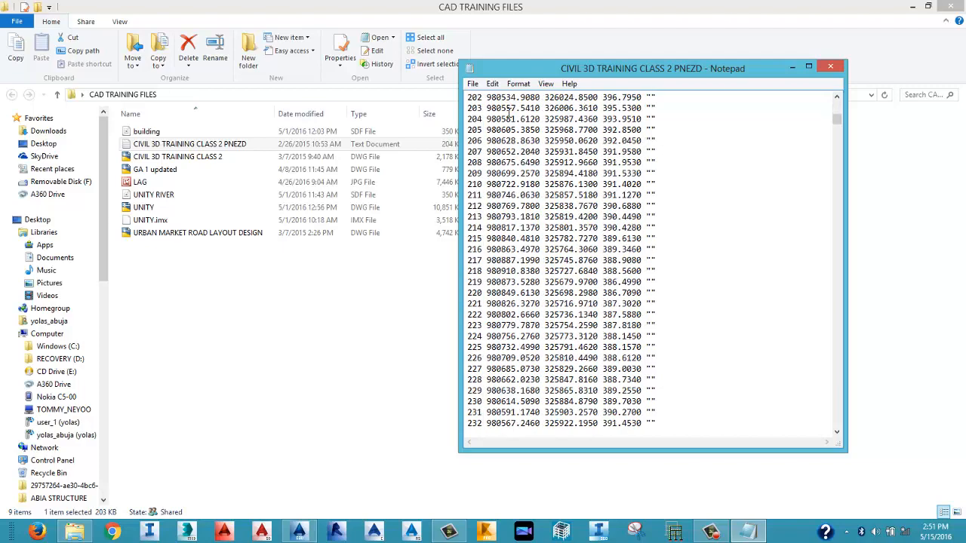
scroll(509, 113, "up", 20)
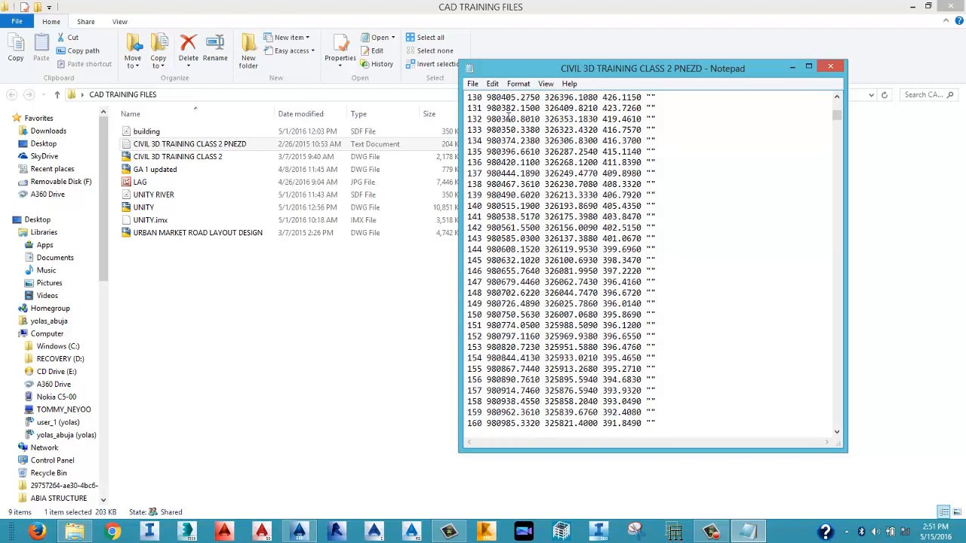
scroll(504, 118, "up", 20)
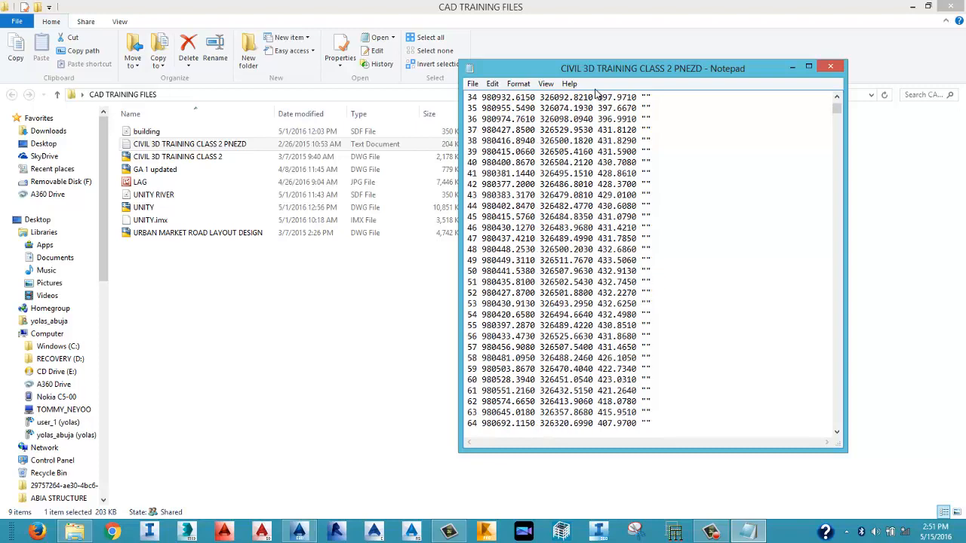
scroll(589, 103, "up", 3)
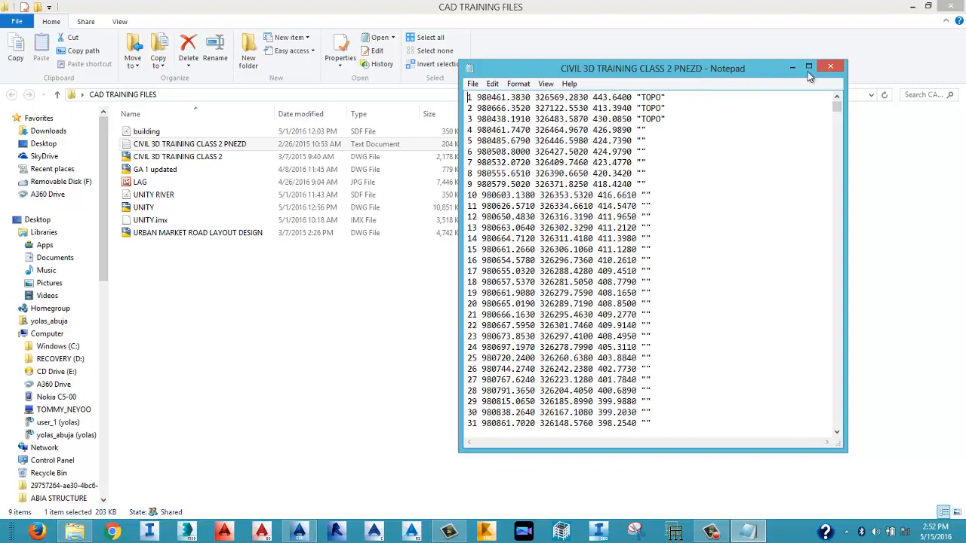
scroll(682, 64, "down", 13)
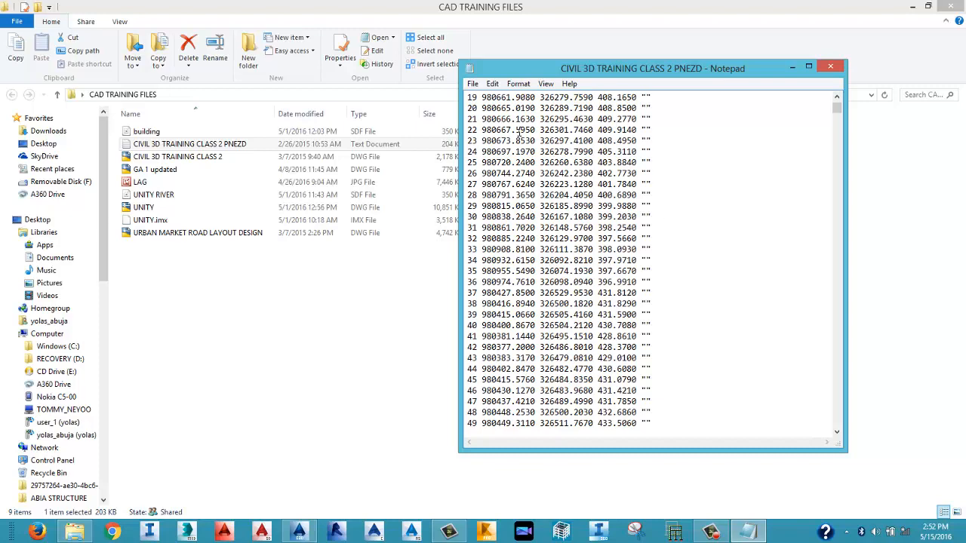
Close the survey text file and switch back to AutoCAD Civil 3D.
left_click(830, 66)
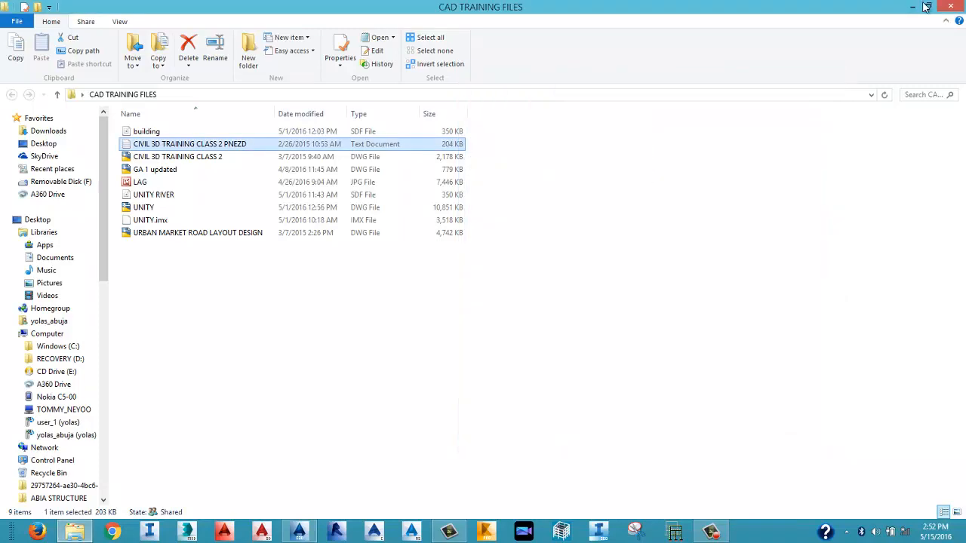
left_click(916, 6)
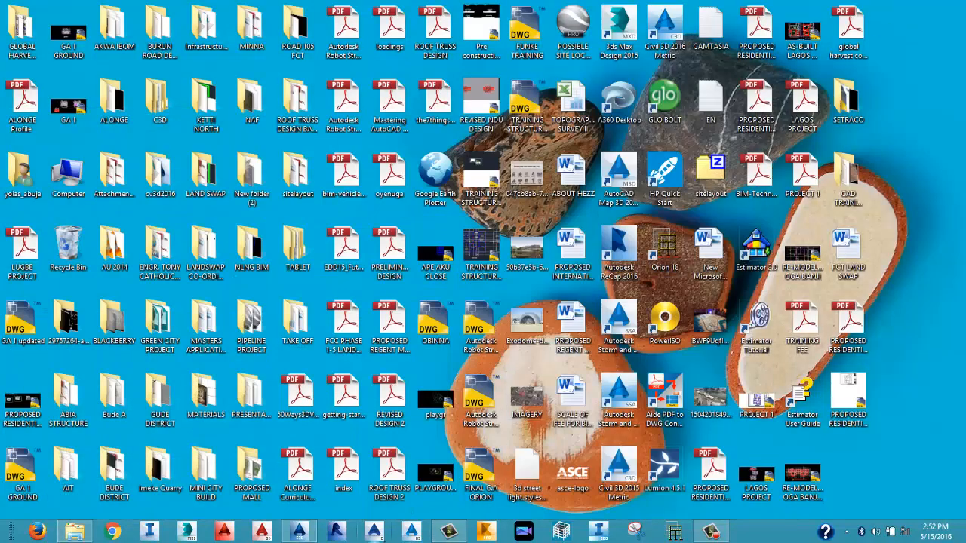
left_click(302, 536)
left_click(515, 361)
left_click(462, 246)
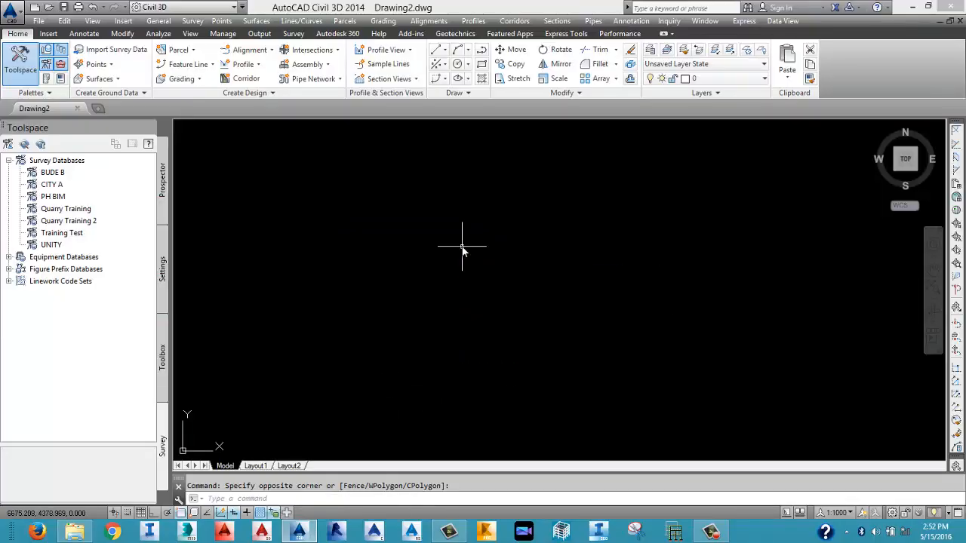
left_click(554, 280)
left_click(481, 220)
Create a new local survey database named AB.
left_click(165, 187)
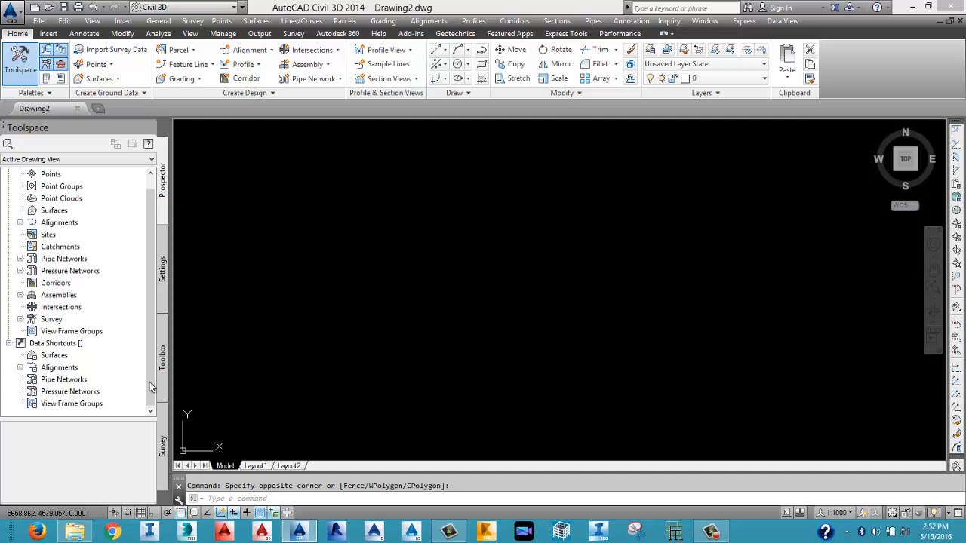
left_click(164, 446)
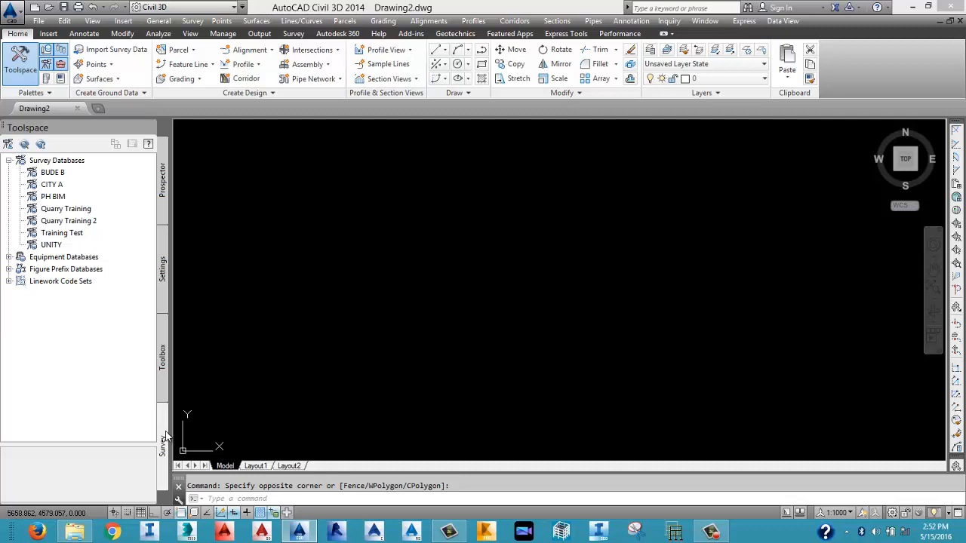
right_click(72, 164)
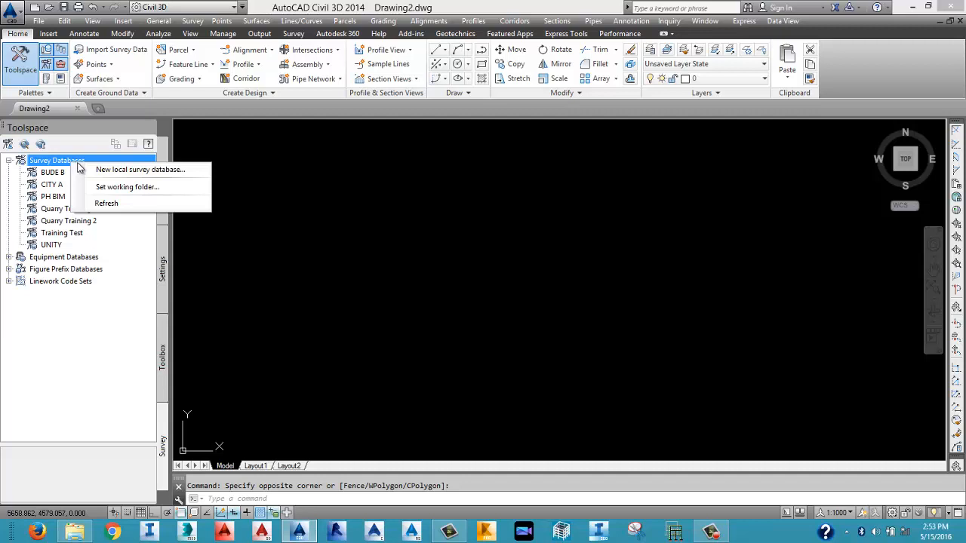
left_click(118, 173)
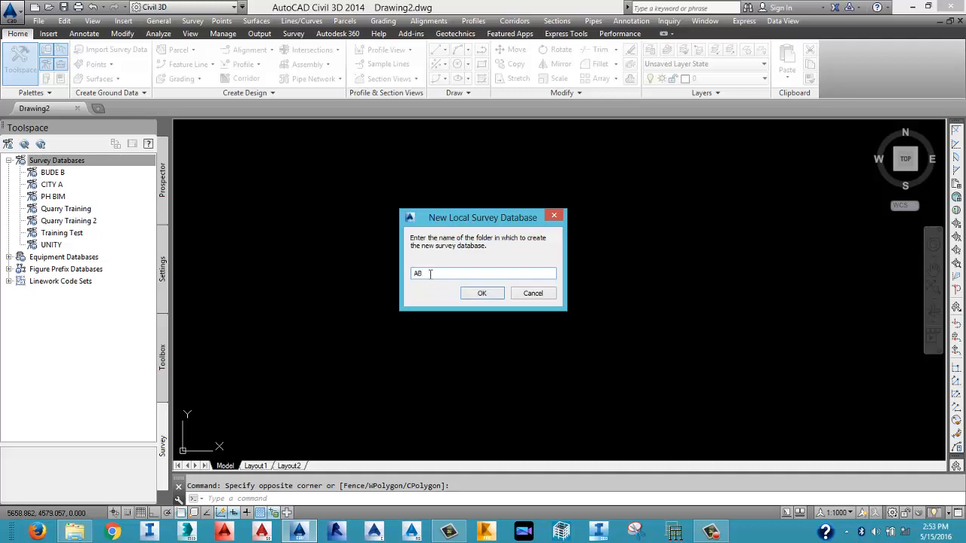
left_click(482, 293)
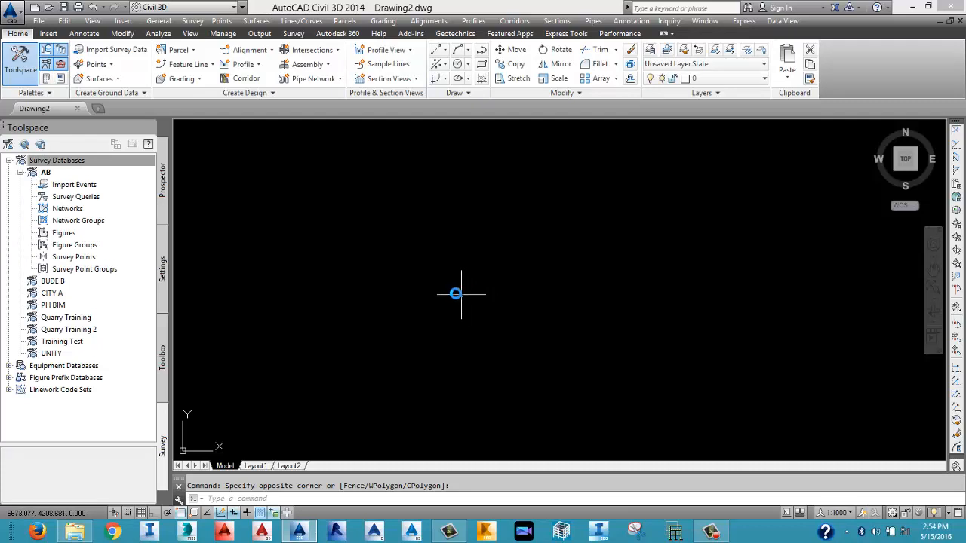
Examine the collections inside the AB survey database, from Import Events to Survey Point Groups.
left_click(56, 161)
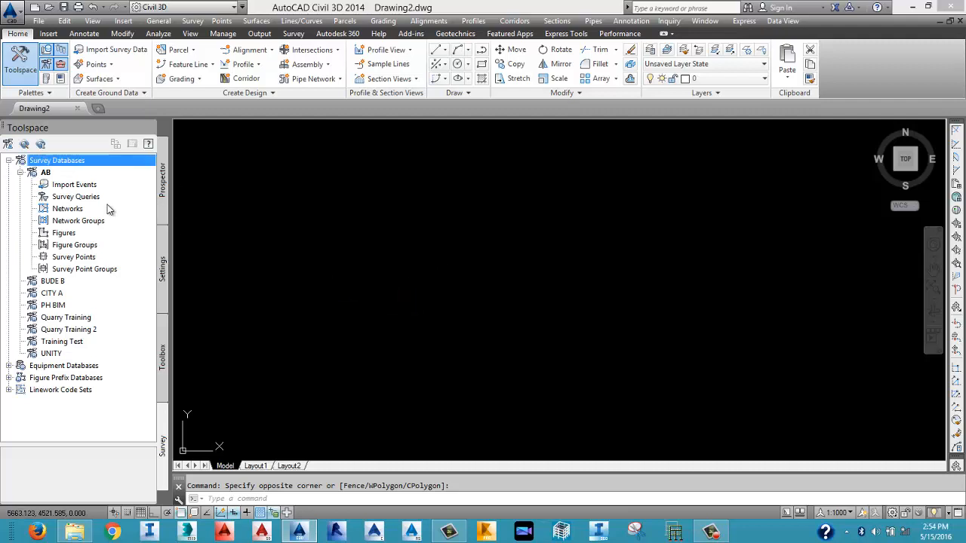
left_click(47, 175)
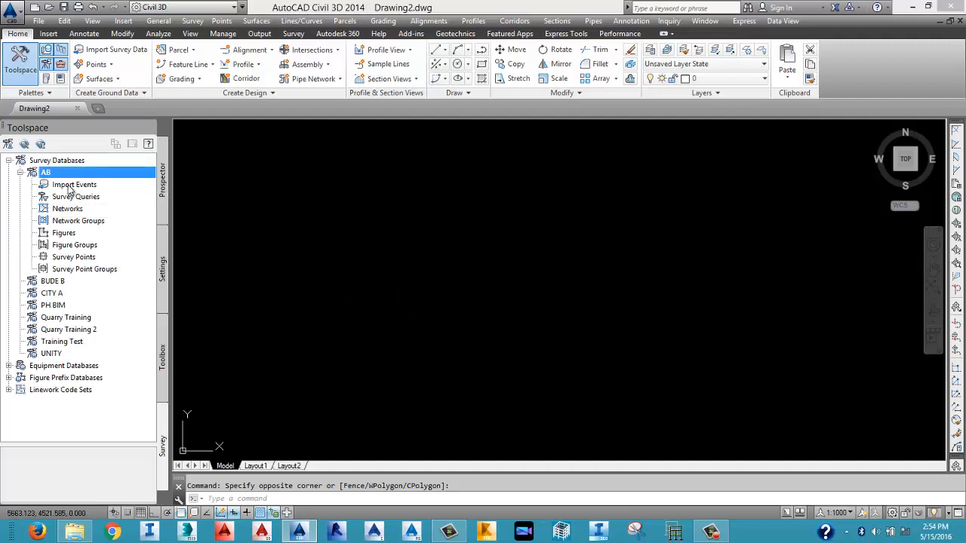
left_click(70, 187)
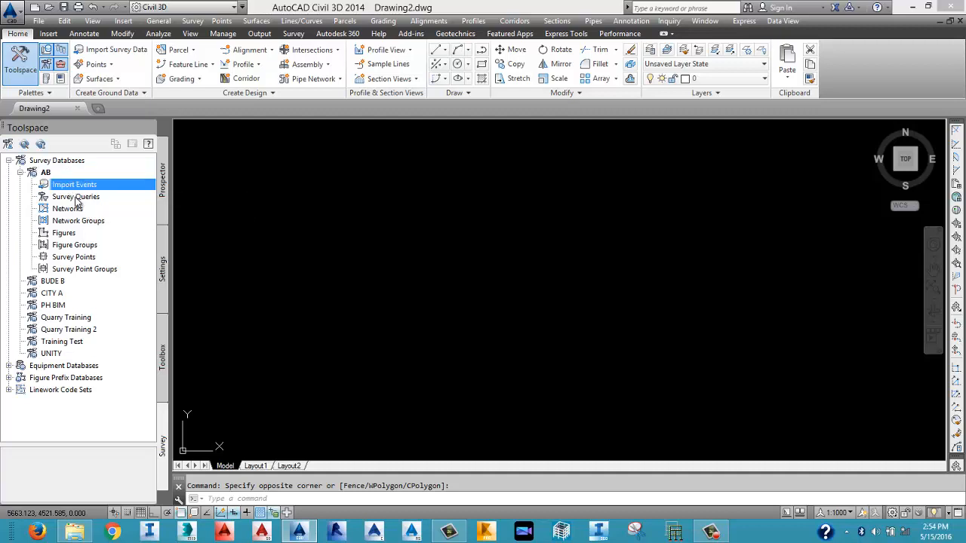
left_click(75, 198)
left_click(80, 210)
left_click(79, 221)
left_click(72, 234)
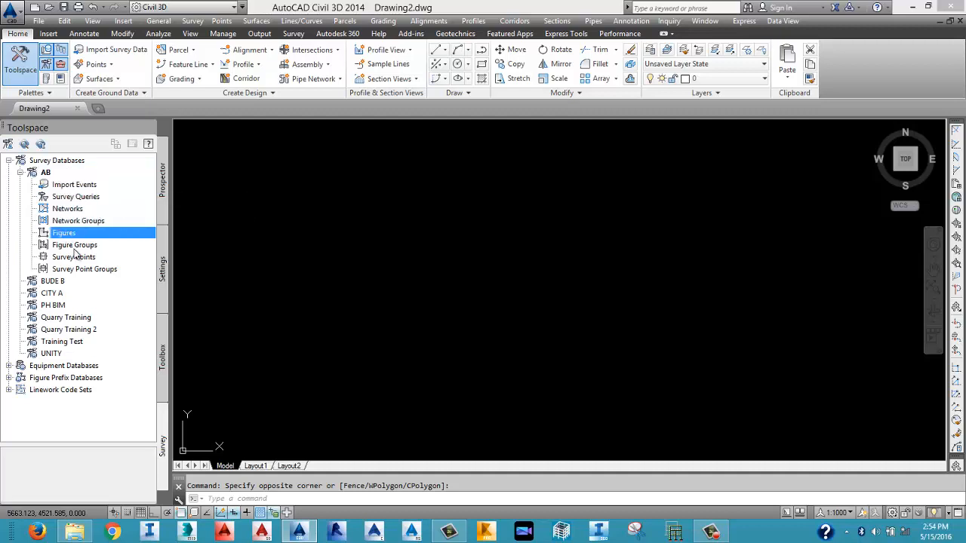
left_click(75, 246)
left_click(72, 257)
left_click(72, 270)
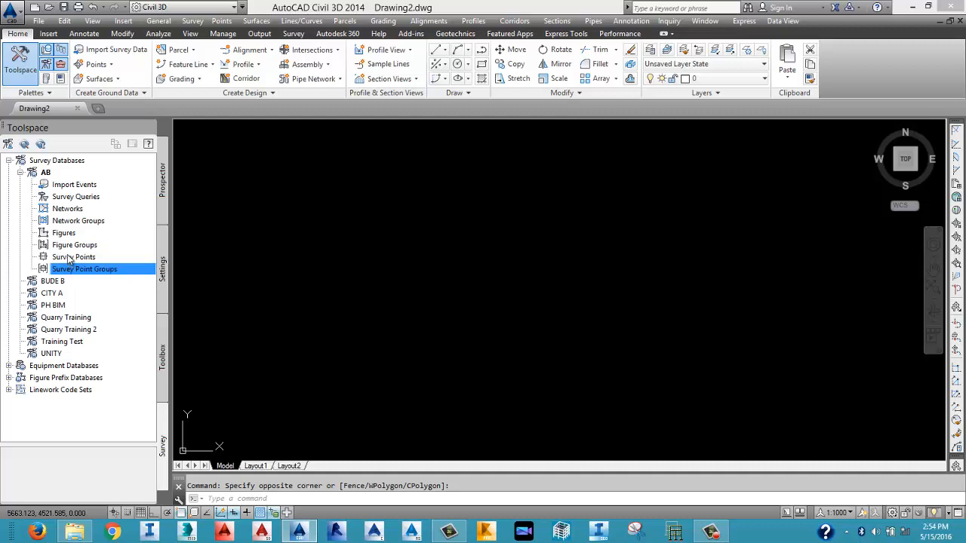
left_click(70, 257)
left_click(67, 245)
left_click(68, 233)
left_click(71, 221)
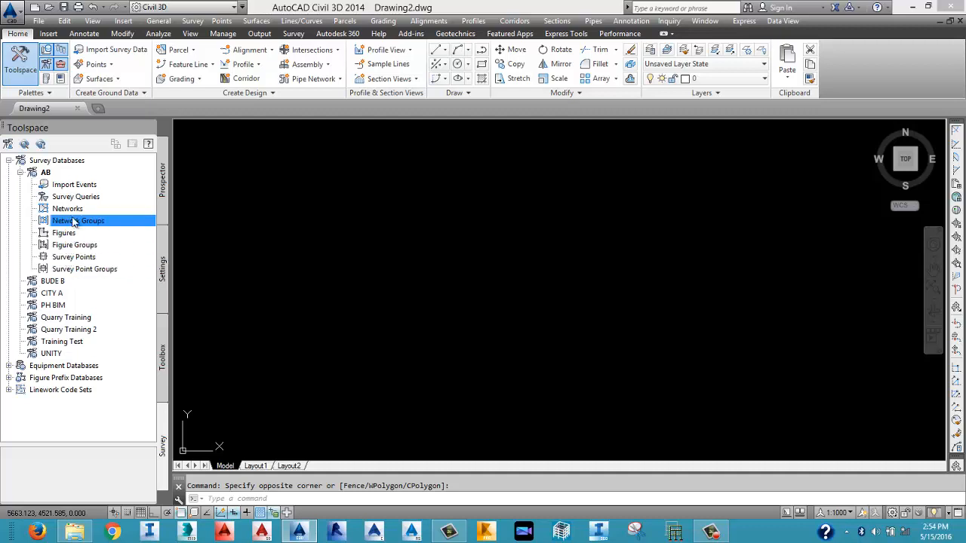
left_click(73, 209)
left_click(74, 197)
left_click(73, 185)
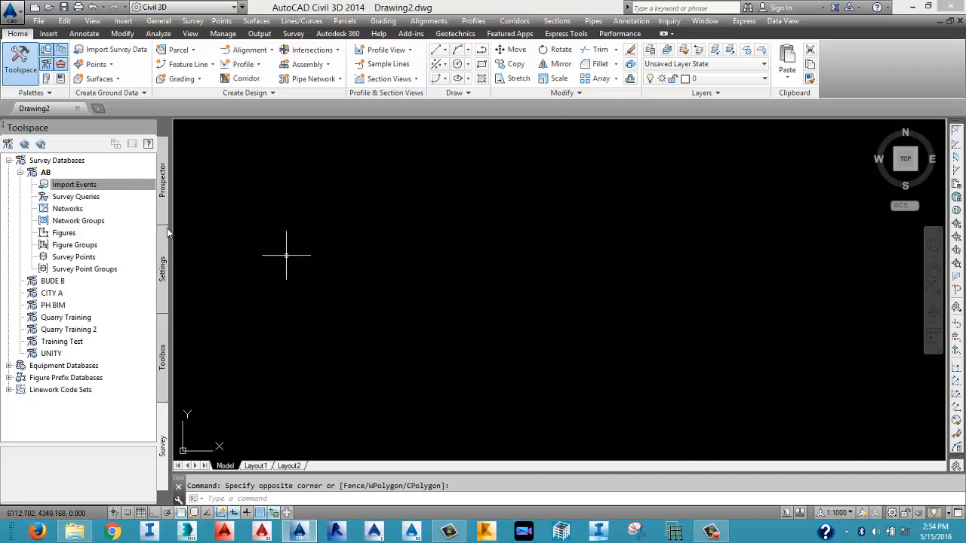
Start a survey data import into the AB database with Point File as the data source type.
left_click(85, 186)
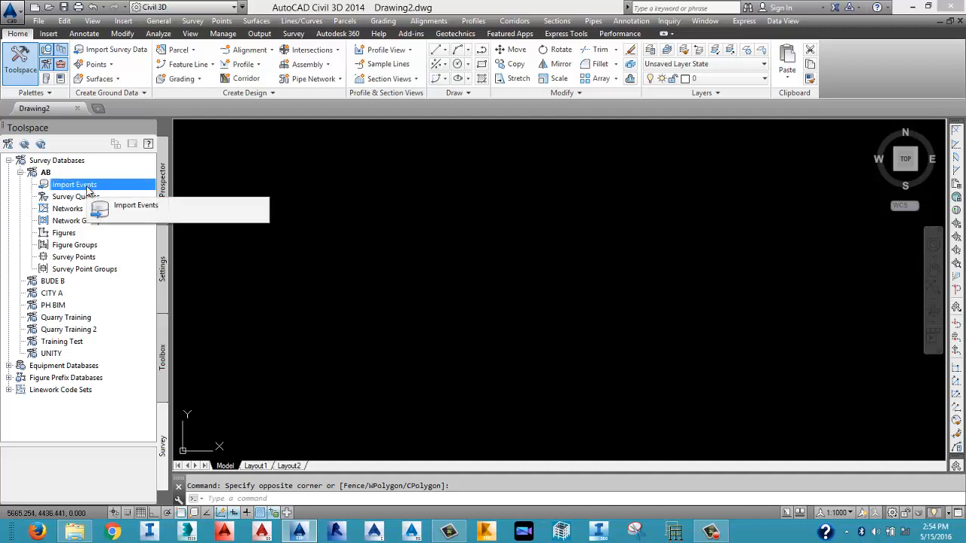
right_click(89, 191)
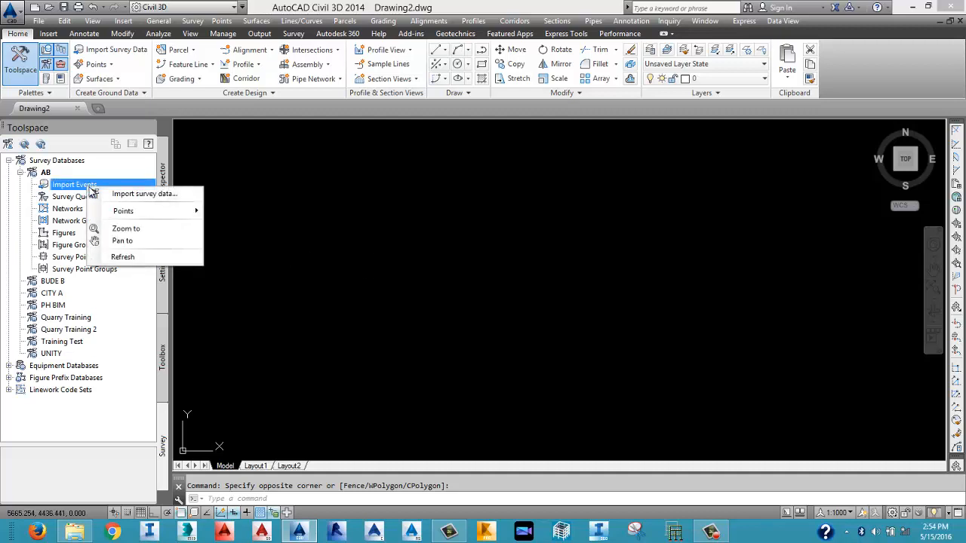
left_click(131, 197)
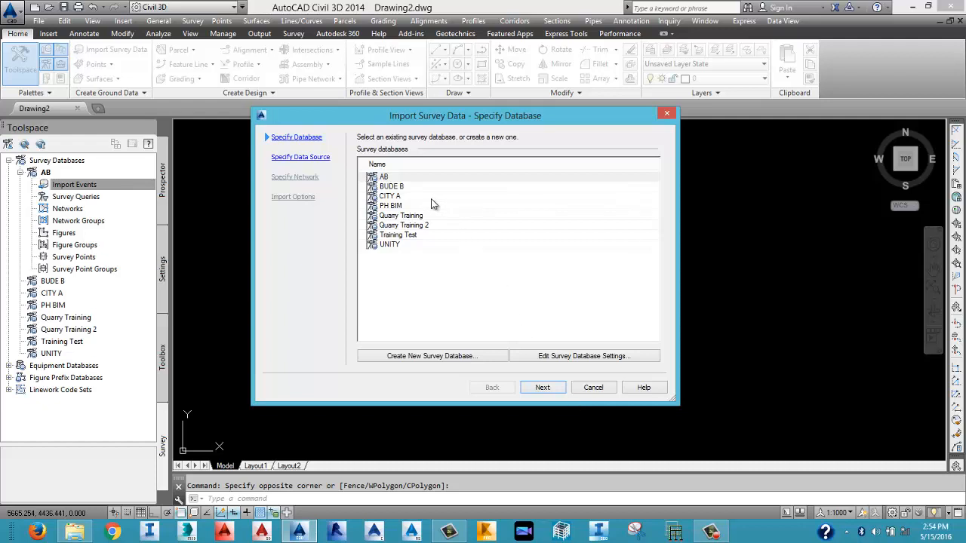
left_click(412, 178)
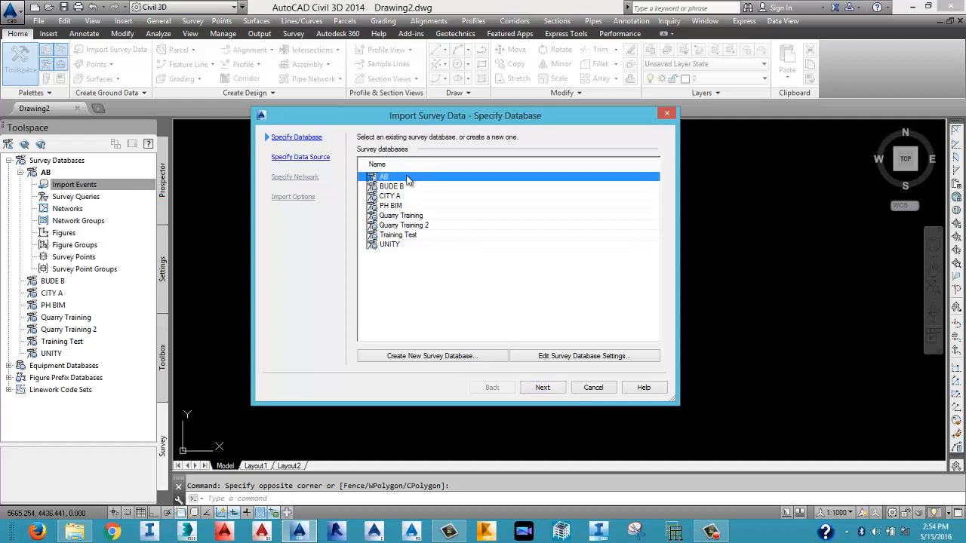
left_click(543, 387)
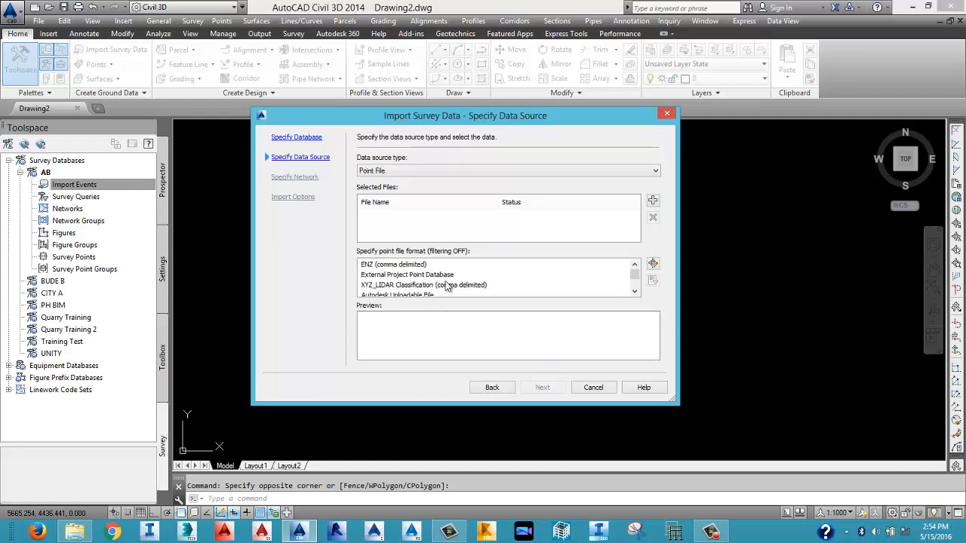
left_click(411, 177)
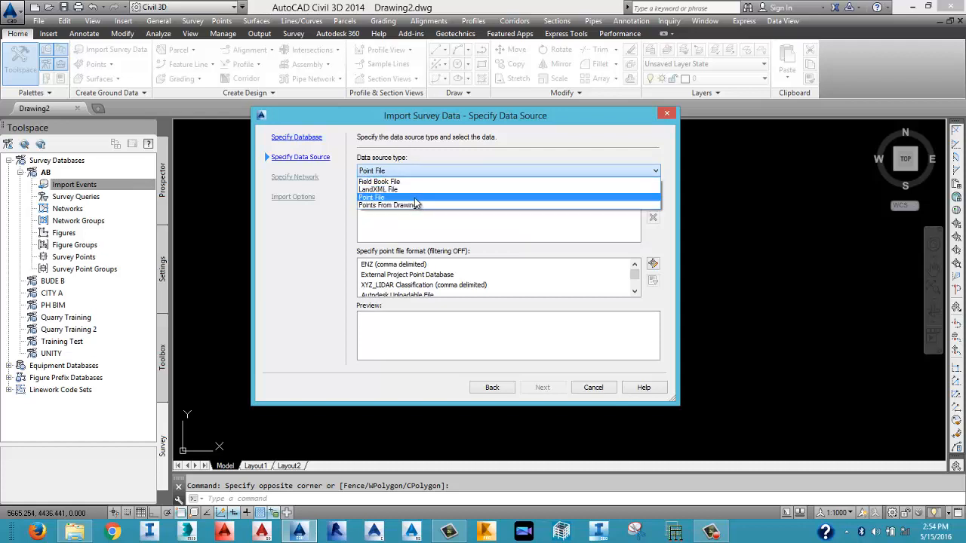
left_click(414, 198)
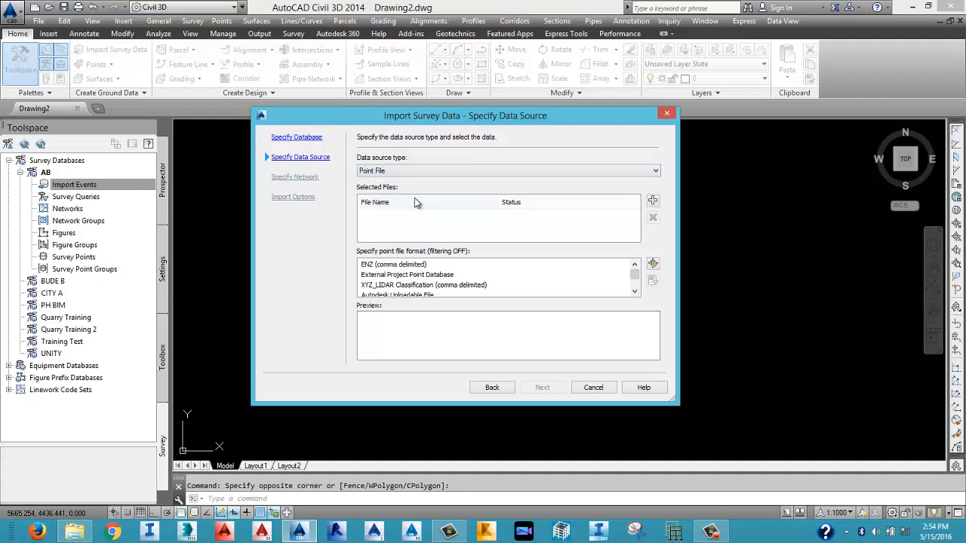
Add the text file CIVIL 3D TRAINING CLASS 2 PNEZD from the desktop folder CAD TRAINING FILES as the import's source file.
left_click(652, 204)
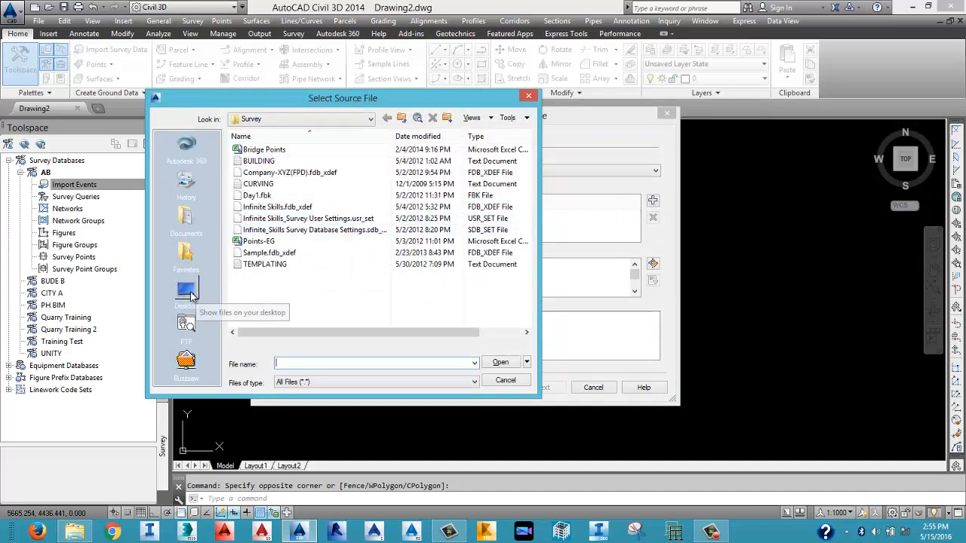
left_click(189, 294)
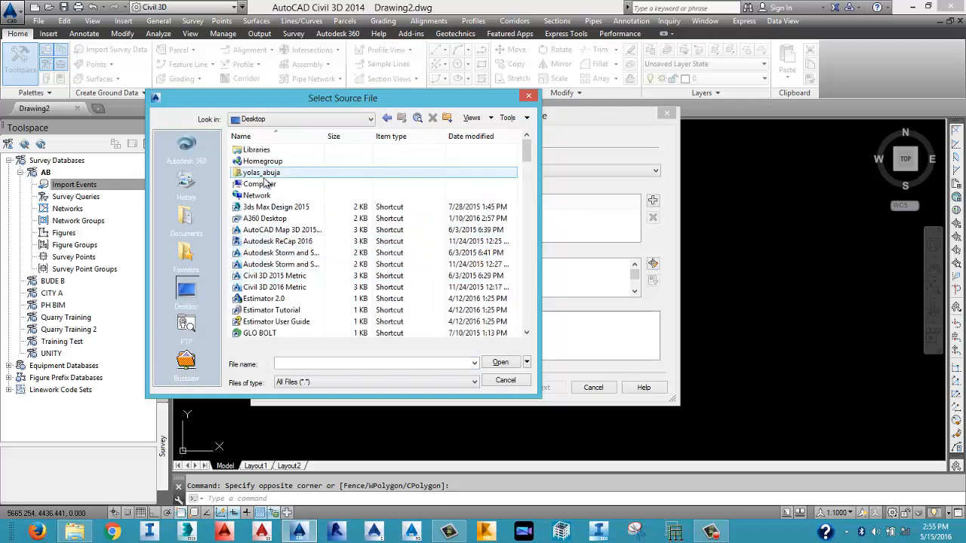
left_click(270, 276)
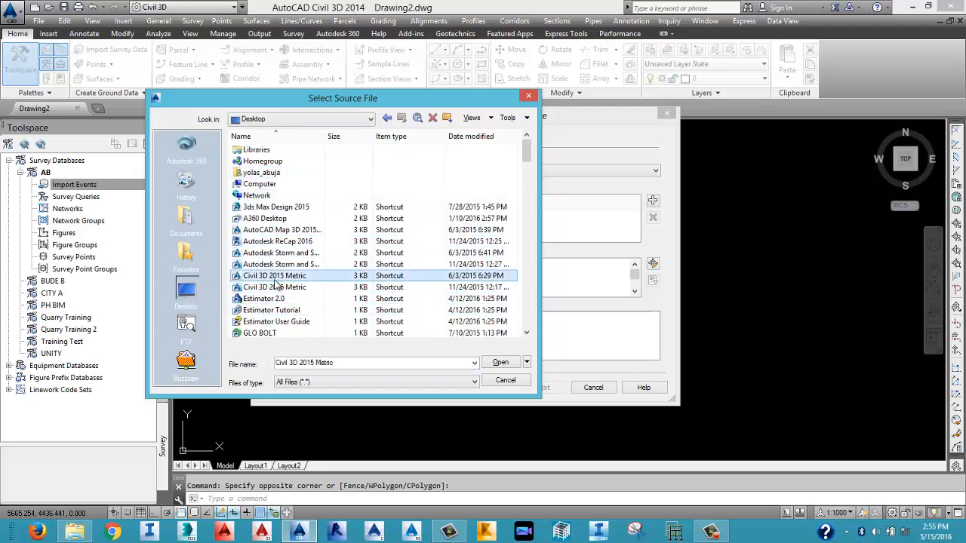
scroll(273, 242, "down", 6)
scroll(276, 215, "down", 9)
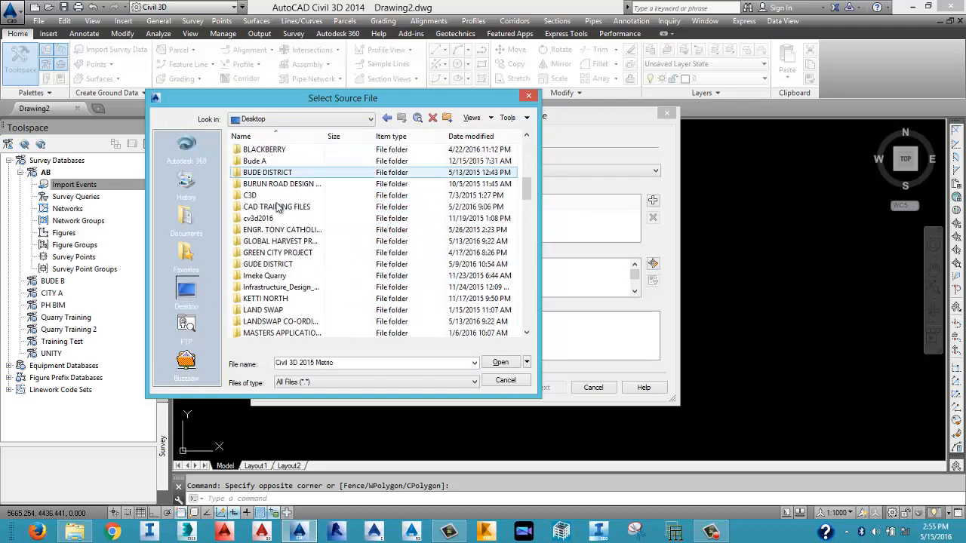
scroll(276, 208, "down", 1)
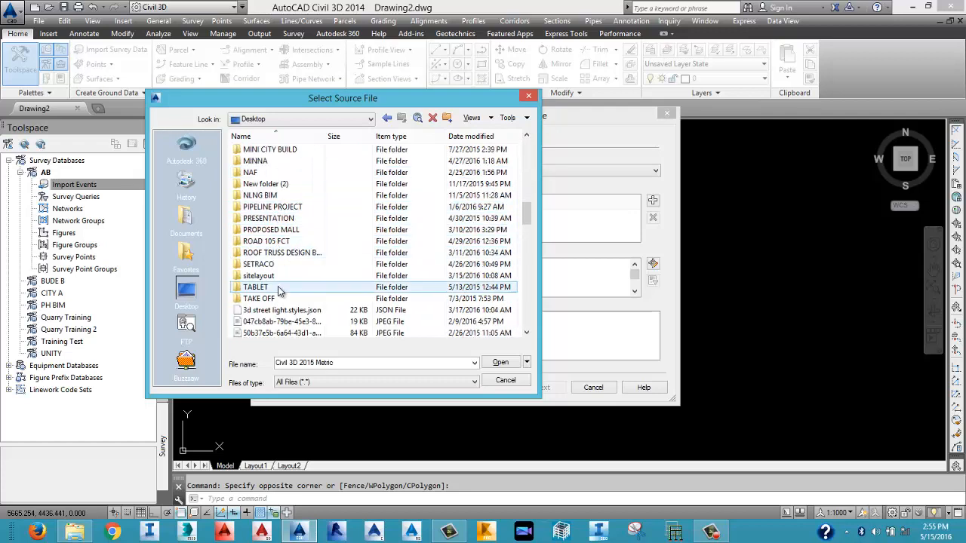
scroll(277, 298, "up", 4)
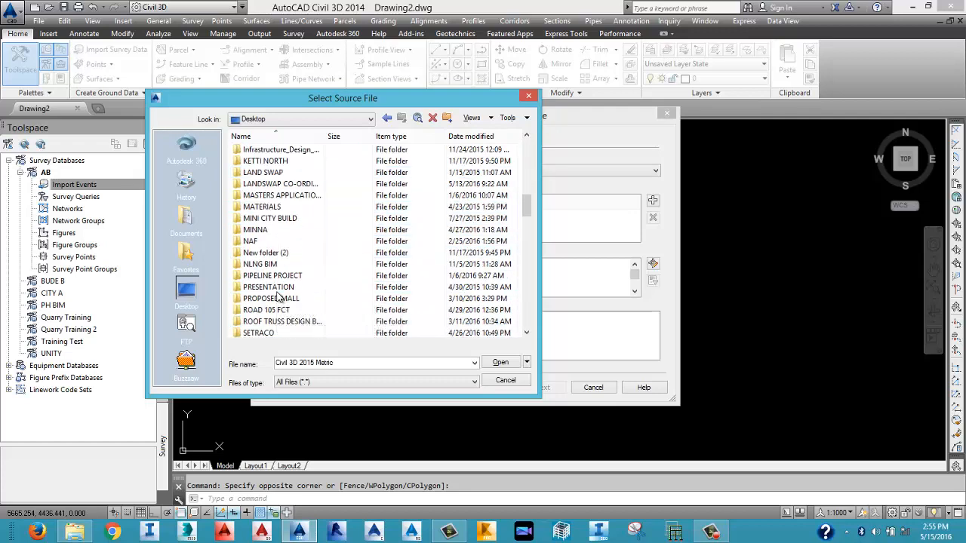
scroll(277, 298, "up", 2)
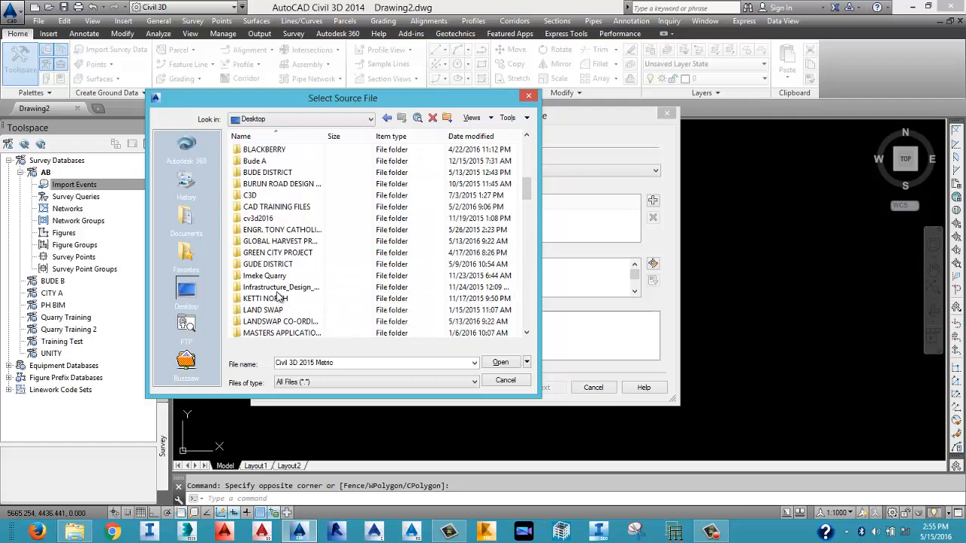
double_click(279, 208)
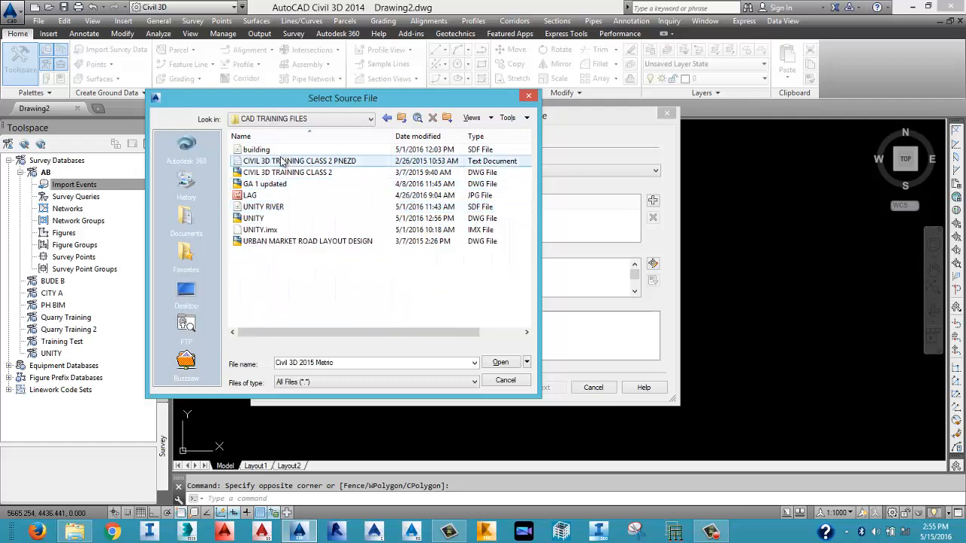
left_click(285, 162)
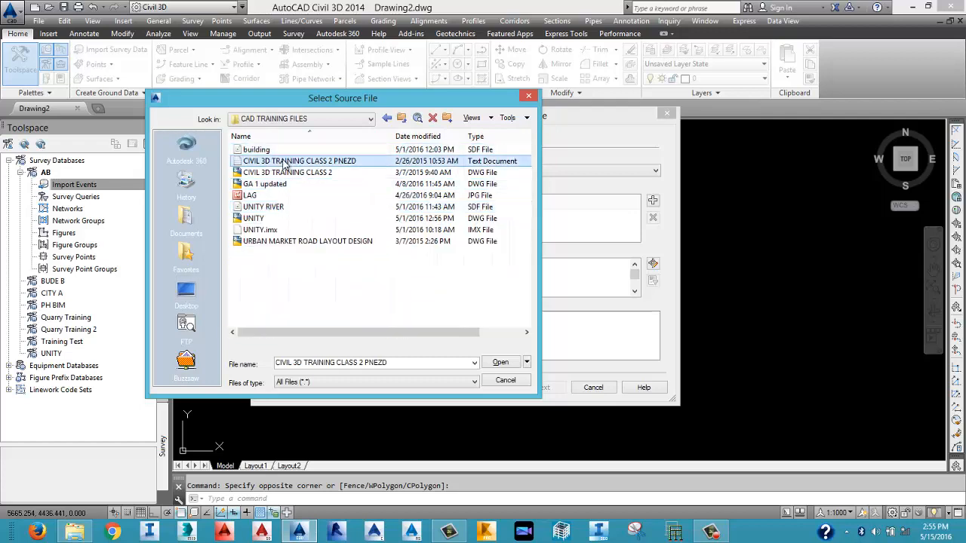
left_click(500, 362)
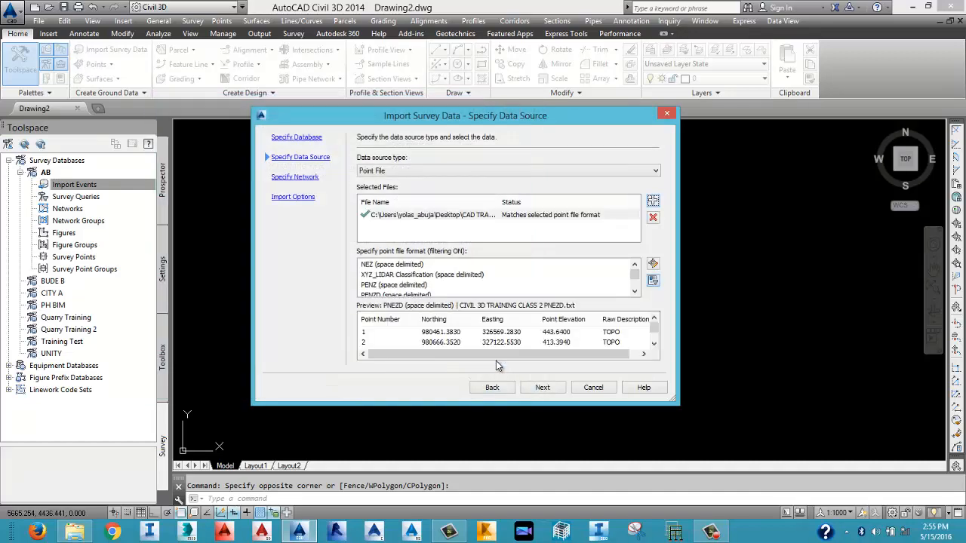
Set the point file format to PNEZD (space delimited) and narrow the Point Number column in the preview.
left_click(635, 294)
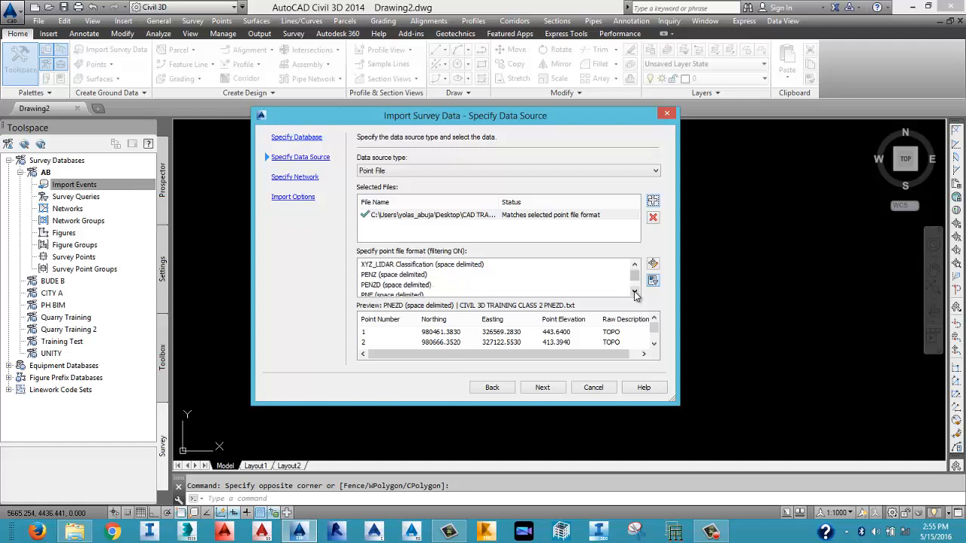
left_click(634, 295)
left_click(634, 294)
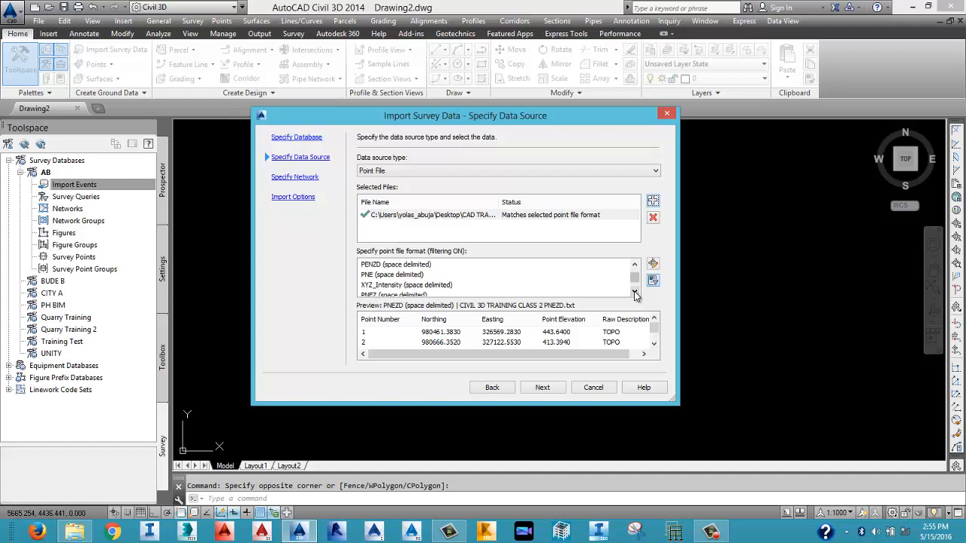
left_click(634, 294)
left_click(634, 295)
left_click(634, 294)
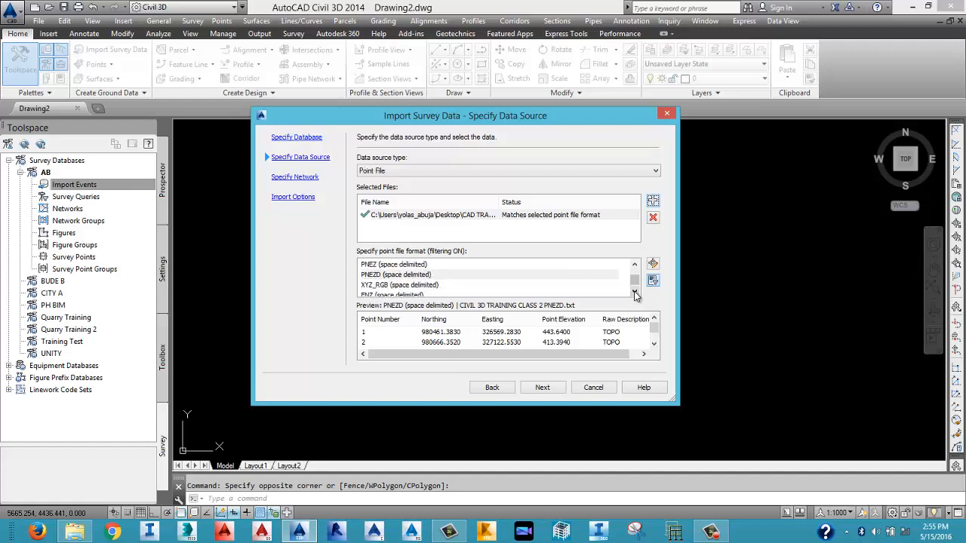
left_click(421, 276)
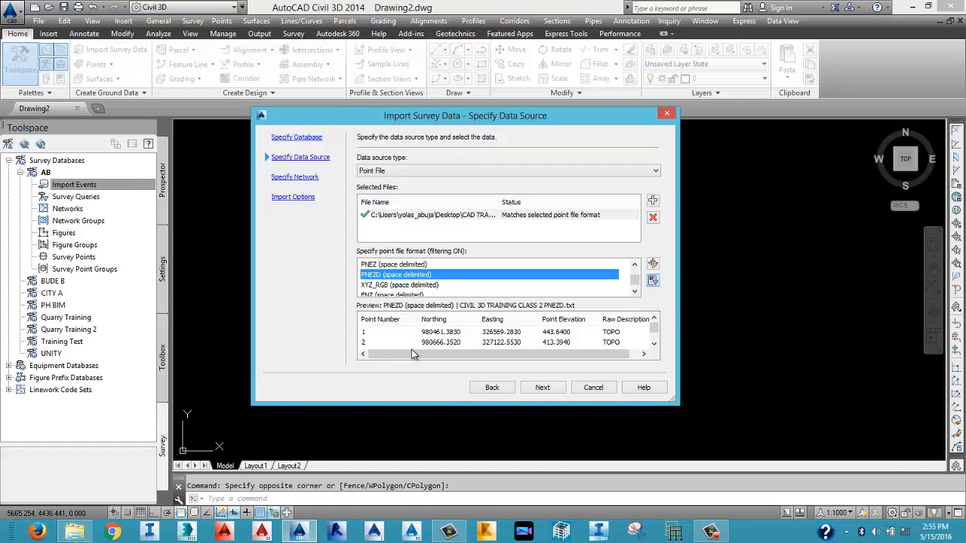
left_click_drag(417, 322, 406, 323)
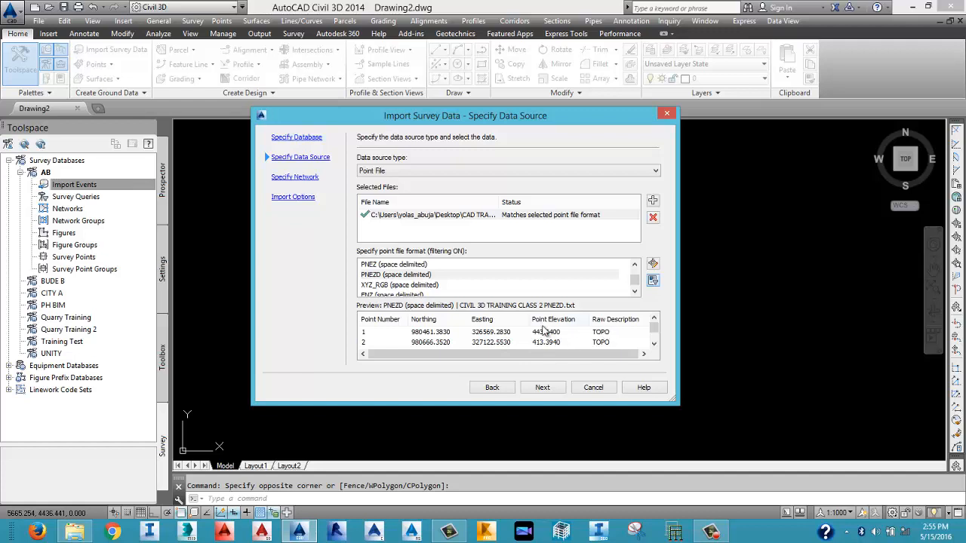
Finish the survey data import with the network set to <none> and the default import options.
left_click(539, 389)
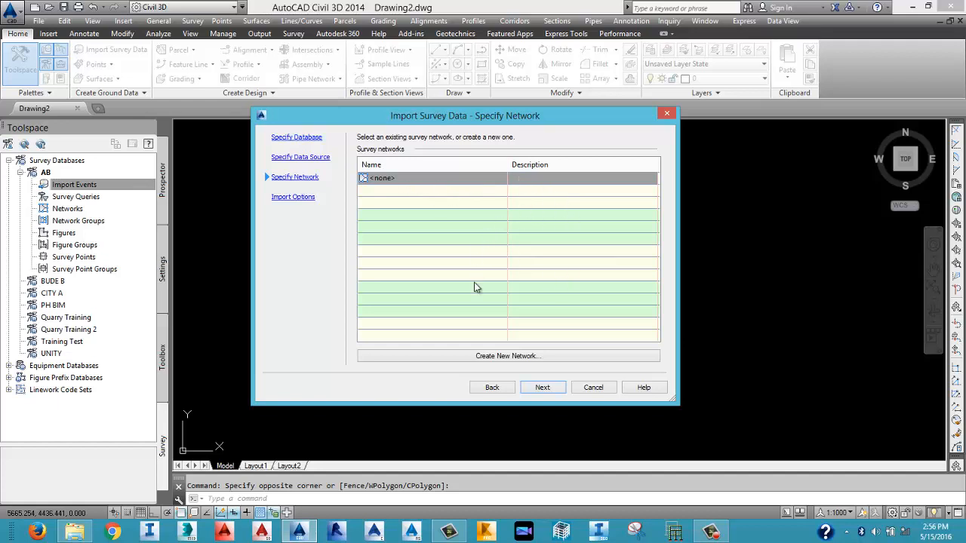
left_click(541, 387)
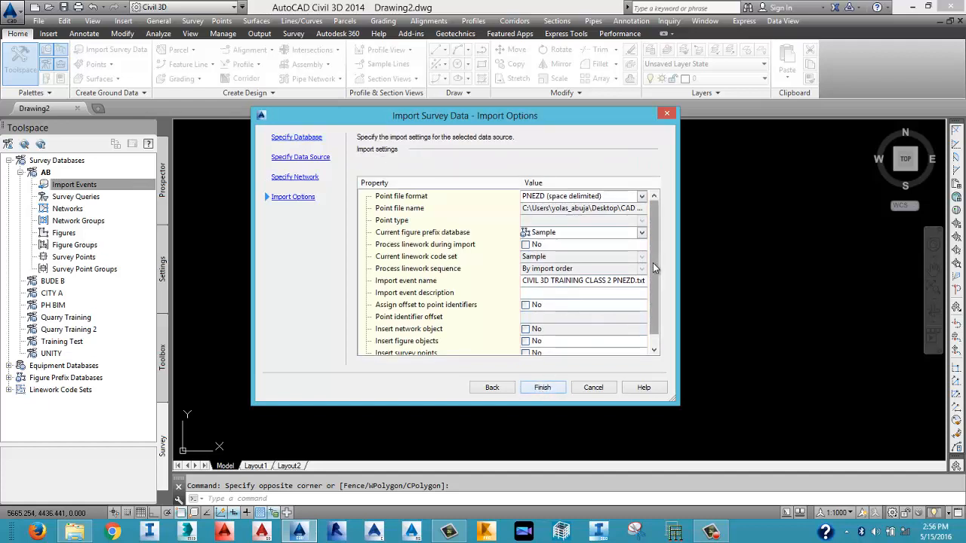
left_click_drag(653, 263, 658, 240)
left_click(558, 389)
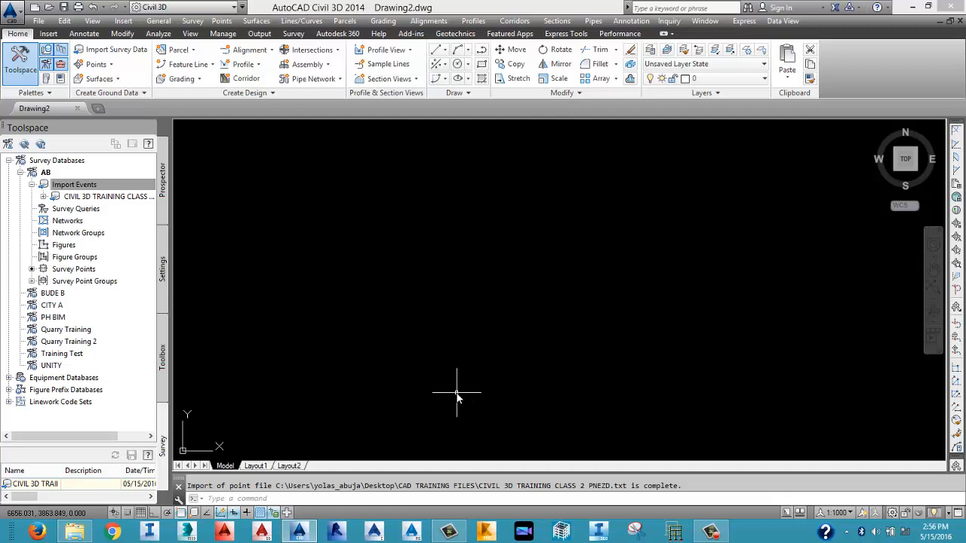
Insert the survey point group CIVIL 3D TRAINING CLASS 2 PNEZD from the AB database into the drawing.
left_click(72, 185)
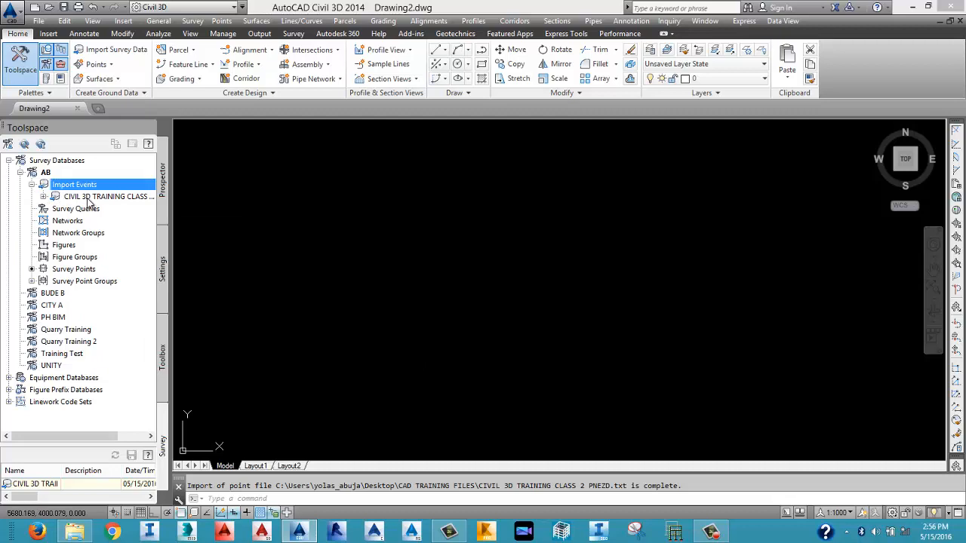
mouse_move(89, 206)
left_click(59, 270)
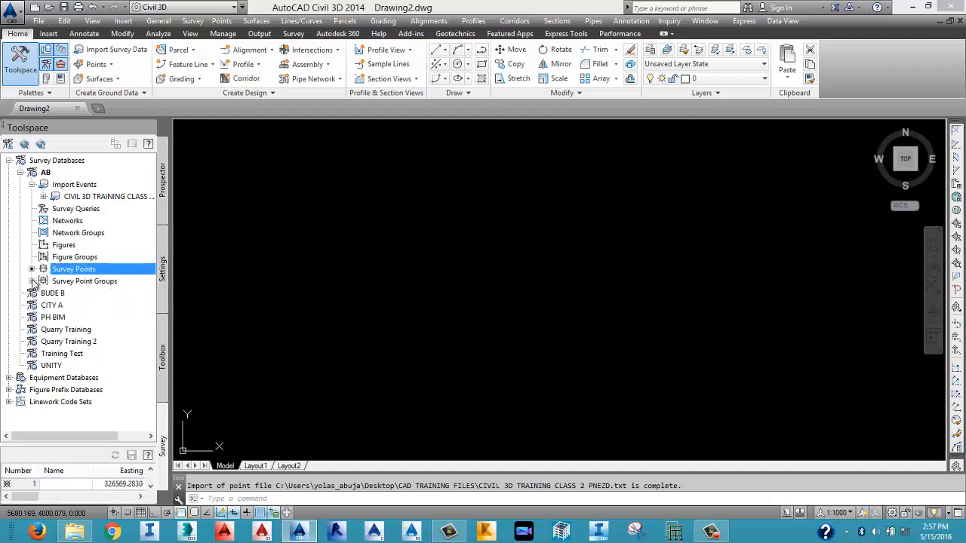
left_click(32, 280)
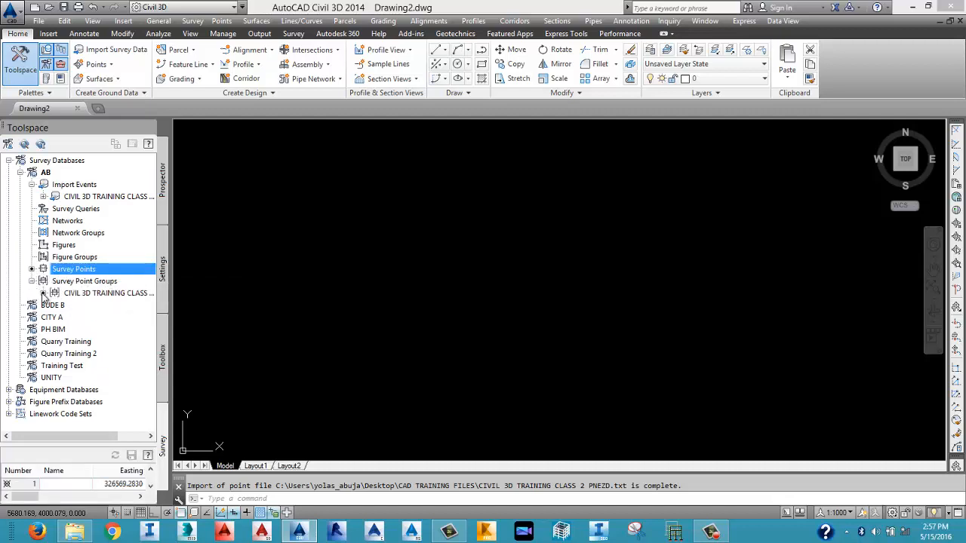
left_click(81, 294)
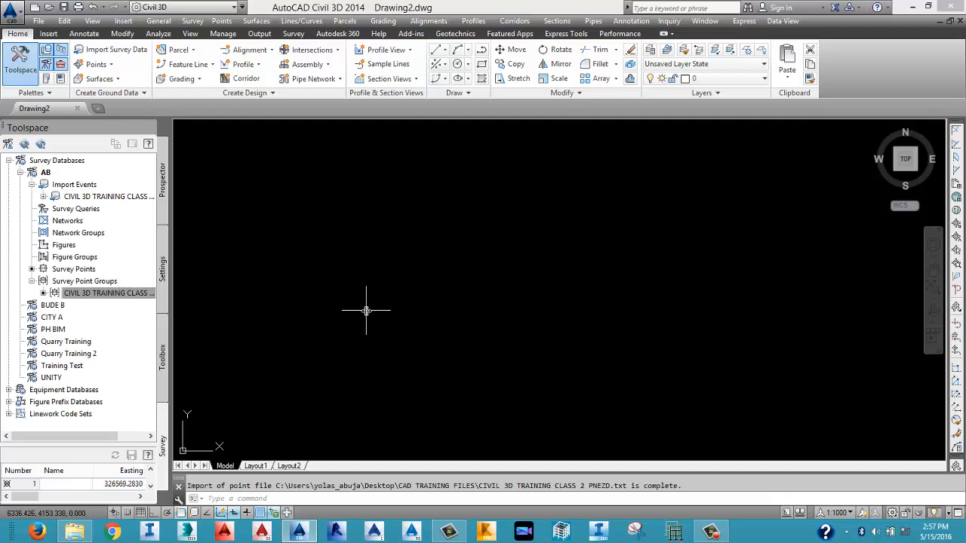
right_click(130, 300)
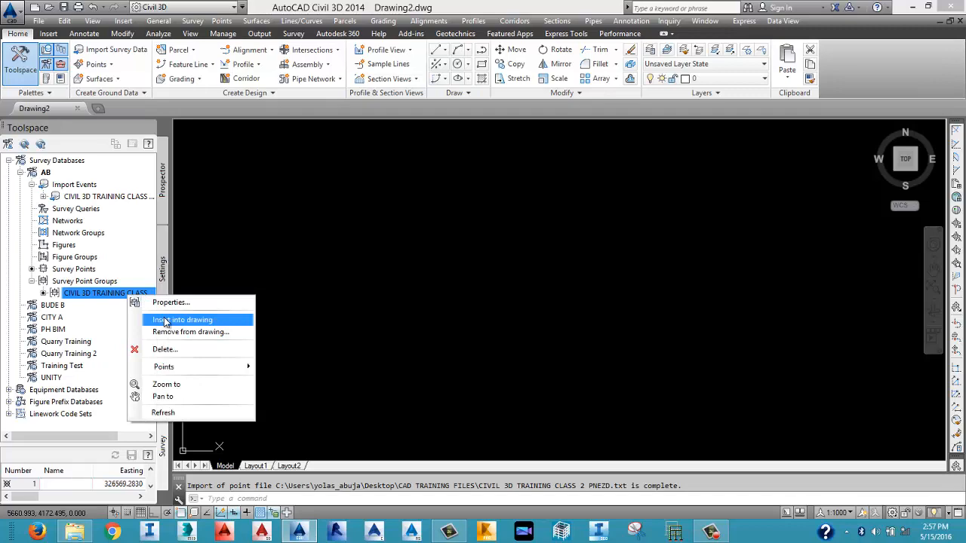
left_click(164, 320)
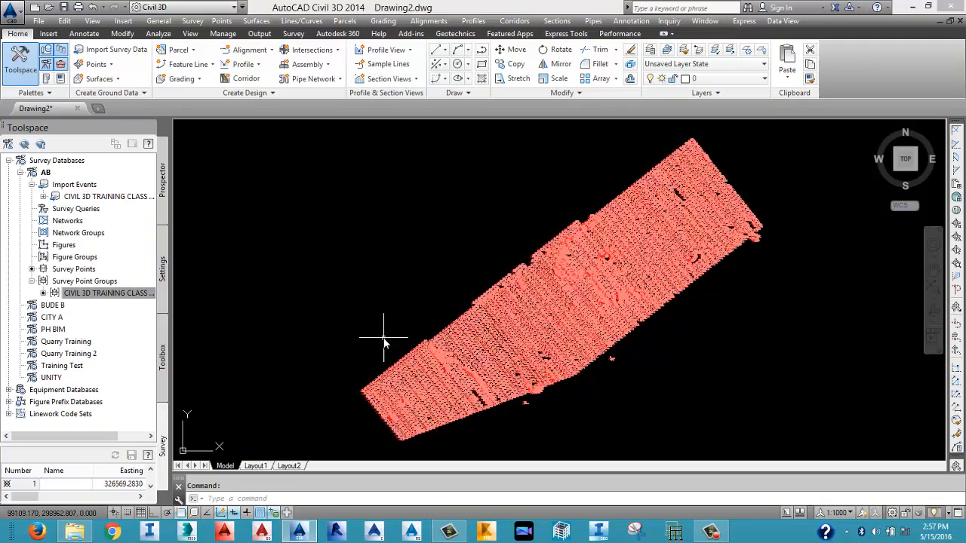
Examine the inserted survey points in the drawing, including their markers, point numbers and elevation labels.
scroll(432, 372, "up", 6)
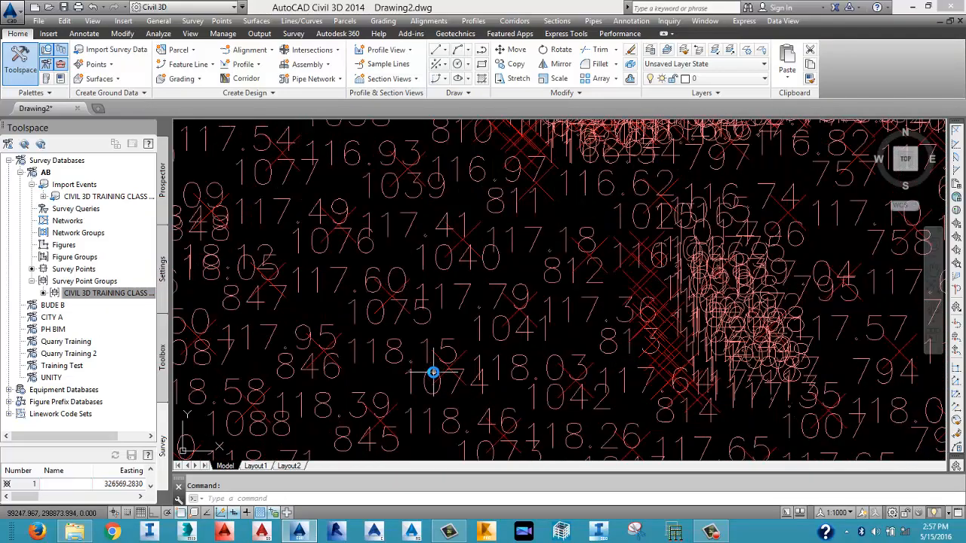
scroll(432, 372, "down", 6)
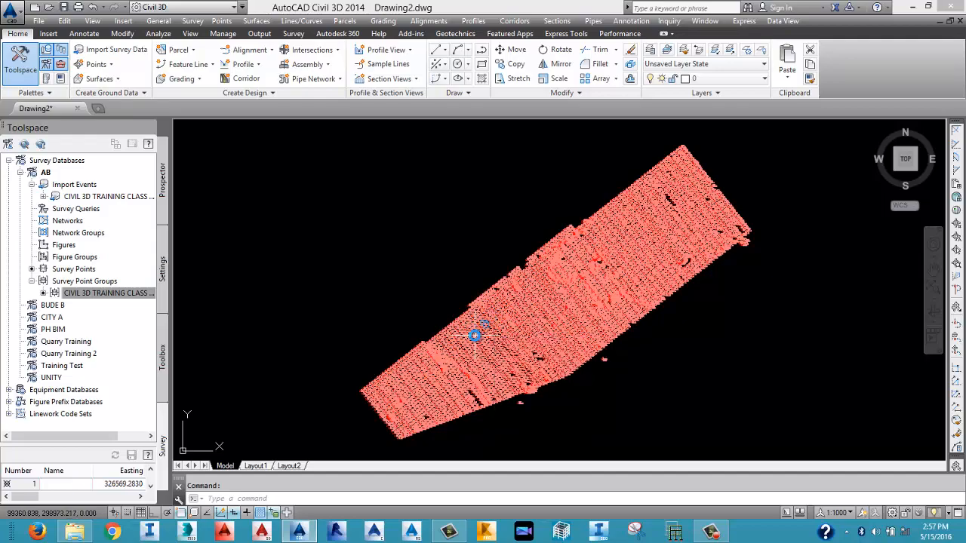
scroll(450, 349, "up", 5)
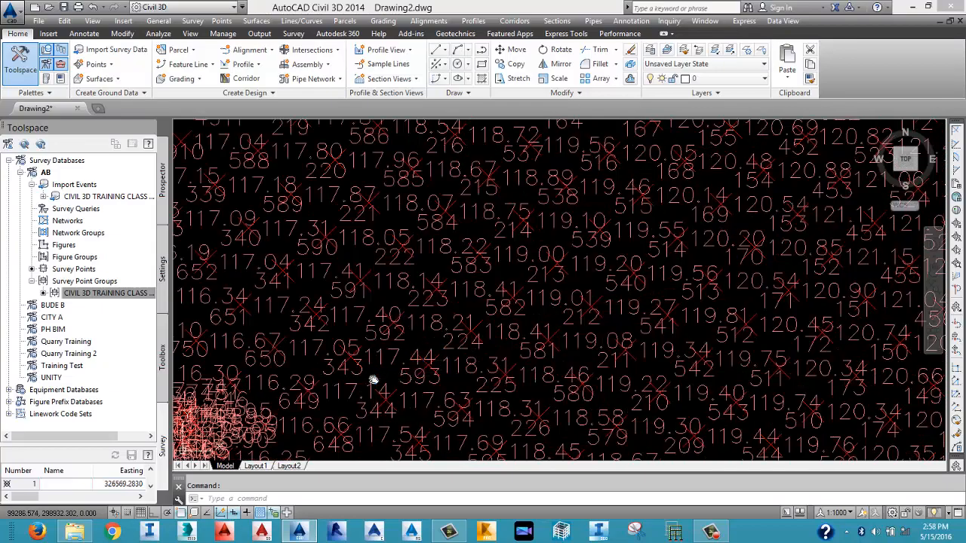
middle_click_drag(372, 380, 412, 324)
scroll(397, 316, "up", 4)
scroll(397, 316, "down", 5)
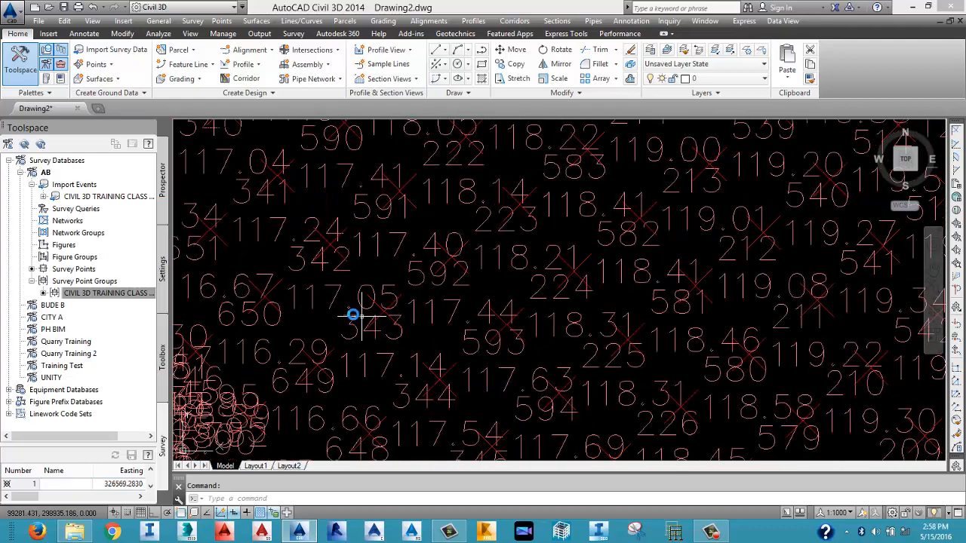
scroll(352, 320, "up", 4)
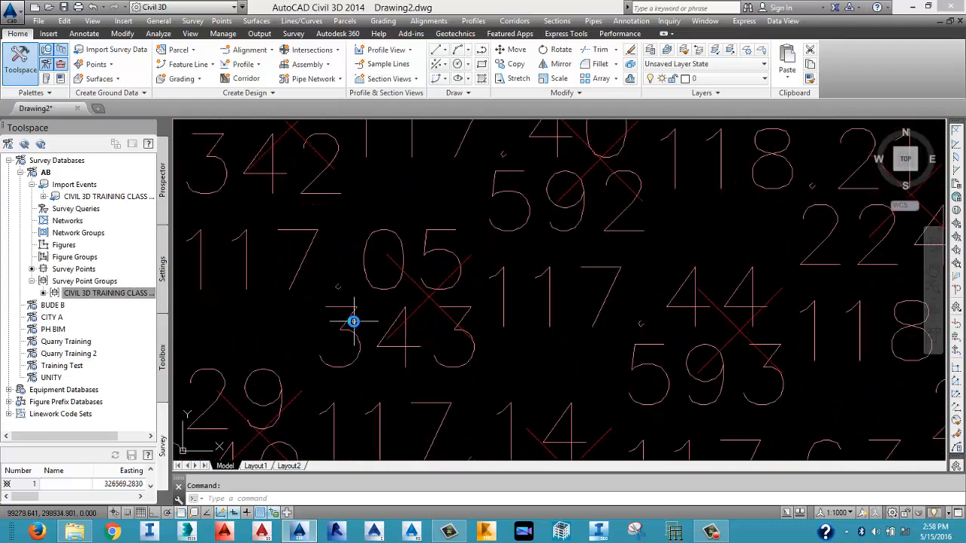
scroll(353, 320, "down", 4)
scroll(343, 317, "down", 3)
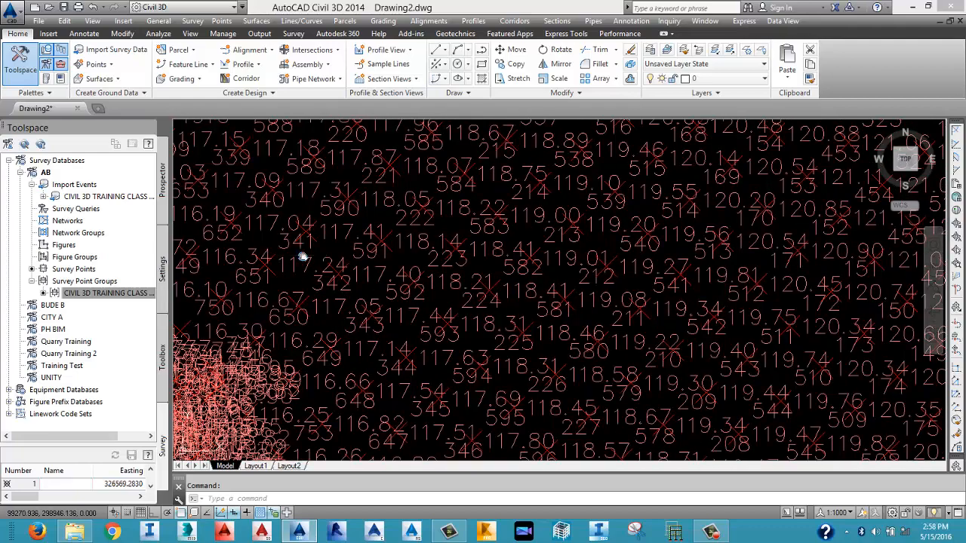
scroll(420, 276, "up", 3)
middle_click_drag(420, 277, 458, 347)
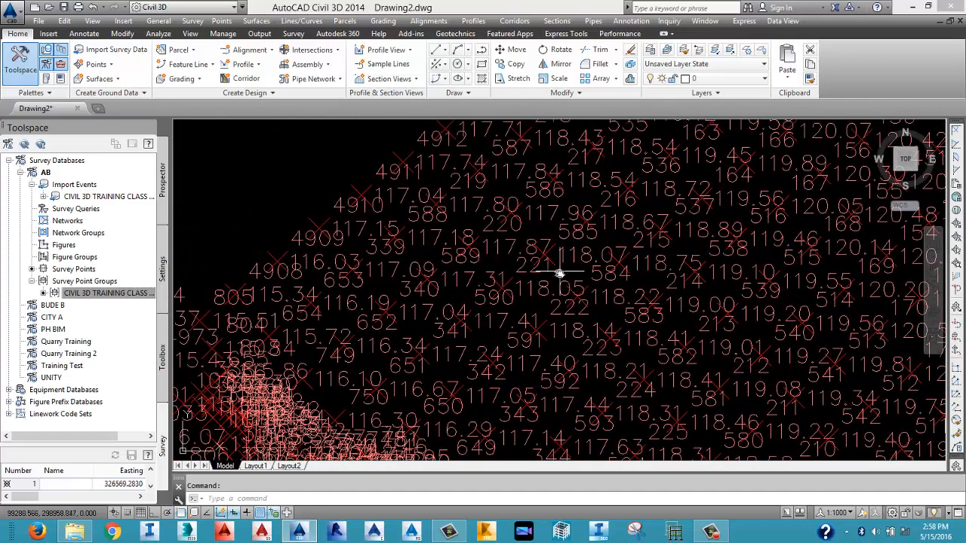
Try to remove the AB database's CIVIL 3D TRAINING CLASS 2 PNEZD survey point group from the drawing.
left_click(102, 296)
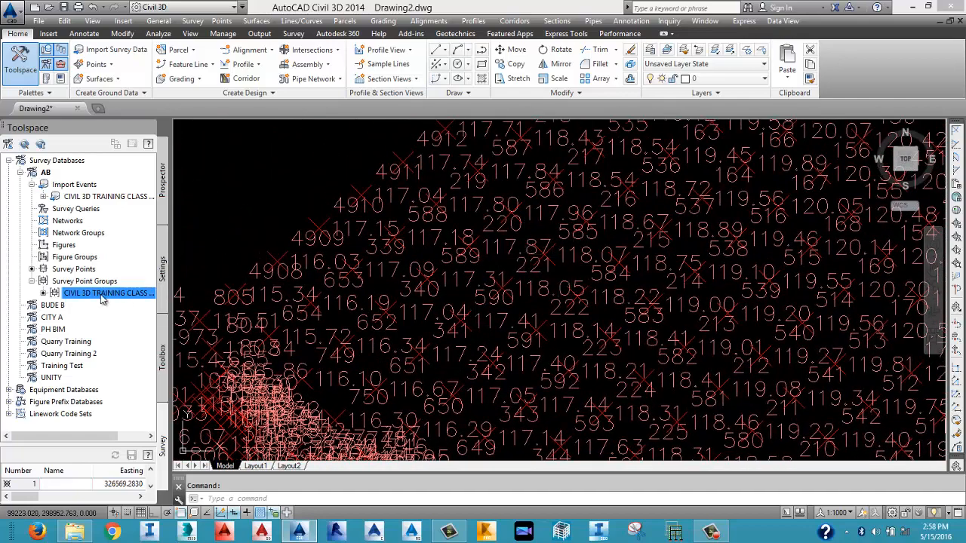
right_click(102, 297)
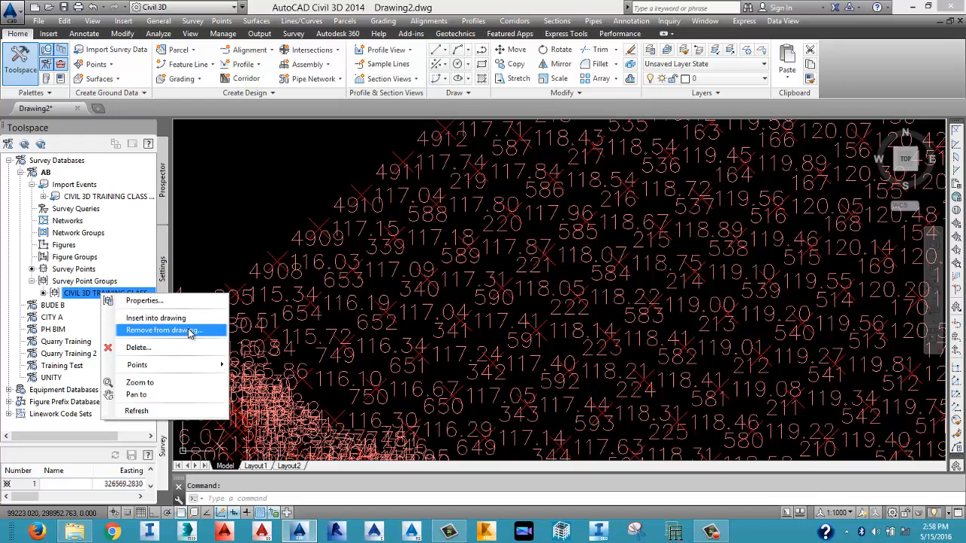
left_click(189, 333)
left_click(531, 294)
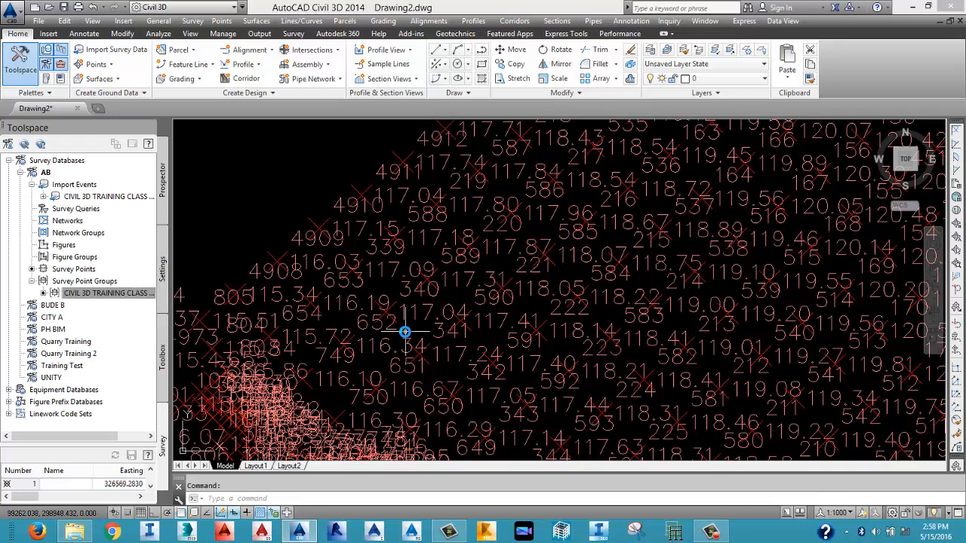
scroll(404, 332, "down", 2)
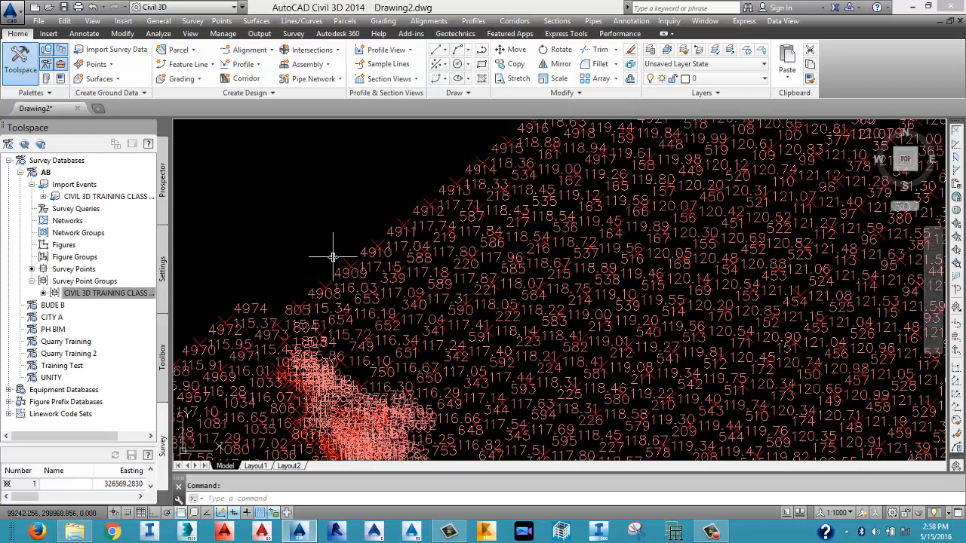
Try again to remove the CIVIL 3D TRAINING CLASS 2 PNEZD survey point group from the drawing.
right_click(118, 293)
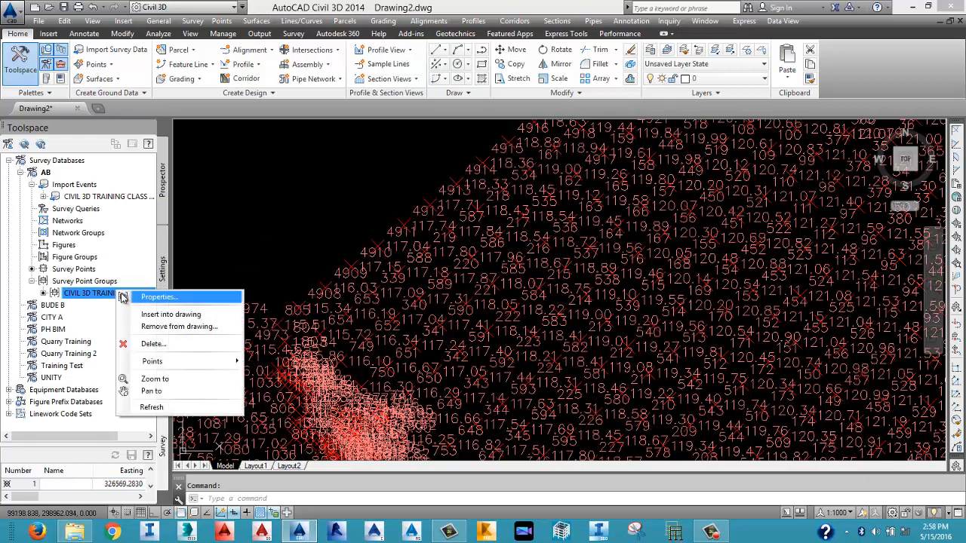
left_click(151, 326)
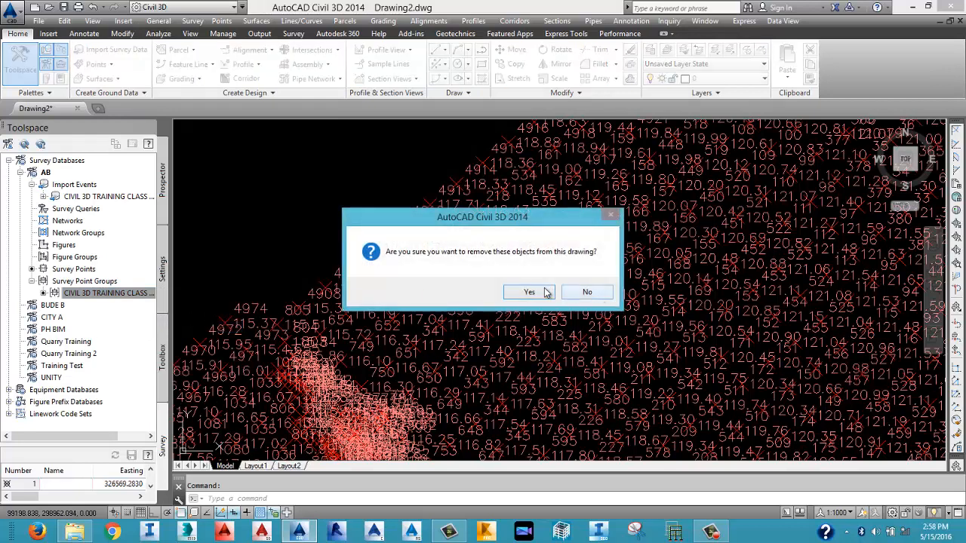
left_click(528, 293)
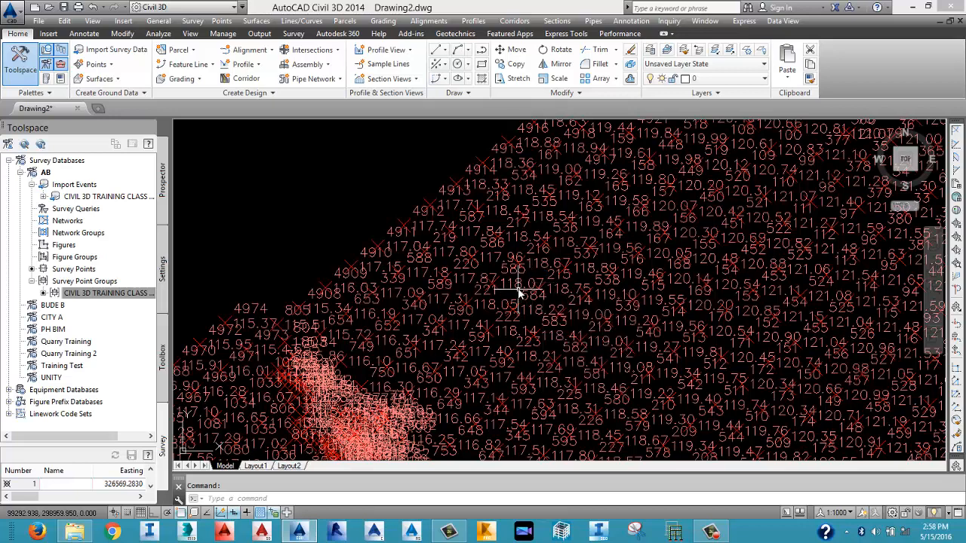
mouse_move(519, 293)
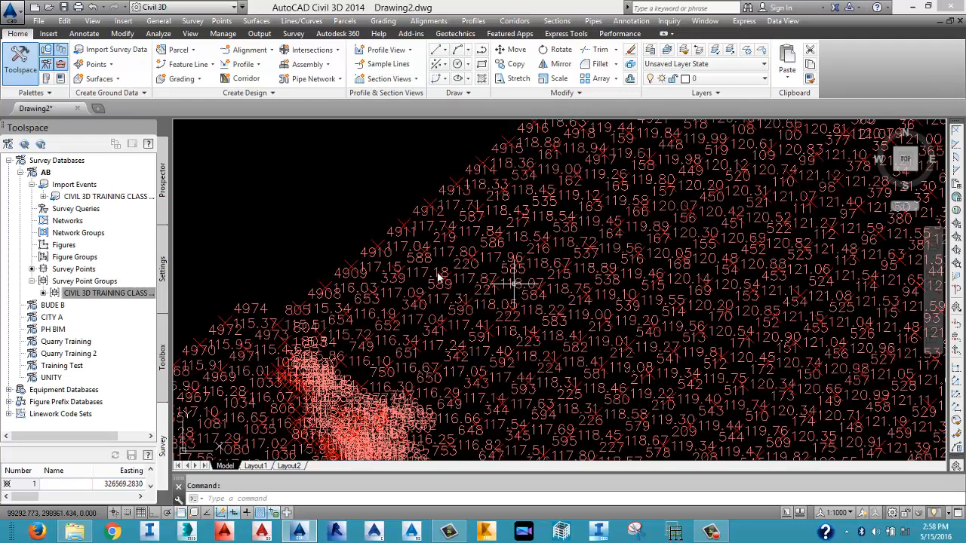
left_click(109, 294)
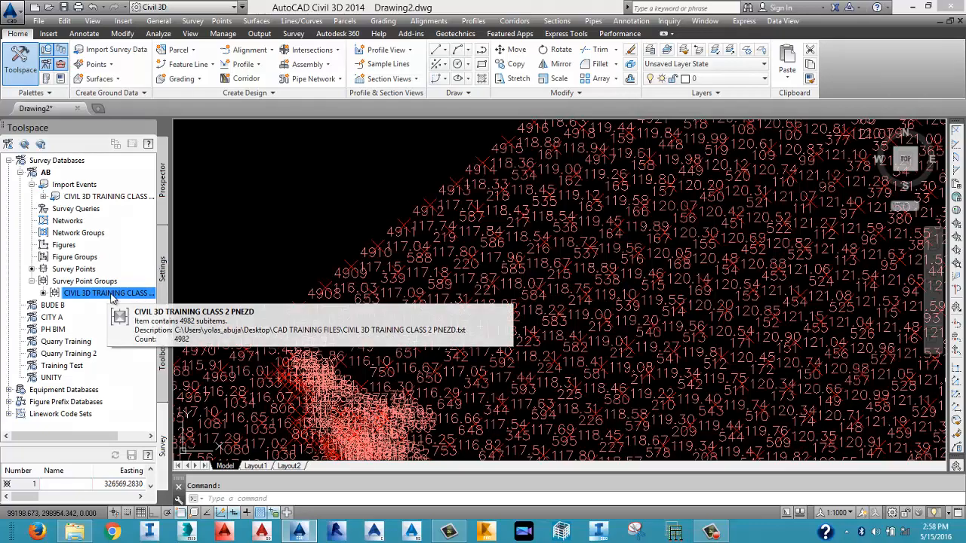
Delete all the points of the _All Points group from the drawing.
scroll(295, 259, "down", 10)
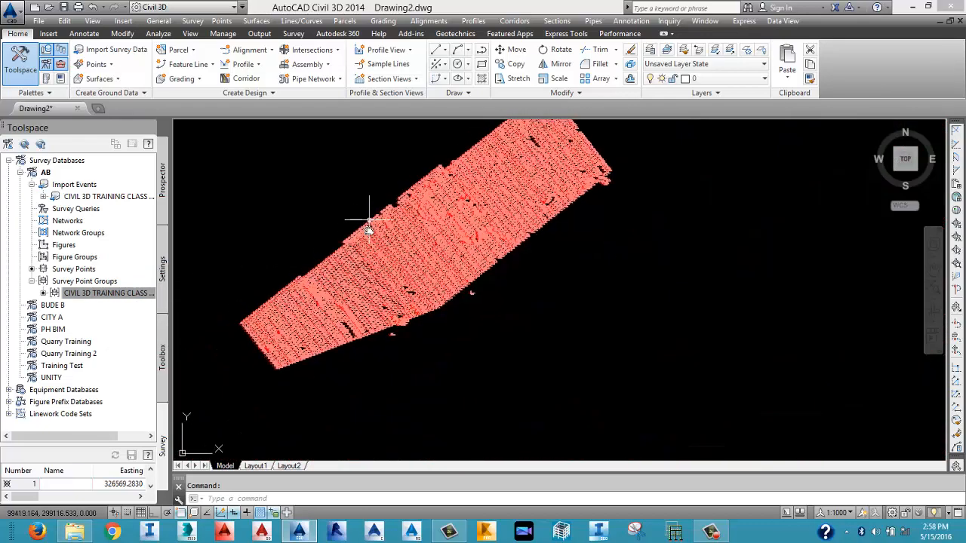
scroll(390, 355, "up", 10)
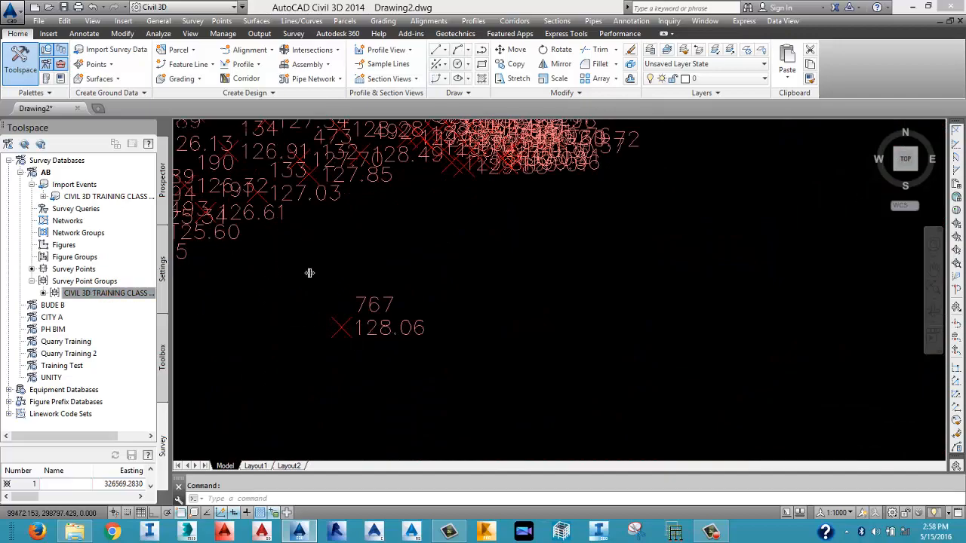
scroll(310, 271, "down", 8)
scroll(302, 213, "down", 6)
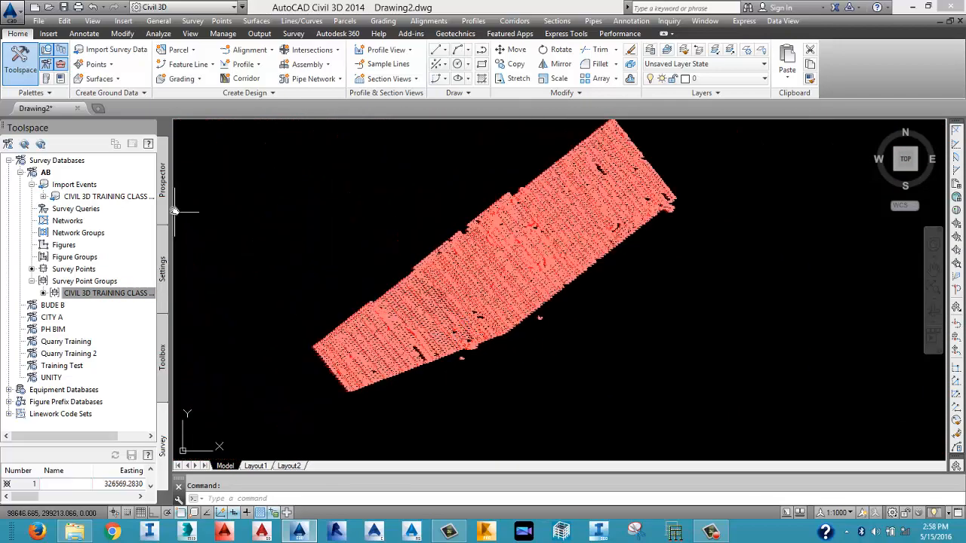
left_click(163, 198)
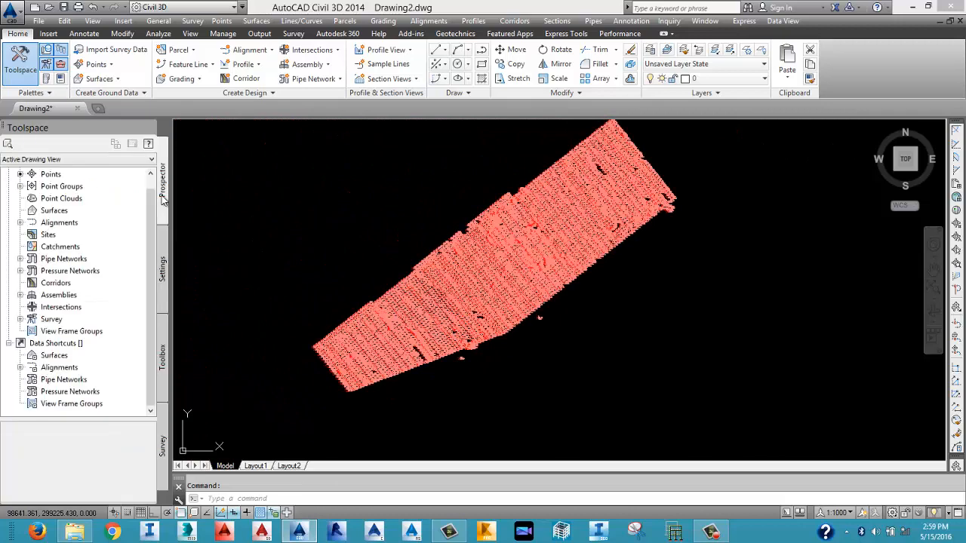
left_click(21, 186)
left_click(69, 198)
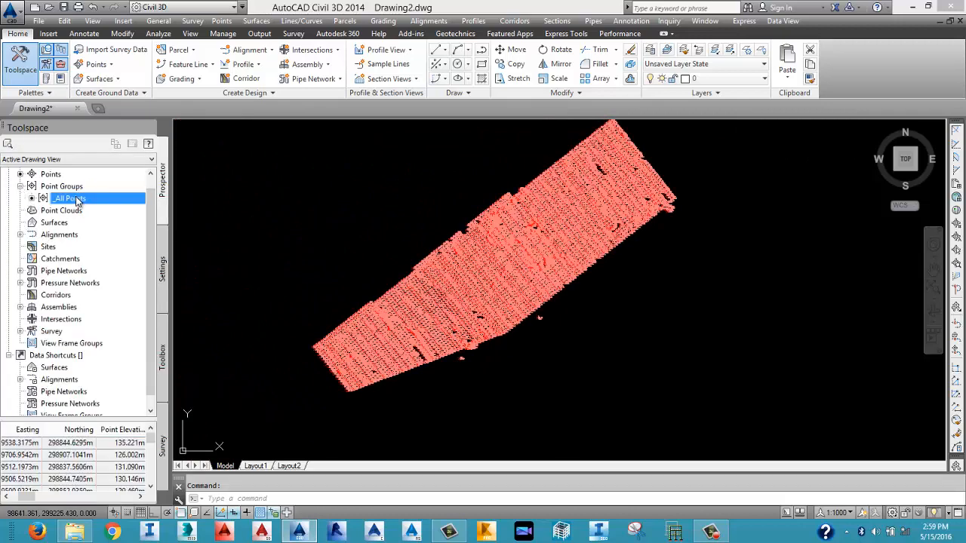
right_click(77, 201)
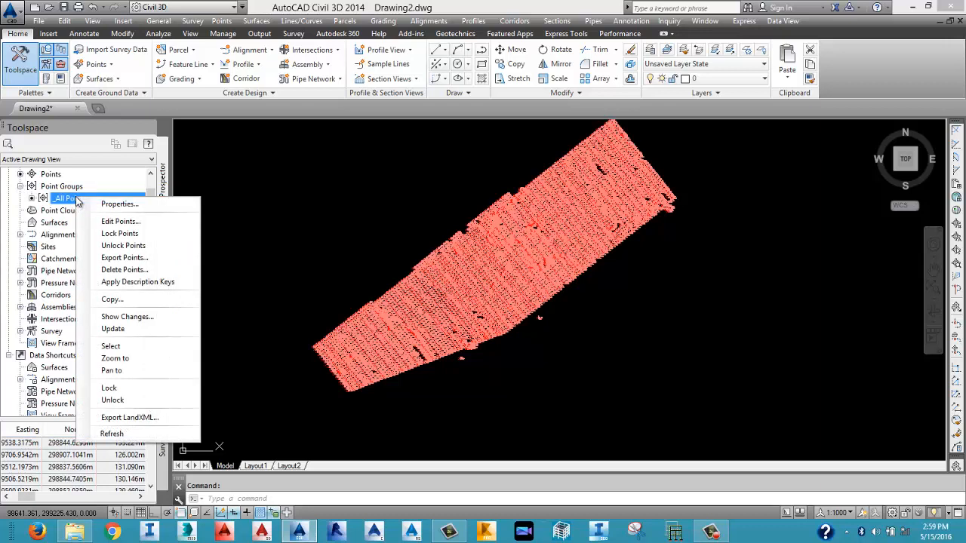
left_click(140, 271)
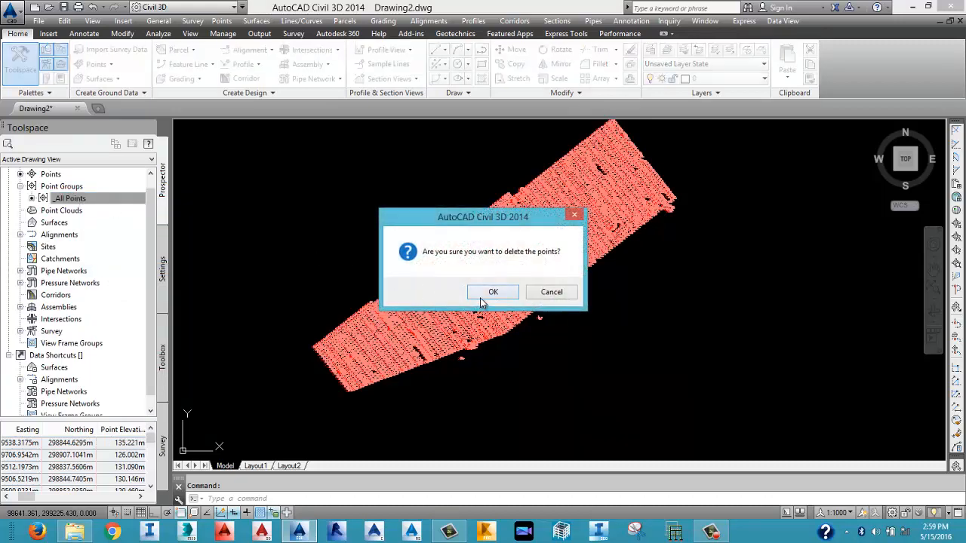
left_click(480, 297)
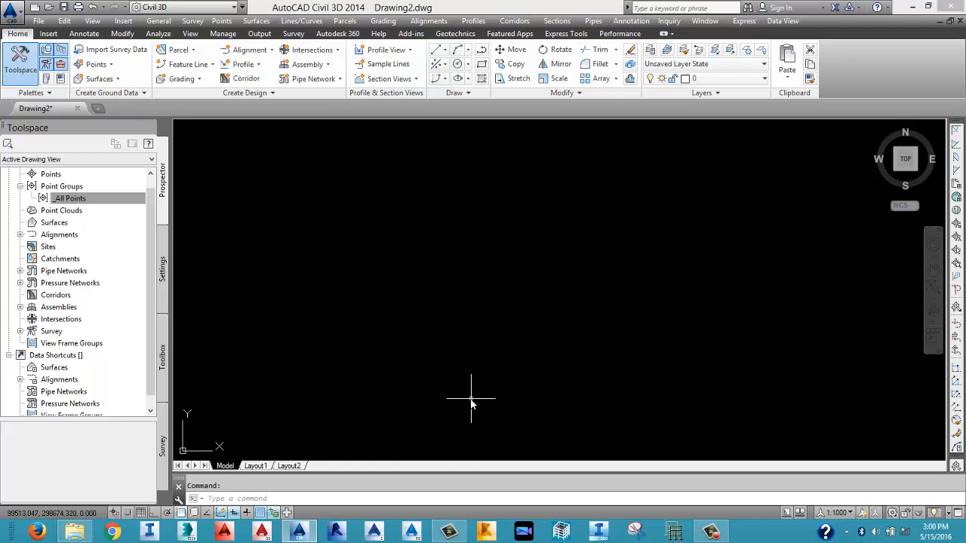
left_click(55, 200)
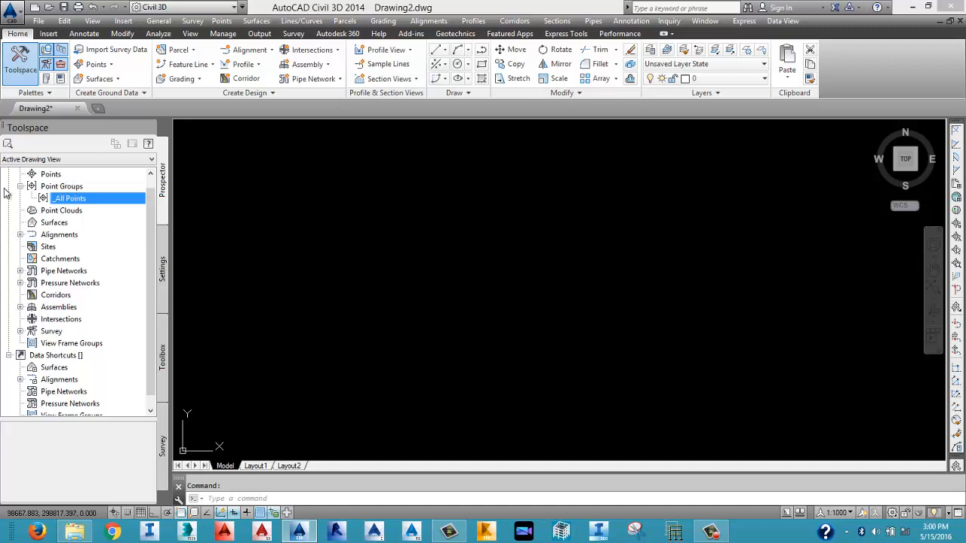
right_click(76, 200)
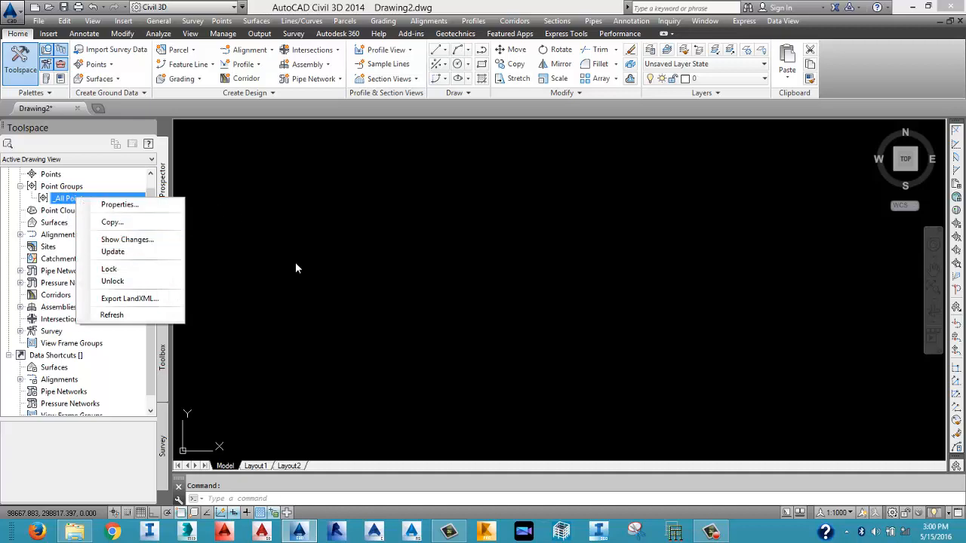
left_click(513, 357)
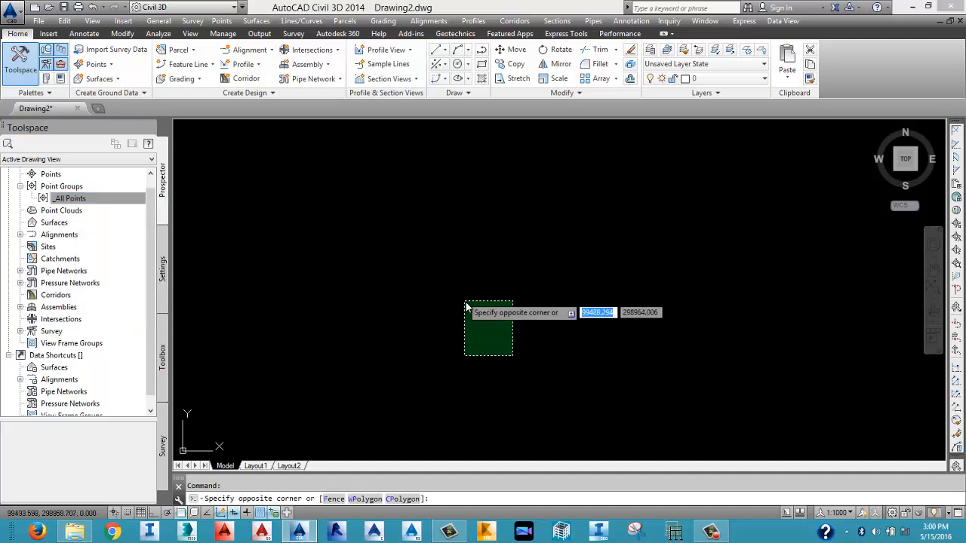
left_click(465, 302)
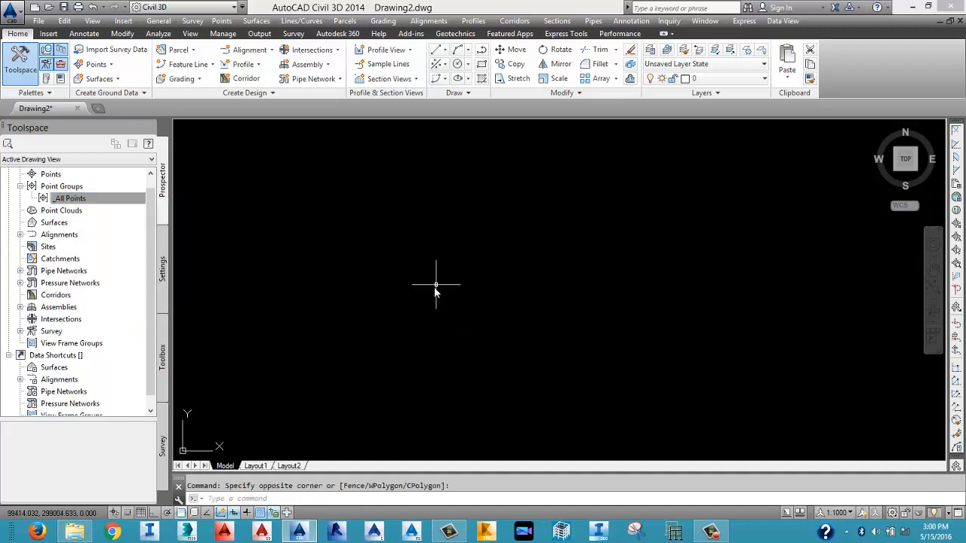
Insert the AB database's CIVIL 3D TRAINING CLASS 2 PNEZD survey point group into the emptied drawing again.
left_click(162, 448)
left_click(478, 377)
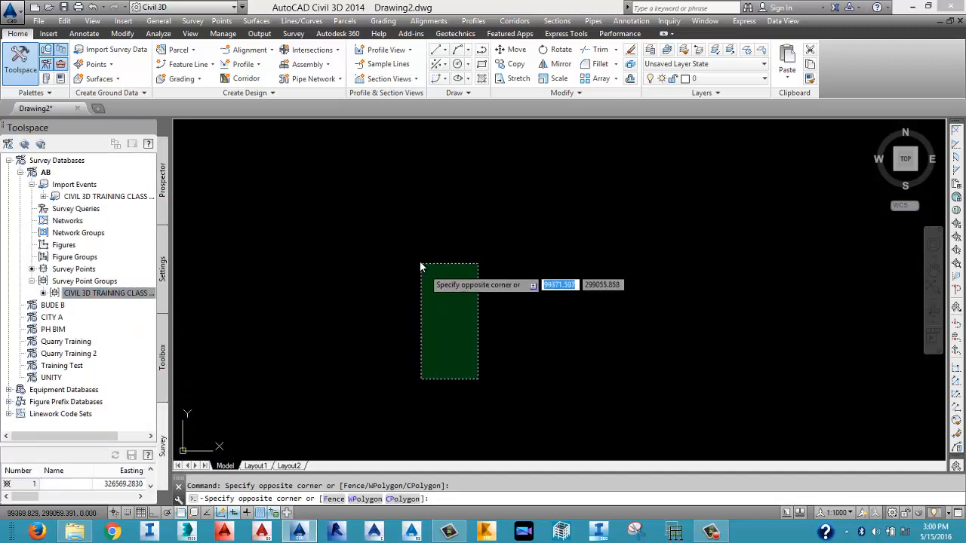
left_click(421, 263)
right_click(83, 296)
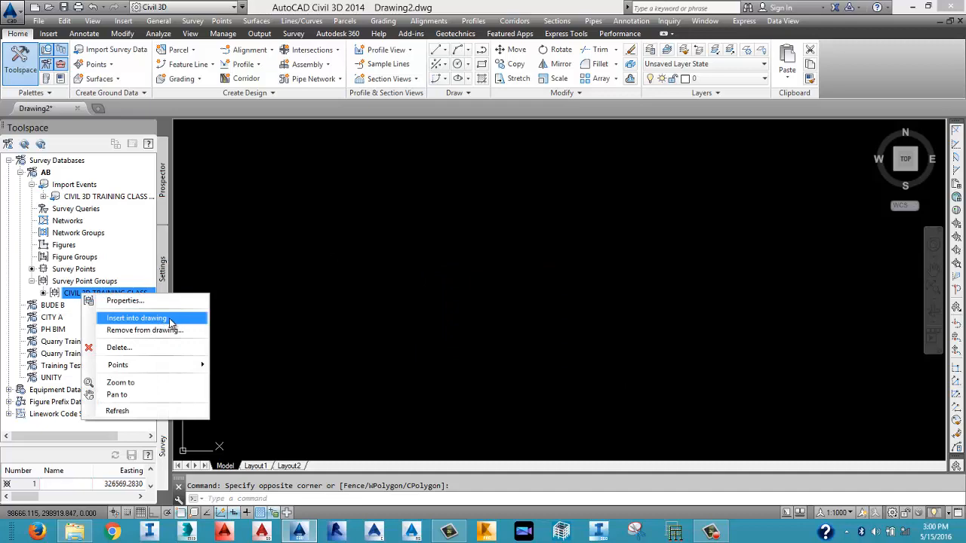
left_click(170, 323)
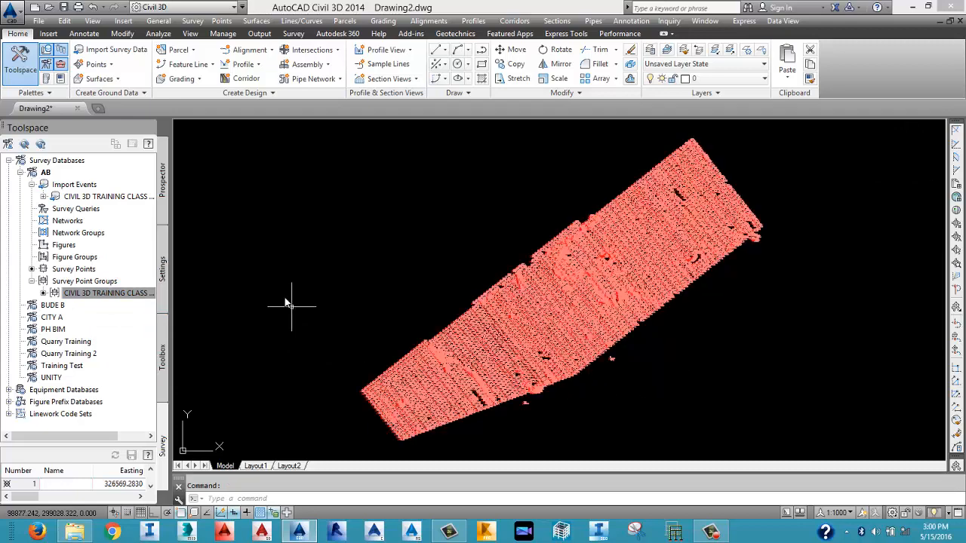
Try to remove the reinserted survey point group from the drawing through the survey database.
right_click(122, 296)
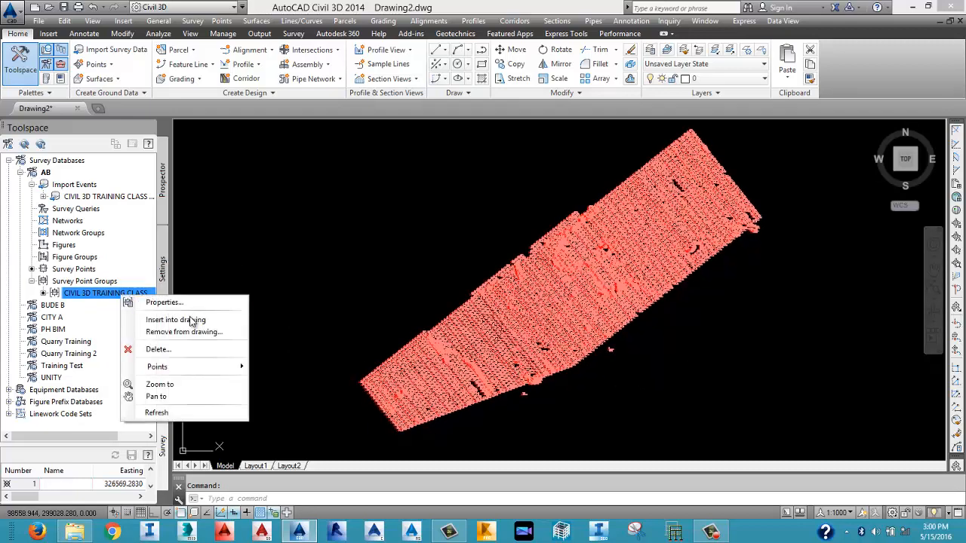
left_click(188, 333)
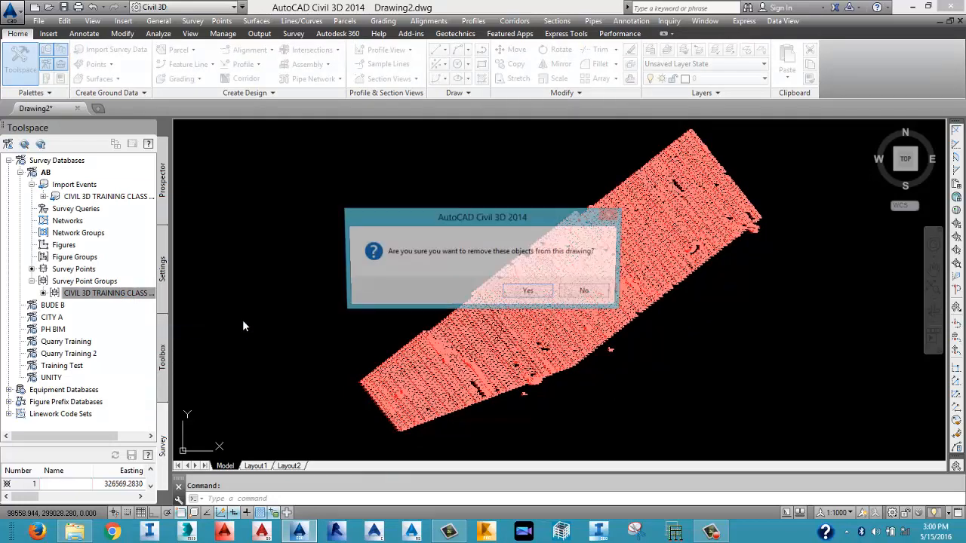
left_click(541, 293)
Delete the reinserted points from the drawing through the _All Points group.
left_click(163, 176)
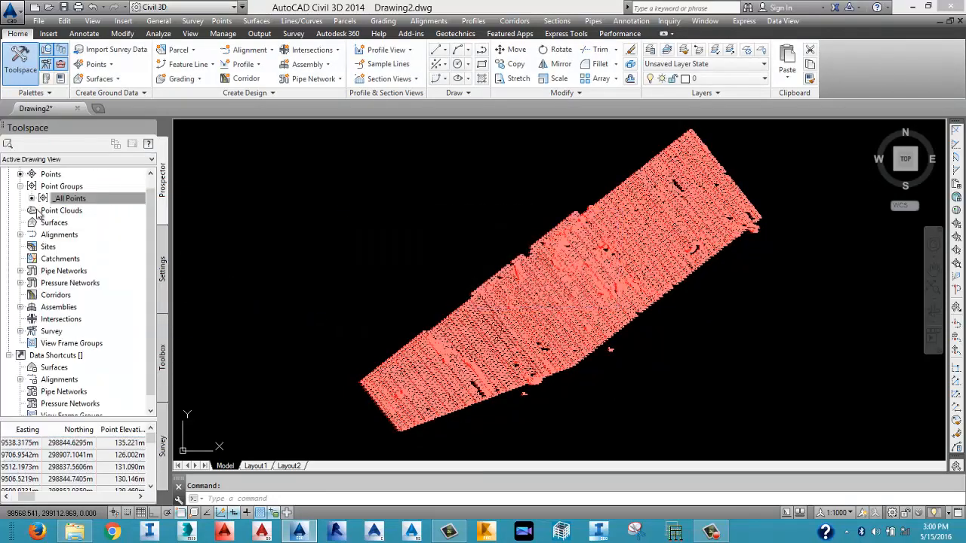
right_click(88, 200)
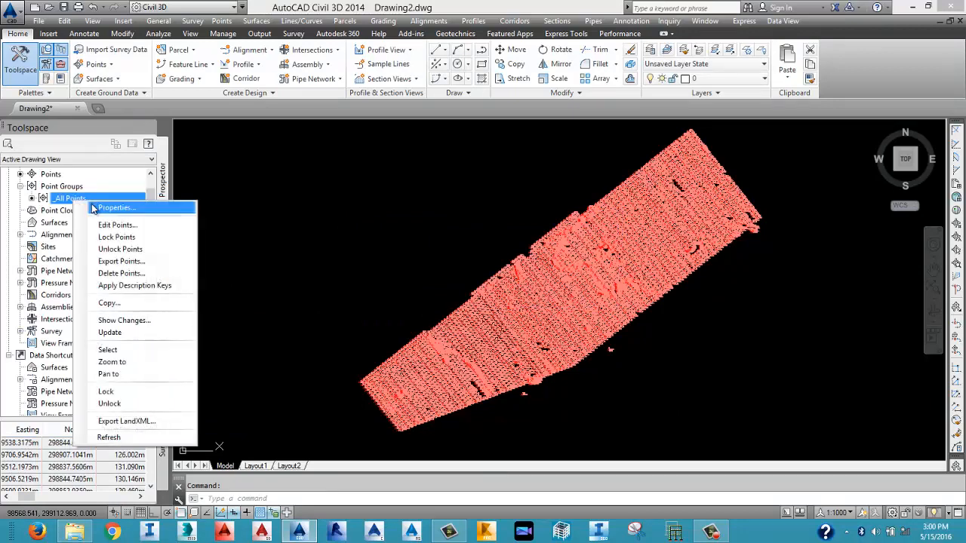
left_click(134, 276)
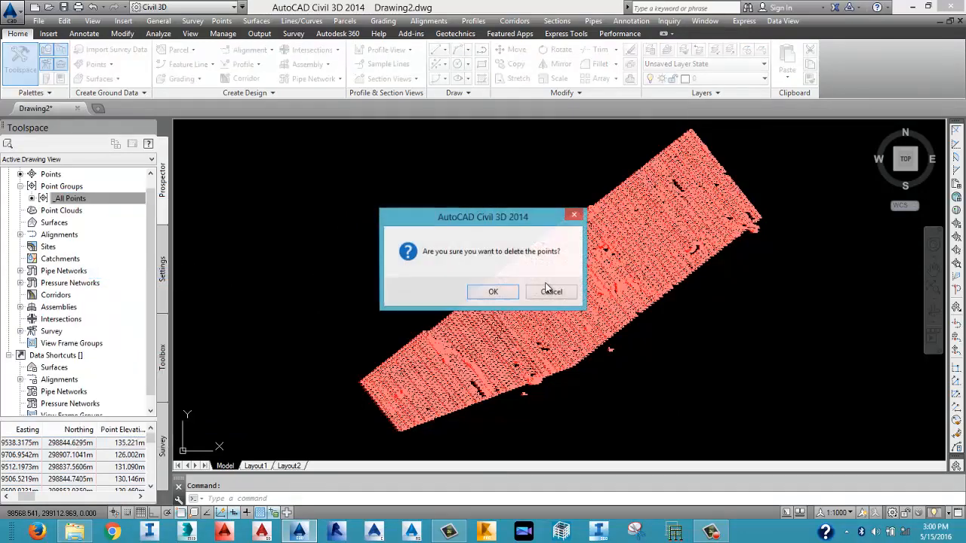
left_click(493, 292)
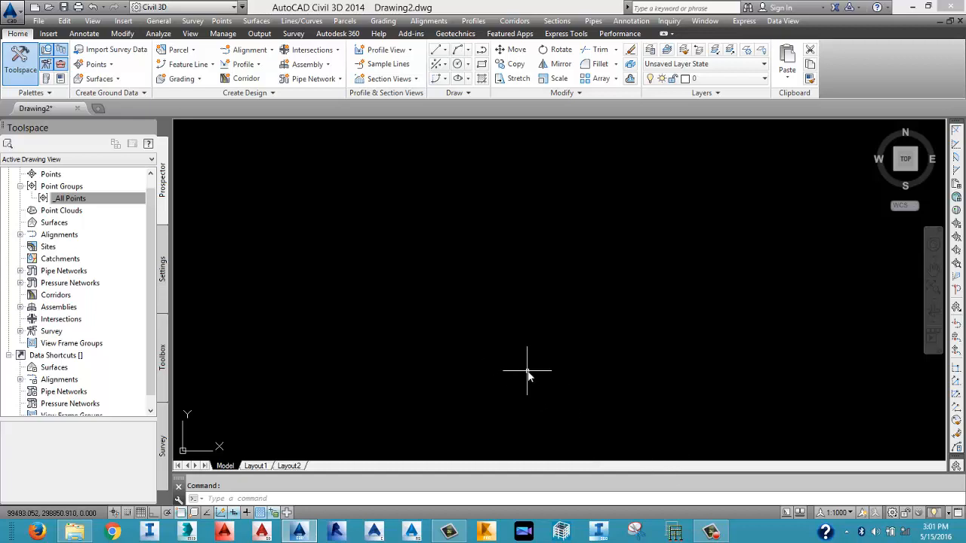
left_click(471, 277)
left_click(472, 279)
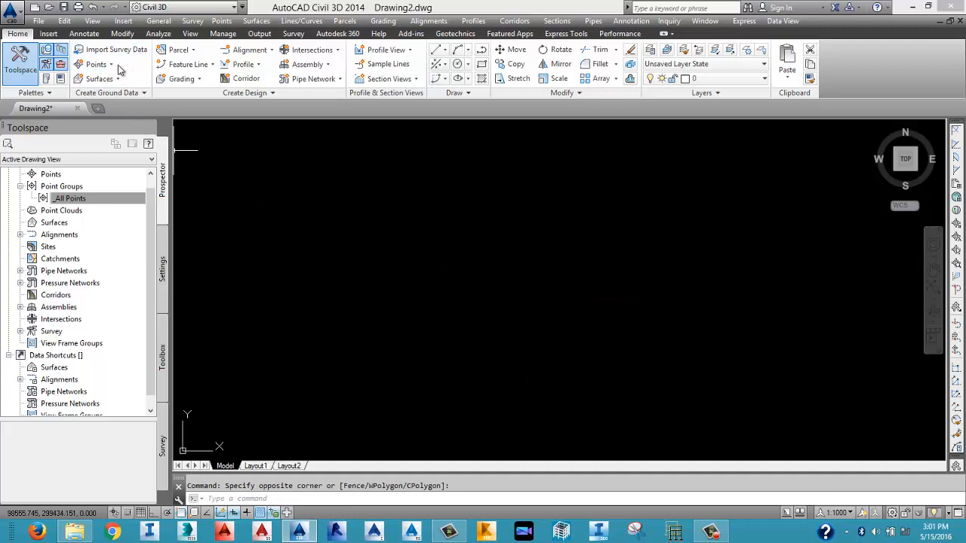
left_click(587, 365)
left_click(507, 310)
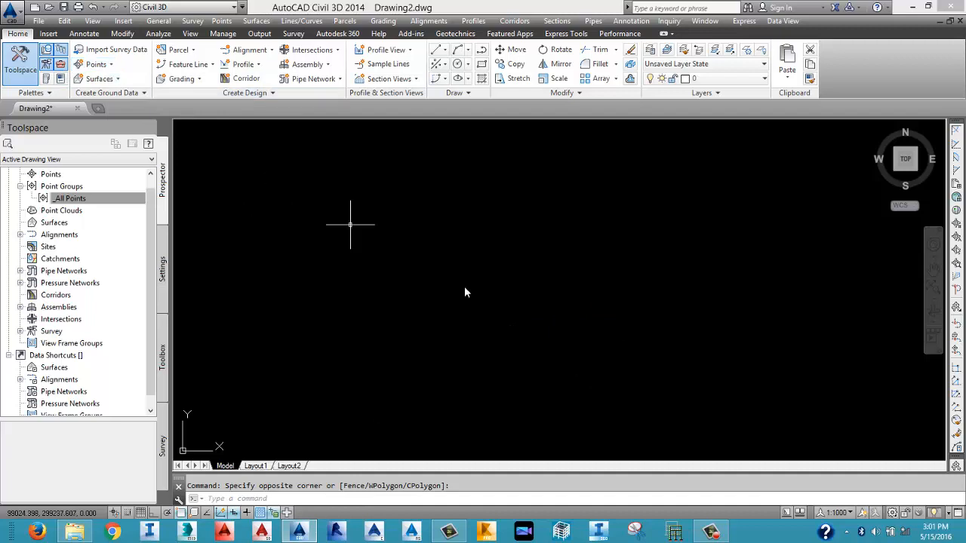
left_click(789, 421)
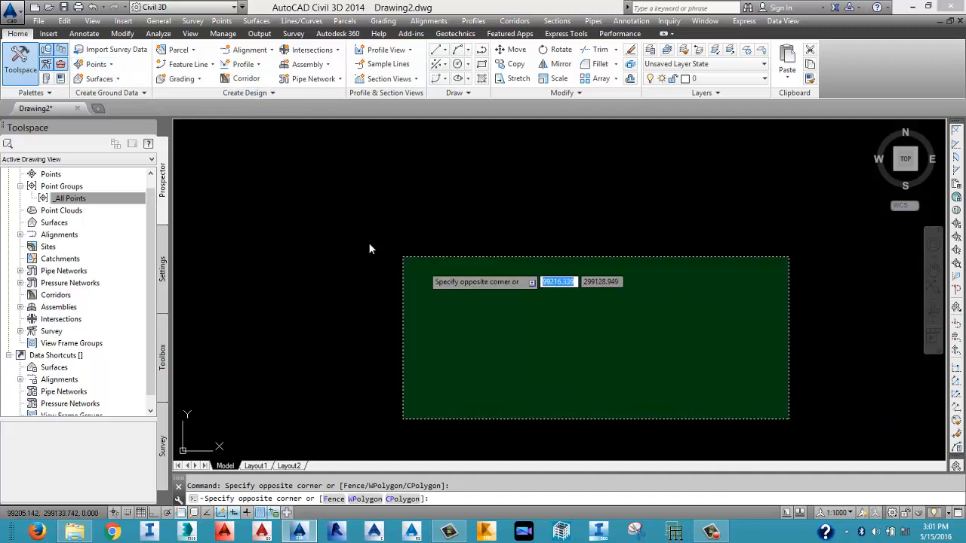
left_click(339, 231)
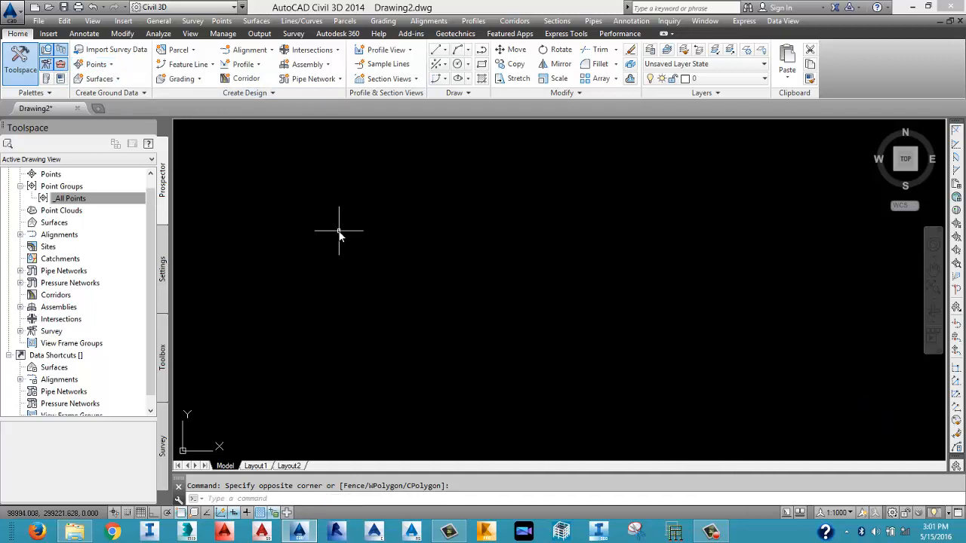
left_click(109, 66)
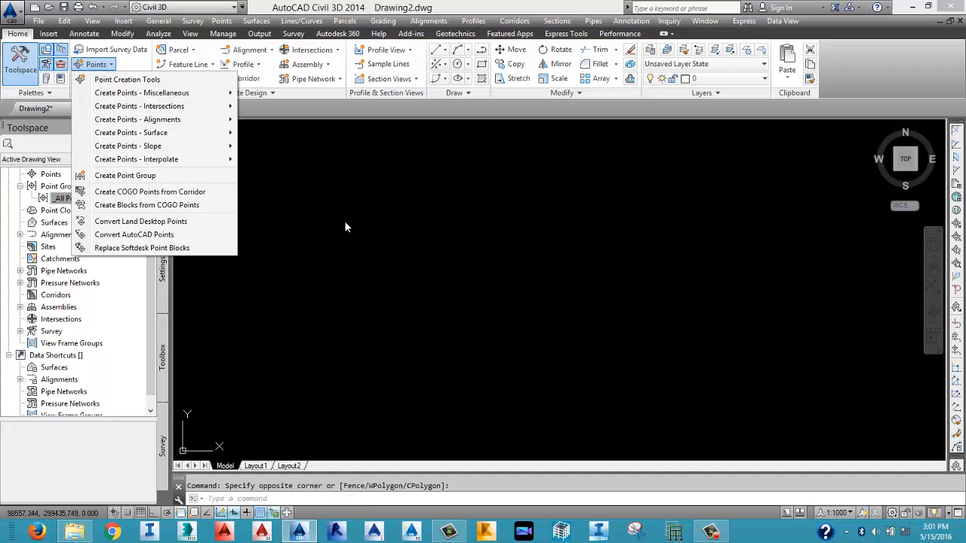
left_click(328, 195)
left_click(297, 167)
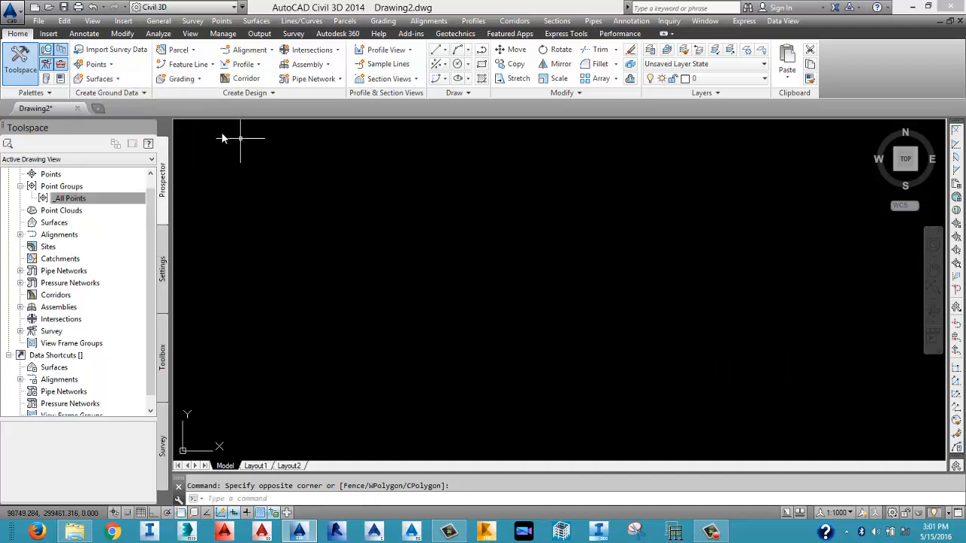
Open the Point Creation Tools and place their toolbar clear of the drawing area's edge.
left_click(110, 67)
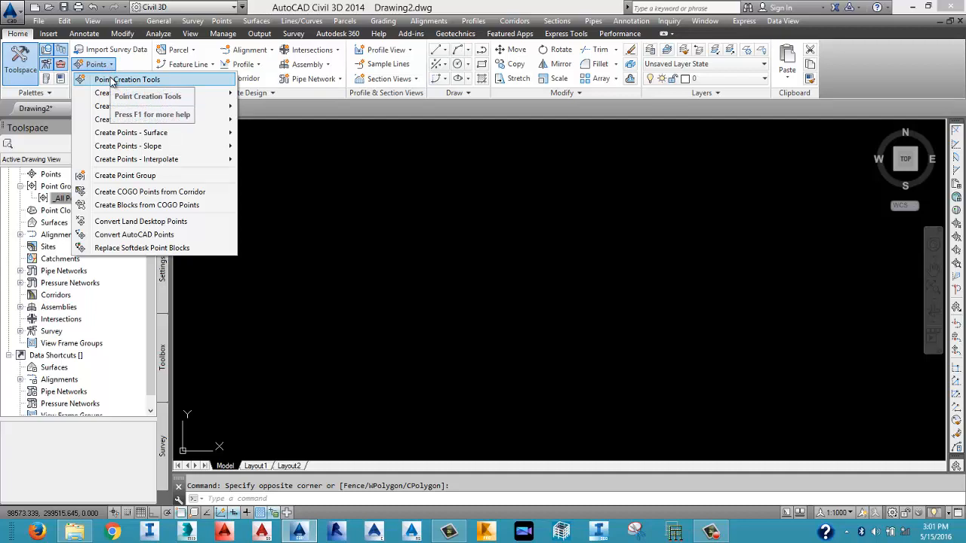
left_click(111, 81)
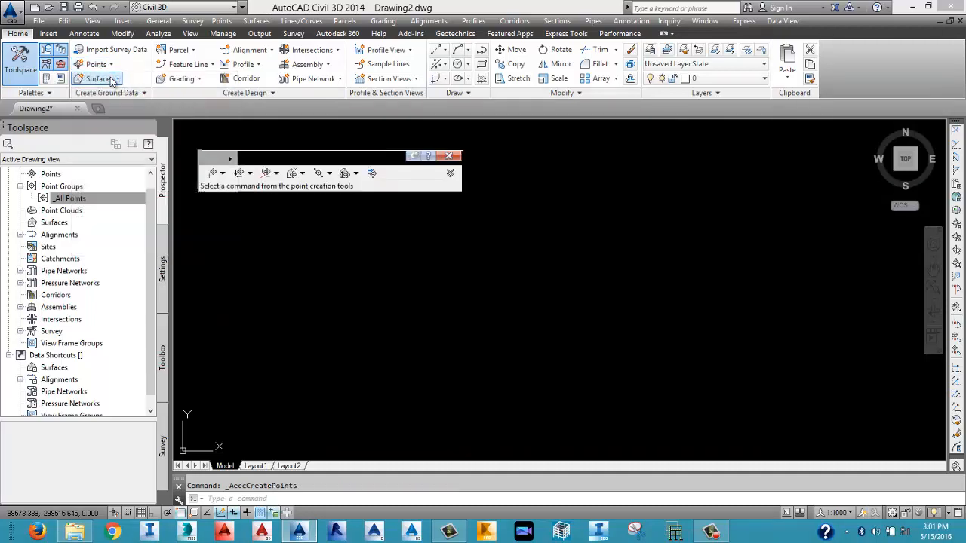
left_click_drag(394, 166, 468, 168)
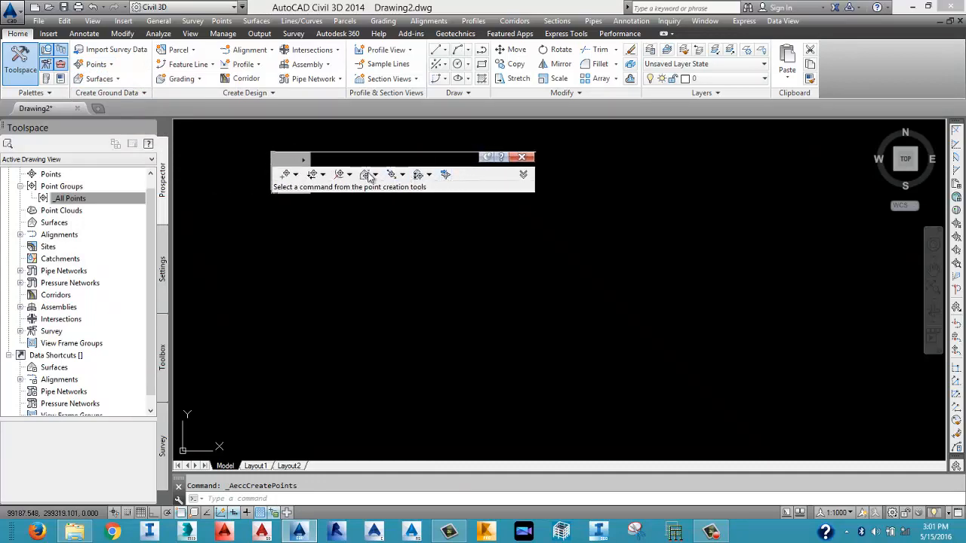
Start a point import and load the CIVIL 3D TRAINING CLASS 2 PNEZD text file from the CAD TRAINING FILES folder.
left_click(444, 178)
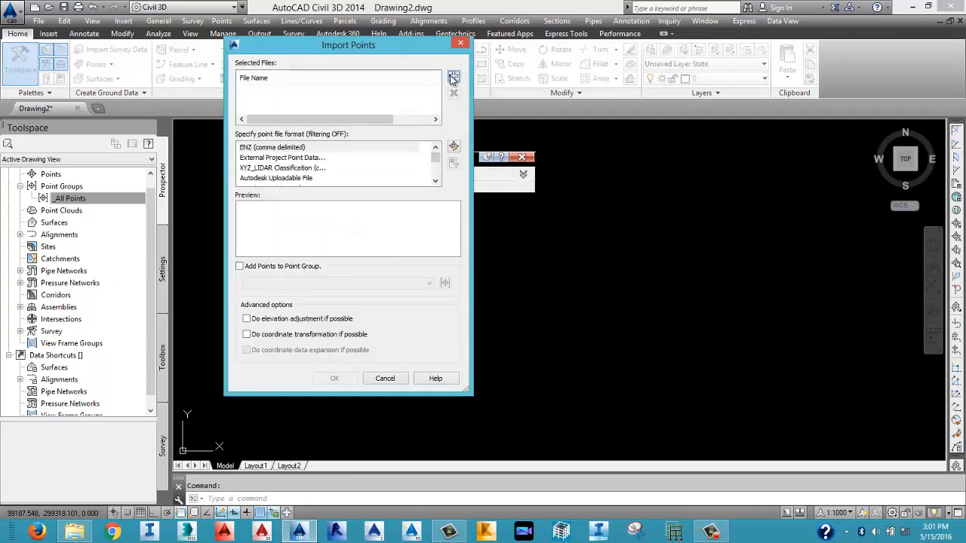
left_click(453, 78)
left_click(290, 161)
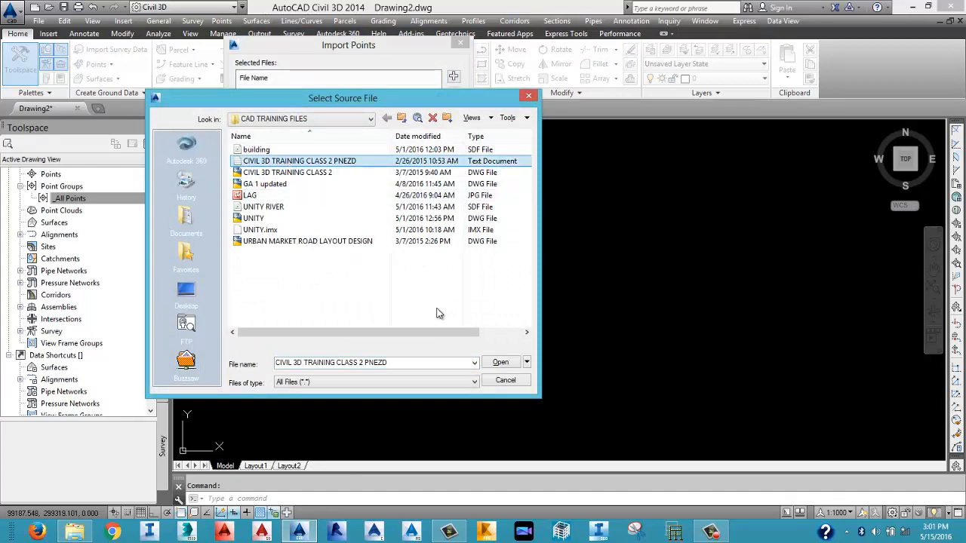
left_click(501, 364)
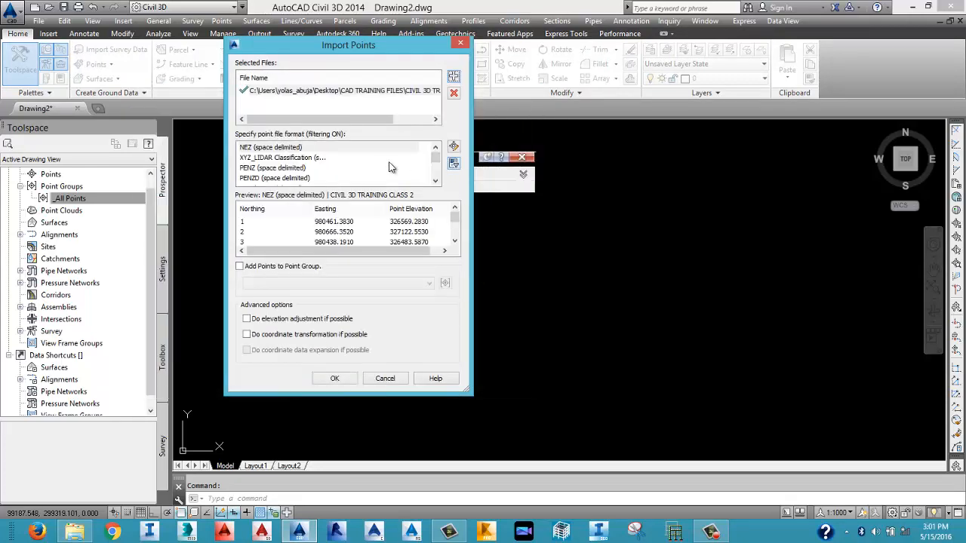
Set the point file format to PNEZD (space delimited) and check the column preview.
left_click(434, 182)
left_click(434, 182)
left_click(434, 181)
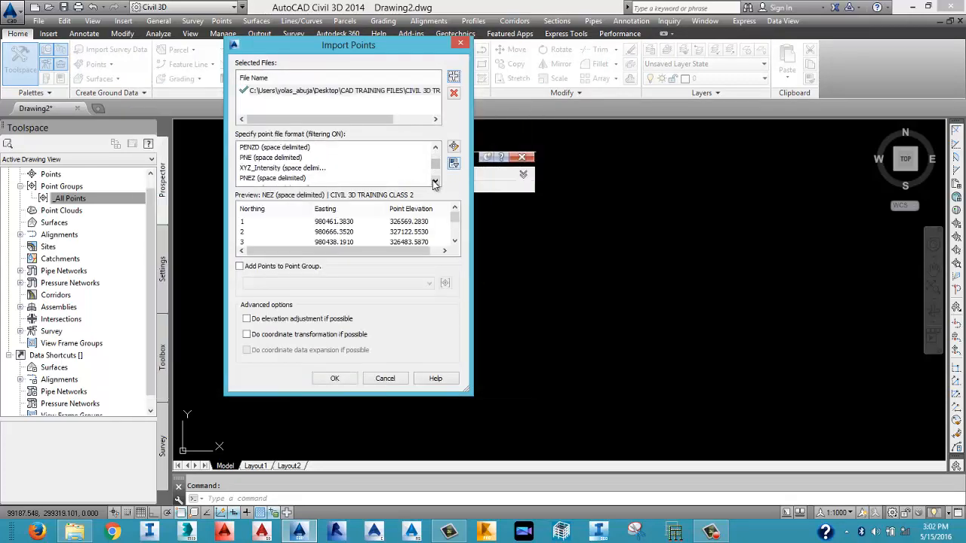
left_click(435, 181)
left_click(435, 182)
left_click(285, 169)
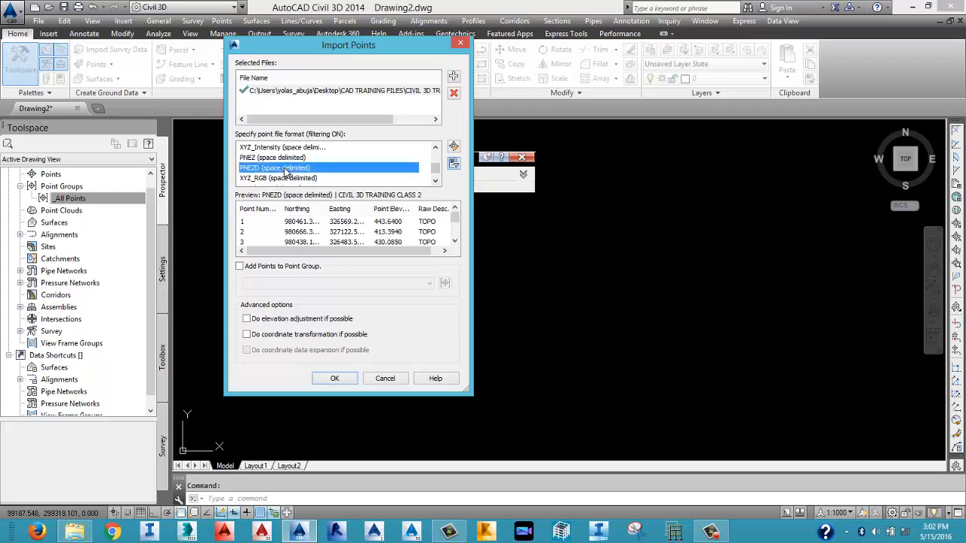
left_click_drag(332, 254, 296, 264)
Import the points into a new point group named EG and close the Point Creation Tools.
left_click(240, 268)
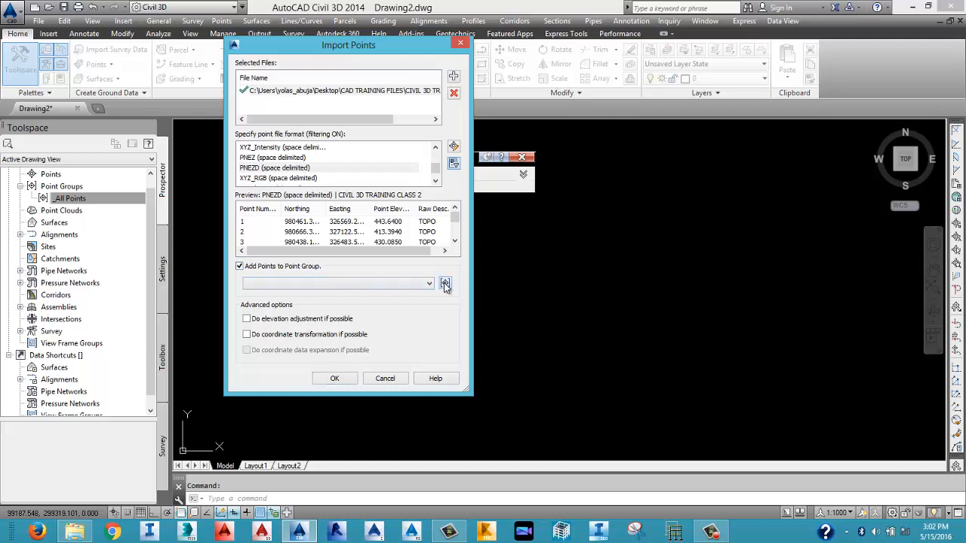
left_click(445, 284)
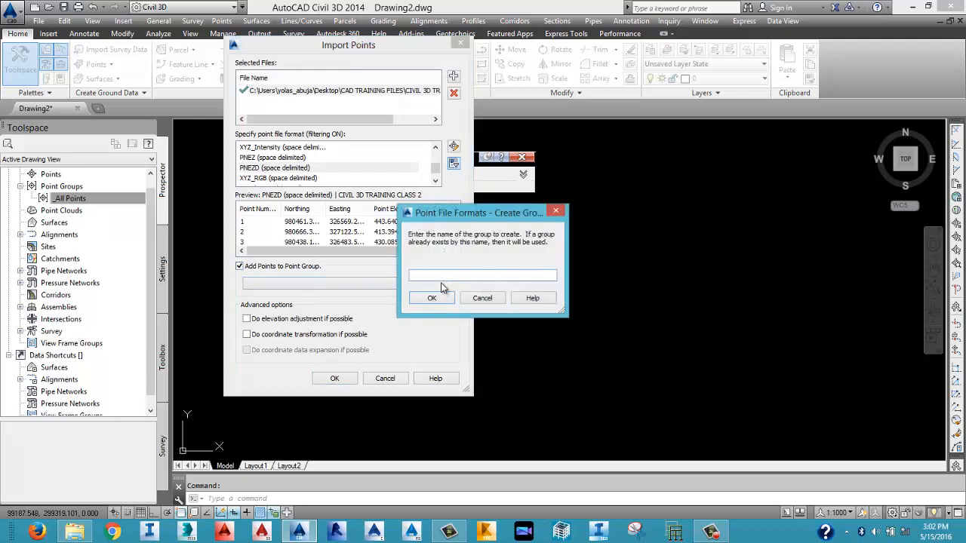
type("EG")
left_click(436, 299)
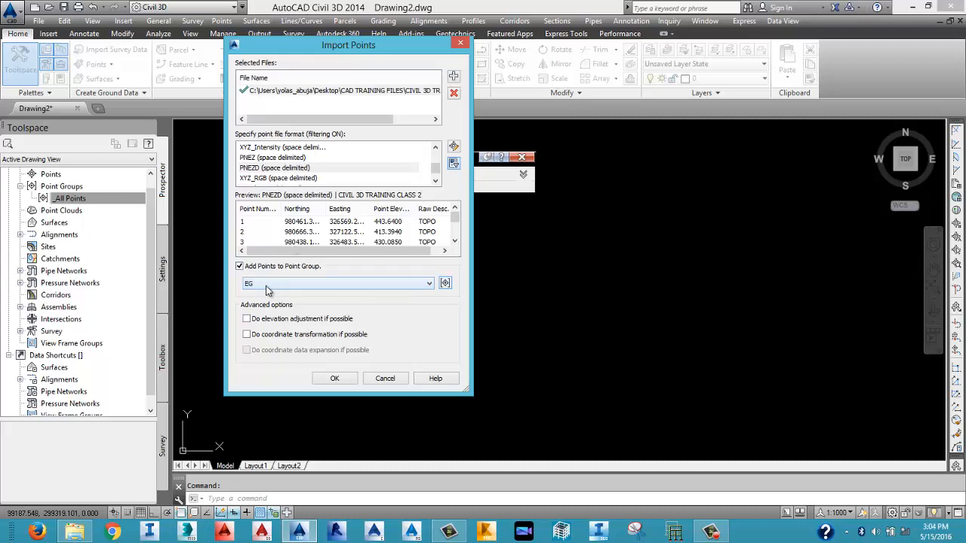
left_click(341, 379)
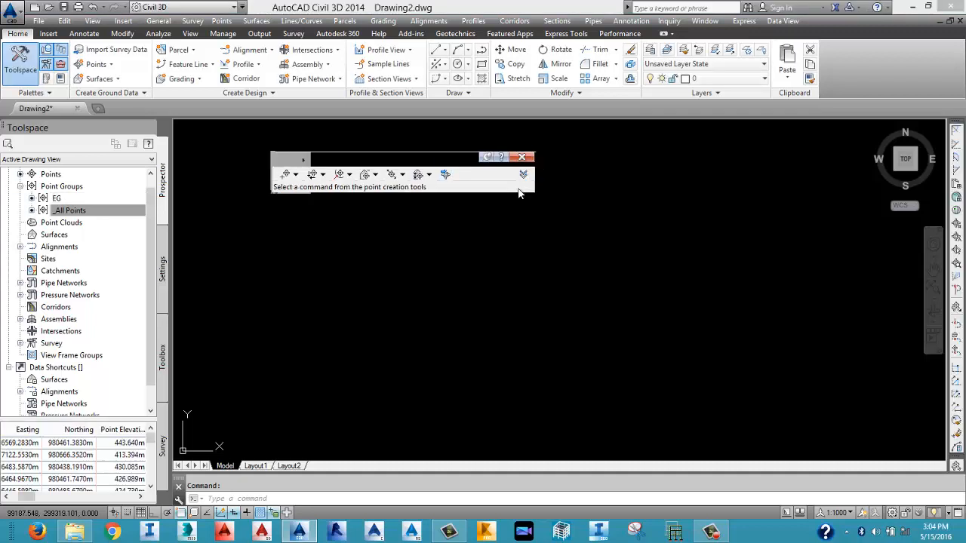
left_click(521, 158)
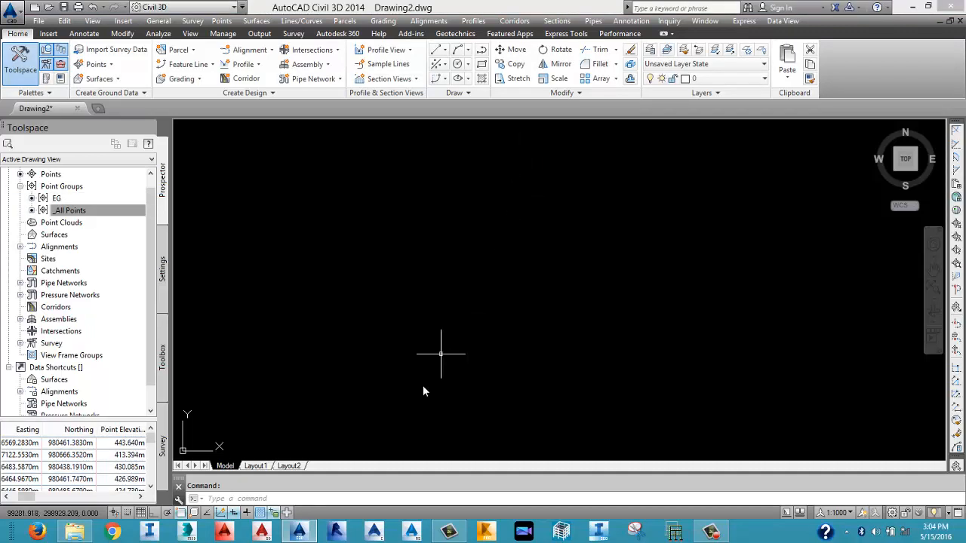
left_click(29, 445)
right_click(29, 446)
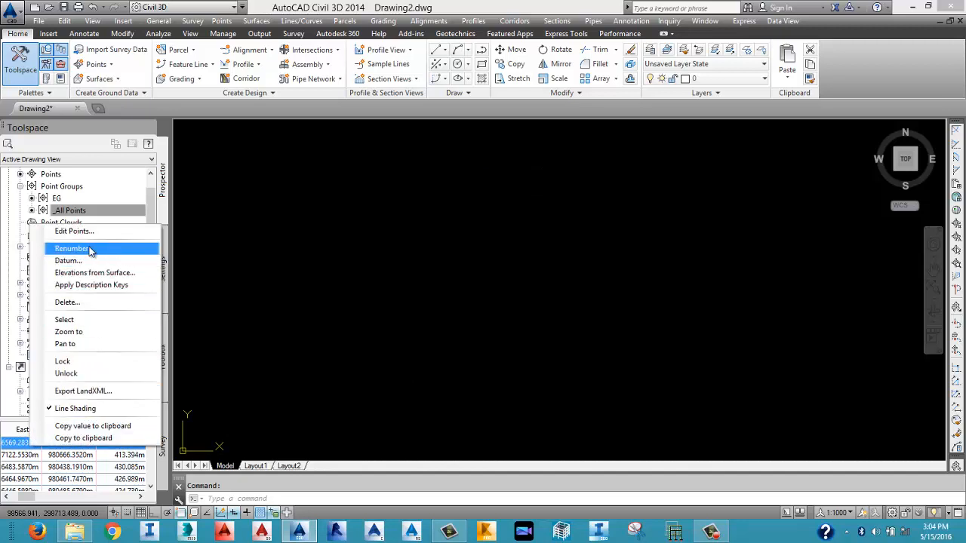
left_click(328, 282)
left_click(298, 231)
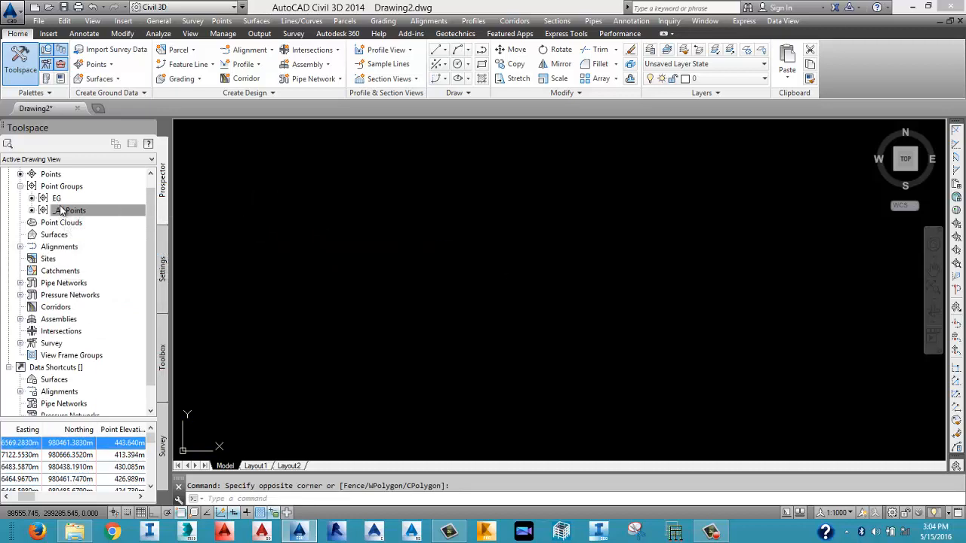
List the points of the EG group and of the _All Points group.
mouse_move(56, 198)
mouse_move(65, 217)
left_click(57, 200)
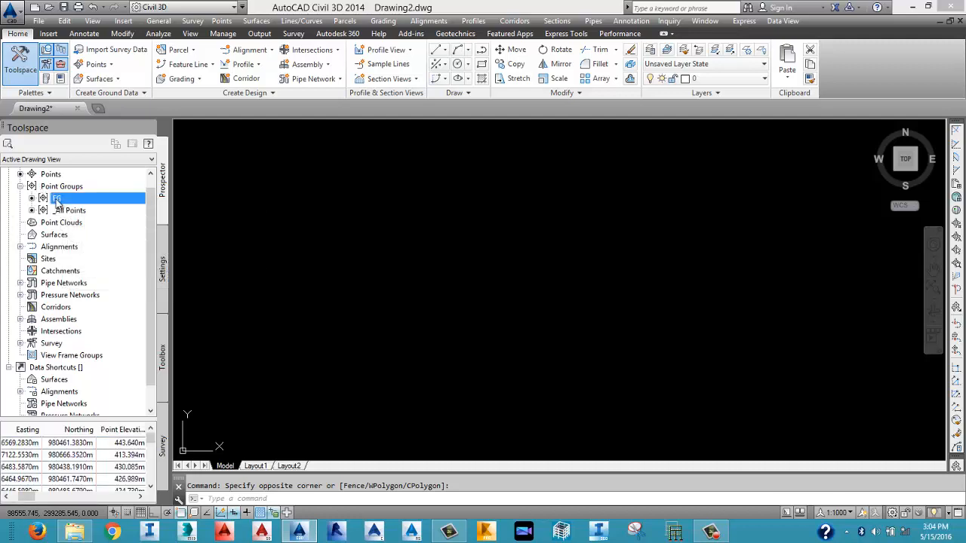
left_click(65, 214)
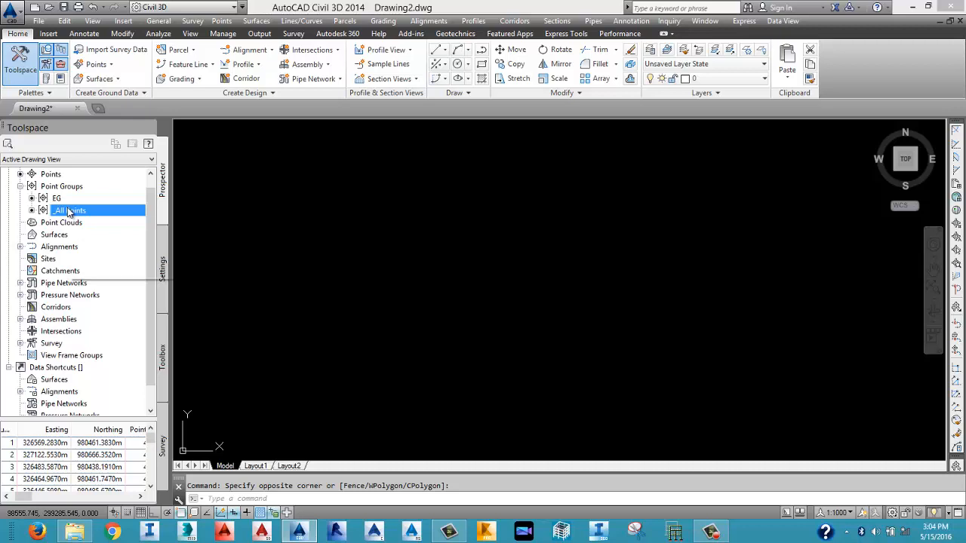
mouse_move(69, 212)
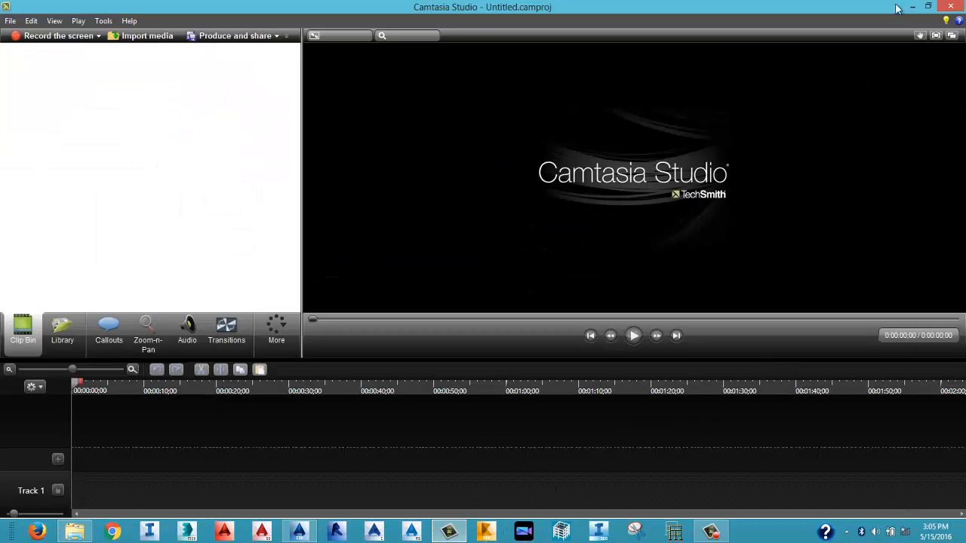
left_click(951, 8)
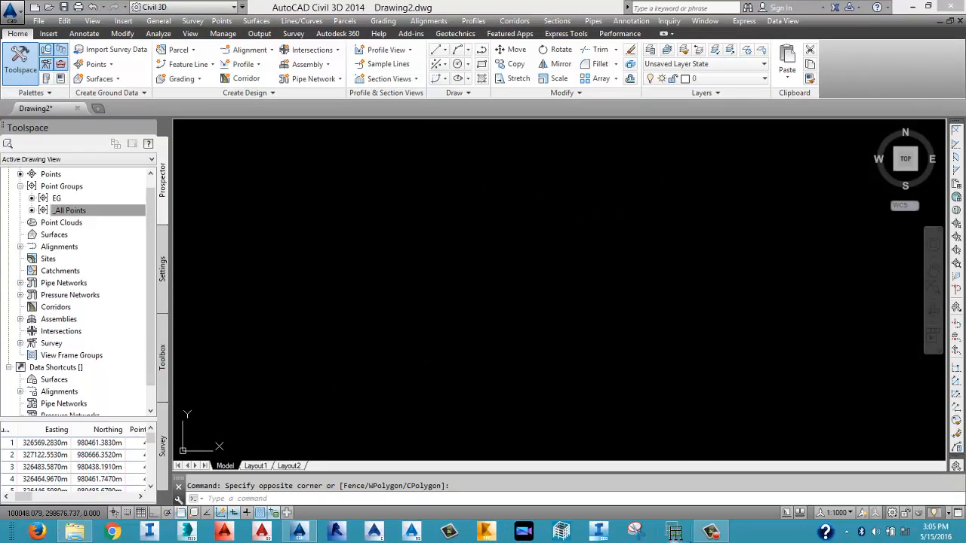
left_click(700, 536)
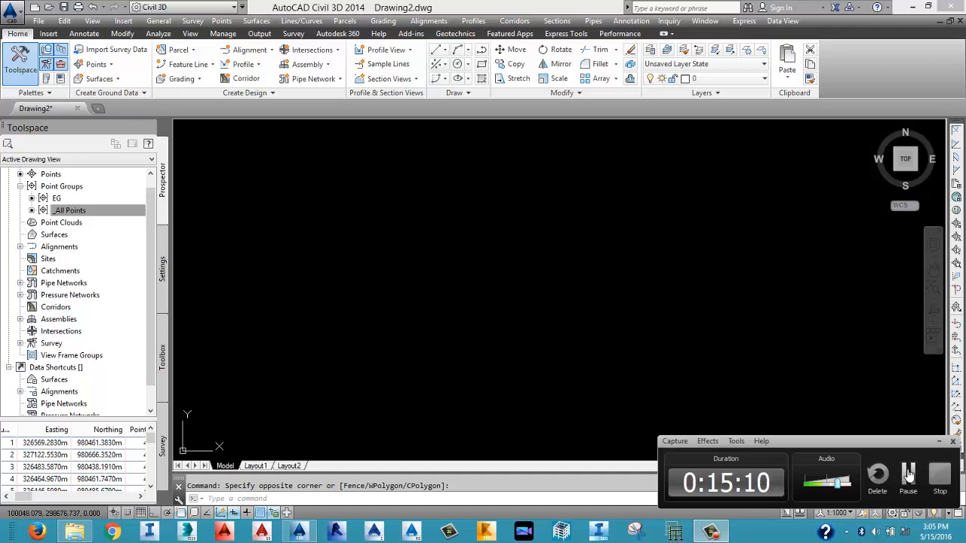
left_click(908, 472)
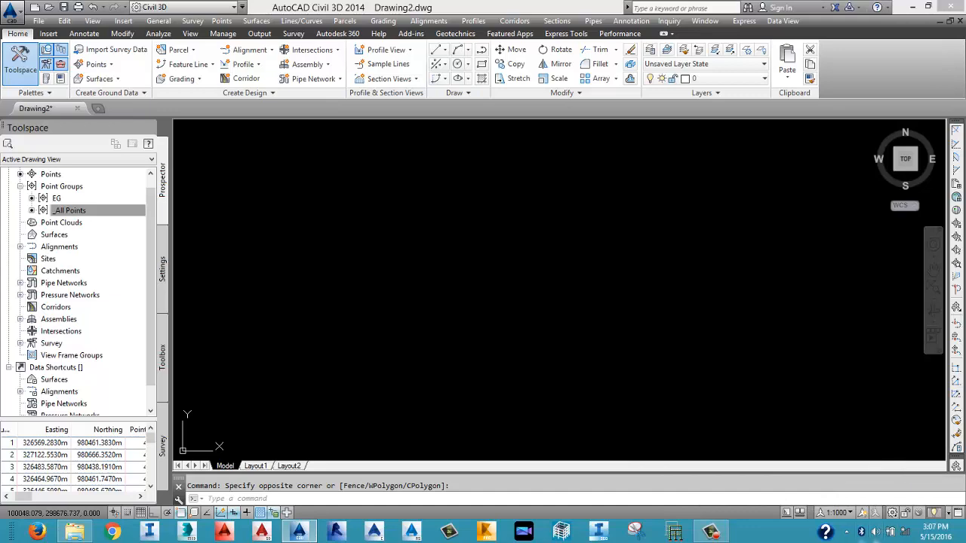
mouse_move(721, 537)
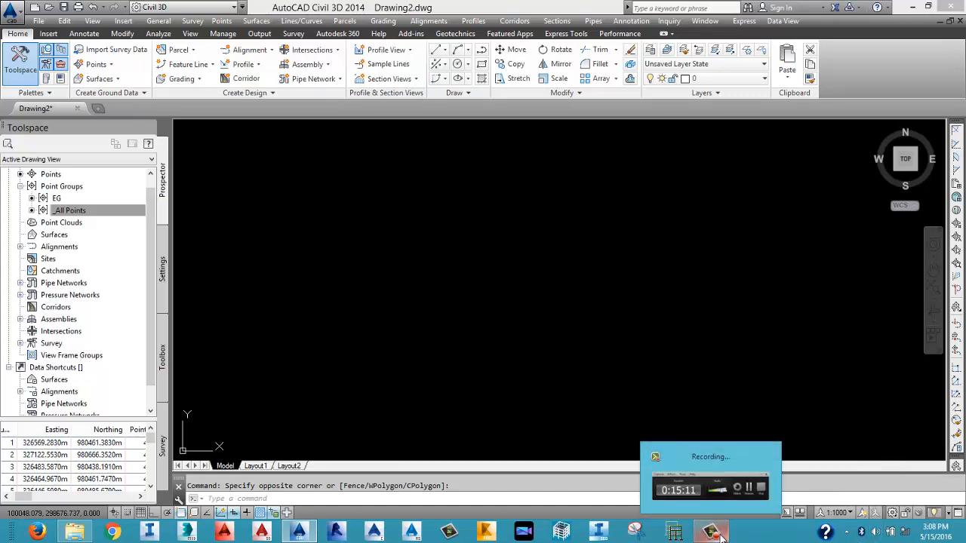
left_click(718, 499)
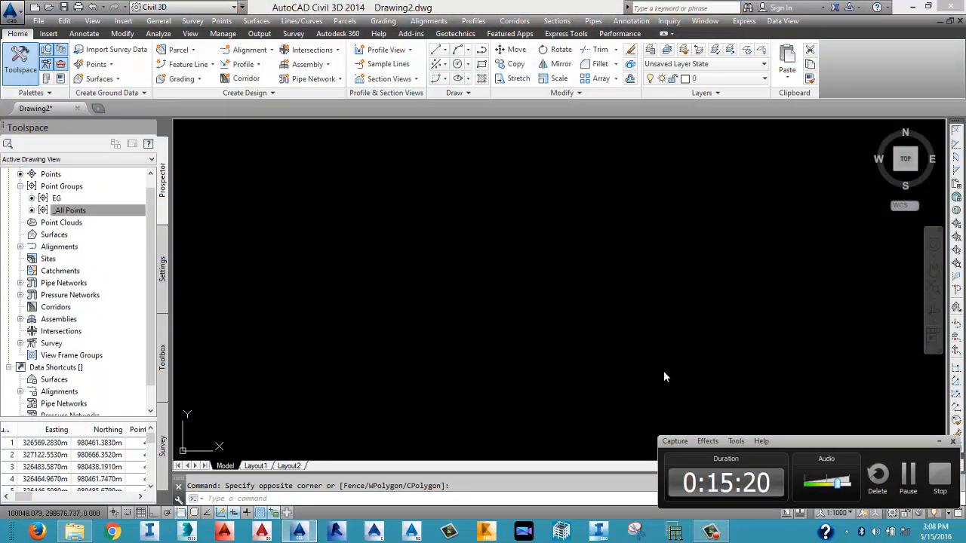
left_click(943, 447)
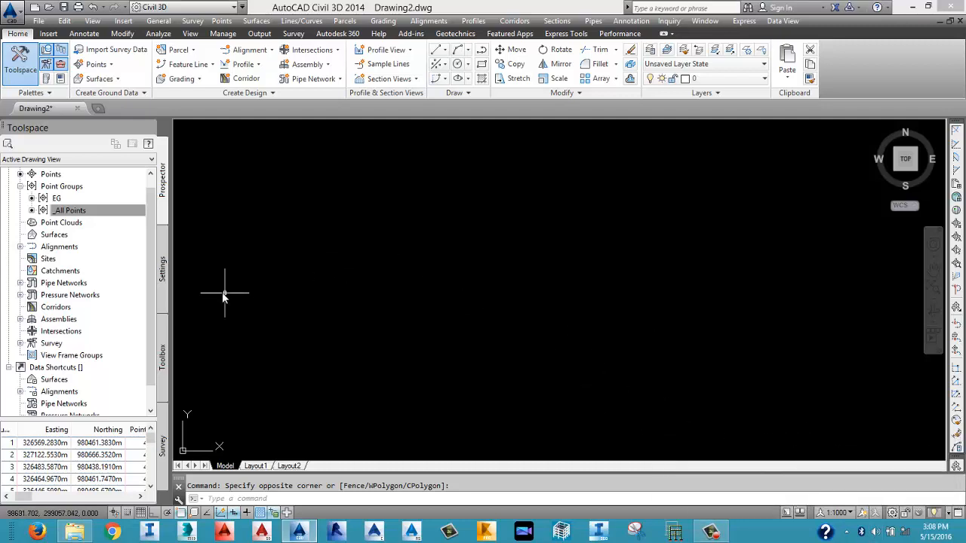
List the EG group's points and zoom the drawing to point 1.
left_click(58, 199)
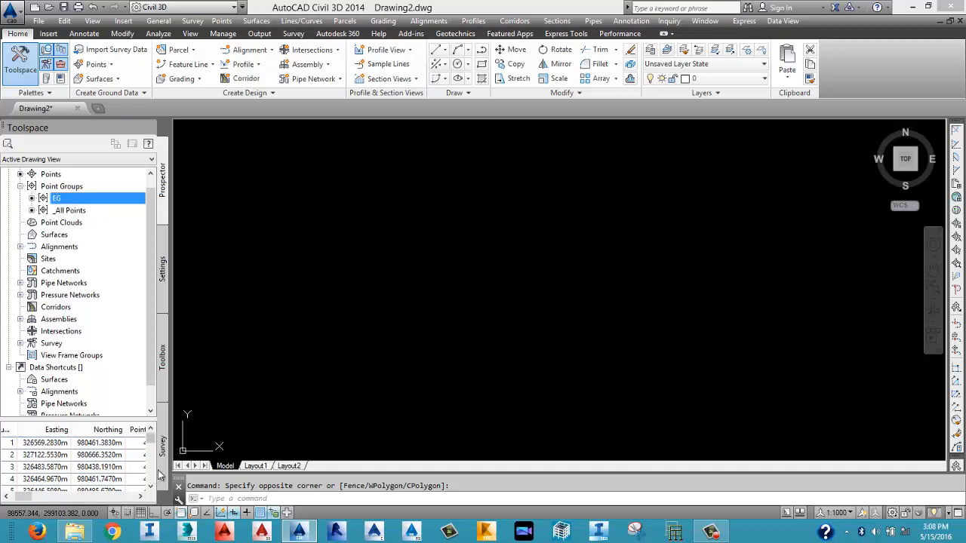
left_click(718, 279)
left_click(581, 204)
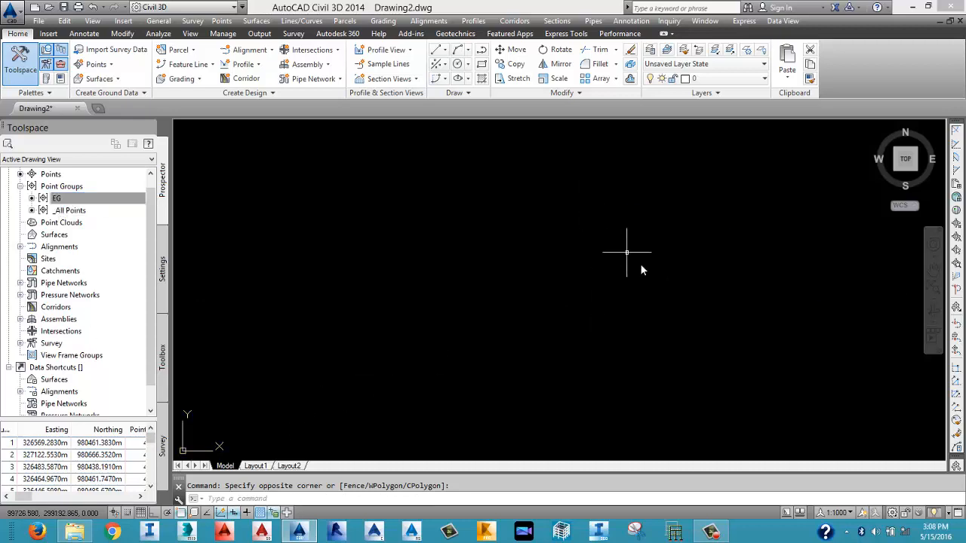
left_click(718, 290)
left_click(665, 226)
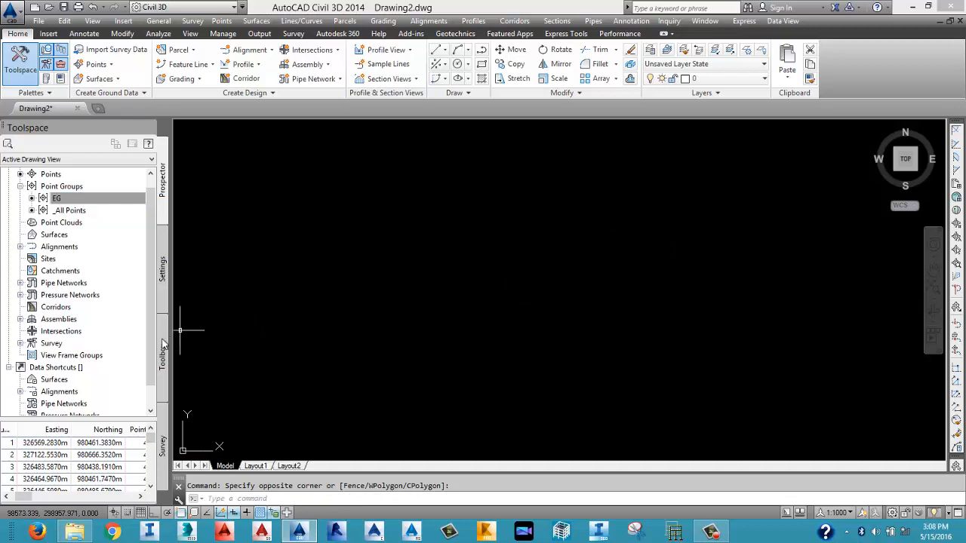
left_click(55, 443)
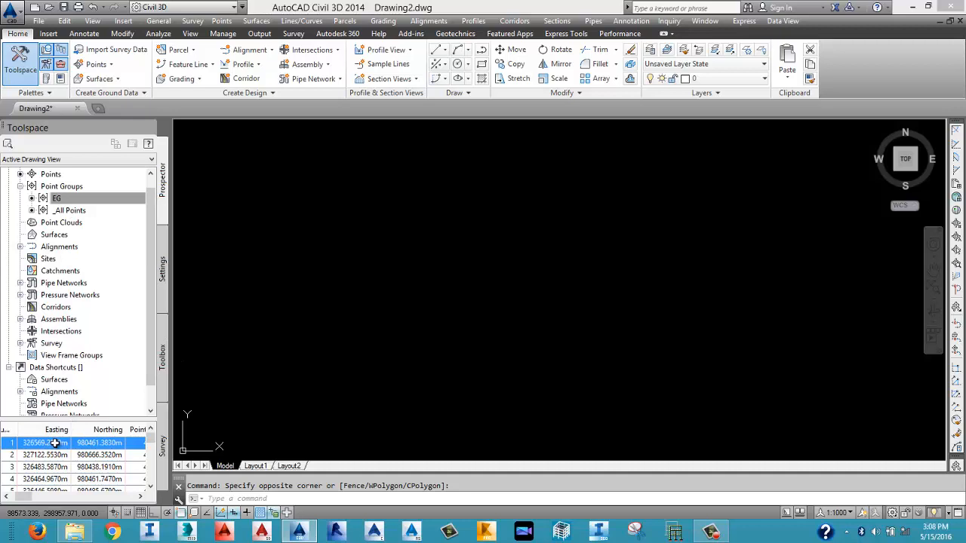
right_click(55, 443)
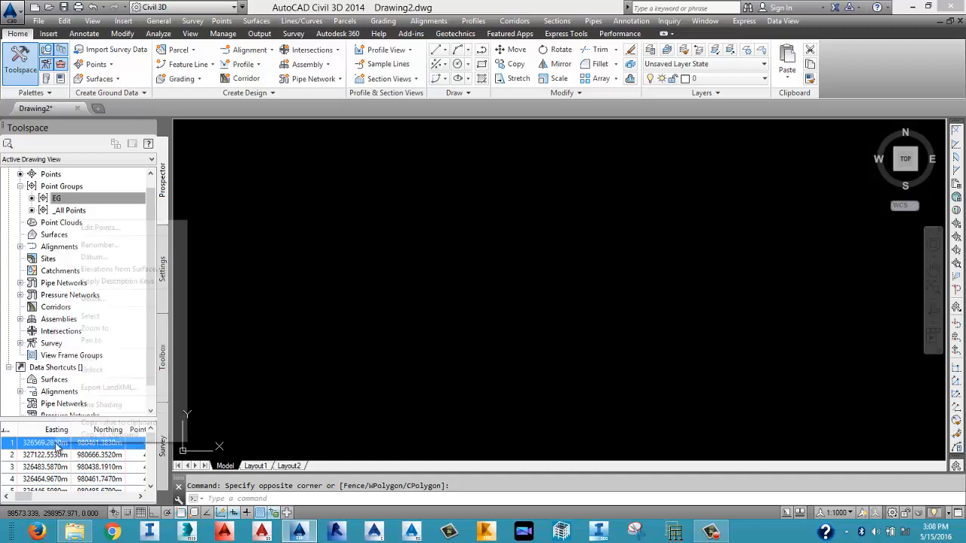
left_click(116, 329)
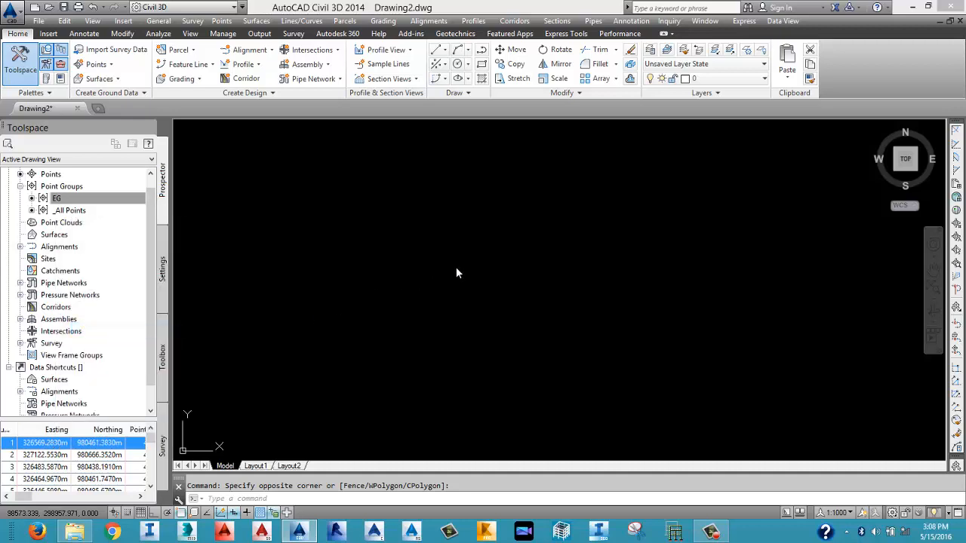
Examine the full extent of the imported points and the number and elevation labels of individual points.
scroll(455, 277, "down", 10)
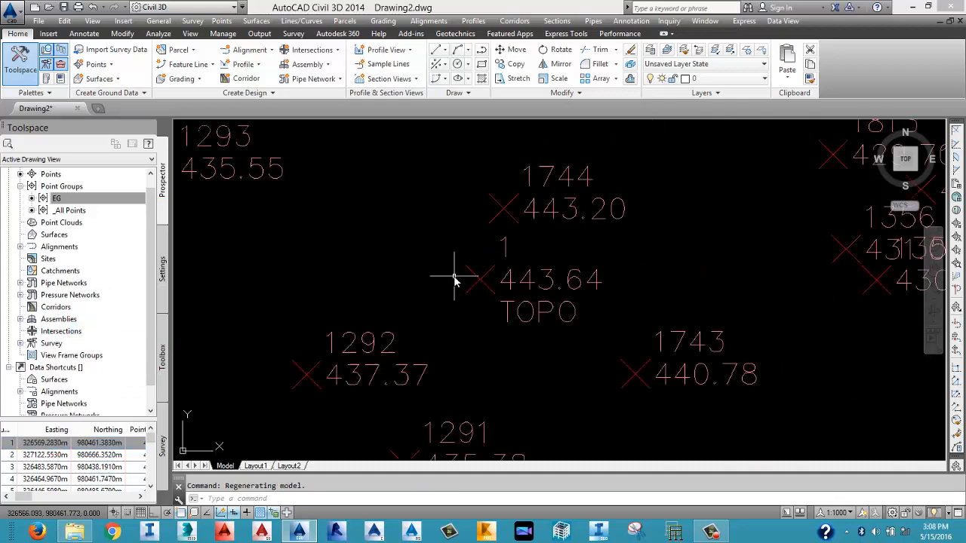
scroll(455, 277, "down", 5)
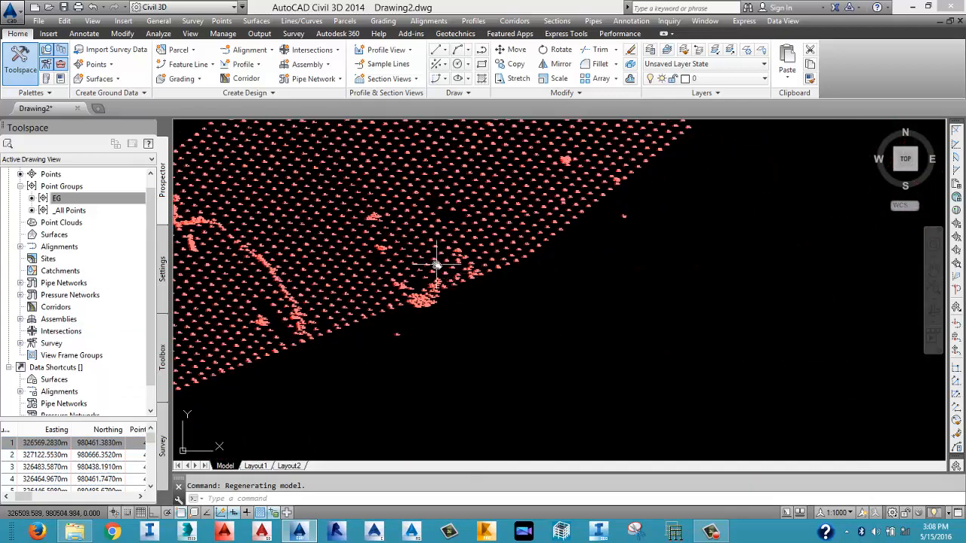
scroll(499, 333, "down", 4)
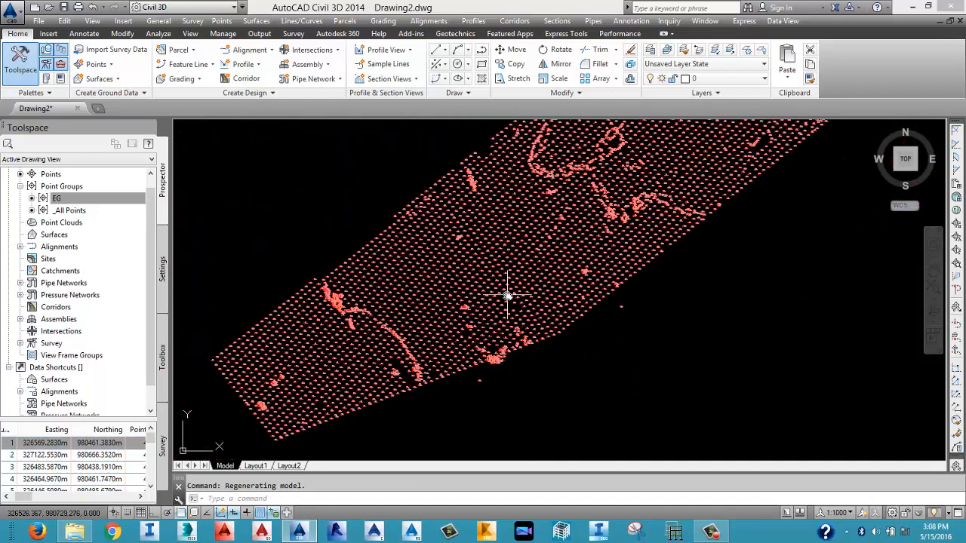
scroll(440, 329, "up", 8)
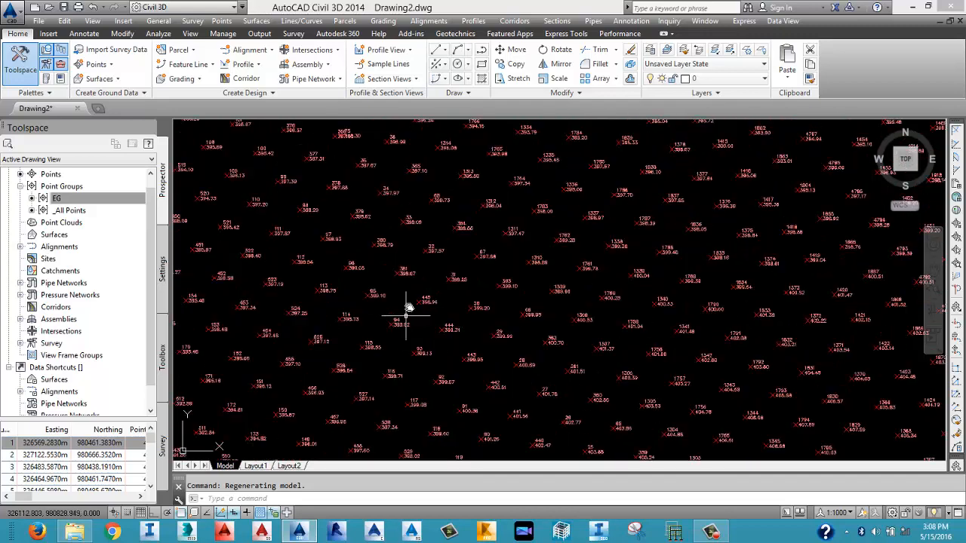
scroll(460, 319, "up", 6)
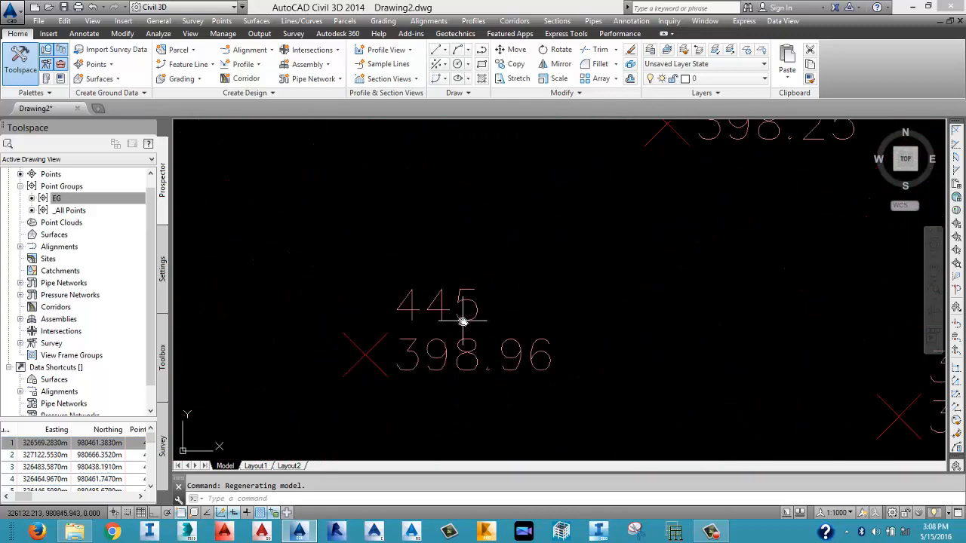
scroll(461, 321, "down", 10)
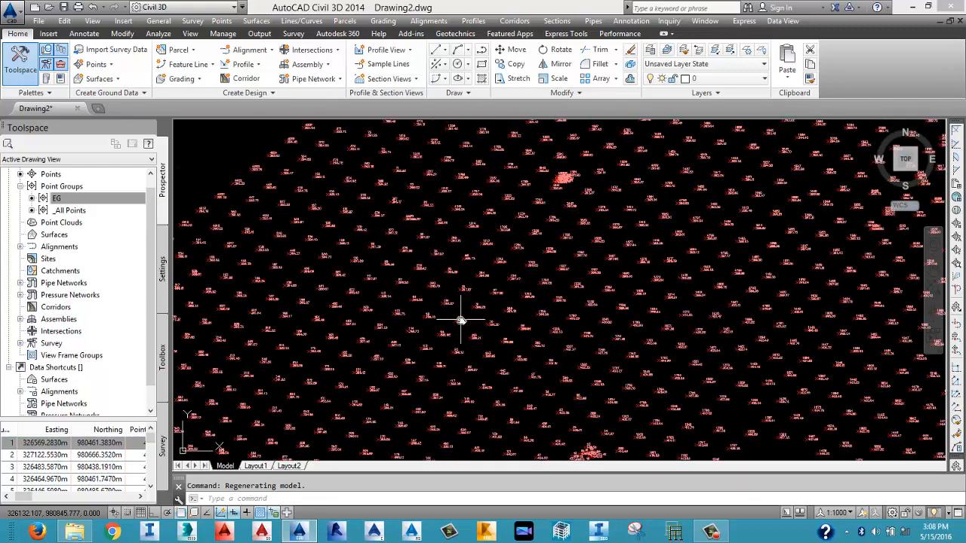
scroll(505, 375, "down", 3)
scroll(431, 270, "up", 8)
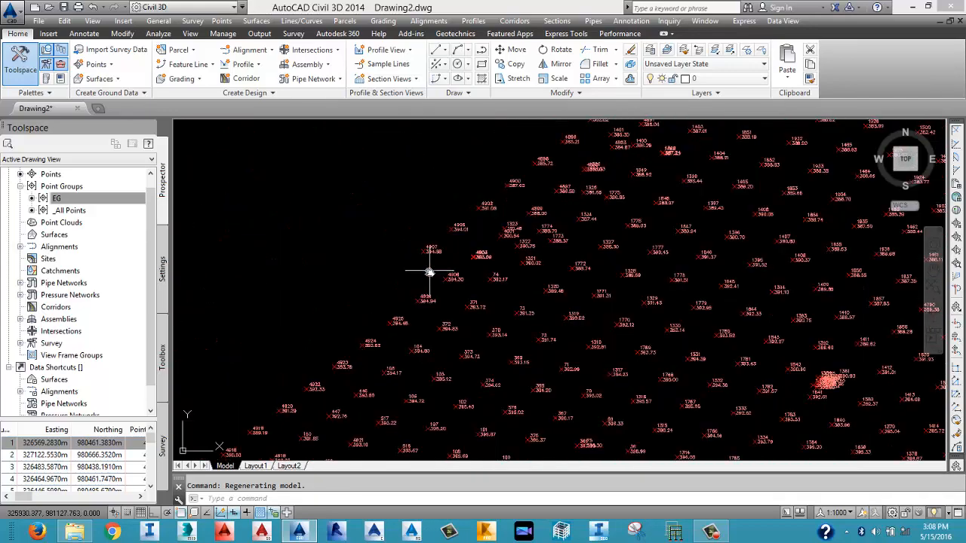
scroll(420, 300, "up", 4)
scroll(410, 321, "down", 6)
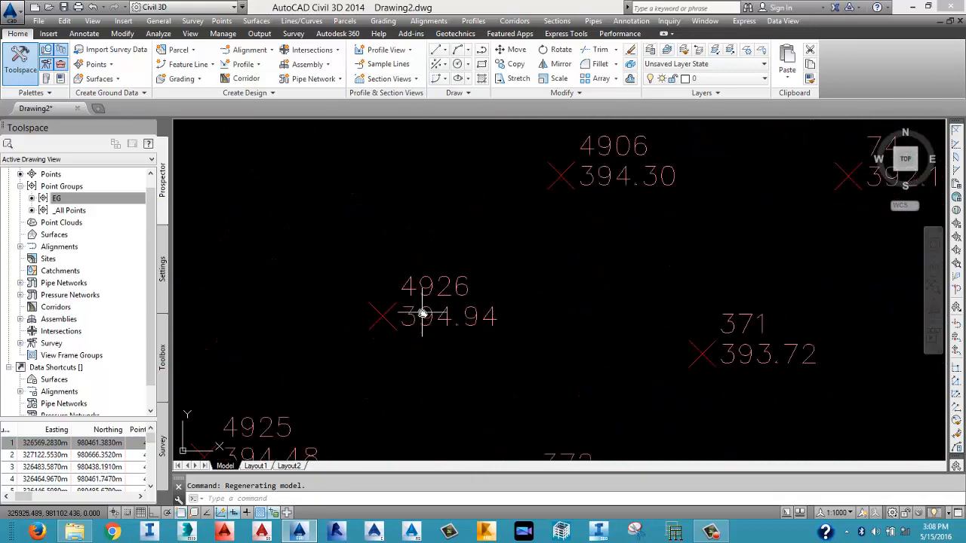
Examine the point labels along the northwest edge and at the northern corner, then the whole extent of the survey points.
scroll(422, 313, "down", 3)
mouse_move(580, 270)
middle_mouse_down()
mouse_move(562, 309)
mouse_move(491, 374)
middle_mouse_up()
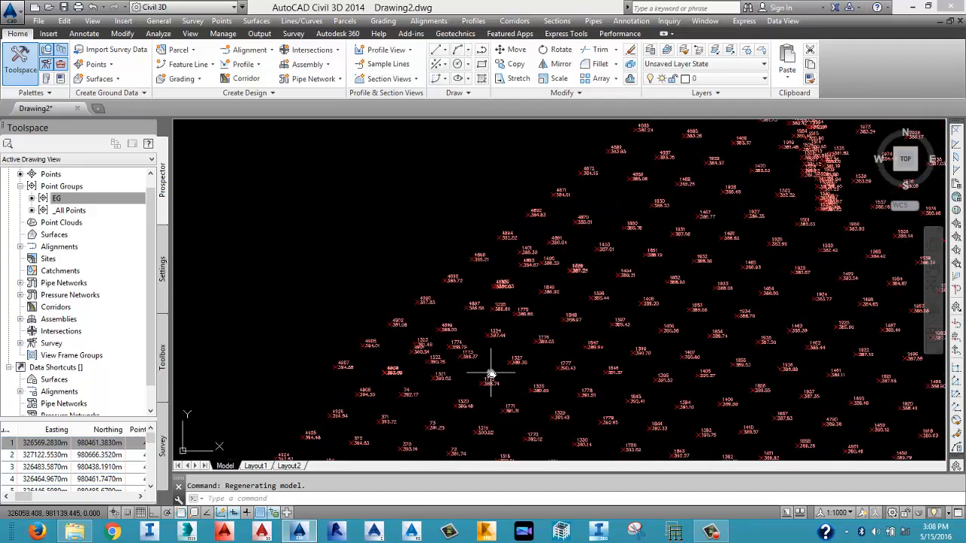
scroll(491, 374, "down", 5)
scroll(672, 311, "down", 6)
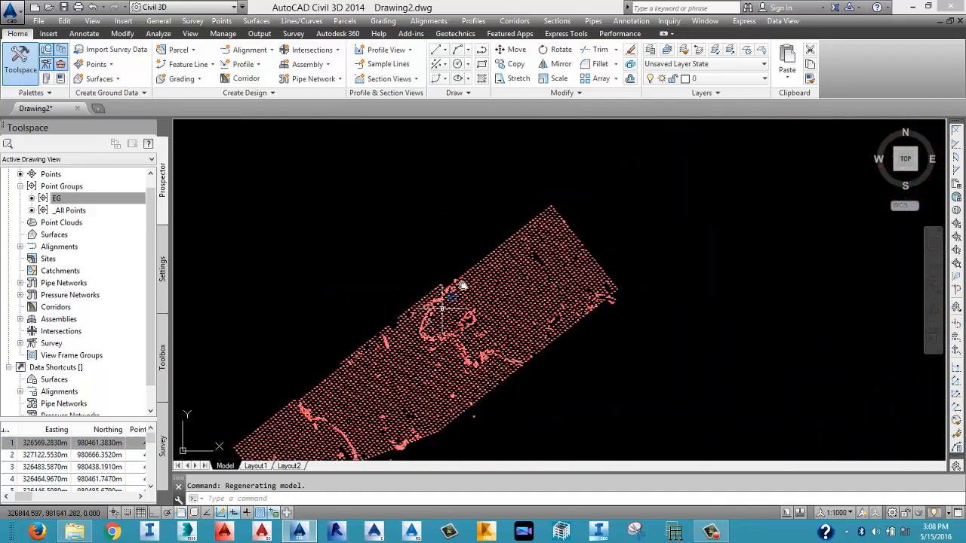
scroll(535, 226, "up", 7)
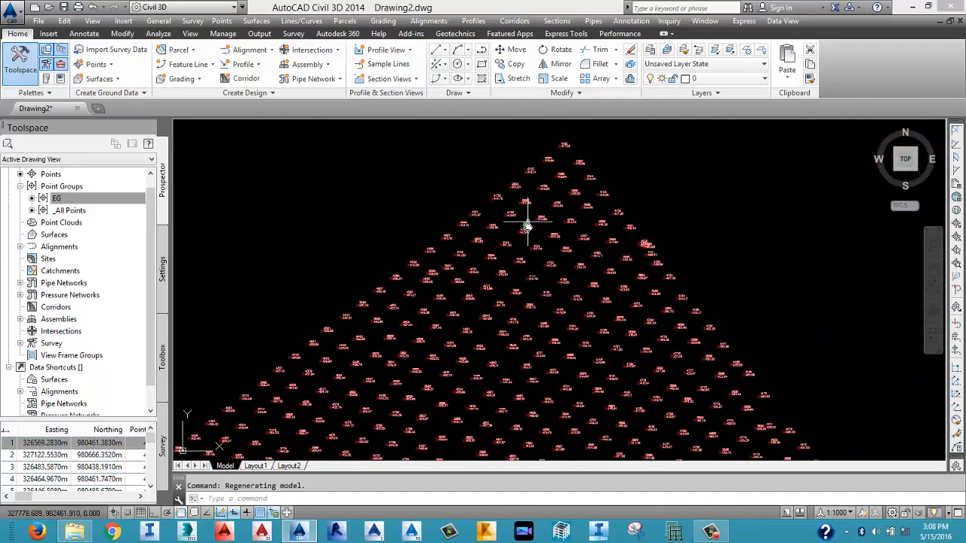
scroll(556, 200, "up", 5)
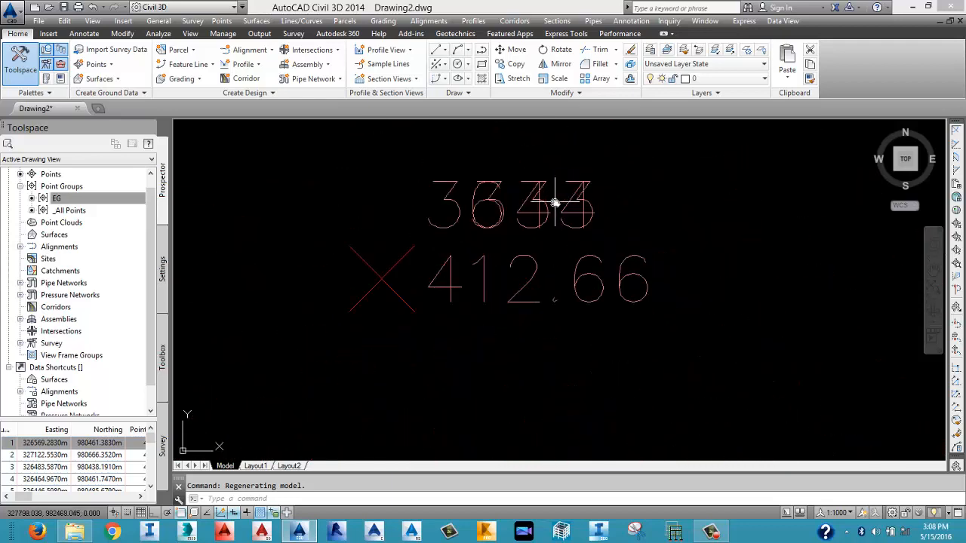
scroll(547, 215, "down", 8)
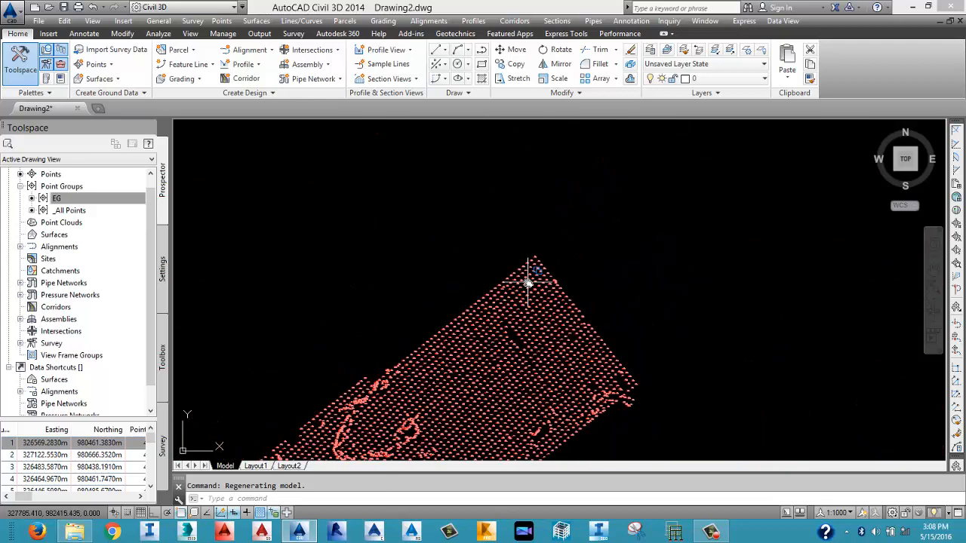
scroll(531, 287, "down", 4)
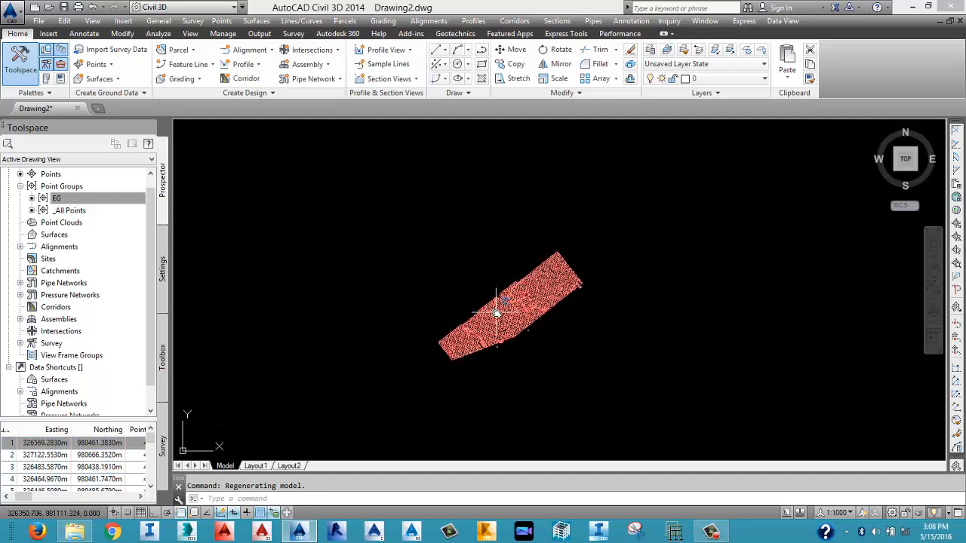
mouse_move(496, 313)
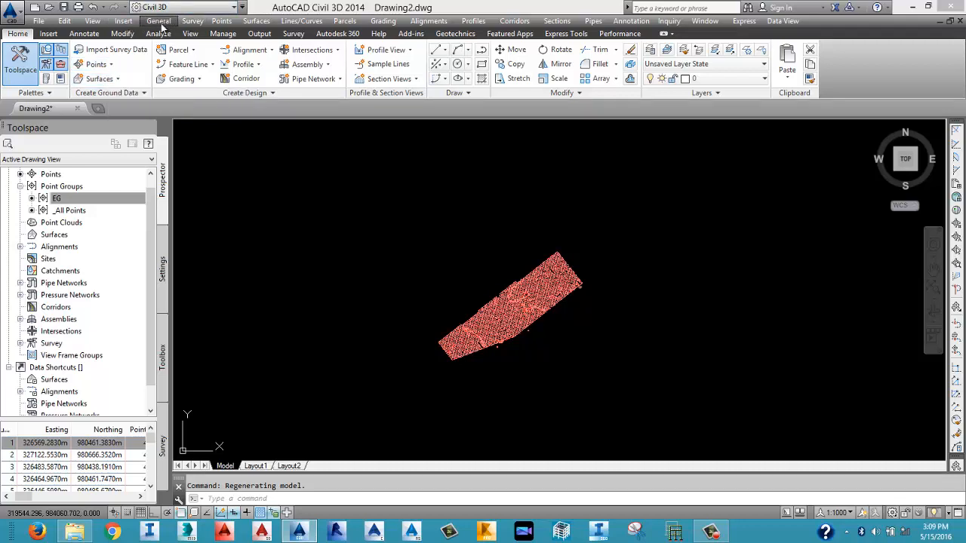
left_click(258, 22)
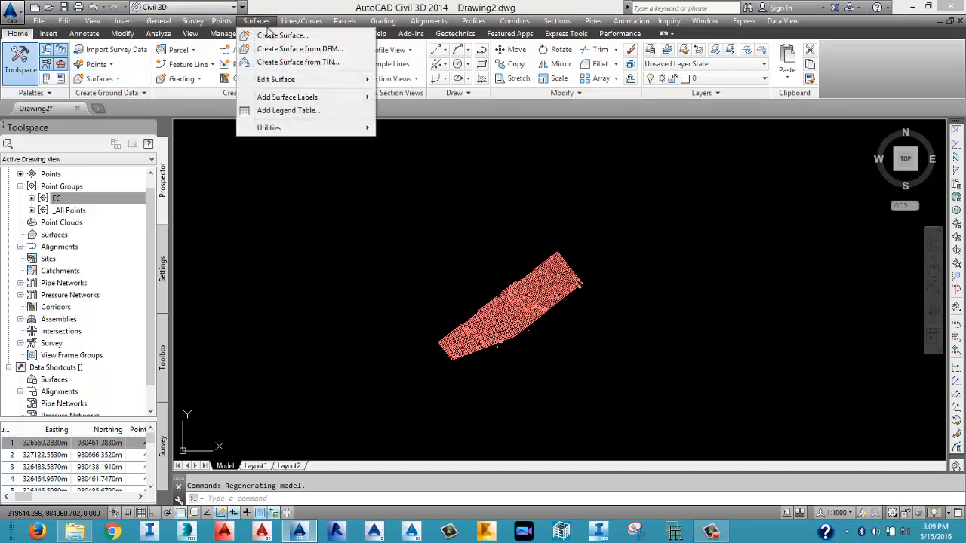
left_click(98, 78)
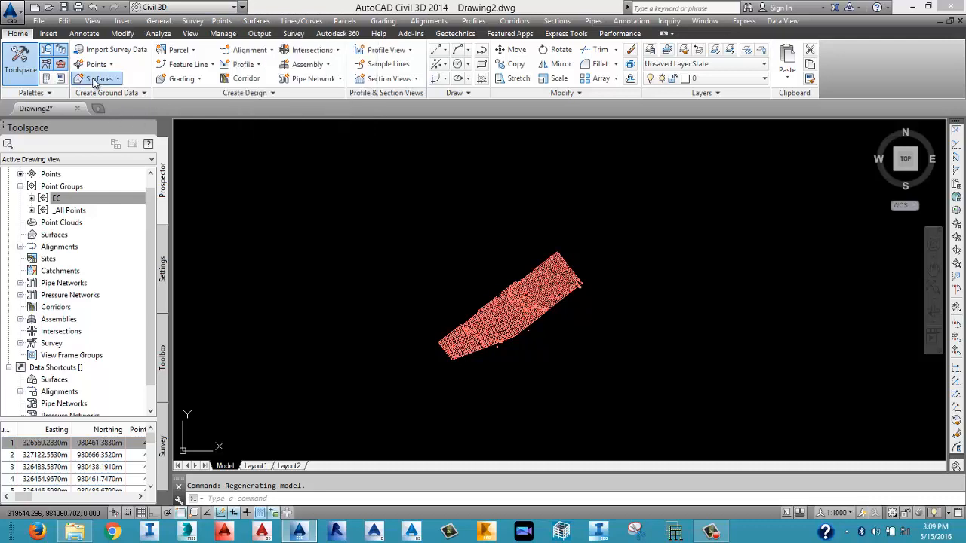
left_click(38, 395)
right_click(54, 234)
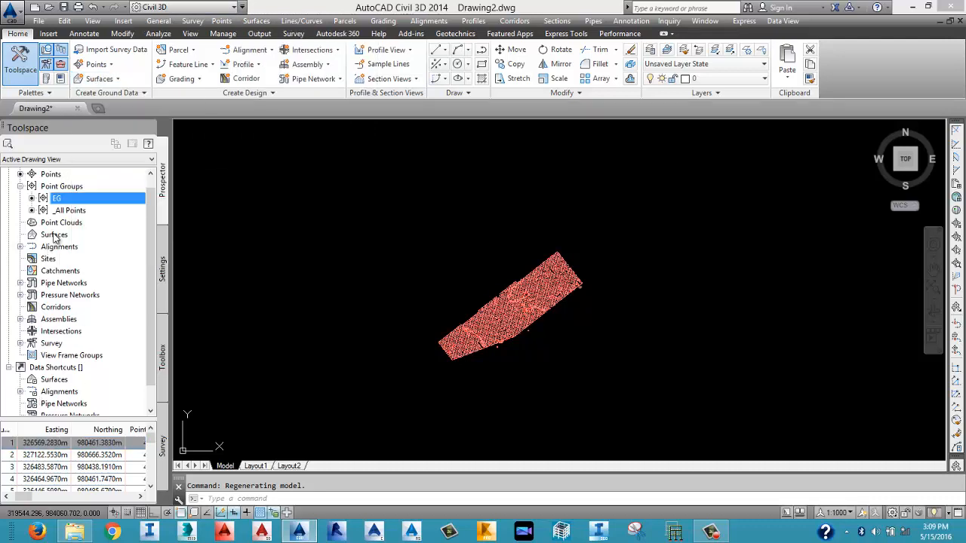
left_click(405, 264)
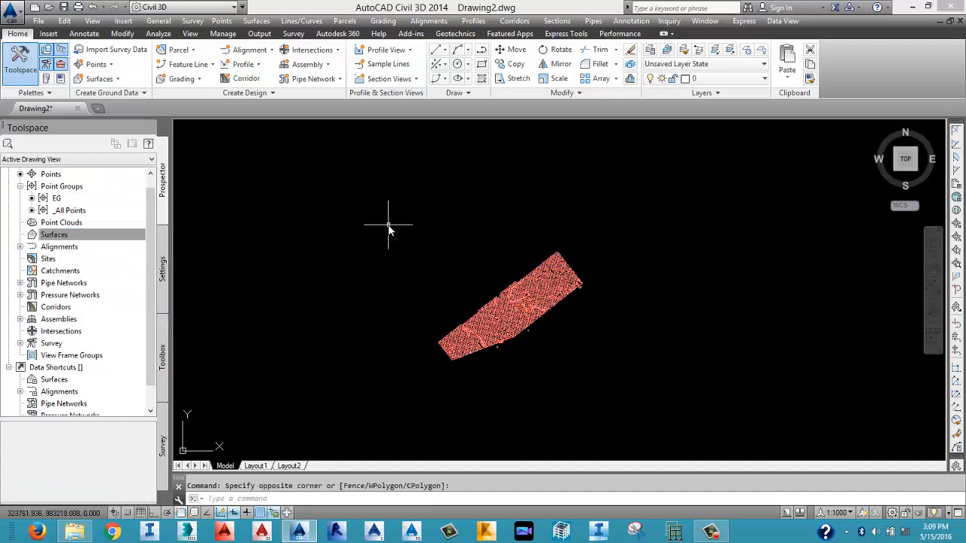
Start creating a TIN surface from the drawing's Surfaces collection and name it EG.
right_click(92, 236)
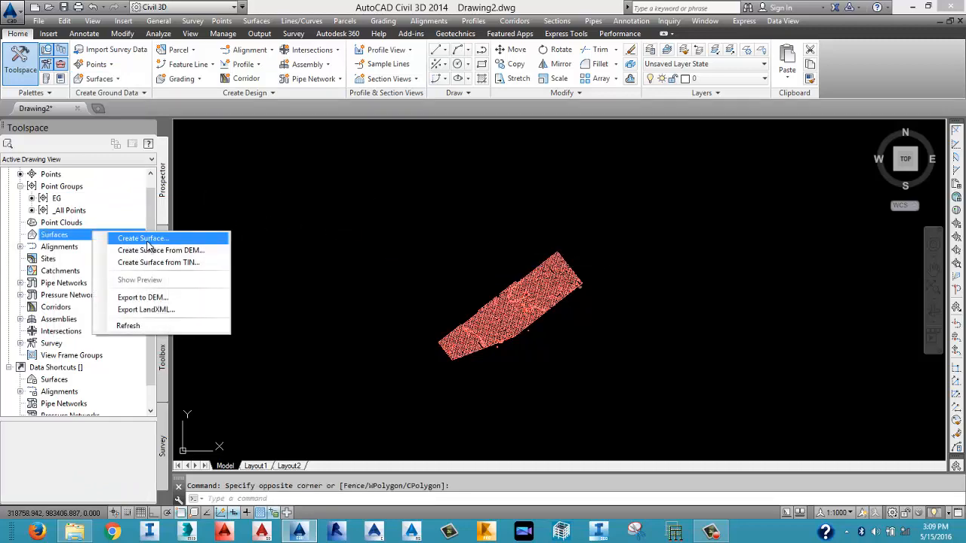
left_click(151, 240)
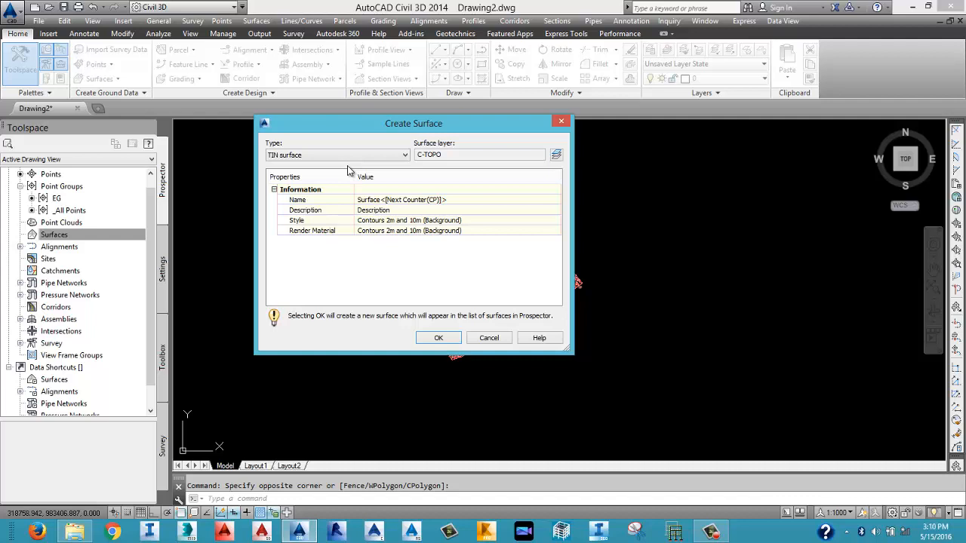
left_click(347, 159)
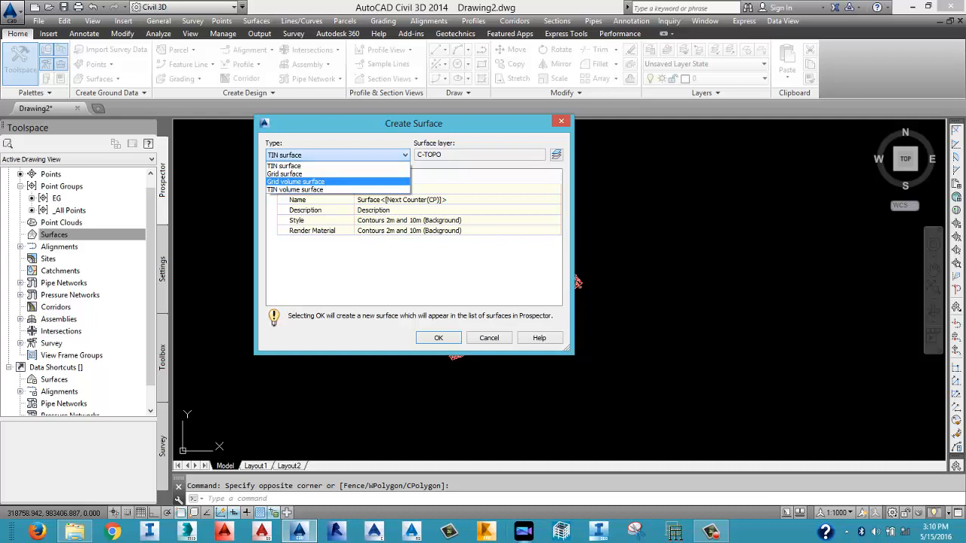
left_click(711, 532)
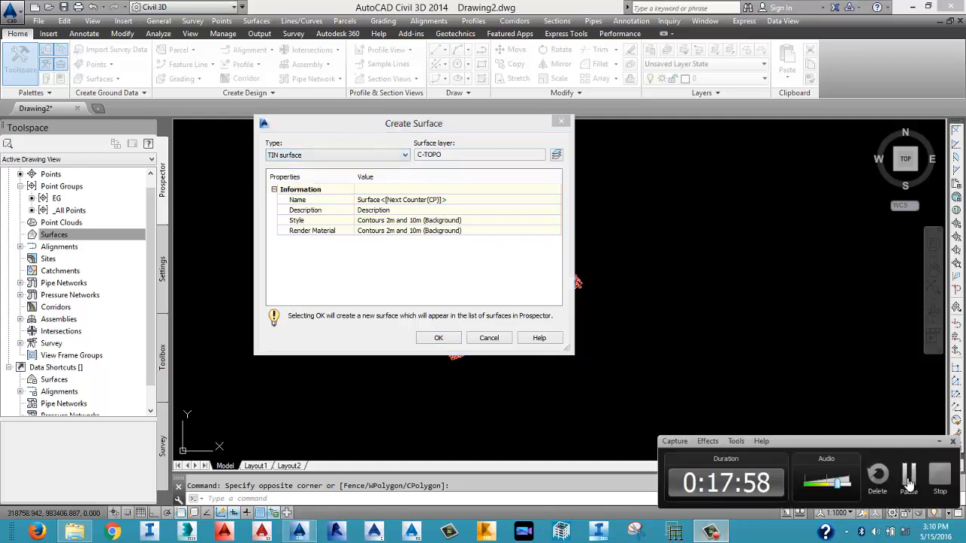
left_click(805, 420)
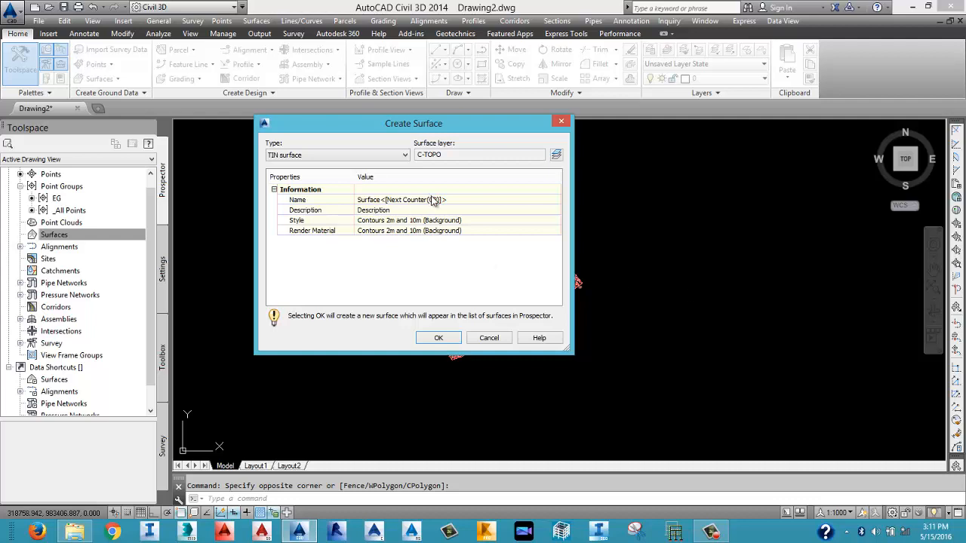
left_click(483, 199)
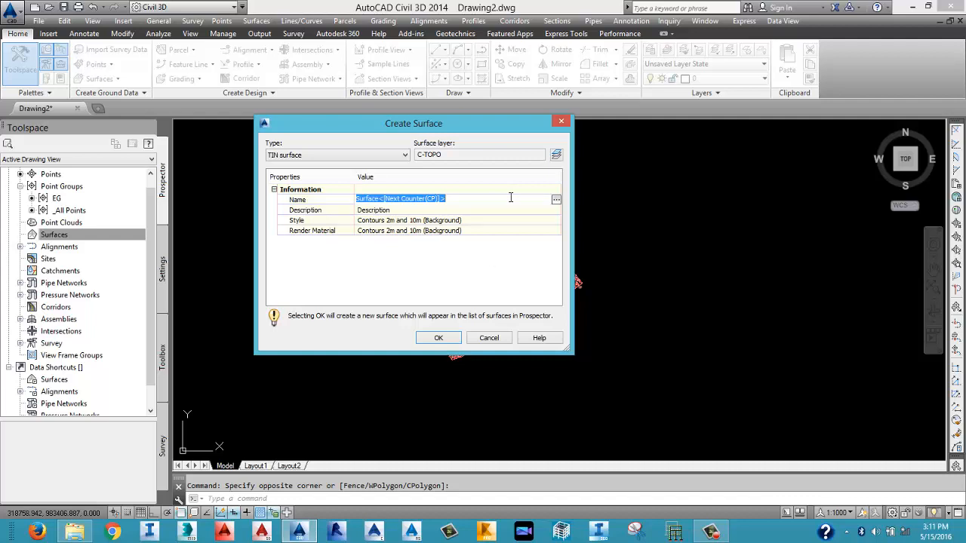
type("EG")
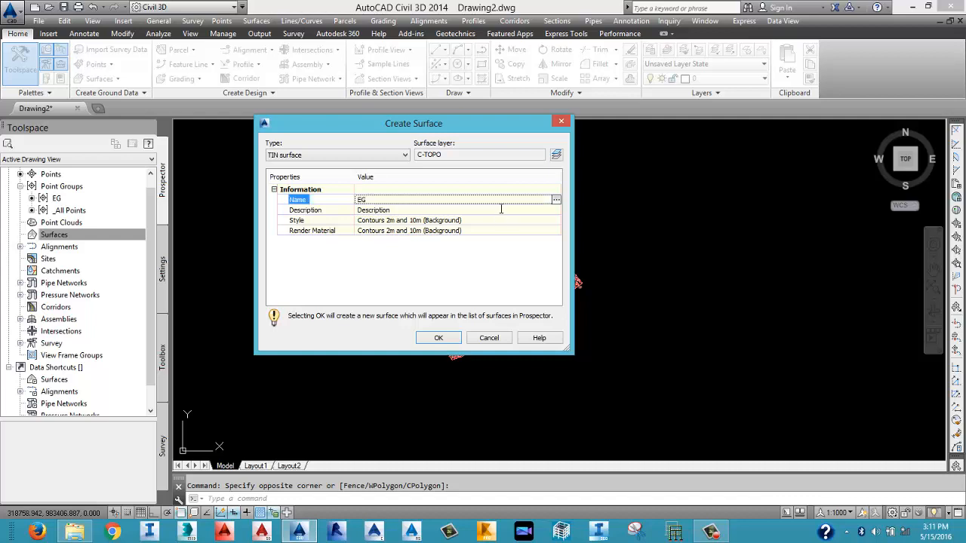
Set the new surface's style to Contours 1m and 5m (Background).
left_click(500, 209)
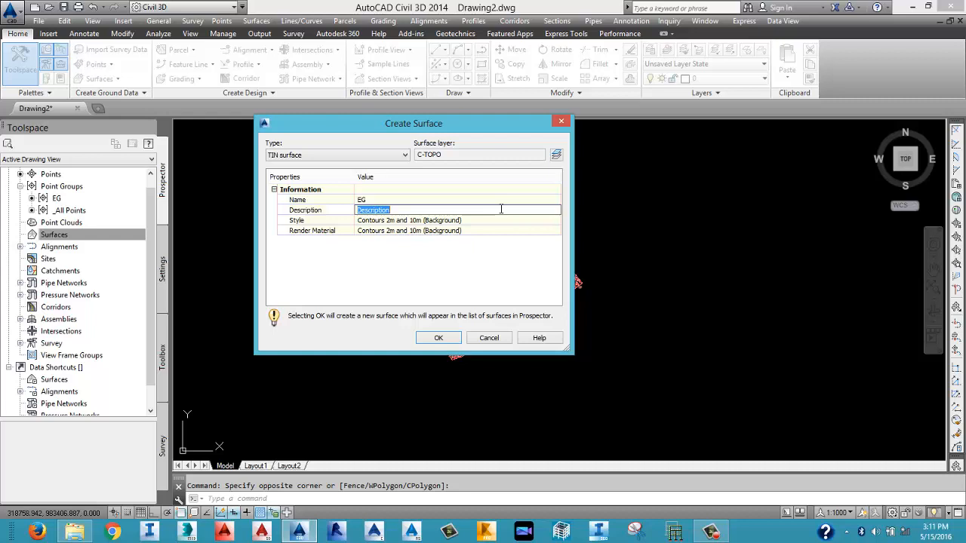
left_click(502, 221)
left_click(547, 220)
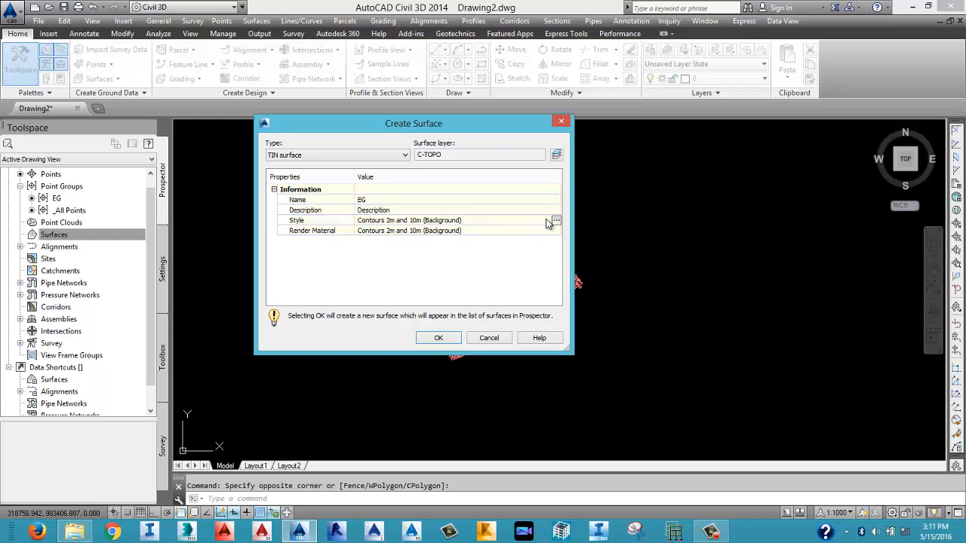
left_click(556, 221)
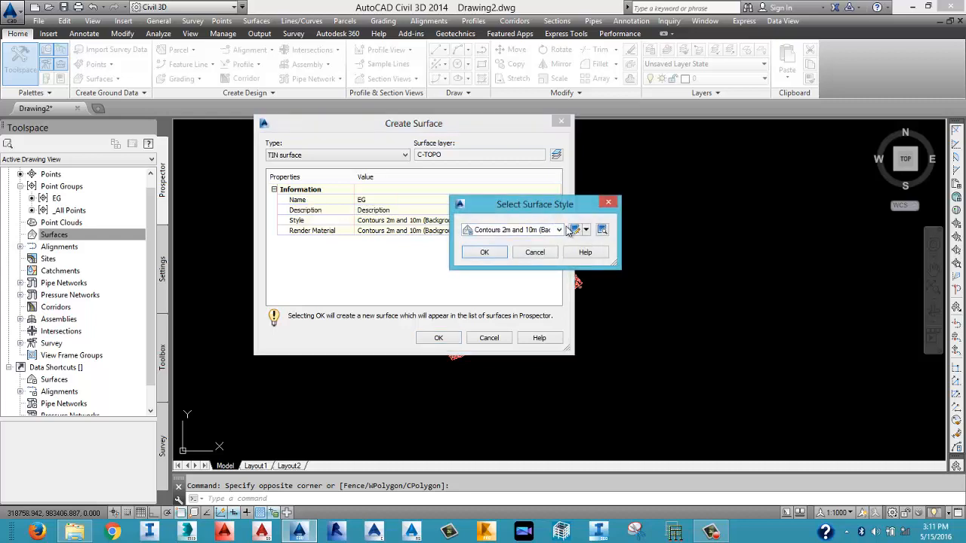
left_click(558, 230)
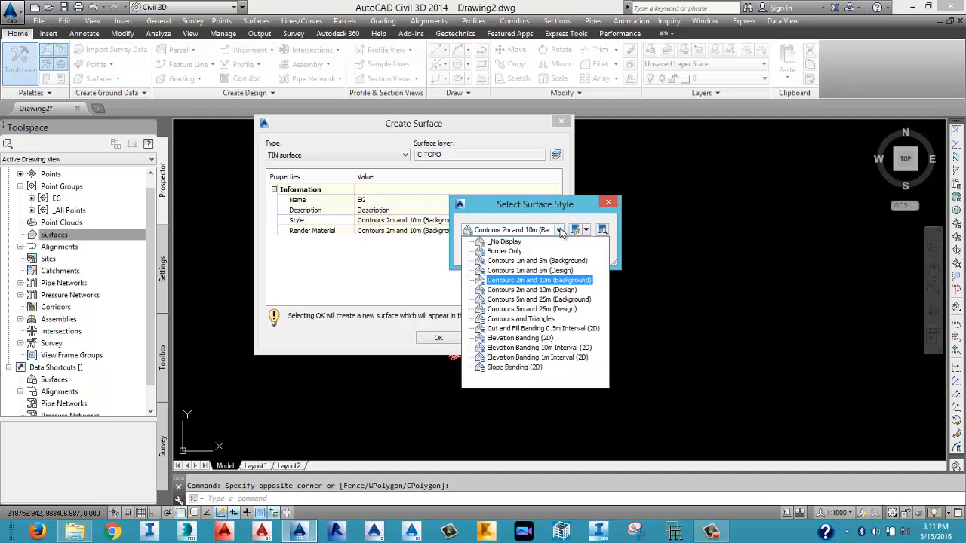
left_click(537, 261)
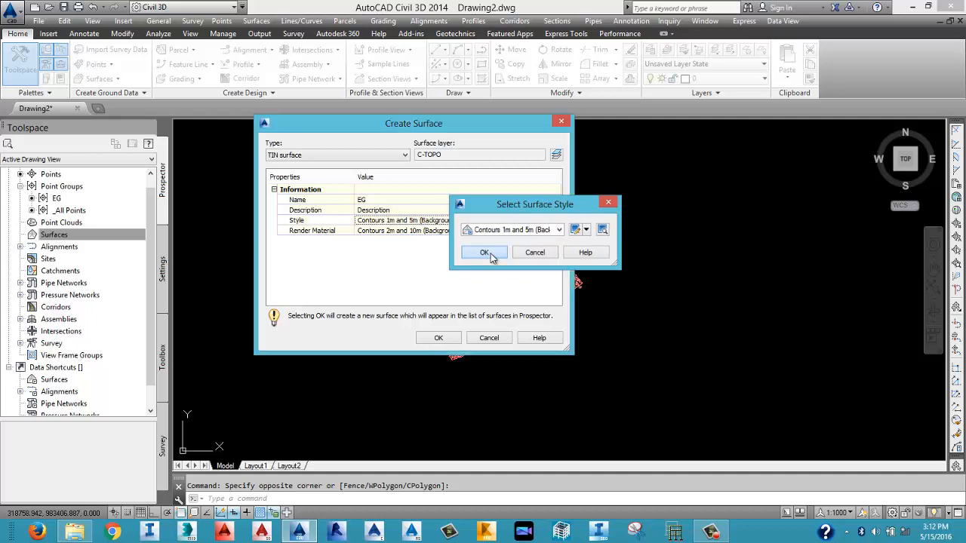
left_click(487, 254)
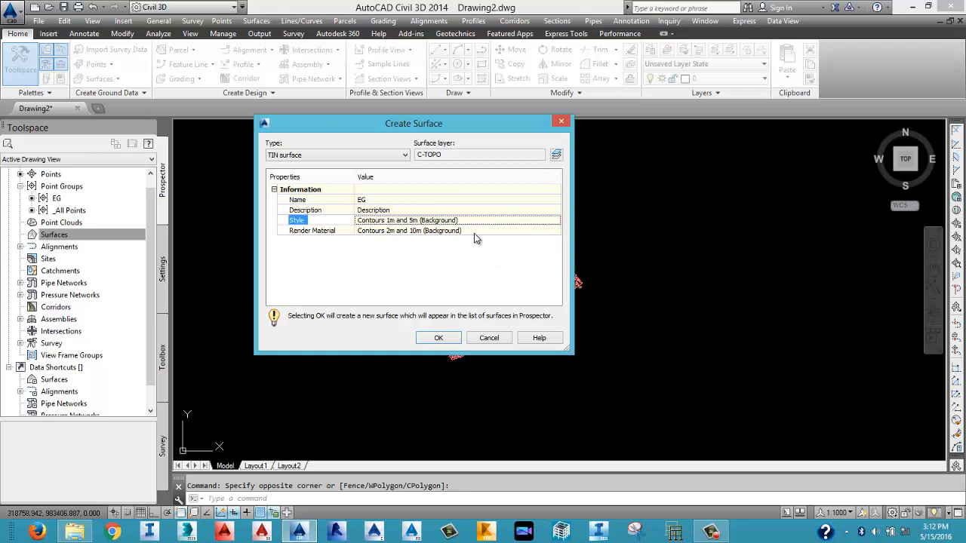
Set the render material to Sitework.Planting.Grass.Short and create the surface.
left_click(481, 233)
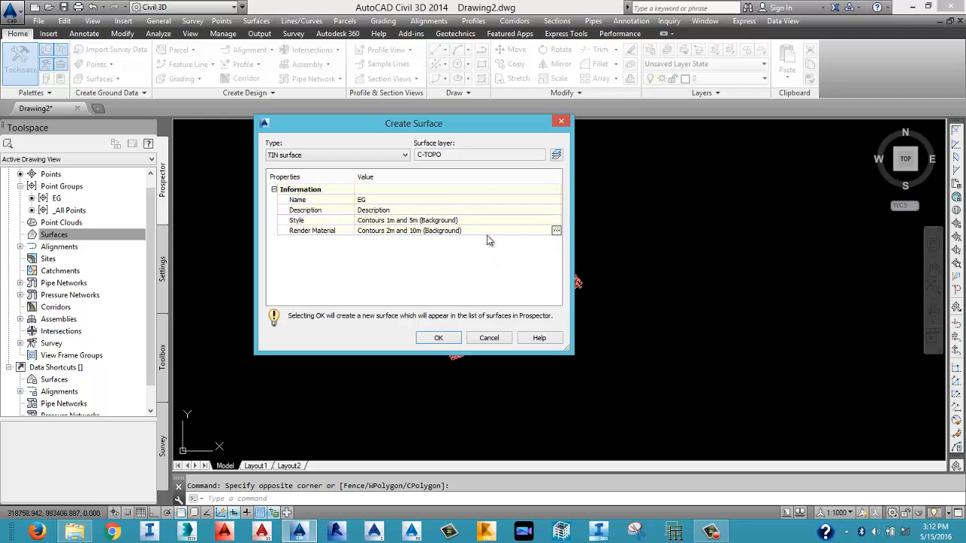
left_click(556, 233)
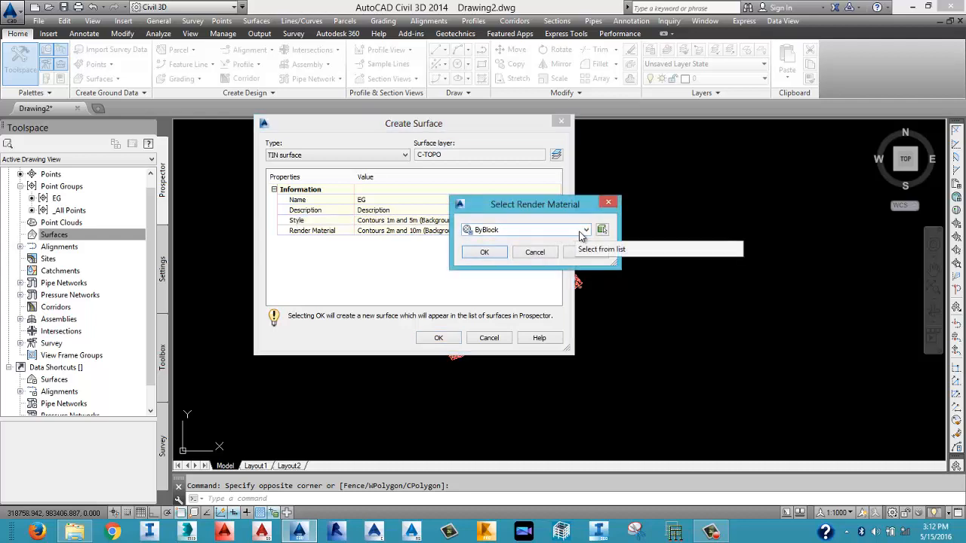
left_click(586, 231)
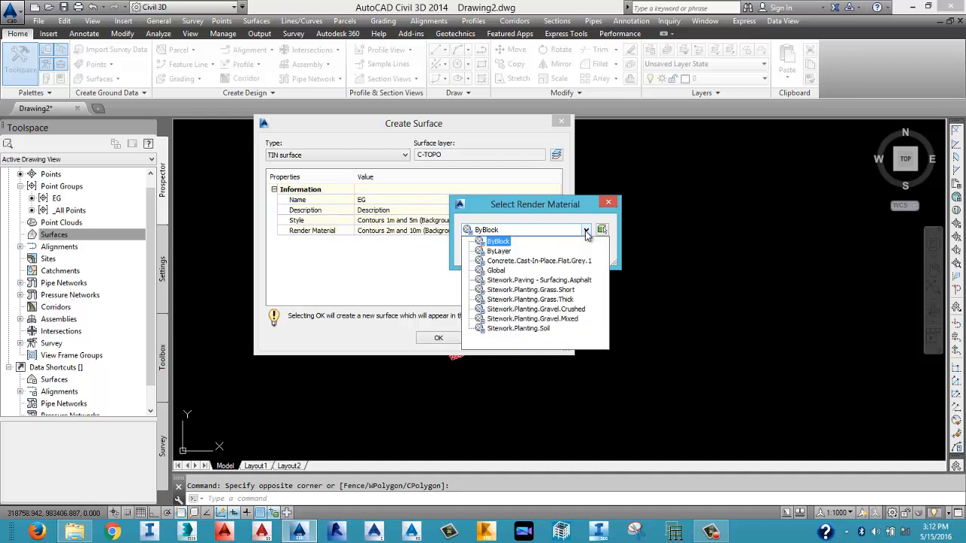
left_click(555, 291)
left_click(481, 252)
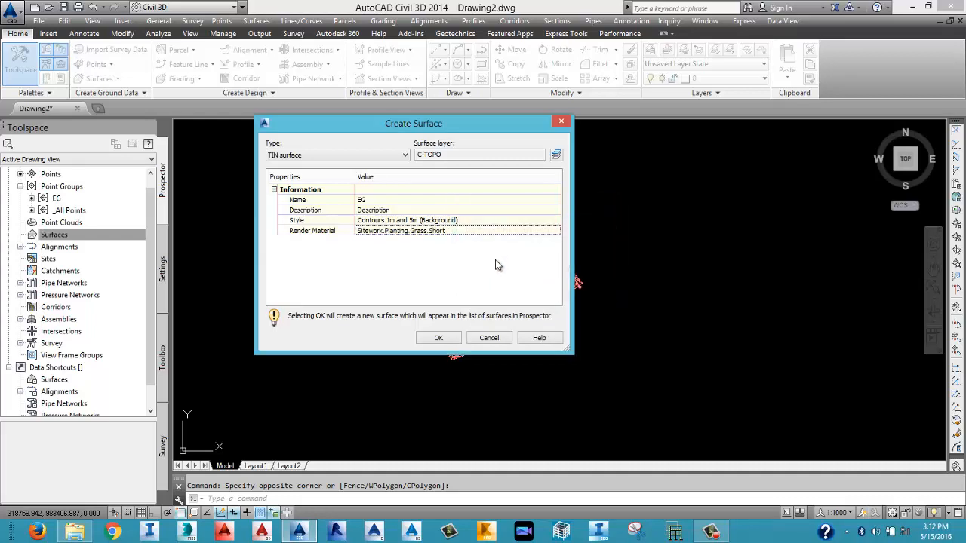
left_click(448, 341)
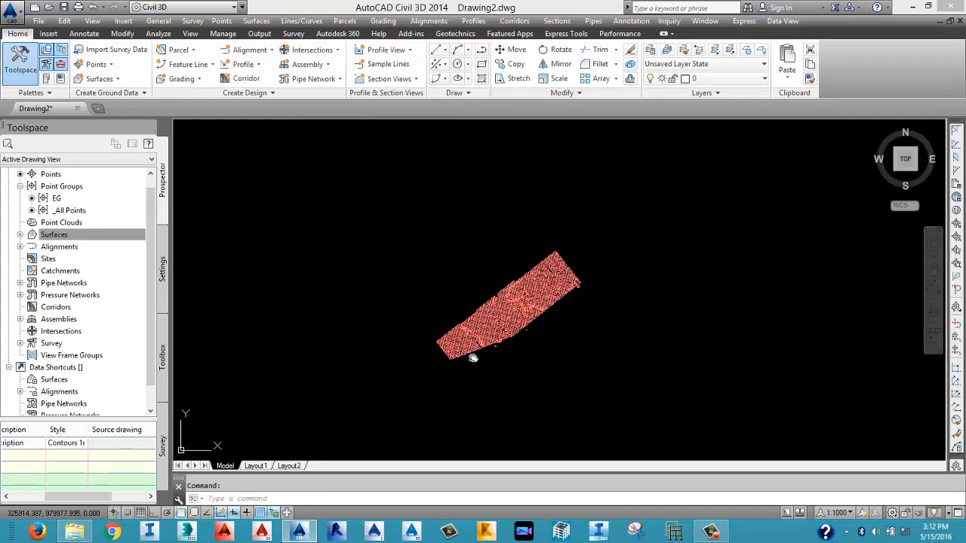
scroll(436, 308, "up", 5)
mouse_move(437, 307)
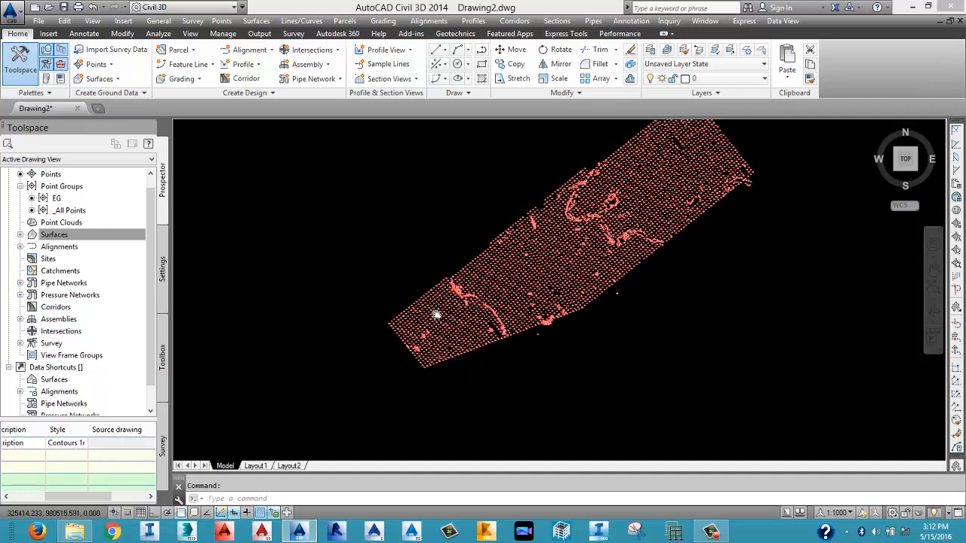
scroll(438, 311, "down", 3)
middle_click_drag(442, 267, 437, 306)
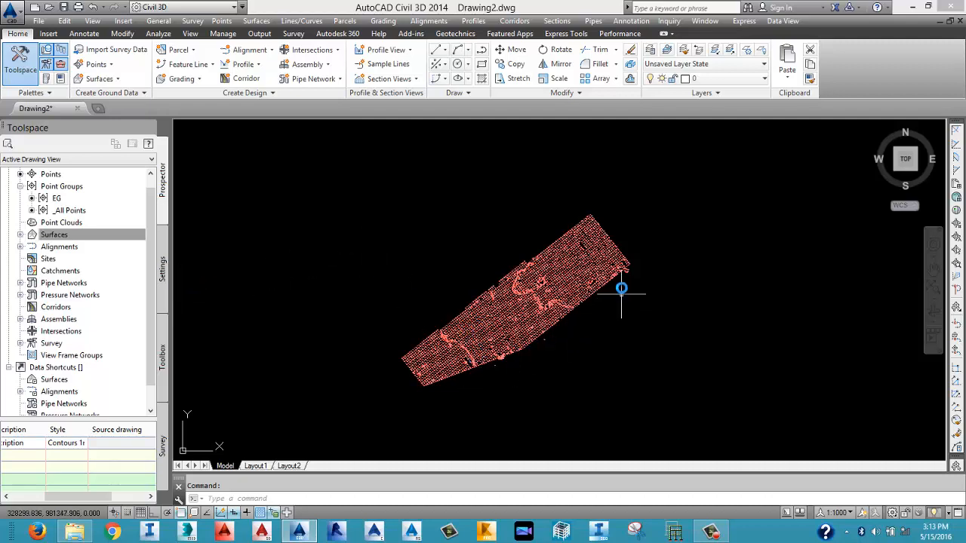
scroll(542, 350, "up", 4)
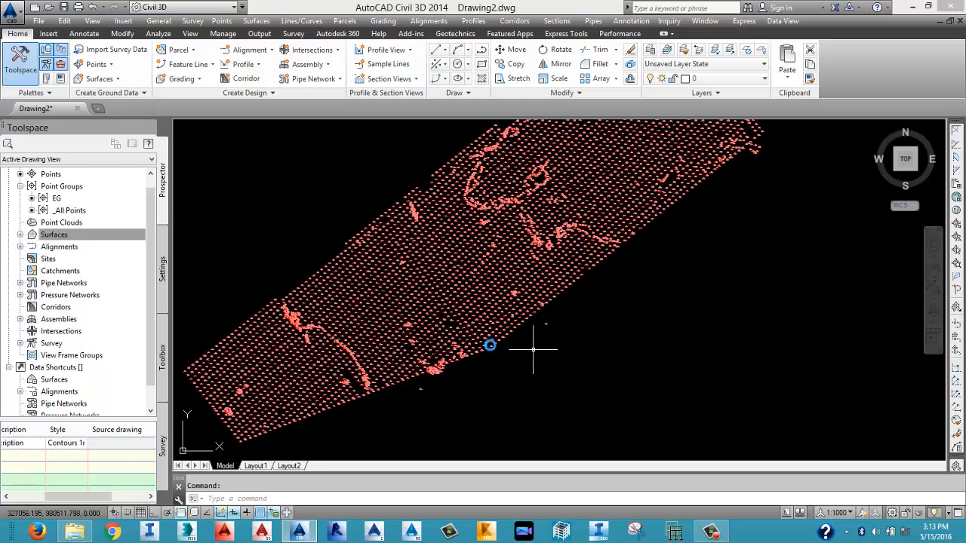
middle_click_drag(437, 339, 532, 329)
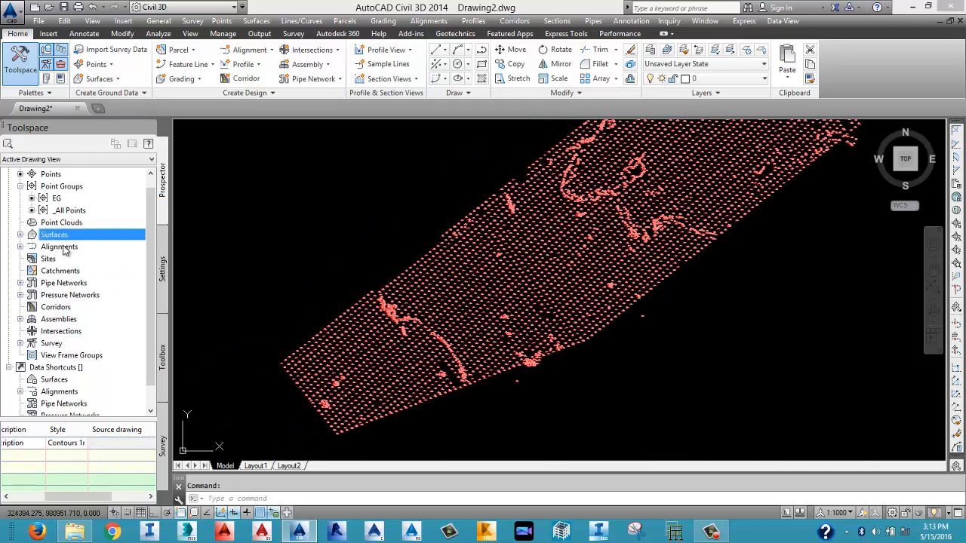
Expand the EG surface's definition in the drawing tree and start adding a point group to it.
left_click(21, 236)
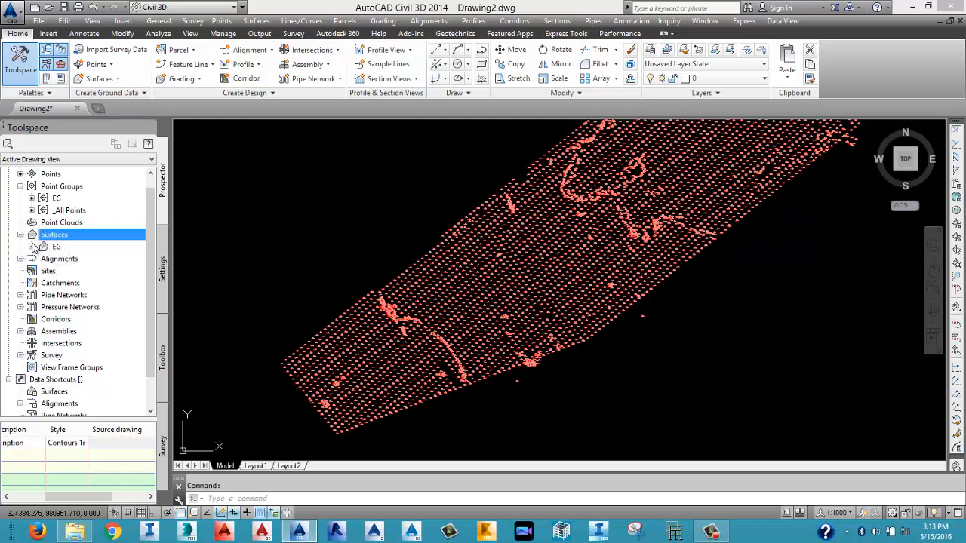
left_click(56, 248)
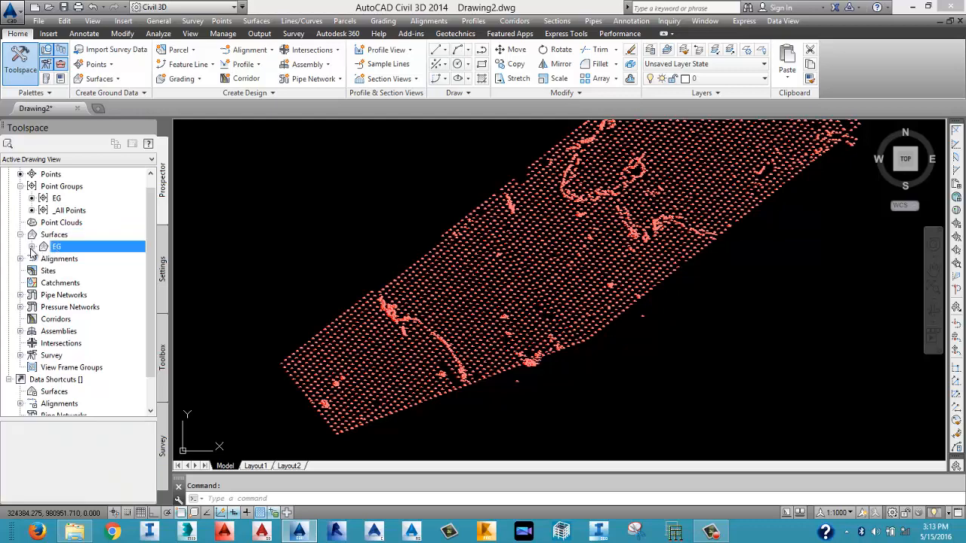
left_click(31, 247)
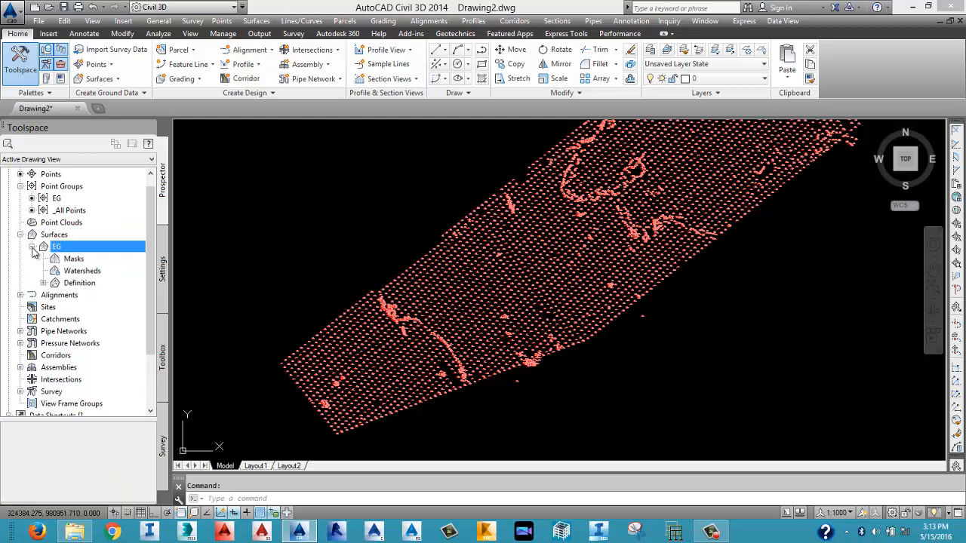
left_click(44, 283)
scroll(45, 290, "down", 3)
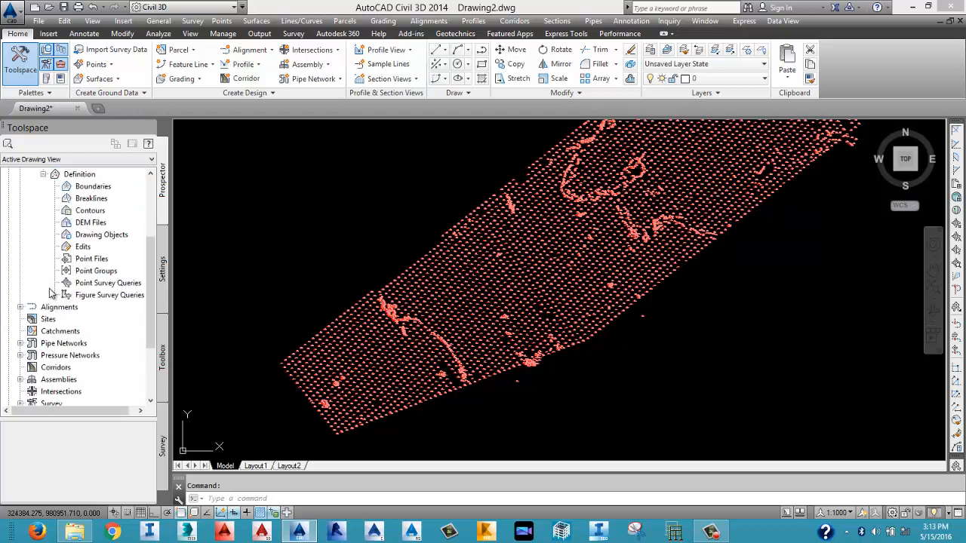
left_click(92, 272)
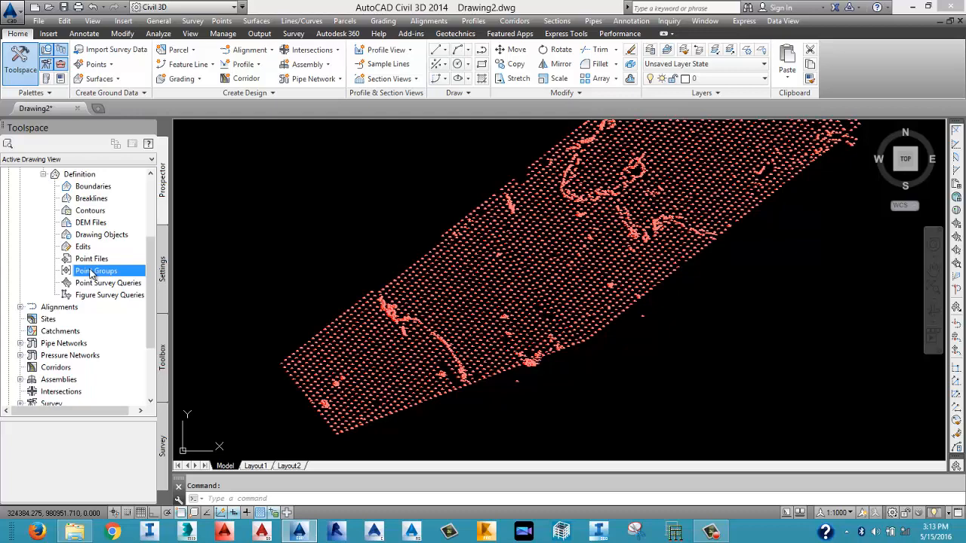
right_click(91, 273)
left_click(123, 276)
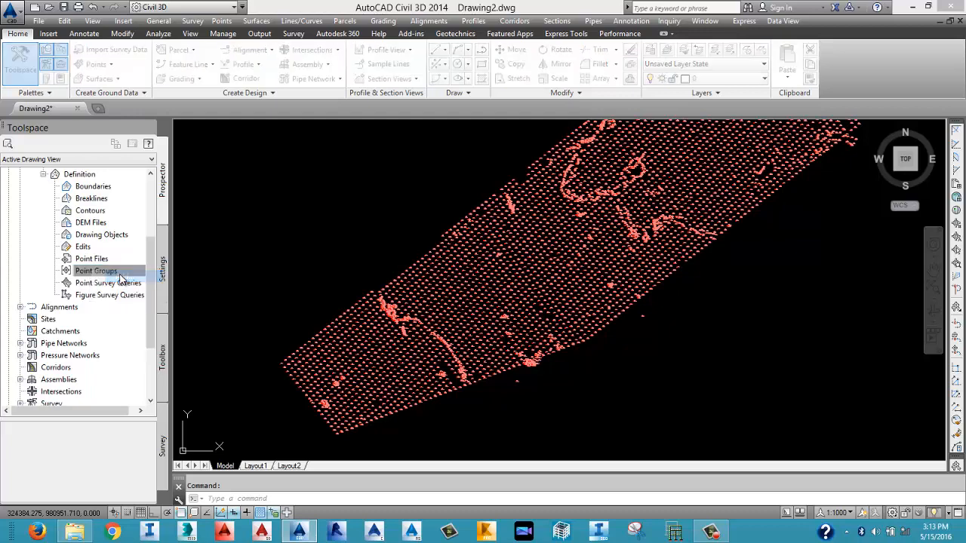
Add the _All Points point group to the EG surface definition to build the contours.
left_click(350, 240)
left_click(342, 229)
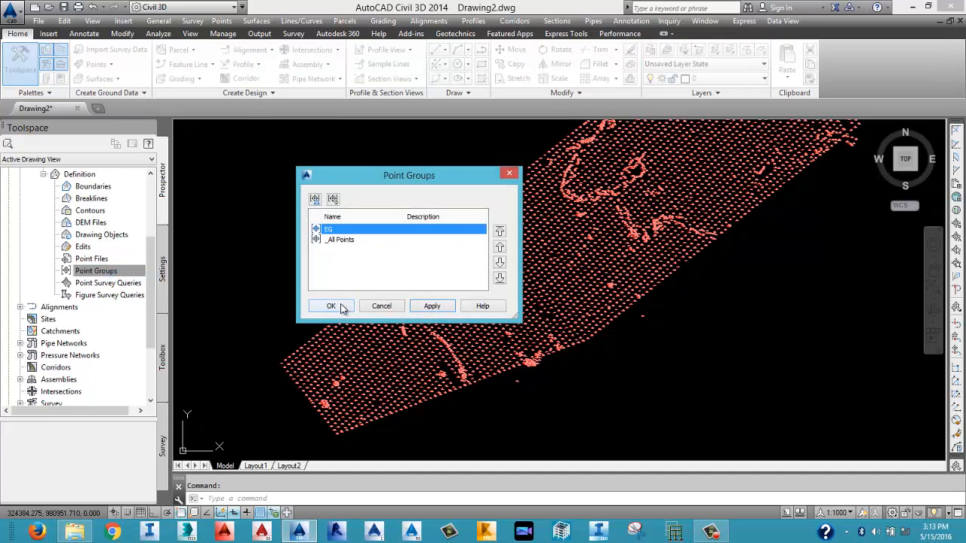
left_click(351, 240)
left_click(344, 228)
left_click(343, 240)
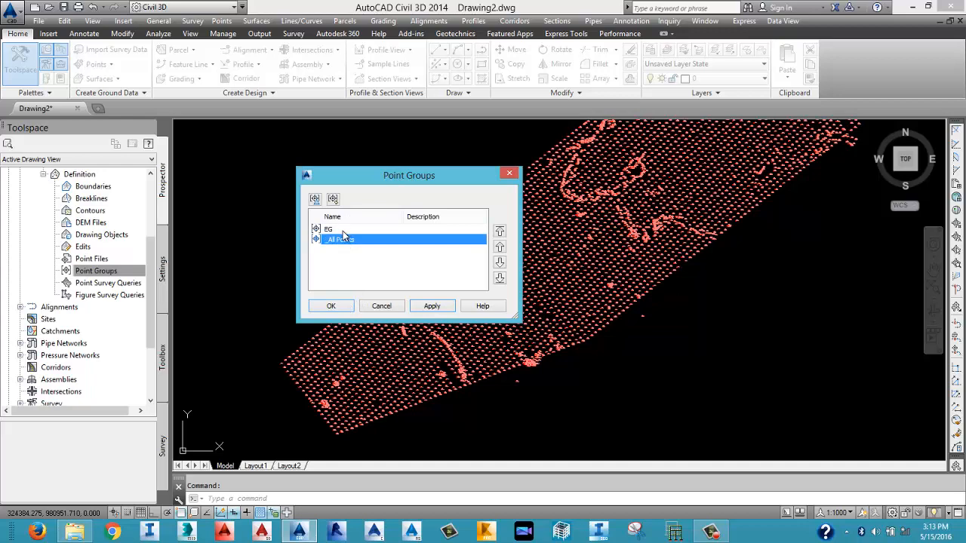
left_click(343, 231)
left_click(344, 240)
left_click(431, 305)
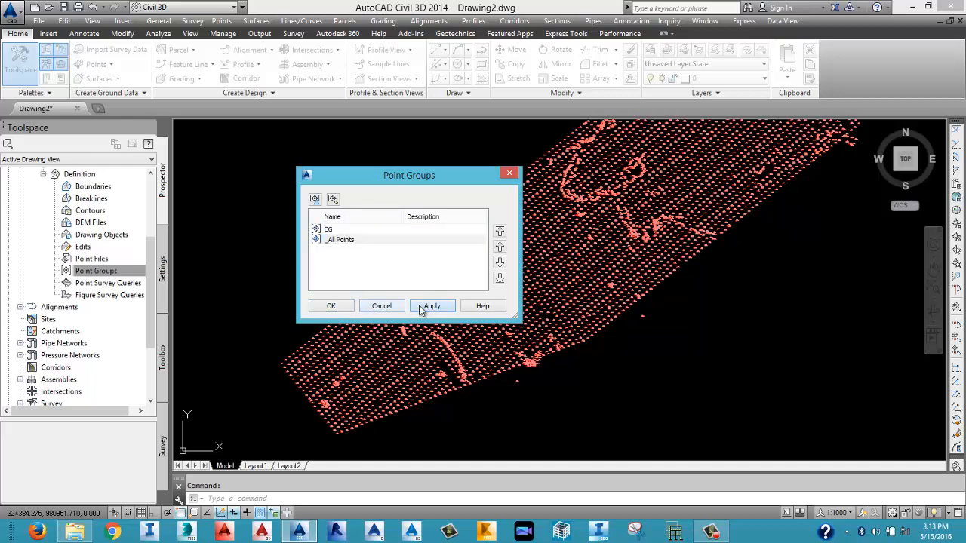
left_click(332, 307)
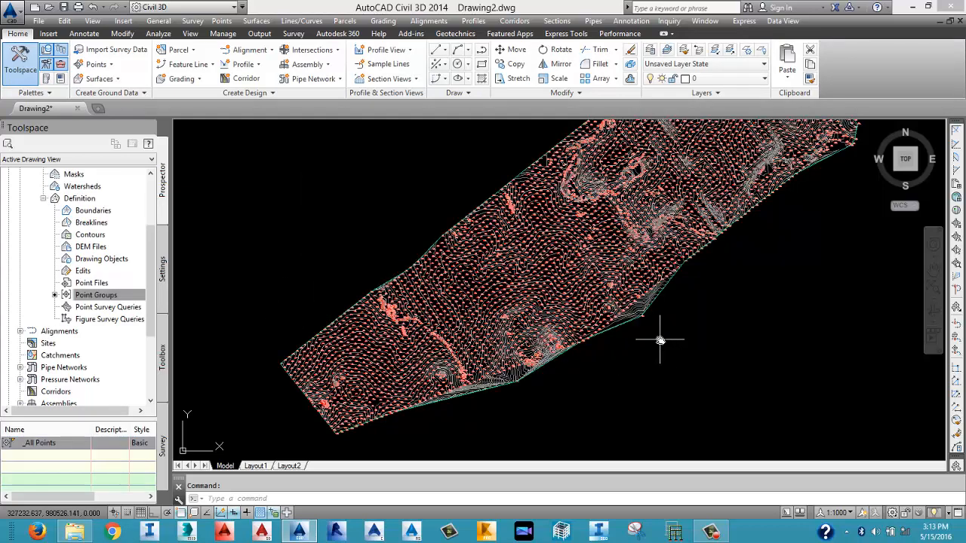
Examine the EG surface's contours across the site, comparing them with the point elevations in the southwestern part.
middle_click_drag(661, 339, 567, 419)
scroll(529, 351, "up", 2)
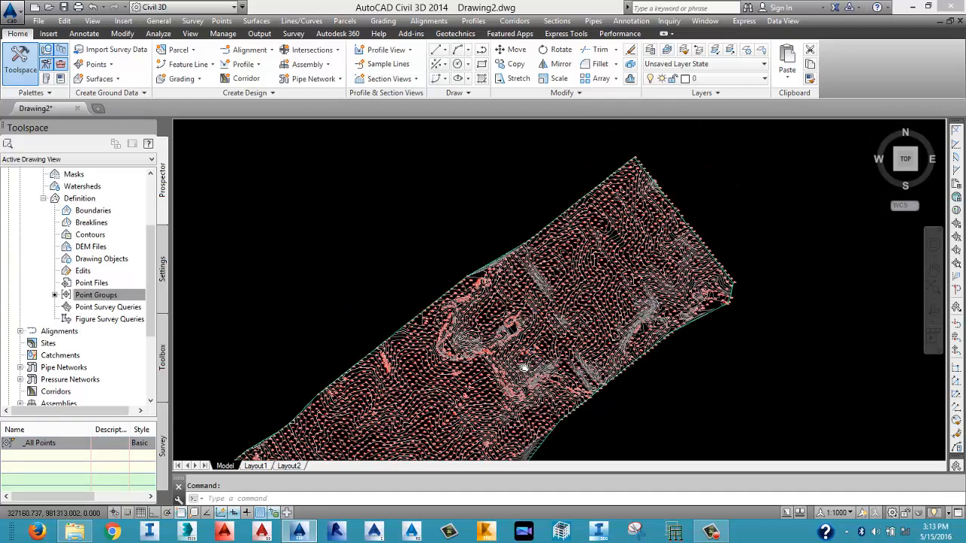
scroll(513, 347, "up", 3)
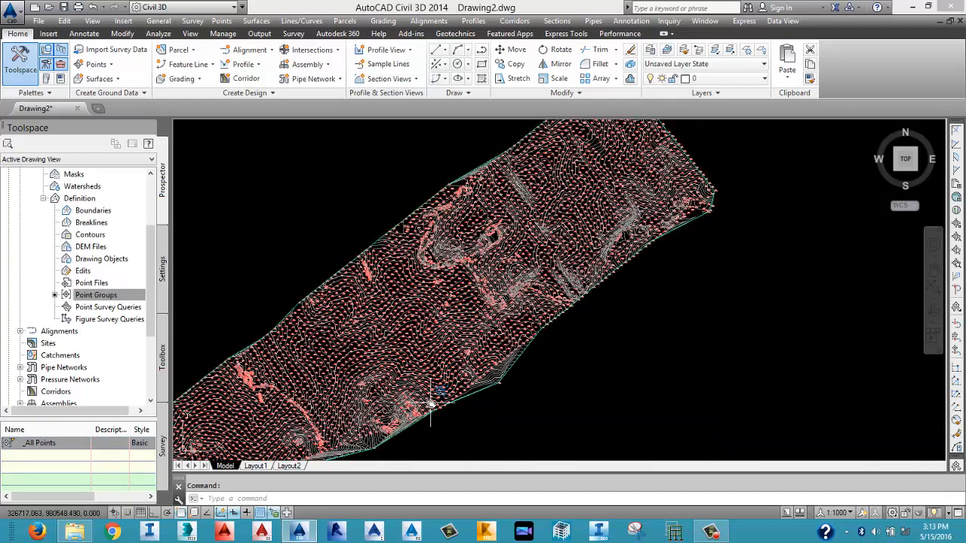
scroll(428, 402, "up", 3)
middle_click_drag(308, 345, 559, 284)
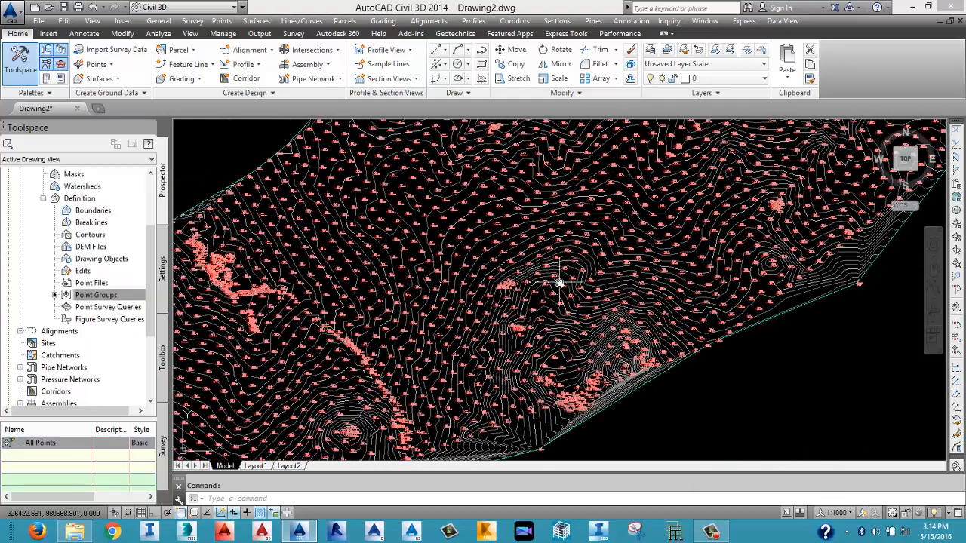
scroll(559, 283, "down", 3)
scroll(410, 280, "up", 1)
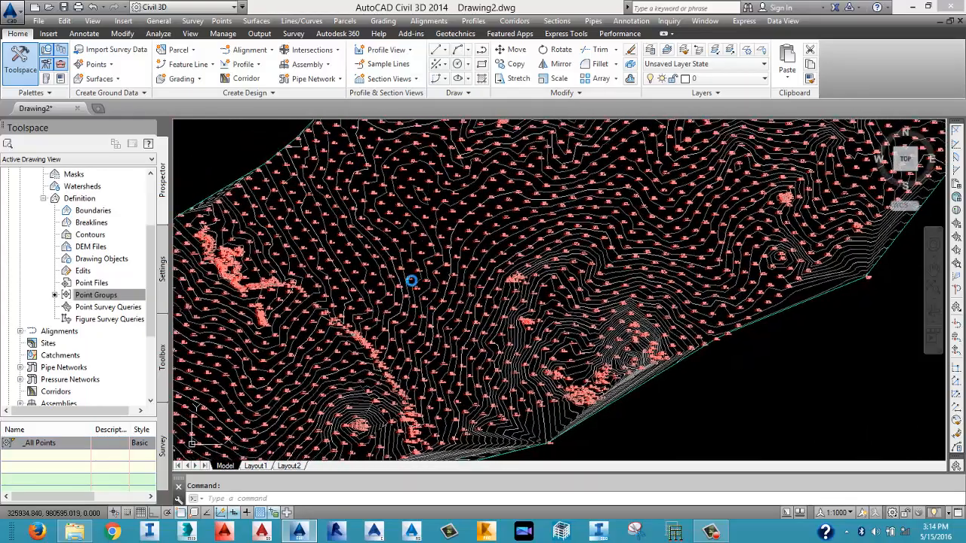
scroll(474, 254, "up", 3)
scroll(459, 244, "up", 5)
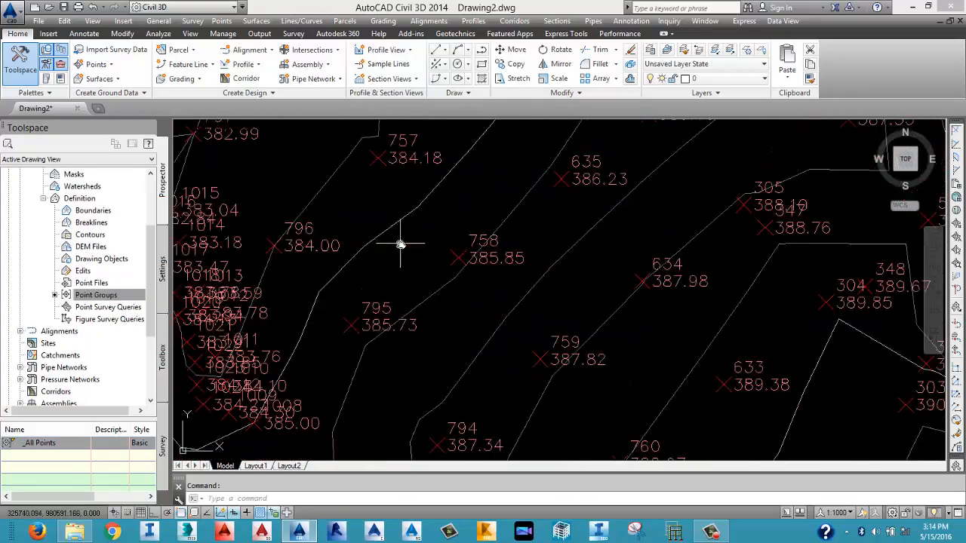
scroll(423, 243, "down", 5)
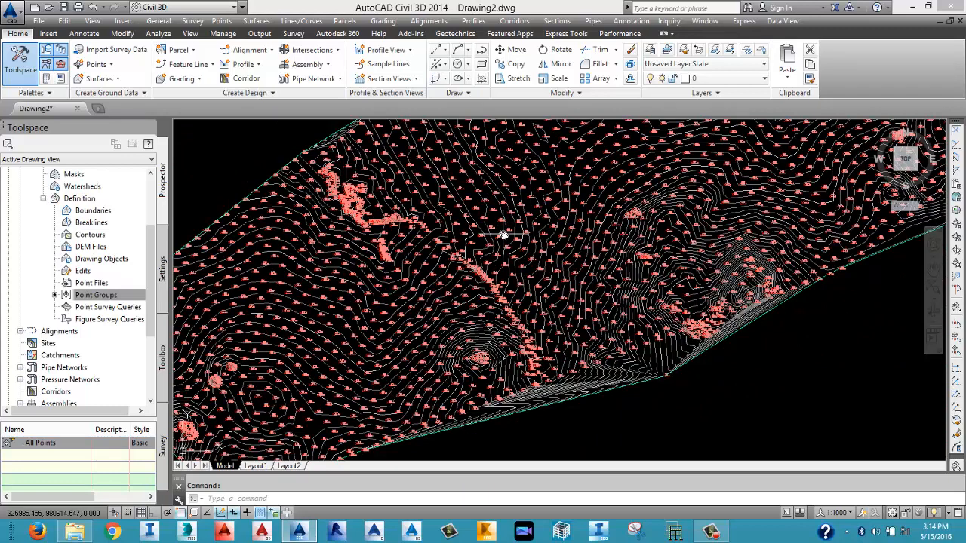
Collapse the drawing's Surfaces collection and inspect the contours and point labels in the northern part of the site up close.
scroll(133, 245, "up", 2)
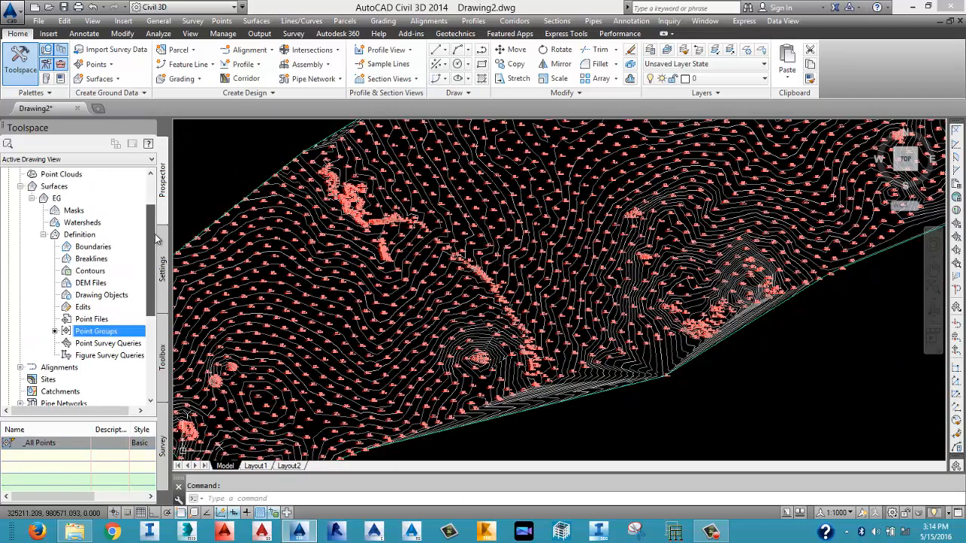
left_click(23, 212)
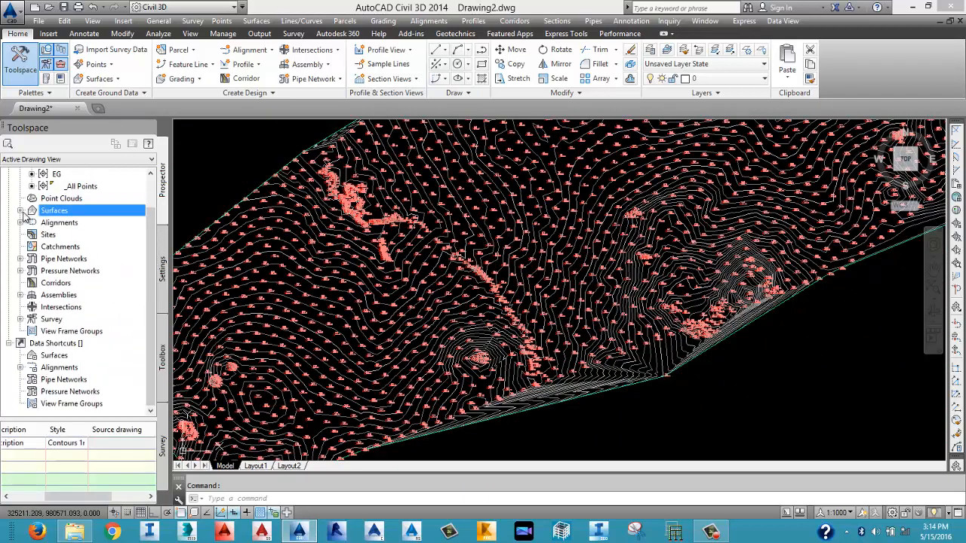
scroll(133, 211, "up", 2)
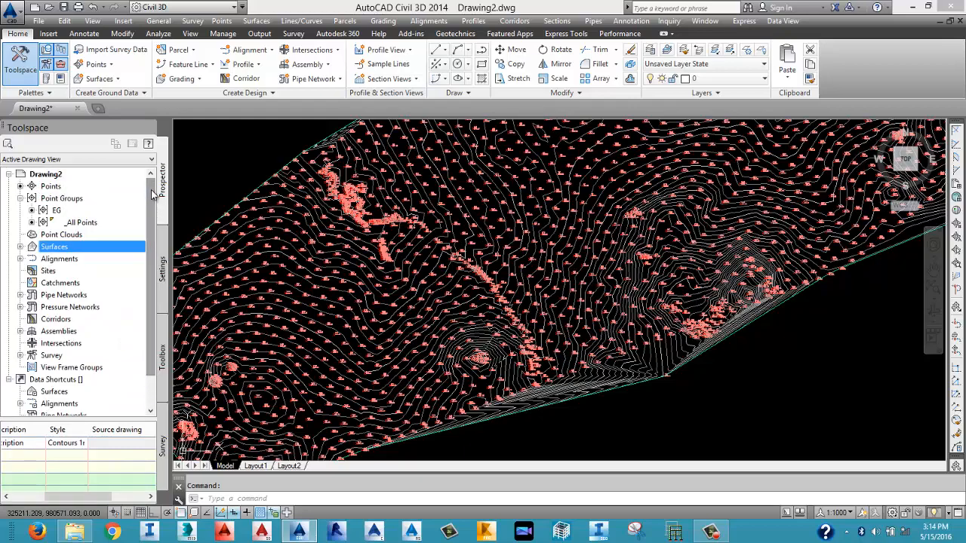
scroll(462, 323, "down", 4)
scroll(466, 339, "up", 8)
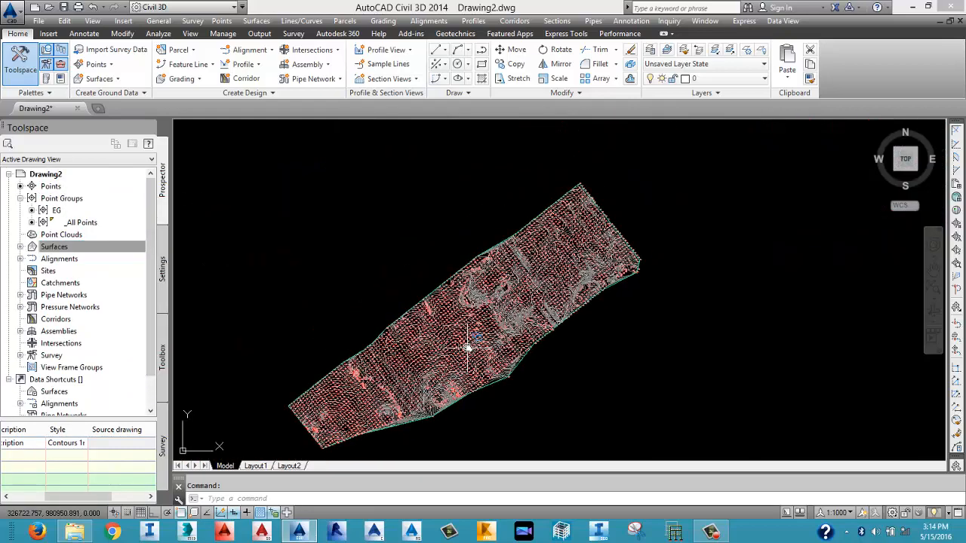
scroll(460, 333, "up", 3)
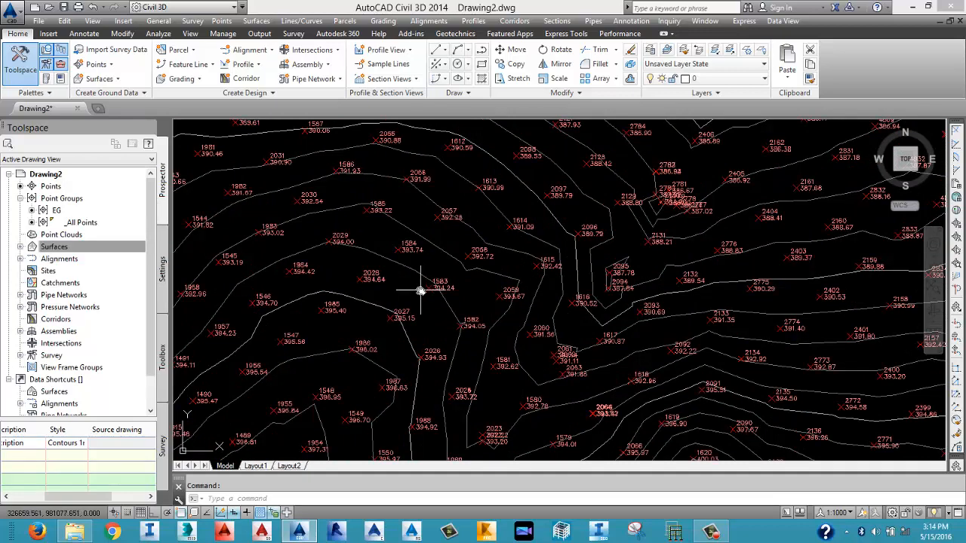
left_click(85, 222)
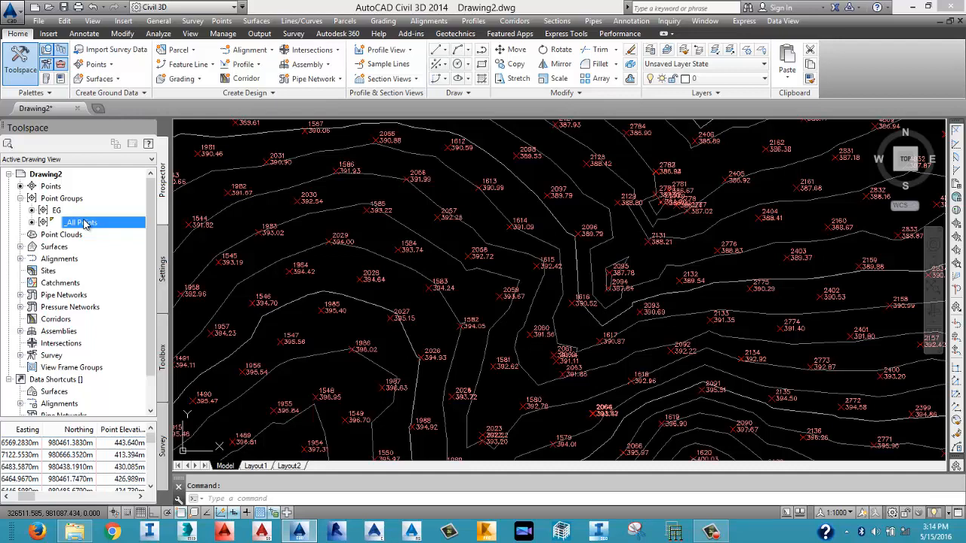
right_click(85, 222)
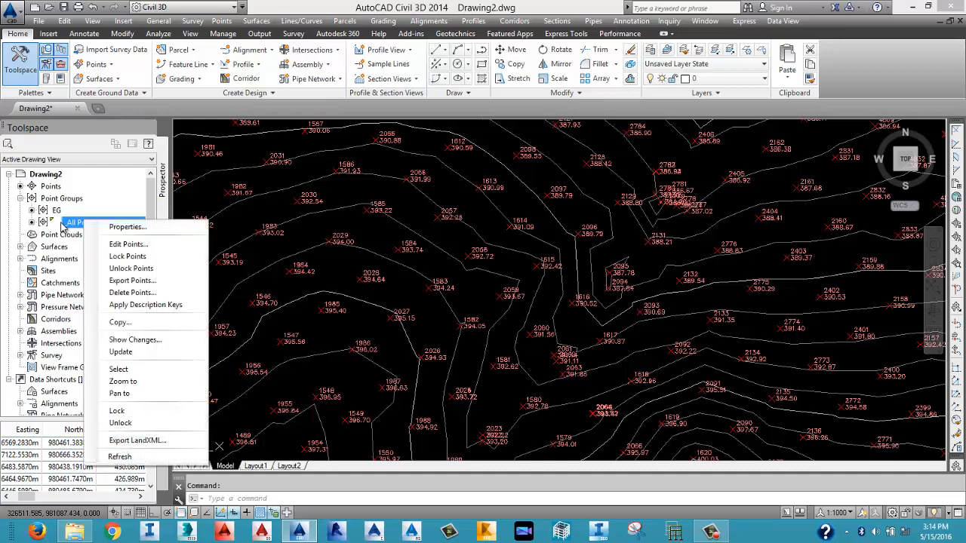
left_click(64, 211)
right_click(65, 212)
left_click(102, 218)
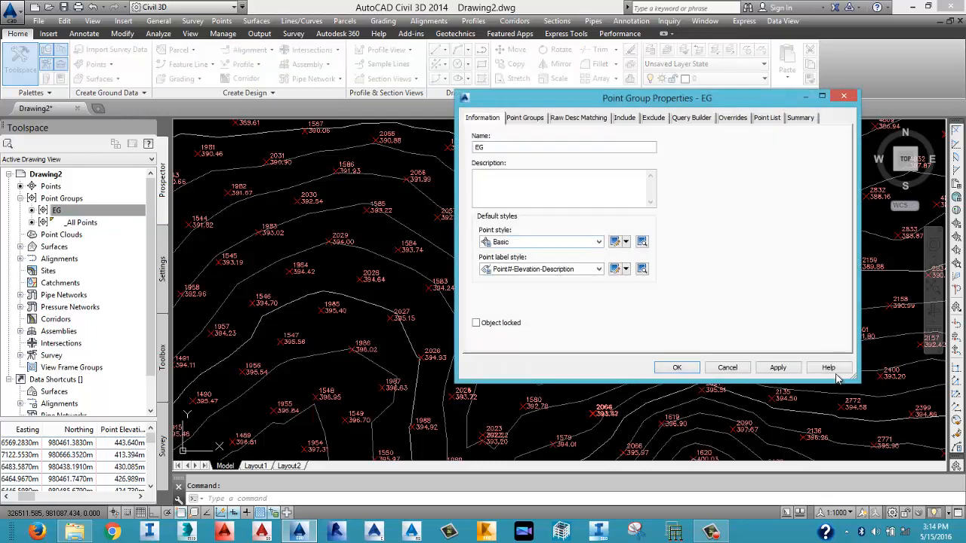
left_click(727, 367)
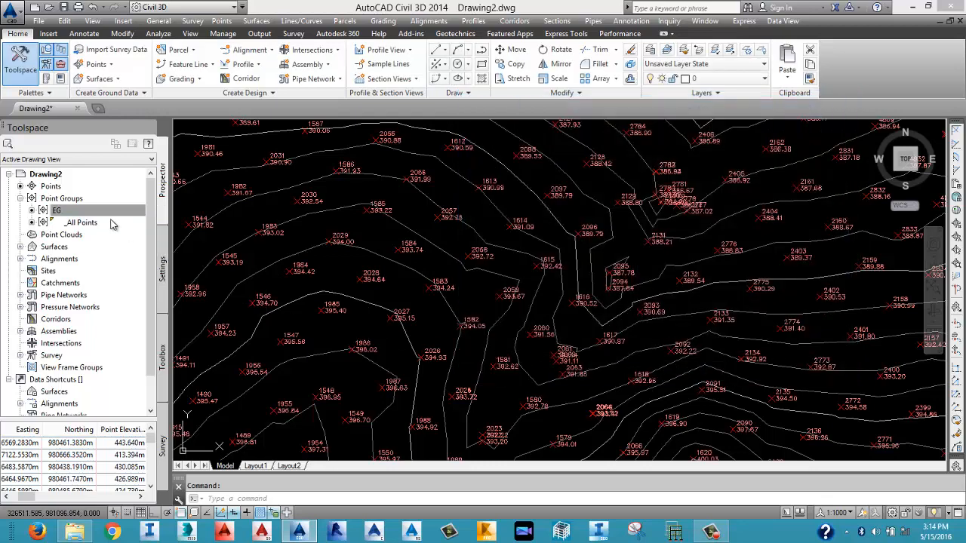
Set both the point style and the point label style of the EG point group to <none>.
right_click(67, 215)
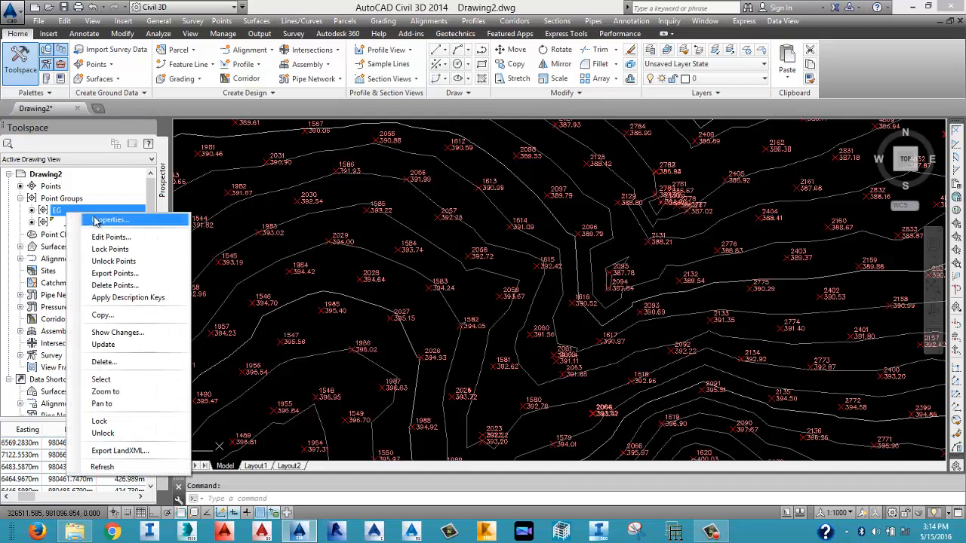
left_click(97, 221)
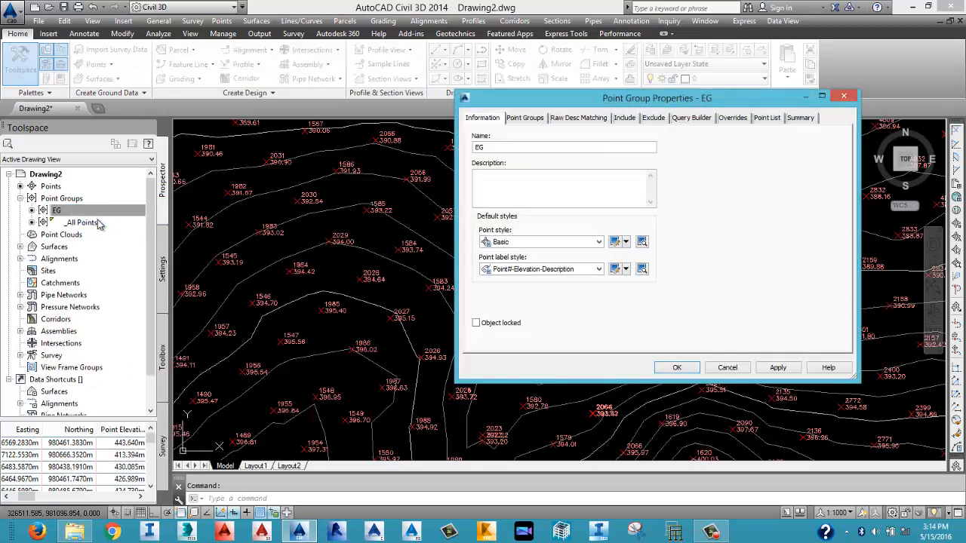
left_click(598, 242)
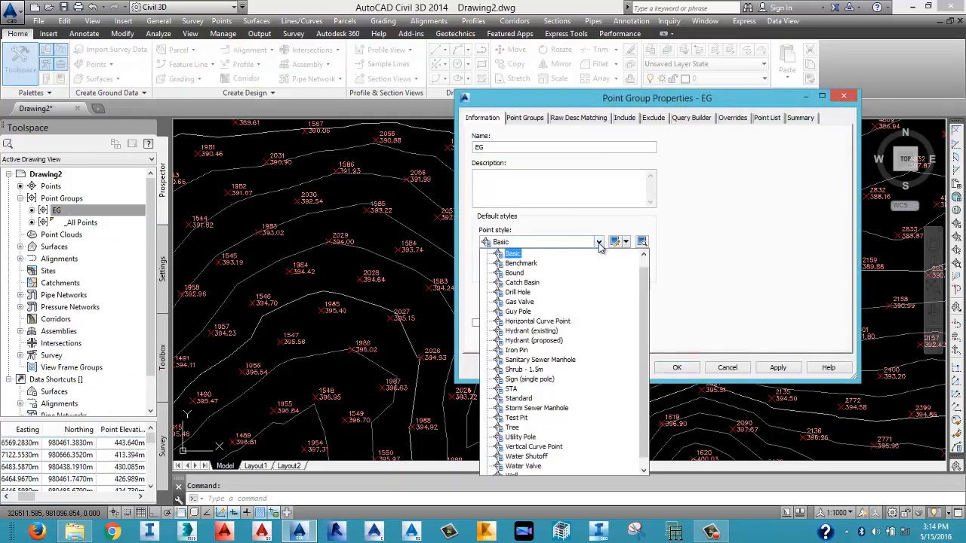
scroll(528, 261, "up", 1)
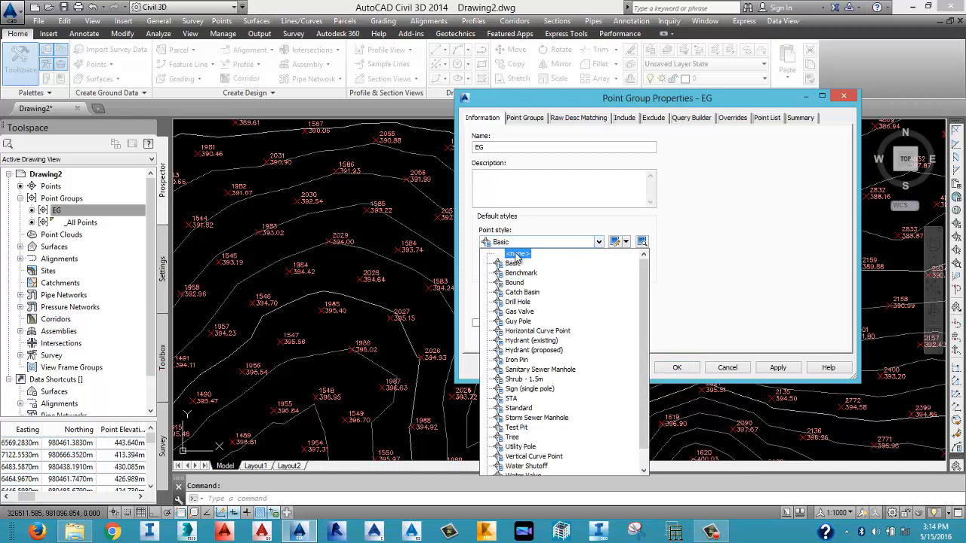
left_click(516, 254)
left_click(541, 269)
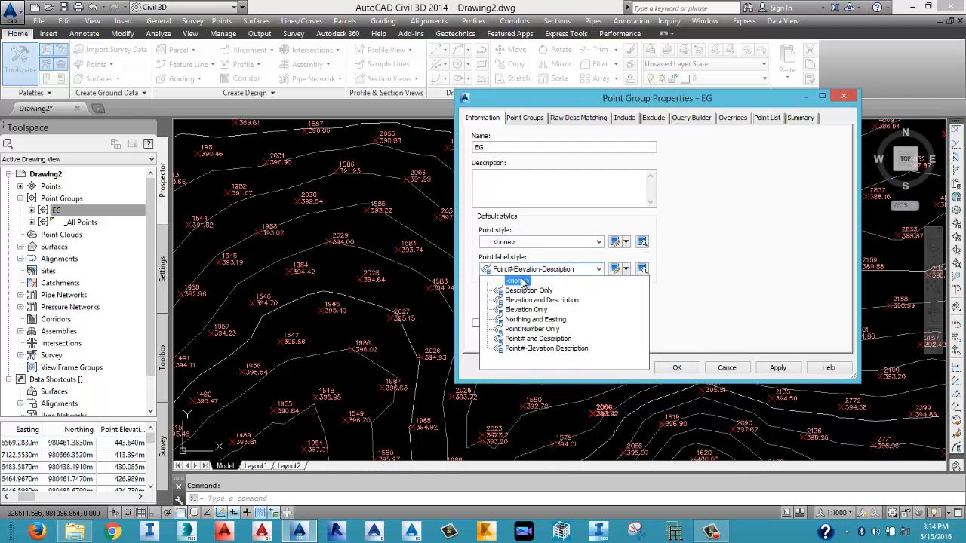
left_click(519, 281)
left_click(777, 368)
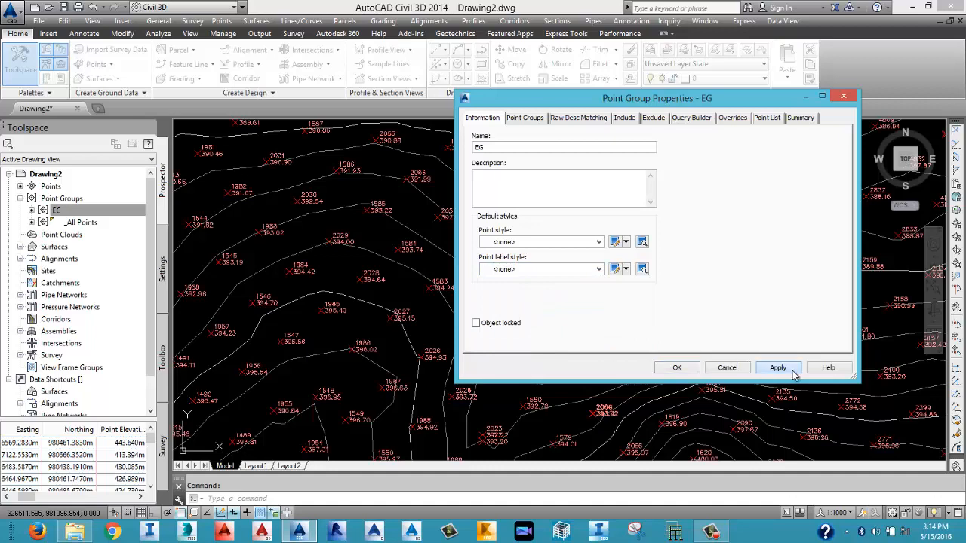
left_click(688, 367)
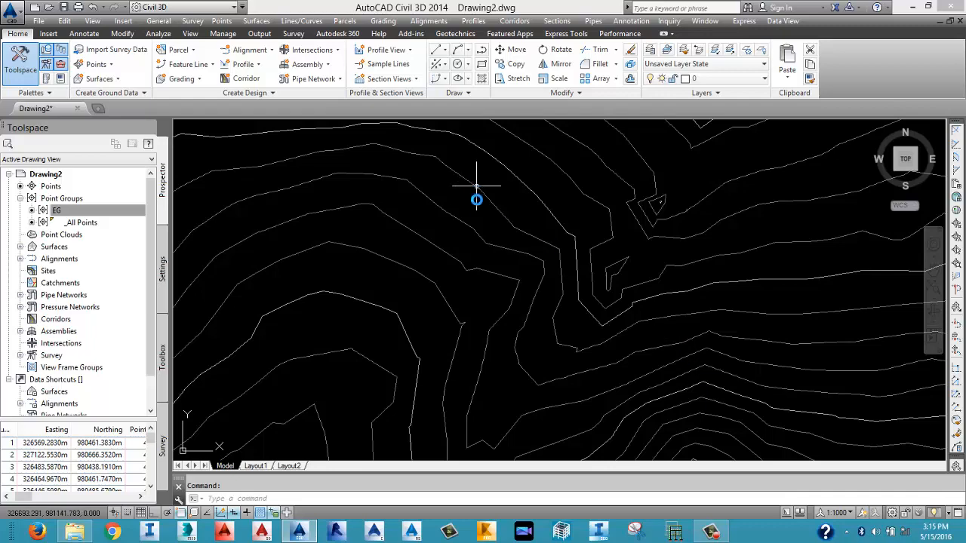
Examine the surface contours over the whole site and more closely at its southwestern end.
scroll(478, 214, "down", 6)
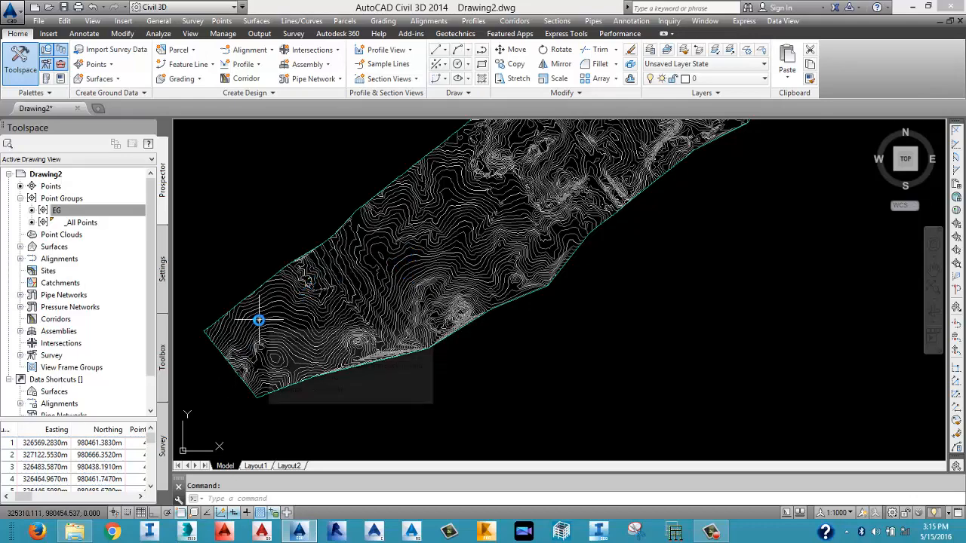
middle_click_drag(260, 322, 381, 302)
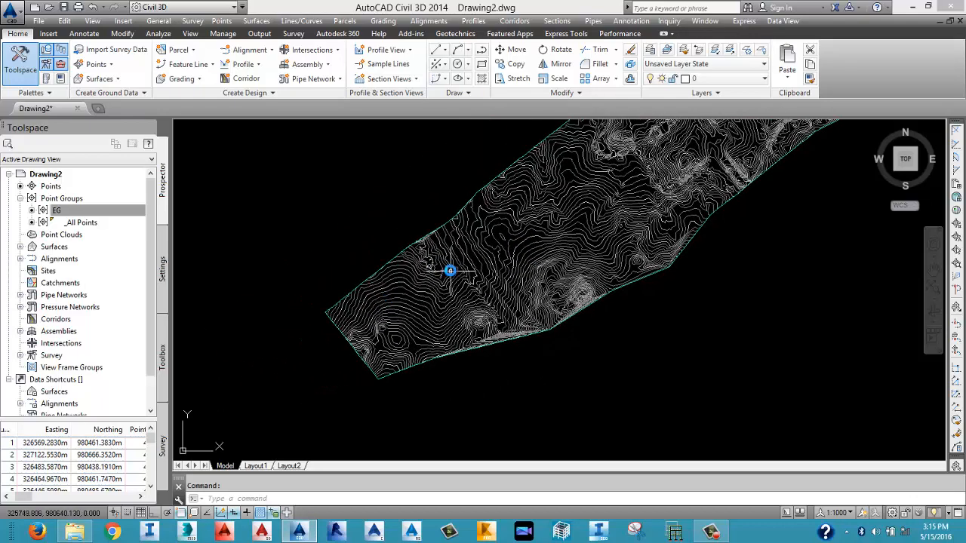
scroll(462, 261, "up", 2)
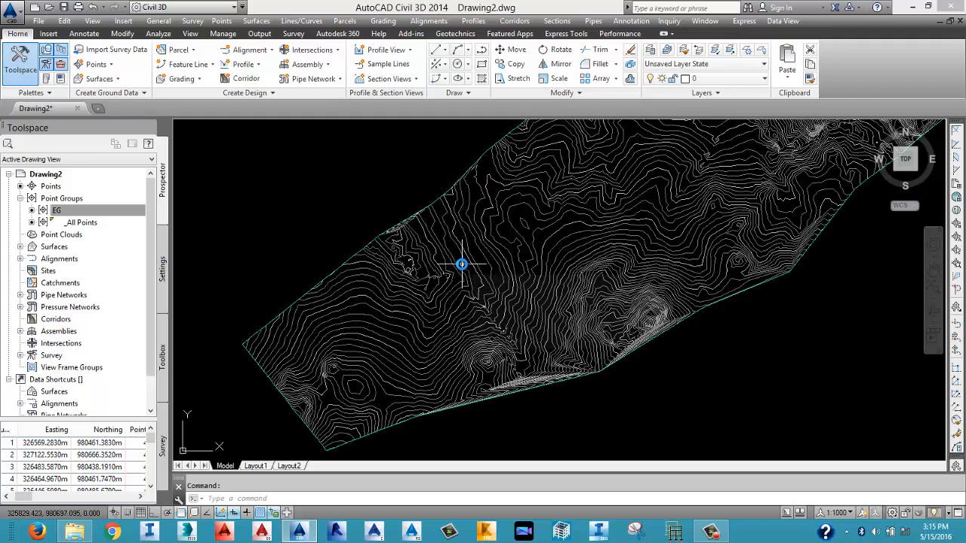
Examine the EG surface contours through the central and northeastern parts of the site, including a close-up of the northeastern area.
middle_click_drag(547, 251, 471, 330)
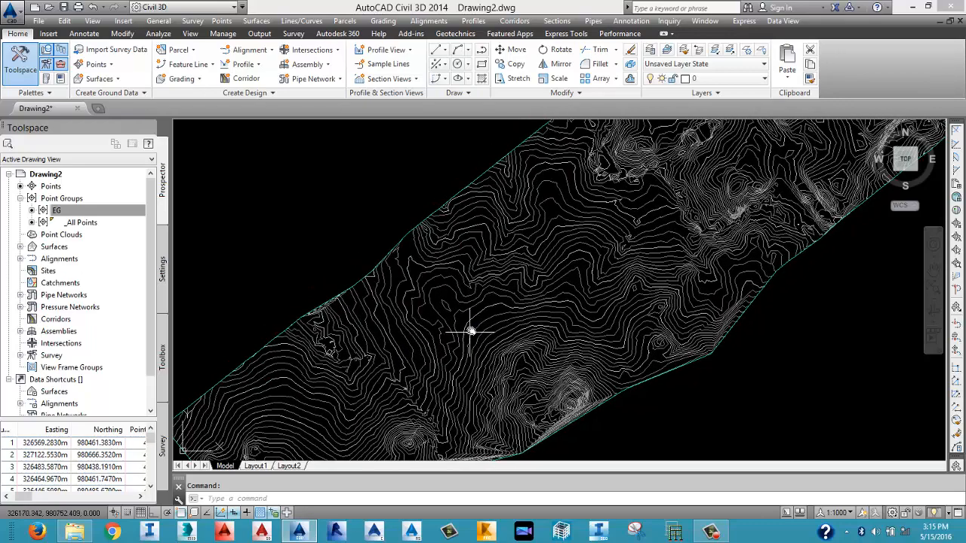
scroll(470, 332, "down", 4)
middle_click_drag(576, 256, 536, 293)
scroll(537, 292, "up", 2)
scroll(536, 293, "up", 2)
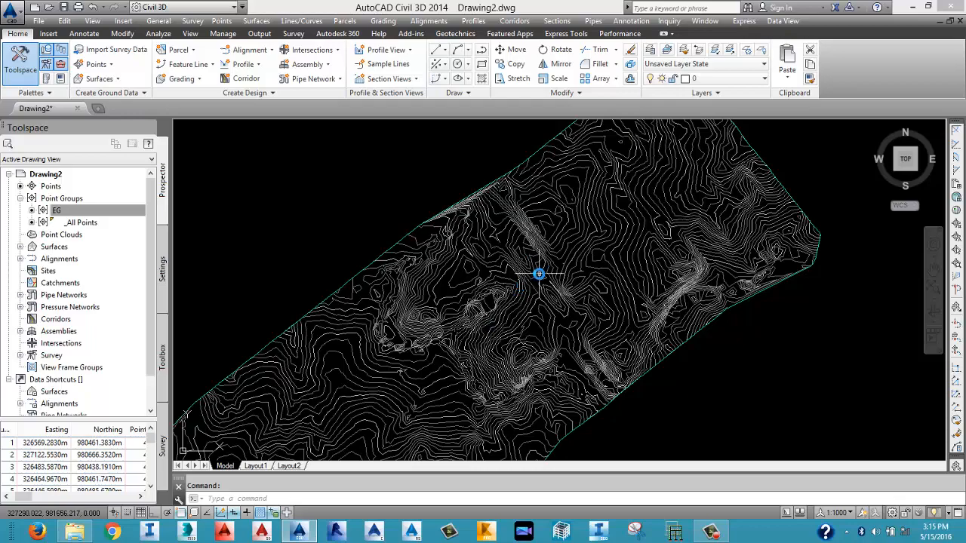
scroll(536, 234, "up", 1)
scroll(465, 289, "up", 4)
scroll(466, 289, "down", 6)
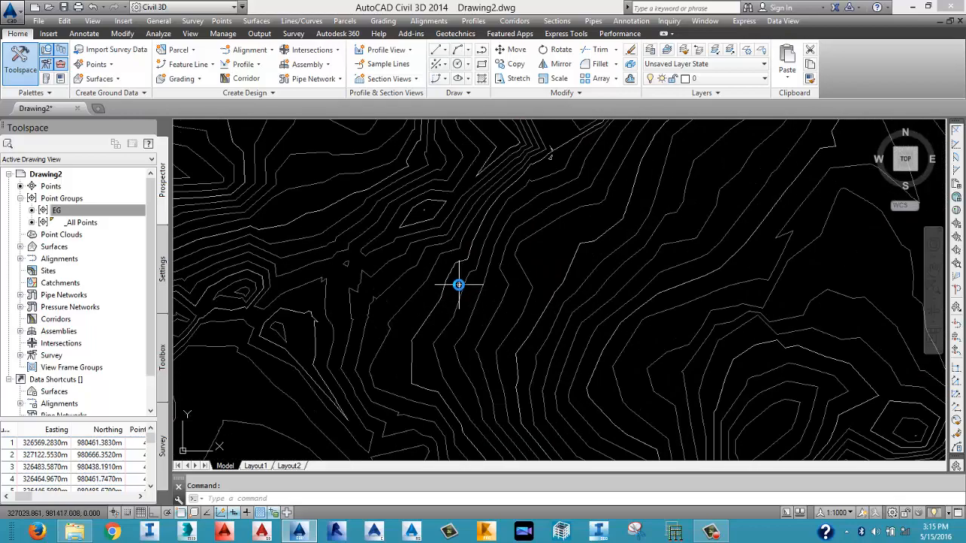
middle_click_drag(421, 367, 488, 276)
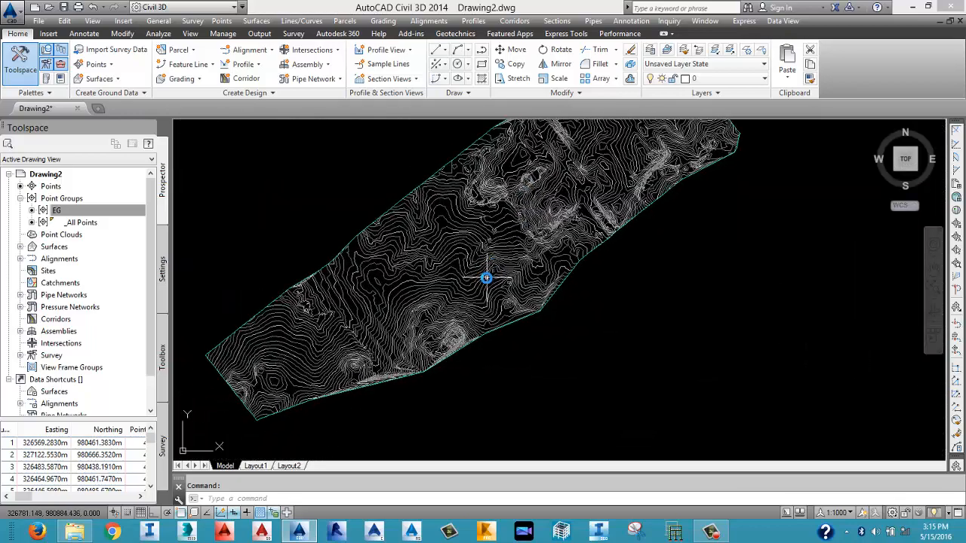
Inspect the closed contours along the site's southern boundary up close, and compare them with the northeastern contours and the whole site.
scroll(341, 383, "up", 5)
scroll(362, 353, "down", 4)
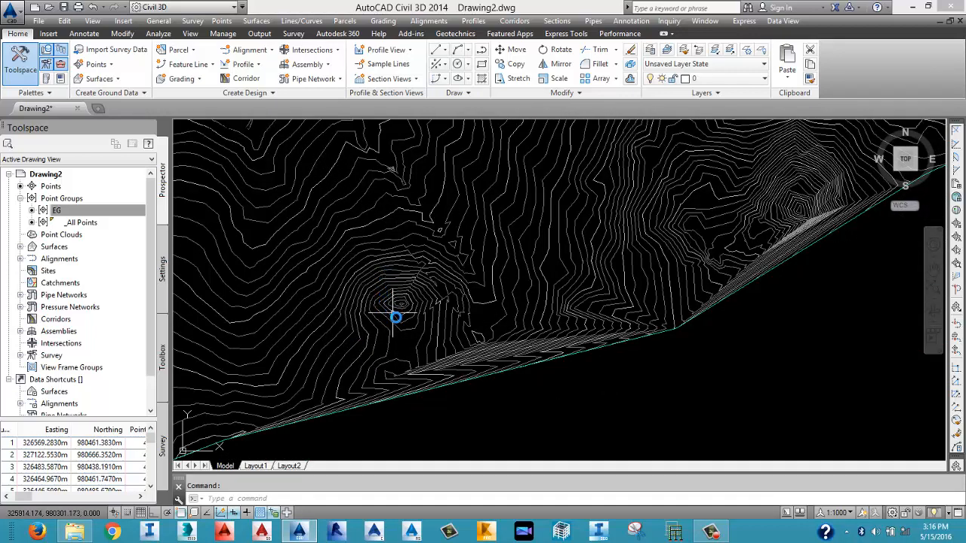
scroll(399, 317, "up", 4)
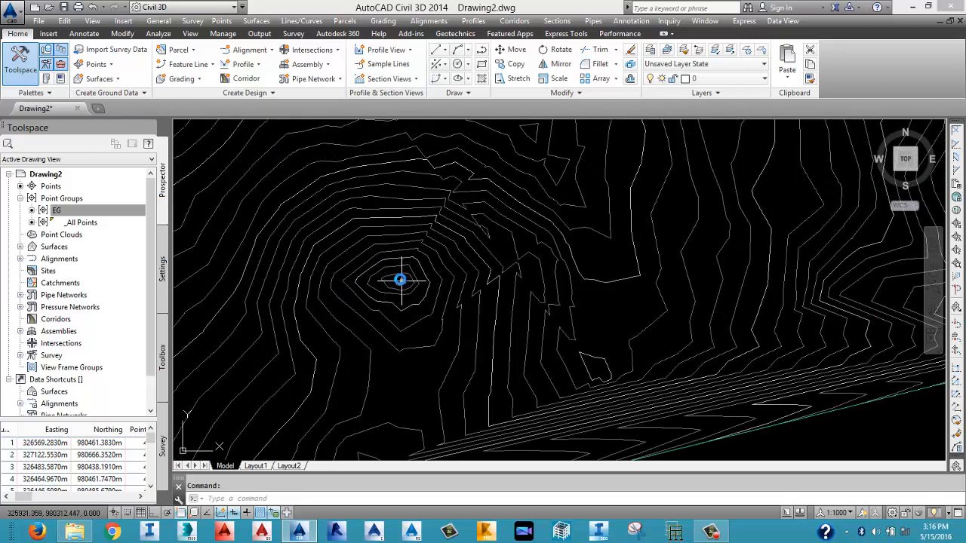
scroll(390, 319, "down", 2)
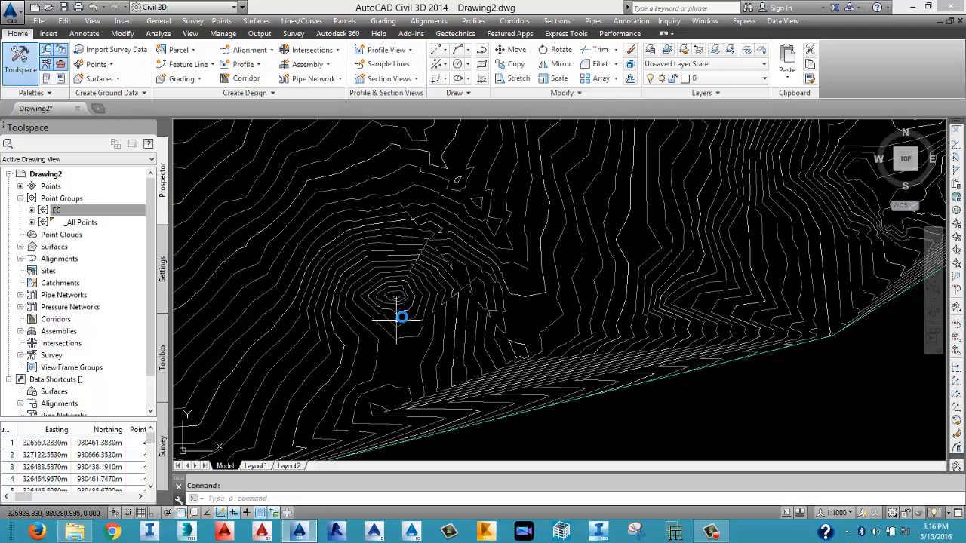
scroll(397, 295, "down", 3)
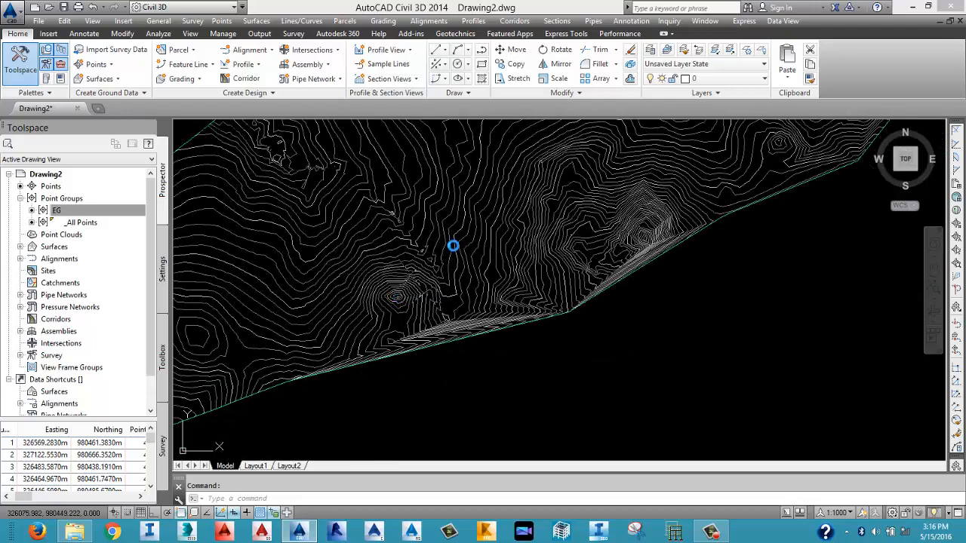
scroll(414, 339, "up", 3)
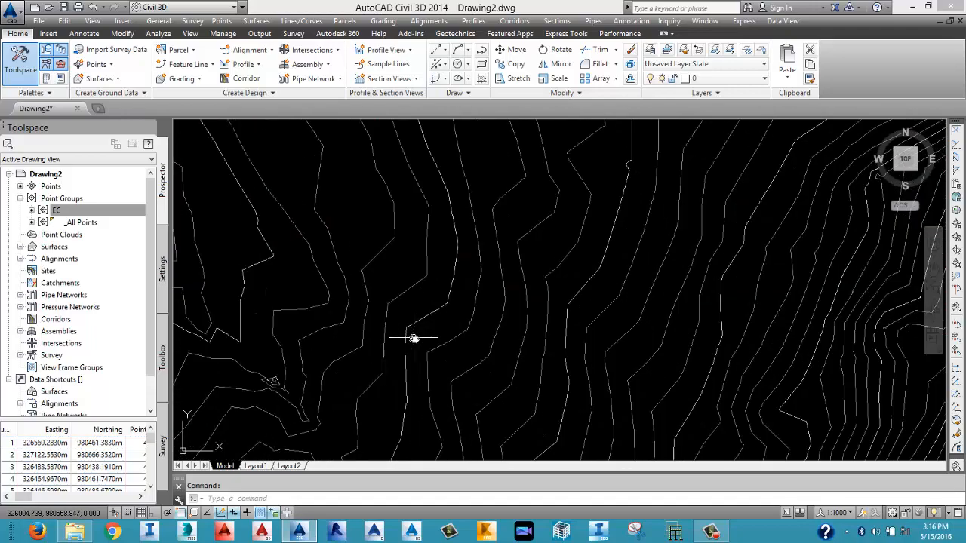
scroll(393, 302, "down", 3)
scroll(501, 388, "down", 2)
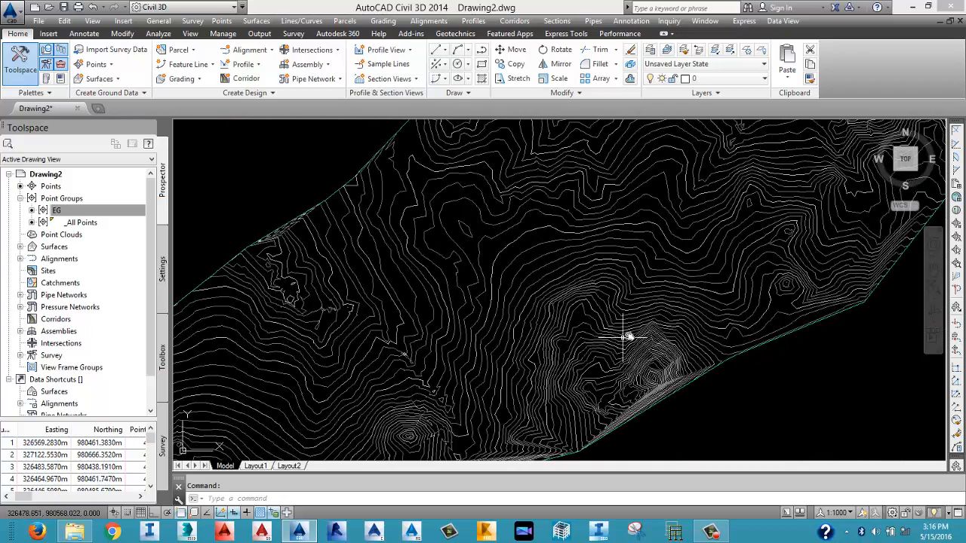
scroll(615, 396, "up", 2)
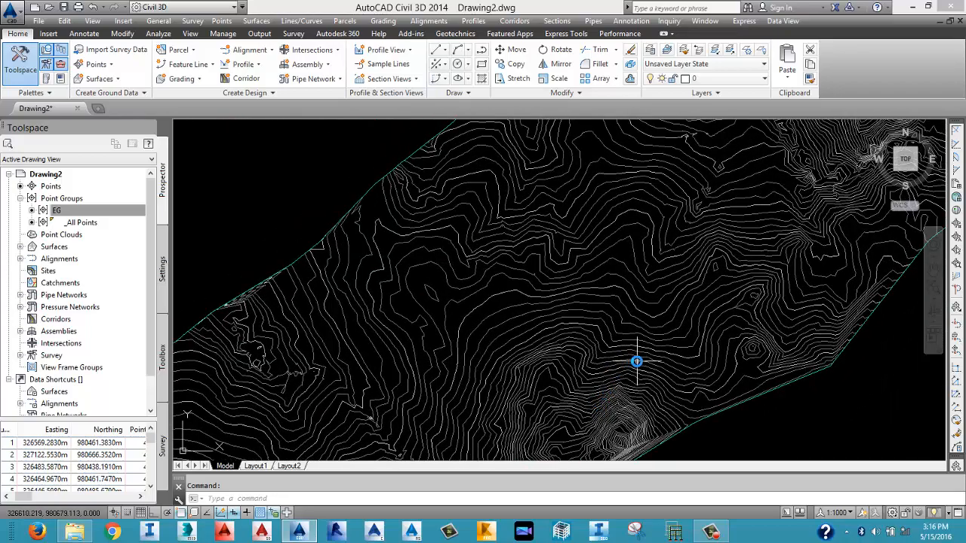
scroll(641, 389, "up", 2)
scroll(558, 369, "up", 2)
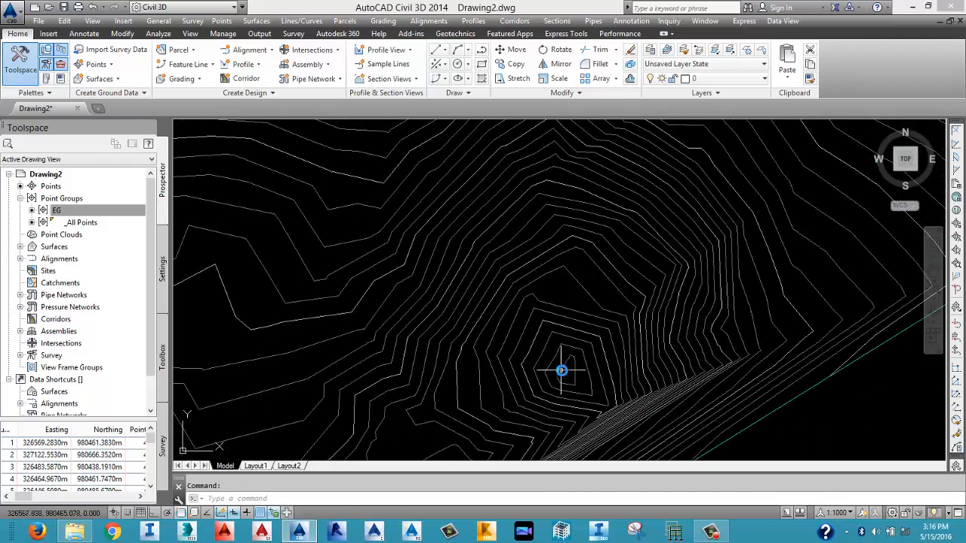
scroll(572, 375, "down", 2)
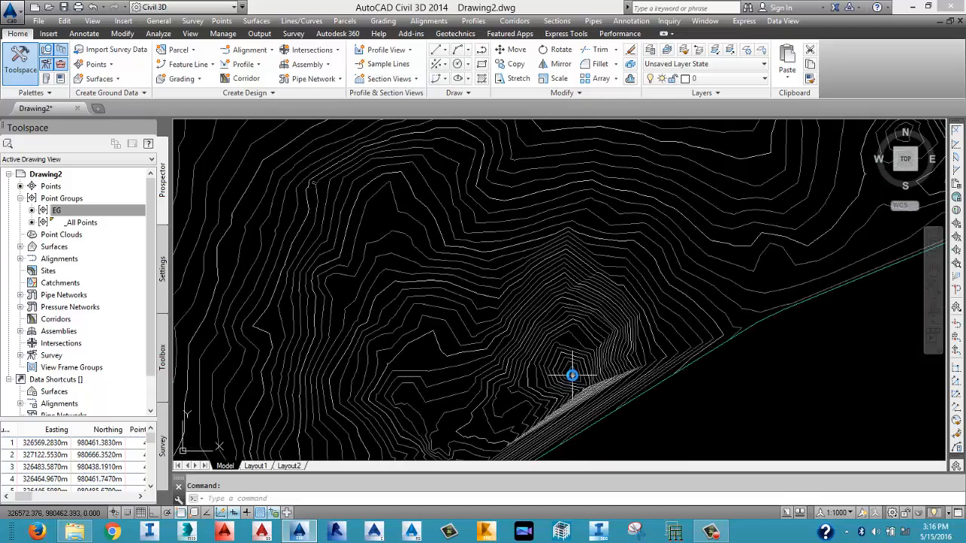
scroll(575, 370, "down", 2)
scroll(600, 423, "up", 2)
scroll(607, 369, "up", 2)
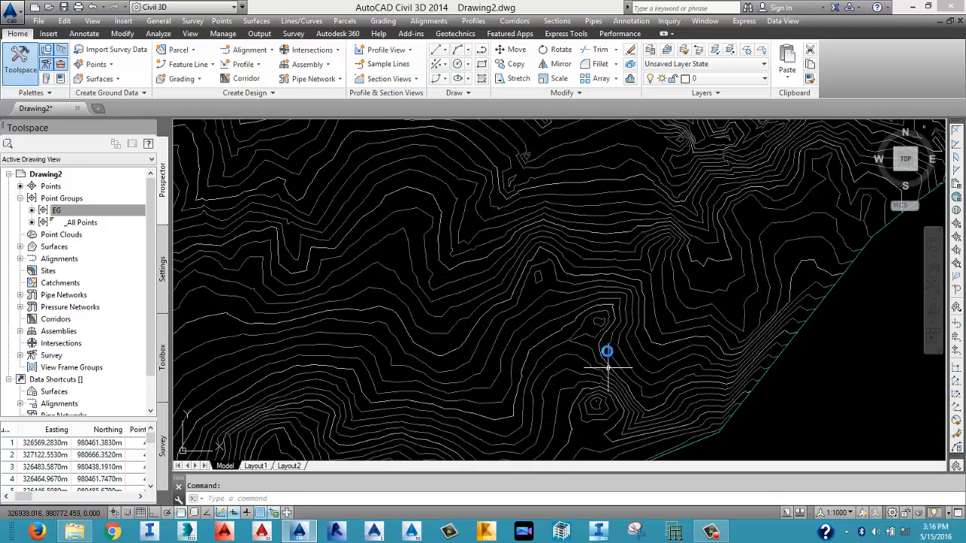
scroll(607, 367, "down", 3)
scroll(596, 355, "up", 4)
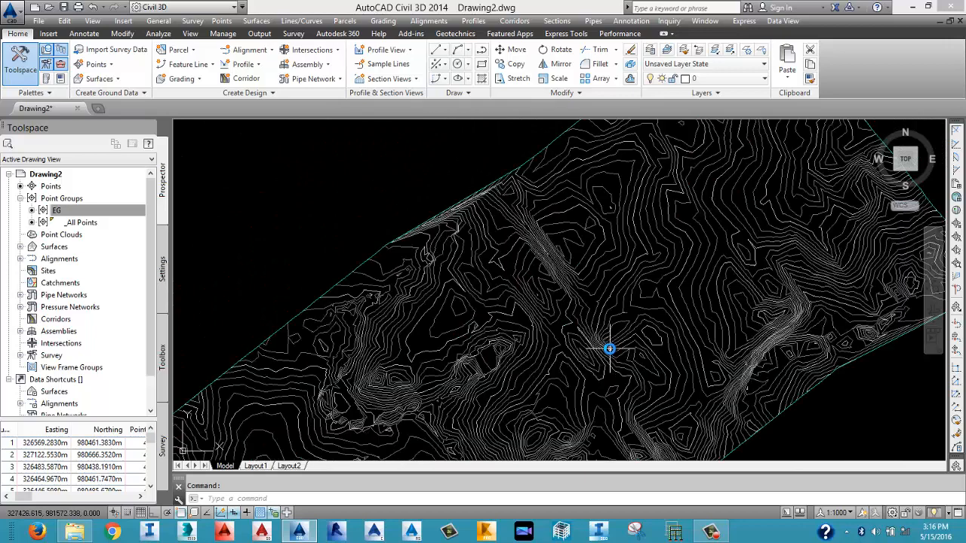
scroll(609, 349, "down", 5)
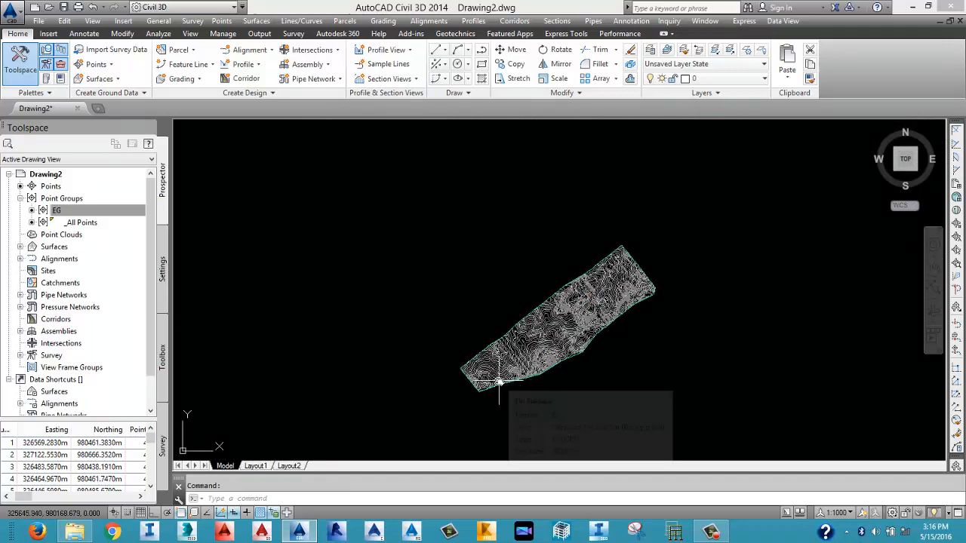
middle_click_drag(453, 370, 427, 339)
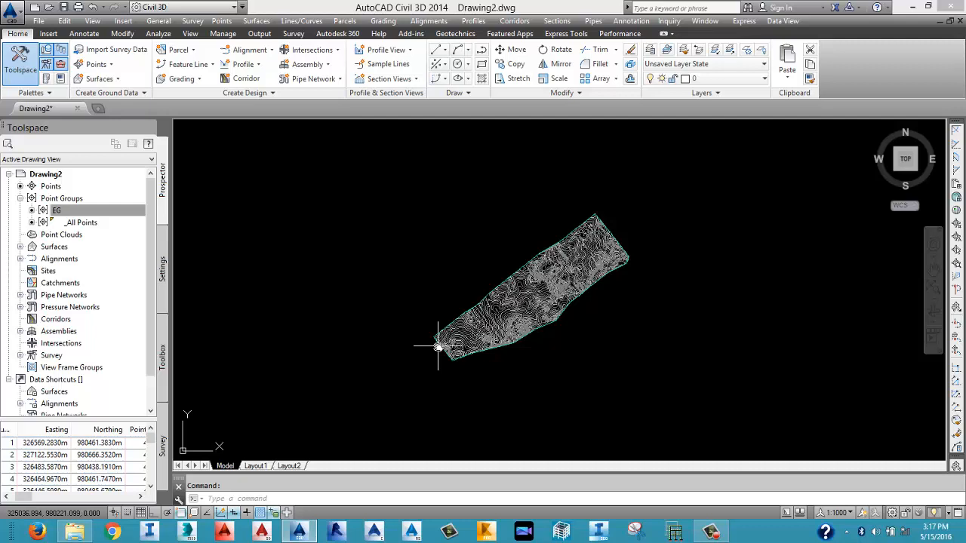
Review the surface styles available in the EG surface's properties and leave them without applying a change.
left_click(20, 248)
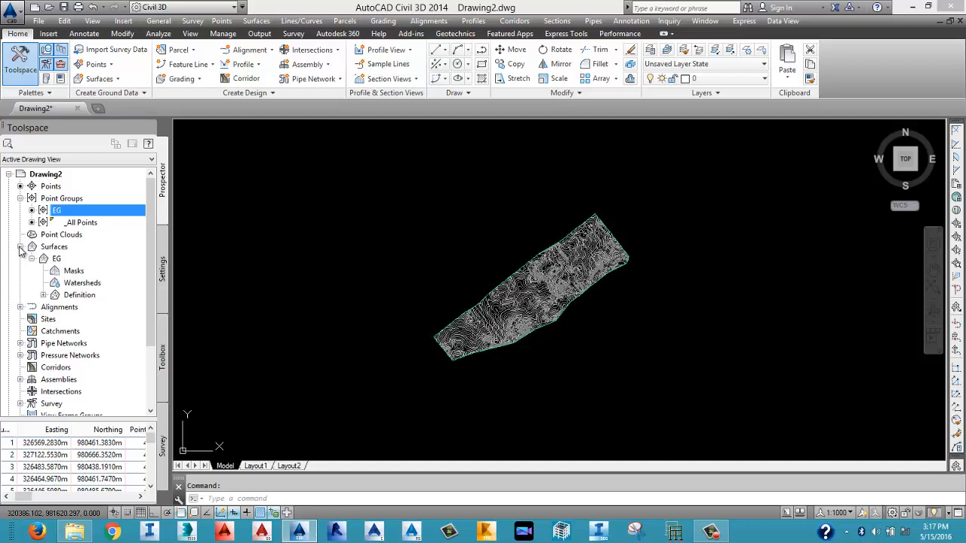
left_click(56, 259)
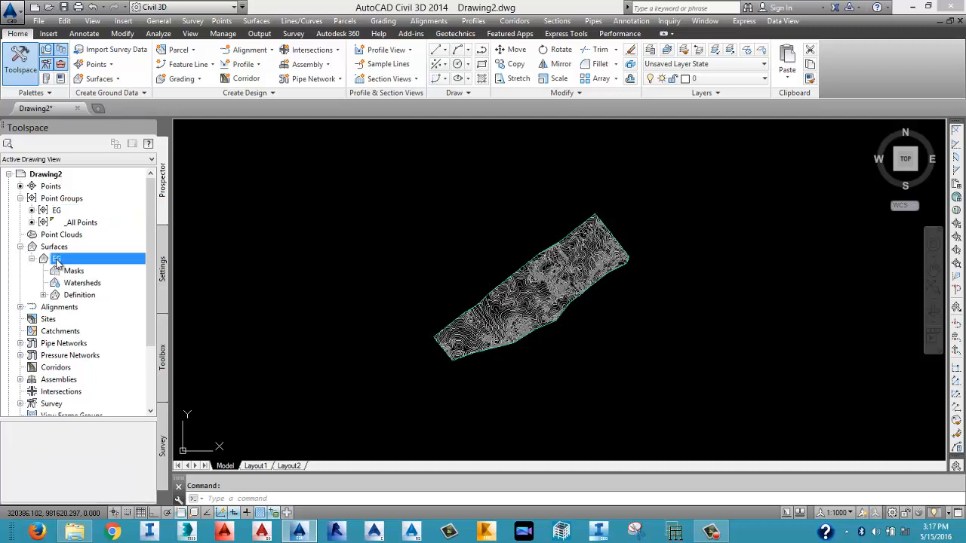
right_click(57, 262)
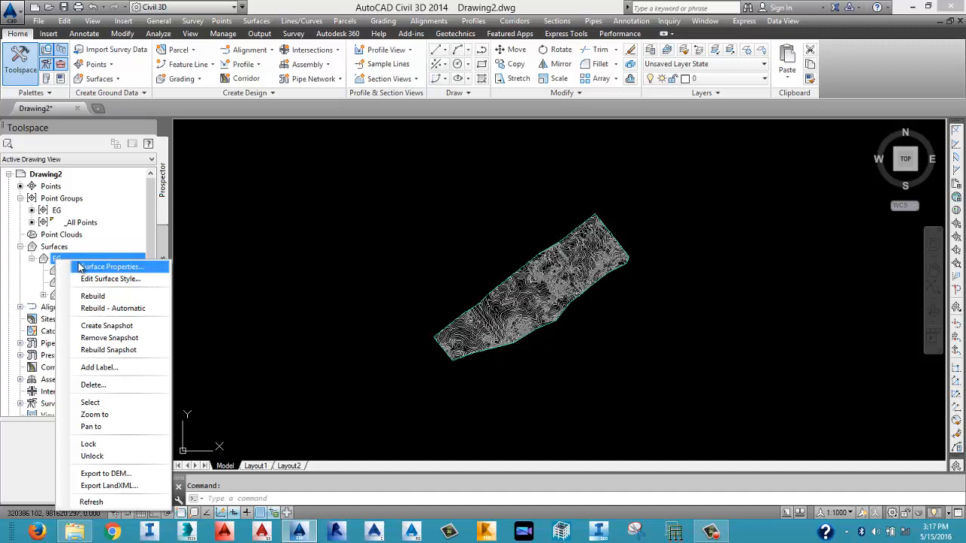
left_click(81, 267)
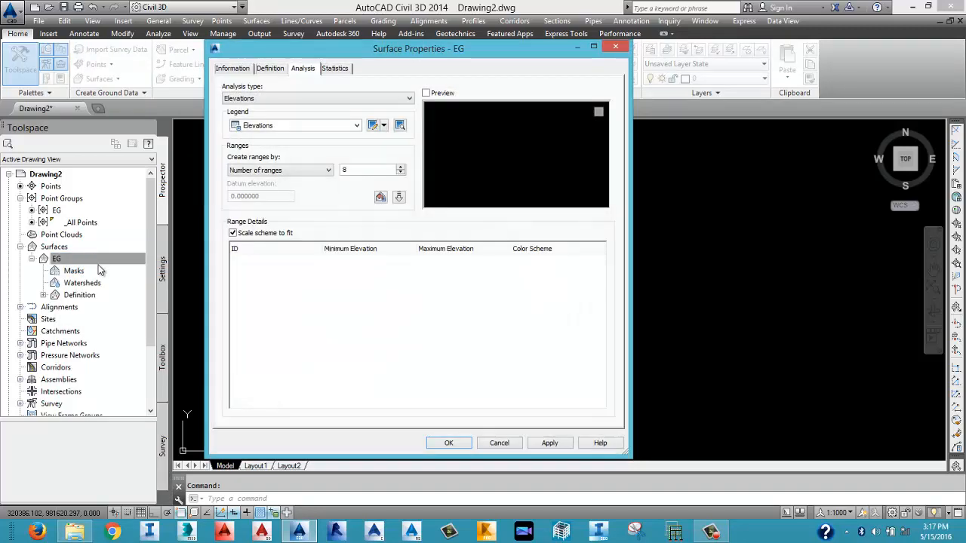
left_click(240, 70)
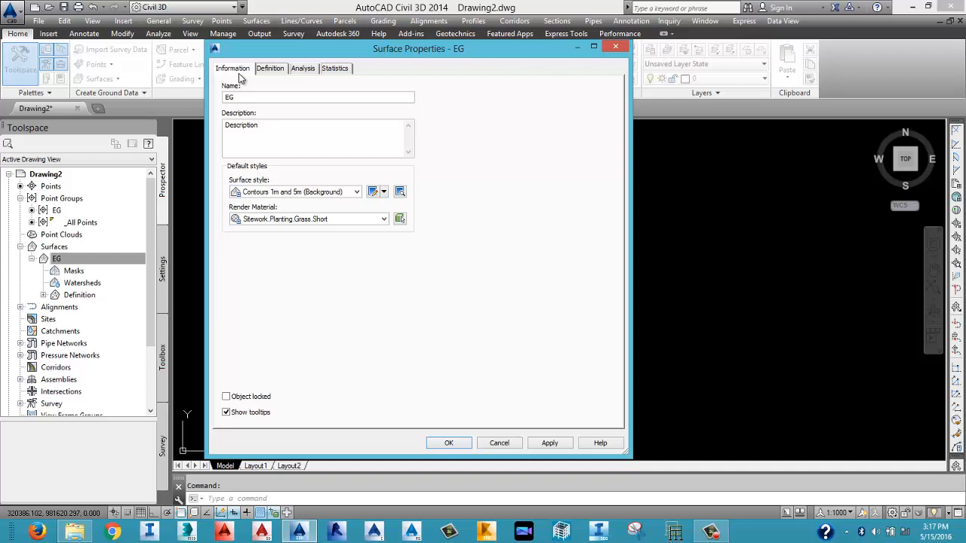
left_click(327, 194)
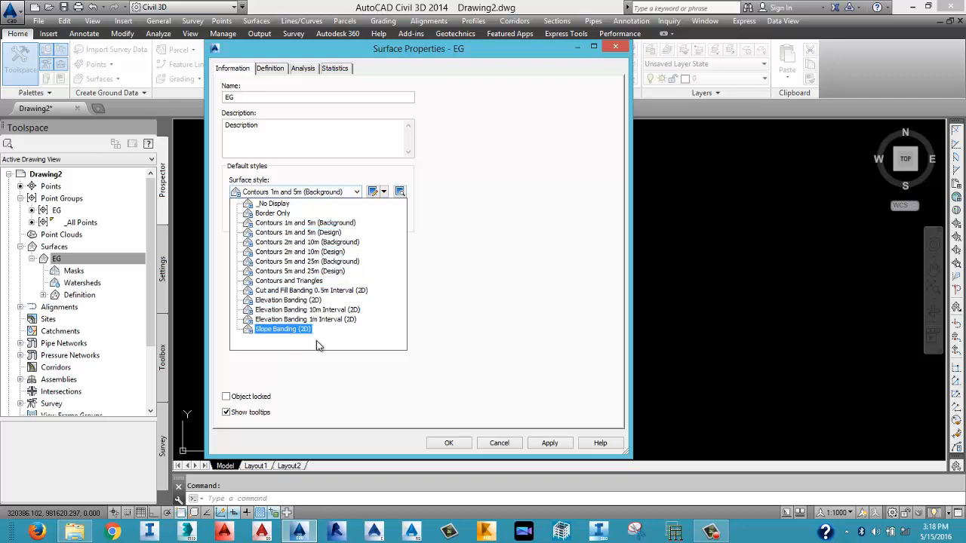
left_click(441, 300)
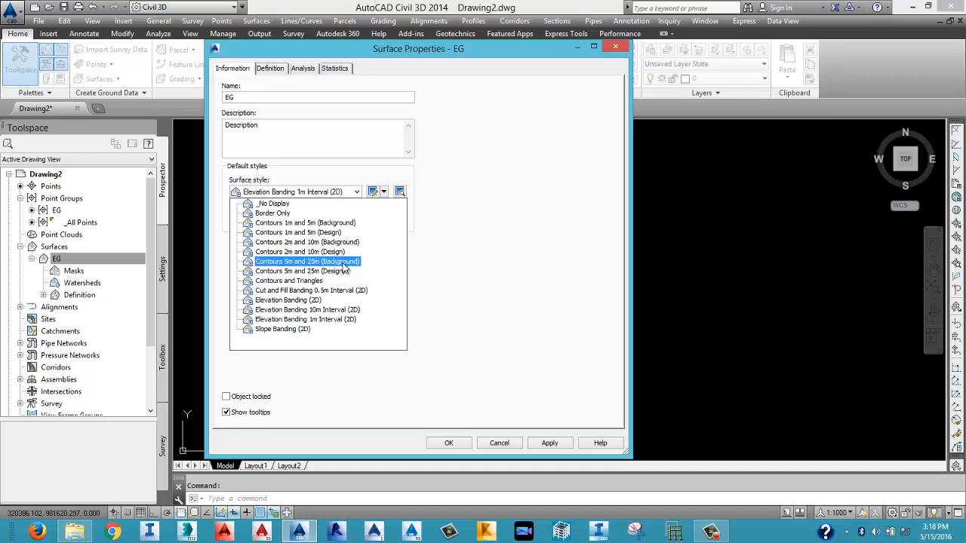
left_click(499, 443)
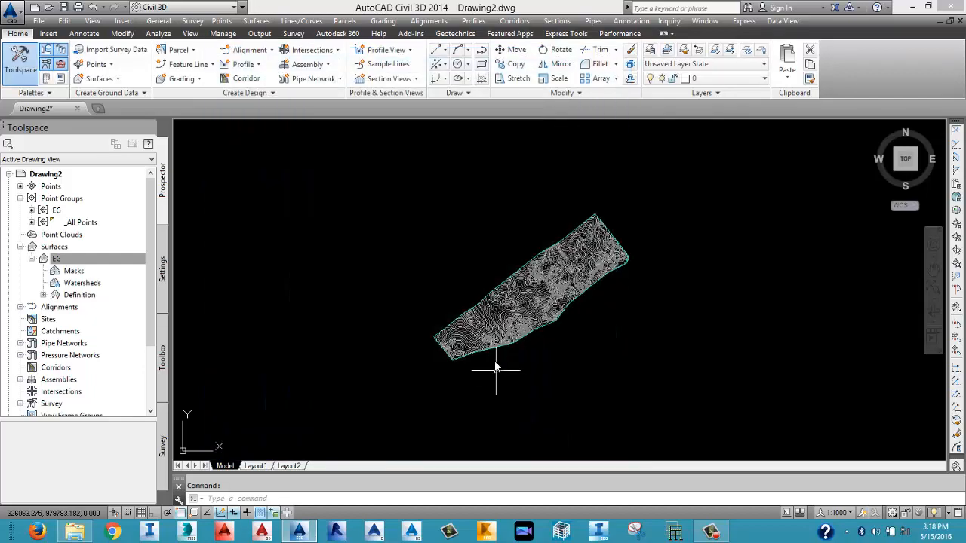
Read the EG surface elevation at several contours in the southwestern half of the site.
scroll(495, 341, "up", 5)
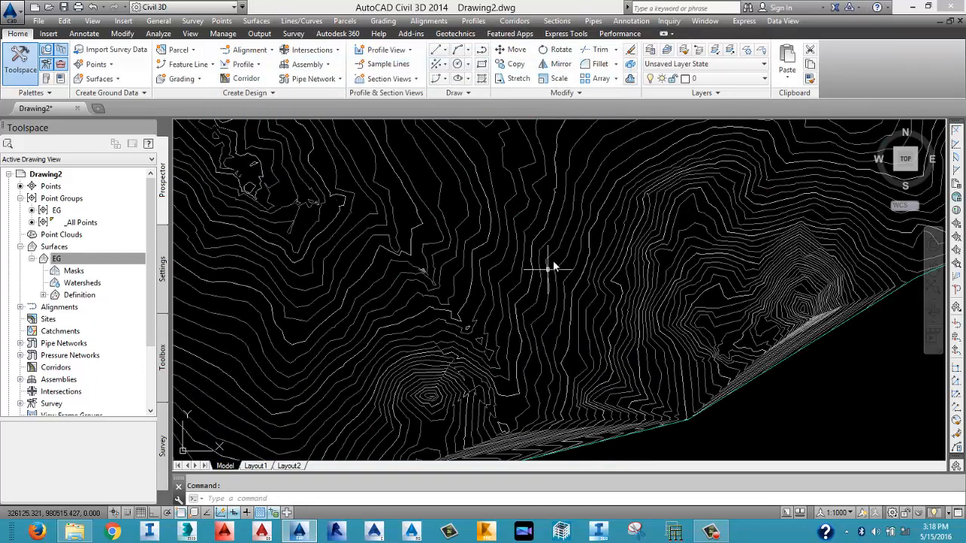
scroll(551, 261, "up", 2)
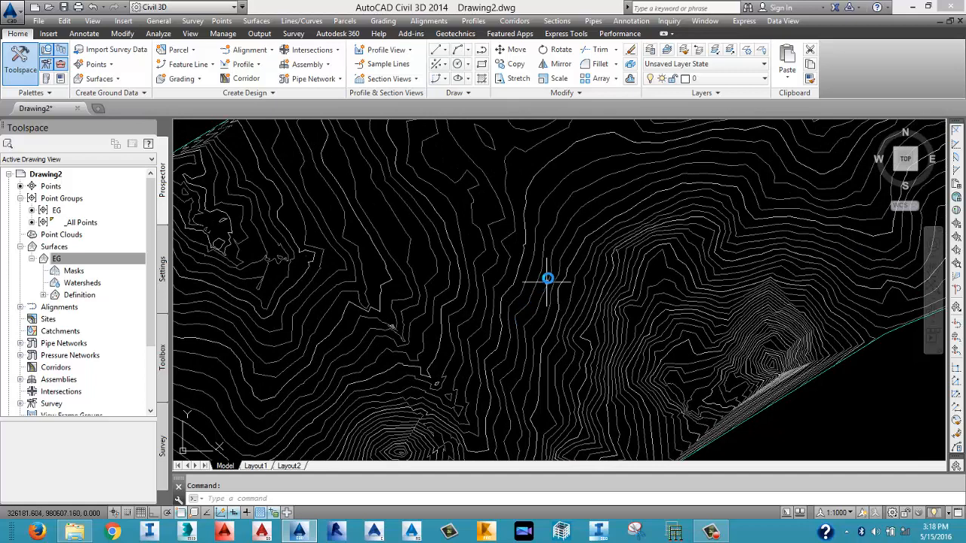
mouse_move(549, 276)
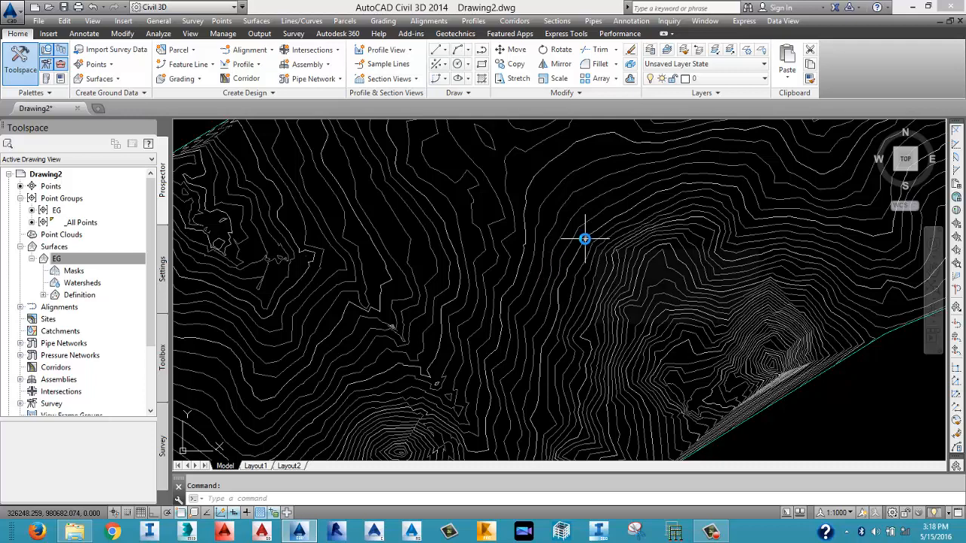
mouse_move(585, 239)
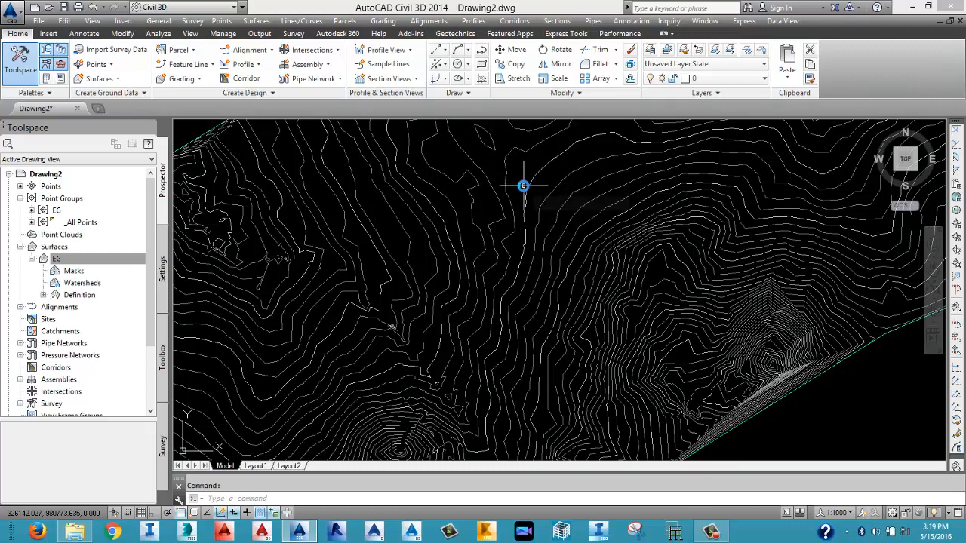
mouse_move(522, 186)
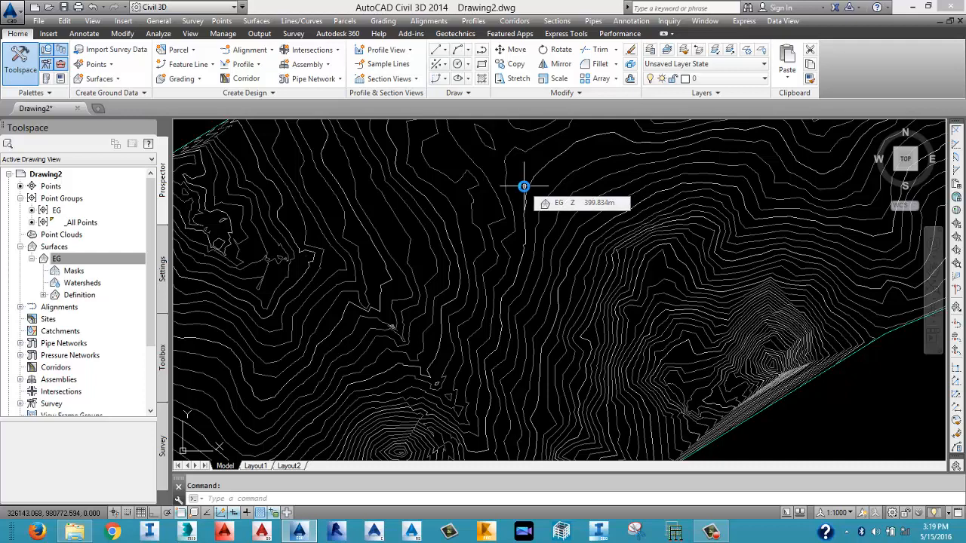
Set the EG surface's style to Contours 1m and 5m (Design) in its surface properties.
left_click(102, 264)
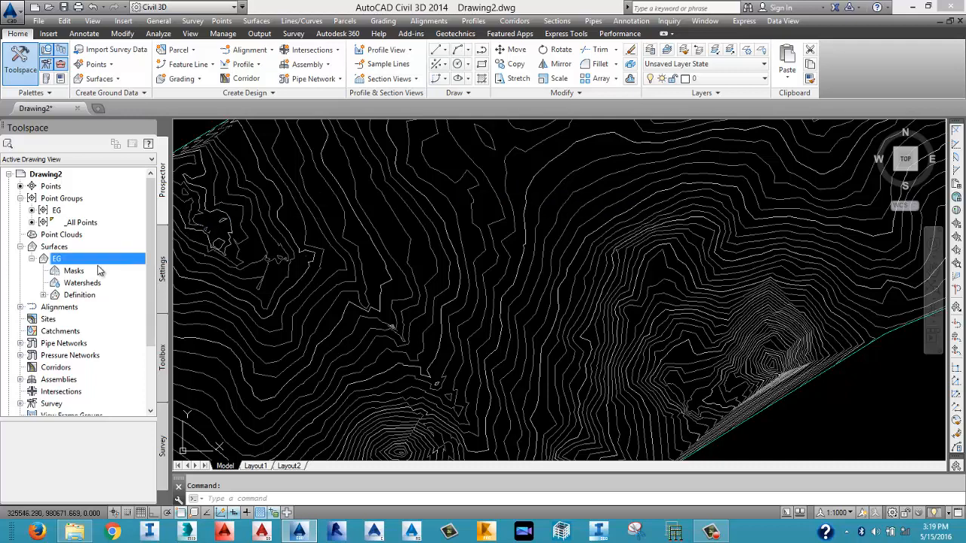
right_click(112, 266)
left_click(168, 271)
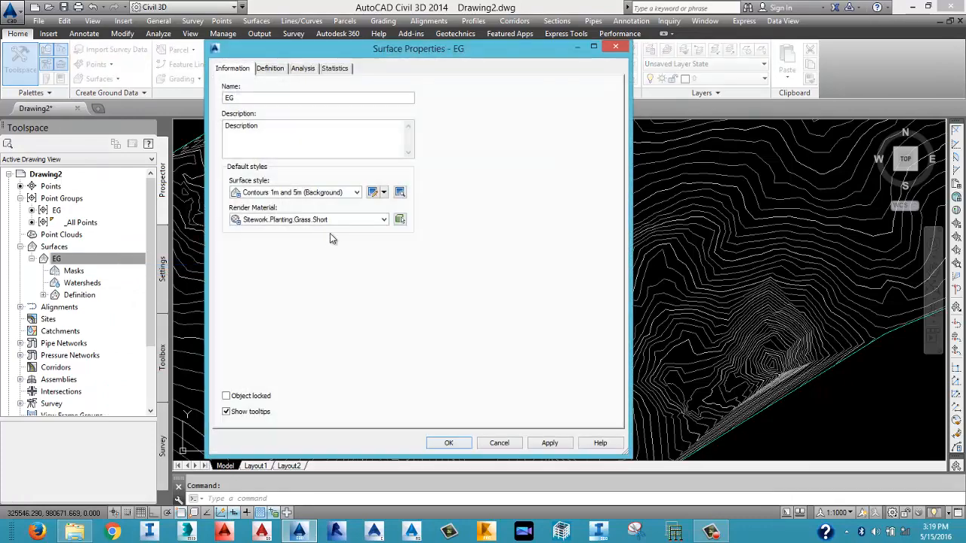
left_click(356, 197)
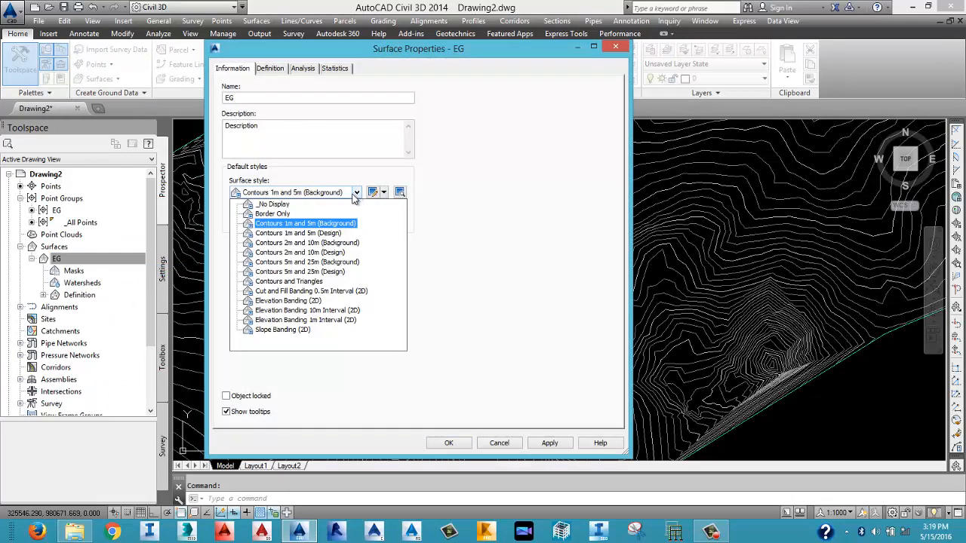
left_click(328, 232)
left_click(537, 442)
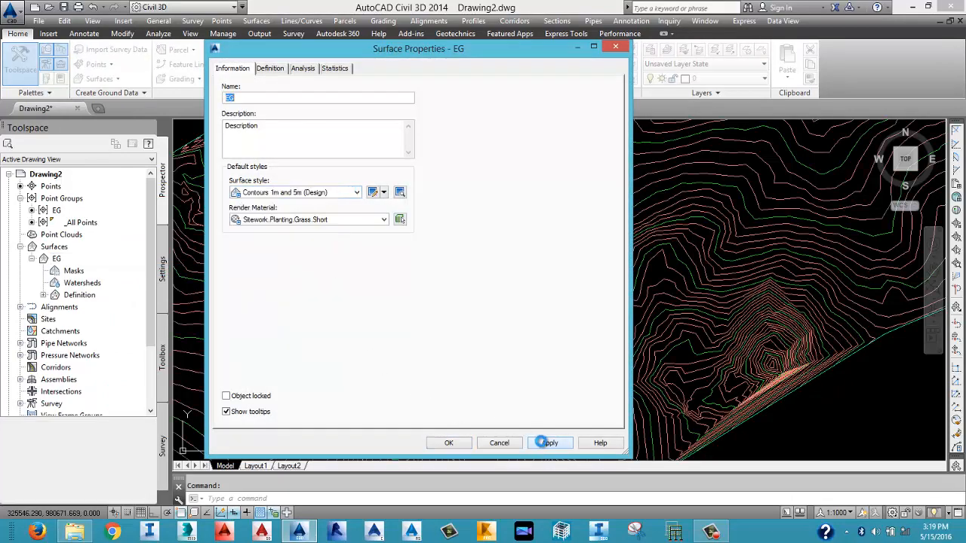
left_click(458, 445)
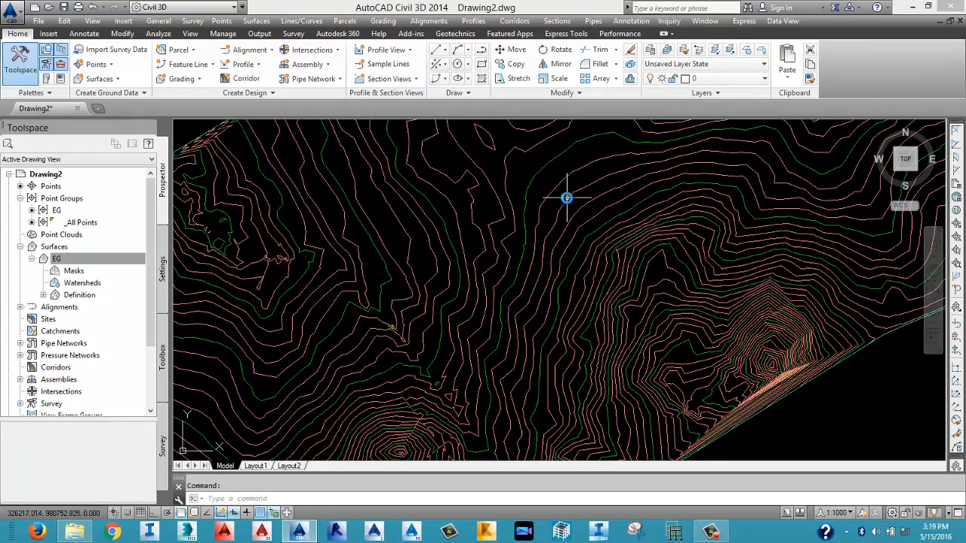
Set the EG surface's style to Contours 1m and 5m (Background) in its surface properties.
mouse_move(563, 210)
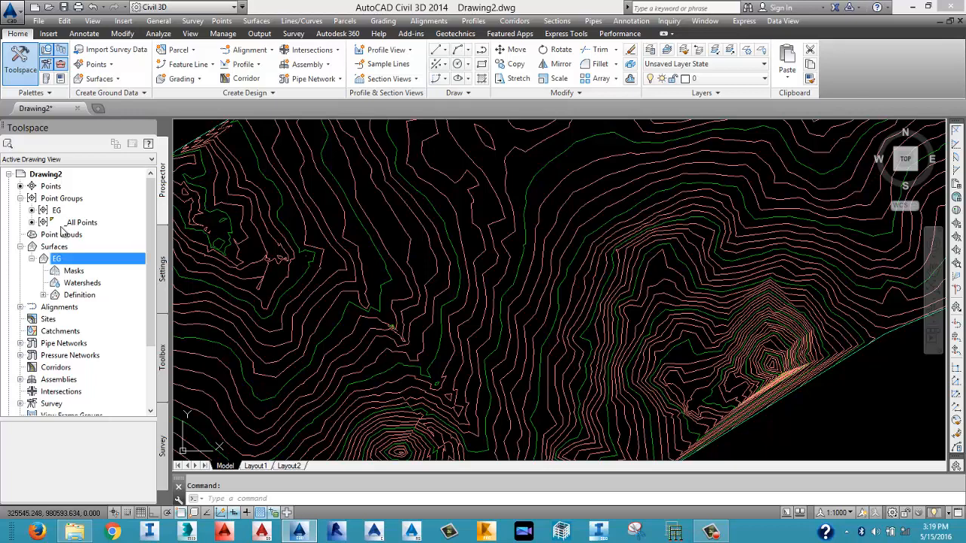
right_click(112, 260)
left_click(138, 267)
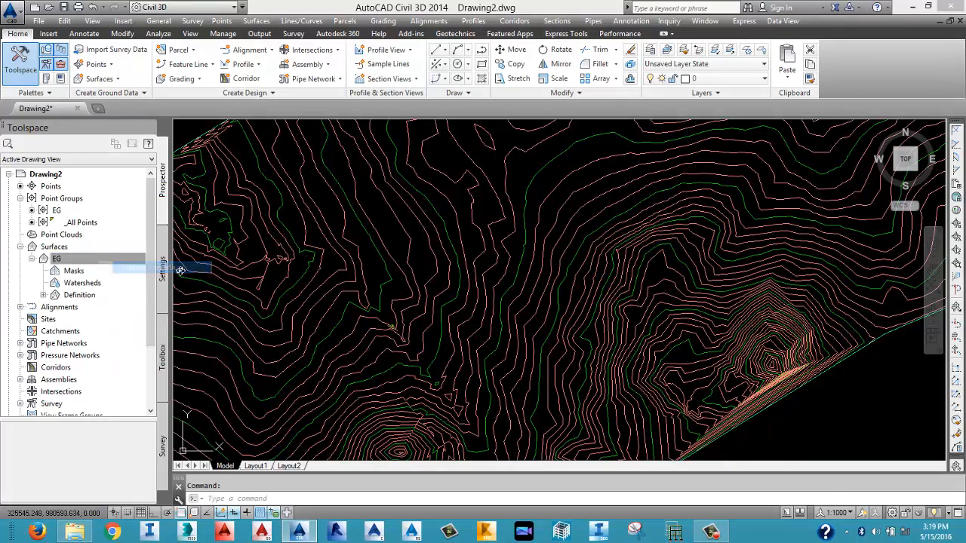
left_click(358, 193)
left_click(341, 223)
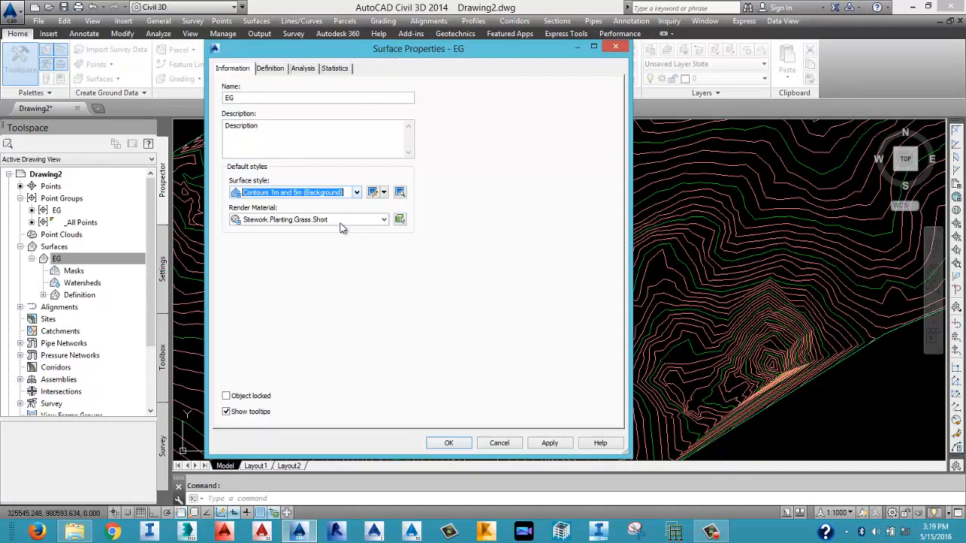
left_click(549, 443)
left_click(448, 443)
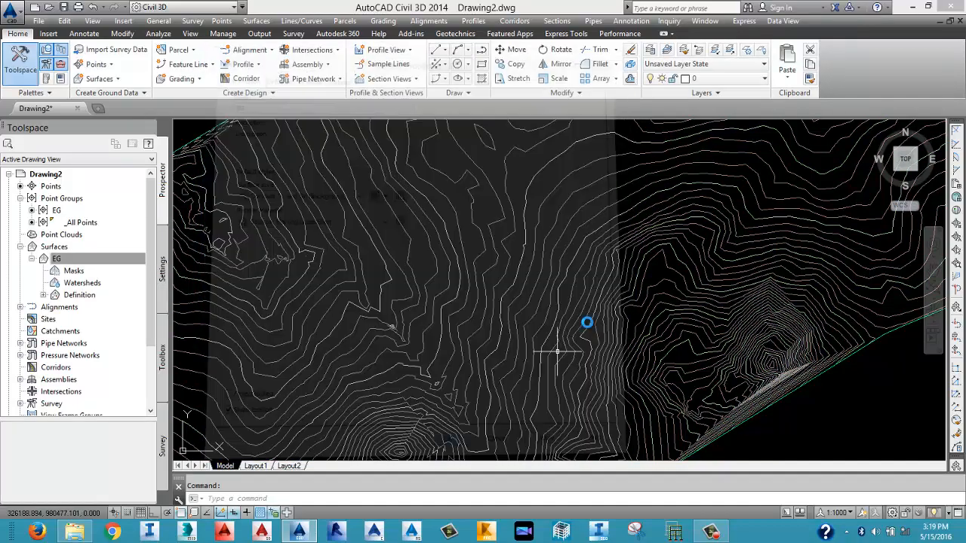
Examine the EG contours in the background style across the southwestern and central parts of the site.
scroll(514, 248, "down", 5)
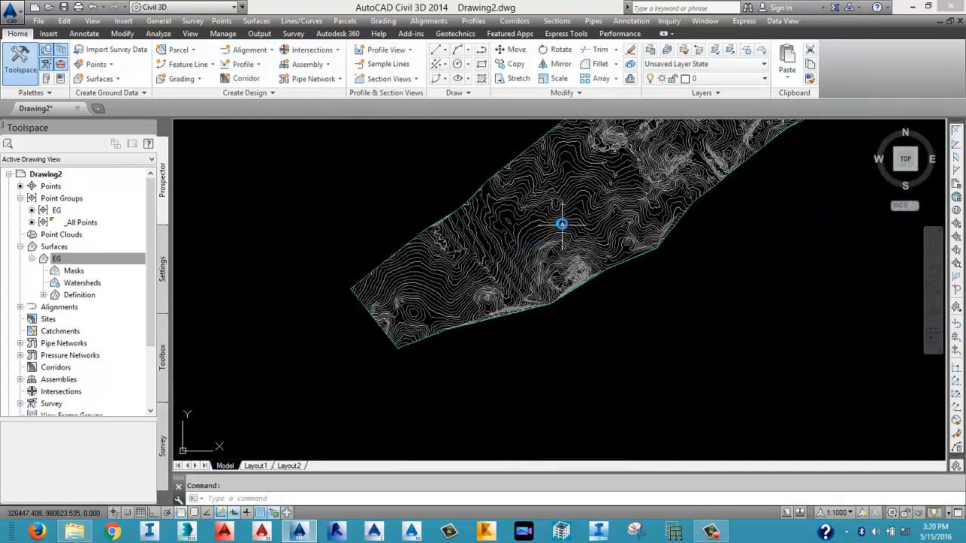
scroll(517, 173, "up", 8)
scroll(430, 205, "down", 5)
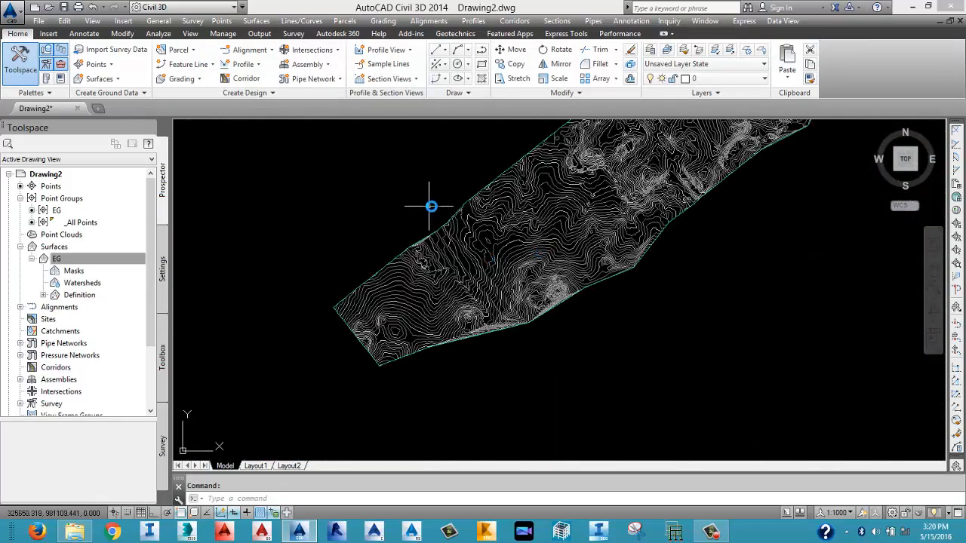
scroll(597, 209, "up", 8)
scroll(328, 353, "down", 4)
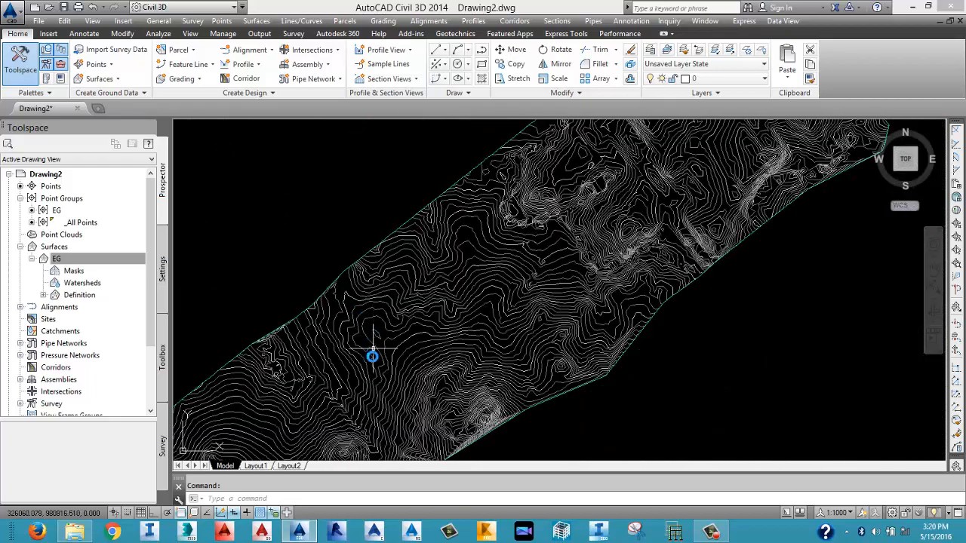
middle_click_drag(375, 361, 385, 312)
middle_click_drag(358, 366, 384, 328)
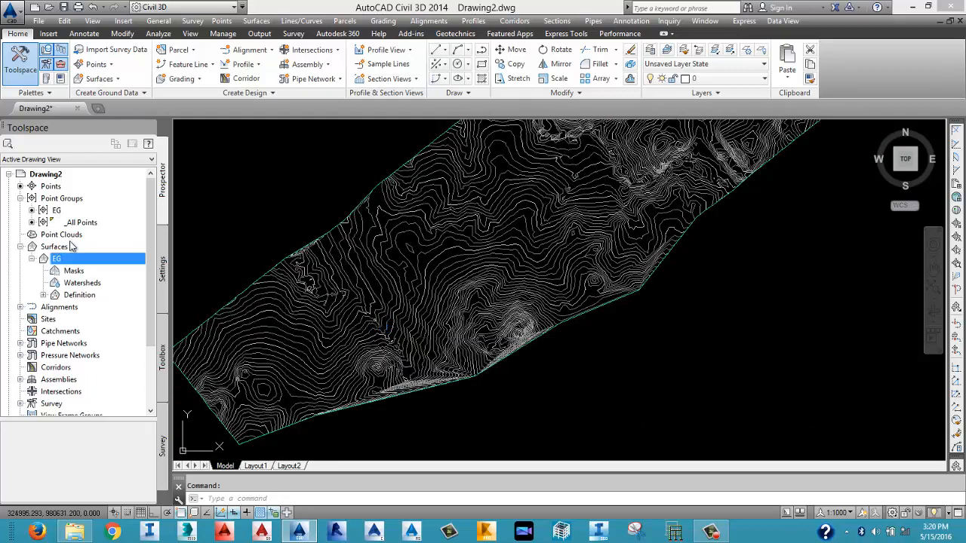
Review the EG surface's definition operations in its properties, including the _All Points point group entry.
right_click(88, 261)
left_click(124, 266)
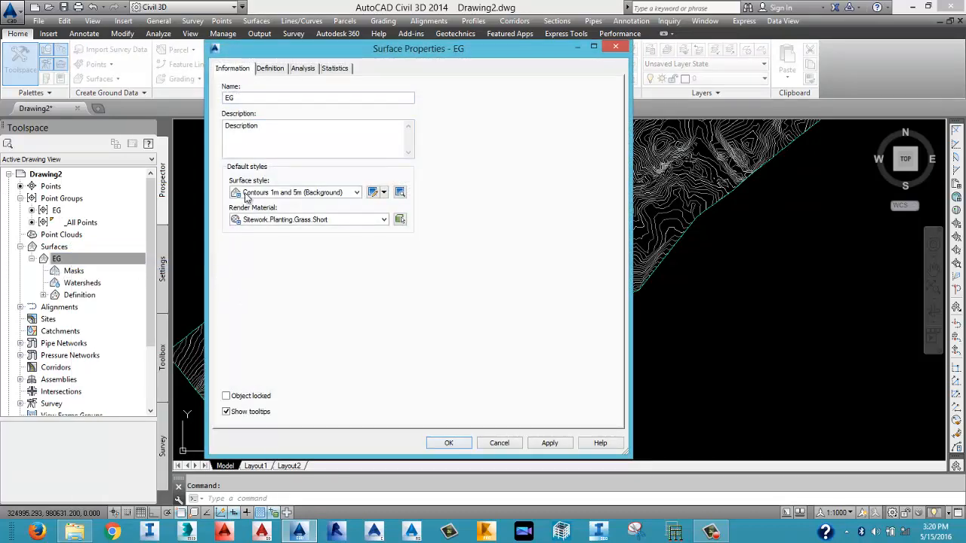
left_click(272, 70)
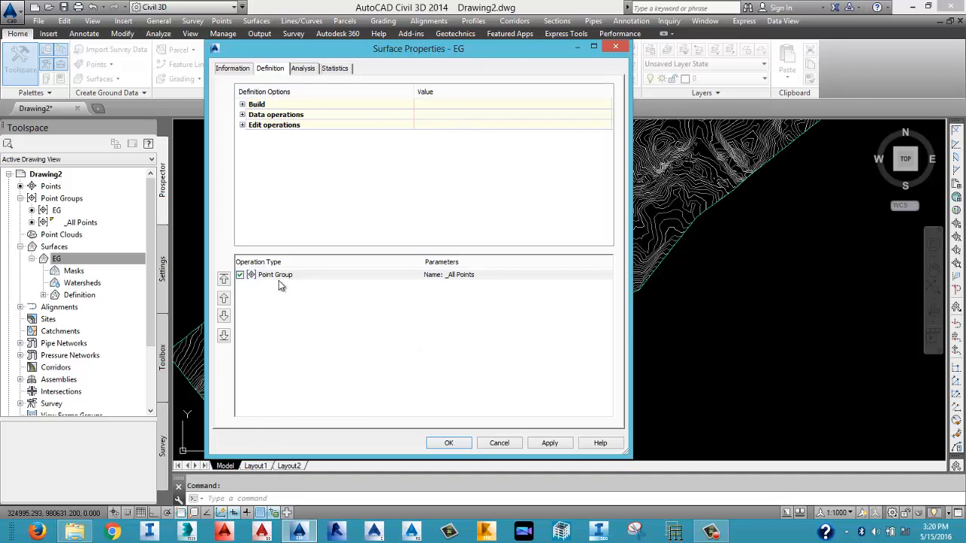
left_click(239, 275)
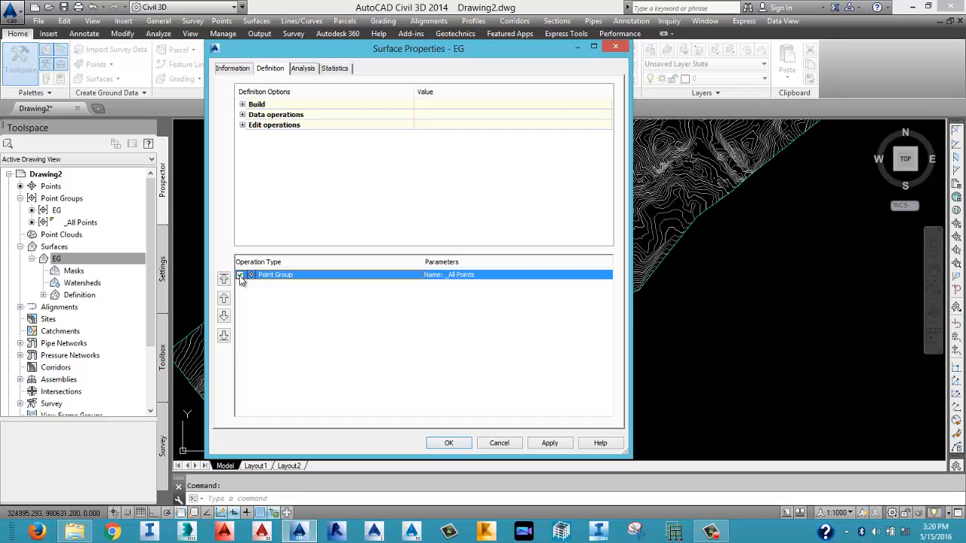
left_click(239, 275)
Choose Elevations as the analysis type for the EG surface and review the methods for creating ranges.
left_click(302, 68)
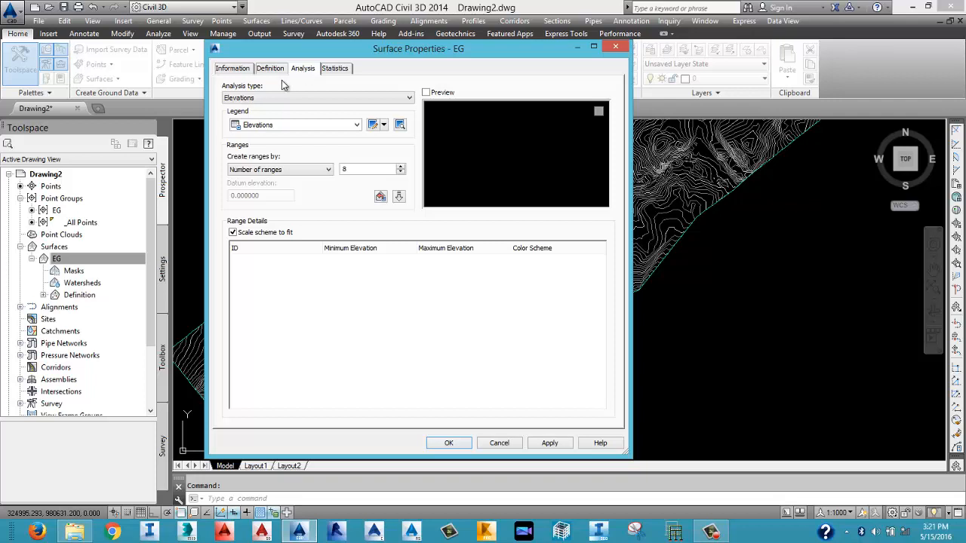
left_click(278, 97)
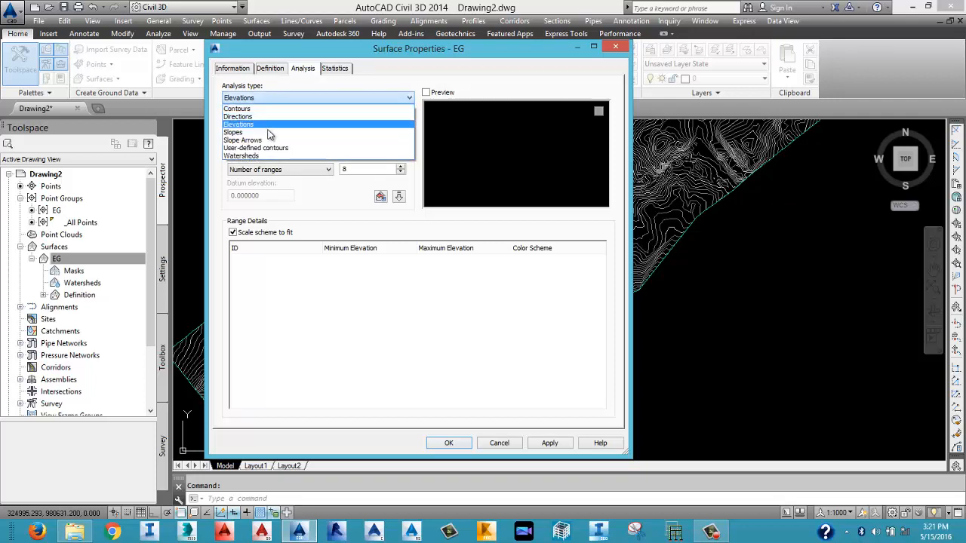
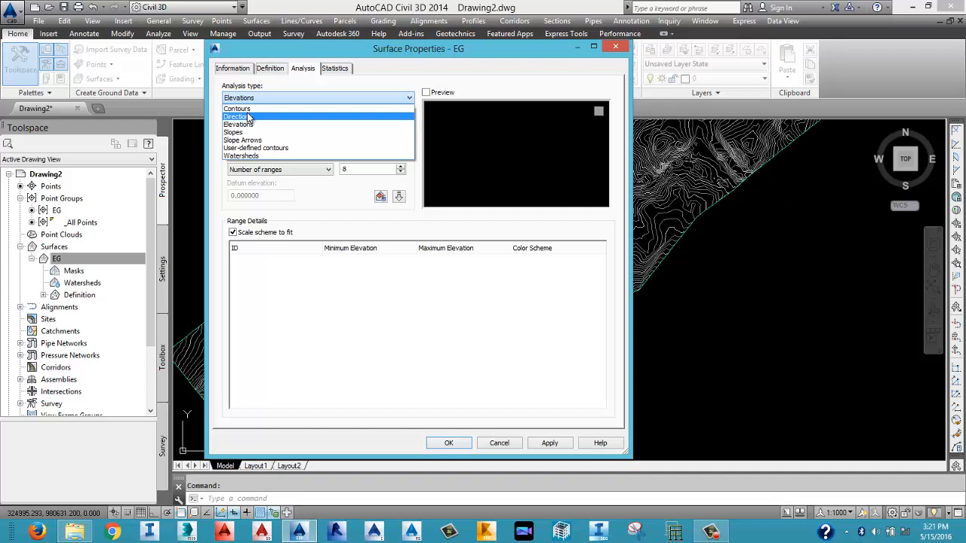
left_click(252, 125)
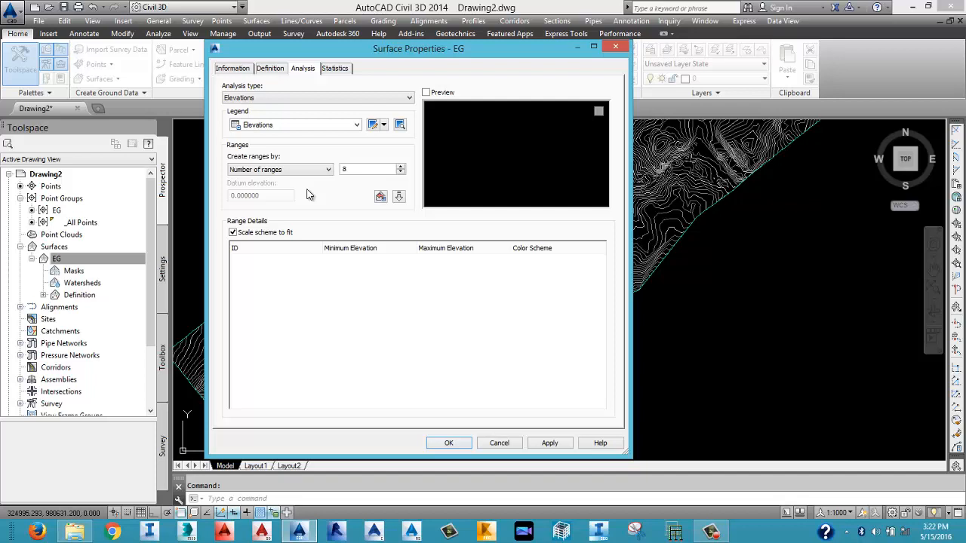
left_click(325, 173)
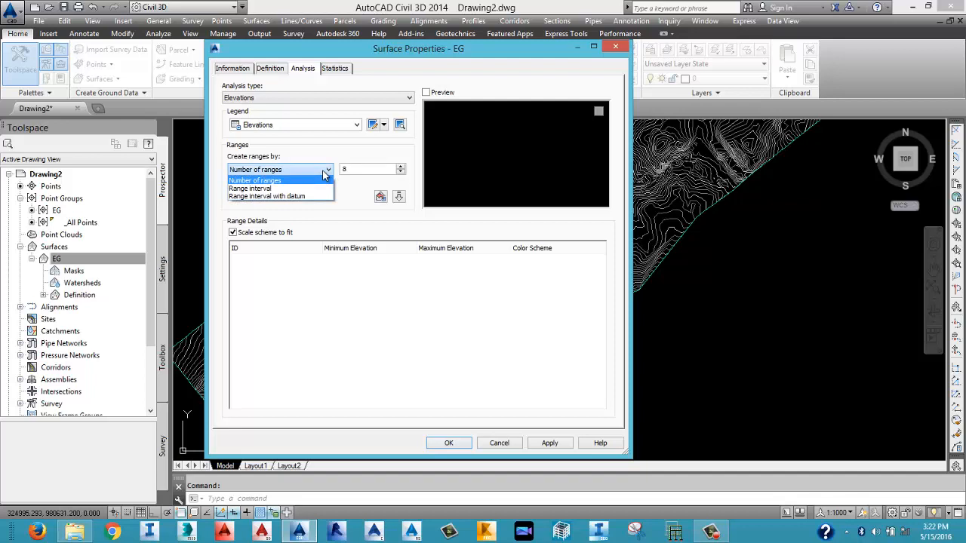
left_click(324, 173)
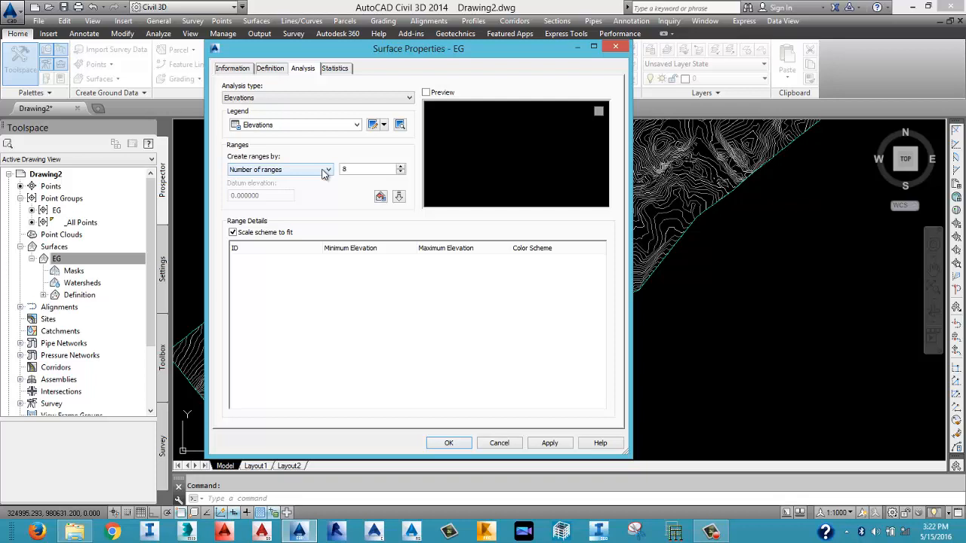
Generate 10 elevation ranges for the EG surface, created by number of ranges.
left_click(360, 169)
double_click(346, 168)
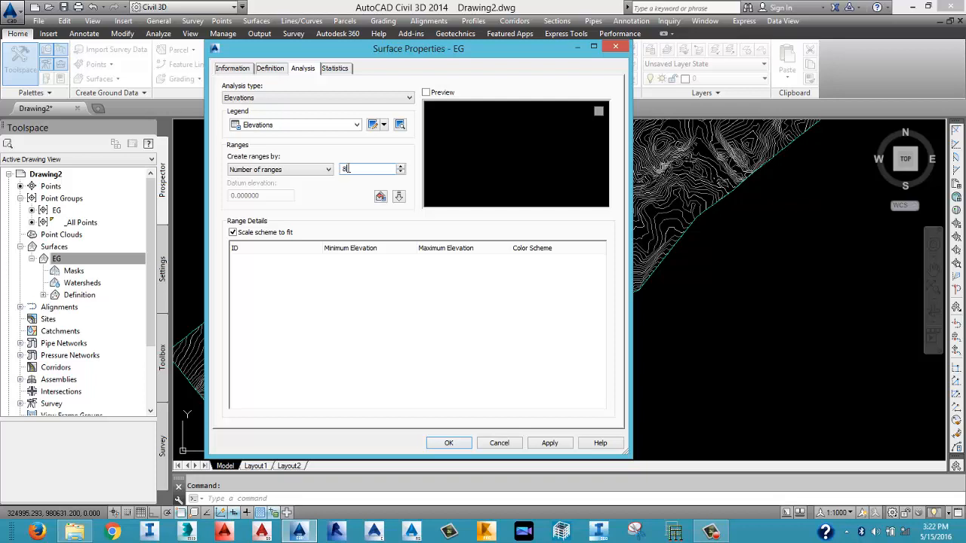
double_click(347, 169)
type("10")
left_click(328, 171)
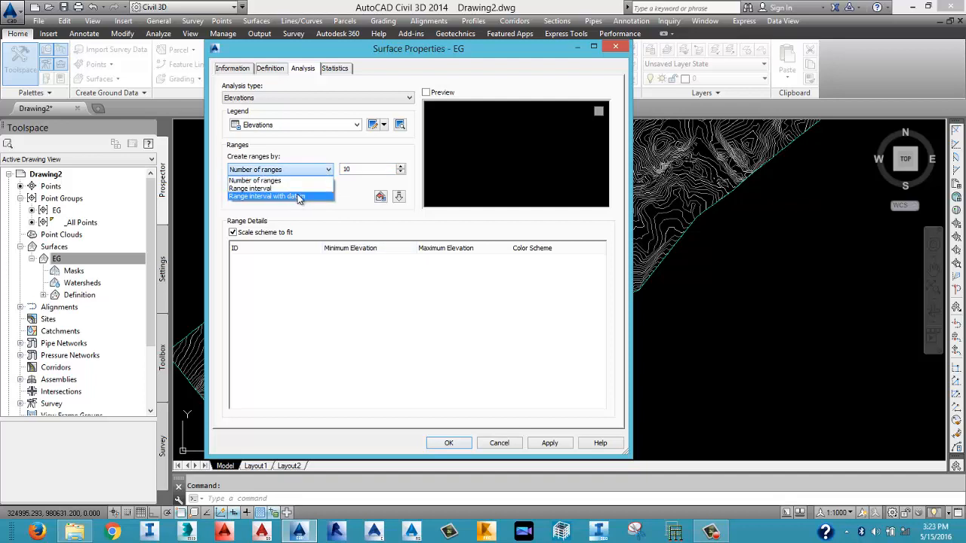
left_click(299, 182)
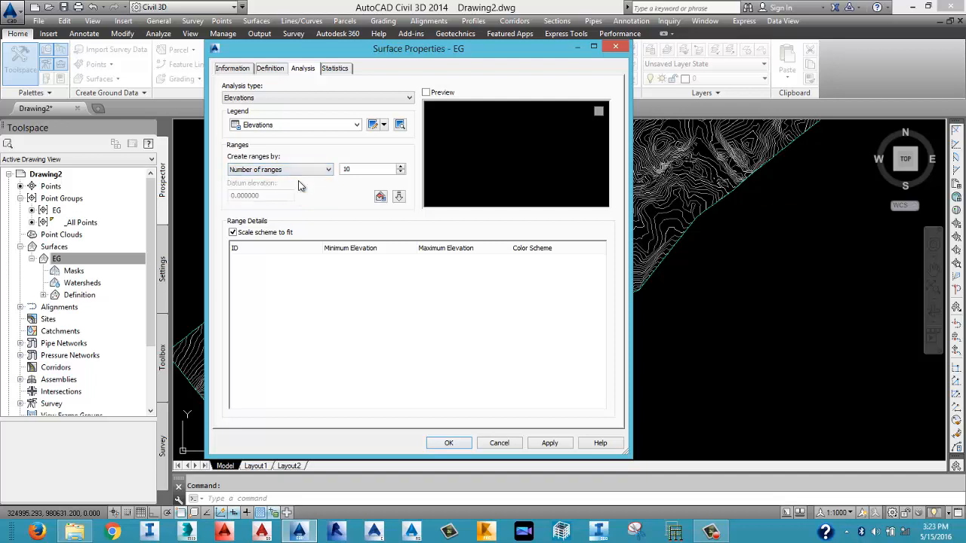
left_click(364, 169)
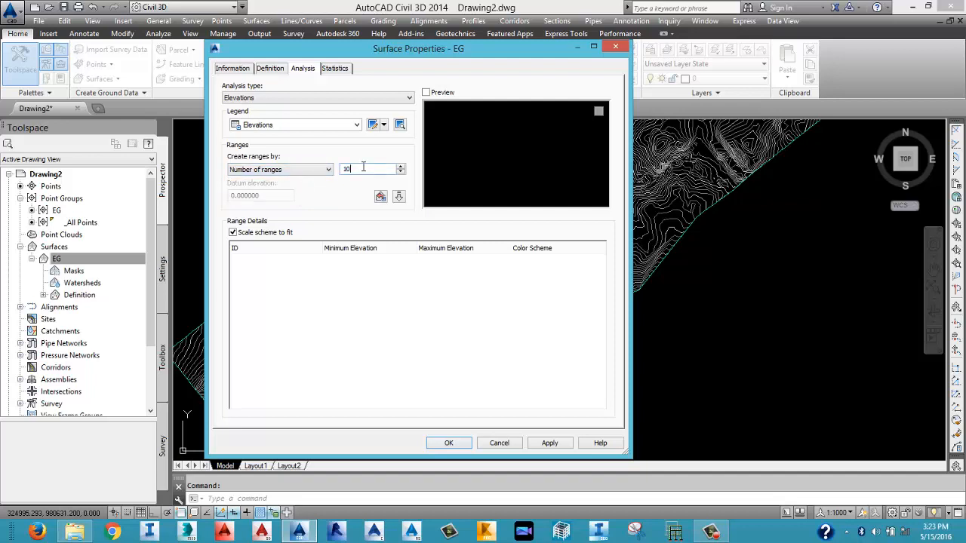
left_click(399, 197)
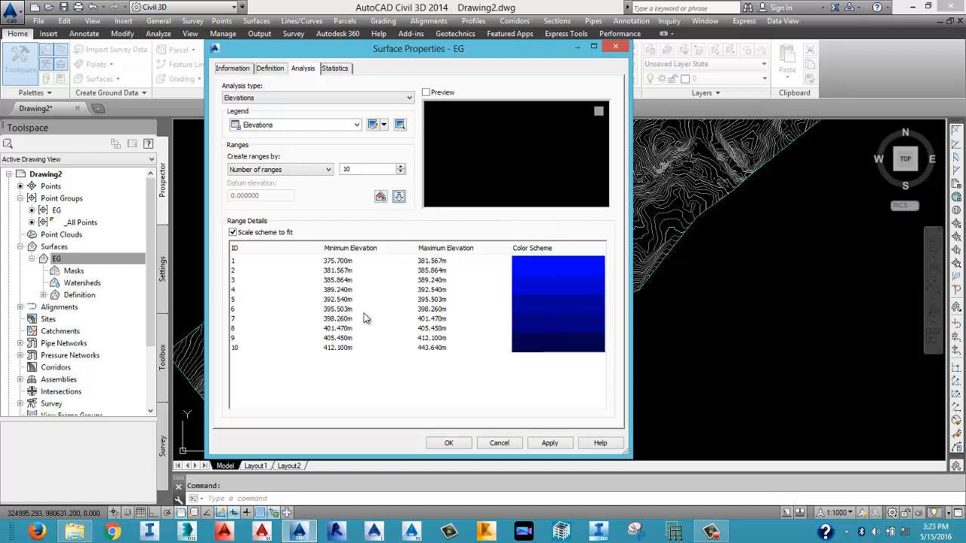
Color elevation range 1 magenta and elevation range 2 cyan in the range details.
left_click(528, 266)
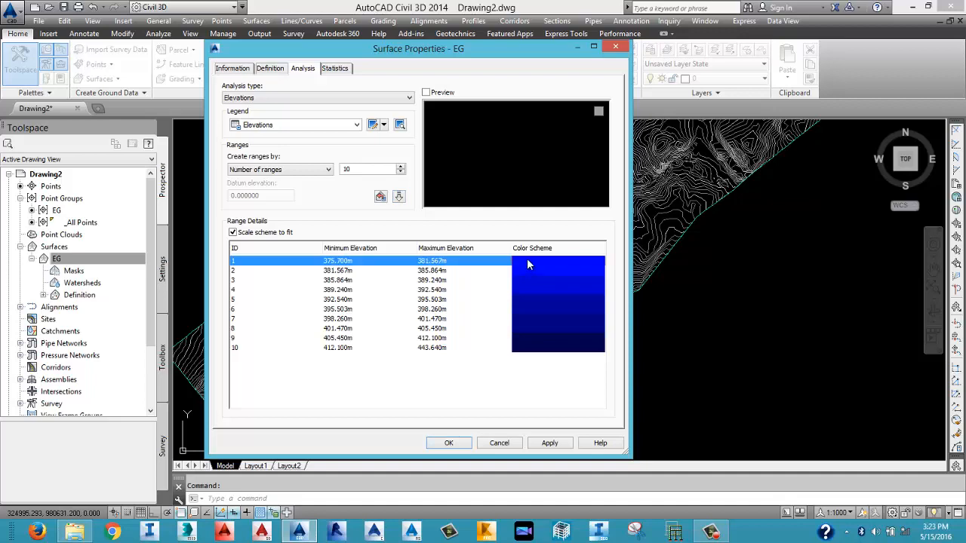
left_click(528, 265)
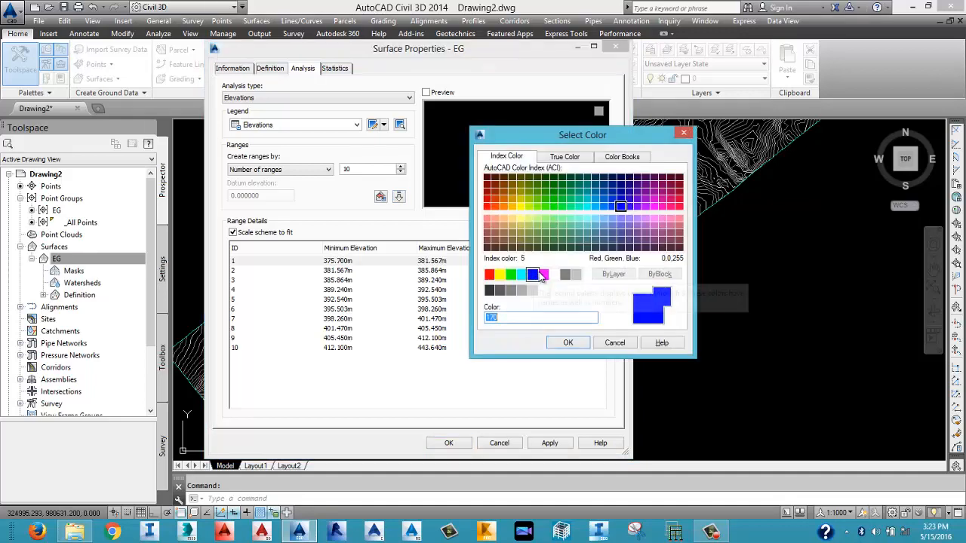
left_click(544, 274)
left_click(563, 342)
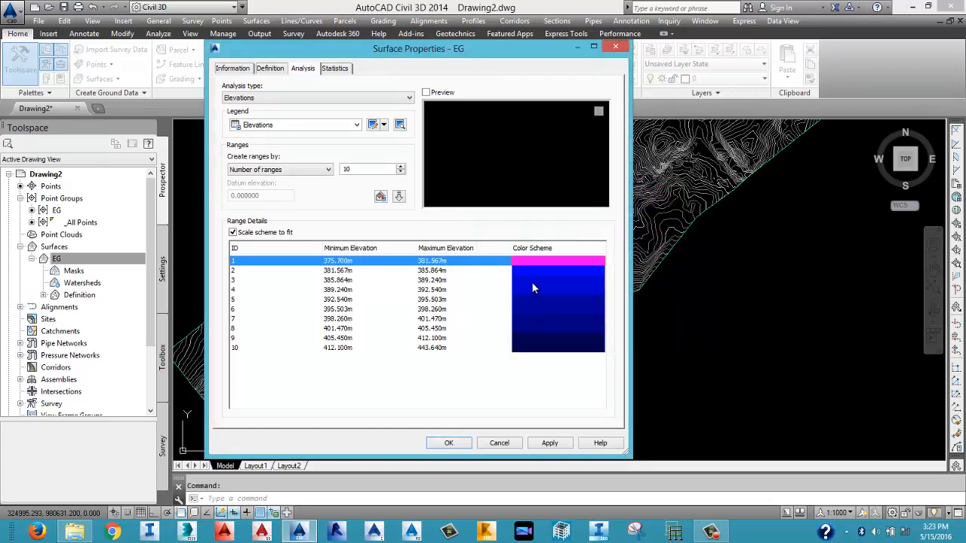
left_click(534, 270)
left_click(535, 270)
left_click(521, 274)
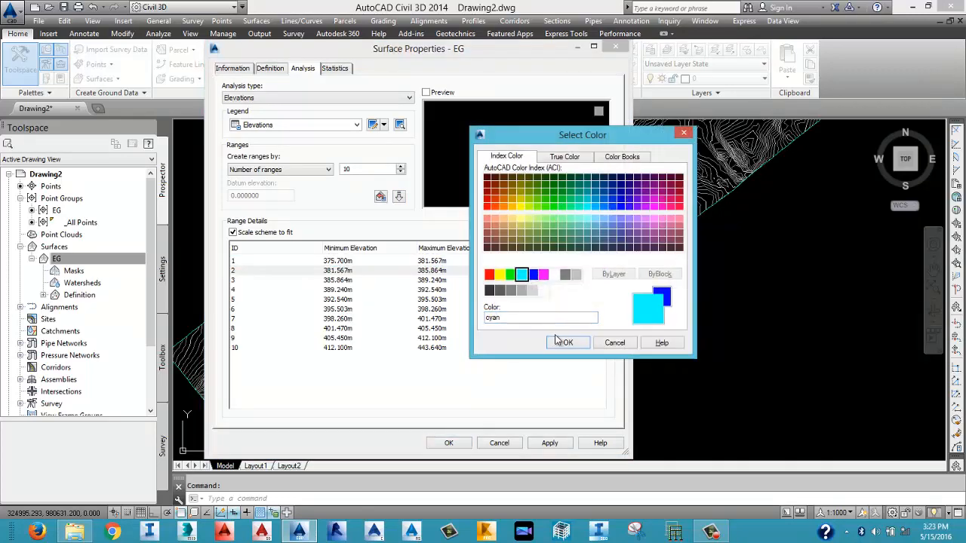
left_click(567, 343)
Color elevation range 3 green and elevation range 4 red.
left_click(545, 285)
left_click(544, 289)
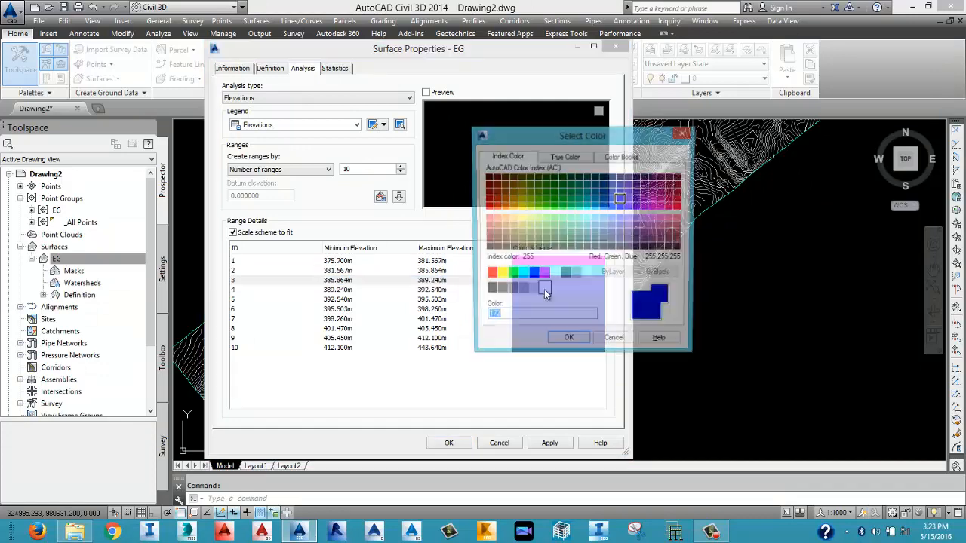
left_click(511, 275)
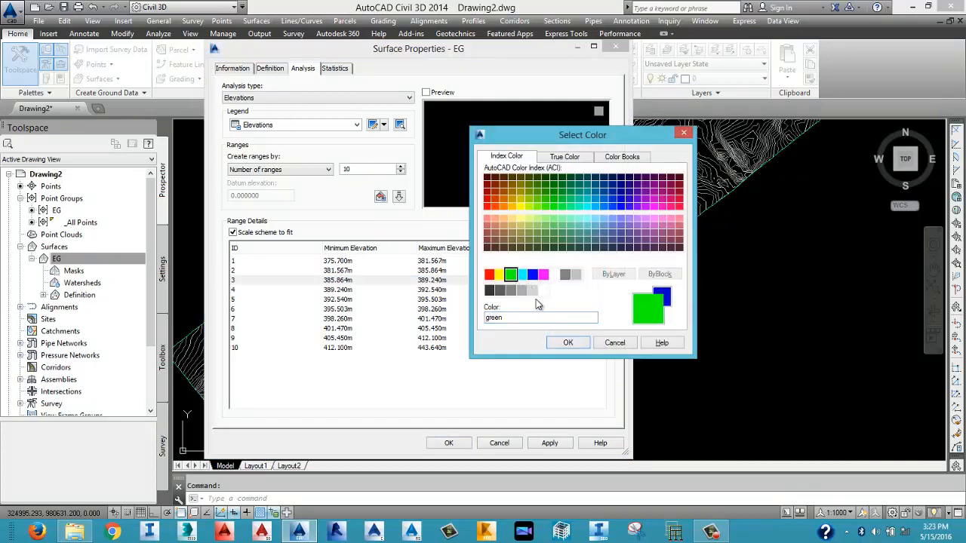
left_click(567, 342)
left_click(537, 288)
left_click(536, 289)
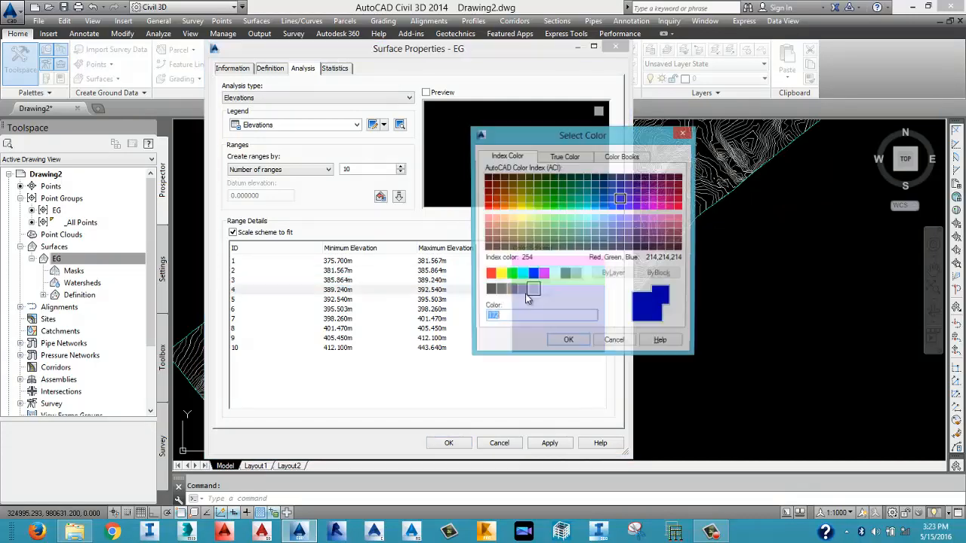
left_click(488, 275)
left_click(567, 343)
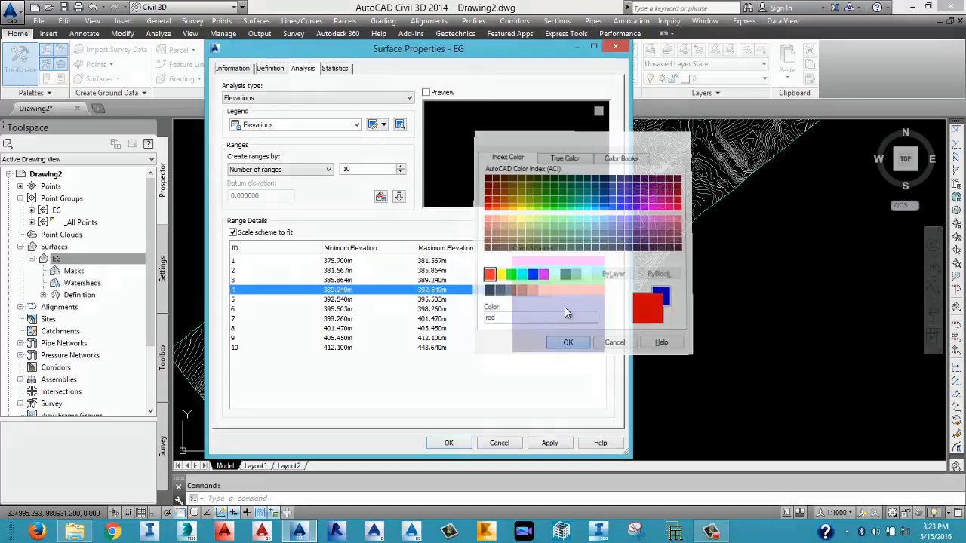
Color elevation range 5 yellow and elevation range 6 medium gray.
double_click(563, 304)
left_click(499, 275)
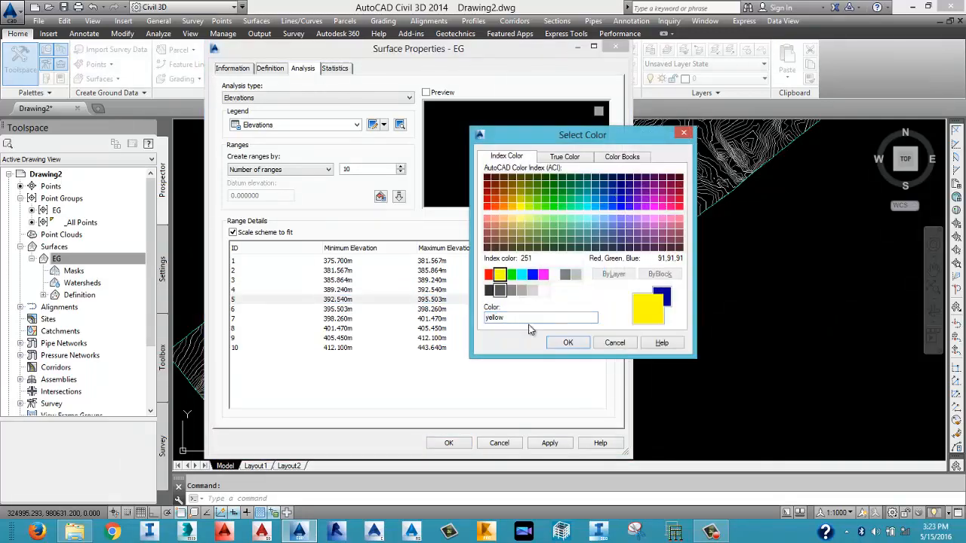
left_click(560, 344)
left_click(558, 308)
left_click(558, 308)
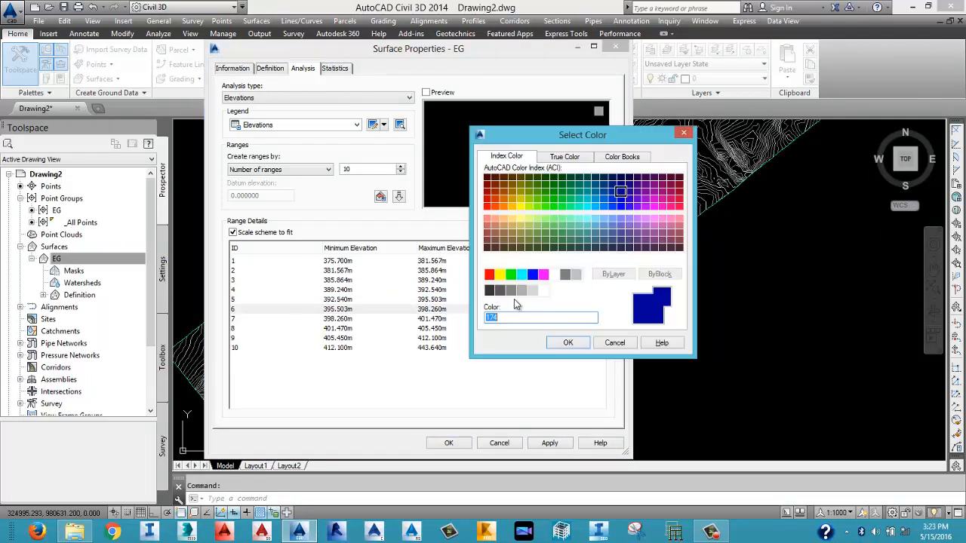
left_click(510, 290)
left_click(568, 343)
Color elevation range 7 light violet (index color 201) and elevation range 8 dark yellow (index color 52).
left_click(566, 315)
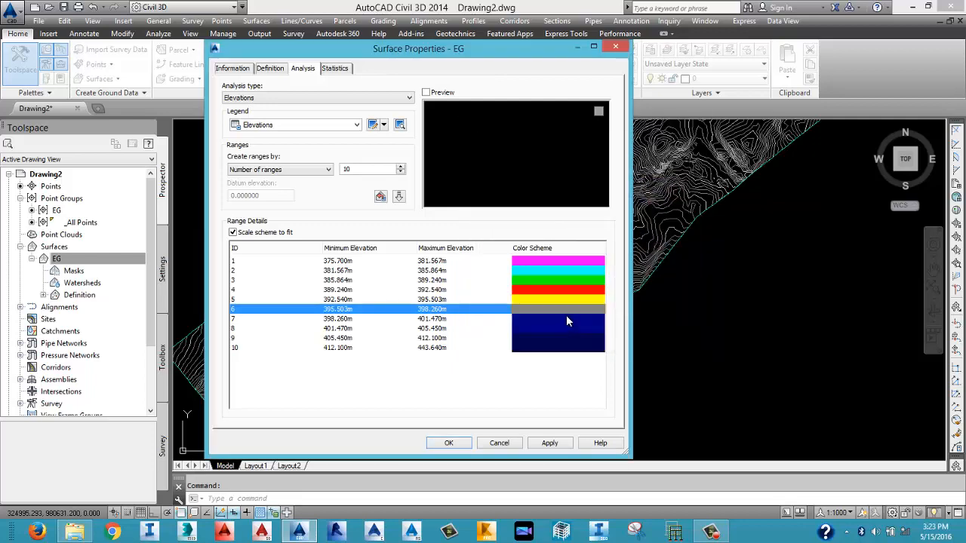
left_click(567, 318)
left_click(646, 218)
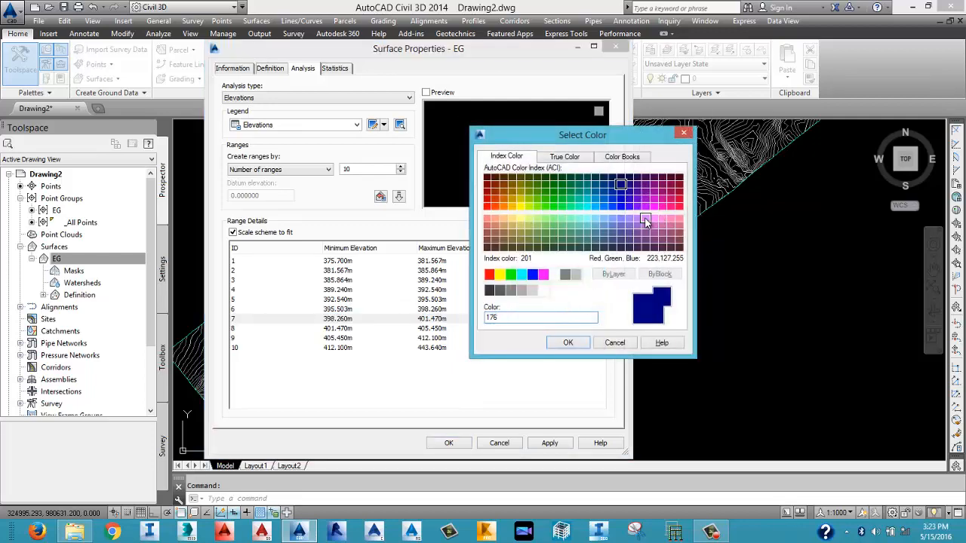
left_click(568, 343)
left_click(579, 326)
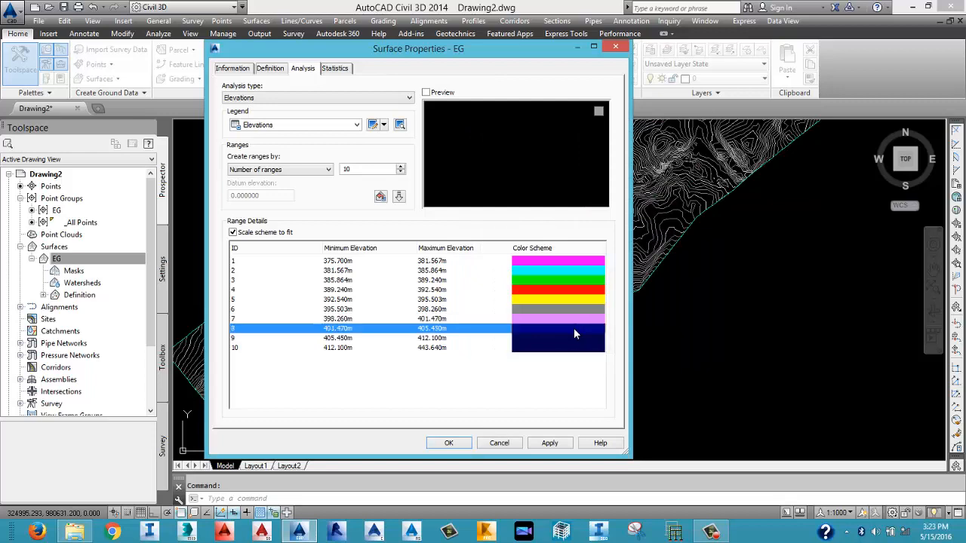
left_click(574, 328)
left_click(520, 198)
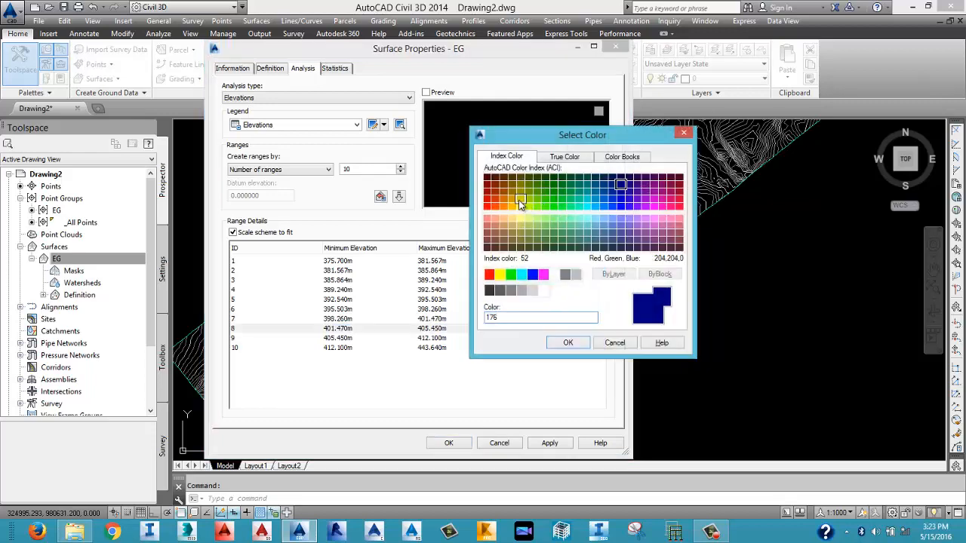
left_click(566, 344)
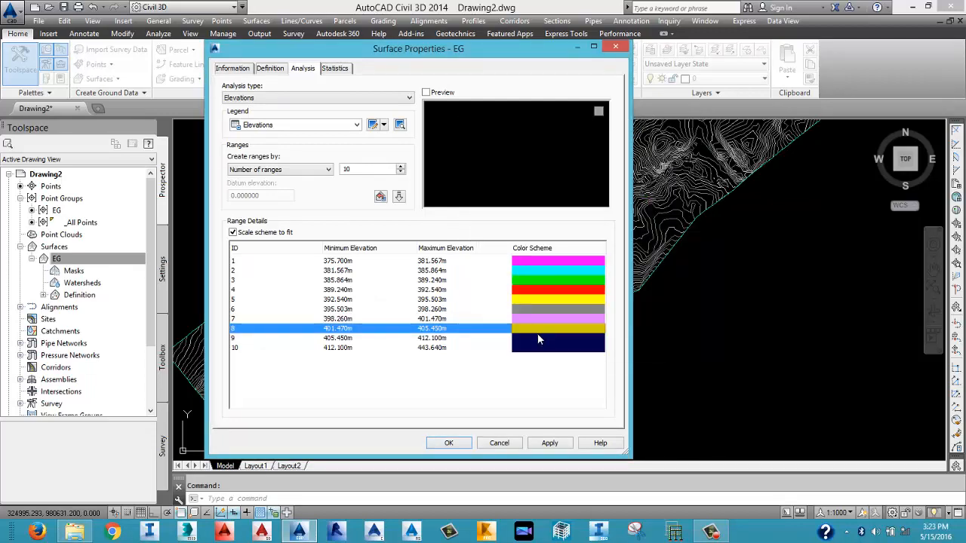
Color elevation range 9 light orange (index color 31) and apply the elevation analysis to the EG surface.
double_click(536, 338)
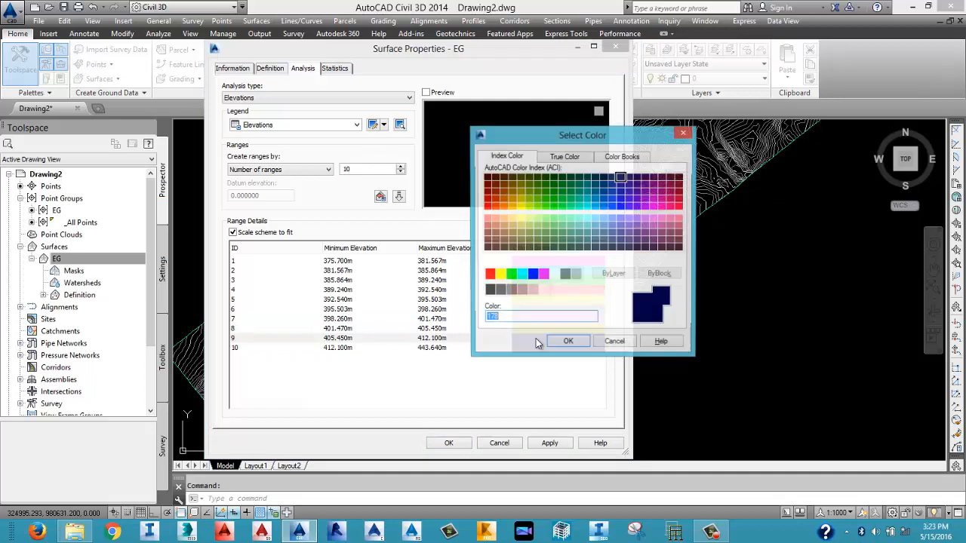
left_click(504, 220)
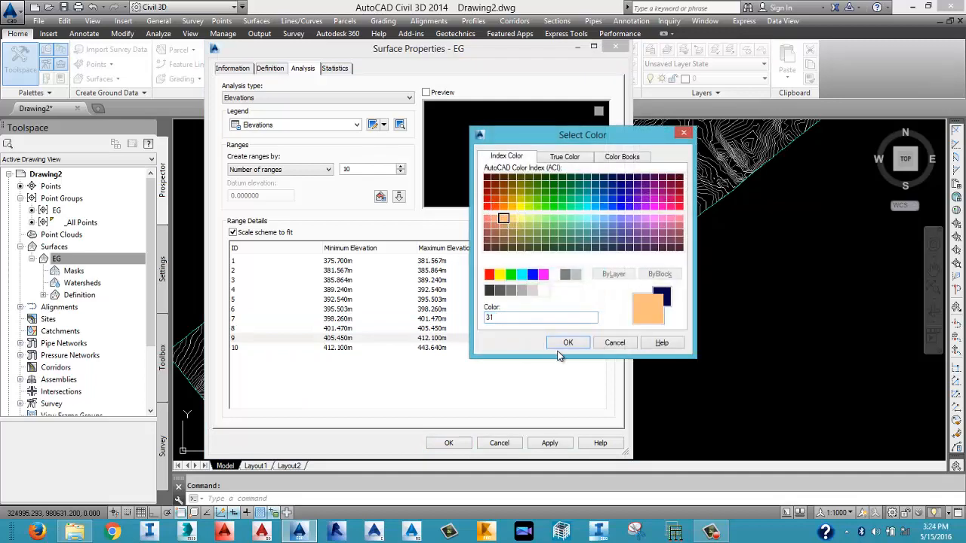
left_click(568, 342)
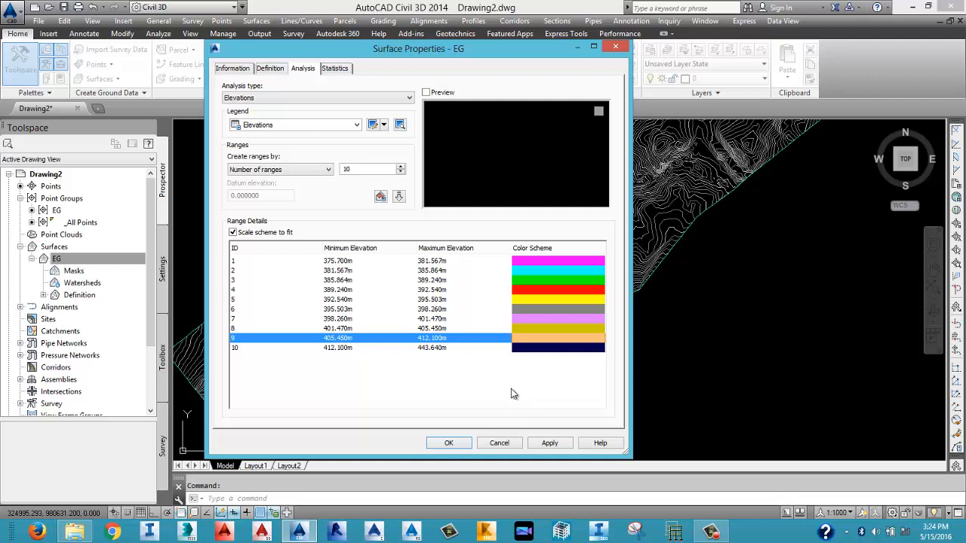
left_click(545, 443)
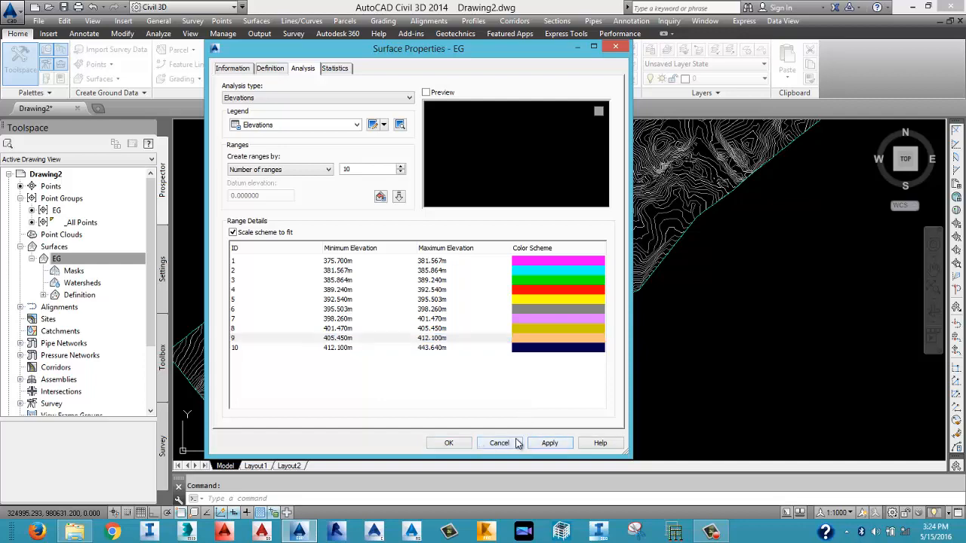
left_click(445, 442)
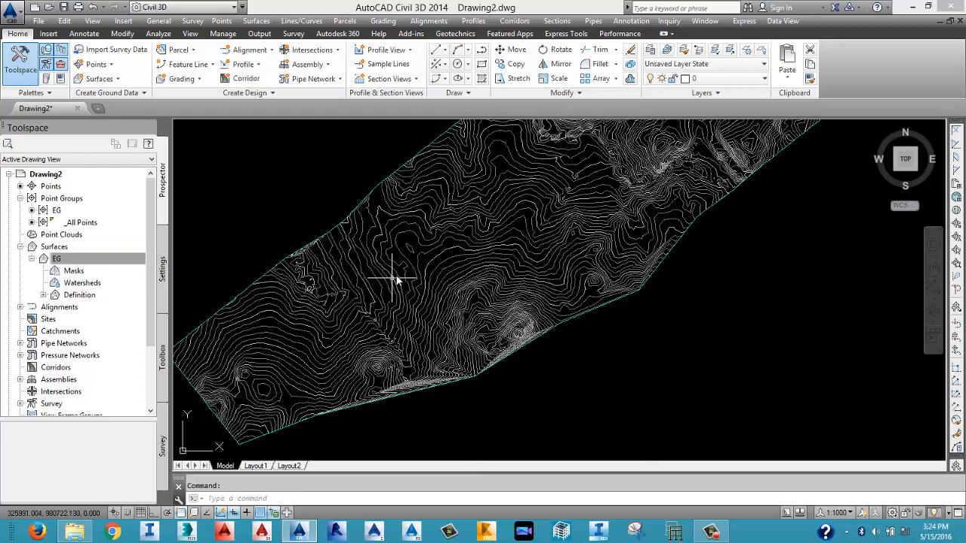
Make the Elevations component visible in the Plan display of the EG surface's style and apply it.
scroll(463, 259, "up", 2)
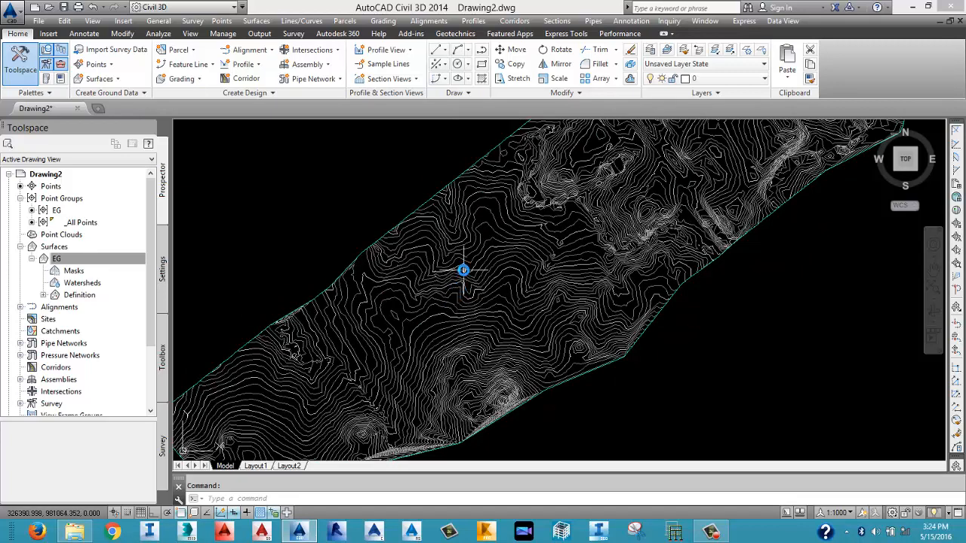
scroll(464, 270, "down", 2)
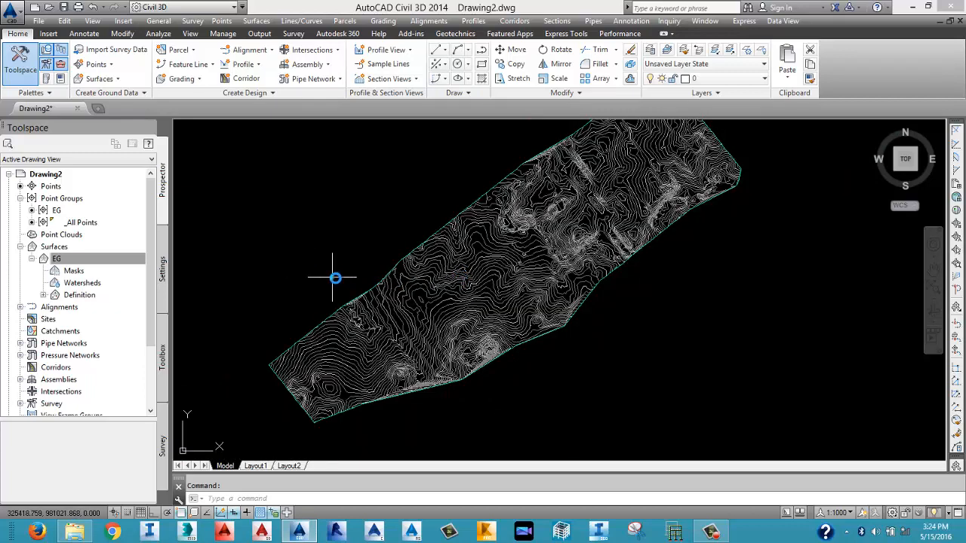
middle_click_drag(571, 252, 559, 279)
left_click(55, 259)
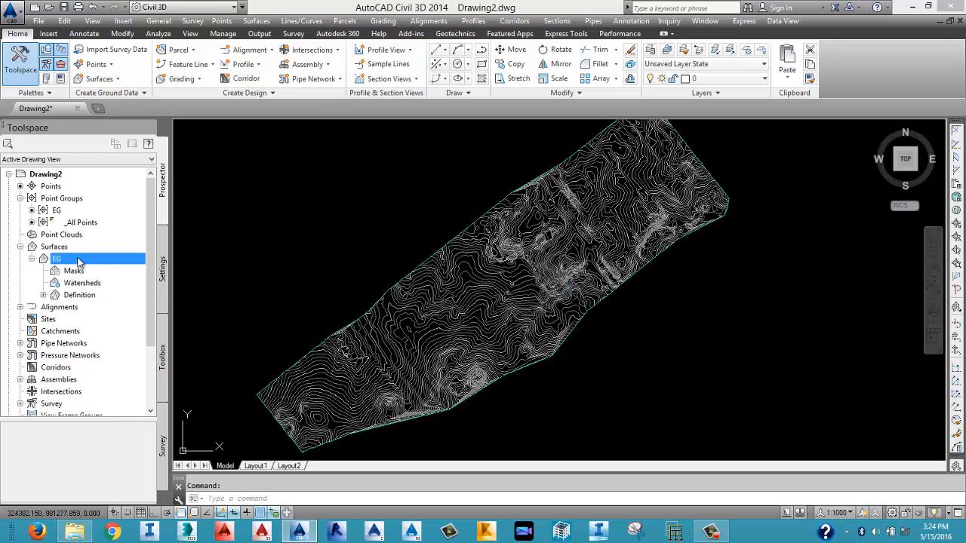
right_click(78, 261)
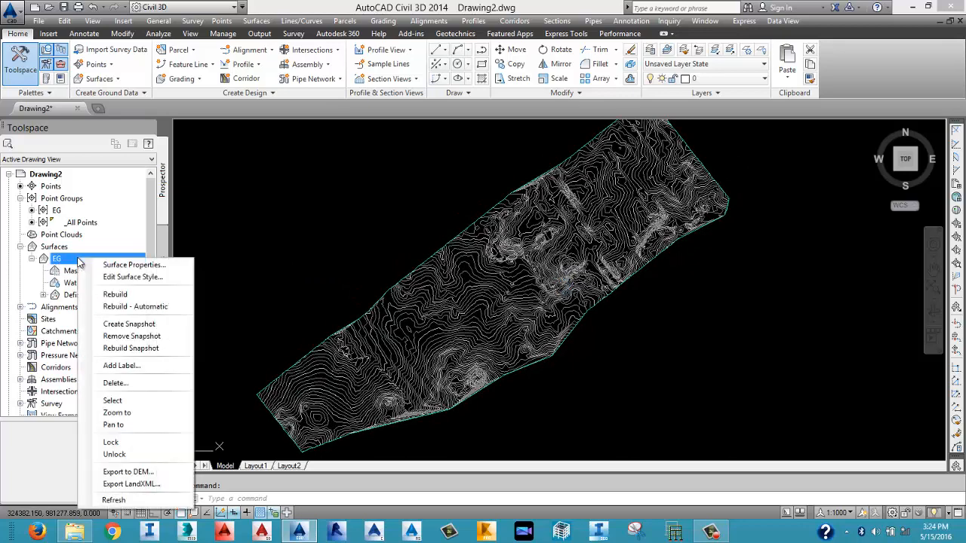
left_click(134, 277)
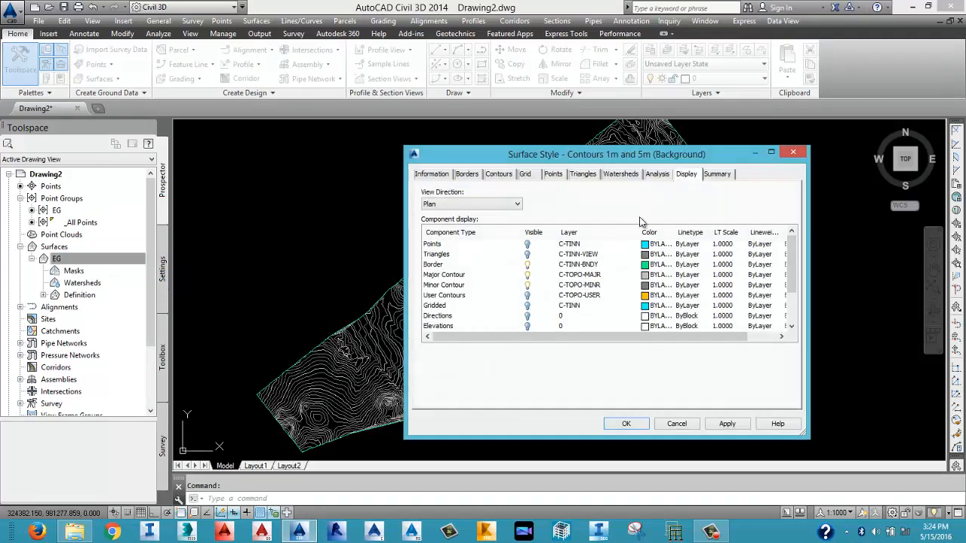
left_click(527, 326)
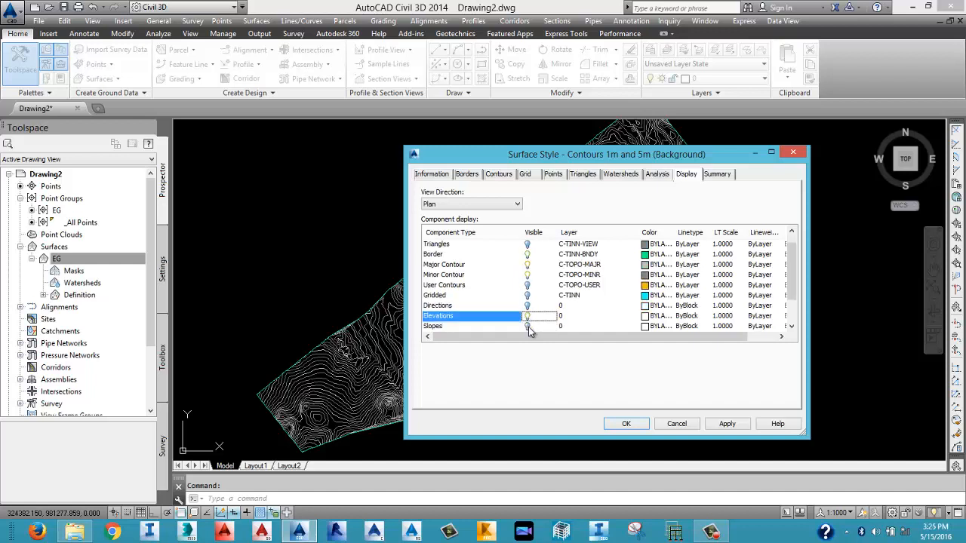
left_click(726, 423)
left_click(626, 423)
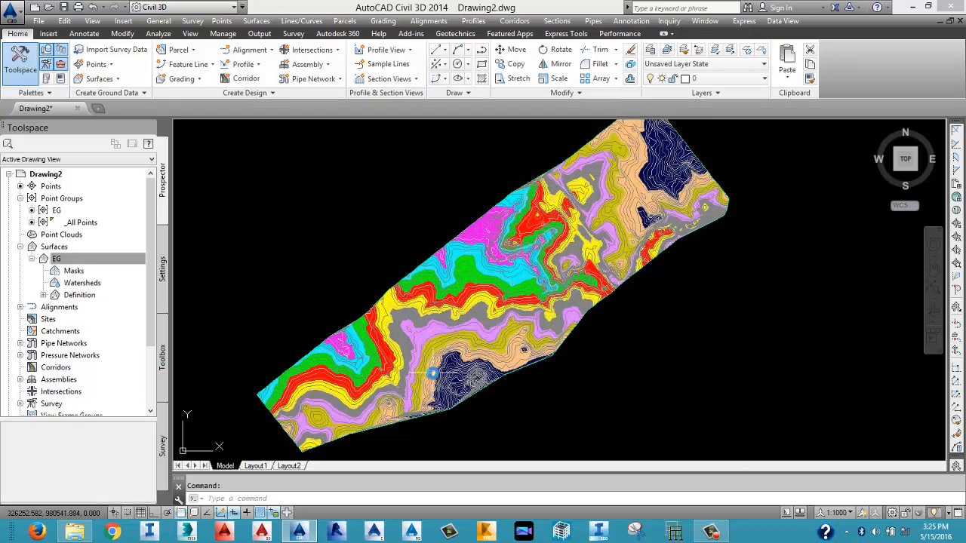
Examine the colored elevation bands along the whole EG surface, from the southwest end to the northeast end.
scroll(433, 372, "up", 3)
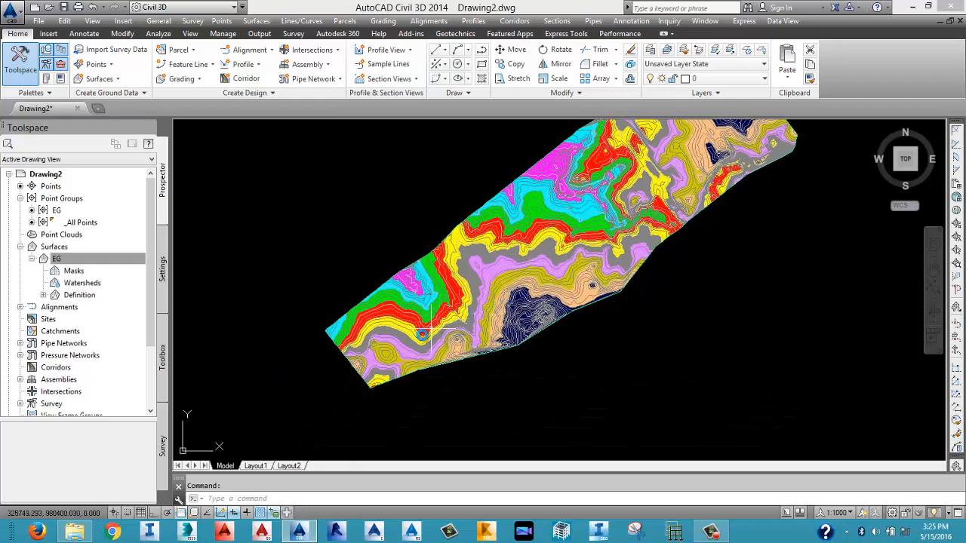
scroll(416, 347, "up", 1)
scroll(374, 368, "up", 1)
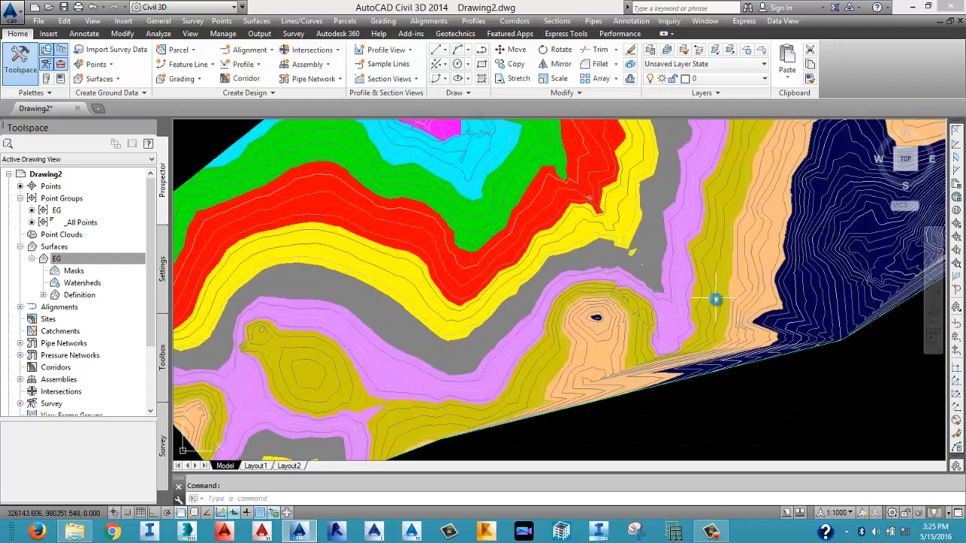
scroll(717, 300, "down", 2)
middle_click_drag(807, 225, 721, 322)
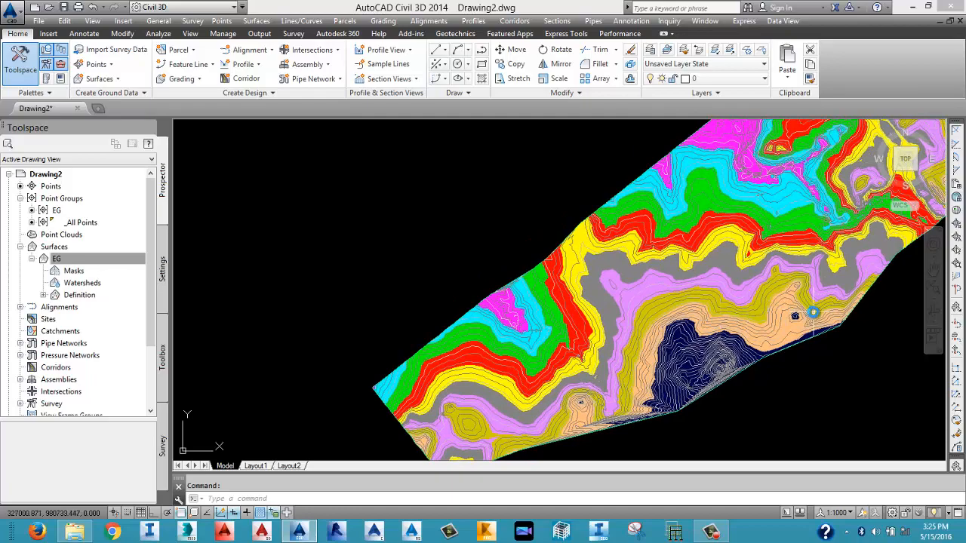
middle_click_drag(787, 261, 703, 322)
middle_click_drag(856, 178, 730, 312)
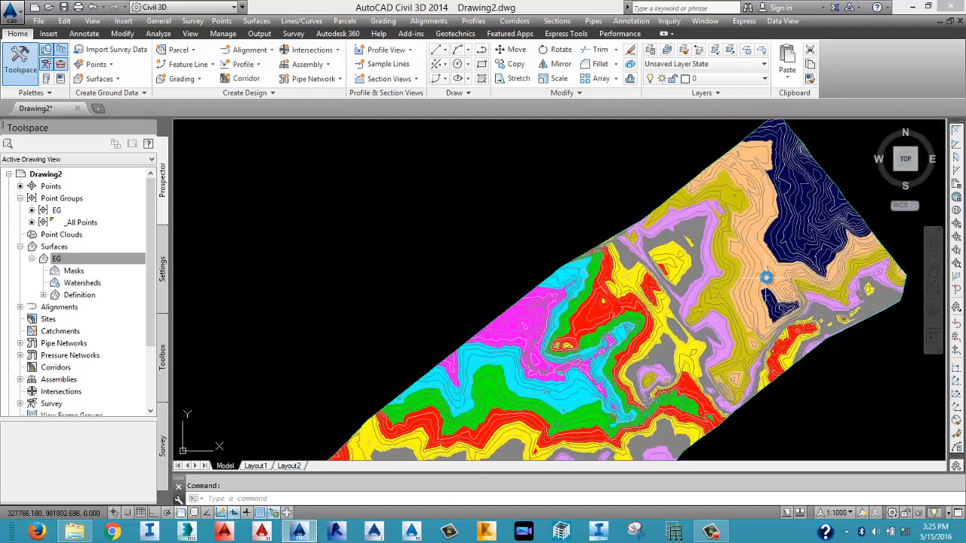
middle_click_drag(753, 231, 724, 235)
scroll(694, 219, "down", 1)
scroll(664, 206, "up", 3)
scroll(665, 256, "down", 4)
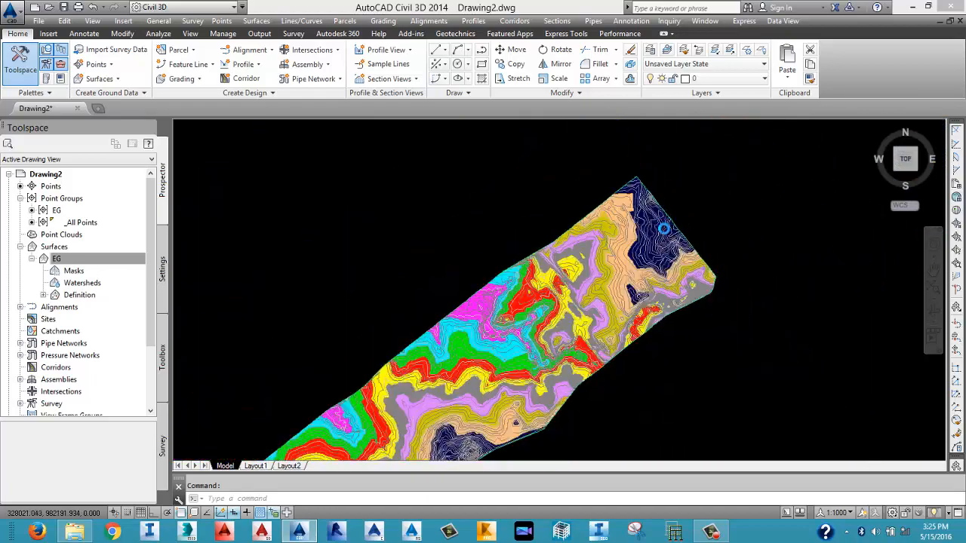
scroll(456, 380, "up", 6)
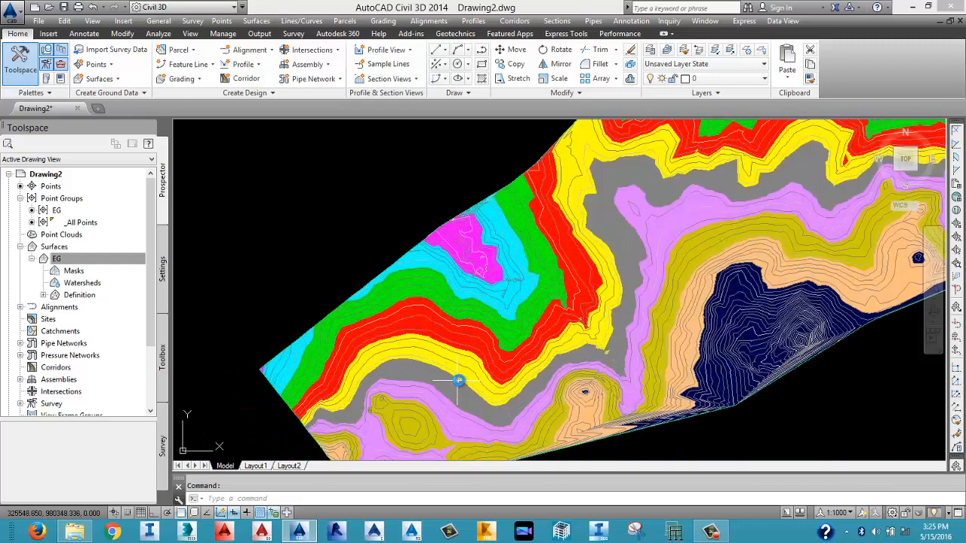
scroll(627, 321, "up", 2)
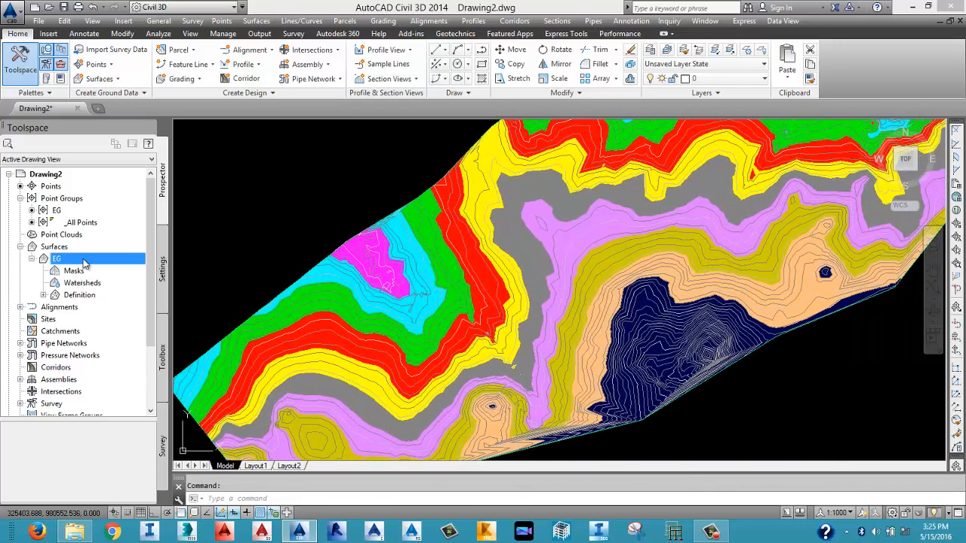
Compare the elevation ranges and color scheme in the EG surface properties with the colored bands in the drawing.
right_click(87, 260)
left_click(123, 267)
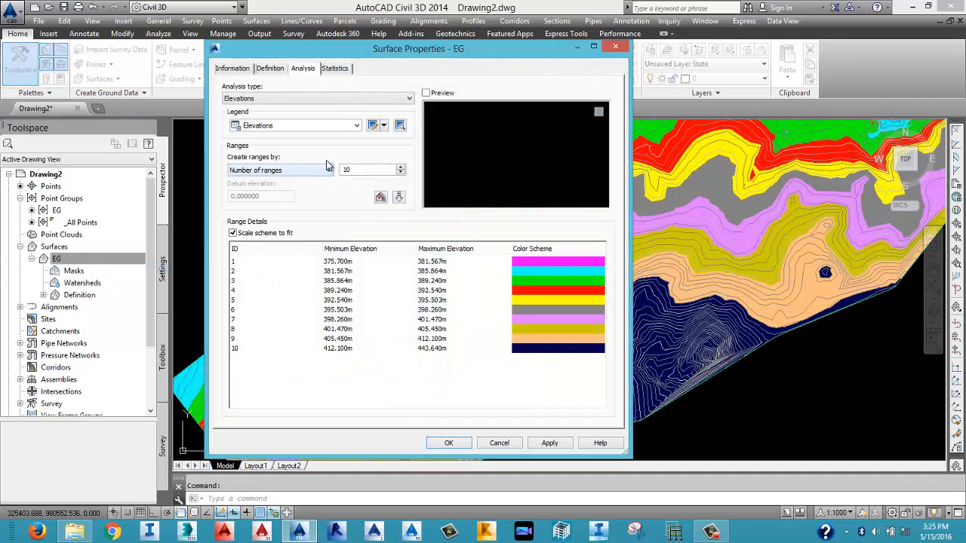
left_click_drag(499, 50, 261, 42)
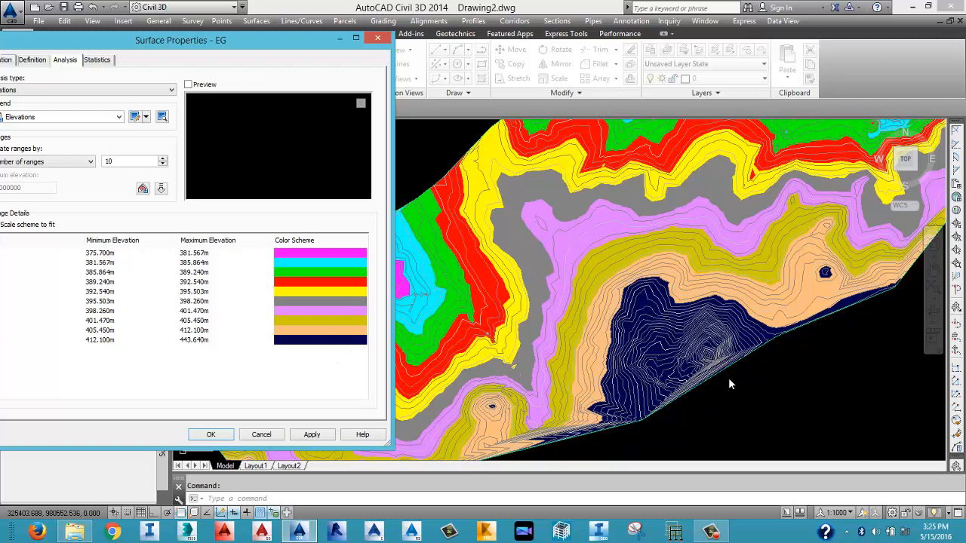
left_click(822, 391)
left_click(212, 435)
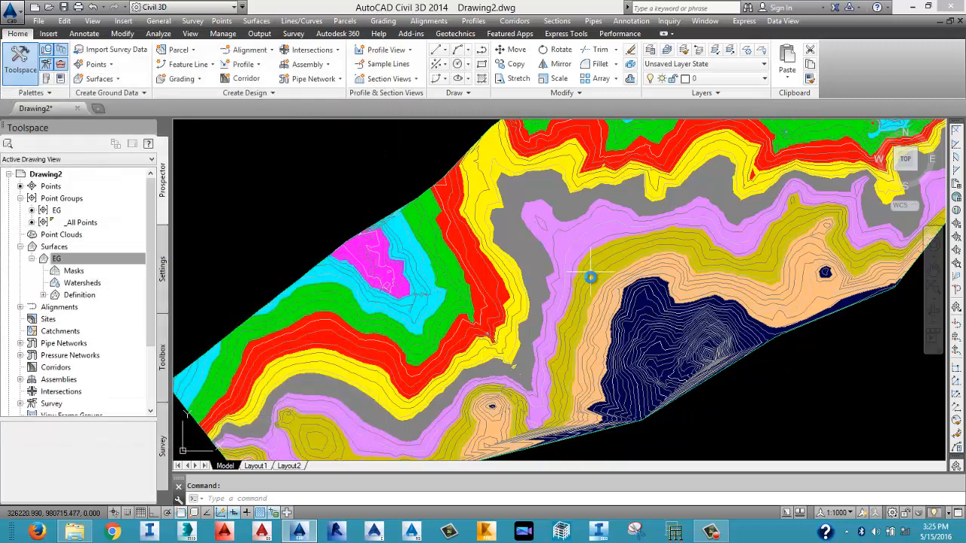
scroll(724, 304, "down", 5)
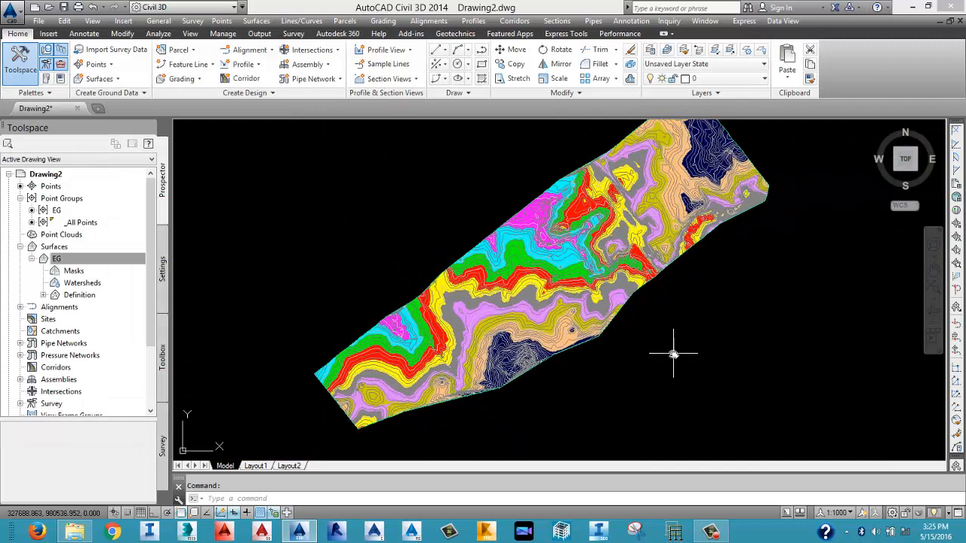
scroll(678, 345, "down", 3)
middle_click_drag(678, 344, 582, 359)
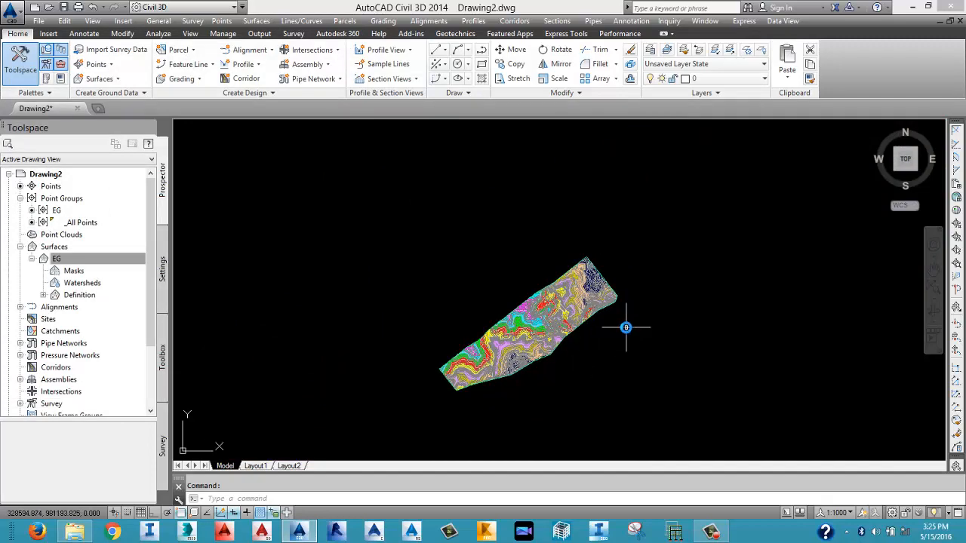
left_click(61, 259)
right_click(71, 259)
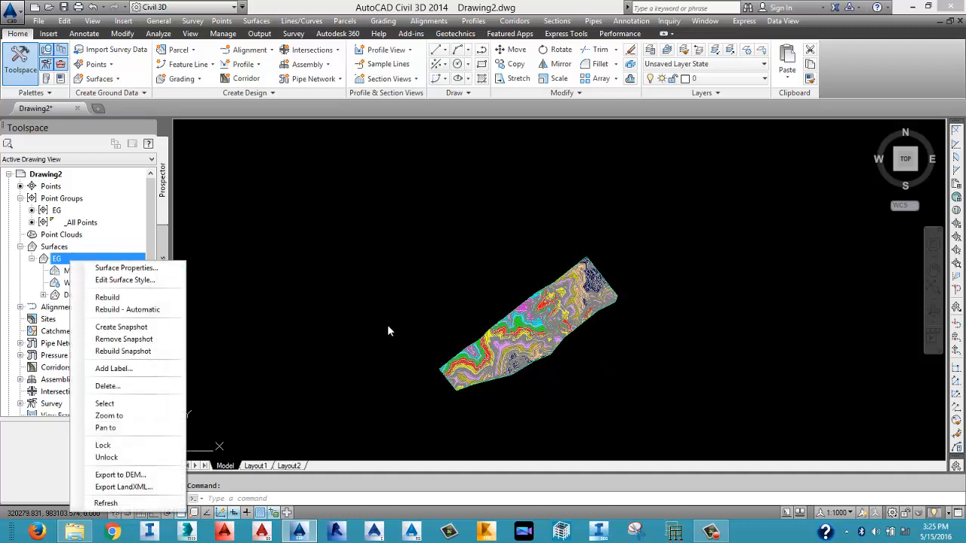
left_click(571, 344)
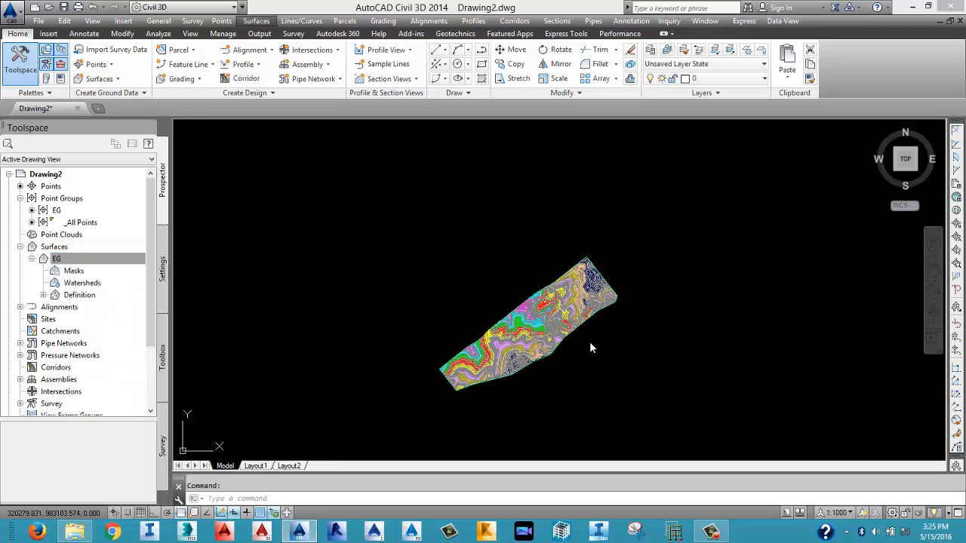
left_click(593, 351)
Add a dynamic Elevations surface legend table for EG in the empty area southeast of the surface.
middle_click_drag(604, 346, 590, 339)
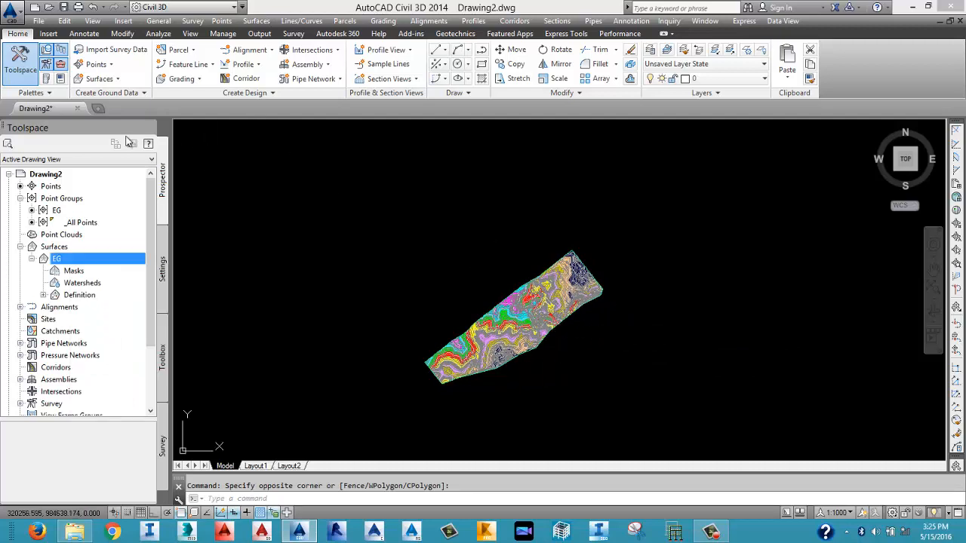
left_click(84, 34)
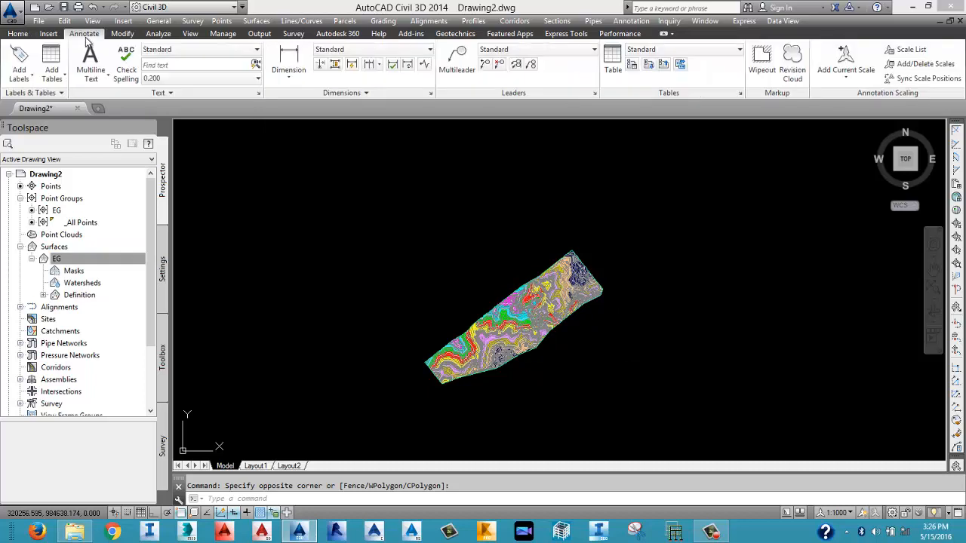
left_click(64, 78)
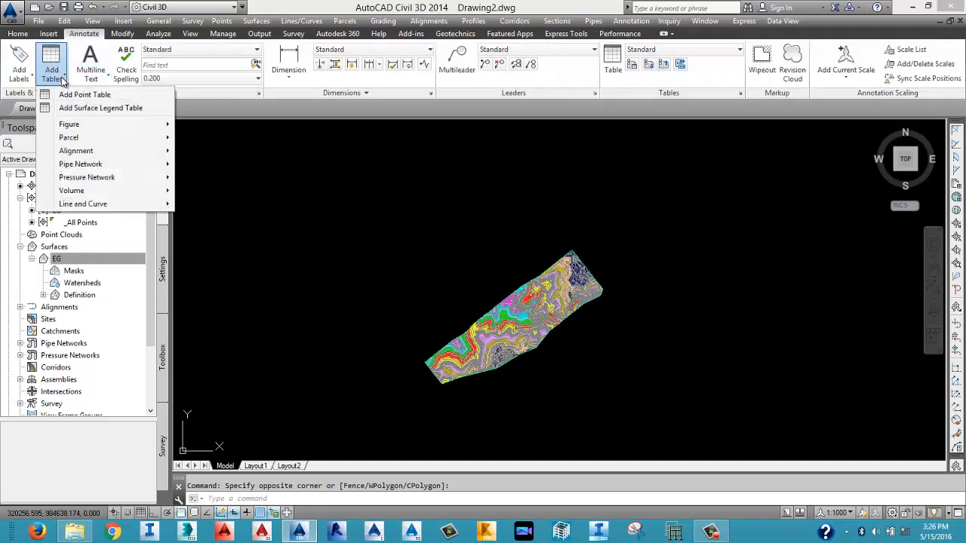
left_click(85, 108)
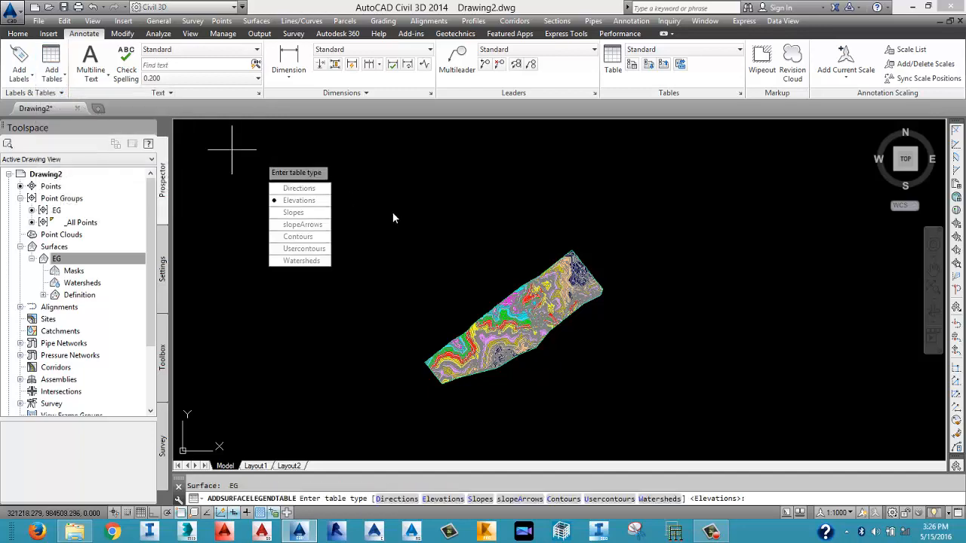
left_click(310, 201)
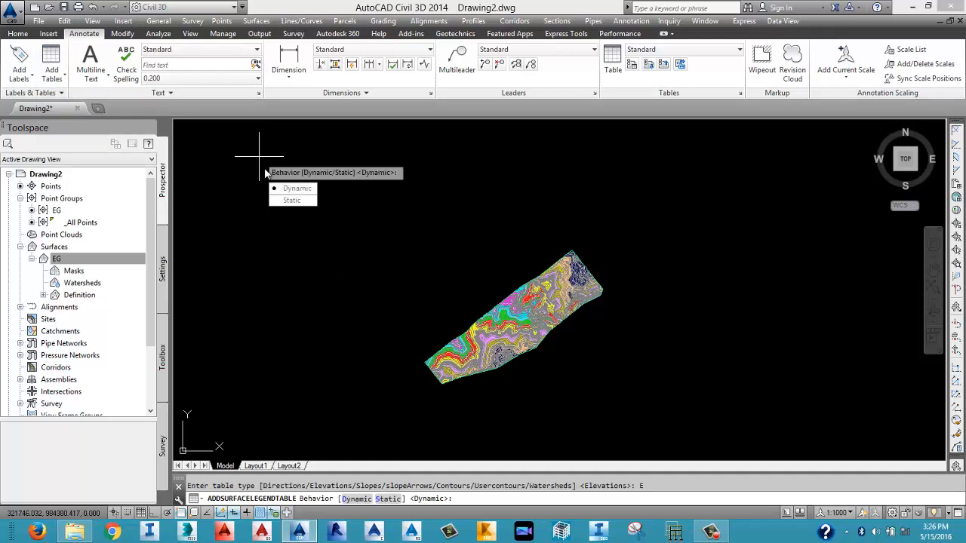
left_click(298, 195)
scroll(587, 344, "up", 4)
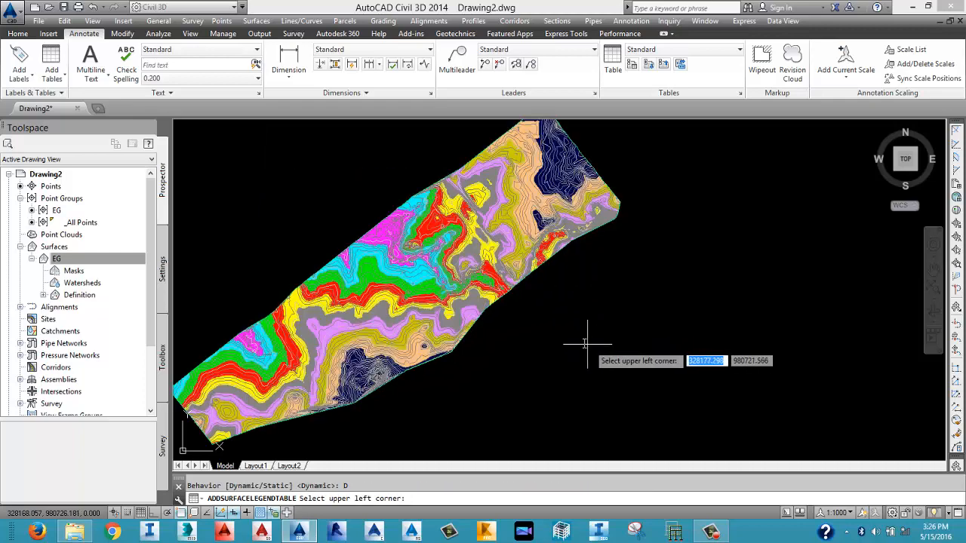
left_click(567, 342)
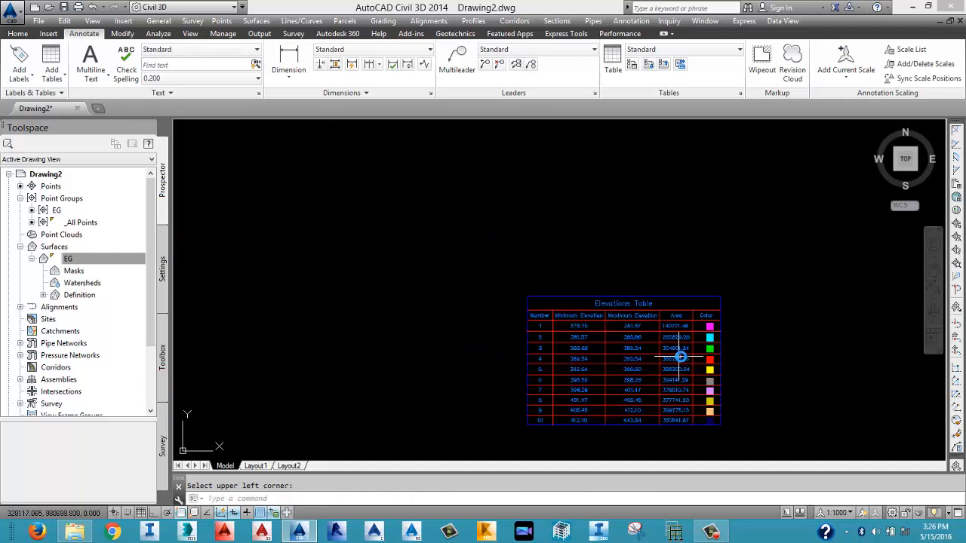
Examine the ranges, areas and colors in the elevations table and its size relative to the EG surface.
scroll(681, 356, "up", 4)
scroll(712, 339, "up", 6)
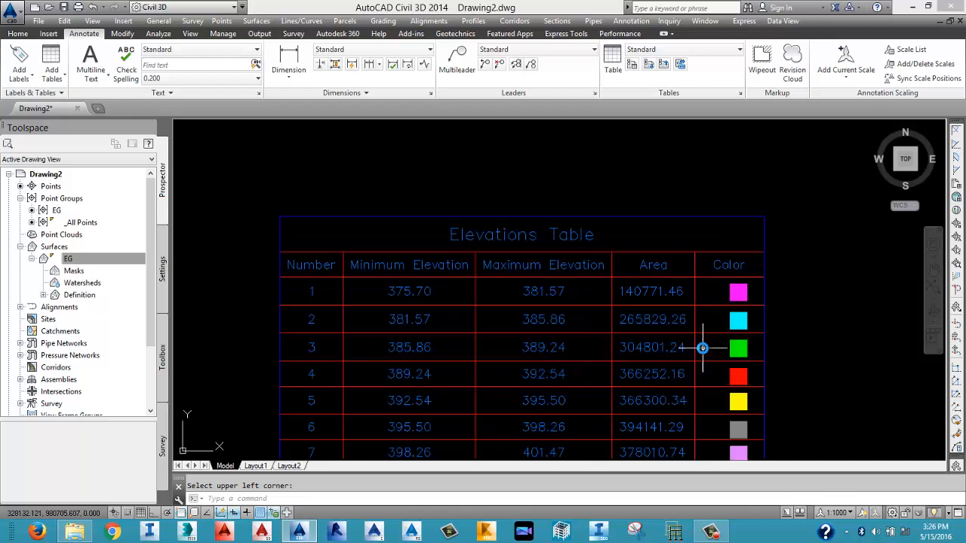
scroll(701, 347, "down", 7)
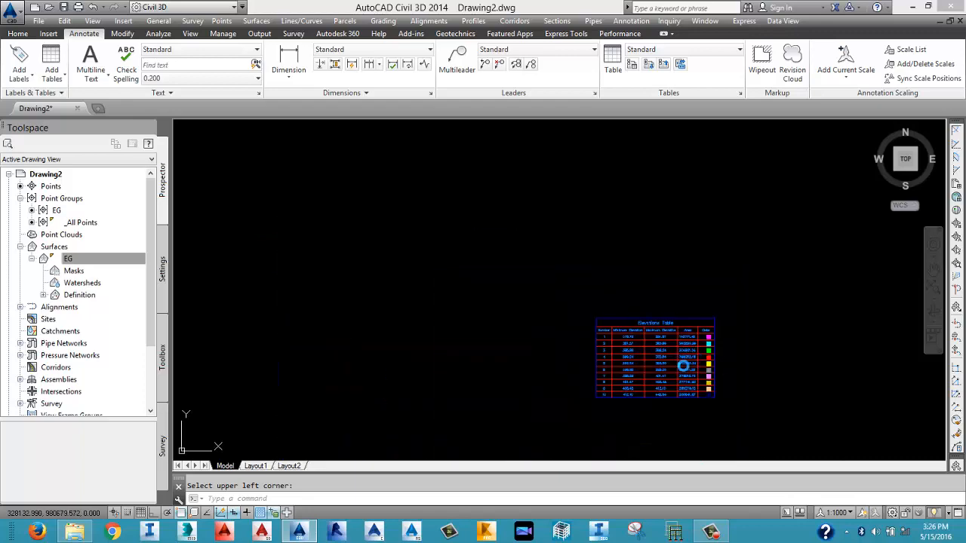
scroll(602, 355, "up", 5)
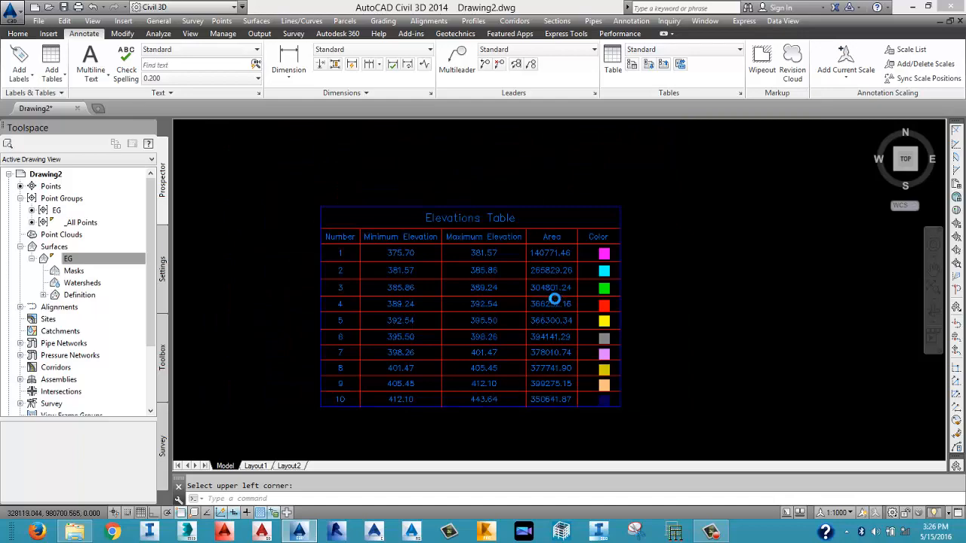
scroll(555, 296, "down", 8)
scroll(550, 301, "down", 5)
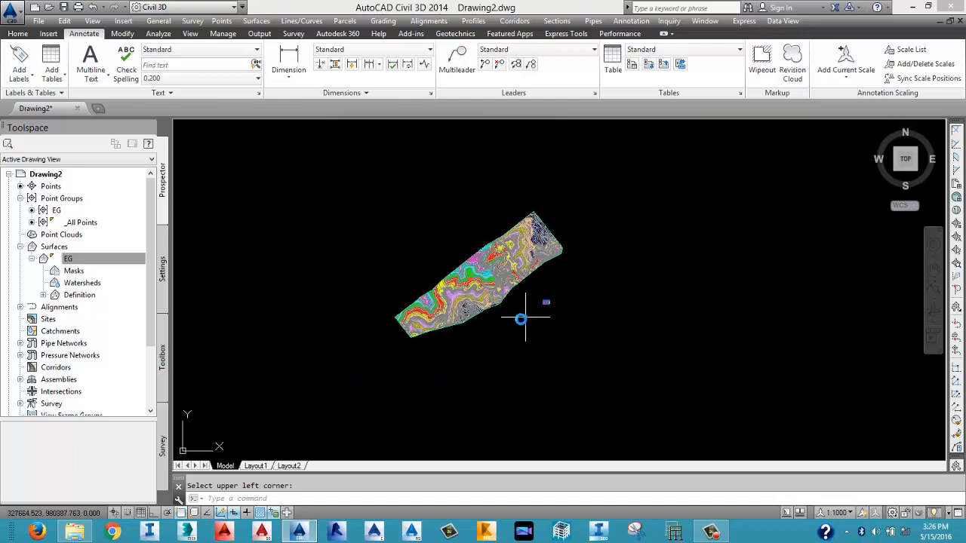
scroll(430, 302, "up", 5)
scroll(430, 302, "down", 6)
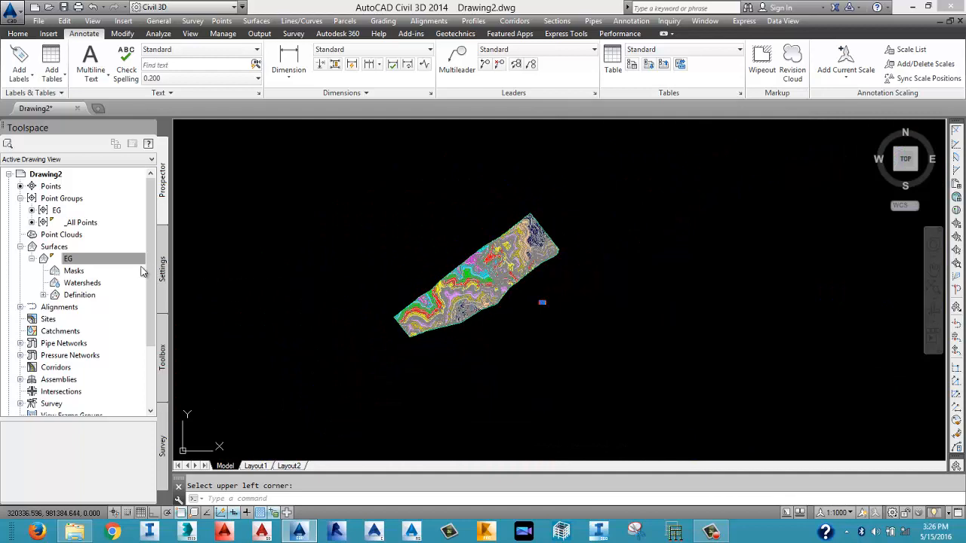
Switch the EG surface's analysis type to Slopes and generate 8 slope ranges.
left_click(96, 262)
right_click(96, 262)
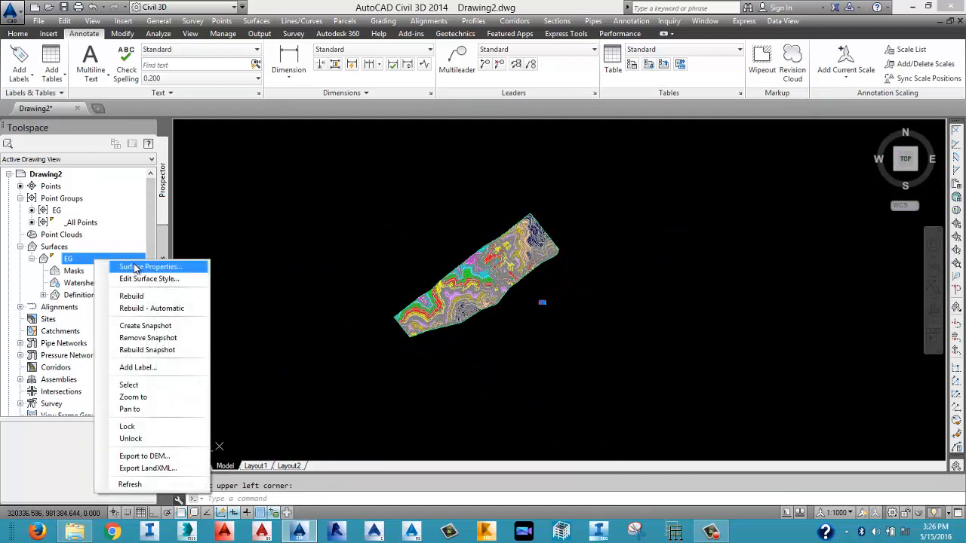
left_click(136, 268)
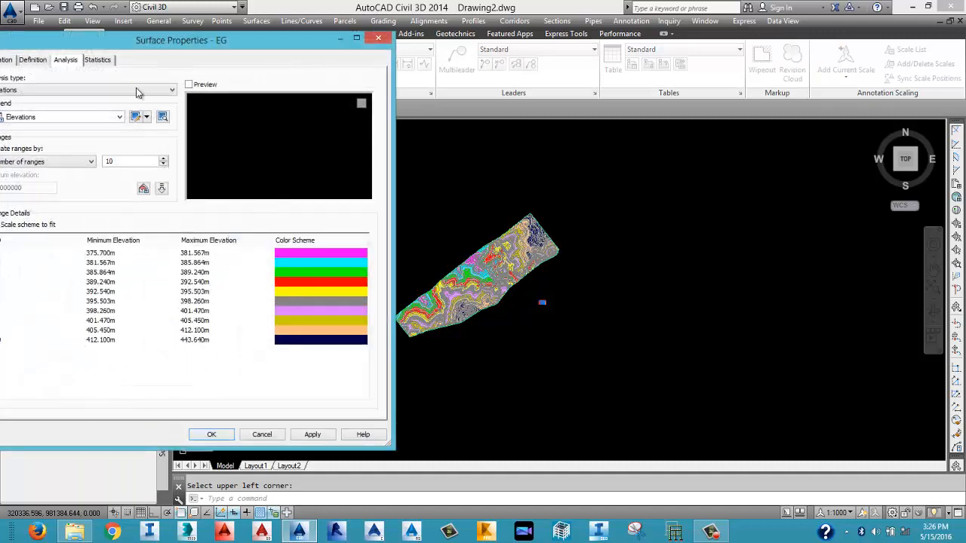
left_click_drag(175, 46, 342, 89)
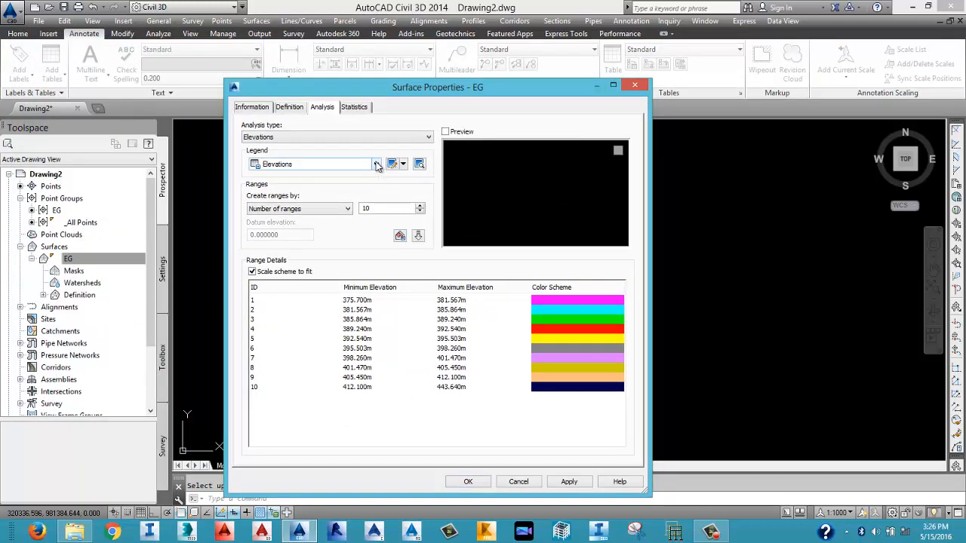
left_click(376, 164)
left_click(366, 137)
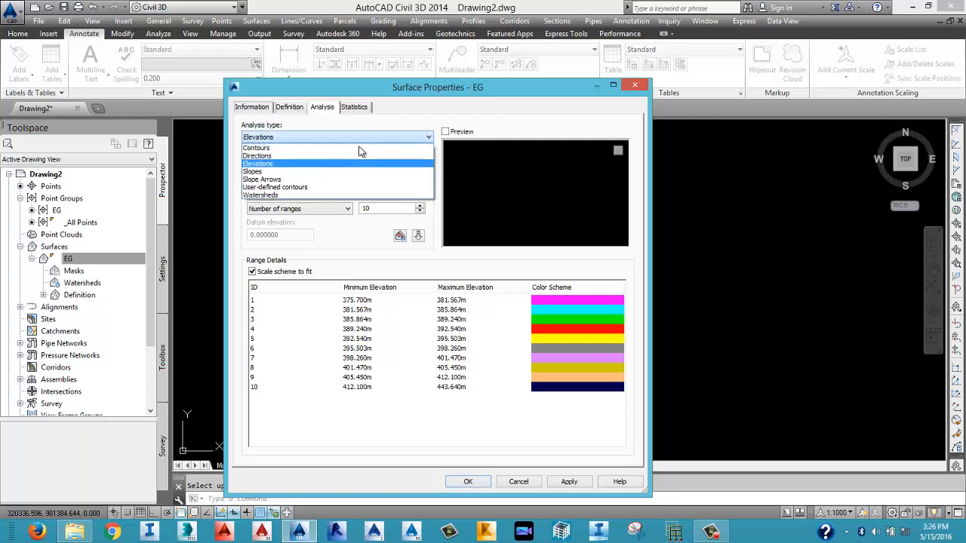
left_click(271, 172)
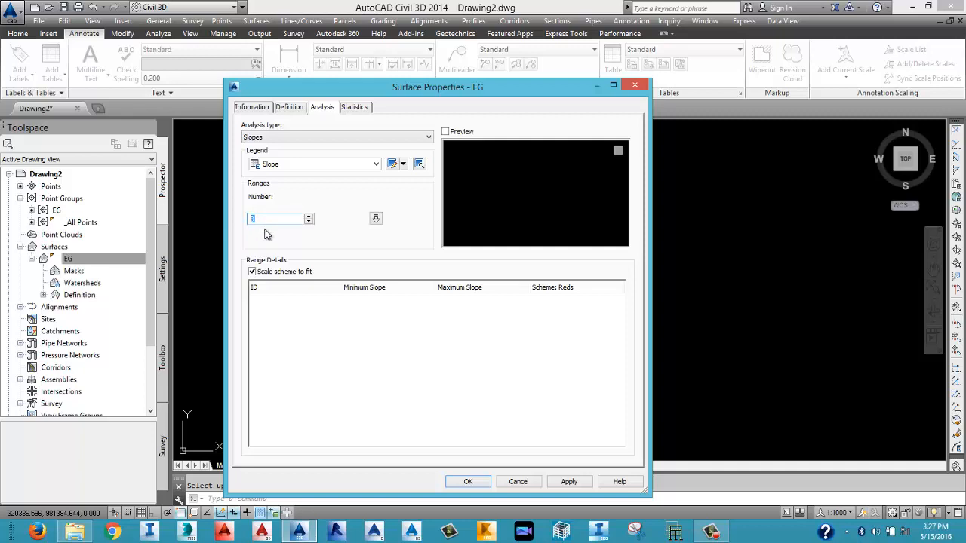
left_click(375, 219)
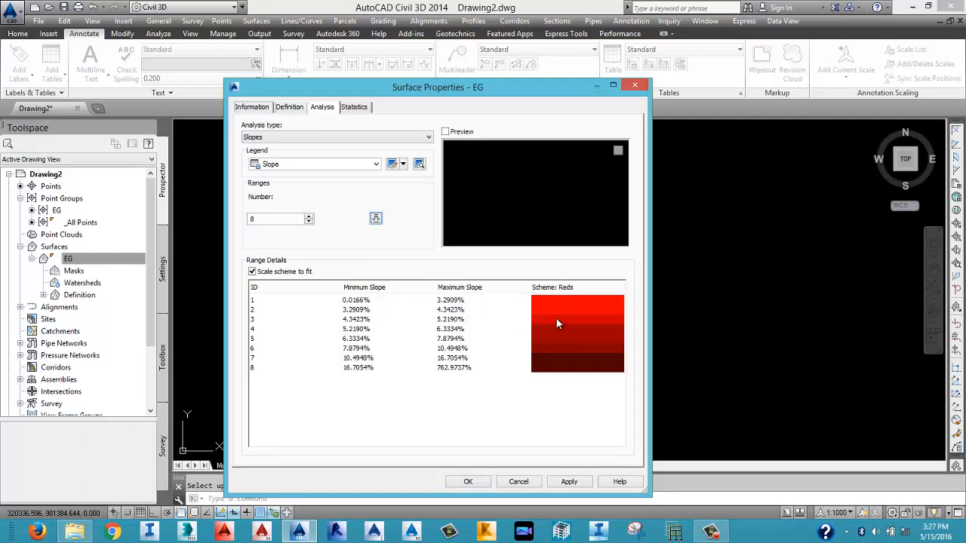
Color slope range 1 magenta and slope range 2 gray (index color 252).
left_click(566, 298)
left_click(565, 298)
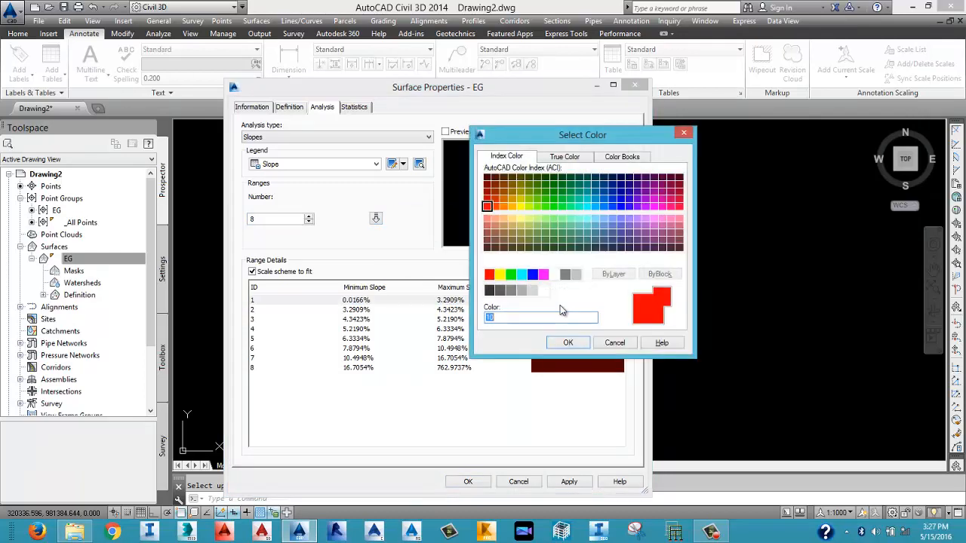
left_click(544, 274)
left_click(562, 342)
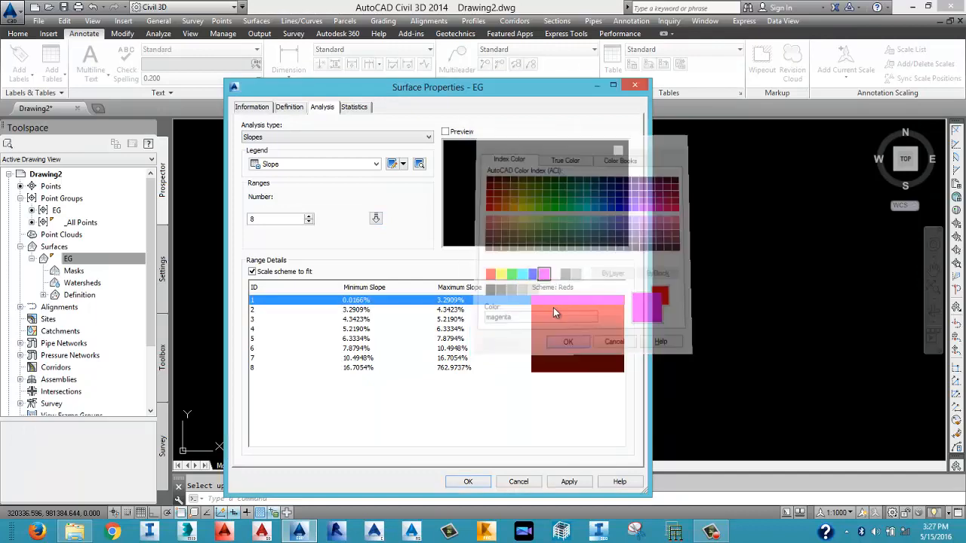
left_click(553, 310)
left_click(553, 309)
left_click(511, 290)
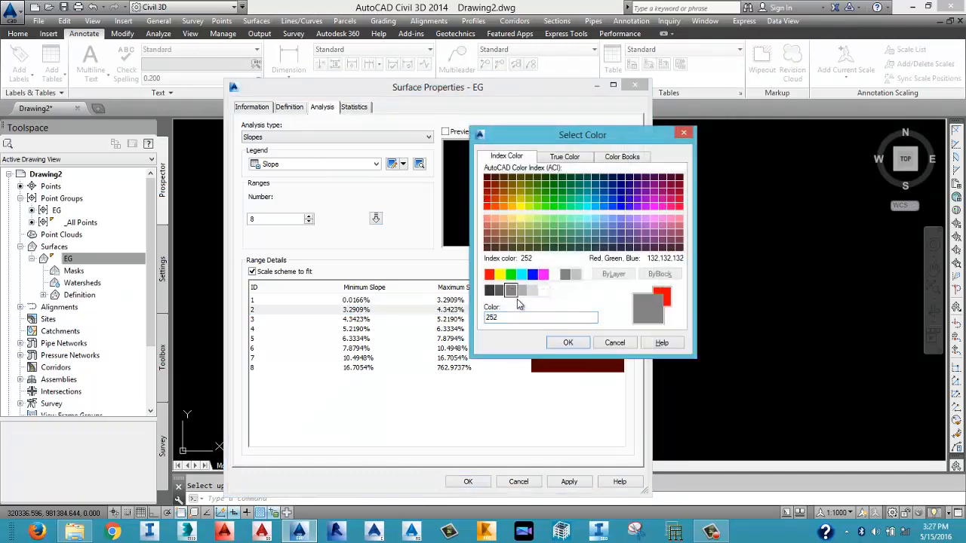
left_click(550, 344)
Color slope range 3 green and slope range 4 red.
left_click(549, 322)
left_click(549, 322)
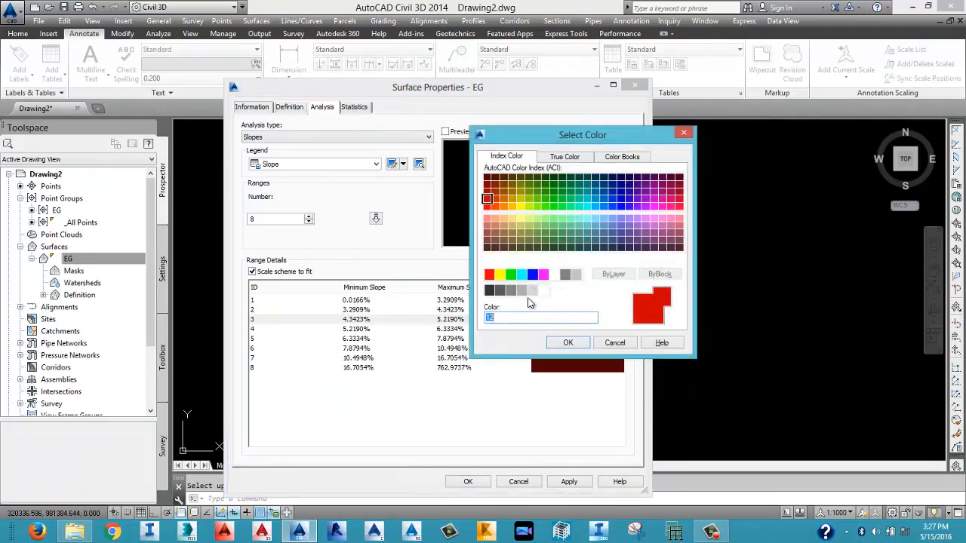
left_click(511, 275)
left_click(556, 344)
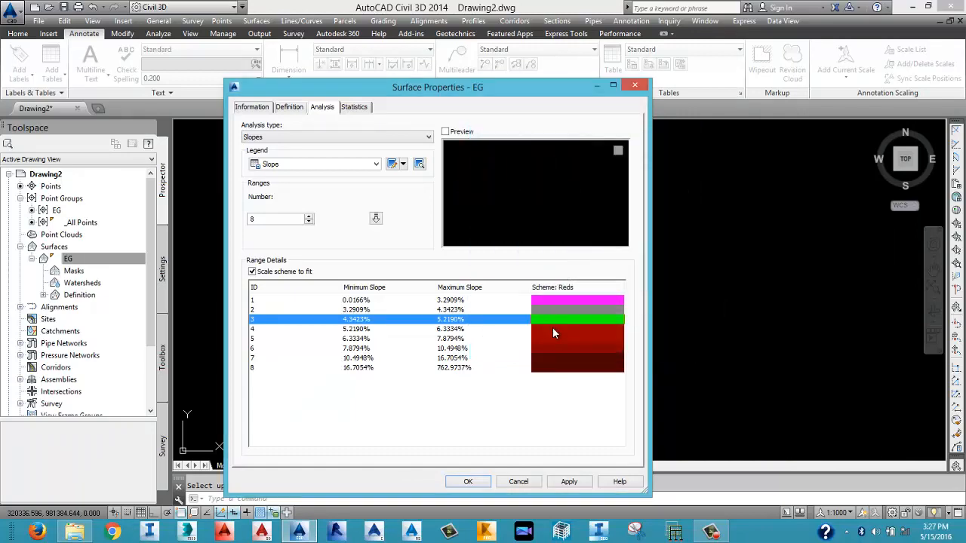
left_click(552, 327)
left_click(552, 328)
left_click(489, 274)
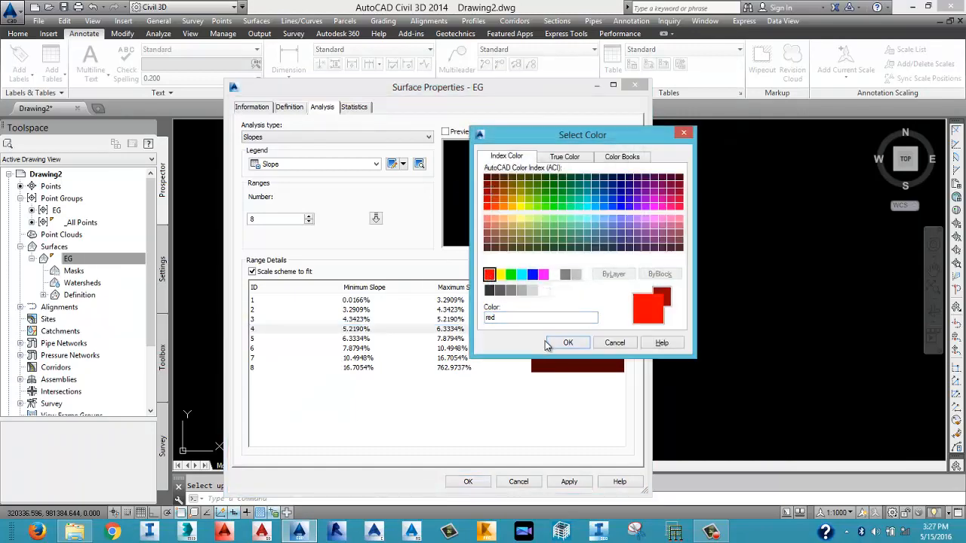
left_click(556, 343)
Color slope range 5 dark teal (index color 137) and slope range 6 dark green (index color 106).
double_click(556, 338)
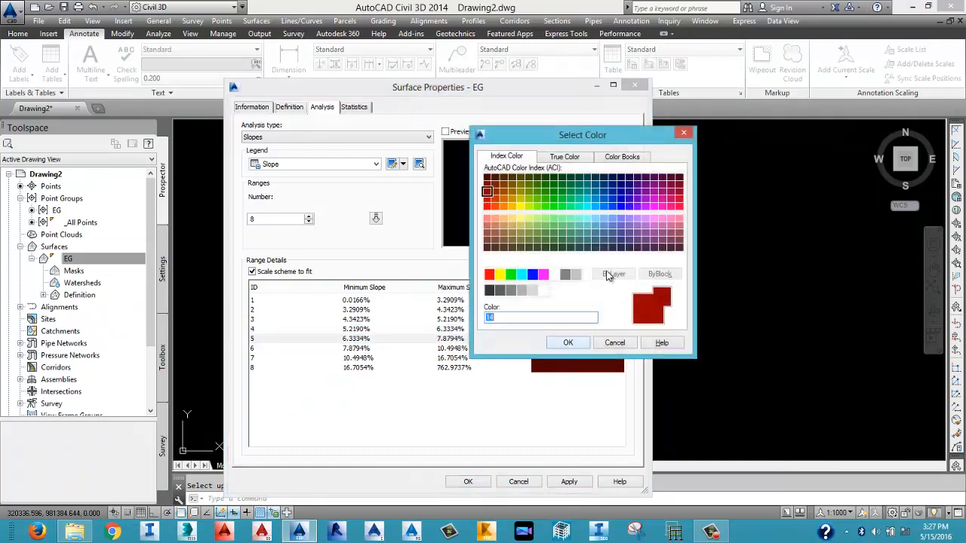
left_click(588, 247)
left_click(567, 342)
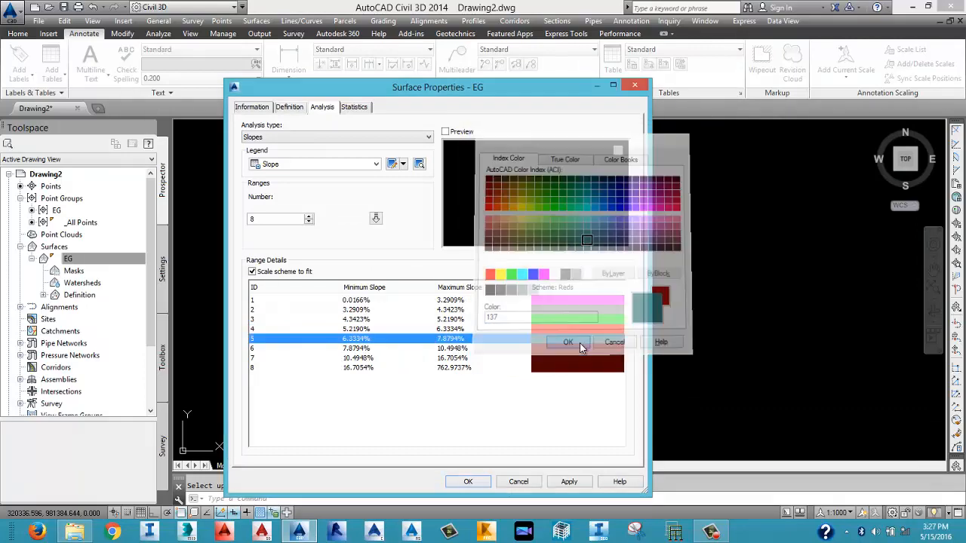
double_click(578, 349)
left_click(562, 185)
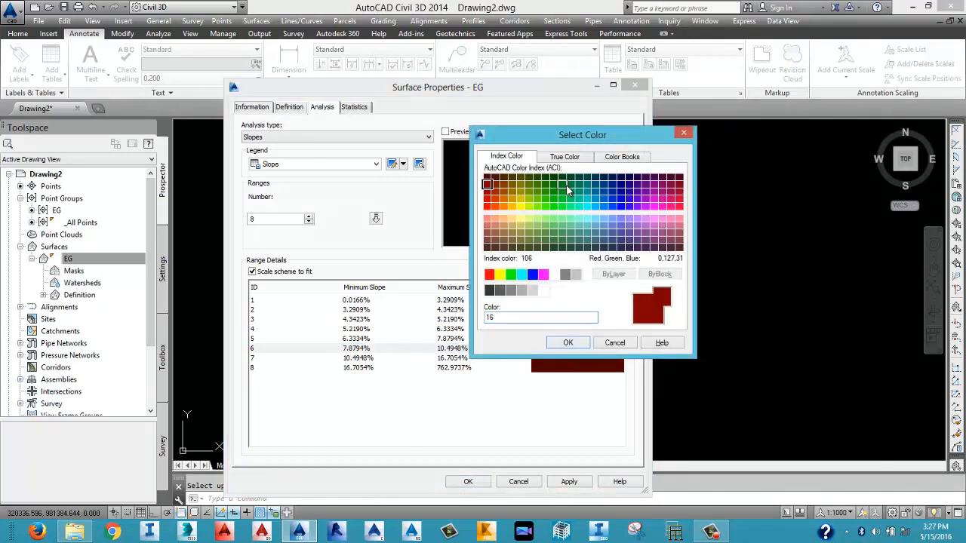
left_click(568, 344)
Color slope range 7 light blue (index color 141) and apply the slope analysis to the EG surface.
double_click(564, 358)
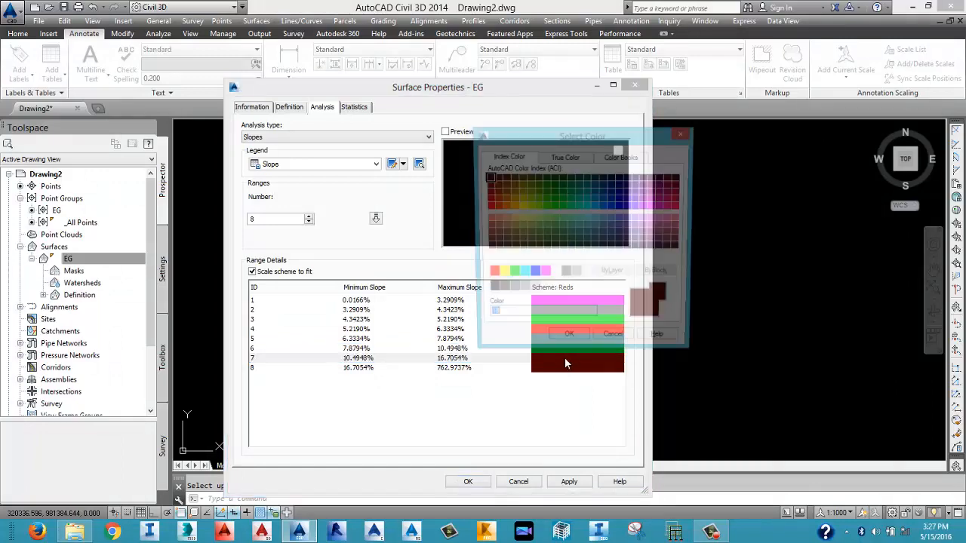
left_click(595, 218)
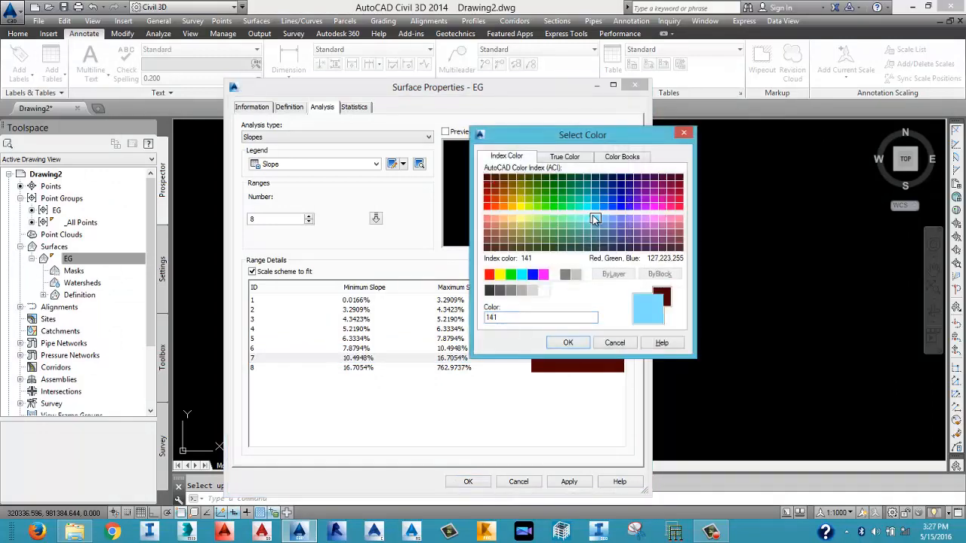
left_click(566, 343)
left_click(566, 483)
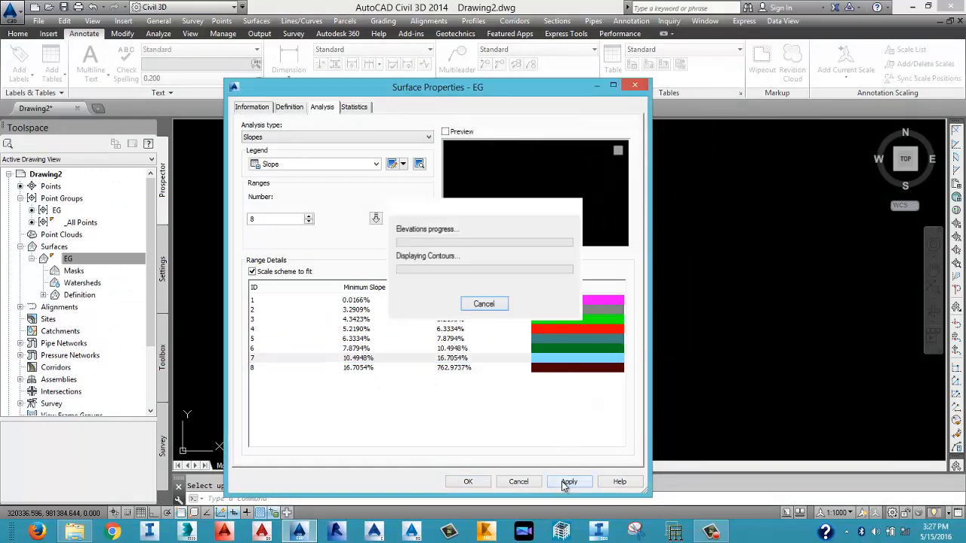
left_click(462, 481)
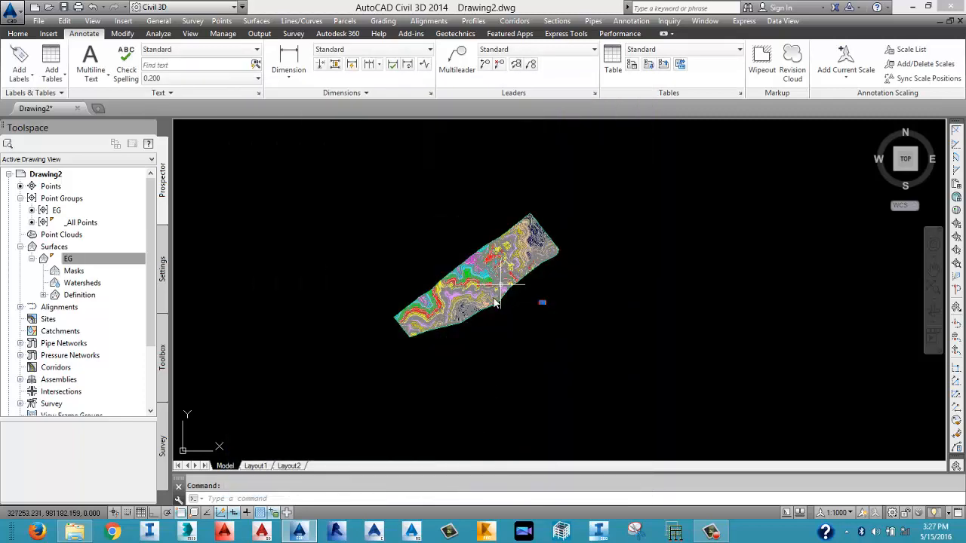
Edit the EG surface style's plan display to hide the Elevations component and show the Slopes component.
scroll(478, 306, "up", 6)
scroll(437, 298, "down", 5)
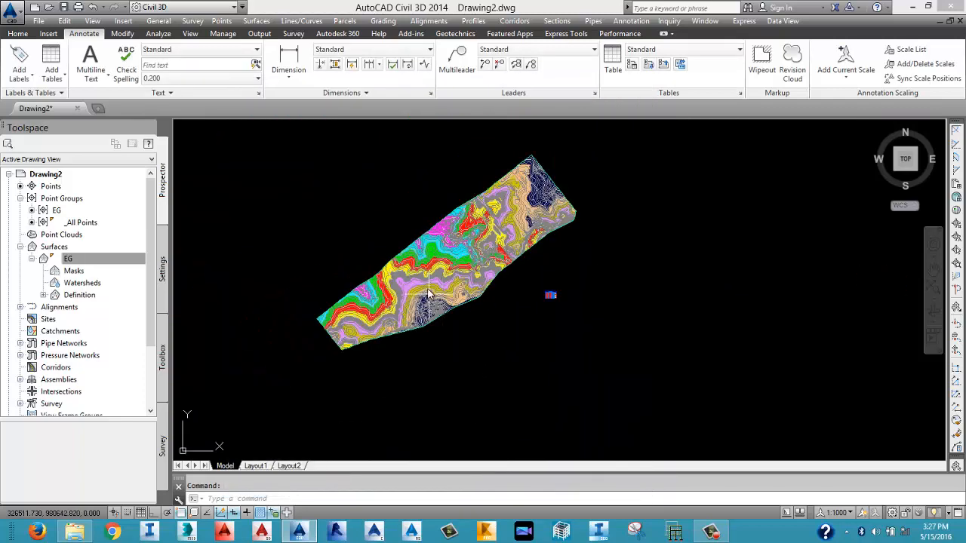
middle_click_drag(428, 295, 492, 305)
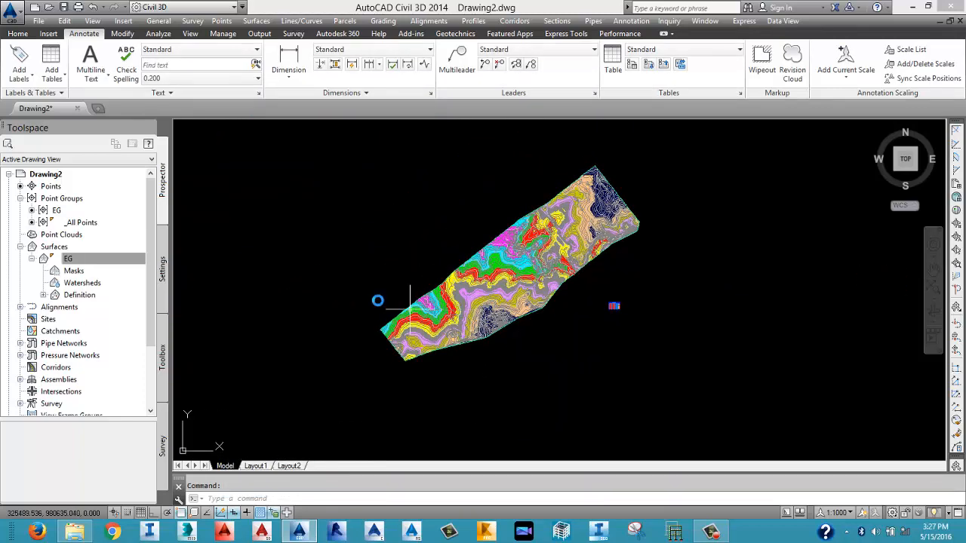
left_click(119, 260)
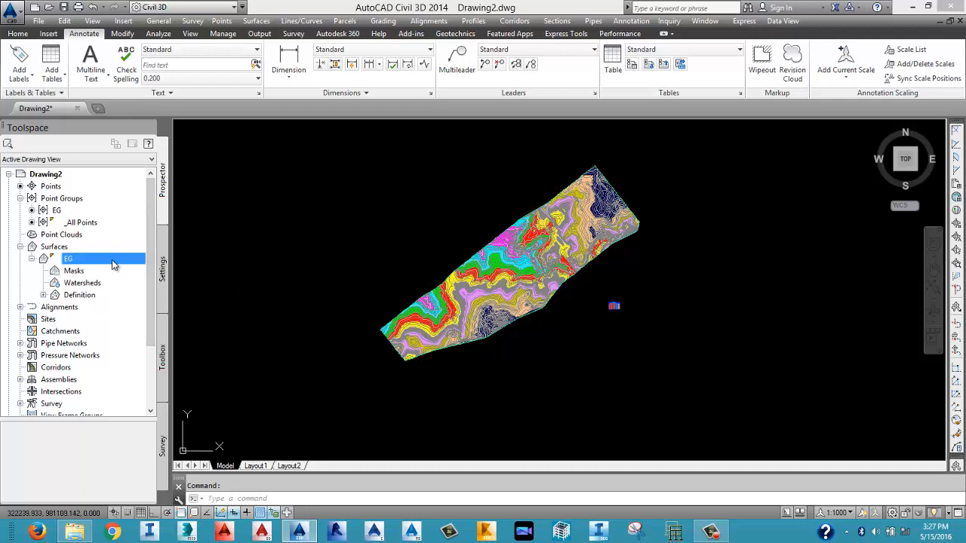
right_click(113, 264)
left_click(138, 280)
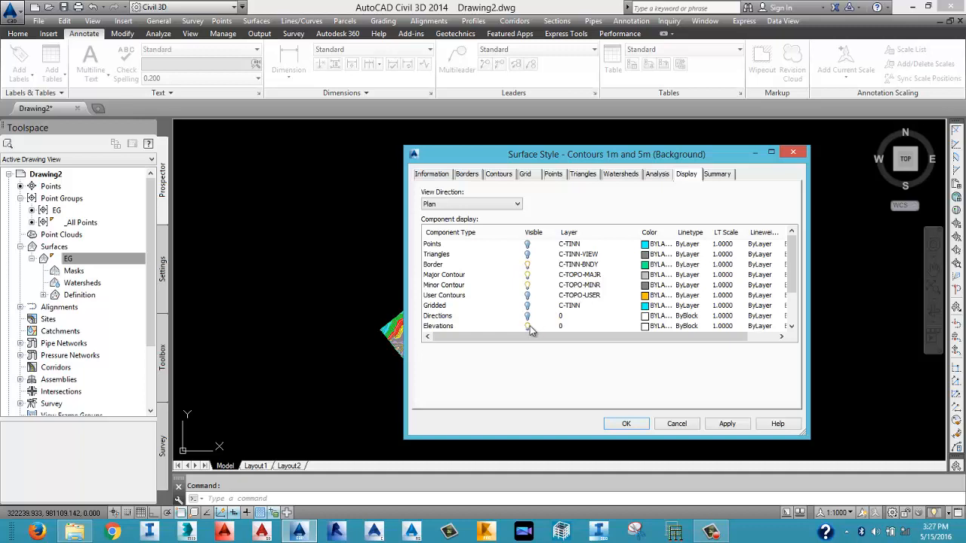
left_click(528, 326)
scroll(528, 321, "down", 2)
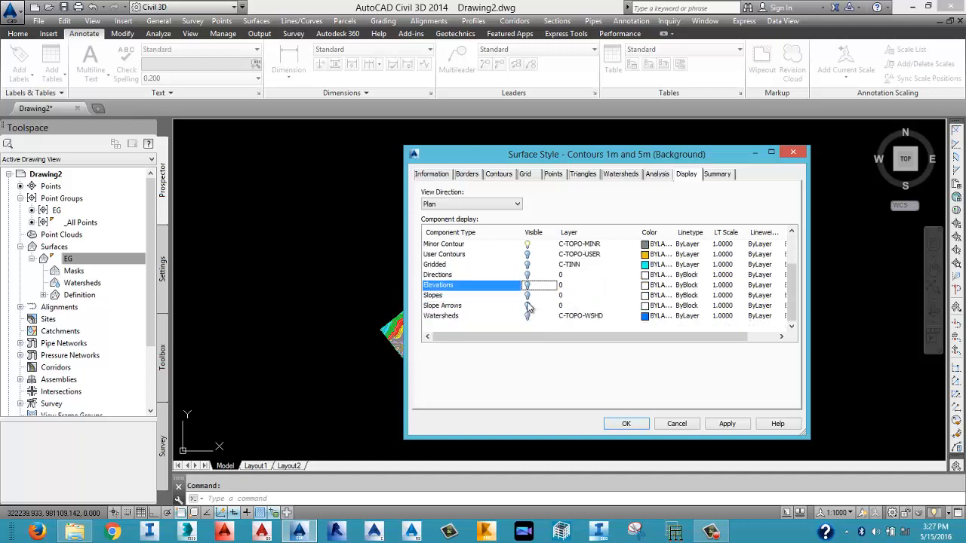
left_click(528, 295)
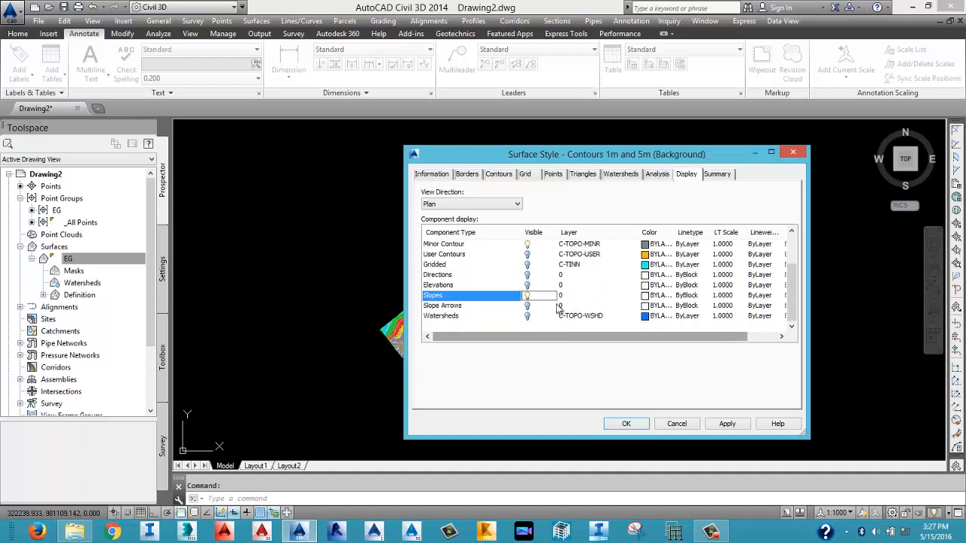
left_click(727, 424)
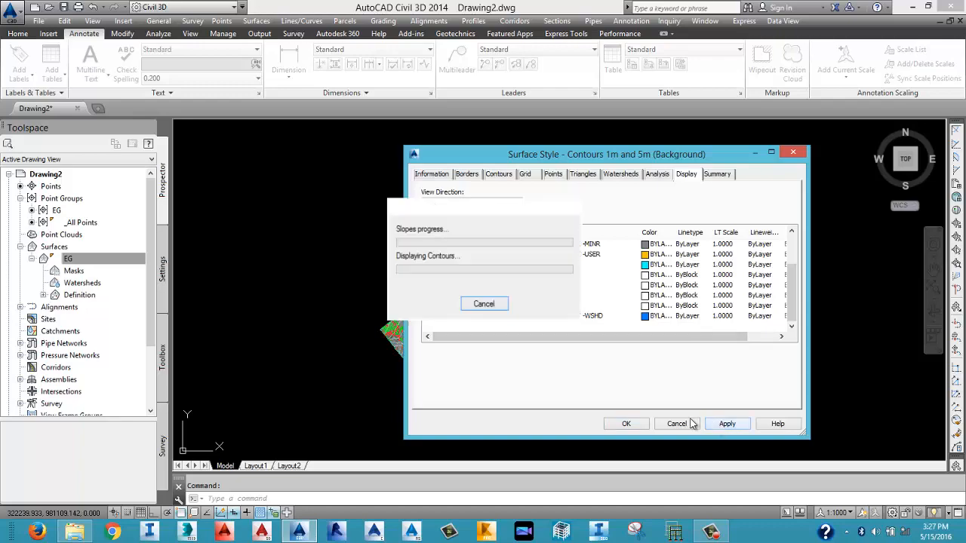
left_click(623, 423)
Examine the slope color distribution across the EG surface, from its northeast corner to its southwest end.
scroll(468, 313, "up", 4)
scroll(468, 312, "down", 1)
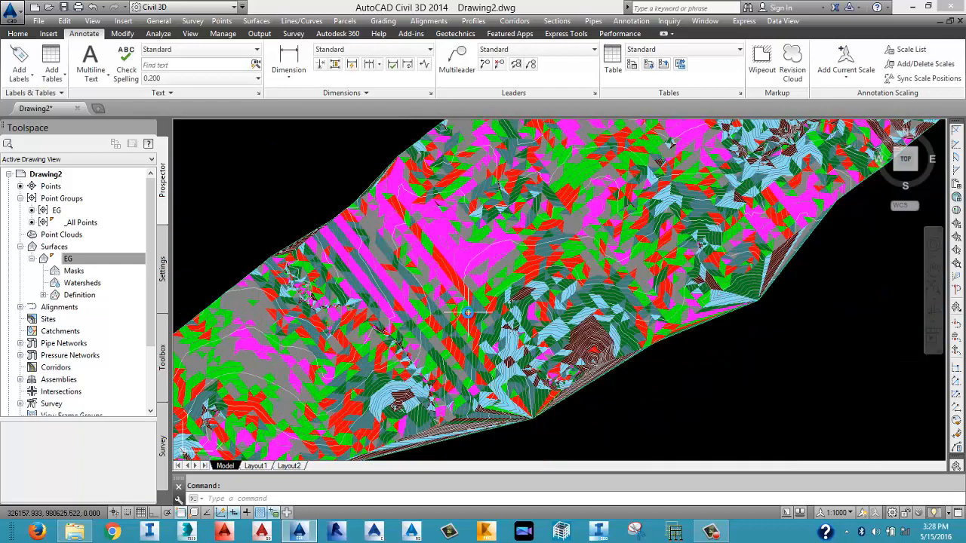
scroll(555, 273, "down", 5)
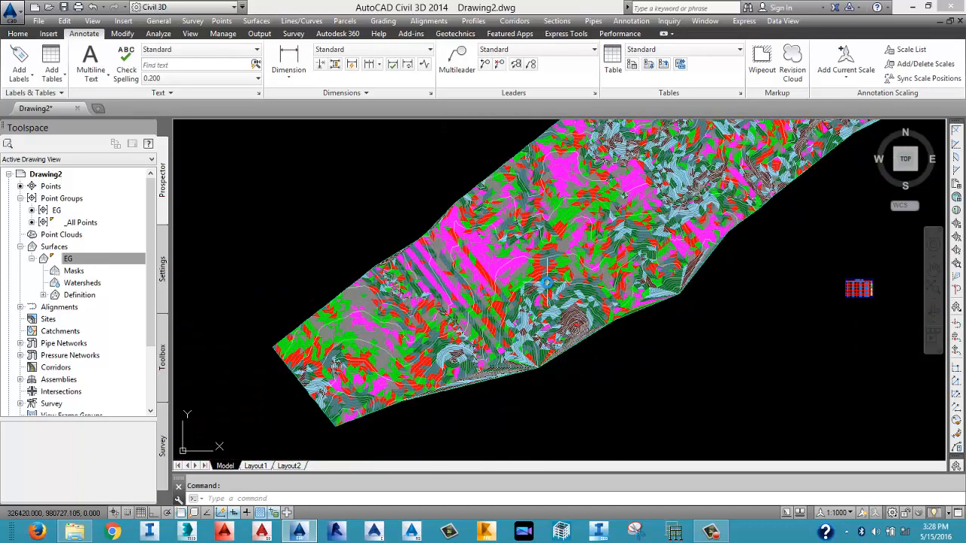
scroll(682, 362, "up", 6)
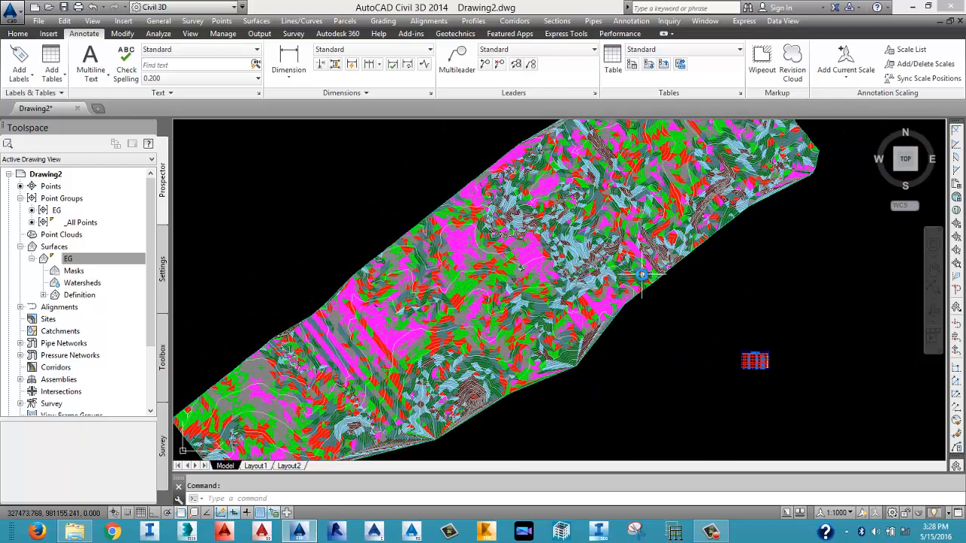
scroll(581, 258, "down", 5)
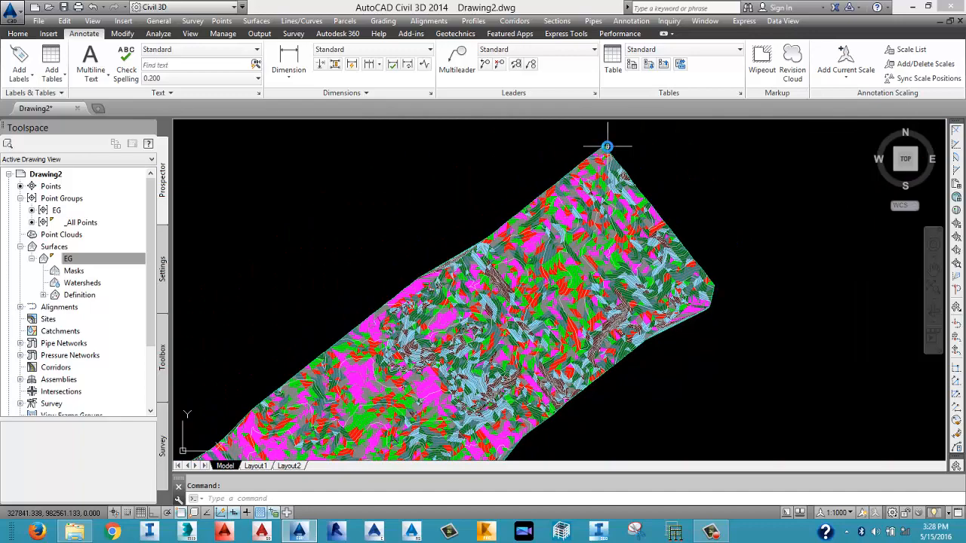
scroll(604, 151, "up", 6)
scroll(585, 178, "down", 5)
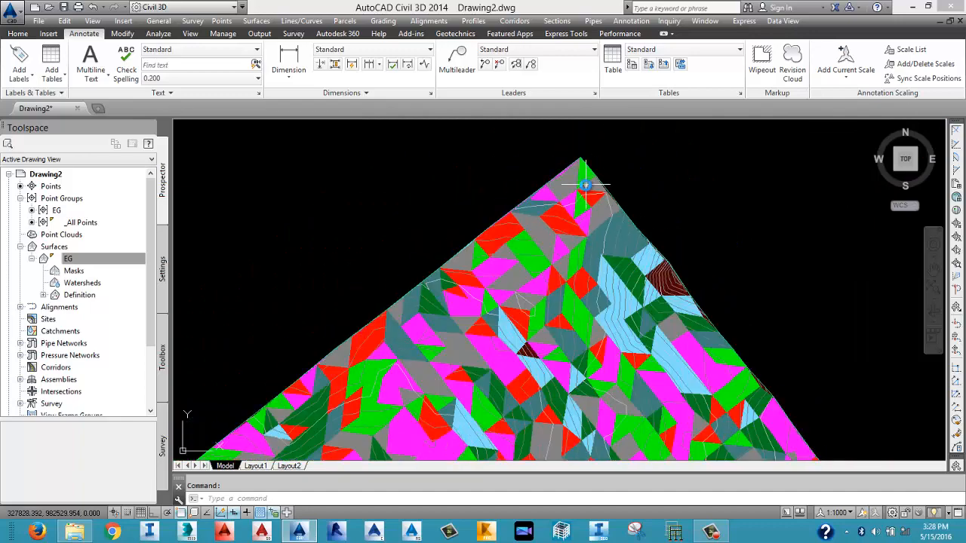
scroll(599, 175, "up", 4)
scroll(599, 176, "down", 5)
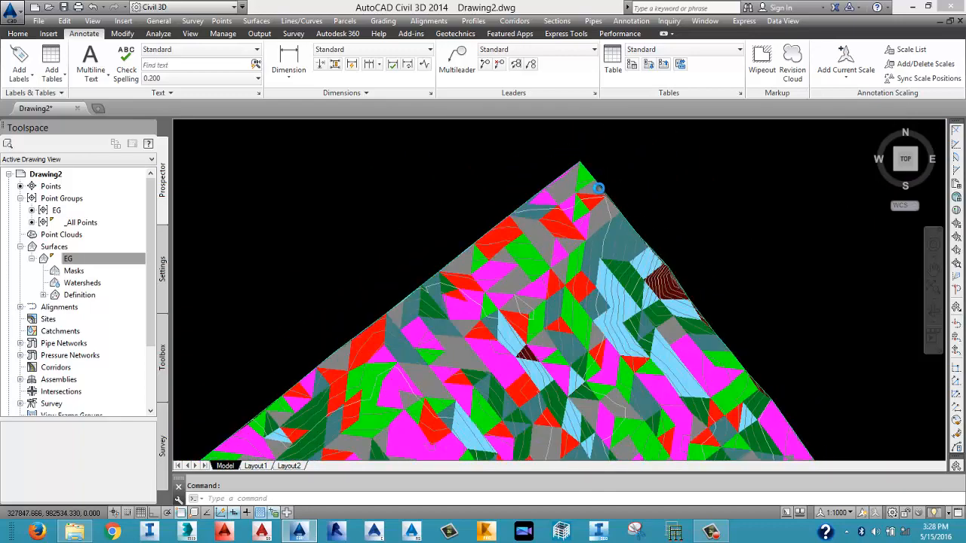
scroll(541, 325, "up", 3)
scroll(525, 349, "down", 3)
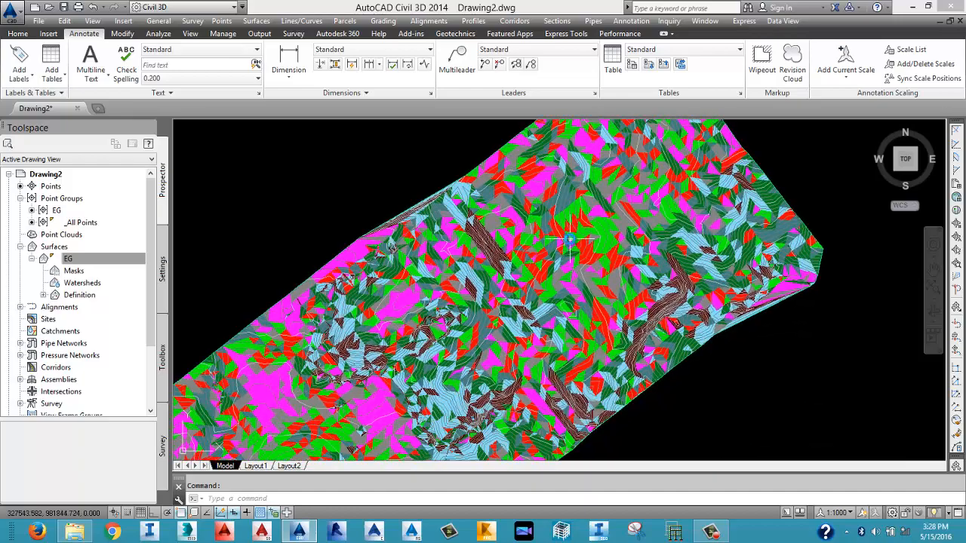
scroll(393, 400, "up", 5)
scroll(393, 399, "down", 3)
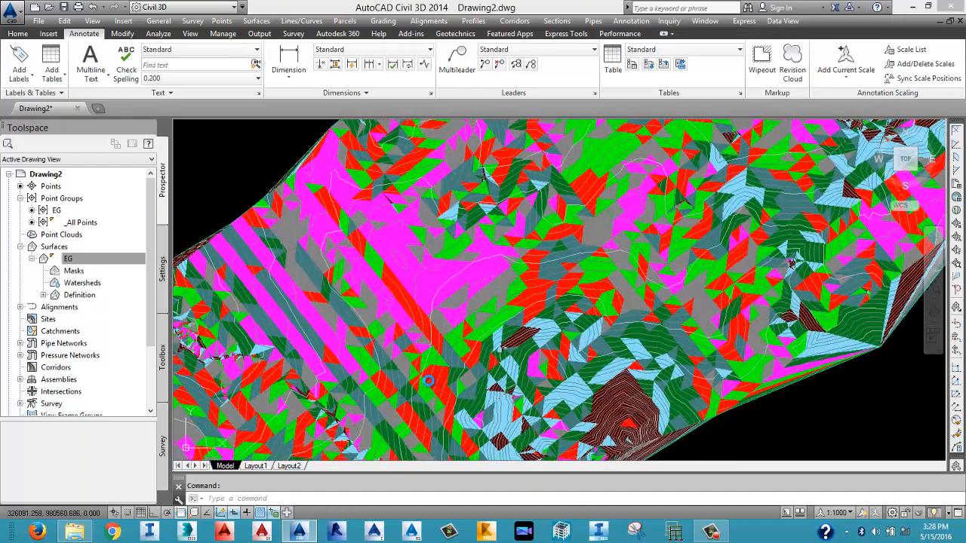
scroll(434, 267, "up", 5)
scroll(434, 267, "down", 3)
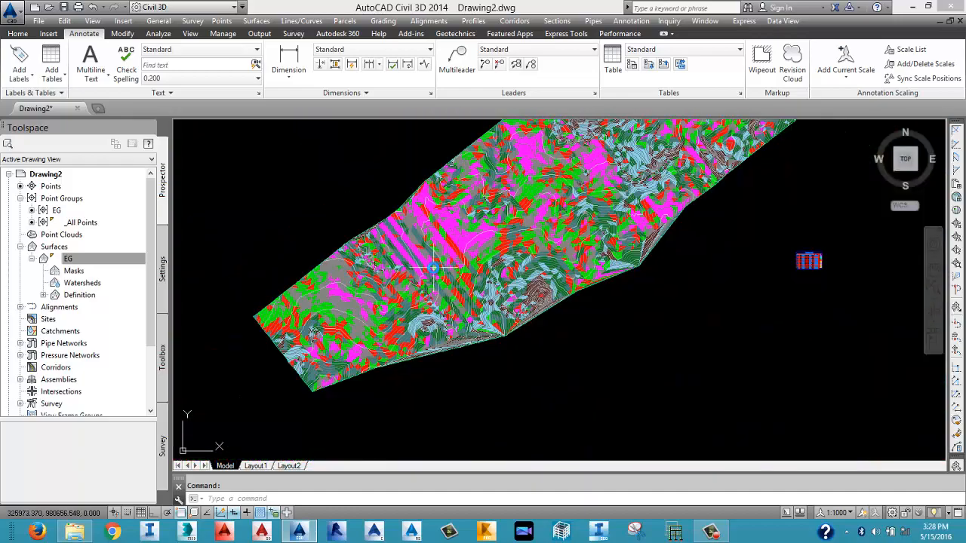
scroll(435, 267, "up", 4)
scroll(435, 266, "down", 1)
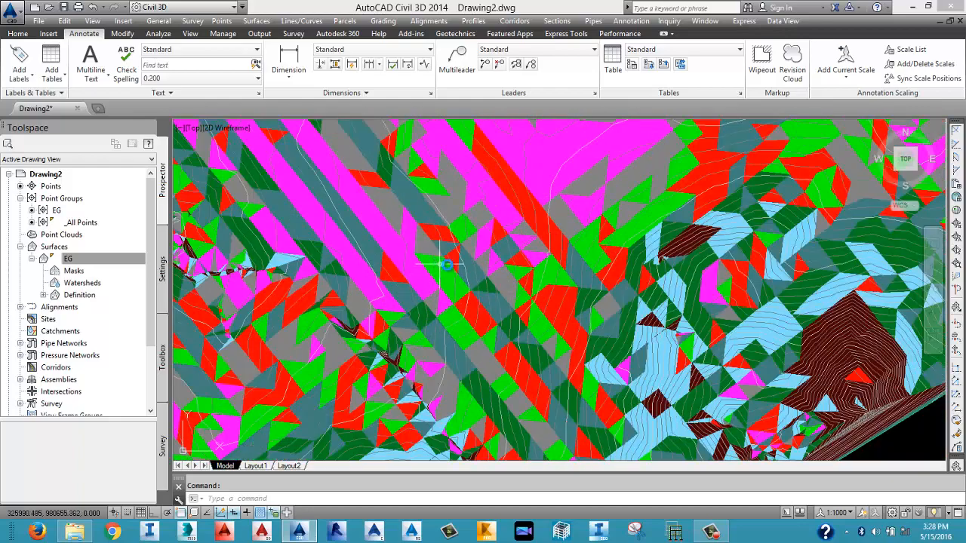
scroll(439, 272, "down", 5)
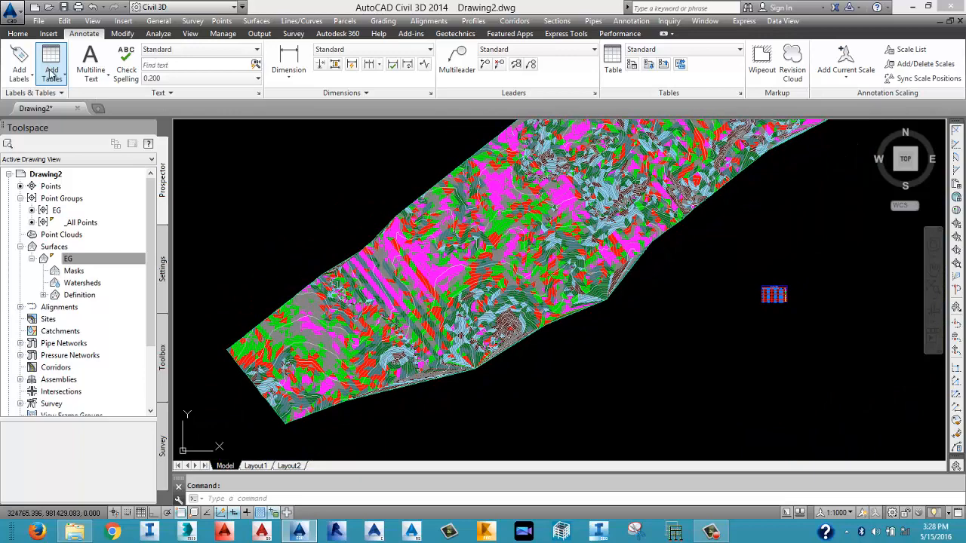
Add a dynamic Slopes legend table for the EG surface, placed below the existing elevations table.
left_click(51, 73)
left_click(79, 109)
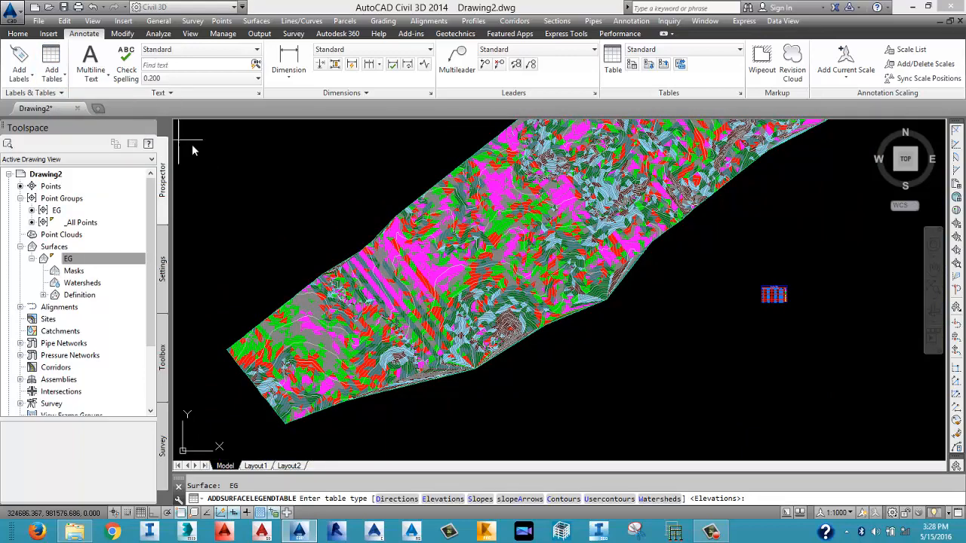
key("Down")
left_click(245, 198)
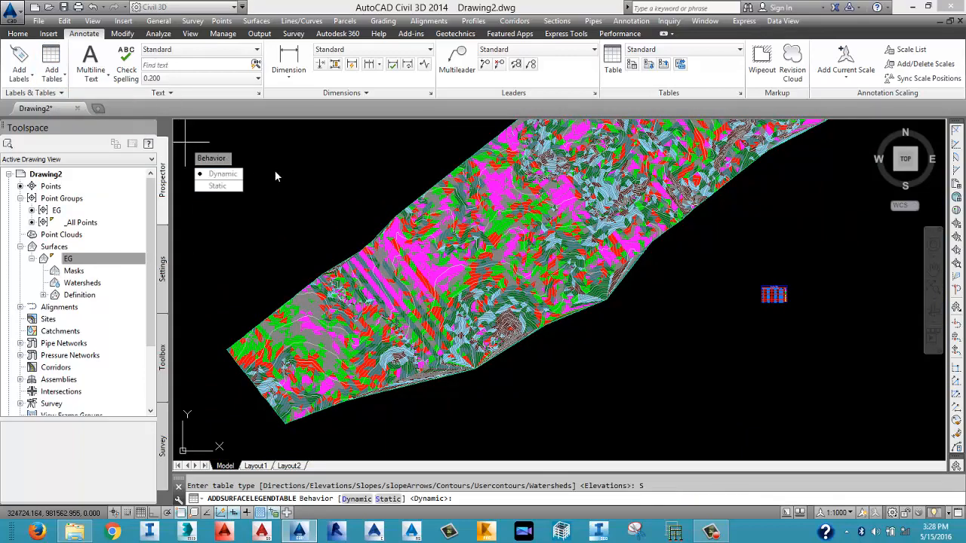
left_click(222, 174)
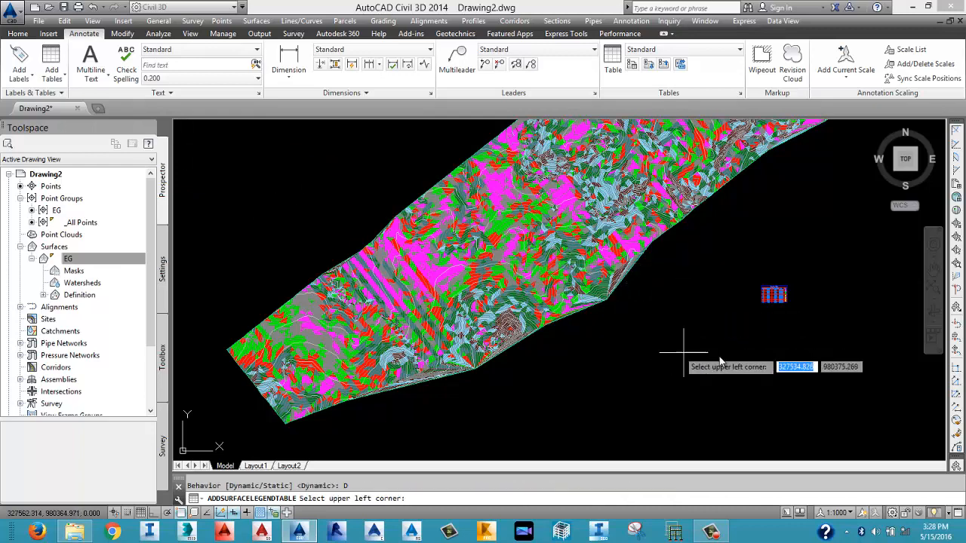
scroll(769, 330, "up", 6)
left_click(729, 317)
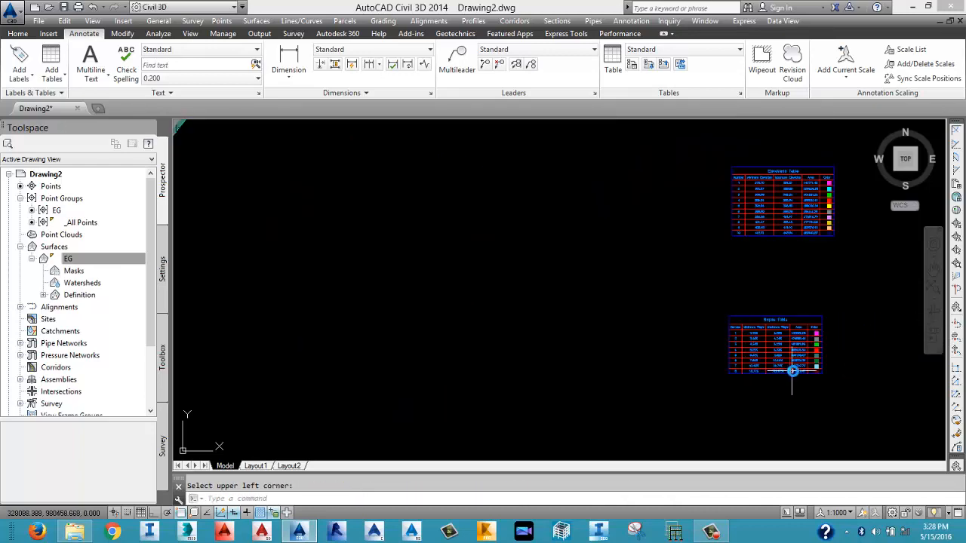
Examine the slopes table's ranges, areas and colors and compare them with the colored EG surface.
scroll(792, 370, "up", 4)
middle_click_drag(815, 356, 641, 296)
scroll(610, 302, "up", 5)
scroll(611, 302, "down", 5)
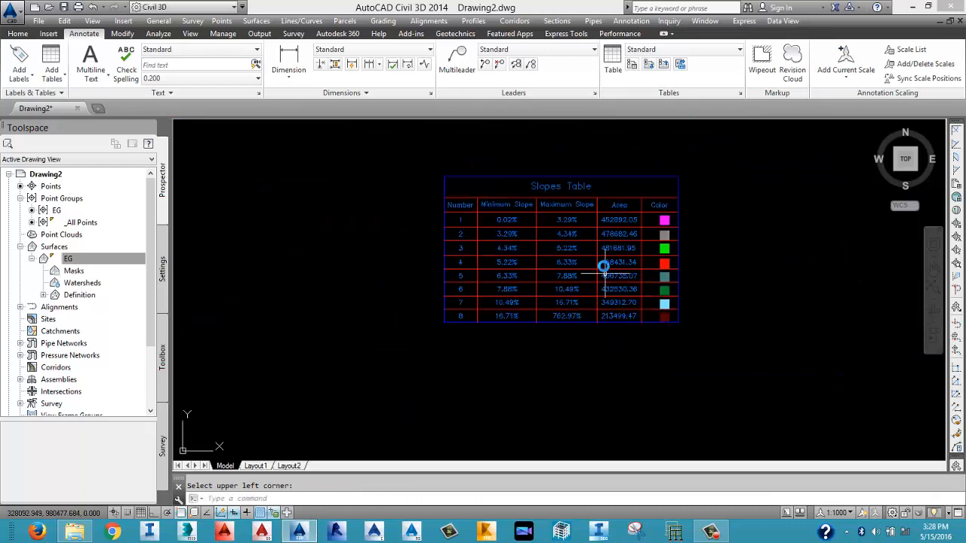
middle_click_drag(605, 267, 614, 295)
scroll(608, 301, "up", 2)
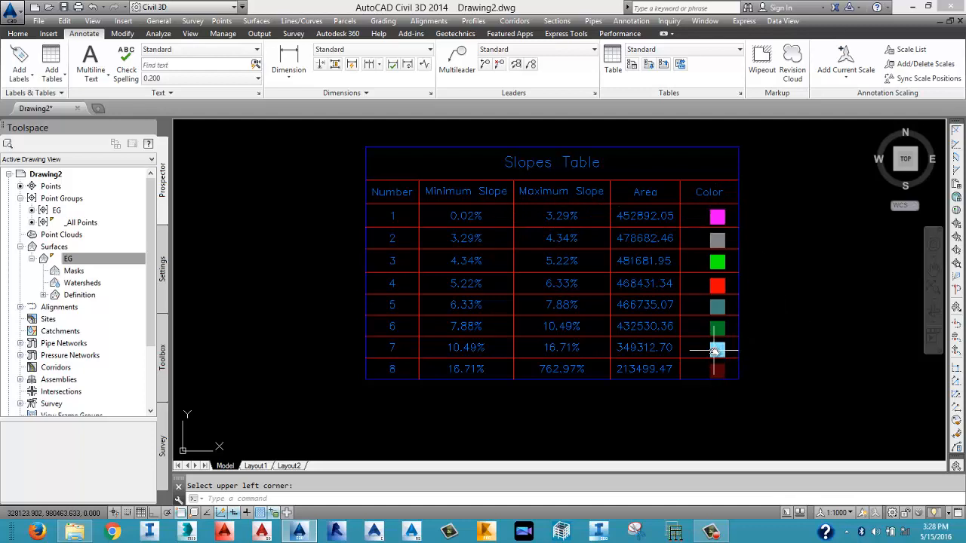
scroll(710, 352, "down", 6)
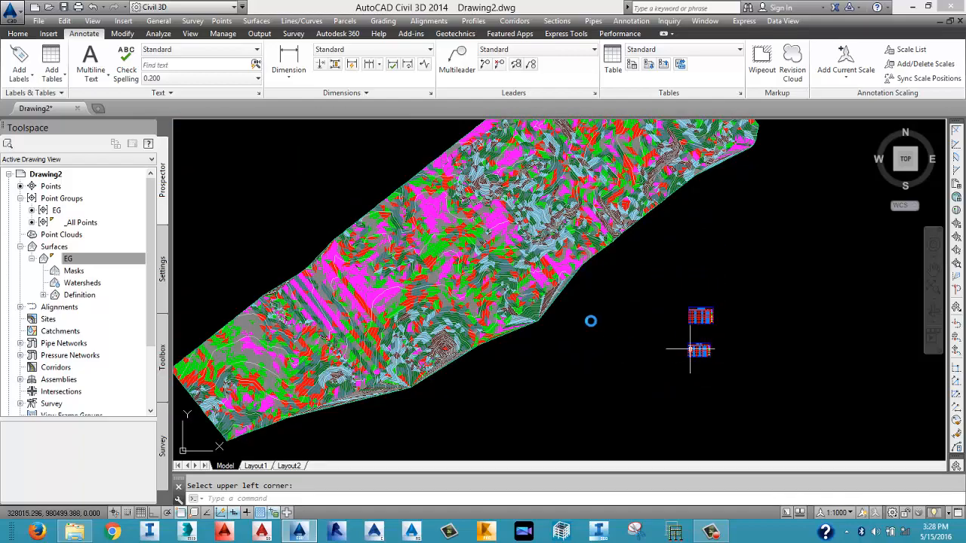
scroll(344, 376, "up", 7)
scroll(387, 378, "down", 7)
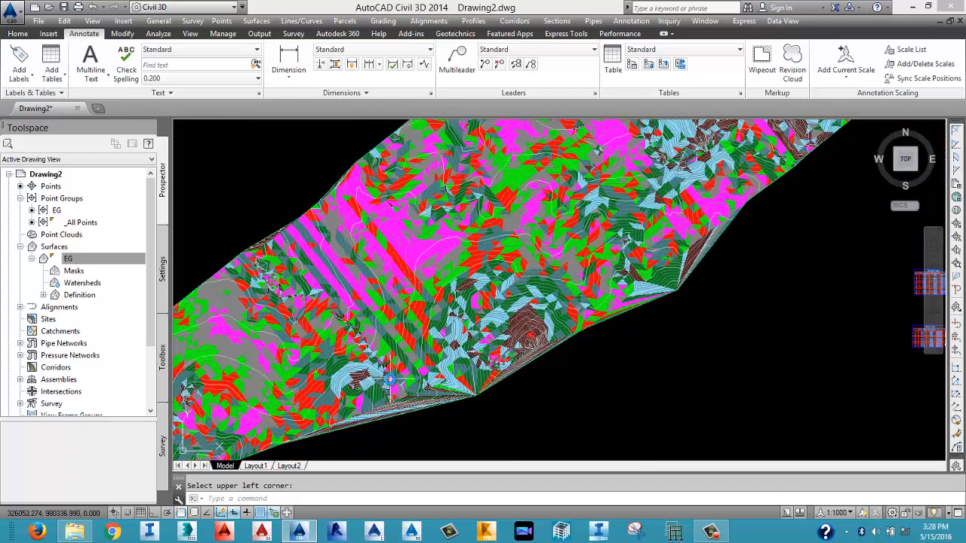
Run a Watersheds analysis in the EG surface properties, merging depressions with a minimum average depth less than 8.
right_click(83, 260)
left_click(181, 263)
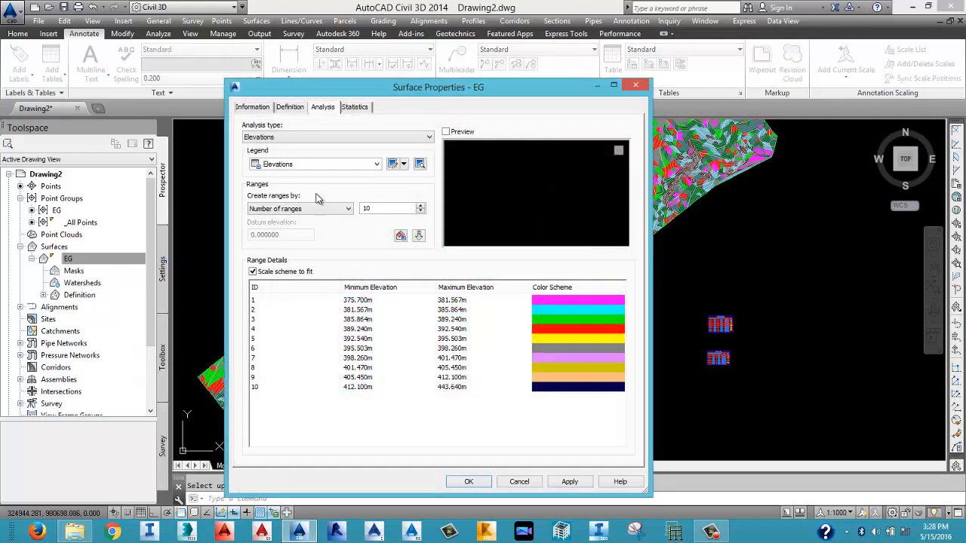
left_click(302, 138)
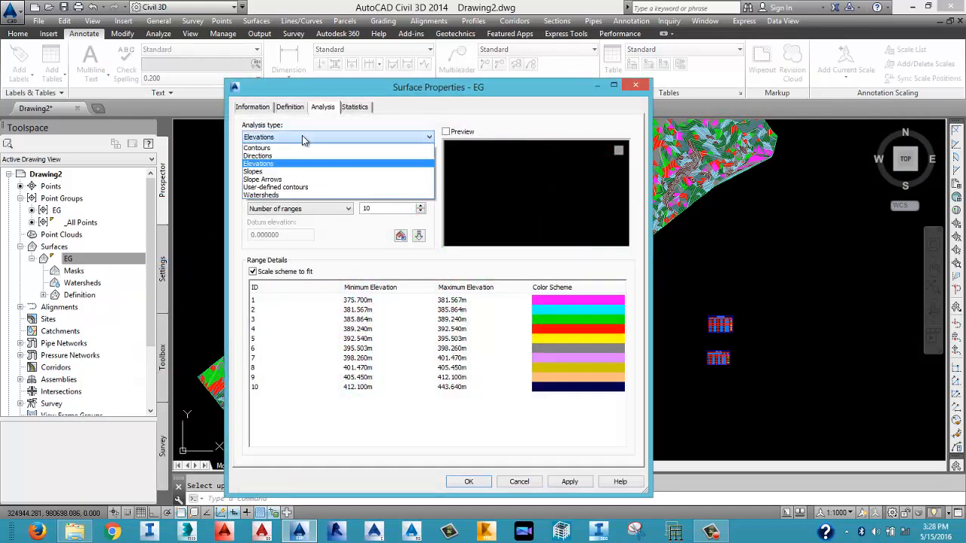
left_click(273, 195)
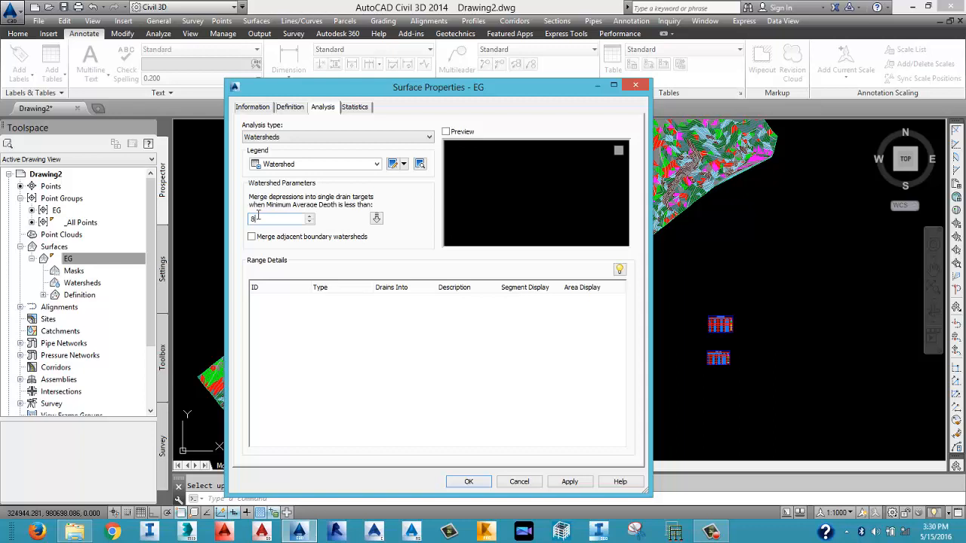
left_click(376, 219)
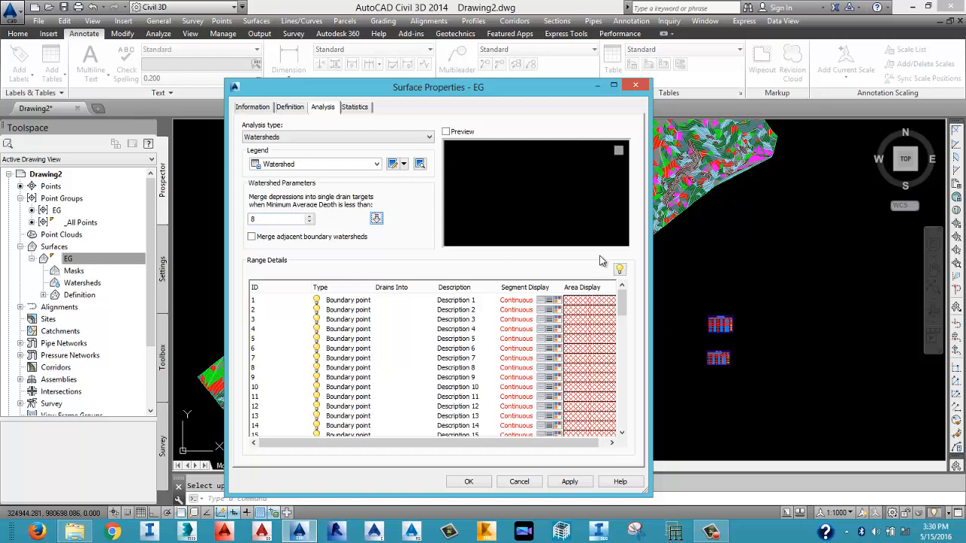
Review the watershed range details and apply the Watersheds analysis to the EG surface.
left_click_drag(619, 302, 632, 450)
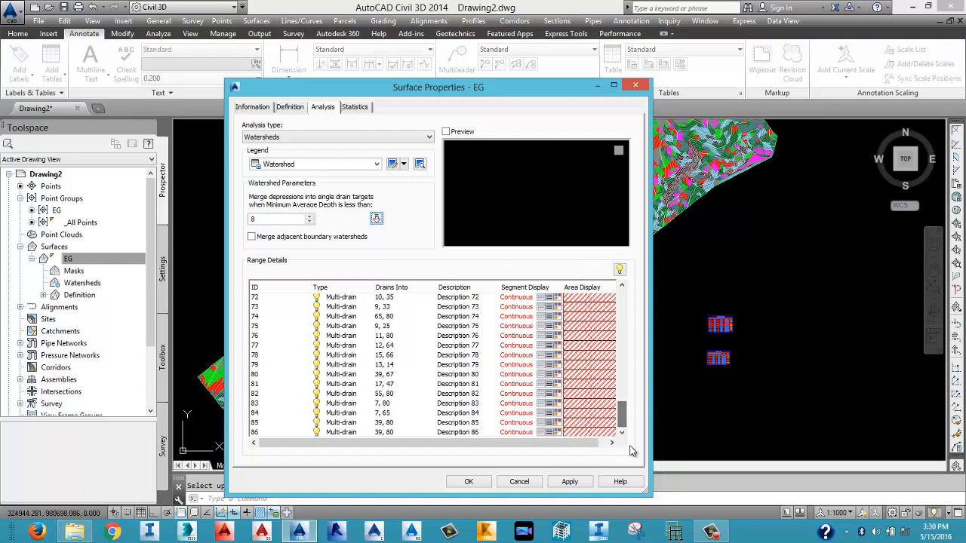
left_click(569, 481)
left_click(470, 481)
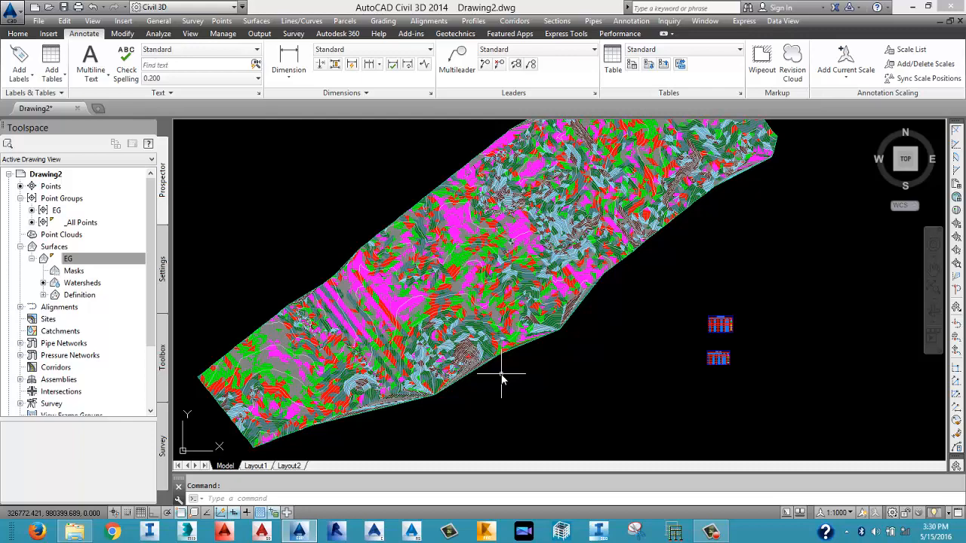
Edit the EG surface style's plan display to hide Slopes and show Watersheds.
right_click(96, 265)
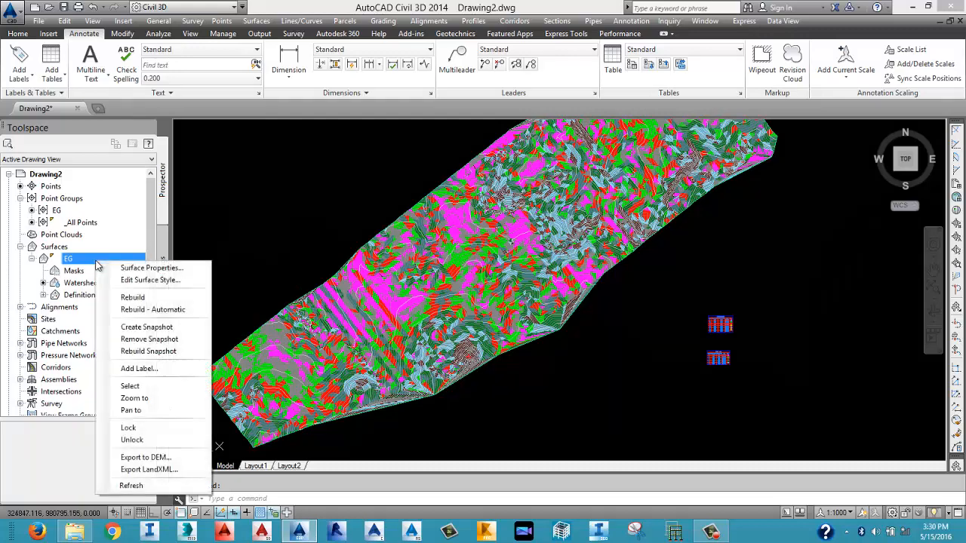
left_click(129, 281)
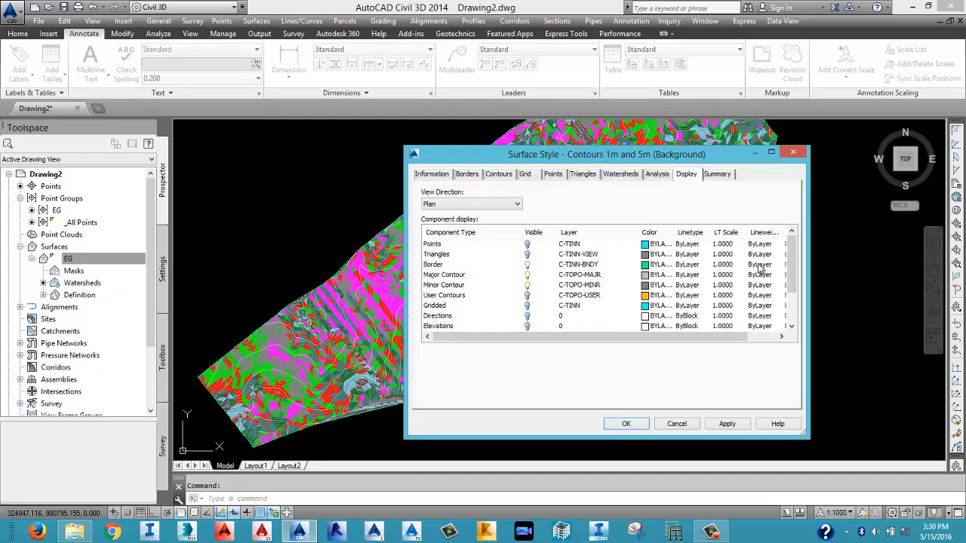
left_click_drag(794, 261, 793, 314)
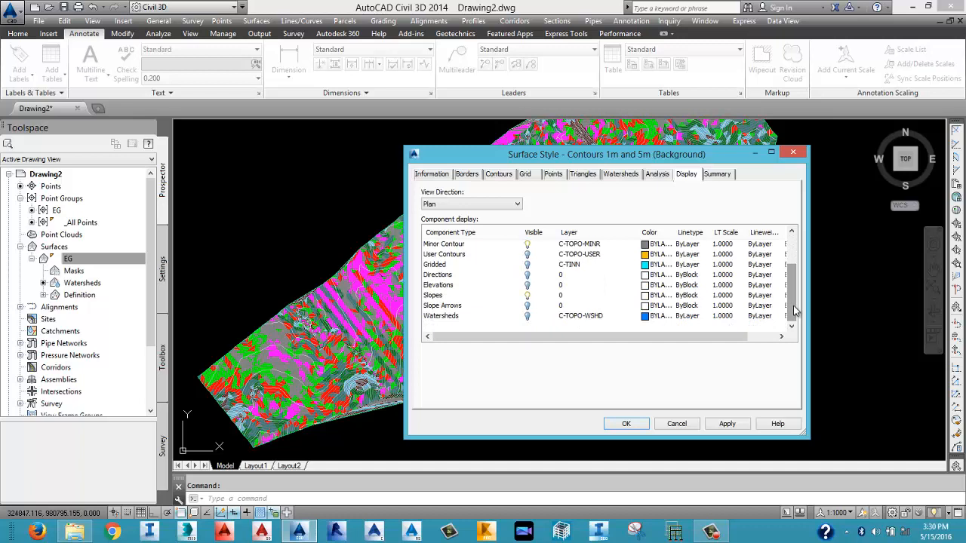
left_click(527, 295)
left_click(527, 316)
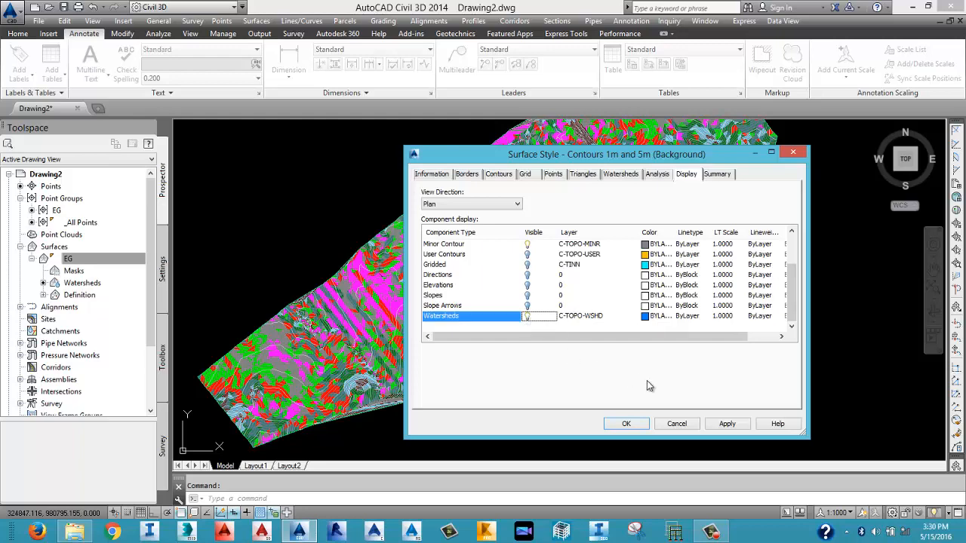
left_click(724, 423)
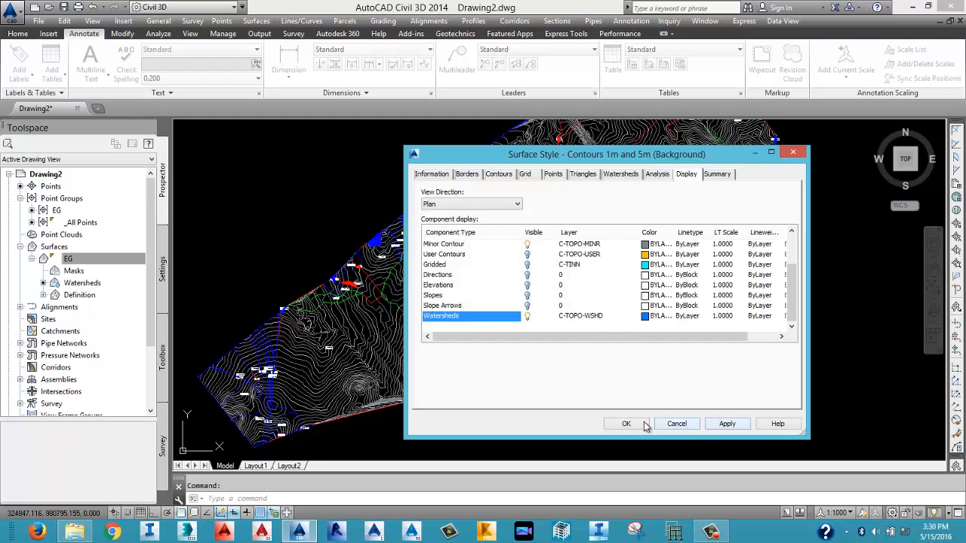
left_click(627, 423)
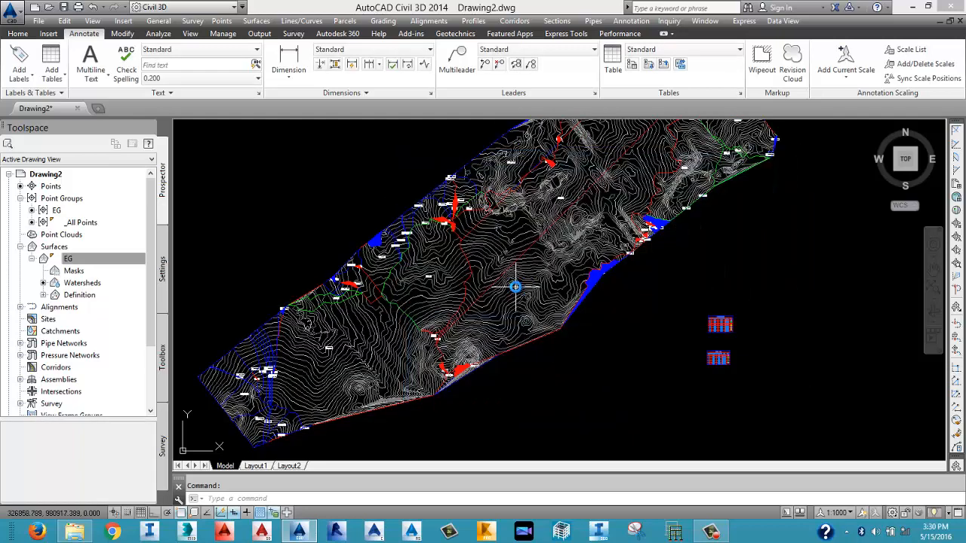
mouse_move(514, 287)
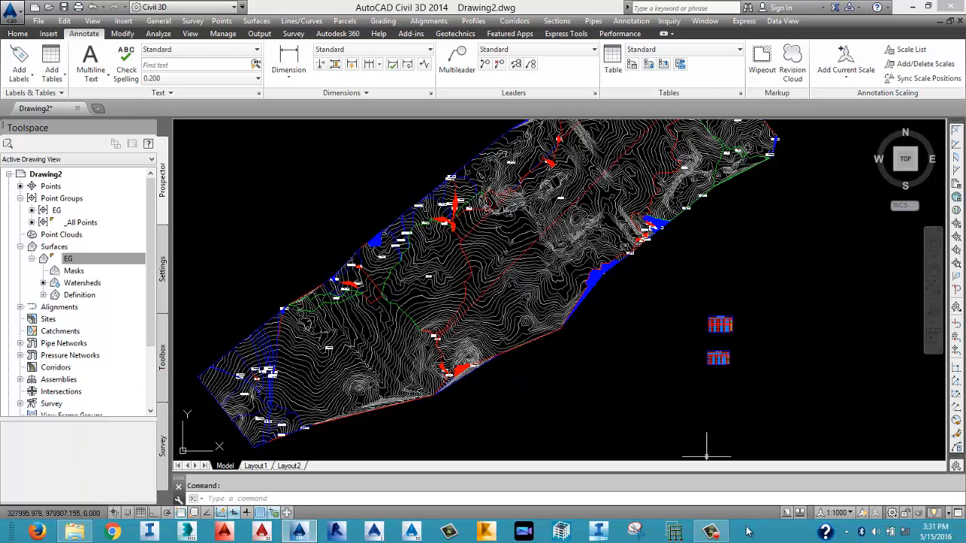
mouse_move(717, 534)
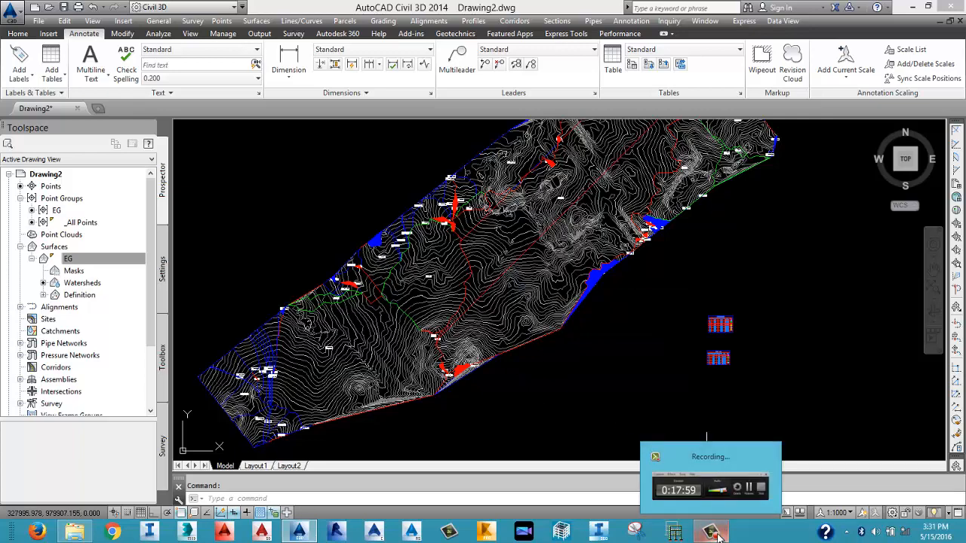
left_click(717, 534)
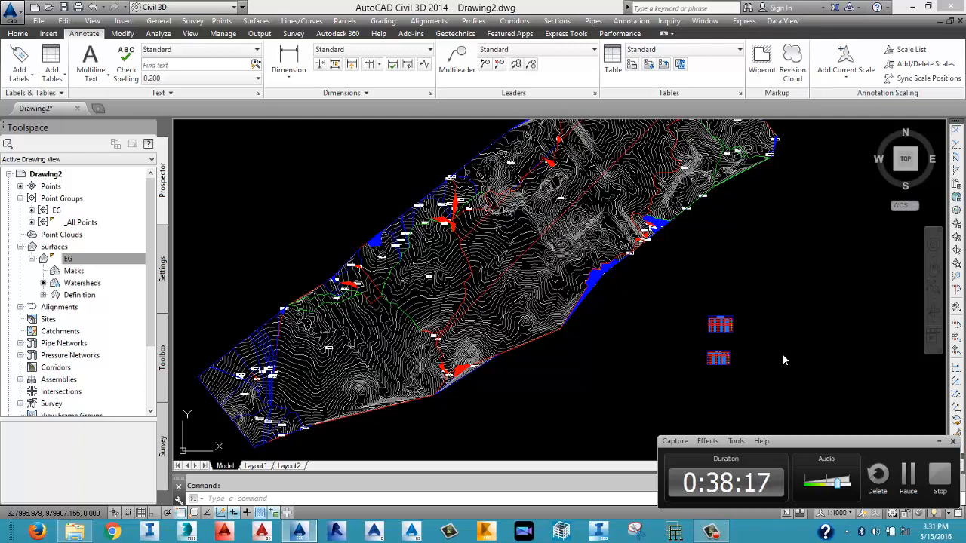
left_click(939, 442)
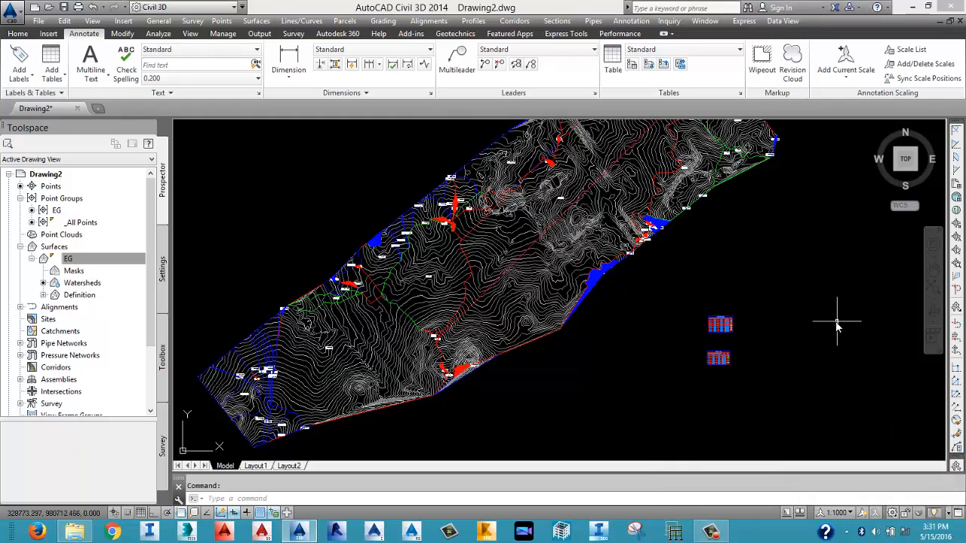
Examine the watershed boundaries and labels at the southwestern end of the EG surface.
middle_click_drag(401, 325, 428, 313)
scroll(468, 264, "up", 2)
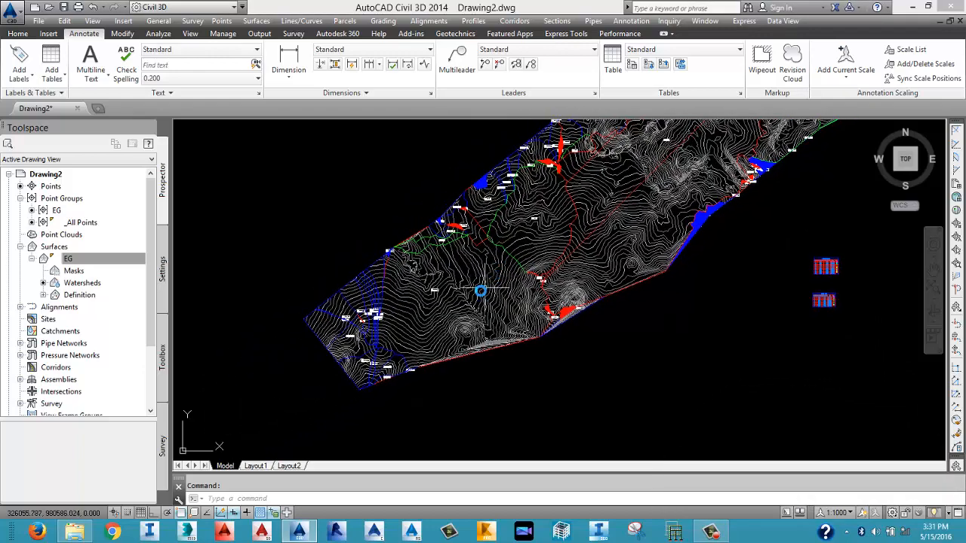
scroll(366, 304, "up", 4)
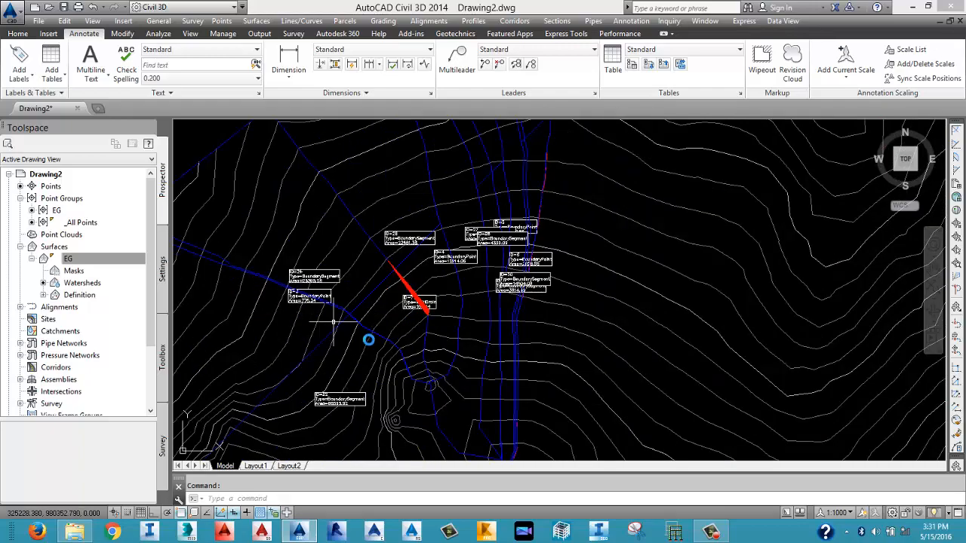
scroll(383, 360, "down", 5)
scroll(430, 371, "up", 7)
scroll(352, 272, "down", 6)
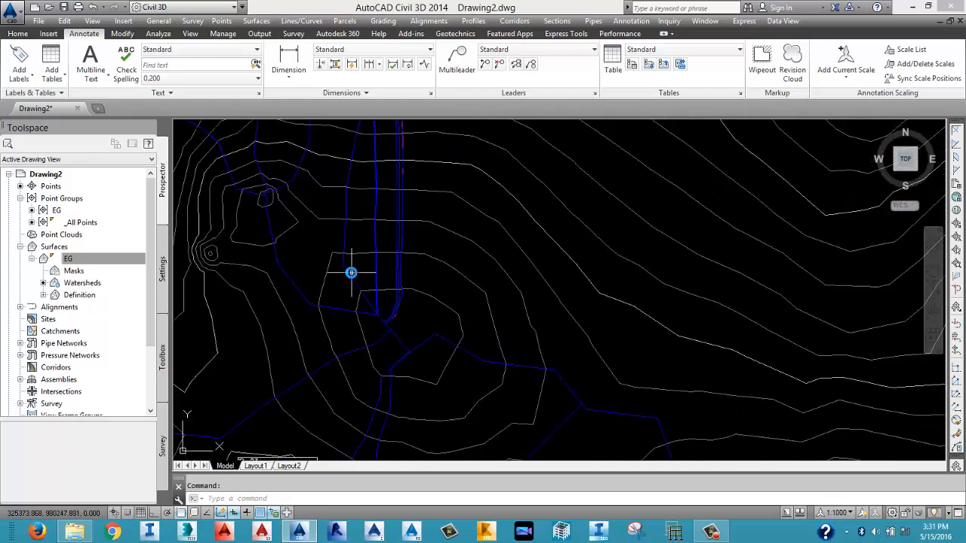
middle_click_drag(427, 254, 448, 336)
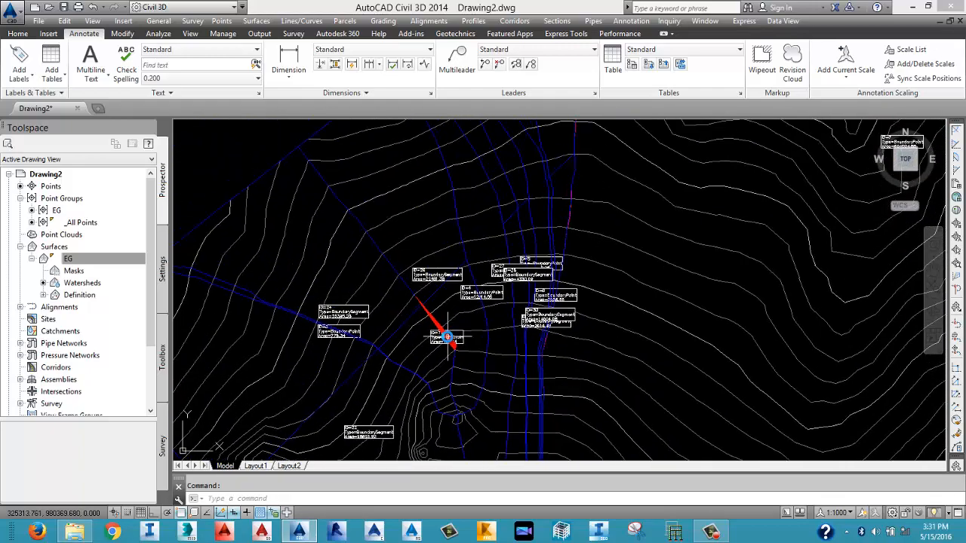
scroll(460, 323, "down", 2)
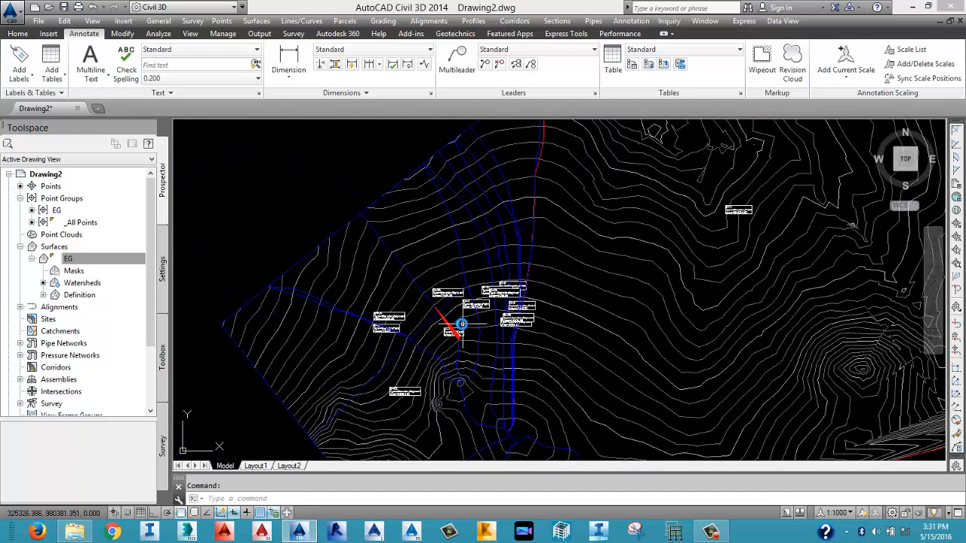
Read the boundary point watershed label with ID 7 and inspect the neighbouring watersheds to the northeast.
middle_click_drag(603, 259, 485, 317)
scroll(611, 273, "up", 2)
scroll(611, 273, "up", 6)
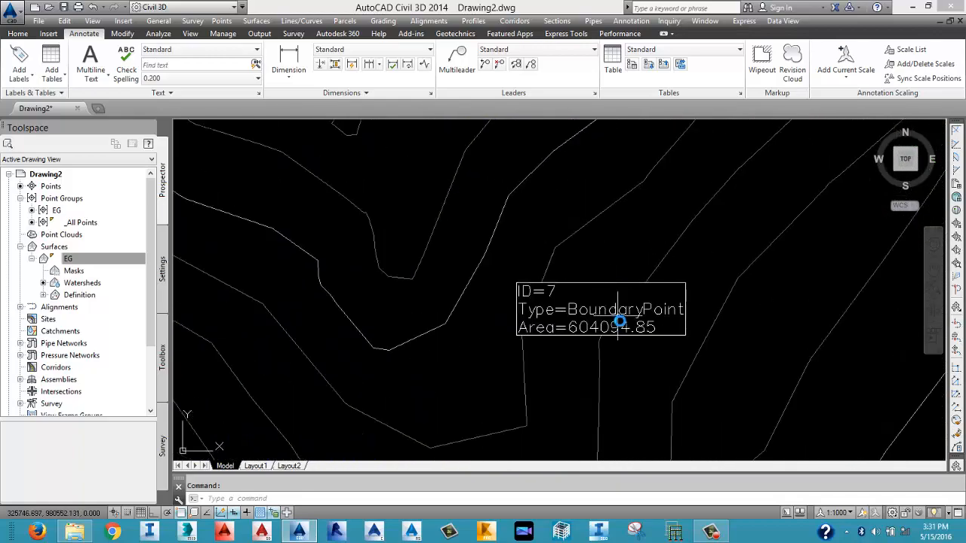
scroll(619, 322, "down", 8)
middle_click_drag(647, 261, 560, 330)
scroll(529, 217, "down", 2)
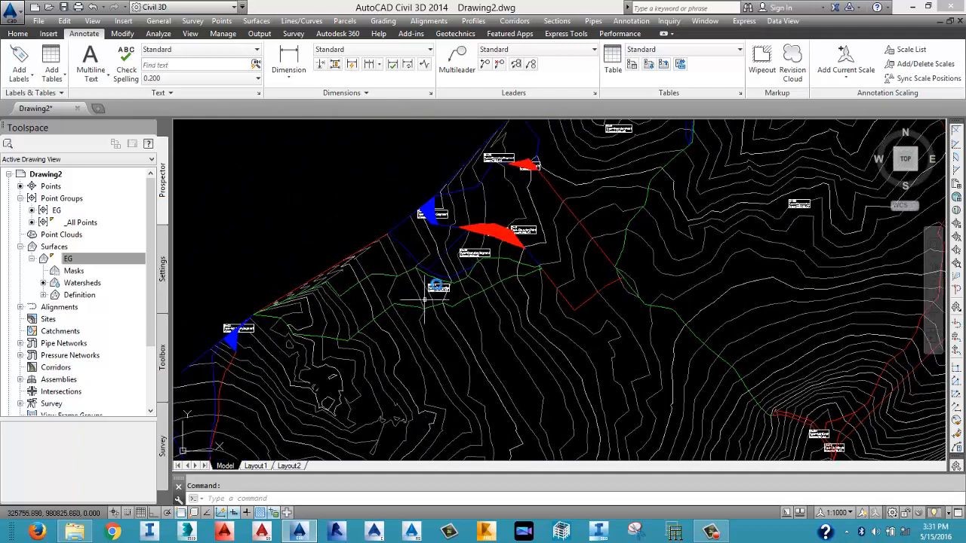
scroll(521, 257, "down", 2)
middle_click_drag(624, 255, 442, 339)
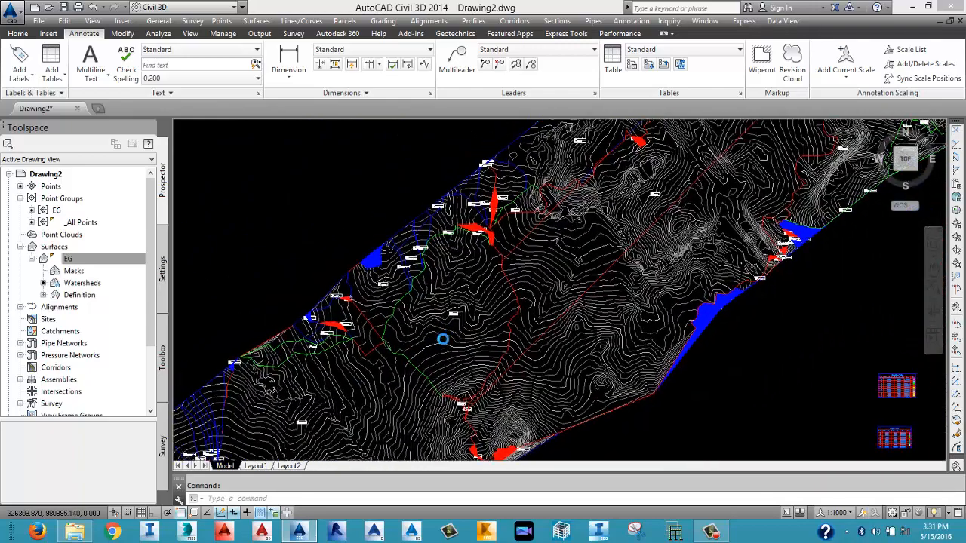
Inspect the blue and red shaded watershed areas along the EG surface's northwestern and southeastern edges.
scroll(363, 260, "up", 5)
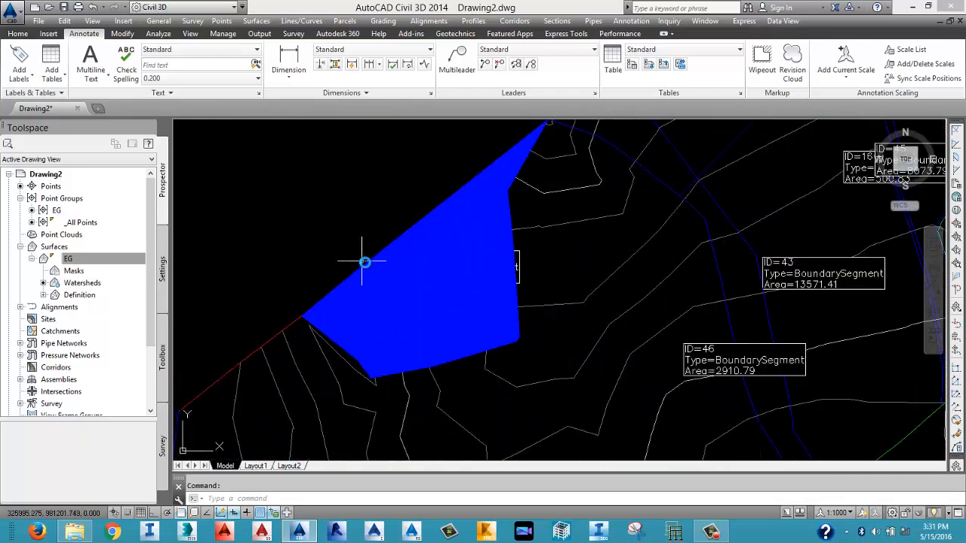
scroll(410, 278, "down", 6)
scroll(634, 305, "up", 5)
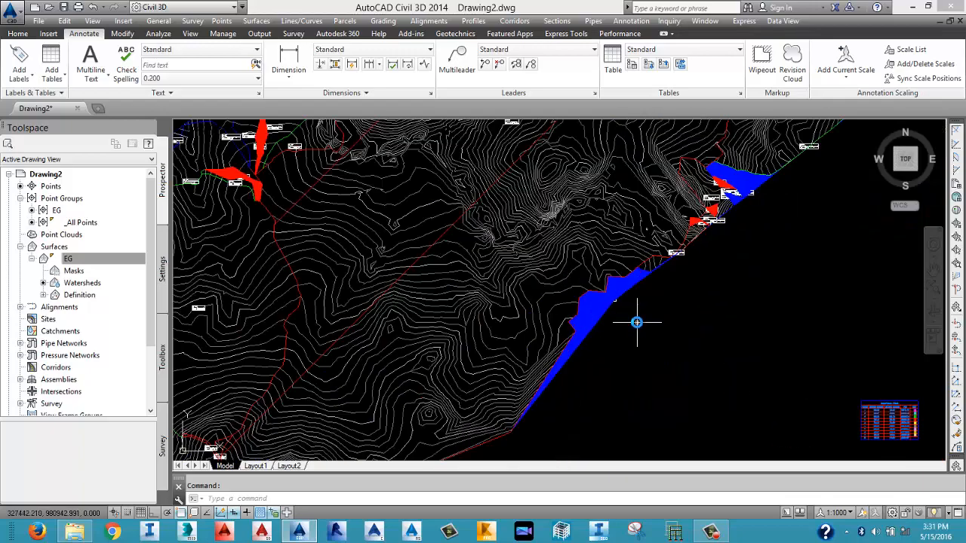
scroll(554, 265, "down", 7)
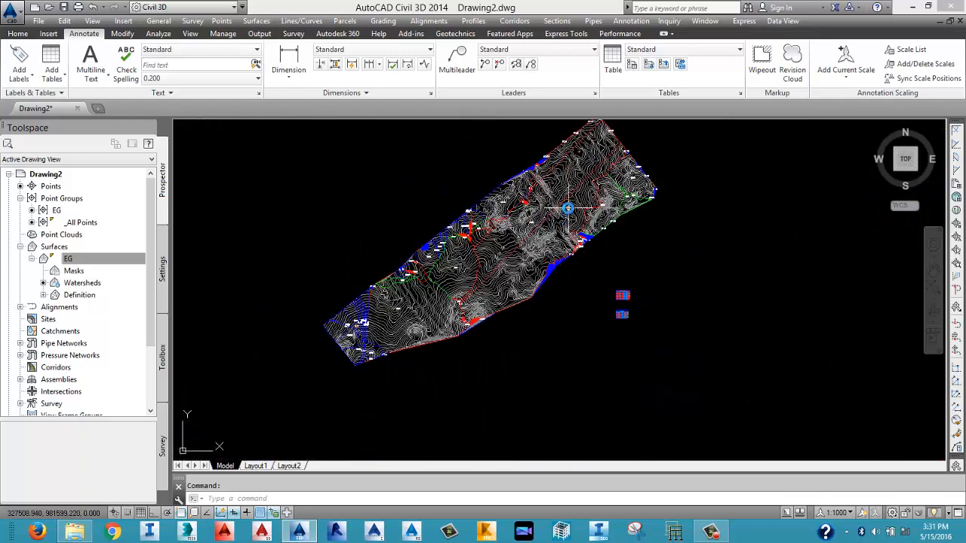
middle_click_drag(567, 208, 525, 300)
scroll(489, 261, "up", 5)
scroll(521, 254, "up", 4)
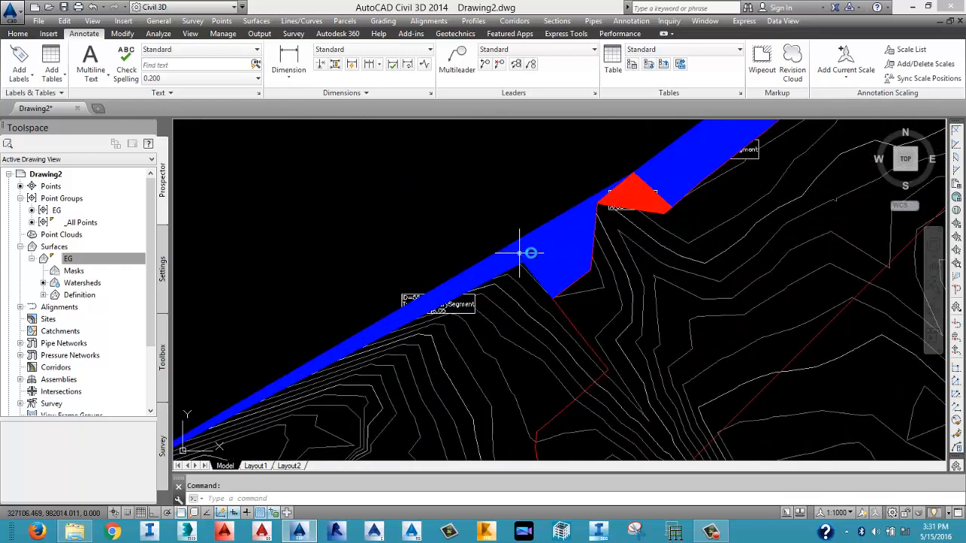
scroll(544, 253, "down", 3)
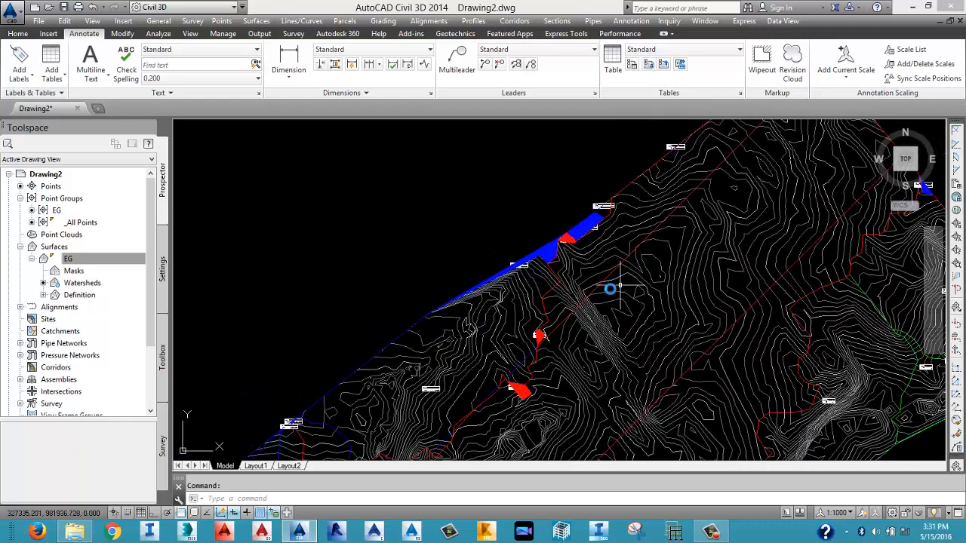
scroll(548, 332, "up", 7)
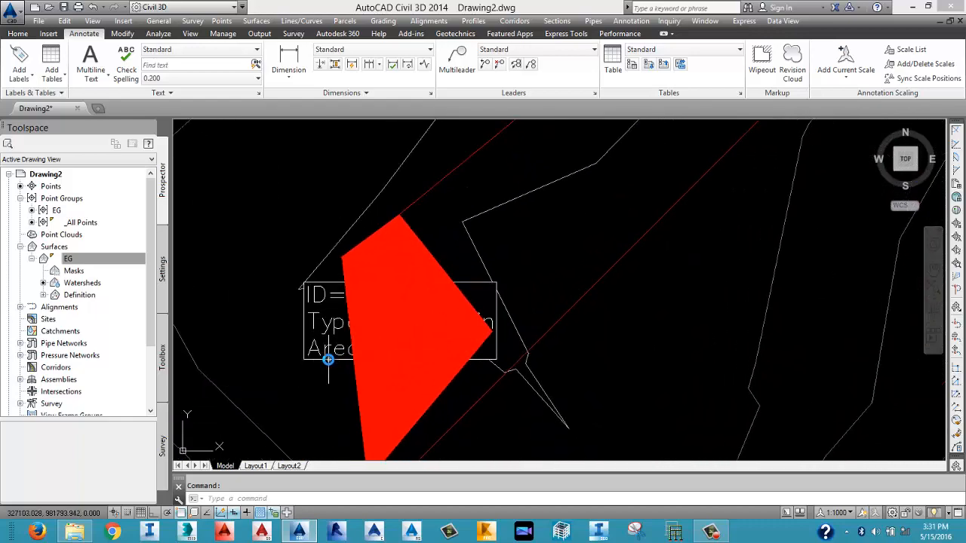
left_click_drag(328, 360, 331, 357)
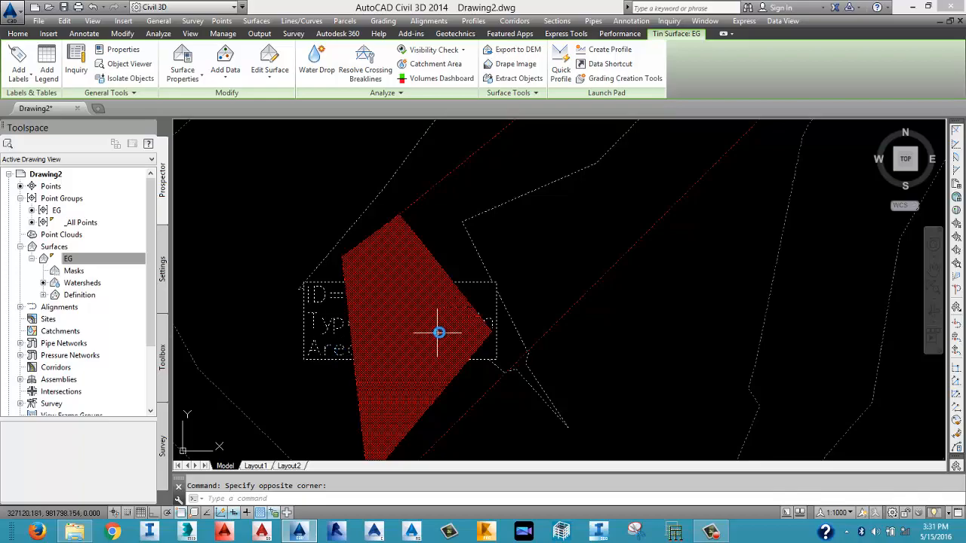
scroll(450, 328, "down", 5)
key("Escape")
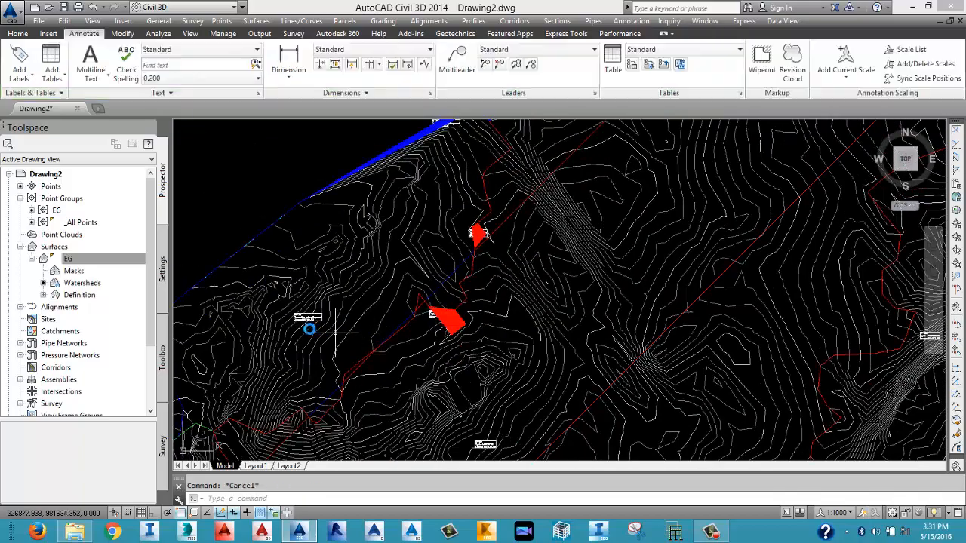
Trace the red watershed boundary southwest and read the labels around the tall red shaded area.
scroll(301, 316, "up", 5)
scroll(321, 294, "down", 5)
scroll(324, 373, "up", 4)
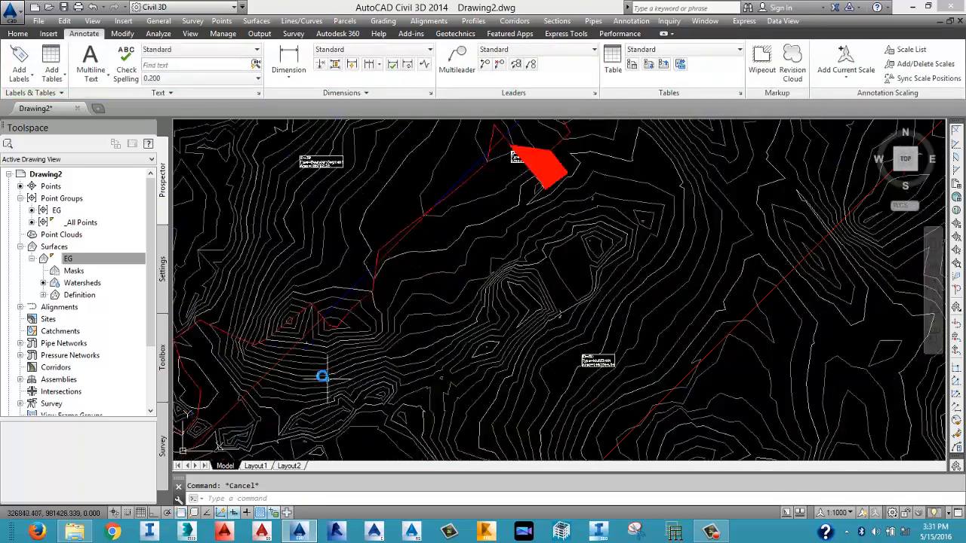
scroll(339, 362, "down", 3)
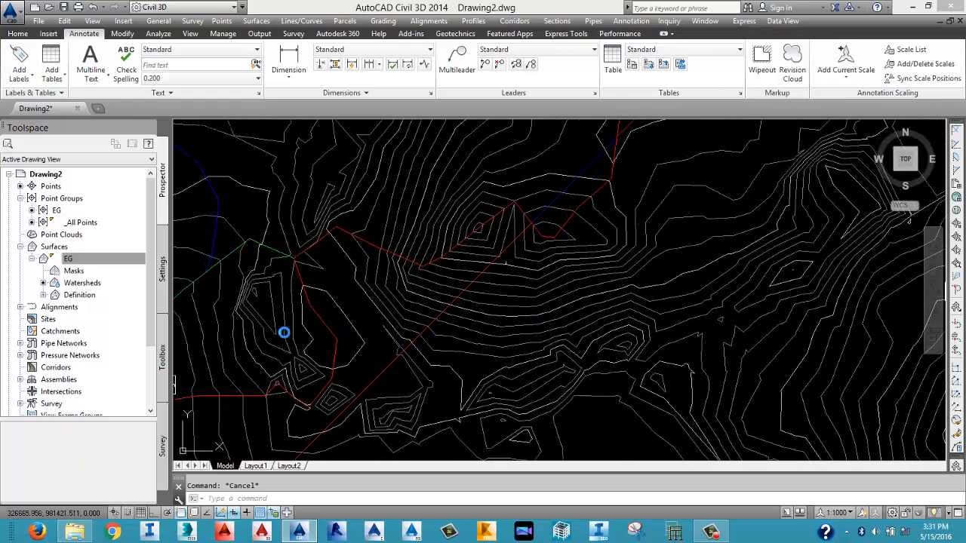
scroll(294, 335, "up", 5)
scroll(345, 312, "down", 2)
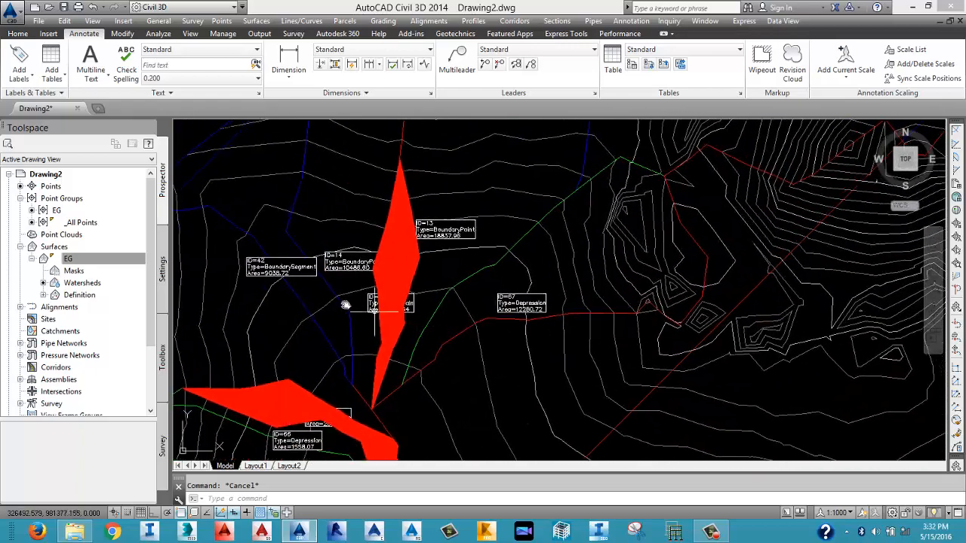
scroll(302, 287, "up", 3)
scroll(302, 285, "down", 4)
middle_click_drag(303, 287, 414, 269)
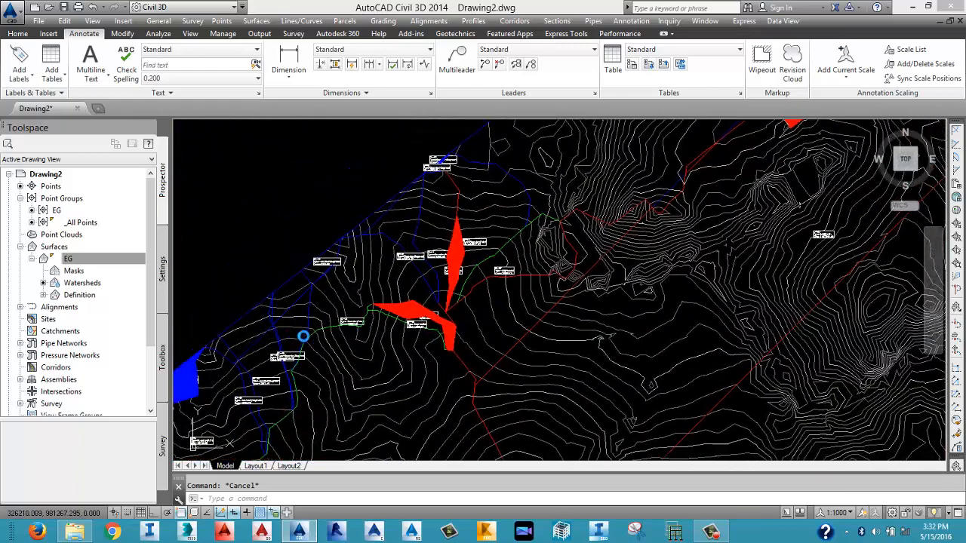
Check the depression and boundary segment watershed labels along the southwestern part of the surface's northwest edge.
middle_click_drag(304, 337, 402, 311)
mouse_move(311, 414)
middle_mouse_down()
mouse_move(329, 410)
mouse_move(388, 330)
middle_mouse_up()
scroll(343, 387, "up", 8)
scroll(345, 387, "down", 6)
scroll(345, 386, "down", 3)
scroll(288, 372, "up", 10)
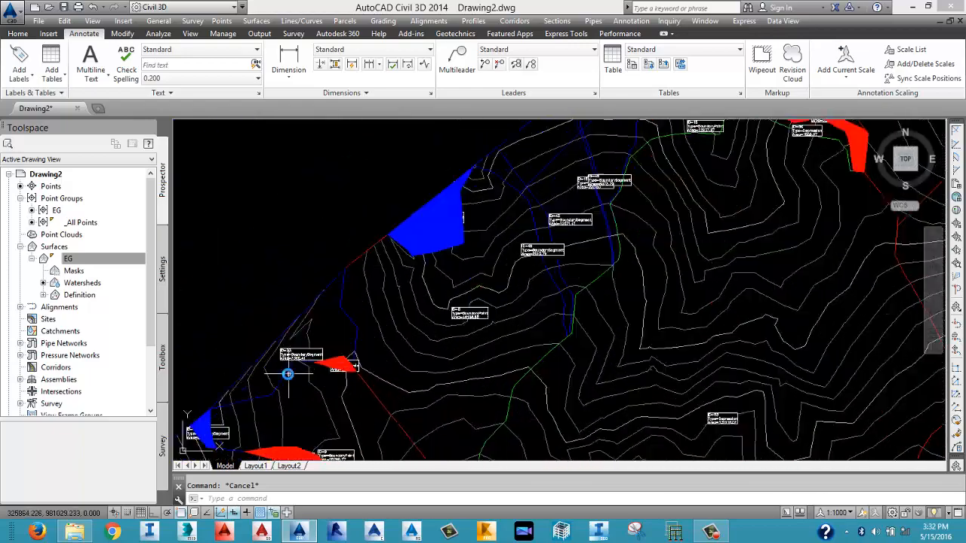
scroll(305, 370, "down", 10)
middle_click_drag(316, 388, 356, 364)
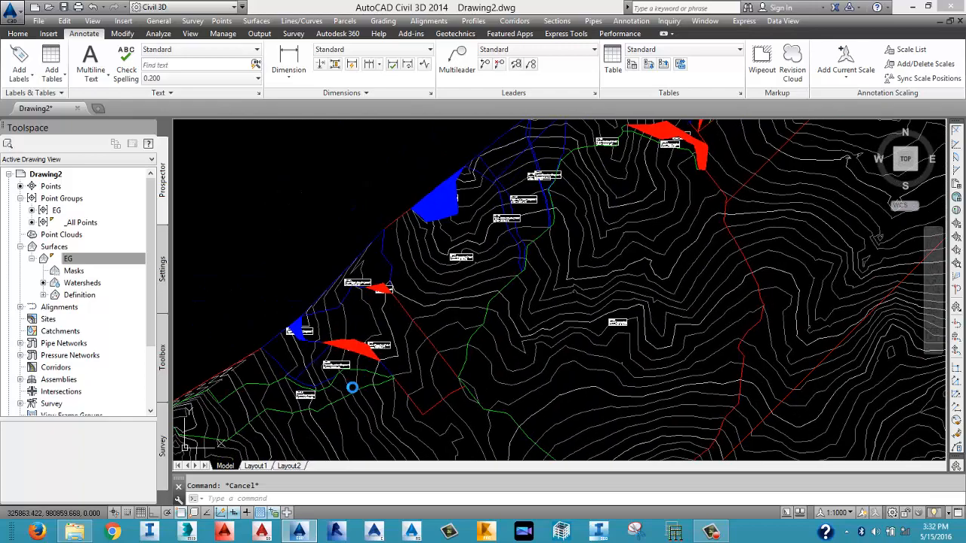
scroll(342, 354, "up", 6)
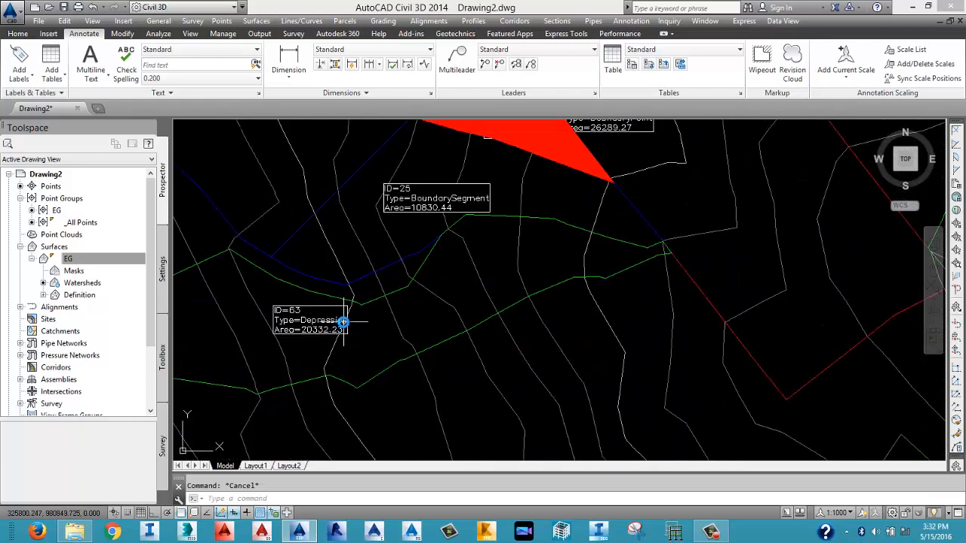
Read the boundary segment watershed labels around the narrow blue shaded area at the EG surface's eastern end.
scroll(345, 324, "down", 10)
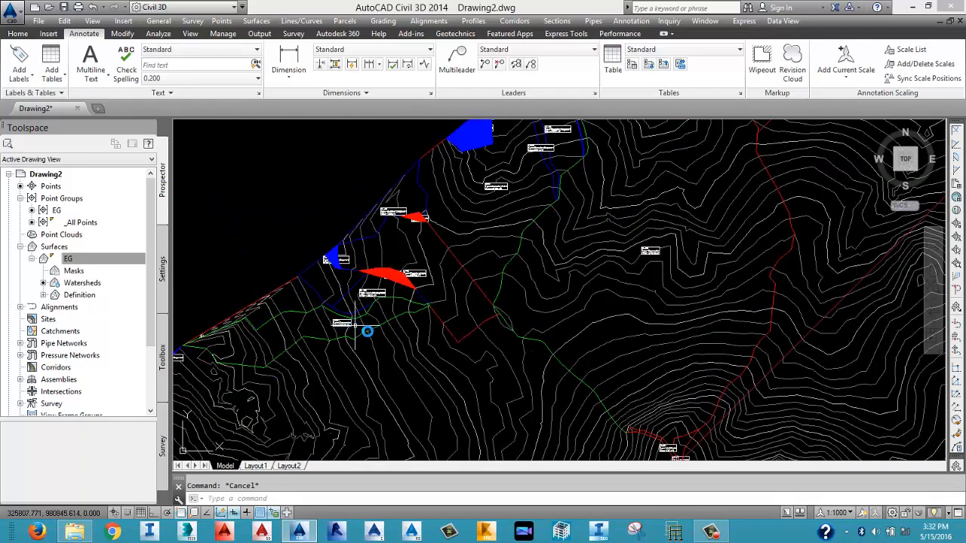
scroll(497, 363, "up", 2)
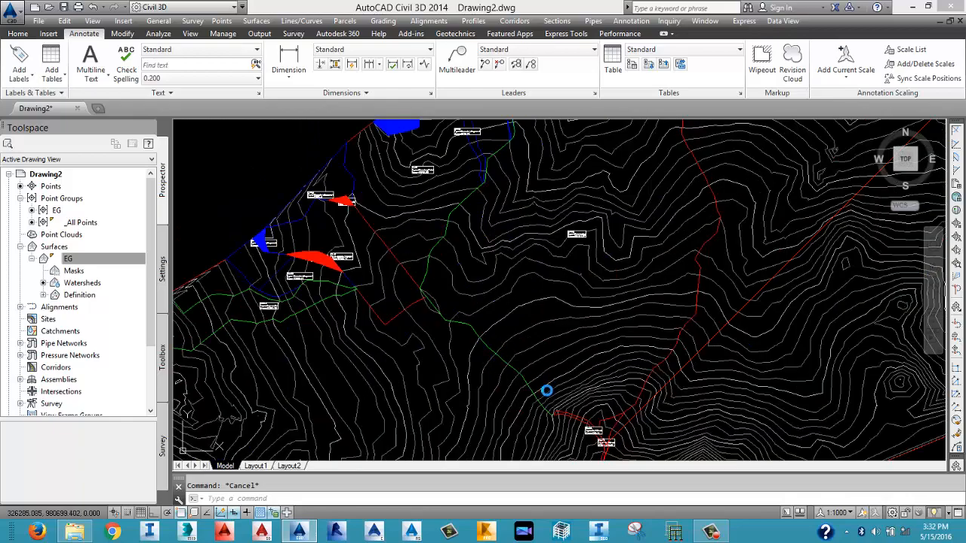
middle_click_drag(546, 391, 591, 336)
scroll(403, 345, "down", 5)
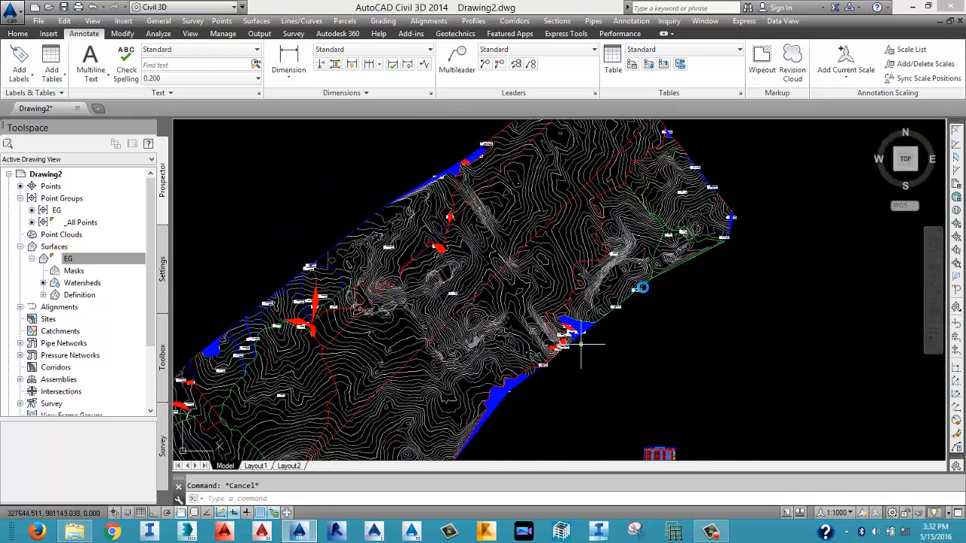
scroll(686, 227, "up", 8)
scroll(661, 254, "down", 7)
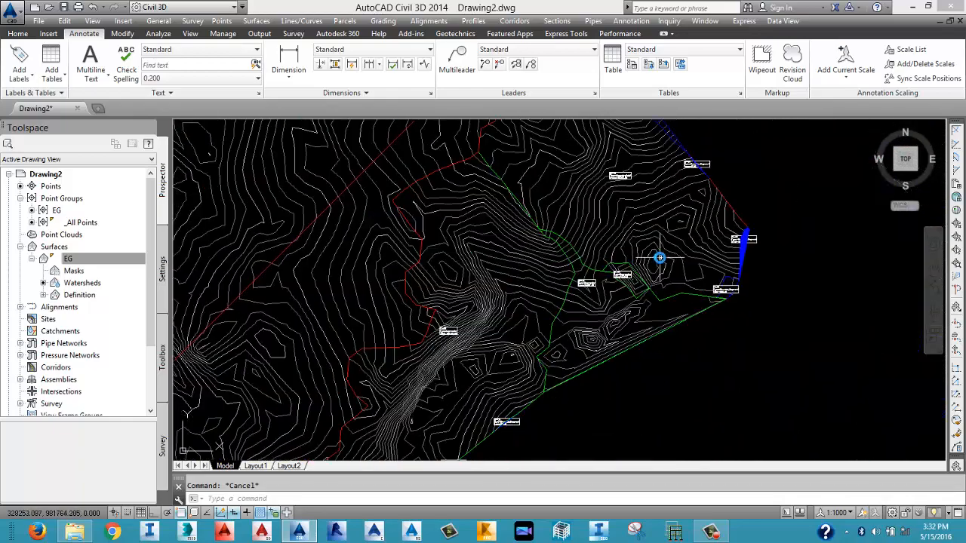
scroll(725, 259, "up", 7)
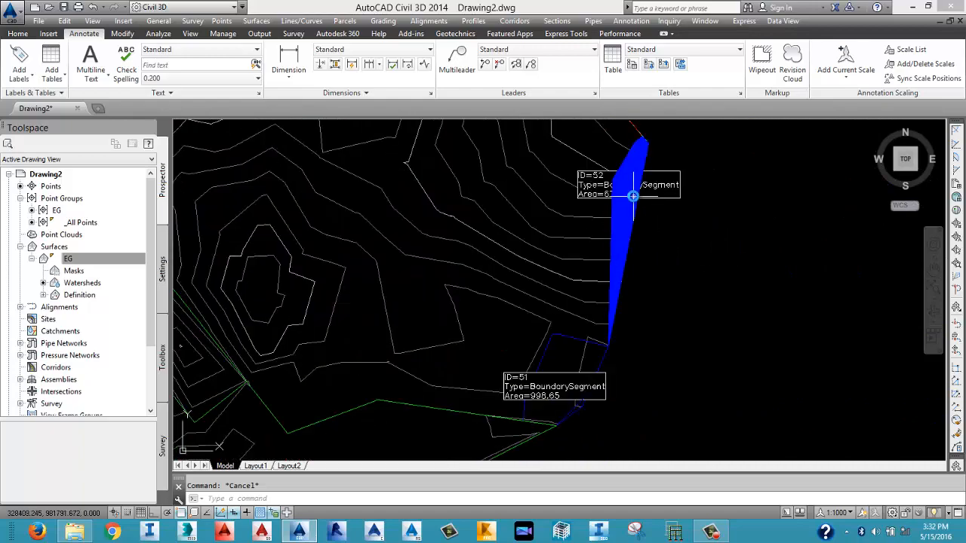
scroll(632, 193, "down", 3)
scroll(634, 194, "up", 4)
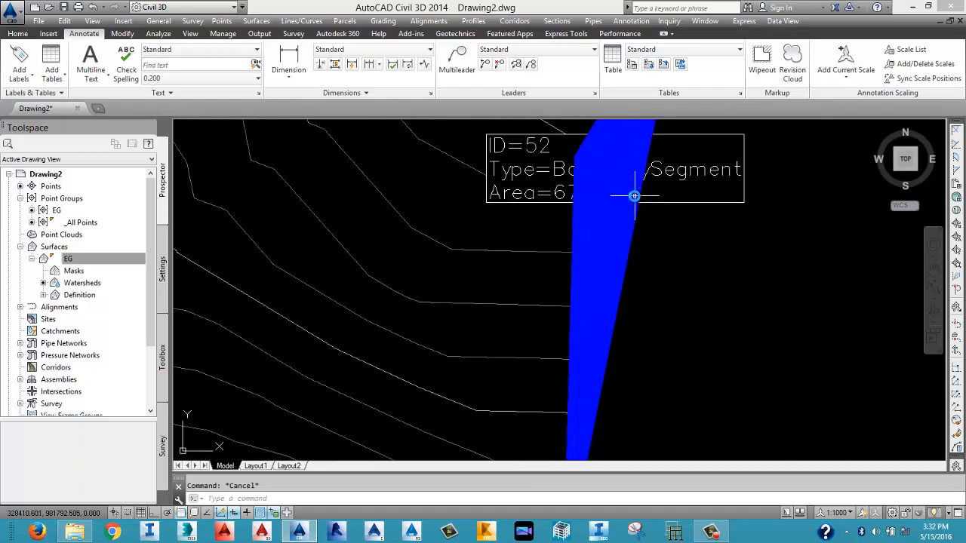
Check the overlapping depression and multi-drain labels beside the red shaded areas on the surface's southeastern edge.
scroll(543, 315, "down", 7)
scroll(523, 319, "up", 5)
scroll(523, 319, "up", 3)
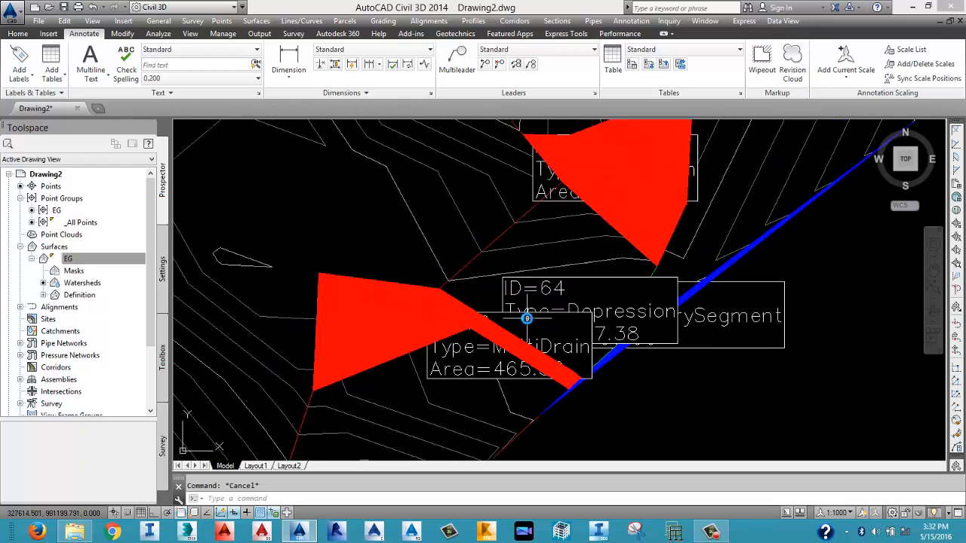
scroll(527, 319, "down", 8)
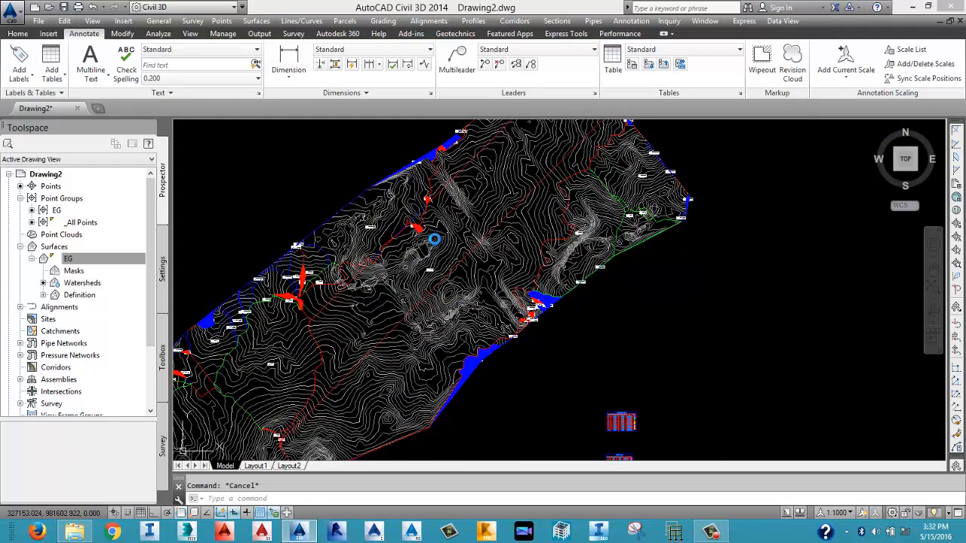
Review the watershed boundaries across the whole EG surface, from its southwestern end to its northeastern end.
scroll(488, 340, "down", 1)
scroll(489, 340, "down", 3)
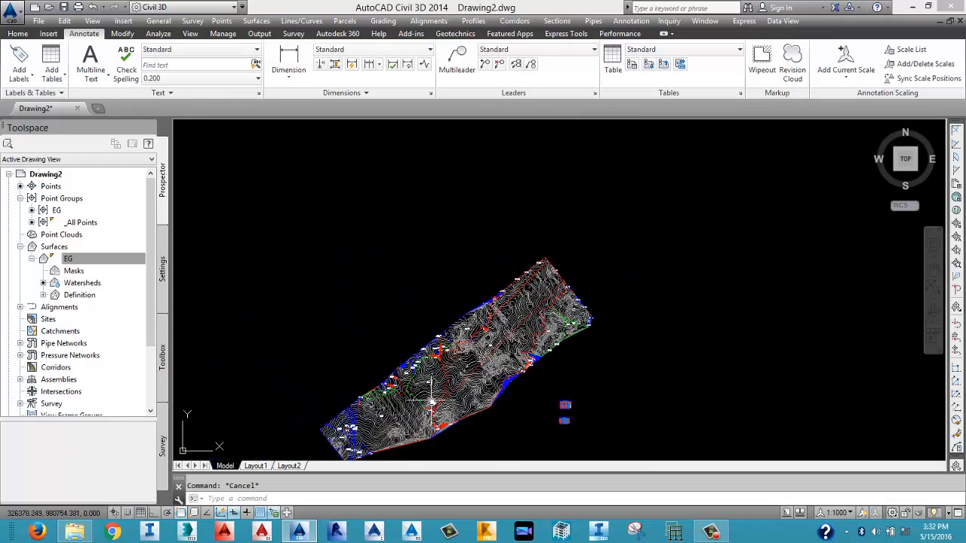
scroll(432, 414, "up", 5)
scroll(545, 303, "down", 6)
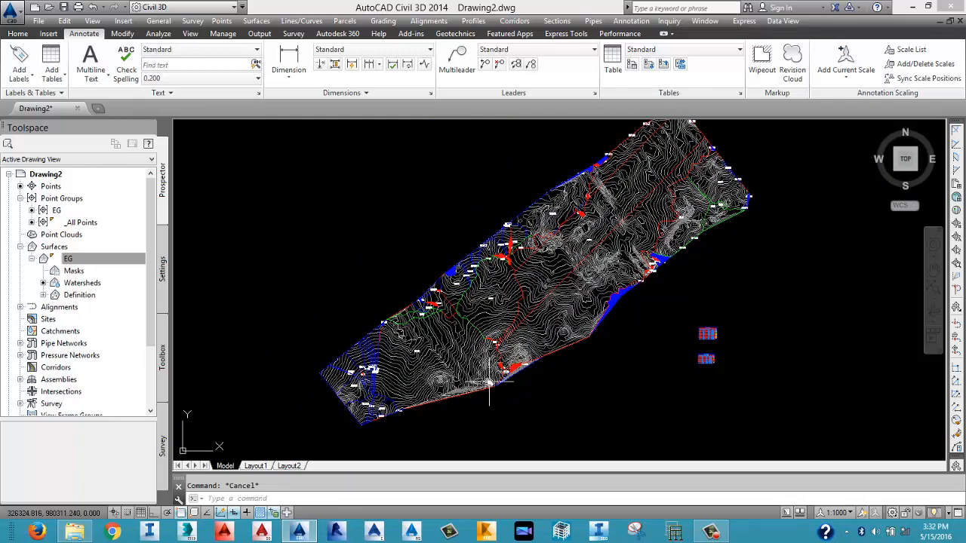
scroll(495, 367, "up", 2)
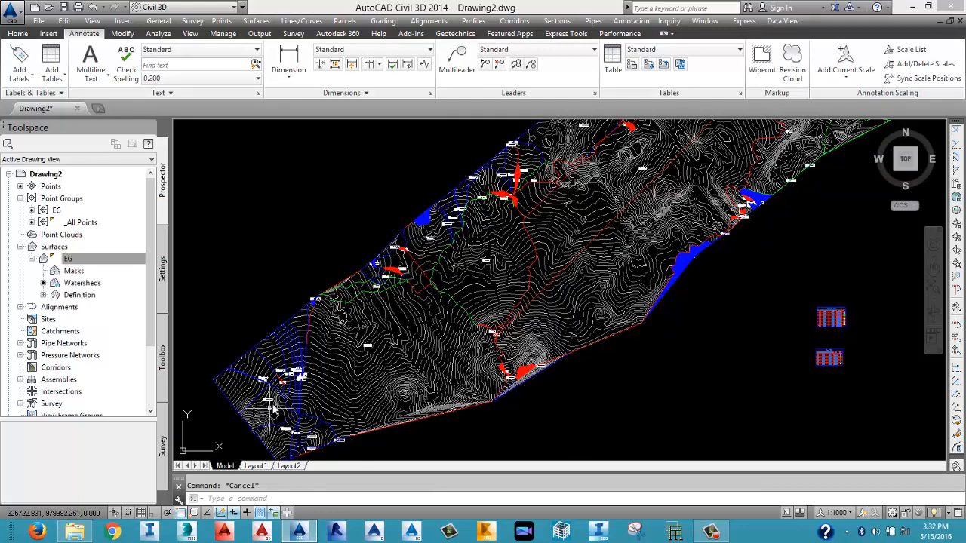
mouse_move(287, 380)
middle_mouse_down()
mouse_move(333, 380)
mouse_move(339, 289)
middle_mouse_up()
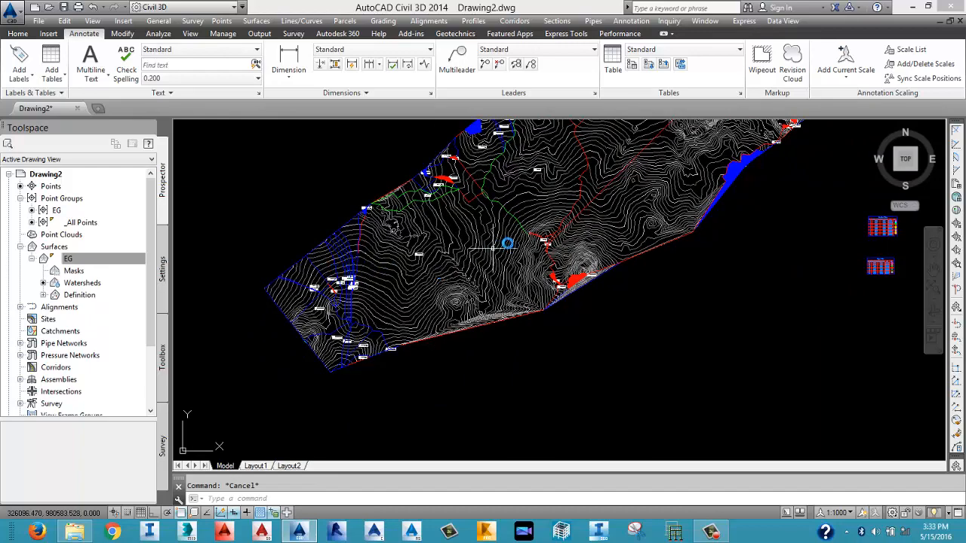
middle_click_drag(511, 243, 340, 335)
middle_click_drag(543, 256, 504, 320)
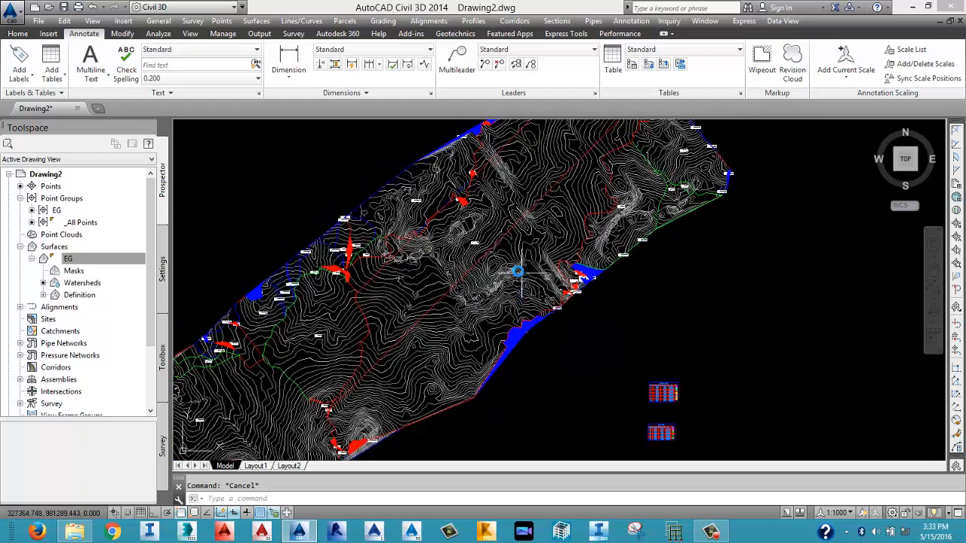
middle_click_drag(501, 240, 441, 314)
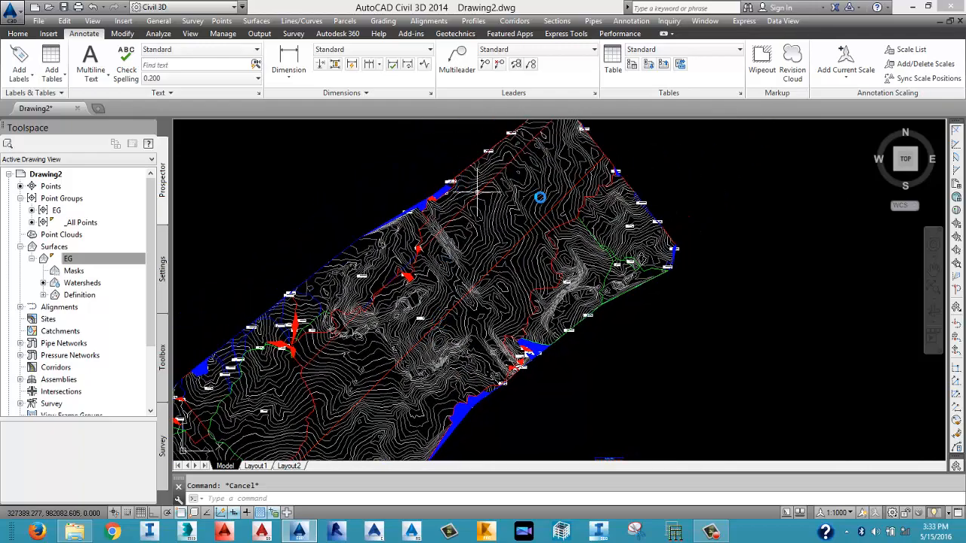
scroll(628, 204, "down", 5)
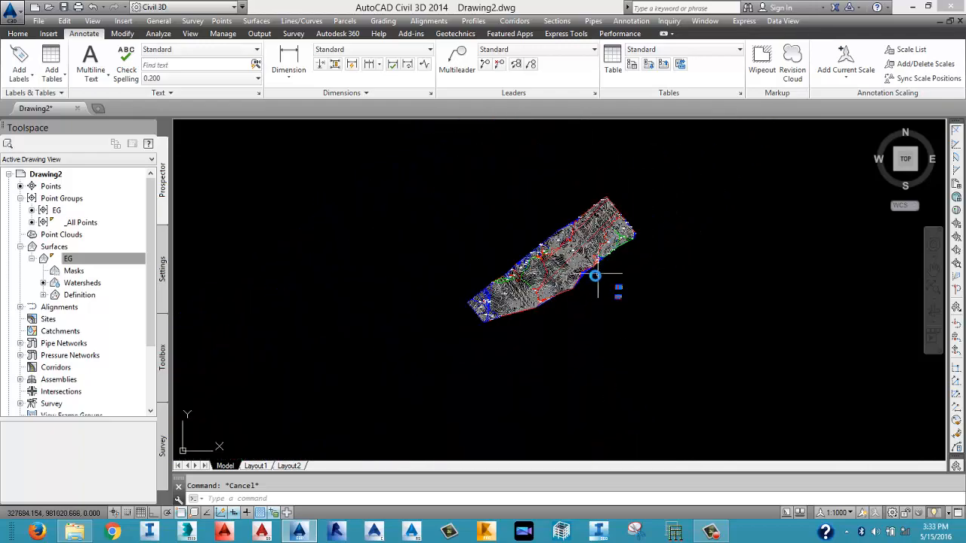
scroll(545, 268, "up", 5)
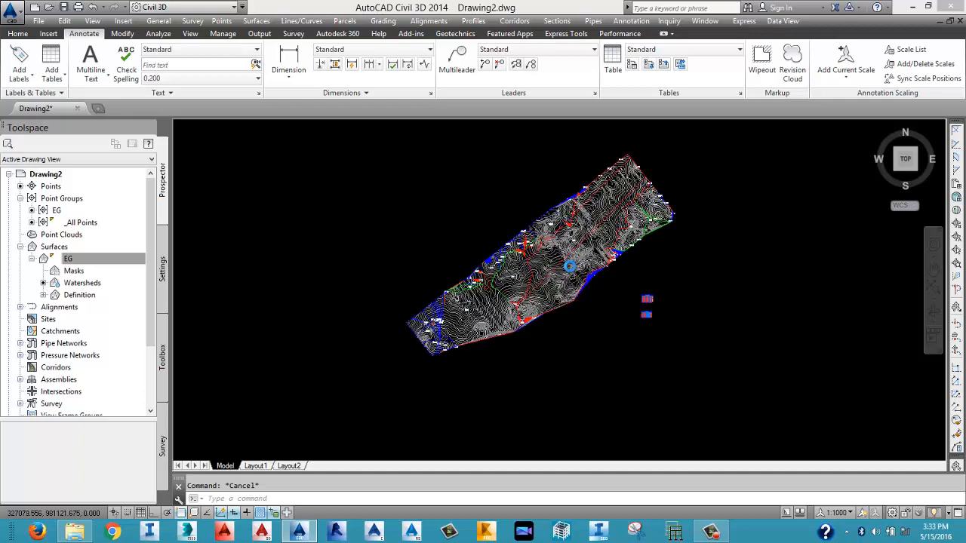
scroll(542, 302, "down", 2)
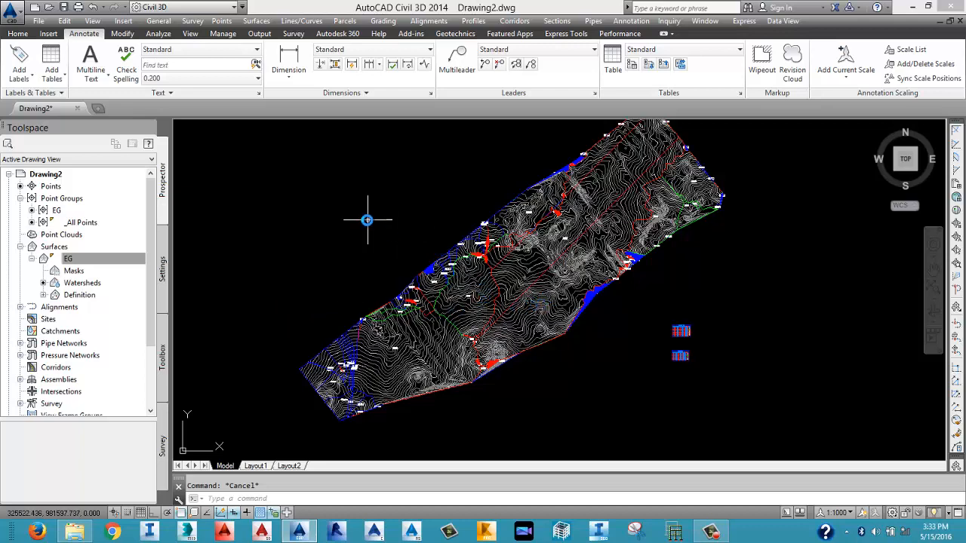
Add a dynamic Watersheds legend table for the EG surface, placed just east of the elevation and slope tables.
left_click_drag(367, 220, 307, 171)
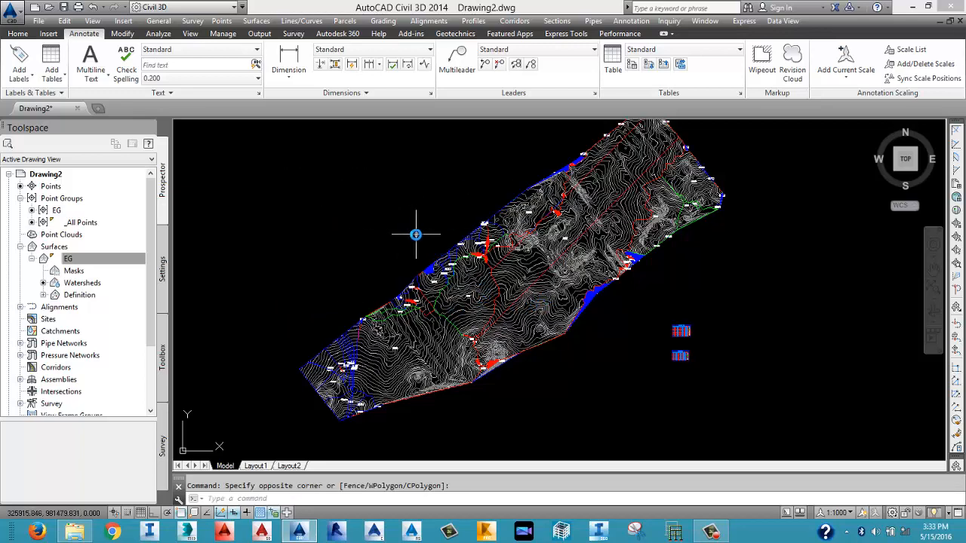
left_click(51, 70)
left_click(79, 103)
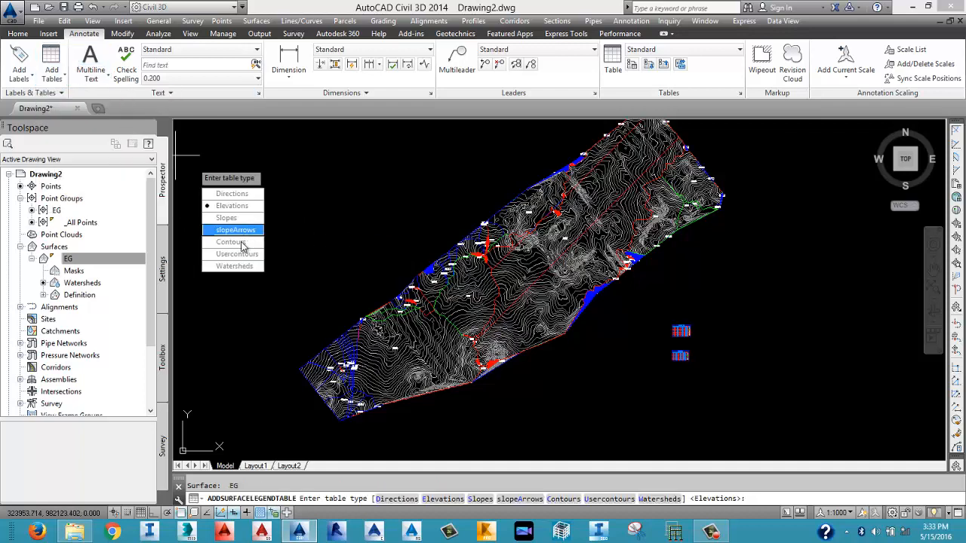
left_click(234, 265)
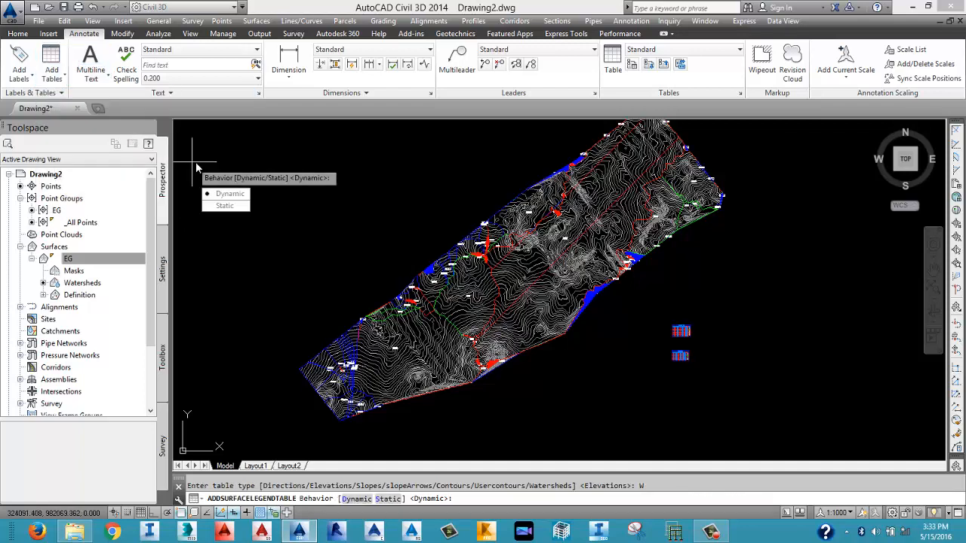
left_click(226, 194)
left_click(722, 335)
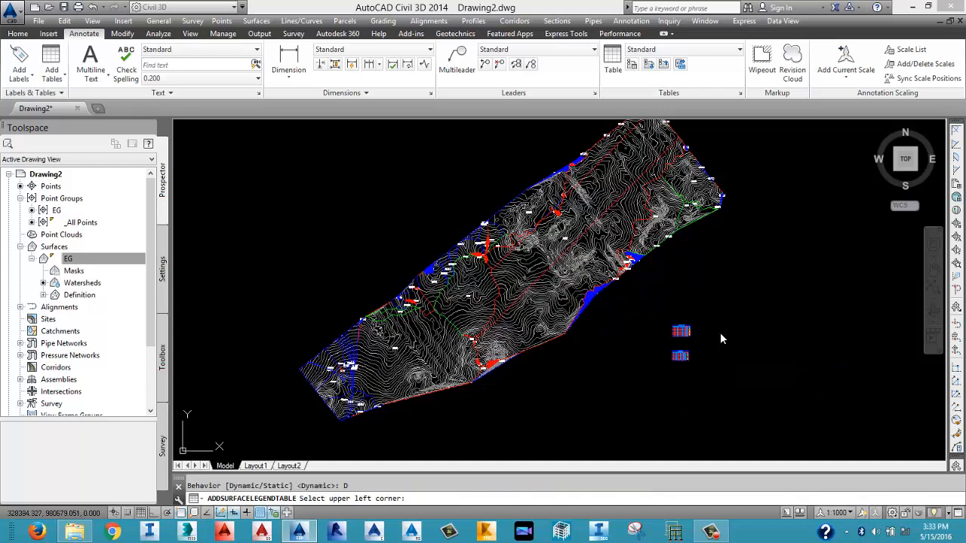
Read the depression, multi-drain and boundary segment rows in the lower part of the watersheds table.
scroll(748, 400, "up", 8)
scroll(686, 406, "up", 4)
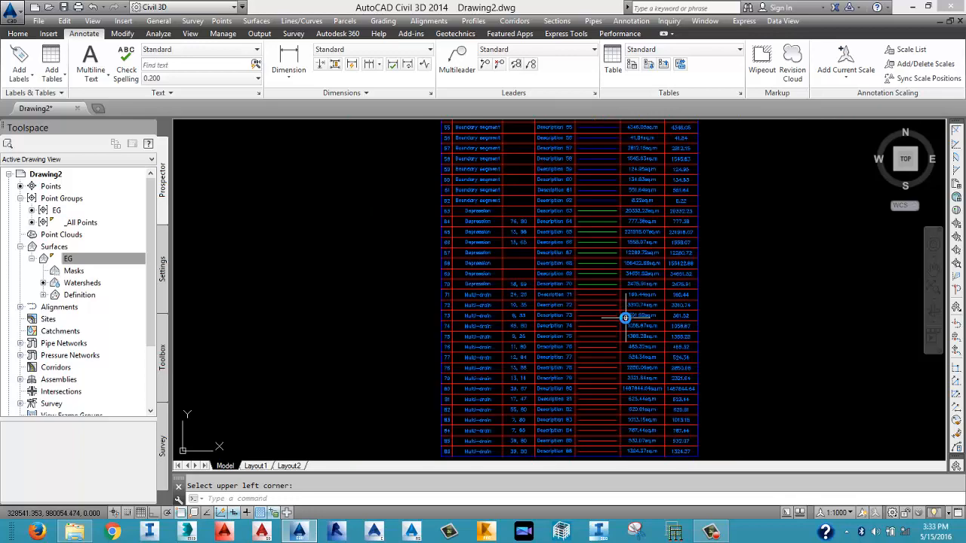
scroll(634, 265, "down", 3)
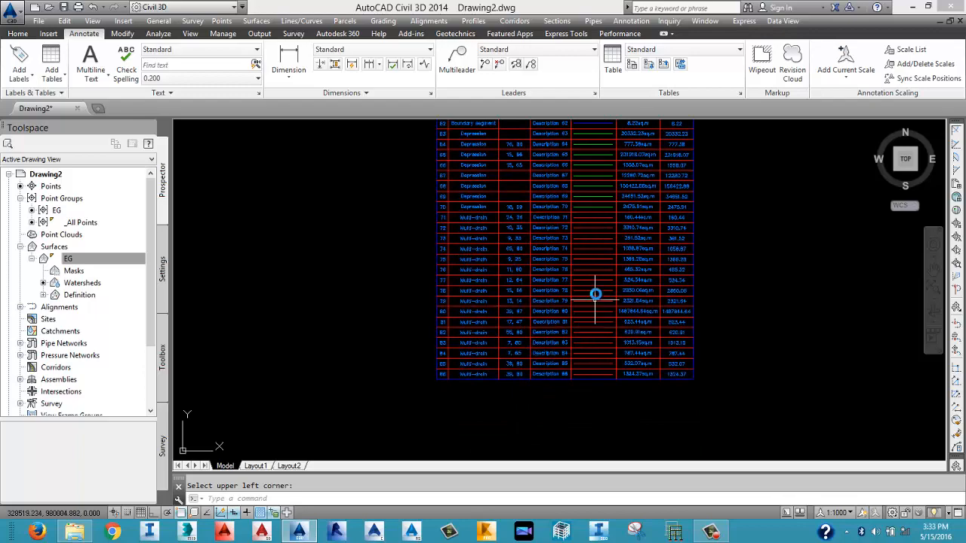
scroll(594, 294, "up", 2)
scroll(576, 324, "down", 3)
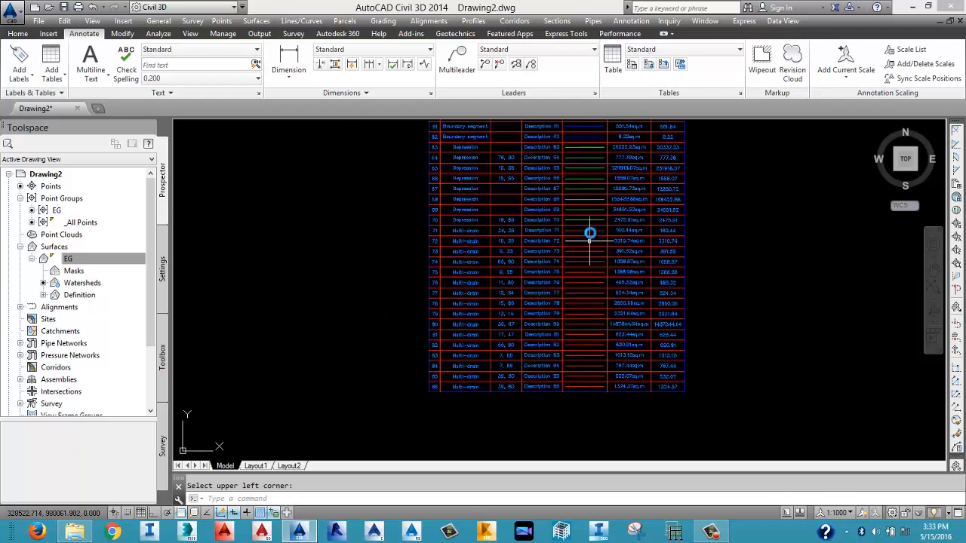
middle_click_drag(579, 231, 569, 326)
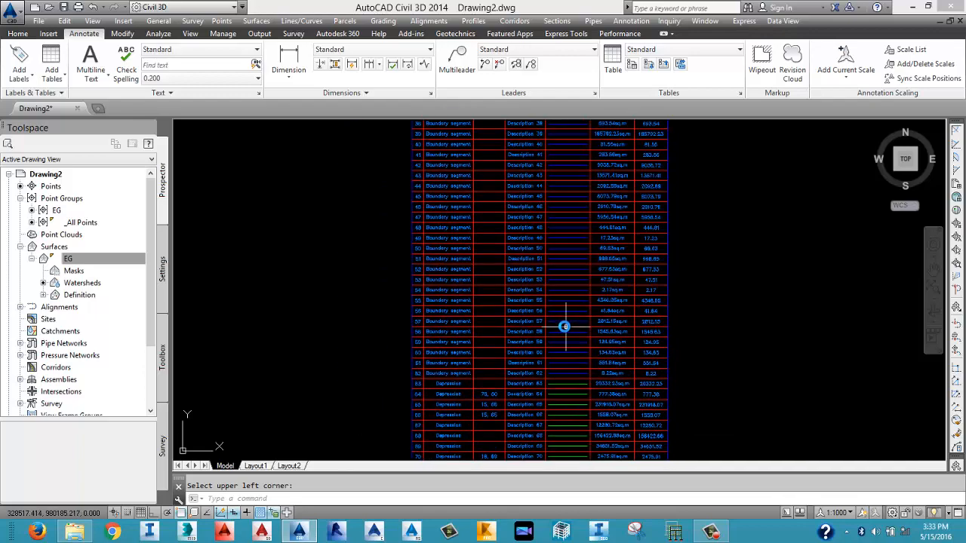
middle_click_drag(558, 415, 560, 384)
scroll(561, 384, "down", 3)
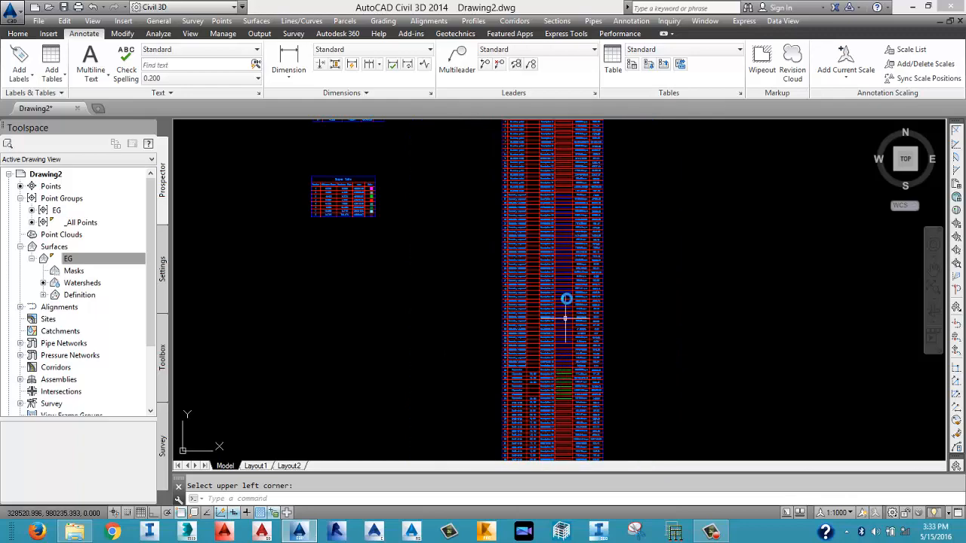
Examine the boundary point and boundary segment rows in the upper part of the watersheds table.
middle_click_drag(566, 301, 556, 388)
scroll(550, 327, "up", 5)
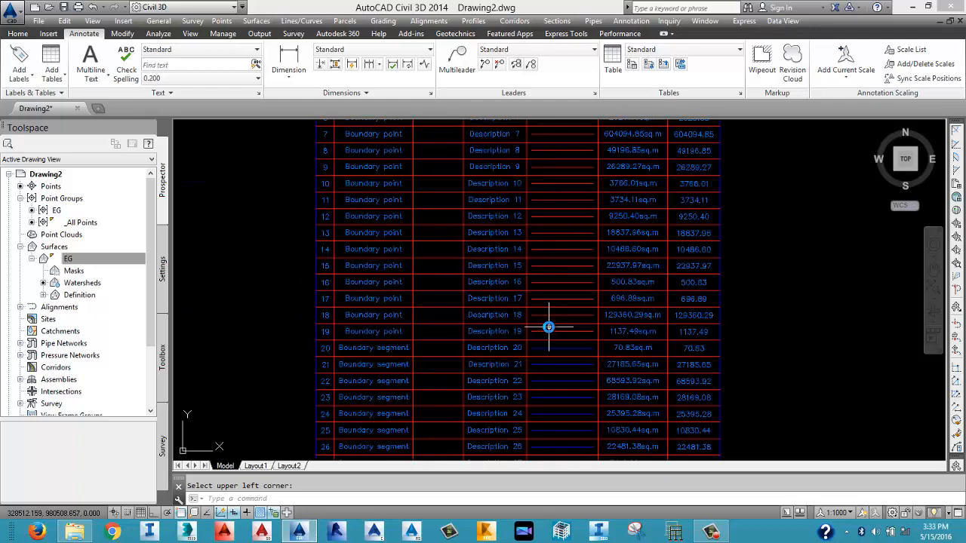
scroll(548, 327, "down", 5)
middle_click_drag(535, 403, 530, 377)
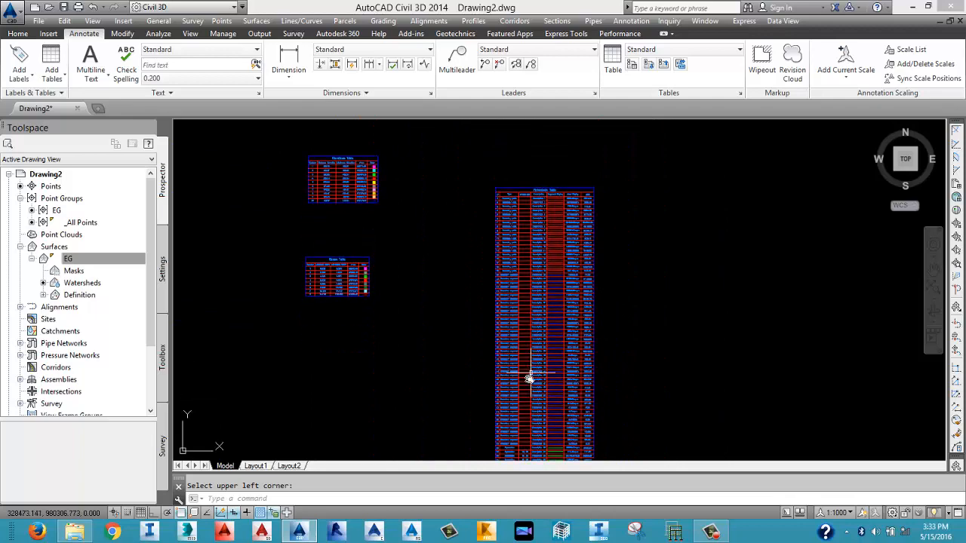
scroll(530, 377, "up", 3)
scroll(528, 381, "down", 7)
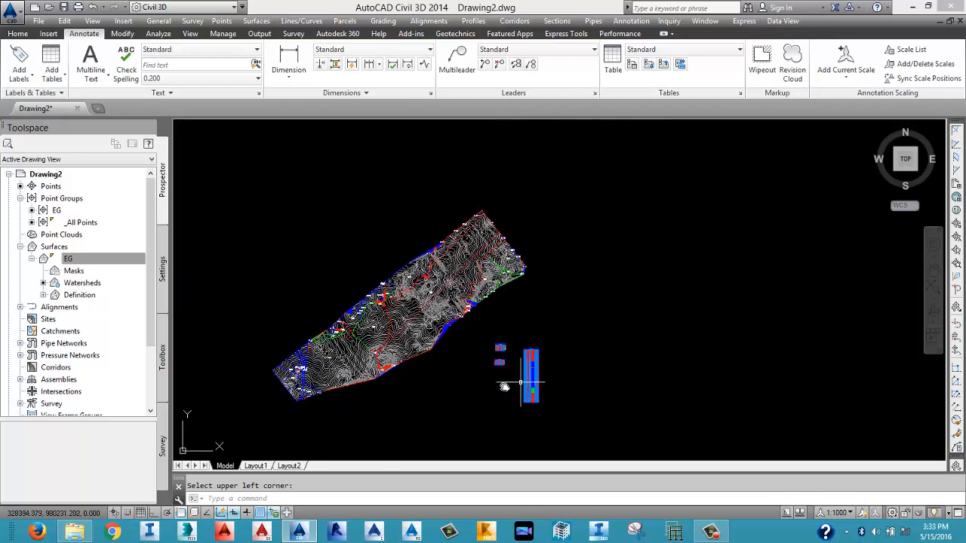
scroll(537, 368, "up", 6)
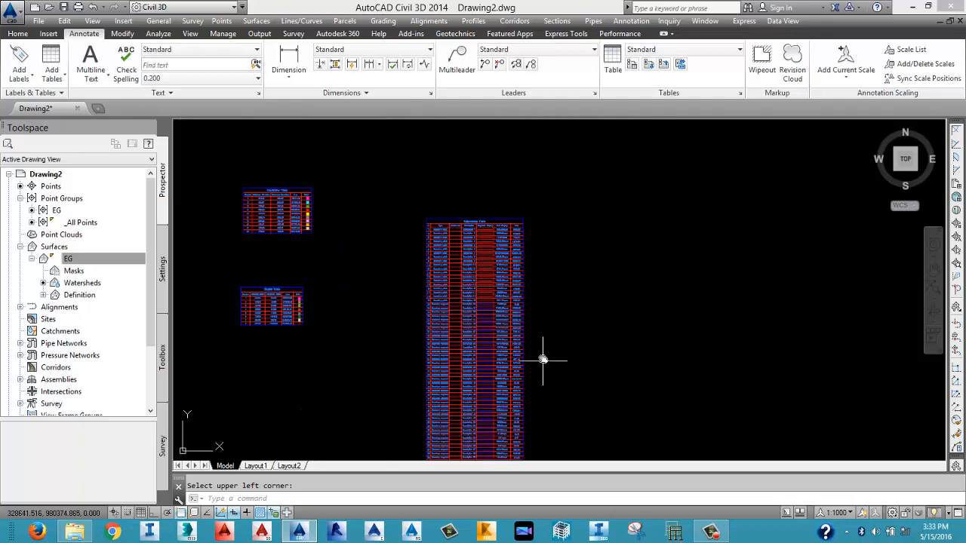
scroll(504, 328, "down", 6)
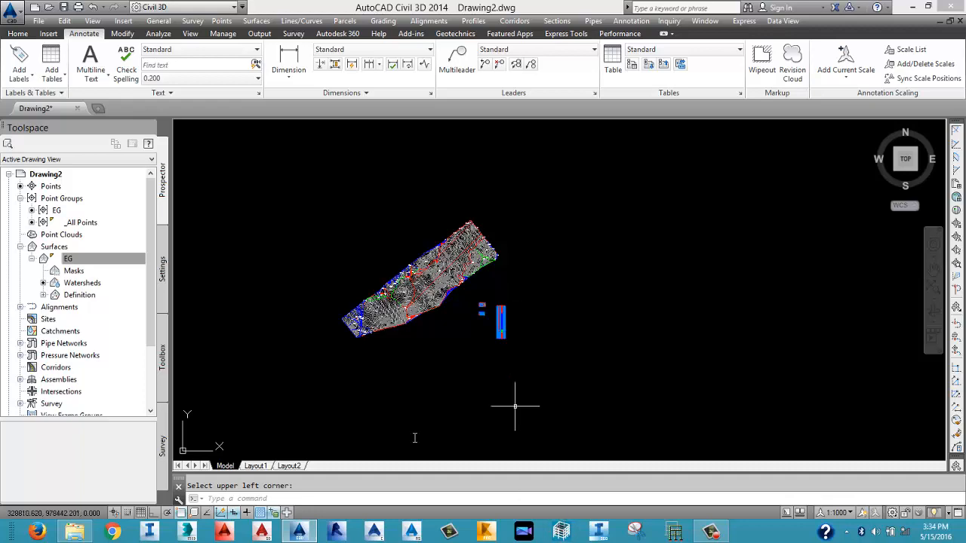
Delete the watersheds legend table from the drawing.
scroll(469, 304, "up", 6)
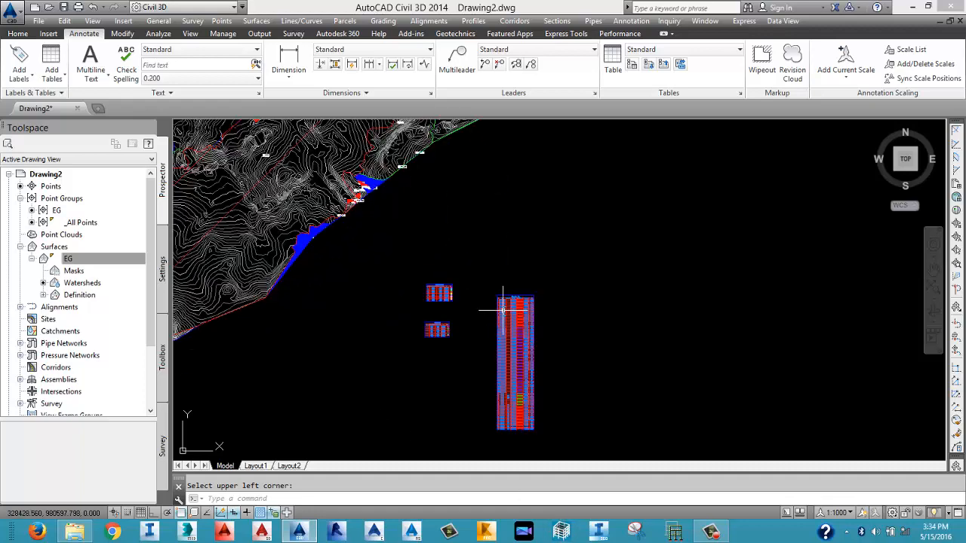
left_click(517, 297)
left_click(502, 272)
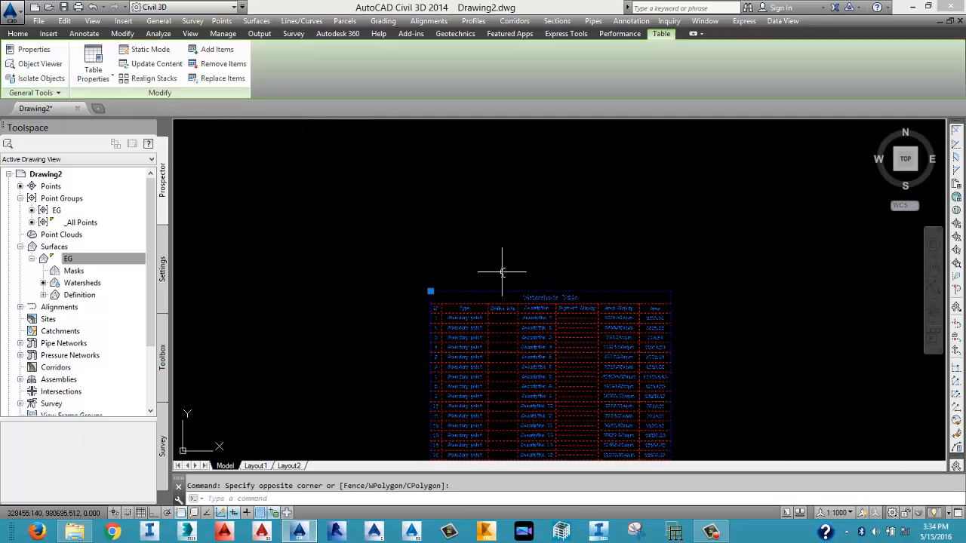
key("Delete")
Delete the elevations and slopes legend tables southeast of the EG surface.
scroll(502, 272, "down", 5)
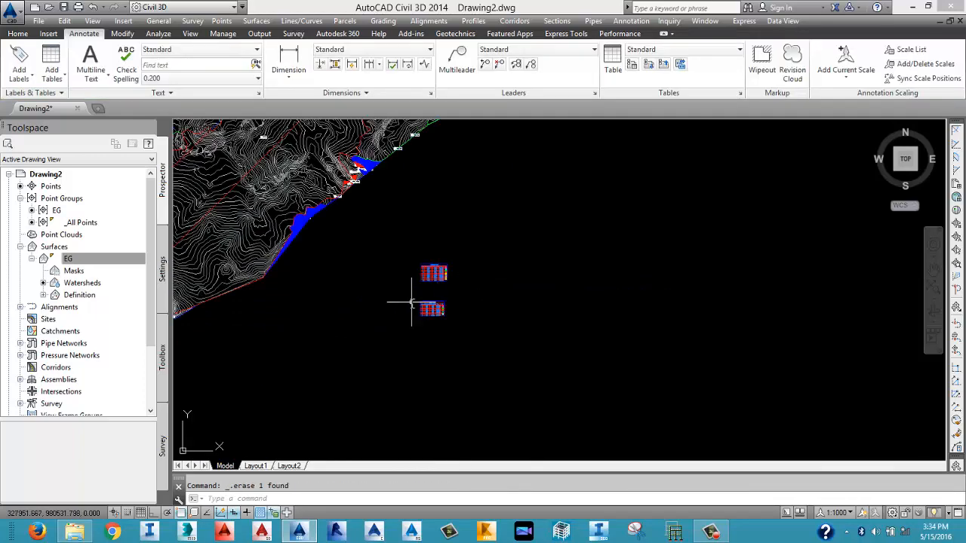
left_click(476, 330)
left_click(416, 254)
key("Delete")
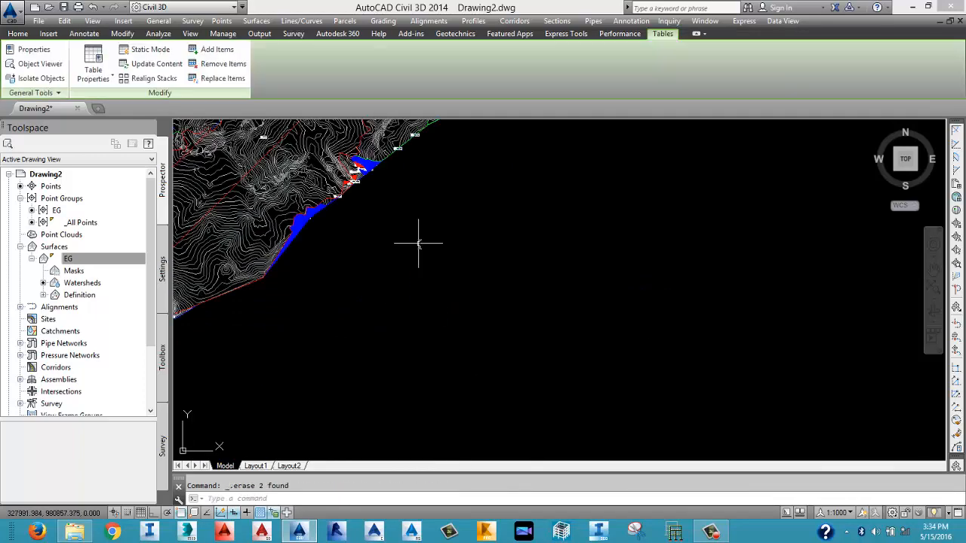
Turn off the visibility of the Watersheds component in the plan display of the EG surface style.
right_click(80, 260)
left_click(131, 277)
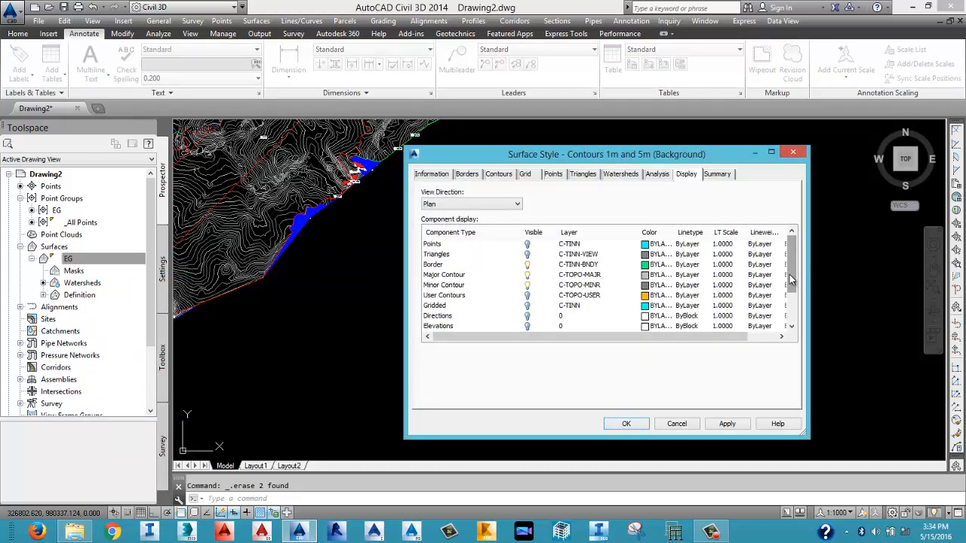
left_click_drag(793, 279, 781, 329)
left_click(527, 315)
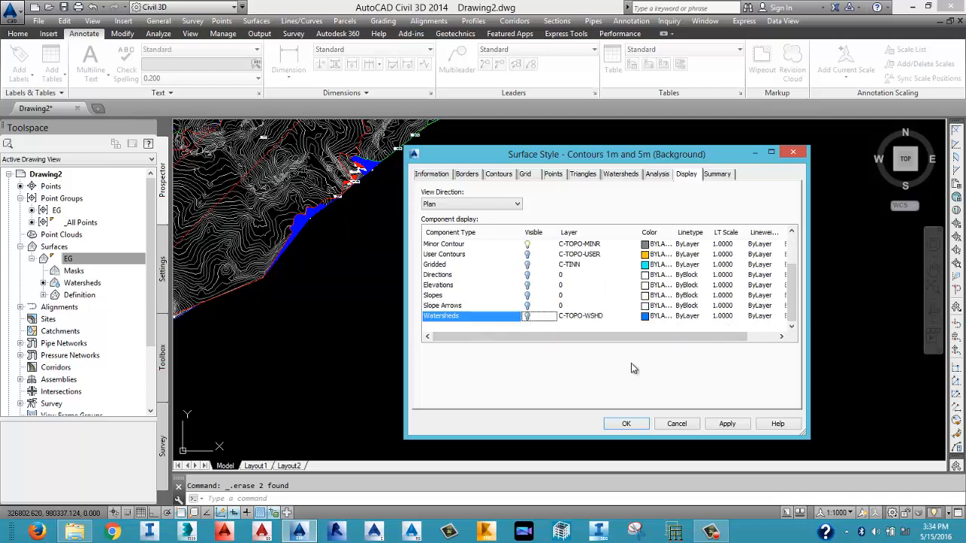
left_click(734, 427)
left_click(611, 425)
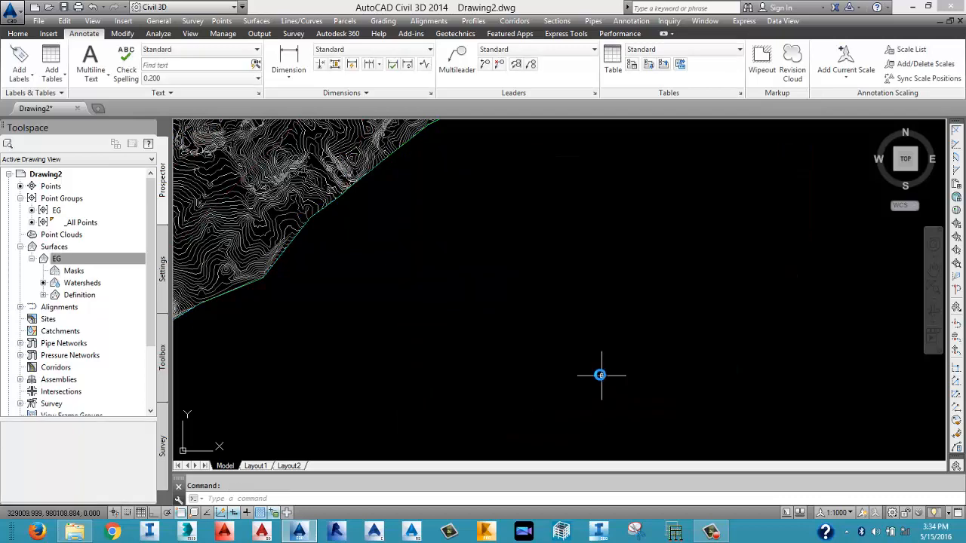
Draw a straight line lengthwise through the EG surface from southwest to northeast, extending past both ends of its border.
scroll(544, 356, "down", 5)
scroll(472, 328, "up", 5)
scroll(475, 331, "down", 2)
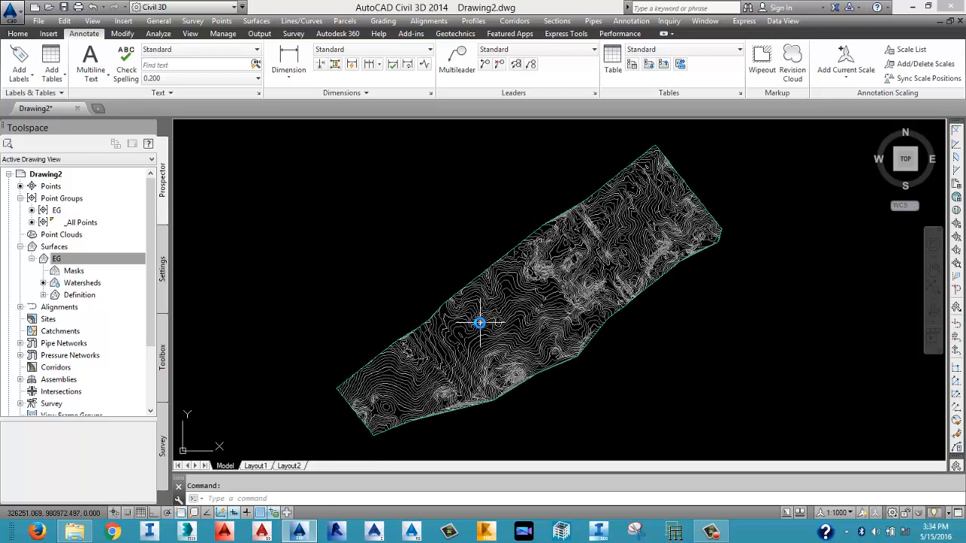
middle_click_drag(477, 331, 468, 299)
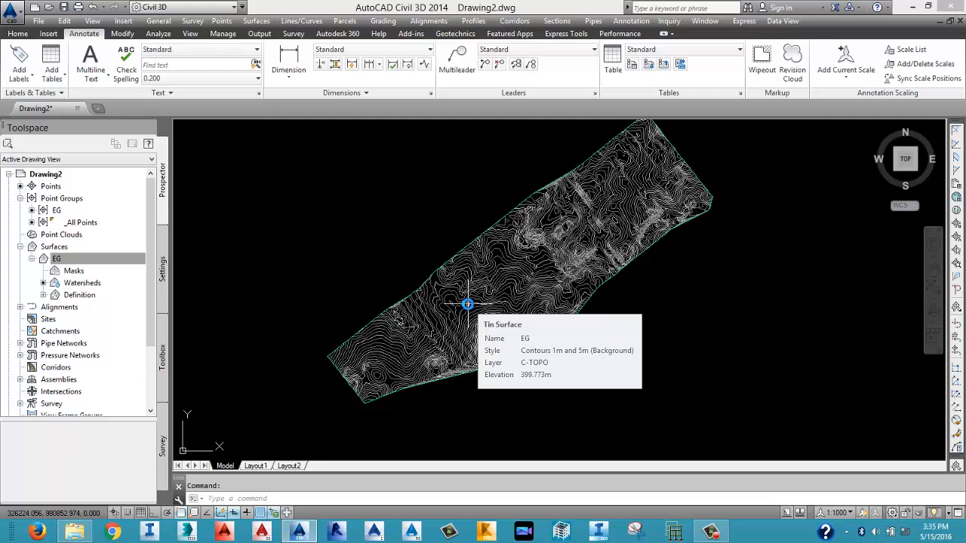
scroll(395, 287, "down", 5)
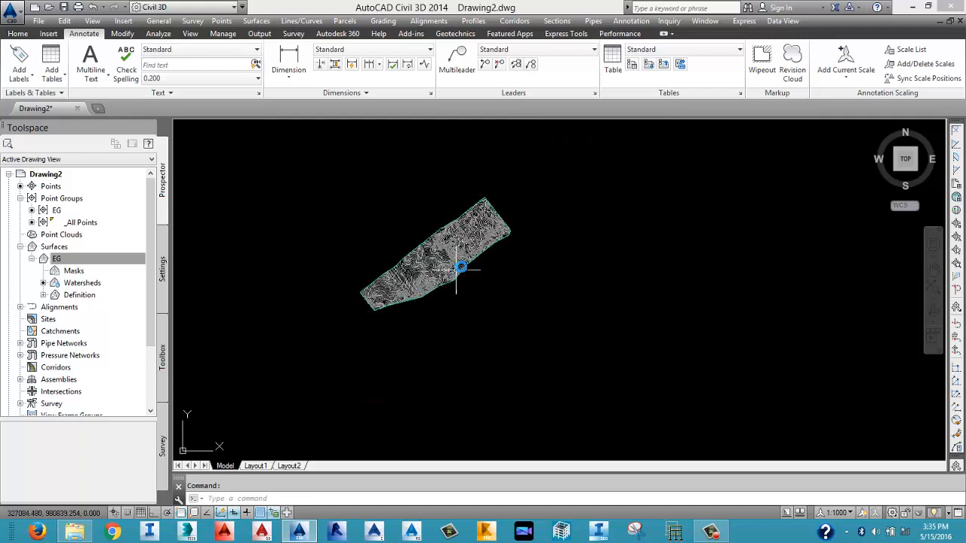
middle_click_drag(460, 265, 459, 285)
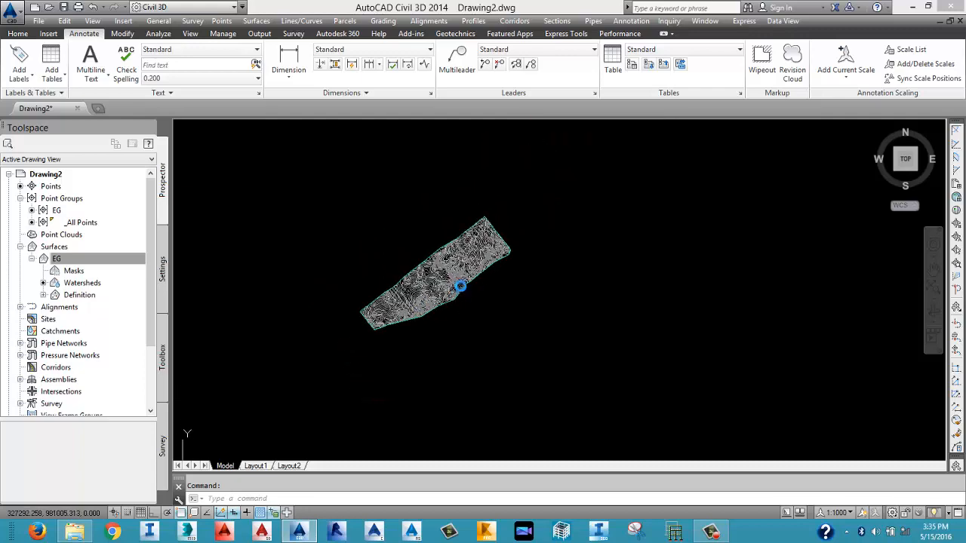
left_click(16, 34)
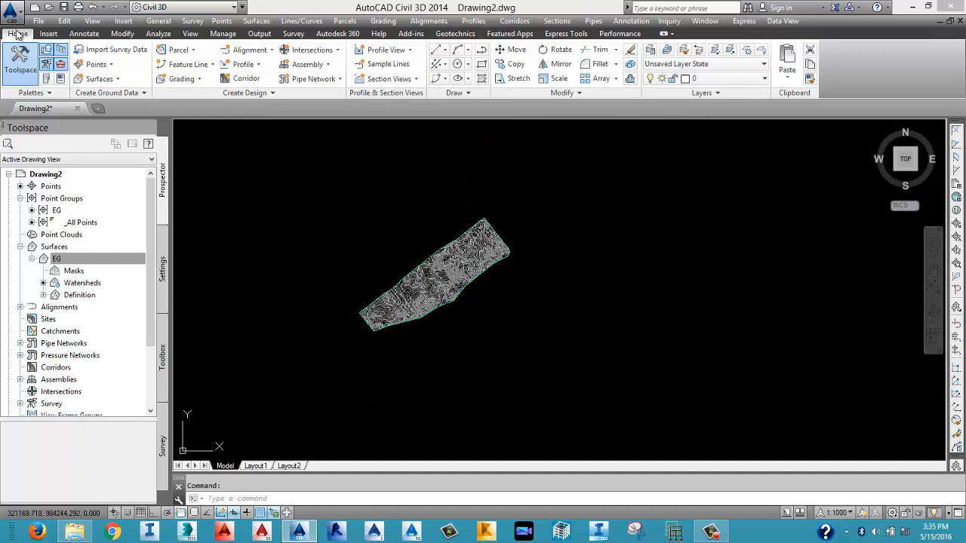
left_click(445, 51)
left_click(462, 131)
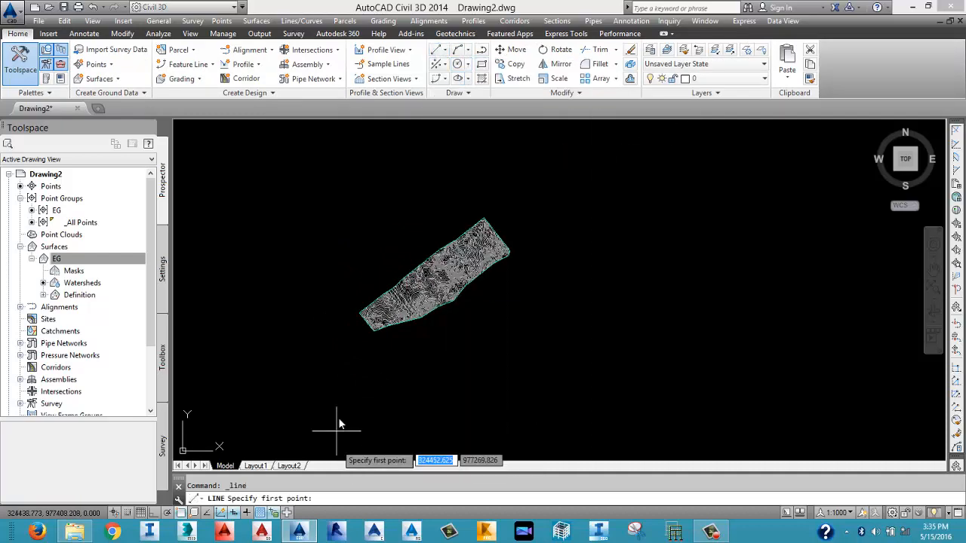
left_click(348, 330)
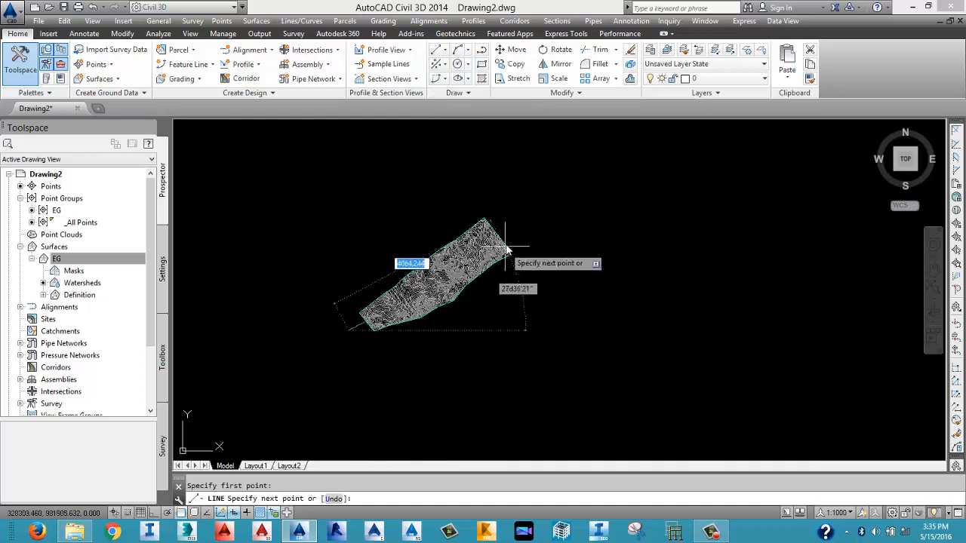
left_click(517, 221)
right_click(519, 222)
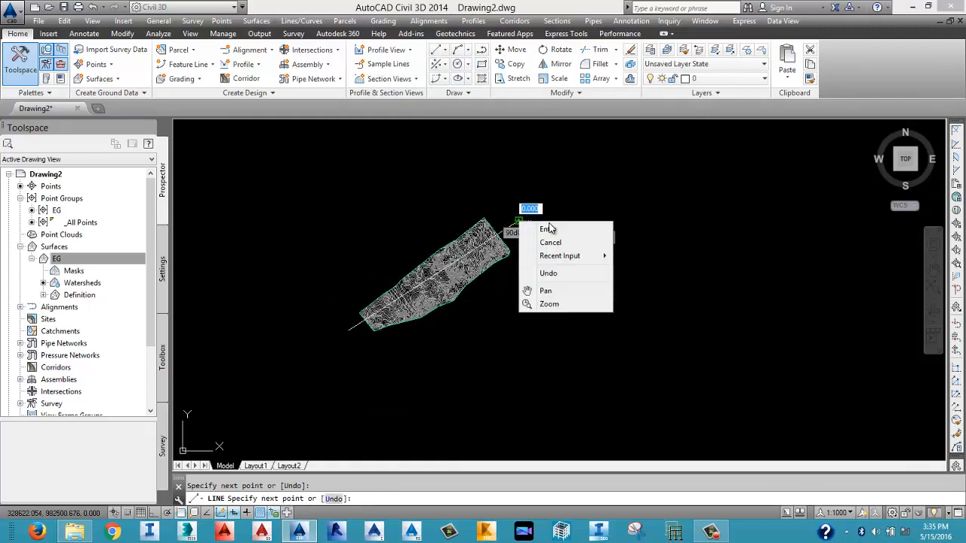
left_click(548, 229)
Draw a second line crossing the EG surface from northwest to southeast, extending beyond the border on both sides.
right_click(356, 224)
left_click(391, 230)
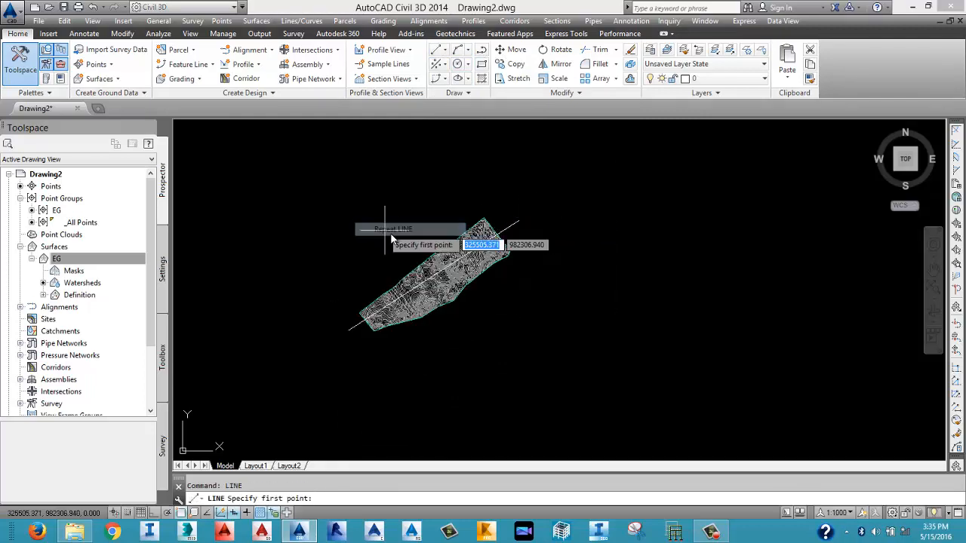
left_click(391, 235)
left_click(507, 359)
right_click(508, 361)
left_click(528, 368)
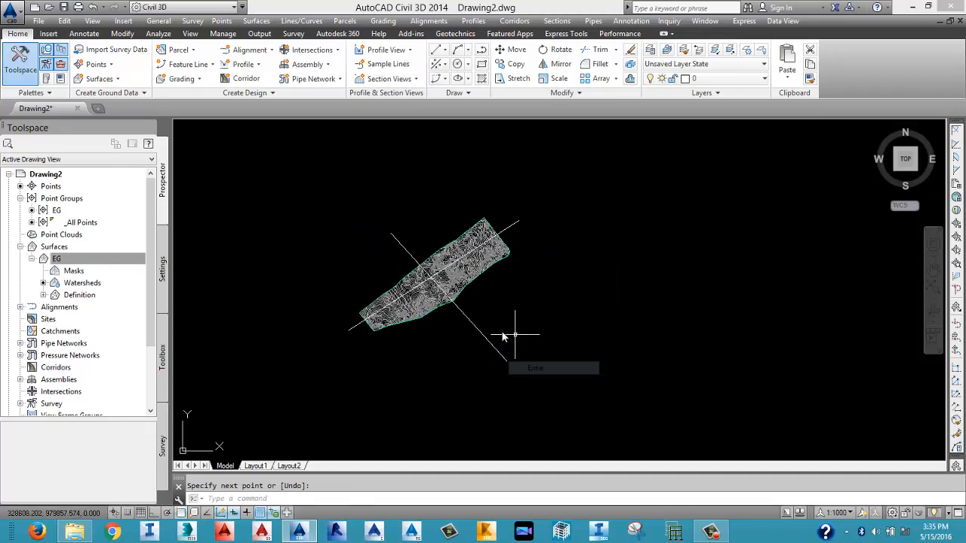
Start Create Alignment from Objects on the northwest-southeast crossing line and accept its default direction.
scroll(444, 278, "up", 3)
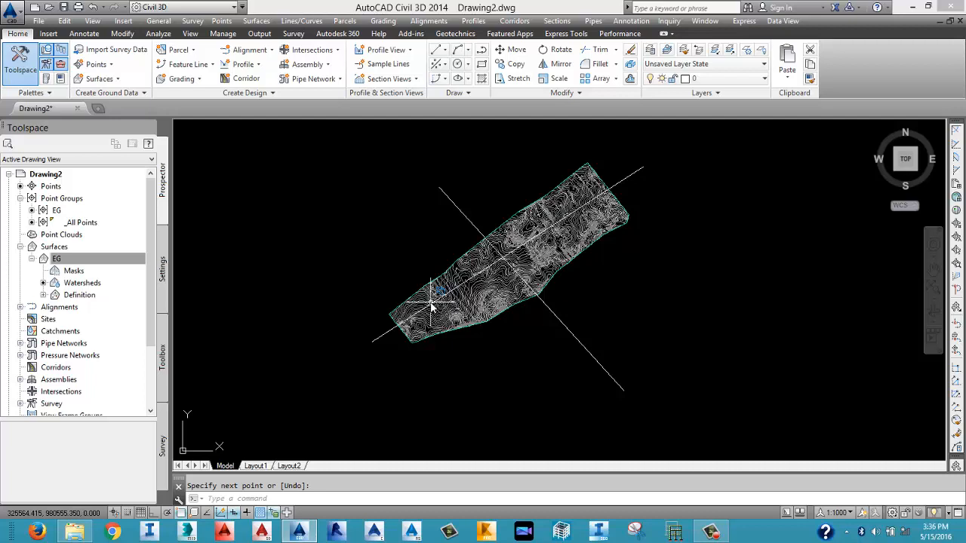
left_click(456, 217)
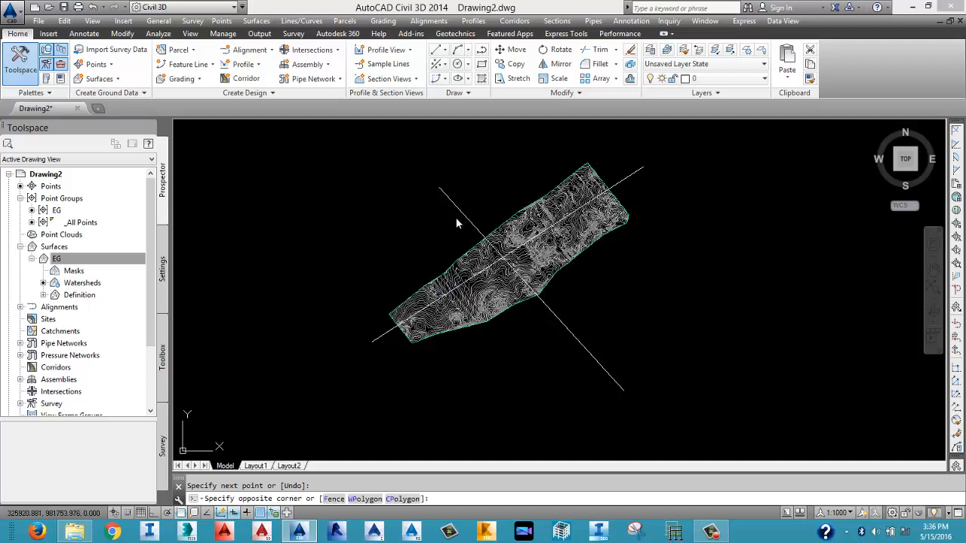
left_click(446, 175)
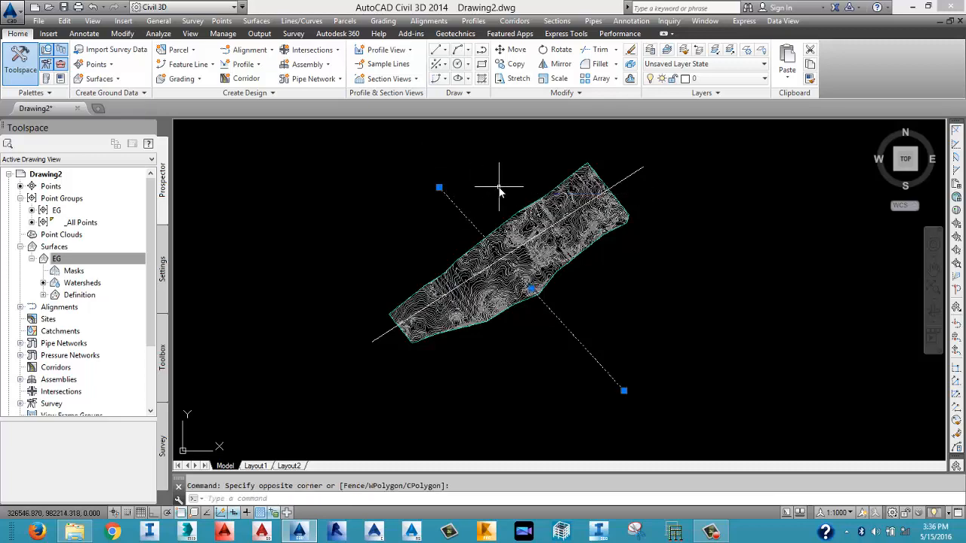
middle_click_drag(511, 188, 475, 206)
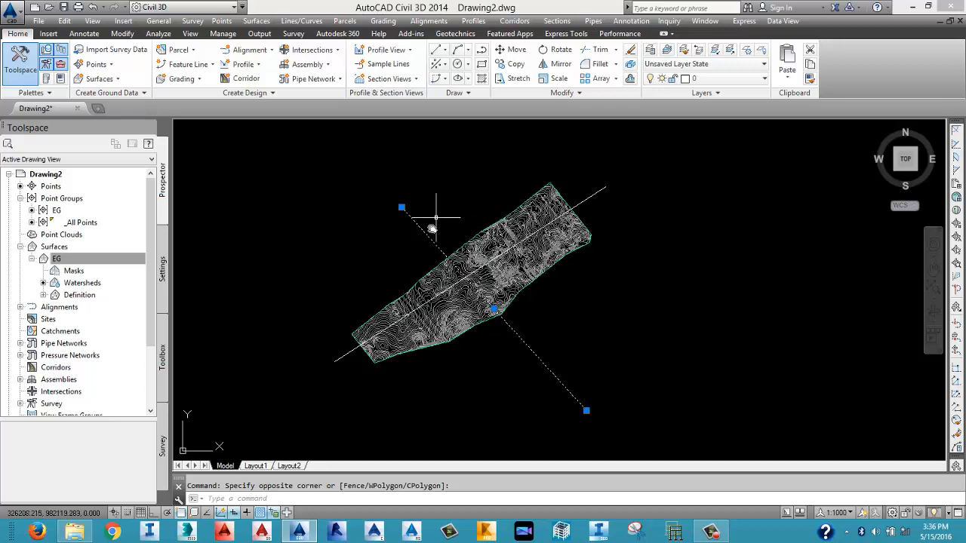
middle_click_drag(431, 264, 425, 229)
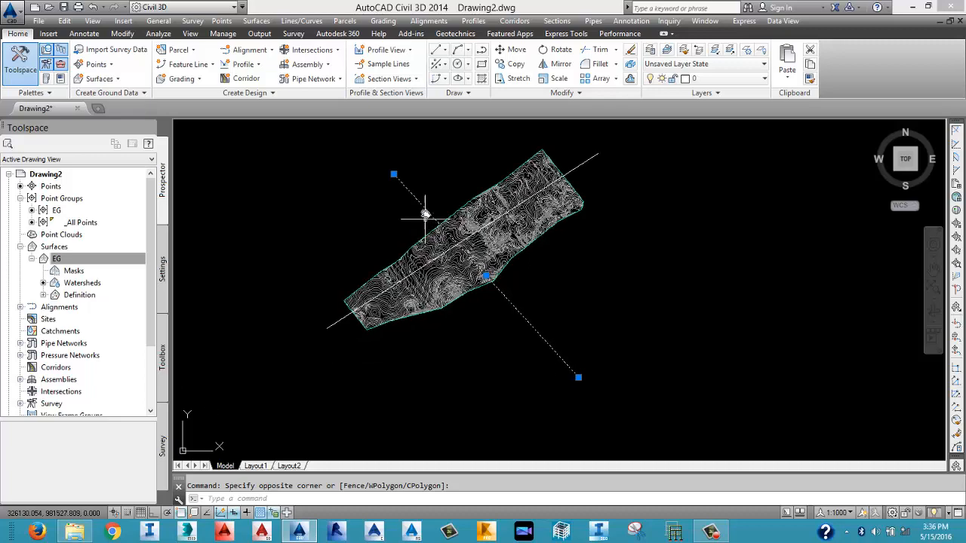
middle_click_drag(430, 190, 437, 212)
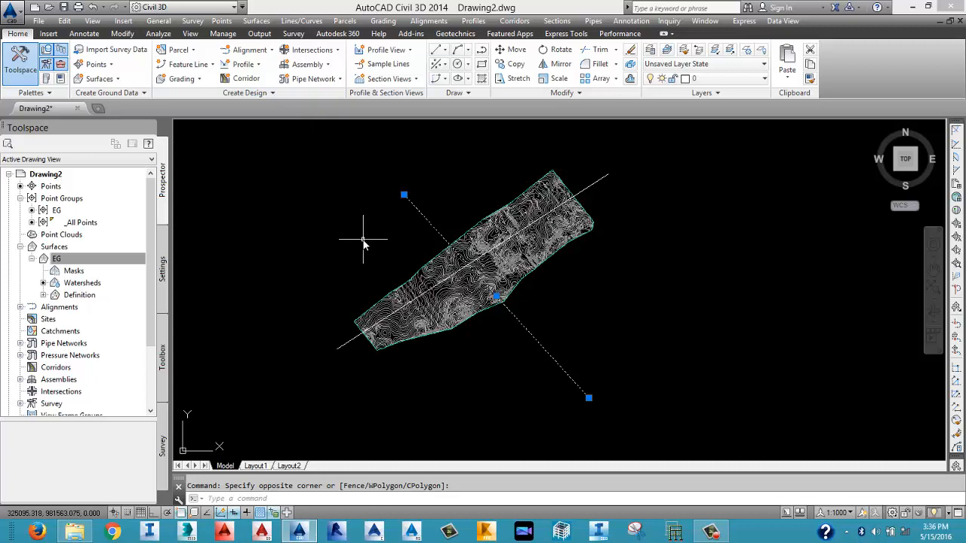
left_click(261, 50)
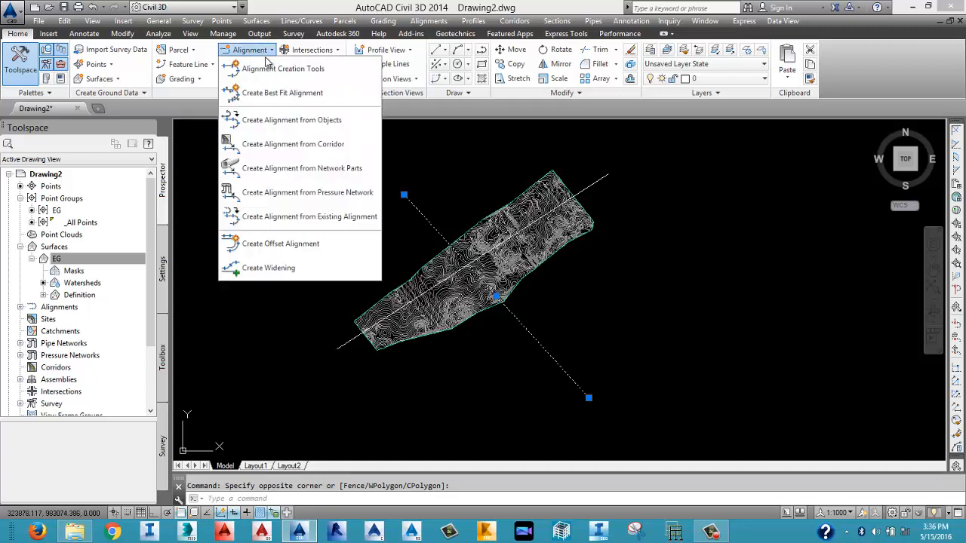
left_click(294, 120)
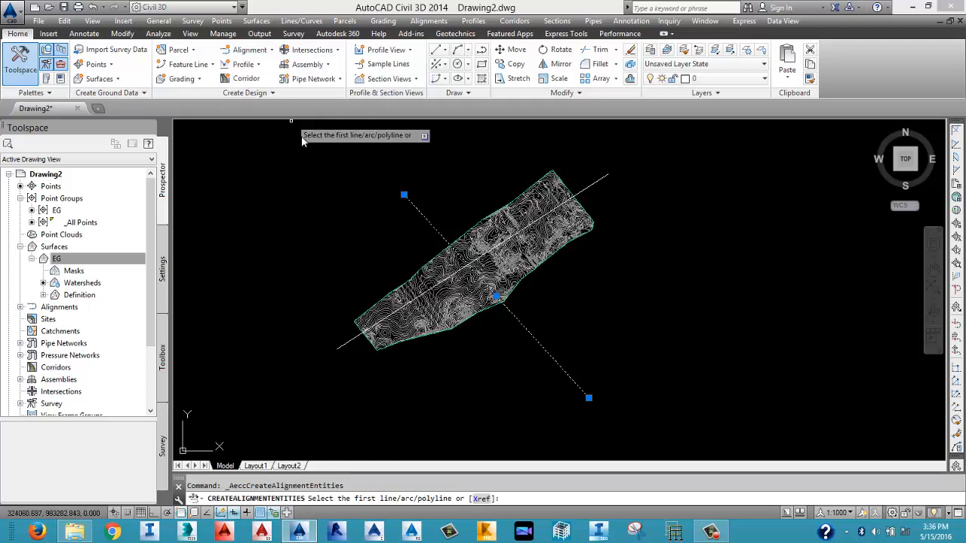
left_click(423, 218)
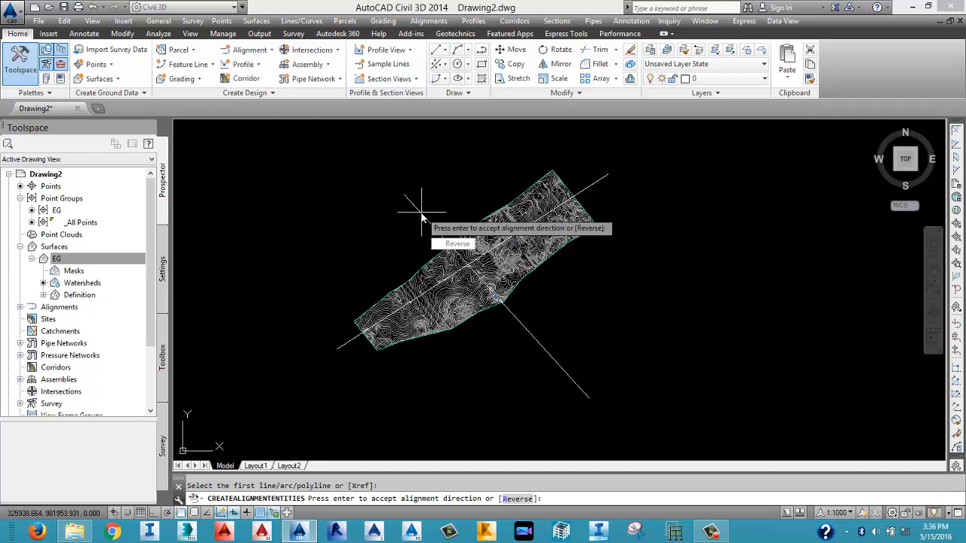
key("Return")
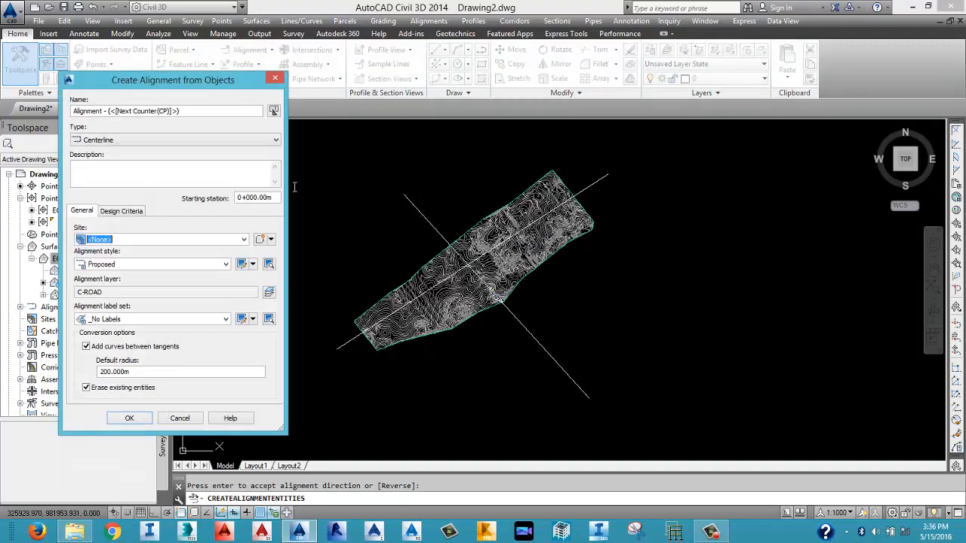
Set the new alignment's type to Miscellaneous and name it SECTION.
left_click(167, 141)
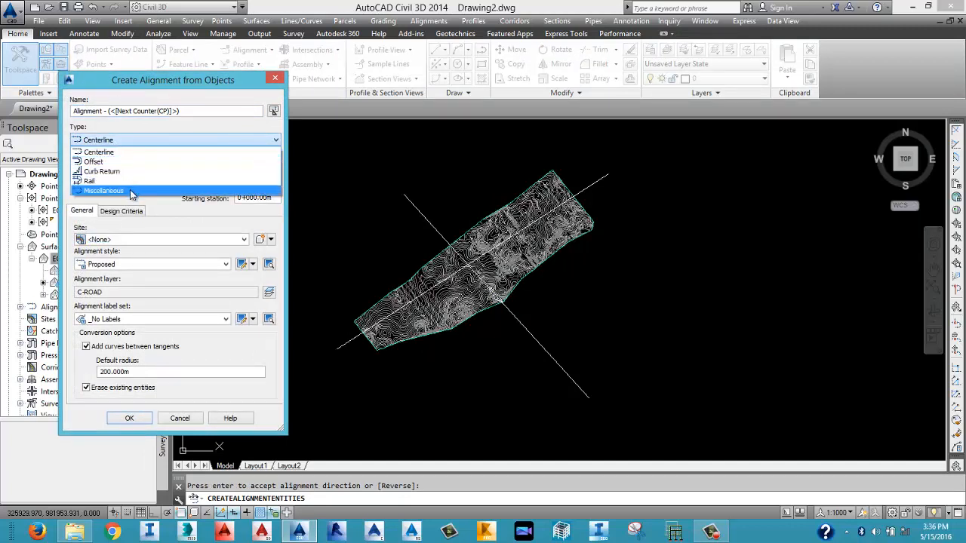
left_click(130, 191)
left_click(186, 110)
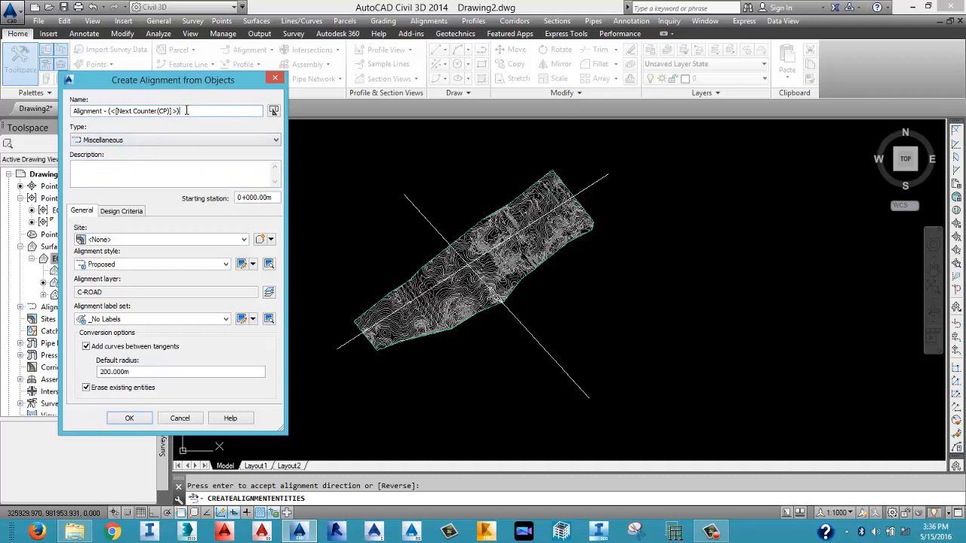
left_click_drag(195, 110, 78, 104)
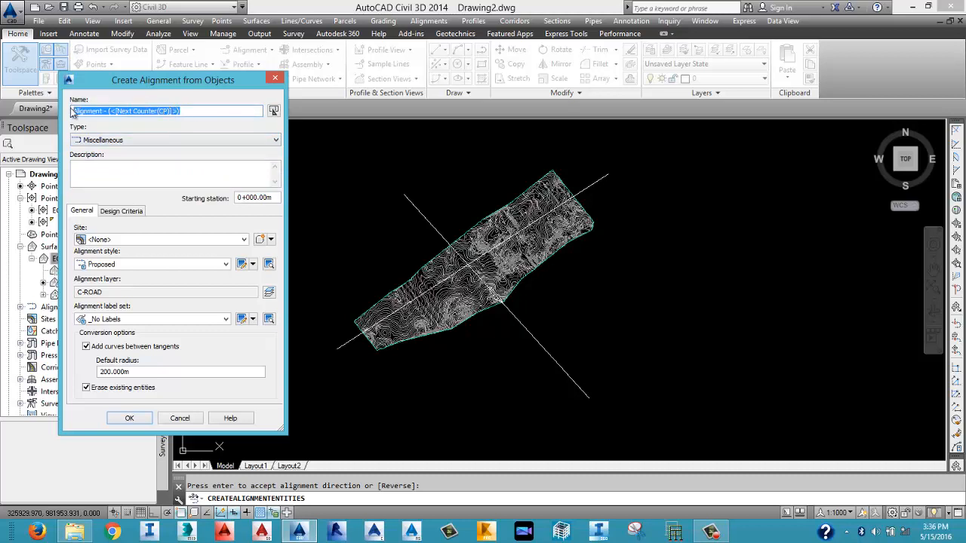
type("s")
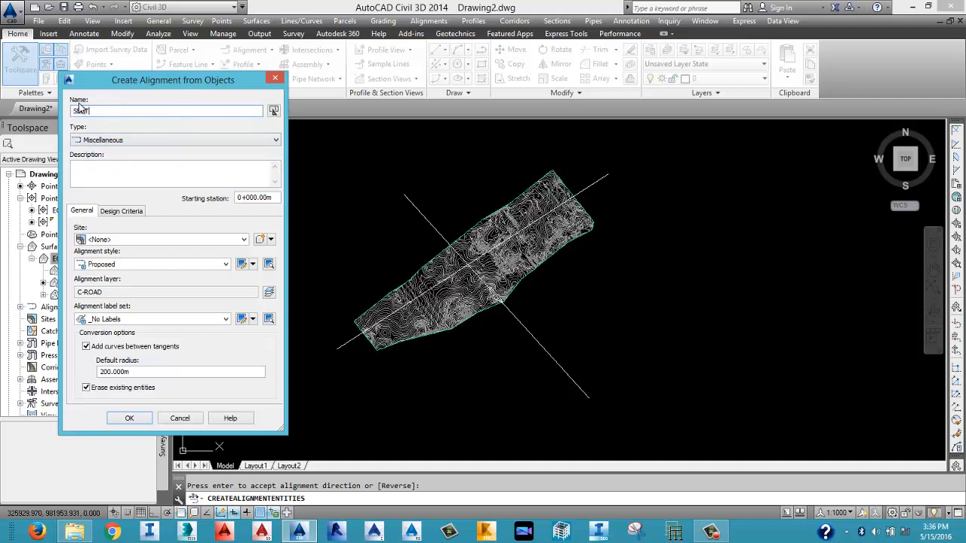
type("ECTION")
Set the alignment style to Basic and keep the alignment label set at _No Labels.
left_click(134, 264)
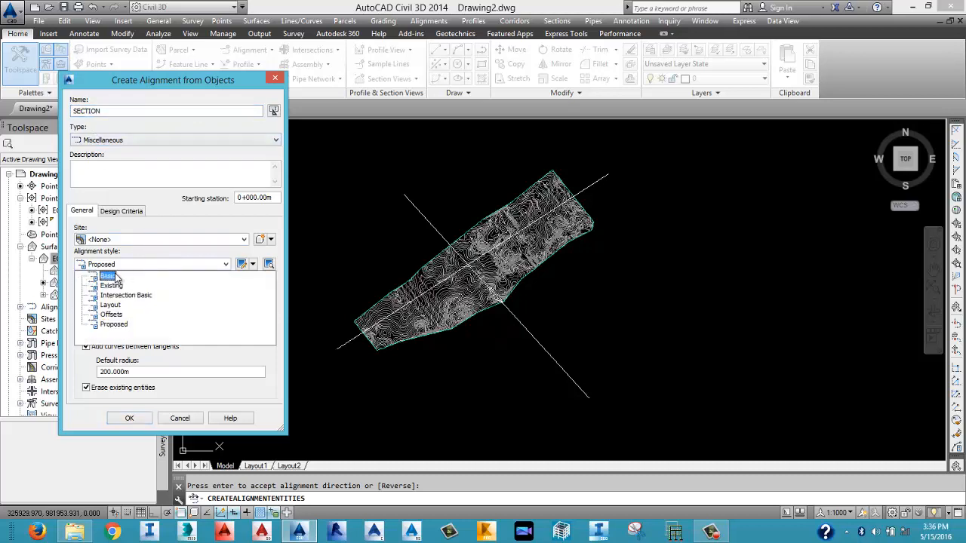
left_click(115, 276)
left_click(110, 277)
left_click(140, 320)
left_click(140, 335)
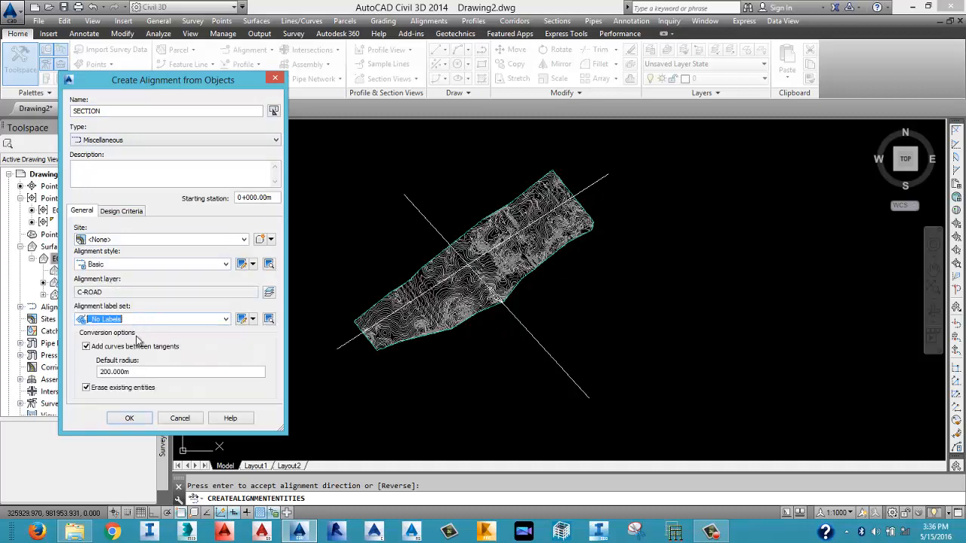
Turn off adding curves between tangents, keep erasing existing entities on, and create the SECTION alignment.
left_click(125, 391)
left_click(125, 391)
left_click(96, 350)
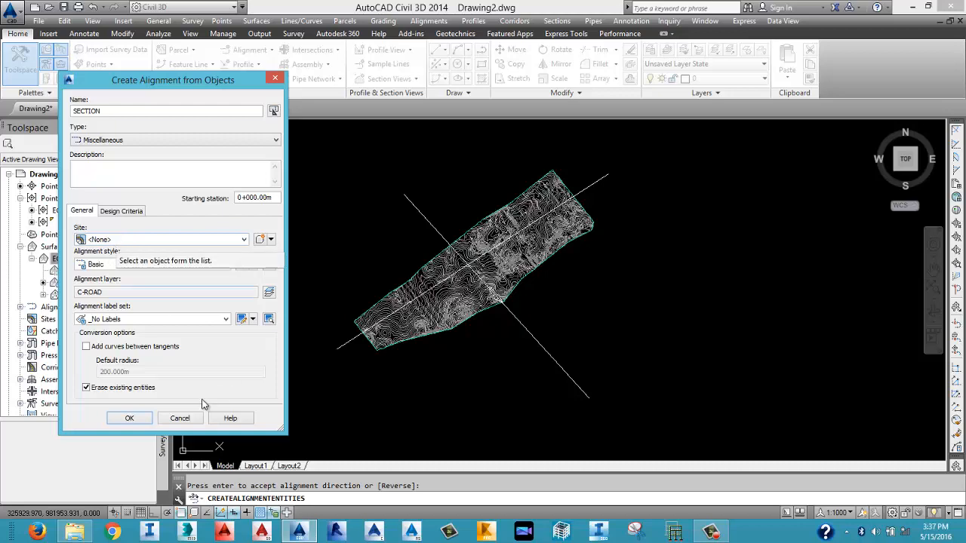
left_click(129, 420)
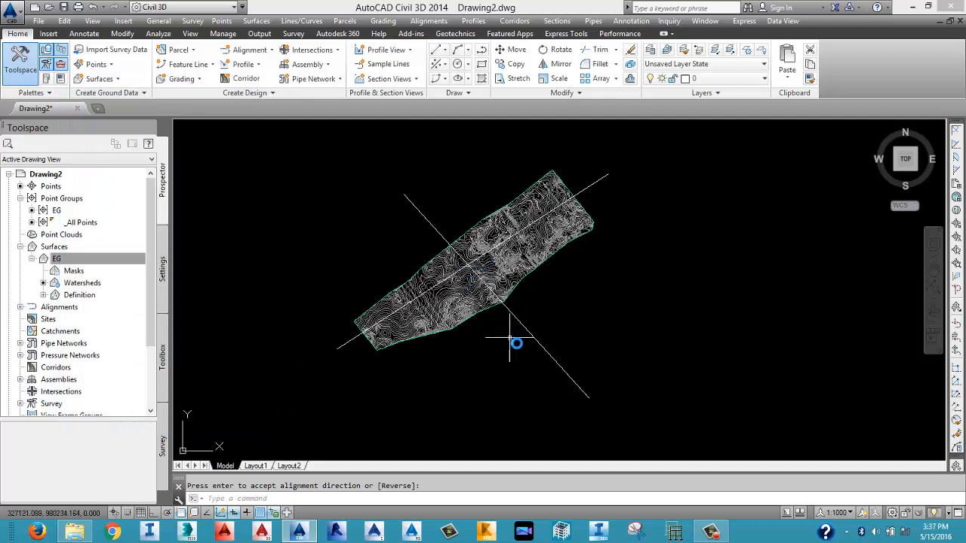
Create a Miscellaneous alignment from the lengthwise line in its default direction, with curves between tangents off and existing entities erased.
middle_click_drag(566, 330, 530, 310)
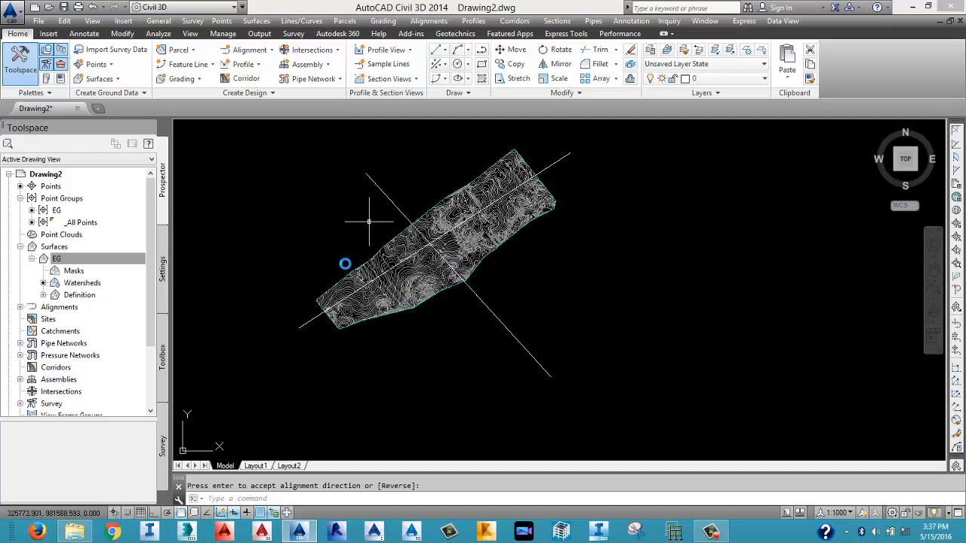
left_click(309, 321)
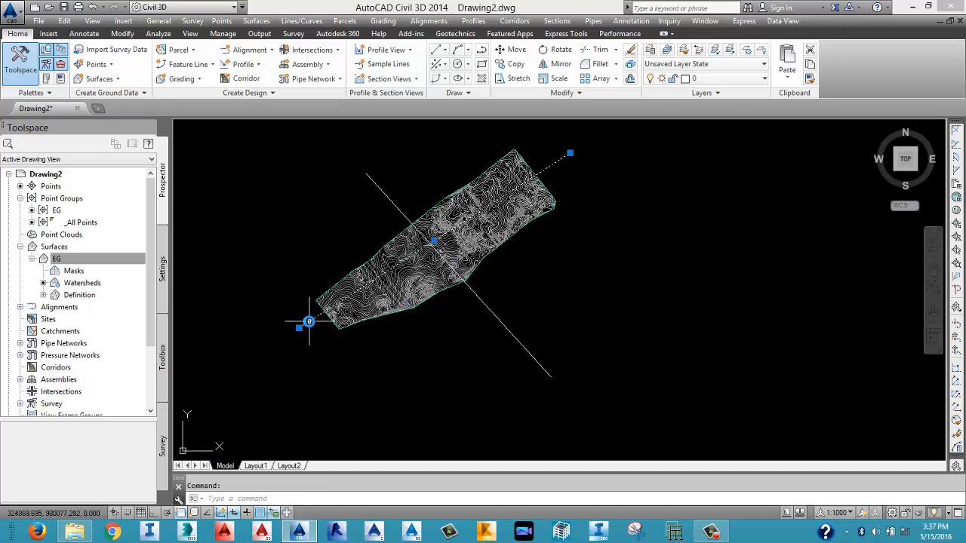
left_click(252, 50)
left_click(291, 120)
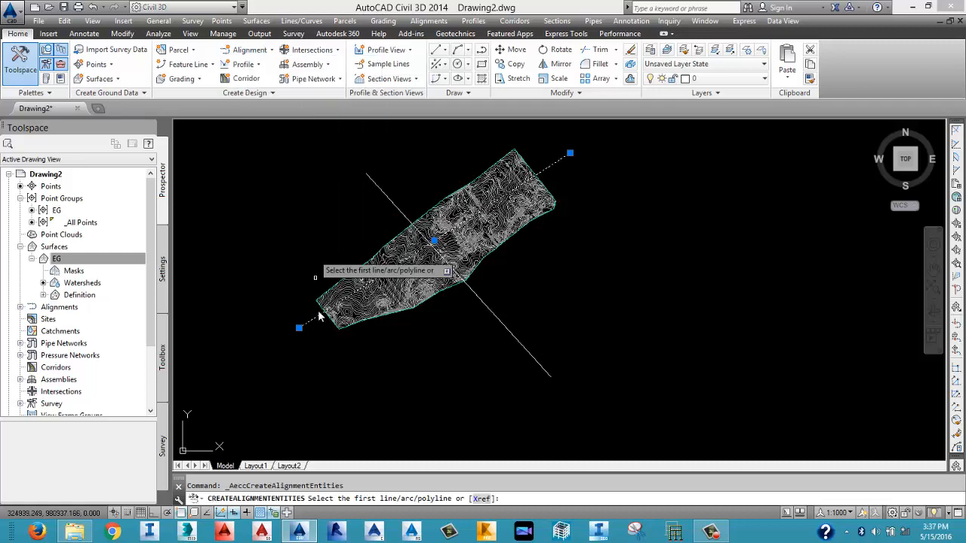
left_click(311, 323)
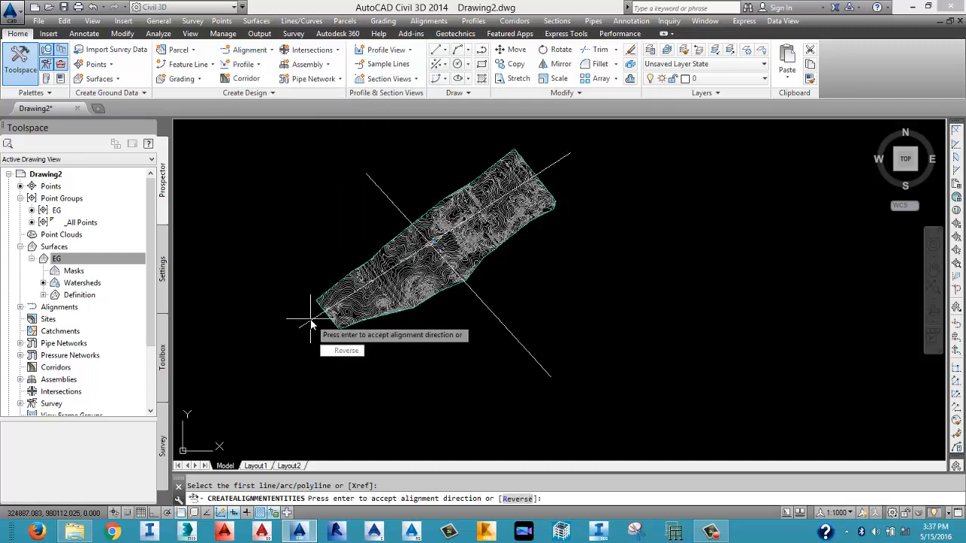
key("Return")
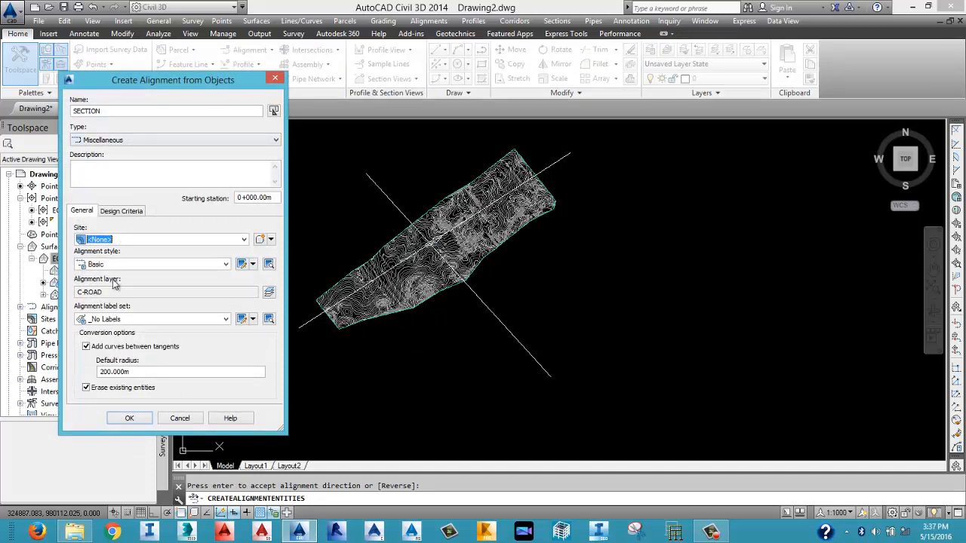
left_click(104, 348)
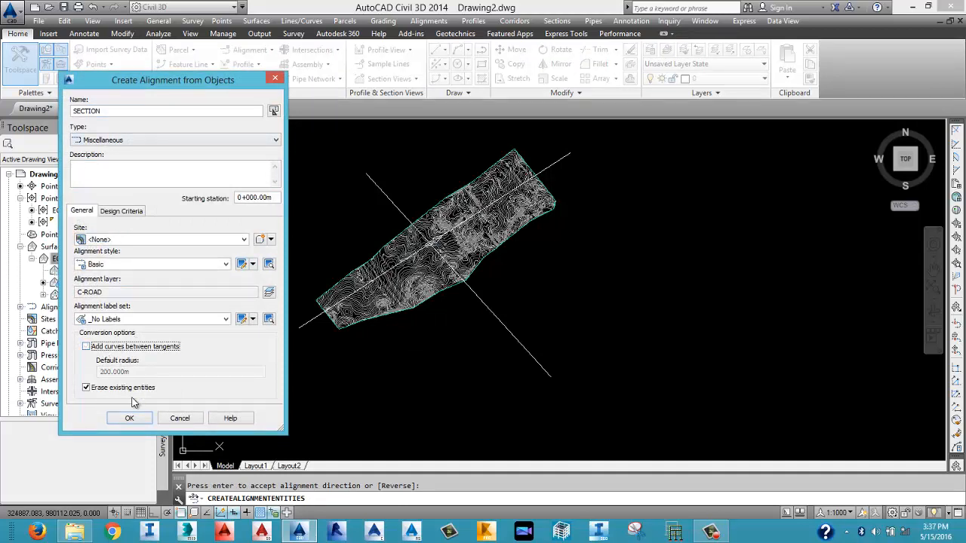
left_click(130, 418)
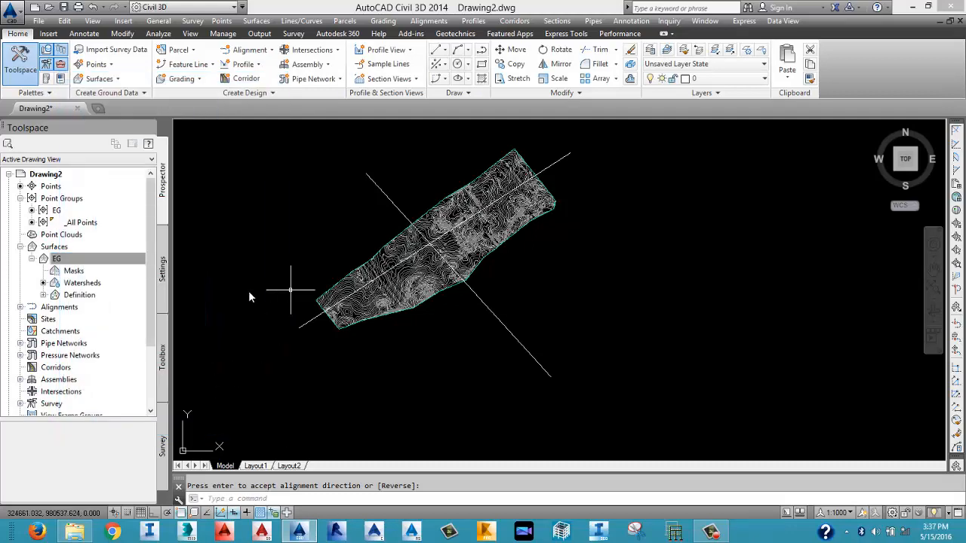
Expand the drawing's Miscellaneous Alignments and check the two section alignments listed there.
left_click(58, 259)
left_click(20, 308)
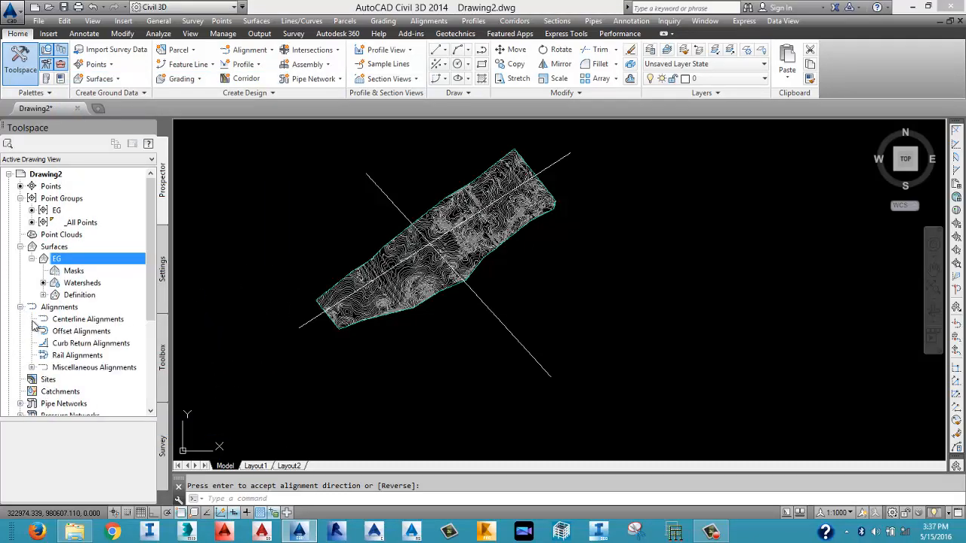
left_click(31, 368)
left_click(94, 388)
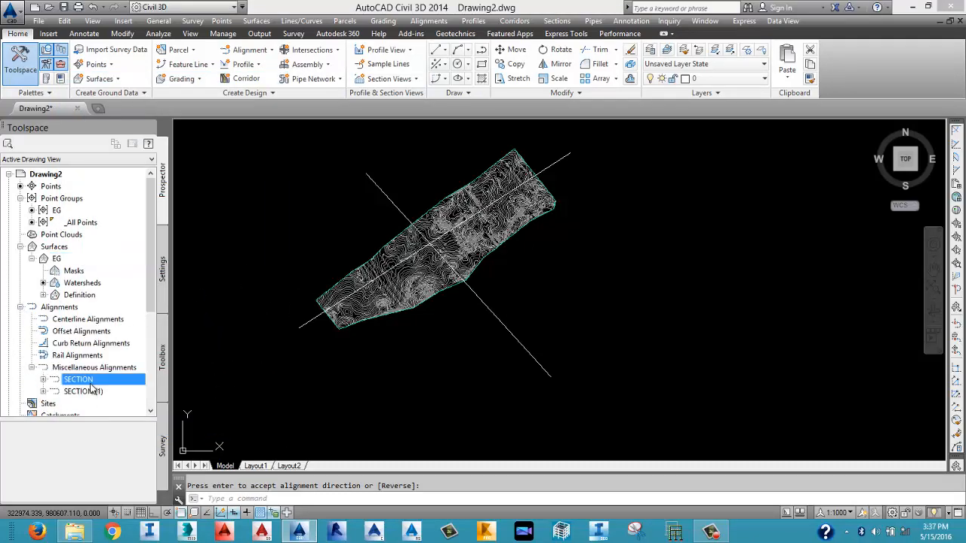
left_click(354, 379)
left_click(352, 368)
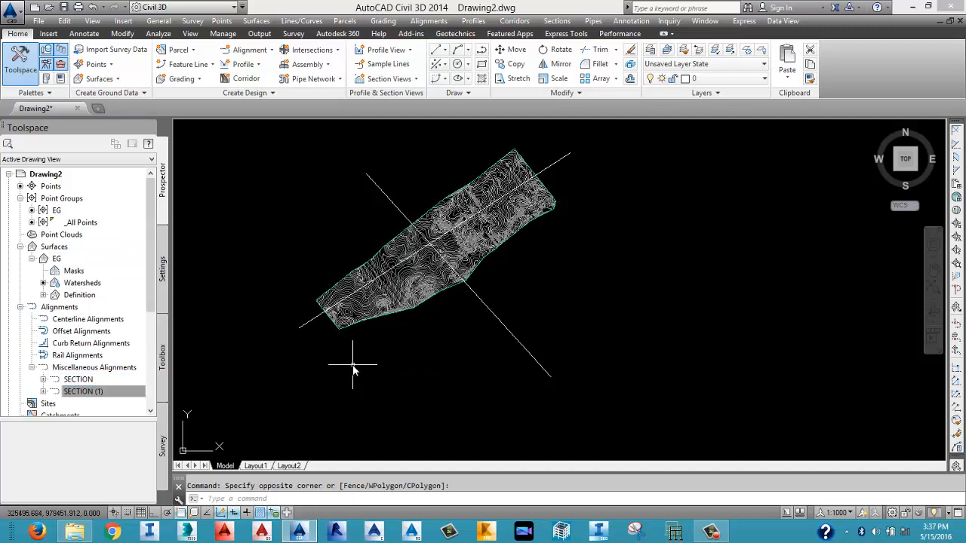
key("Escape")
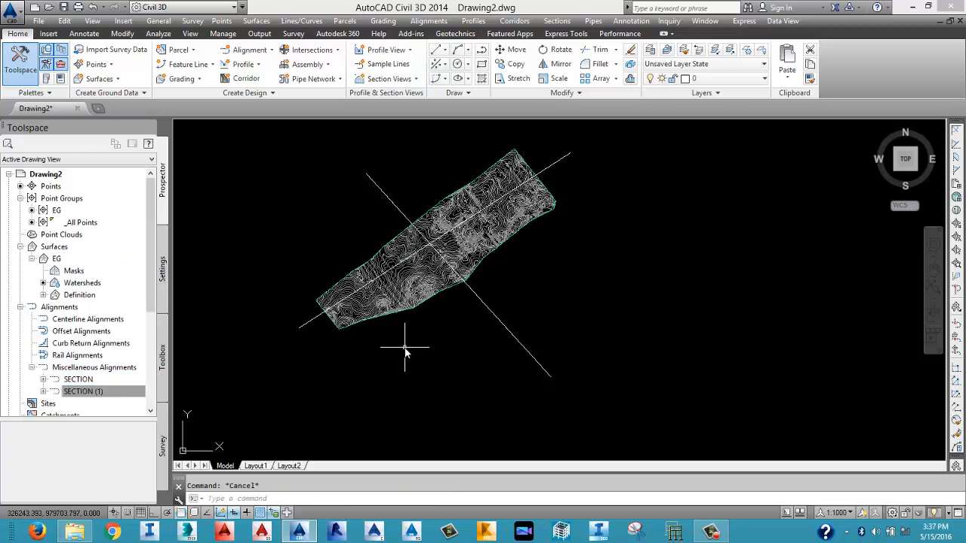
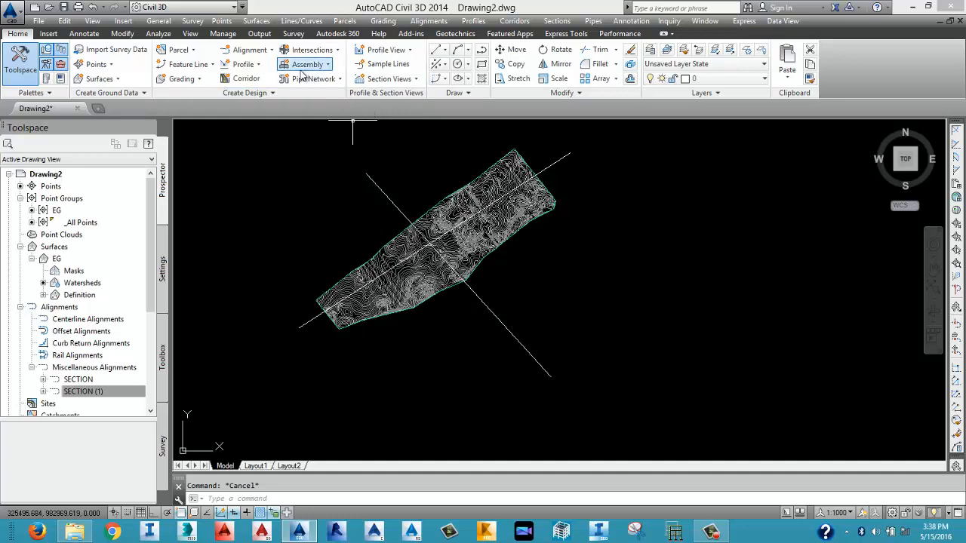
Start Create Surface Profile for the SECTION alignment and add the EG surface to the profile list.
left_click(260, 65)
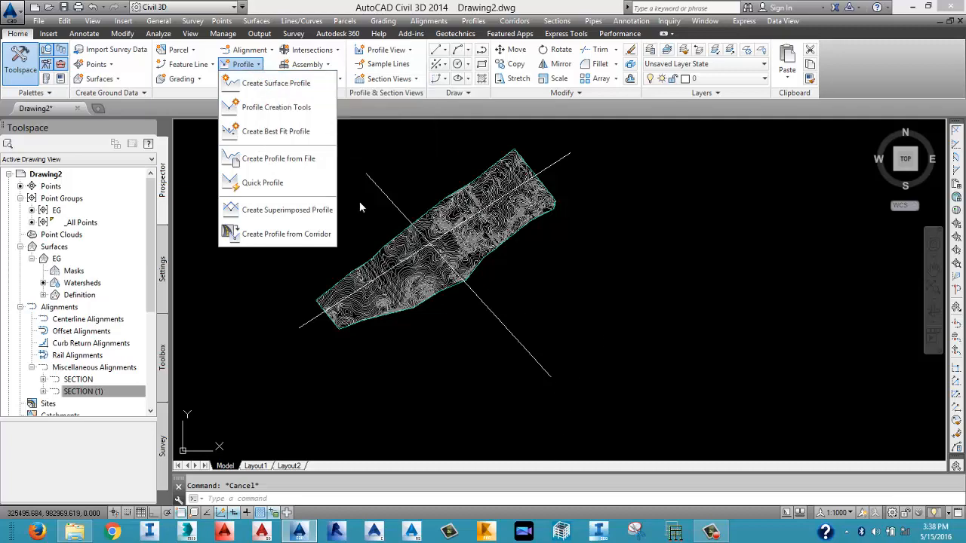
left_click(299, 85)
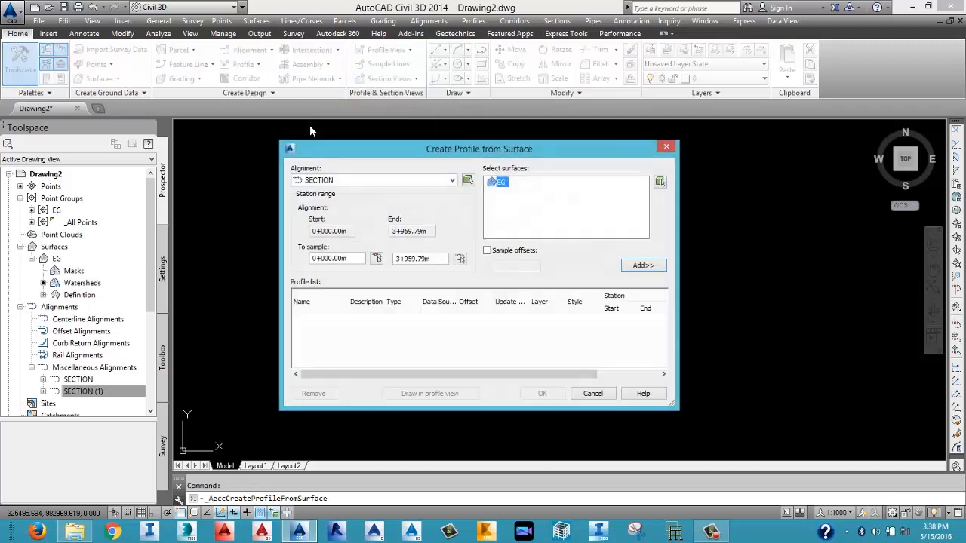
left_click(356, 181)
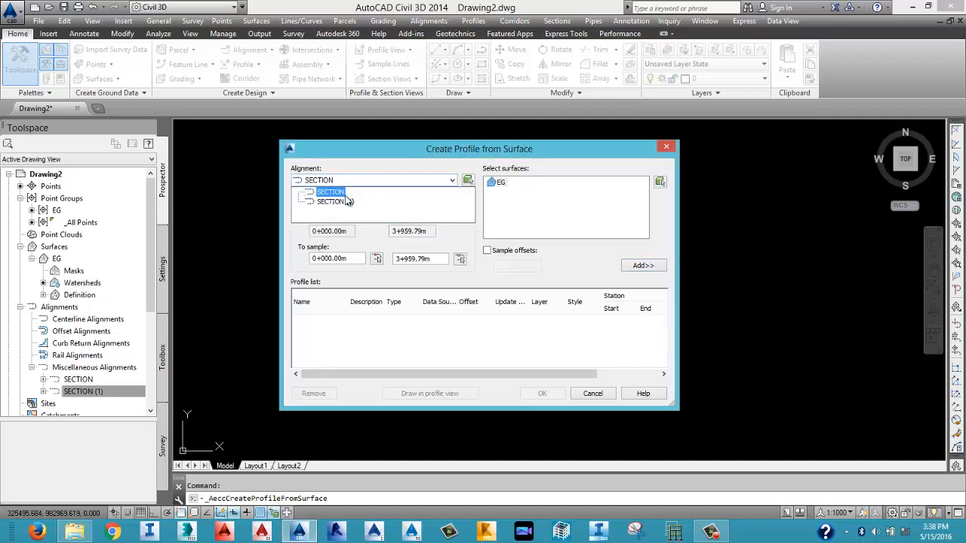
left_click(341, 193)
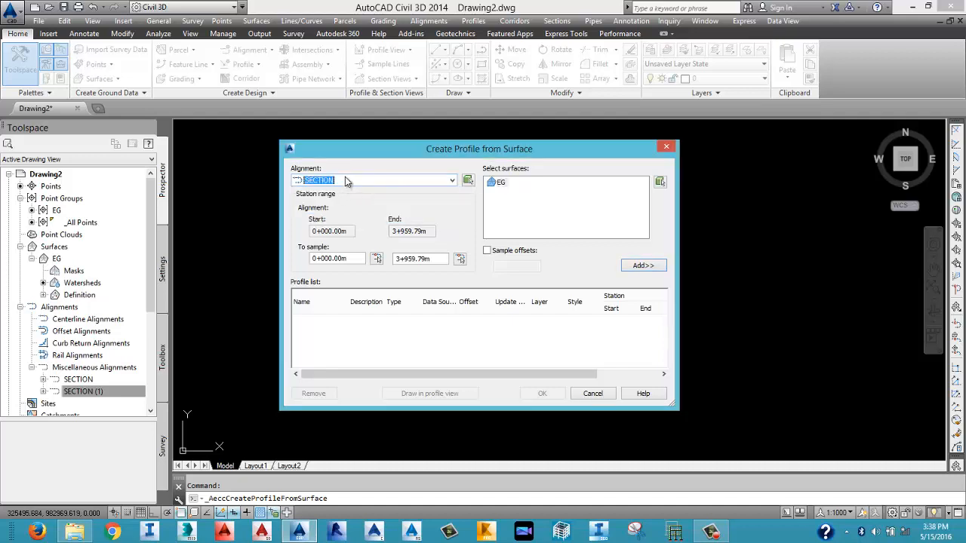
left_click(502, 185)
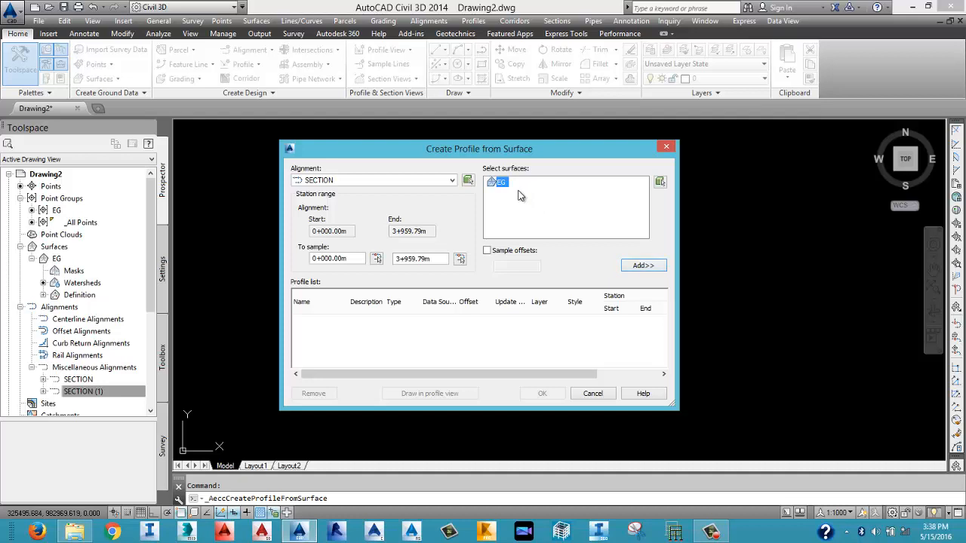
left_click(632, 267)
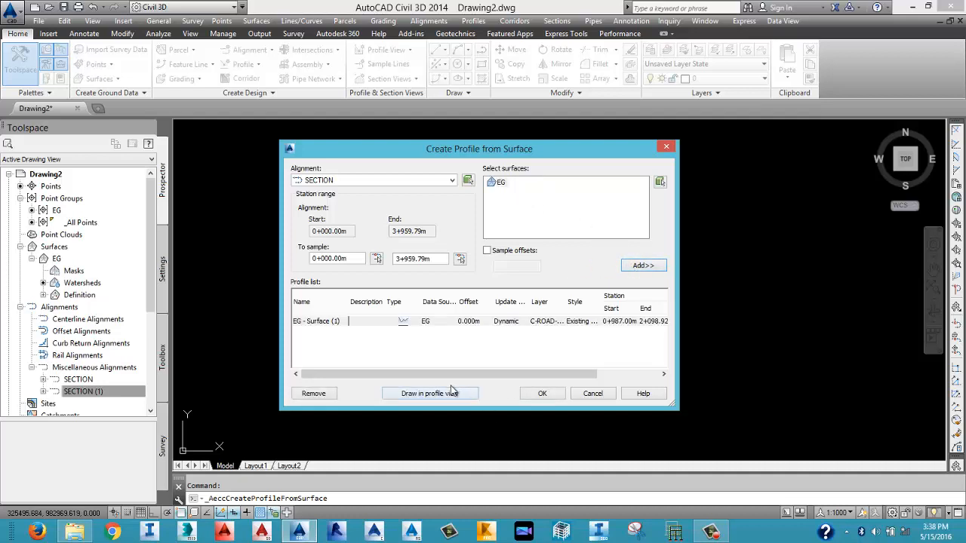
Draw the profile in a profile view with the default settings, placing its origin in the empty area east of the surface.
left_click(450, 393)
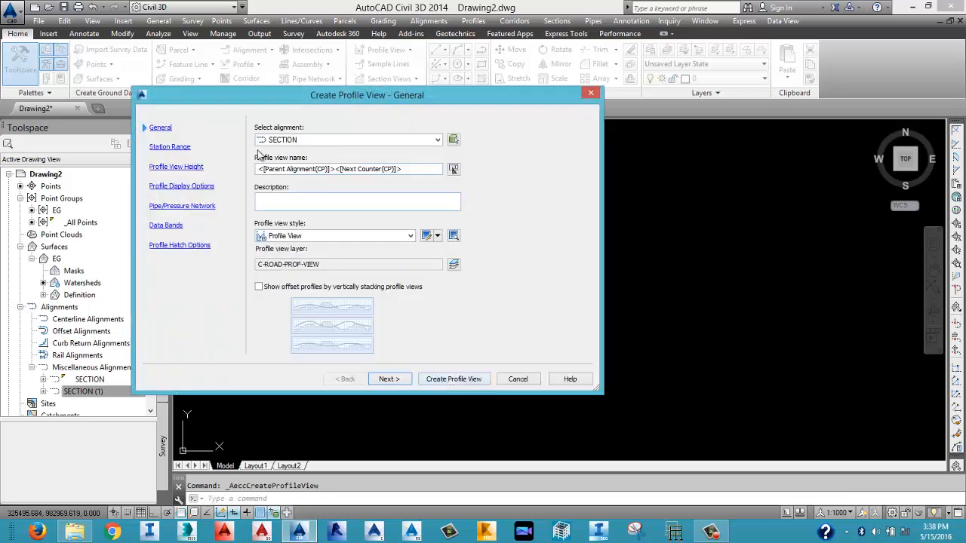
left_click(384, 380)
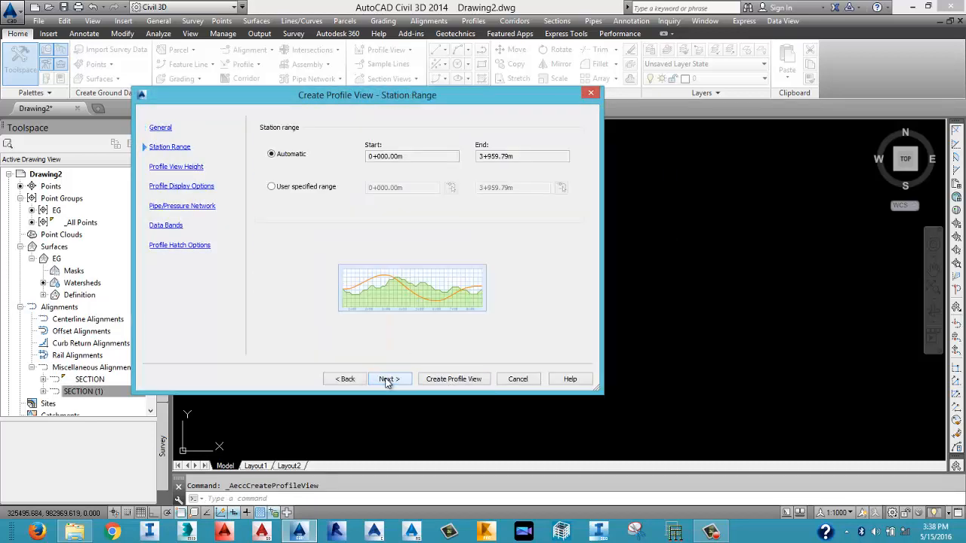
left_click(385, 380)
left_click(384, 379)
left_click(385, 379)
left_click(384, 379)
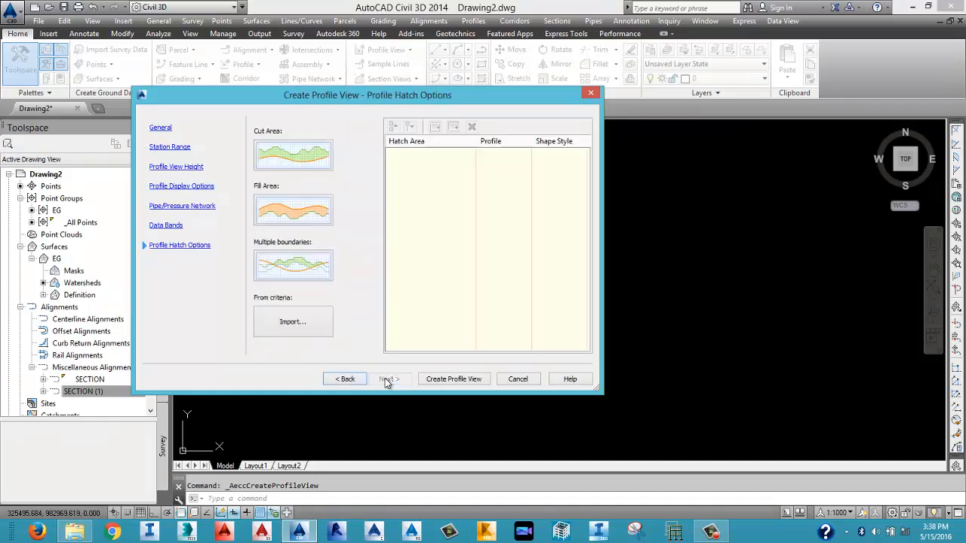
left_click(452, 378)
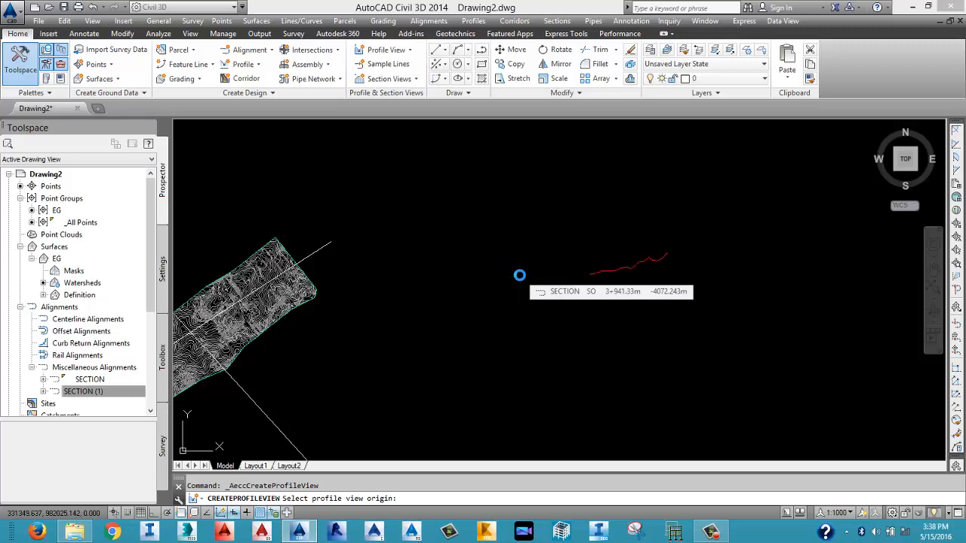
left_click(519, 275)
Examine the SECTION profile view, comparing the ground line's start and end with the full extent of the grid.
scroll(664, 251, "up", 5)
scroll(625, 279, "up", 3)
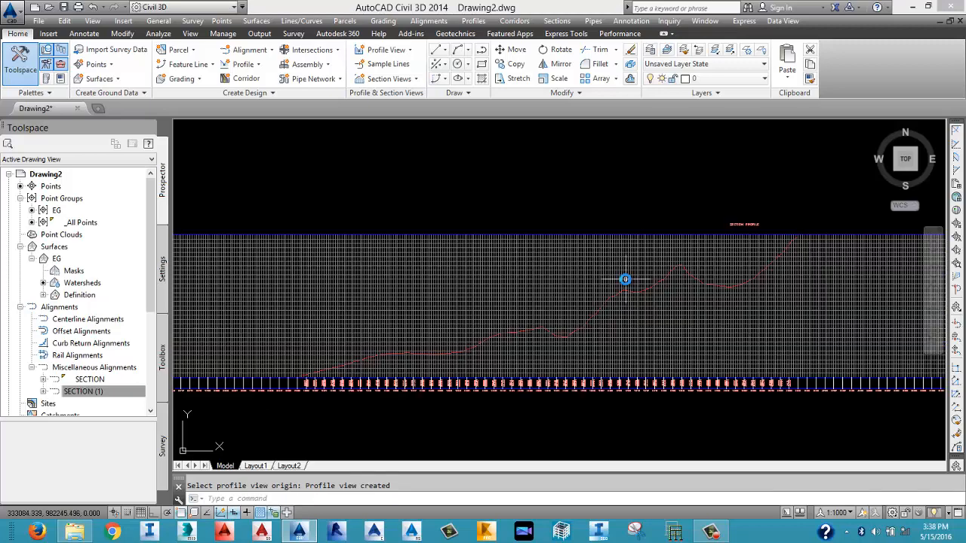
scroll(625, 280, "down", 4)
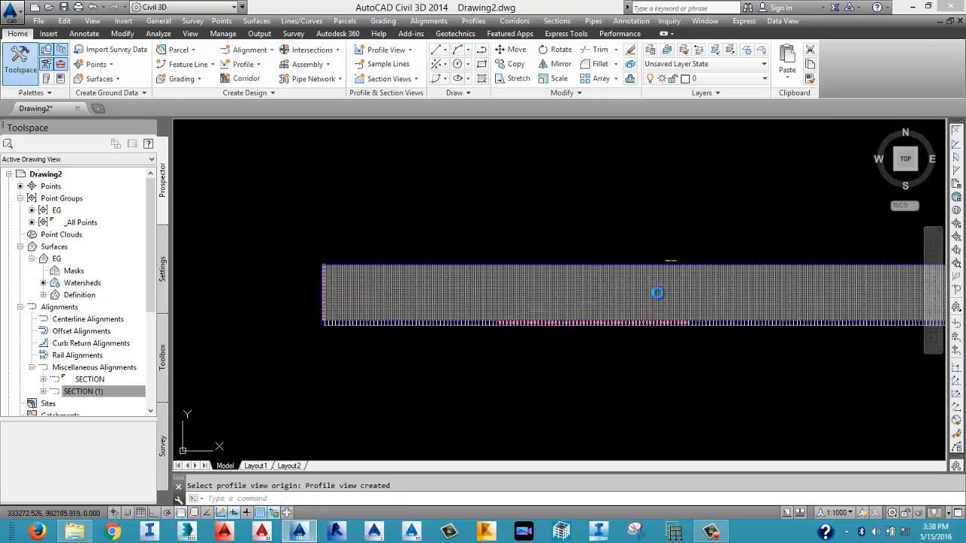
middle_click_drag(657, 293, 549, 316)
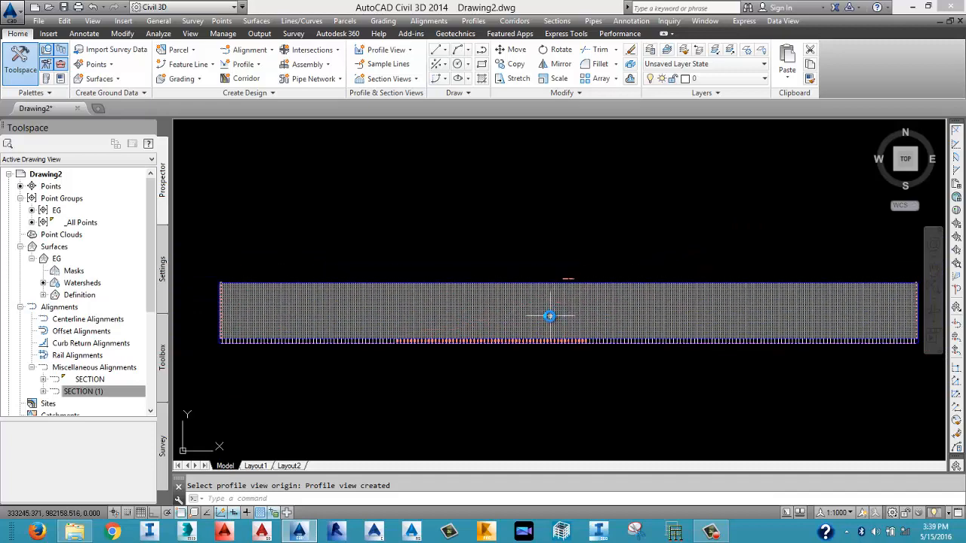
scroll(547, 320, "down", 4)
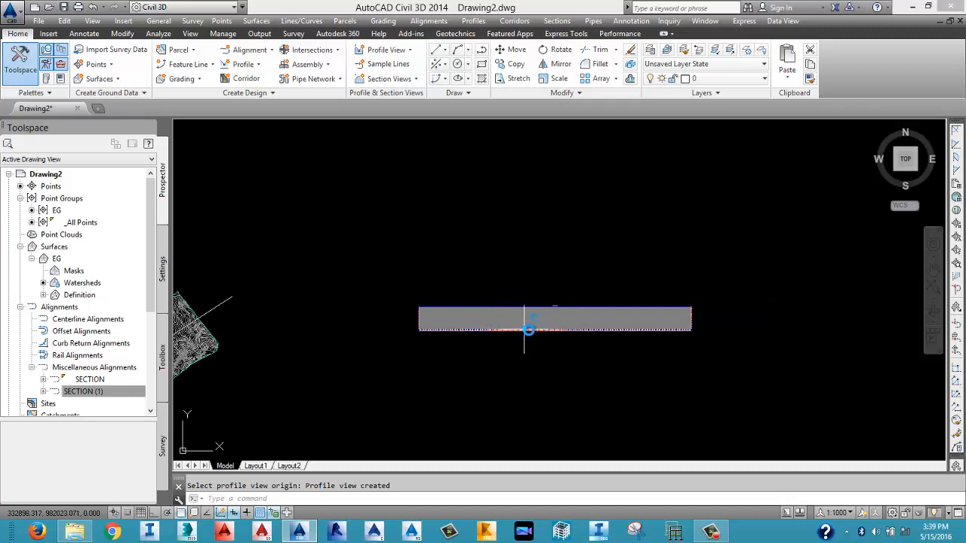
scroll(528, 330, "up", 4)
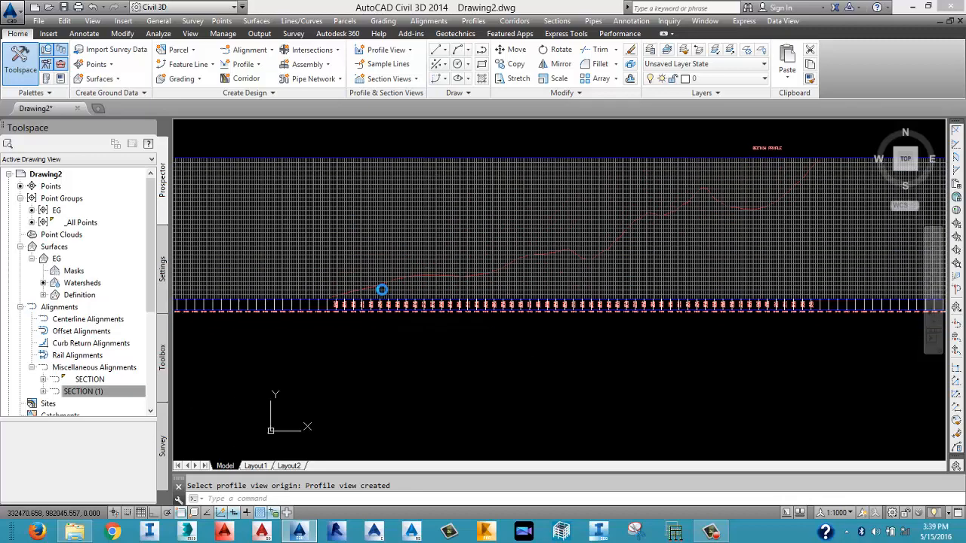
scroll(340, 290, "up", 4)
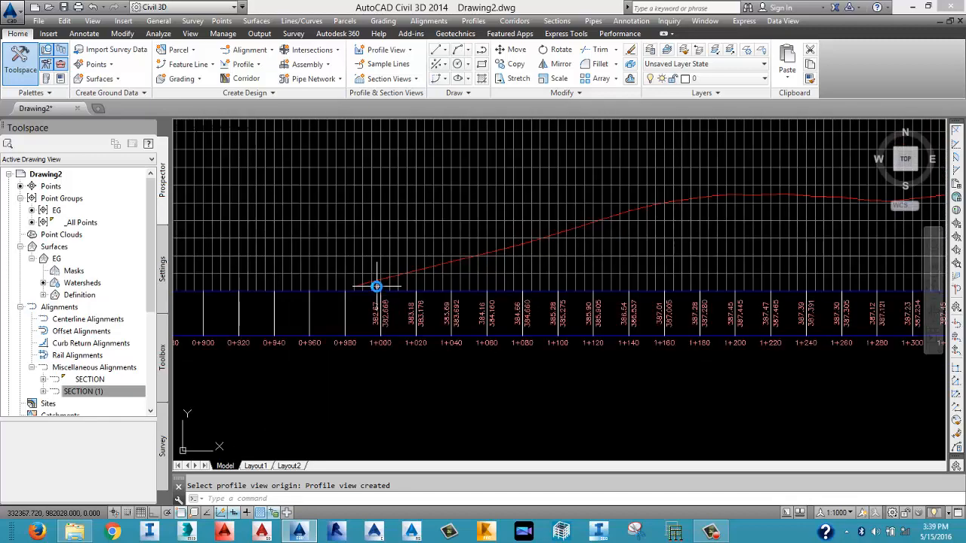
scroll(491, 310, "down", 3)
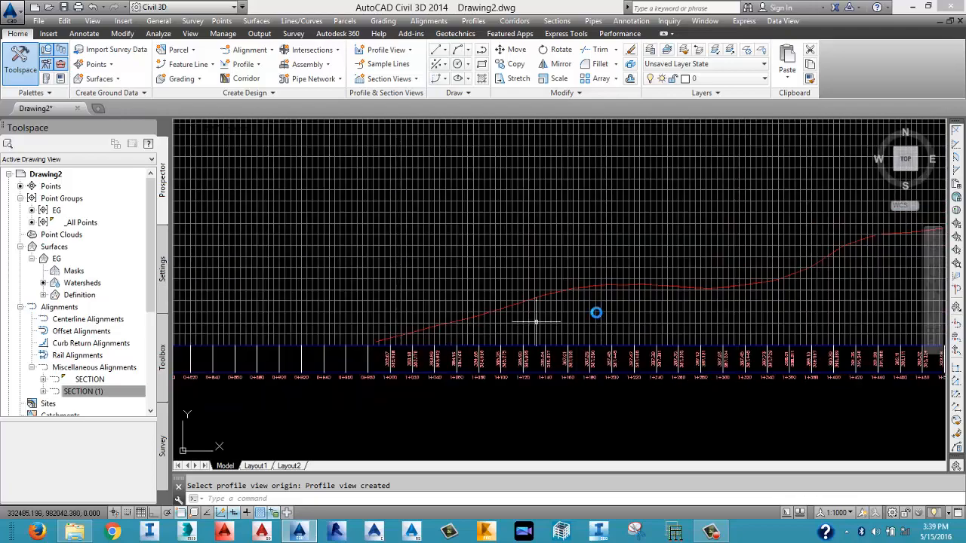
scroll(482, 347, "down", 5)
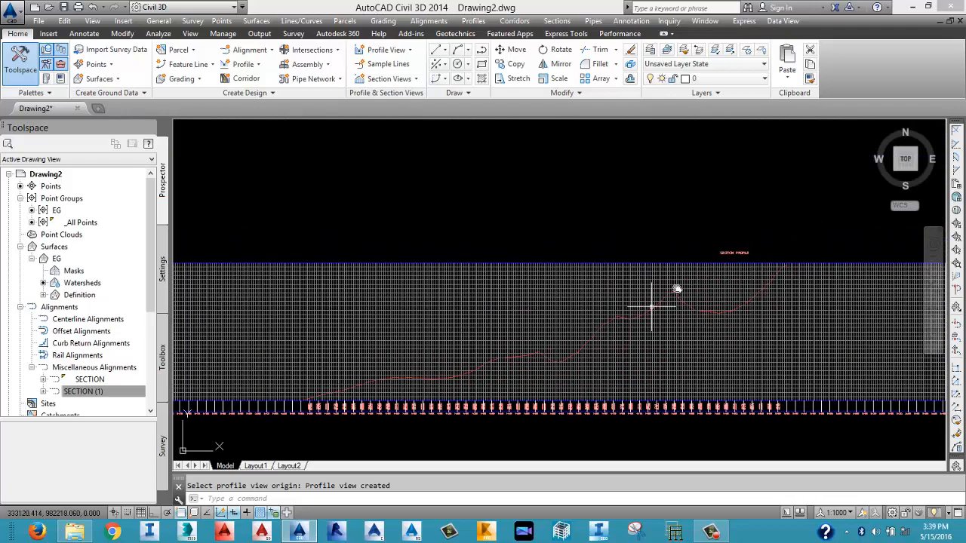
scroll(798, 273, "up", 4)
scroll(808, 279, "down", 2)
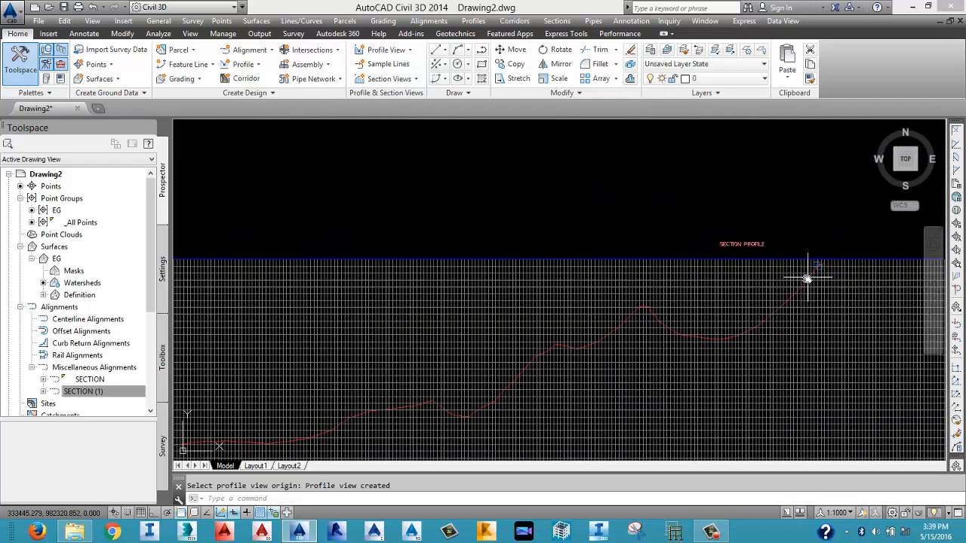
Shorten the crossing SECTION alignment by moving its southeast end to just outside the surface boundary.
scroll(807, 279, "down", 5)
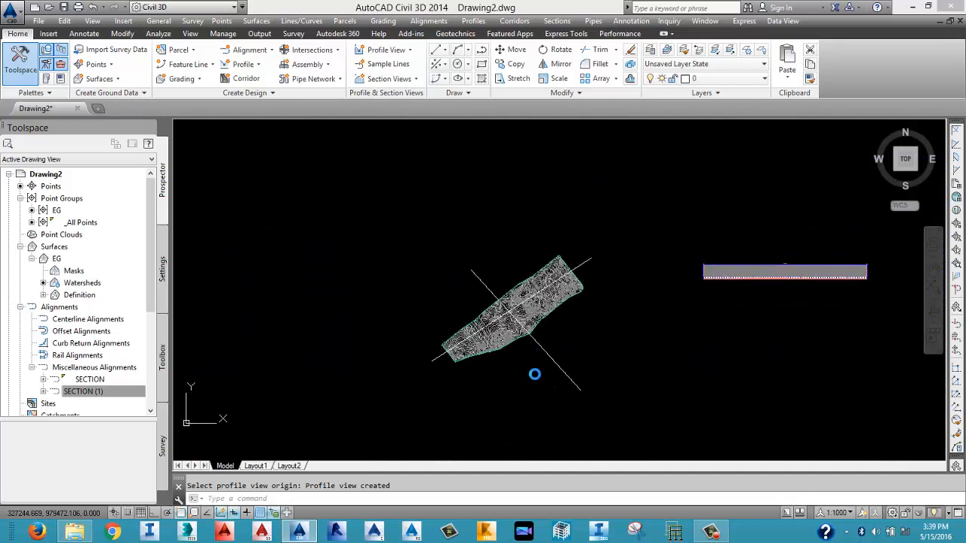
scroll(535, 370, "up", 4)
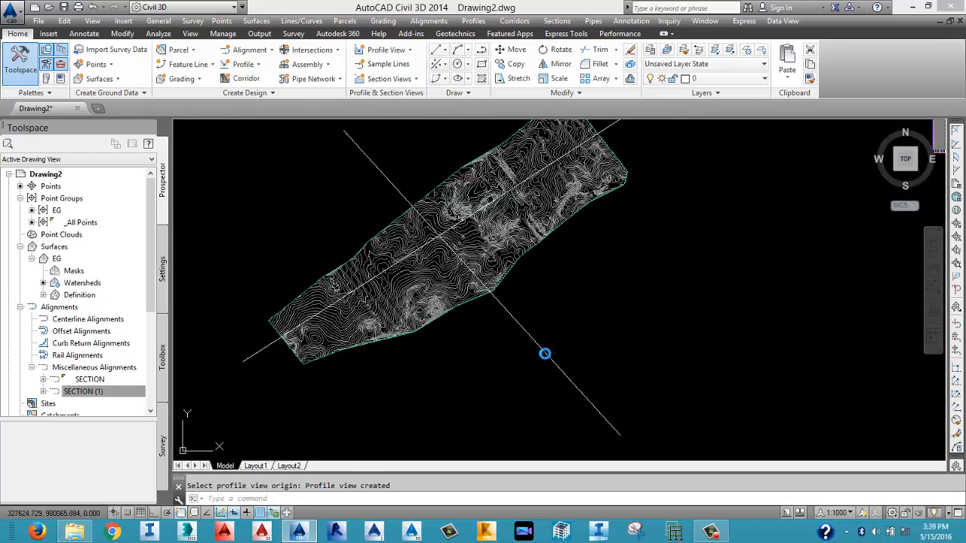
left_click(545, 354)
left_click(620, 433)
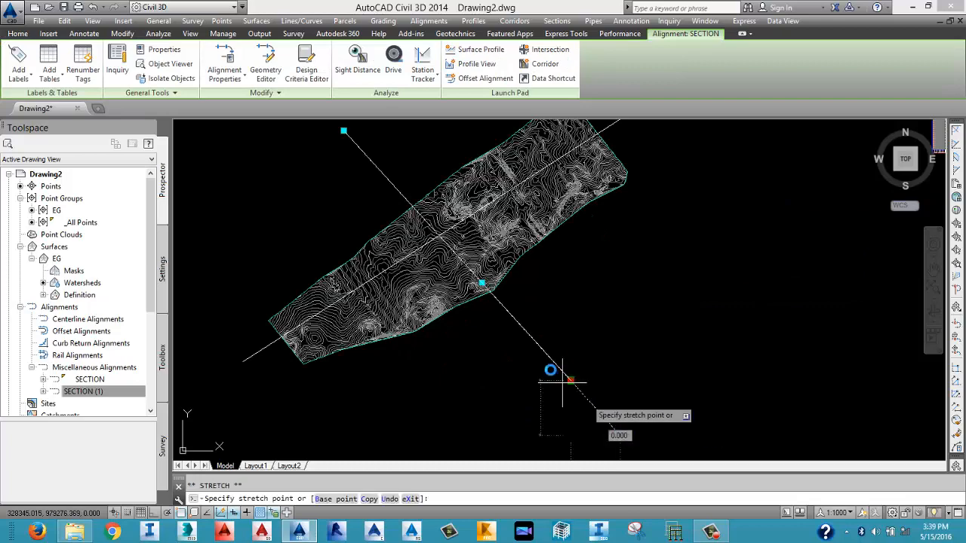
left_click(505, 308)
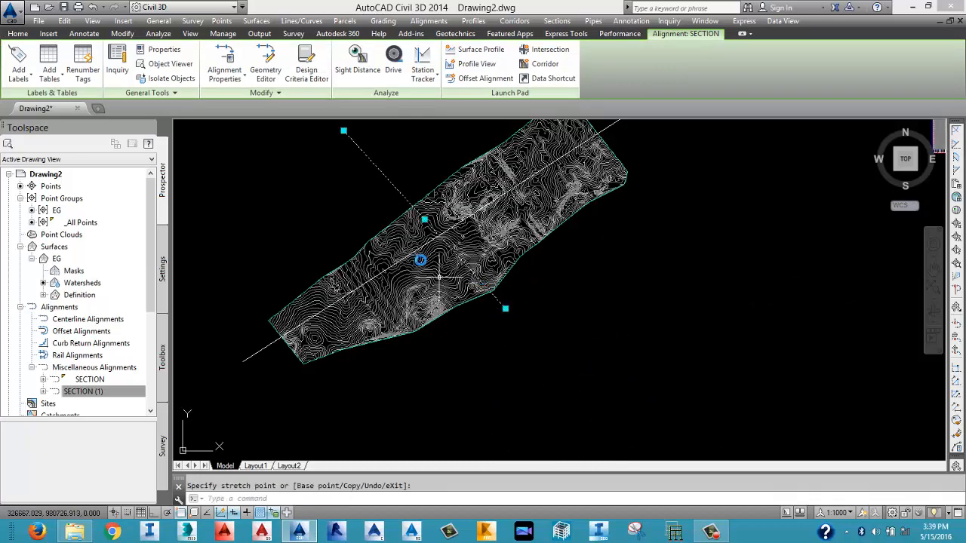
Shorten the crossing SECTION alignment by moving its northwest end closer to the surface boundary.
middle_click_drag(391, 224, 414, 285)
left_click(363, 191)
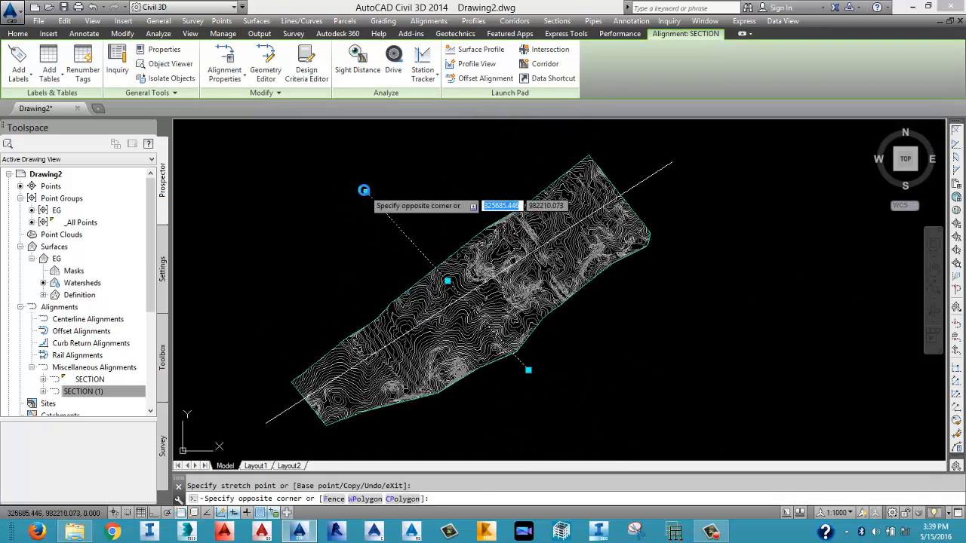
left_click(365, 181)
left_click(366, 192)
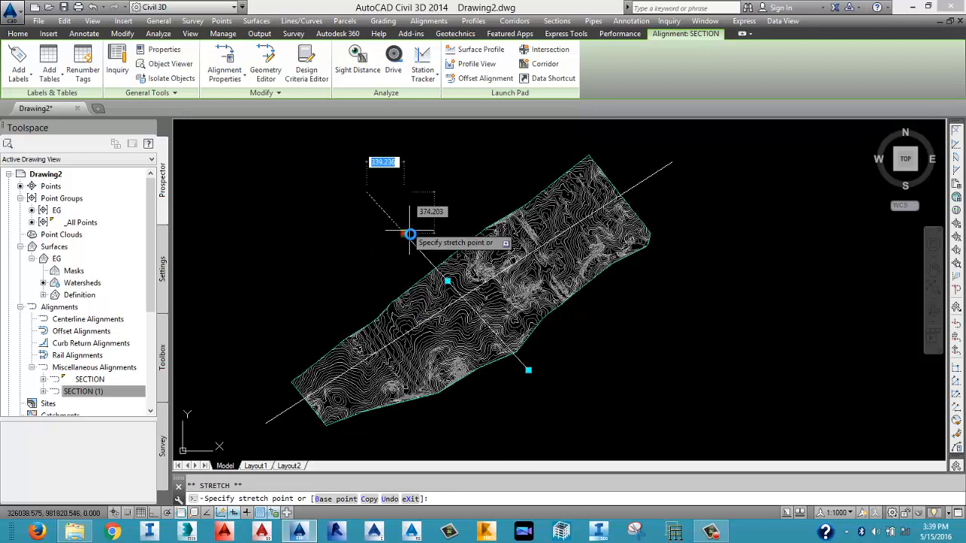
scroll(407, 249, "down", 5)
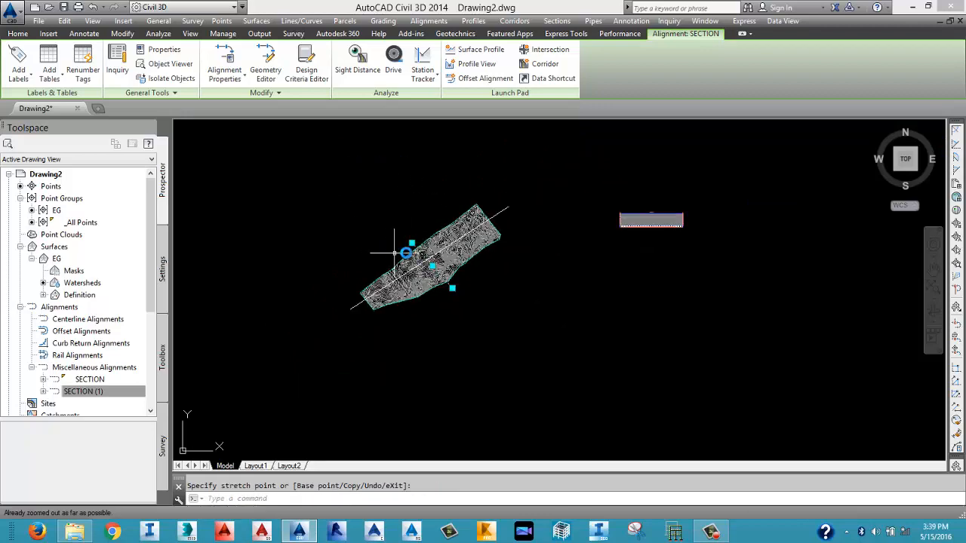
Examine the updated SECTION profile view, checking how much of the grid the ground line still leaves empty at both ends.
scroll(657, 215, "up", 8)
middle_click_drag(636, 205, 620, 289)
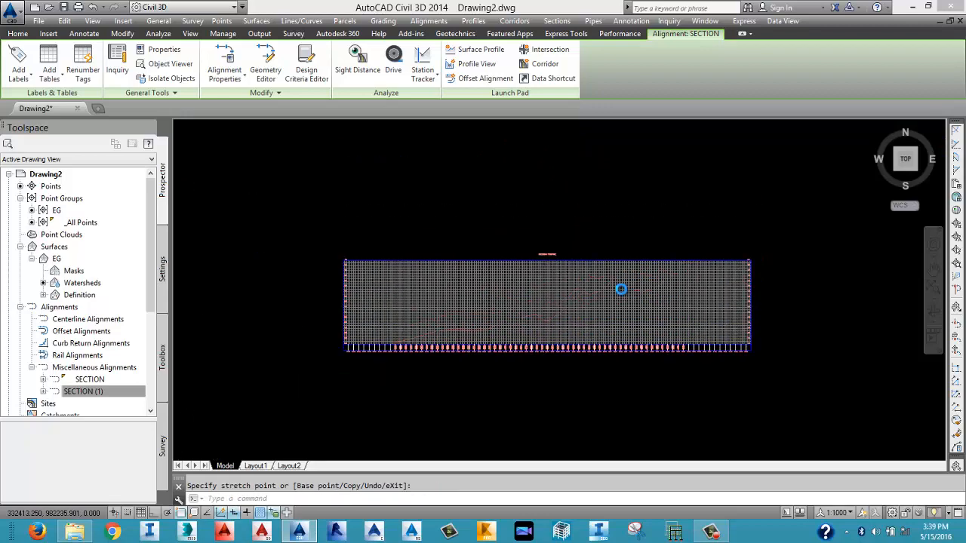
scroll(620, 289, "up", 4)
scroll(597, 314, "down", 4)
middle_click_drag(495, 317, 583, 255)
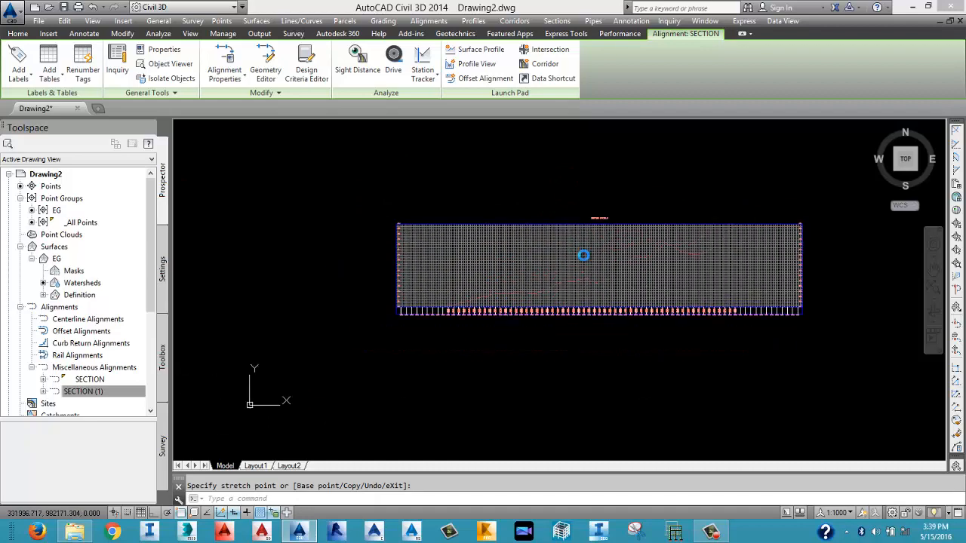
scroll(585, 256, "down", 3)
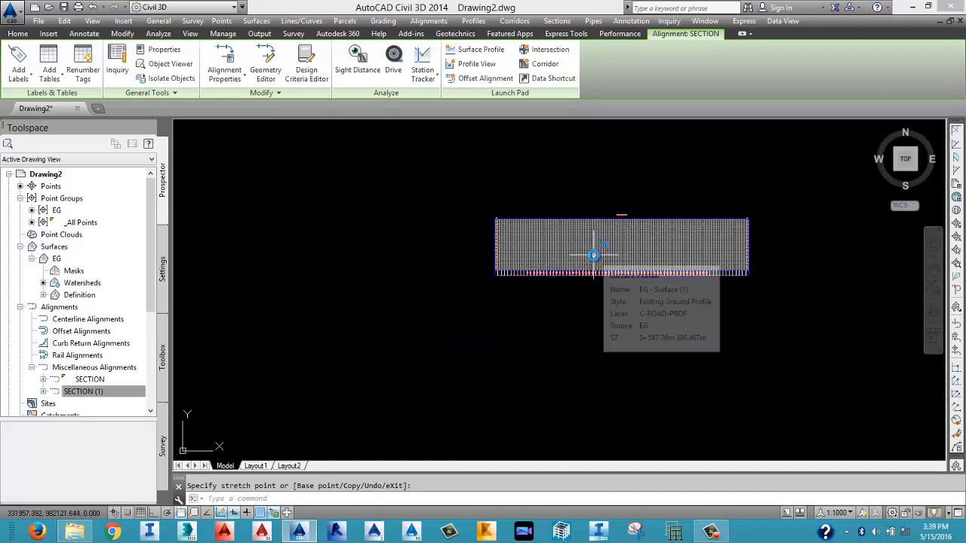
scroll(476, 286, "down", 3)
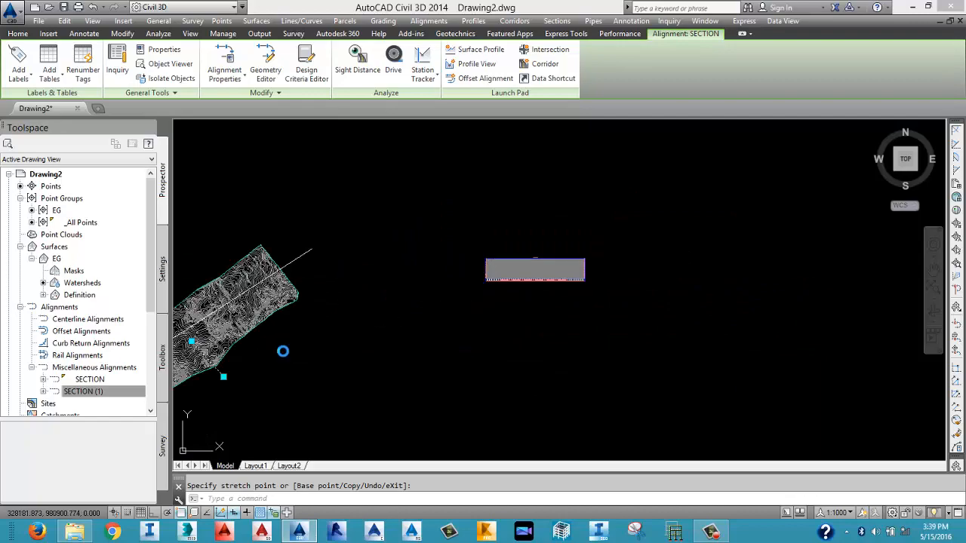
Move the SECTION alignment's southeast end along its line to sit right beside the surface boundary.
middle_click_drag(282, 351, 565, 294)
scroll(565, 315, "up", 5)
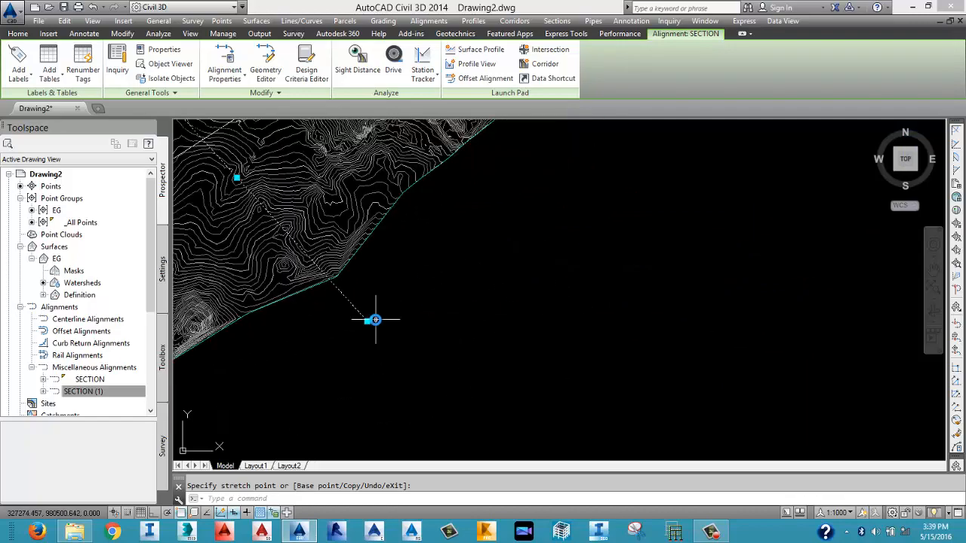
scroll(493, 327, "down", 3)
scroll(495, 329, "up", 4)
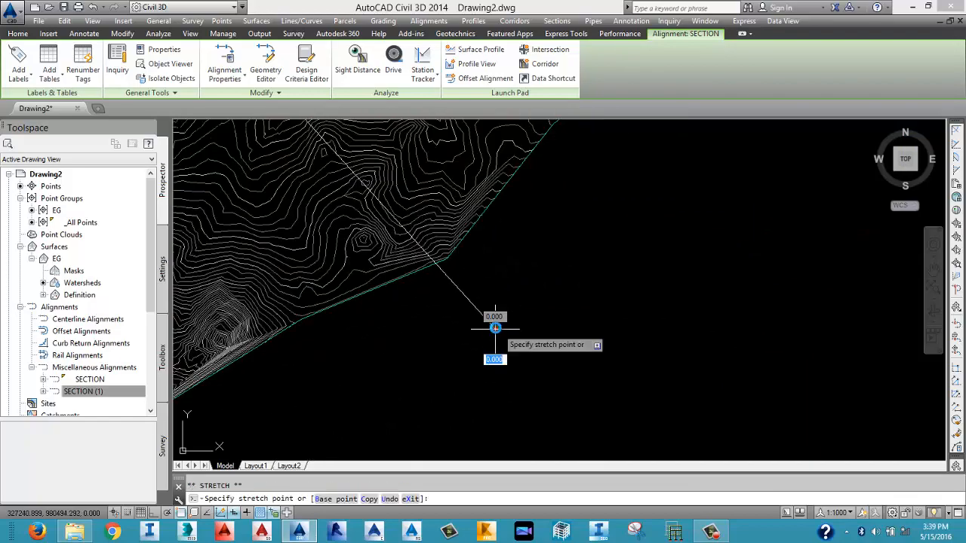
scroll(424, 299, "down", 5)
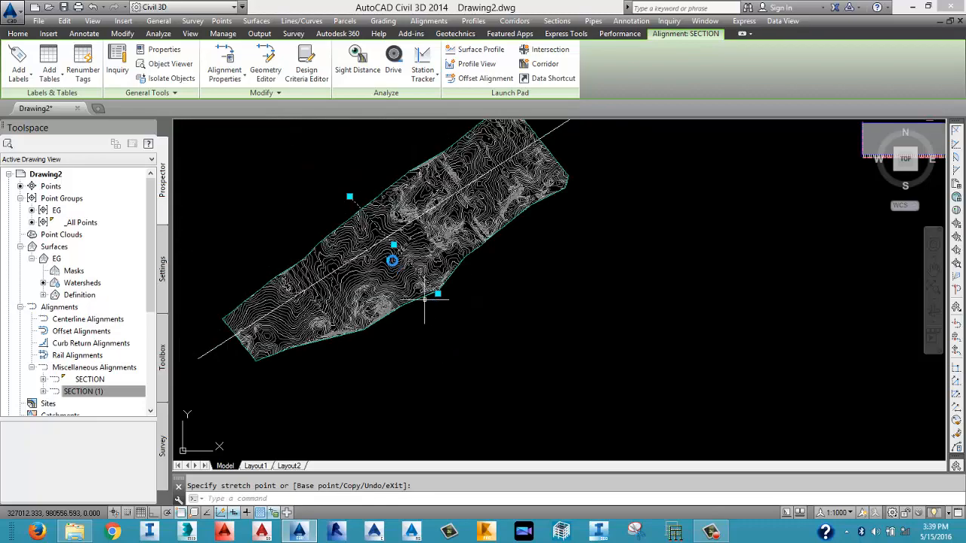
Move the SECTION alignment's northwest end to just outside the surface boundary and check the ground line's extent in its profile view.
scroll(363, 200, "up", 4)
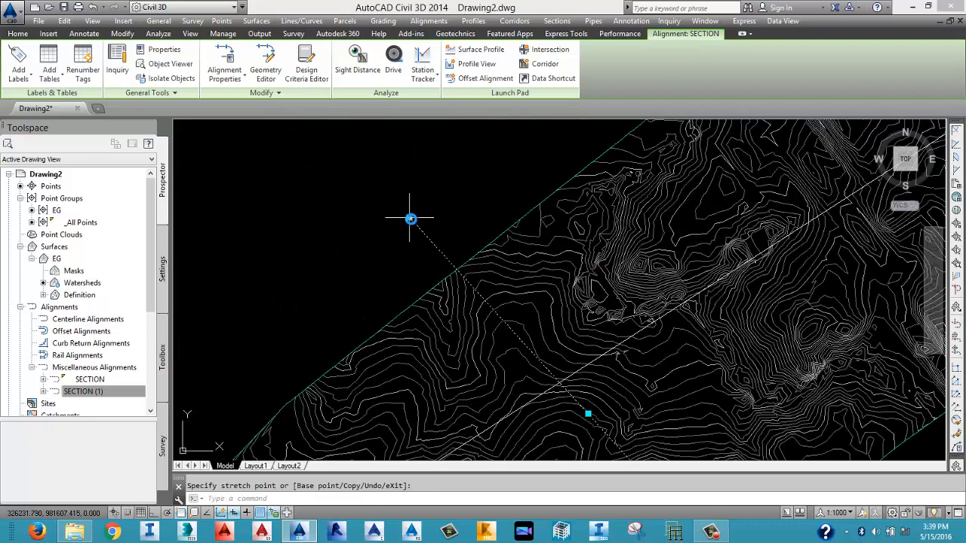
scroll(418, 234, "down", 3)
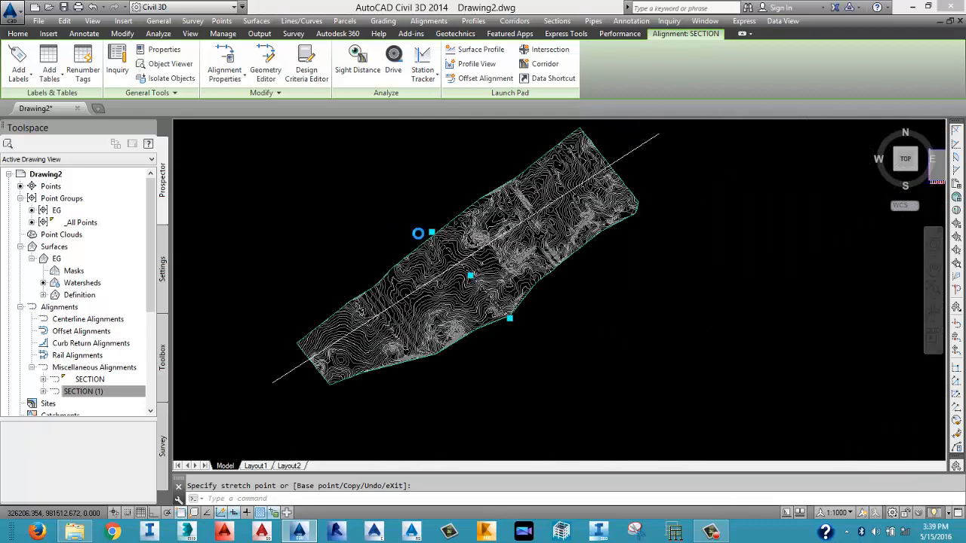
scroll(418, 234, "down", 2)
scroll(641, 216, "up", 12)
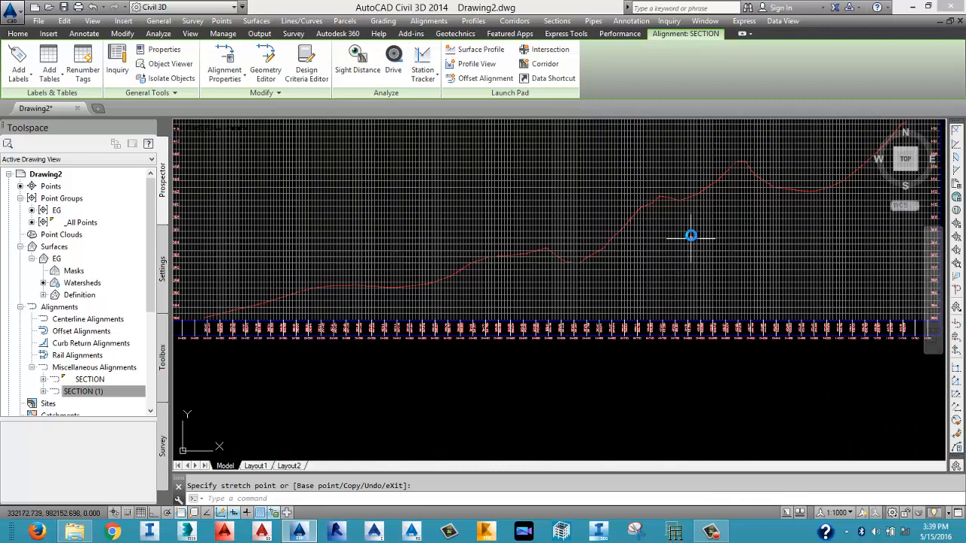
scroll(690, 236, "down", 3)
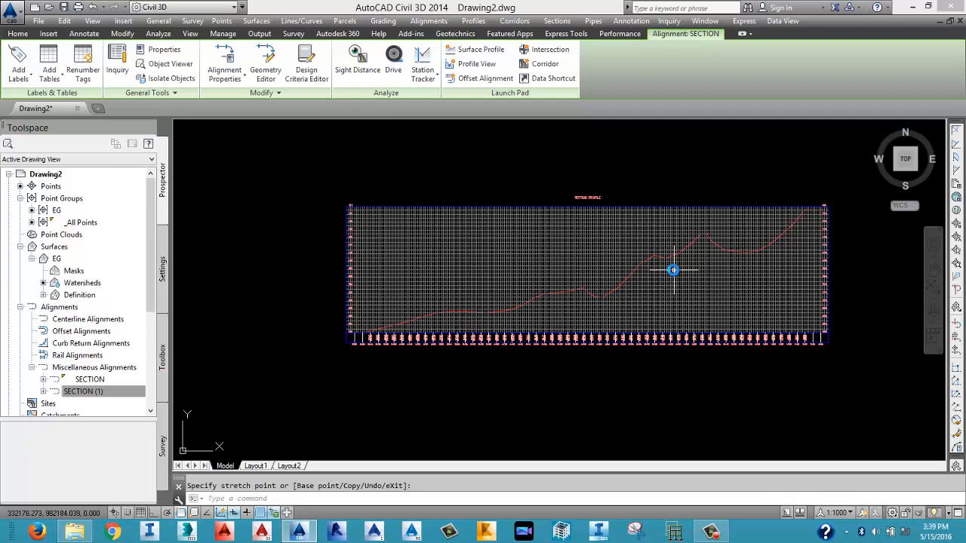
scroll(673, 270, "down", 10)
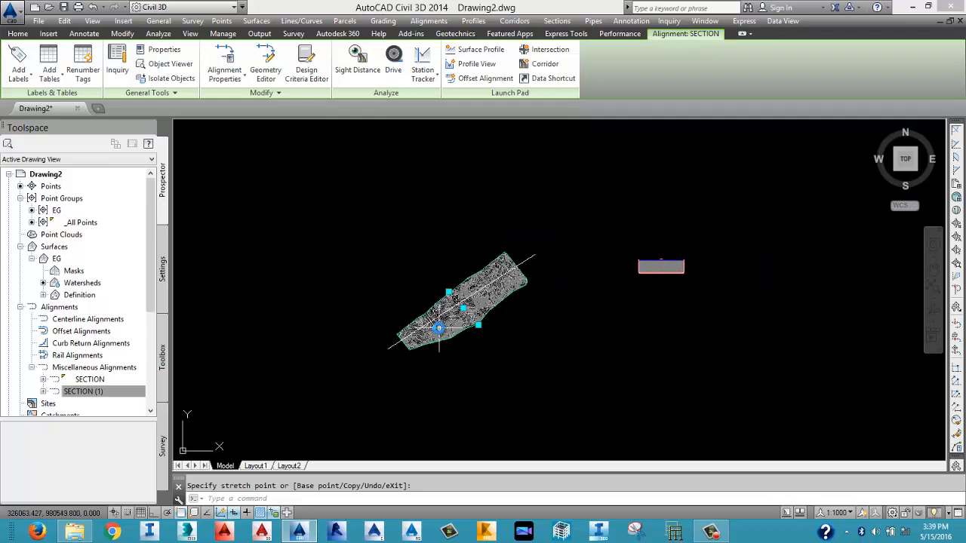
key("Escape")
left_click(506, 273)
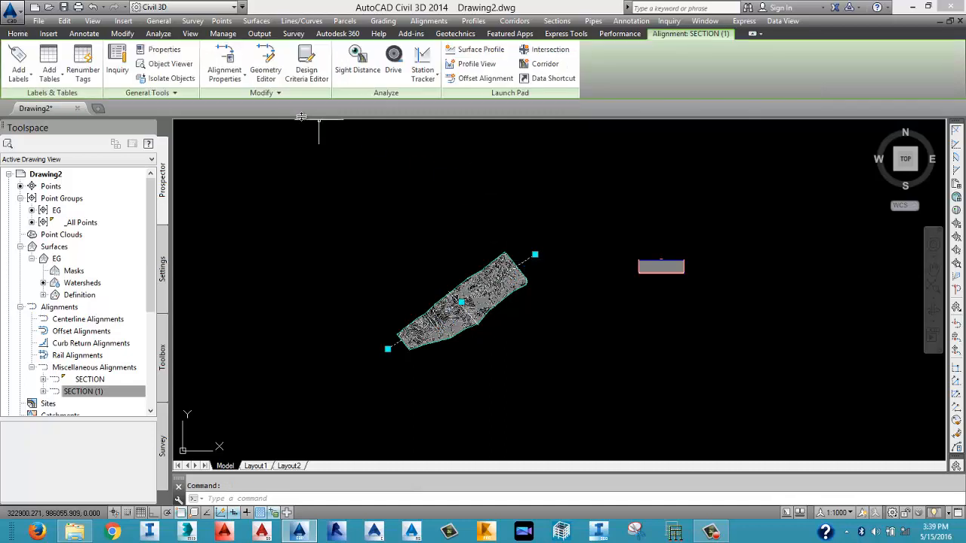
key("Escape")
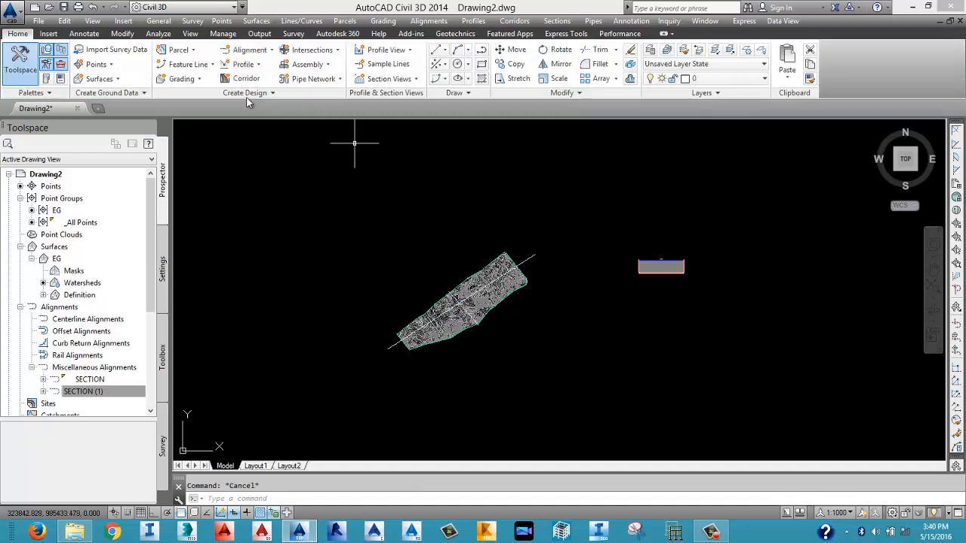
left_click(250, 50)
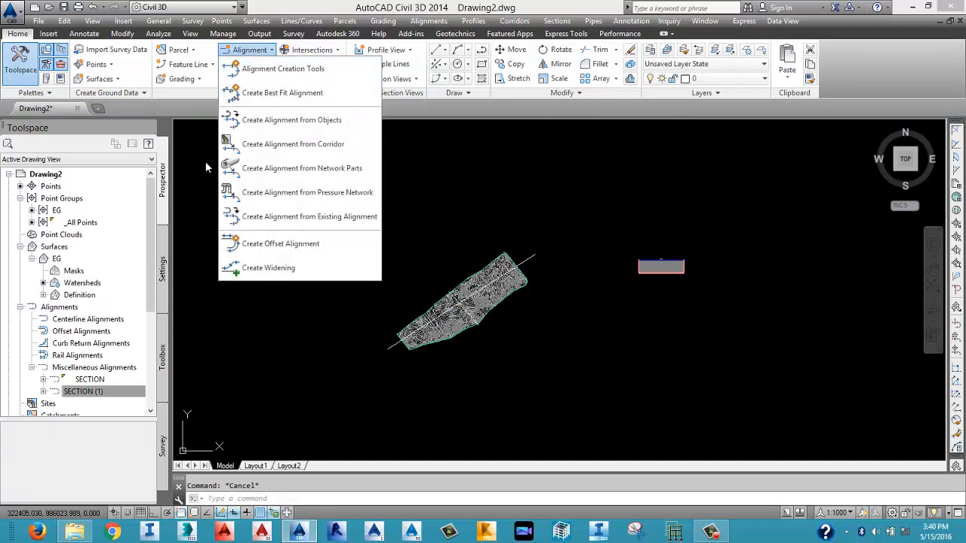
left_click(209, 136)
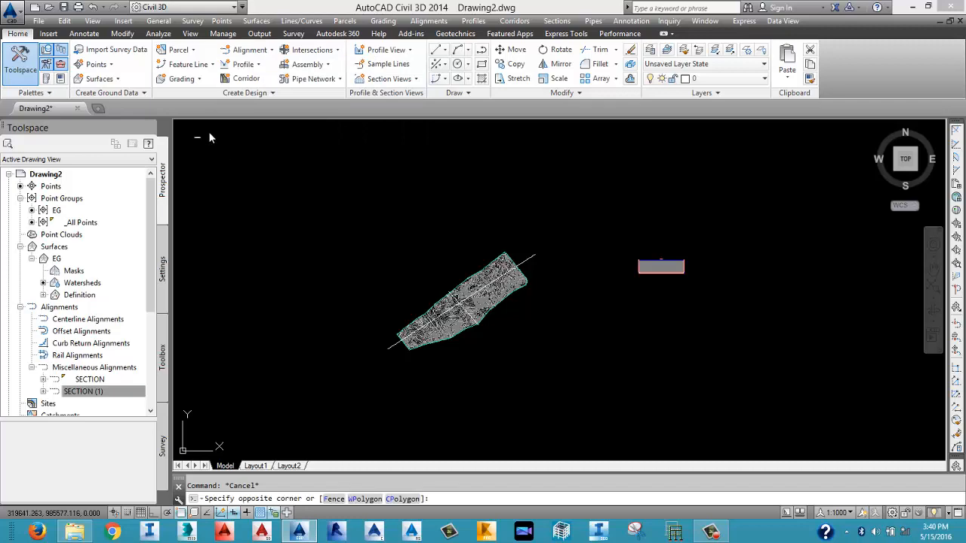
Start Create Surface Profile for the lengthwise SECTION (1) alignment and add the EG surface to the profile list.
left_click(243, 64)
left_click(260, 82)
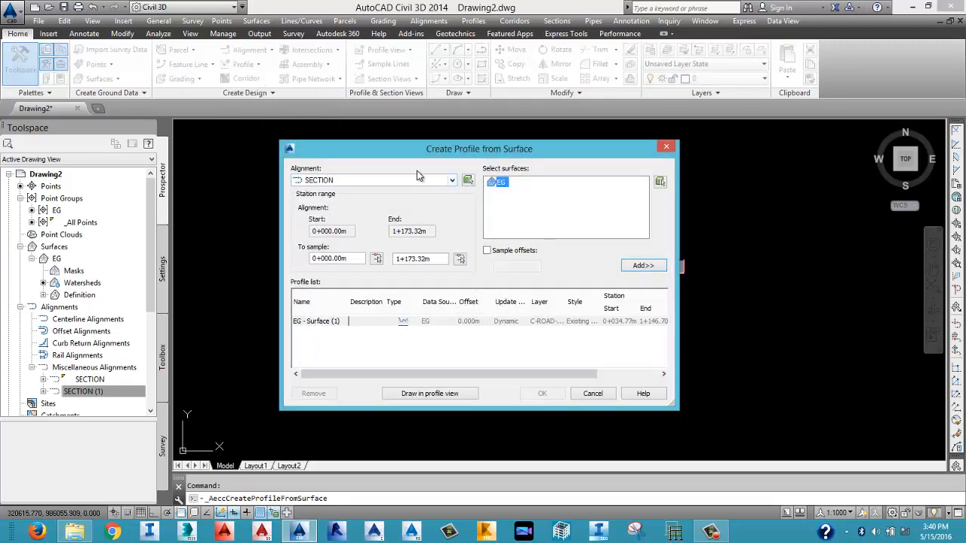
left_click(451, 183)
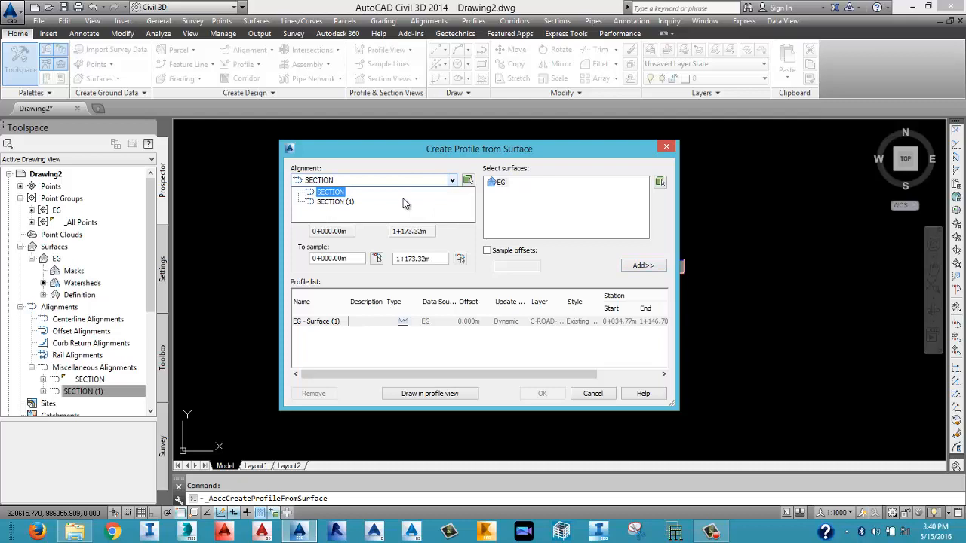
left_click(334, 201)
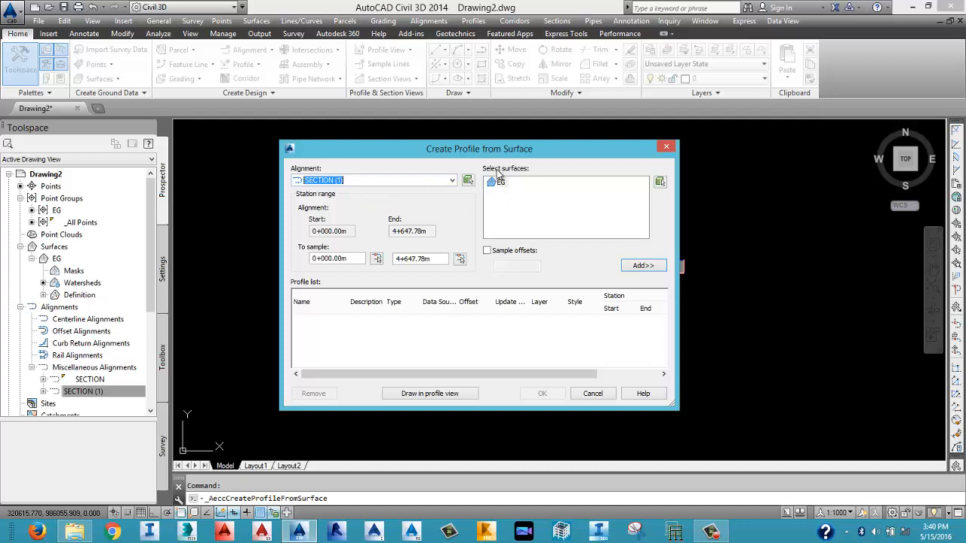
left_click(500, 186)
left_click(499, 186)
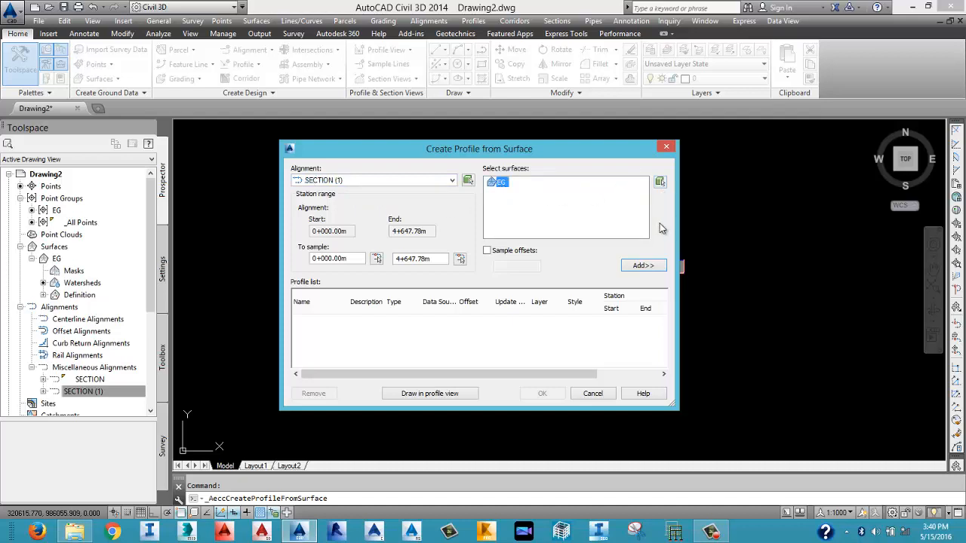
left_click(645, 269)
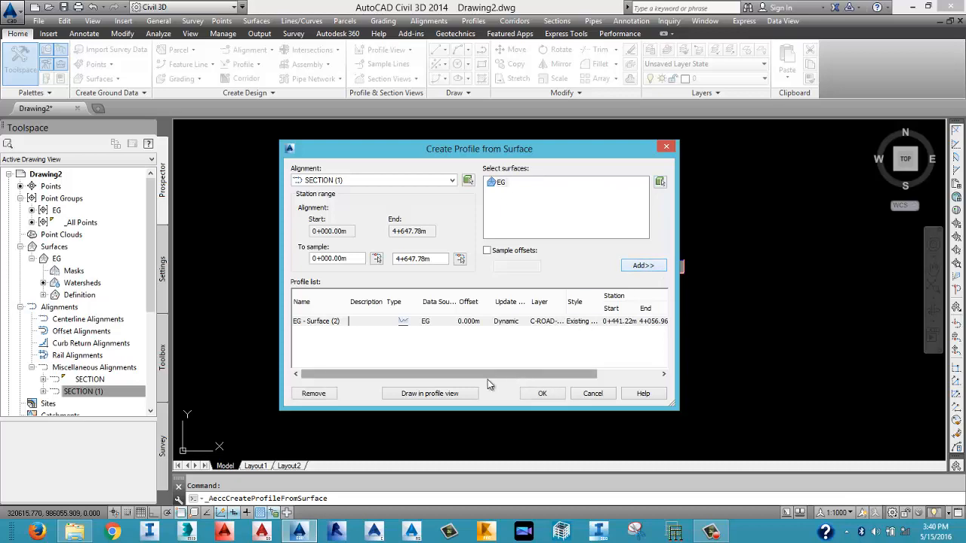
Draw the SECTION (1) profile in a profile view with the default settings, placing its origin below the existing SECTION profile view.
left_click(449, 396)
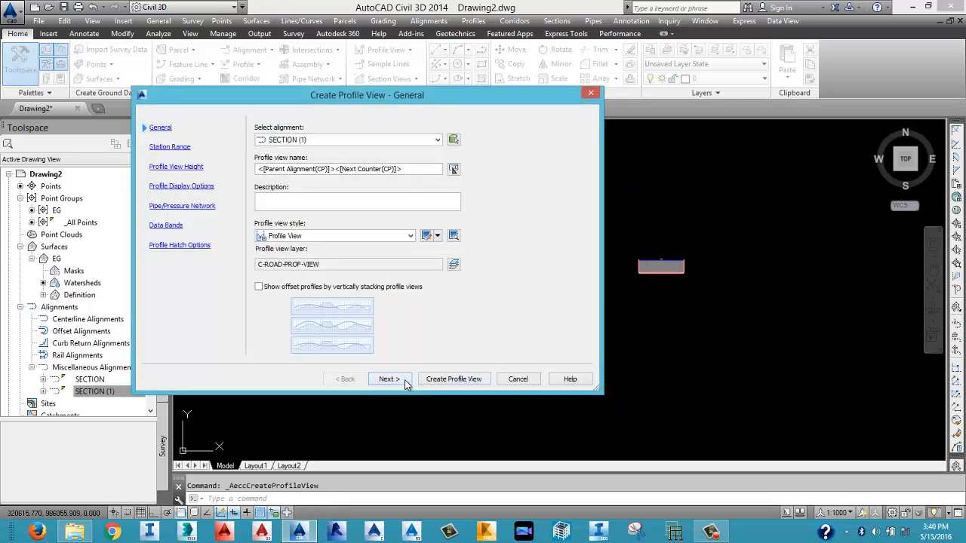
left_click(407, 383)
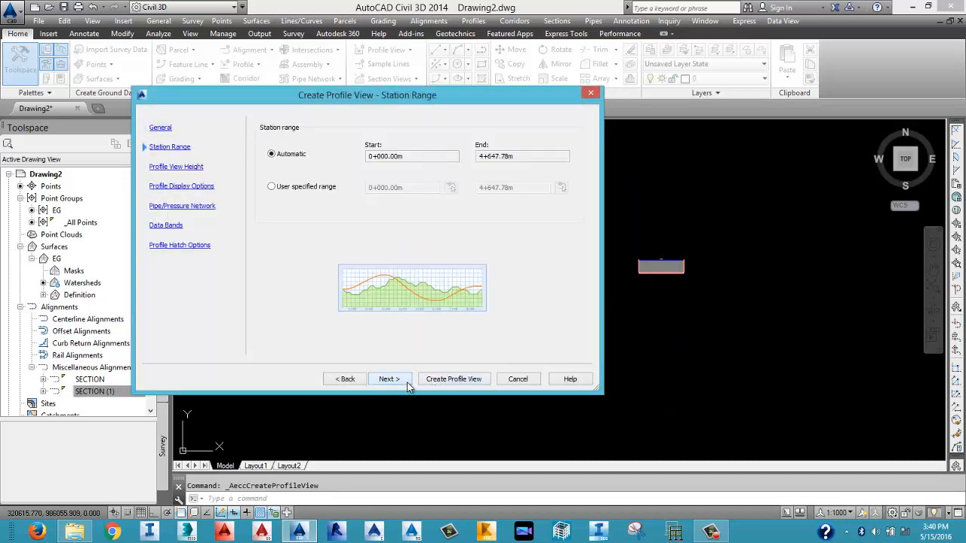
left_click(406, 384)
left_click(406, 383)
left_click(406, 383)
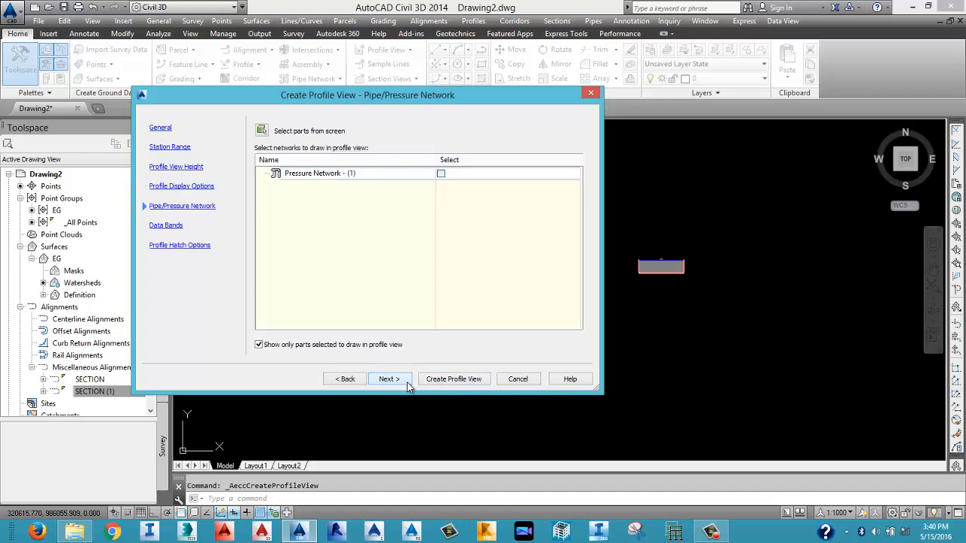
left_click(406, 383)
left_click(468, 378)
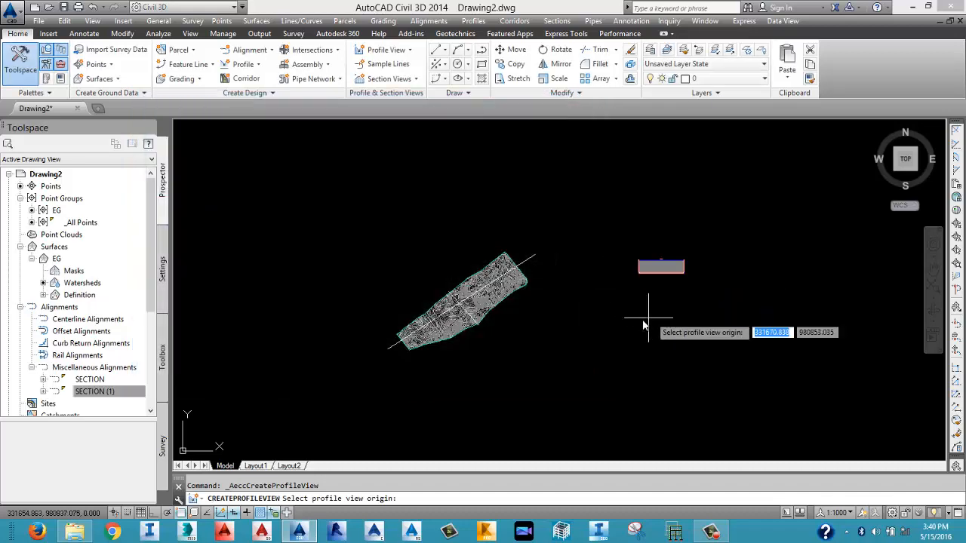
left_click(641, 319)
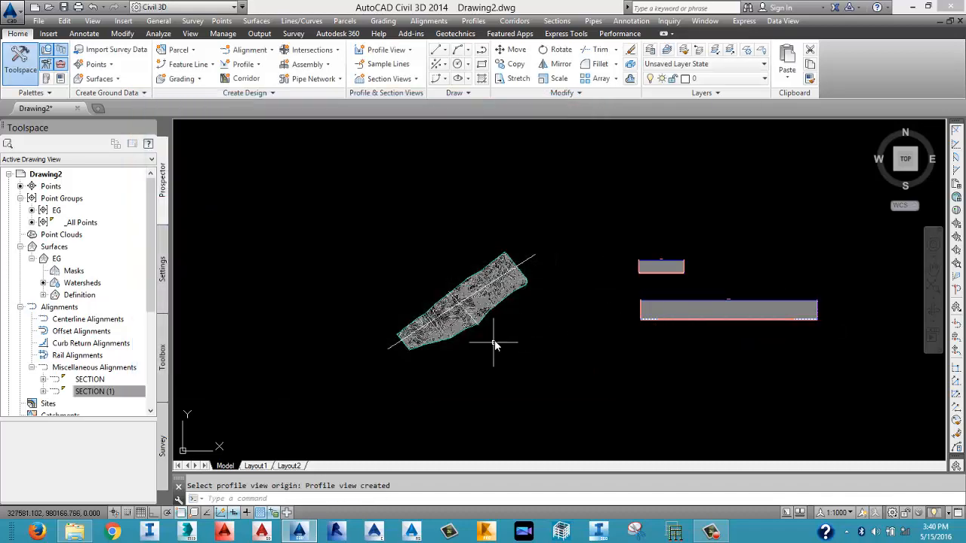
Shorten the lengthwise SECTION (1) alignment by moving its northeast end to just outside the surface boundary.
scroll(528, 264, "up", 3)
left_click(519, 247)
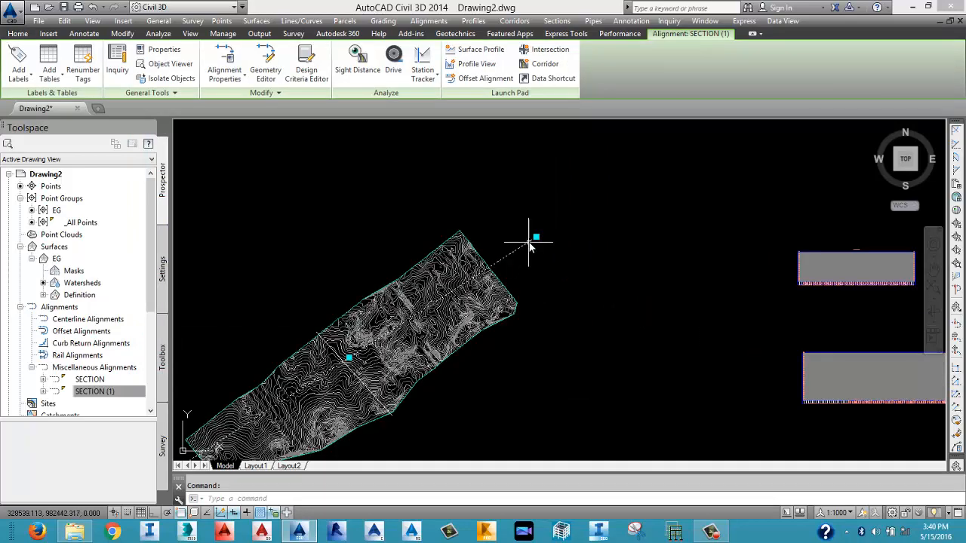
left_click(534, 239)
scroll(521, 237, "up", 5)
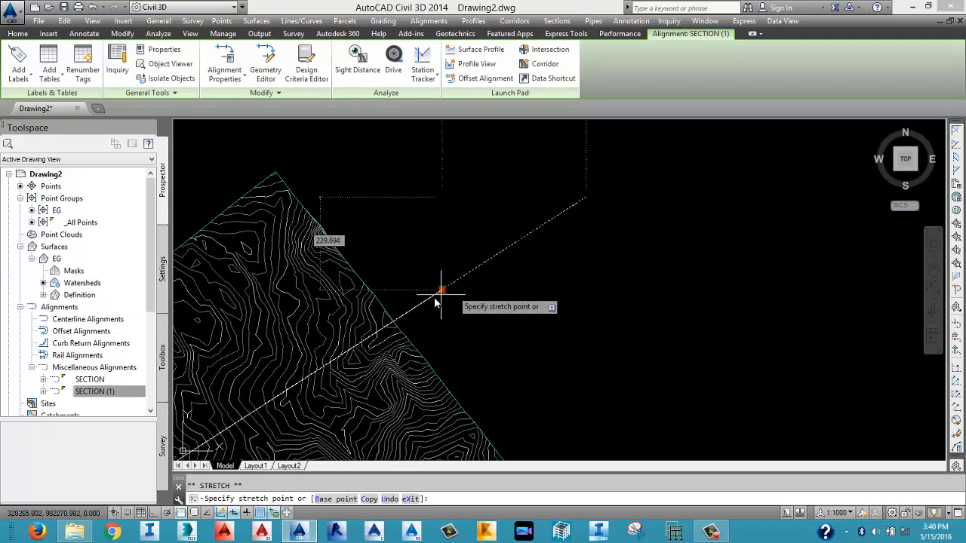
left_click(400, 318)
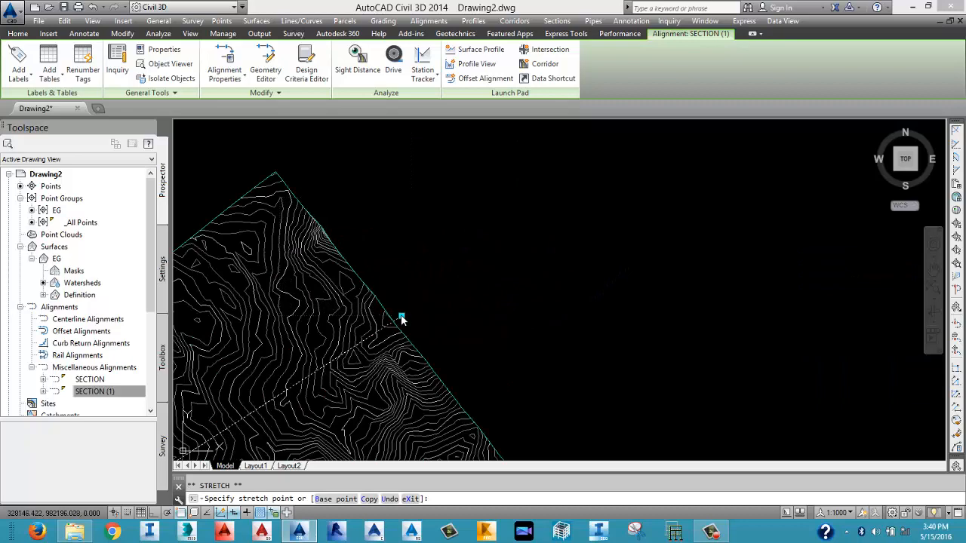
Move the SECTION (1) alignment's southwest end in to just outside the surface boundary.
scroll(404, 280, "down", 4)
scroll(301, 366, "up", 6)
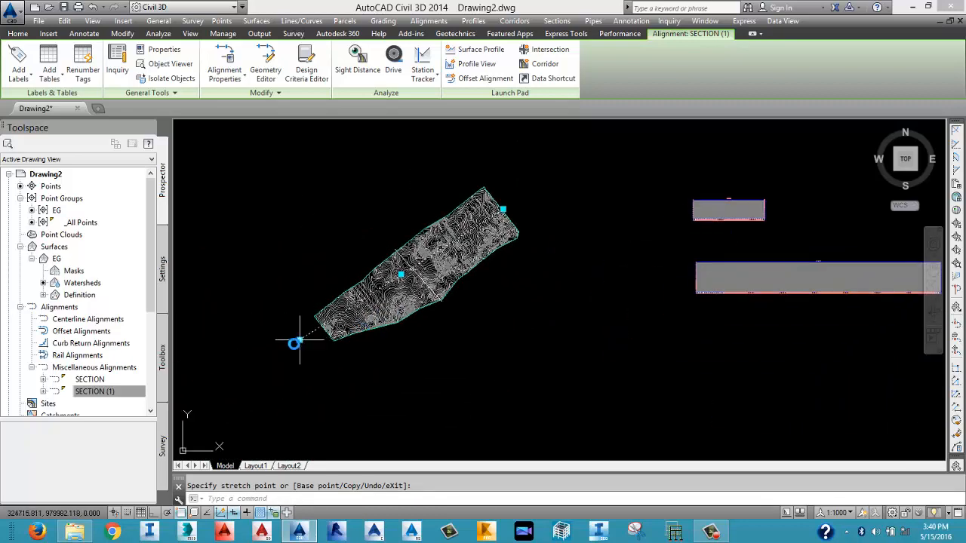
left_click(354, 307)
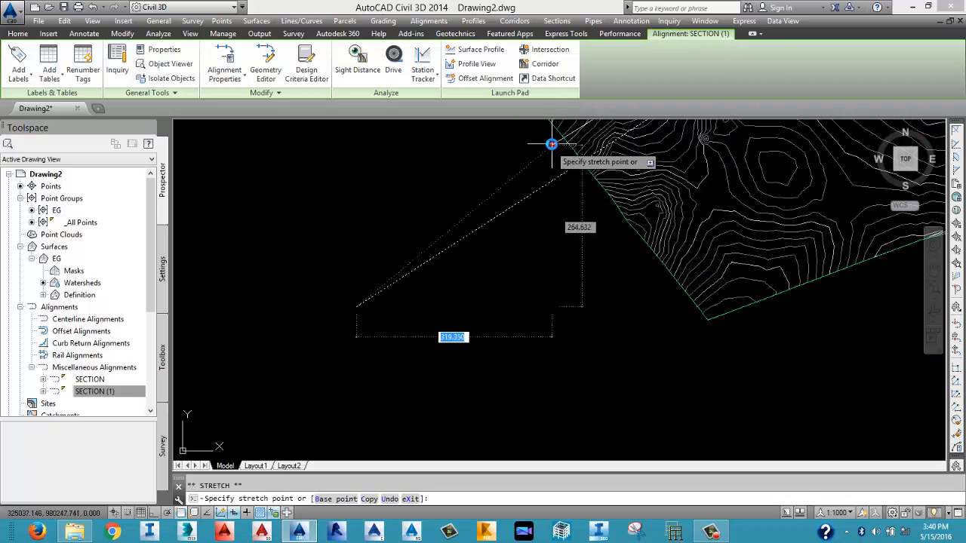
left_click(569, 167)
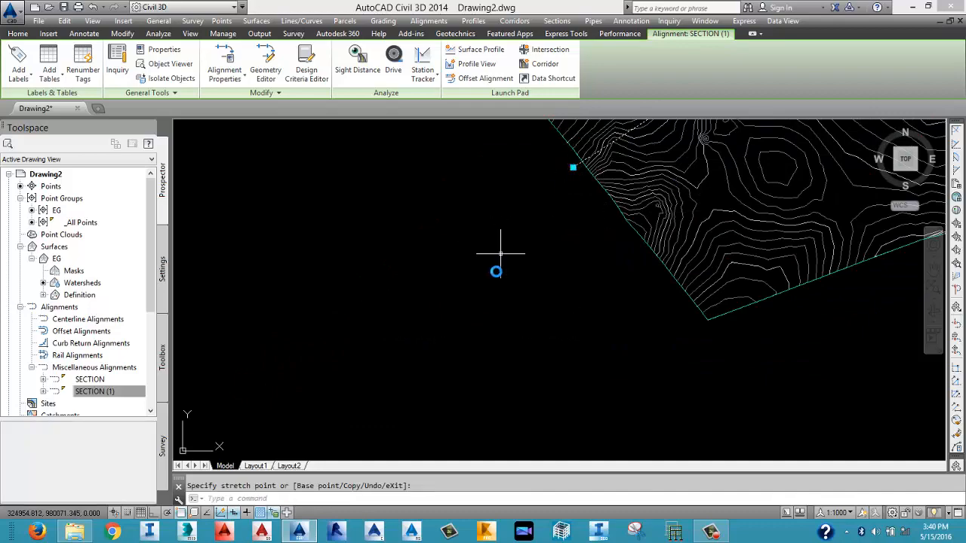
Examine the updated ground line along the SECTION (1) profile view, from its start to its far end.
scroll(629, 243, "down", 6)
middle_click_drag(629, 244, 406, 265)
scroll(730, 229, "up", 6)
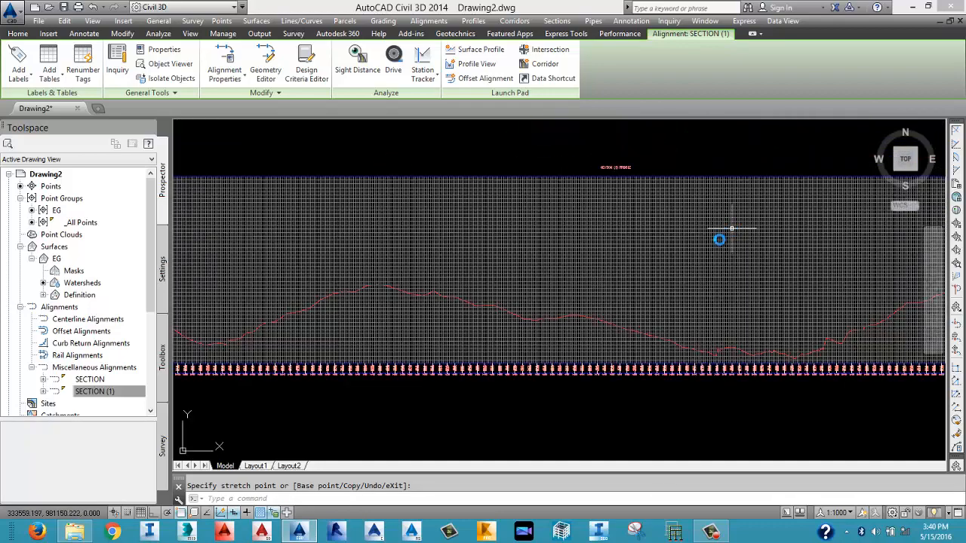
scroll(711, 254, "down", 3)
scroll(675, 280, "up", 2)
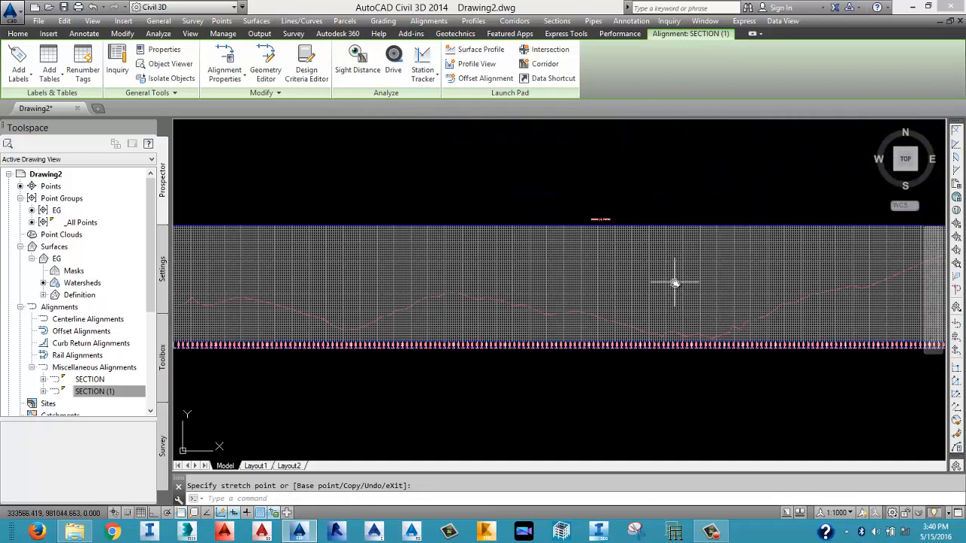
scroll(675, 280, "down", 4)
key("Escape")
scroll(494, 281, "up", 5)
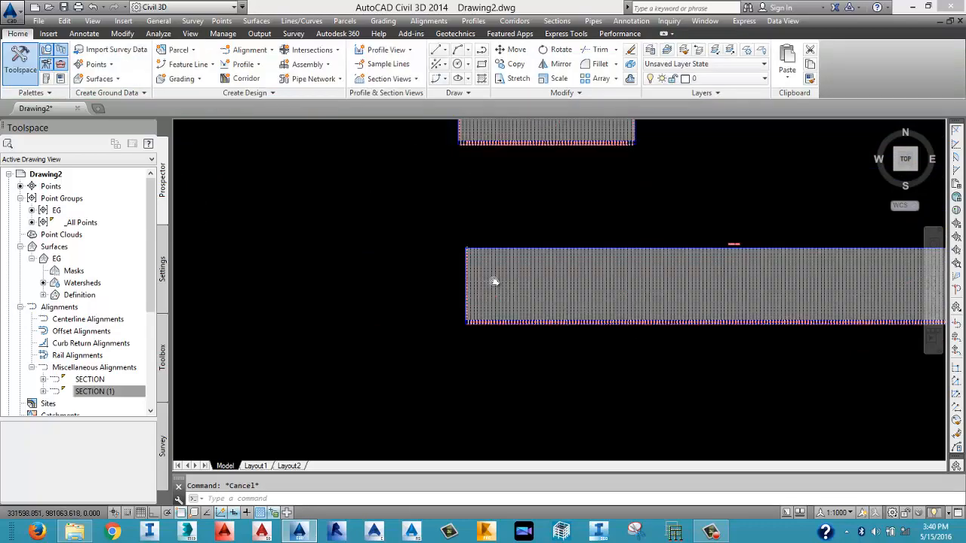
middle_click_drag(594, 345, 479, 321)
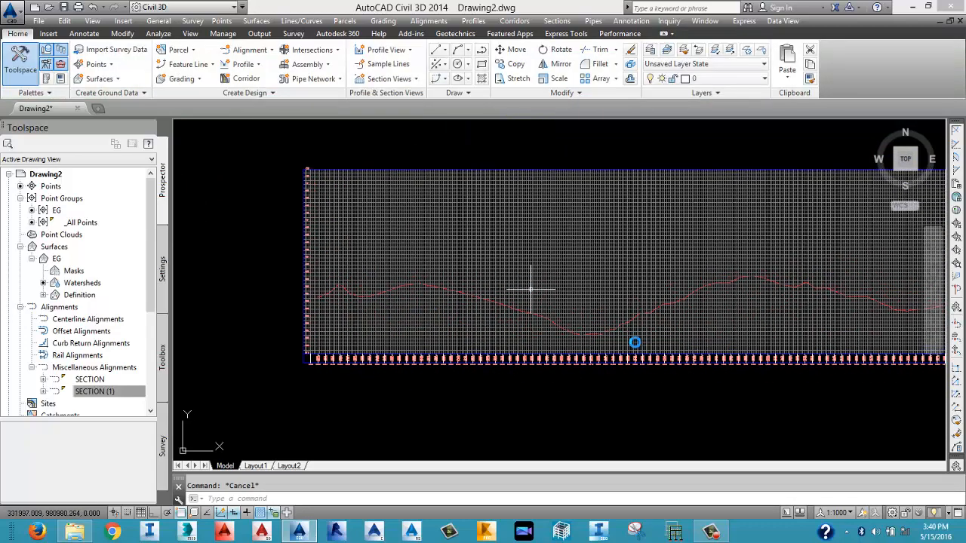
middle_click_drag(747, 321, 658, 332)
scroll(657, 332, "down", 3)
middle_click_drag(732, 308, 574, 322)
scroll(574, 321, "down", 4)
Inspect the trimmed ends of both alignments against the EG surface boundary.
middle_click_drag(331, 301, 474, 233)
scroll(264, 294, "up", 2)
scroll(265, 295, "up", 3)
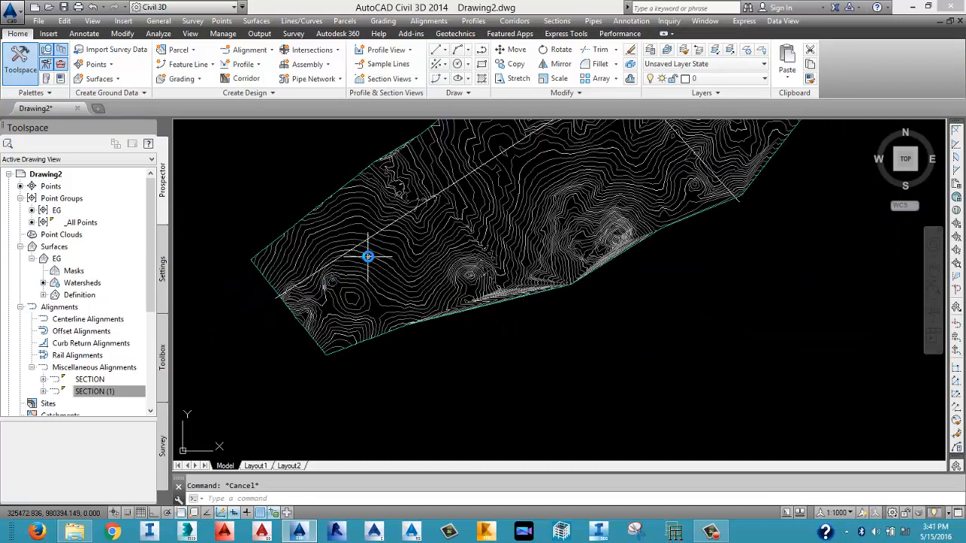
scroll(369, 257, "down", 3)
middle_click_drag(605, 201, 415, 286)
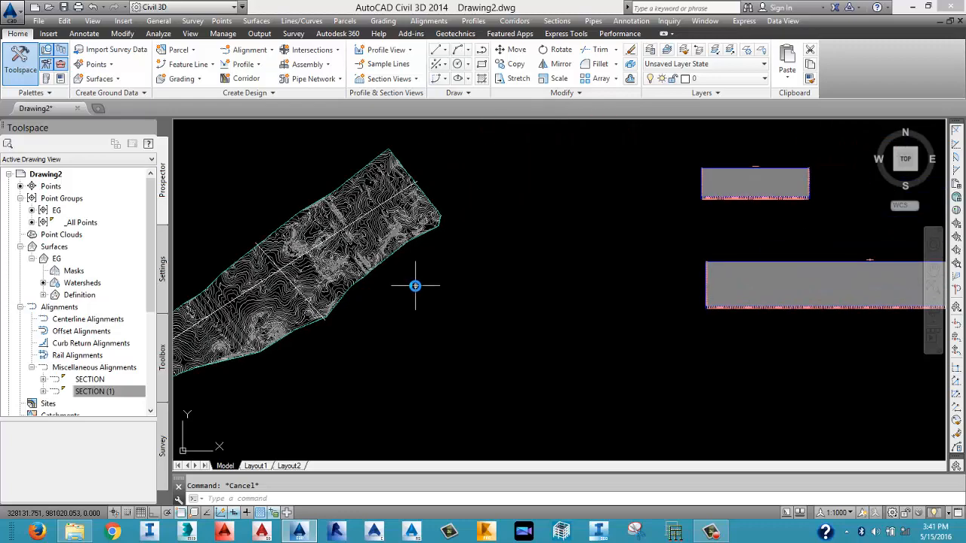
scroll(255, 242, "up", 4)
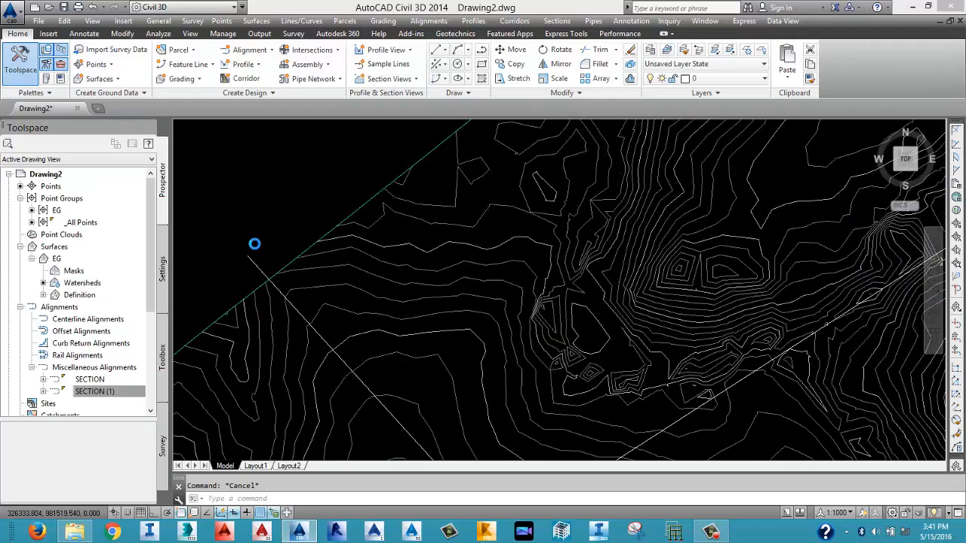
scroll(254, 244, "down", 5)
Delete both profile views beside the surface, after checking the lower view's stationing at its start and end.
left_click(666, 315)
left_click(520, 150)
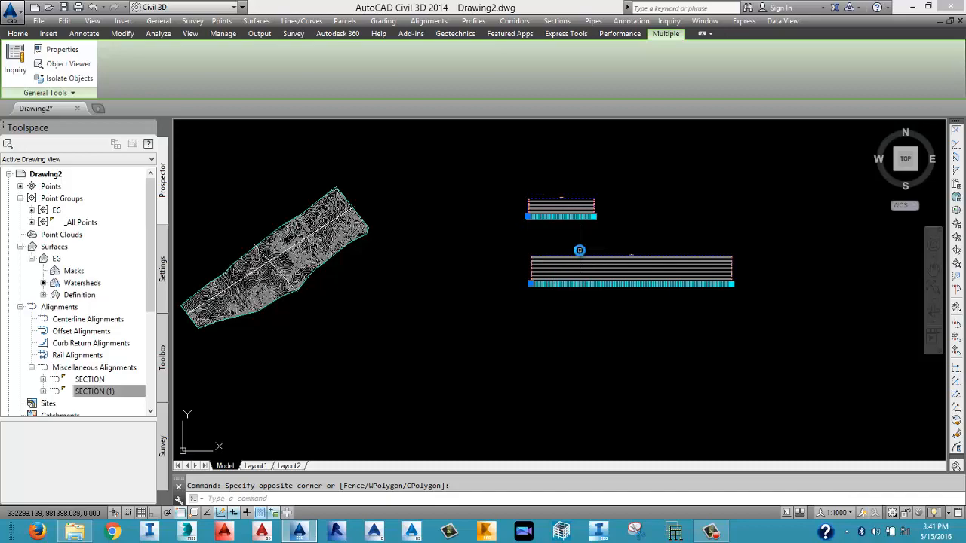
scroll(541, 271, "up", 5)
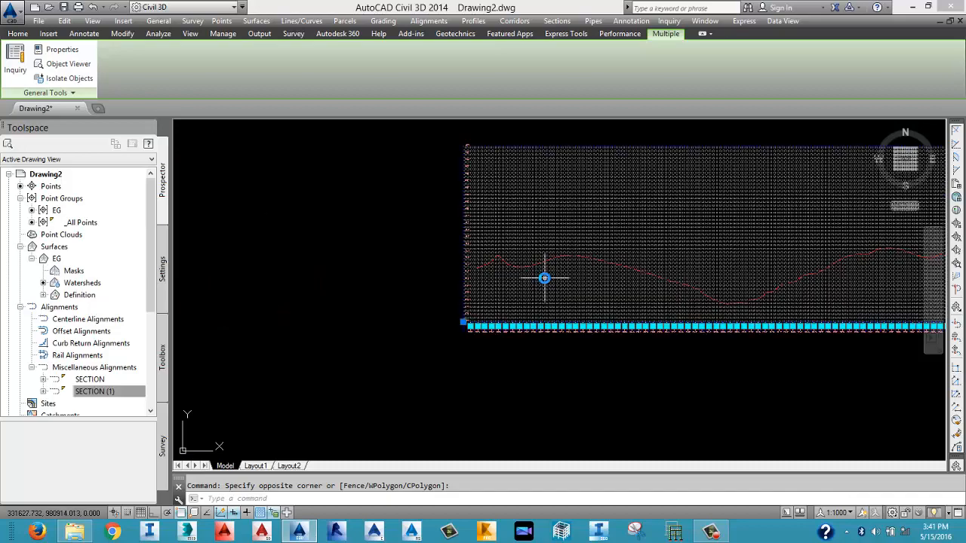
scroll(528, 347, "down", 4)
scroll(513, 367, "up", 2)
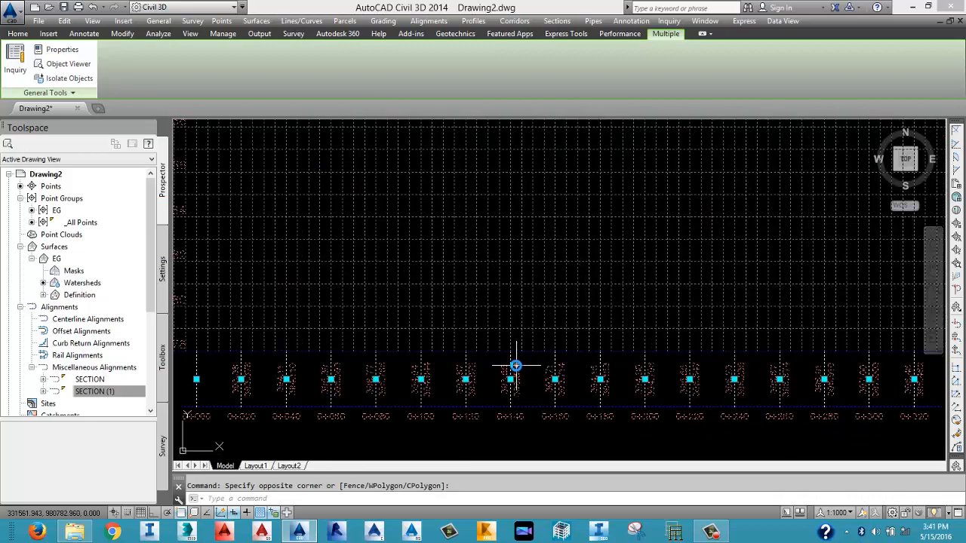
scroll(532, 378, "down", 2)
scroll(687, 354, "down", 4)
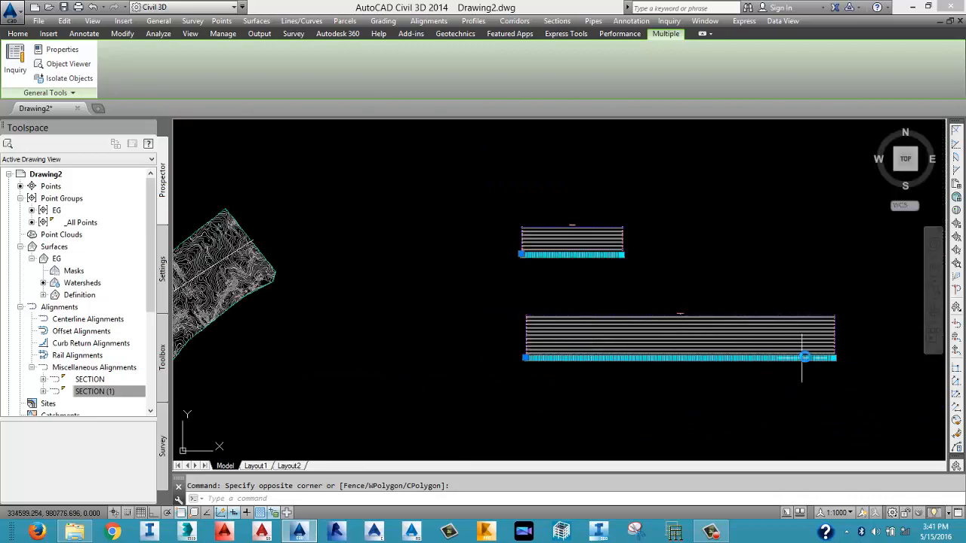
scroll(770, 356, "up", 3)
scroll(878, 399, "up", 6)
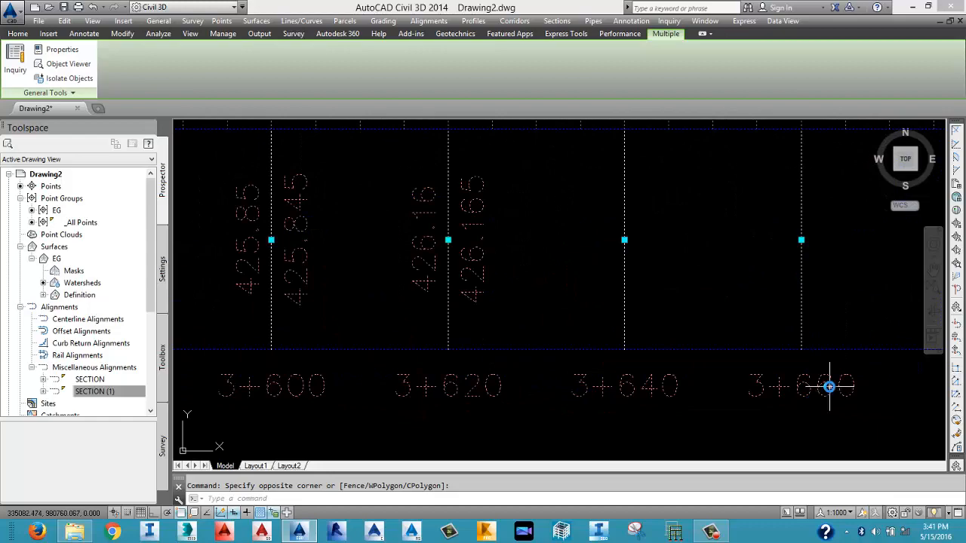
scroll(828, 387, "down", 3)
scroll(828, 386, "up", 6)
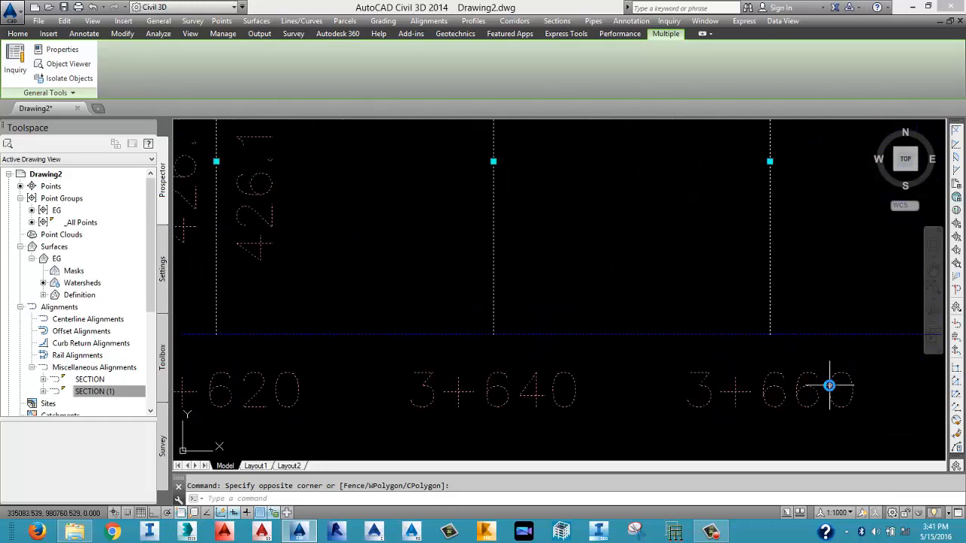
scroll(828, 384, "down", 10)
scroll(458, 277, "down", 5)
scroll(517, 270, "up", 5)
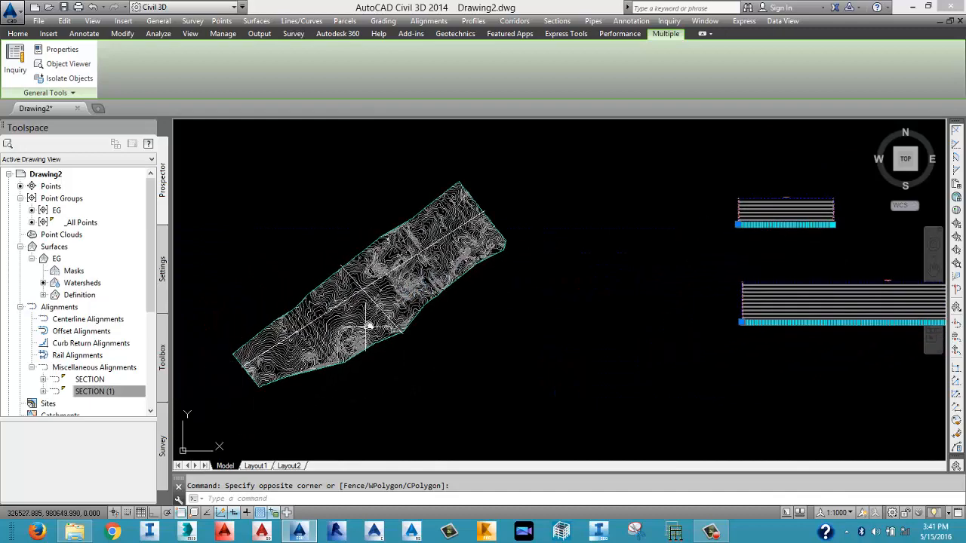
mouse_move(384, 308)
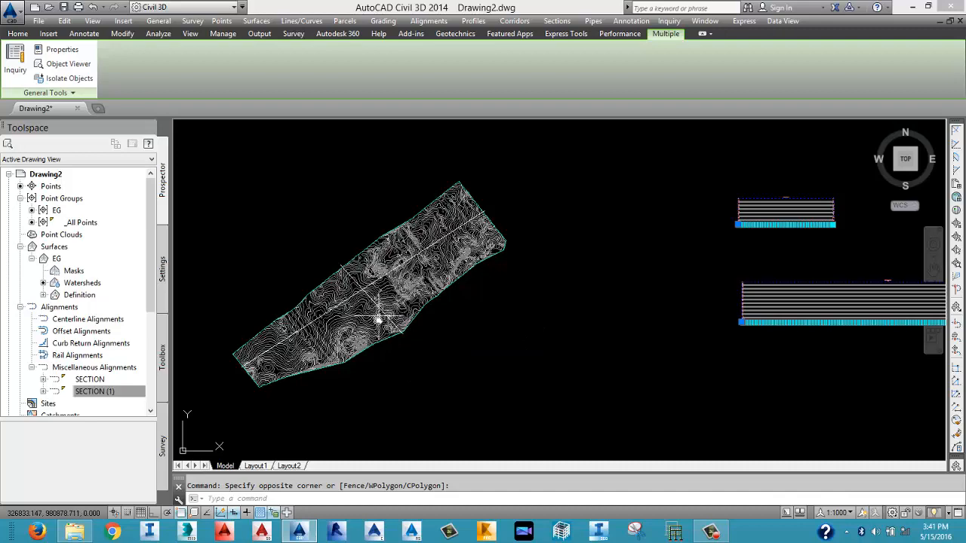
middle_click_drag(777, 322, 697, 317)
scroll(641, 338, "down", 2)
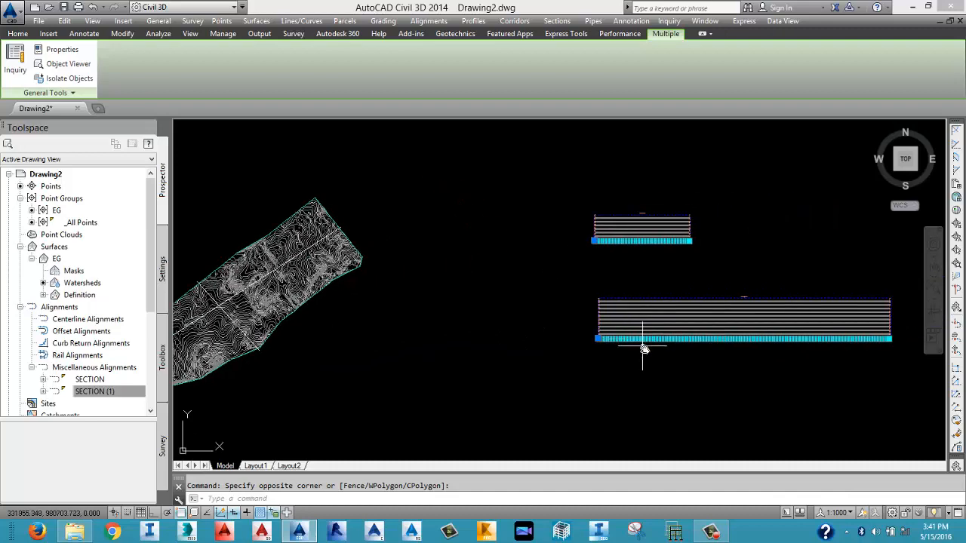
scroll(646, 344, "down", 2)
key("Delete")
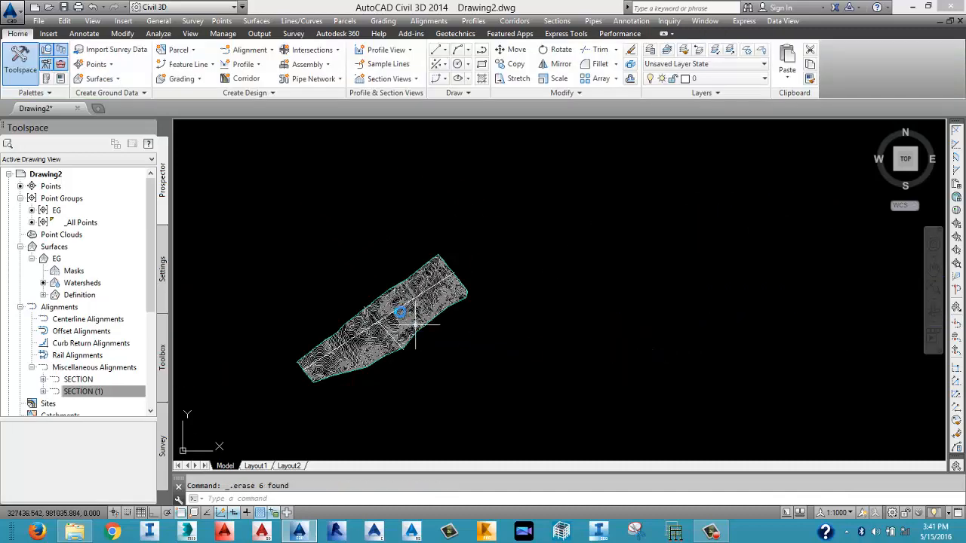
Delete the SECTION alignment that crosses the EG surface.
scroll(410, 345, "up", 6)
scroll(426, 399, "up", 5)
left_click(430, 403)
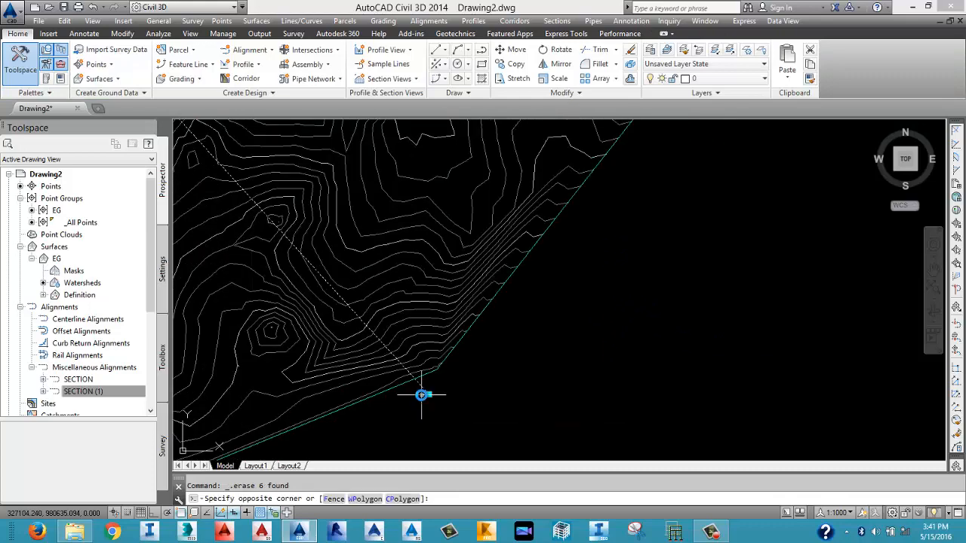
left_click(423, 395)
scroll(534, 334, "down", 8)
scroll(596, 219, "up", 6)
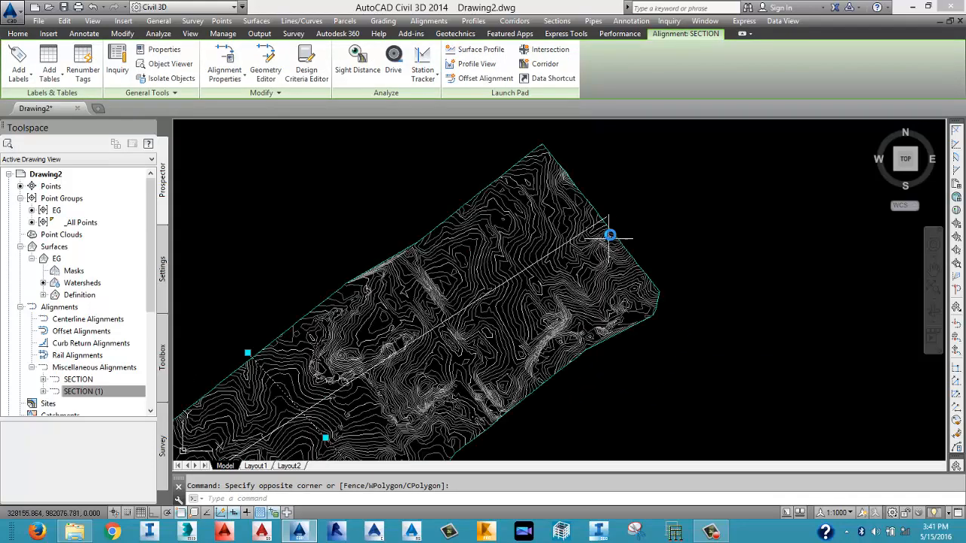
scroll(601, 204, "up", 3)
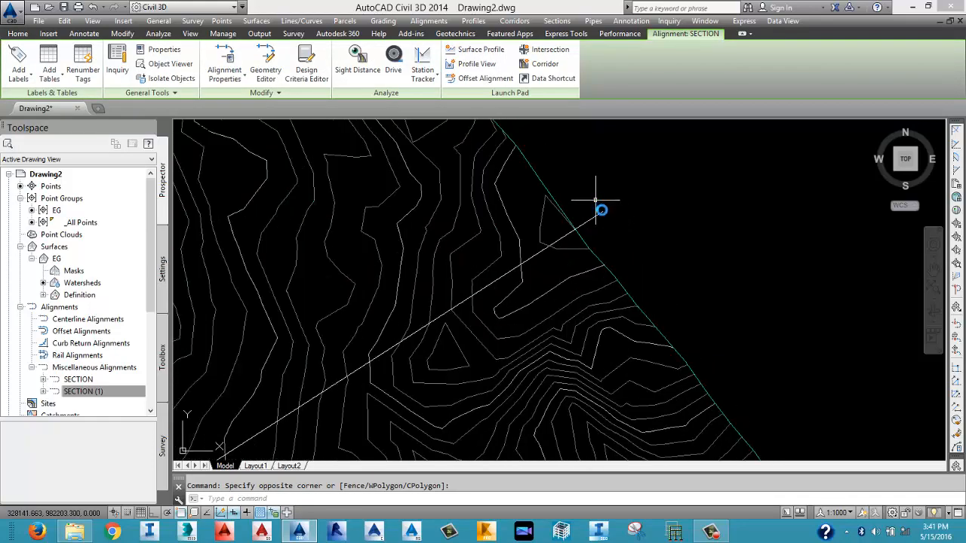
key("Delete")
Delete the lengthwise SECTION (1) alignment running along the EG surface.
left_click(602, 213)
scroll(589, 192, "down", 4)
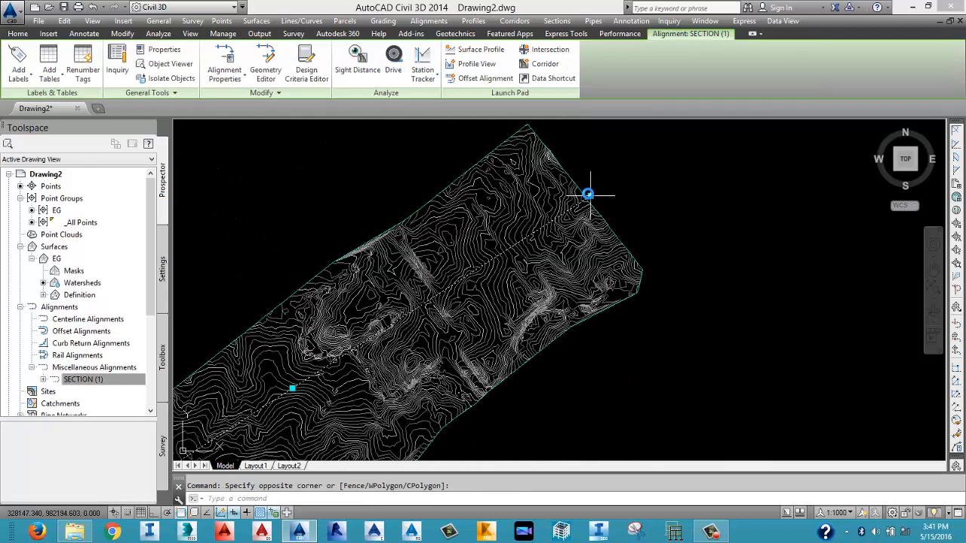
key("Delete")
scroll(585, 194, "down", 5)
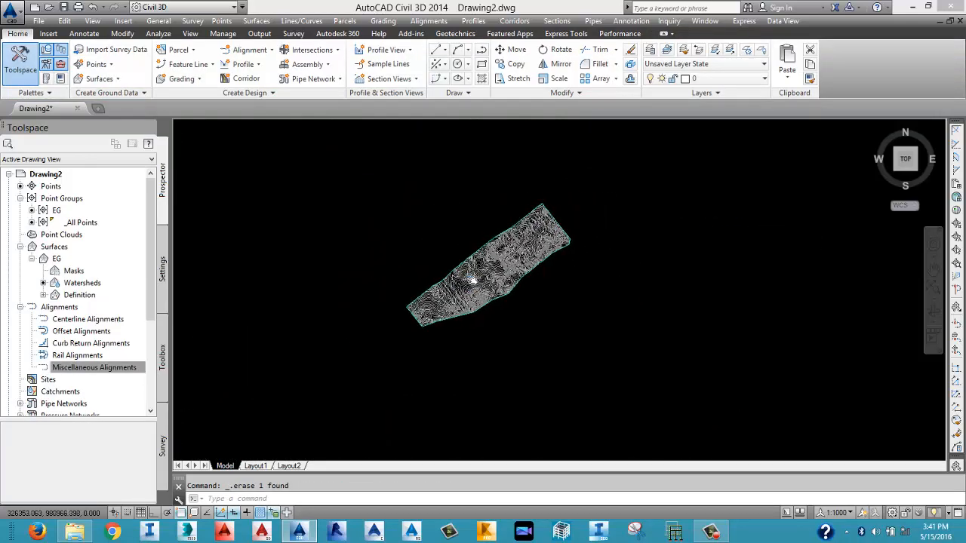
middle_click_drag(473, 247, 461, 264)
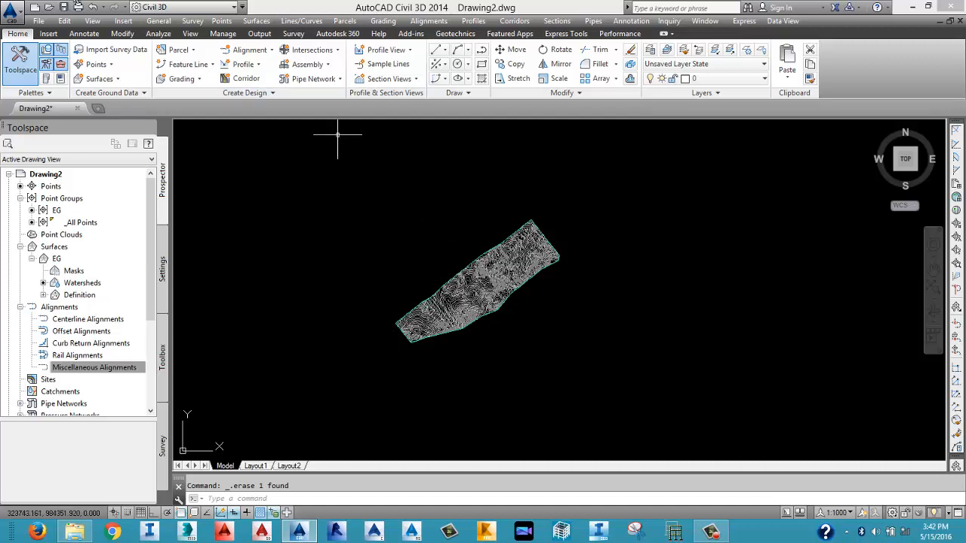
Start opening an existing drawing and browse to the CAD TRAINING FILES folder on the Desktop.
left_click(16, 13)
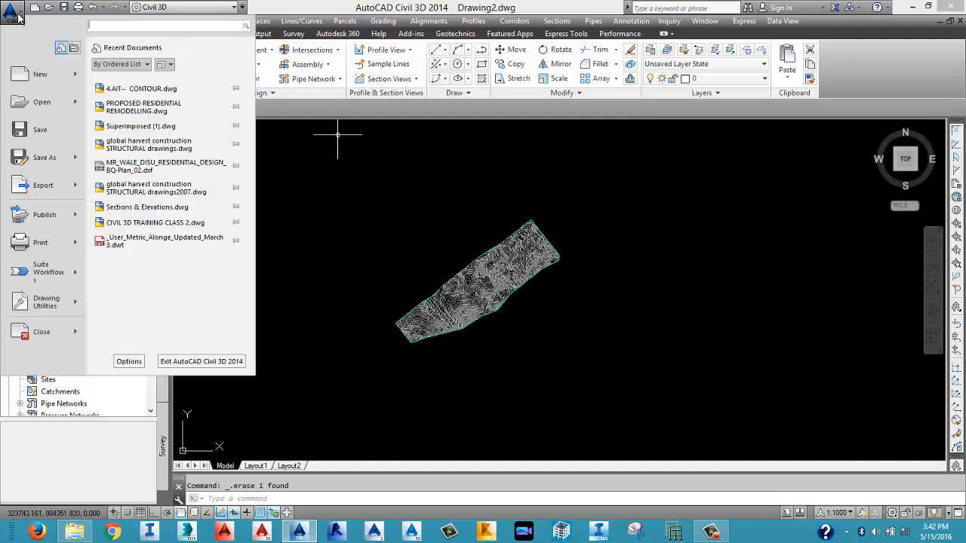
left_click(33, 104)
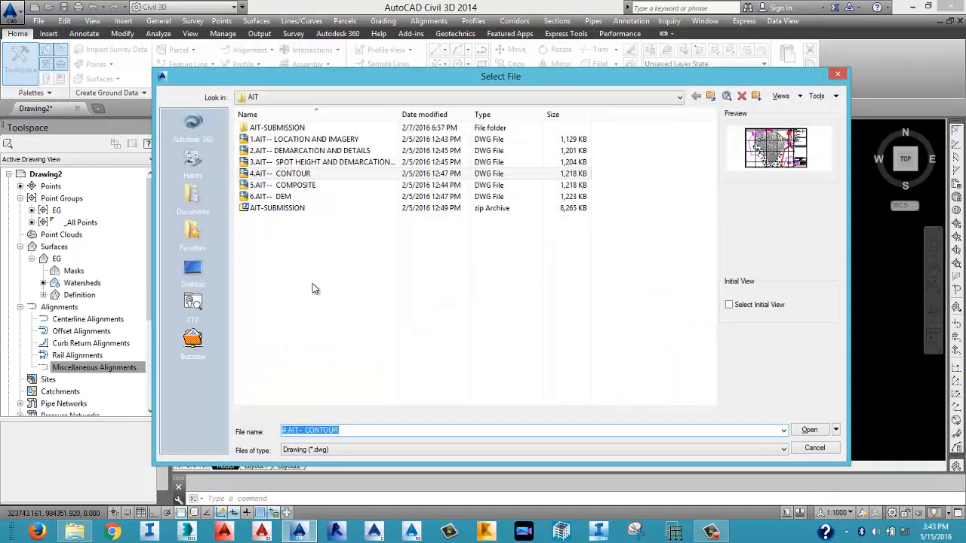
left_click(193, 271)
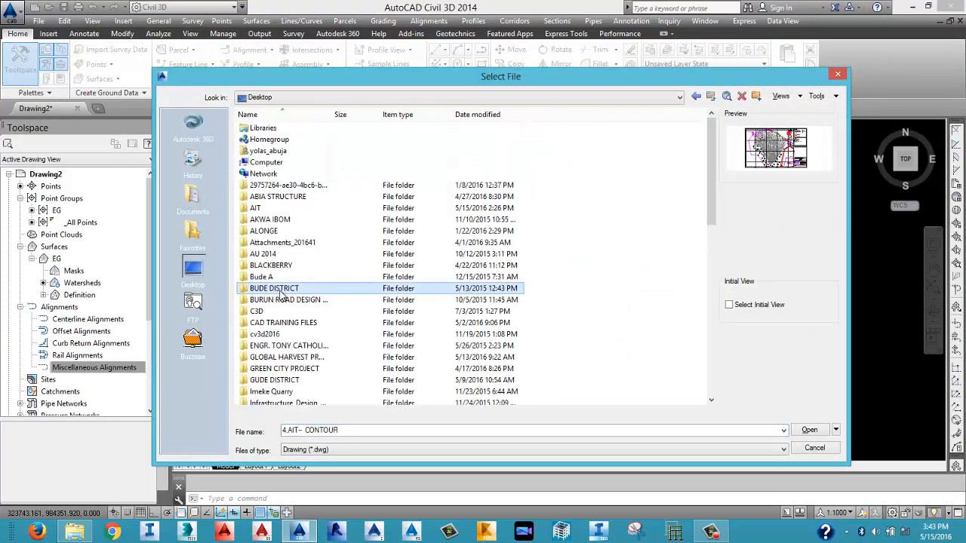
scroll(281, 294, "down", 2)
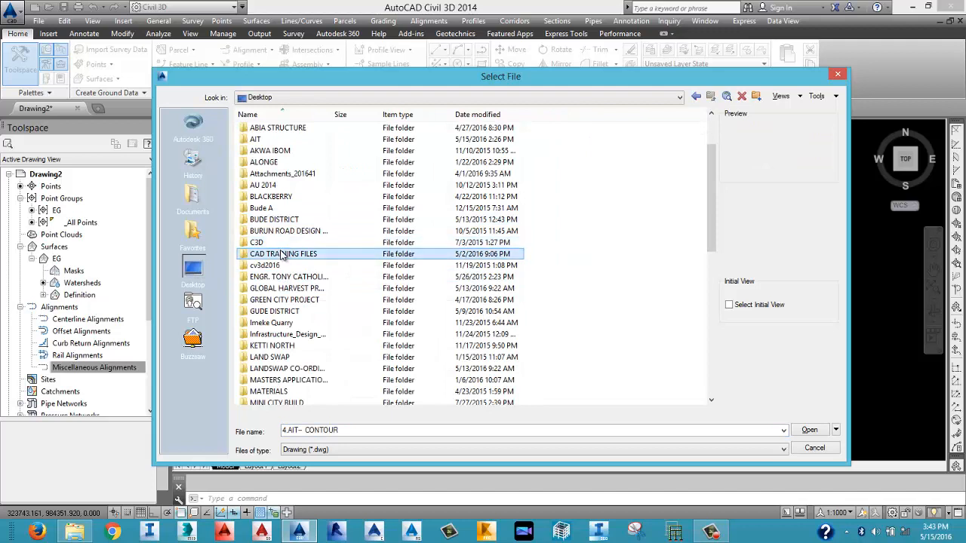
double_click(283, 254)
Preview the drawings in the folder and open CIVIL 3D TRAINING CLASS 2.
left_click(290, 163)
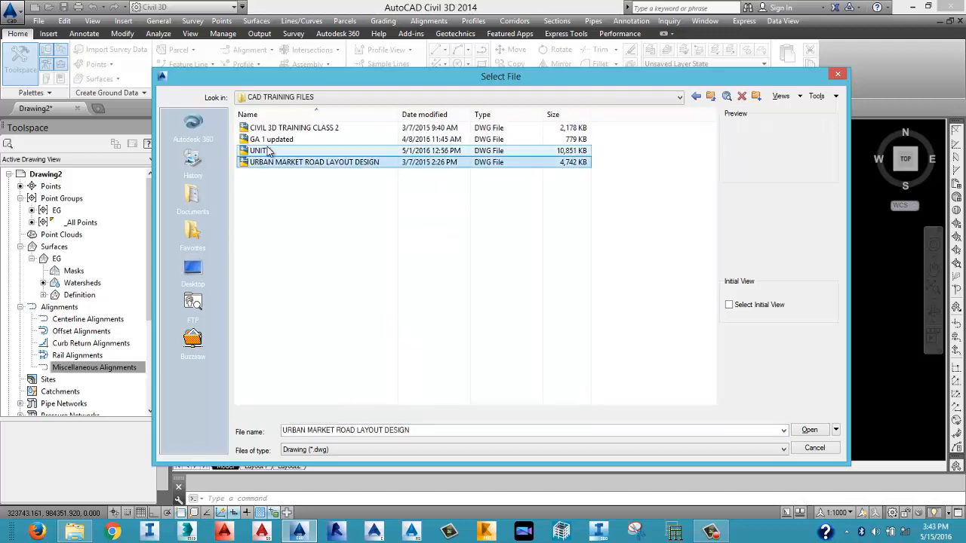
left_click(276, 151)
left_click(279, 140)
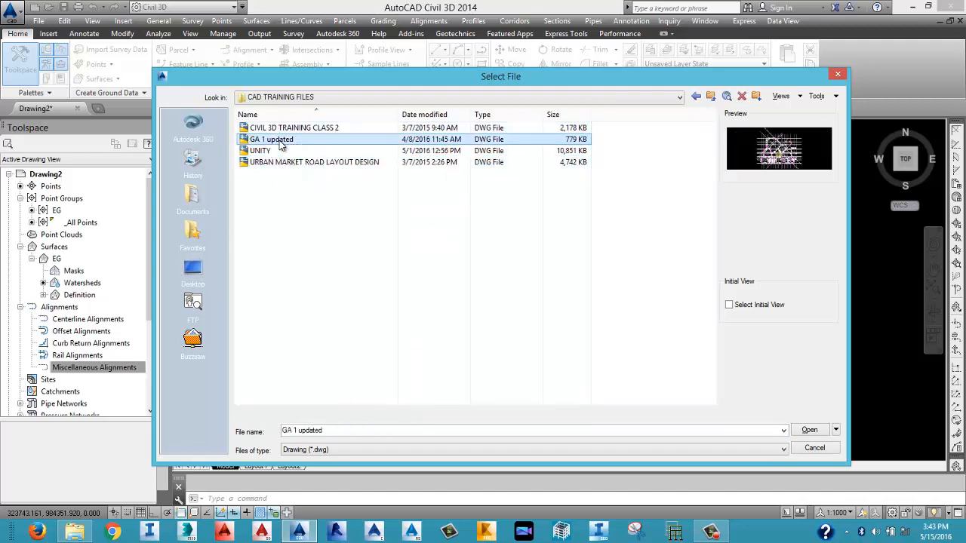
left_click(279, 150)
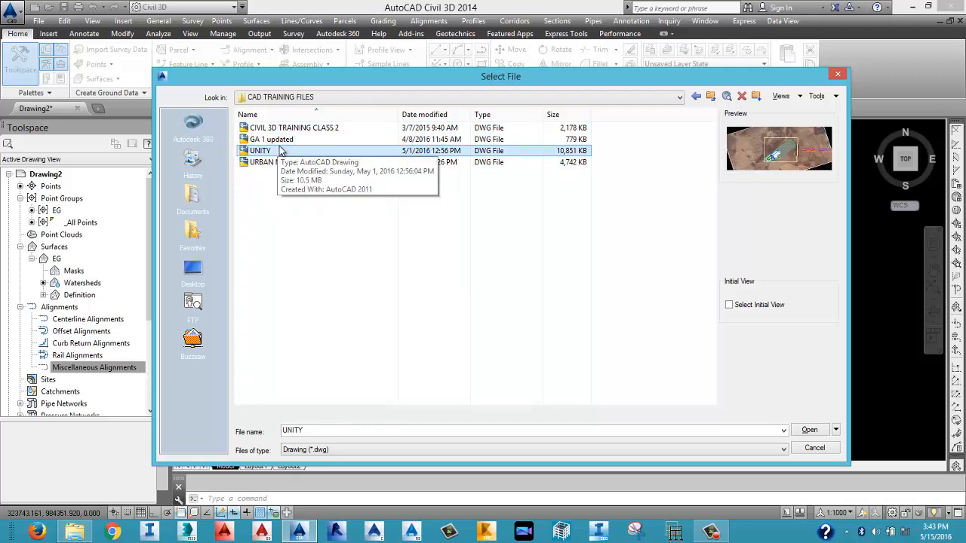
left_click(288, 141)
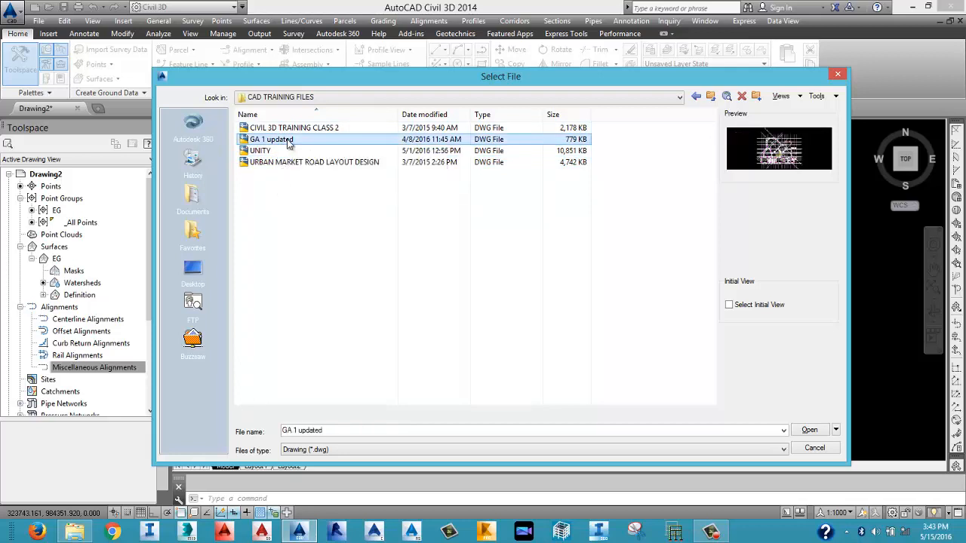
key("Up")
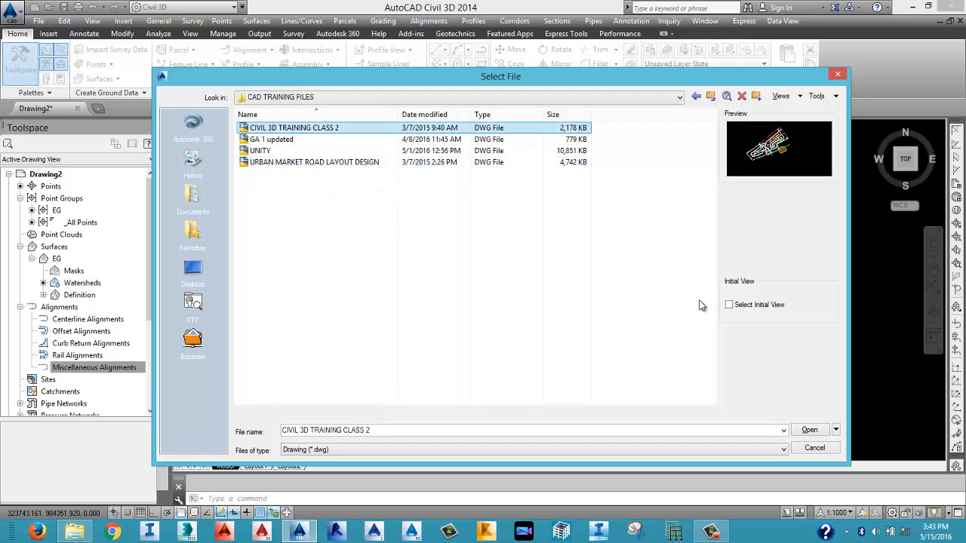
left_click(807, 430)
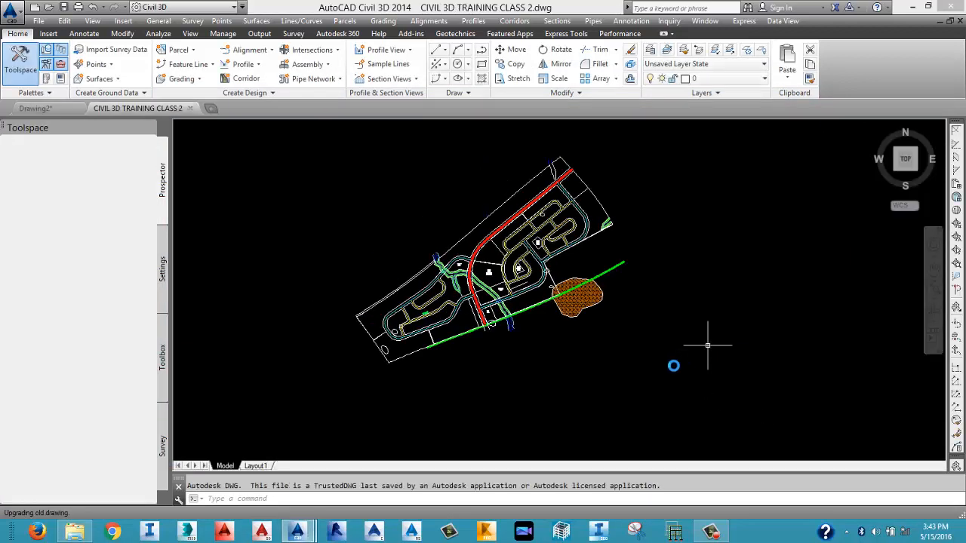
middle_click_drag(506, 353, 539, 352)
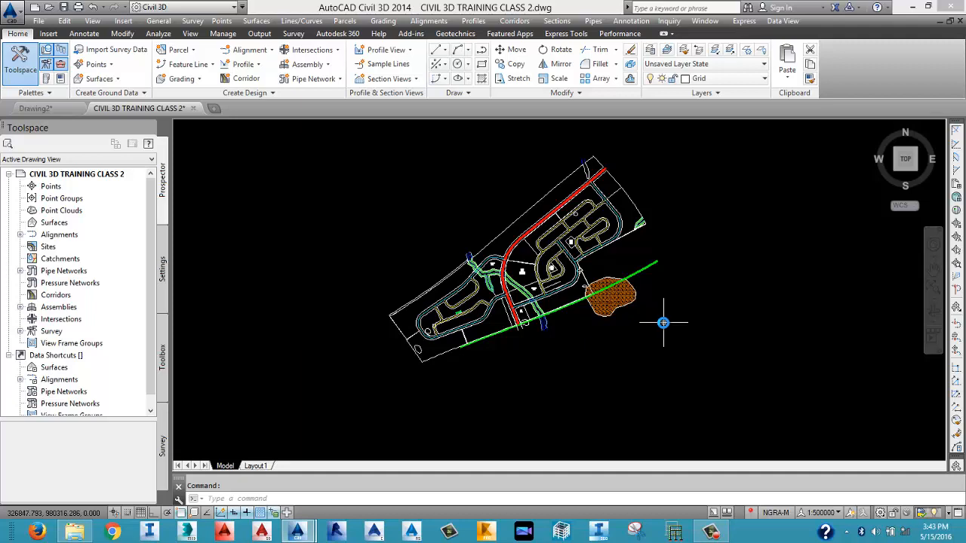
scroll(663, 323, "down", 3)
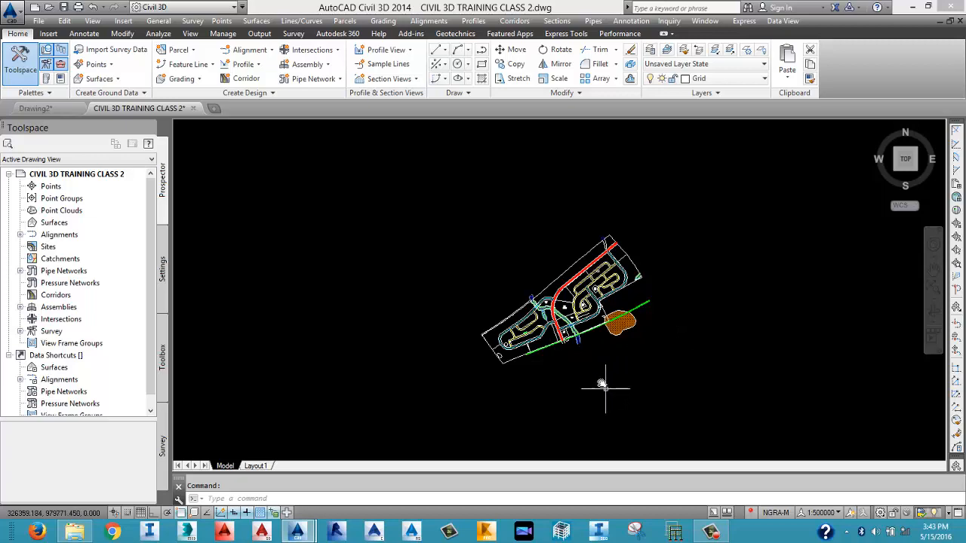
Examine the extents, roads and plots of the CIVIL 3D TRAINING CLASS 2 layout drawing.
scroll(591, 341, "up", 2)
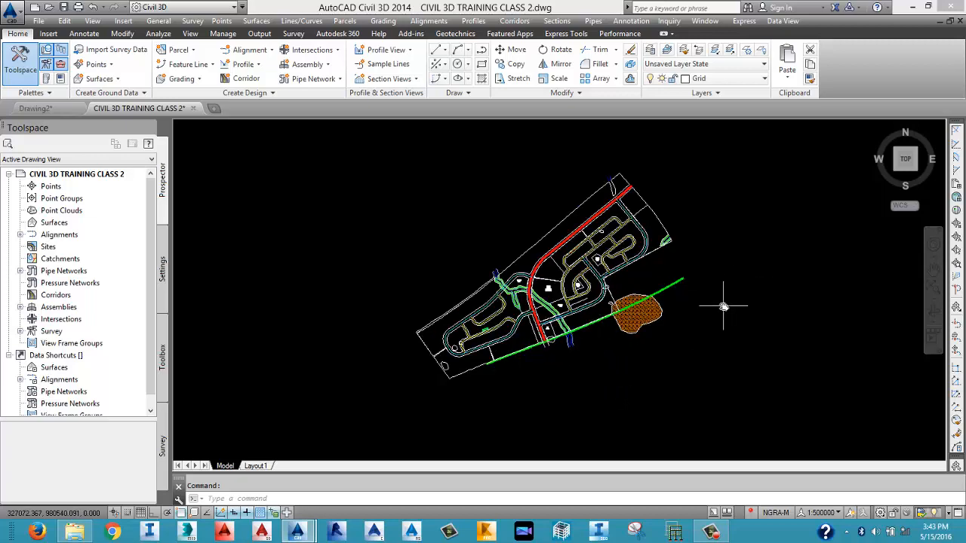
middle_click_drag(722, 306, 679, 316)
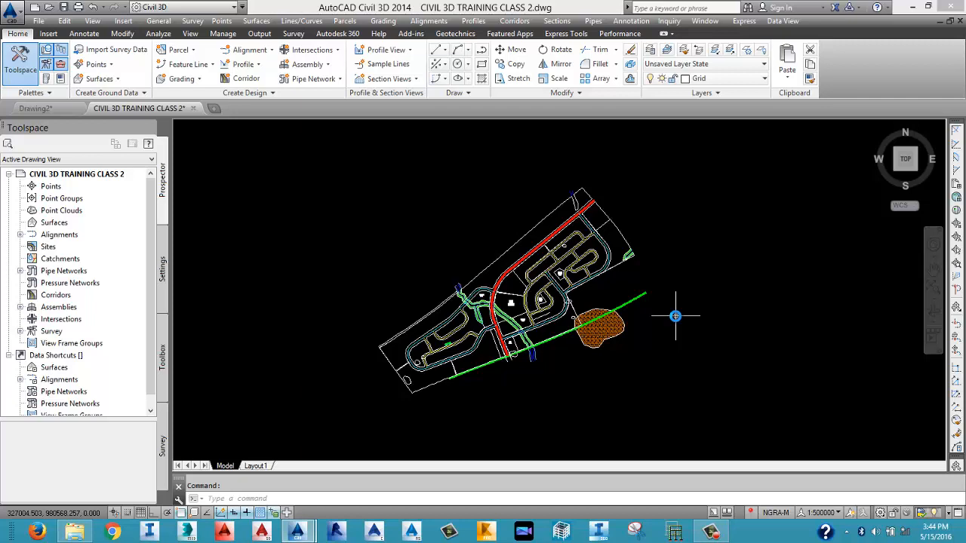
scroll(675, 316, "down", 5)
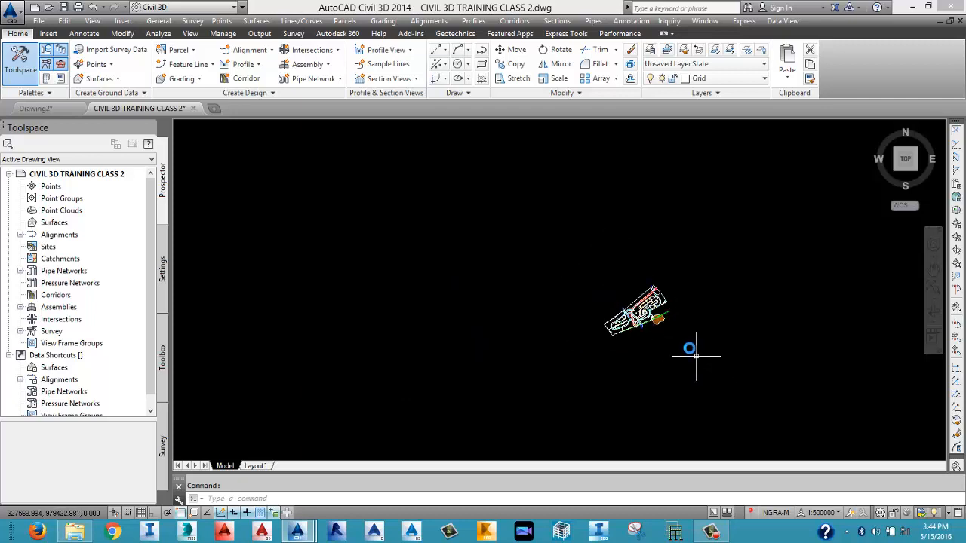
scroll(679, 333, "up", 3)
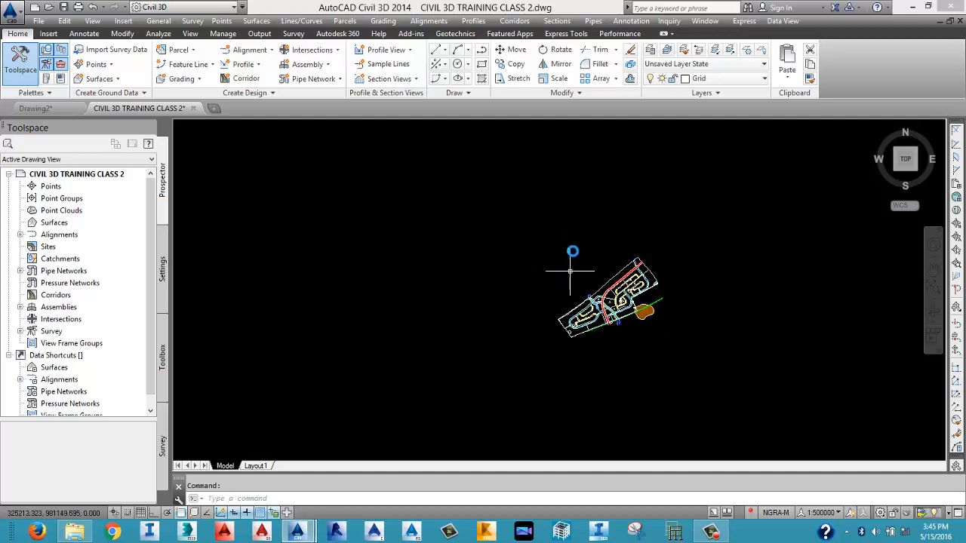
middle_click_drag(685, 302, 661, 312)
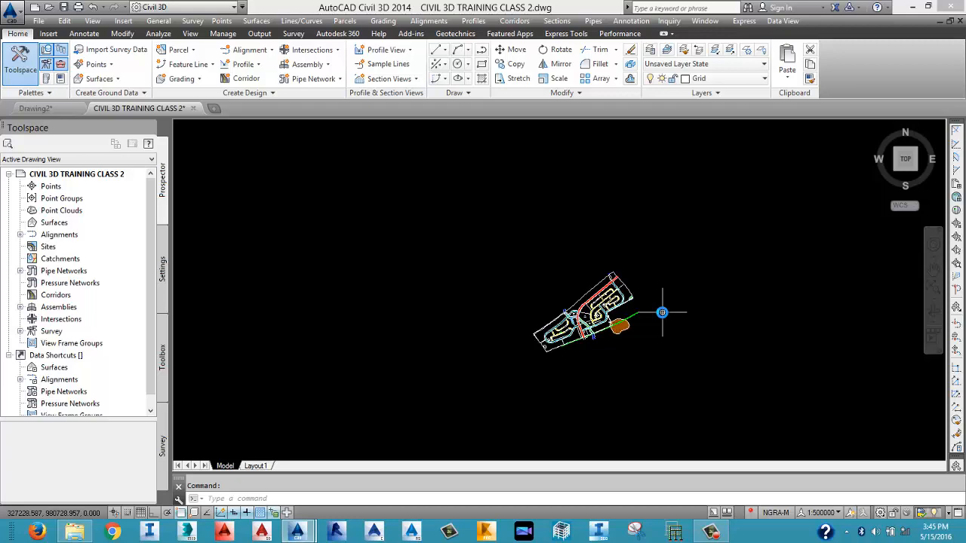
scroll(585, 316, "up", 6)
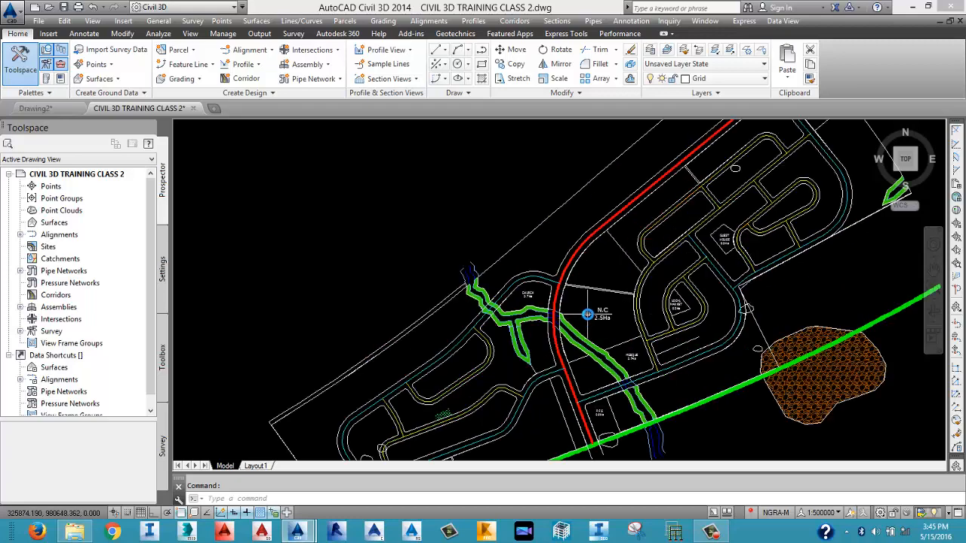
scroll(587, 315, "down", 7)
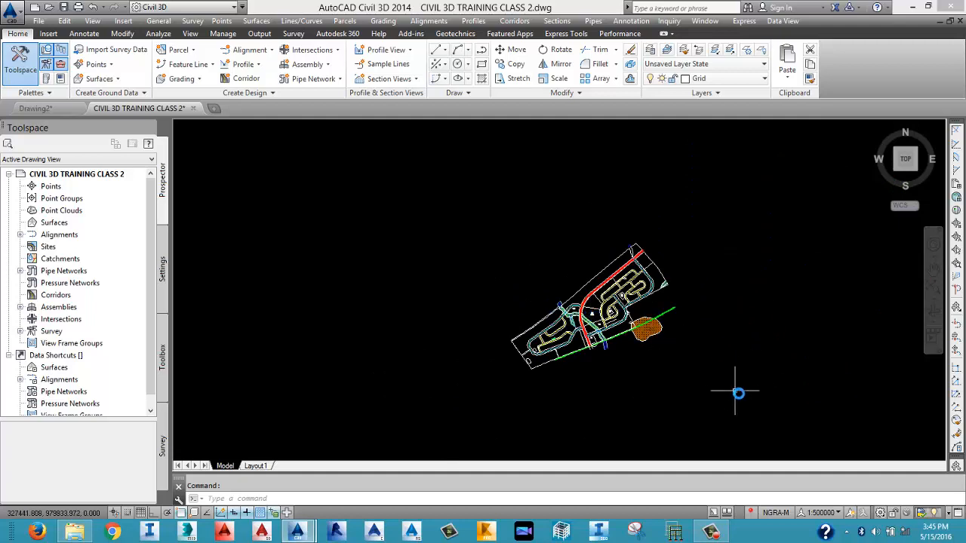
Select the entire layout, including the hatched area and the long green line, and copy it to the clipboard.
left_click(750, 394)
left_click(673, 318)
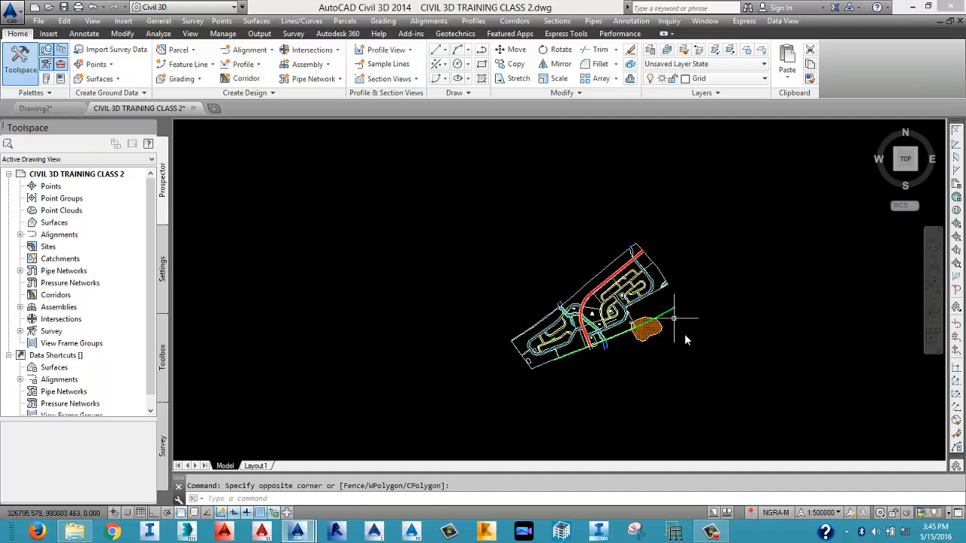
left_click(691, 368)
left_click(678, 354)
left_click(724, 388)
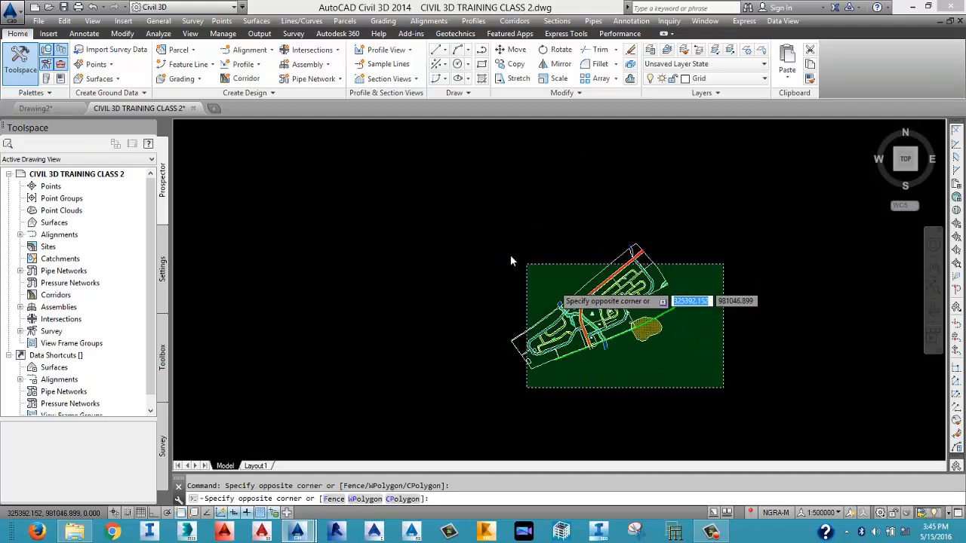
left_click(463, 227)
left_click(781, 438)
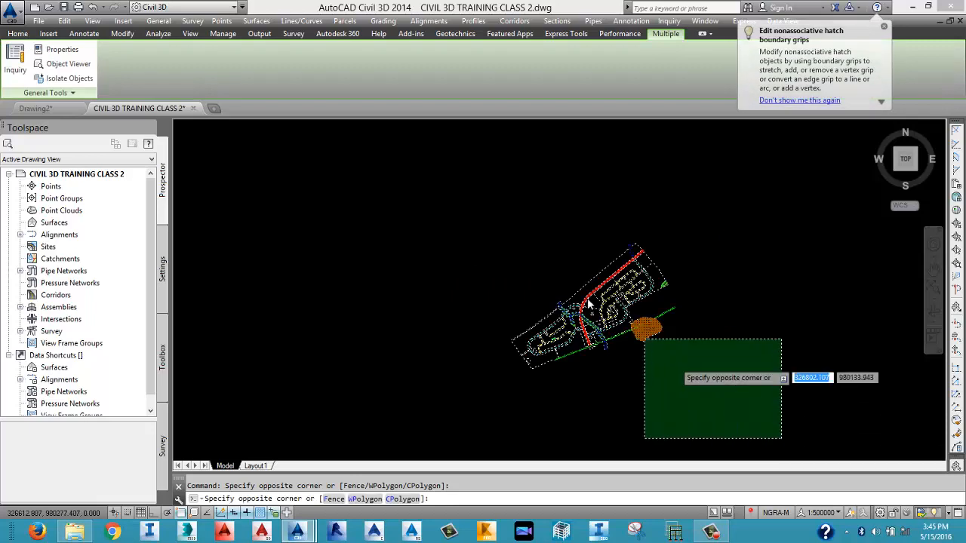
left_click(455, 205)
left_click(748, 408)
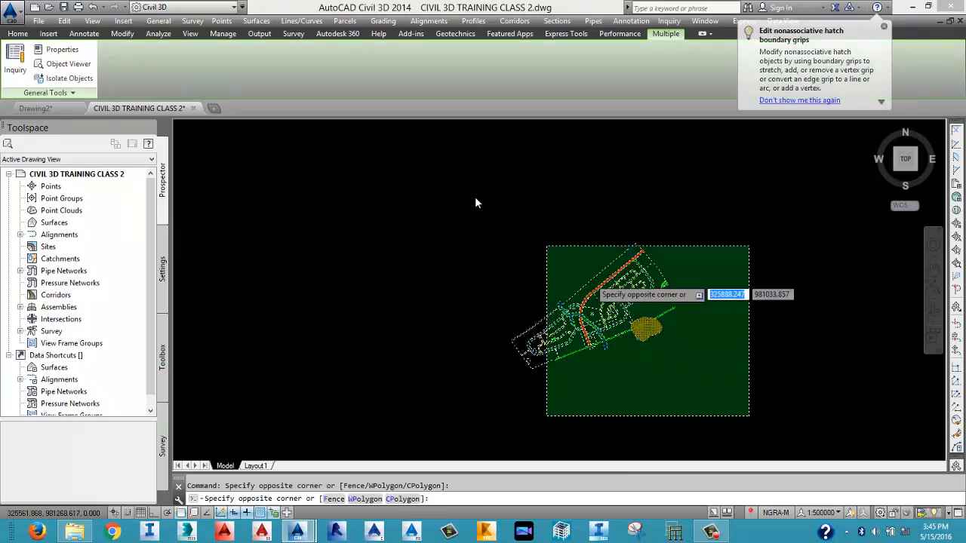
left_click(474, 202)
left_click(743, 406)
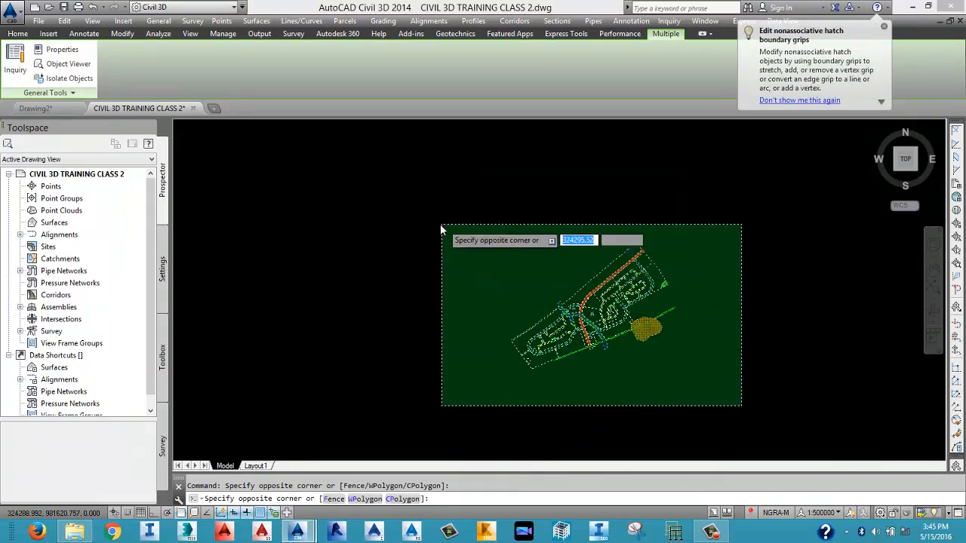
left_click(441, 224)
left_click(767, 404)
left_click(433, 211)
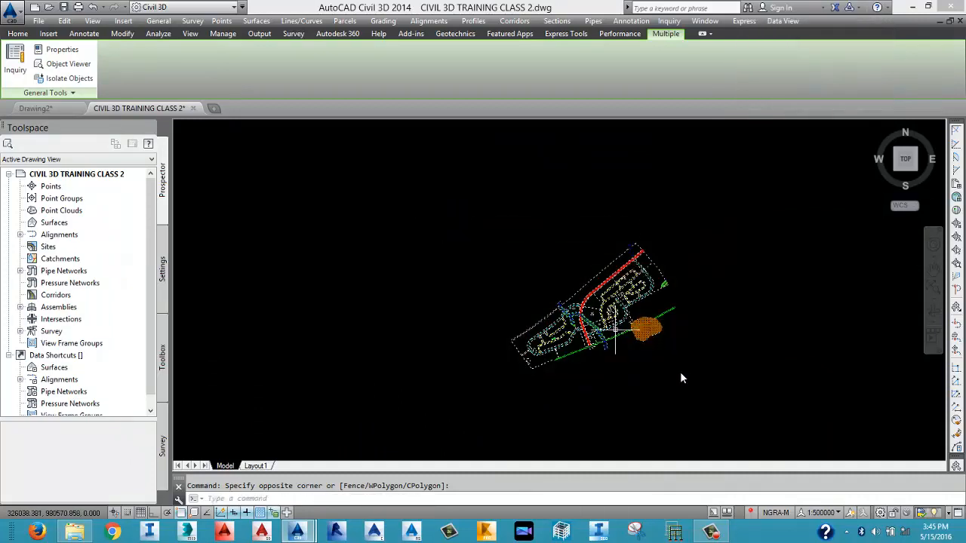
left_click(723, 407)
left_click(461, 204)
right_click(466, 210)
mouse_move(520, 248)
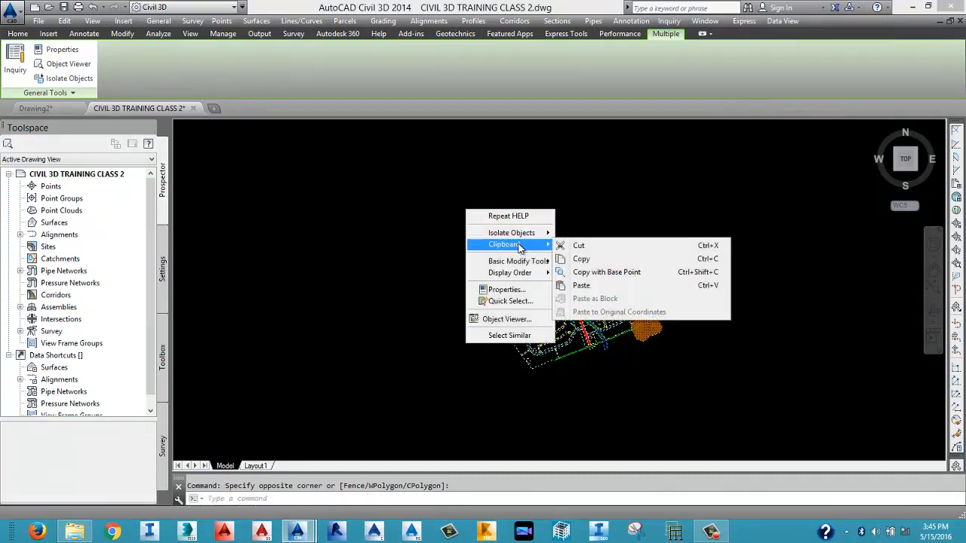
left_click(585, 259)
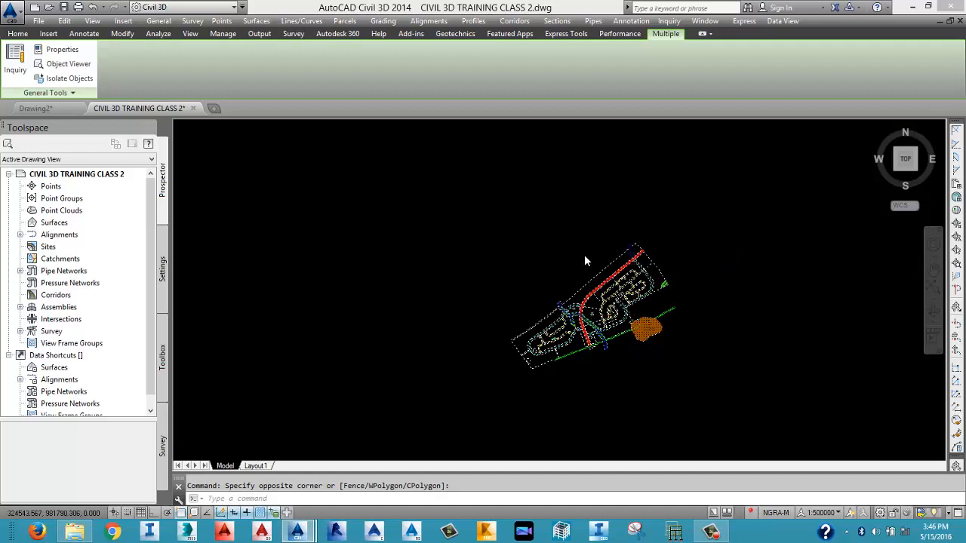
left_click(584, 258)
right_click(523, 211)
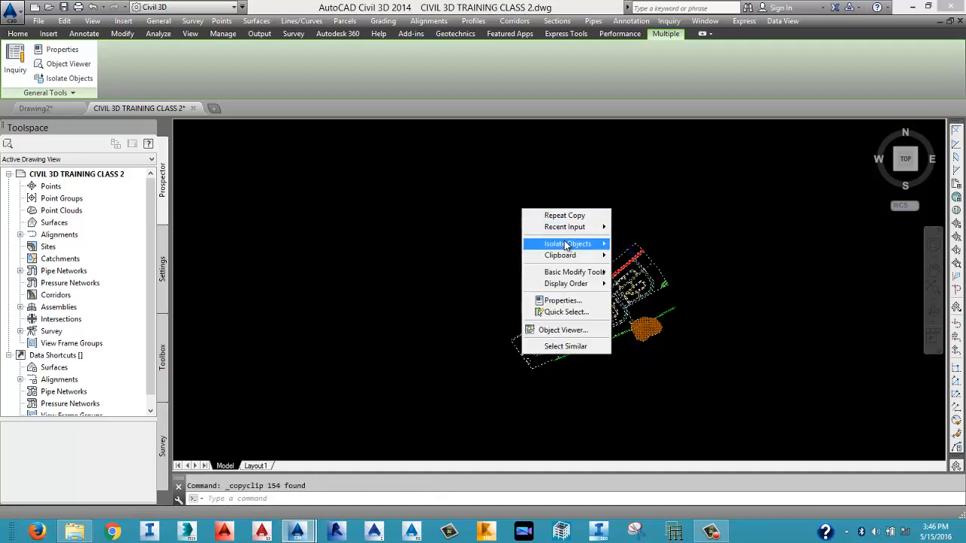
left_click(429, 226)
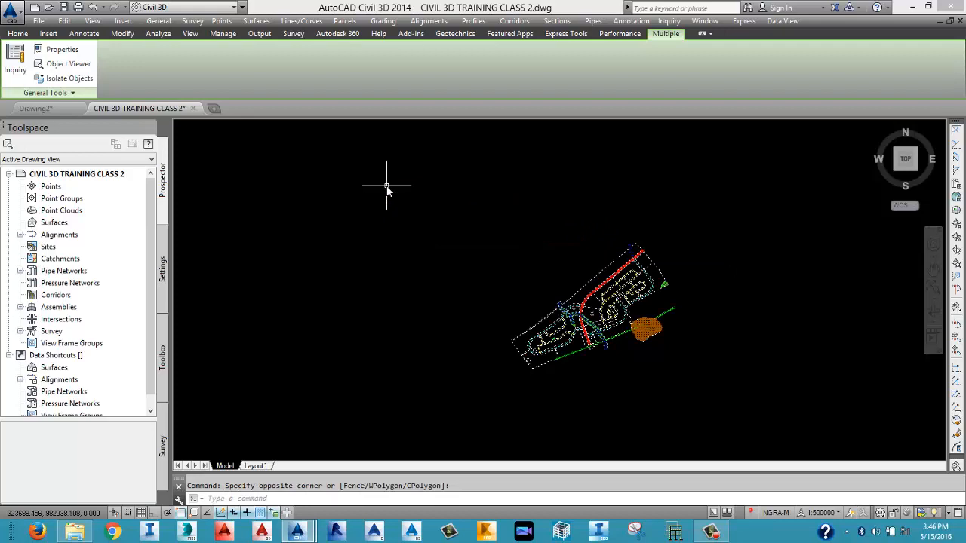
Switch to Drawing2 and paste the copied layout to its original coordinates over the EG surface.
left_click(36, 108)
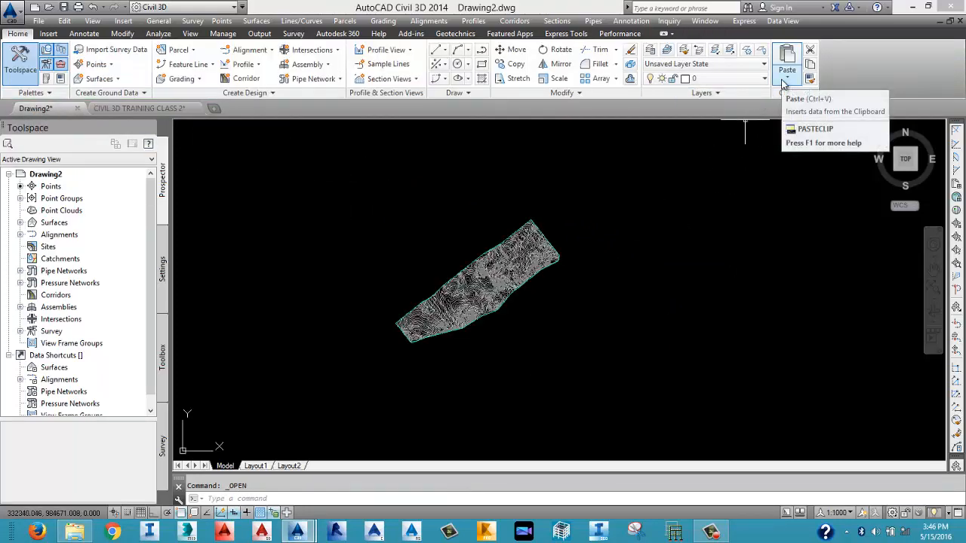
left_click(782, 83)
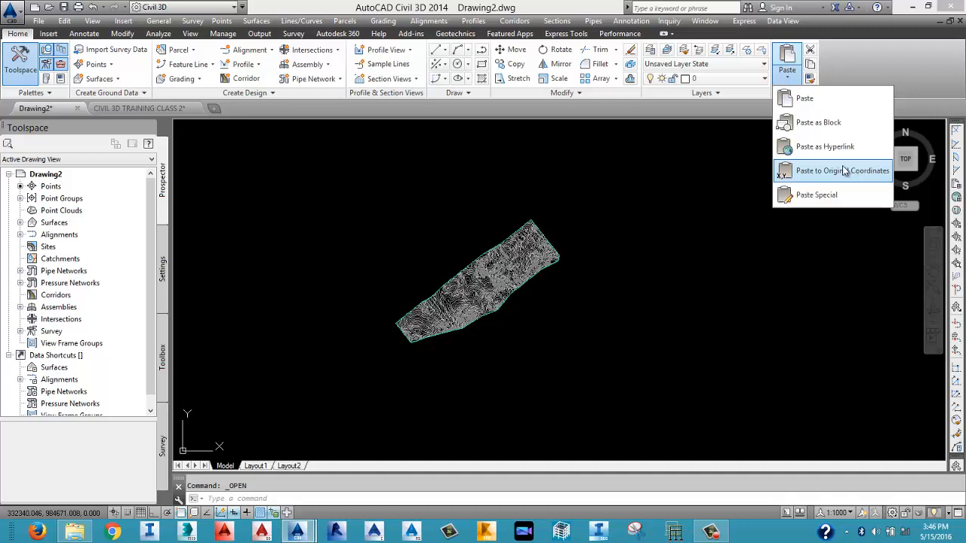
left_click(843, 171)
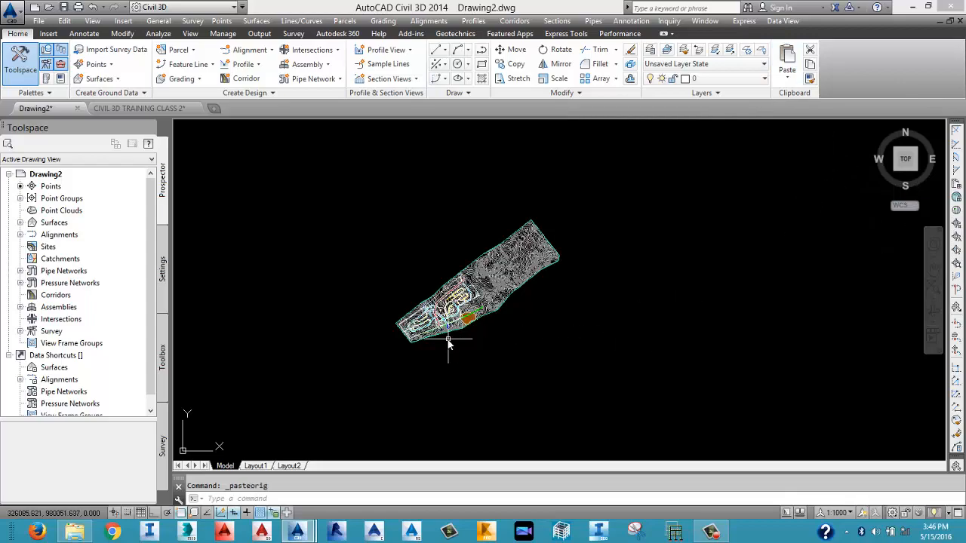
Examine how the pasted layout sits on the contours and within the boundary of the EG surface.
scroll(446, 339, "up", 7)
mouse_move(340, 258)
middle_mouse_down()
mouse_move(459, 388)
mouse_move(472, 383)
middle_mouse_up()
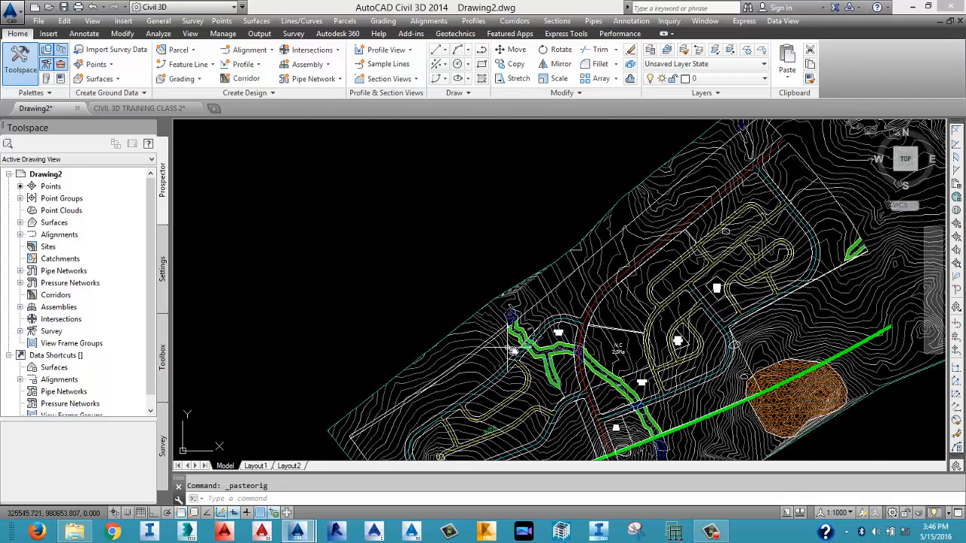
middle_click_drag(612, 336, 569, 272)
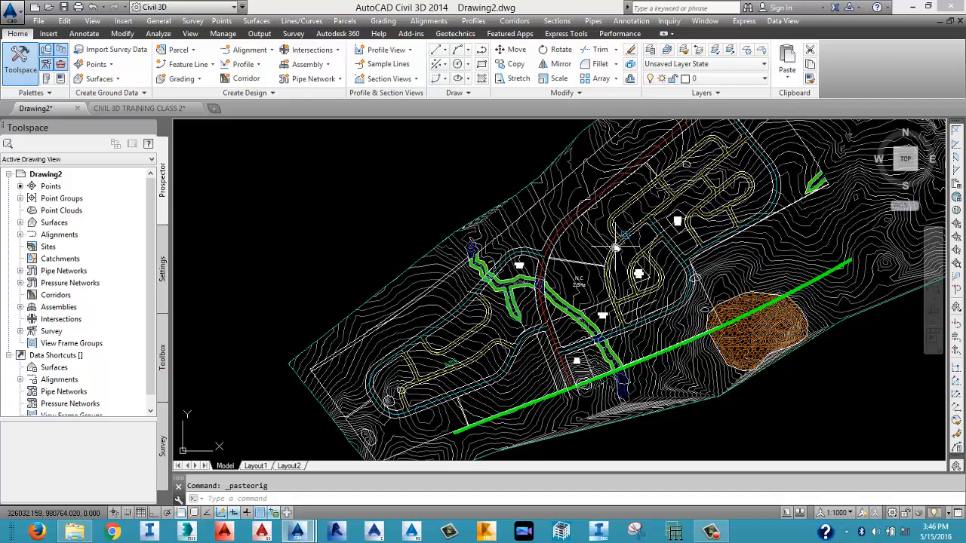
scroll(501, 323, "down", 4)
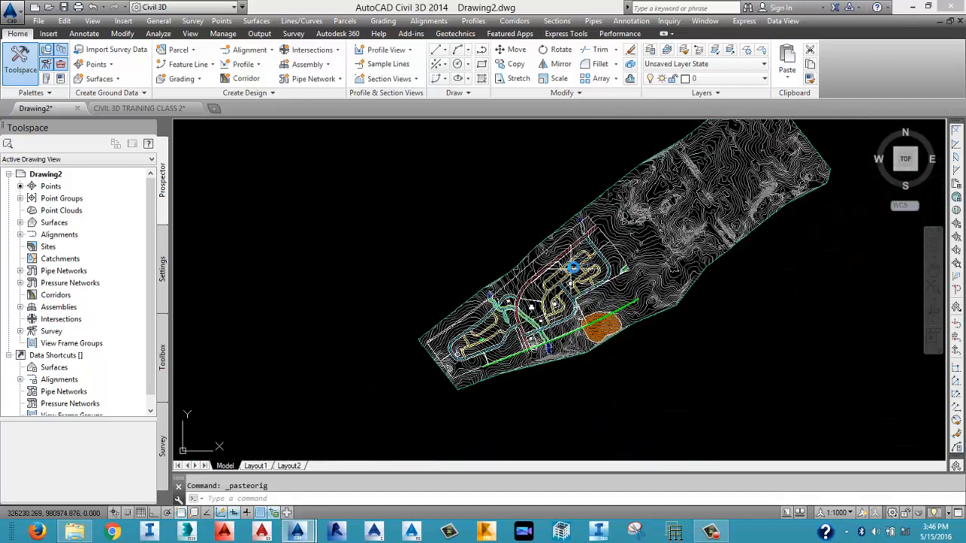
middle_click_drag(668, 204, 634, 237)
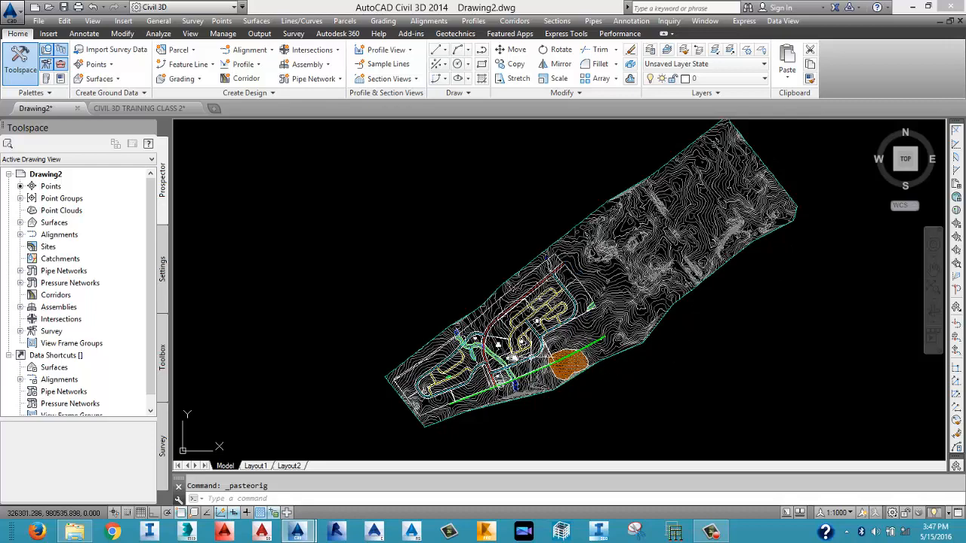
middle_click_drag(532, 343, 553, 308)
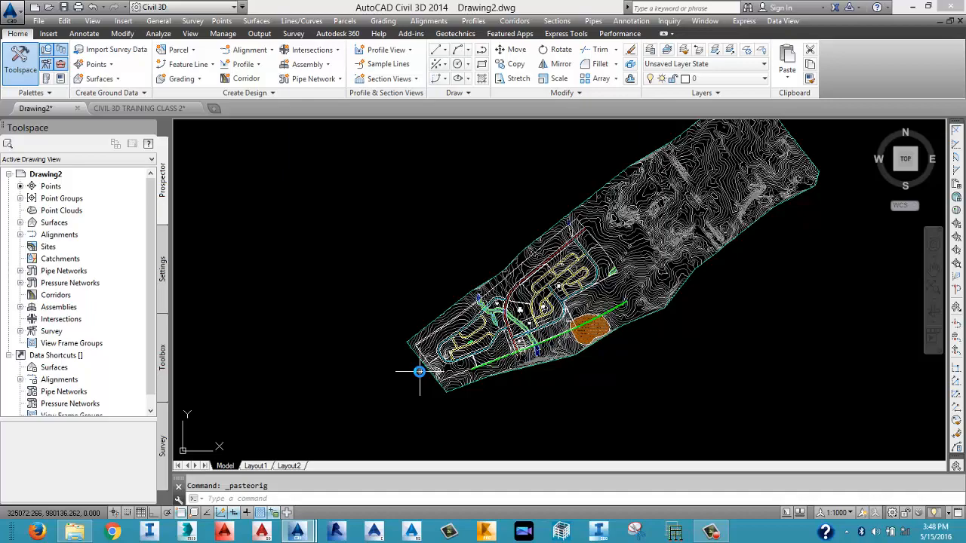
Trace the green stream buffer from its northwest end, across the red main road, down to the long green line.
scroll(475, 313, "up", 5)
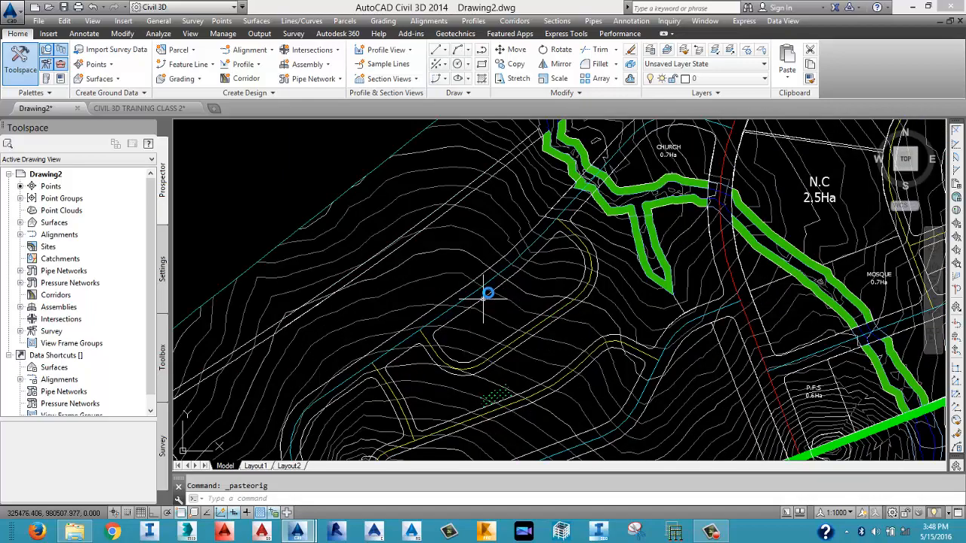
middle_click_drag(491, 291, 487, 319)
scroll(462, 282, "up", 2)
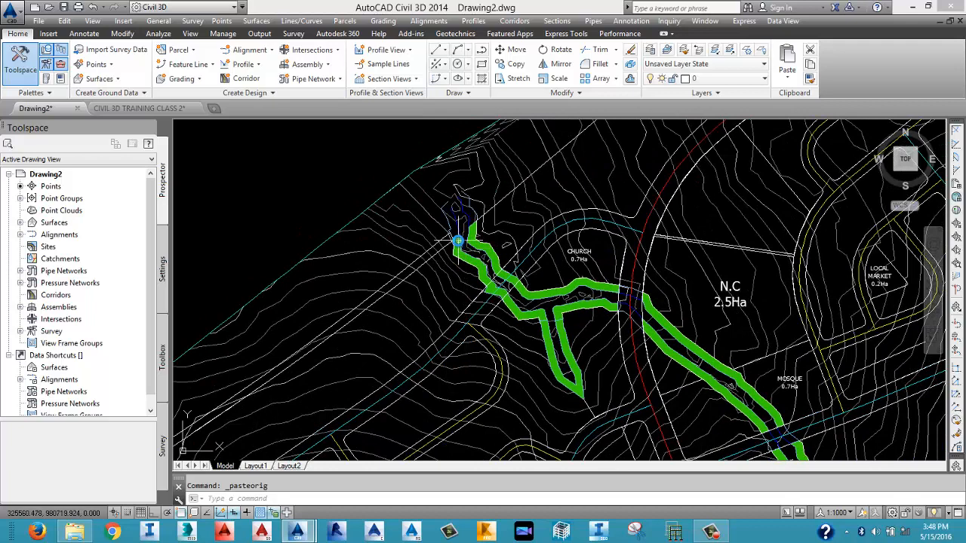
mouse_move(458, 241)
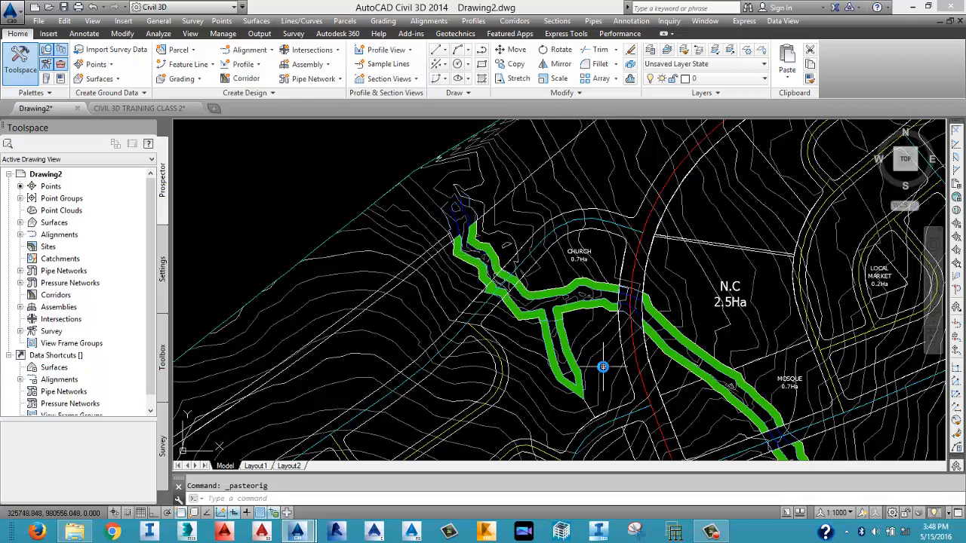
middle_click_drag(603, 367, 478, 258)
scroll(478, 258, "down", 2)
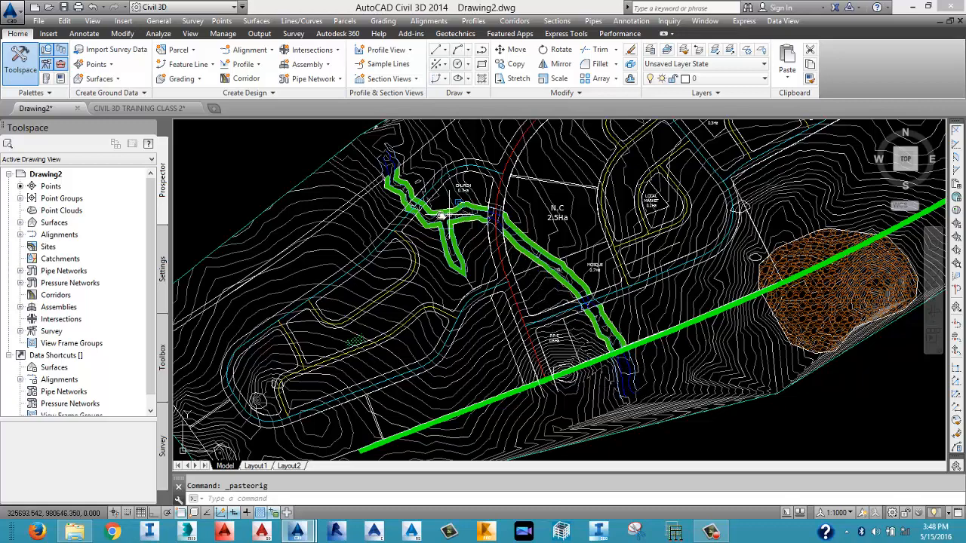
mouse_move(397, 186)
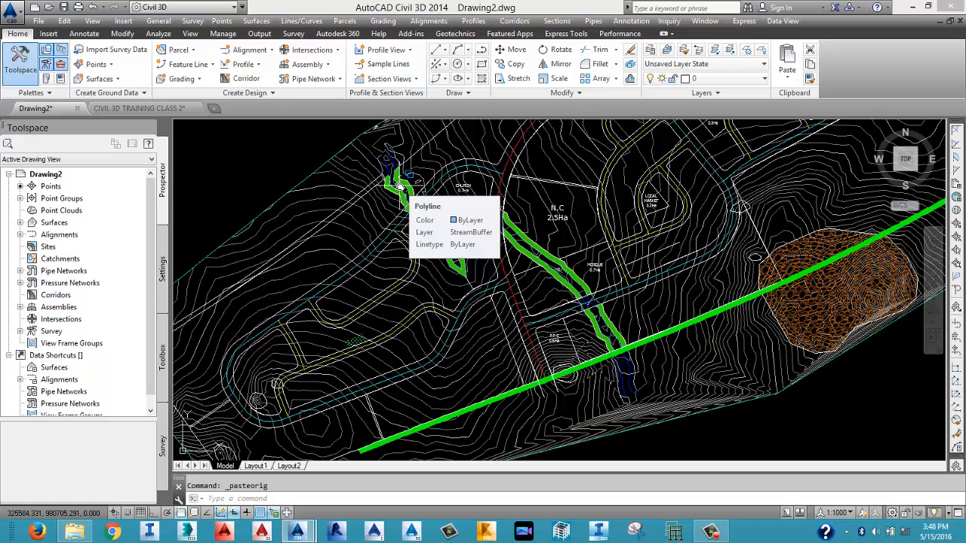
scroll(495, 209, "up", 6)
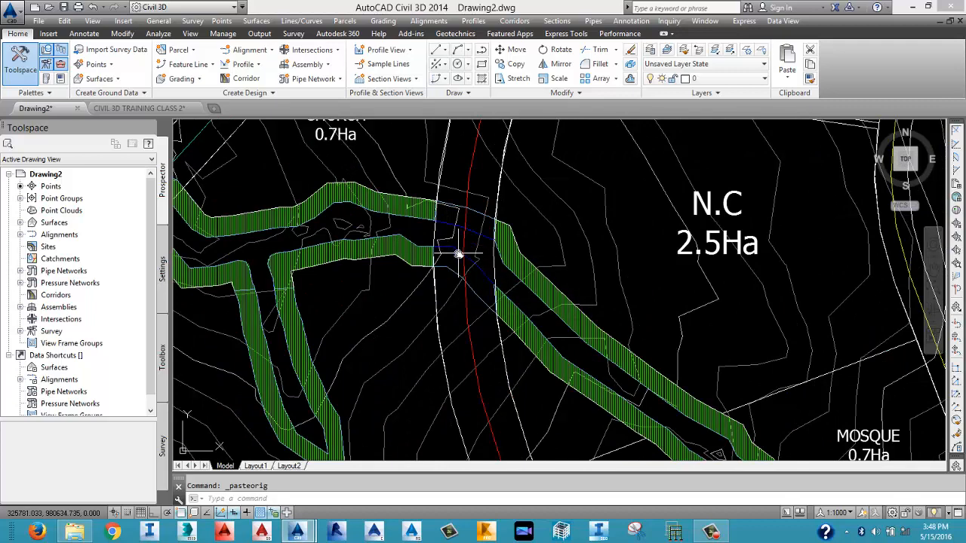
scroll(460, 247, "down", 4)
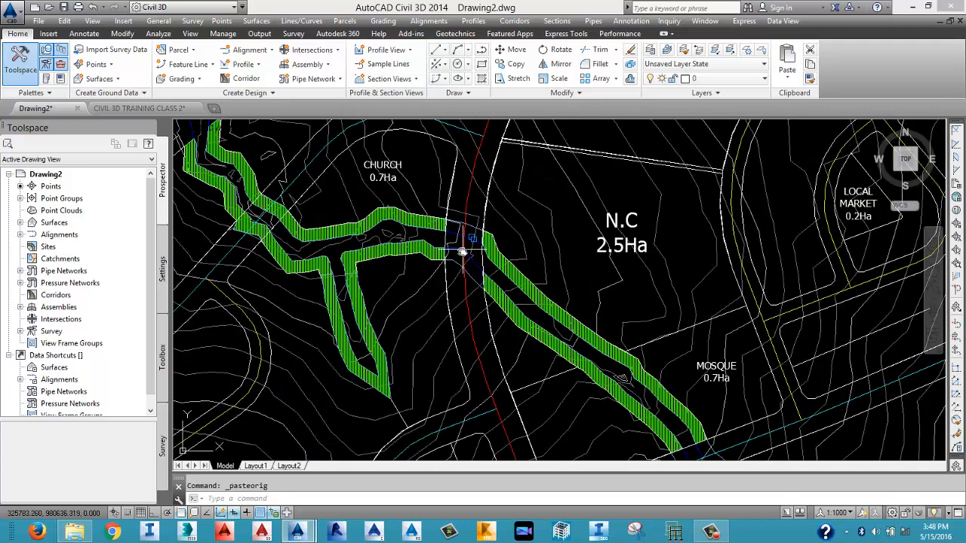
scroll(624, 390, "down", 2)
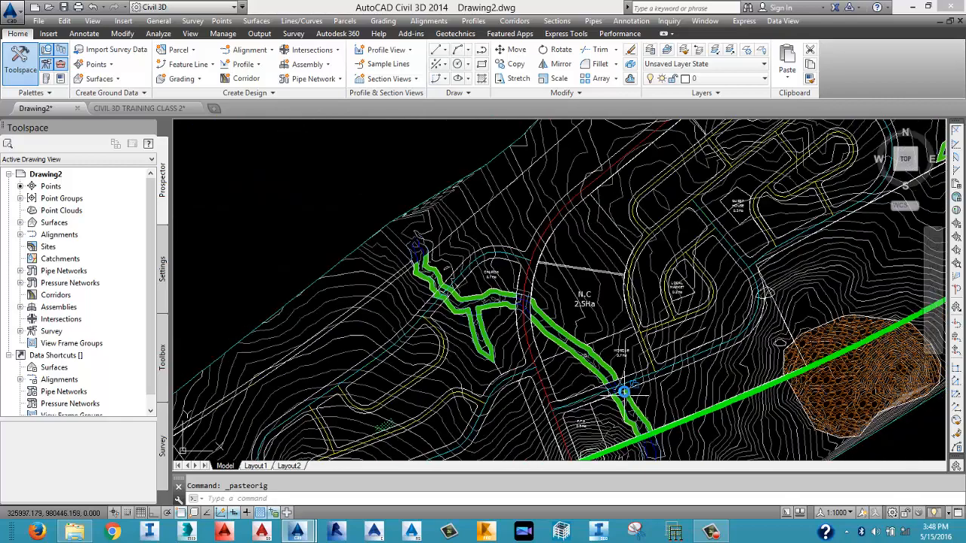
middle_click_drag(624, 391, 594, 309)
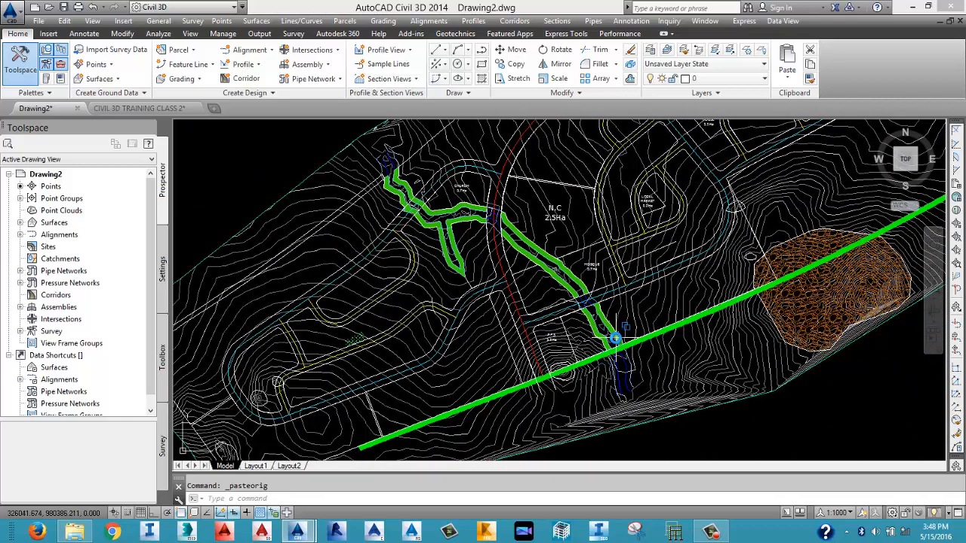
mouse_move(616, 340)
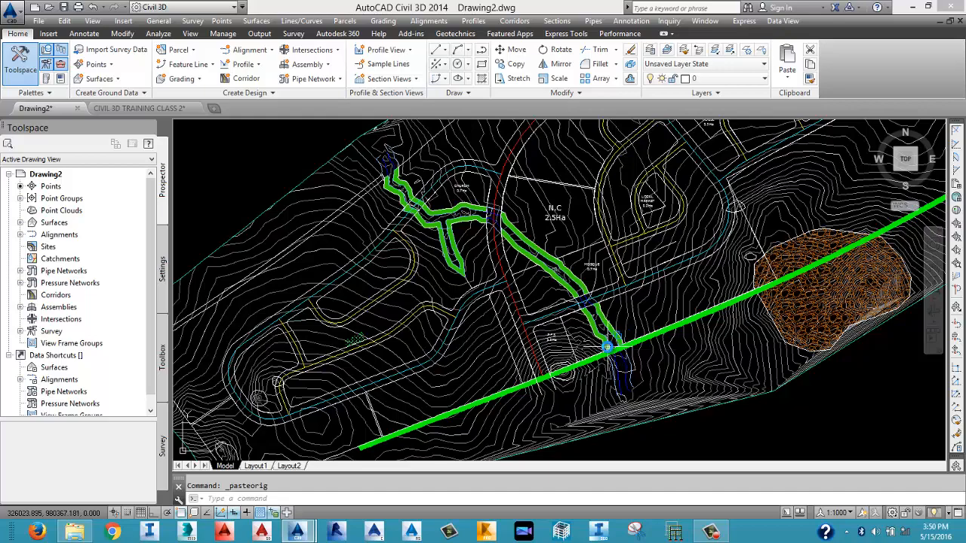
Examine the pasted layout's extent within the whole EG surface, including the northeast end of the red main road.
scroll(618, 258, "down", 5)
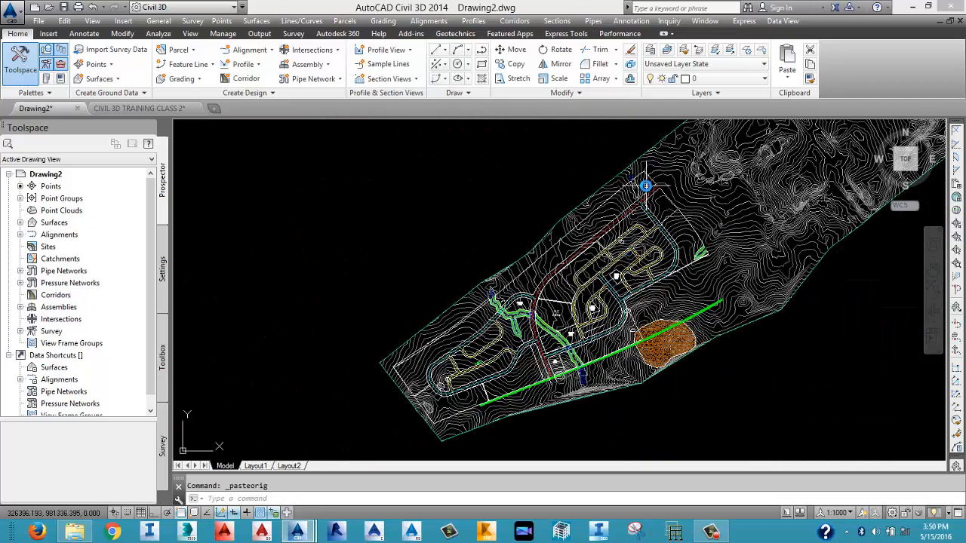
scroll(644, 184, "up", 5)
scroll(644, 201, "down", 5)
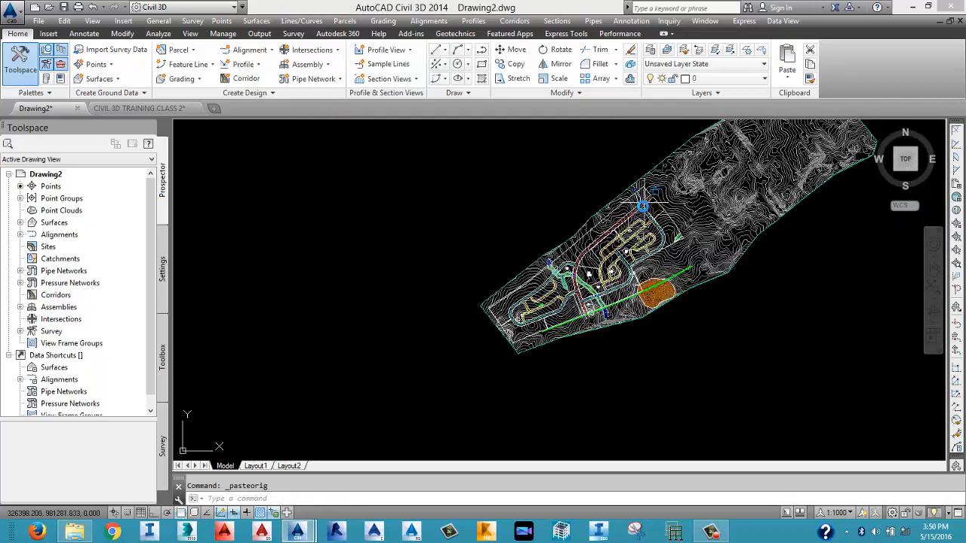
scroll(596, 264, "down", 2)
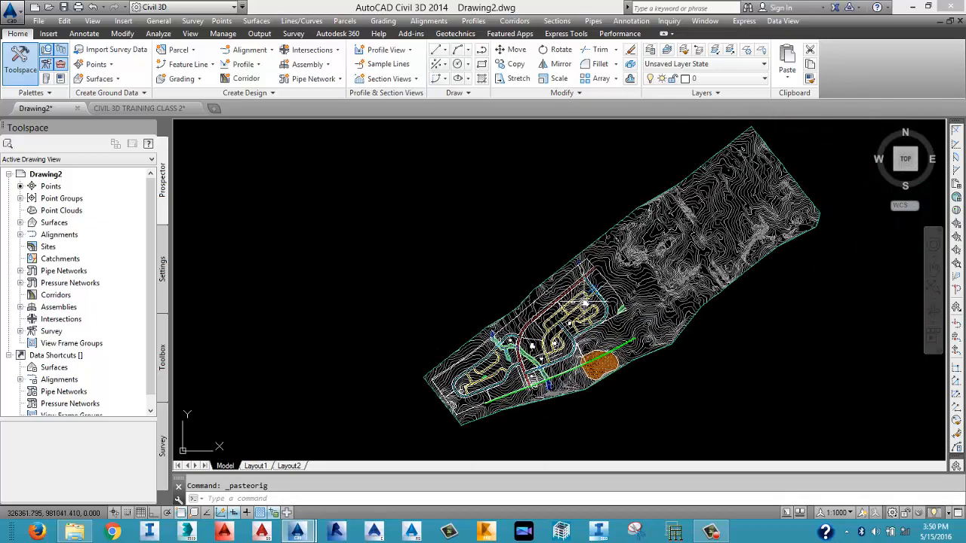
scroll(585, 298, "up", 2)
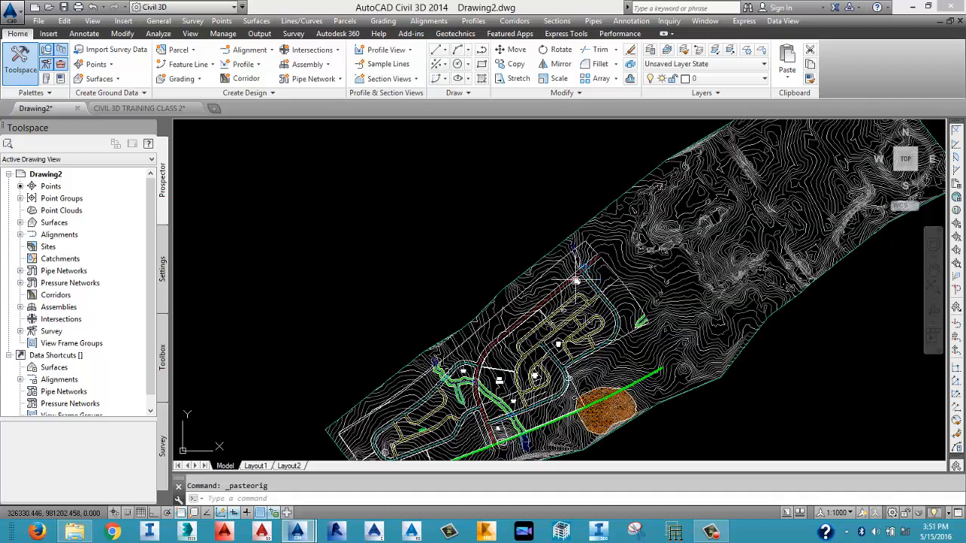
middle_click_drag(580, 281, 557, 258)
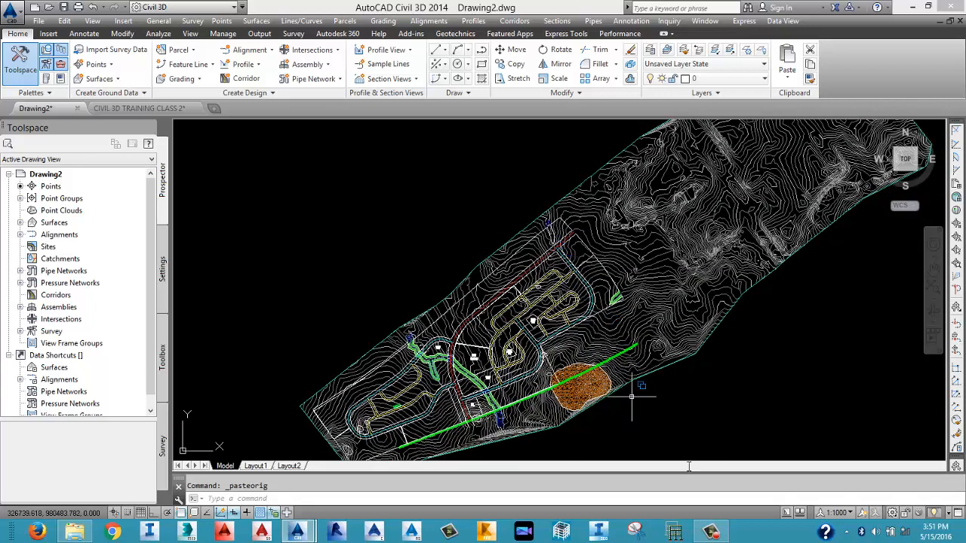
left_click(711, 532)
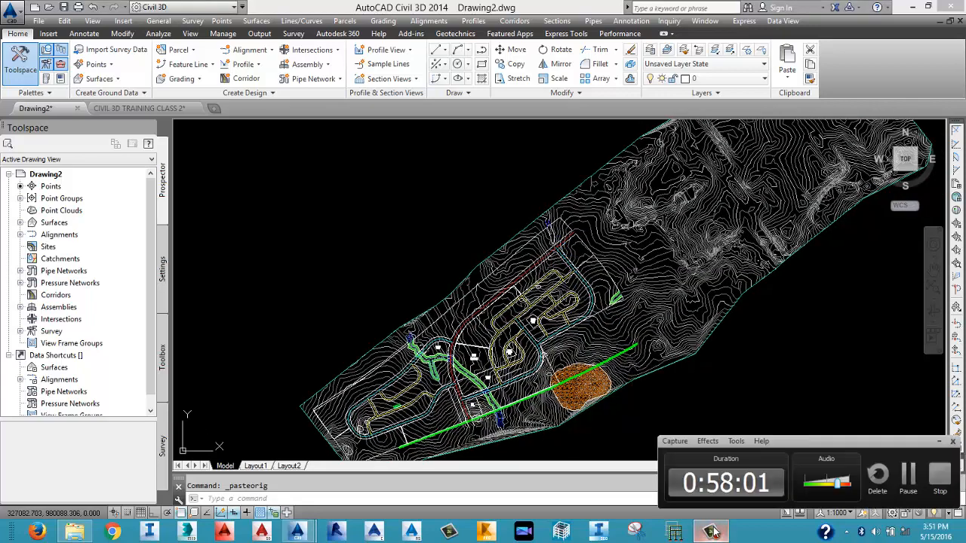
left_click(909, 475)
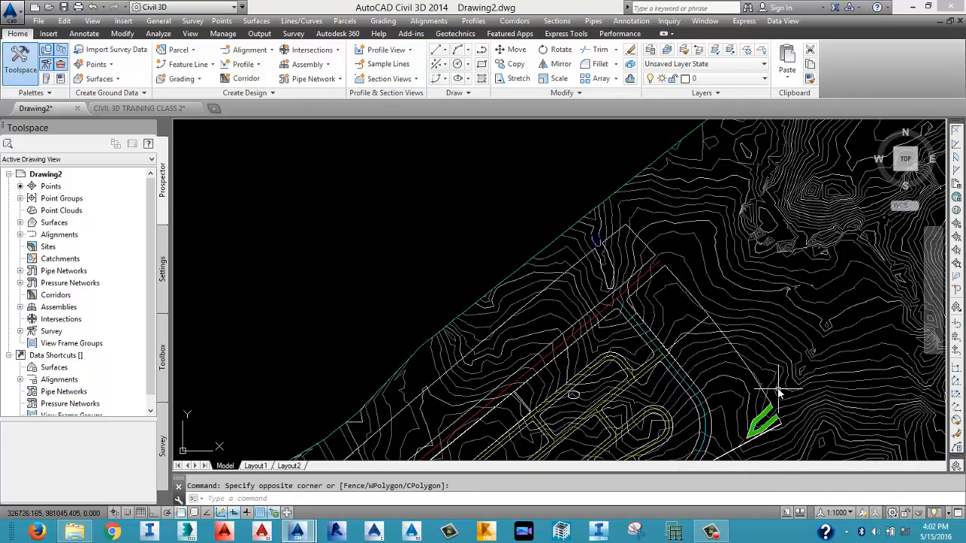
Study the course of the red main road from its northeast end past the church and N.C plots to the long green line.
middle_click_drag(737, 407, 717, 318)
scroll(610, 233, "down", 5)
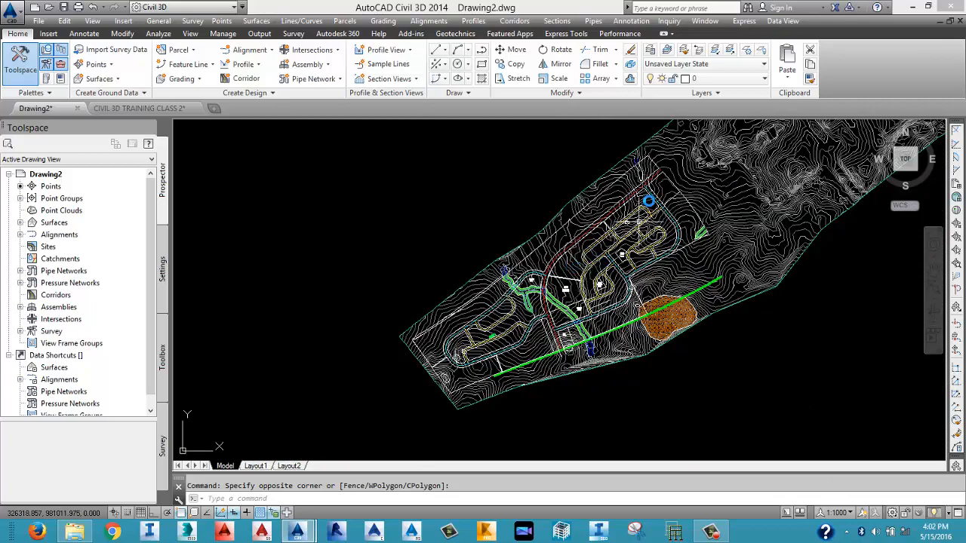
mouse_move(640, 202)
middle_mouse_down()
mouse_move(611, 292)
mouse_move(582, 290)
middle_mouse_up()
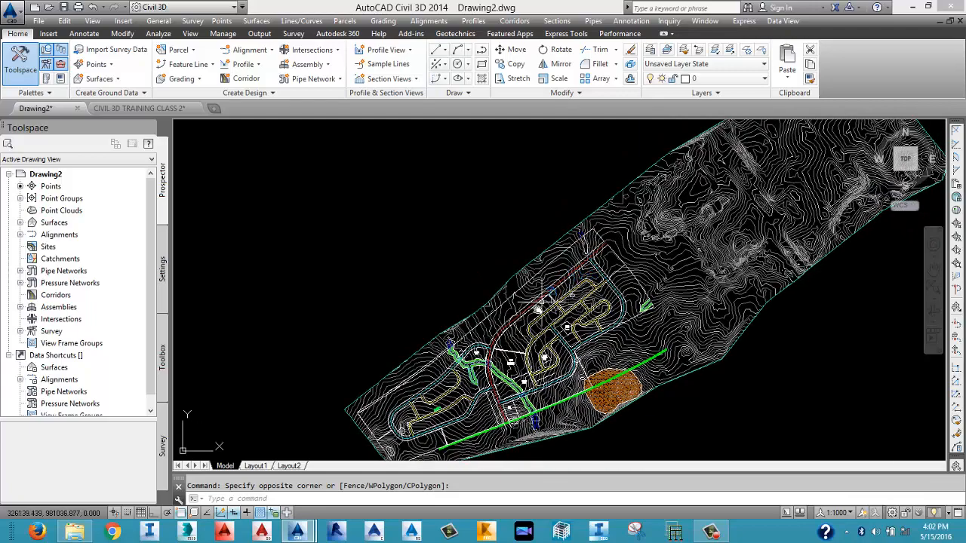
scroll(494, 337, "up", 3)
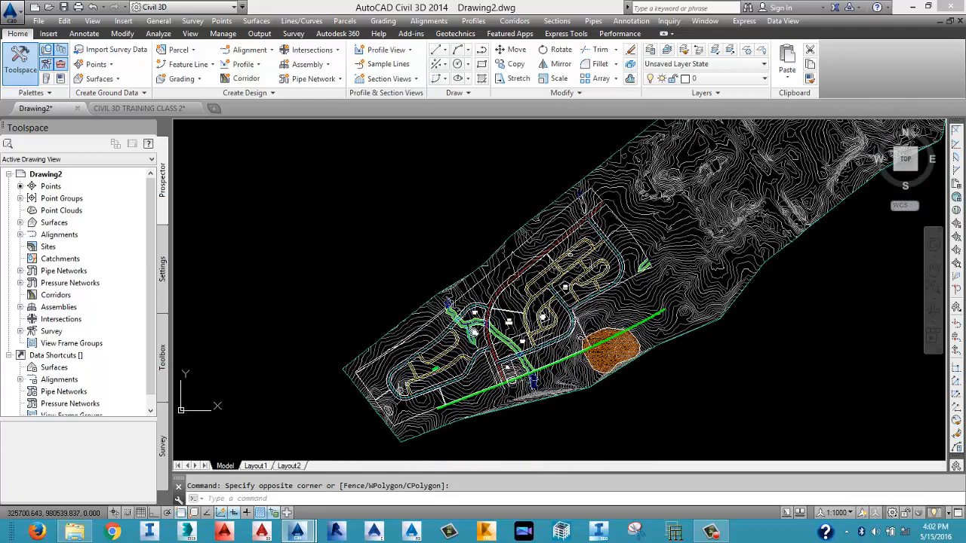
scroll(491, 332, "up", 3)
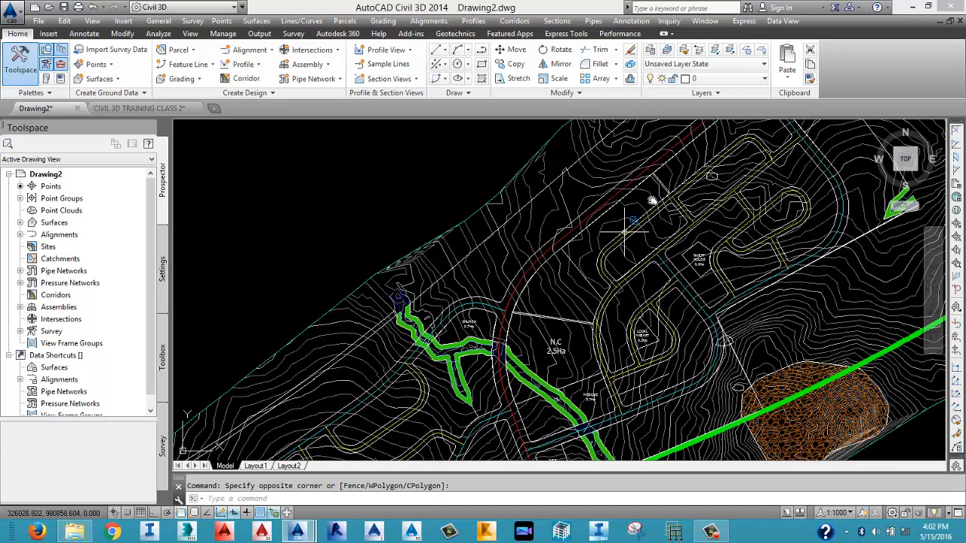
scroll(641, 234, "down", 3)
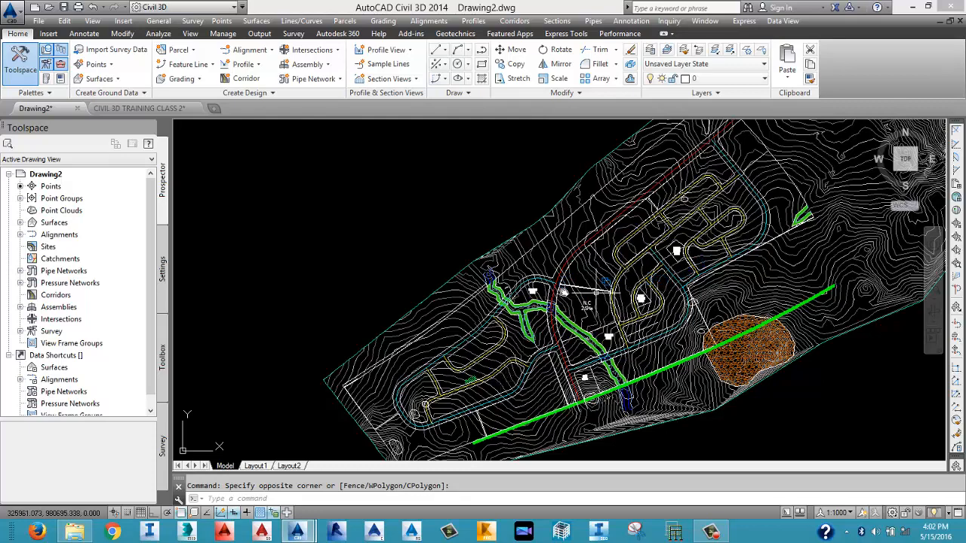
scroll(559, 288, "up", 8)
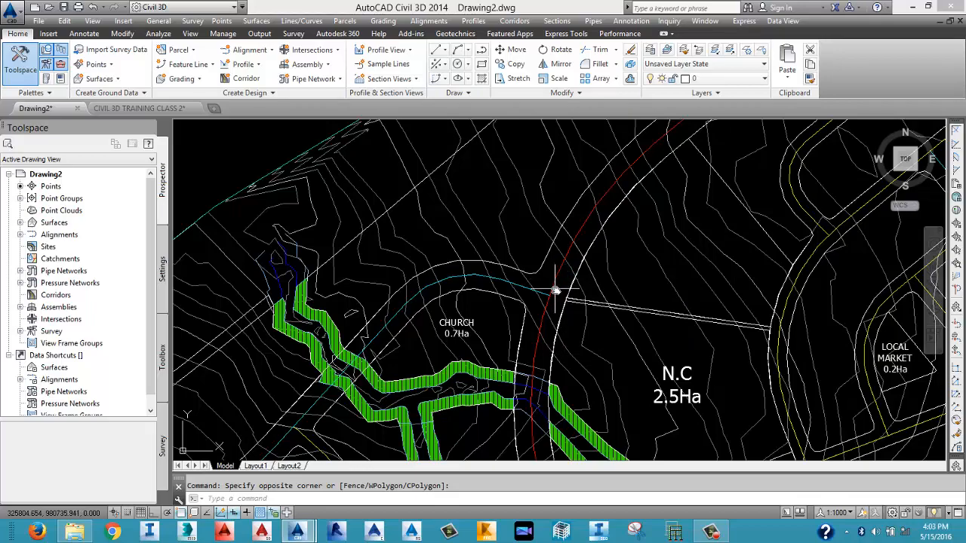
scroll(554, 279, "down", 3)
scroll(582, 265, "up", 1)
scroll(570, 292, "down", 6)
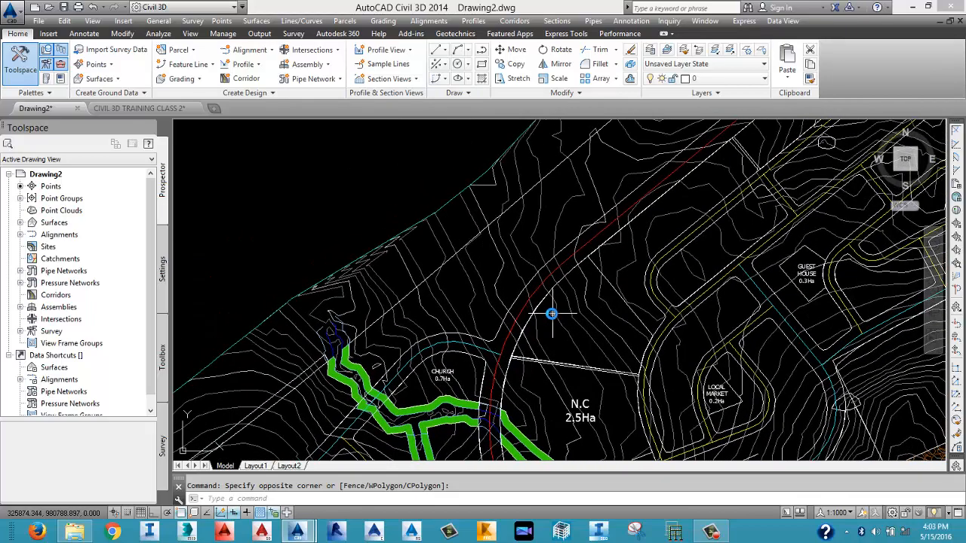
middle_click_drag(578, 292, 494, 319)
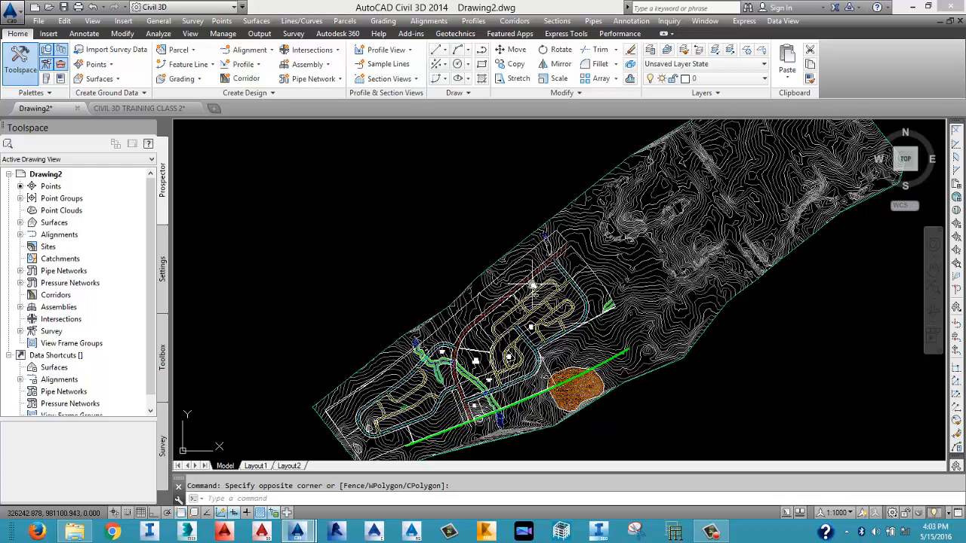
mouse_move(532, 285)
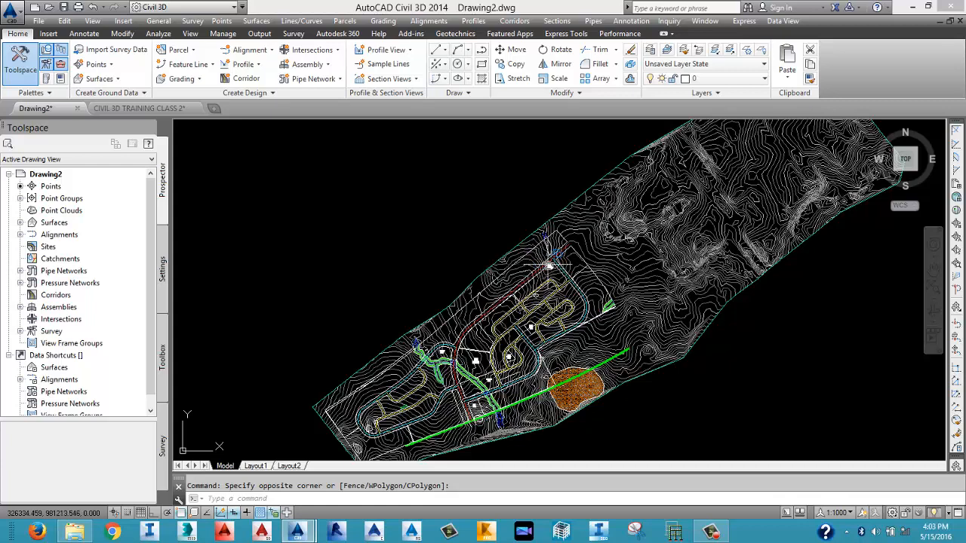
middle_click_drag(549, 268, 540, 235)
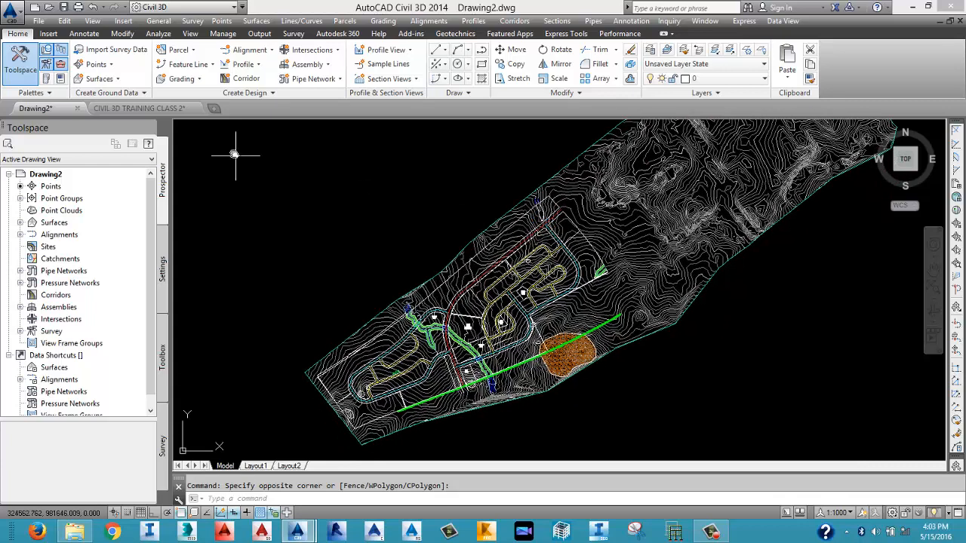
Start creating an alignment from objects using the red main road centerline polyline, and accept its default direction.
left_click(253, 54)
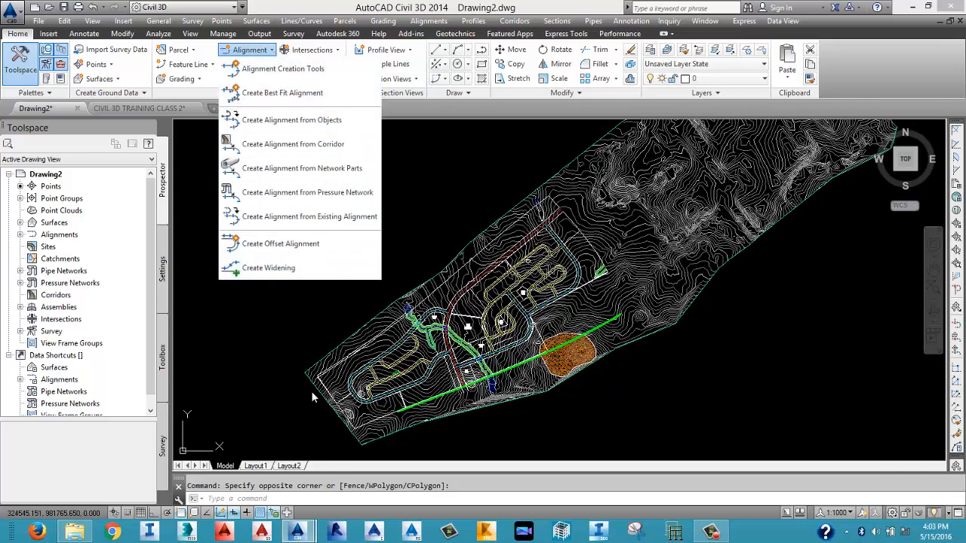
left_click(294, 121)
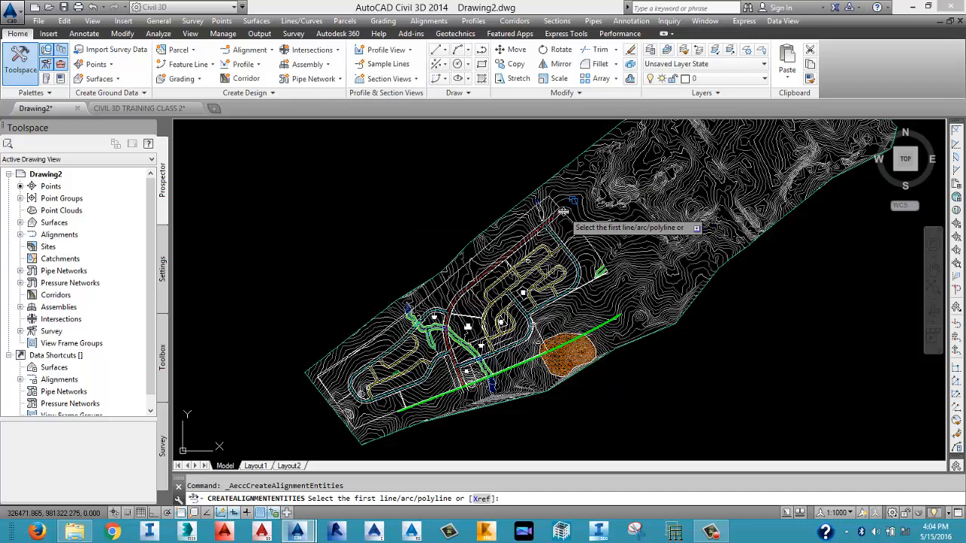
scroll(562, 210, "up", 5)
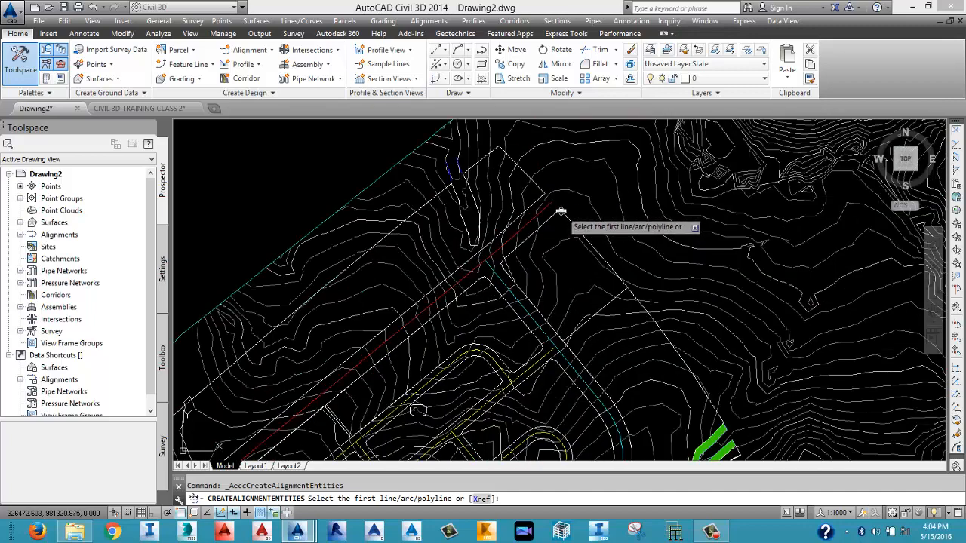
scroll(557, 209, "down", 1)
scroll(555, 208, "up", 1)
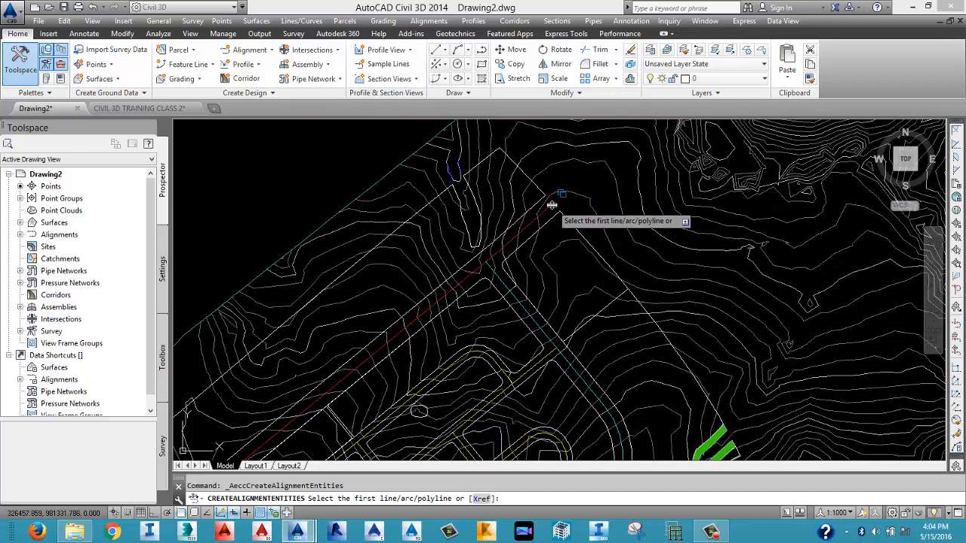
left_click(556, 209)
scroll(538, 232, "down", 2)
scroll(543, 211, "up", 4)
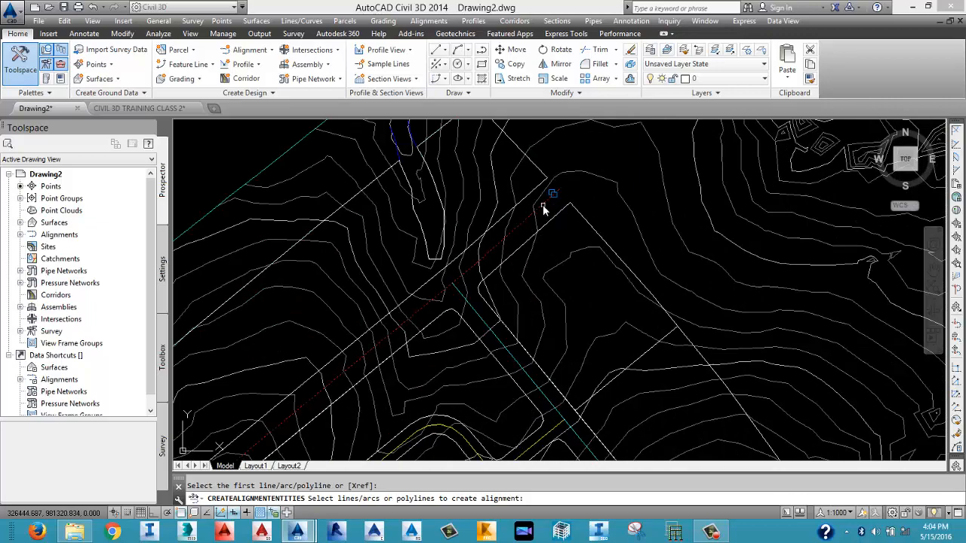
scroll(542, 206, "down", 5)
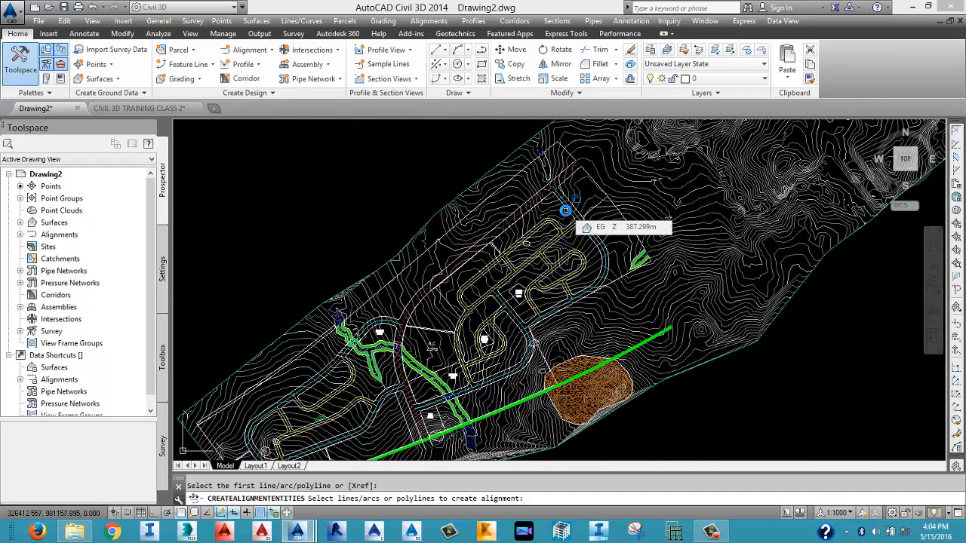
left_click(565, 211)
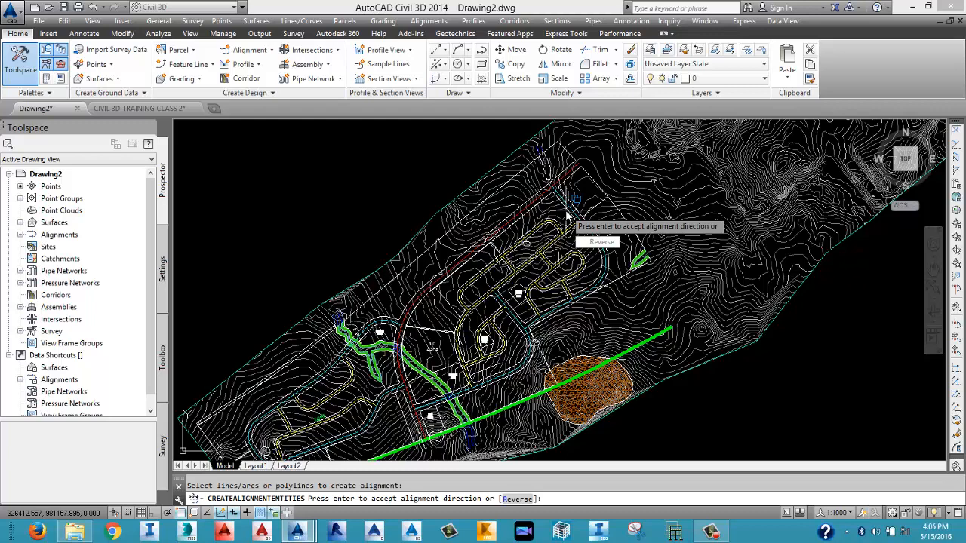
key("Return")
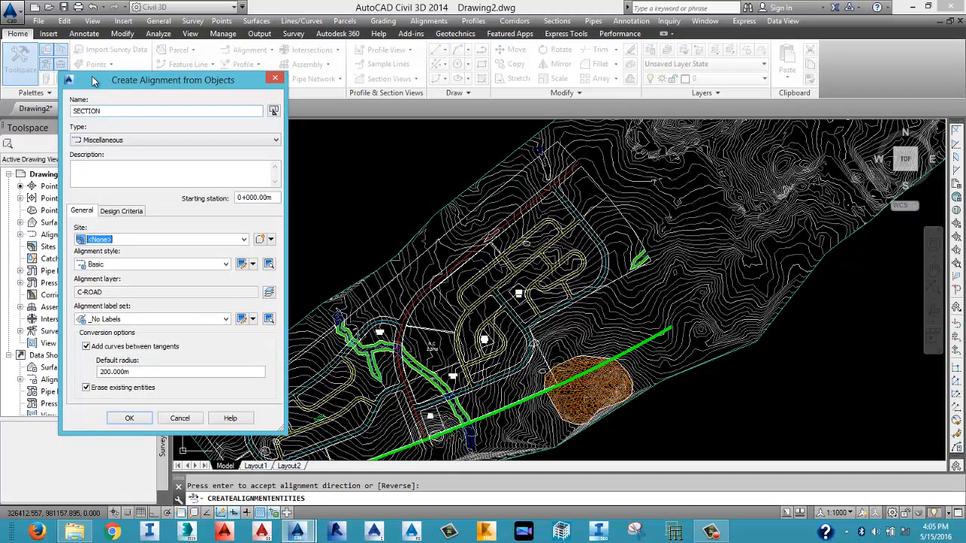
Name the new alignment ROAD 1 and set its type to Centerline.
left_click(116, 112)
left_click_drag(116, 112, 75, 111)
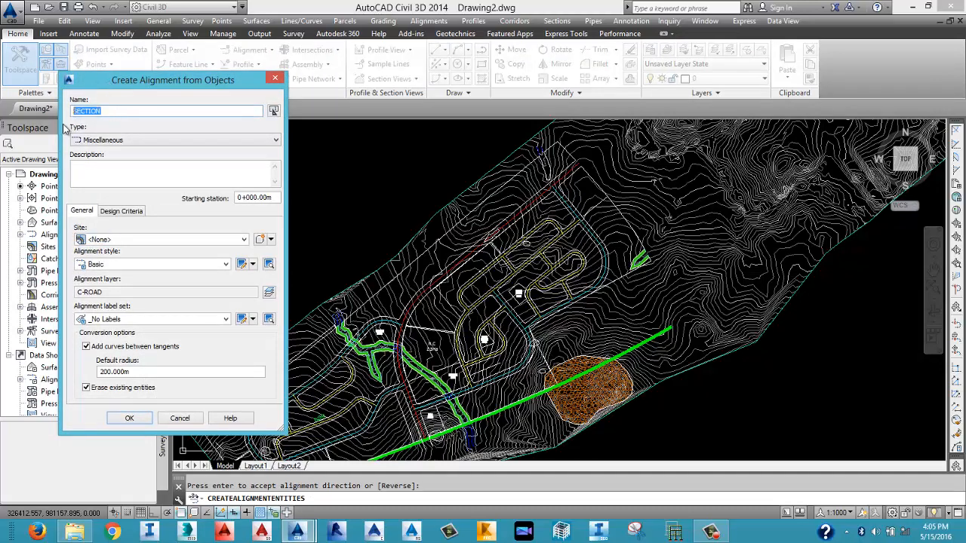
type("ROAD 1")
left_click(125, 143)
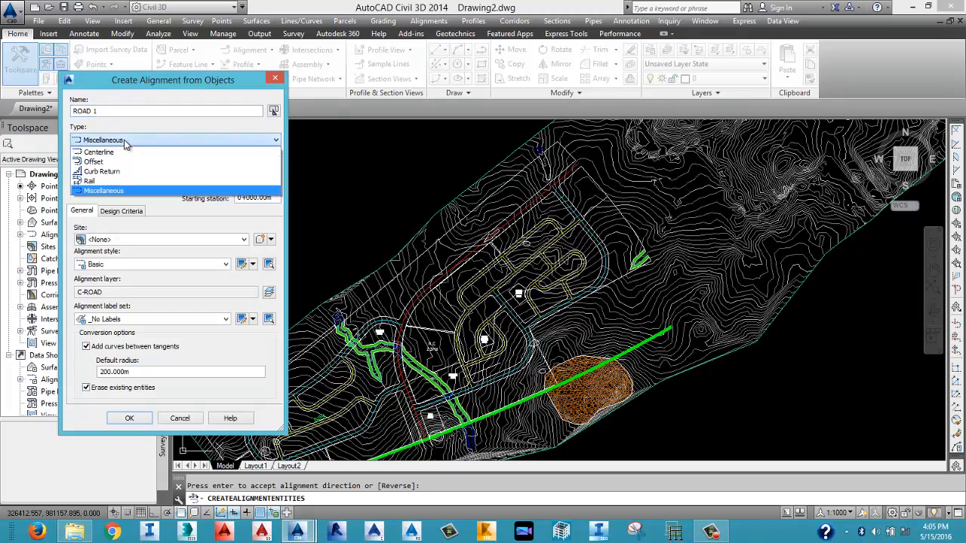
left_click(107, 153)
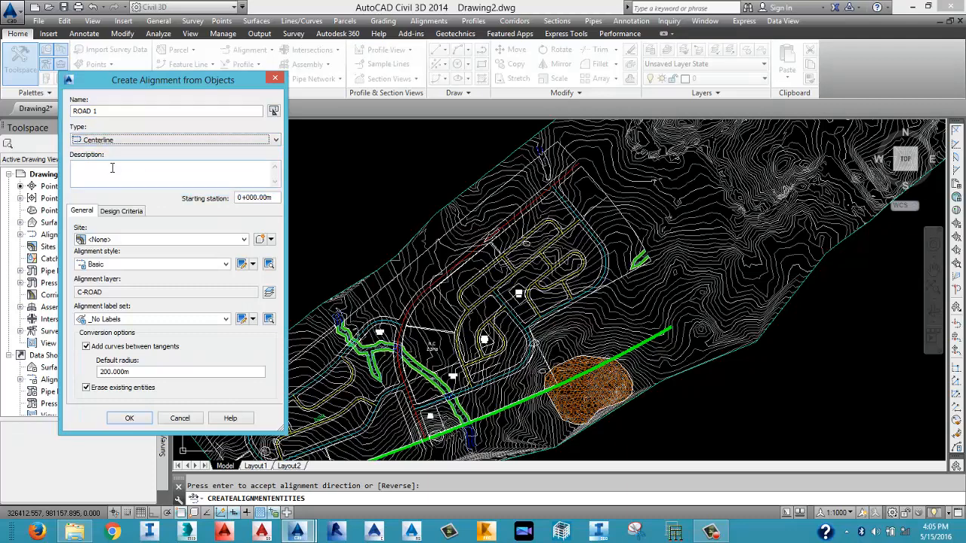
left_click(113, 169)
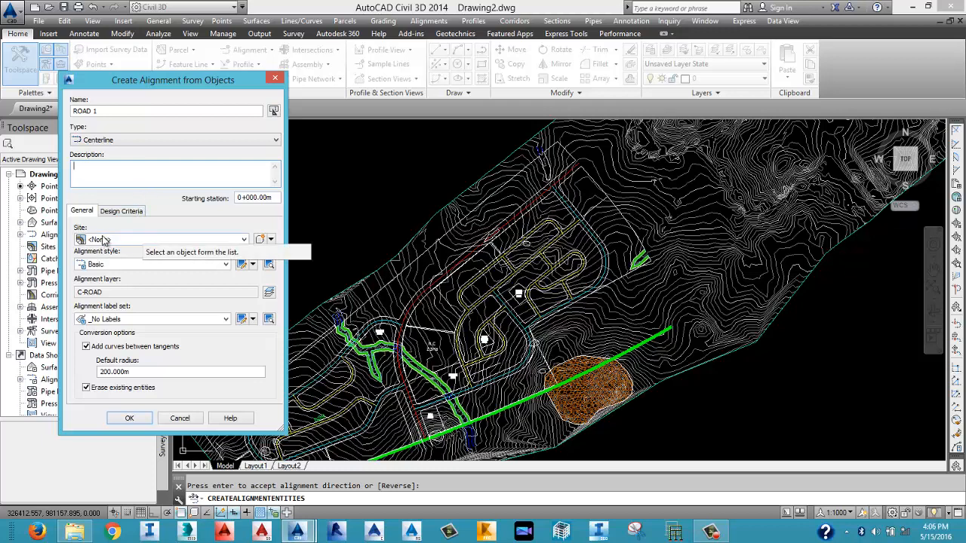
Assign the Proposed alignment style and the All Labels label set to the ROAD 1 alignment.
left_click(113, 265)
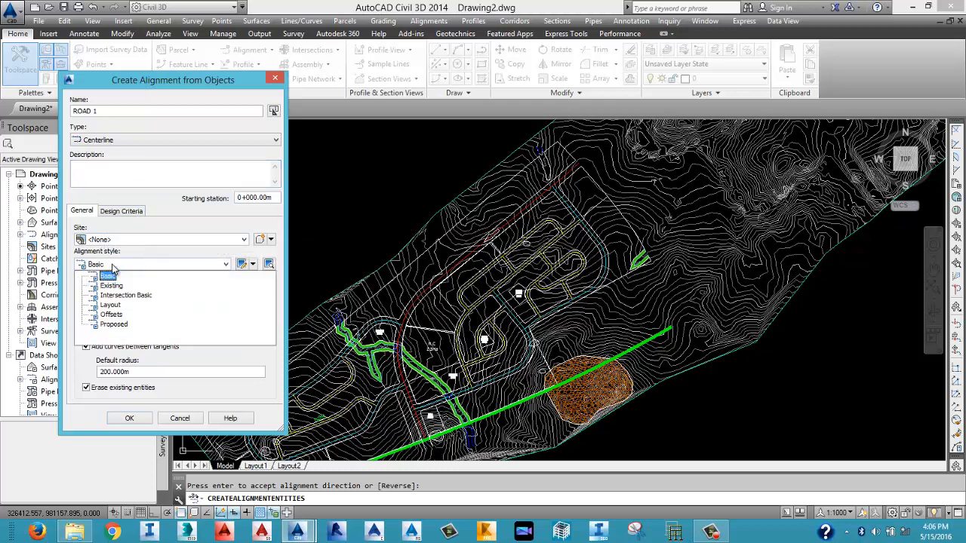
left_click(115, 325)
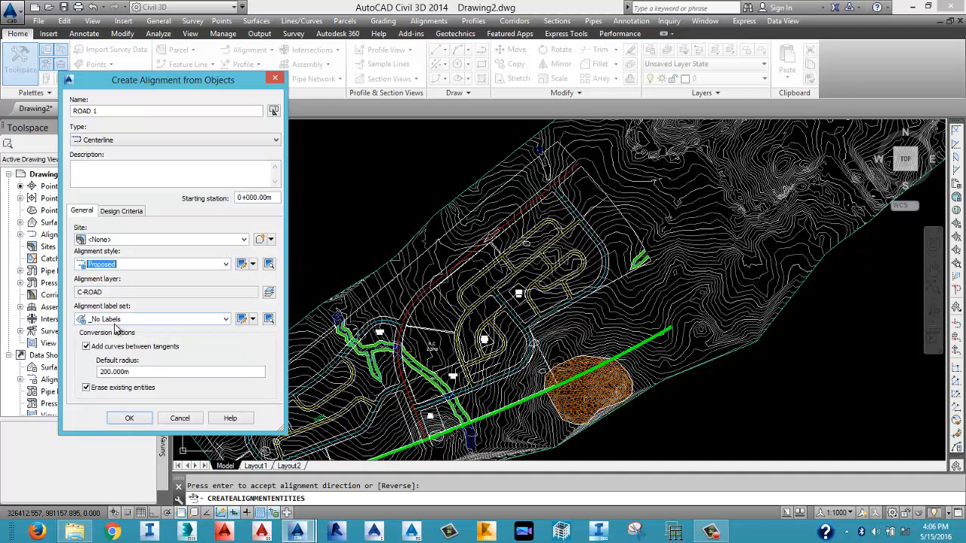
left_click(117, 320)
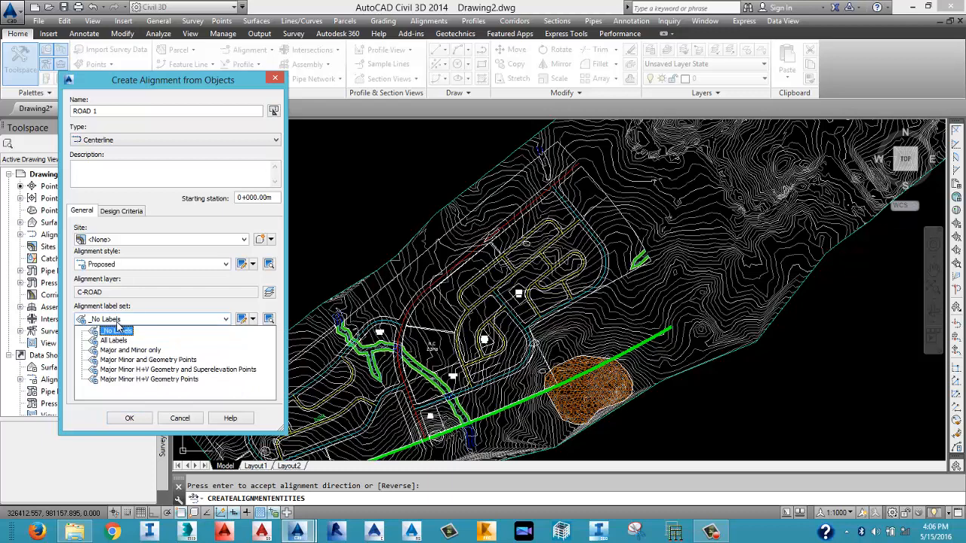
left_click(117, 341)
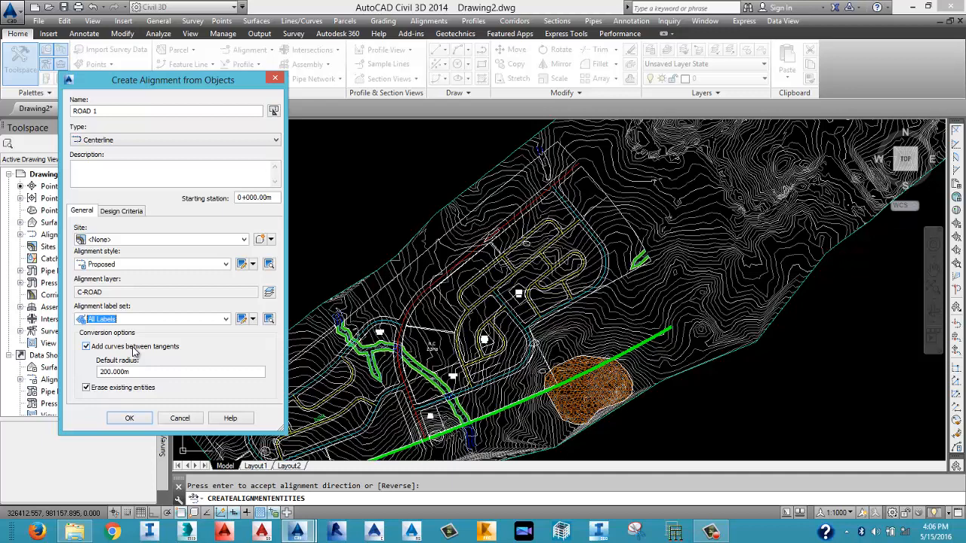
Set ROAD 1's starting design speed to 56 km/h in its design criteria, and return to the general settings.
left_click(135, 211)
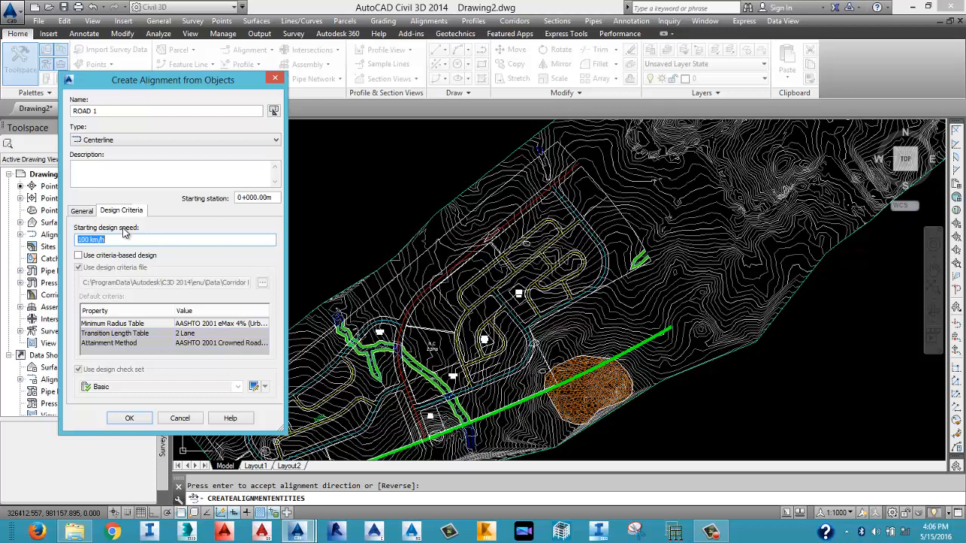
type("56")
left_click(83, 210)
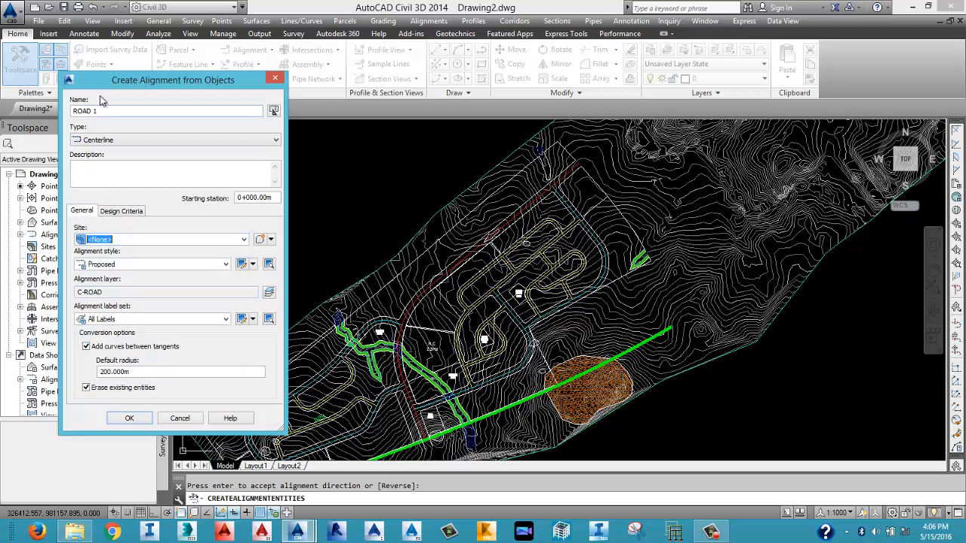
Create the ROAD 1 alignment with the chosen settings and check the labels at its starting station.
left_click(130, 419)
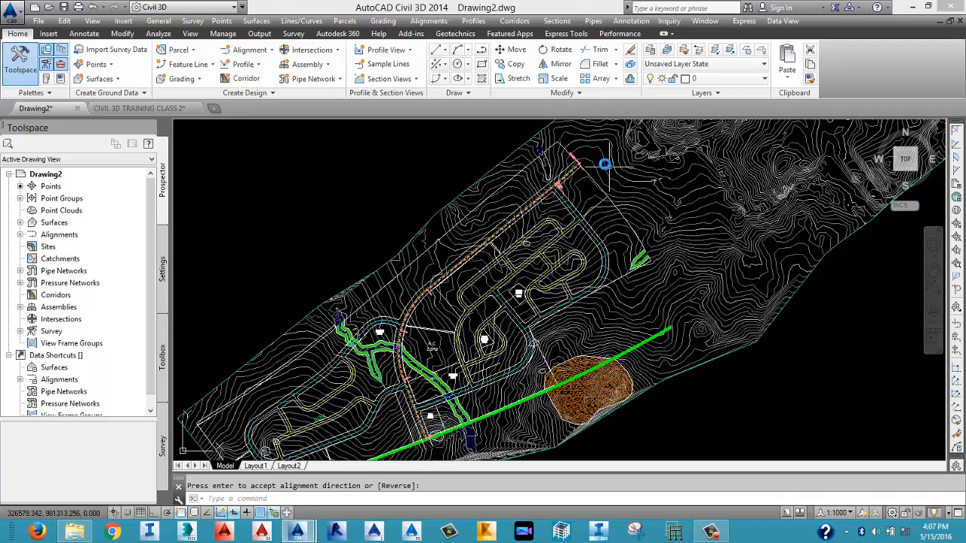
scroll(568, 183, "up", 6)
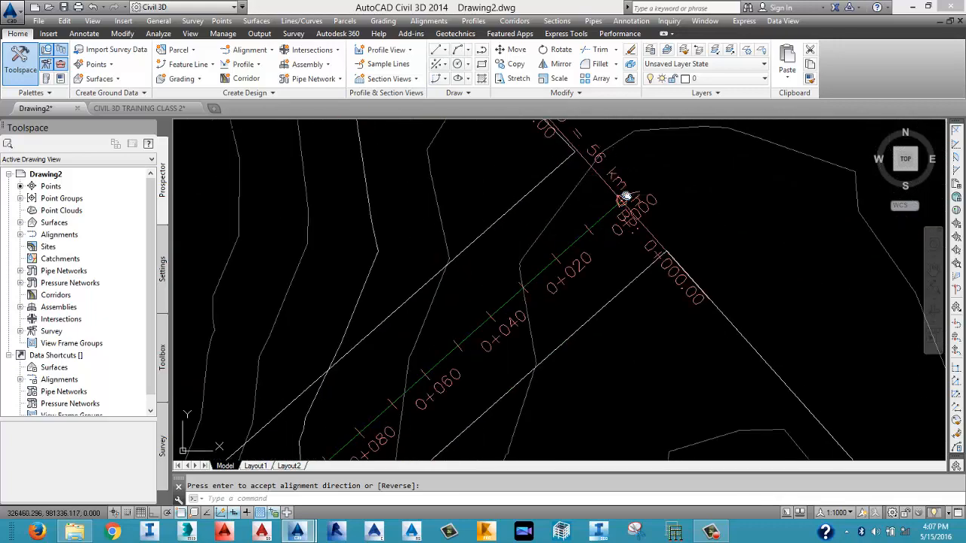
middle_click_drag(621, 198, 599, 319)
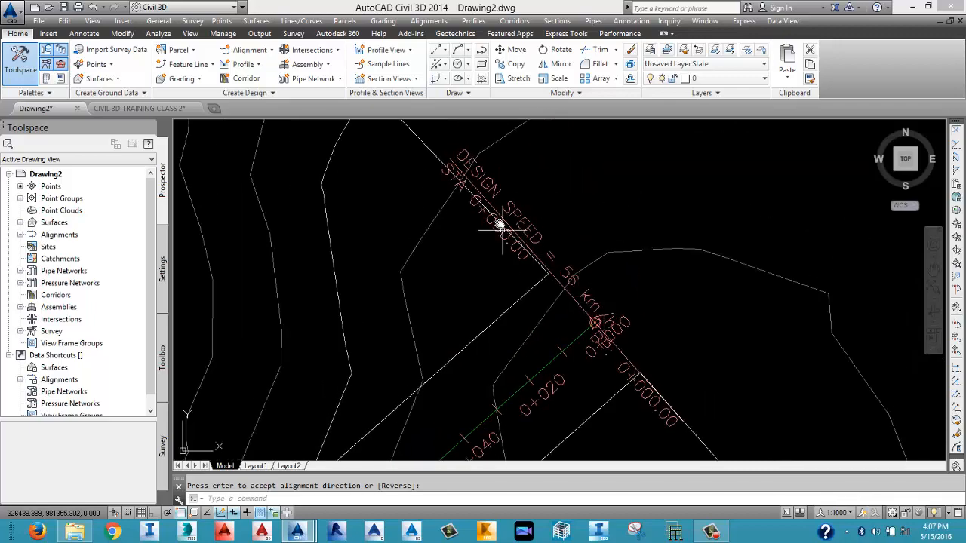
scroll(597, 362, "down", 4)
scroll(596, 362, "down", 5)
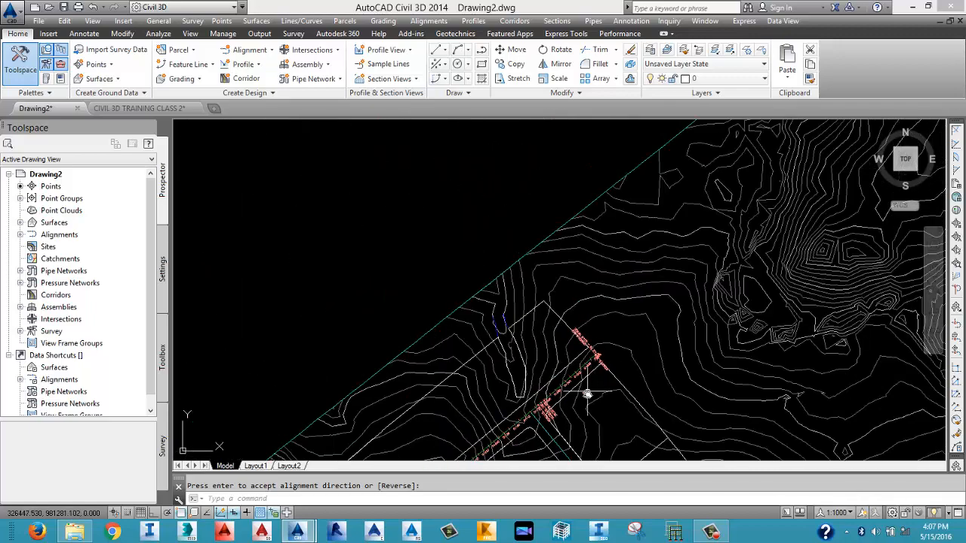
middle_click_drag(516, 263, 521, 218)
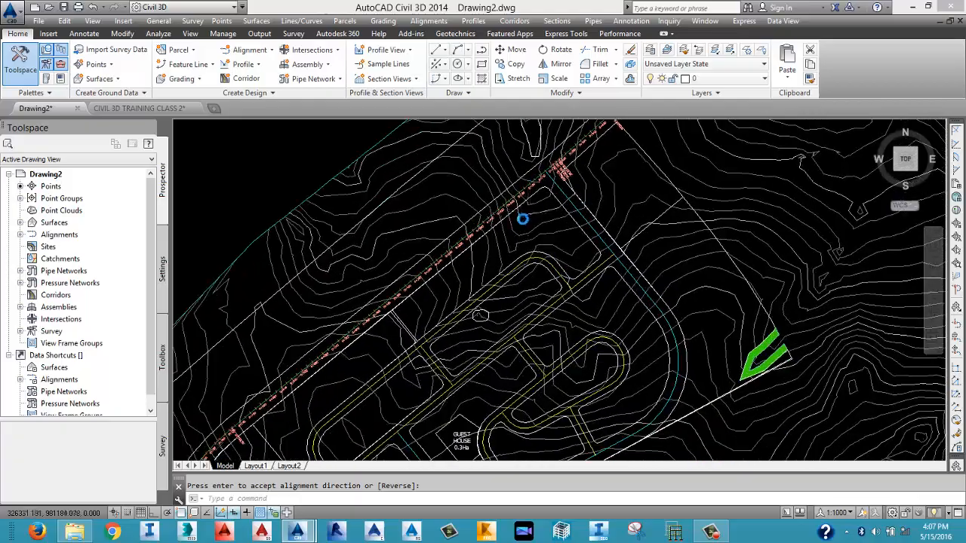
Examine how ROAD 1 runs across the site between its end at the green strip and its starting station.
scroll(518, 242, "down", 5)
scroll(474, 349, "up", 10)
scroll(435, 360, "up", 2)
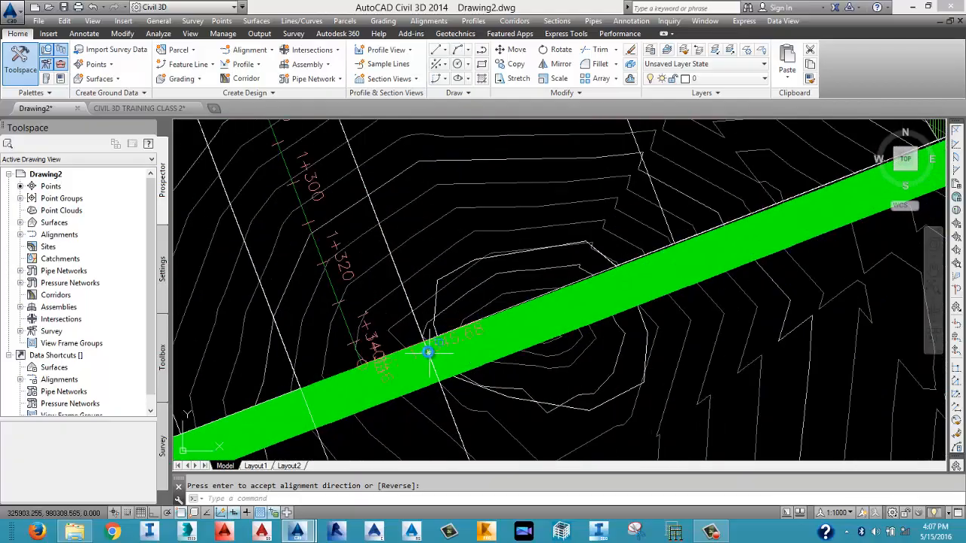
scroll(430, 353, "down", 6)
scroll(483, 217, "down", 2)
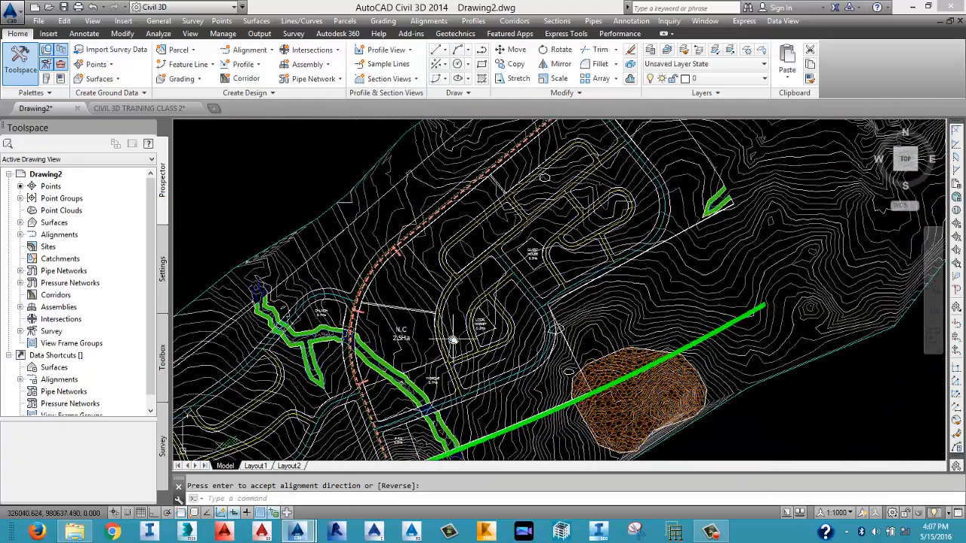
scroll(529, 211, "down", 2)
scroll(494, 324, "up", 10)
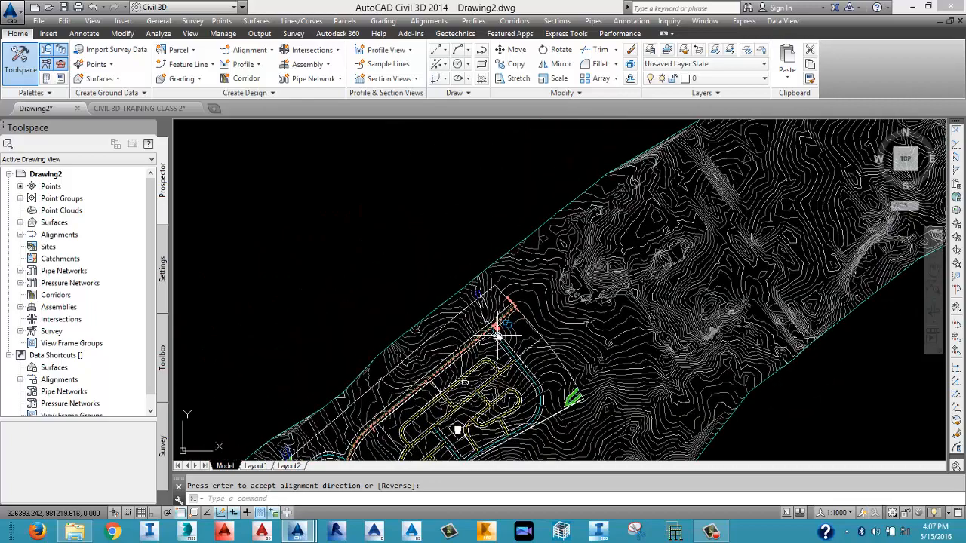
scroll(527, 227, "down", 6)
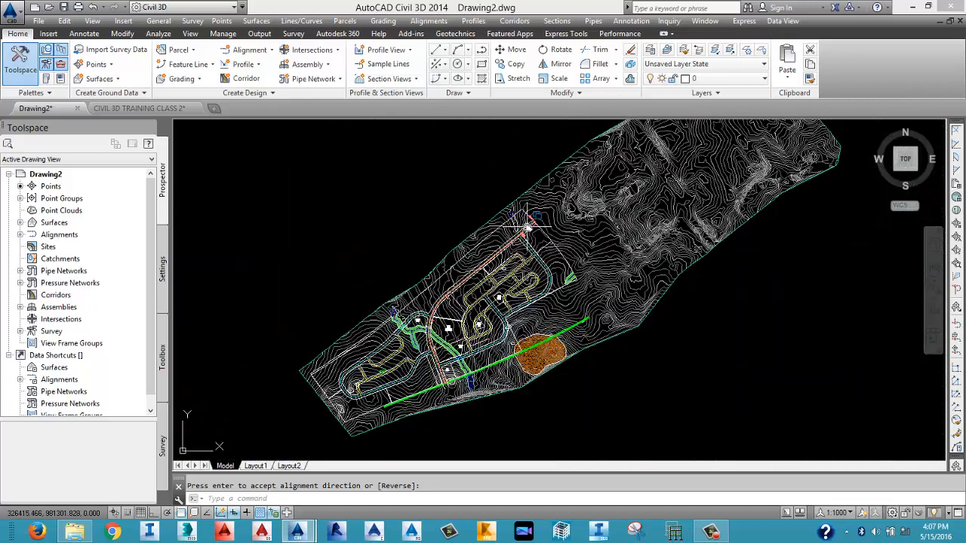
scroll(498, 260, "down", 2)
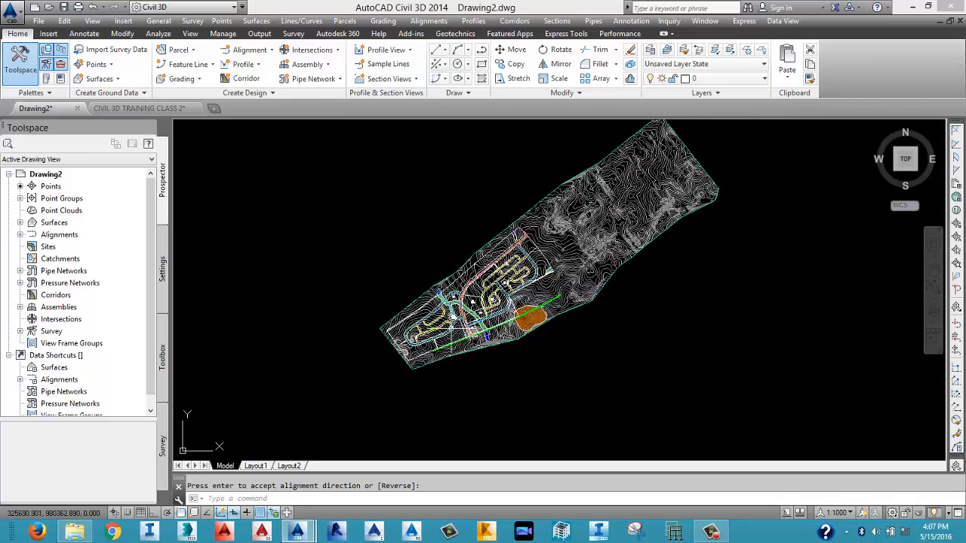
Examine ROAD 1's station and curve point labels along the bend beside the CHURCH and N.C plots.
scroll(453, 303, "up", 6)
scroll(454, 302, "up", 5)
scroll(536, 196, "up", 2)
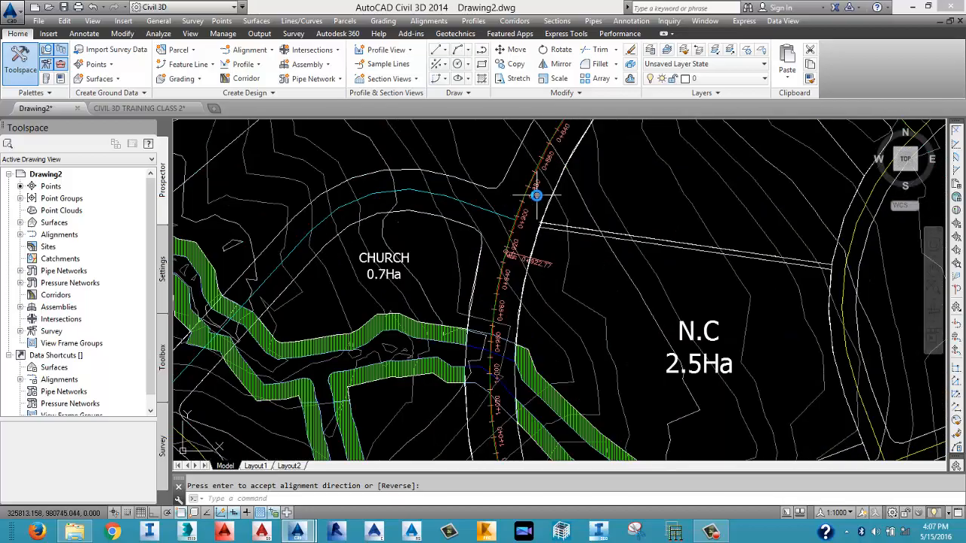
scroll(535, 195, "down", 5)
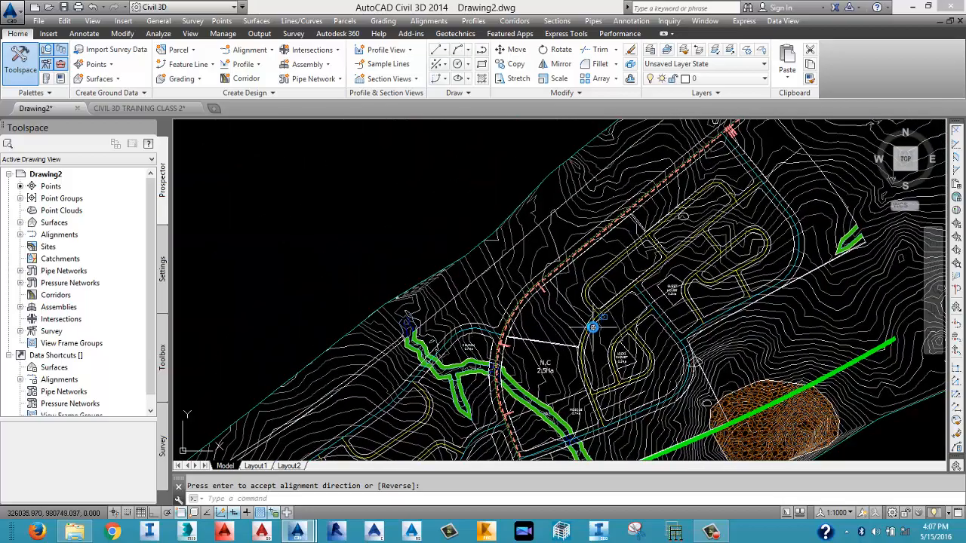
scroll(533, 281, "up", 6)
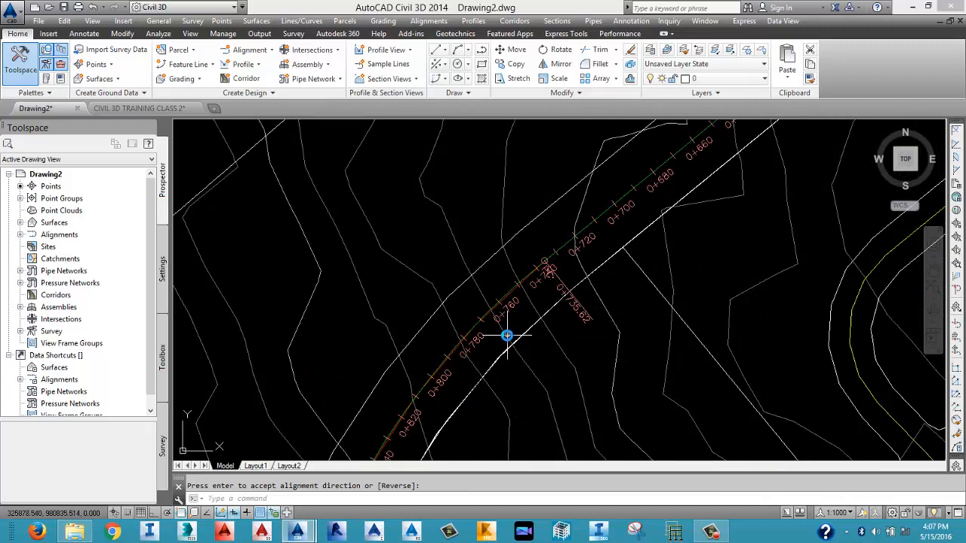
mouse_move(508, 329)
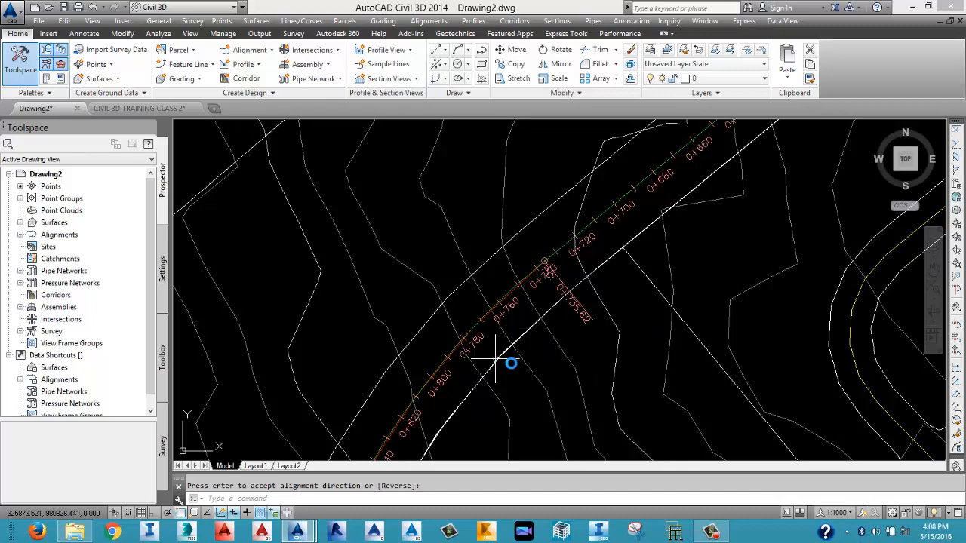
scroll(511, 362, "down", 5)
scroll(647, 276, "up", 2)
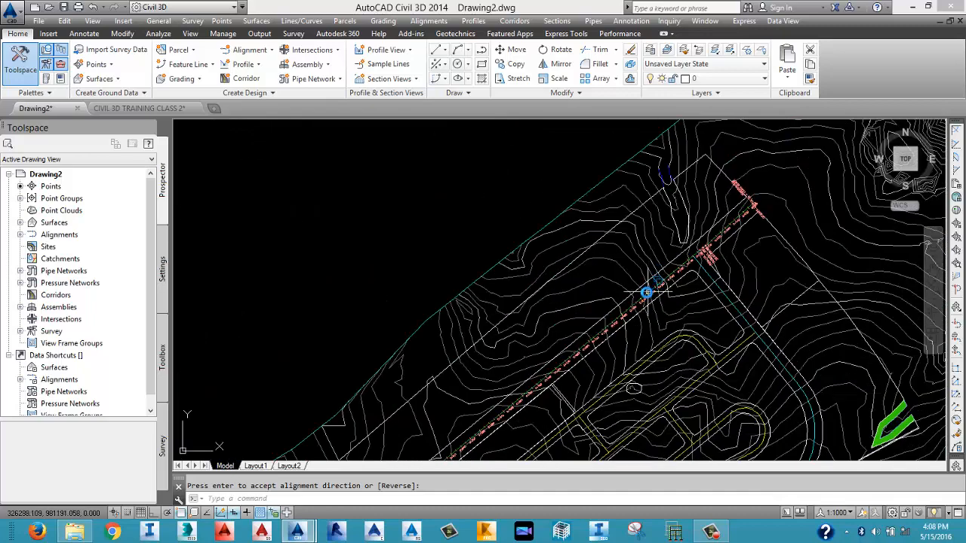
middle_click_drag(487, 426, 539, 230)
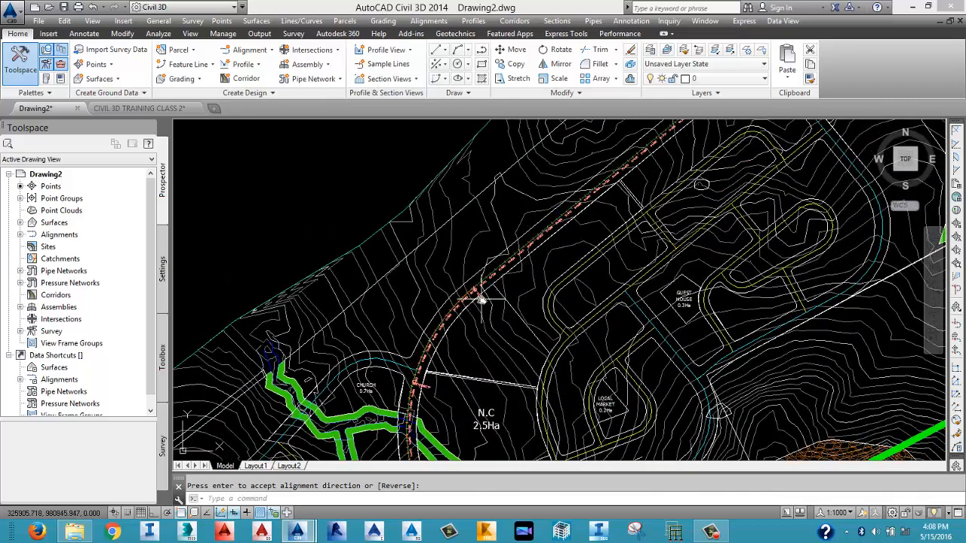
middle_click_drag(481, 300, 521, 204)
scroll(520, 202, "up", 2)
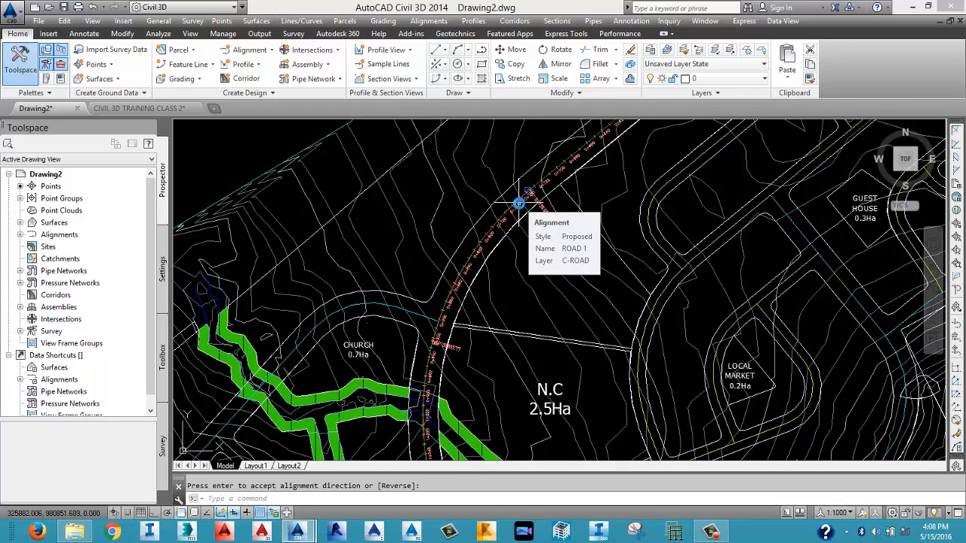
mouse_move(543, 204)
middle_mouse_down()
mouse_move(500, 370)
mouse_move(526, 359)
mouse_move(511, 345)
mouse_move(522, 264)
middle_mouse_up()
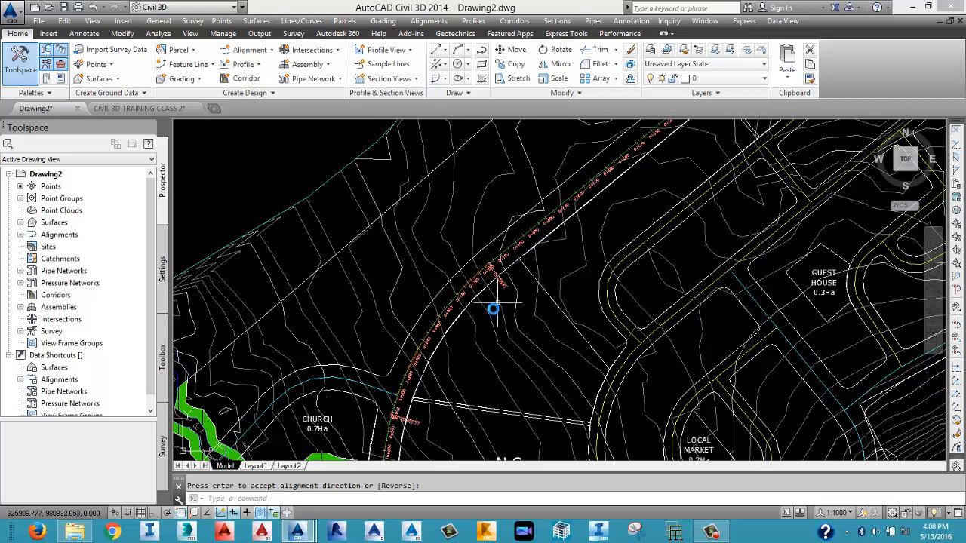
middle_click_drag(474, 349, 480, 163)
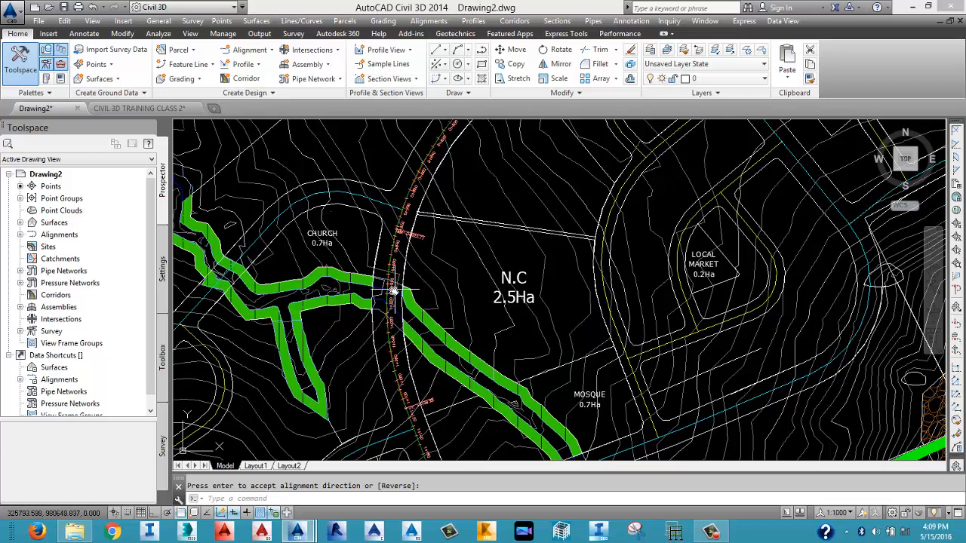
Open ROAD 1's station label group for editing and delete the Minor Stations labels.
scroll(396, 246, "down", 6)
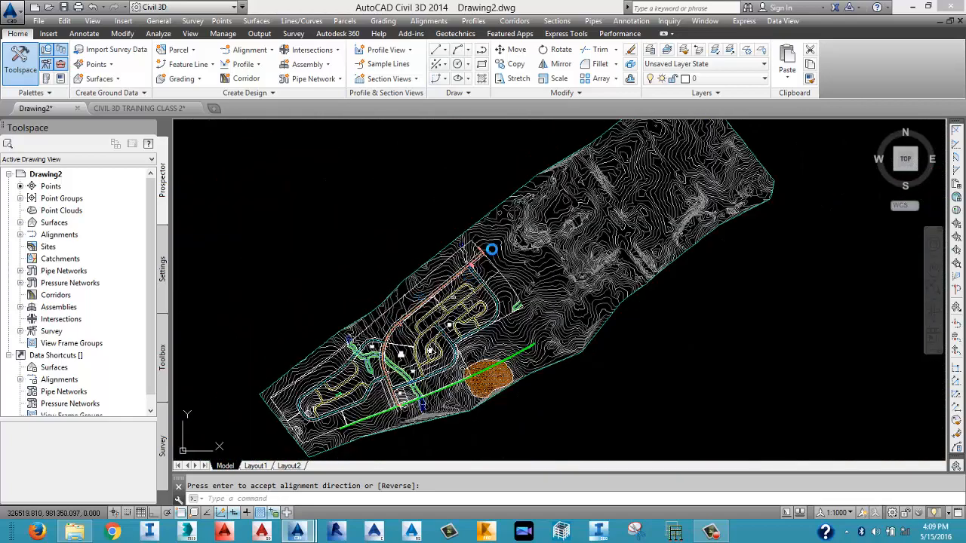
scroll(469, 251, "up", 3)
scroll(470, 249, "up", 3)
scroll(486, 264, "up", 2)
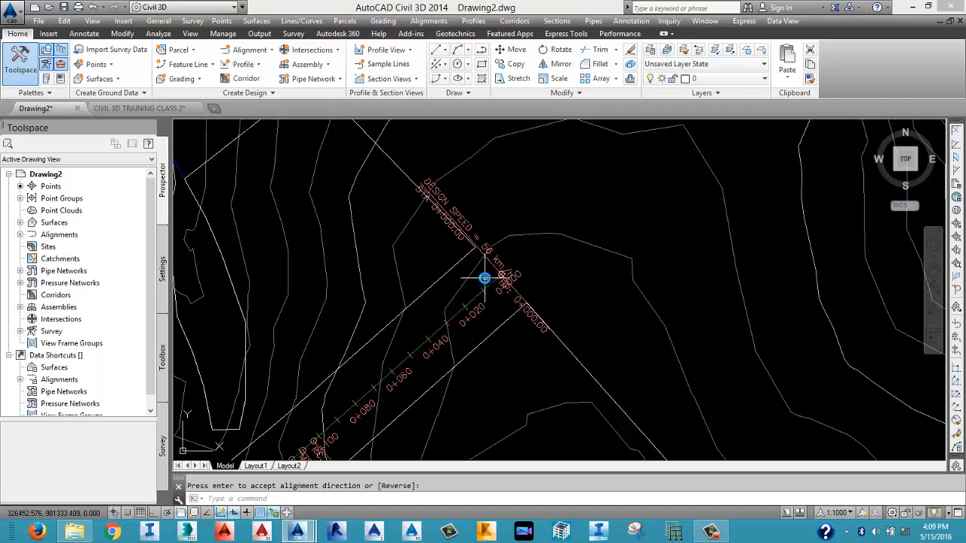
left_click(483, 312)
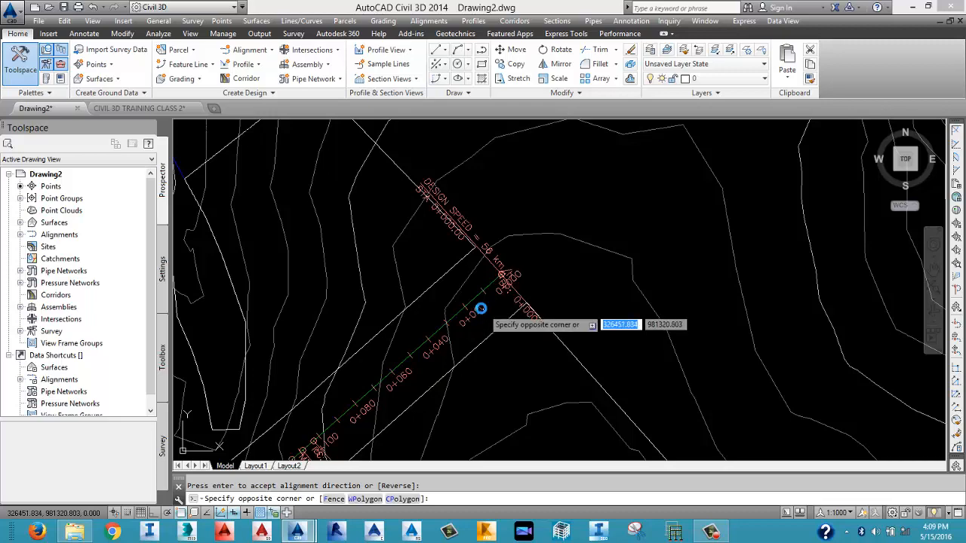
left_click(463, 270)
left_click(144, 64)
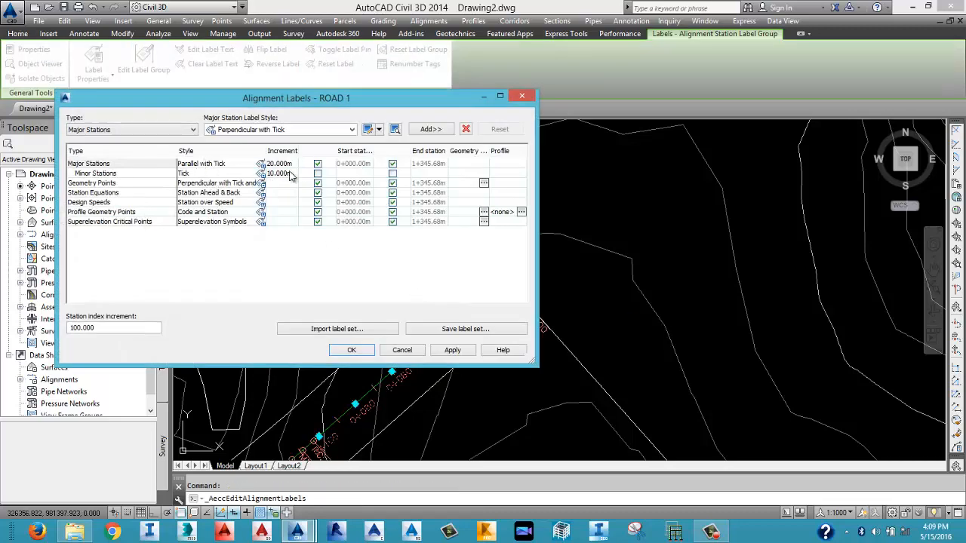
left_click(127, 176)
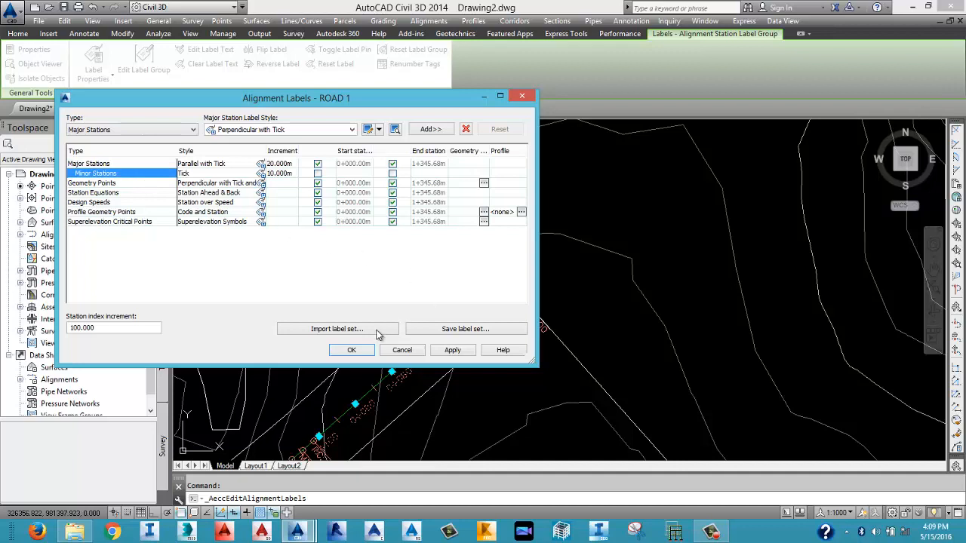
left_click(466, 130)
left_click(465, 130)
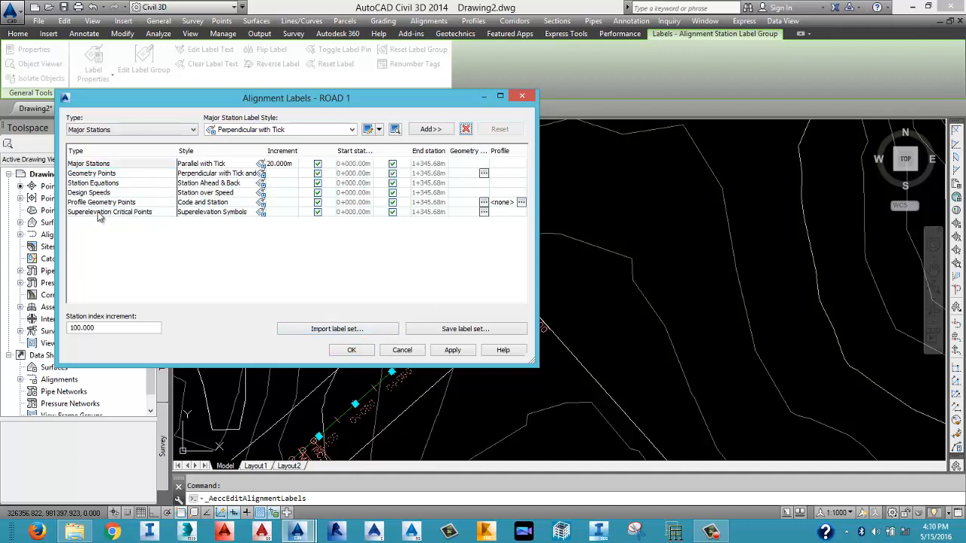
Set the Major Stations label increment to 25 m, apply it to ROAD 1 and clear the selection.
left_click(275, 164)
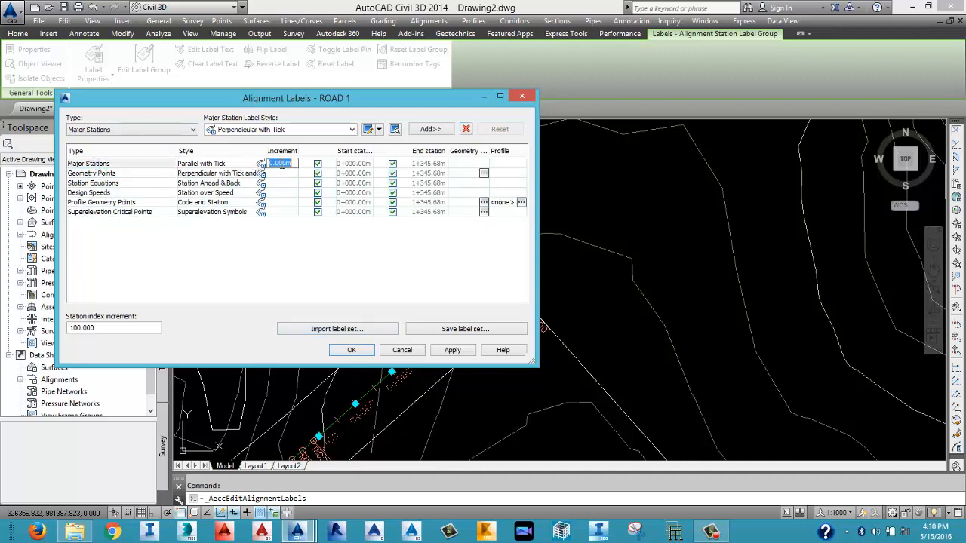
type("25")
left_click(453, 350)
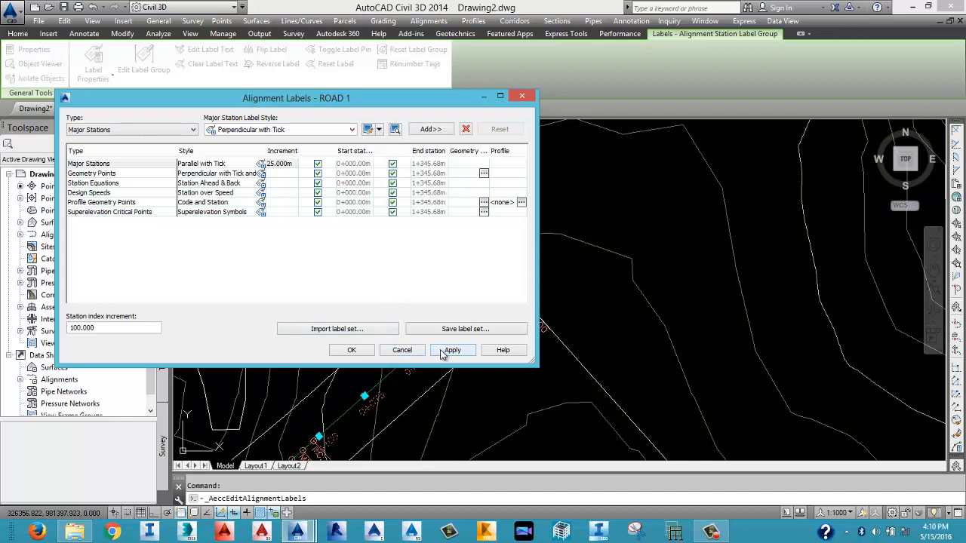
left_click(354, 350)
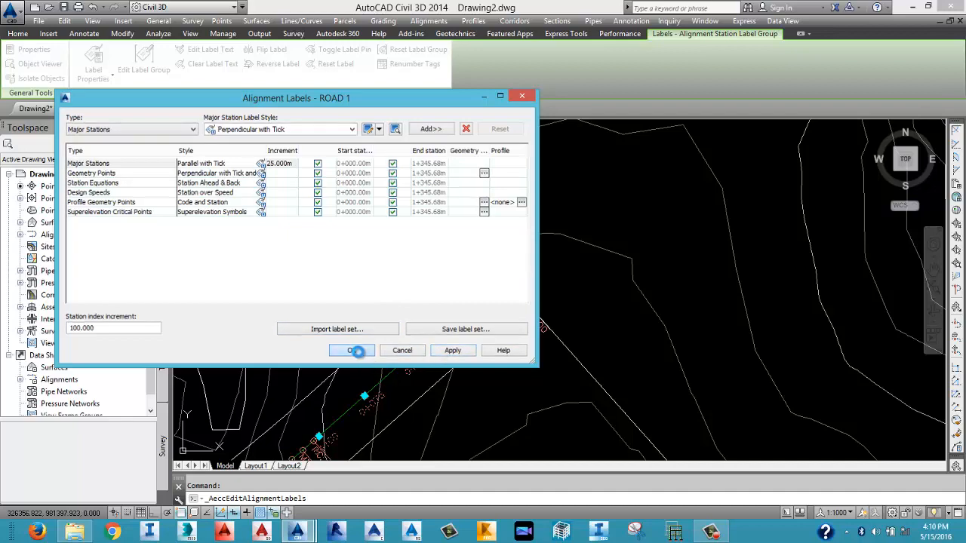
middle_click_drag(430, 382, 482, 332)
key("Escape")
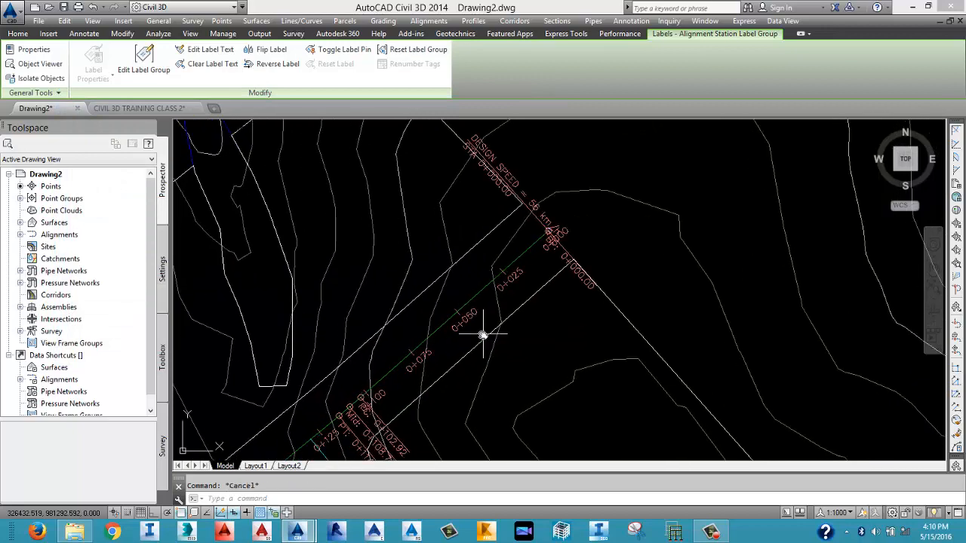
Examine the major station labels and the PC, Mid and PT labels near the start of ROAD 1.
middle_click_drag(417, 362, 461, 312)
scroll(509, 269, "up", 2)
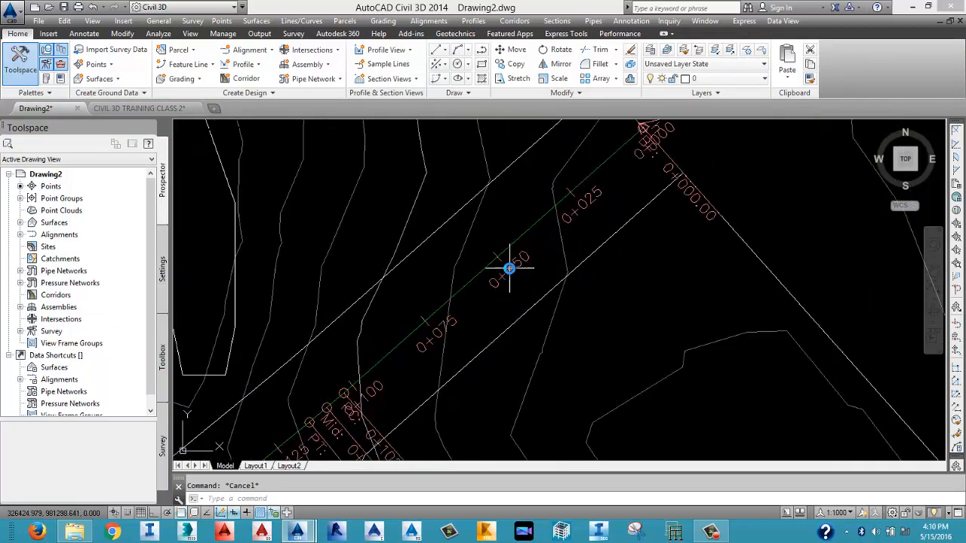
middle_click_drag(587, 207, 575, 252)
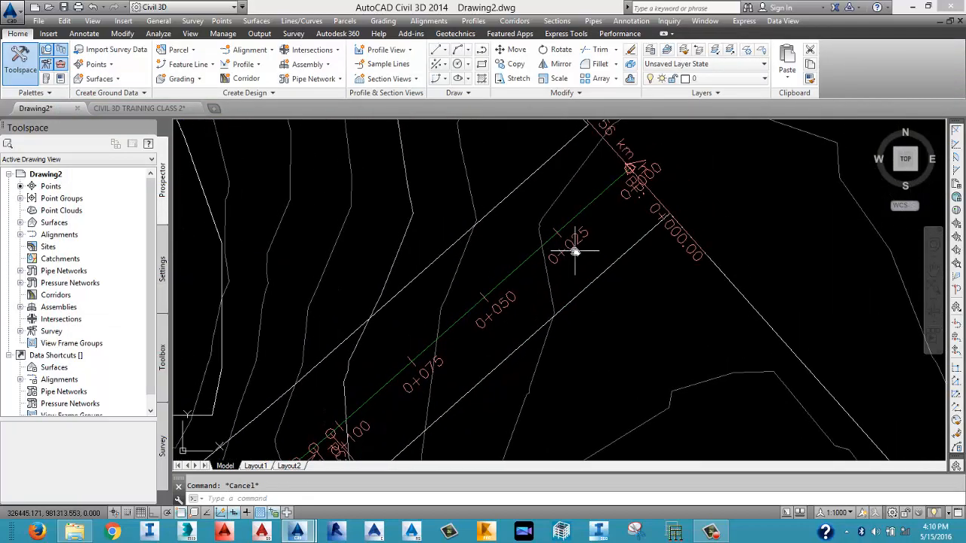
scroll(561, 281, "down", 4)
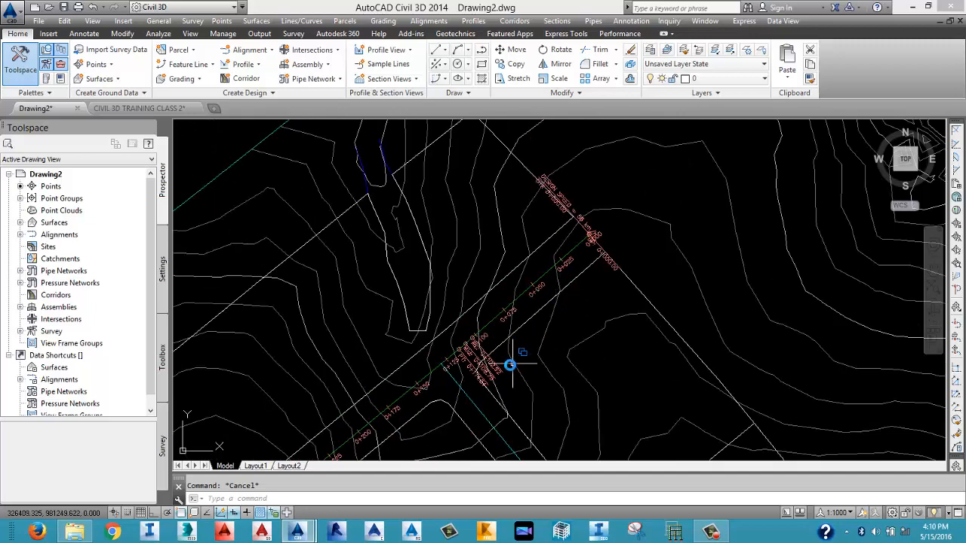
middle_click_drag(511, 364, 521, 273)
scroll(483, 257, "up", 8)
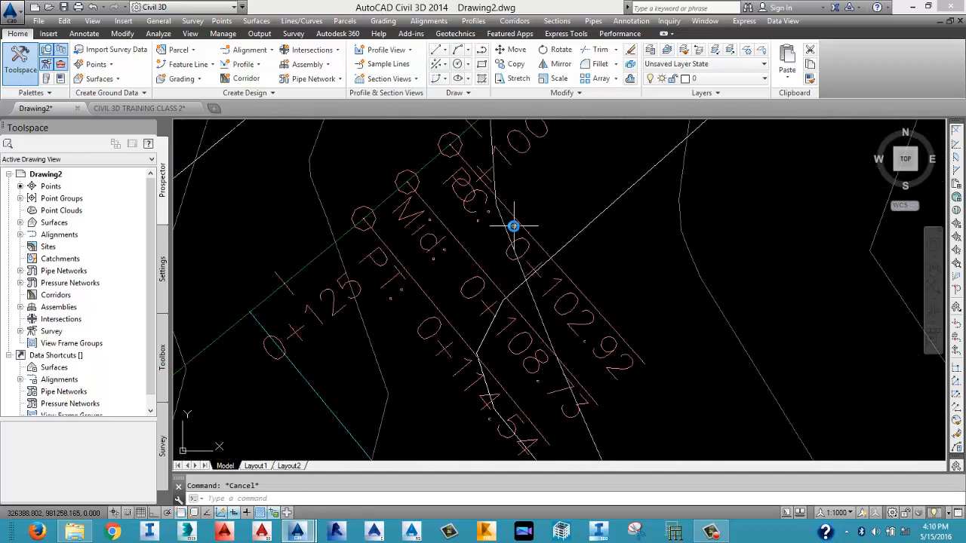
scroll(516, 245, "down", 5)
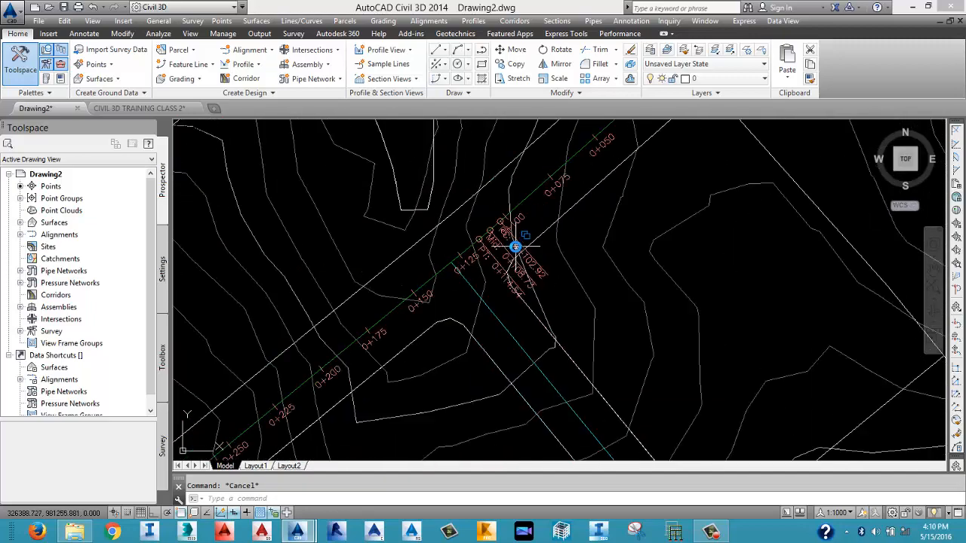
scroll(527, 269, "up", 4)
scroll(527, 268, "down", 9)
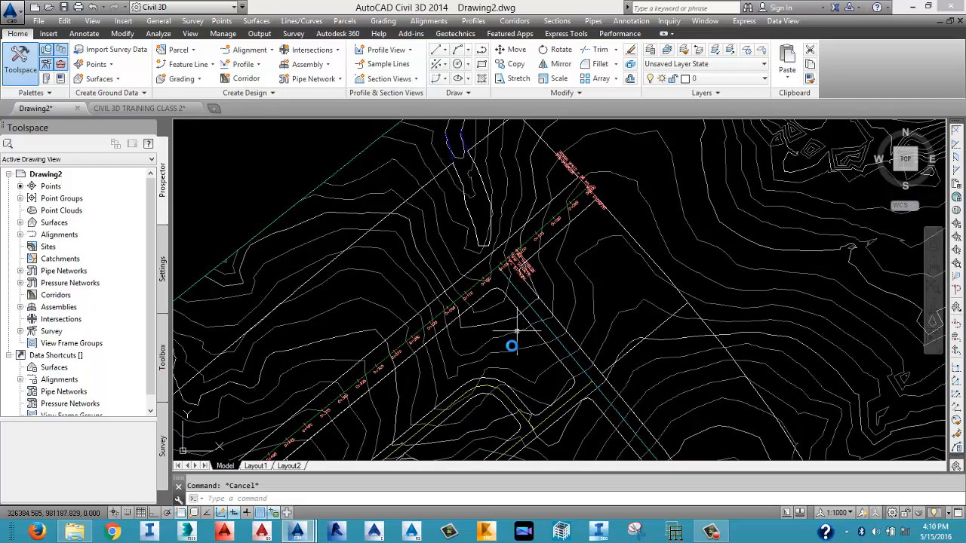
Examine the station and geometry point labels along ROAD 1 from its start down to the CHURCH and N.C plots.
middle_click_drag(504, 362, 601, 202)
middle_click_drag(477, 325, 577, 208)
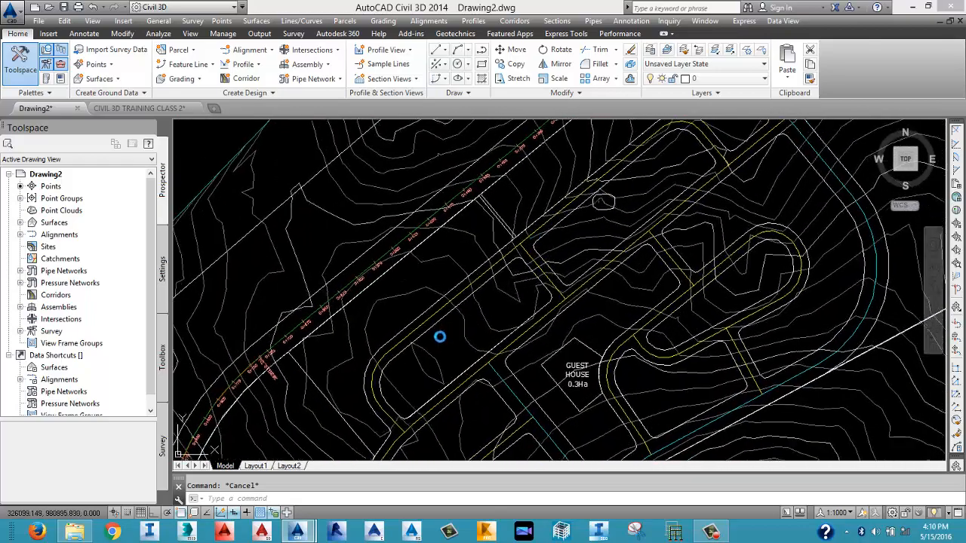
middle_click_drag(403, 341, 471, 240)
scroll(321, 268, "up", 8)
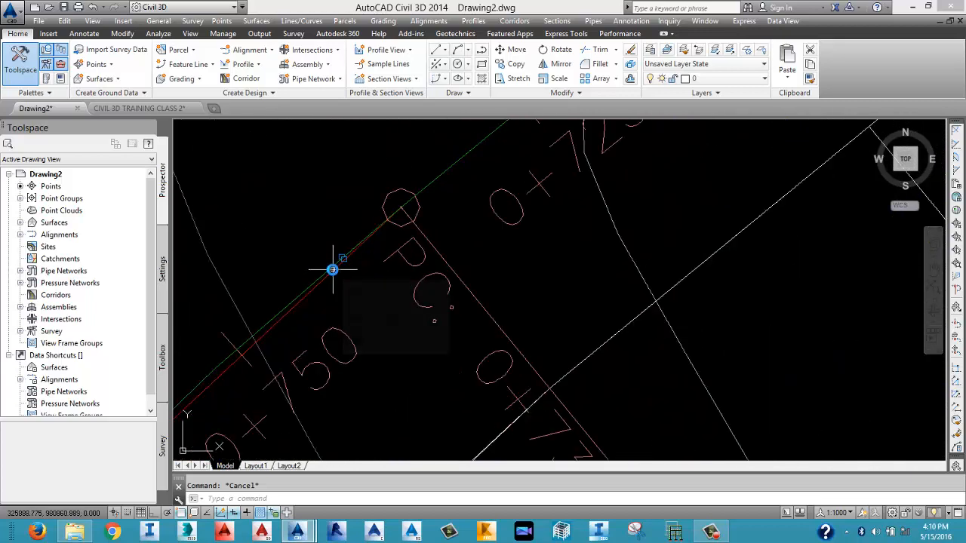
scroll(334, 270, "down", 4)
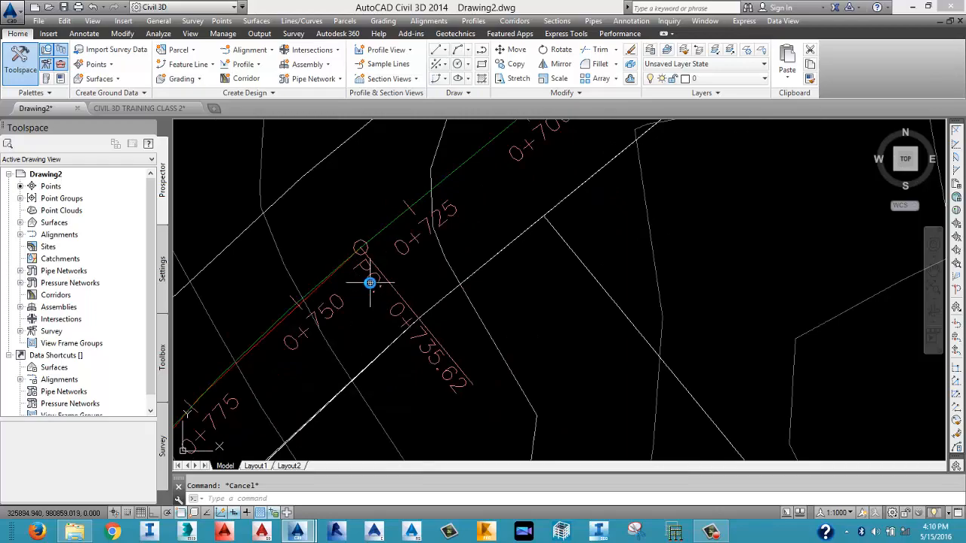
scroll(355, 286, "down", 8)
scroll(350, 301, "up", 8)
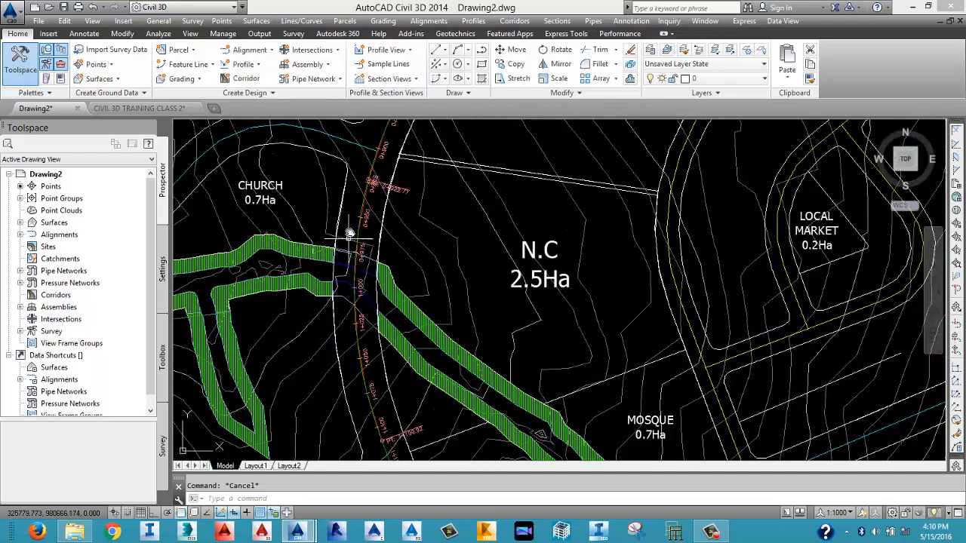
scroll(366, 194, "up", 2)
scroll(393, 221, "down", 4)
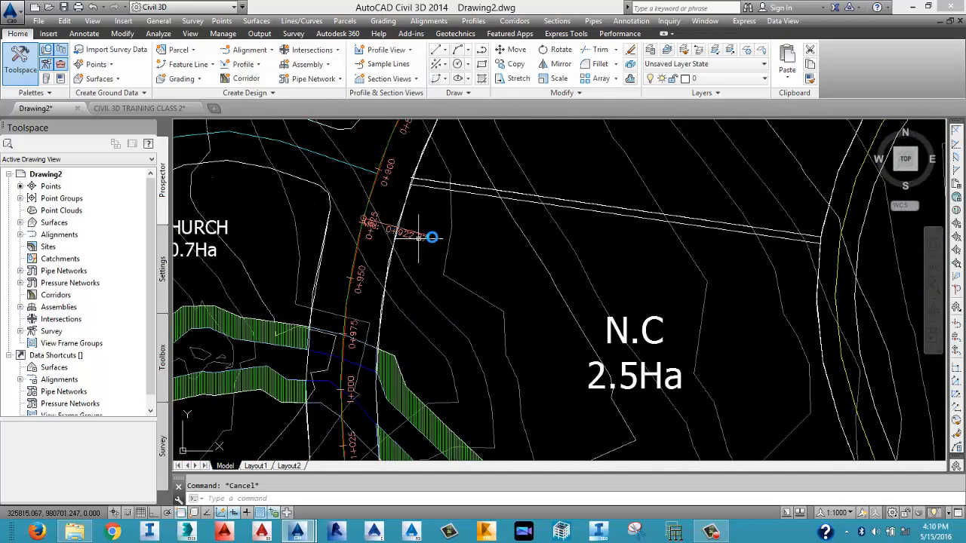
scroll(422, 233, "up", 4)
Delete the Design Speeds labels from ROAD 1's alignment labels, apply the change and clear the selection.
left_click(422, 233)
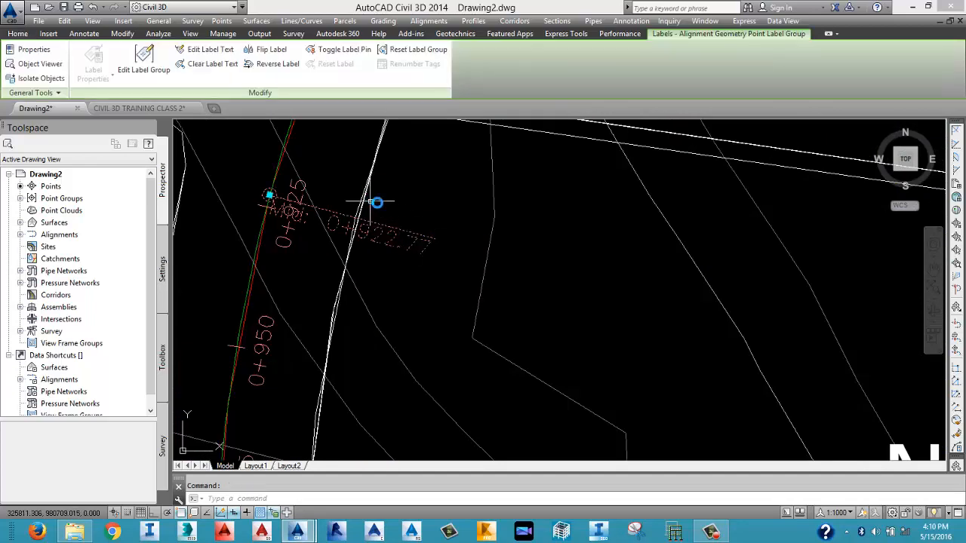
left_click(143, 68)
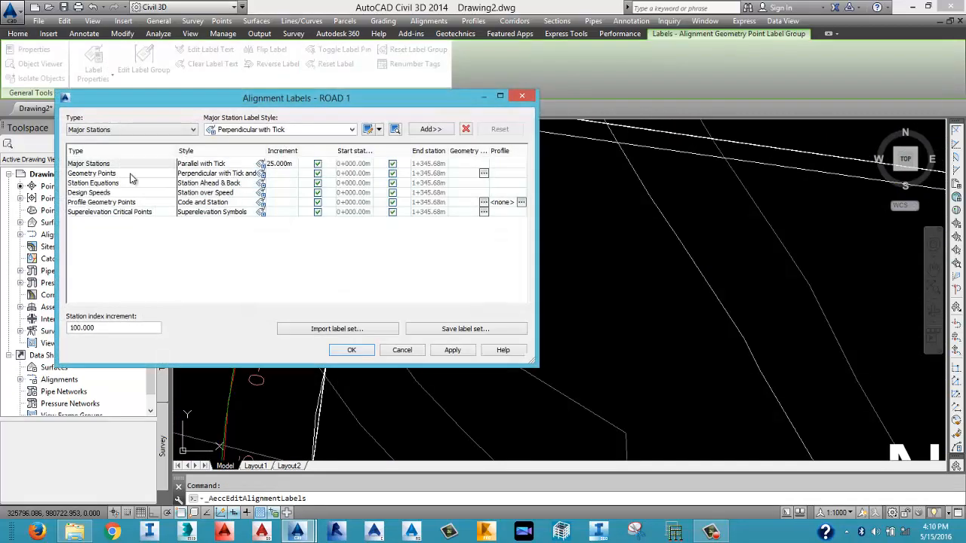
left_click(110, 174)
left_click(113, 183)
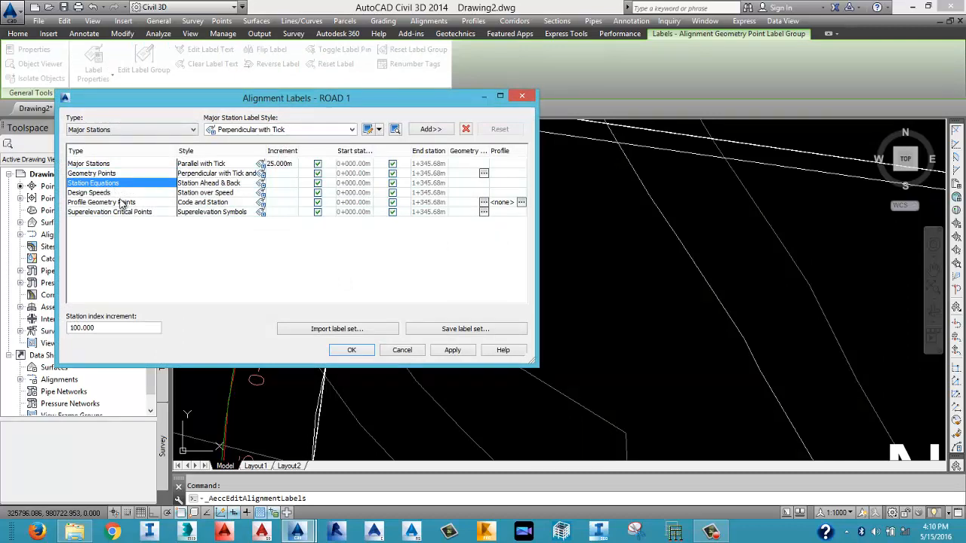
left_click(122, 202)
left_click(117, 194)
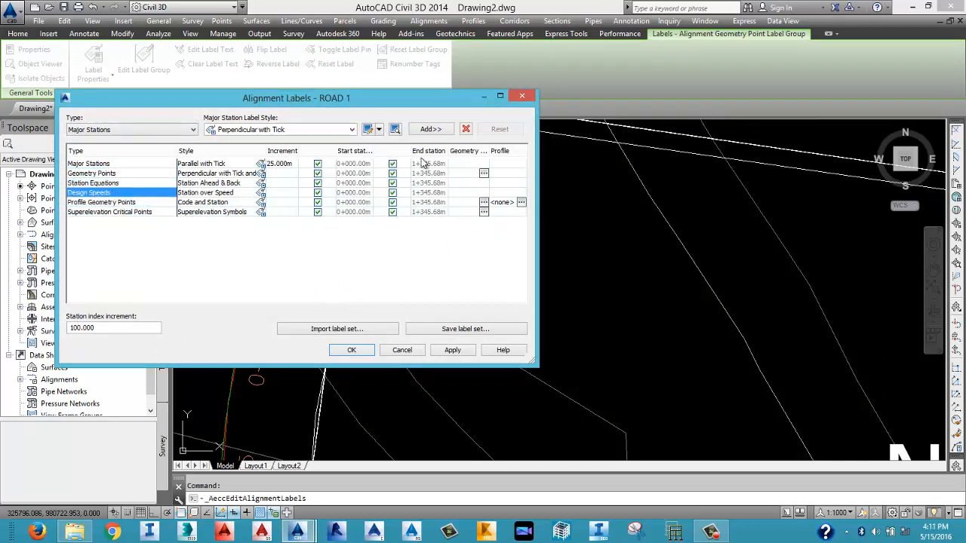
left_click(464, 130)
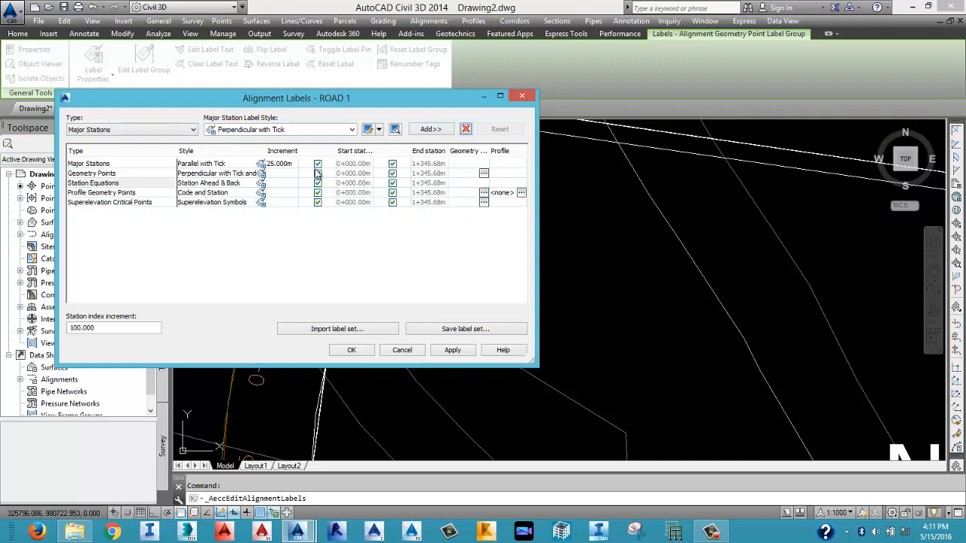
left_click(458, 355)
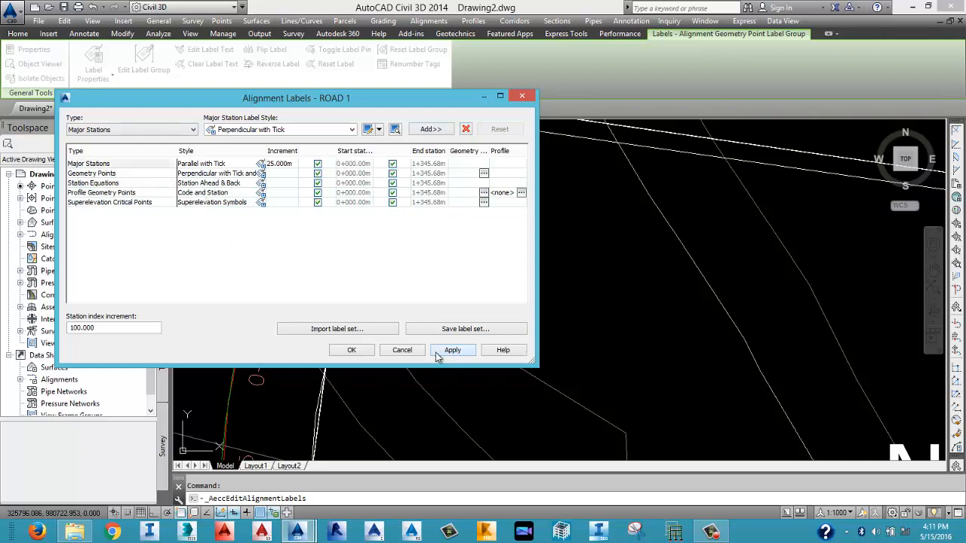
left_click(367, 353)
scroll(476, 357, "down", 10)
scroll(585, 249, "up", 10)
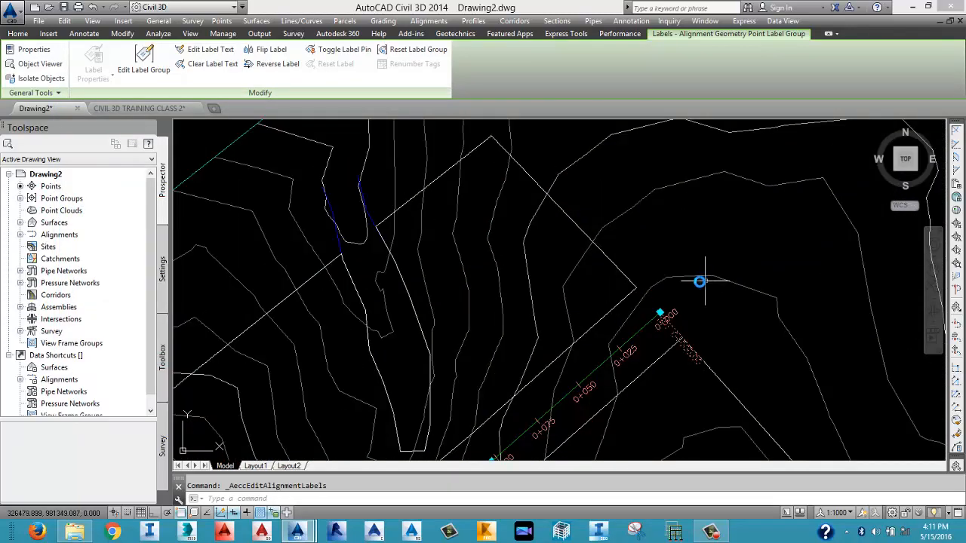
key("Escape")
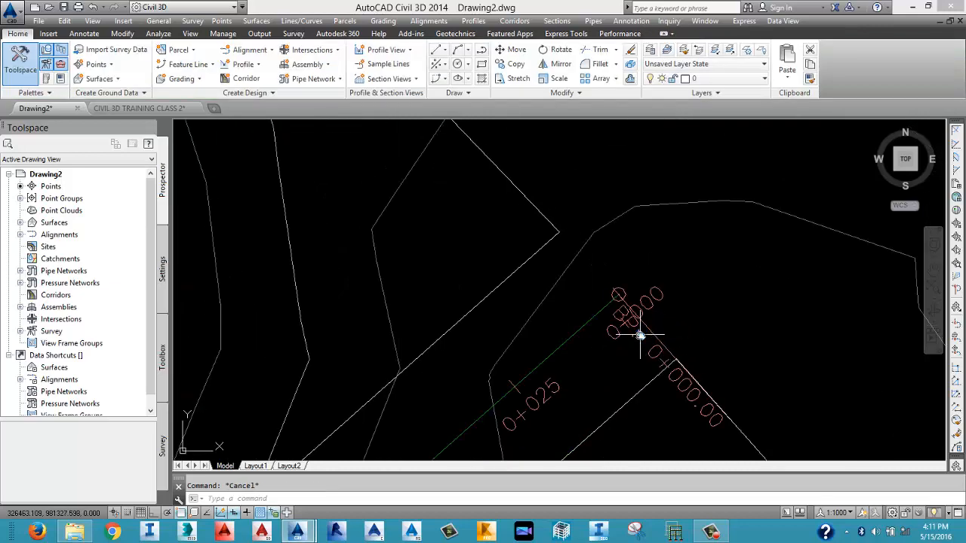
Change ROAD 1's Major Stations label style to Perpendicular with Tick, apply it and inspect the labels near the alignment's start.
middle_click_drag(641, 334, 609, 252)
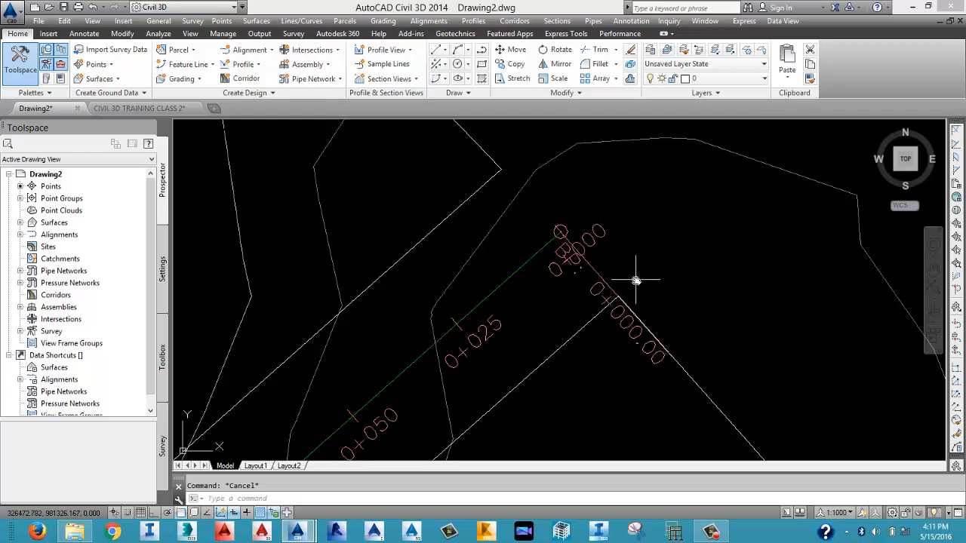
mouse_move(636, 280)
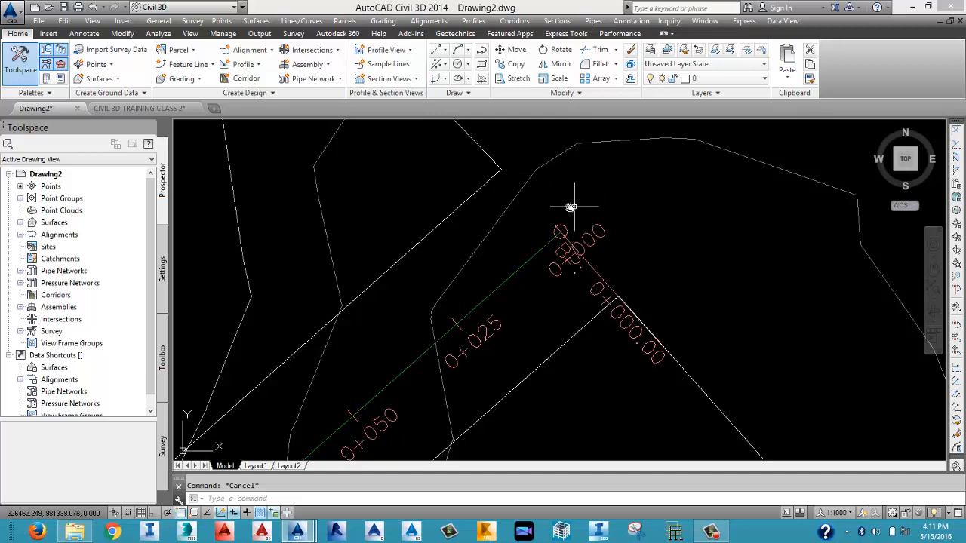
scroll(632, 281, "down", 6)
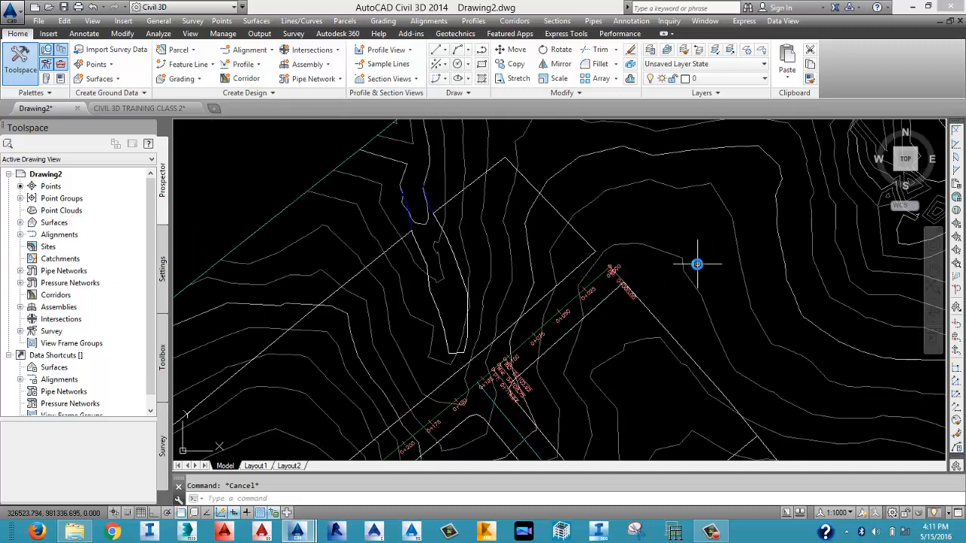
left_click(560, 319)
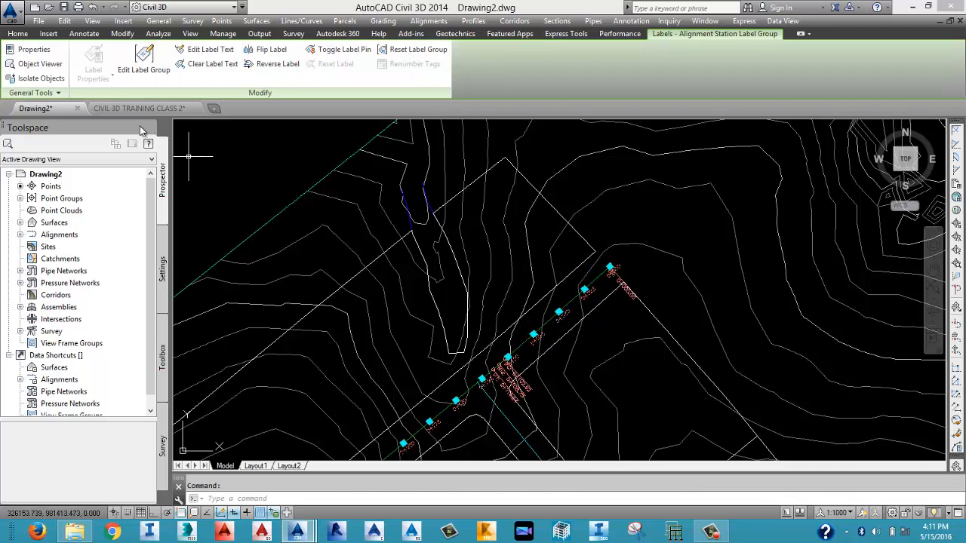
left_click(143, 56)
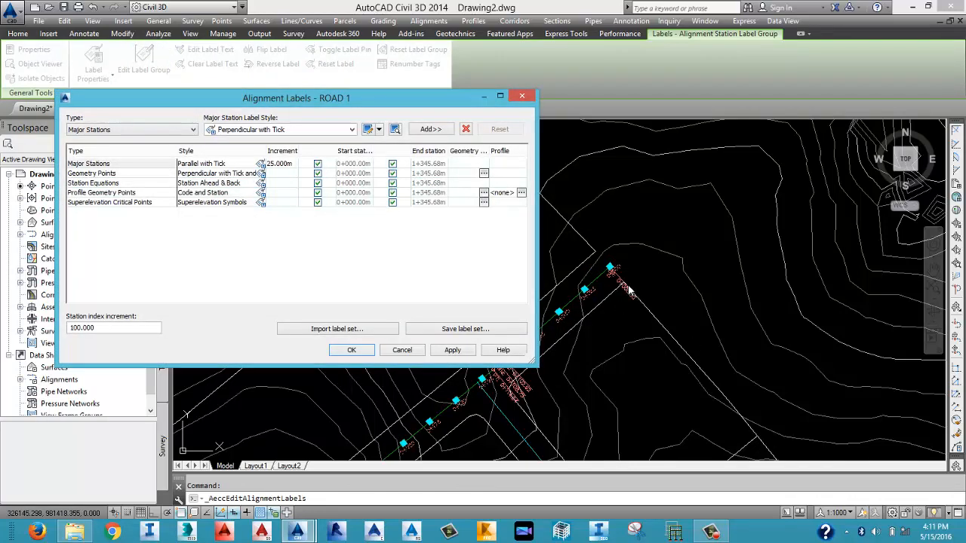
left_click(262, 165)
left_click(559, 230)
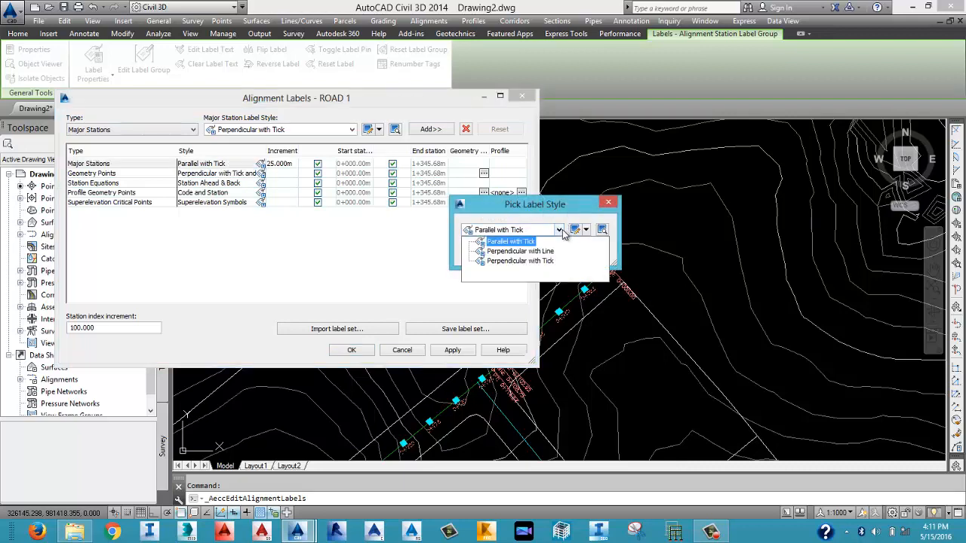
left_click(521, 261)
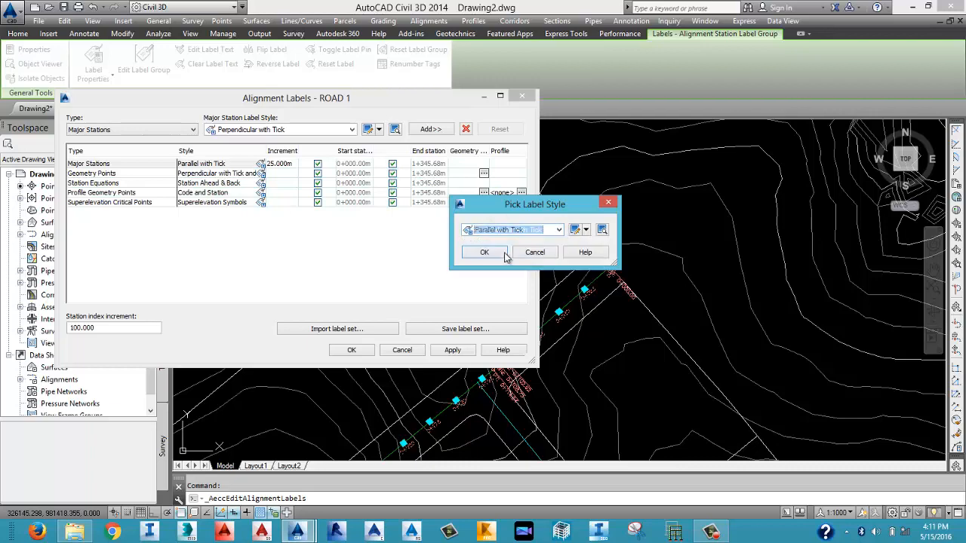
left_click(486, 253)
left_click(441, 352)
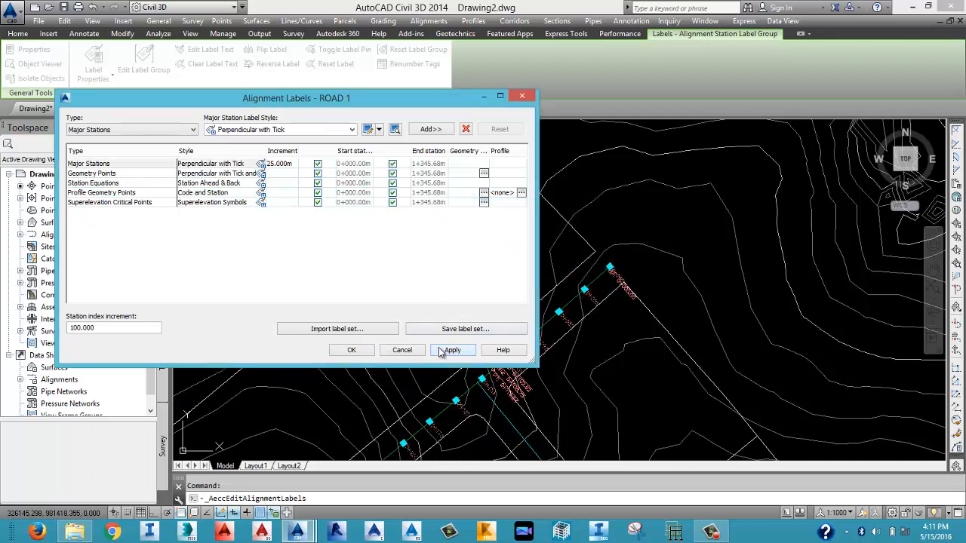
left_click(347, 350)
scroll(604, 302, "up", 6)
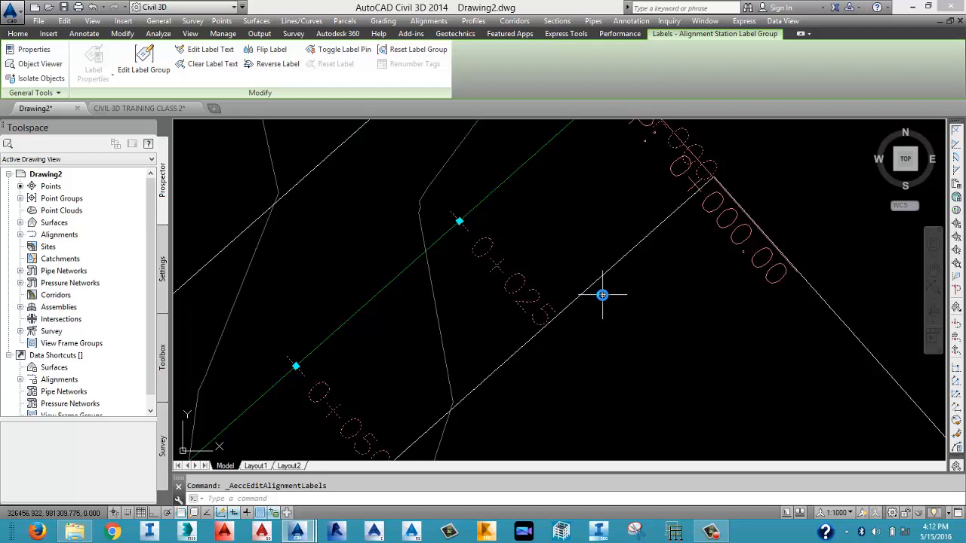
mouse_move(601, 297)
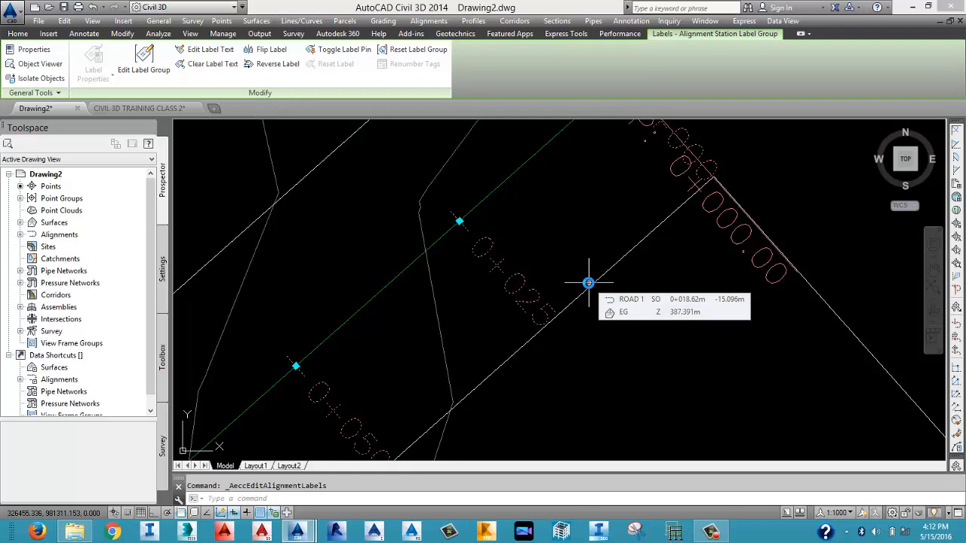
key("Escape")
Set ROAD 1's Major Stations label style back to Parallel with Tick, apply it and clear the selection.
scroll(565, 272, "down", 5)
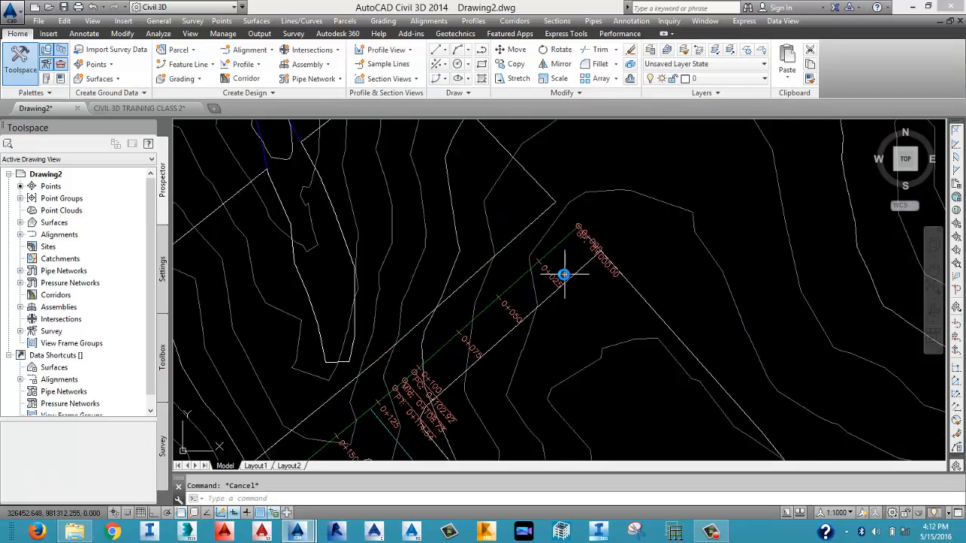
scroll(554, 270, "up", 4)
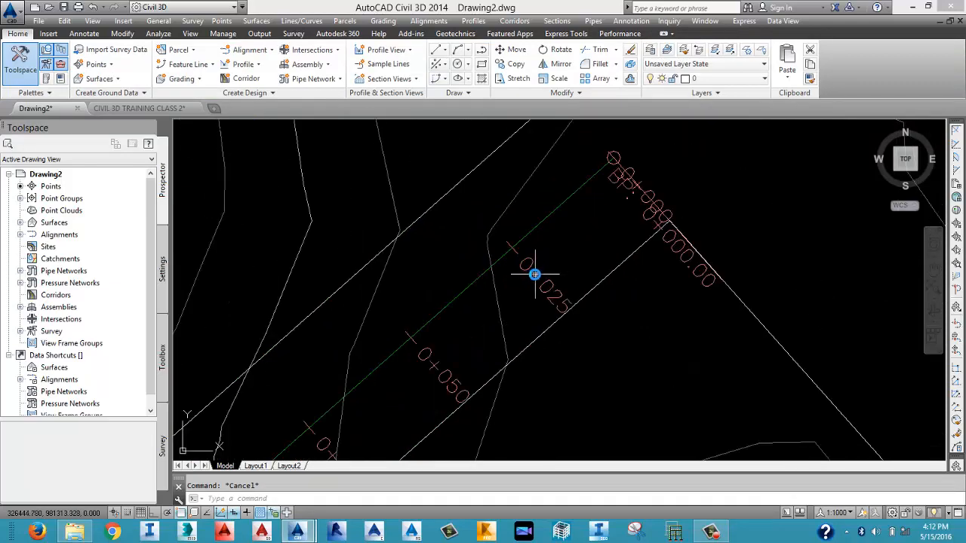
left_click(528, 262)
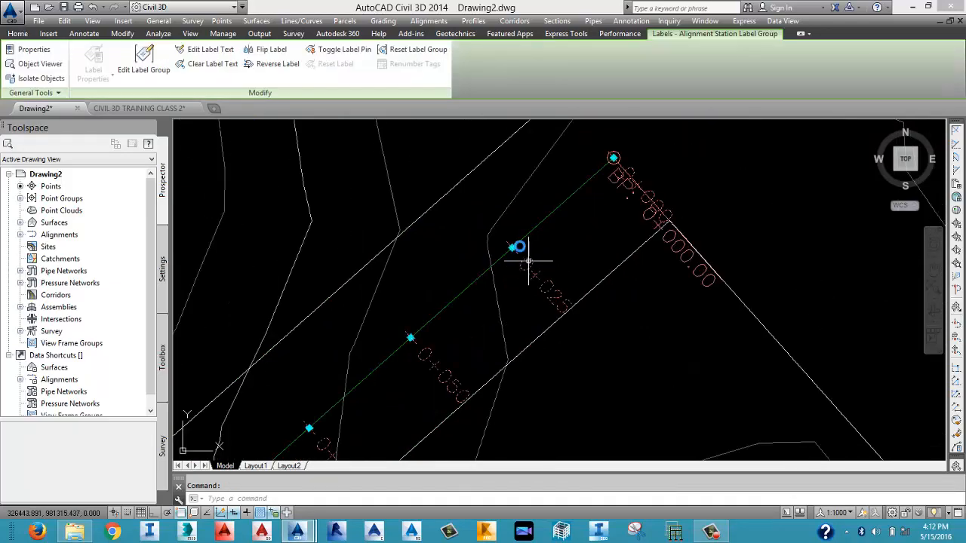
left_click(142, 54)
left_click(261, 164)
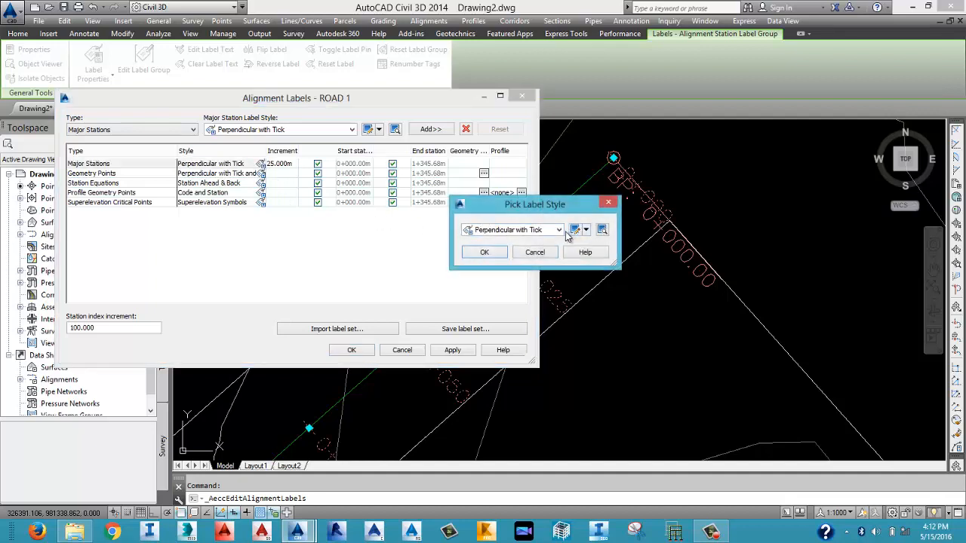
left_click(559, 231)
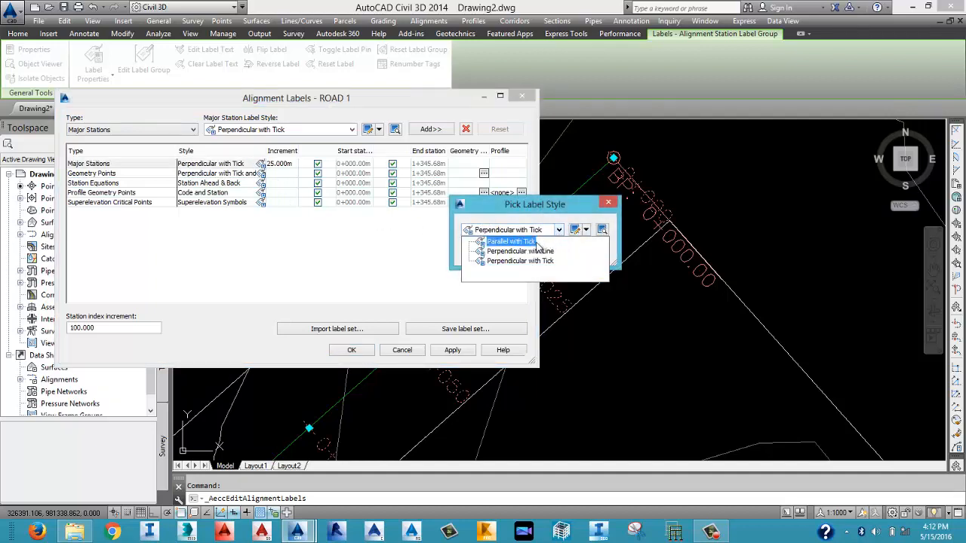
left_click(521, 242)
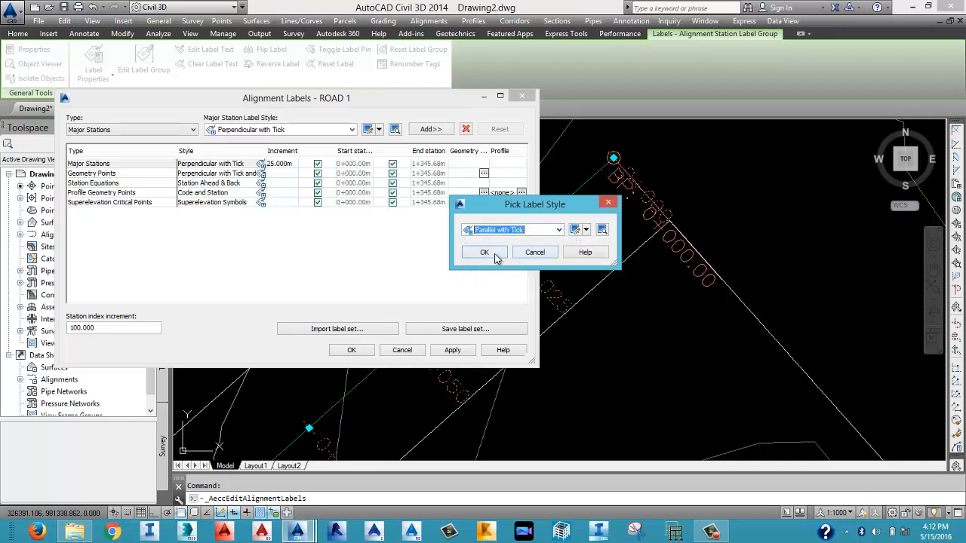
left_click(495, 254)
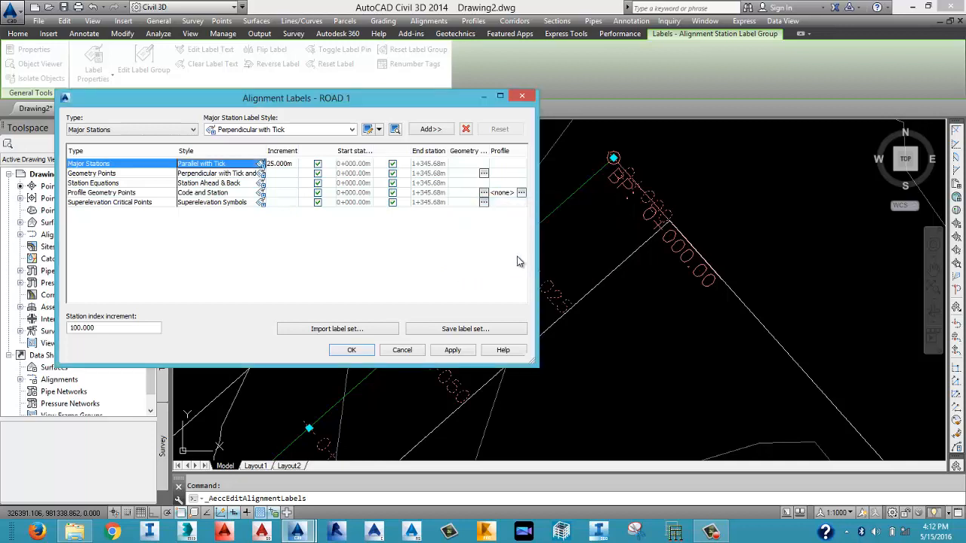
left_click(450, 351)
left_click(355, 350)
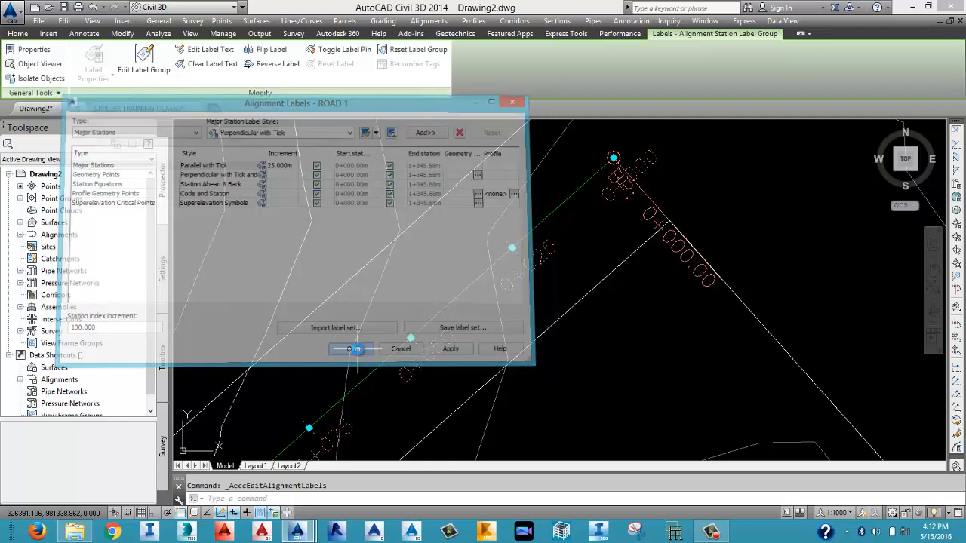
key("Escape")
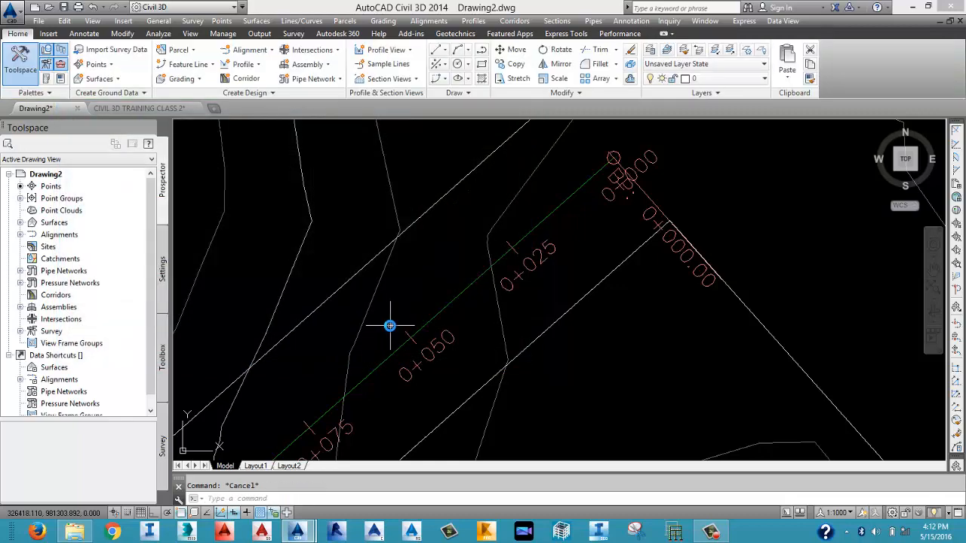
scroll(389, 327, "down", 4)
mouse_move(400, 323)
middle_mouse_down()
mouse_move(392, 334)
mouse_move(410, 280)
middle_mouse_up()
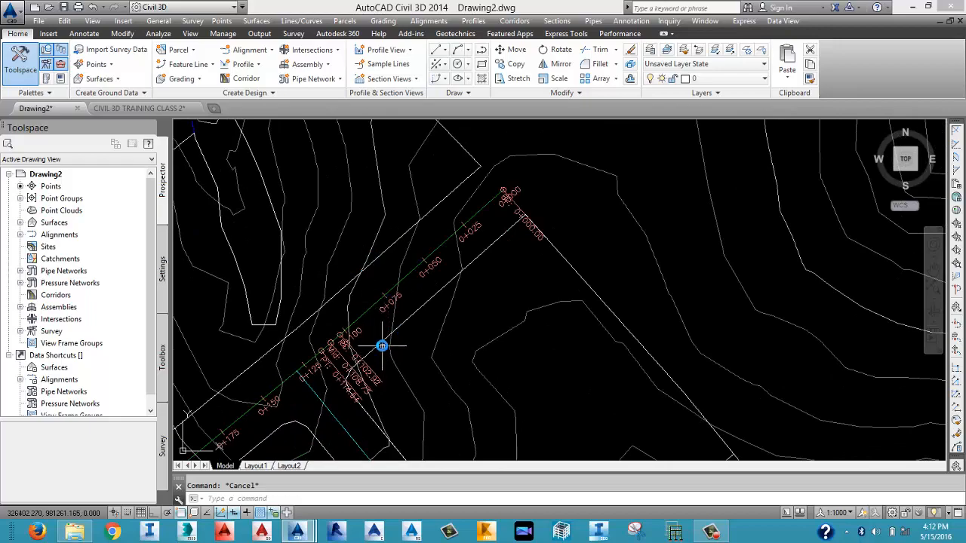
scroll(377, 339, "down", 2)
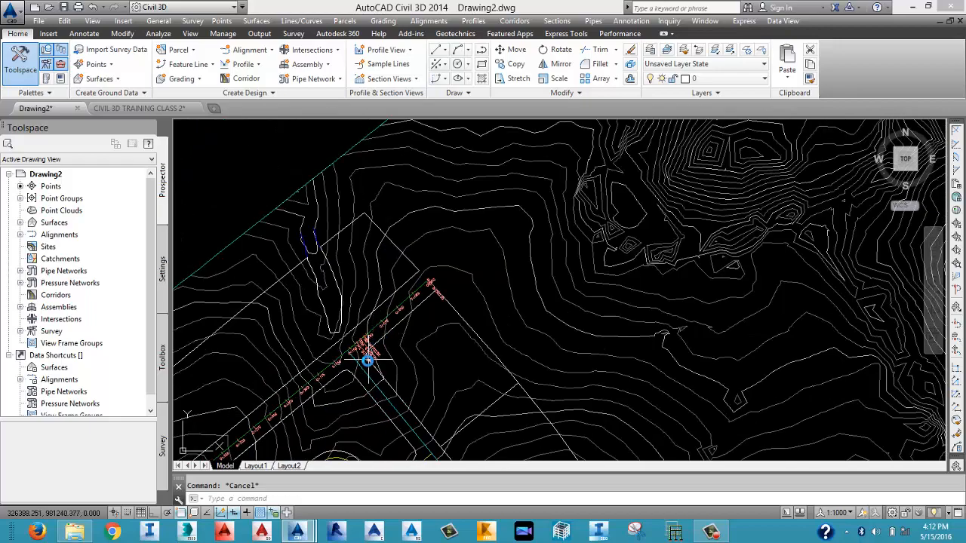
mouse_move(367, 360)
middle_mouse_down()
mouse_move(468, 248)
mouse_move(475, 221)
middle_mouse_up()
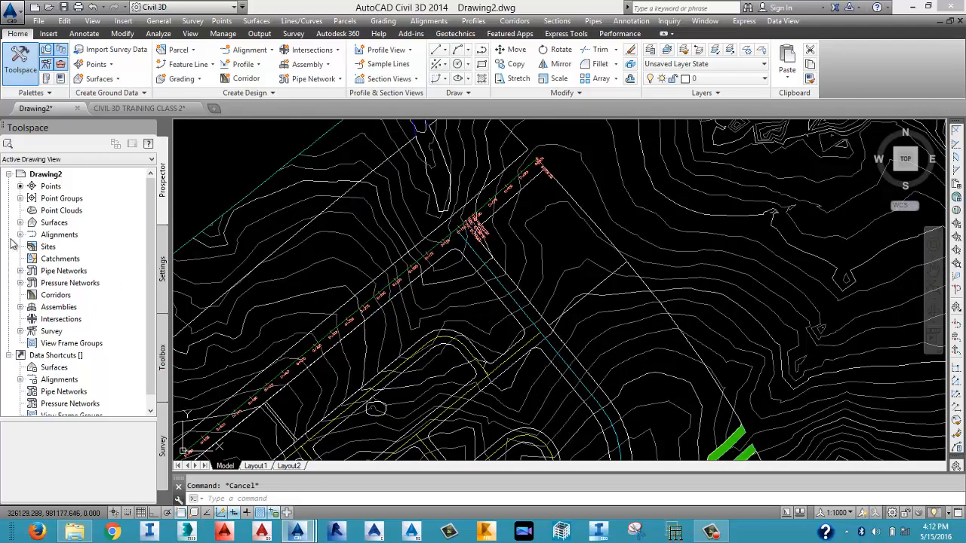
Review the alignment styles and other alignment categories in Drawing2's settings.
left_click(162, 263)
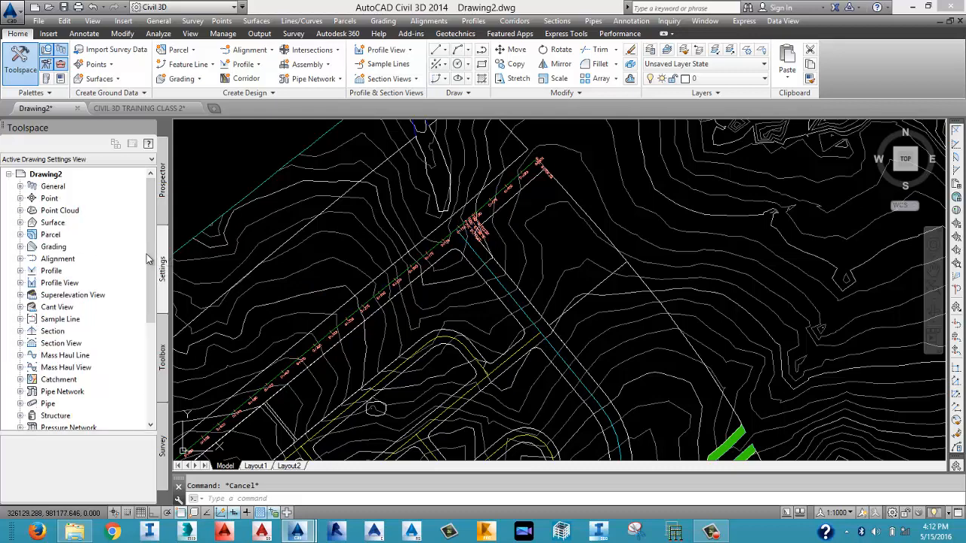
left_click(20, 259)
left_click(32, 271)
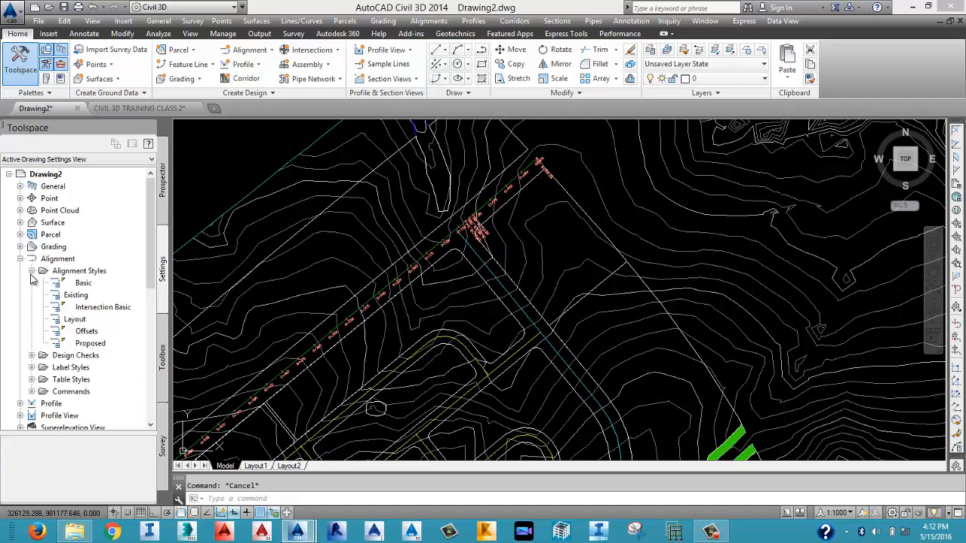
left_click(32, 271)
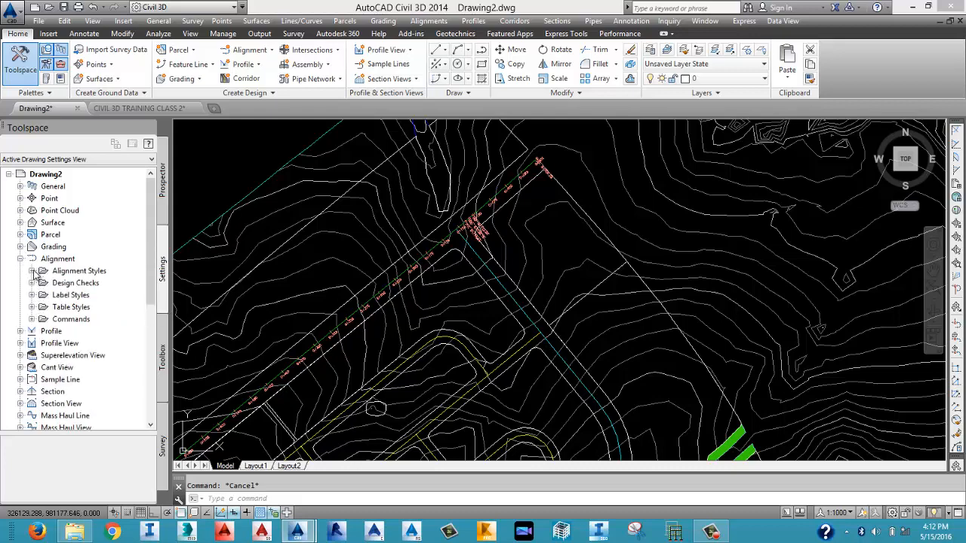
left_click(21, 259)
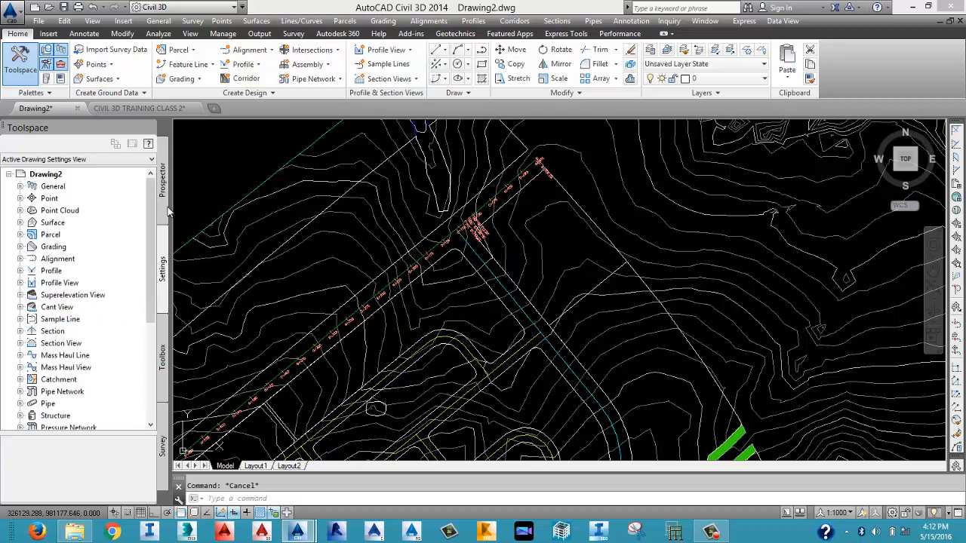
Start creating an alignment from objects with the loop road's centerline polyline beside the CHURCH plot, accepting its default direction.
scroll(394, 345, "down", 5)
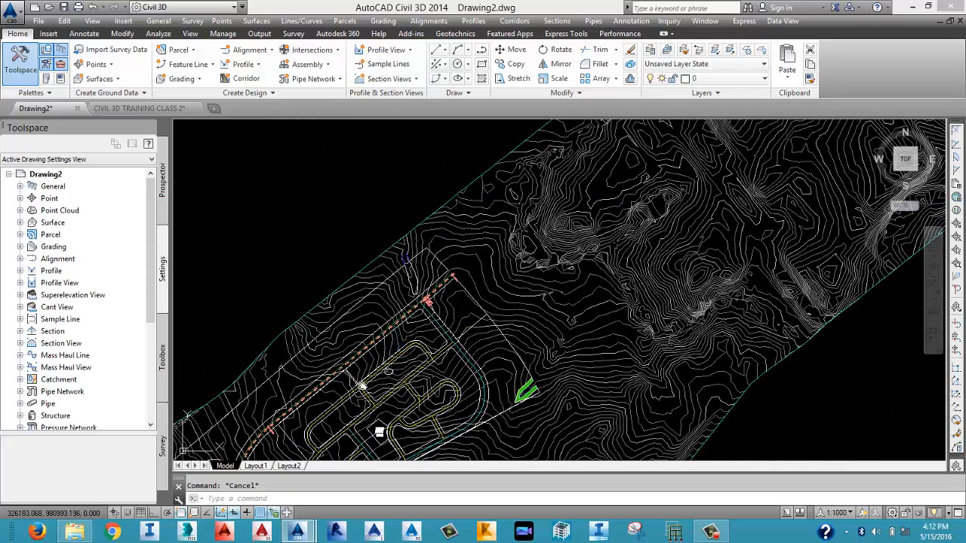
scroll(387, 371, "up", 3)
scroll(389, 313, "up", 3)
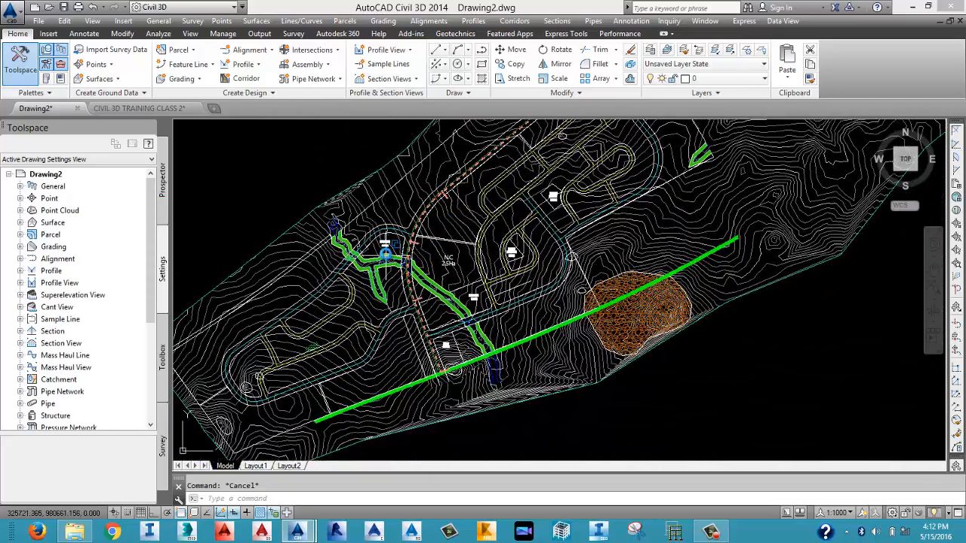
middle_click_drag(387, 250, 466, 232)
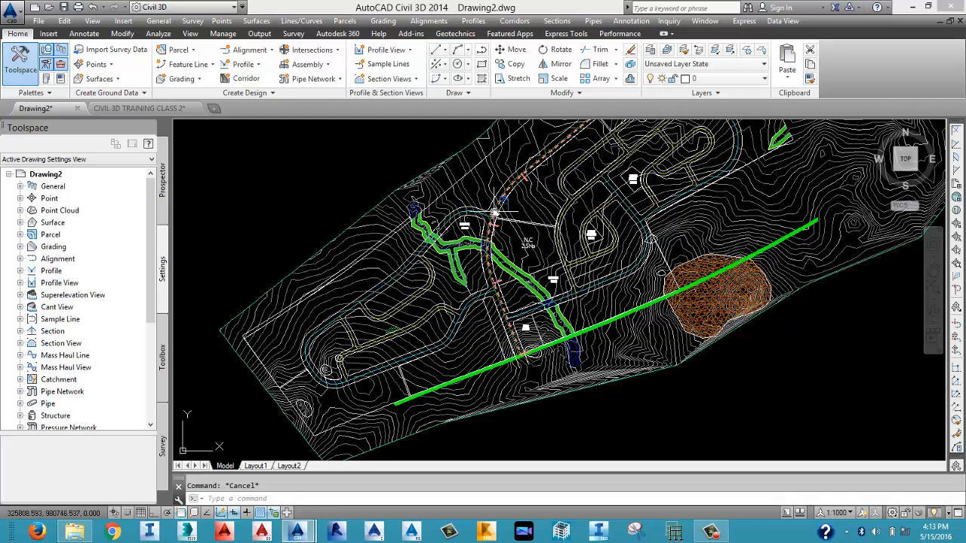
scroll(492, 215, "up", 2)
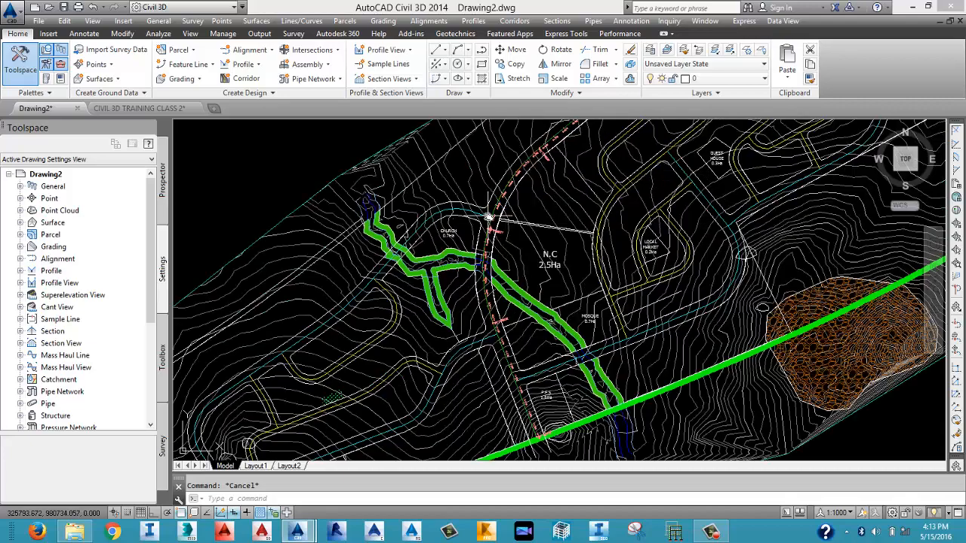
middle_click_drag(489, 217, 575, 147)
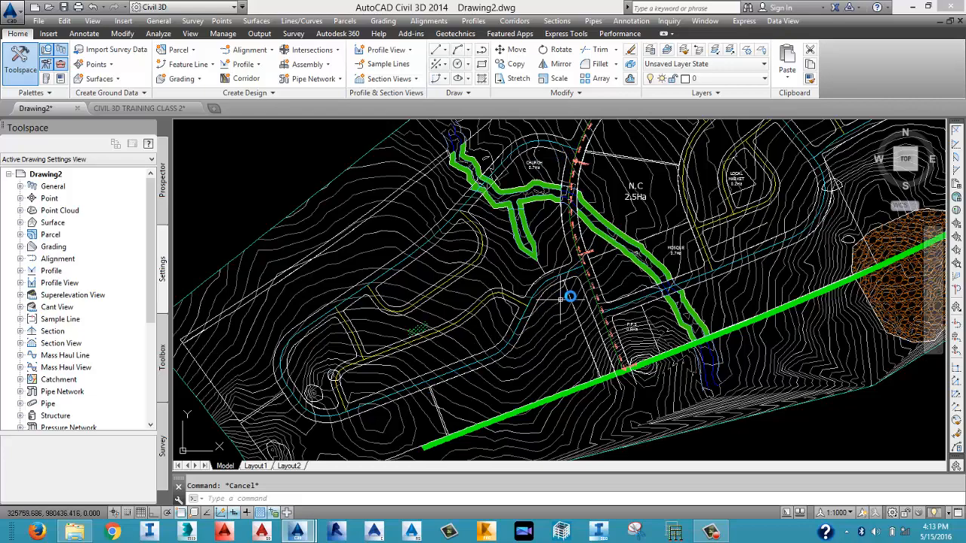
middle_click_drag(576, 279, 568, 287)
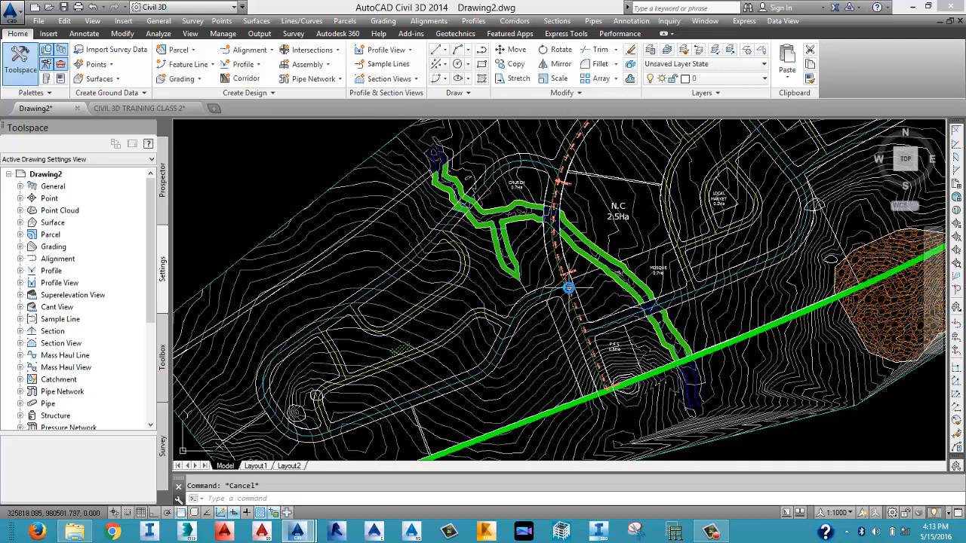
scroll(568, 287, "down", 2)
left_click(250, 51)
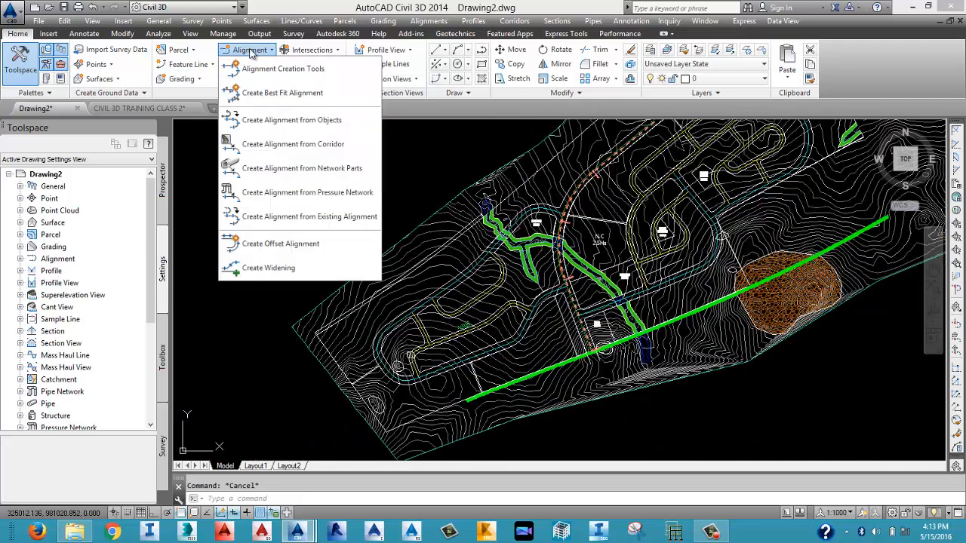
left_click(291, 120)
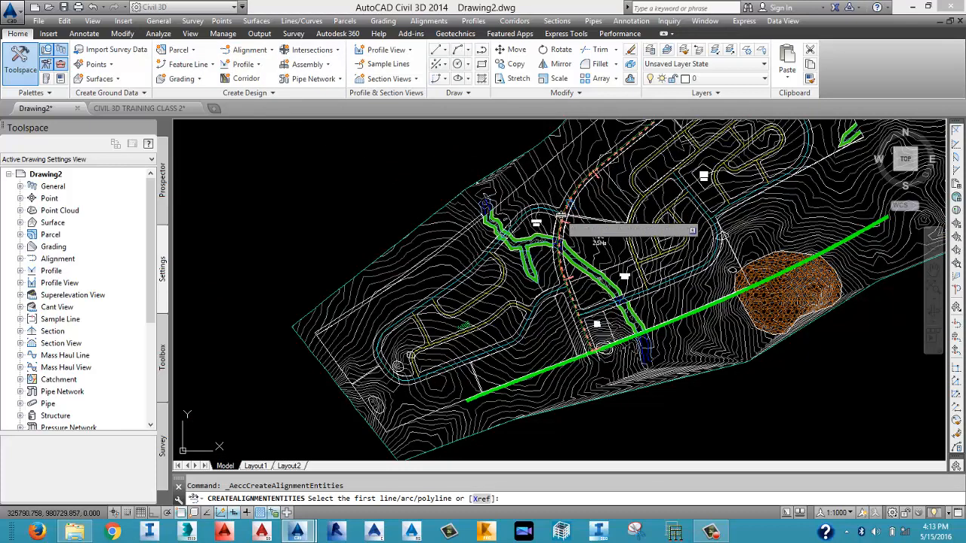
left_click(561, 217)
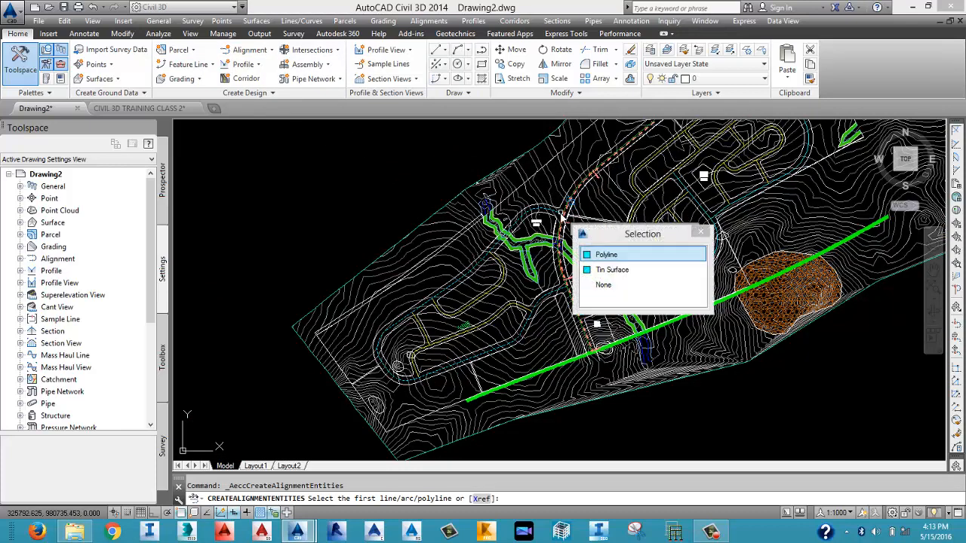
left_click(598, 257)
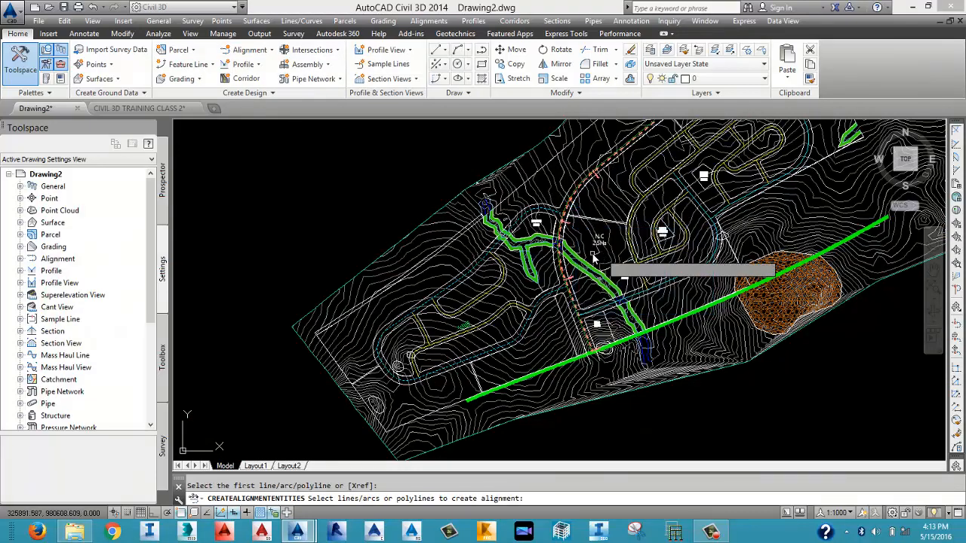
key("Return")
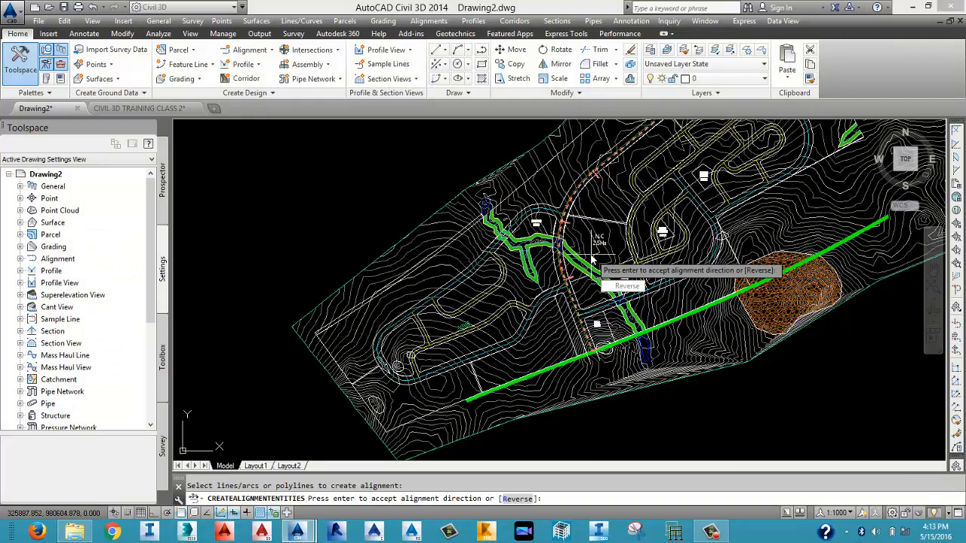
key("Return")
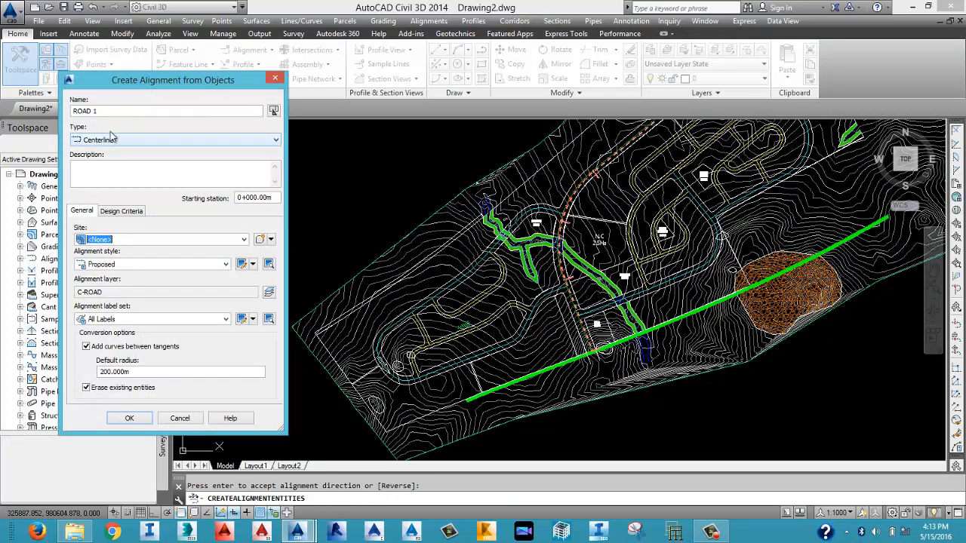
Edit the number after ROAD in the new alignment's name.
left_click(113, 111)
key("BackSpace")
key("BackSpace")
key("BackSpace")
key("BackSpace")
key("BackSpace")
key("BackSpace")
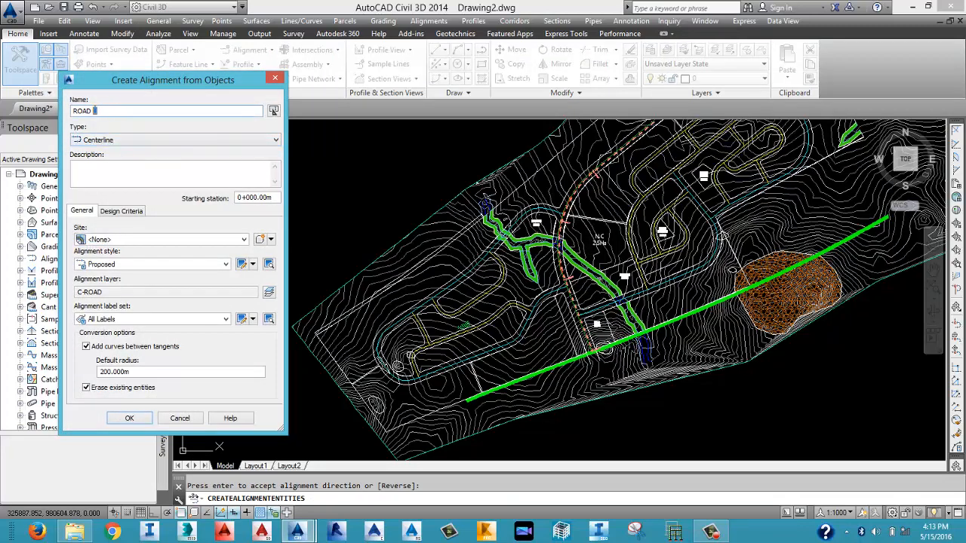
Name the new centerline alignment ROAD 2 and create it from the selected objects.
left_click(119, 177)
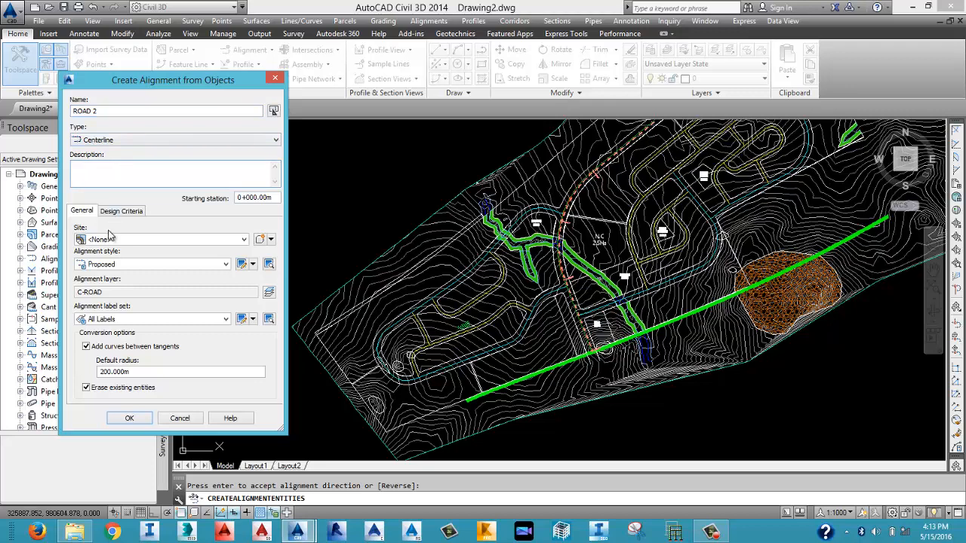
left_click(126, 419)
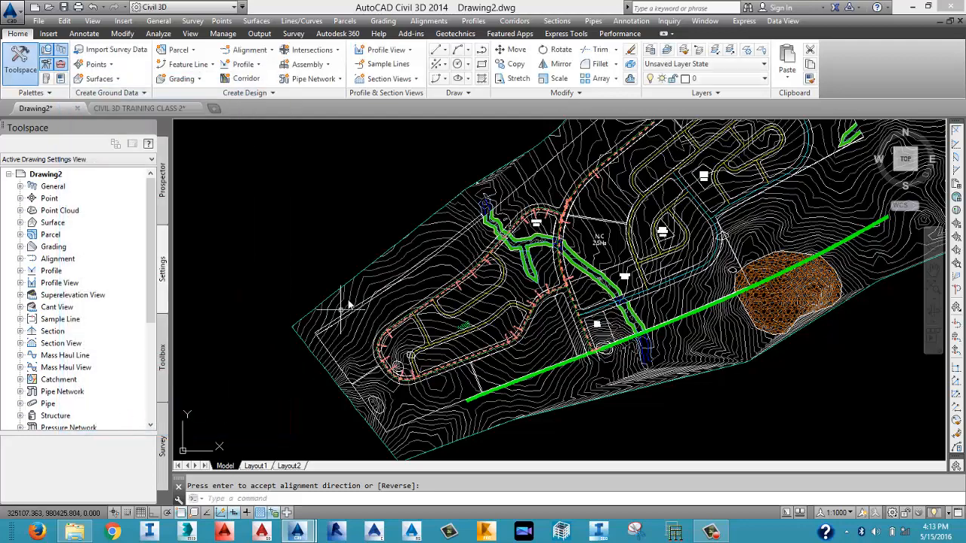
Remove the minor station labels from the ROAD 2 alignment and set its major station label increment to 25 m.
scroll(562, 241, "up", 6)
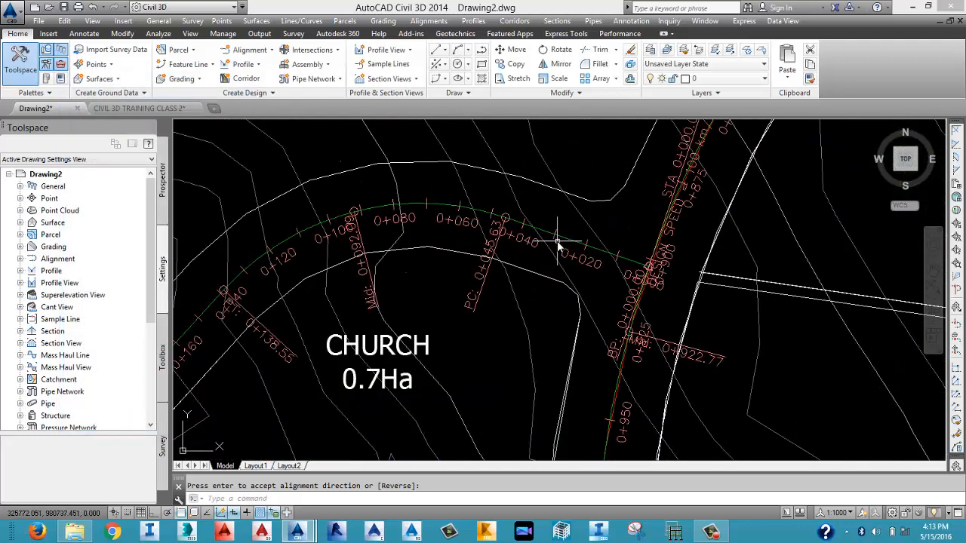
left_click(578, 254)
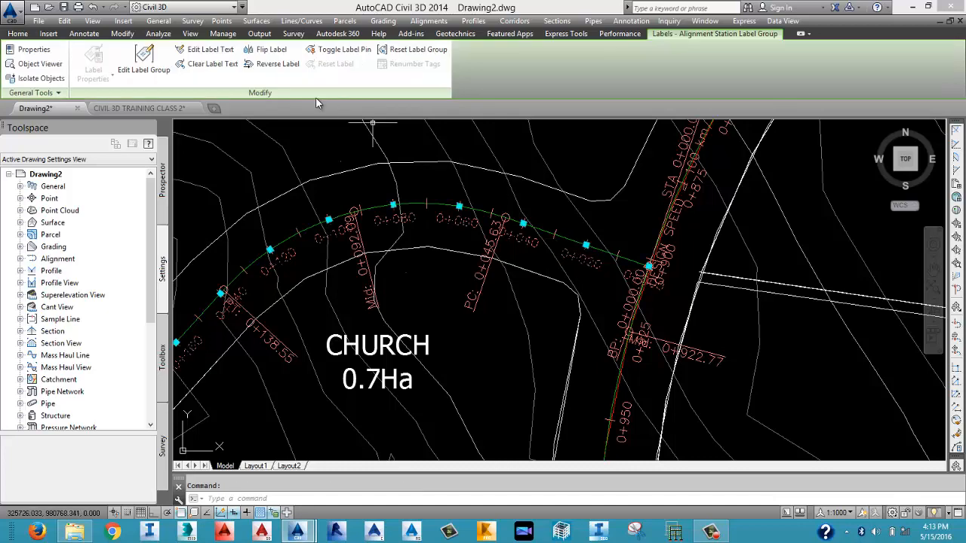
left_click(150, 58)
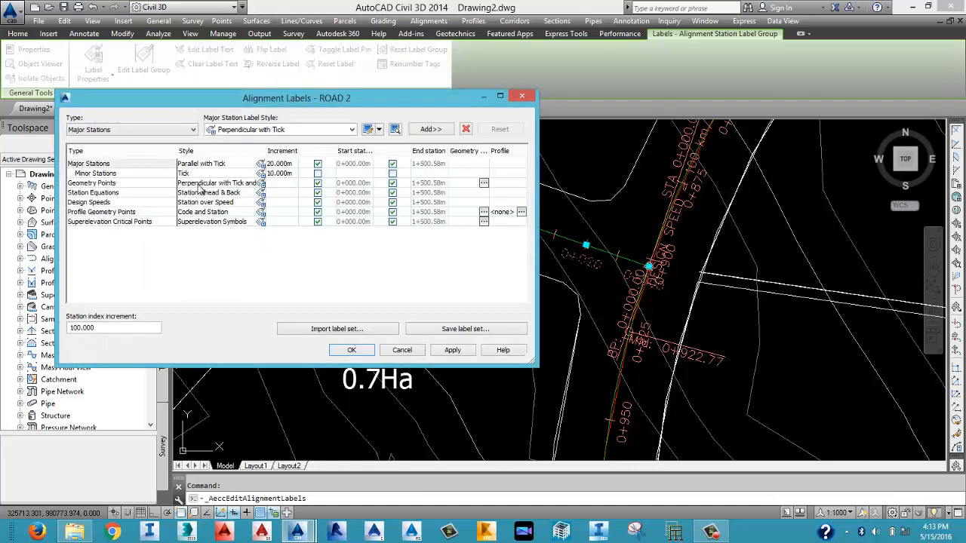
left_click(113, 174)
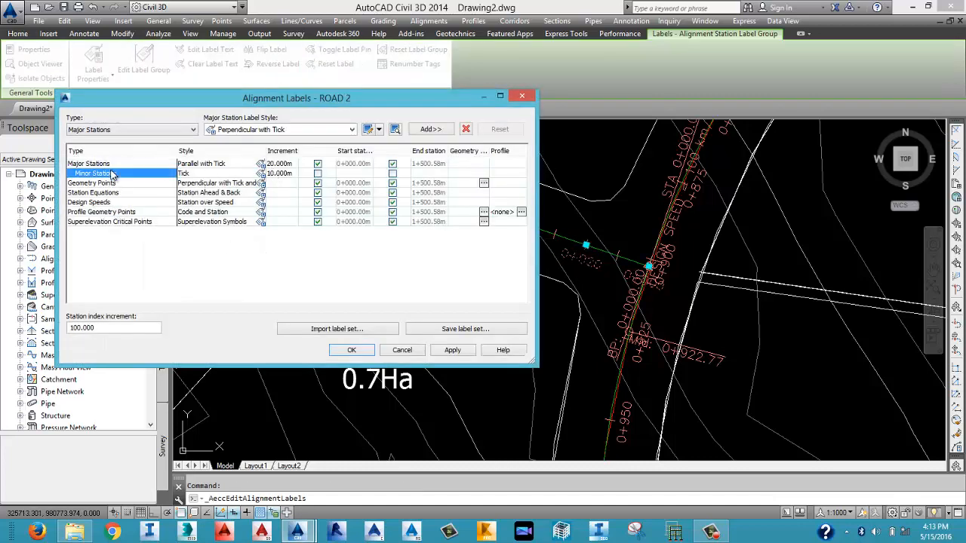
left_click(466, 129)
left_click(279, 163)
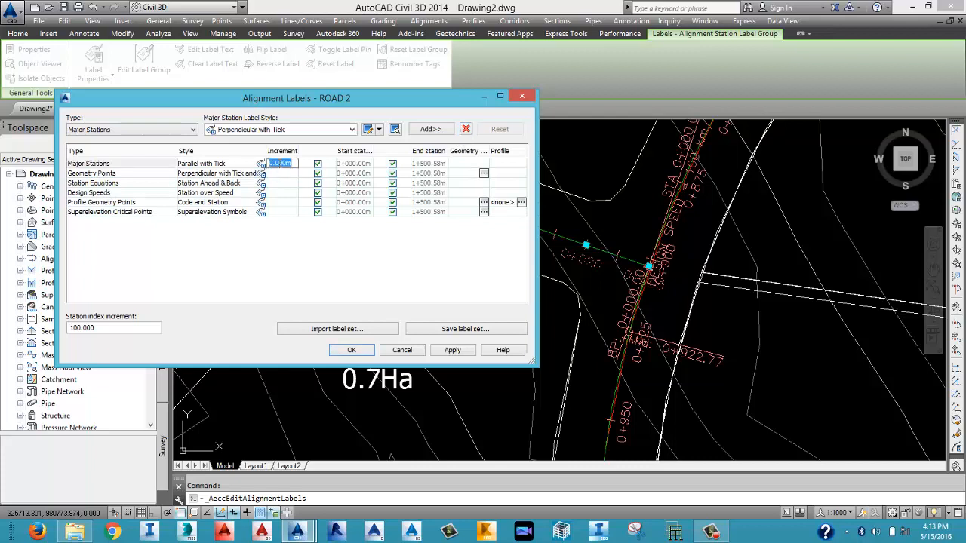
type("25")
Remove the design speed labels from the ROAD 2 alignment and apply the label changes.
left_click(103, 193)
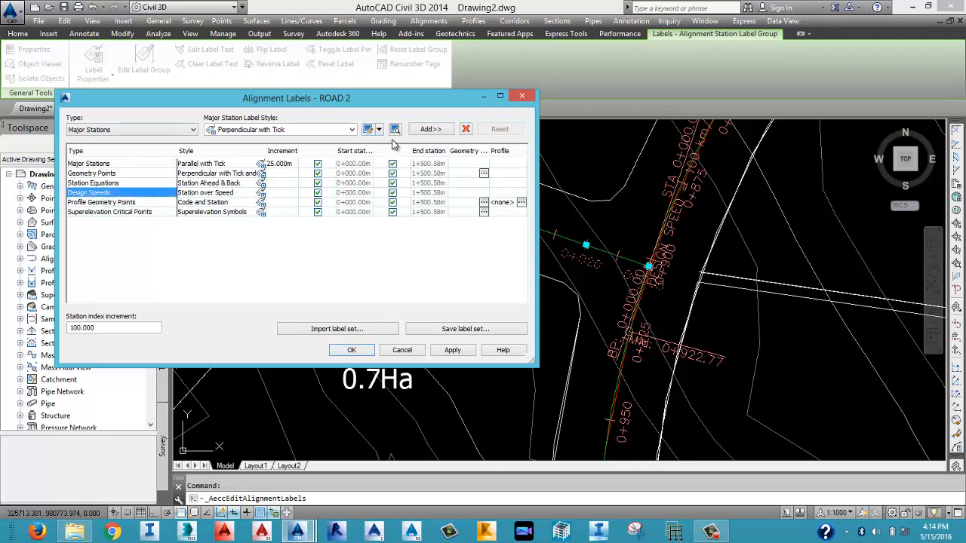
left_click(466, 130)
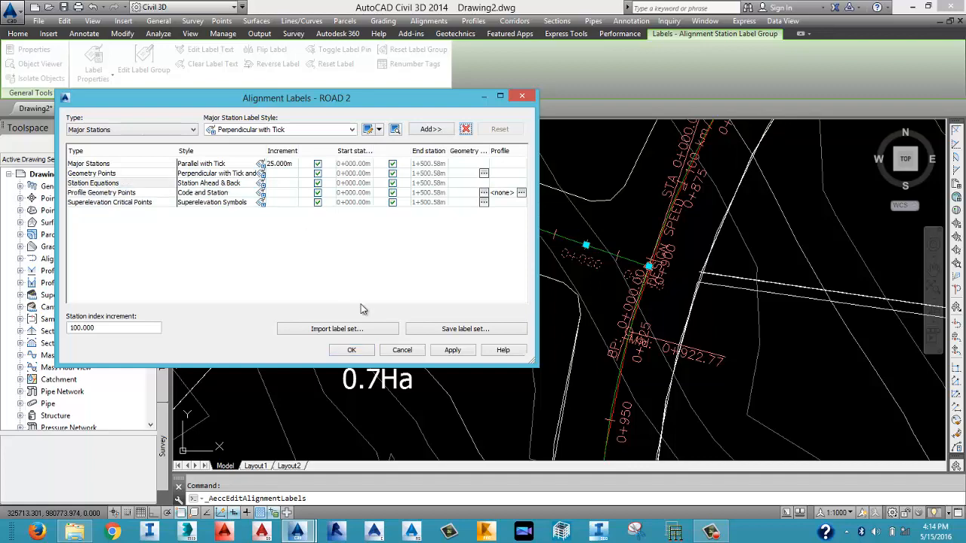
left_click(452, 351)
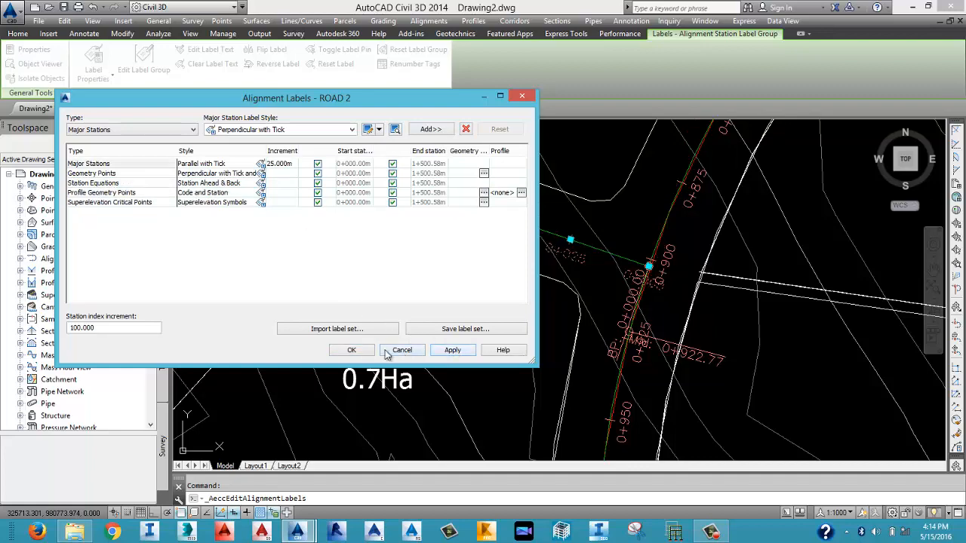
left_click(353, 350)
key("Escape")
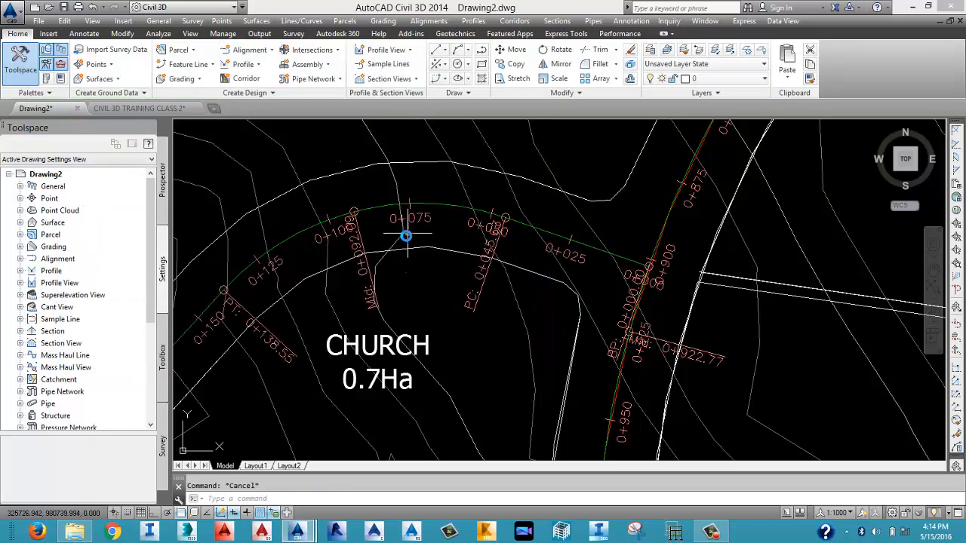
Examine the station labels along ROAD 2 and where its start and end meet ROAD 1.
scroll(384, 261, "down", 6)
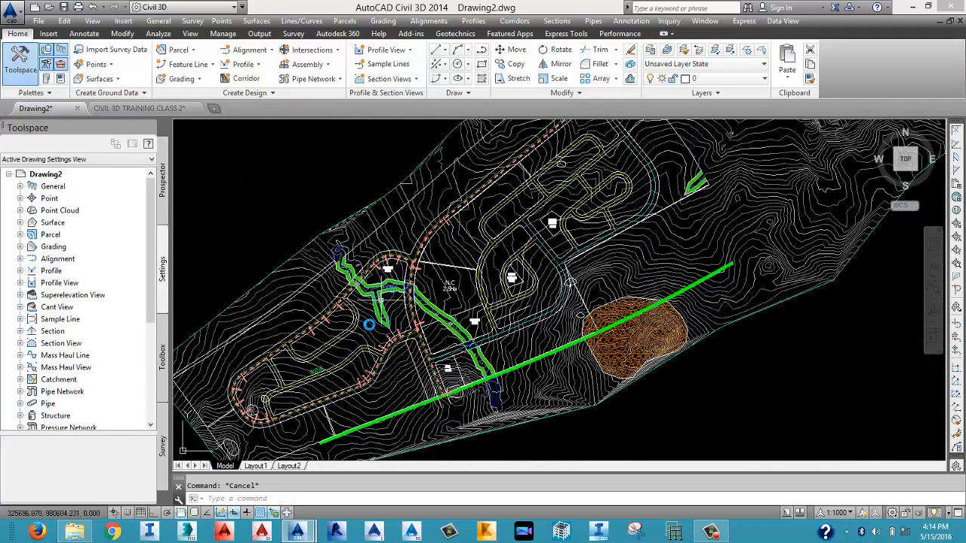
middle_click_drag(369, 325, 439, 289)
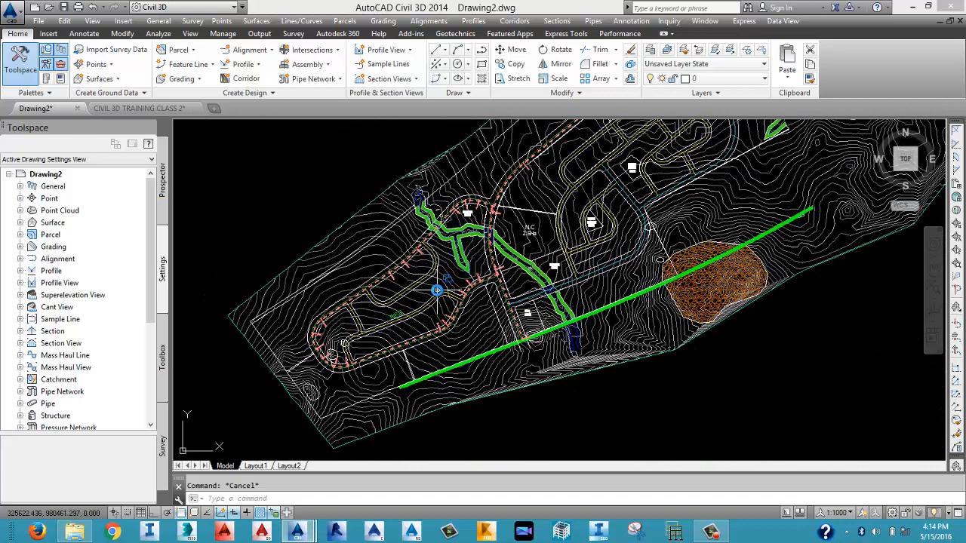
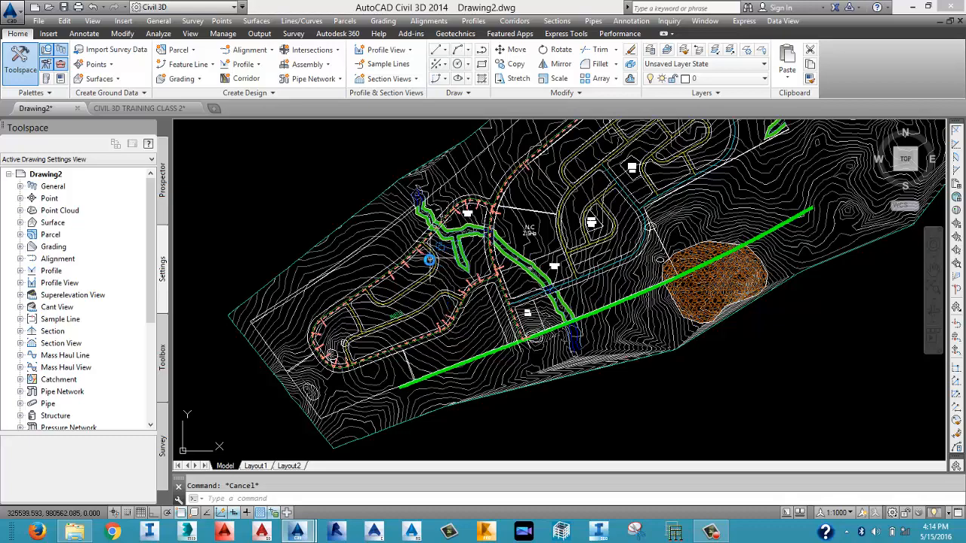
scroll(469, 200, "up", 6)
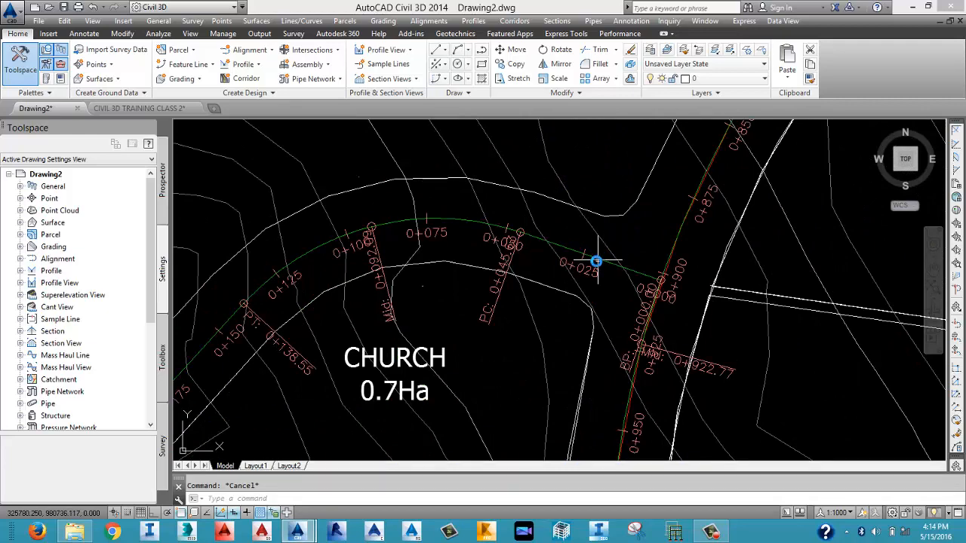
scroll(596, 262, "up", 4)
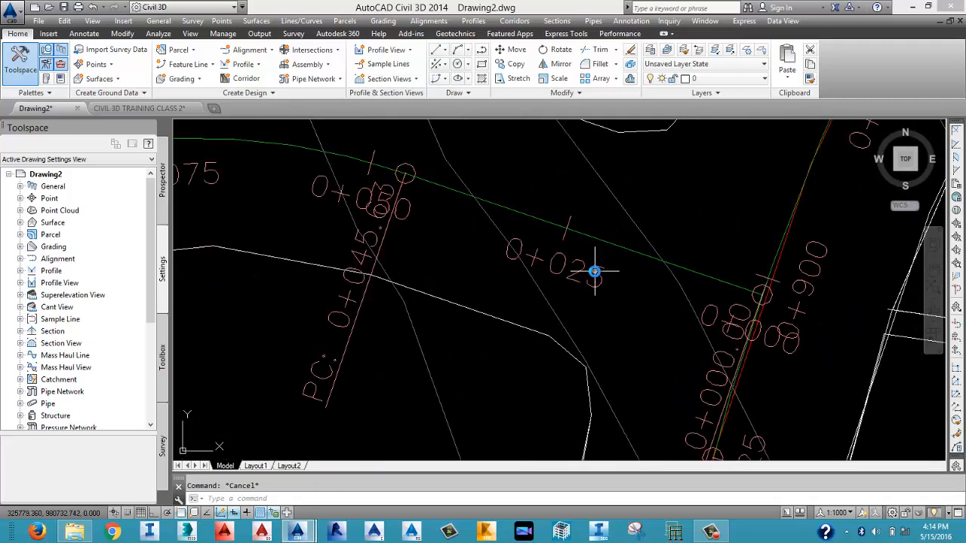
scroll(594, 271, "down", 4)
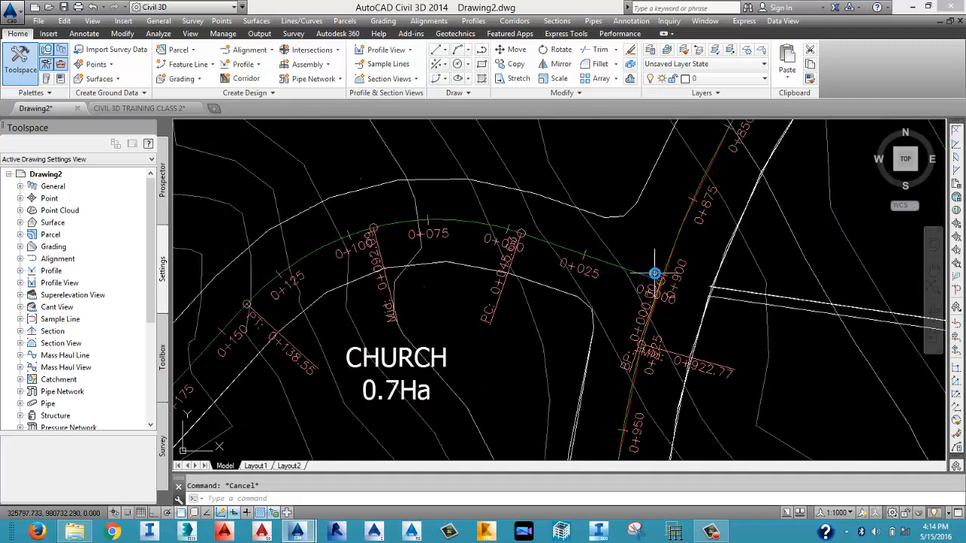
scroll(654, 273, "up", 7)
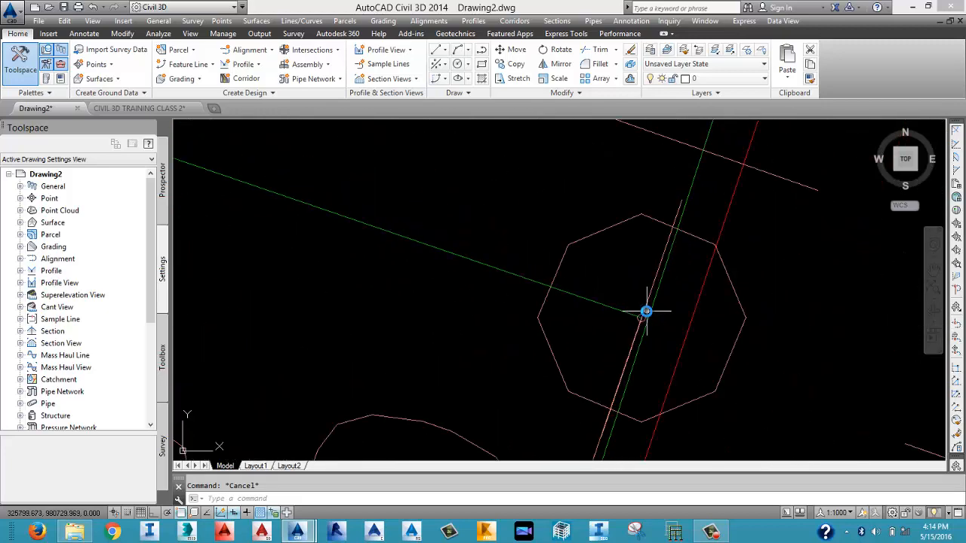
scroll(646, 311, "down", 7)
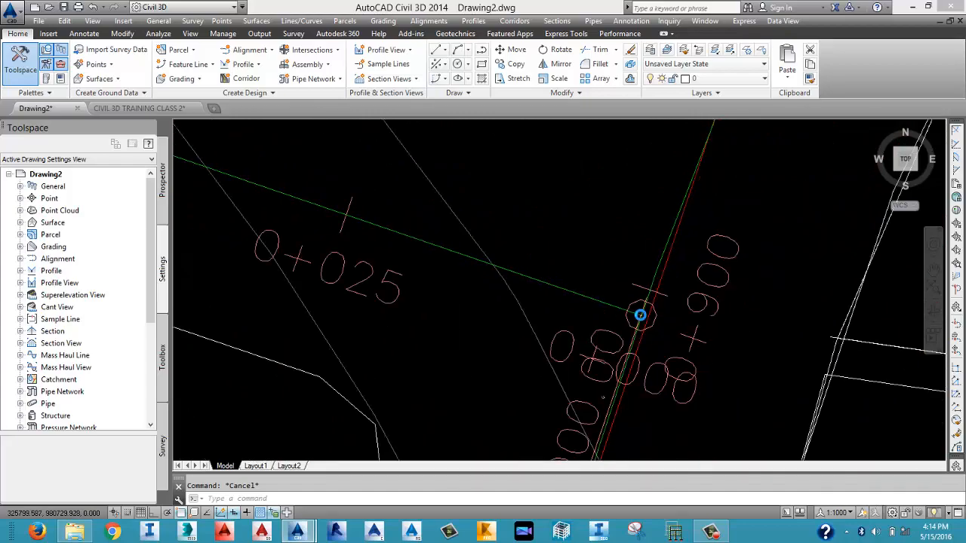
scroll(640, 315, "down", 8)
scroll(641, 315, "up", 6)
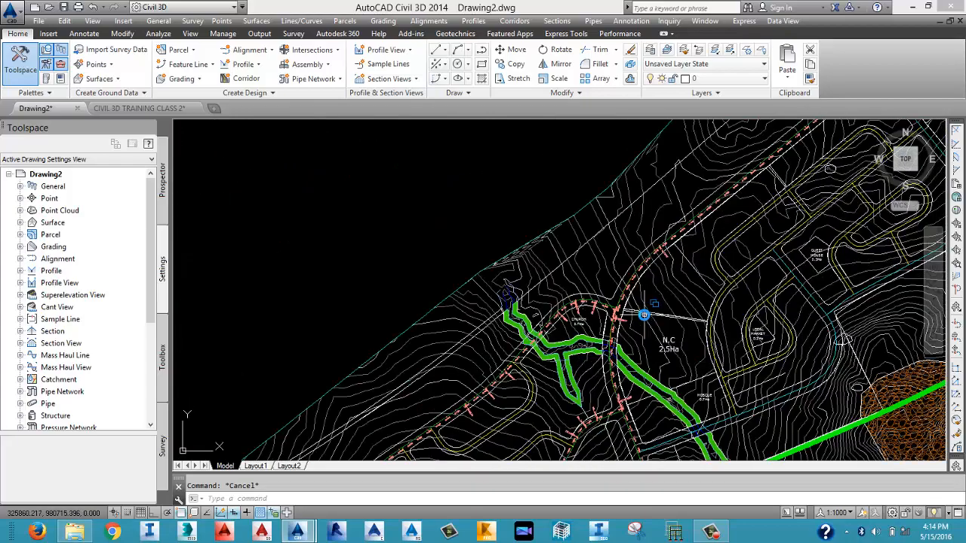
scroll(643, 315, "down", 6)
scroll(645, 321, "up", 2)
scroll(645, 323, "down", 2)
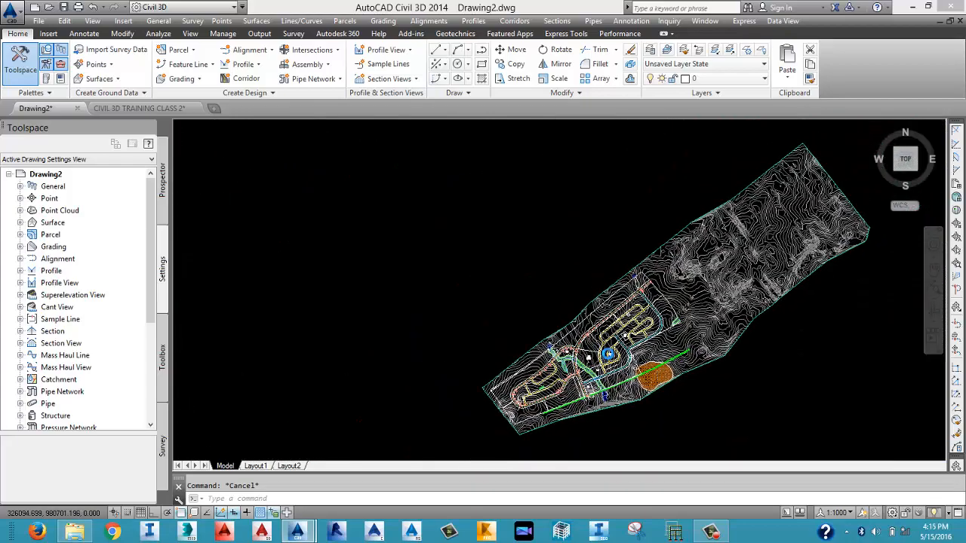
scroll(596, 366, "up", 8)
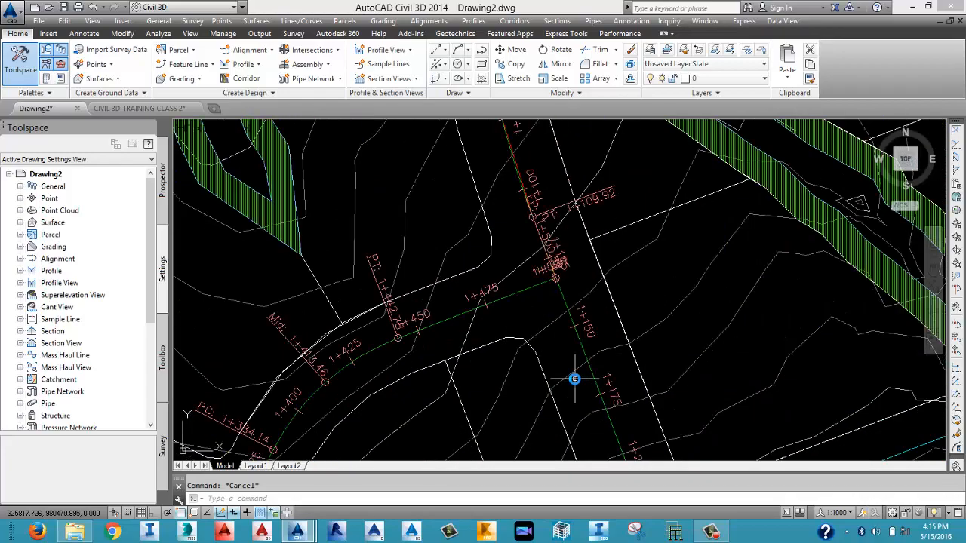
scroll(575, 379, "down", 5)
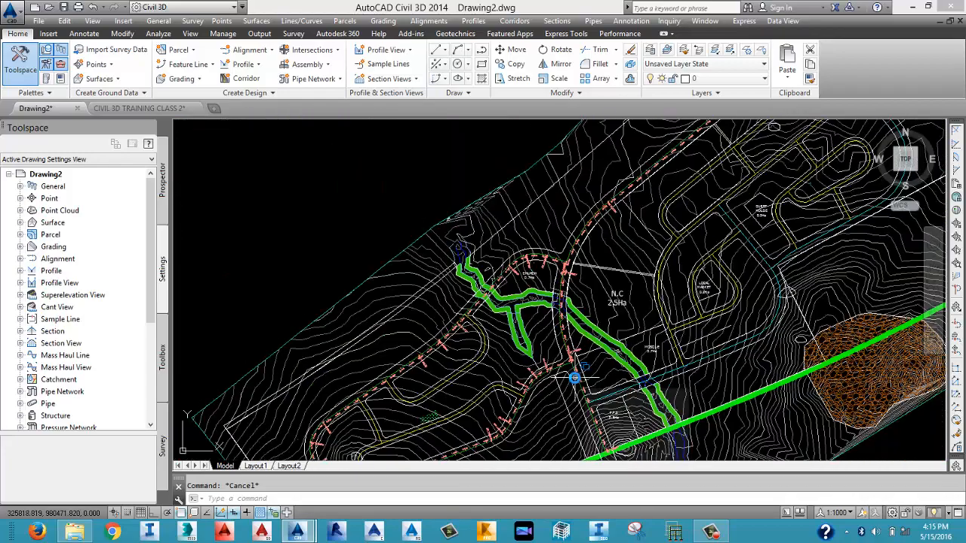
scroll(575, 365, "down", 2)
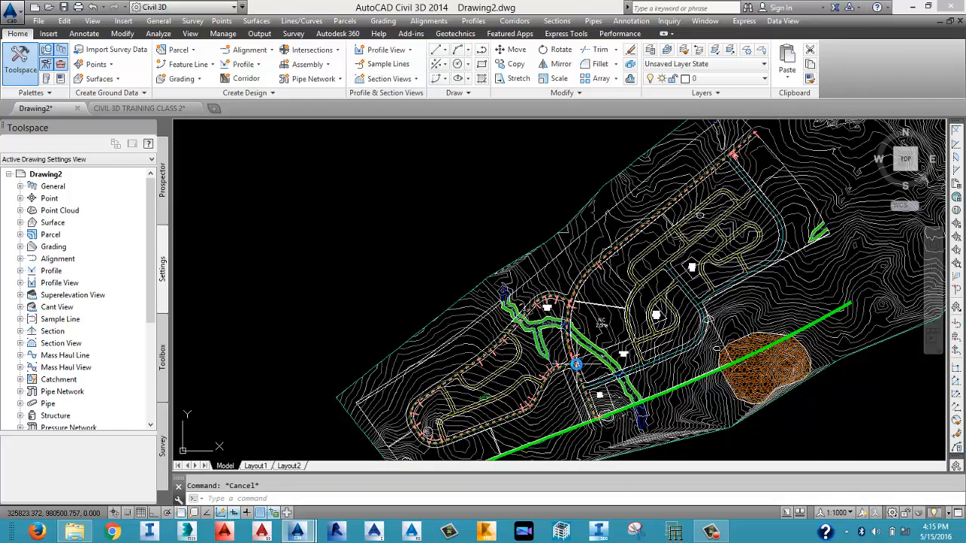
middle_click_drag(575, 365, 499, 321)
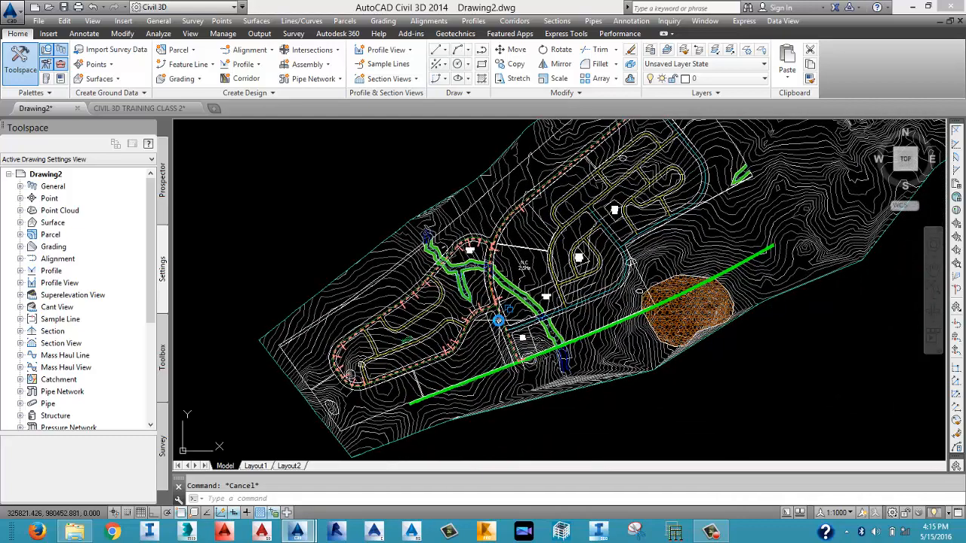
scroll(499, 321, "down", 1)
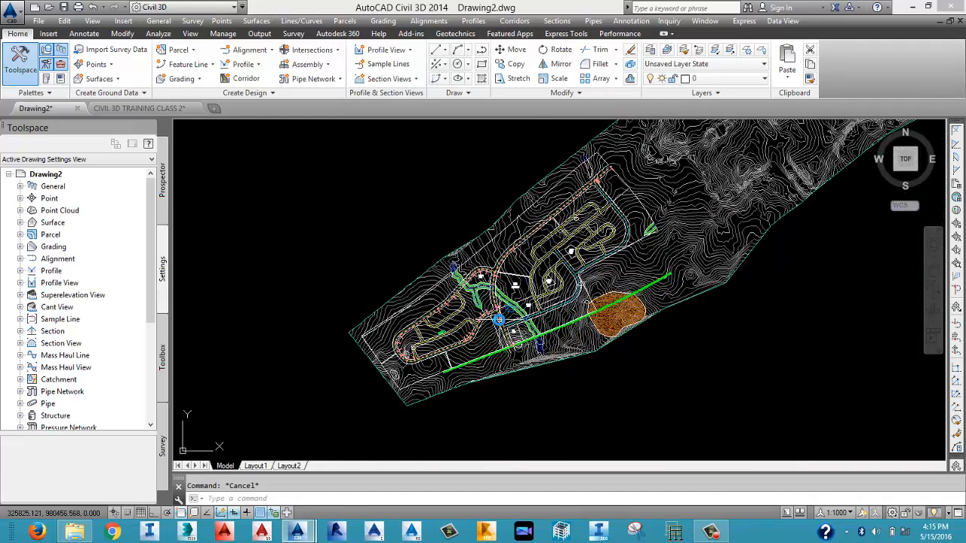
scroll(499, 320, "up", 2)
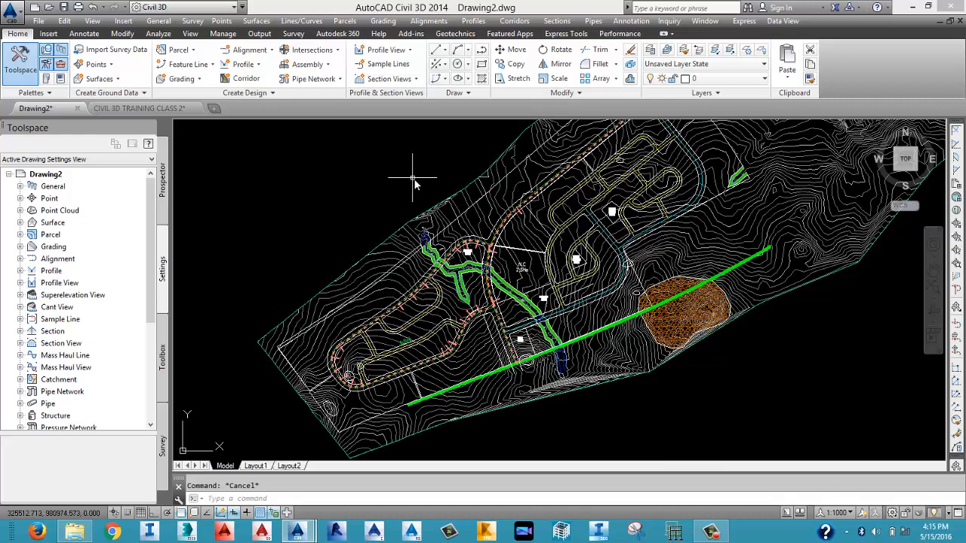
middle_click_drag(664, 226, 485, 353)
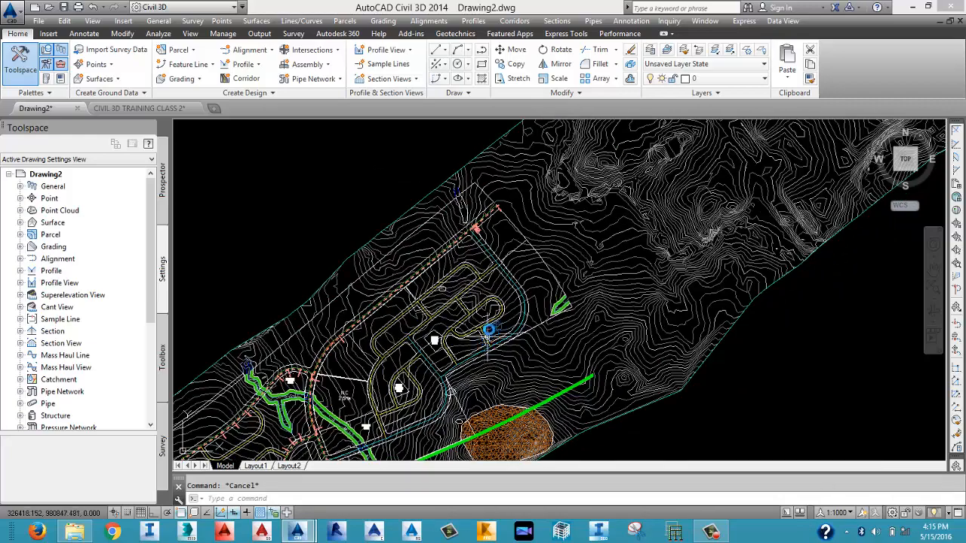
scroll(492, 310, "down", 2)
scroll(493, 310, "down", 2)
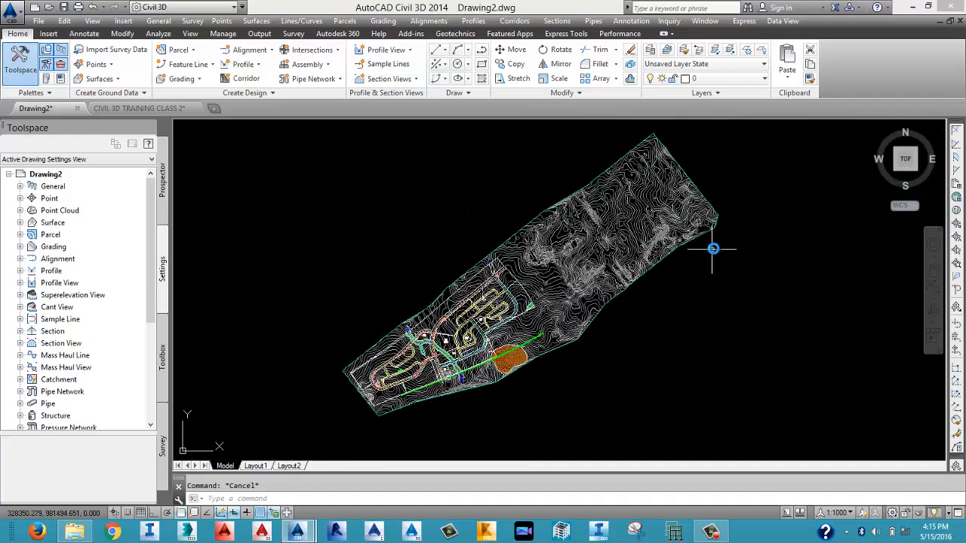
middle_click_drag(687, 245, 610, 259)
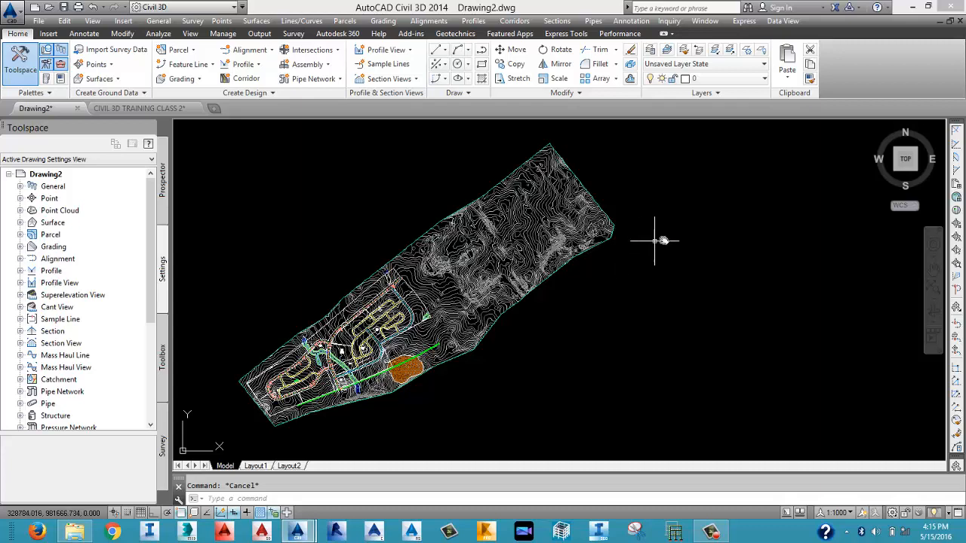
middle_click_drag(672, 238, 625, 261)
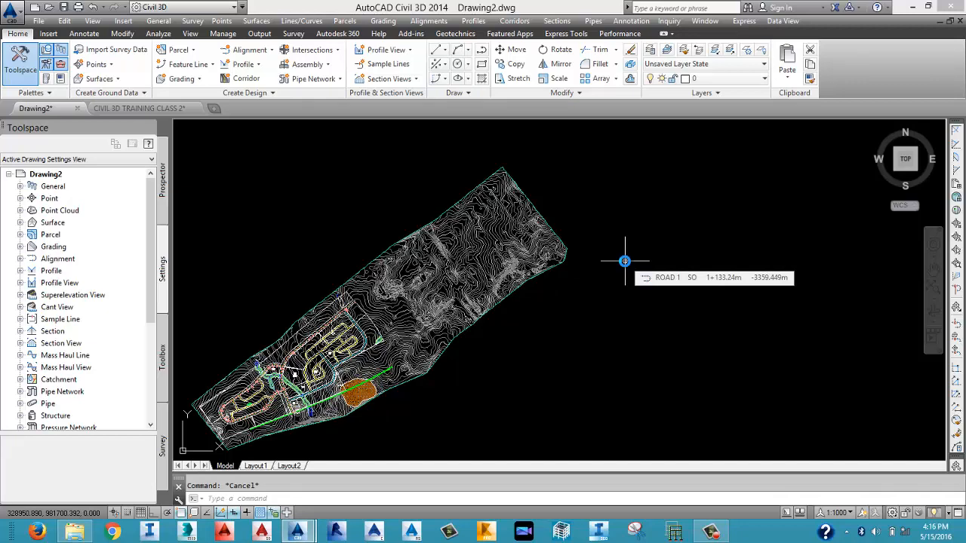
middle_click_drag(770, 304, 733, 278)
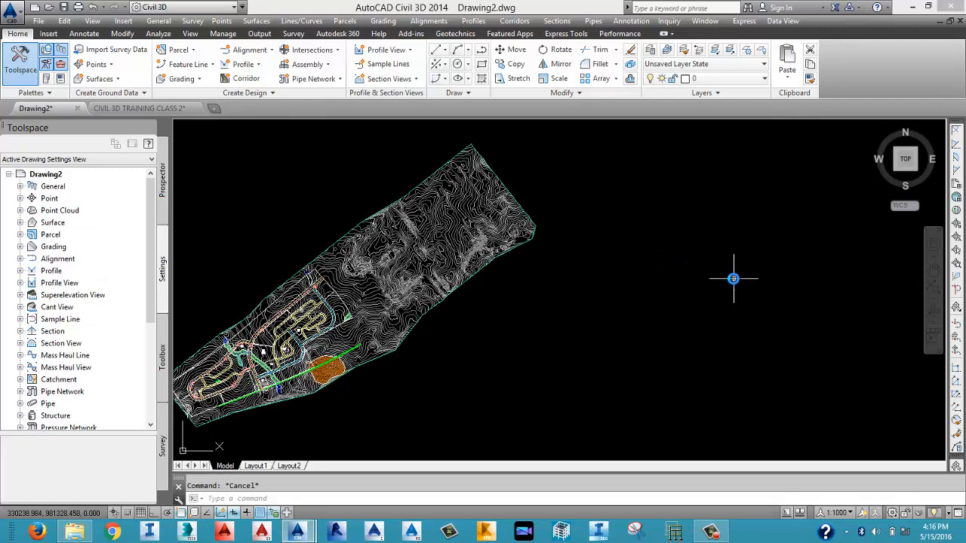
Add a surface profile along the ROAD 1 alignment sampled from the EG surface, without sample offsets.
left_click(260, 66)
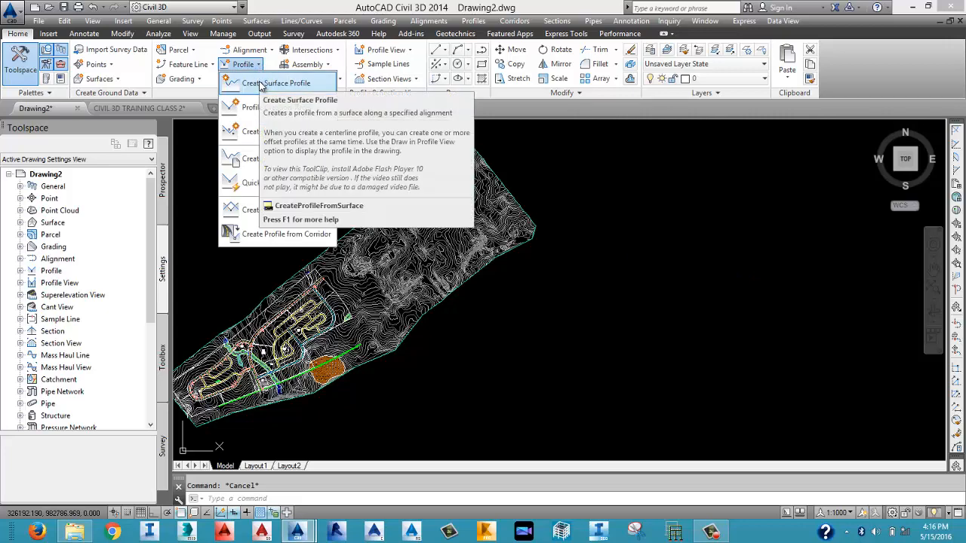
left_click(261, 85)
left_click(378, 180)
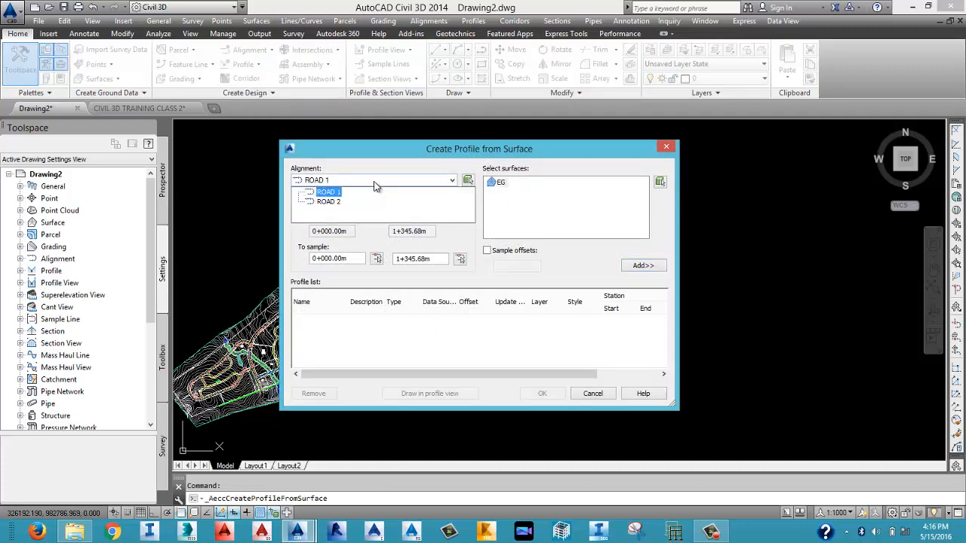
left_click(376, 181)
left_click(375, 182)
left_click(375, 183)
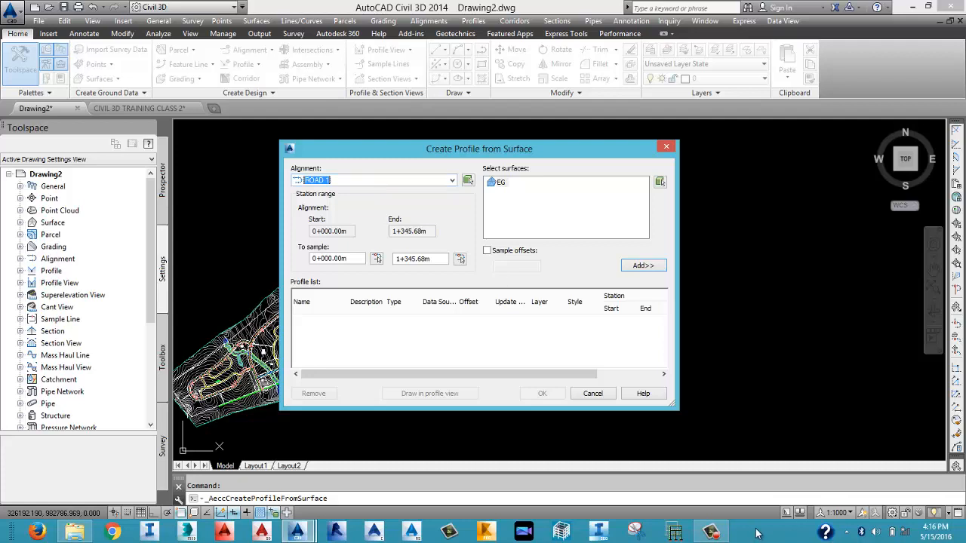
left_click(713, 532)
left_click(452, 179)
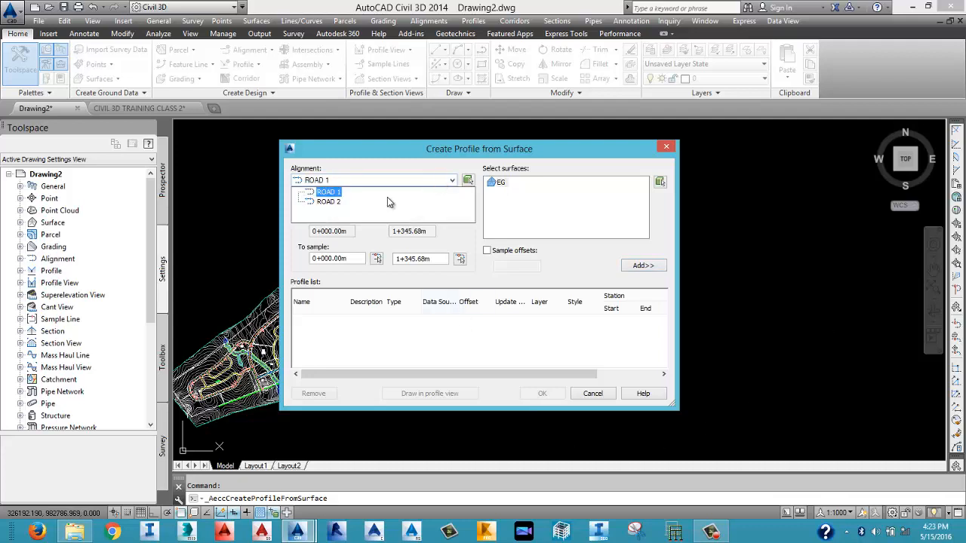
left_click(336, 193)
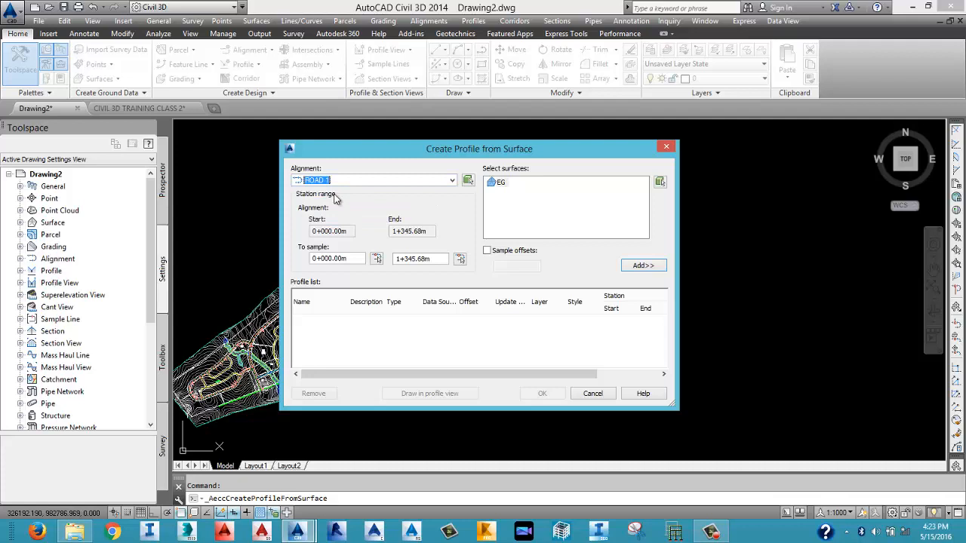
left_click(504, 185)
left_click(640, 267)
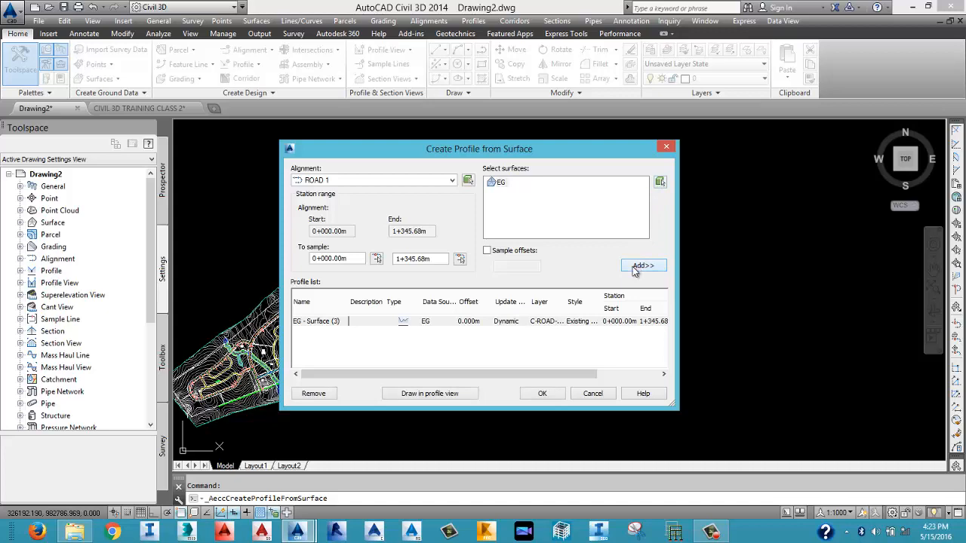
Start drawing the sampled profile in a profile view for ROAD 1, using the Profile View style.
left_click(442, 394)
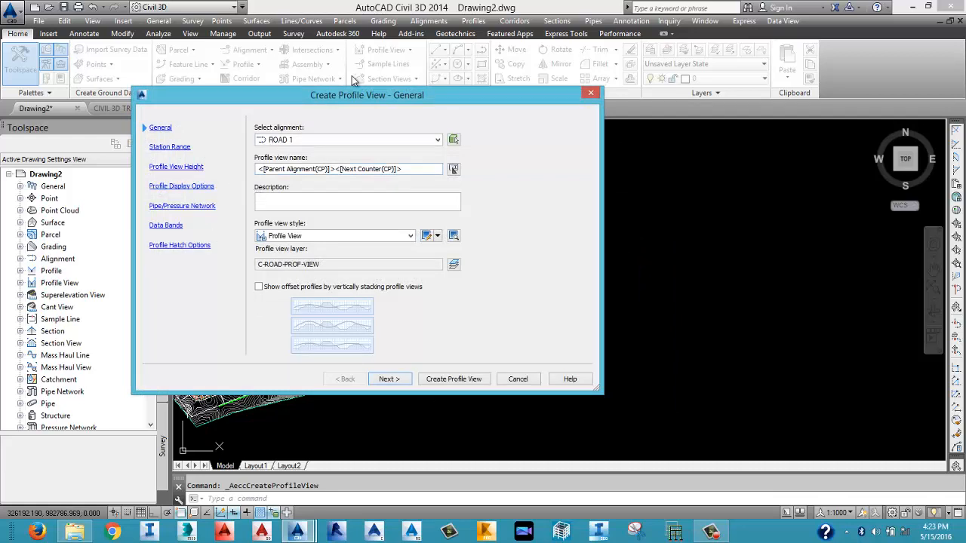
left_click_drag(351, 96, 425, 92)
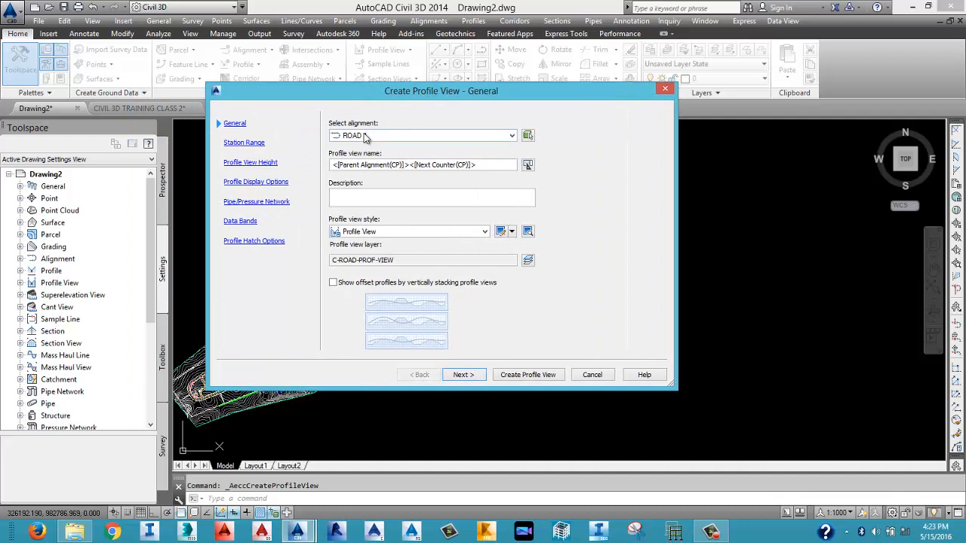
left_click(363, 135)
left_click(355, 146)
left_click(368, 199)
left_click(370, 234)
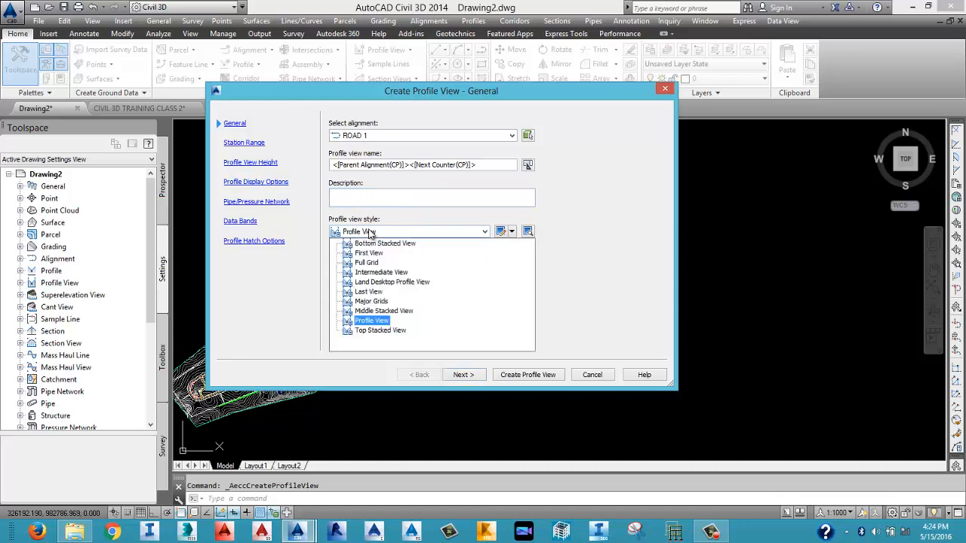
left_click(370, 320)
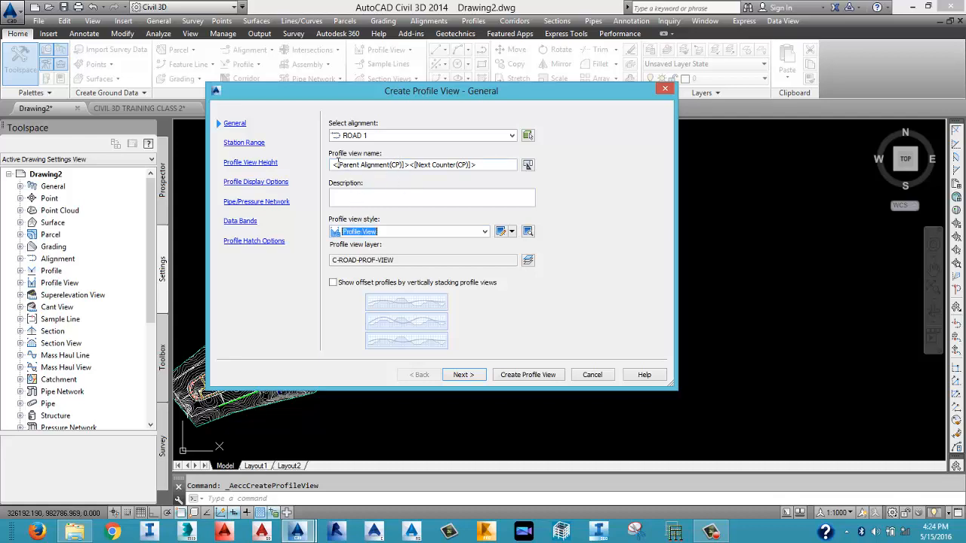
left_click(375, 234)
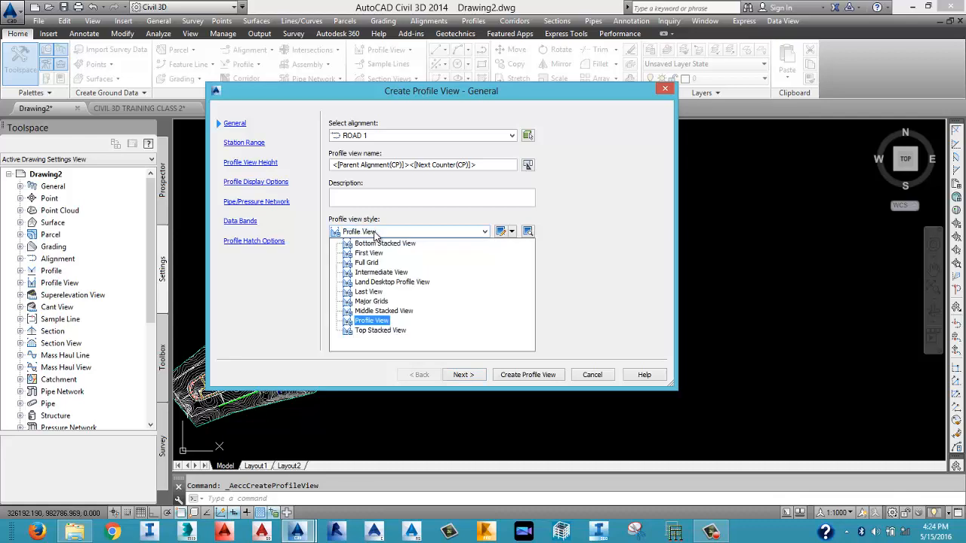
left_click(367, 323)
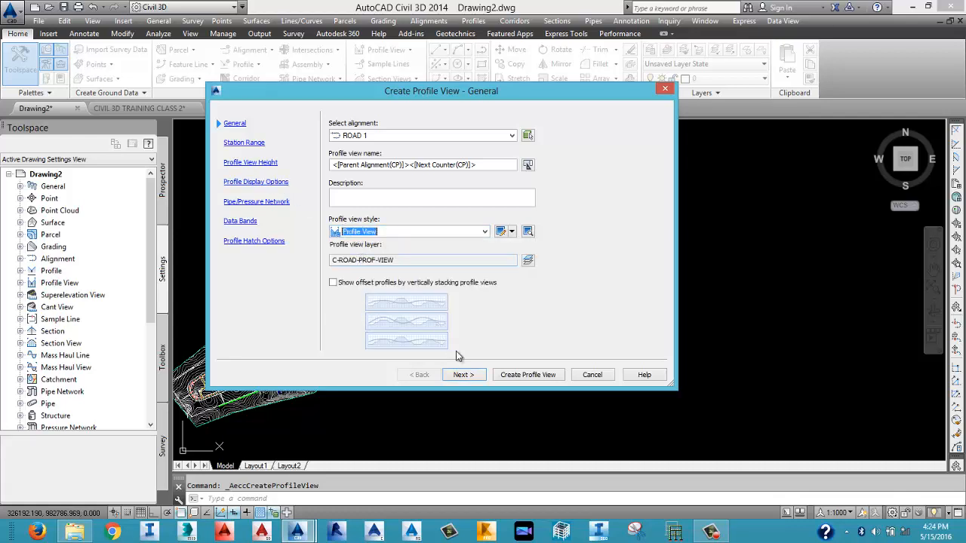
Accept the automatic station range and automatic height for the profile view, and keep the EG surface profile drawn.
left_click(472, 377)
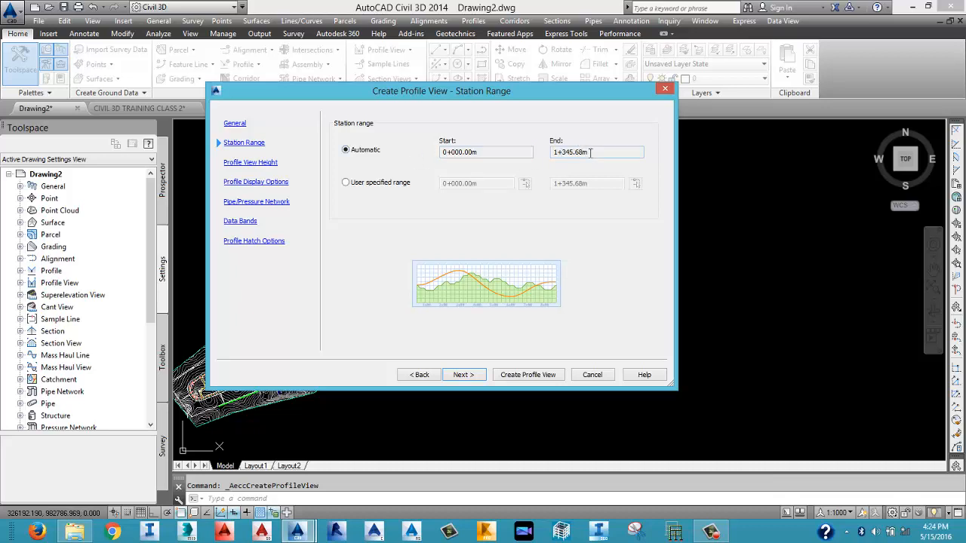
left_click(461, 375)
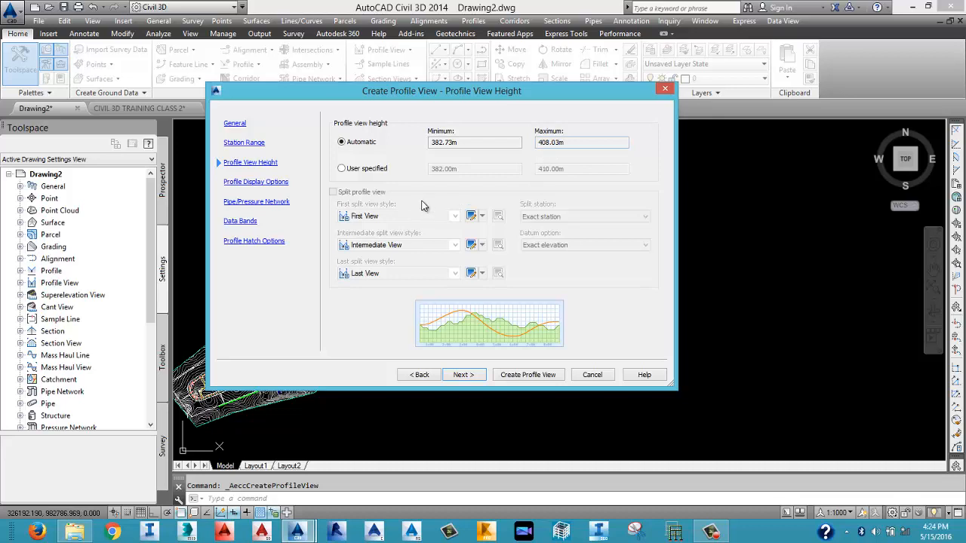
left_click(463, 375)
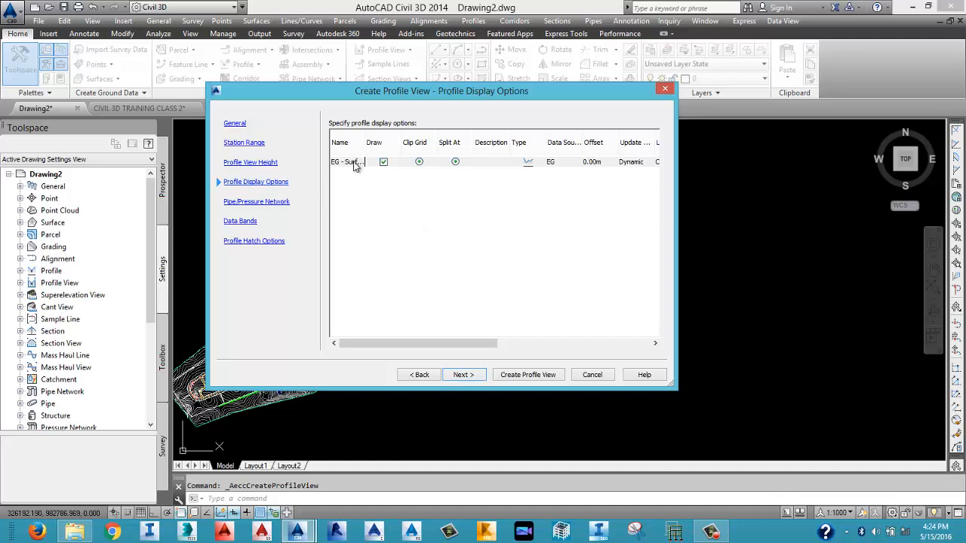
left_click_drag(363, 142, 395, 144)
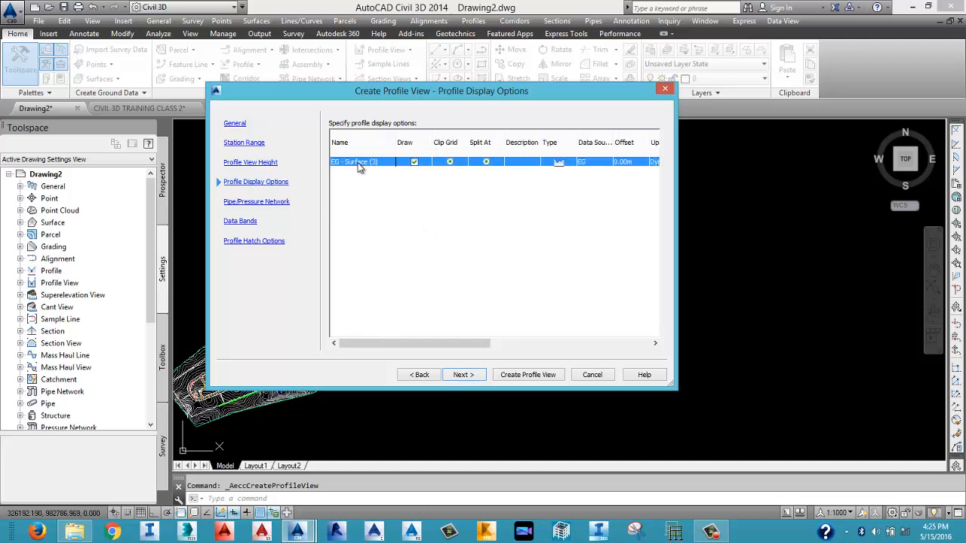
left_click(464, 377)
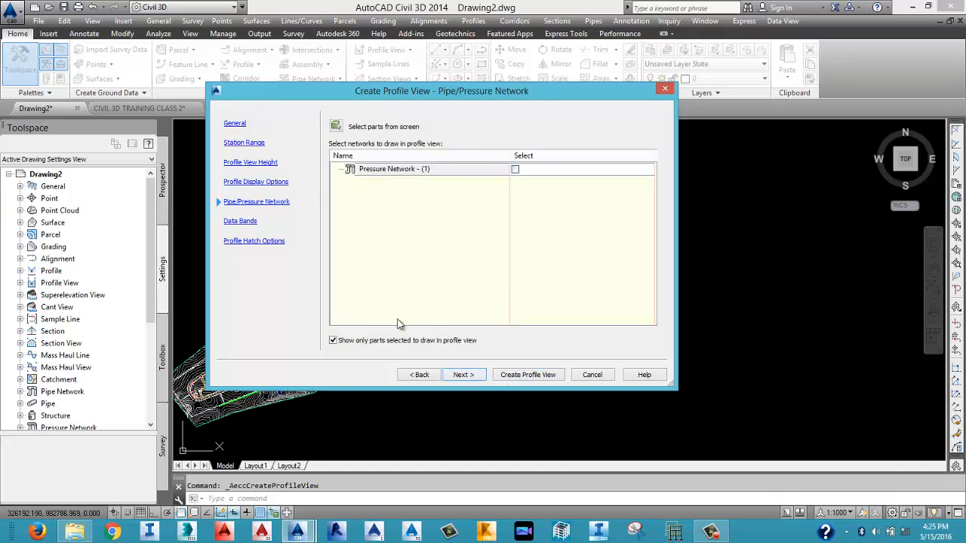
Leave the pressure network out of the profile view and keep the EG-FG Elevations and Stations band set.
left_click(461, 375)
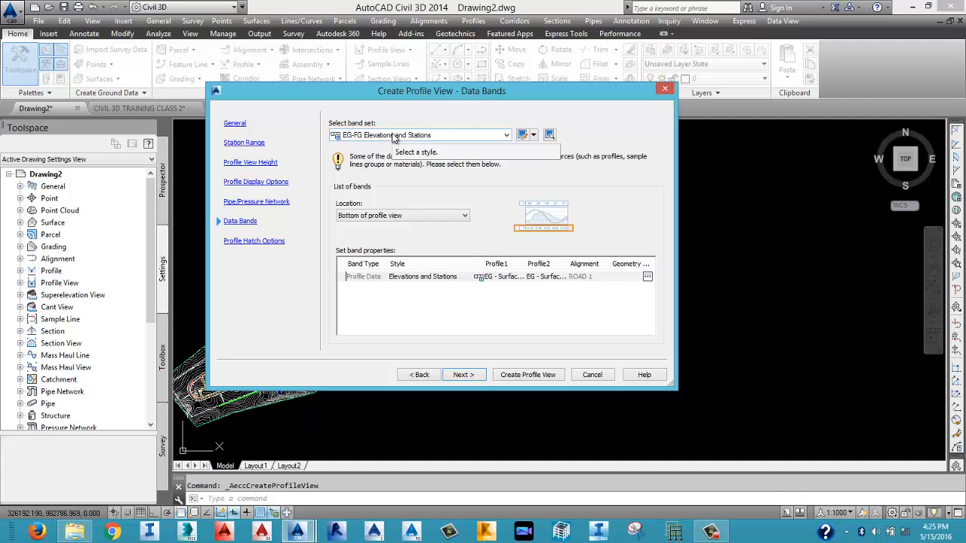
left_click(393, 136)
left_click(391, 135)
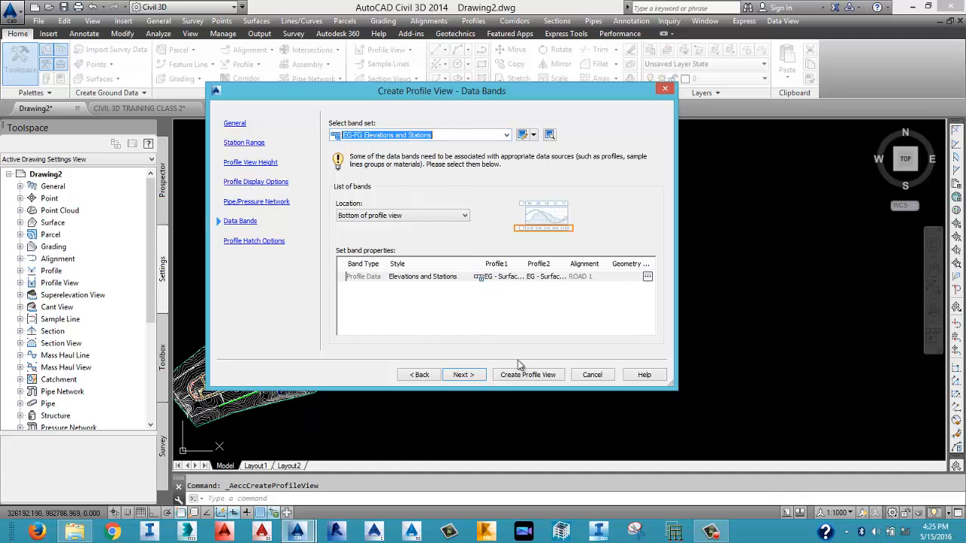
Create the profile view without hatching and place its origin in the empty space east of the surface.
left_click(463, 375)
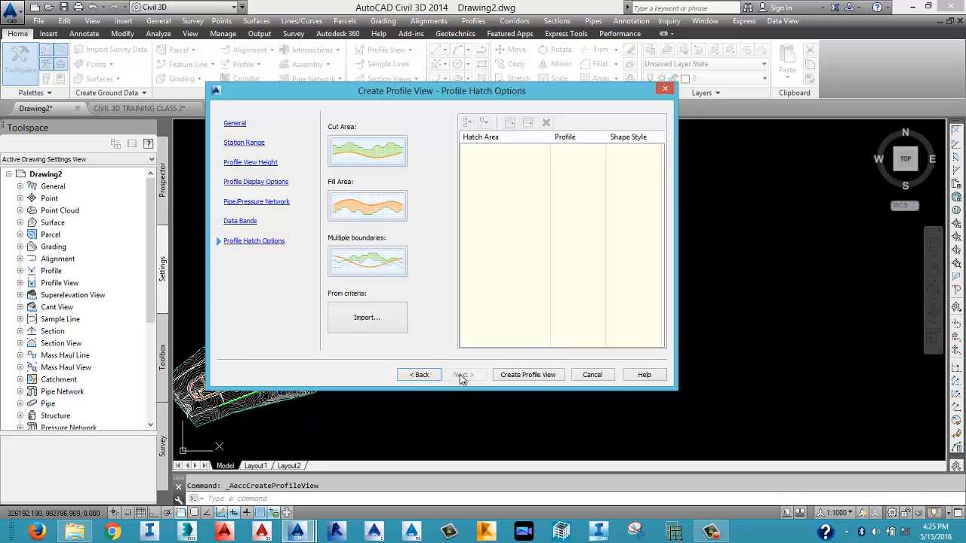
left_click(525, 375)
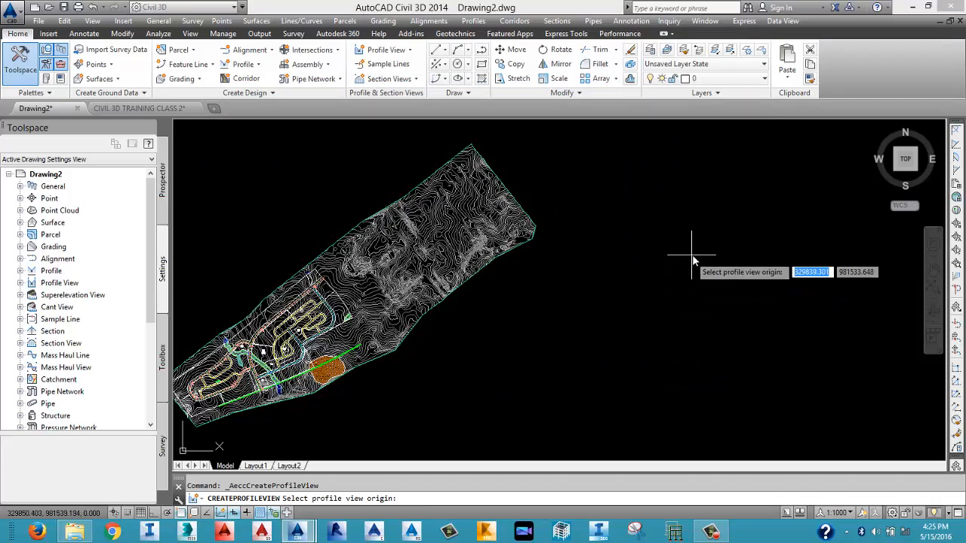
mouse_move(693, 261)
middle_mouse_down()
mouse_move(614, 256)
mouse_move(501, 303)
middle_mouse_up()
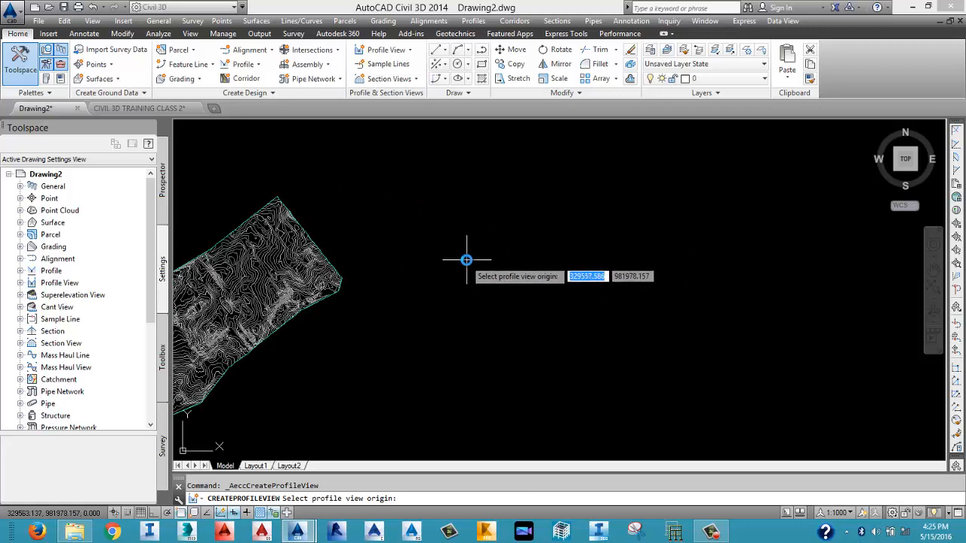
left_click(500, 246)
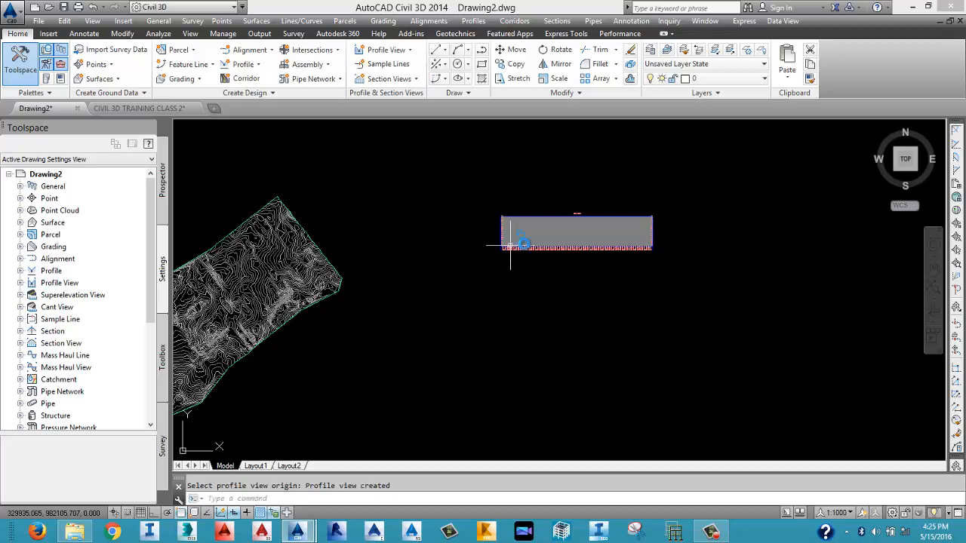
Examine the ROAD 1 profile view's title, elevation and station labels, and the ground line from its start to its end.
middle_click_drag(706, 235, 653, 280)
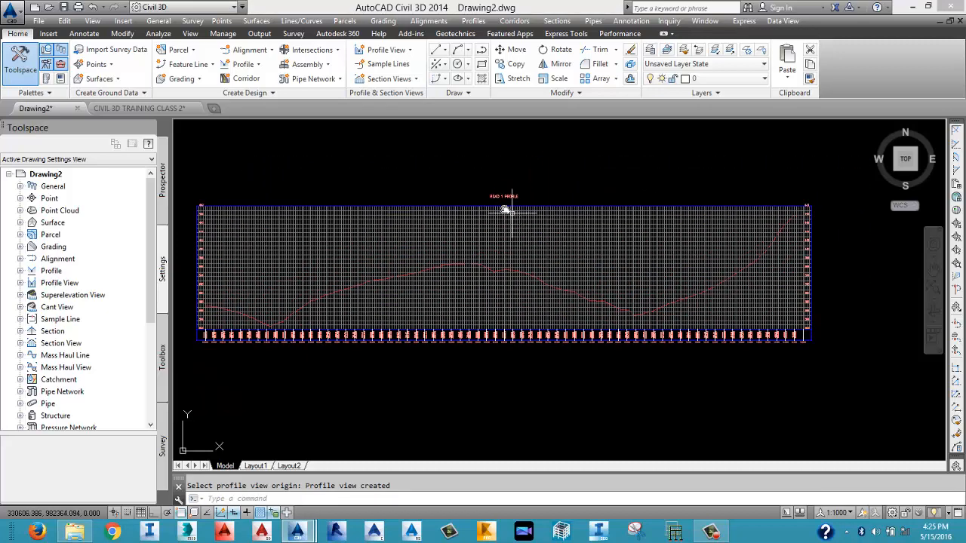
scroll(502, 199, "up", 8)
scroll(453, 215, "down", 6)
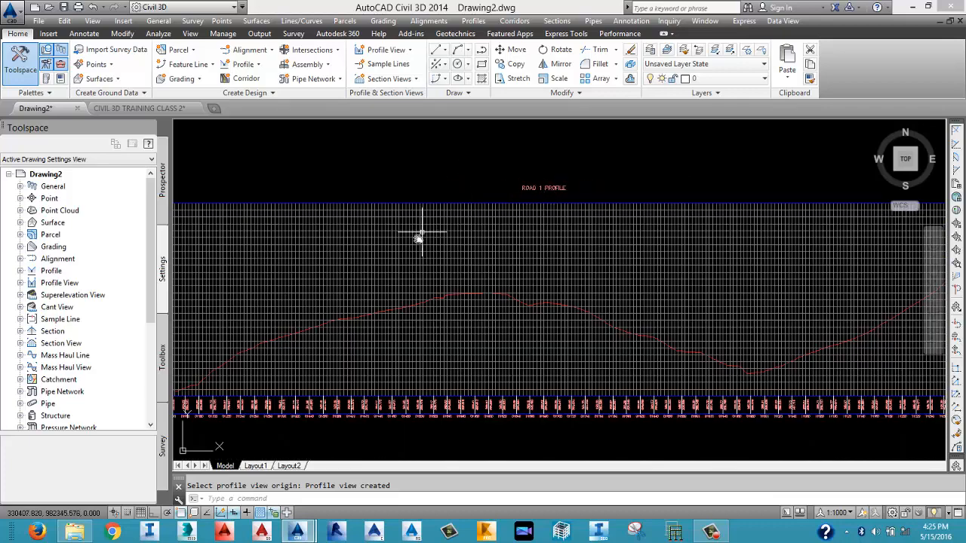
scroll(418, 239, "down", 2)
scroll(487, 189, "up", 6)
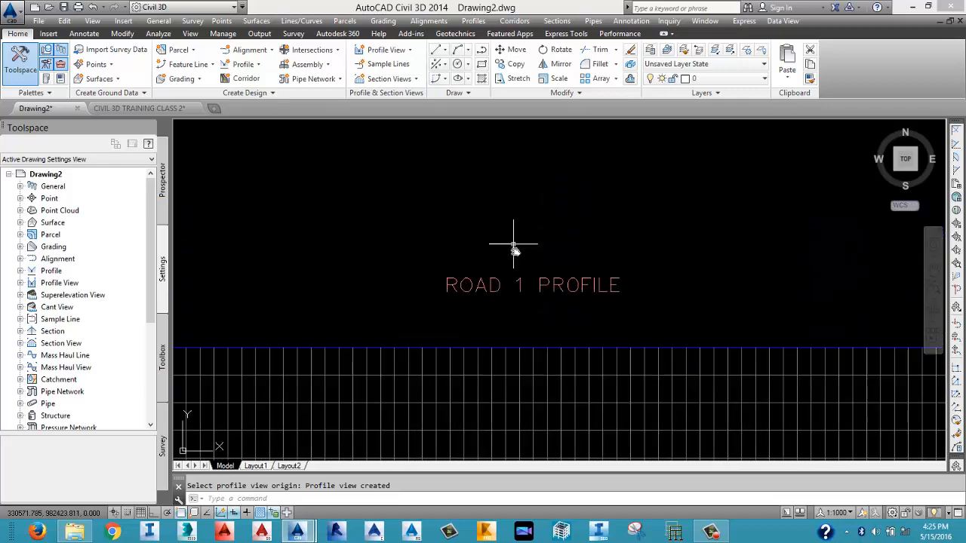
scroll(543, 327, "down", 6)
scroll(403, 317, "up", 5)
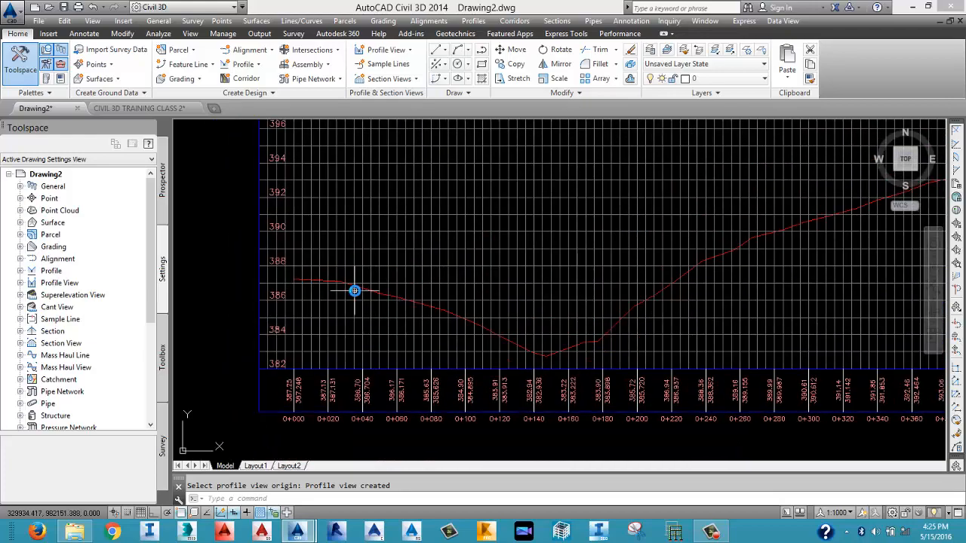
scroll(636, 347, "down", 8)
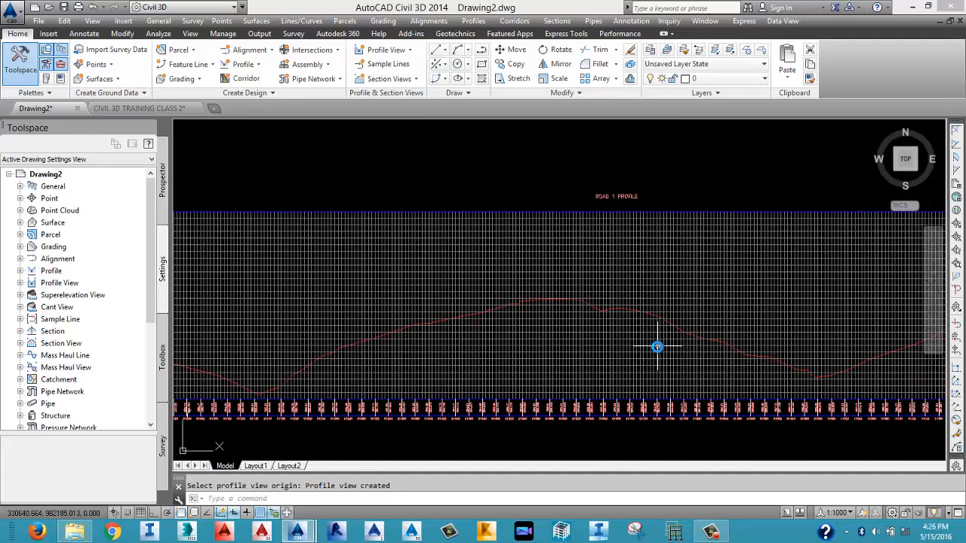
scroll(657, 345, "down", 2)
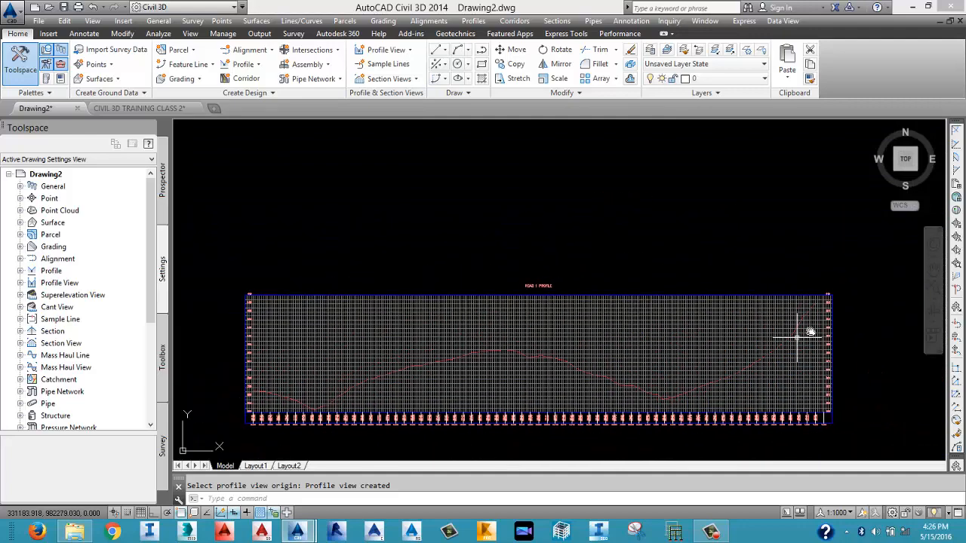
scroll(823, 297, "up", 7)
scroll(763, 319, "up", 2)
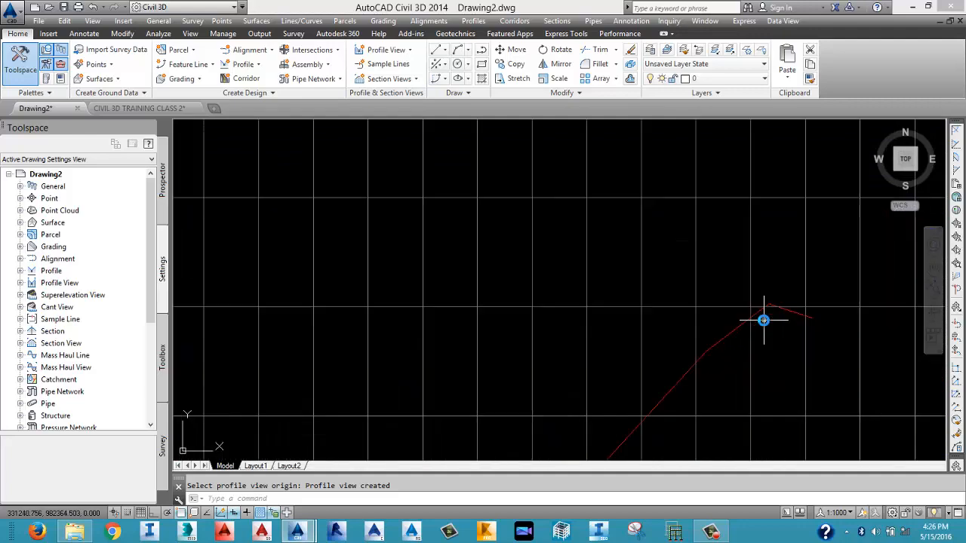
Examine the existing ground line across the ROAD 1 profile view, from the low stretch near its start to the central high ground.
scroll(763, 319, "down", 7)
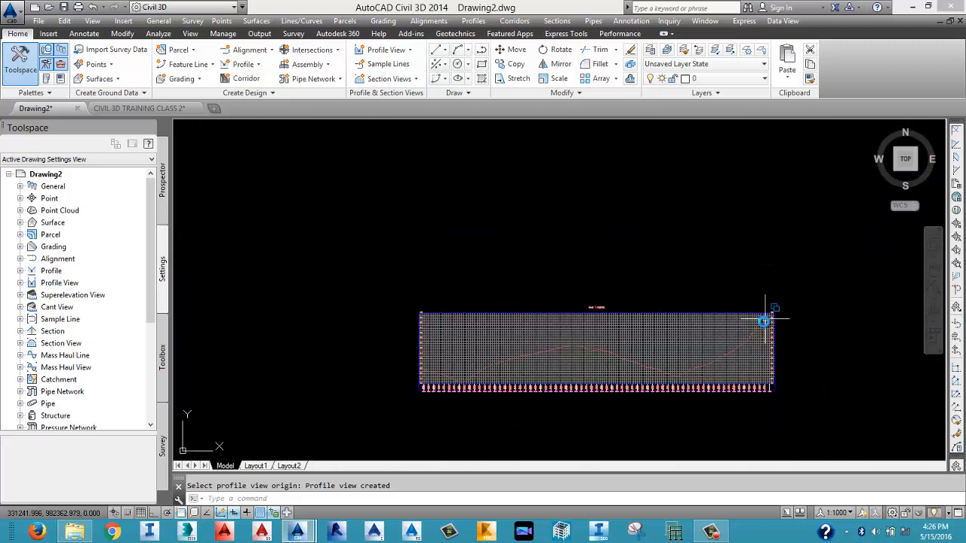
middle_click_drag(617, 367, 624, 349)
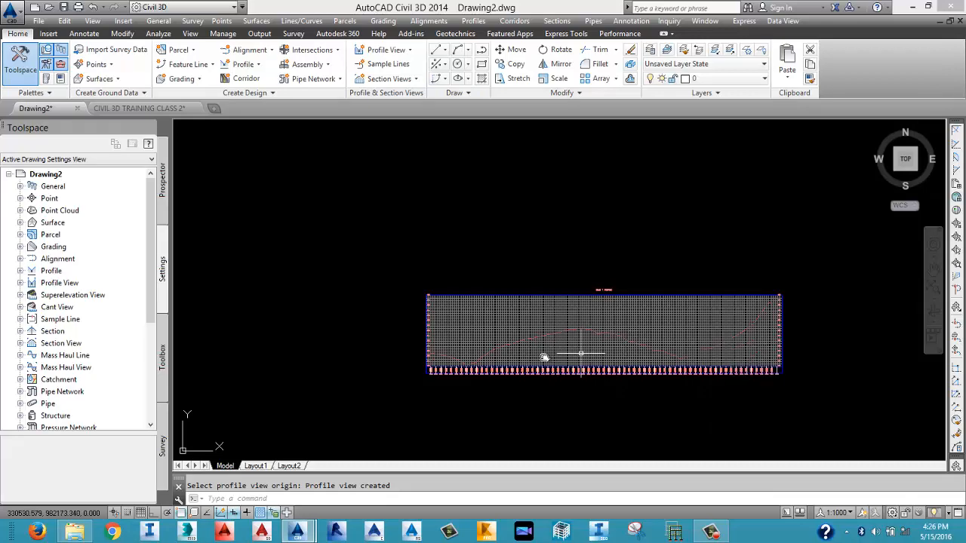
scroll(459, 355, "up", 4)
scroll(437, 359, "up", 2)
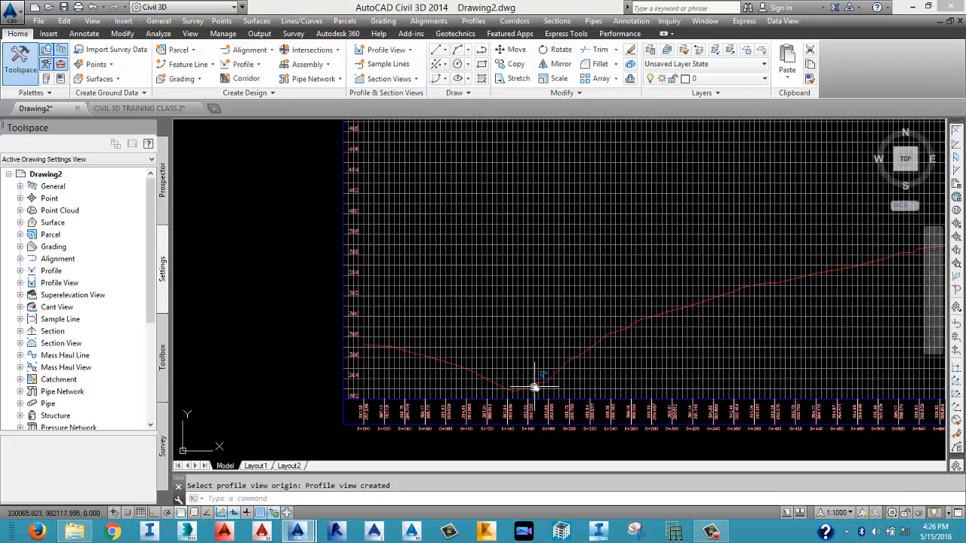
scroll(620, 363, "up", 1)
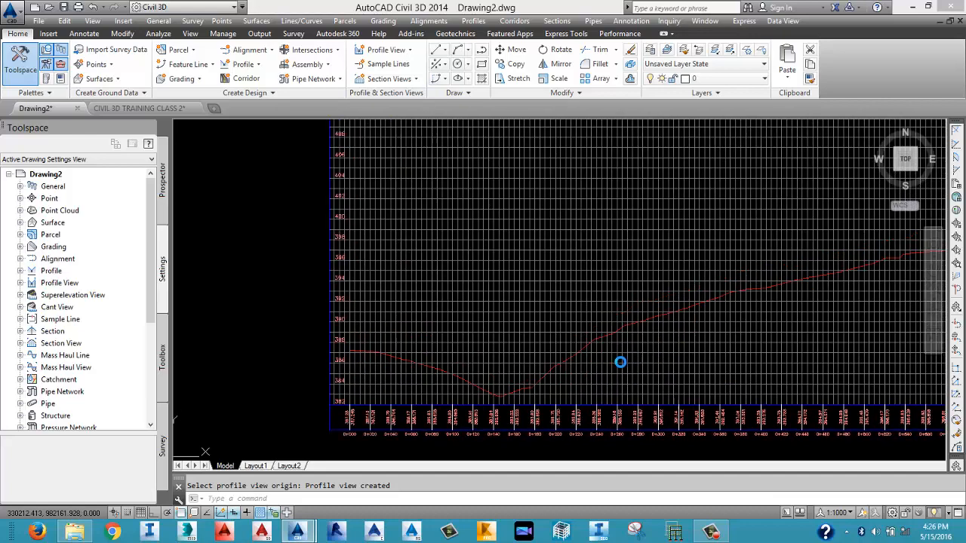
middle_click_drag(619, 362, 539, 374)
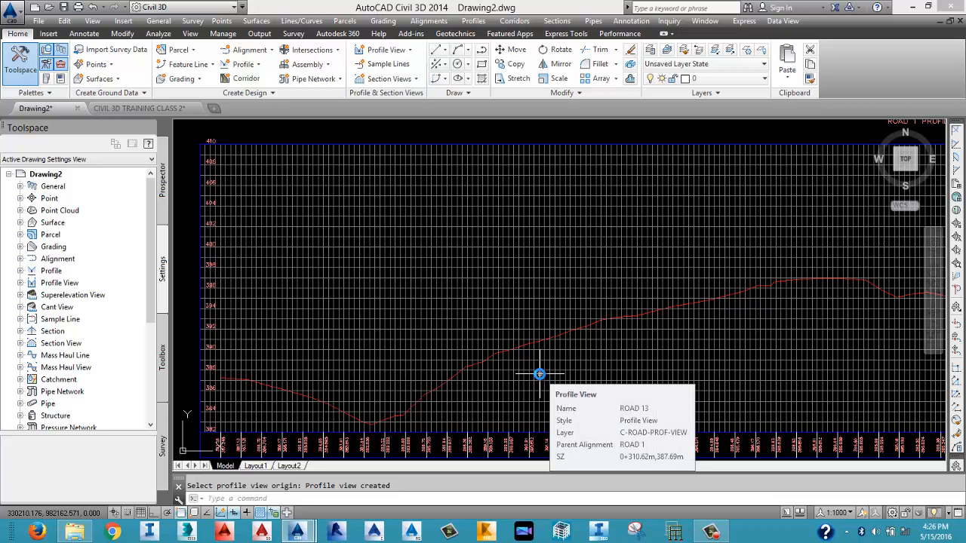
scroll(604, 347, "down", 1)
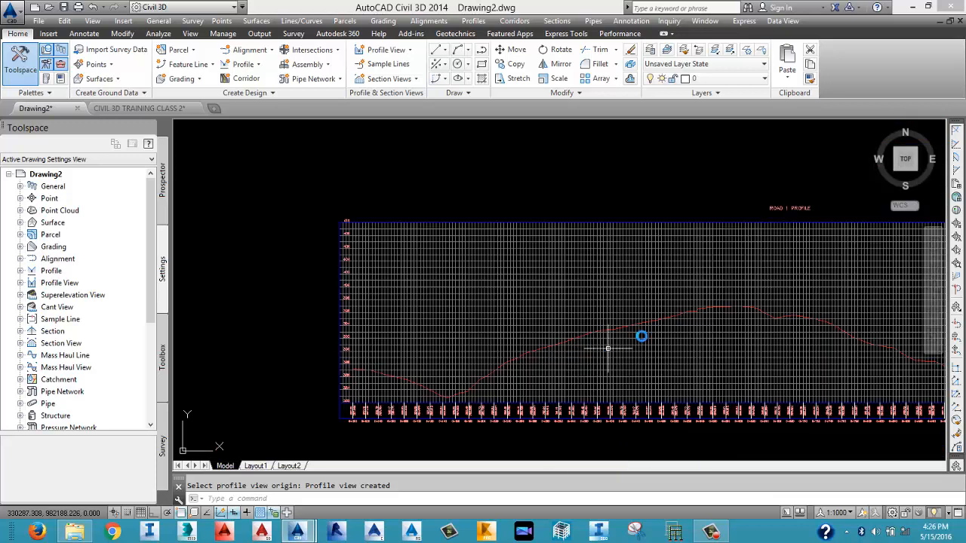
scroll(589, 301, "down", 1)
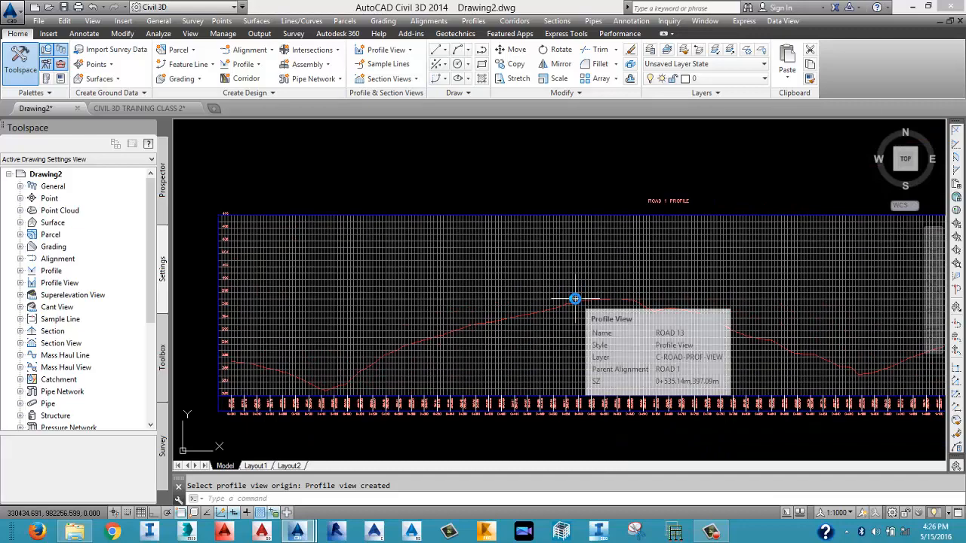
Start a new layout profile in the ROAD 1 profile view and name it DESIGNED PROFILE ROAD 1.
left_click(656, 202)
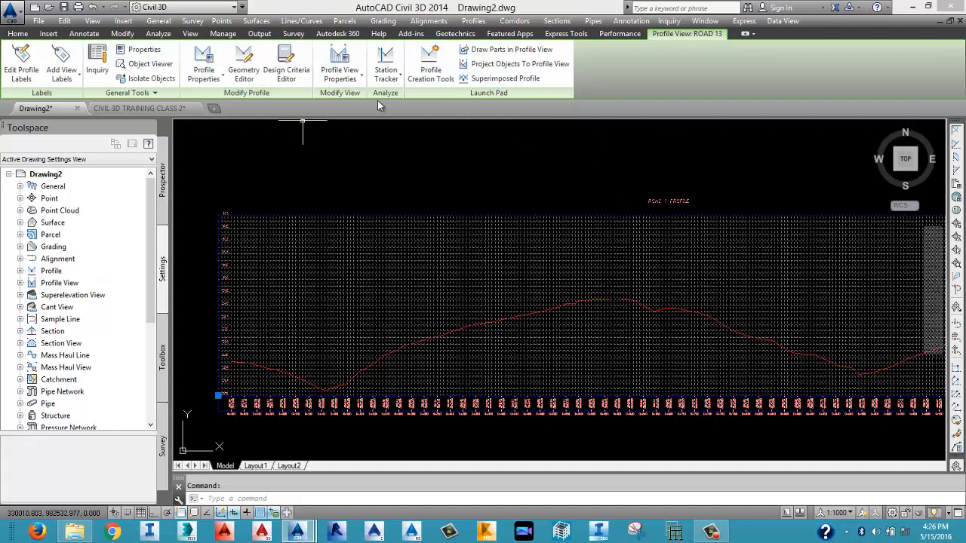
left_click(436, 65)
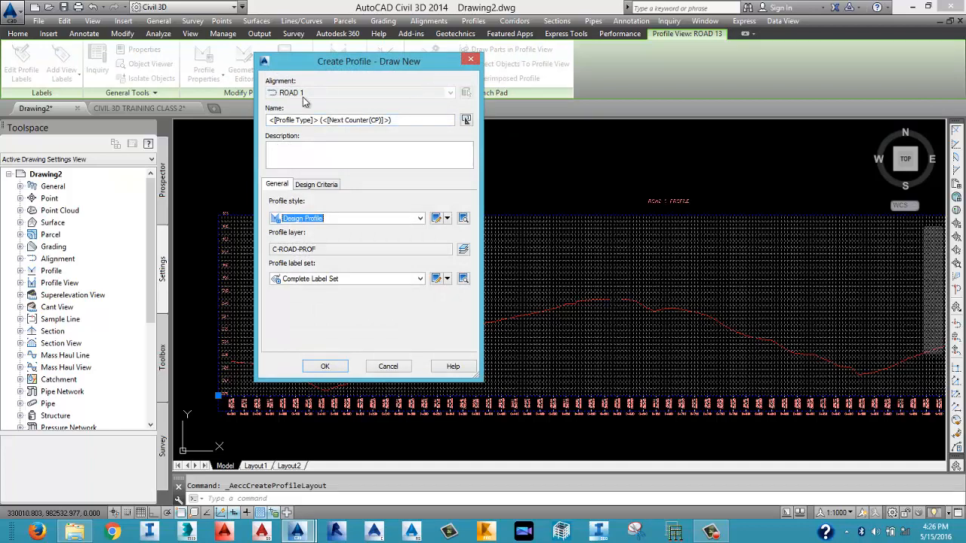
left_click(400, 121)
left_click_drag(400, 121, 271, 113)
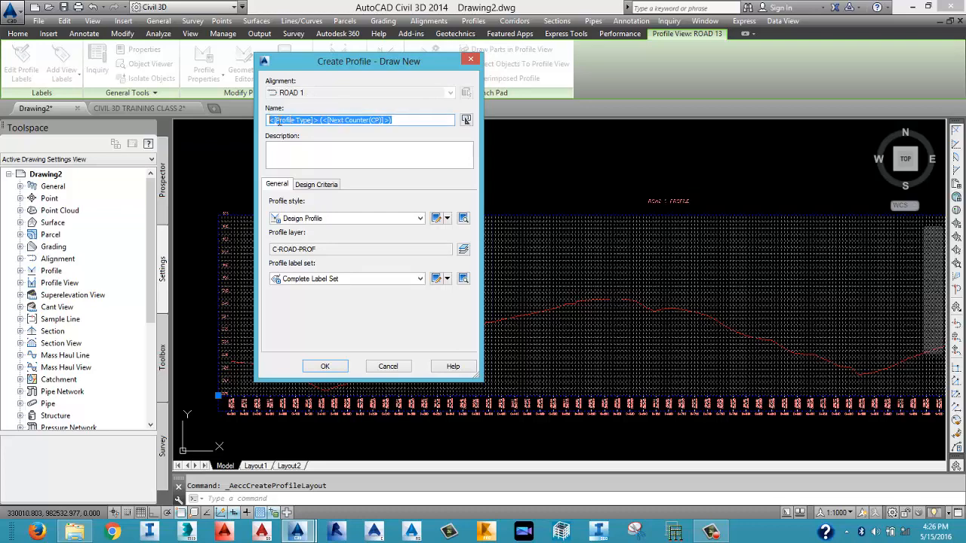
type("DESIGNED PROFILE ROAD 1")
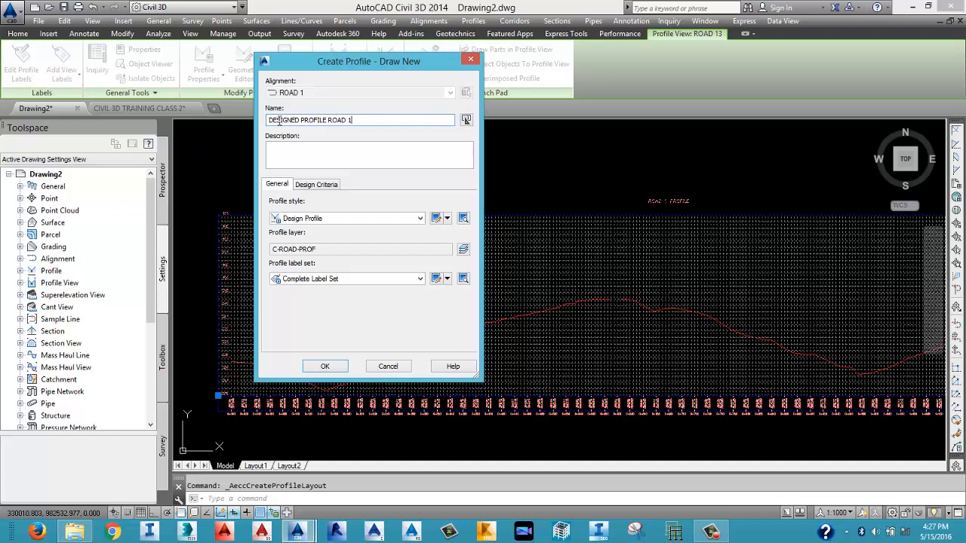
Create the profile with the Design Profile style, Complete Label Set and no criteria-based design, and move the layout tools clear of the grid.
left_click(327, 162)
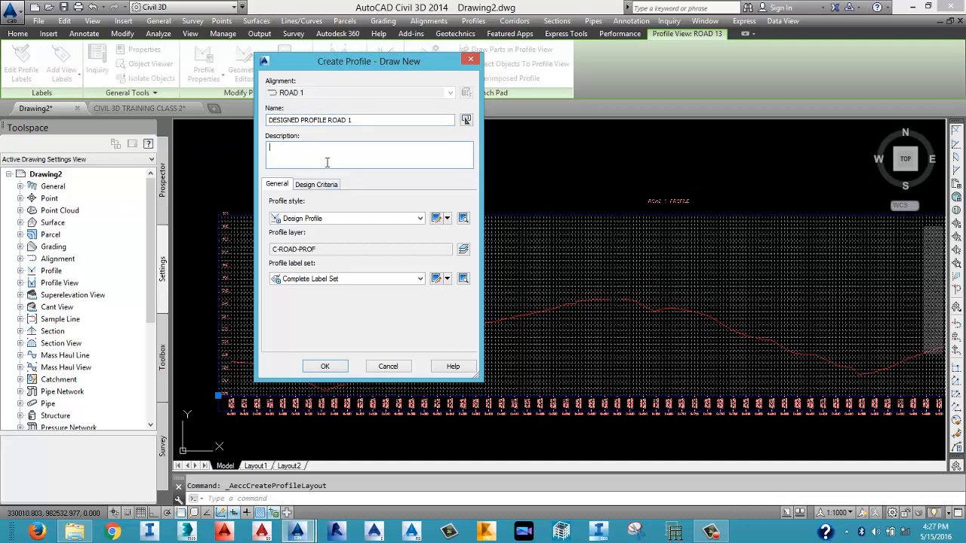
left_click(306, 219)
left_click(305, 240)
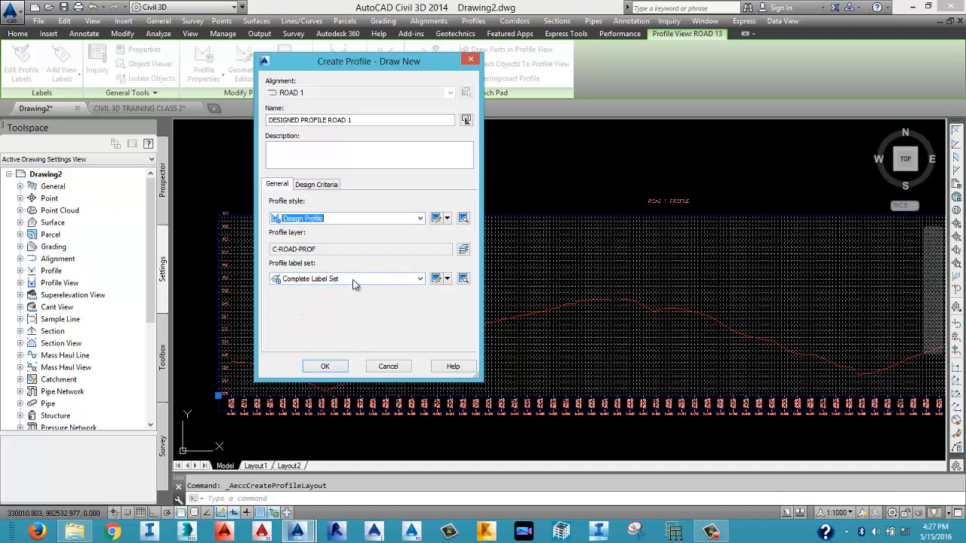
left_click(319, 185)
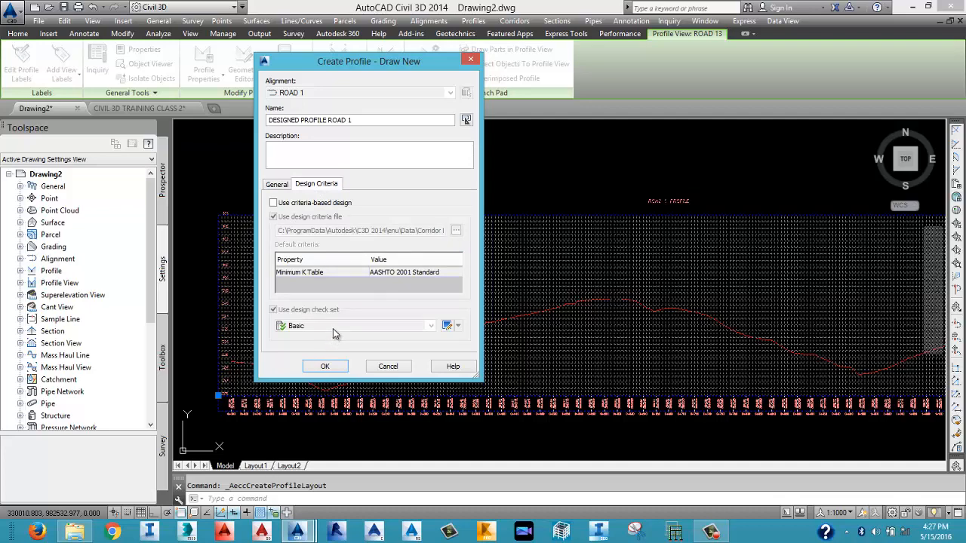
left_click(325, 367)
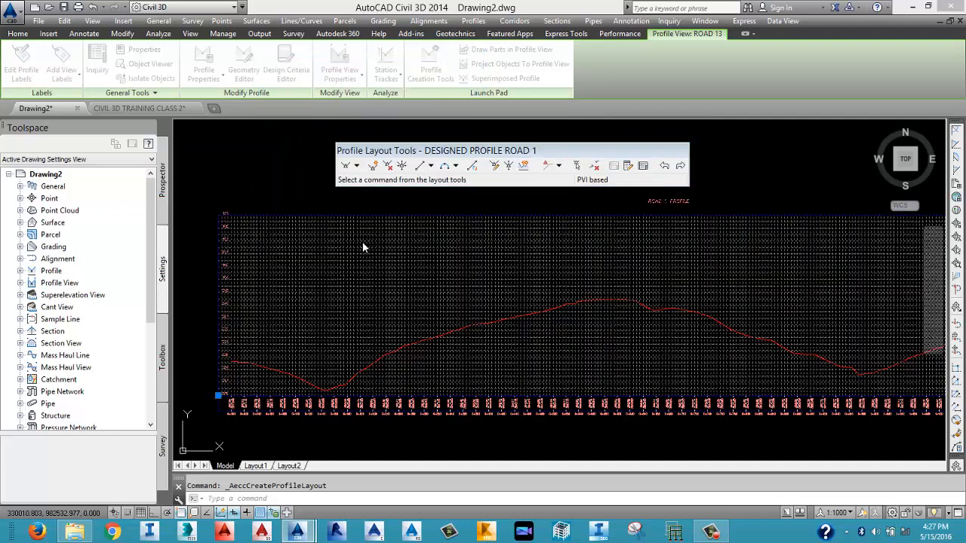
left_click_drag(432, 151, 256, 142)
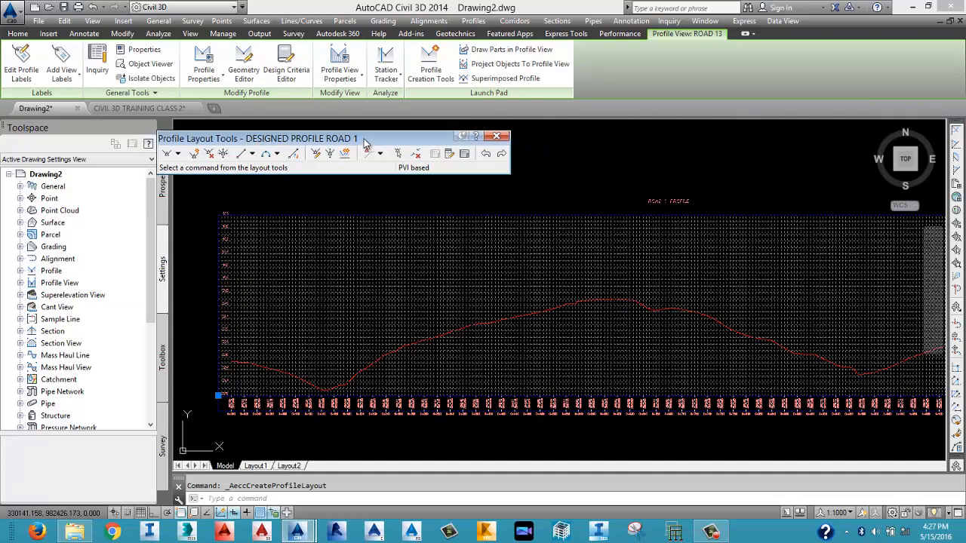
left_click_drag(367, 146, 360, 134)
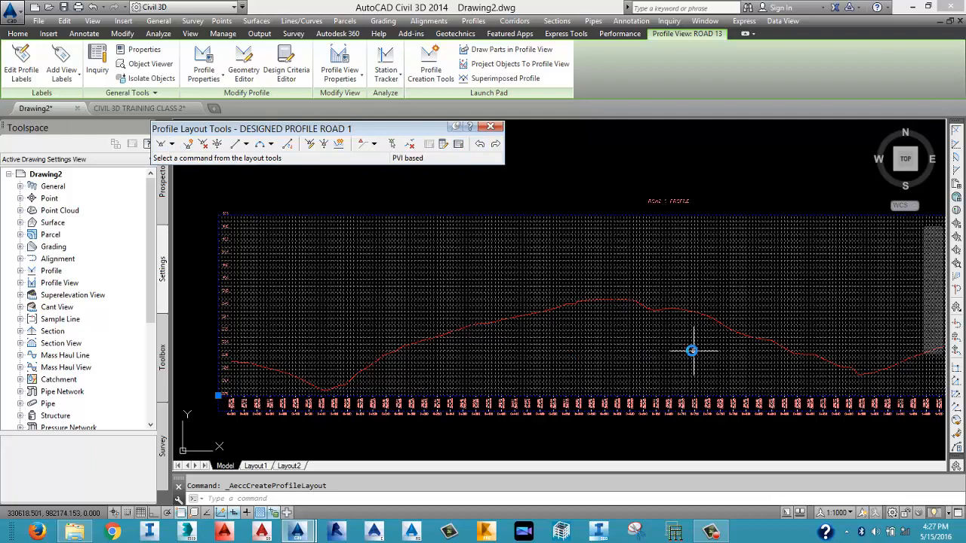
Look over the full length of the ROAD 1 ground line for its low and high points.
middle_click_drag(692, 350, 649, 347)
scroll(648, 347, "down", 2)
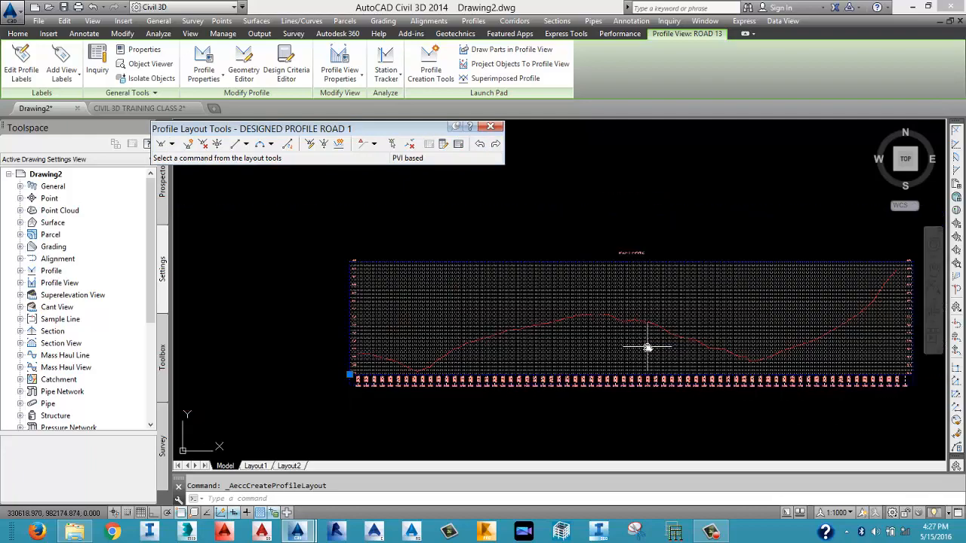
middle_click_drag(671, 334, 642, 336)
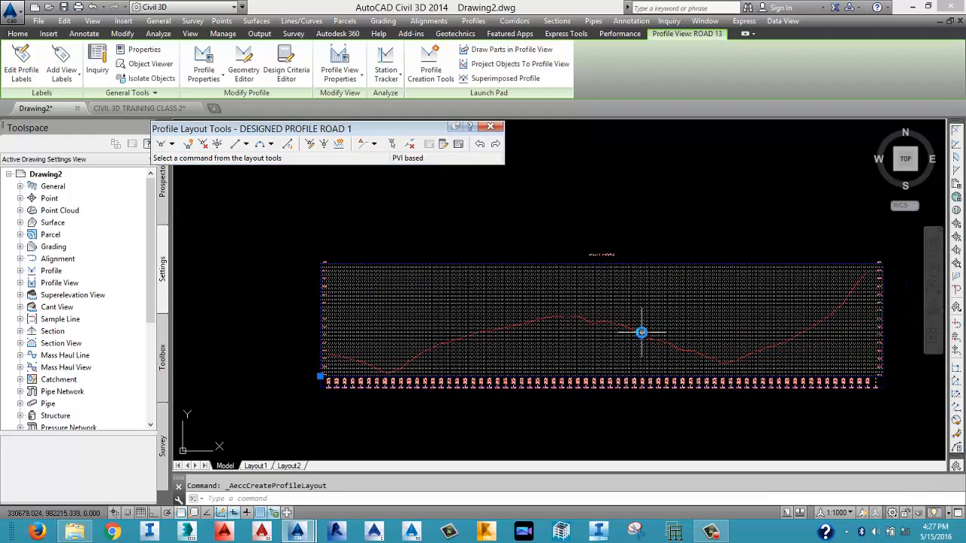
scroll(622, 332, "up", 2)
scroll(623, 329, "down", 2)
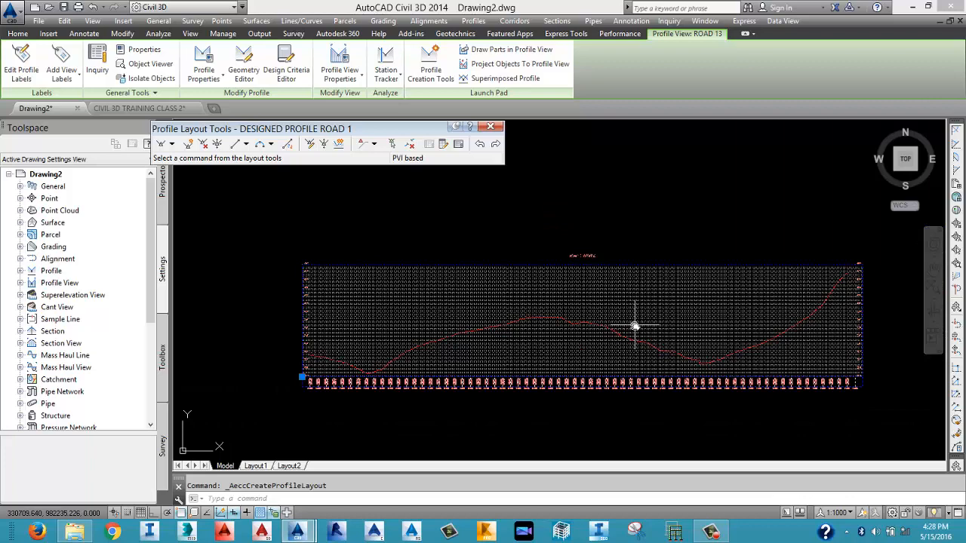
mouse_move(635, 326)
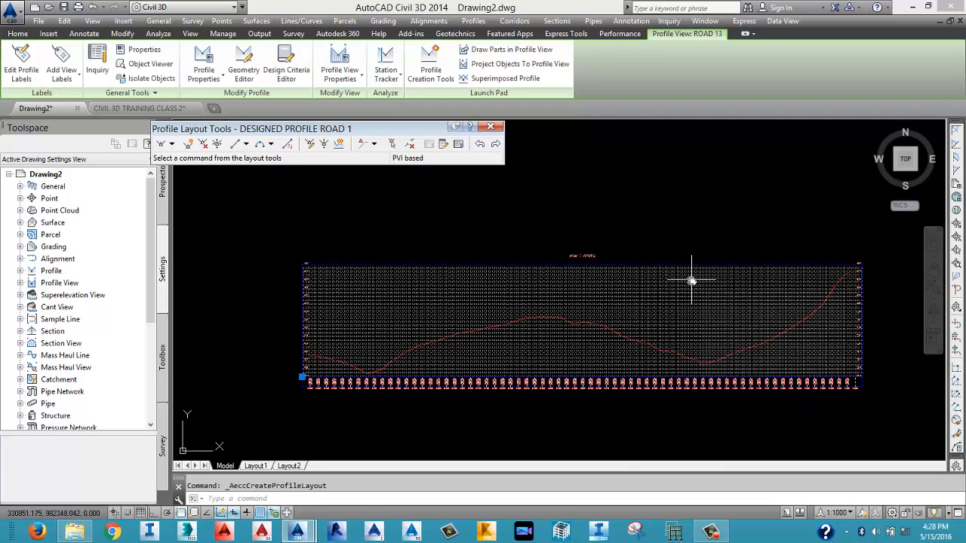
mouse_move(750, 291)
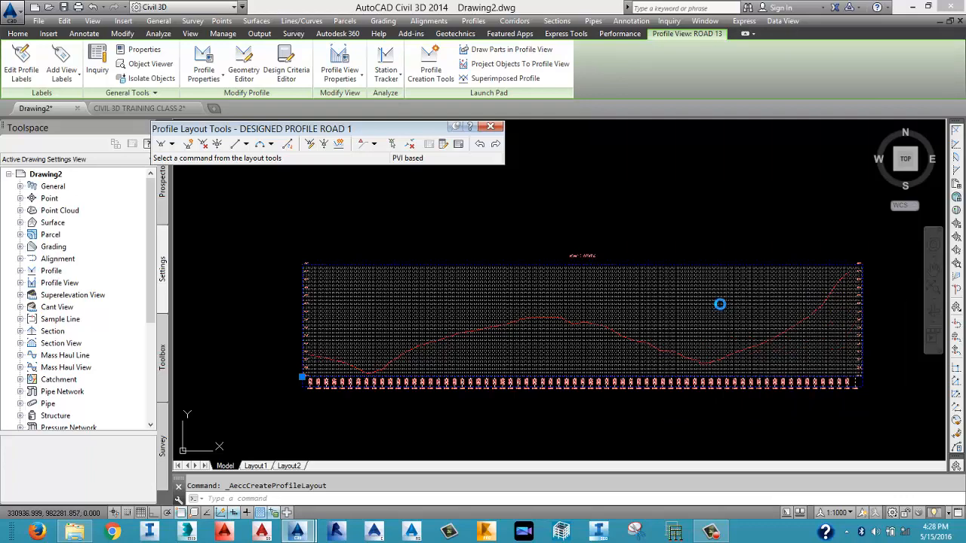
middle_click_drag(720, 304, 699, 282)
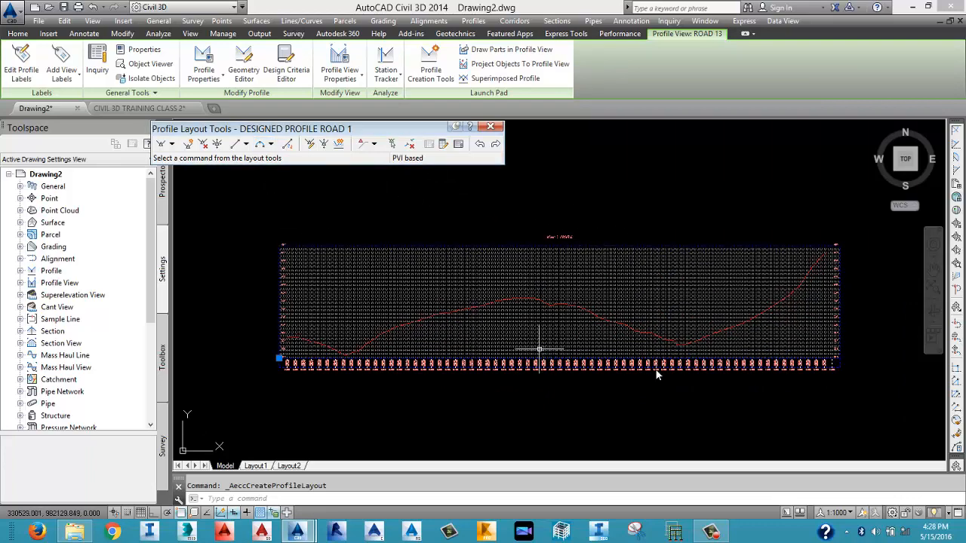
Configure parabolic vertical curves defined by K value, using 50 for both crest and sag curves.
left_click(173, 144)
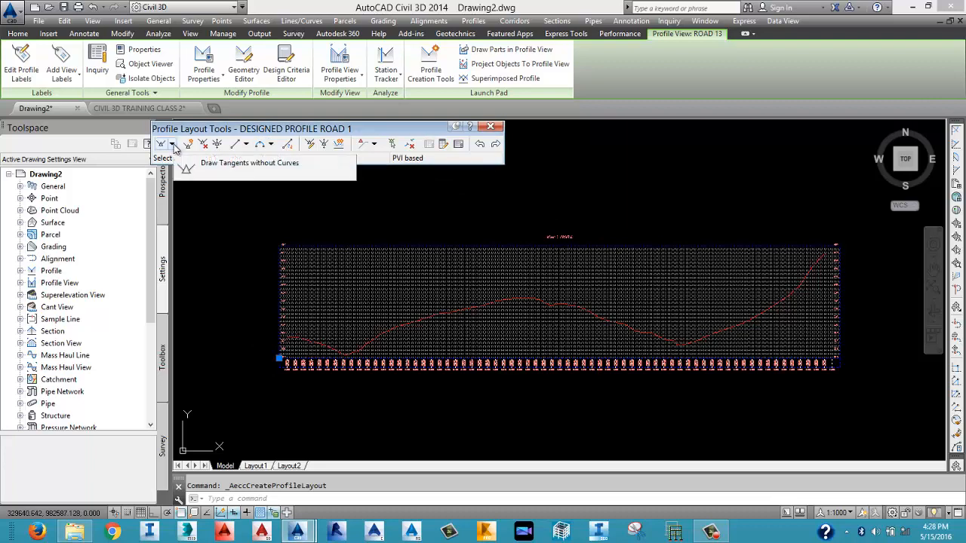
left_click(173, 146)
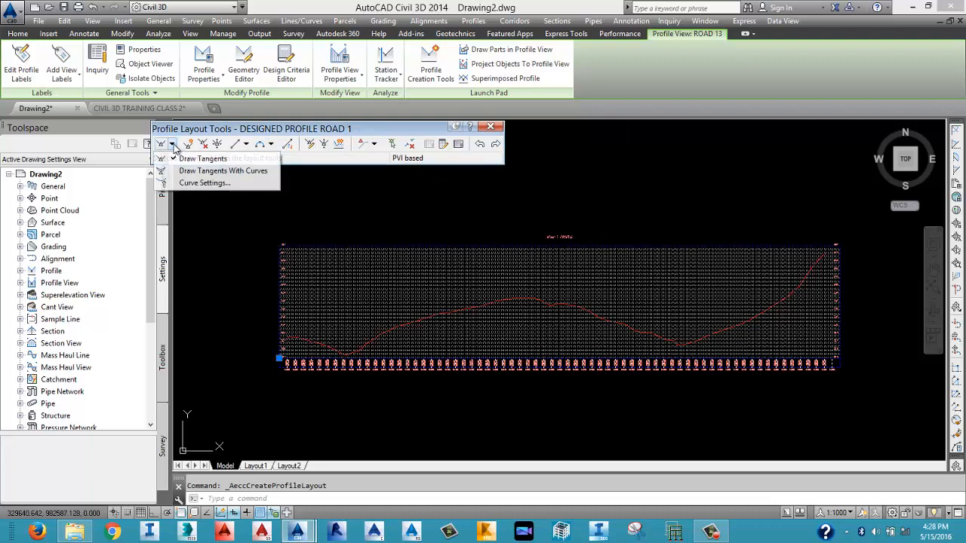
left_click(190, 185)
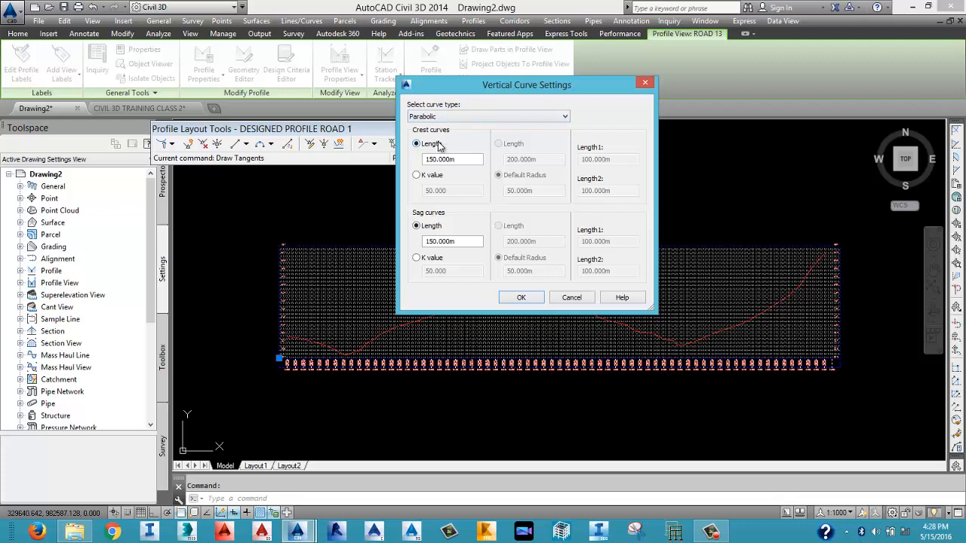
left_click(427, 176)
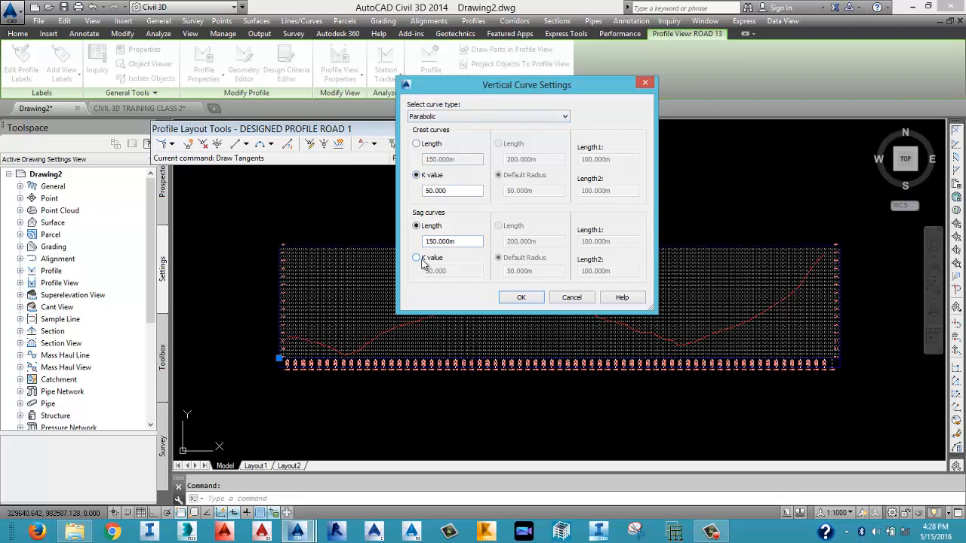
left_click(424, 259)
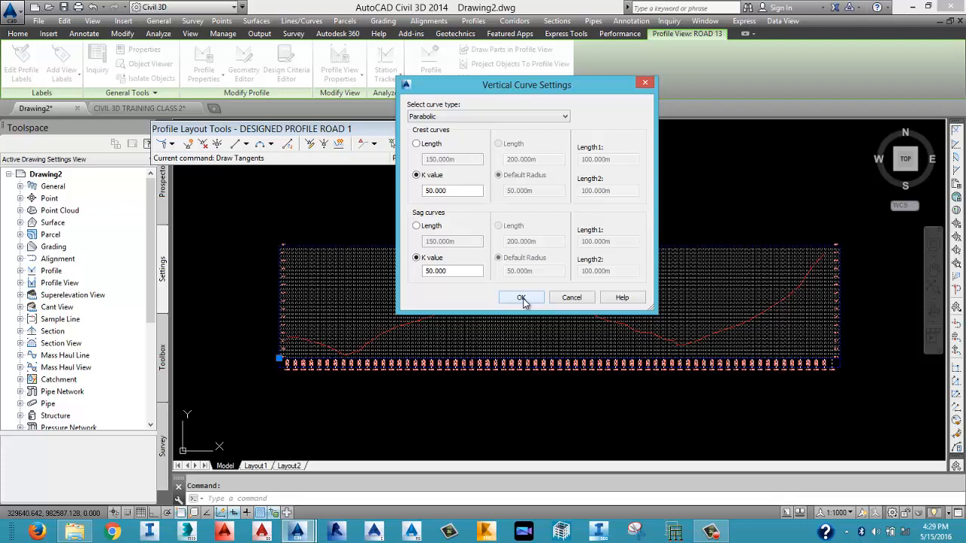
left_click(520, 298)
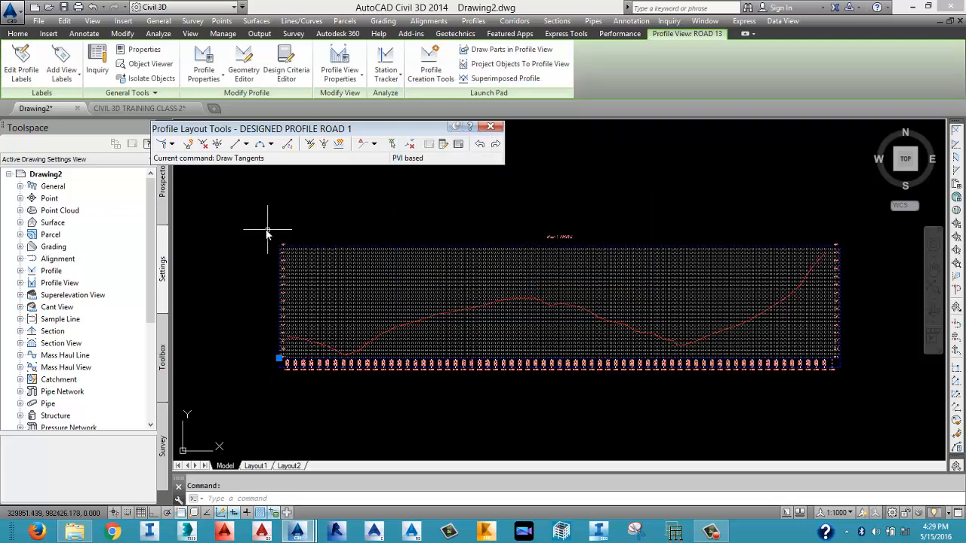
Start drawing tangents with curves from the beginning of the existing ground line in the ROAD 1 profile view.
left_click(172, 144)
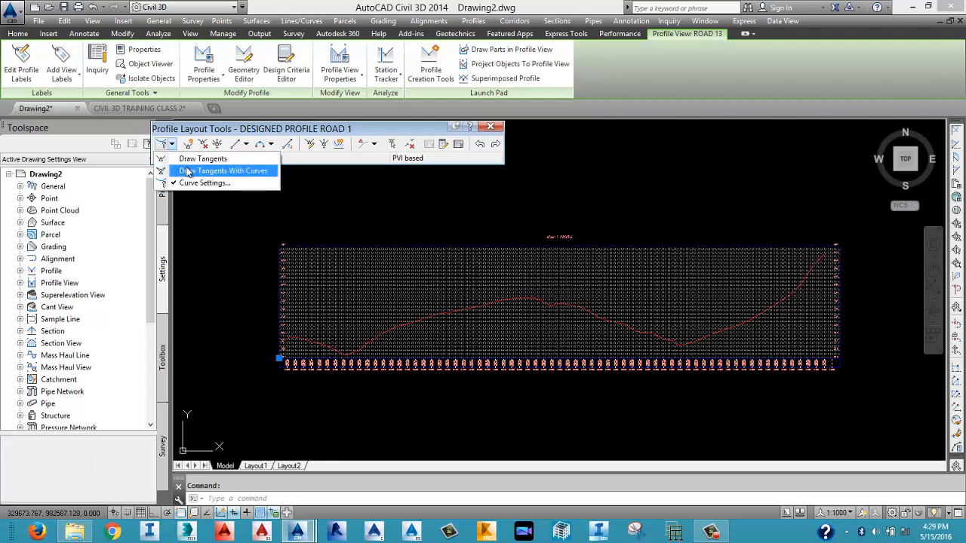
left_click(188, 172)
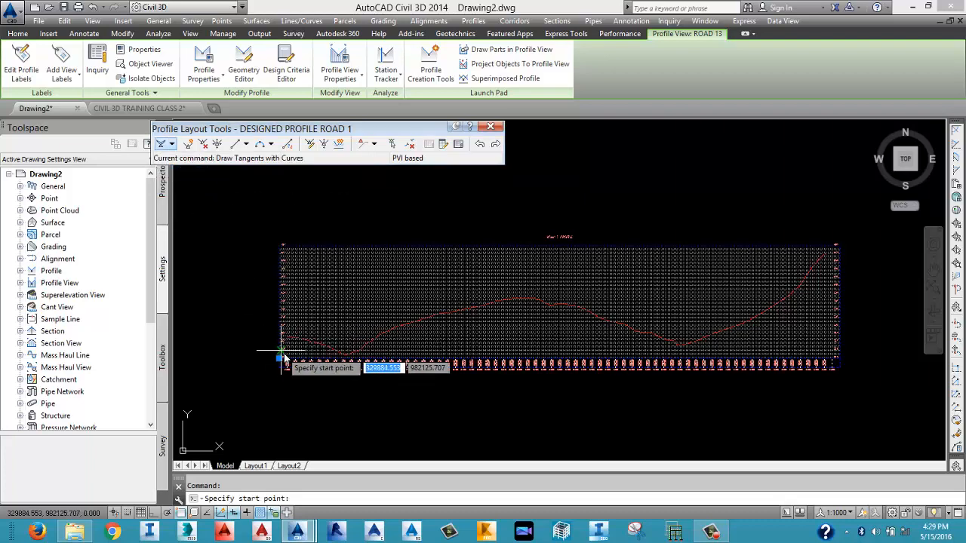
scroll(272, 357, "up", 4)
scroll(291, 296, "up", 3)
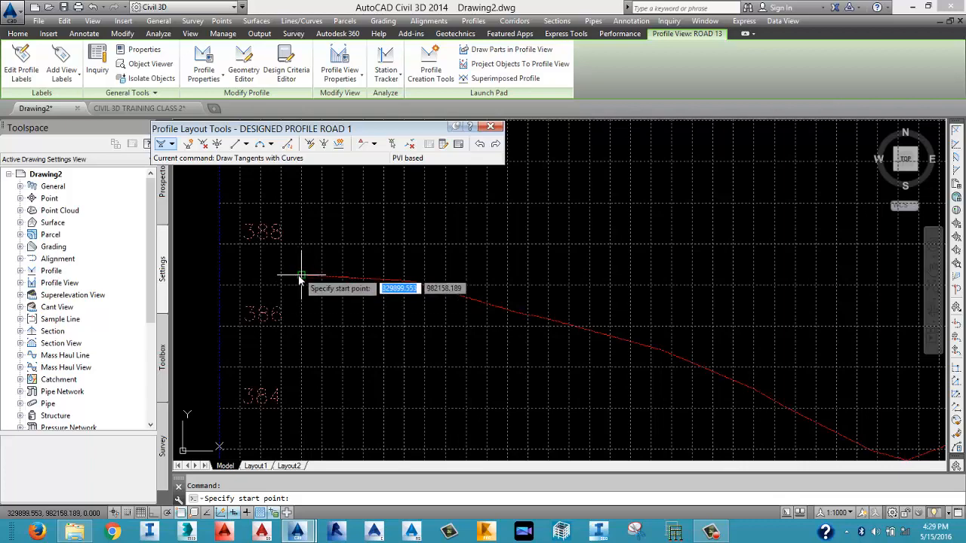
left_click(300, 277)
Turn off object snap and end the first tangent just above the ground line's first low point.
scroll(300, 280, "down", 4)
scroll(301, 280, "down", 2)
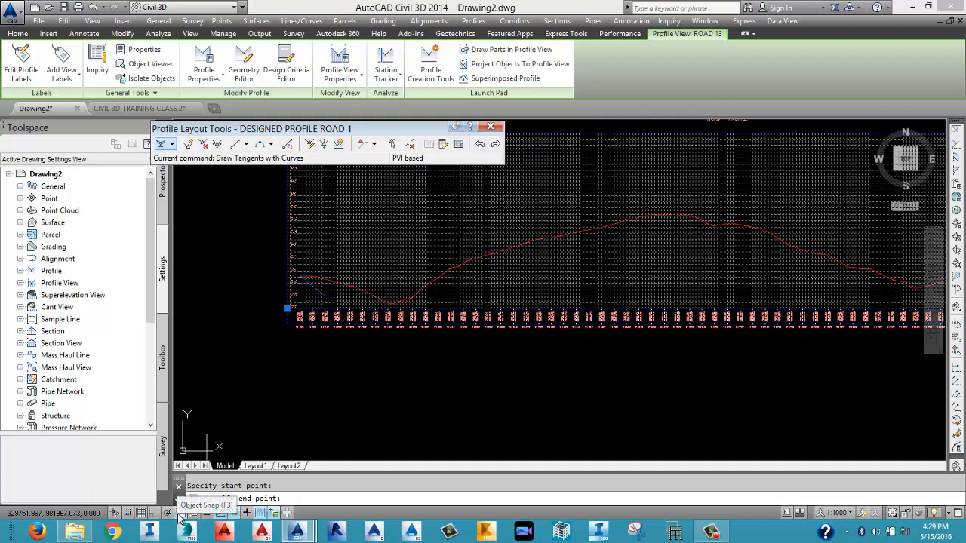
left_click(179, 516)
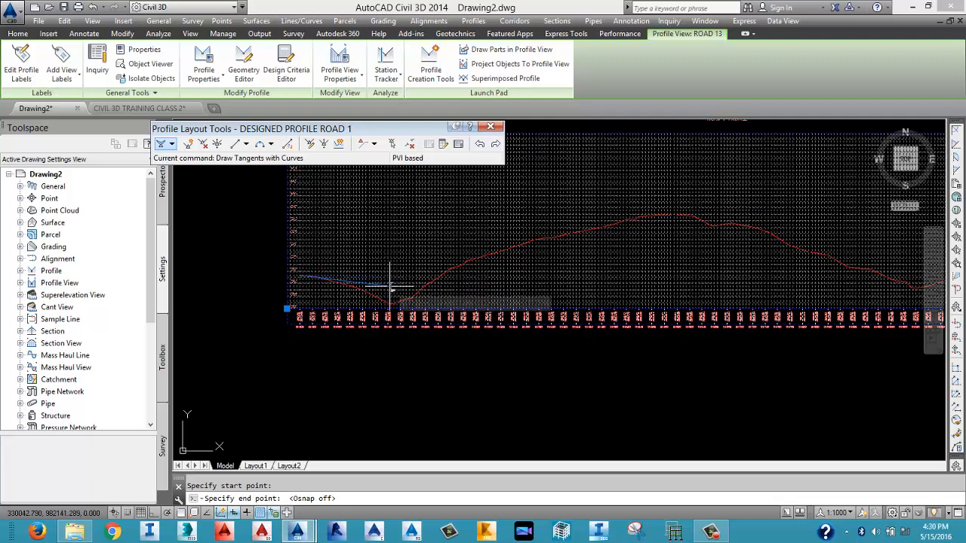
left_click(390, 287)
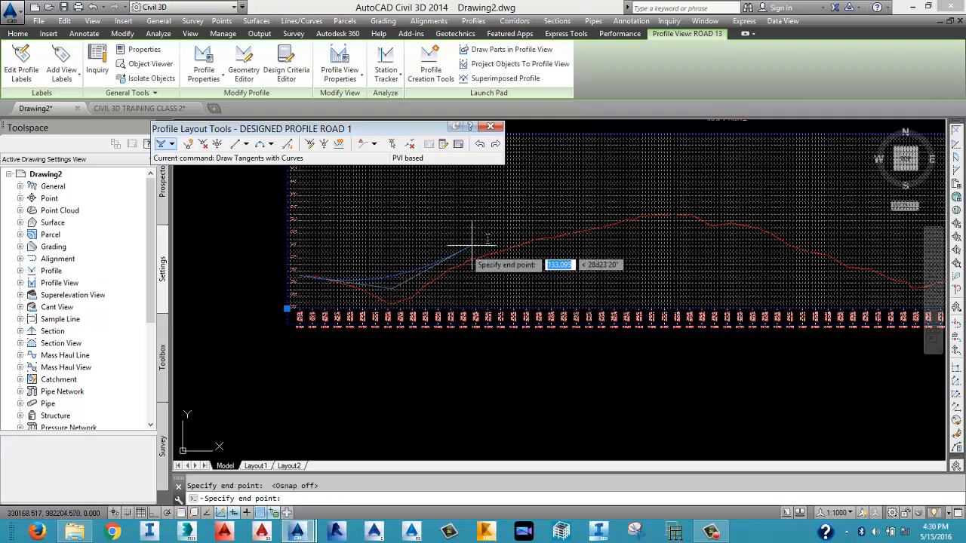
Continue the tangents with points at the ground line's crest, before its second low point, and on the final climb.
left_click(668, 212)
middle_click_drag(855, 244, 635, 221)
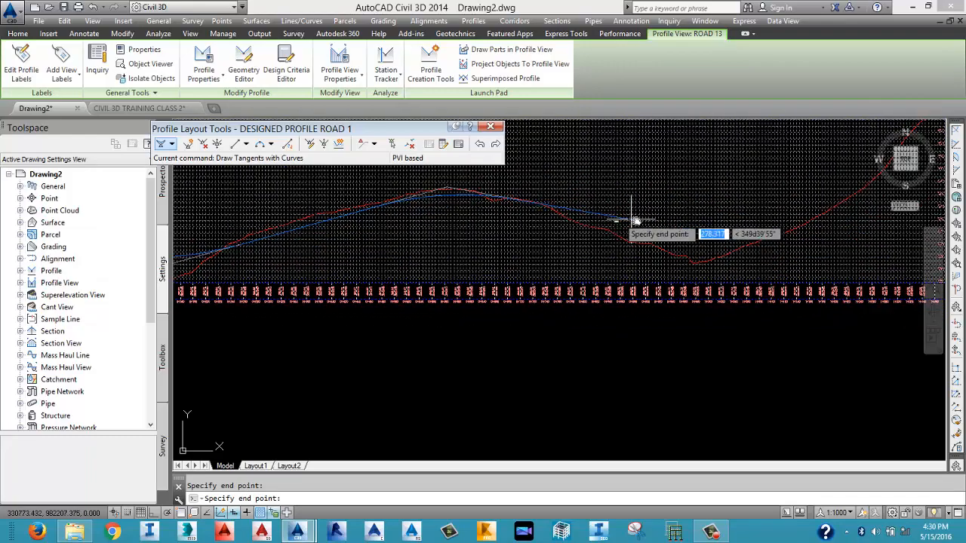
left_click(657, 236)
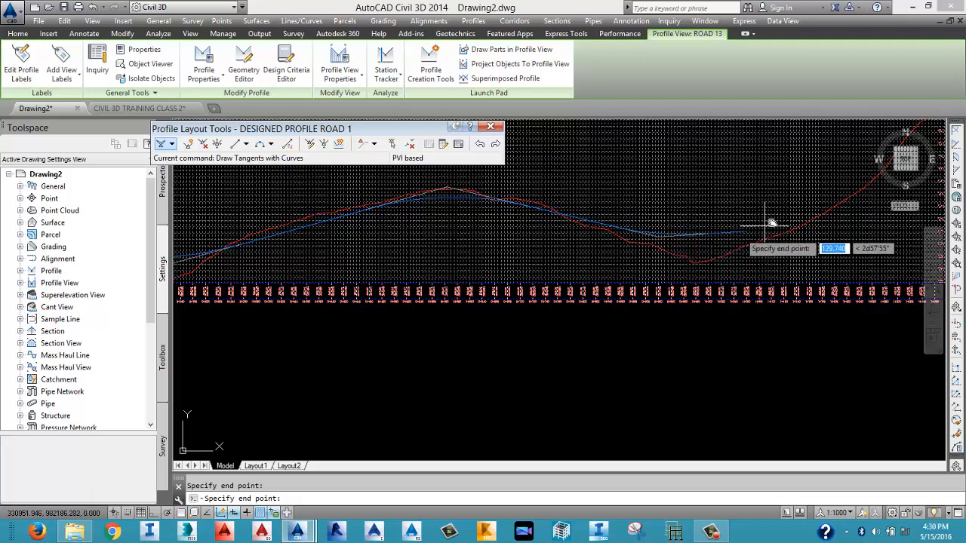
middle_click_drag(827, 209, 442, 302)
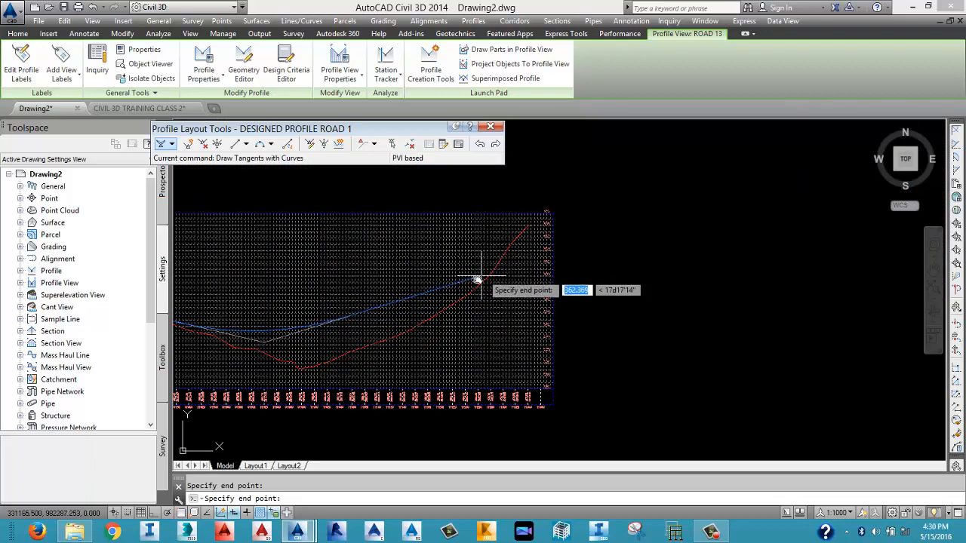
left_click(452, 308)
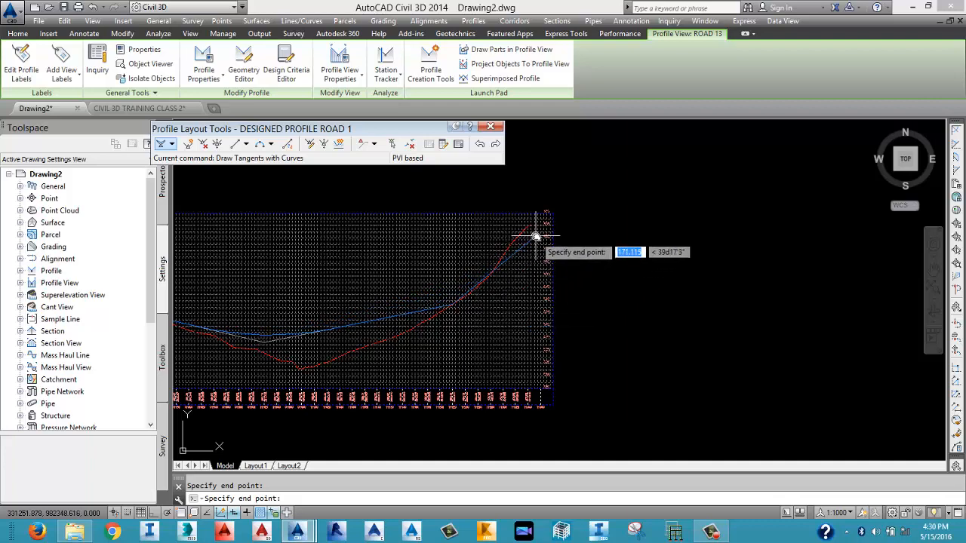
Turn object snap on, end the last tangent at the ground line's endpoint, and finish drawing the designed profile.
scroll(535, 237, "up", 4)
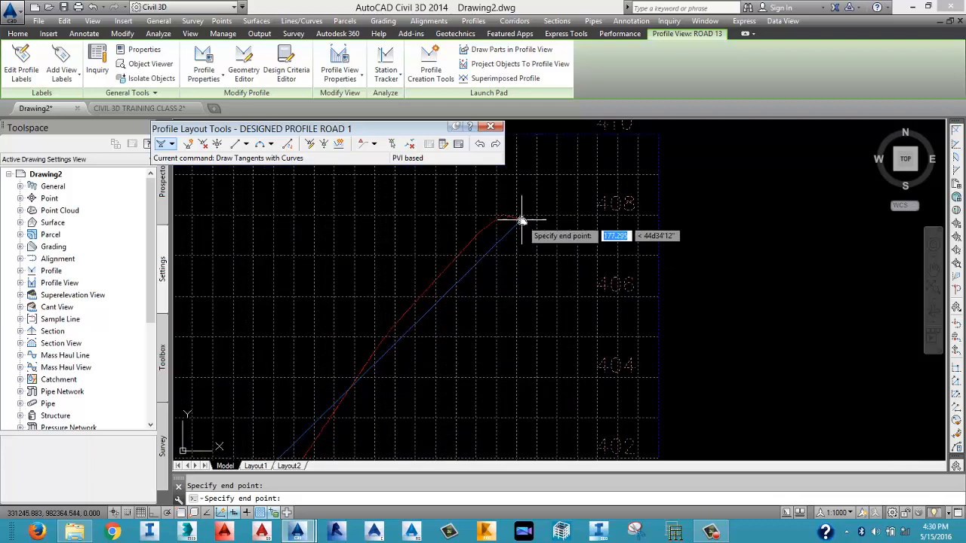
scroll(521, 221, "up", 2)
key("F3")
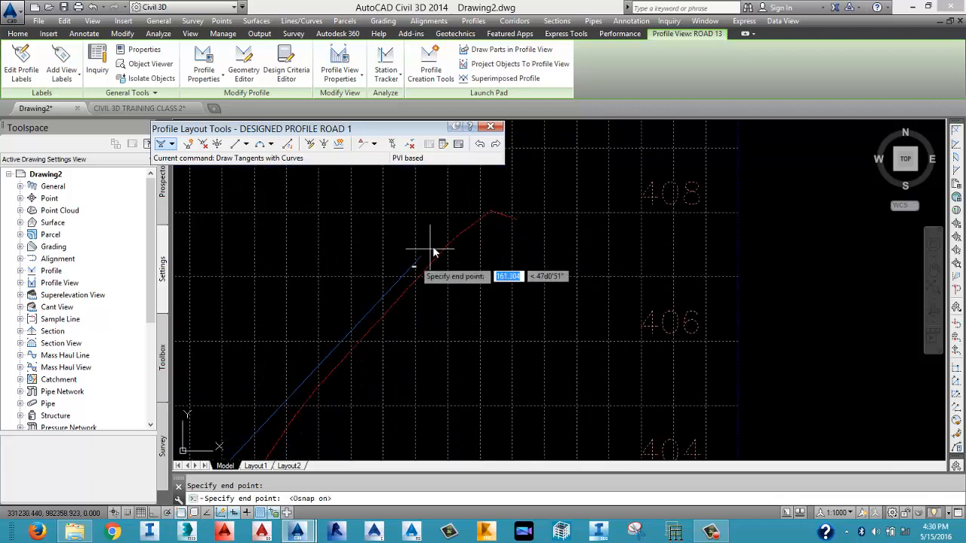
left_click(517, 221)
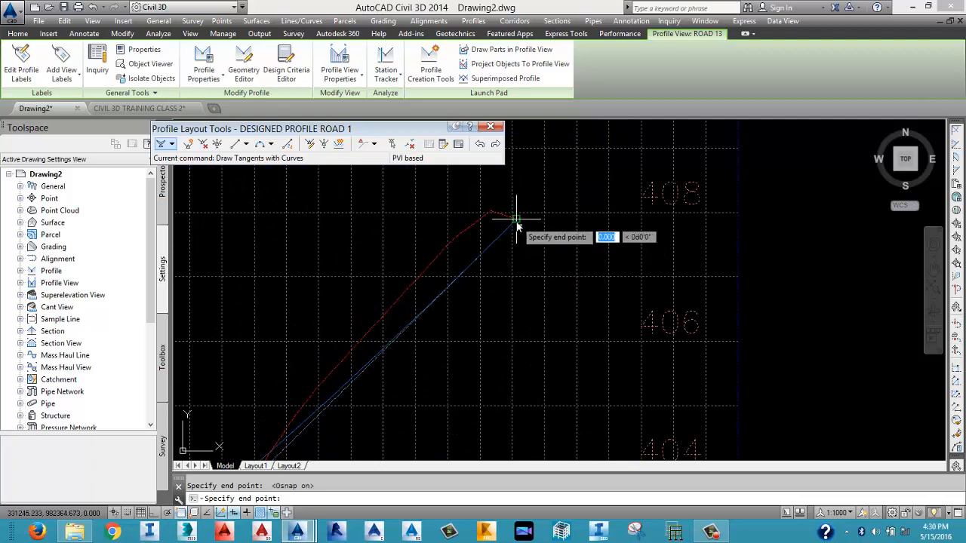
key("Return")
scroll(512, 230, "down", 2)
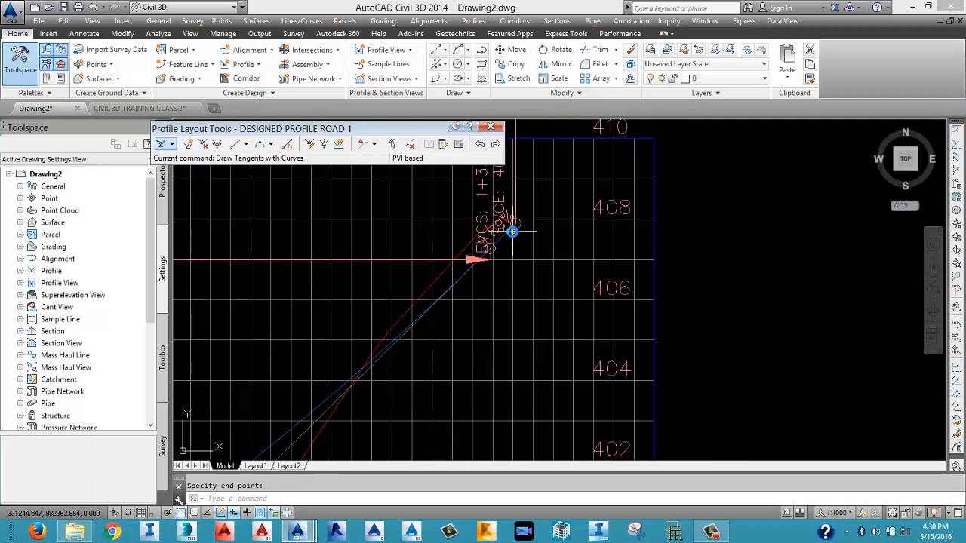
Examine the completed designed profile's curves, grades and labels against the ground line, including its far end.
scroll(512, 231, "down", 4)
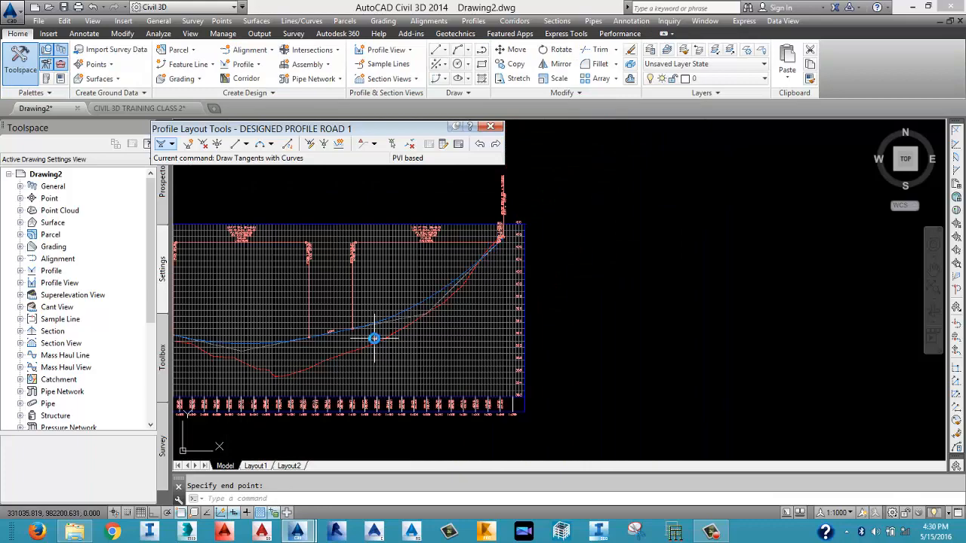
middle_click_drag(374, 339, 603, 337)
middle_click_drag(341, 328, 361, 332)
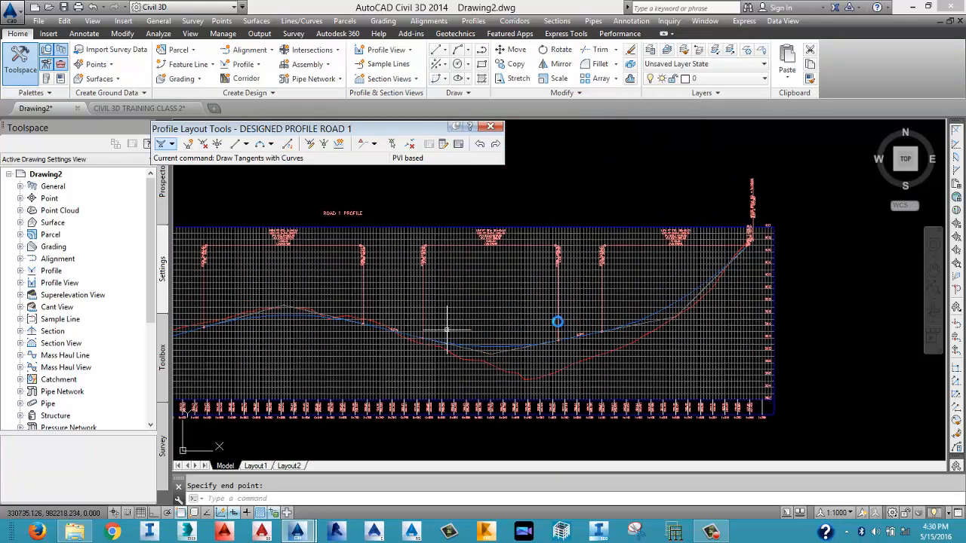
scroll(681, 300, "up", 5)
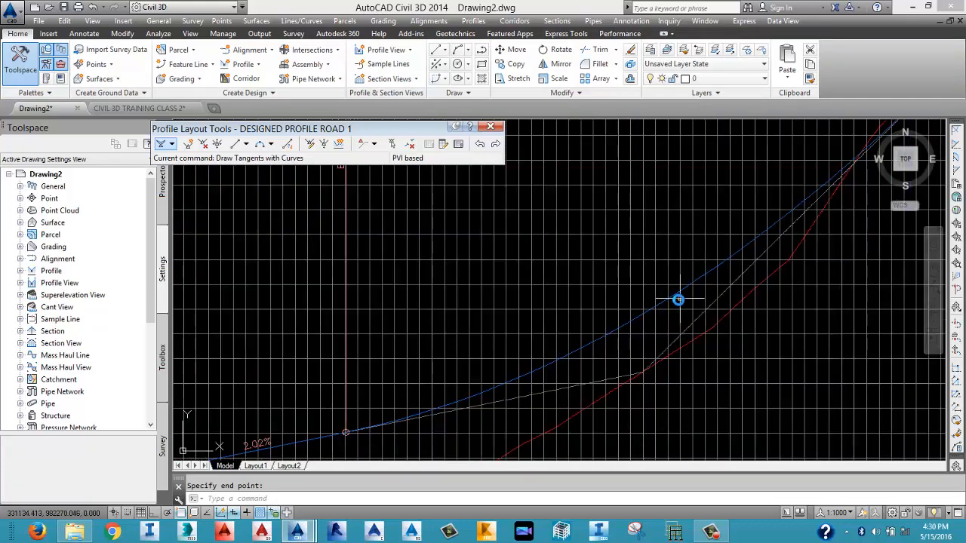
scroll(678, 300, "down", 2)
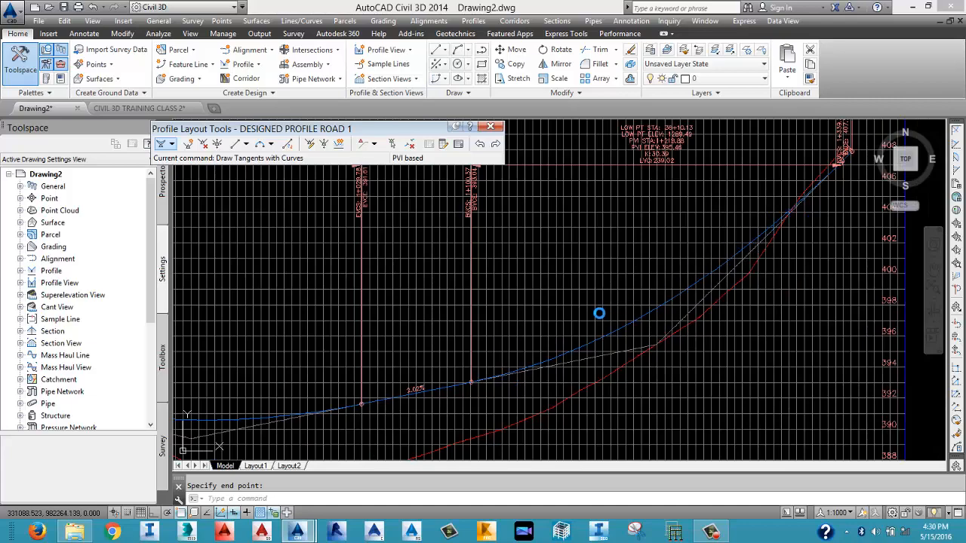
scroll(599, 313, "down", 2)
scroll(428, 371, "up", 1)
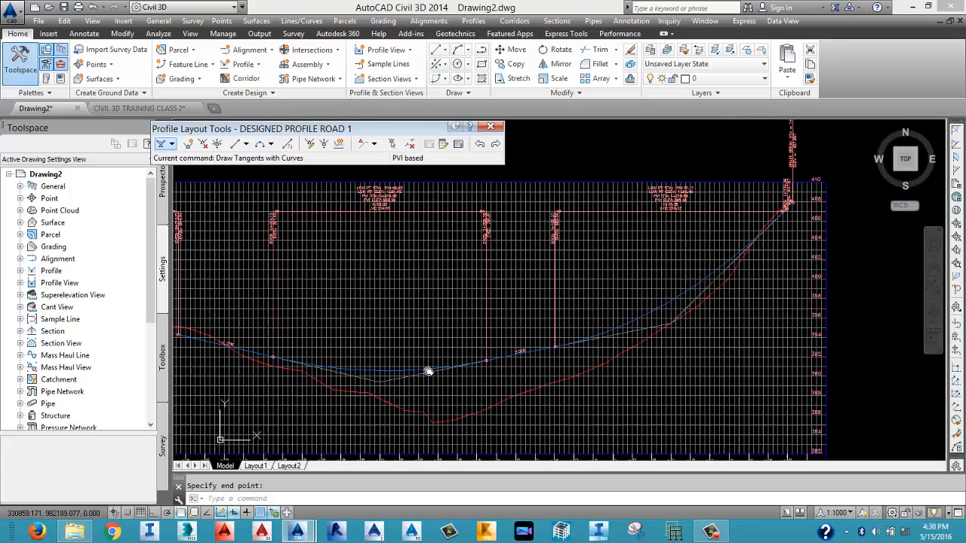
scroll(428, 371, "up", 4)
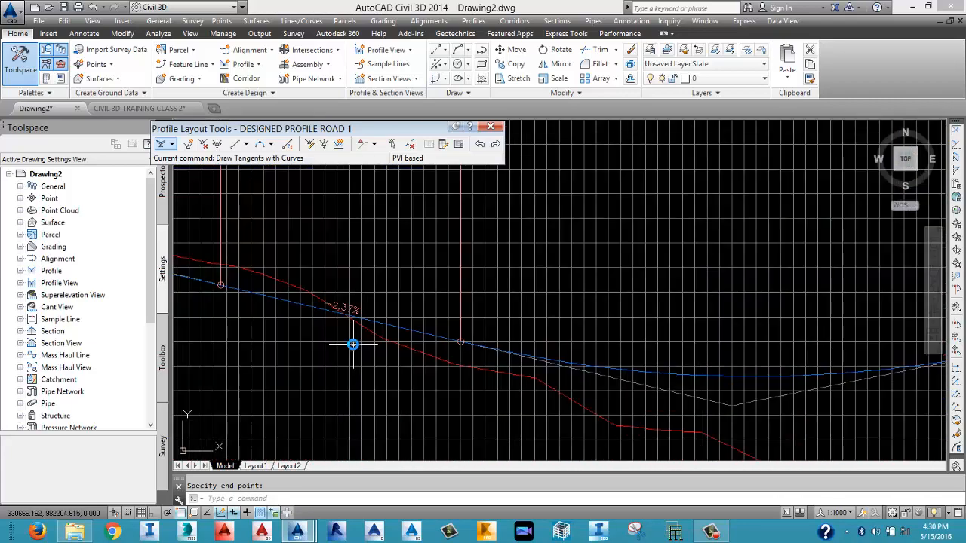
scroll(453, 325, "down", 4)
scroll(647, 276, "up", 6)
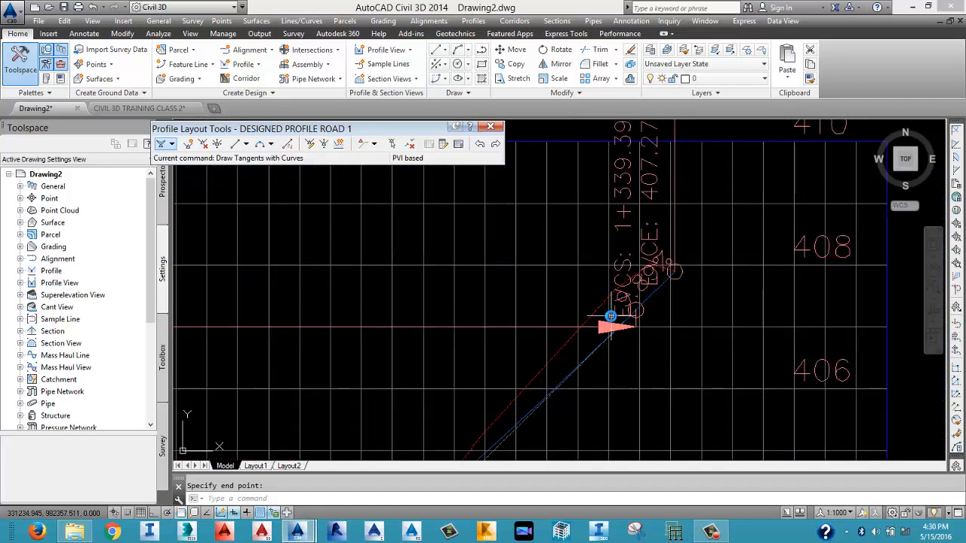
scroll(610, 315, "up", 1)
scroll(627, 336, "up", 1)
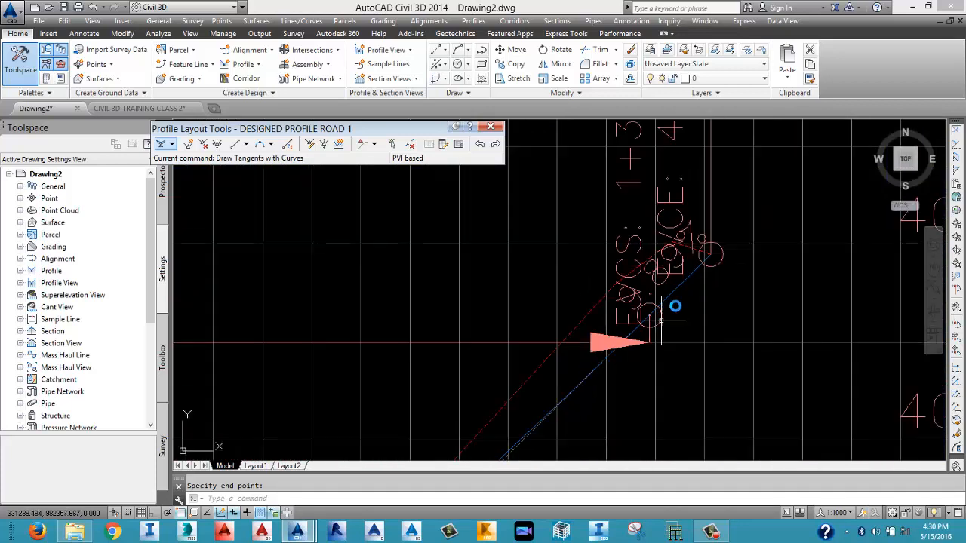
Select the designed profile and, with ortho on and object snap off, move its endpoint straight down to about elevation 405.
left_click(681, 261)
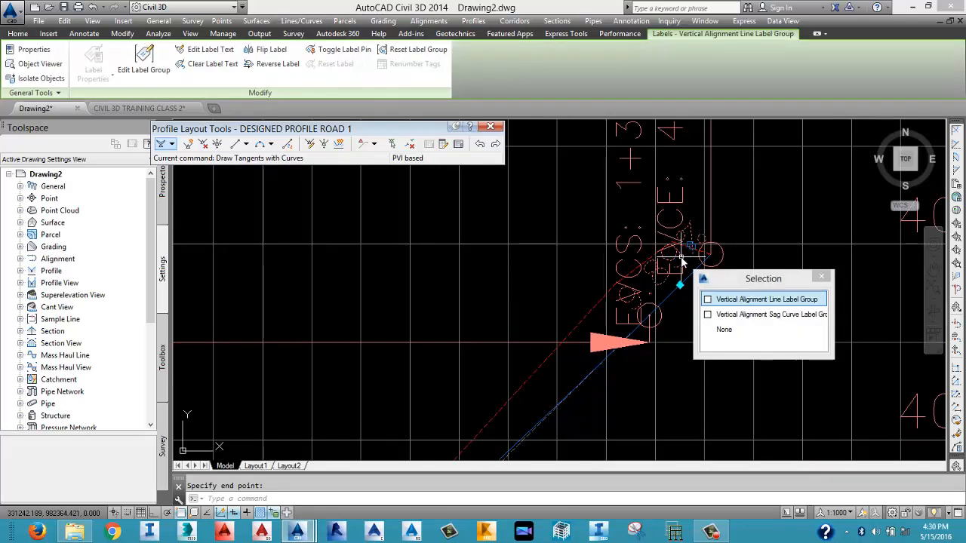
key("Escape")
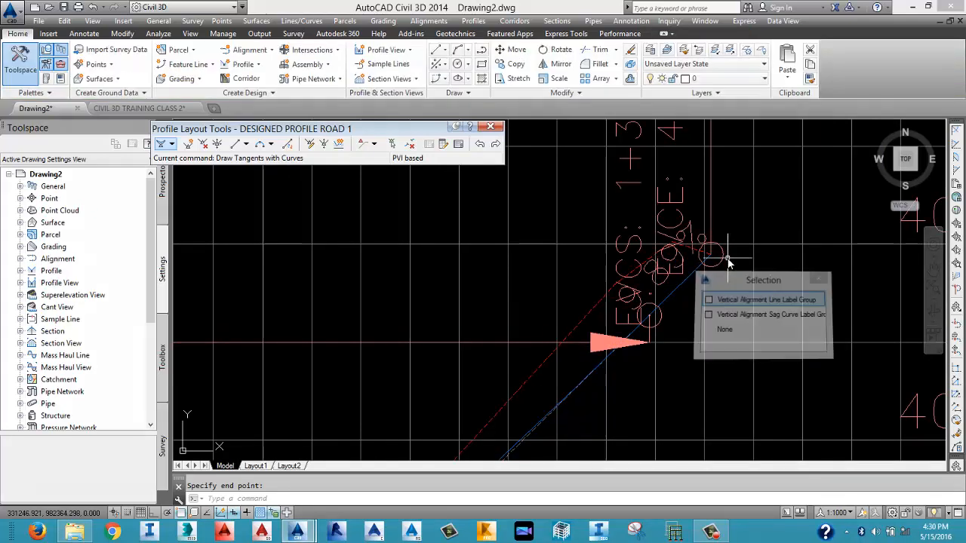
key("Escape")
left_click(687, 280)
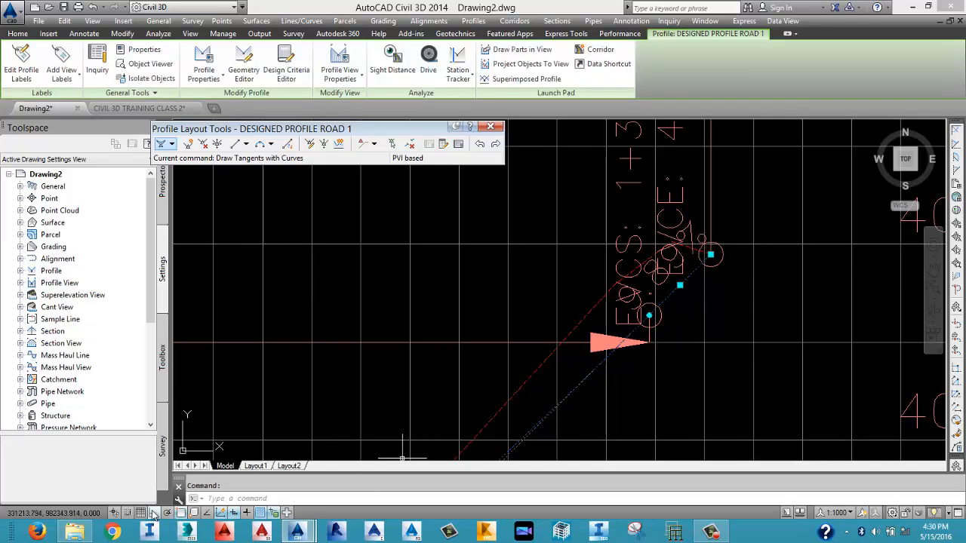
left_click(154, 514)
middle_click_drag(621, 395, 453, 297)
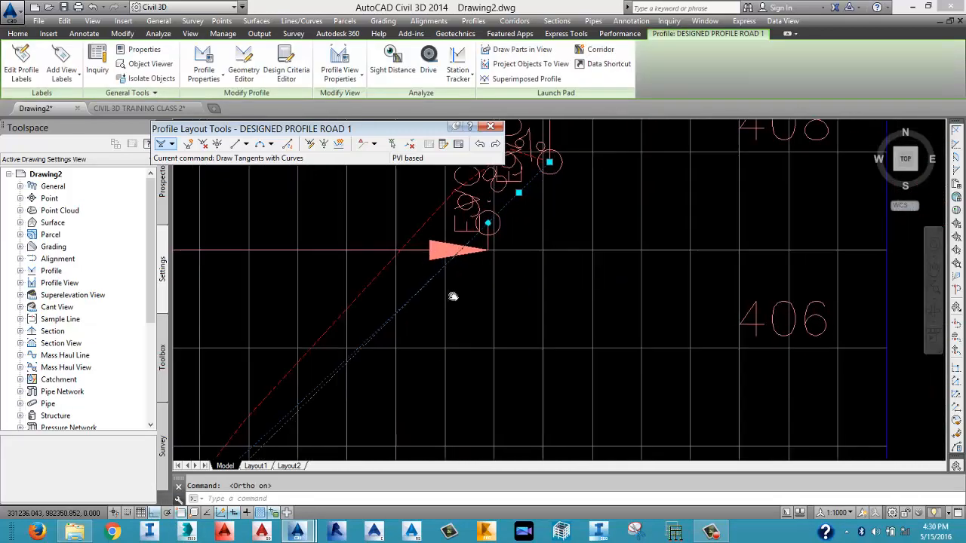
scroll(453, 296, "down", 2)
left_click(188, 513)
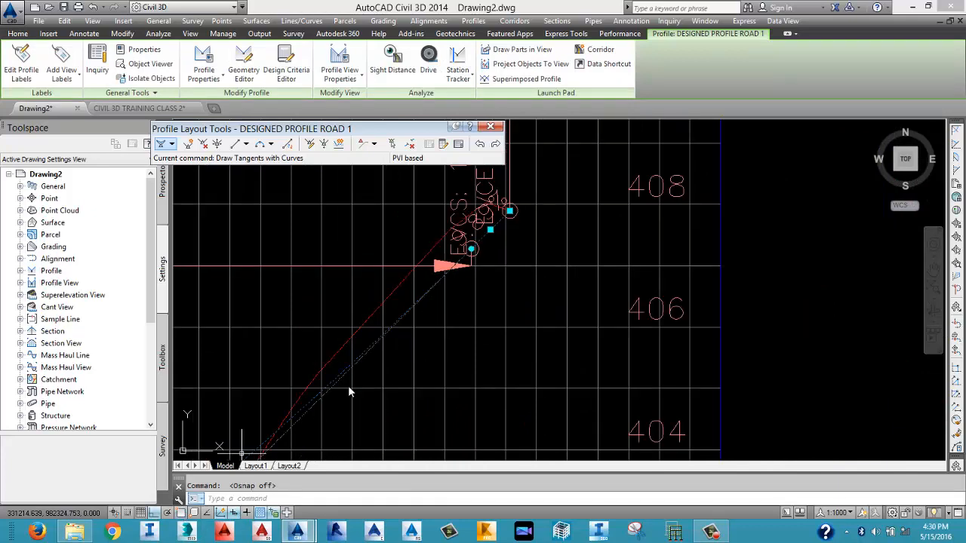
left_click(510, 211)
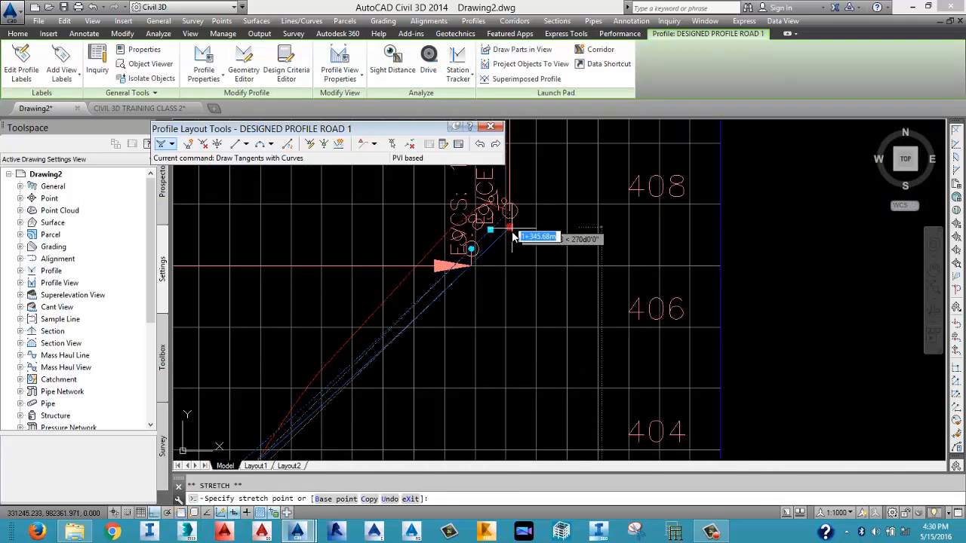
left_click(510, 365)
scroll(510, 366, "down", 2)
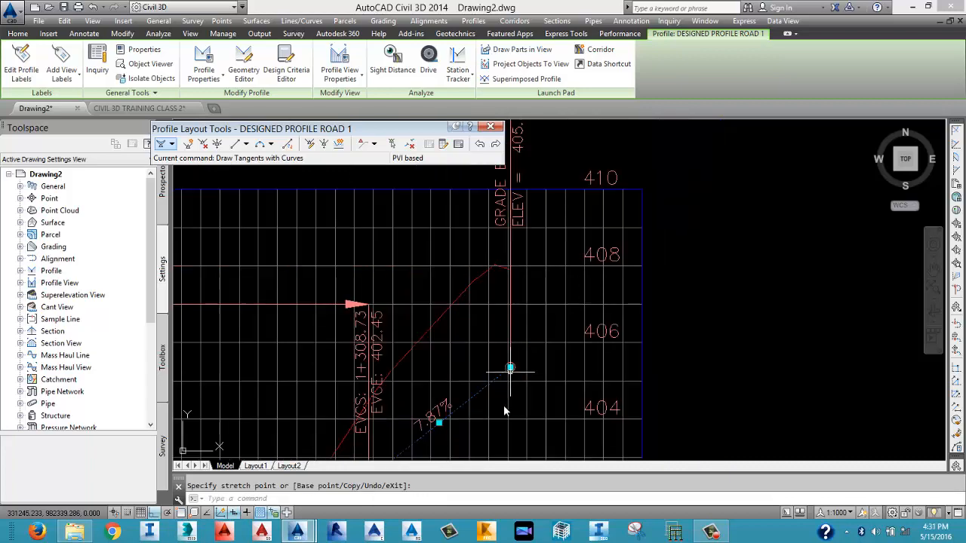
Lower the designed profile's endpoint further, to about elevation 404.7.
scroll(573, 295, "down", 4)
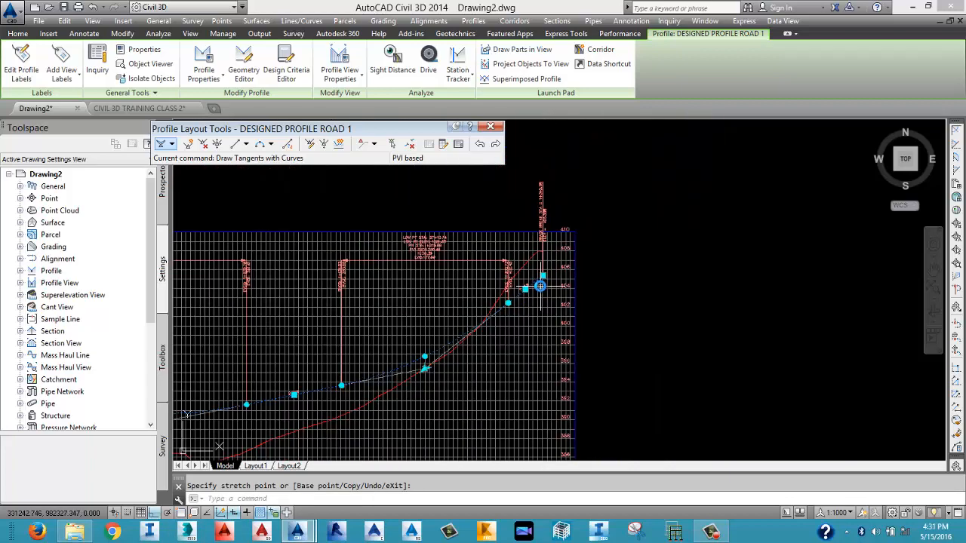
scroll(541, 279, "up", 3)
scroll(541, 275, "up", 5)
scroll(540, 258, "down", 4)
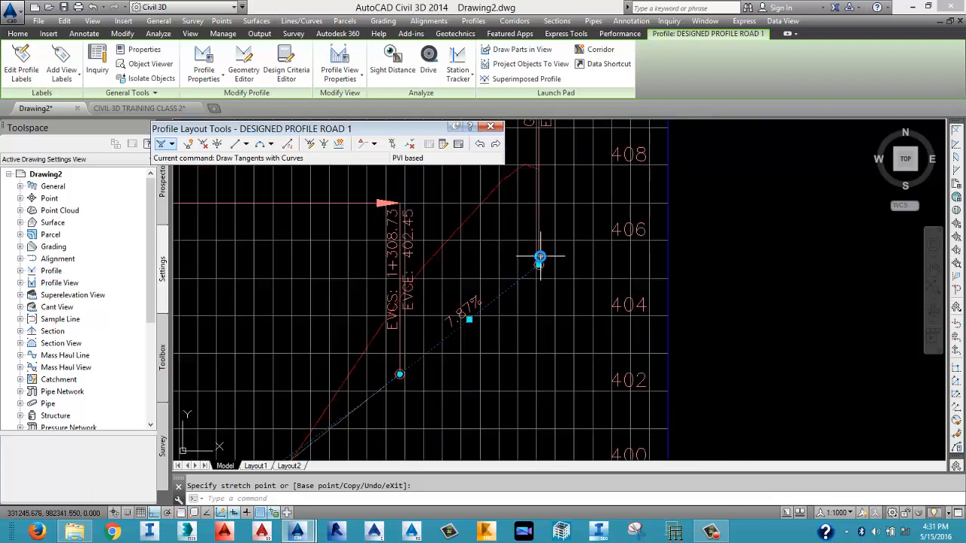
scroll(539, 257, "up", 2)
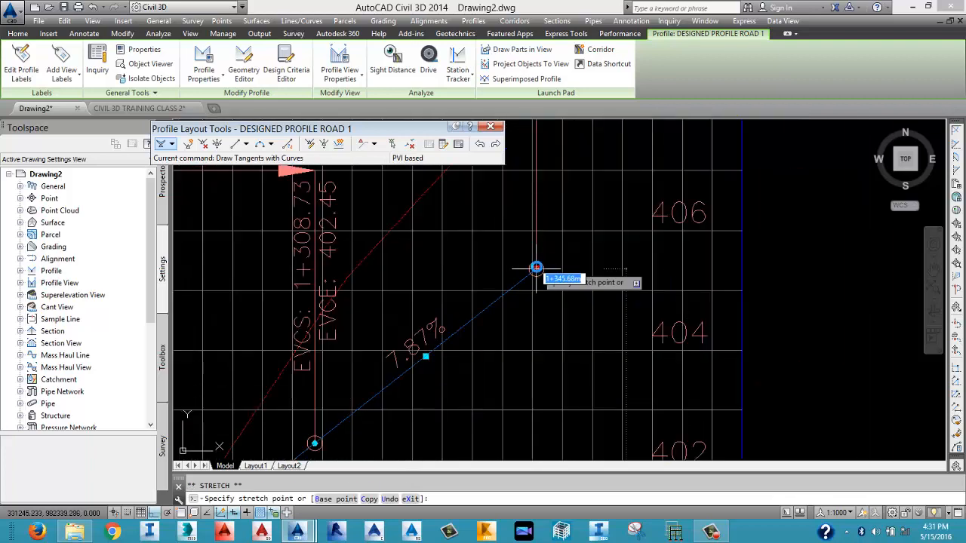
scroll(550, 243, "down", 3)
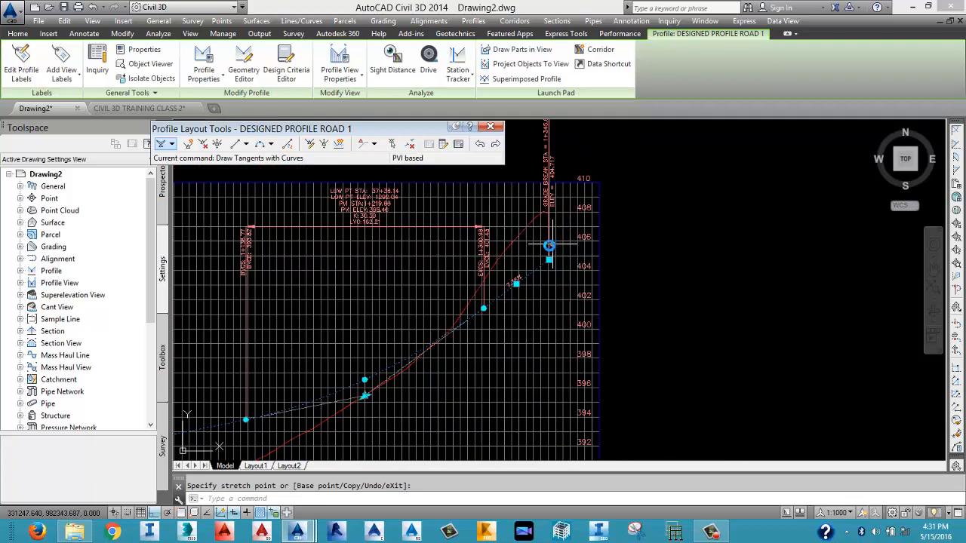
Examine the last sag curve and the grades of the tangents on either side of it.
scroll(554, 261, "down", 1)
scroll(558, 270, "up", 4)
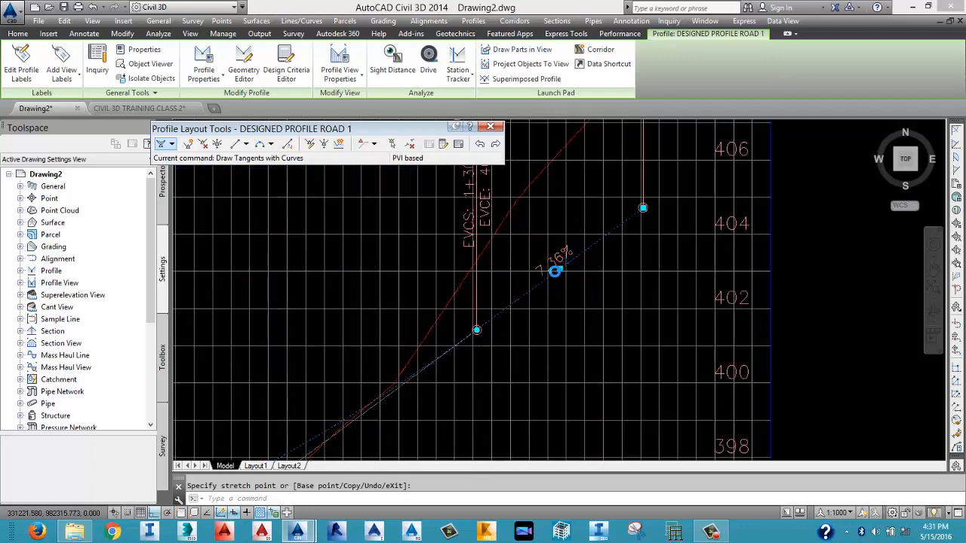
scroll(557, 269, "down", 4)
scroll(391, 391, "up", 3)
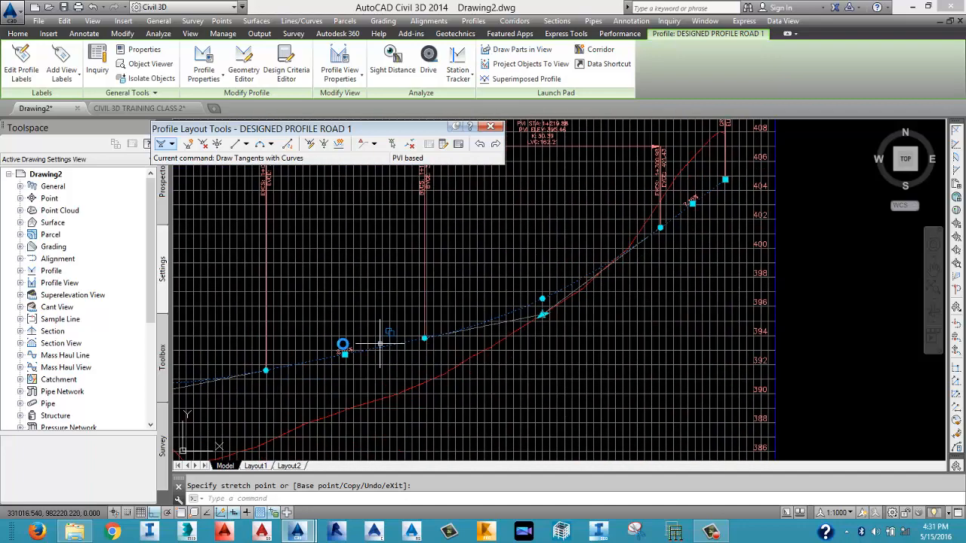
scroll(521, 317, "up", 1)
scroll(524, 307, "down", 2)
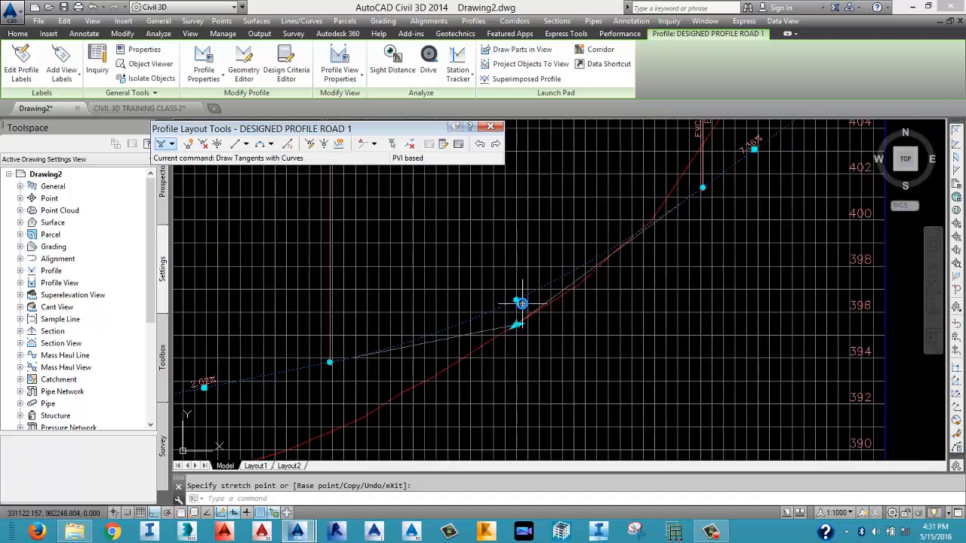
scroll(329, 358, "down", 3)
scroll(277, 369, "up", 3)
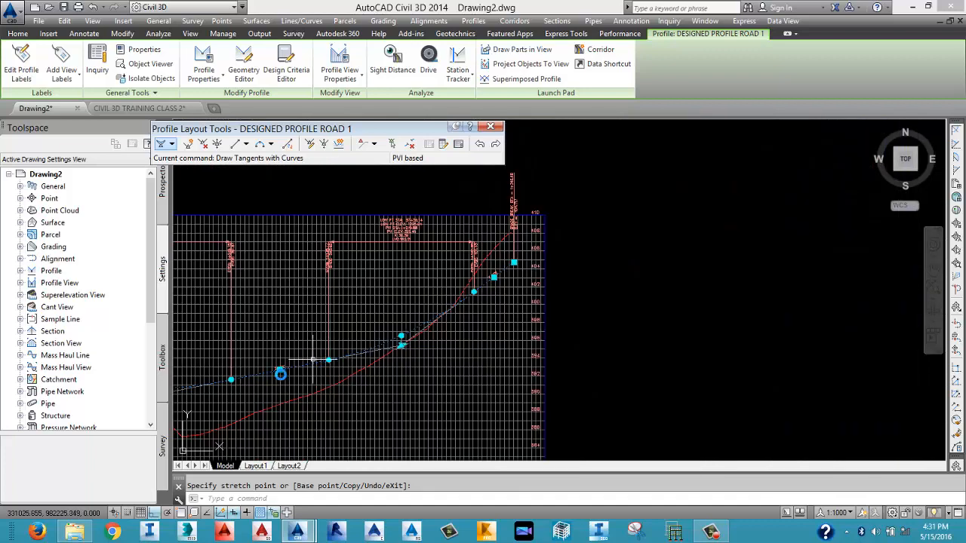
Raise the tangent between the last two sag curves vertically, with its midpoint at about elevation 397.
left_click(288, 363)
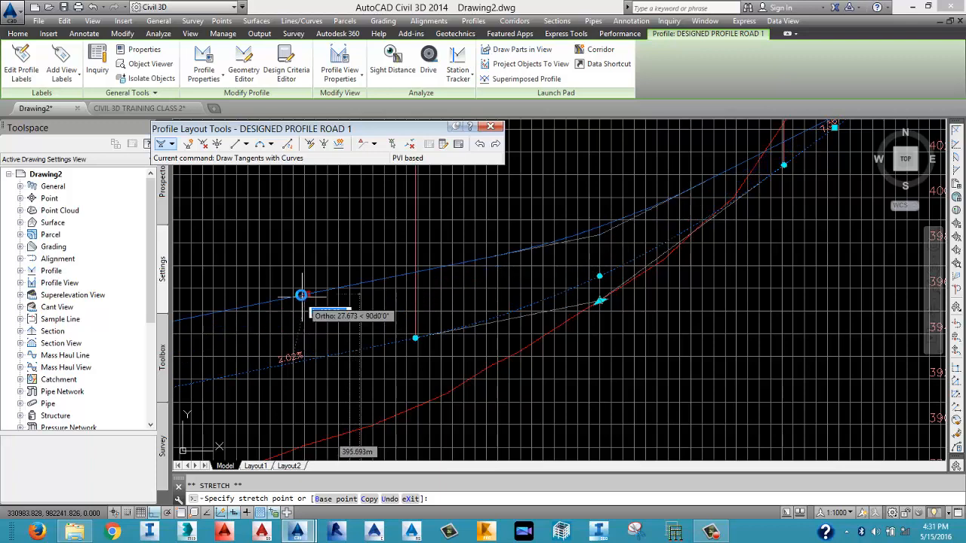
left_click(305, 274)
scroll(292, 296, "down", 2)
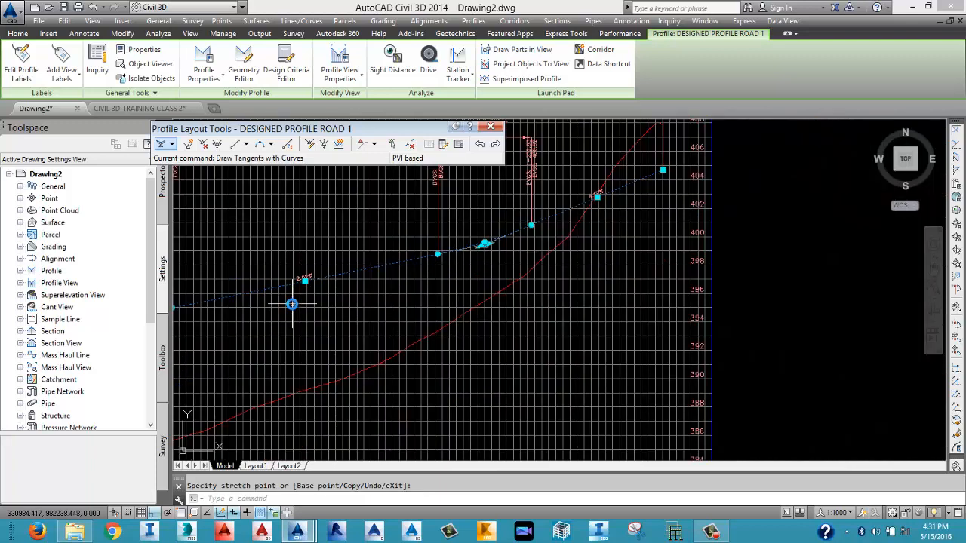
Lower the tangent between the last two sag curves vertically, with its midpoint at about elevation 393.
scroll(616, 179, "up", 4)
scroll(602, 213, "down", 2)
scroll(602, 213, "down", 5)
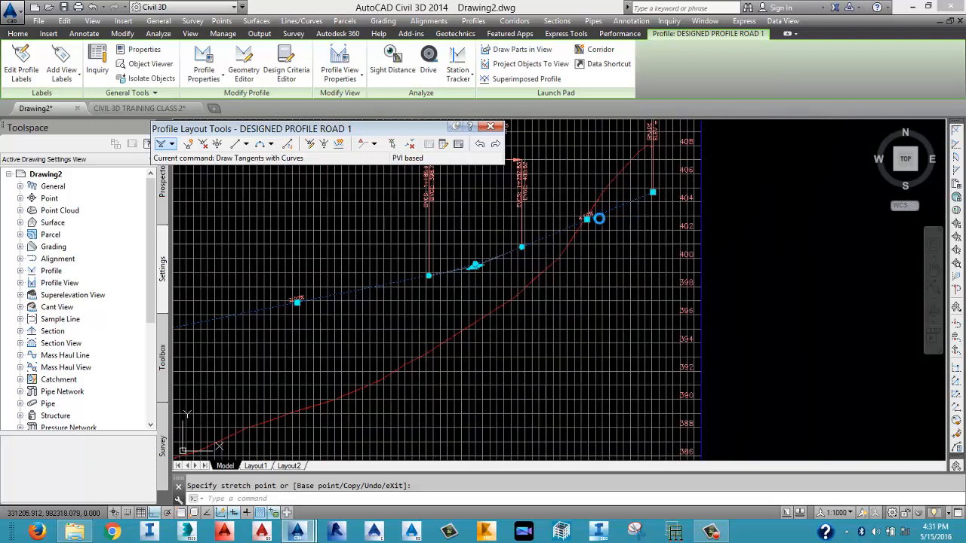
scroll(408, 332, "up", 2)
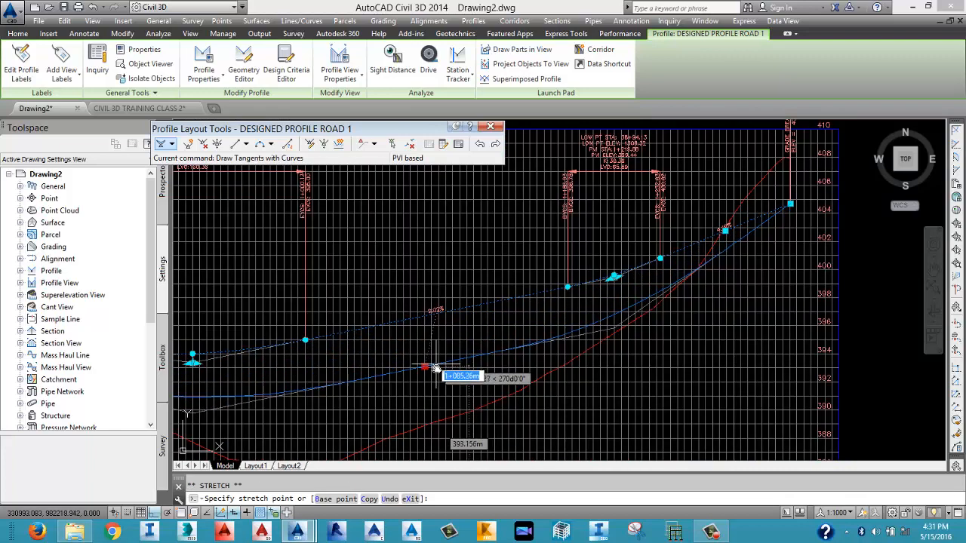
left_click(432, 385)
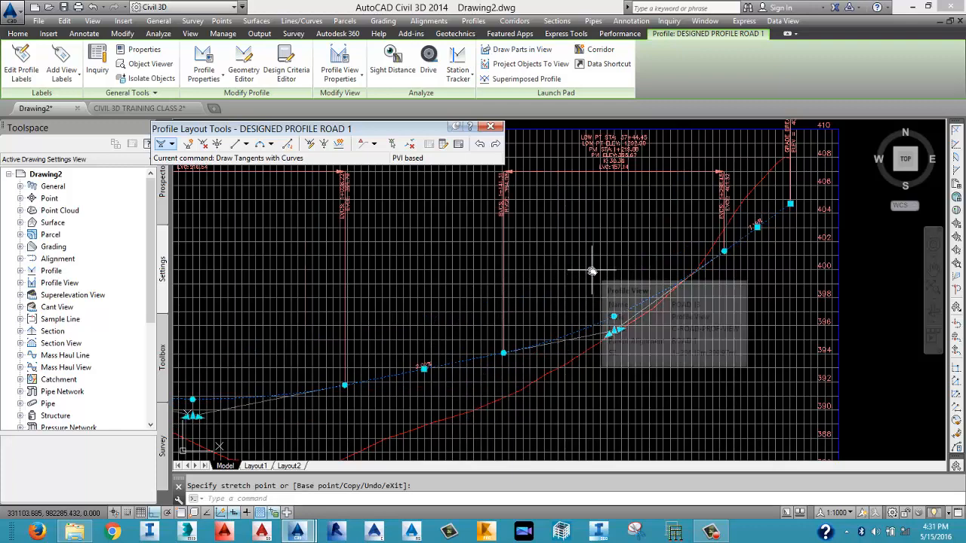
Compare the designed profile with the ground line around the ground's low point beneath the second-to-last curve.
scroll(529, 324, "down", 5)
scroll(496, 342, "up", 2)
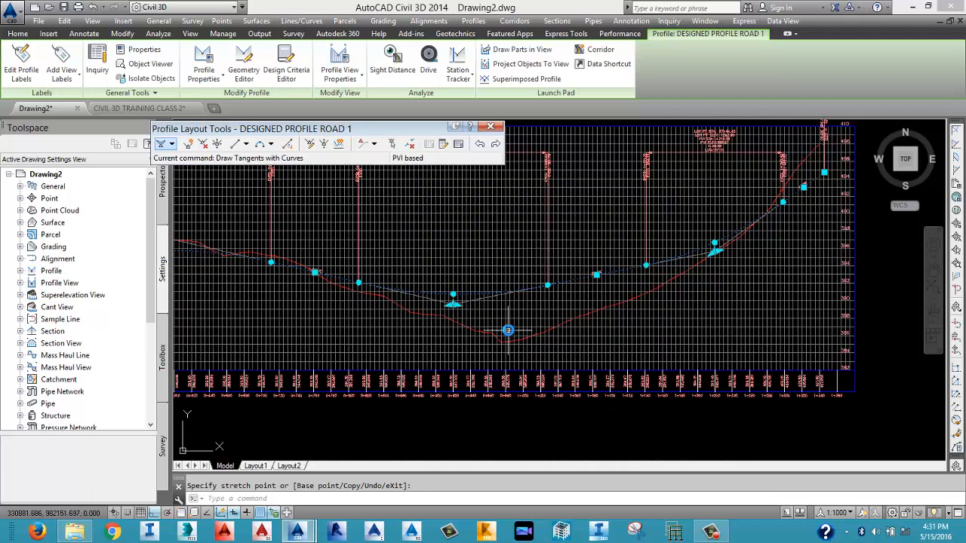
scroll(529, 338, "up", 2)
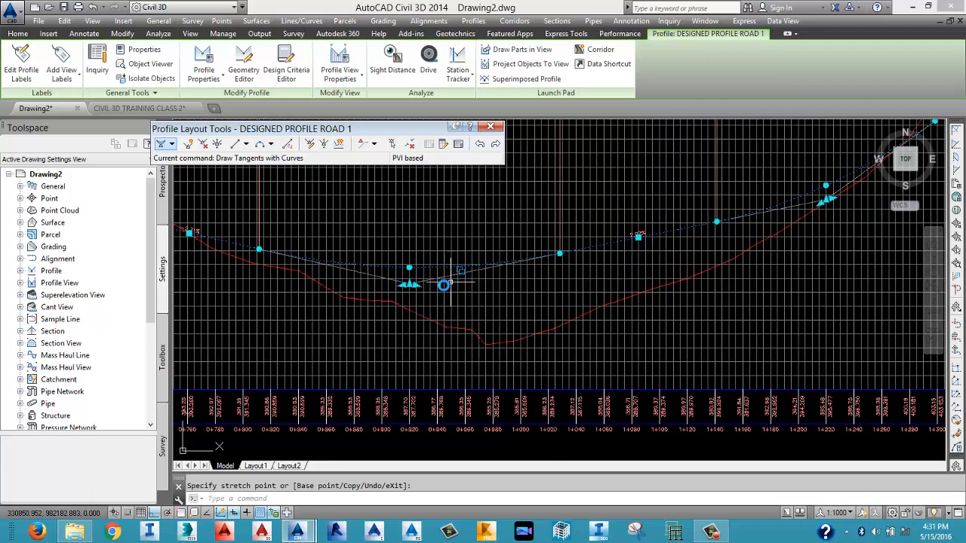
scroll(486, 308, "down", 4)
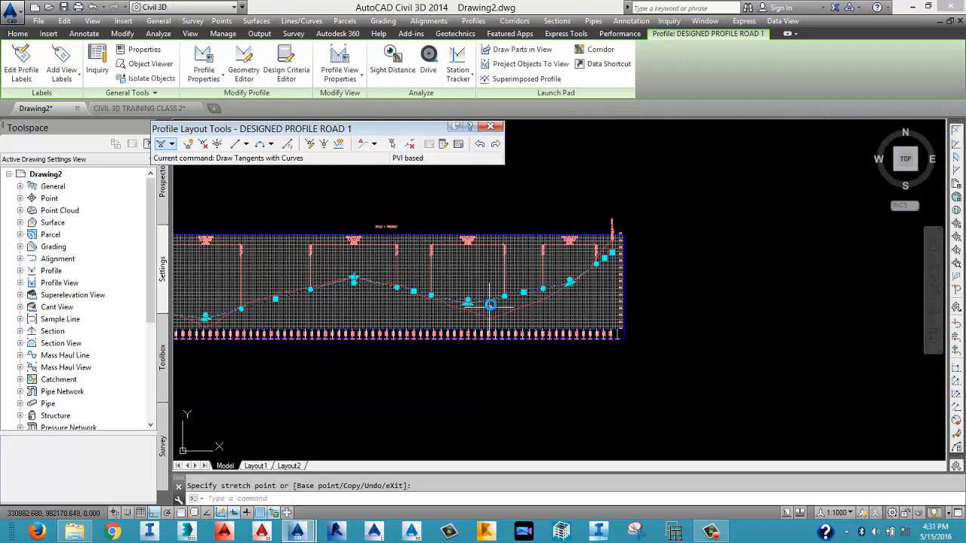
scroll(491, 321, "up", 2)
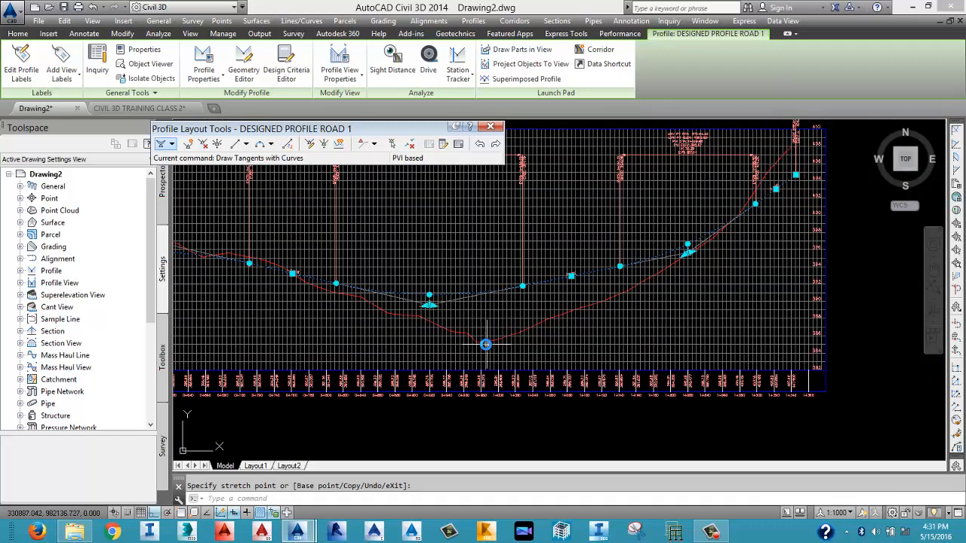
scroll(486, 344, "up", 3)
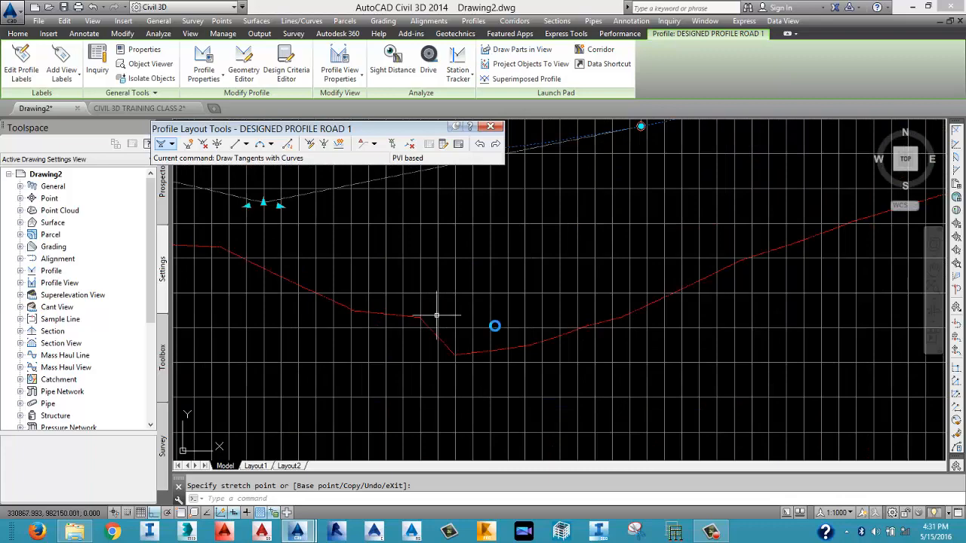
scroll(486, 371, "down", 10)
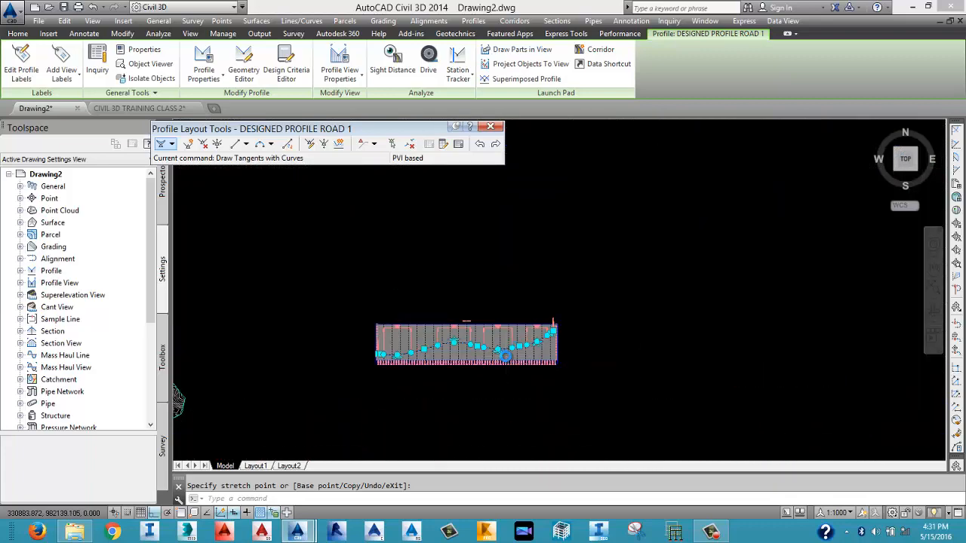
Examine the site plan where the road crosses the green corridor between the church and N.C plots.
middle_click_drag(191, 424, 282, 354)
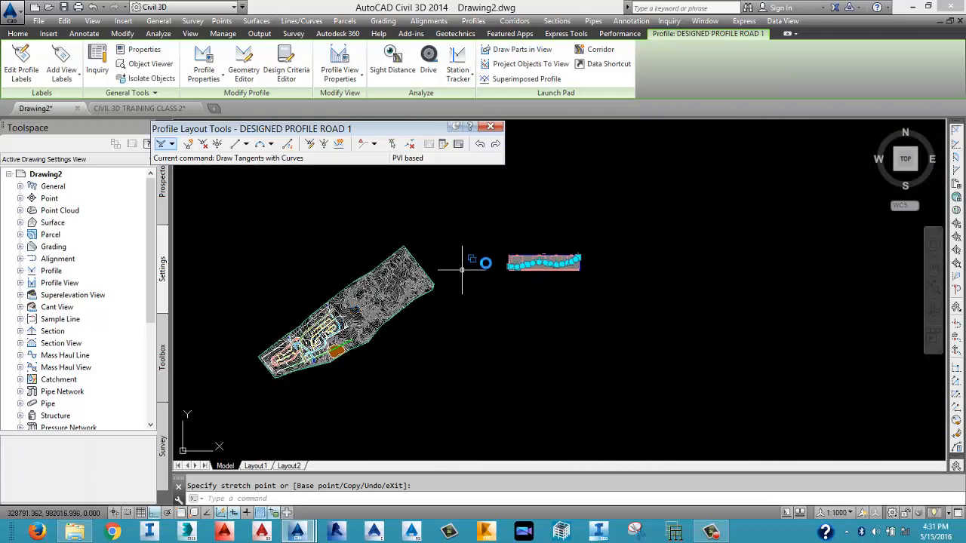
scroll(572, 262, "up", 5)
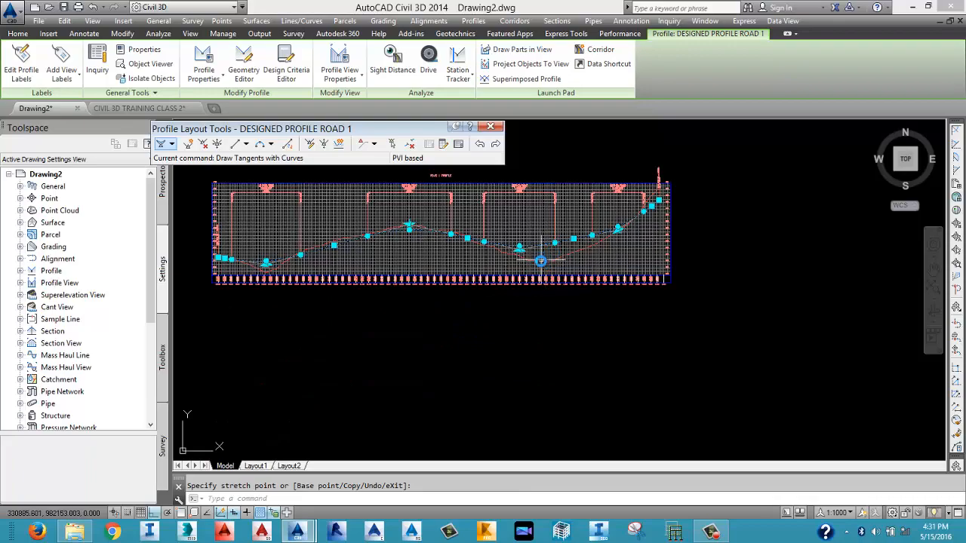
scroll(537, 266, "down", 5)
scroll(314, 352, "up", 3)
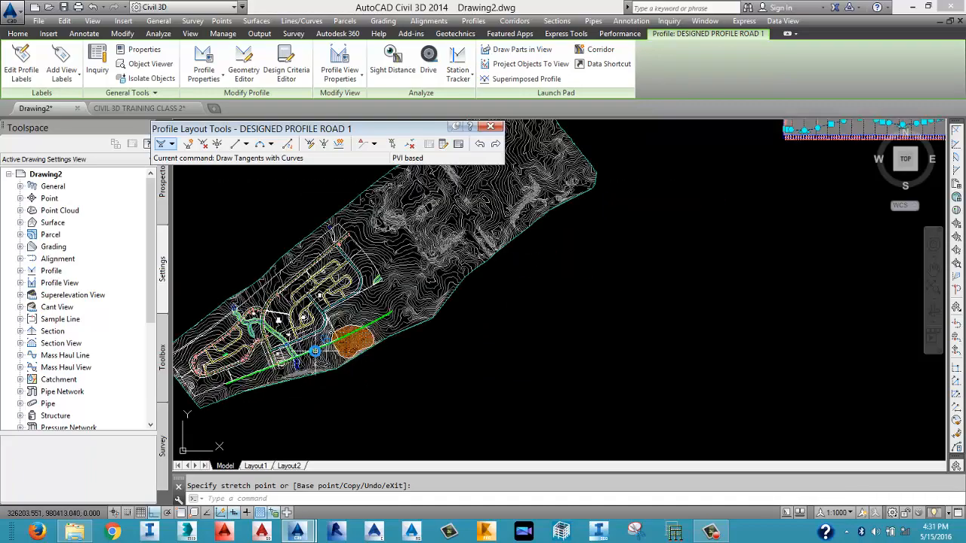
scroll(315, 352, "up", 5)
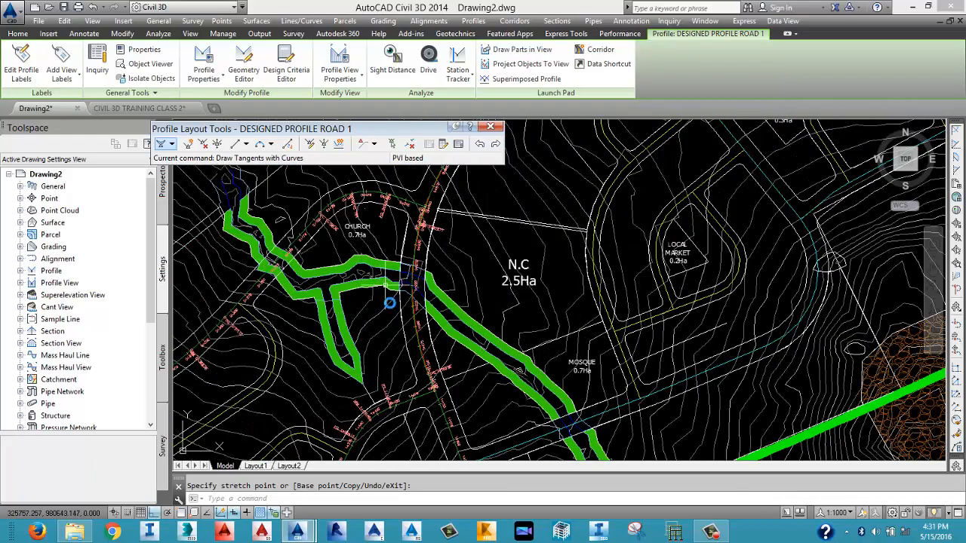
scroll(405, 288, "down", 4)
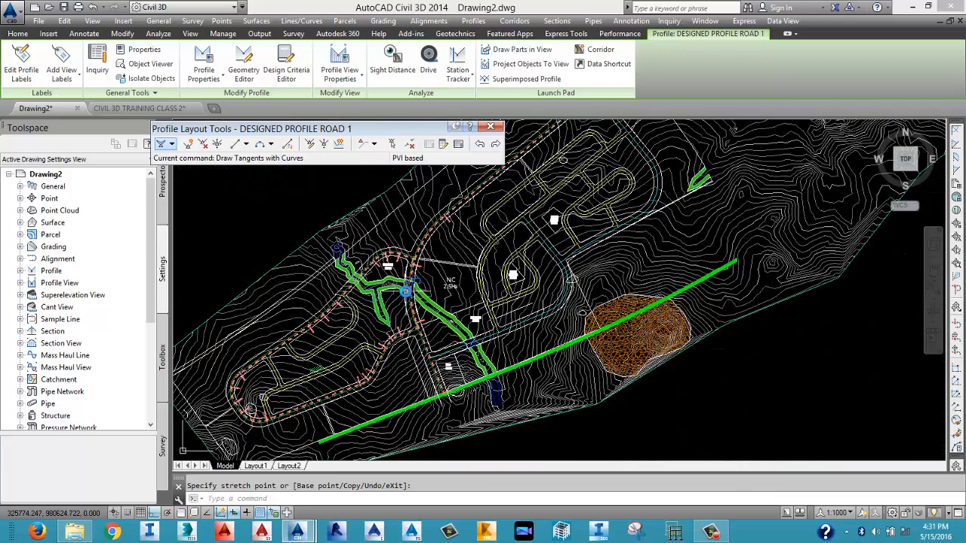
scroll(403, 277, "up", 4)
scroll(413, 294, "down", 8)
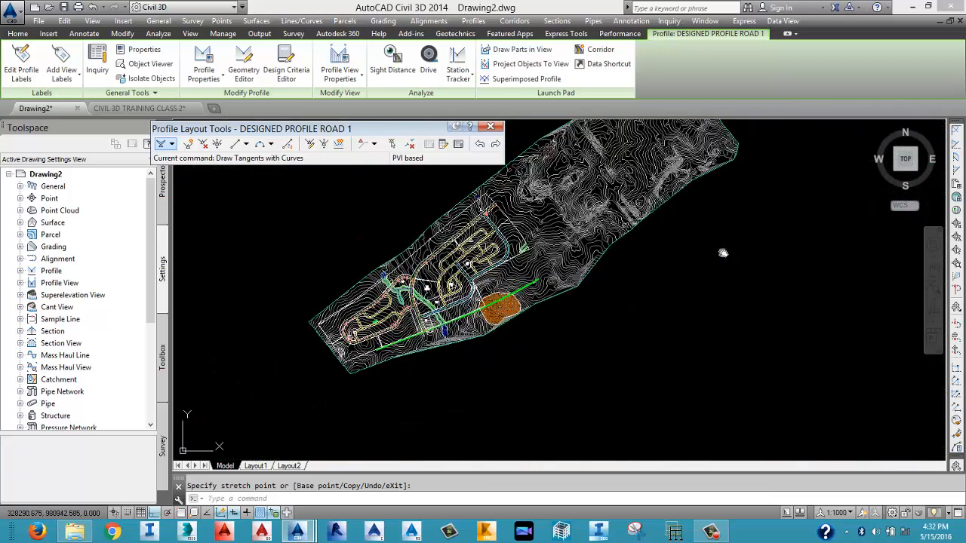
Examine the last two sag curves and the tangent between them against the ground line in the ROAD 1 profile view.
middle_click_drag(722, 252, 530, 361)
scroll(804, 247, "up", 2)
scroll(810, 247, "up", 4)
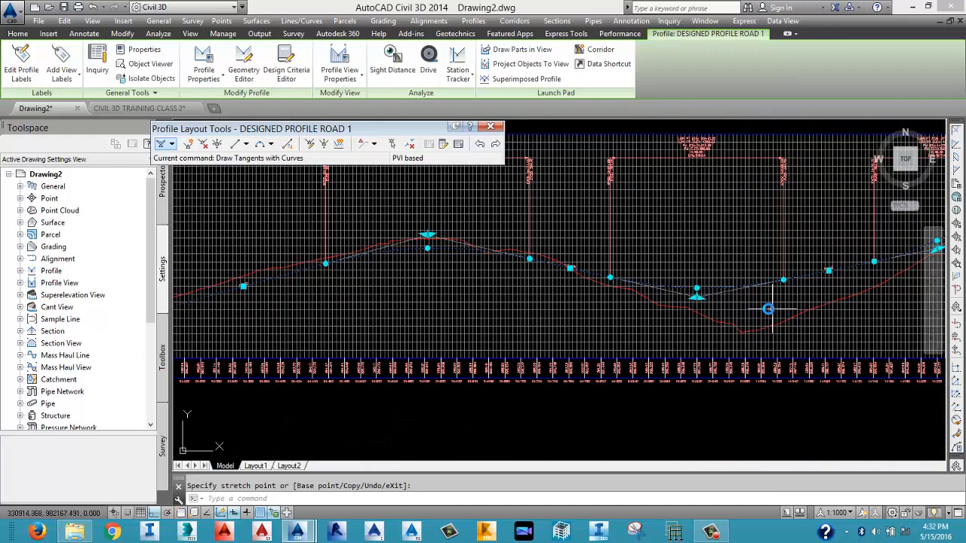
scroll(581, 315, "up", 3)
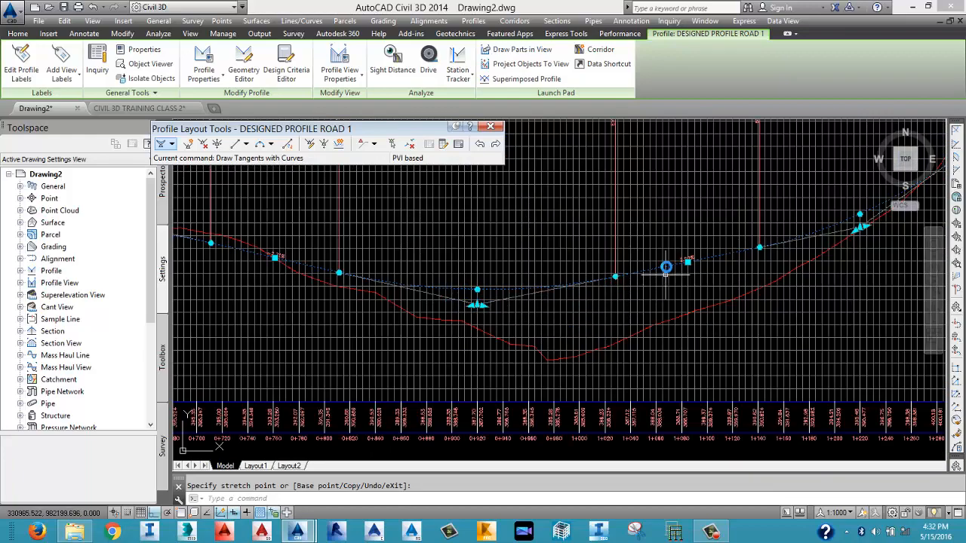
middle_click_drag(690, 250, 529, 295)
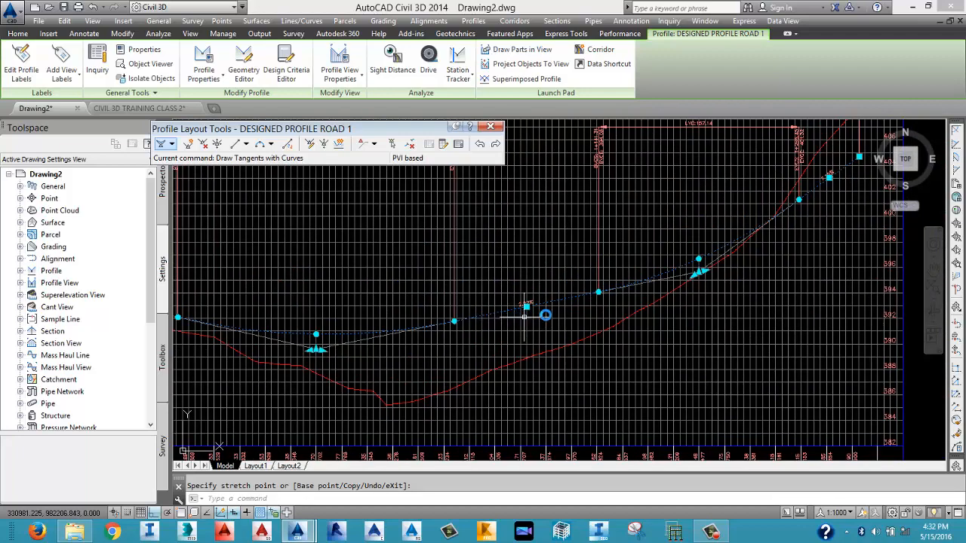
middle_click_drag(576, 326, 521, 355)
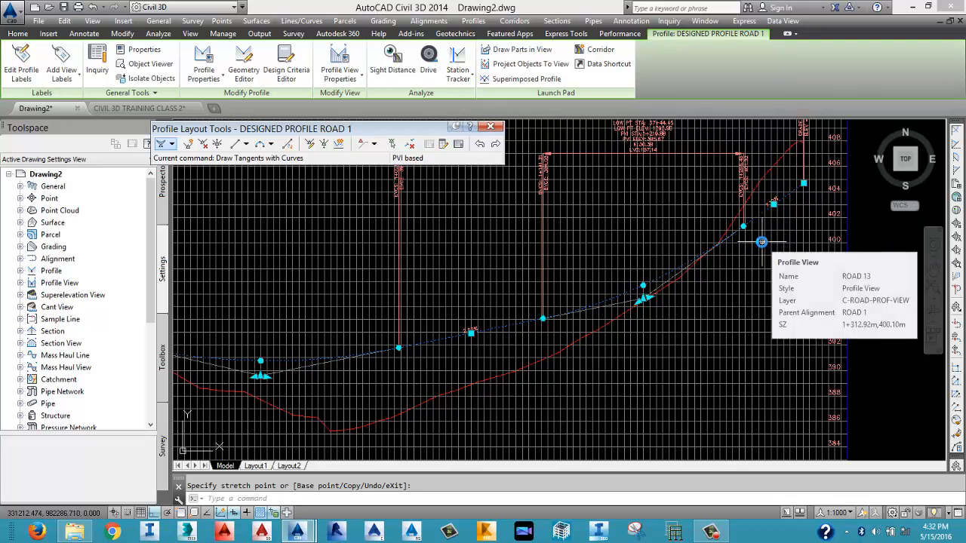
Shift the second-to-last sag curve's PVI forward along its incoming tangent to about station 0+940.
scroll(763, 185, "down", 5)
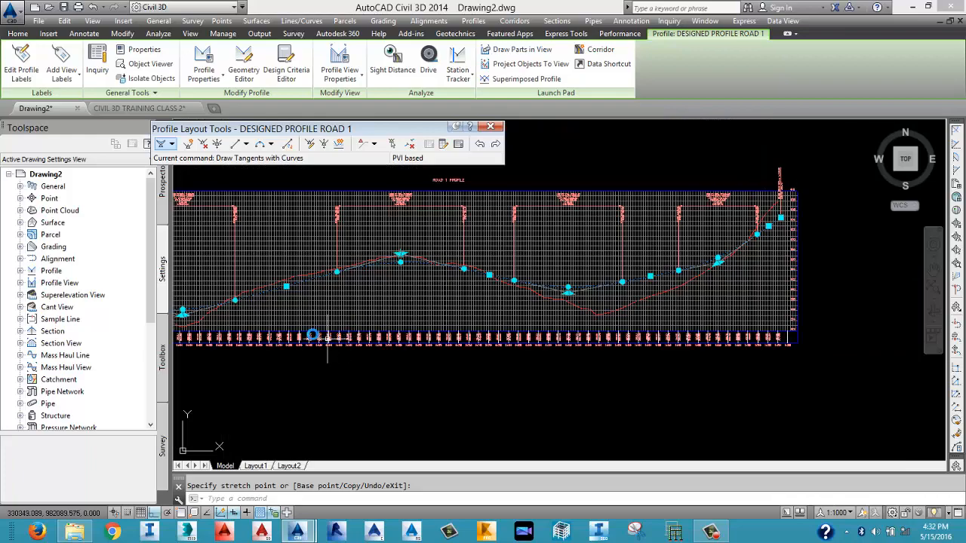
scroll(322, 288, "up", 1)
scroll(422, 260, "up", 6)
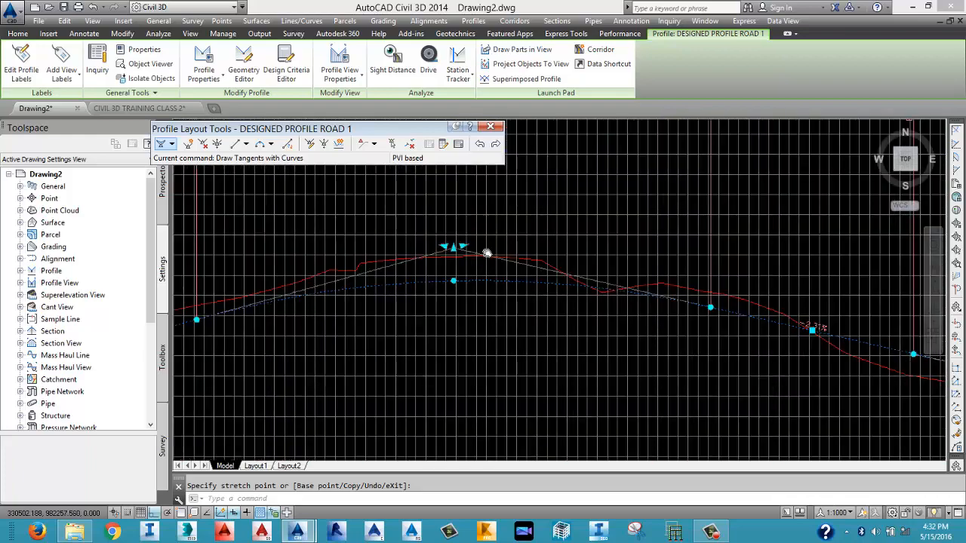
scroll(449, 250, "down", 5)
scroll(571, 285, "up", 6)
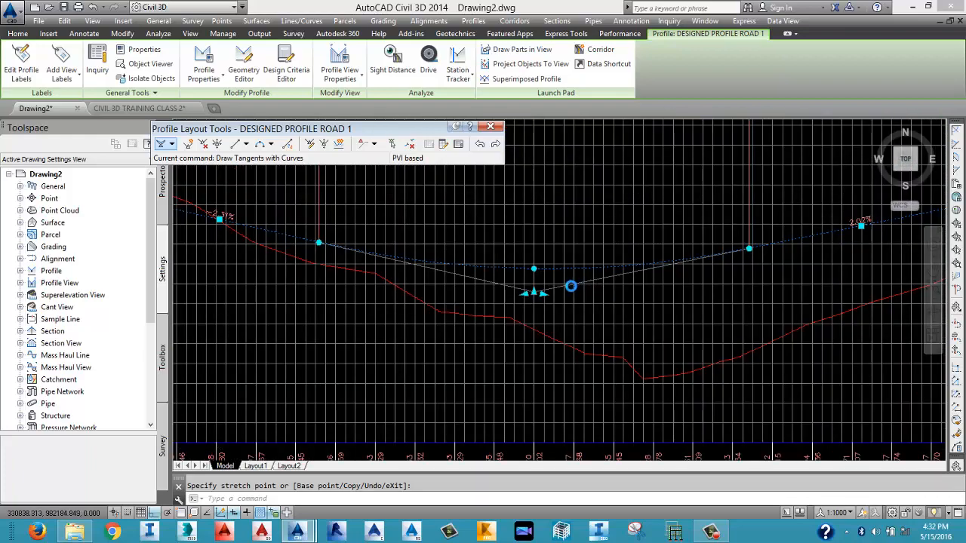
left_click(509, 304)
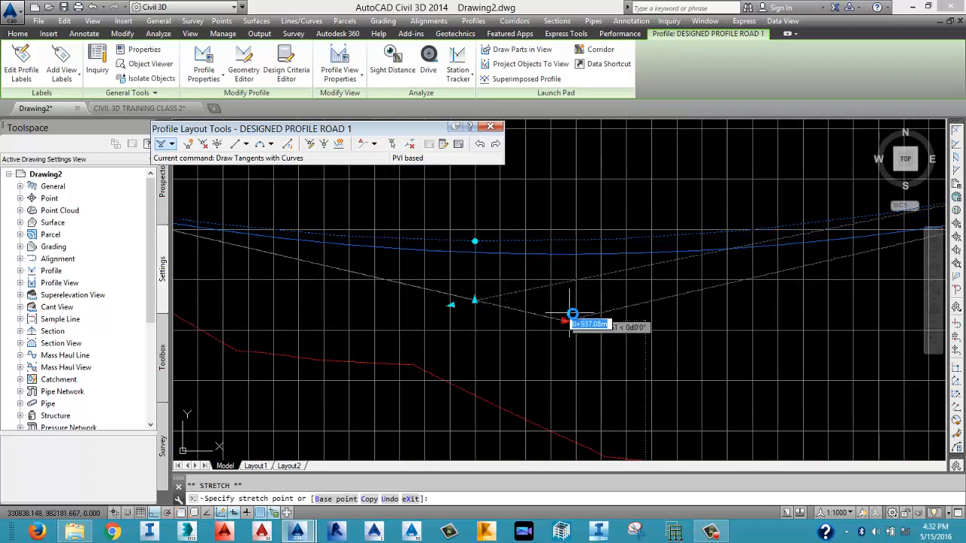
left_click(584, 329)
scroll(585, 329, "down", 5)
scroll(560, 325, "up", 5)
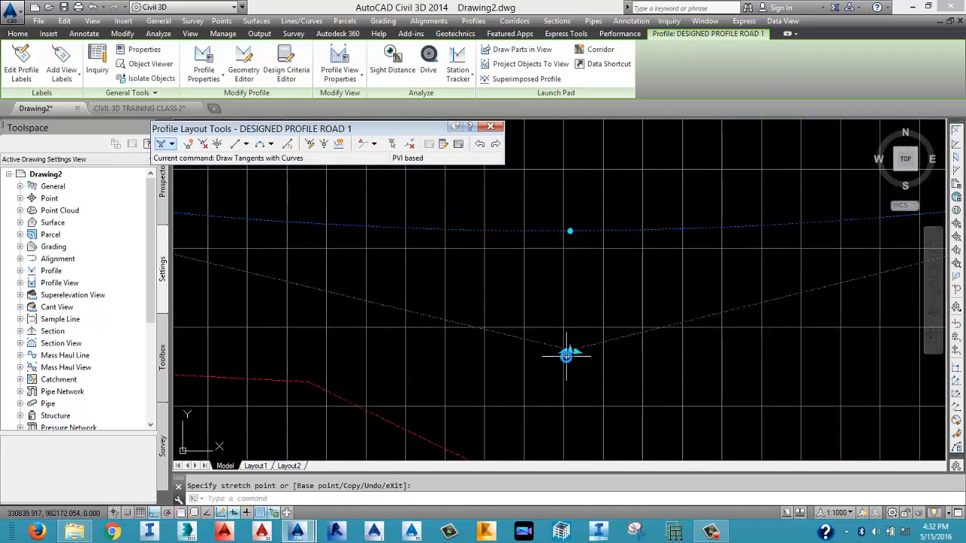
scroll(566, 353, "down", 5)
scroll(567, 358, "up", 5)
scroll(567, 357, "down", 5)
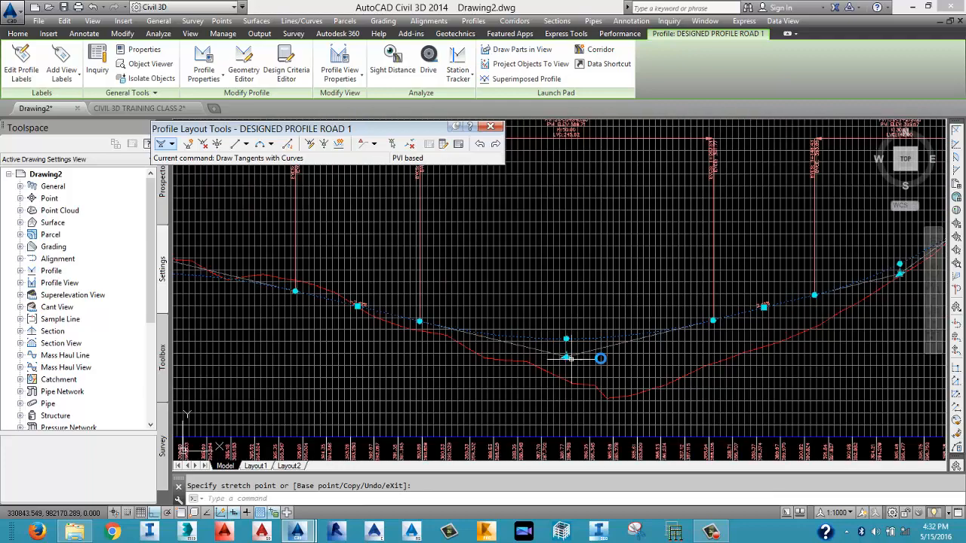
middle_click_drag(762, 341, 573, 367)
scroll(713, 308, "up", 5)
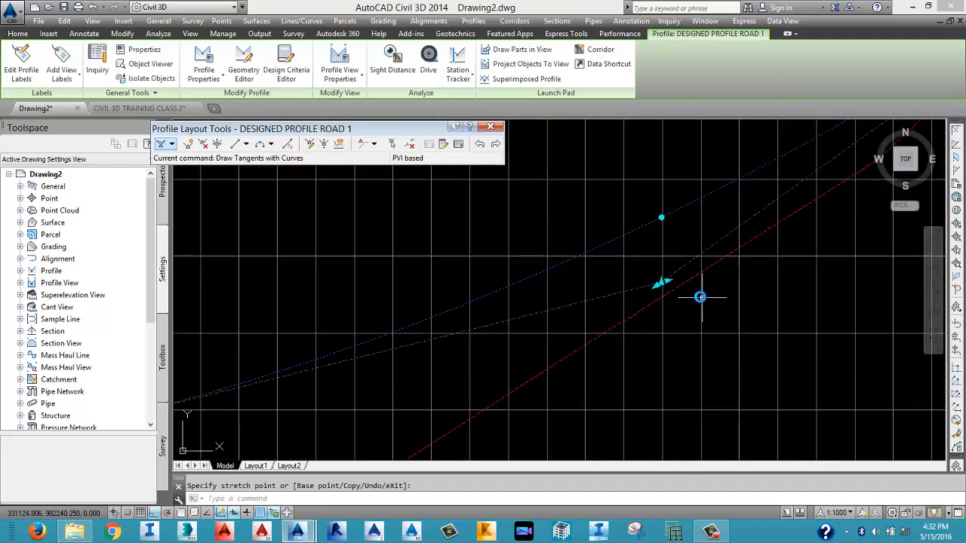
scroll(667, 281, "up", 5)
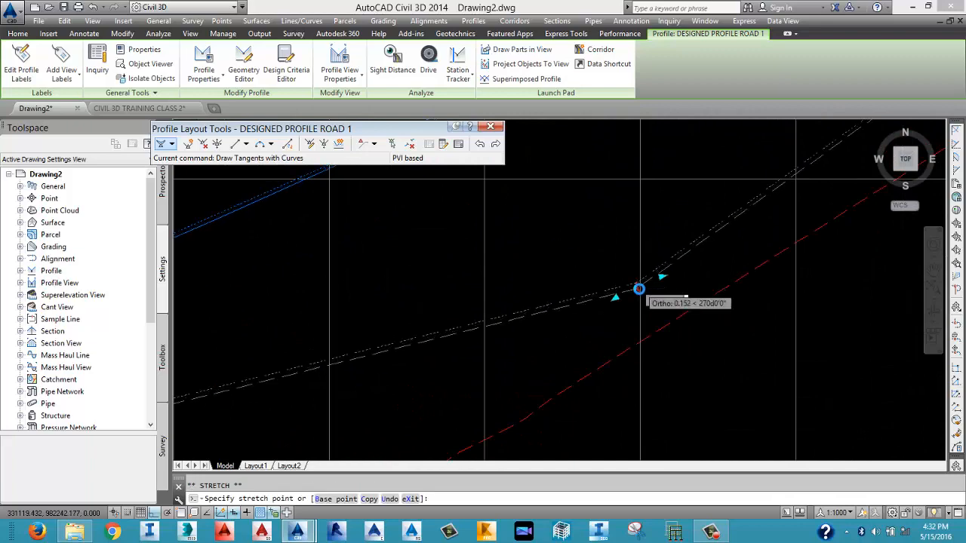
scroll(639, 287, "down", 10)
scroll(654, 308, "down", 3)
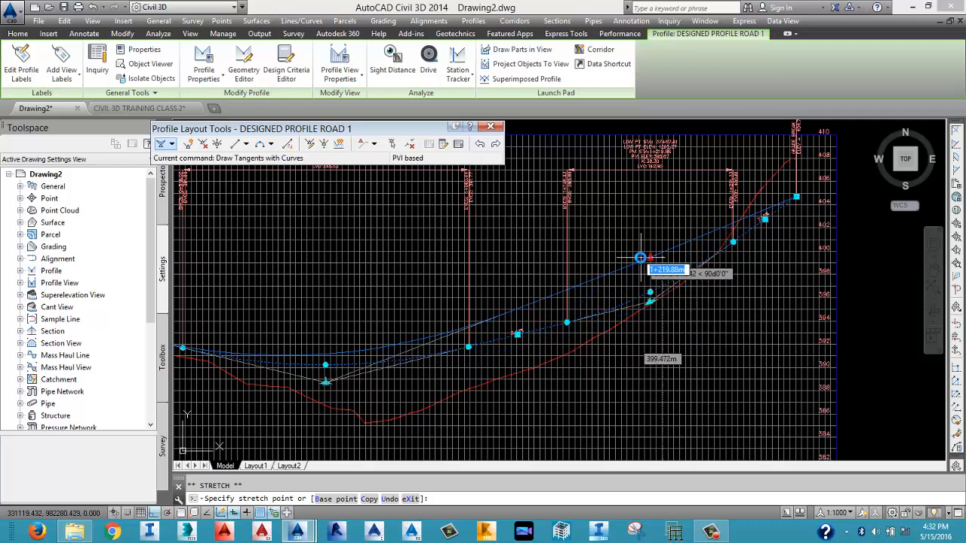
key("Escape")
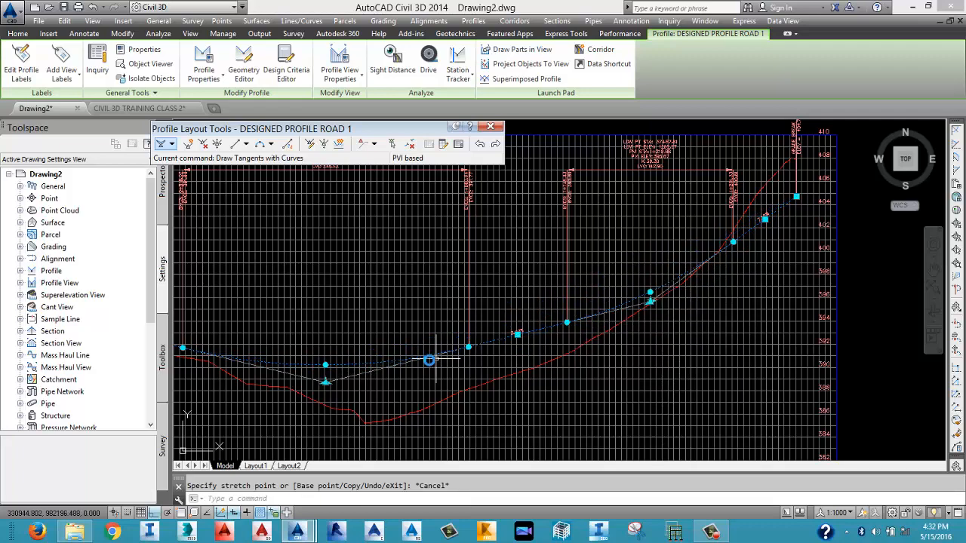
Examine the moved sag PVI and the grade of the tangent descending to it from the crest curve.
middle_click_drag(429, 360, 564, 327)
scroll(461, 350, "up", 5)
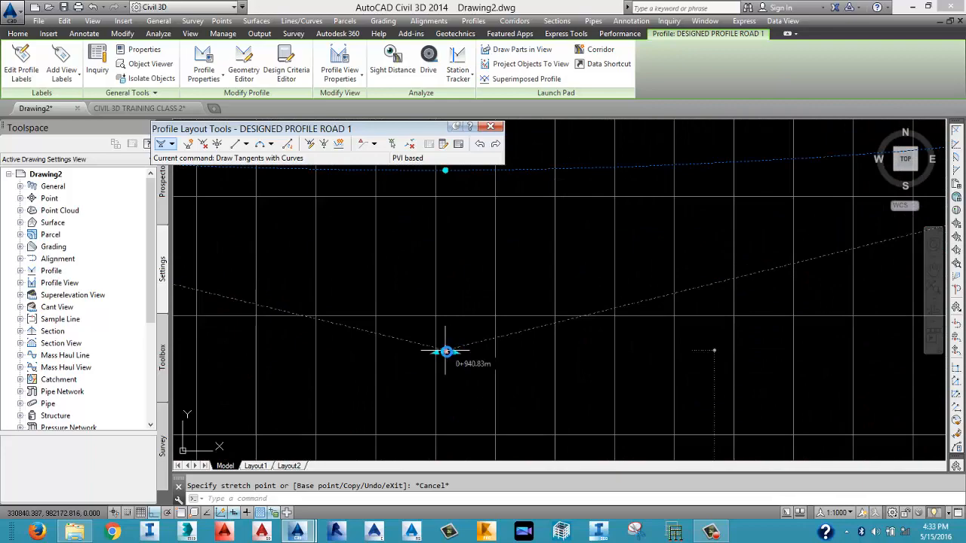
scroll(446, 351, "down", 4)
scroll(283, 328, "up", 5)
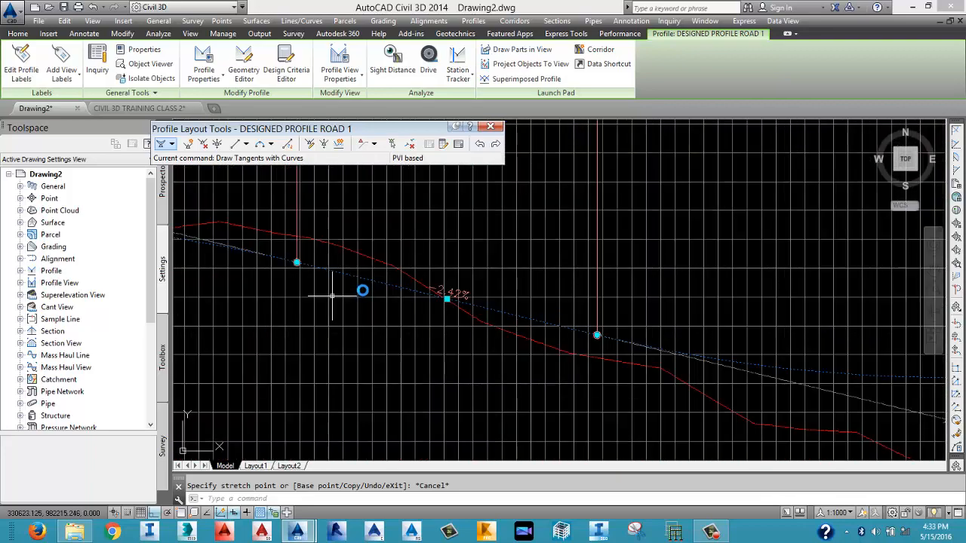
scroll(436, 296, "down", 4)
scroll(458, 335, "up", 3)
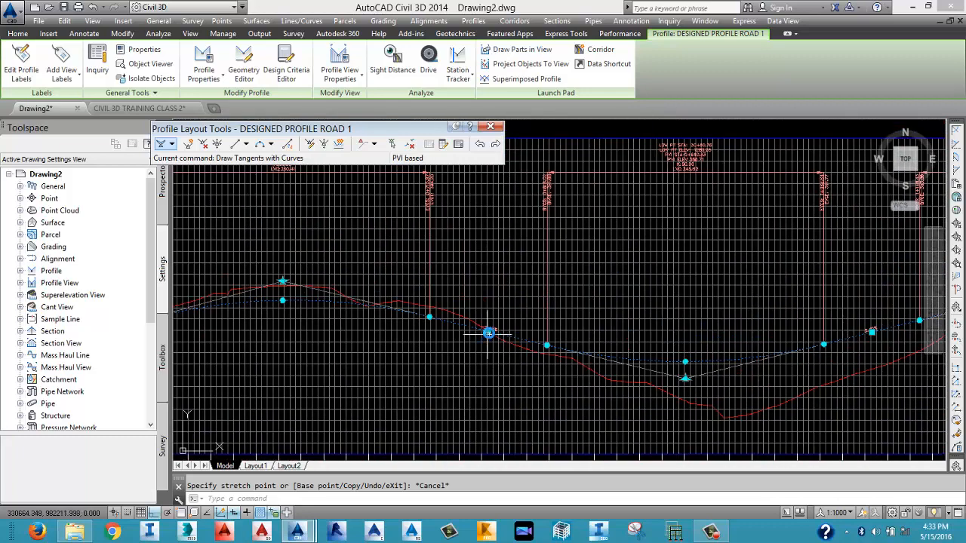
left_click(489, 332)
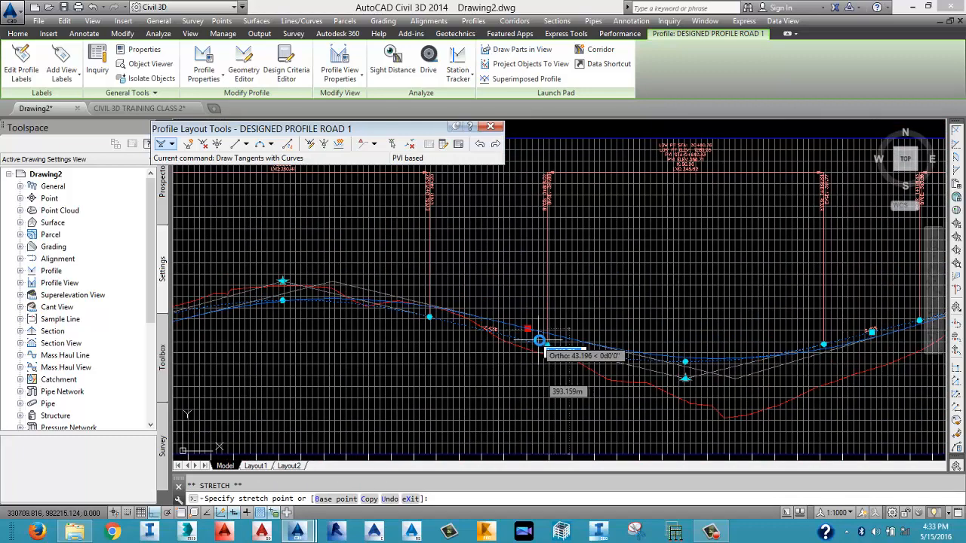
scroll(544, 343, "down", 4)
scroll(452, 339, "up", 4)
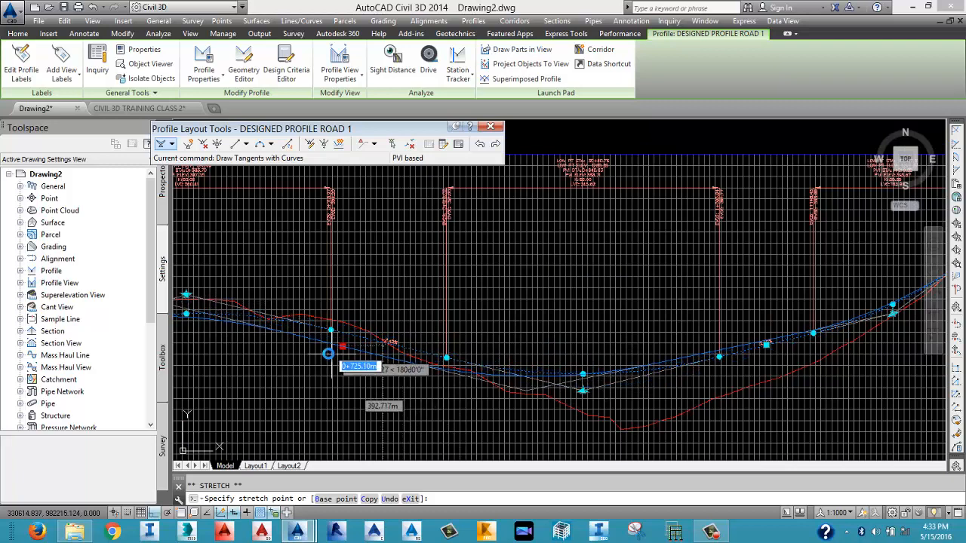
key("Escape")
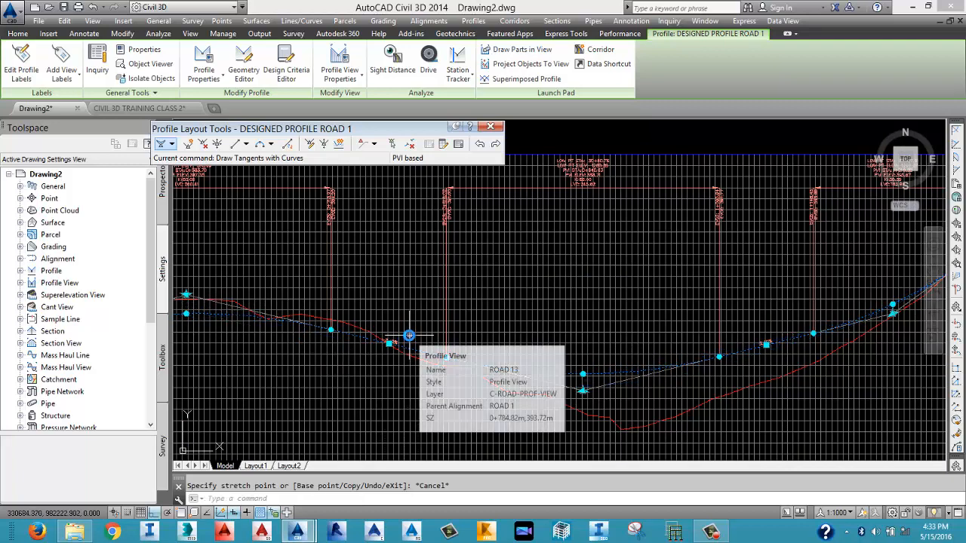
Examine the last sag curve and the final tangent's grade against the ground line at the end of ROAD 1.
key("Escape")
scroll(475, 306, "down", 3)
scroll(475, 305, "down", 2)
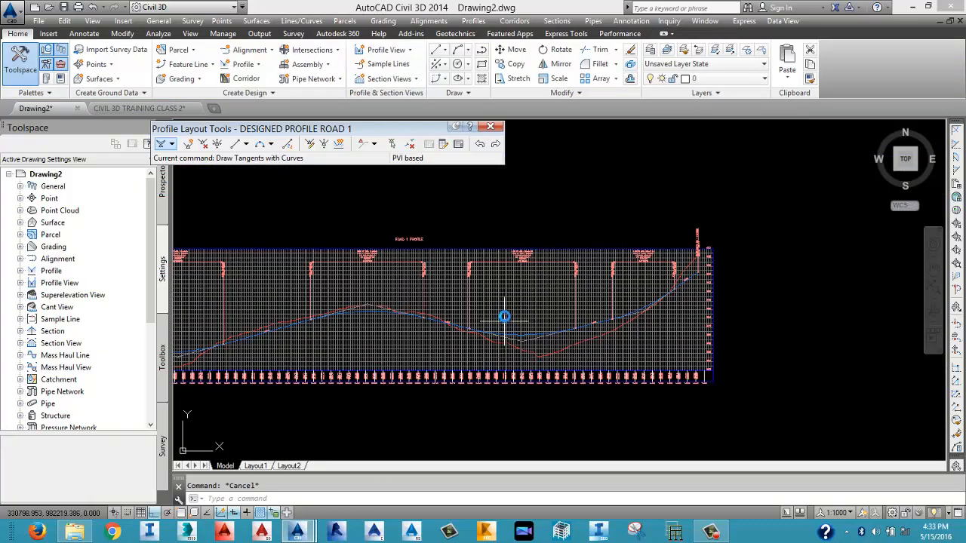
scroll(642, 298, "up", 10)
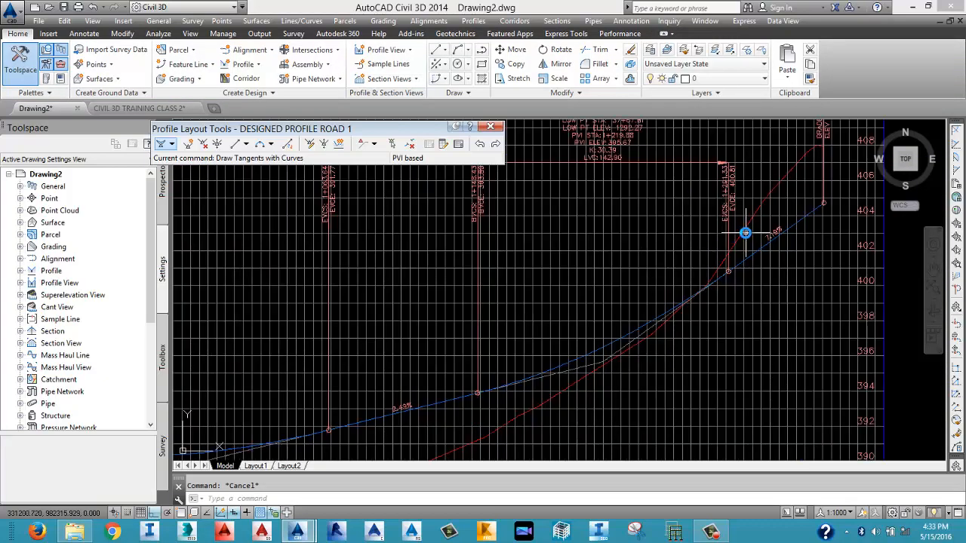
scroll(839, 262, "down", 10)
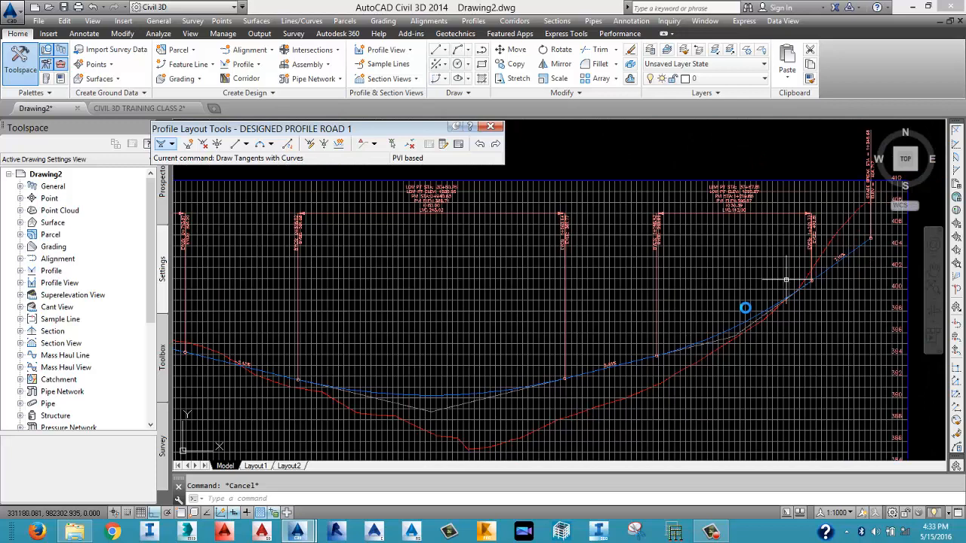
scroll(670, 353, "up", 3)
scroll(671, 268, "up", 2)
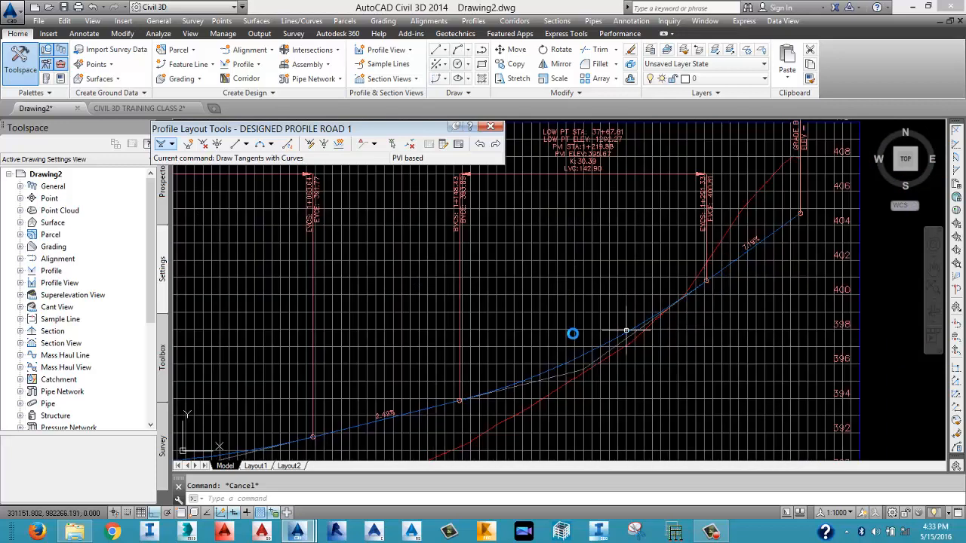
left_click(580, 357)
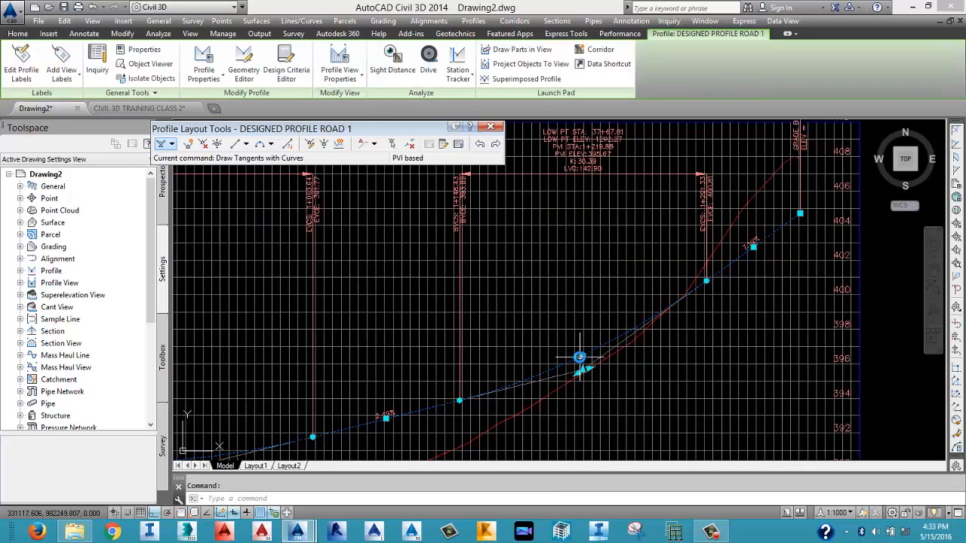
scroll(581, 356, "up", 2)
left_click(581, 354)
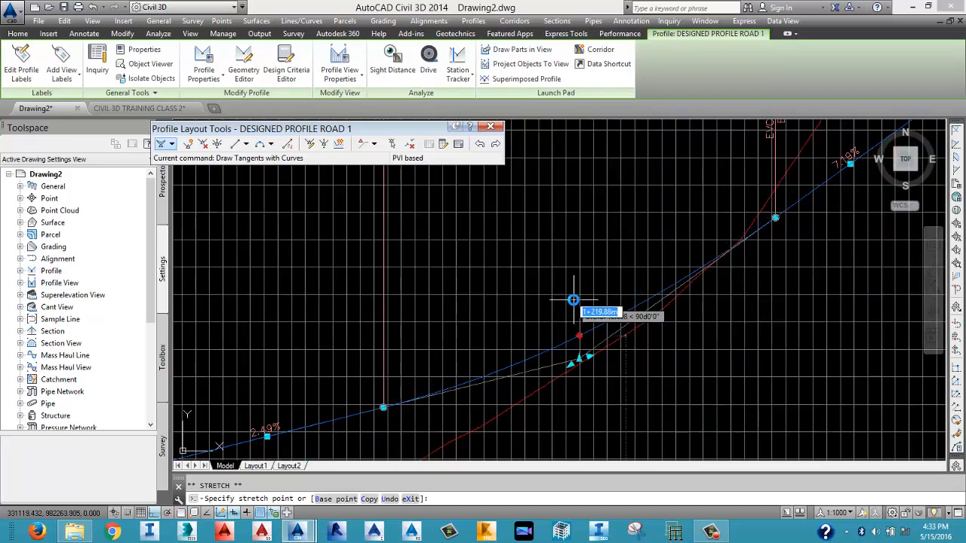
scroll(573, 300, "down", 3)
key("Escape")
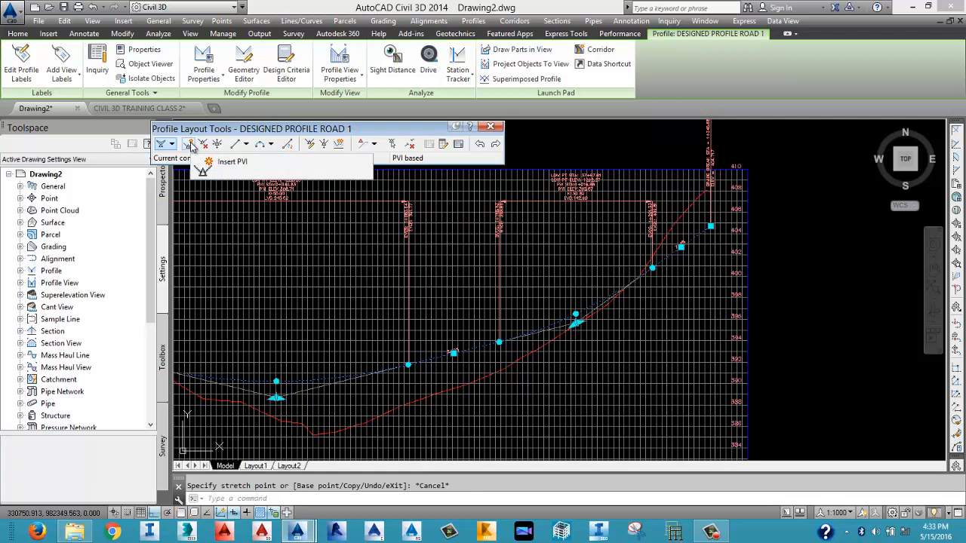
scroll(683, 230, "up", 5)
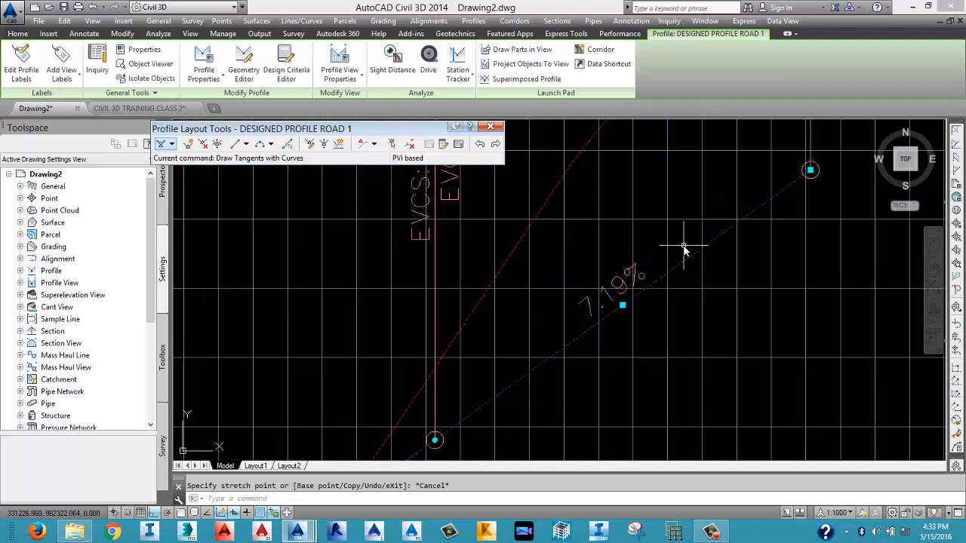
scroll(681, 251, "down", 2)
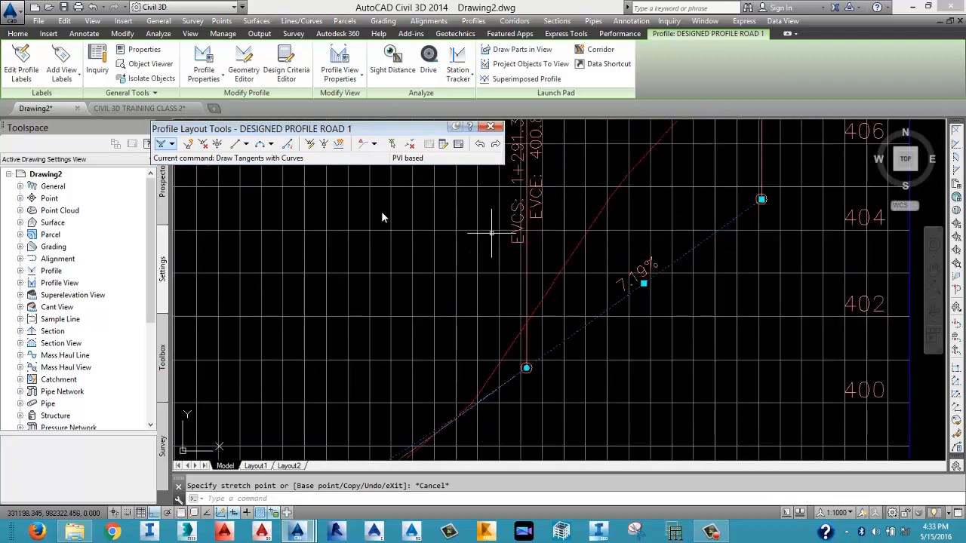
left_click(188, 146)
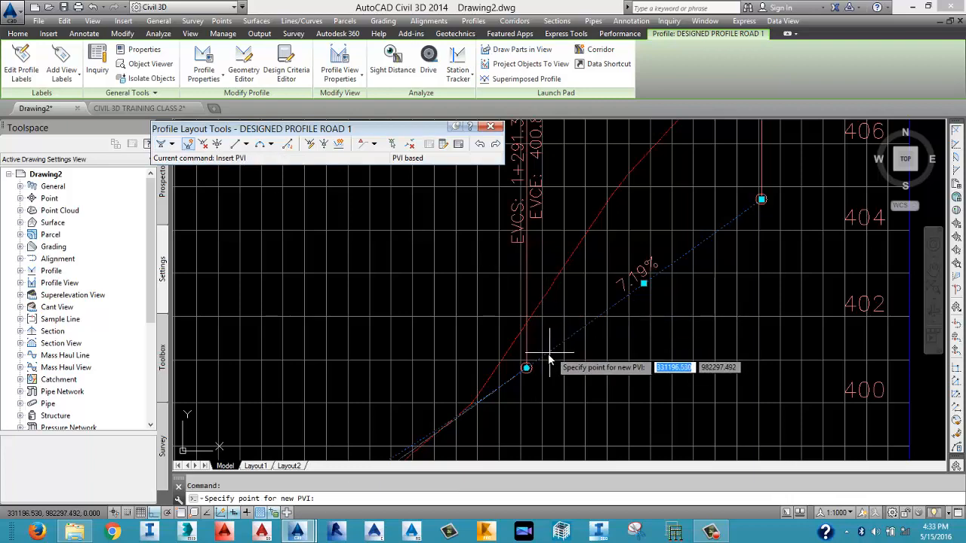
middle_click_drag(528, 371, 549, 332)
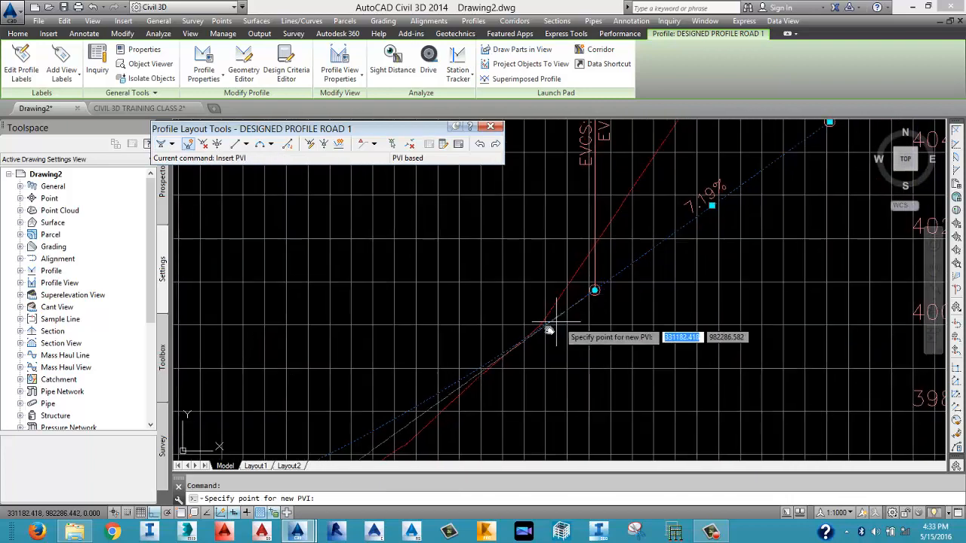
scroll(517, 350, "down", 4)
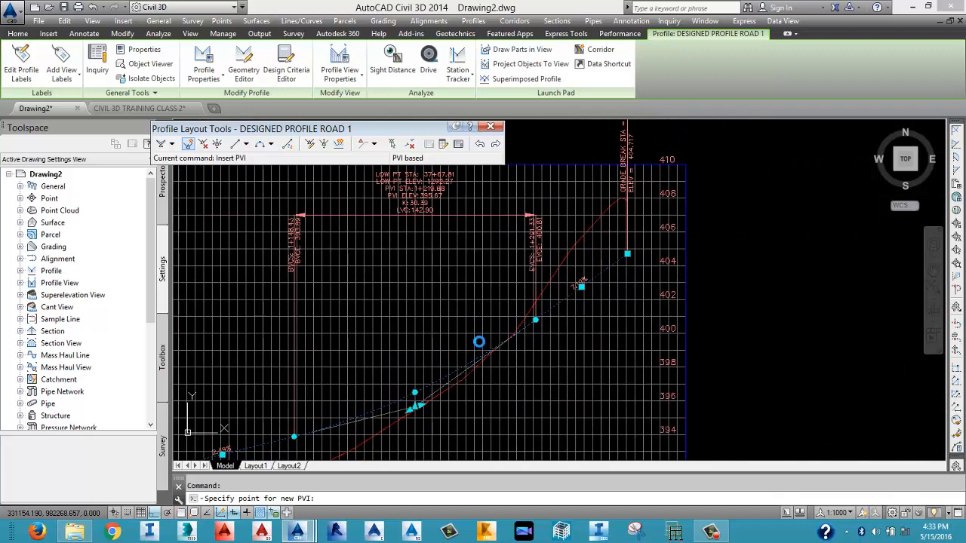
scroll(486, 324, "up", 2)
scroll(453, 276, "up", 2)
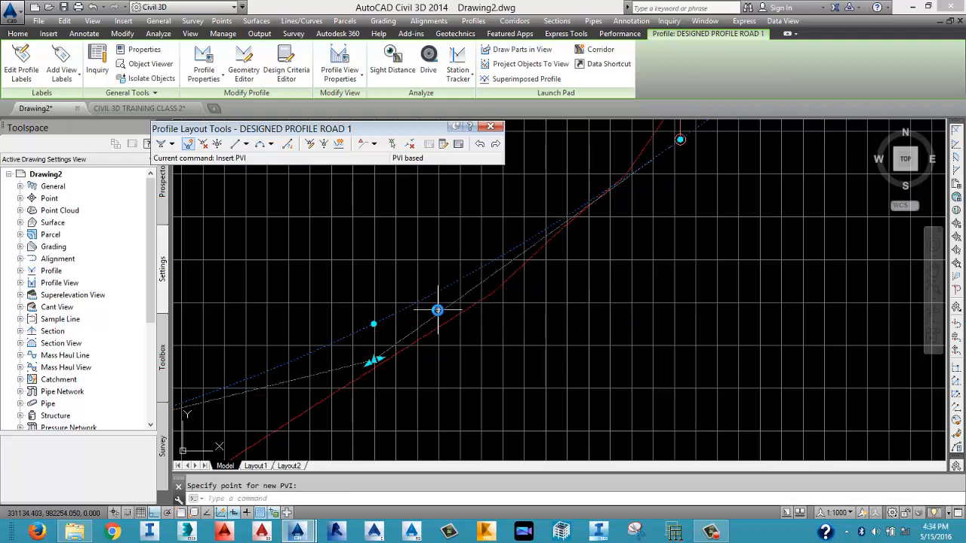
scroll(453, 283, "down", 3)
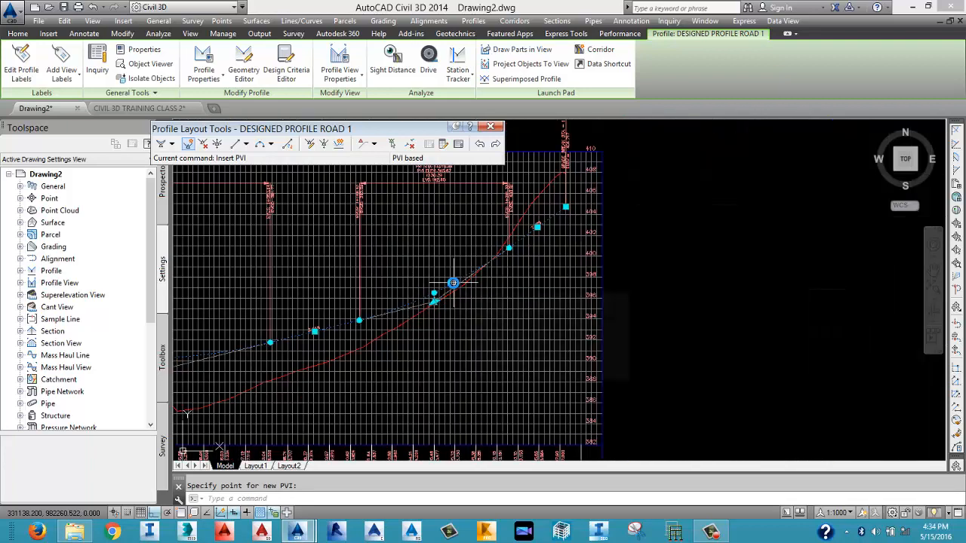
right_click(473, 289)
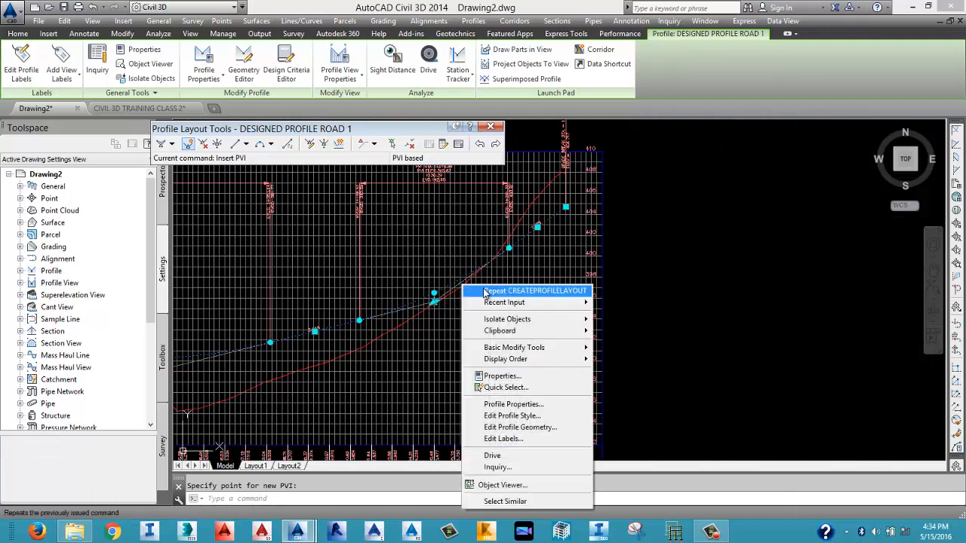
Insert a PVI on the final tangent just past the last sag curve, at about station 1+297.60 and elevation 401.22.
left_click(191, 149)
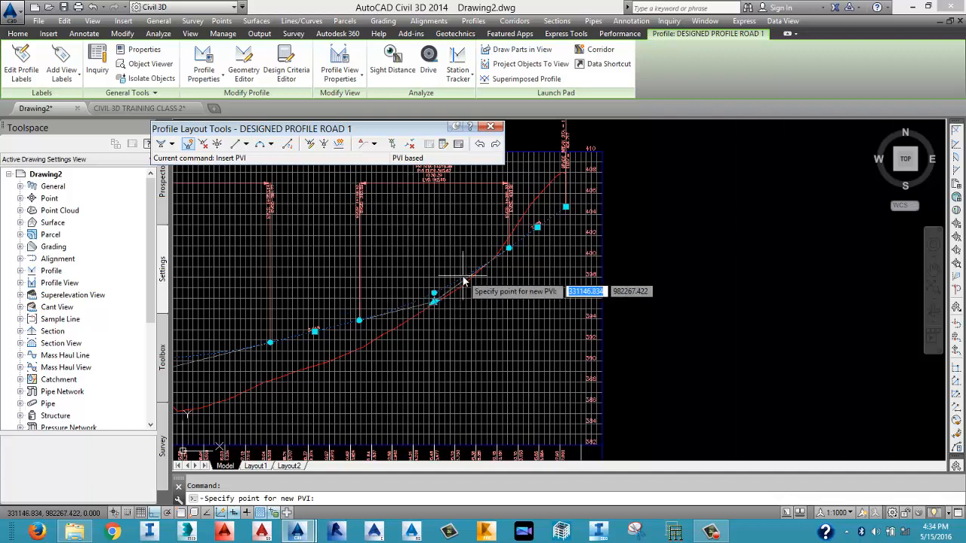
scroll(463, 281, "up", 5)
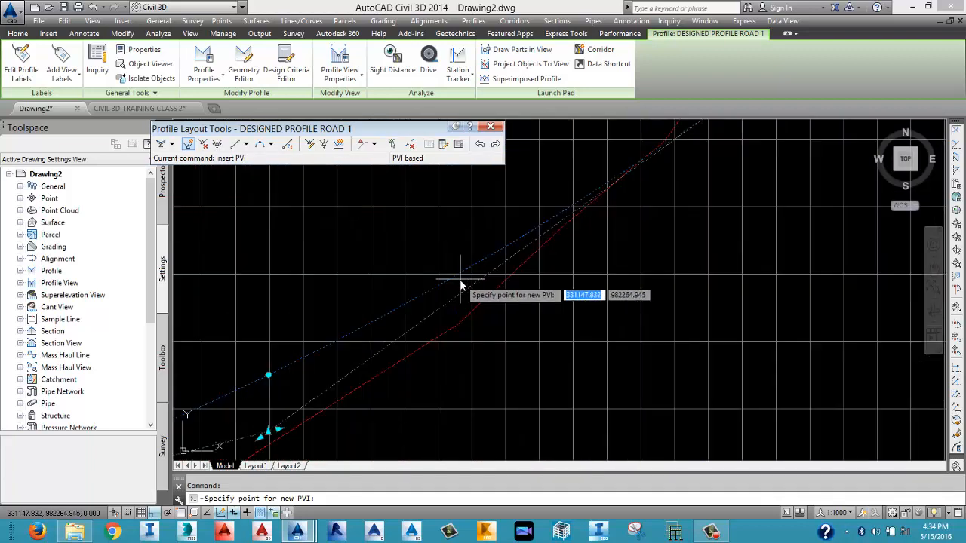
scroll(415, 305, "down", 3)
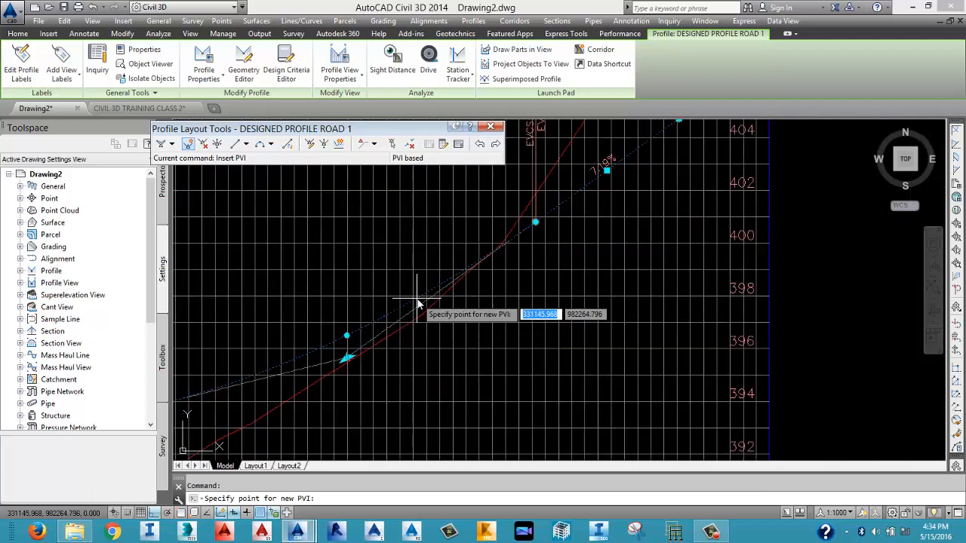
left_click(551, 215)
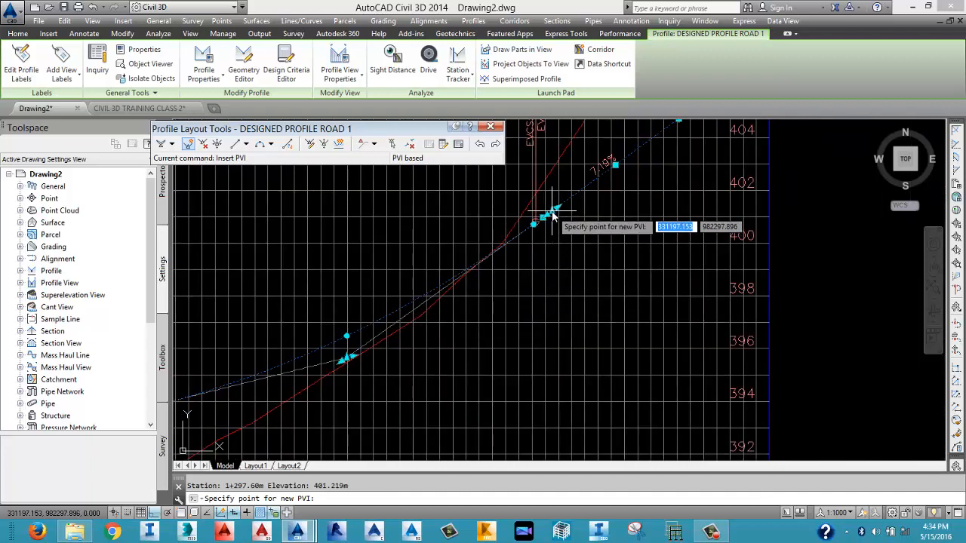
key("Escape")
middle_click_drag(553, 215, 493, 349)
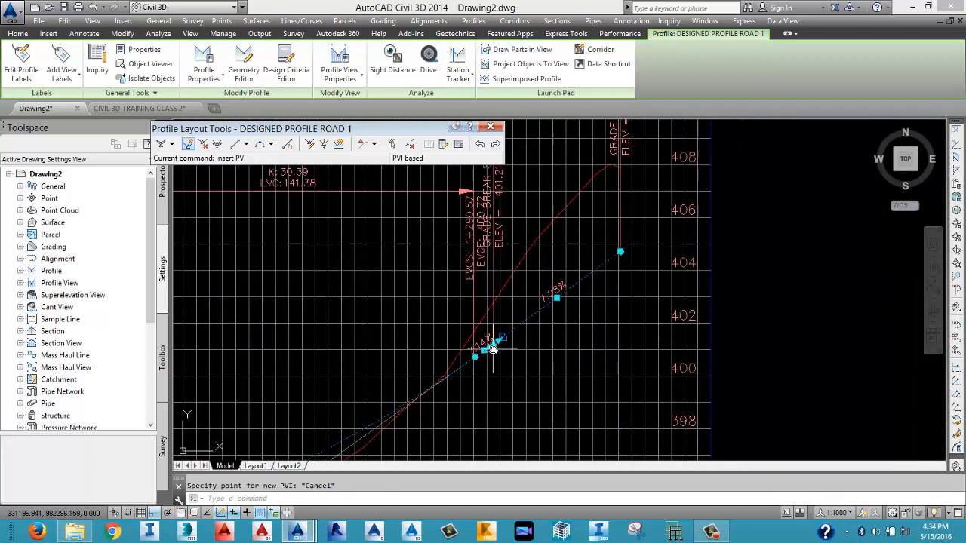
Shorten the last sag curve to about 95 m by pulling its end back to about station 1+267.
scroll(492, 349, "down", 5)
scroll(445, 351, "up", 3)
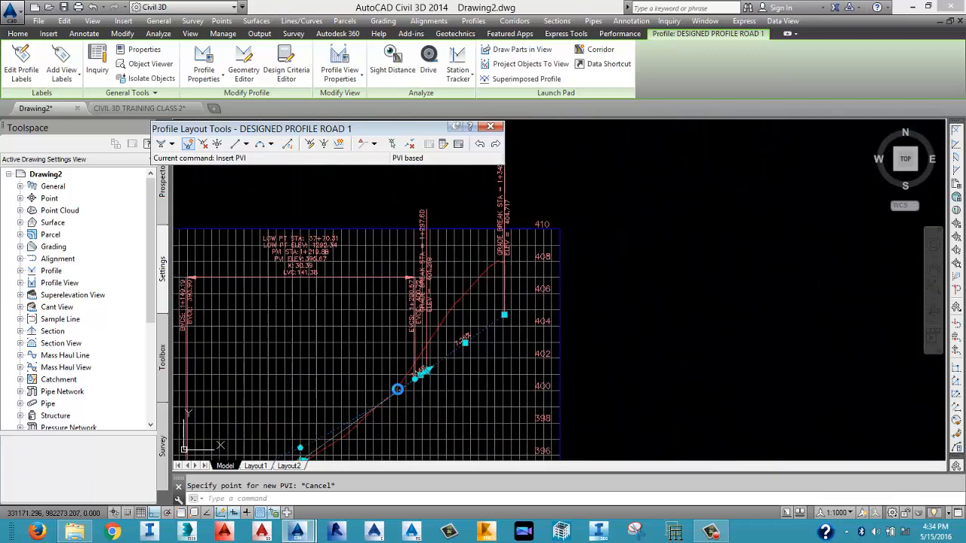
scroll(398, 389, "up", 4)
left_click(495, 228)
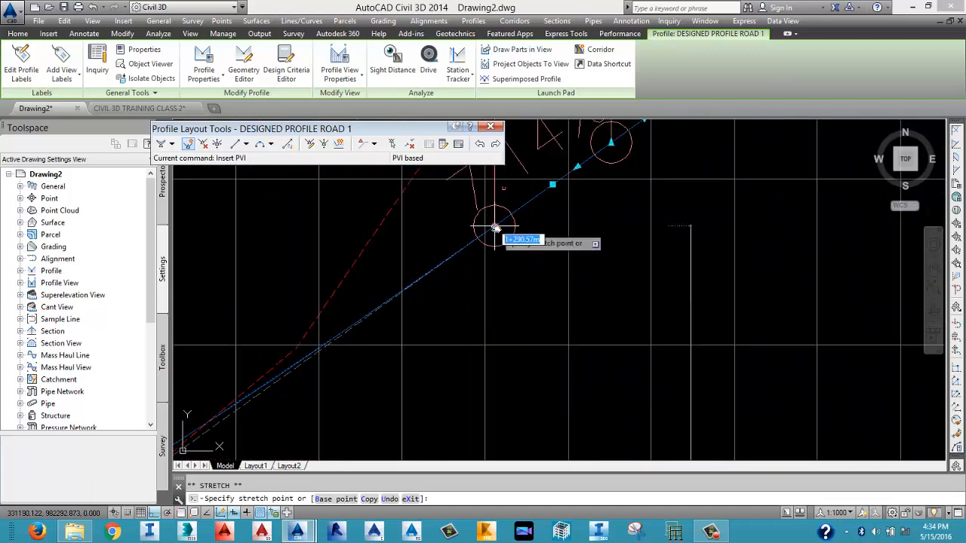
left_click(339, 349)
scroll(358, 328, "down", 3)
Lower the inserted PVI vertically to about elevation 398.8, keeping its station.
scroll(370, 323, "up", 5)
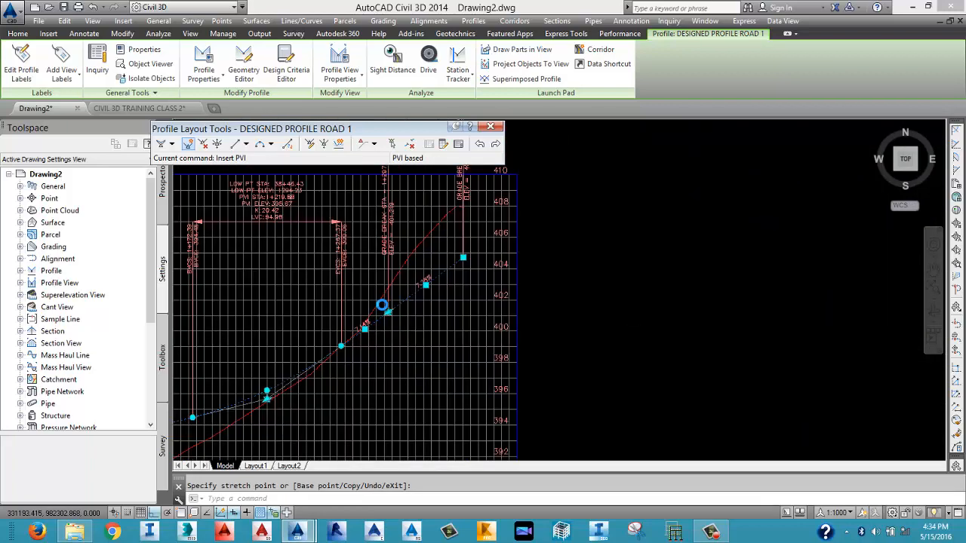
scroll(381, 385, "up", 5)
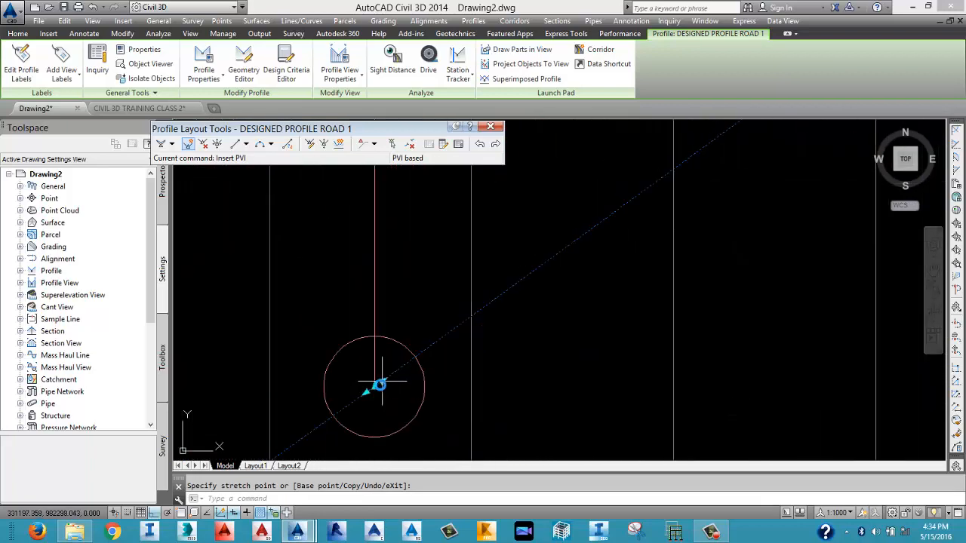
scroll(377, 395, "down", 4)
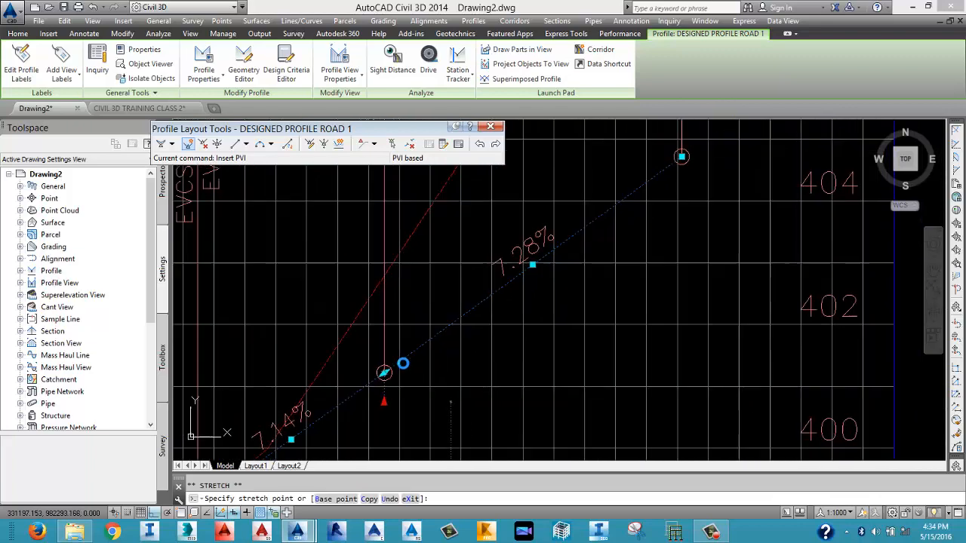
scroll(435, 294, "down", 4)
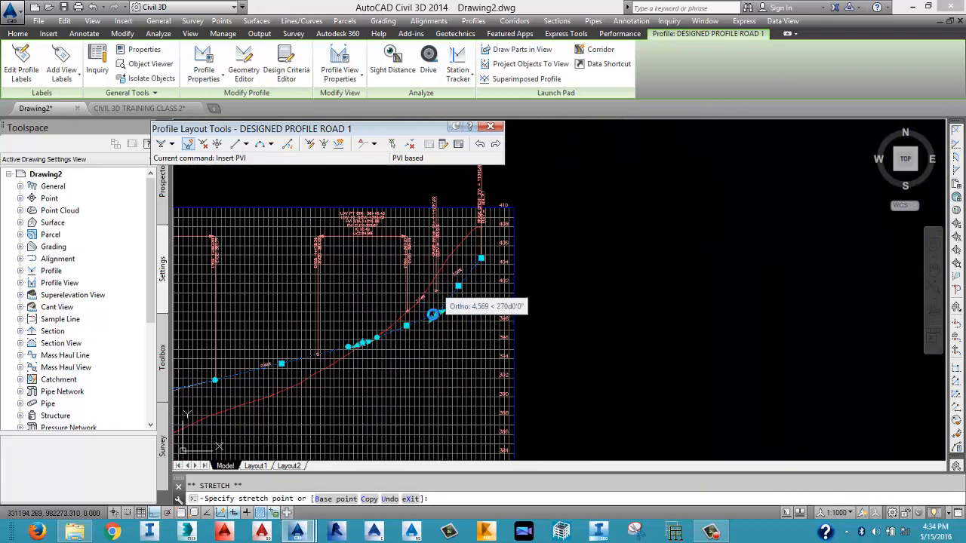
left_click(432, 314)
scroll(454, 283, "up", 9)
scroll(454, 285, "down", 6)
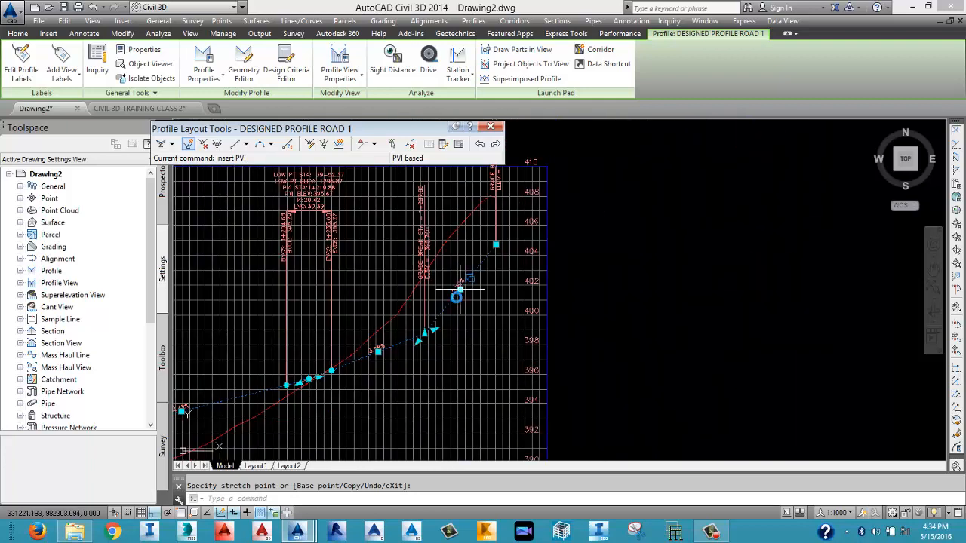
Raise the inserted PVI vertically to the ground line, keeping its station at 1+297.60.
scroll(457, 297, "up", 4)
scroll(411, 344, "down", 6)
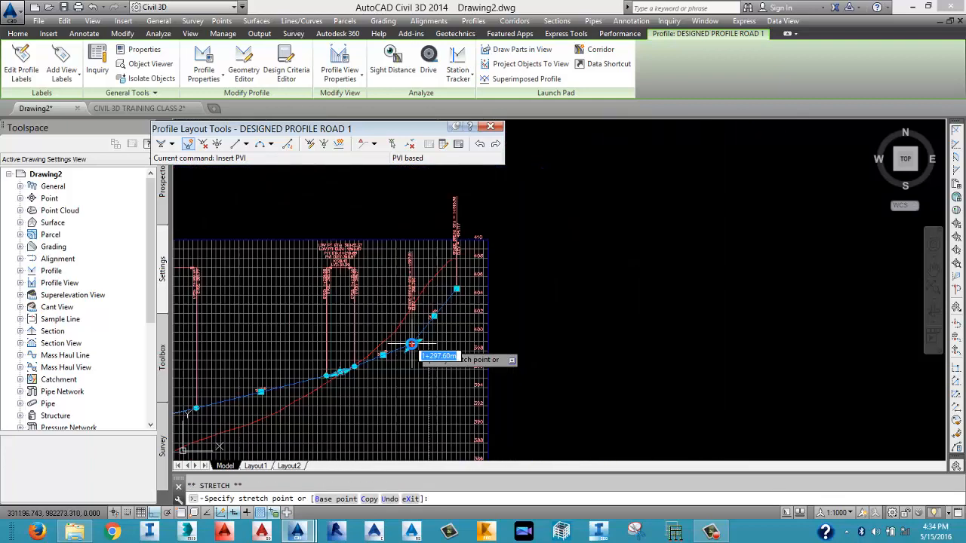
left_click(396, 311)
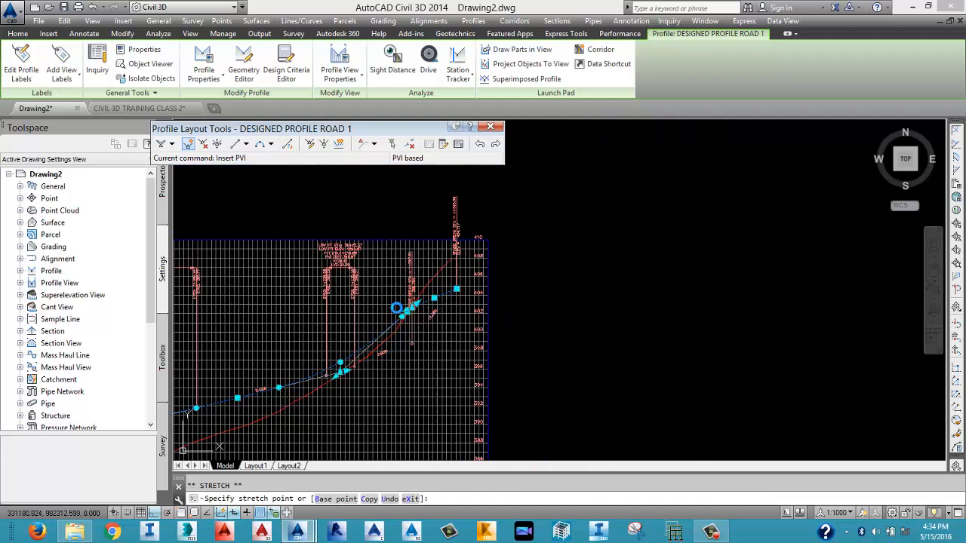
scroll(350, 351, "up", 4)
scroll(574, 226, "up", 4)
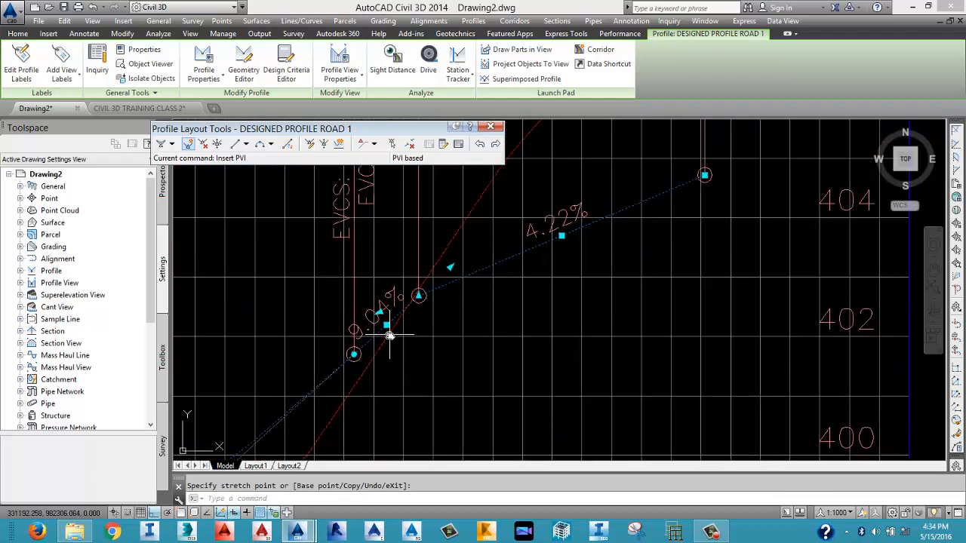
Lower the tangent between the last sag curve and the inserted PVI, and shift that PVI forward to about station 1+311.
left_click(386, 329)
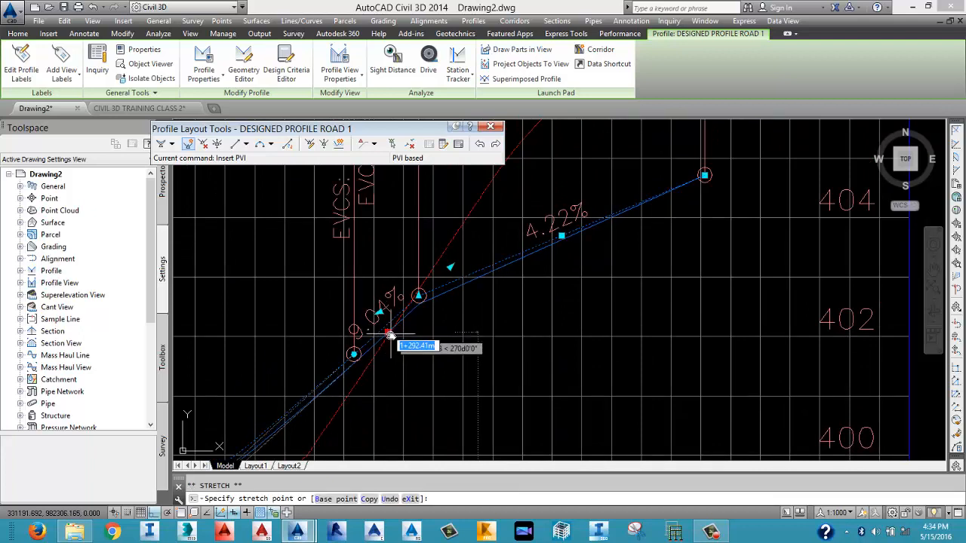
left_click(387, 358)
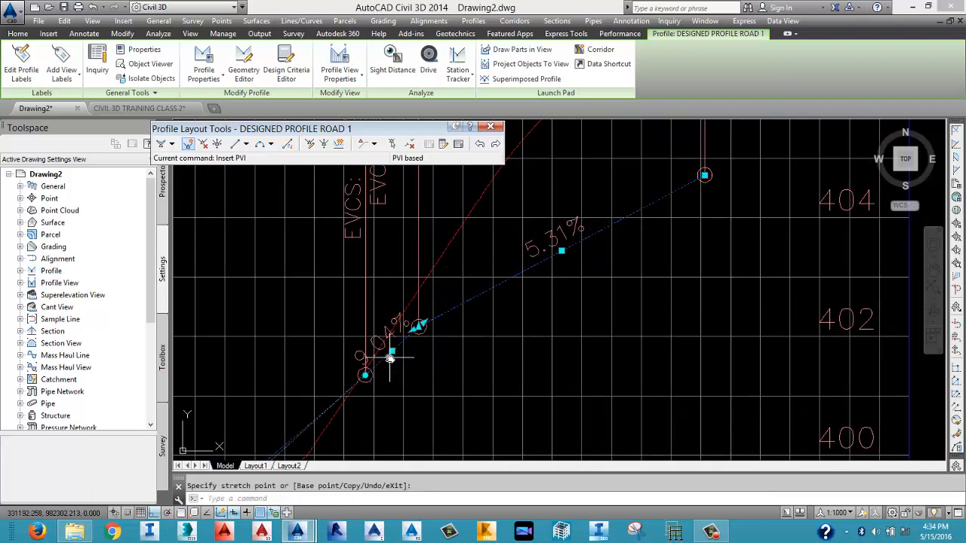
left_click(419, 326)
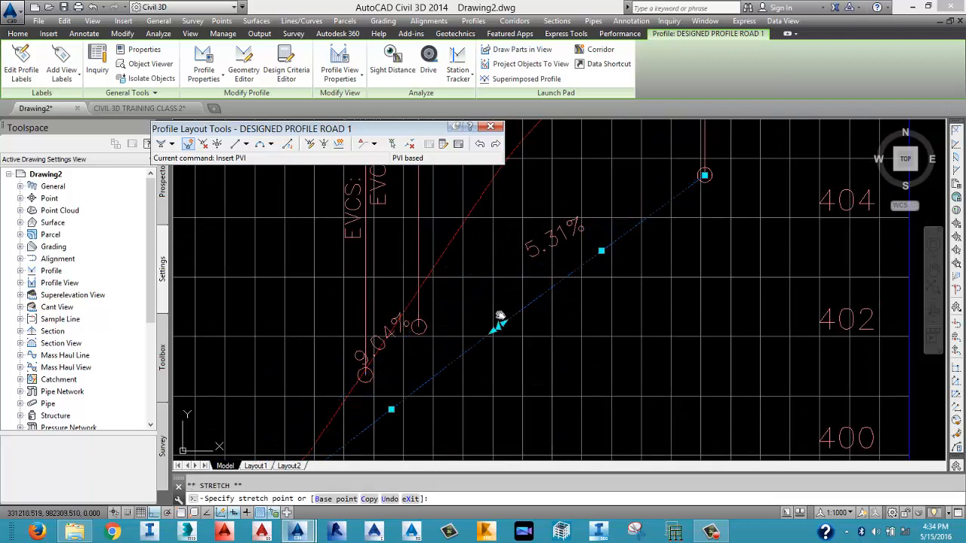
left_click(498, 326)
scroll(510, 326, "down", 6)
scroll(476, 377, "up", 2)
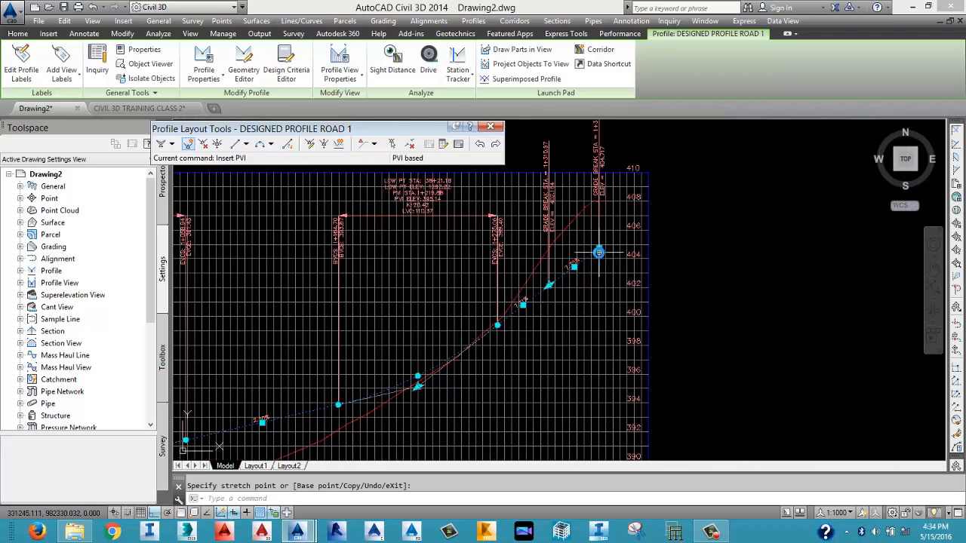
middle_click_drag(393, 408, 482, 323)
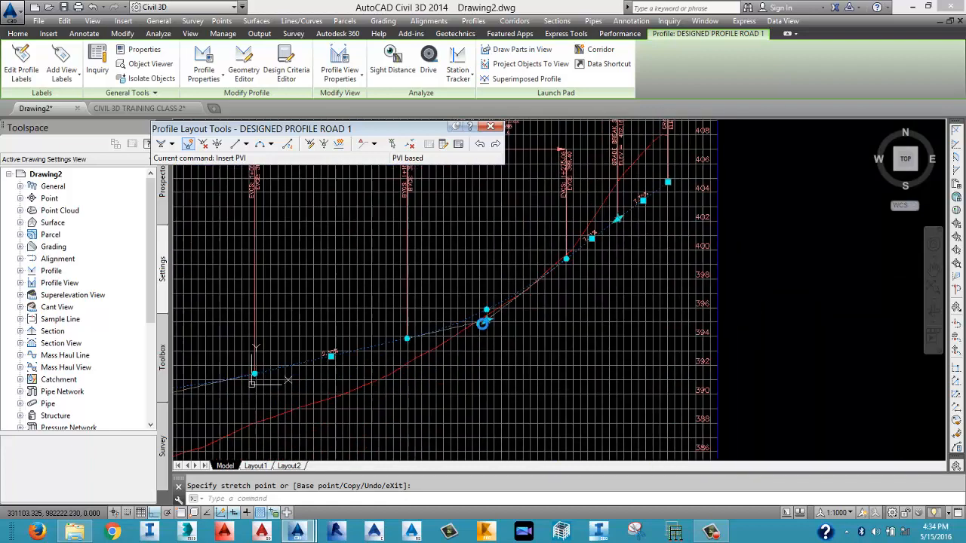
Raise the last sag curve's PVI vertically to about elevation 397.7, keeping its station at 1+219.88, and deselect the profile.
scroll(494, 288, "up", 4)
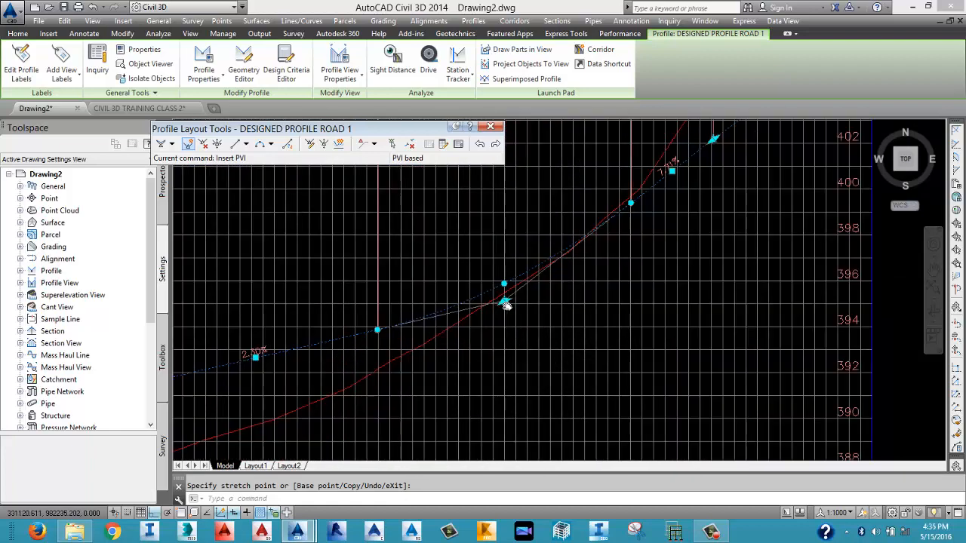
scroll(455, 267, "down", 8)
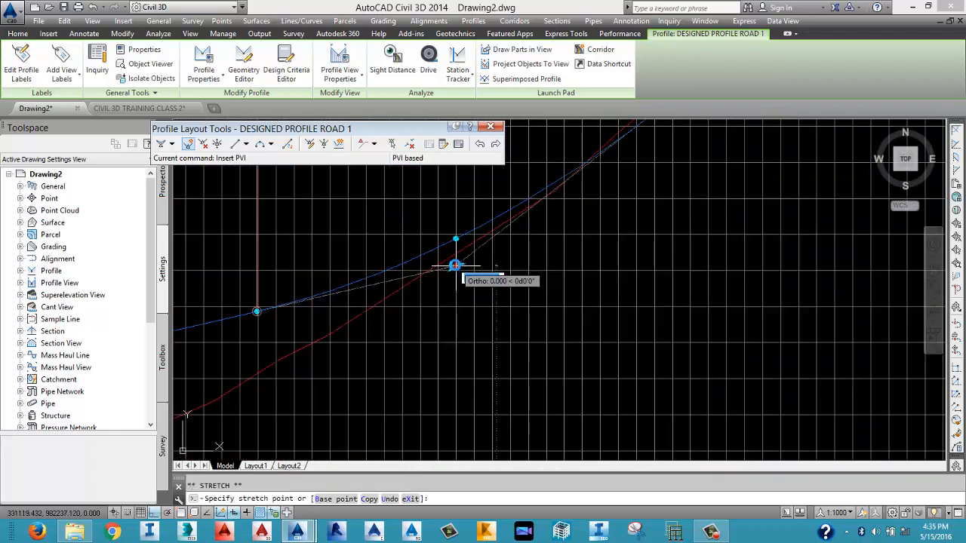
scroll(438, 330, "up", 5)
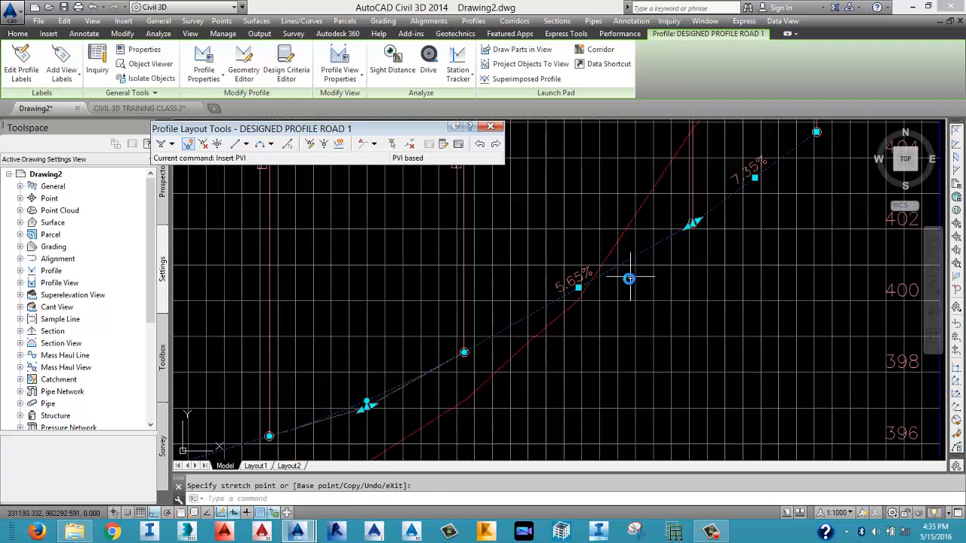
scroll(629, 279, "down", 2)
scroll(508, 337, "up", 3)
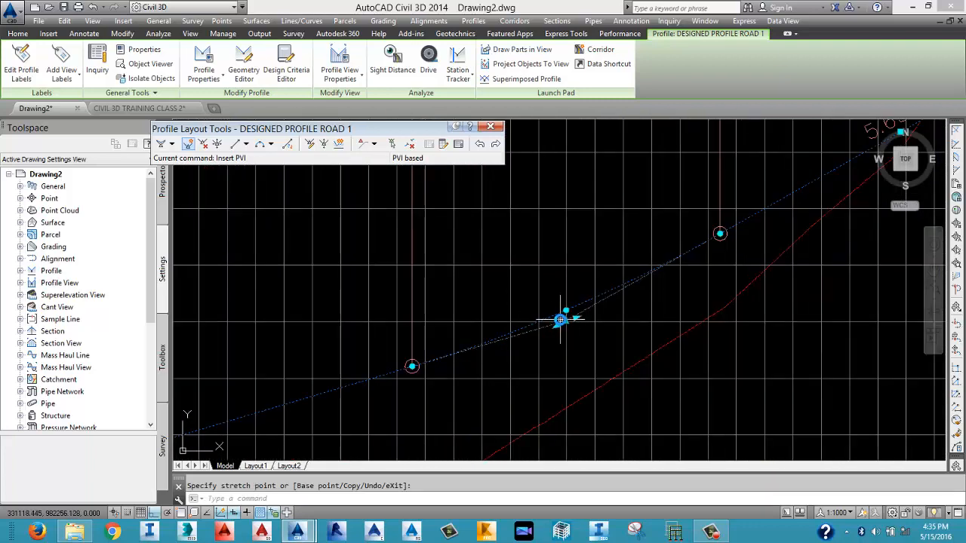
scroll(492, 323, "down", 5)
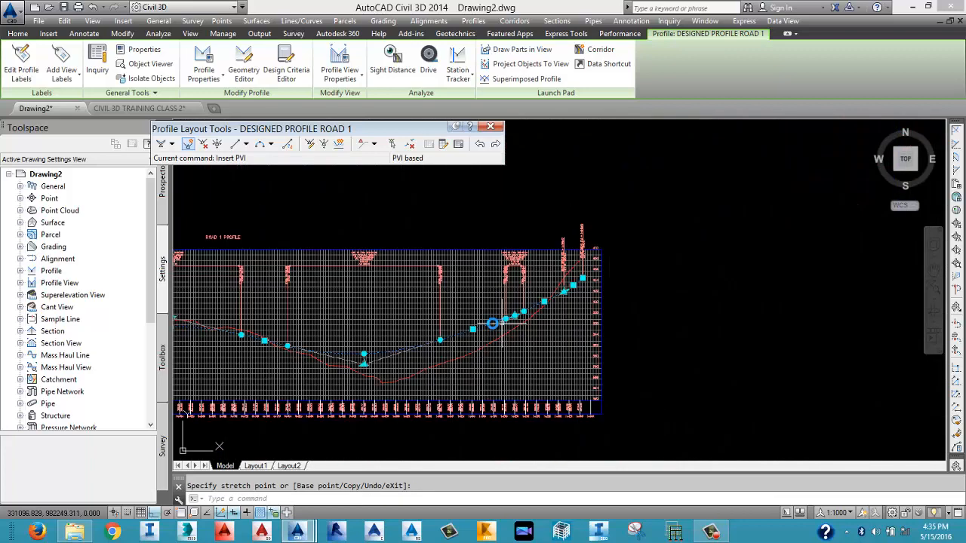
scroll(453, 338, "up", 3)
scroll(657, 247, "up", 3)
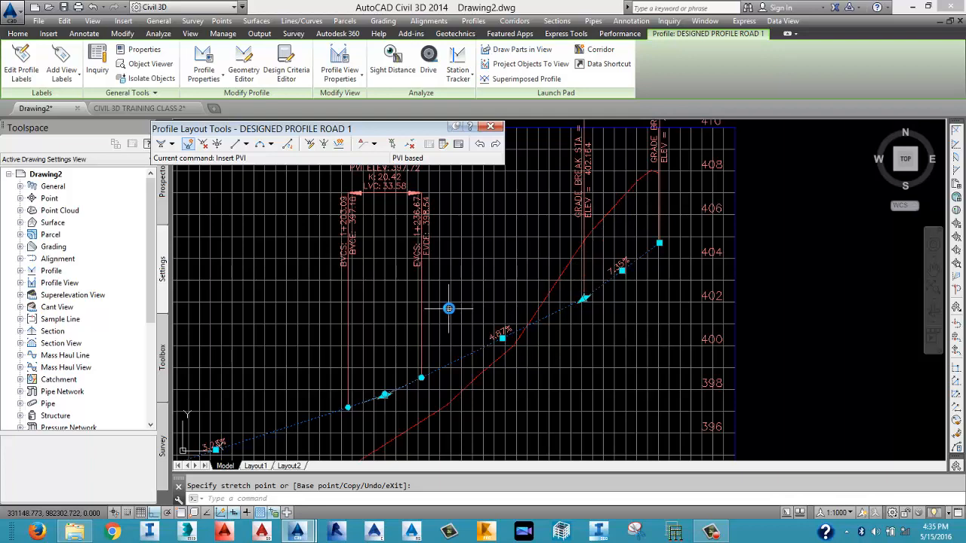
middle_click_drag(444, 309, 567, 281)
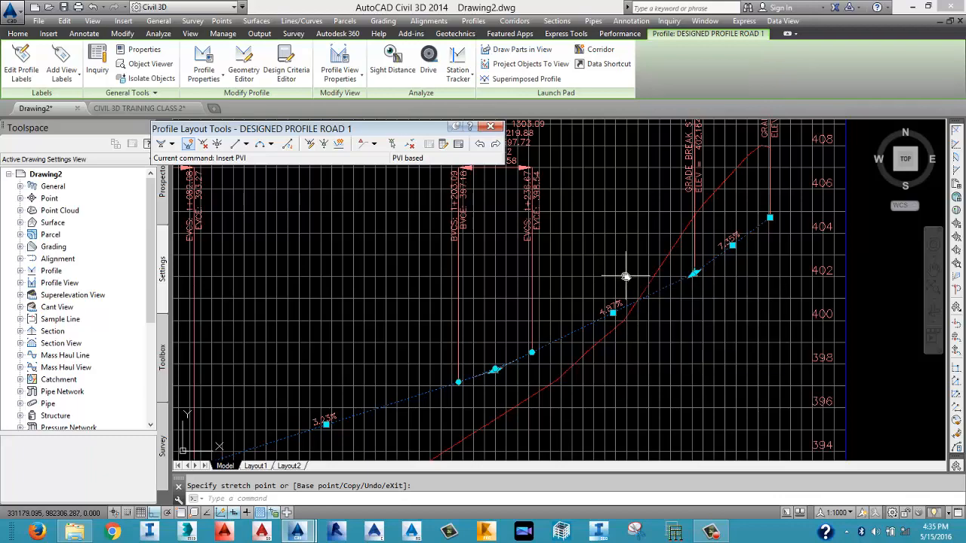
scroll(710, 234, "down", 5)
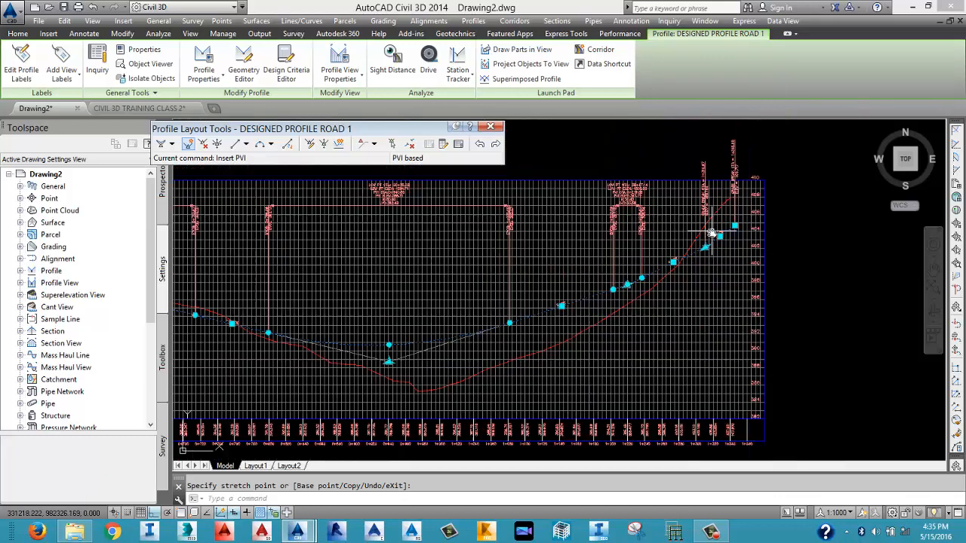
scroll(627, 269, "down", 4)
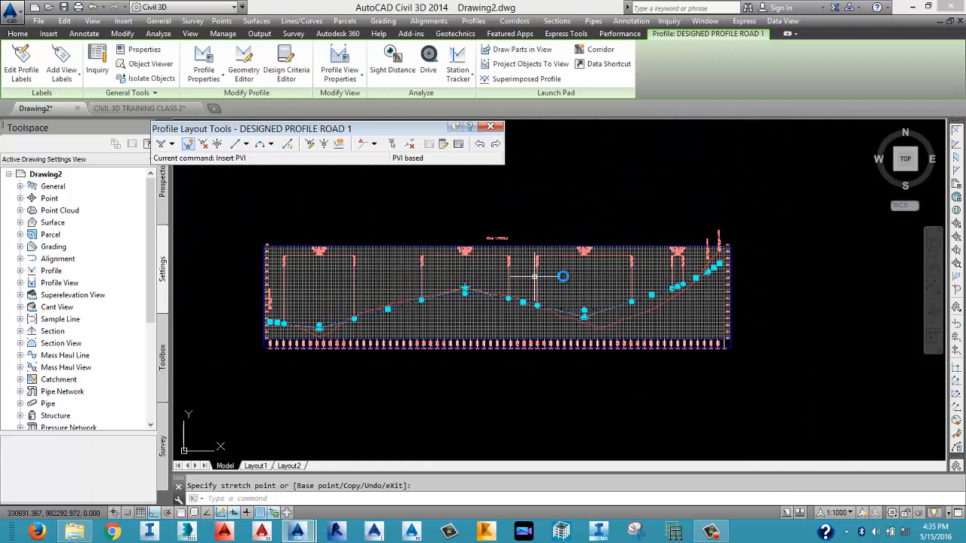
middle_click_drag(562, 277, 662, 292)
key("Escape")
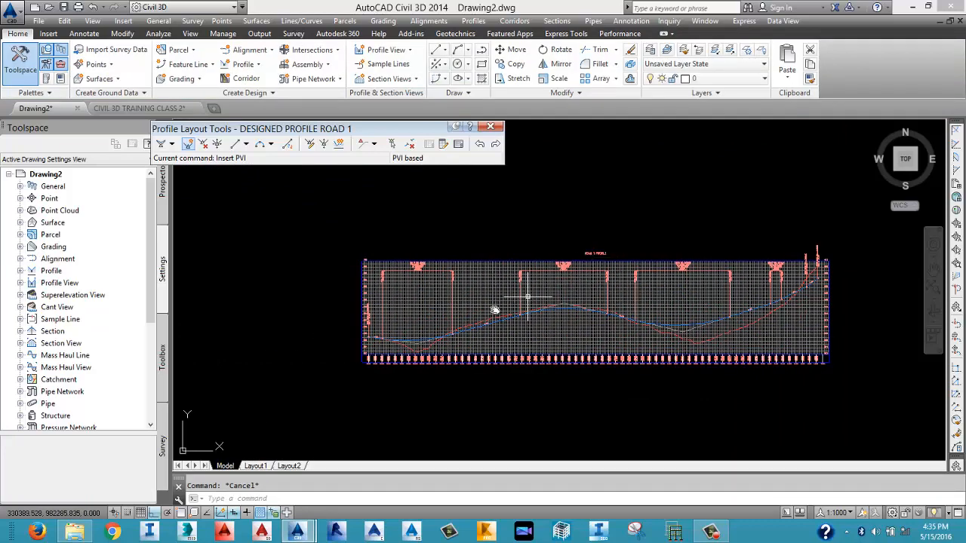
Edit the profile view style to clip both the vertical and horizontal grids to the highest profile(s).
left_click(589, 252)
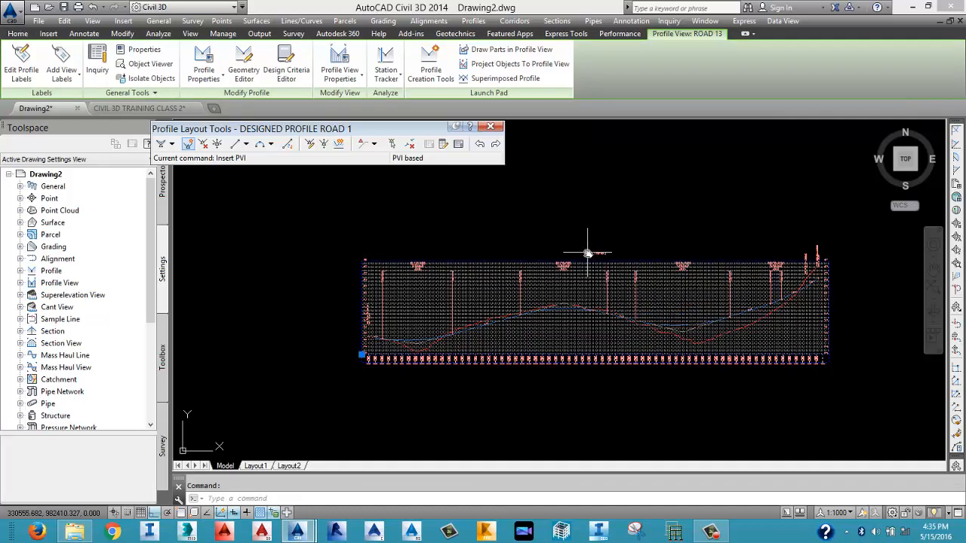
right_click(587, 254)
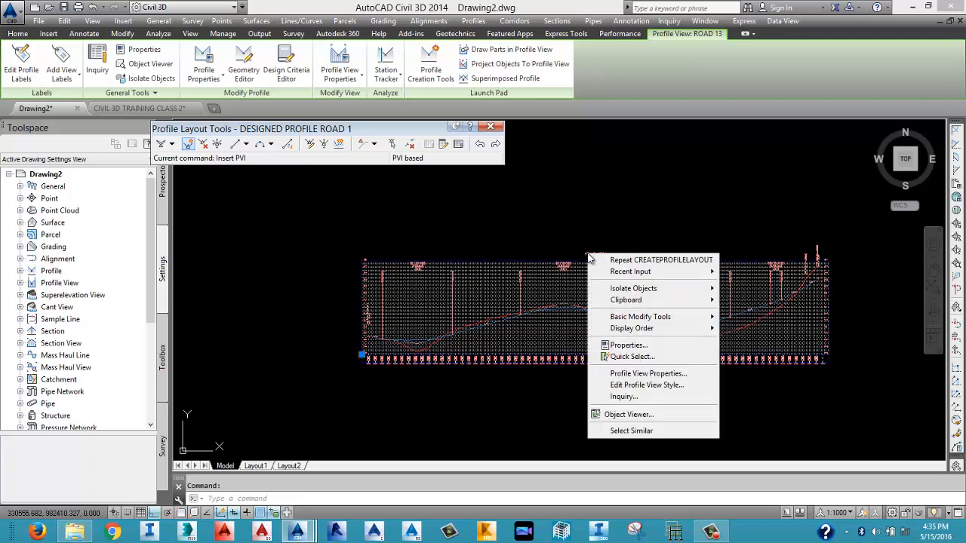
left_click(653, 385)
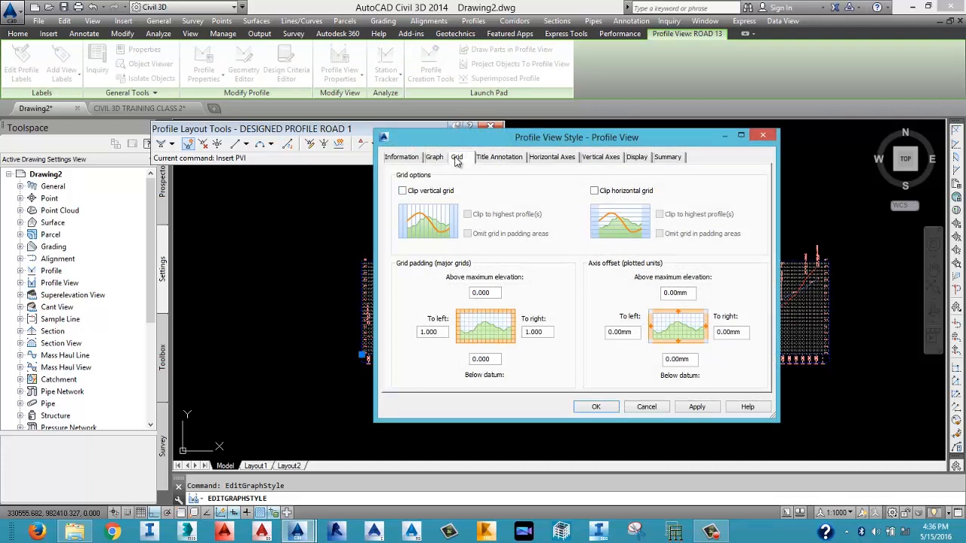
left_click(415, 193)
left_click(601, 193)
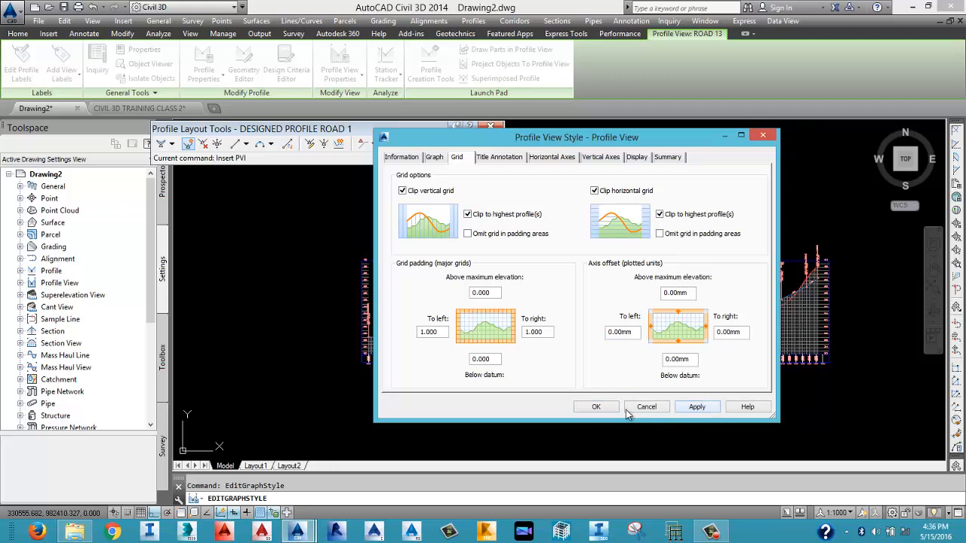
left_click(596, 406)
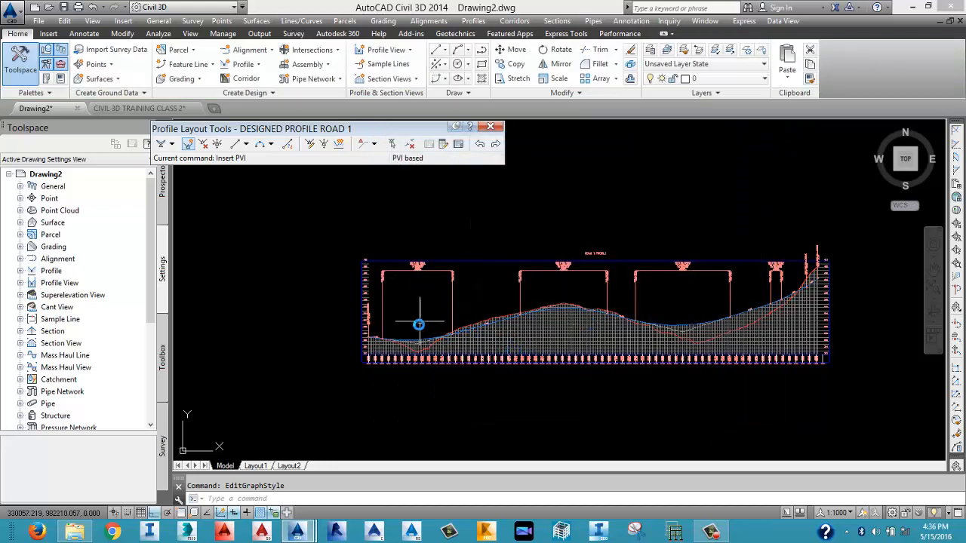
Examine how the designed profile follows the ground line along the whole clipped ROAD 1 profile view.
scroll(517, 320, "up", 4)
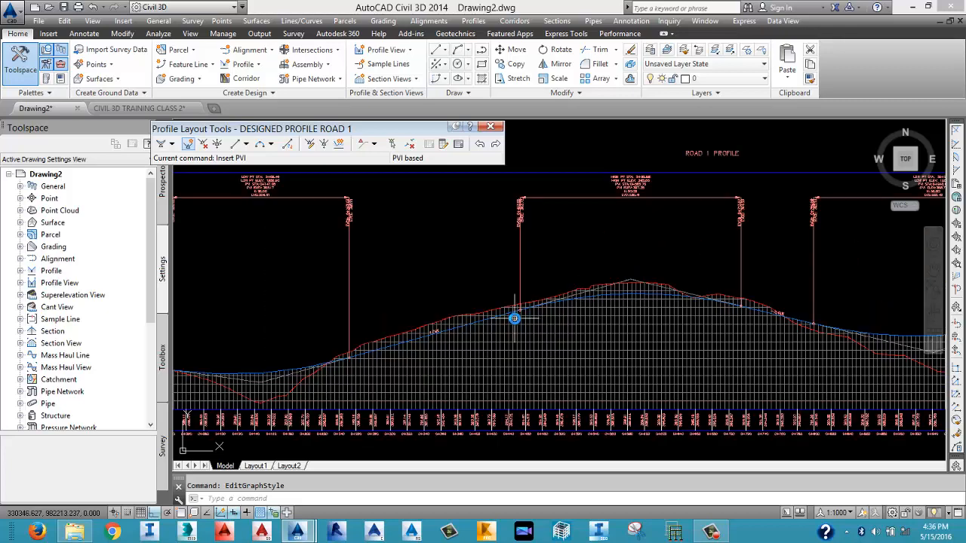
scroll(514, 318, "down", 2)
middle_click_drag(624, 308, 375, 313)
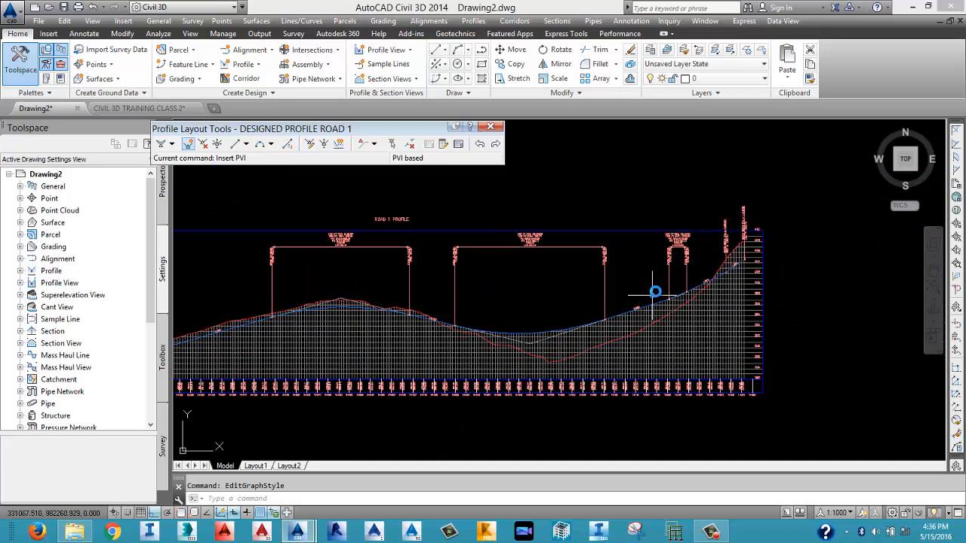
scroll(724, 253, "up", 3)
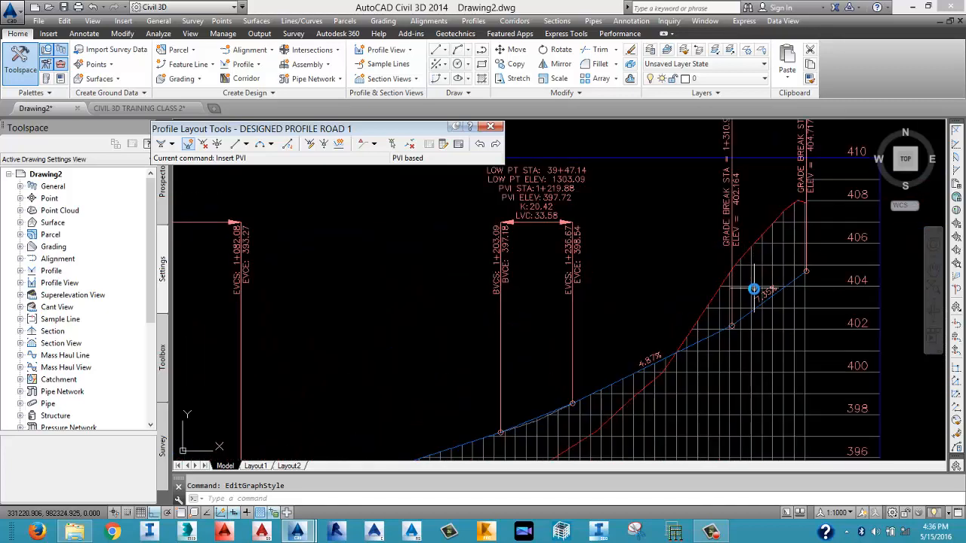
scroll(753, 290, "down", 2)
scroll(753, 301, "up", 1)
scroll(755, 306, "down", 4)
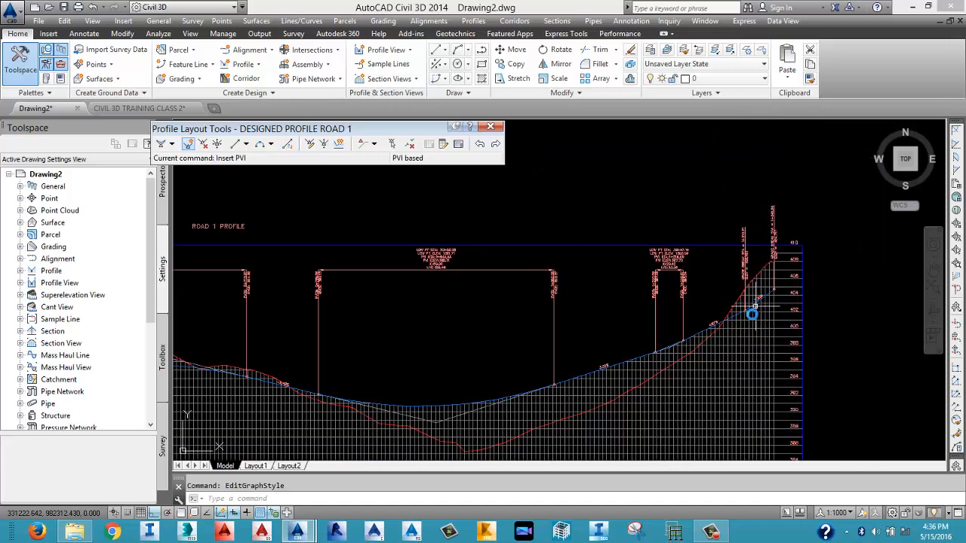
scroll(598, 366, "up", 5)
scroll(598, 366, "down", 5)
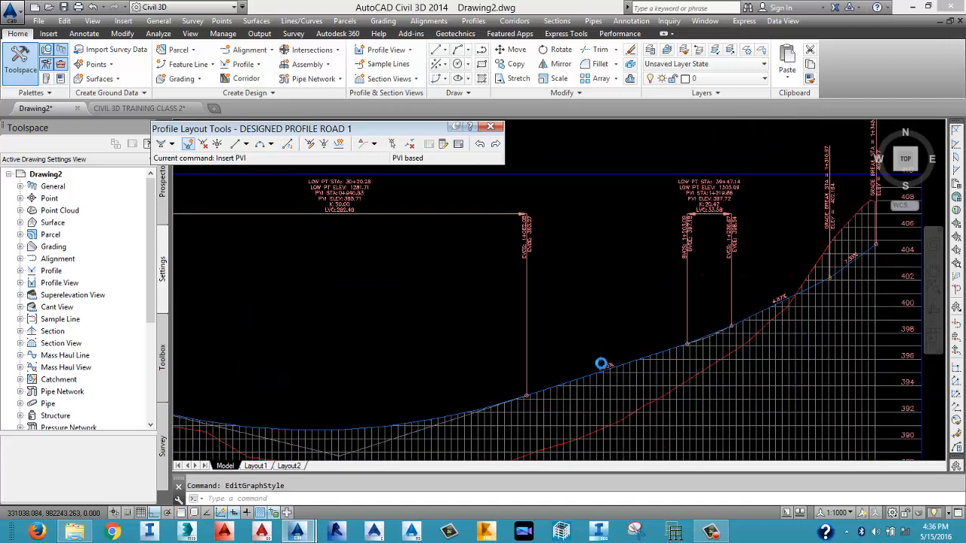
scroll(598, 365, "up", 3)
scroll(599, 365, "down", 1)
scroll(697, 332, "up", 1)
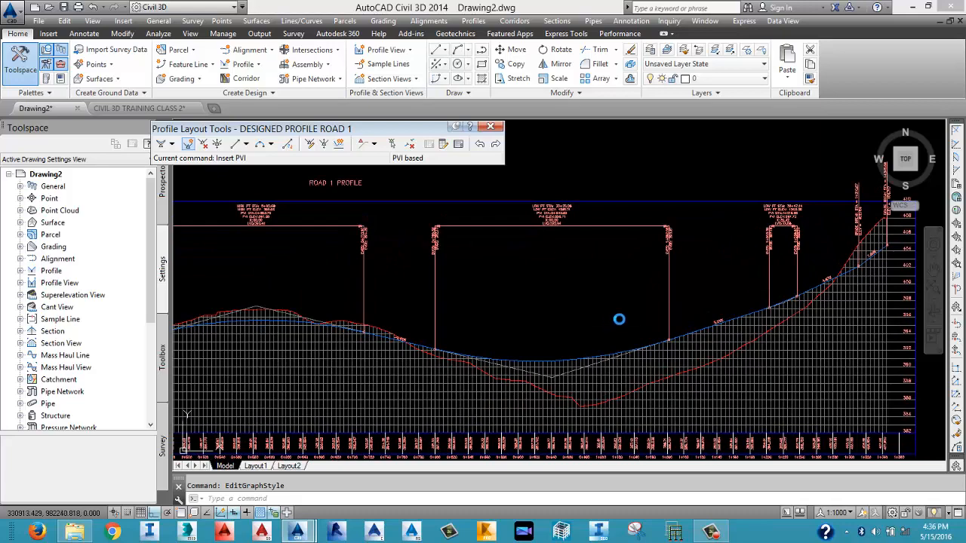
scroll(607, 307, "up", 3)
scroll(578, 308, "down", 4)
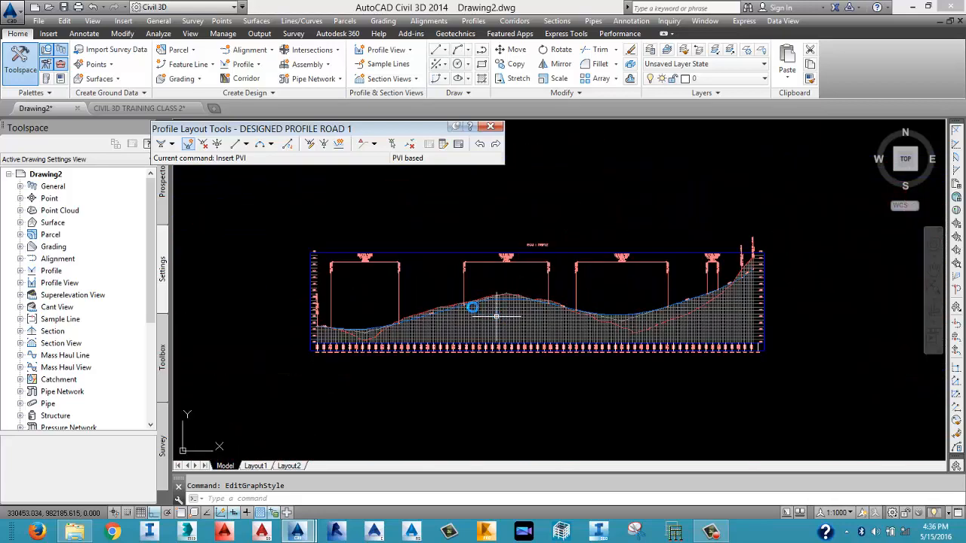
scroll(343, 300, "up", 4)
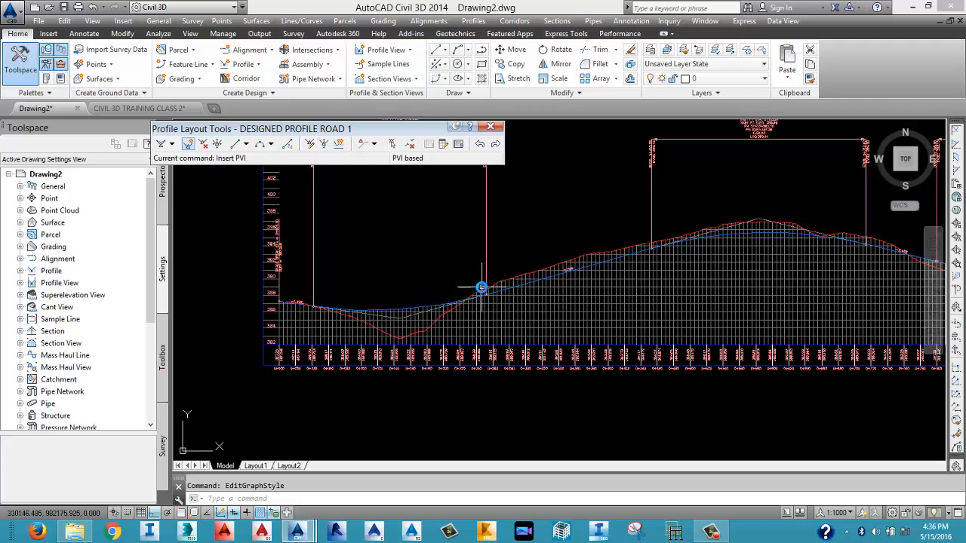
scroll(481, 288, "down", 4)
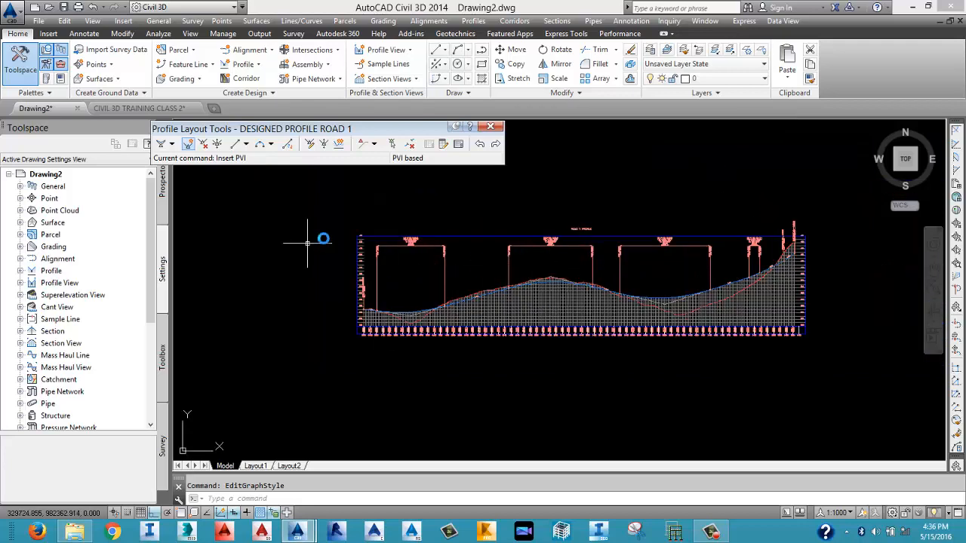
Read the PVI, K and curve length labels of each vertical curve along the ROAD 1 profile.
scroll(419, 210, "up", 5)
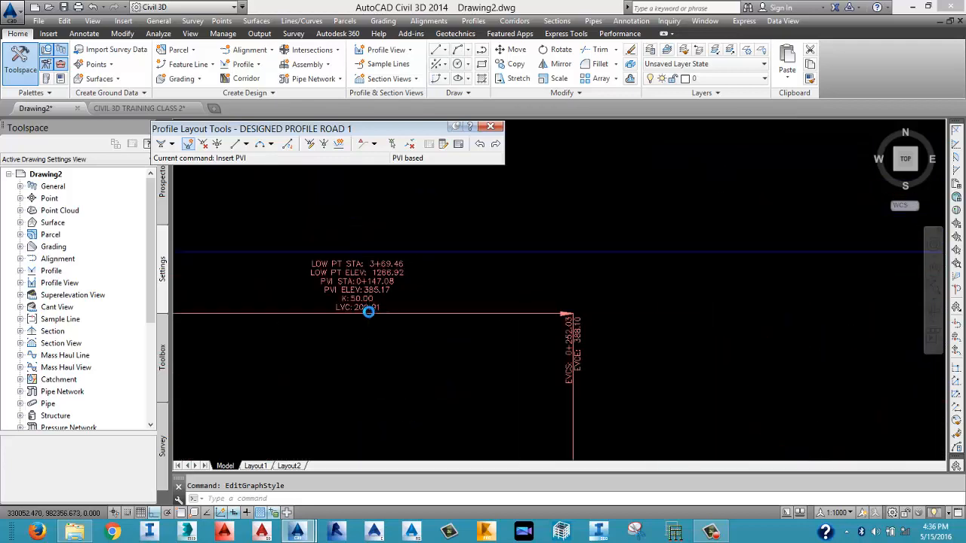
scroll(468, 302, "down", 3)
scroll(577, 291, "down", 2)
scroll(616, 282, "up", 5)
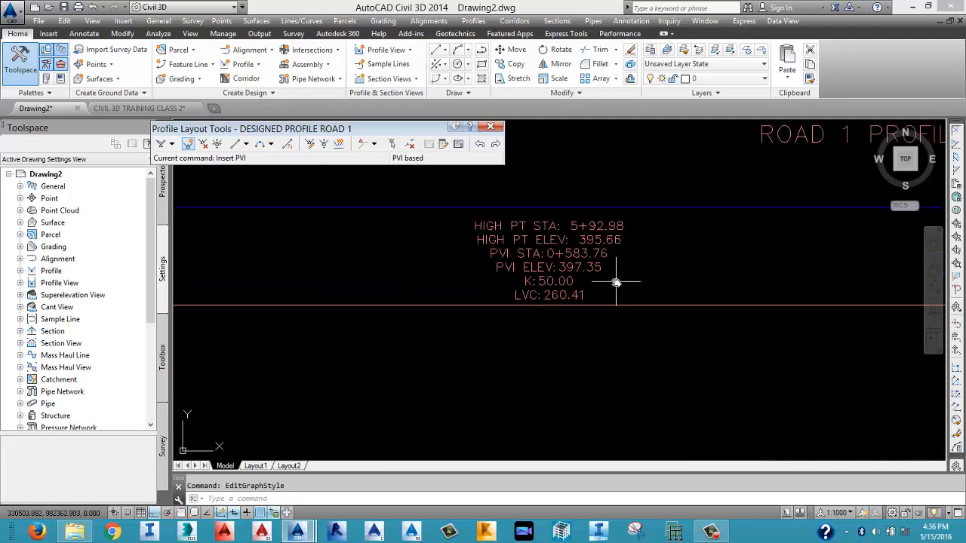
scroll(616, 283, "down", 3)
scroll(490, 297, "up", 5)
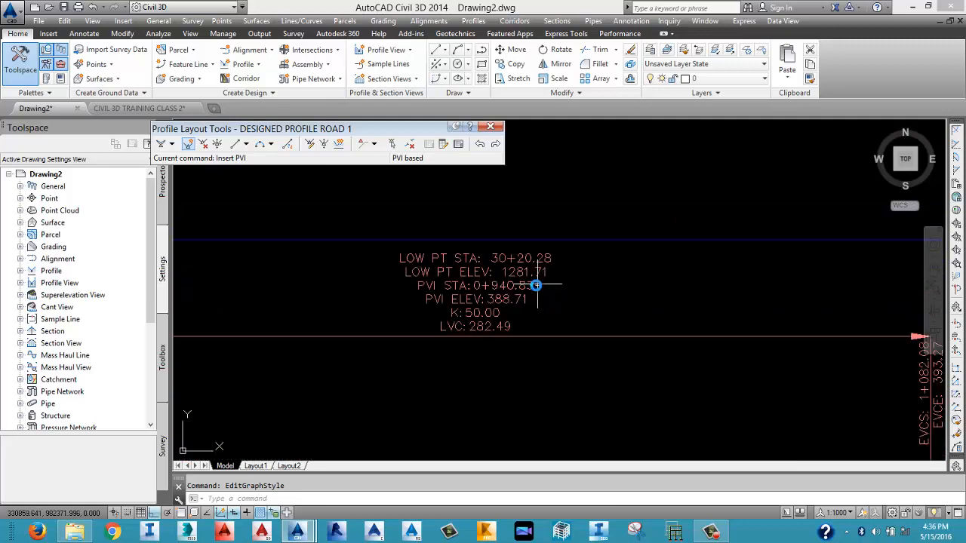
scroll(535, 286, "down", 3)
scroll(621, 279, "up", 5)
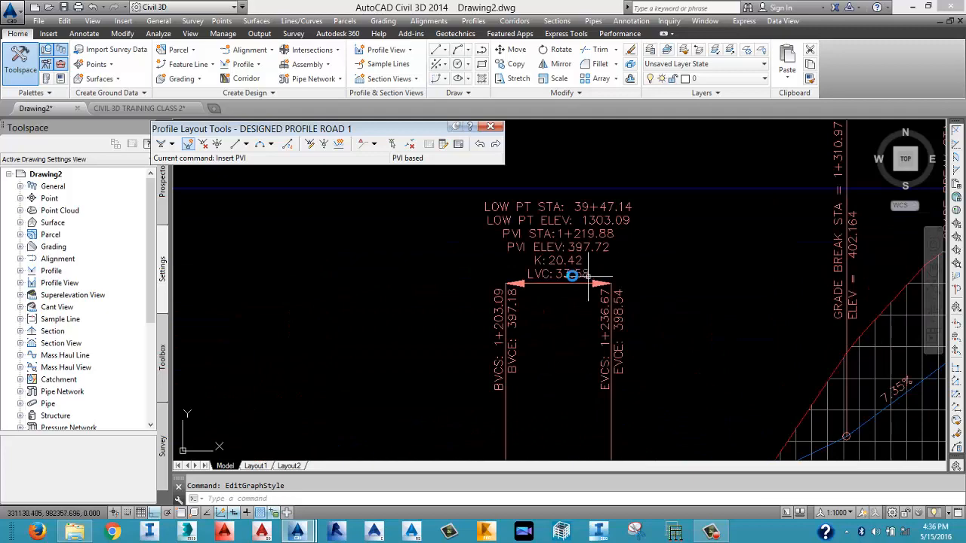
scroll(569, 261, "up", 2)
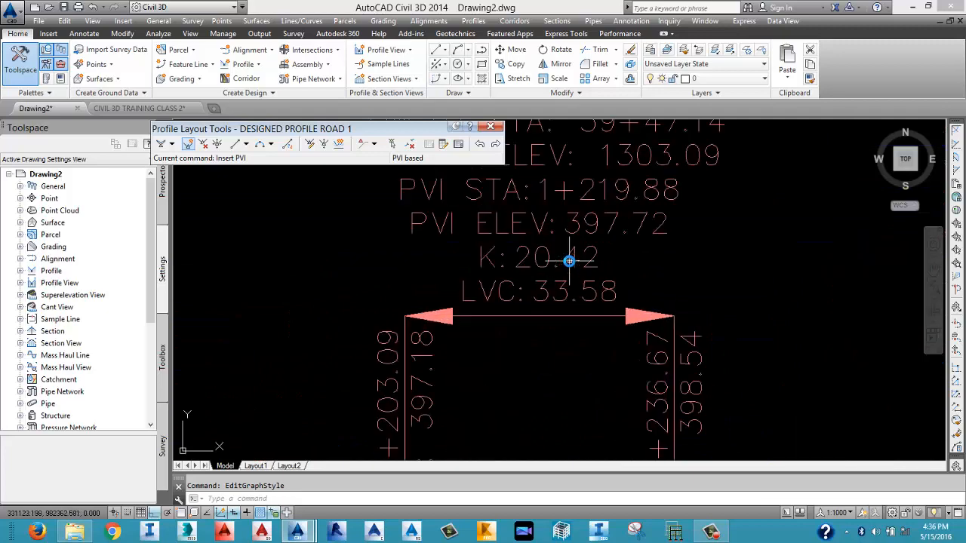
scroll(569, 260, "down", 5)
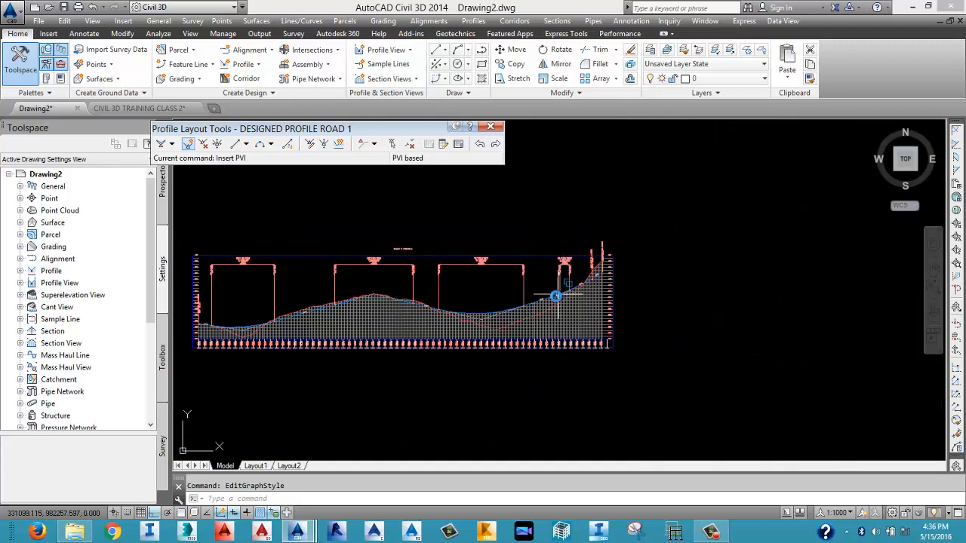
Inspect the first tangent and the elevation and station labels at the profile's start, and bring the surface into view beside the profile.
scroll(530, 289, "up", 2)
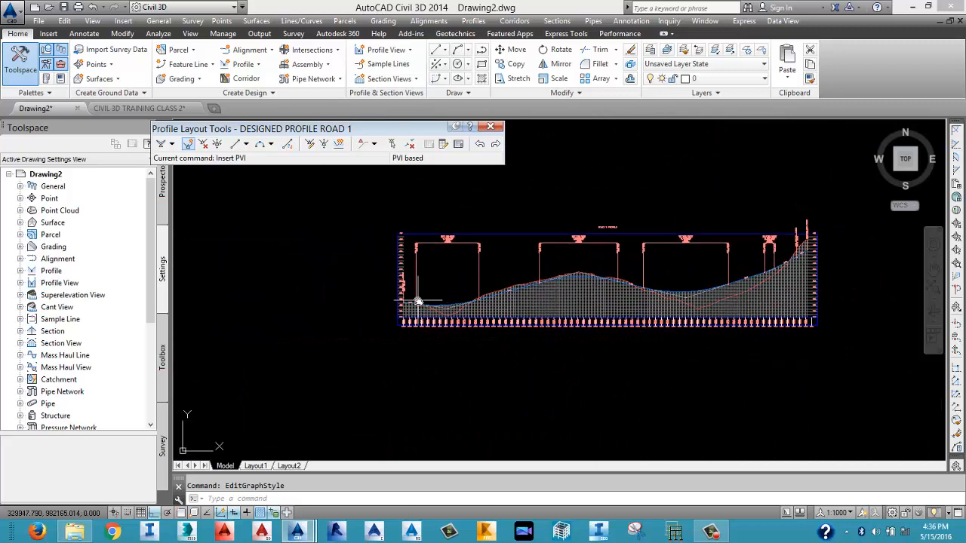
scroll(385, 285, "up", 4)
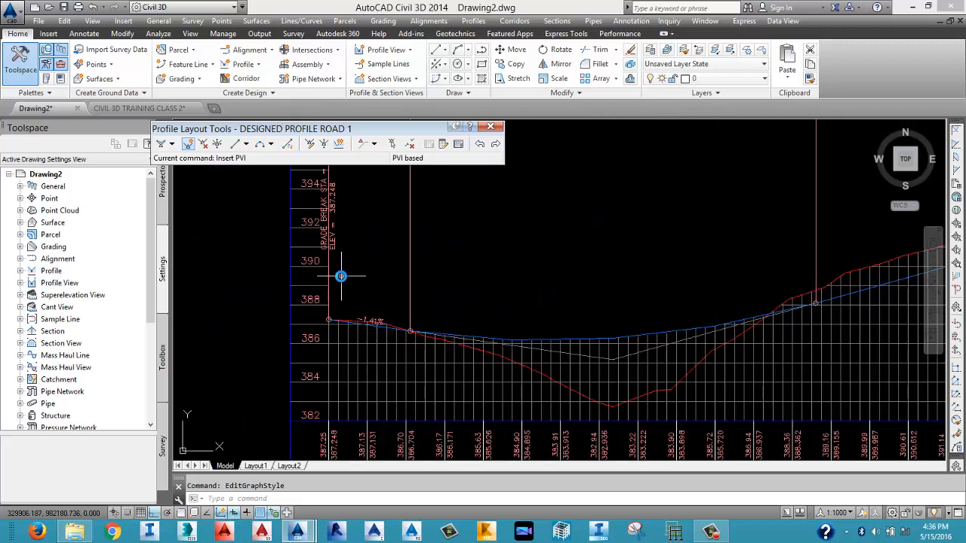
scroll(340, 270, "down", 2)
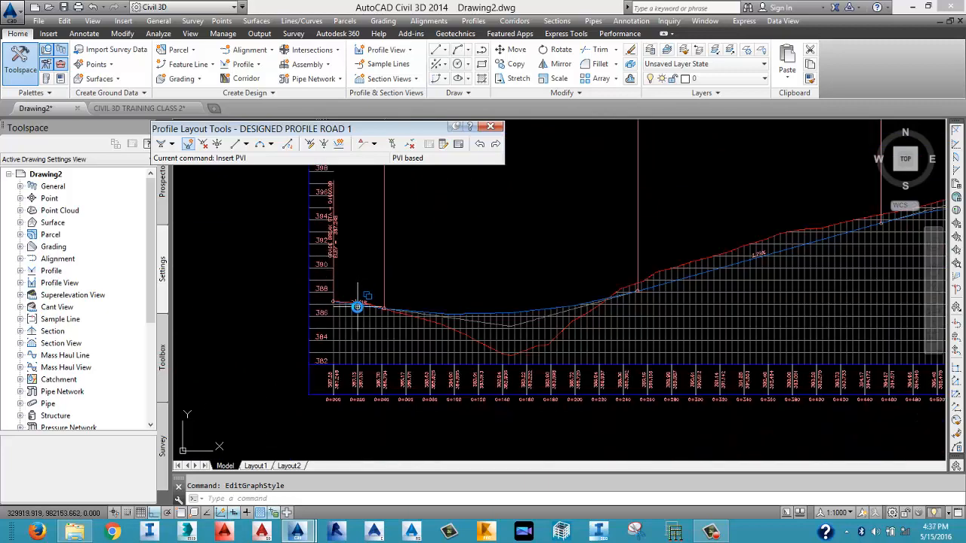
scroll(355, 306, "up", 4)
scroll(357, 305, "down", 3)
scroll(356, 305, "down", 4)
scroll(399, 316, "down", 6)
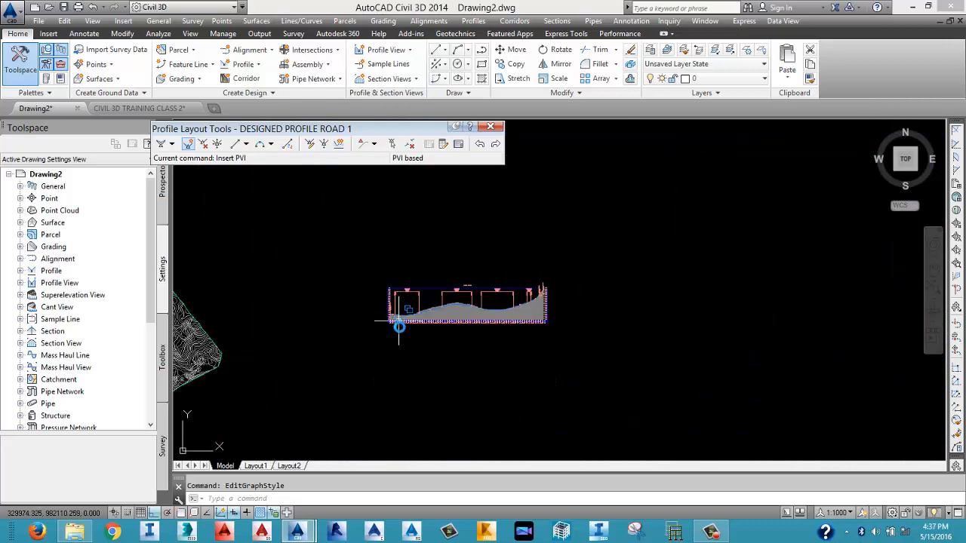
middle_click_drag(403, 344, 513, 289)
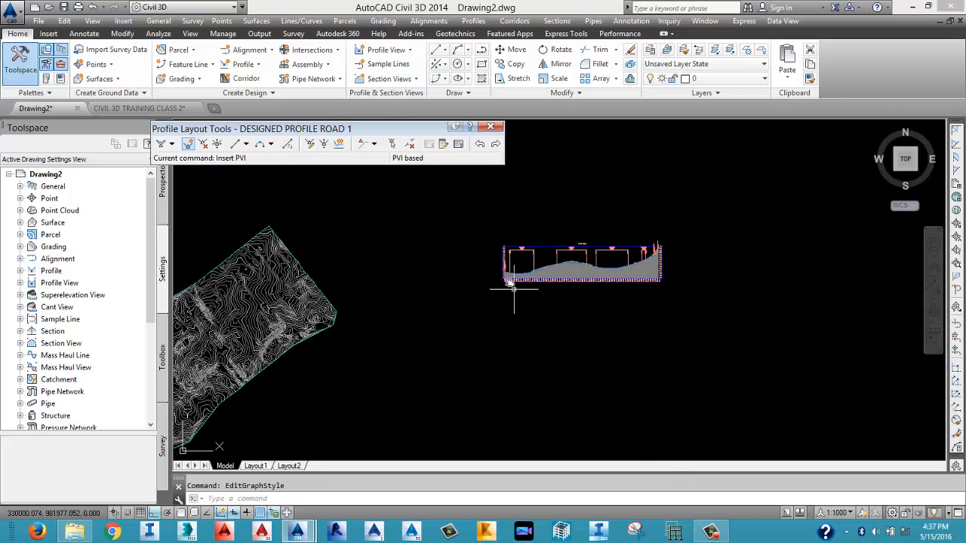
Close the ROAD 1 layout tools and sample the EG surface along the ROAD 2 alignment as a surface profile.
left_click(491, 128)
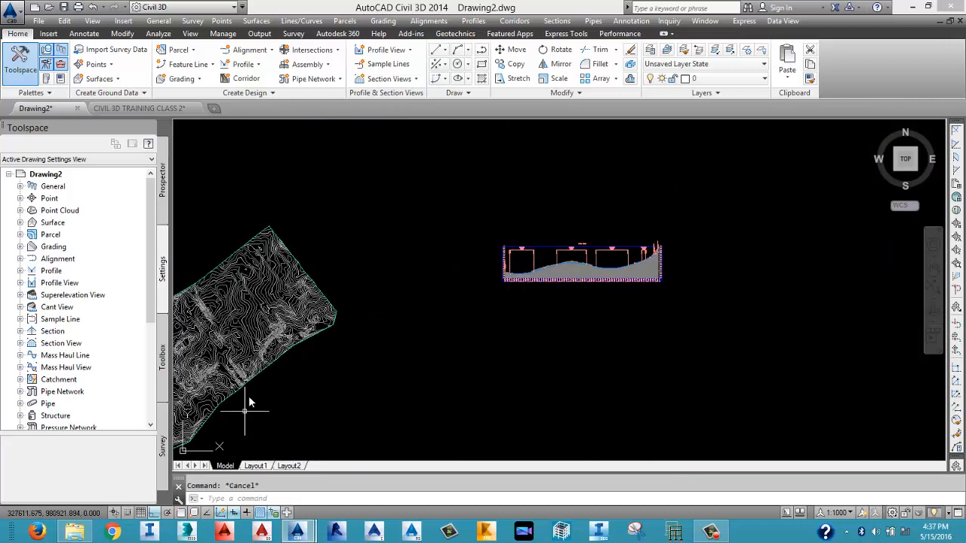
left_click(258, 65)
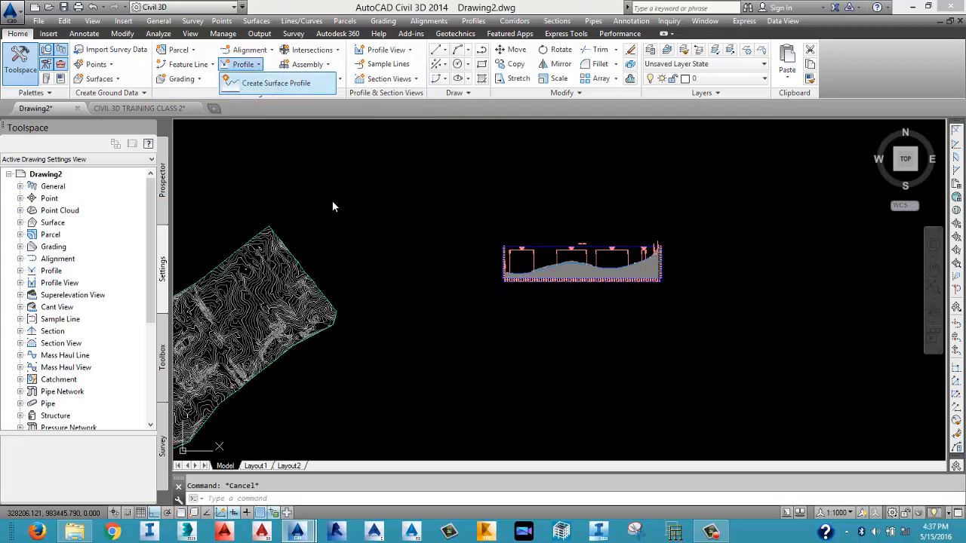
left_click(249, 65)
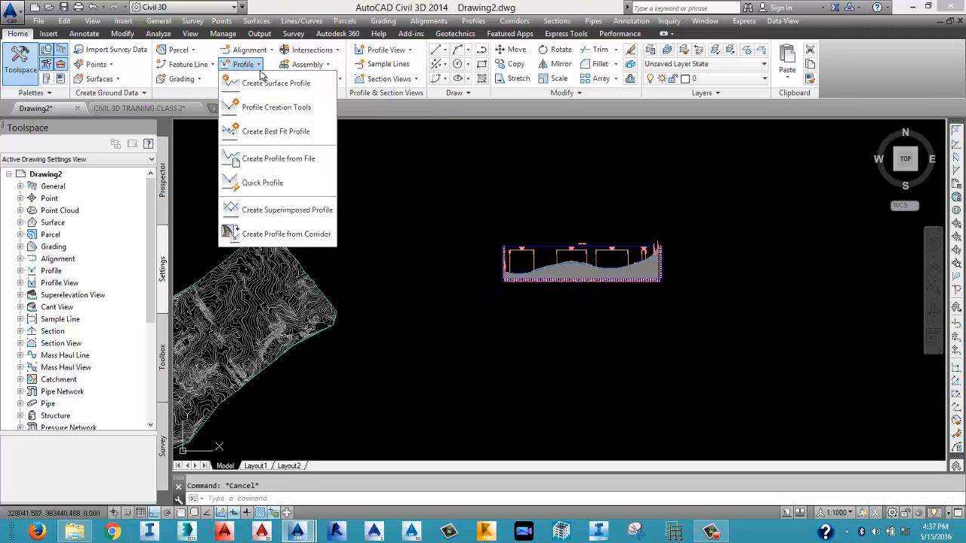
left_click(287, 83)
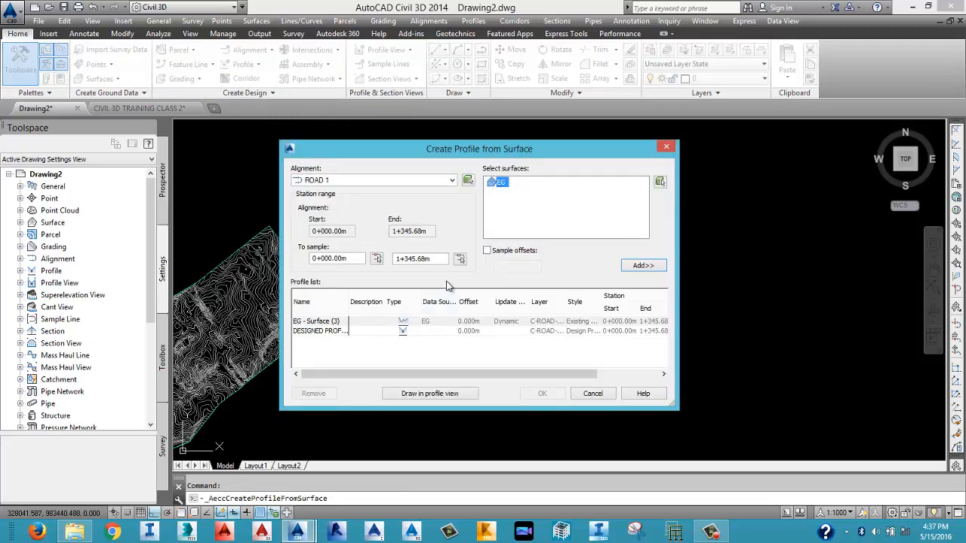
left_click(377, 183)
left_click(326, 201)
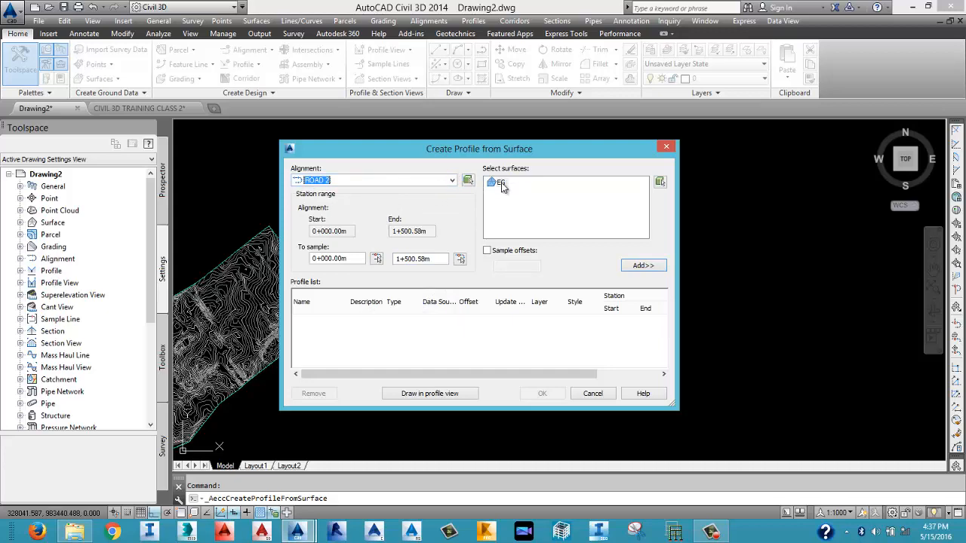
left_click(644, 266)
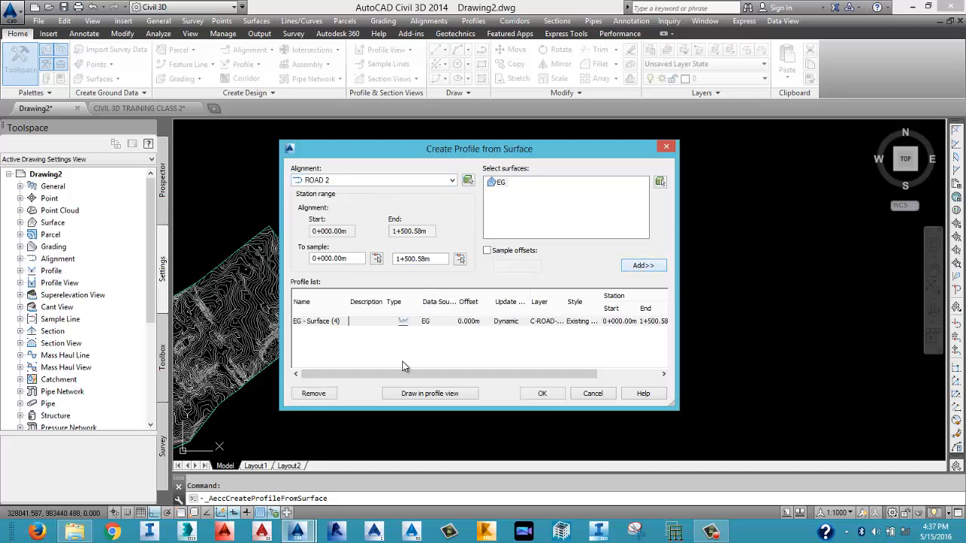
Create the ROAD 2 profile view with the EG-FG Elevations and Stations band set, placing it below the ROAD 1 profile view.
left_click(429, 393)
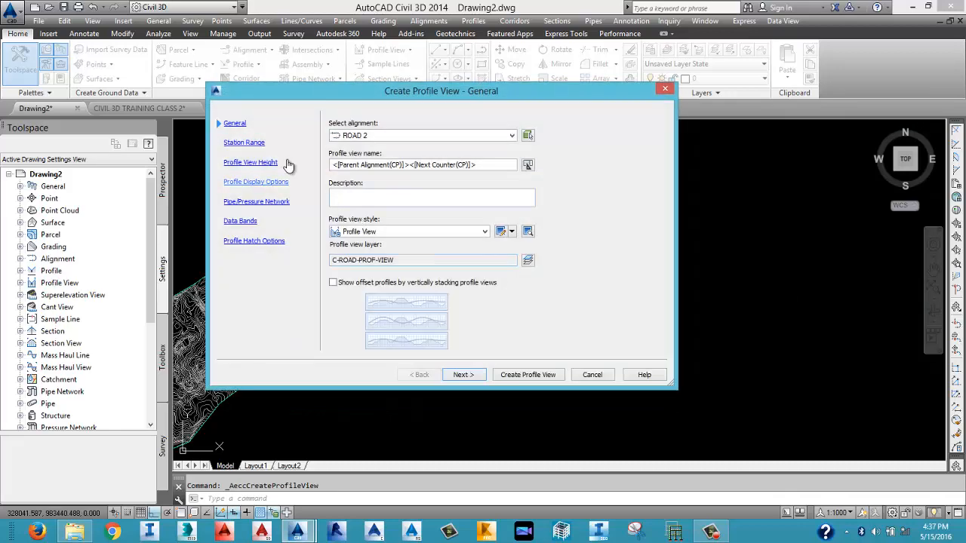
left_click(397, 137)
left_click(398, 138)
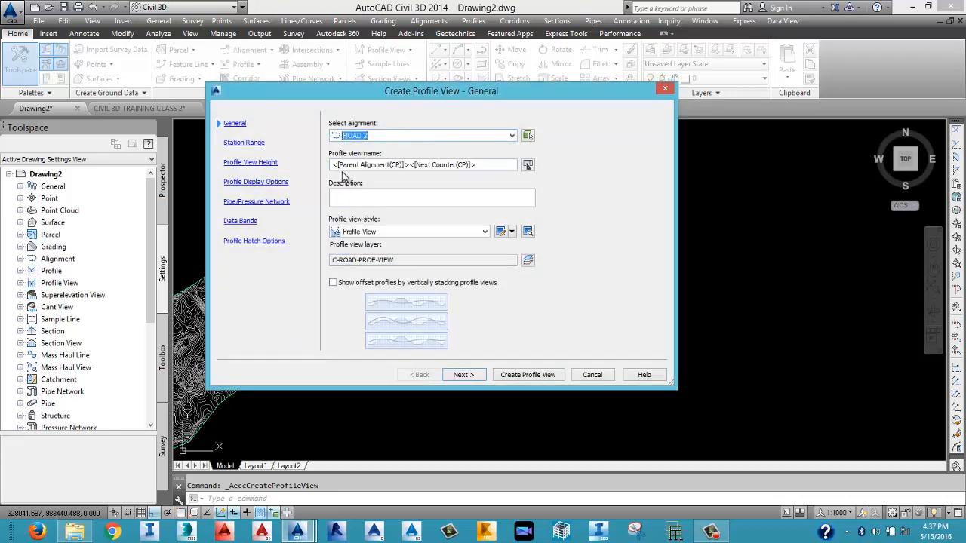
left_click(463, 375)
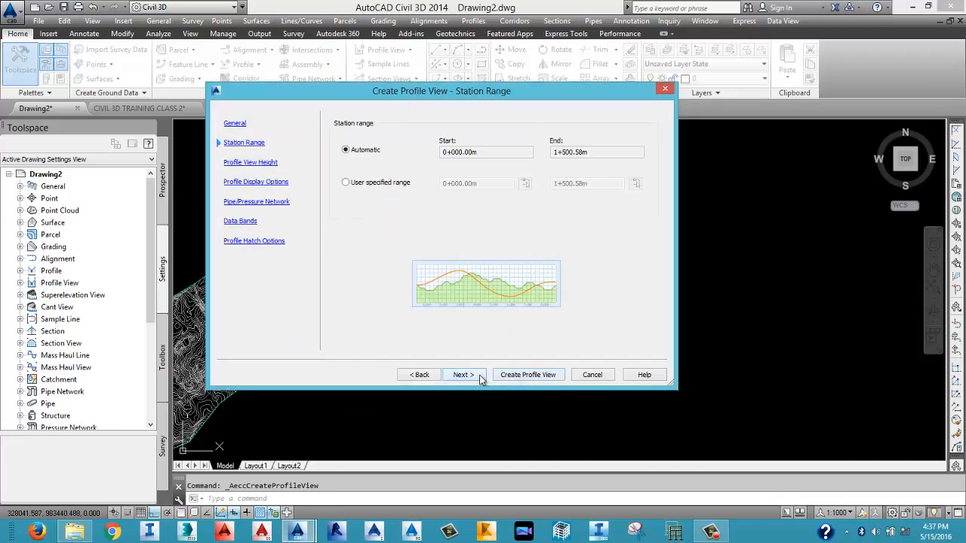
left_click(463, 375)
left_click(463, 375)
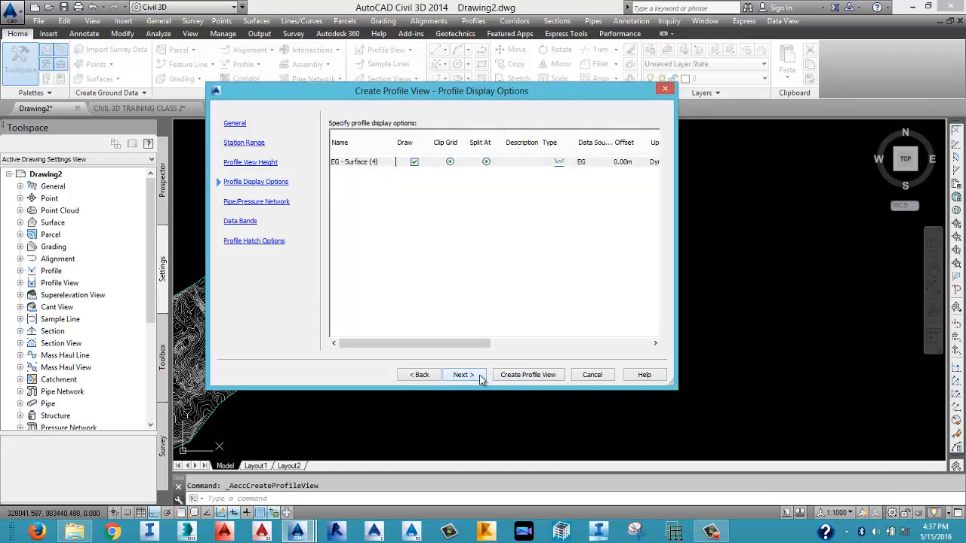
left_click(463, 375)
left_click(481, 379)
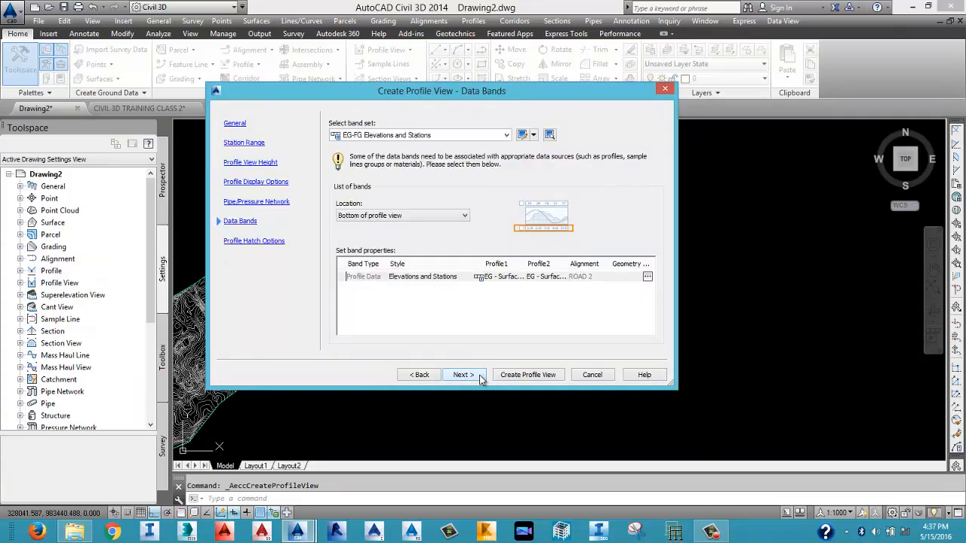
left_click(480, 380)
left_click(540, 377)
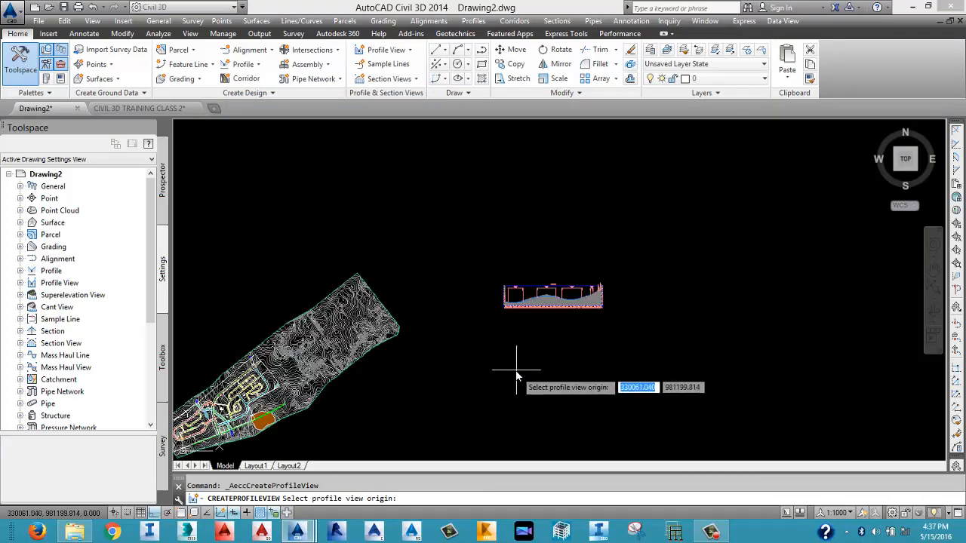
scroll(518, 369, "up", 2)
left_click(499, 357)
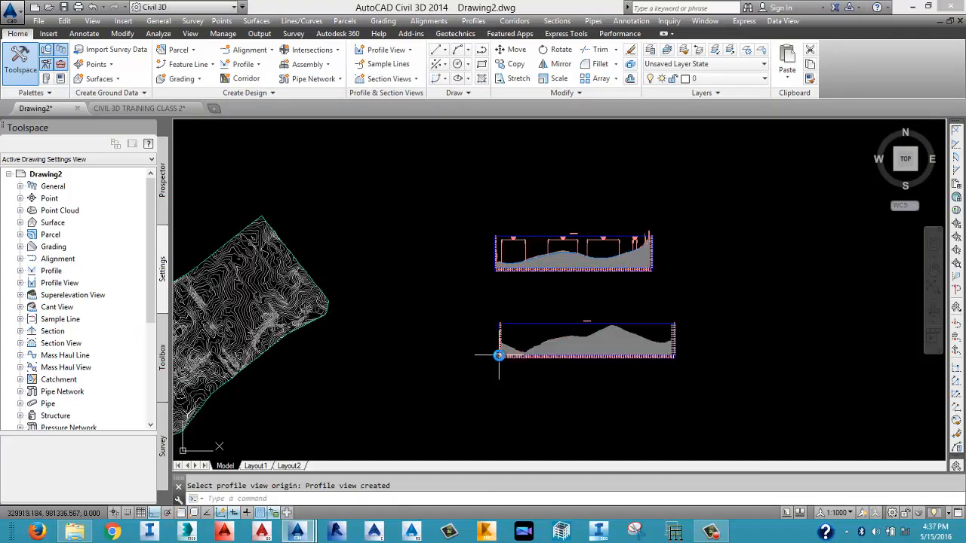
Examine the ground line along the whole new ROAD 2 profile view.
scroll(528, 355, "up", 5)
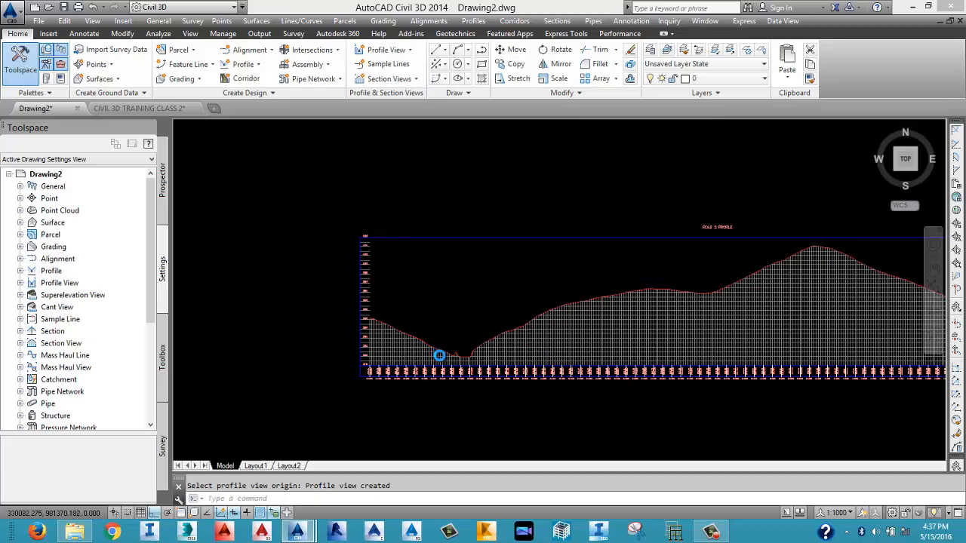
scroll(443, 355, "up", 3)
scroll(619, 337, "down", 3)
middle_click_drag(658, 312, 523, 315)
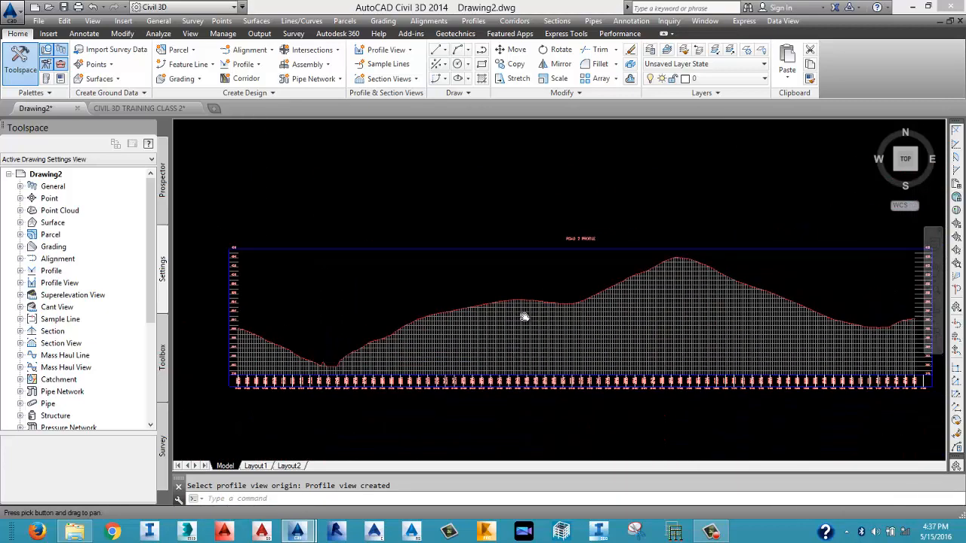
scroll(575, 310, "down", 2)
scroll(513, 279, "up", 2)
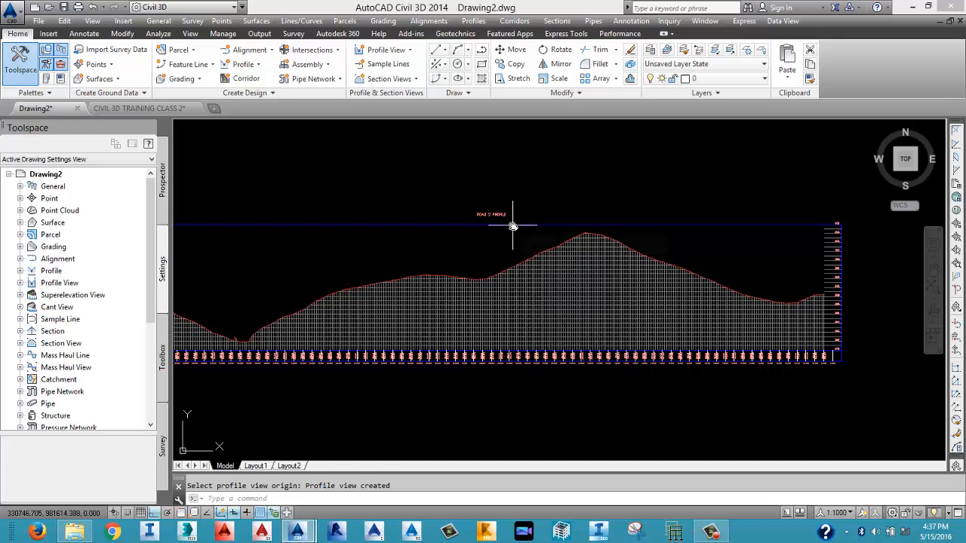
left_click(513, 225)
scroll(510, 213, "down", 1)
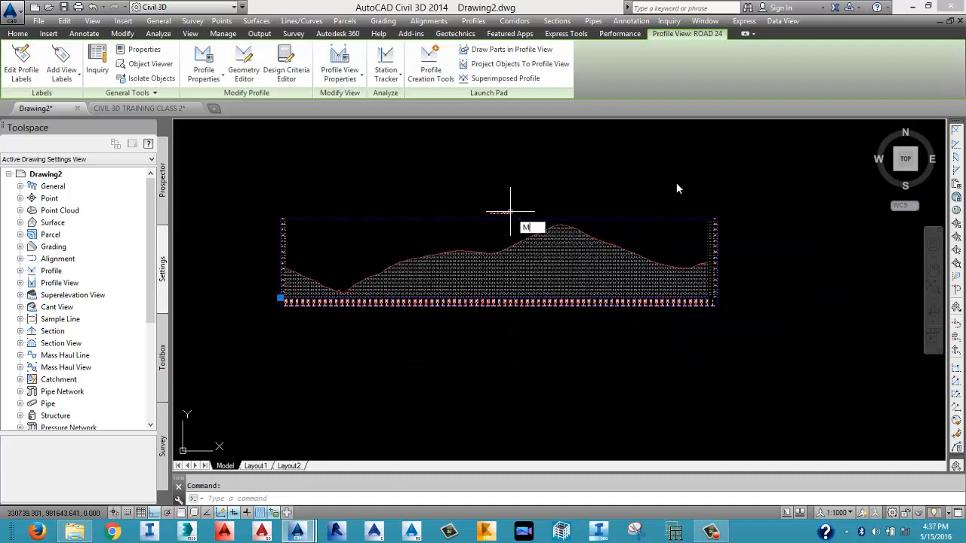
key("Return")
key("Escape")
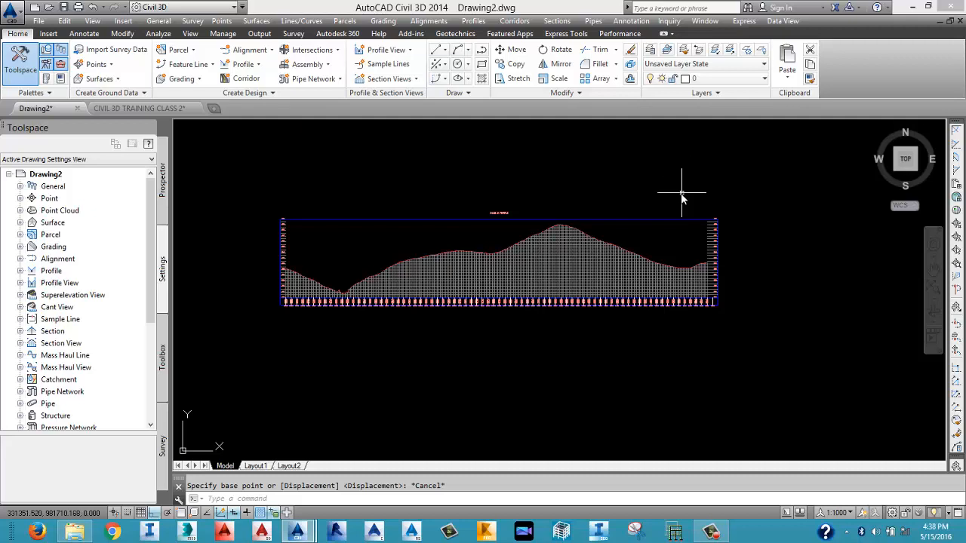
Create a layout profile for ROAD 2 named DESIGNED PROFILE ROAD 2 with the Design Profile style, Complete Label Set and no criteria-based design.
left_click(506, 222)
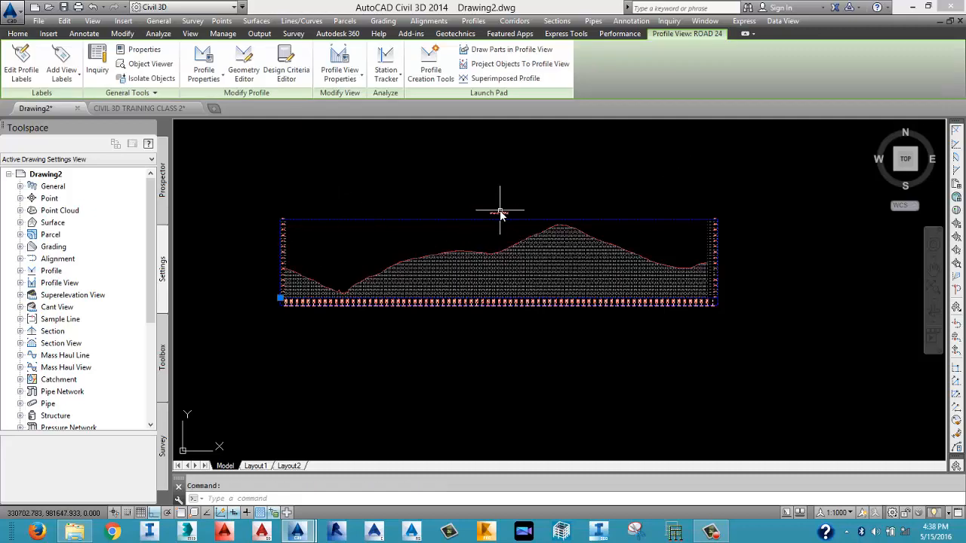
left_click(433, 74)
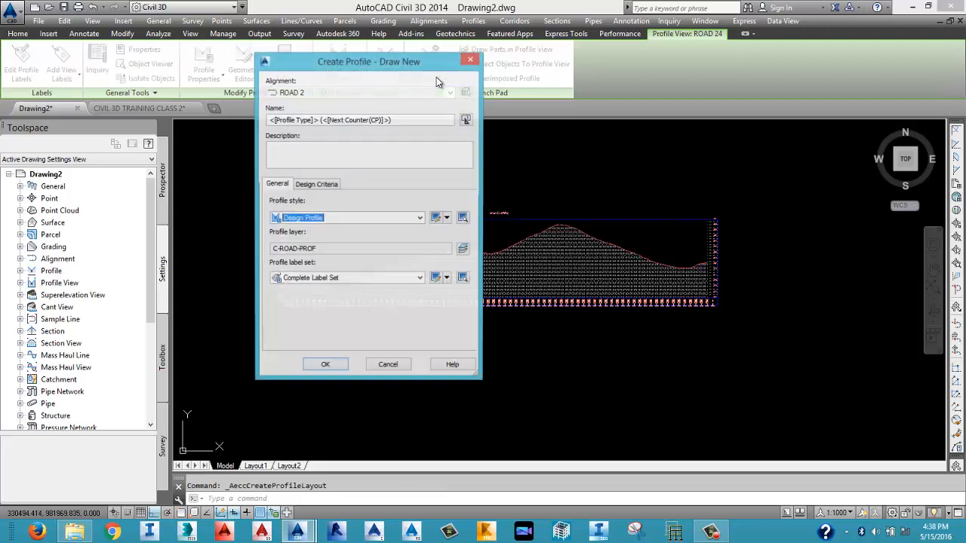
left_click_drag(392, 119, 234, 114)
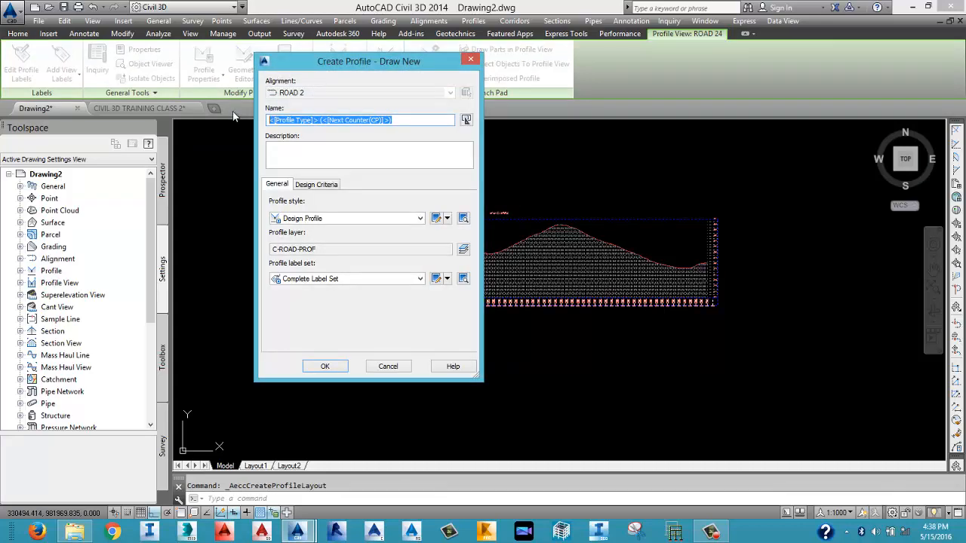
type("DESIGNED PROFILE ROAD 2")
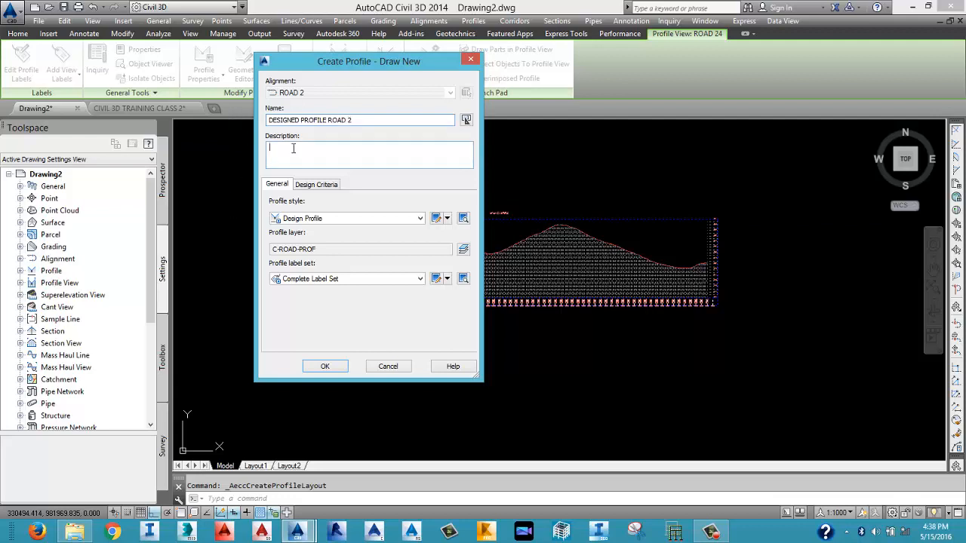
left_click(315, 185)
left_click(270, 189)
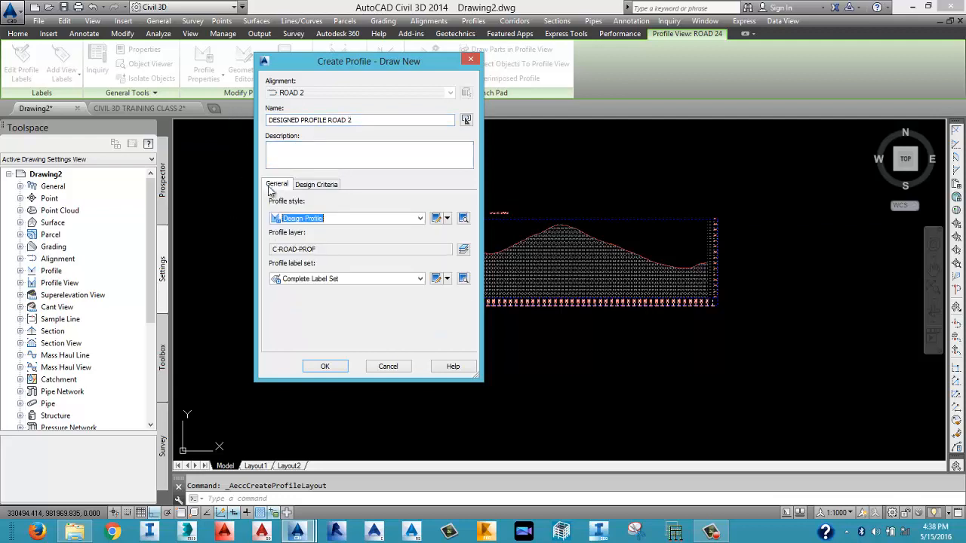
left_click(347, 220)
left_click(345, 219)
left_click(324, 185)
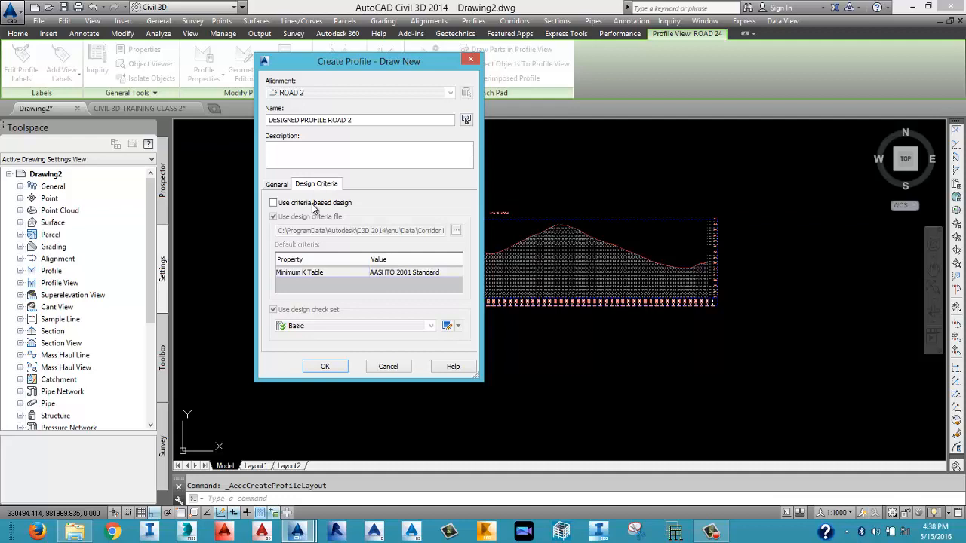
left_click(323, 368)
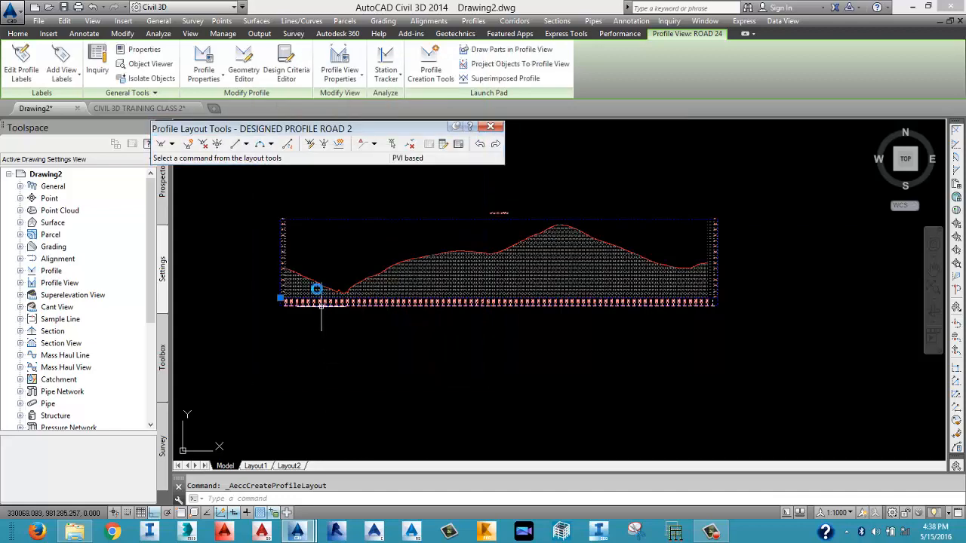
Begin tangents with curves at the ground line's start, with object snap on and ortho off, and place the next PVI above the first valley.
left_click(172, 145)
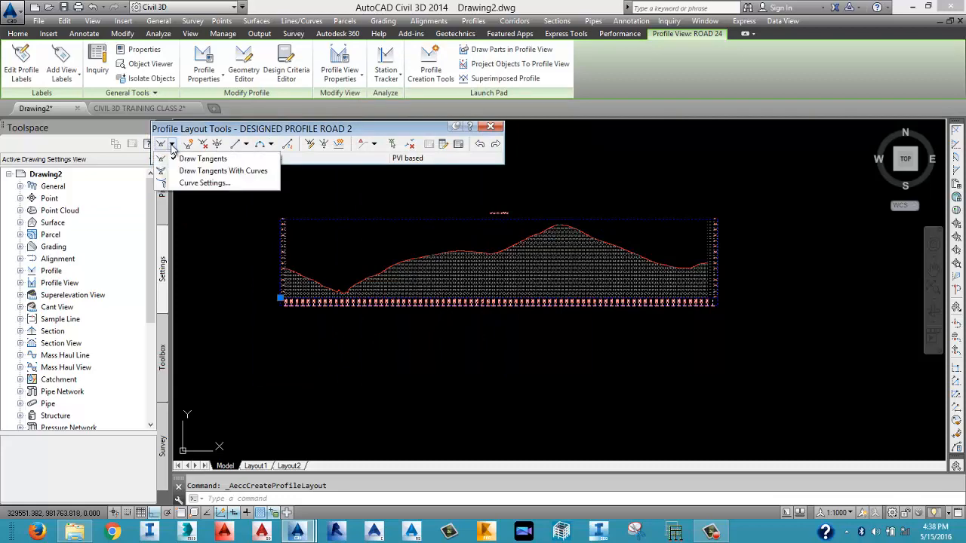
left_click(219, 170)
scroll(302, 276, "up", 3)
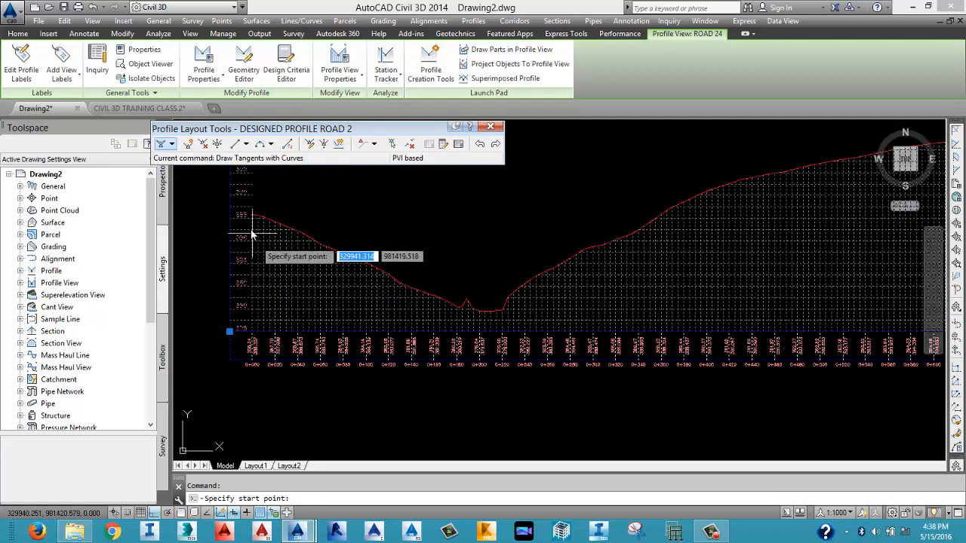
scroll(252, 235, "up", 4)
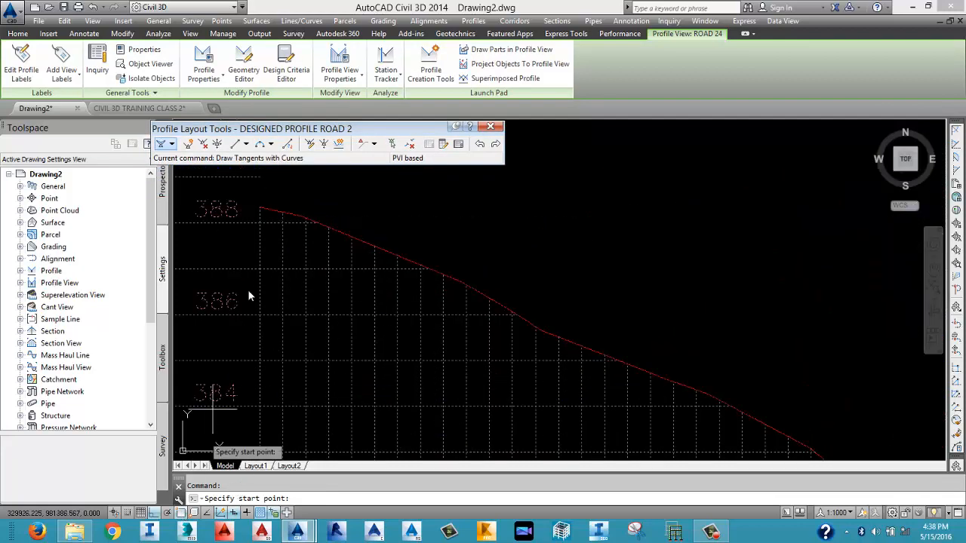
key("F3")
left_click(256, 212)
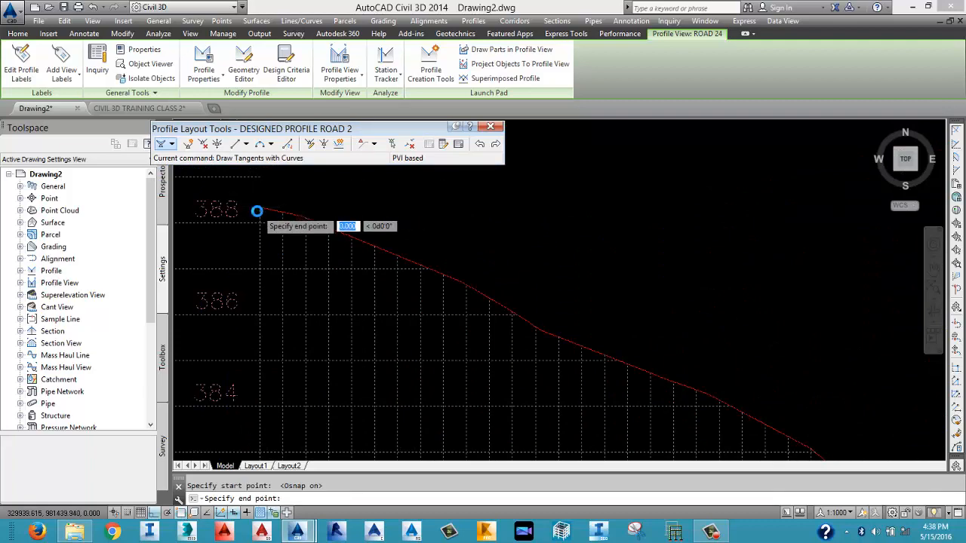
scroll(257, 212, "down", 5)
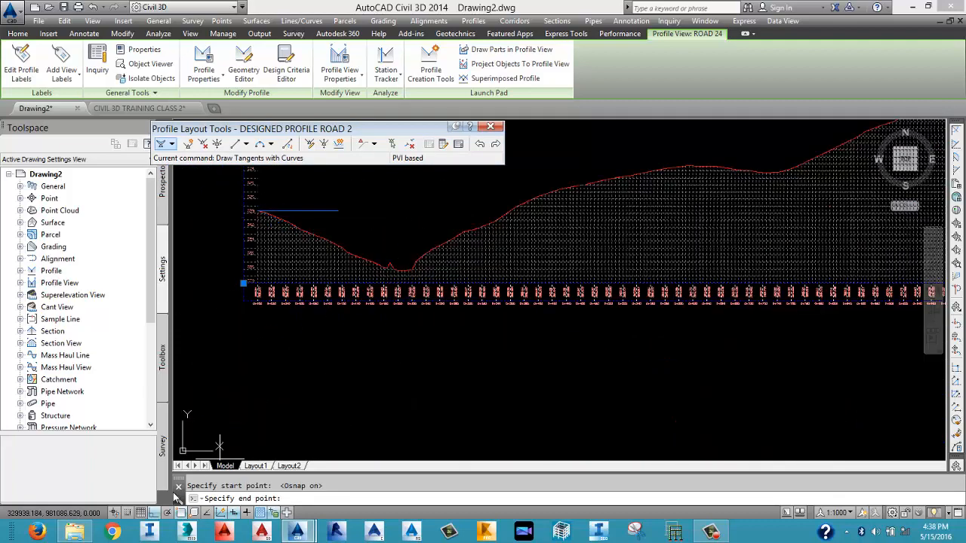
left_click(154, 513)
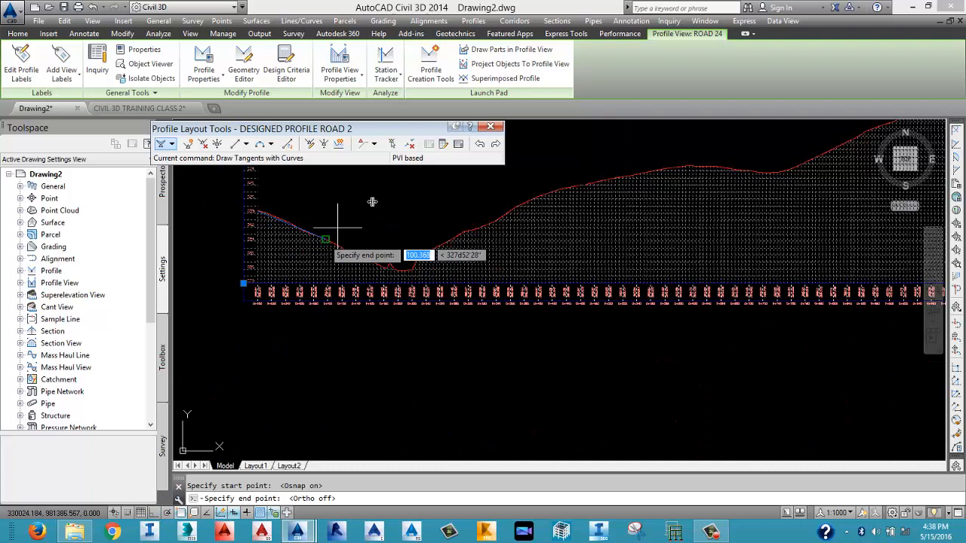
left_click(408, 235)
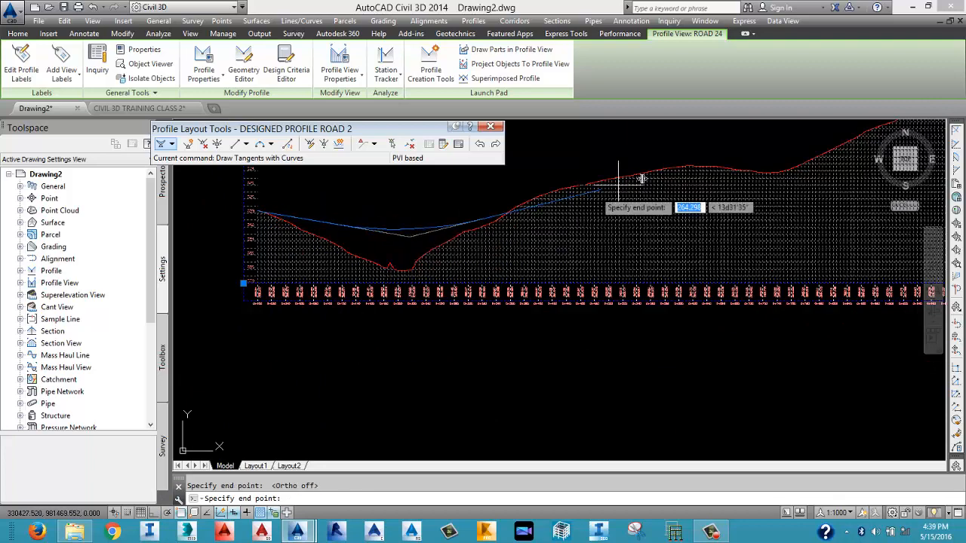
Complete DESIGNED PROFILE ROAD 2 with PVIs near the middle dip, the crest and the last valley, ending at the ground line's end.
middle_click_drag(714, 158, 621, 229)
left_click(625, 235)
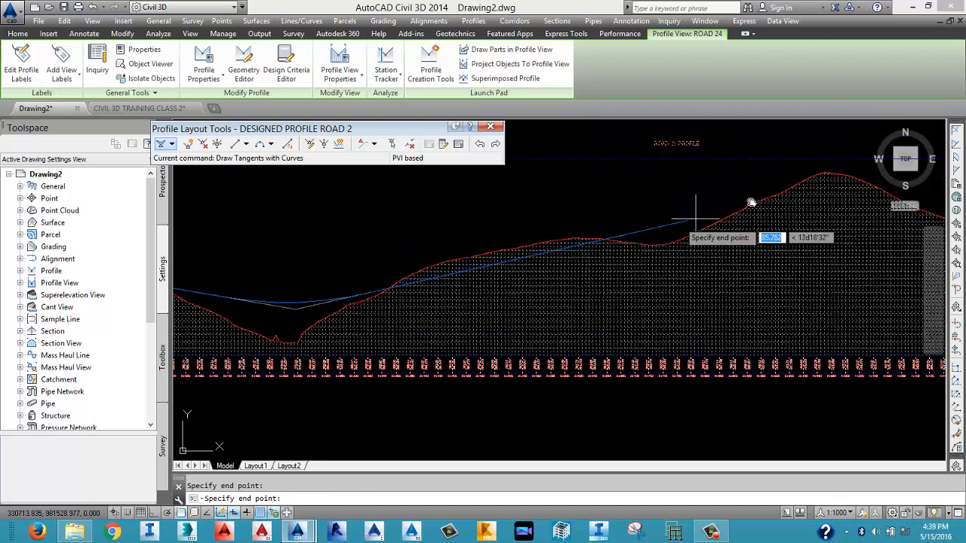
middle_click_drag(842, 178, 581, 207)
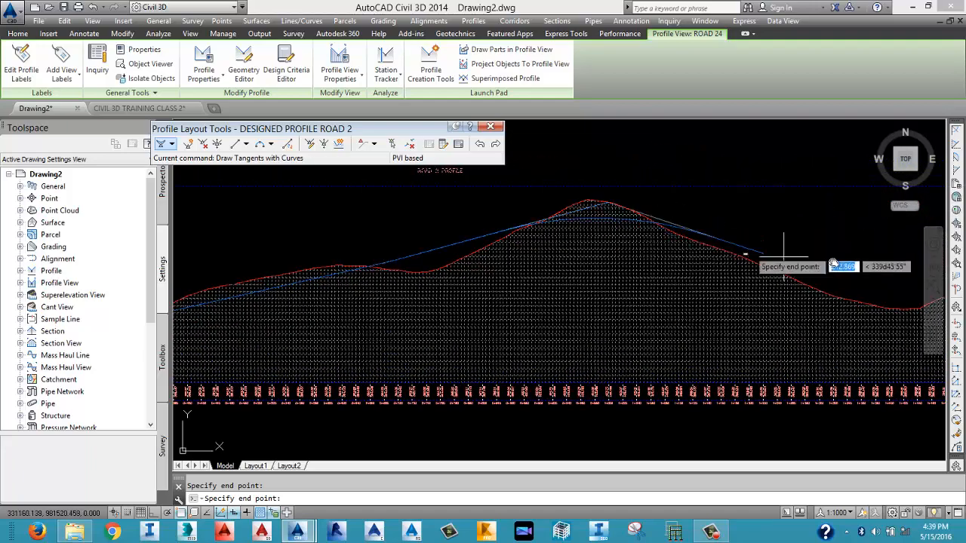
middle_click_drag(873, 270, 620, 242)
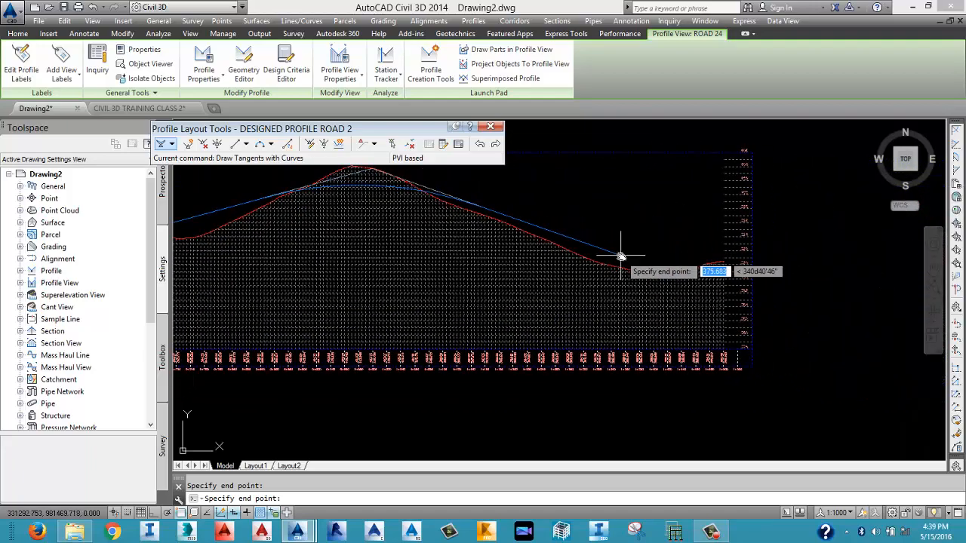
scroll(713, 263, "up", 3)
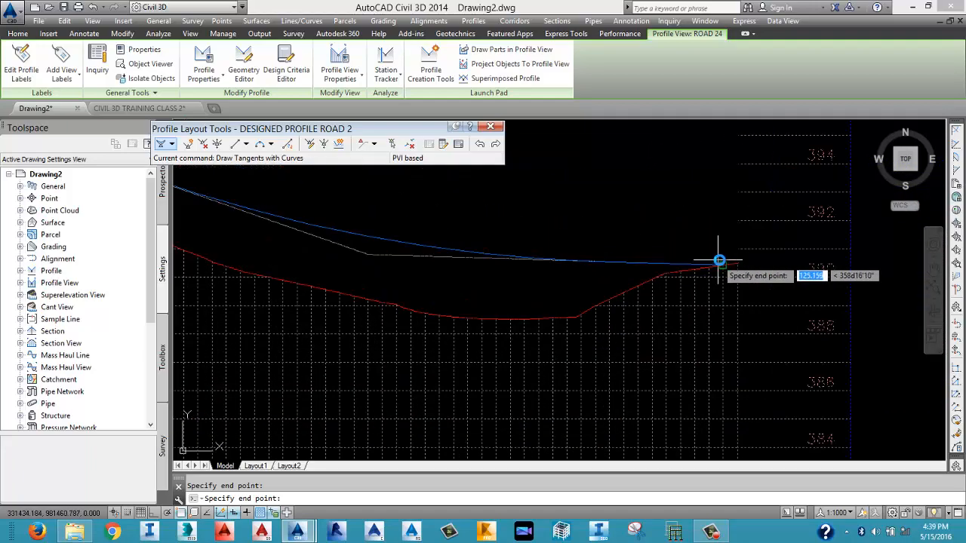
scroll(725, 264, "down", 3)
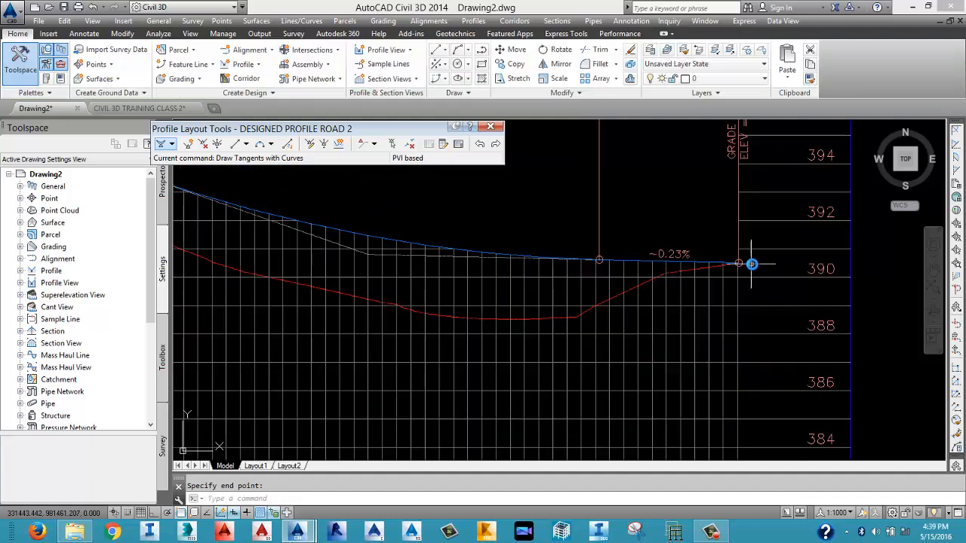
Examine the completed ROAD 2 designed profile with its curve labels from the end back to the starting stations.
scroll(722, 266, "down", 2)
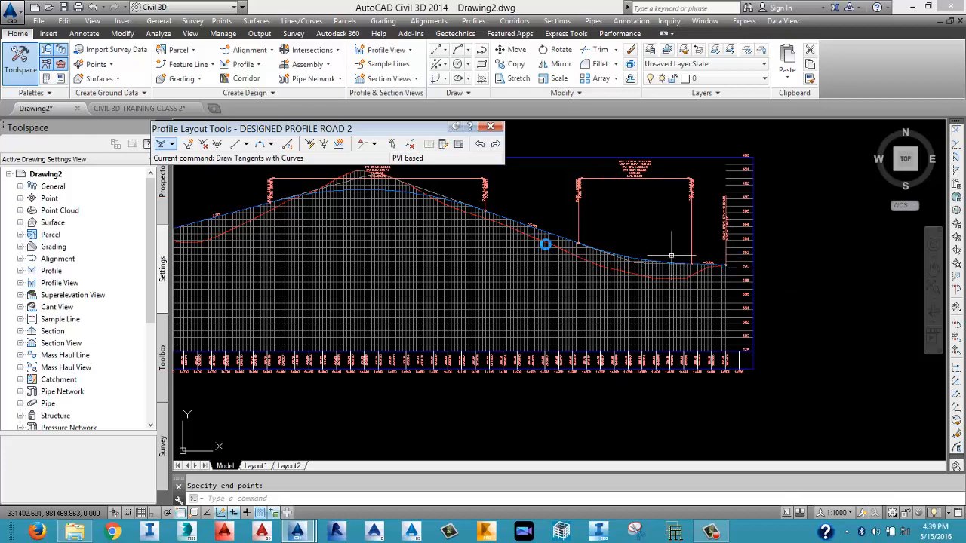
middle_click_drag(426, 242, 437, 248)
scroll(638, 265, "down", 3)
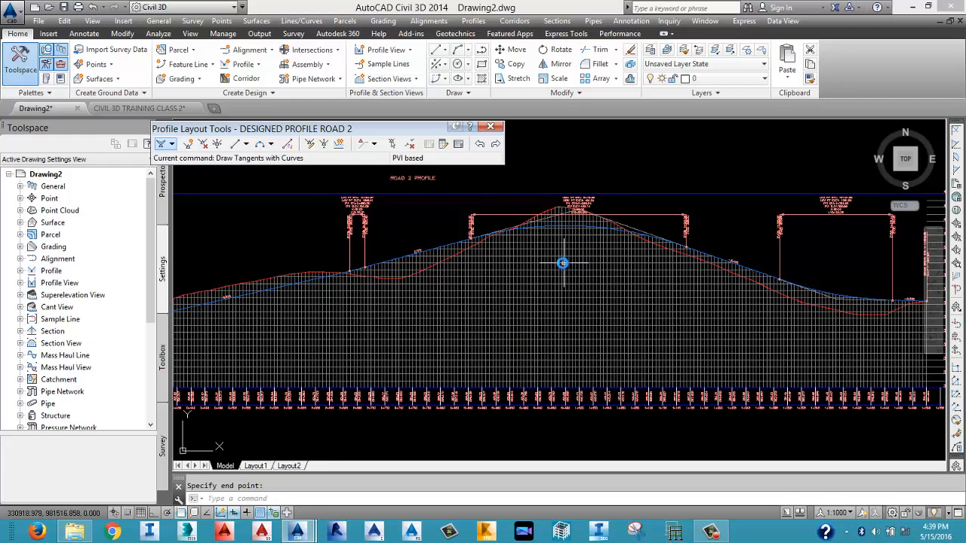
scroll(550, 264, "down", 3)
scroll(427, 282, "up", 3)
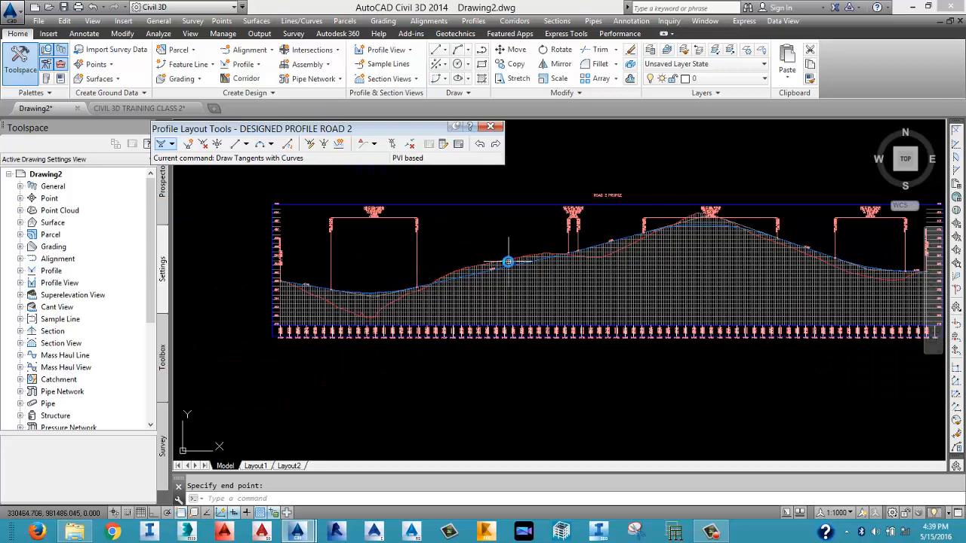
scroll(350, 338, "up", 2)
scroll(345, 338, "down", 2)
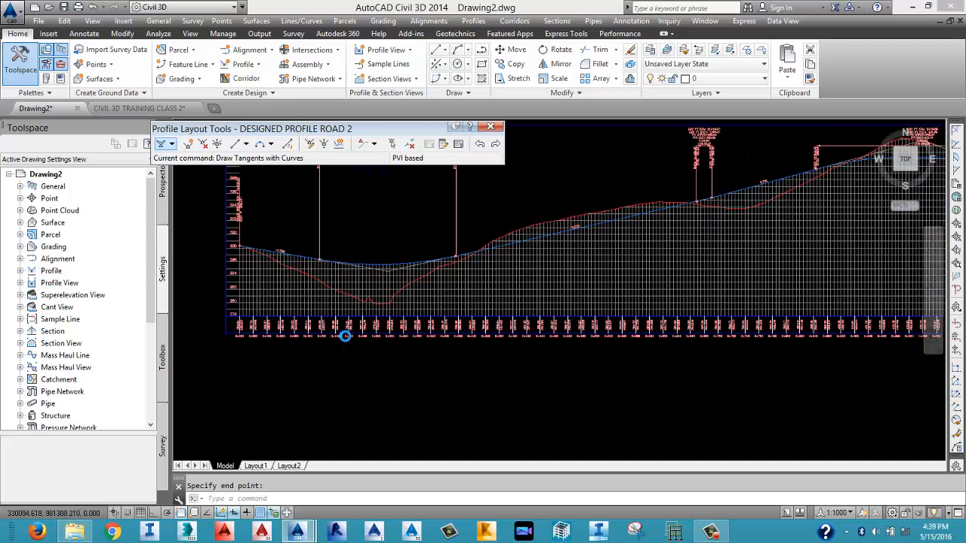
scroll(314, 334, "up", 2)
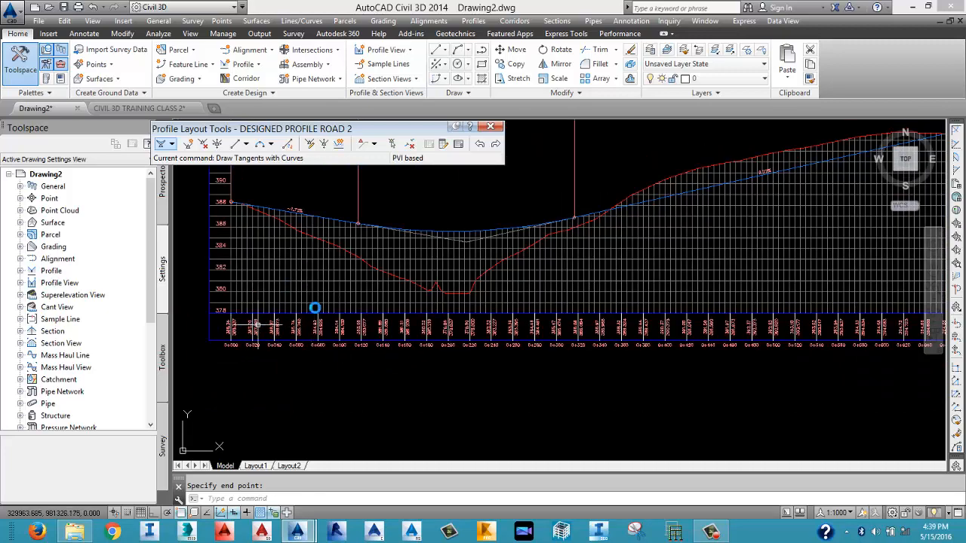
Review ROAD 1's designed profile, starting stations and elevation band beside ROAD 2's, and close the profile layout tools.
scroll(287, 339, "down", 3)
scroll(335, 345, "up", 4)
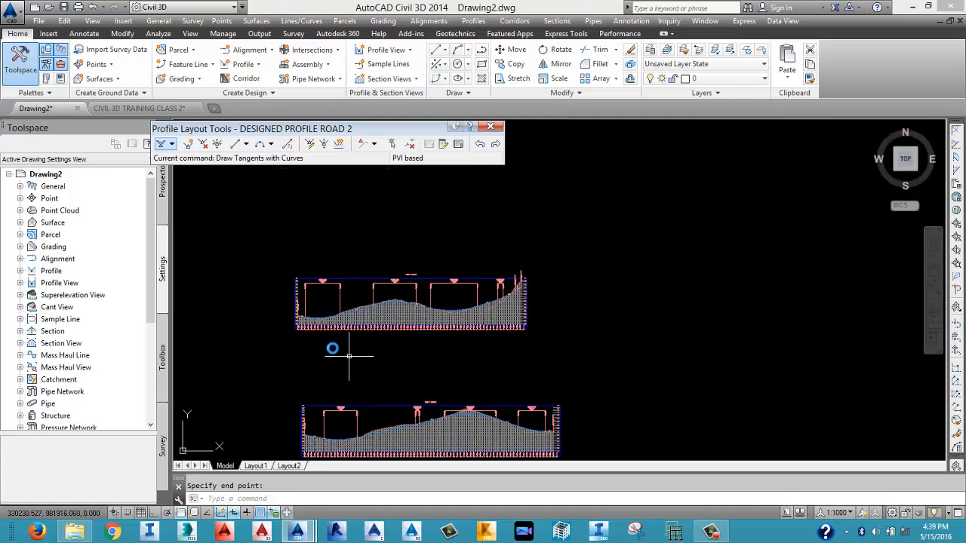
scroll(327, 364, "up", 2)
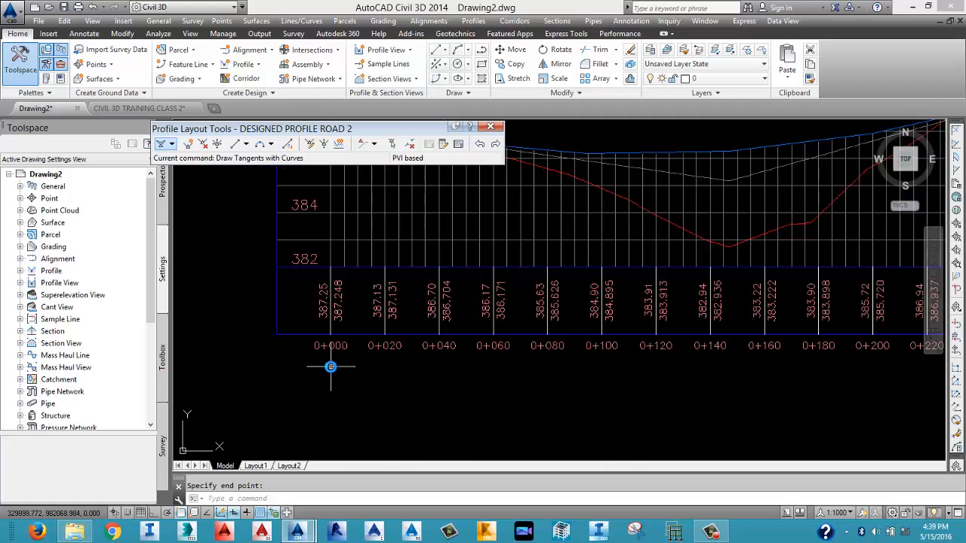
scroll(332, 365, "down", 4)
scroll(335, 354, "up", 2)
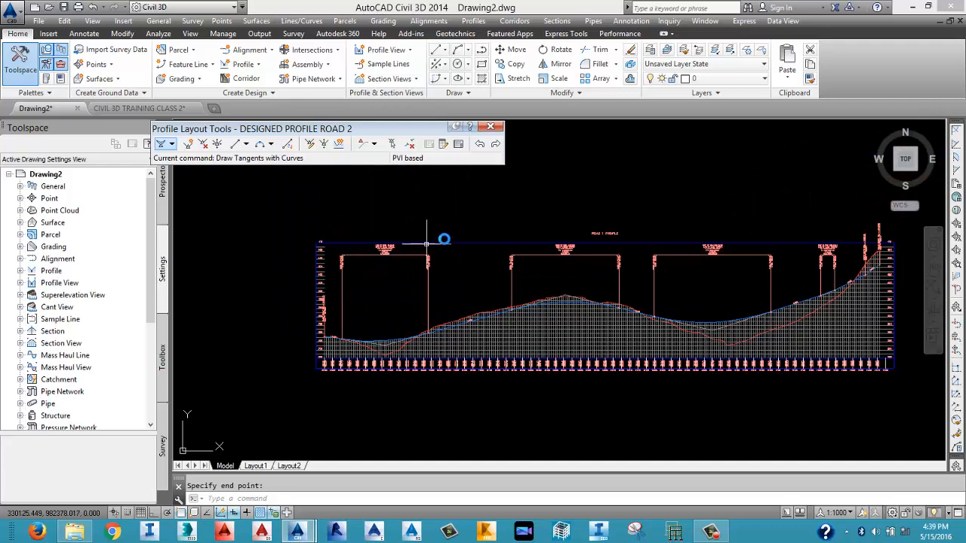
scroll(374, 249, "up", 4)
scroll(385, 286, "down", 3)
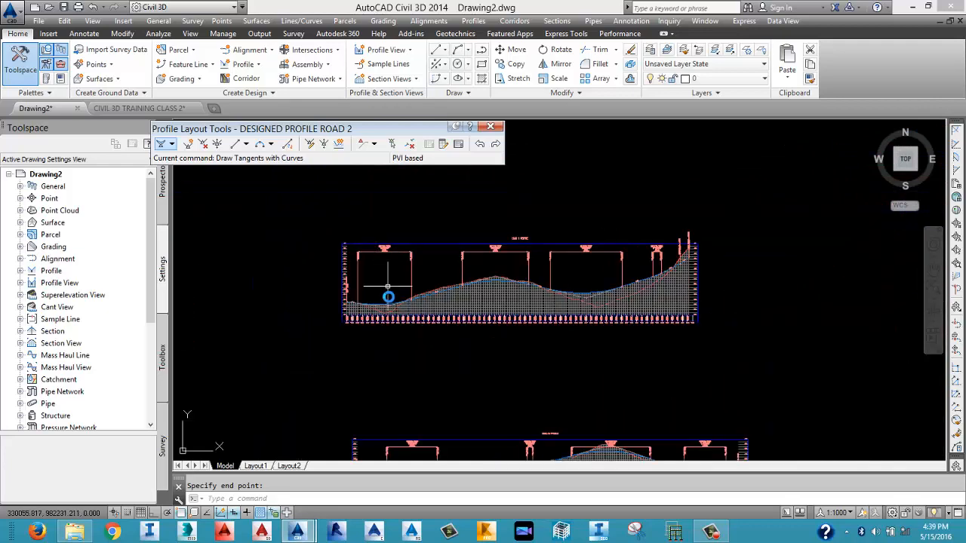
scroll(369, 317, "up", 3)
scroll(368, 315, "down", 5)
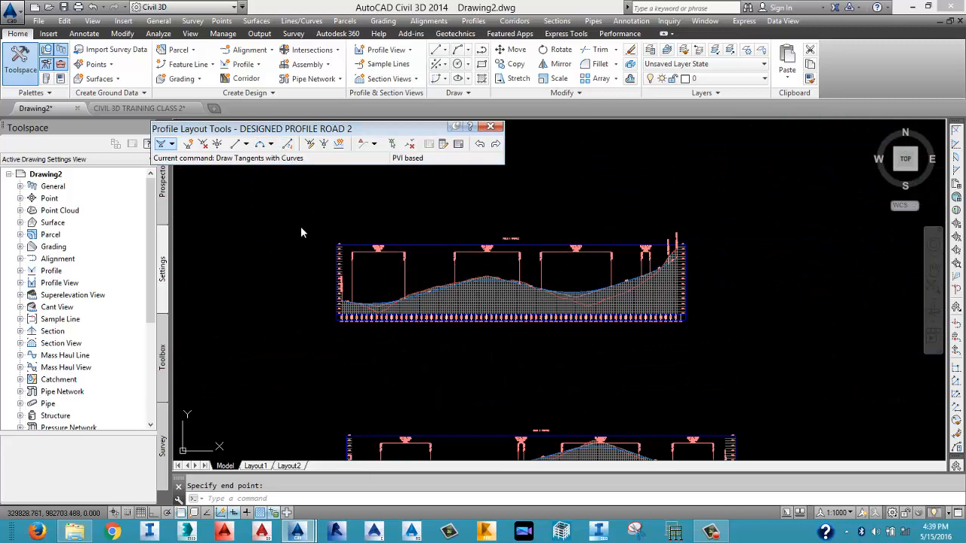
scroll(356, 320, "up", 4)
scroll(353, 324, "down", 2)
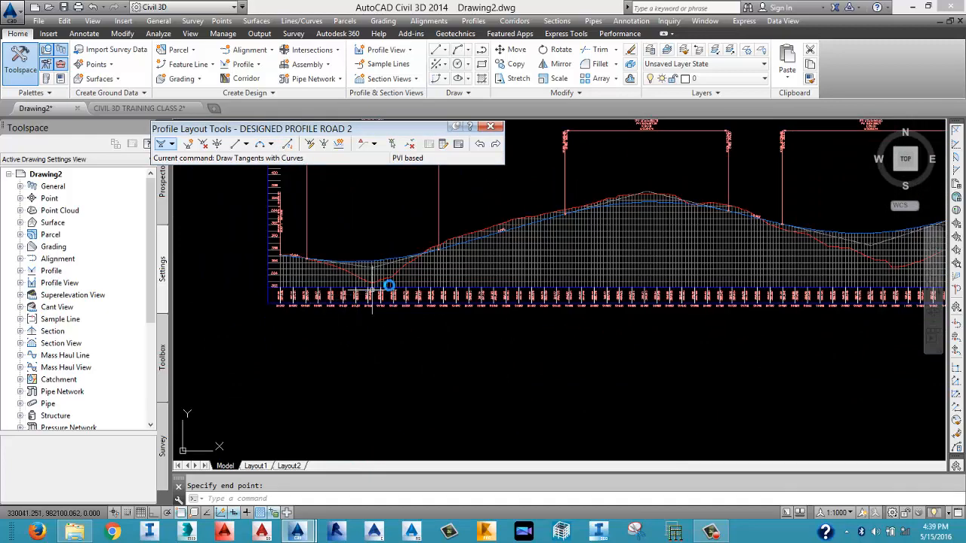
scroll(414, 277, "down", 3)
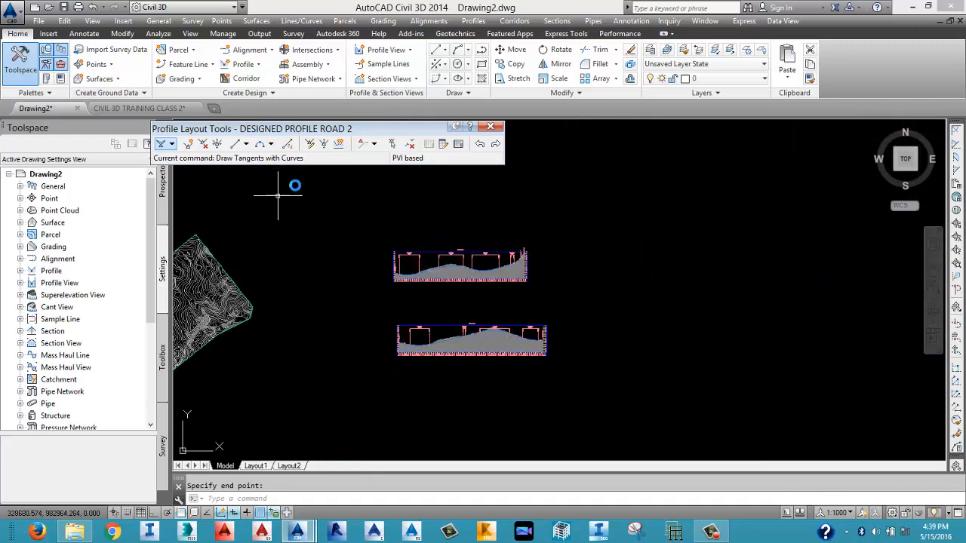
left_click(489, 128)
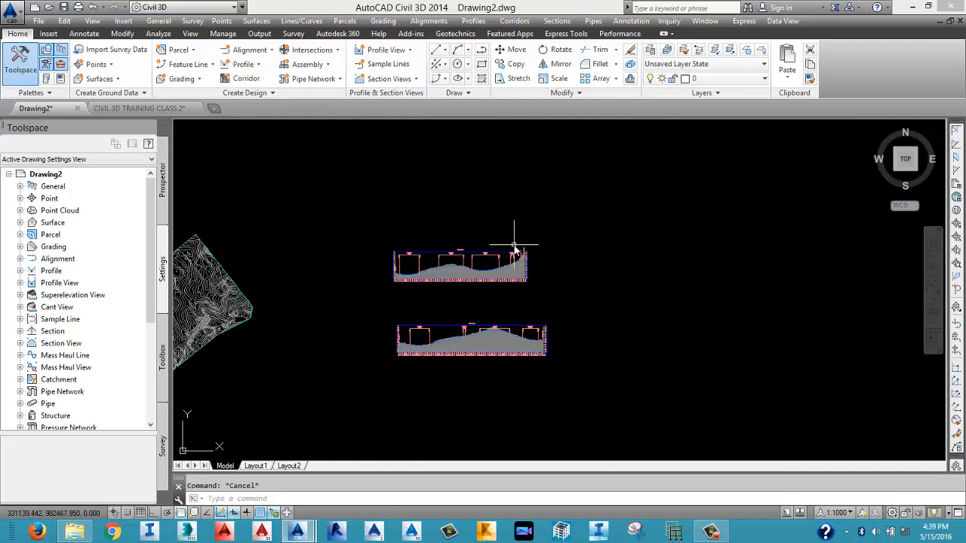
Examine ROAD 2's designed profile from its starting point to the end of the first sag curve against the stations below.
mouse_move(513, 247)
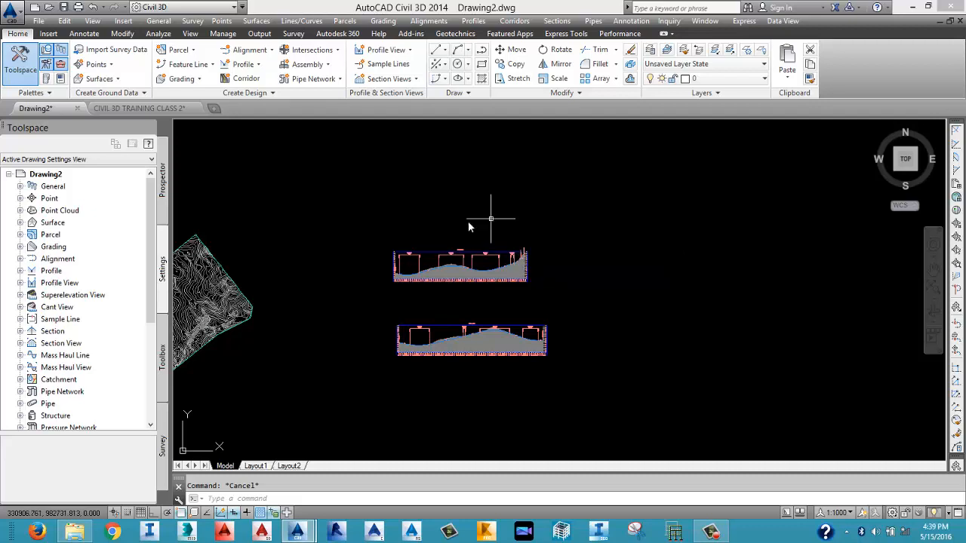
scroll(421, 348, "up", 6)
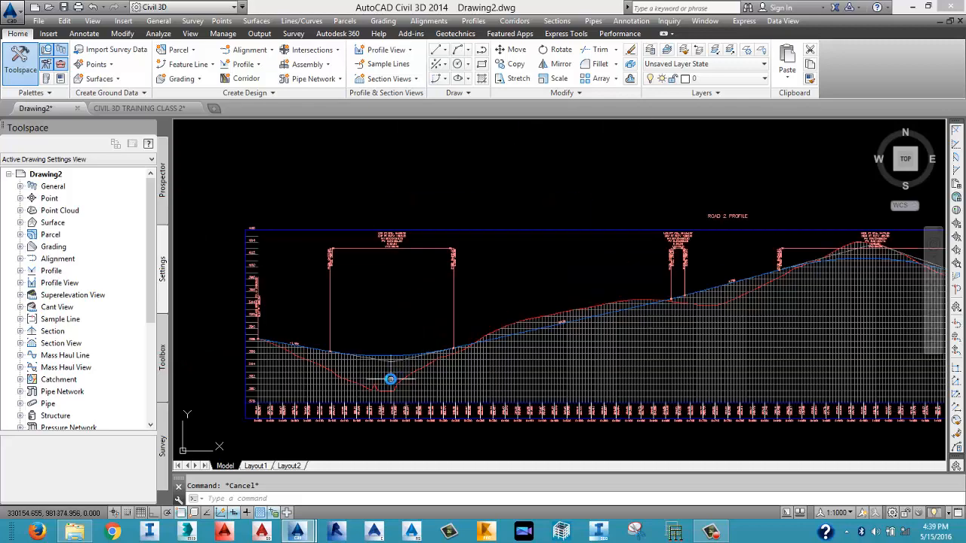
scroll(391, 378, "up", 2)
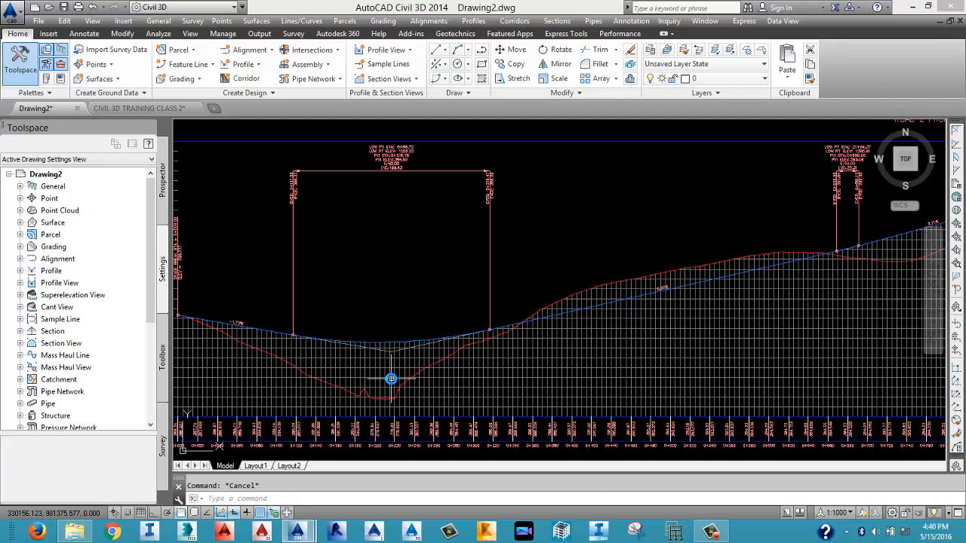
scroll(423, 315, "down", 5)
scroll(383, 317, "up", 8)
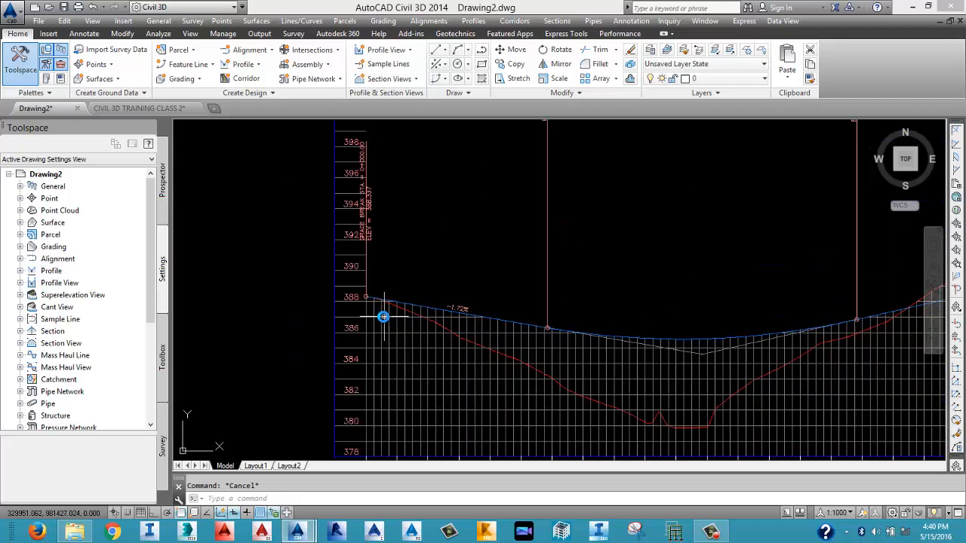
mouse_move(369, 300)
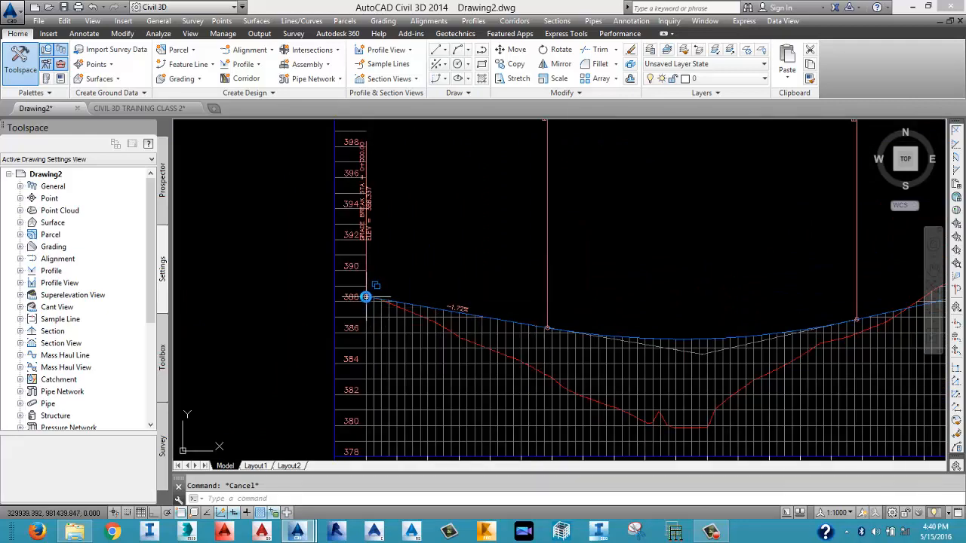
scroll(366, 297, "down", 2)
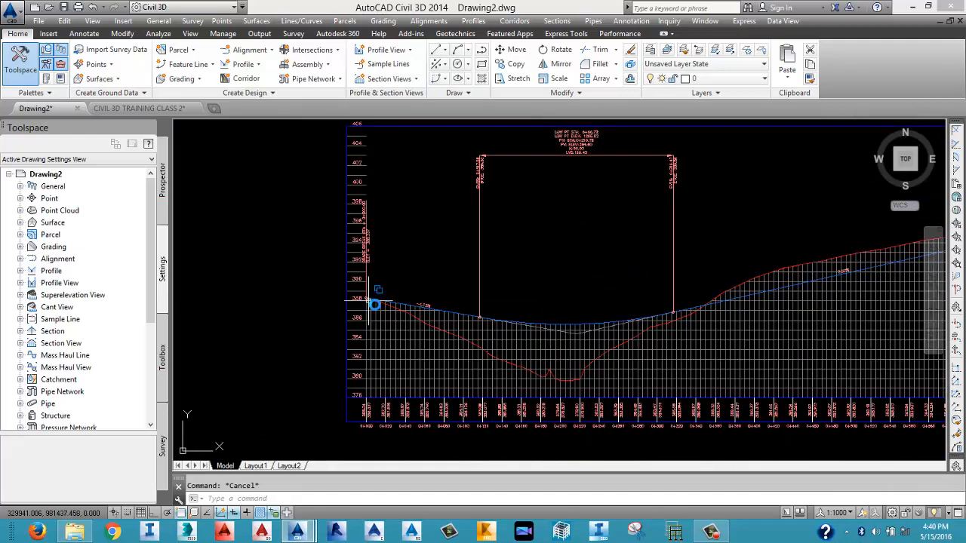
scroll(632, 437, "up", 4)
scroll(680, 414, "down", 2)
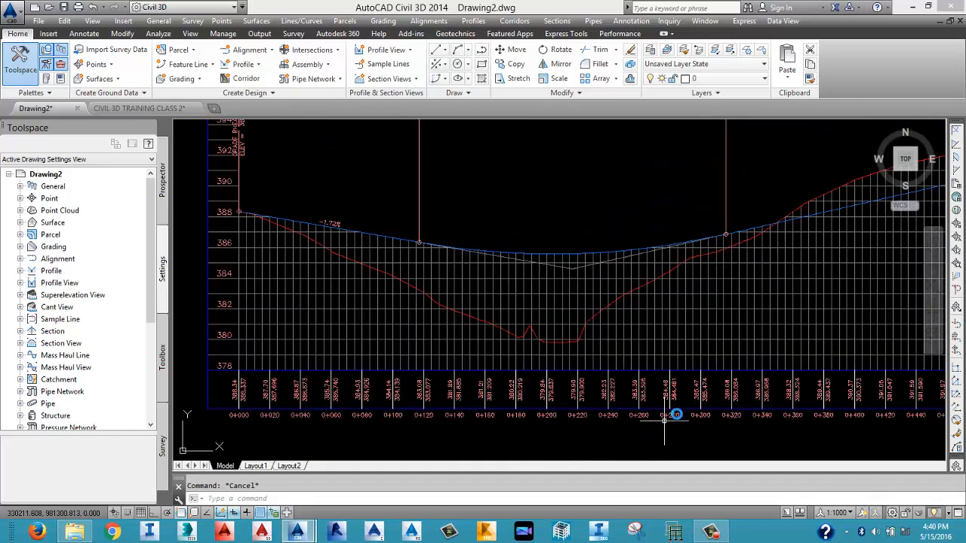
mouse_move(732, 231)
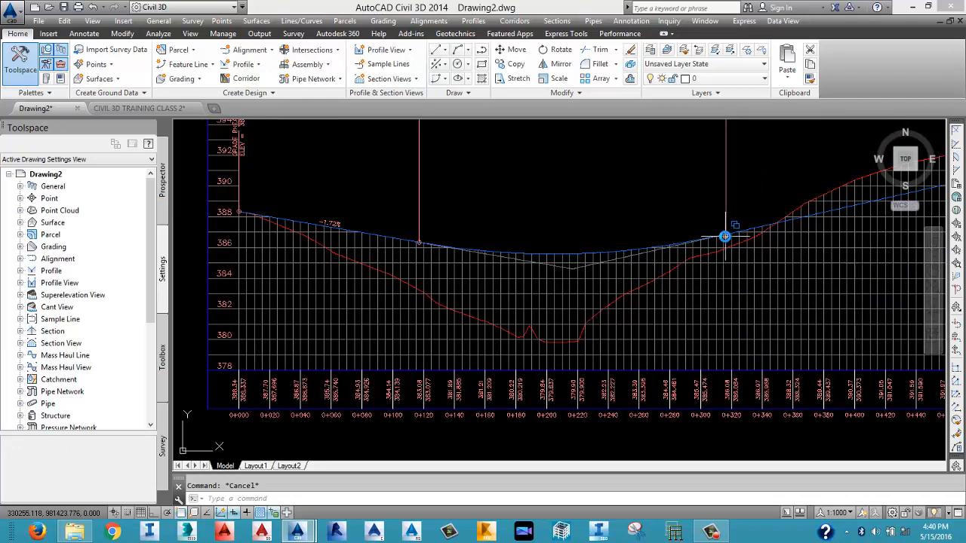
Inspect the first tangent's grade label, the elevation band around station 0+120 and the first sag curve's extents on ROAD 2.
scroll(722, 238, "down", 3)
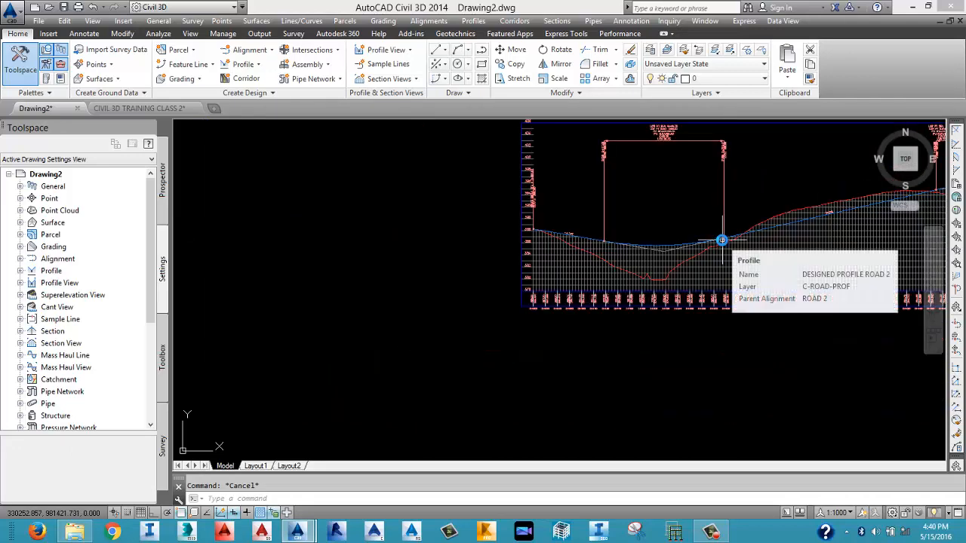
scroll(722, 239, "up", 3)
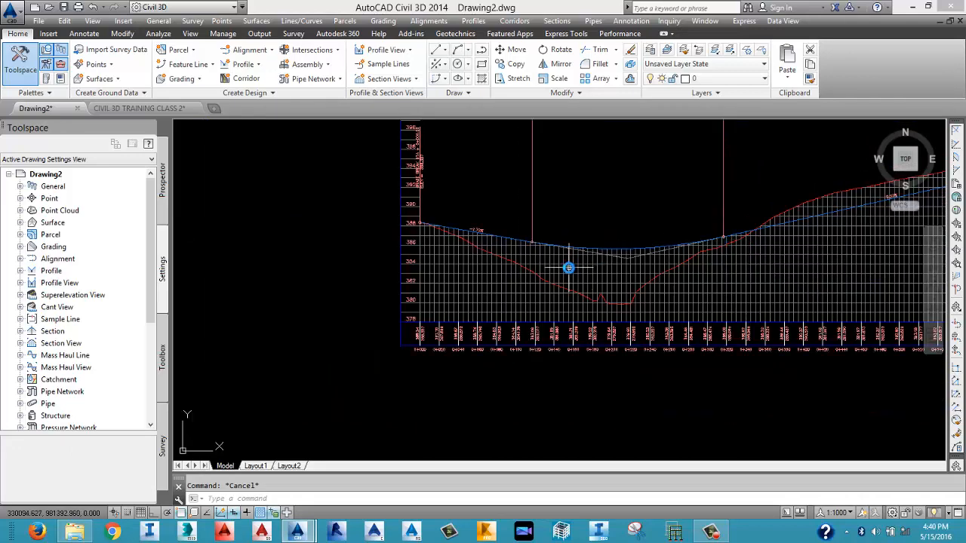
mouse_move(567, 268)
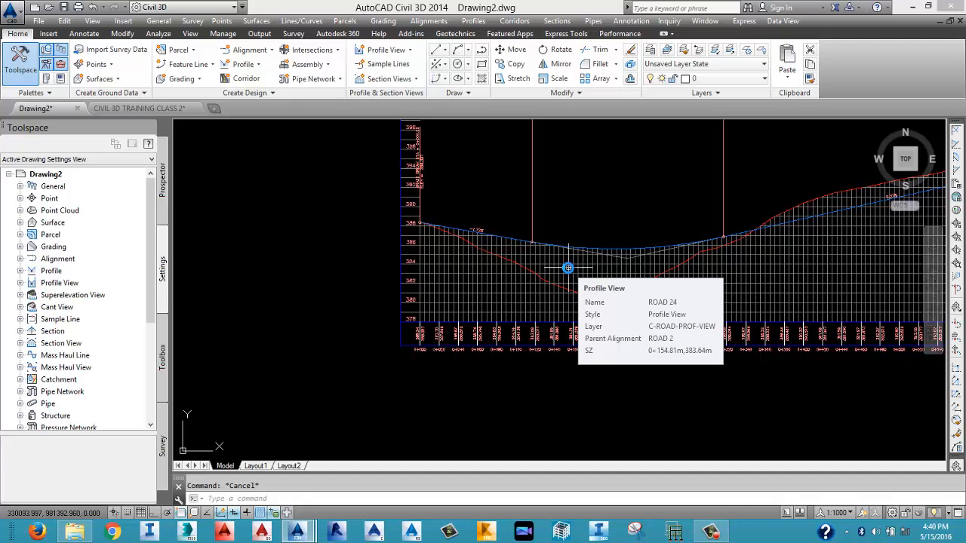
scroll(457, 231, "up", 5)
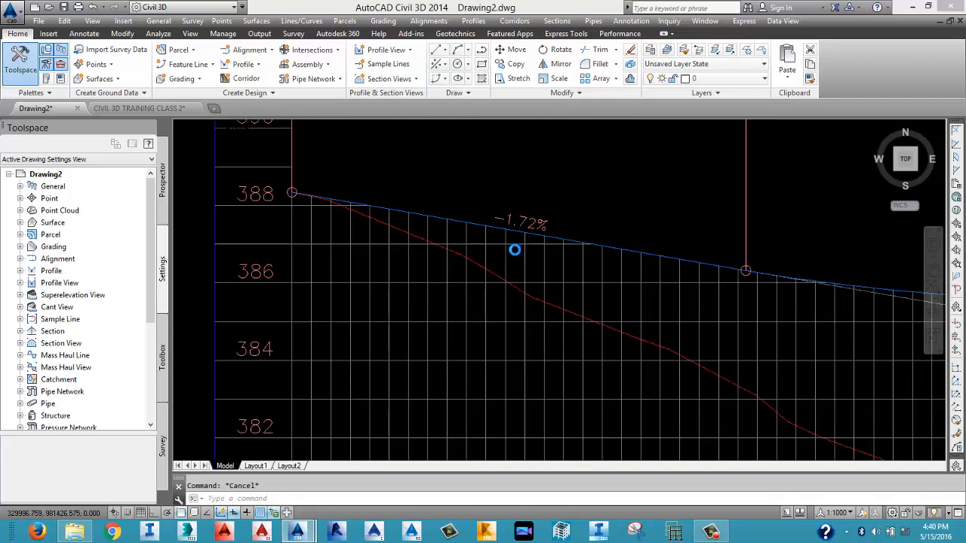
scroll(519, 243, "down", 5)
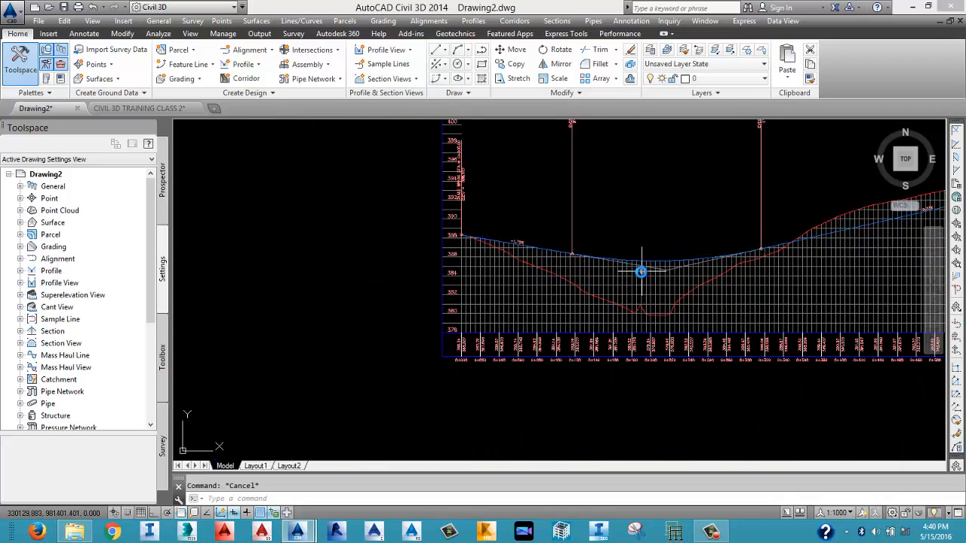
scroll(578, 360, "up", 3)
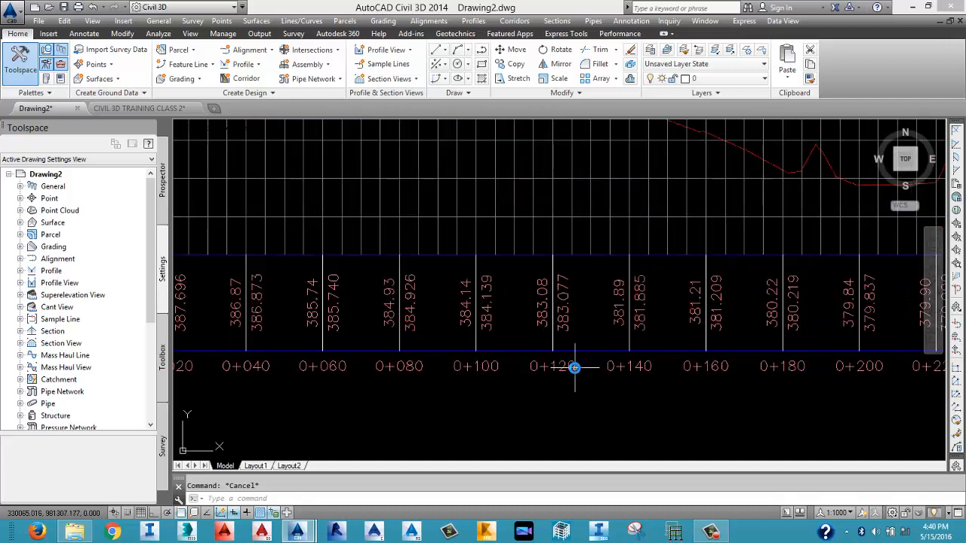
scroll(572, 367, "down", 2)
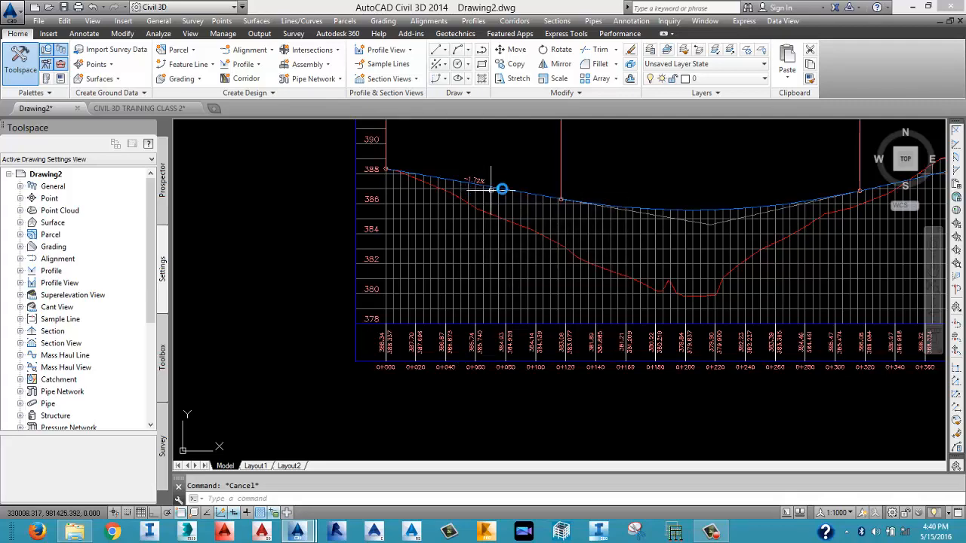
middle_click_drag(474, 191, 446, 209)
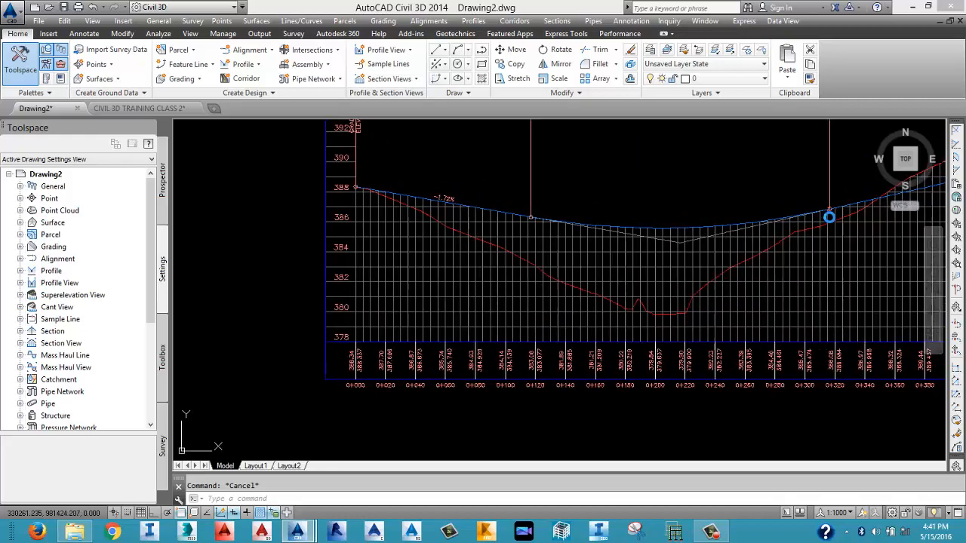
scroll(828, 217, "down", 3)
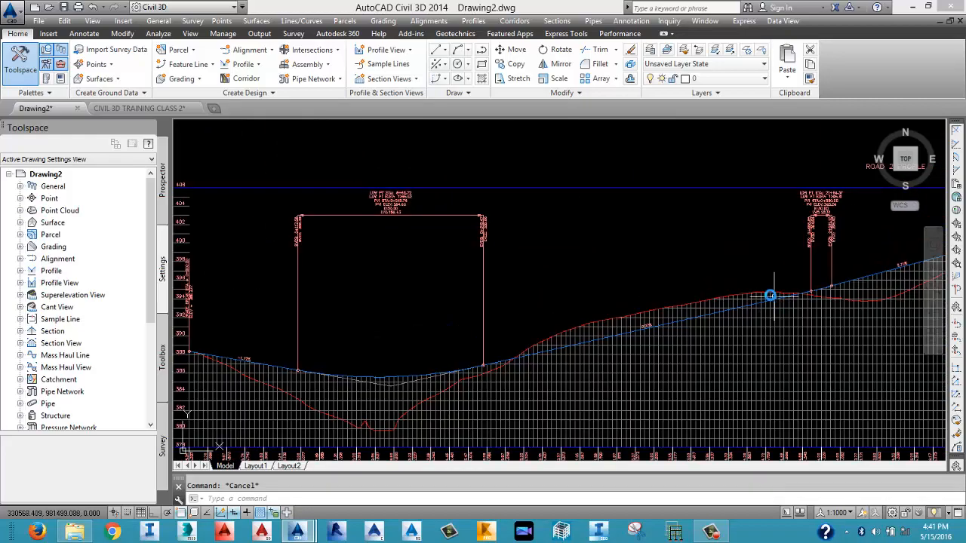
Examine ROAD 2's tangent grades and vertical curves from the first sag curve to the profile's end, and return to its start.
middle_click_drag(770, 295, 578, 286)
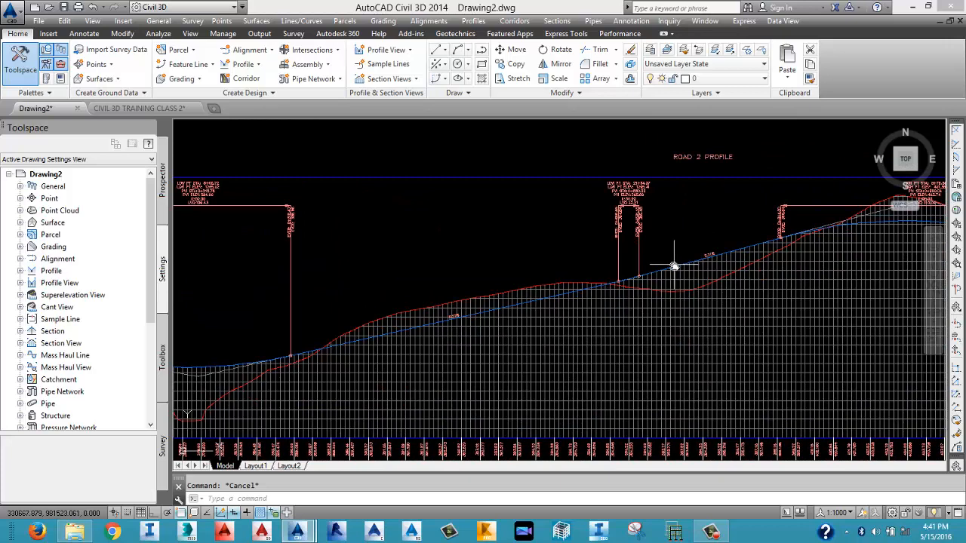
mouse_move(596, 276)
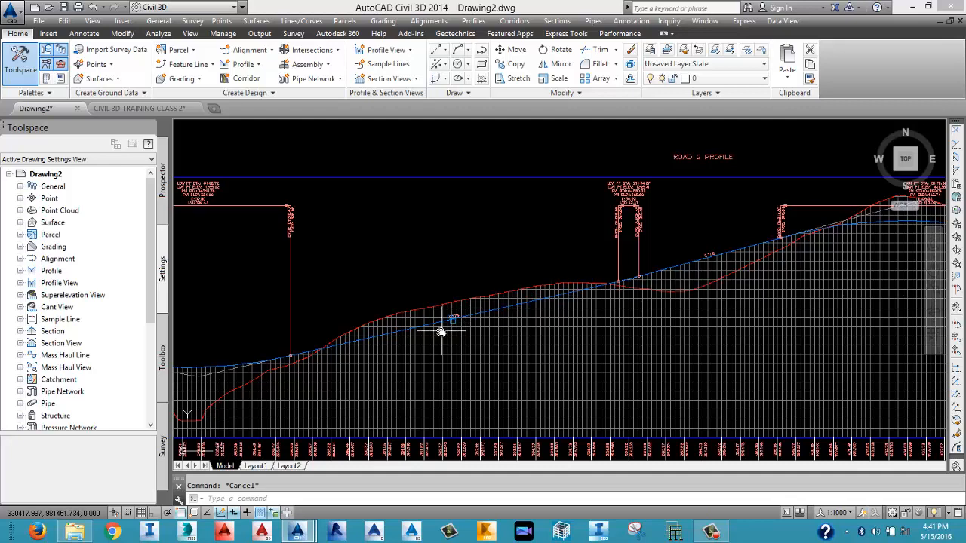
scroll(448, 323, "up", 5)
scroll(475, 317, "down", 4)
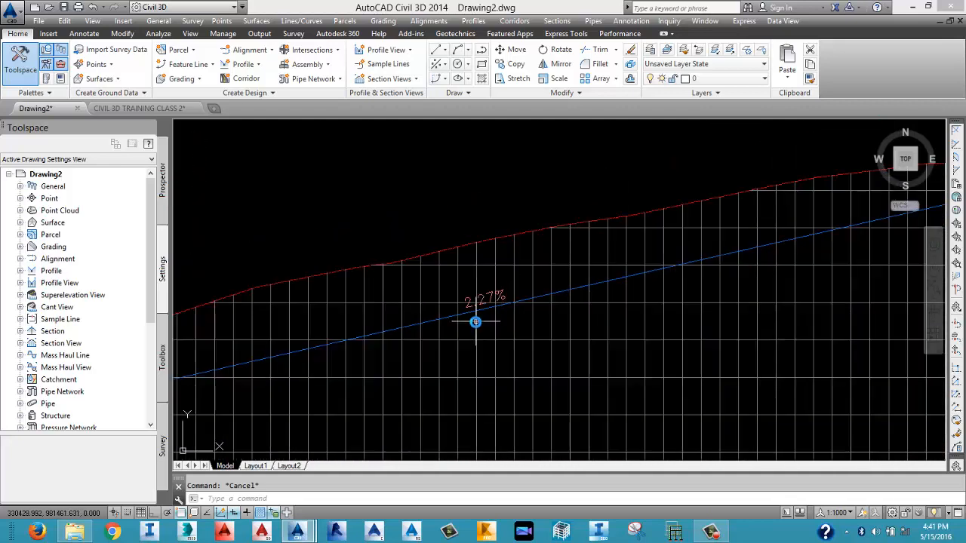
scroll(649, 301, "down", 2)
mouse_move(836, 311)
middle_mouse_down()
mouse_move(581, 315)
mouse_move(590, 307)
middle_mouse_up()
mouse_move(877, 304)
middle_mouse_down()
mouse_move(641, 282)
mouse_move(617, 292)
middle_mouse_up()
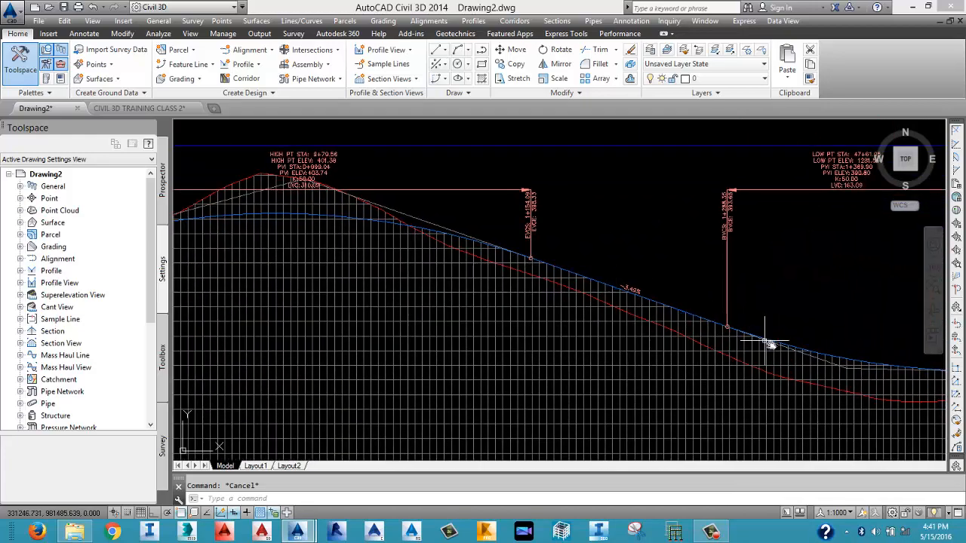
middle_click_drag(787, 346, 552, 318)
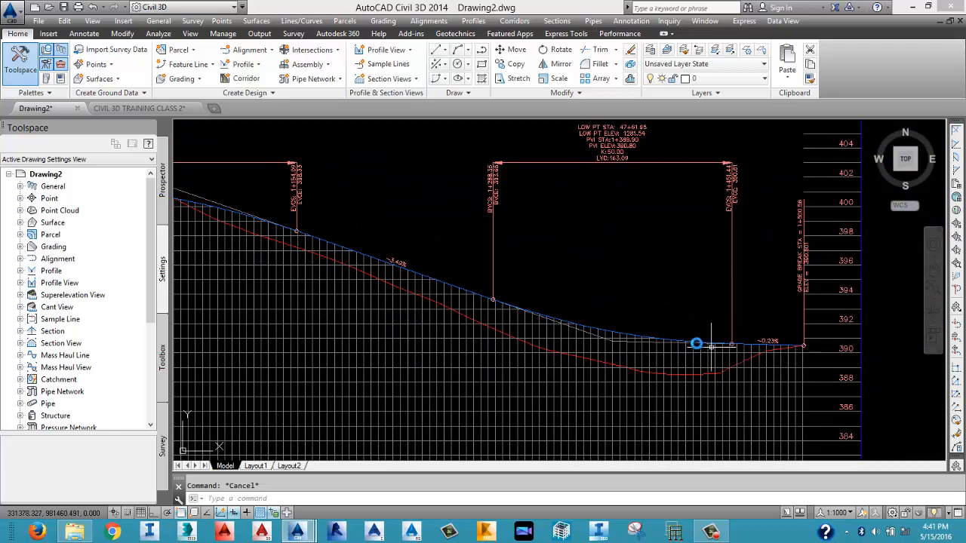
scroll(661, 350, "down", 6)
scroll(515, 360, "up", 8)
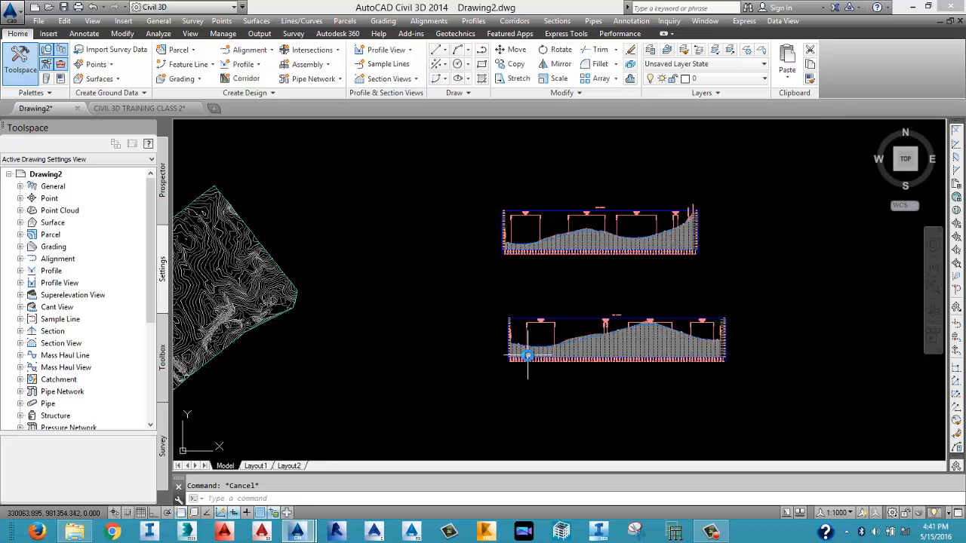
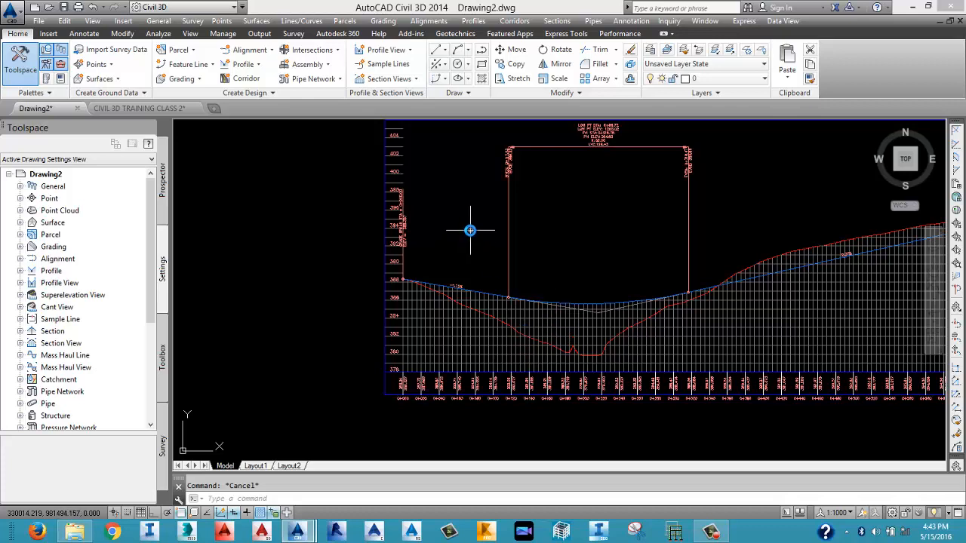
Locate the stream crossing beside the church plot on the site plan for comparison with ROAD 2's profile.
mouse_move(469, 230)
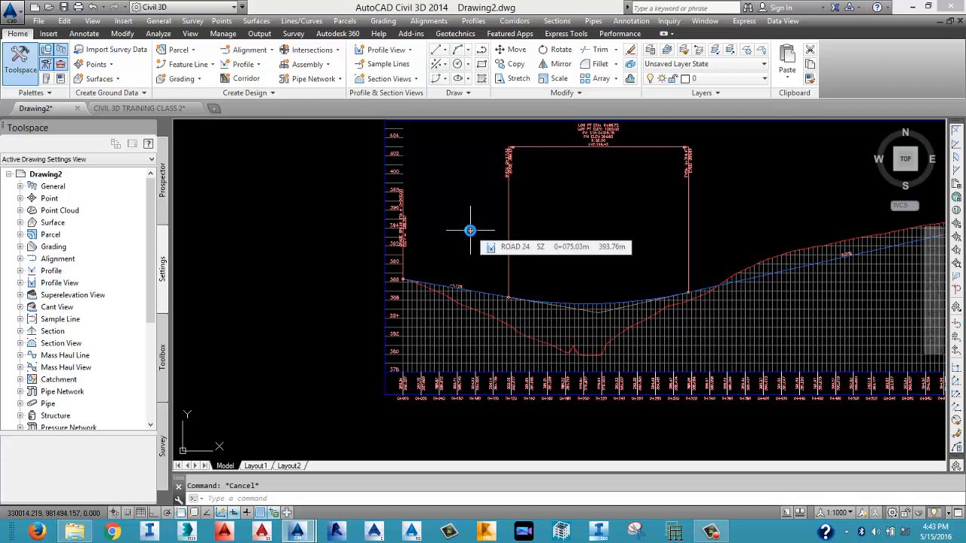
scroll(474, 239, "down", 5)
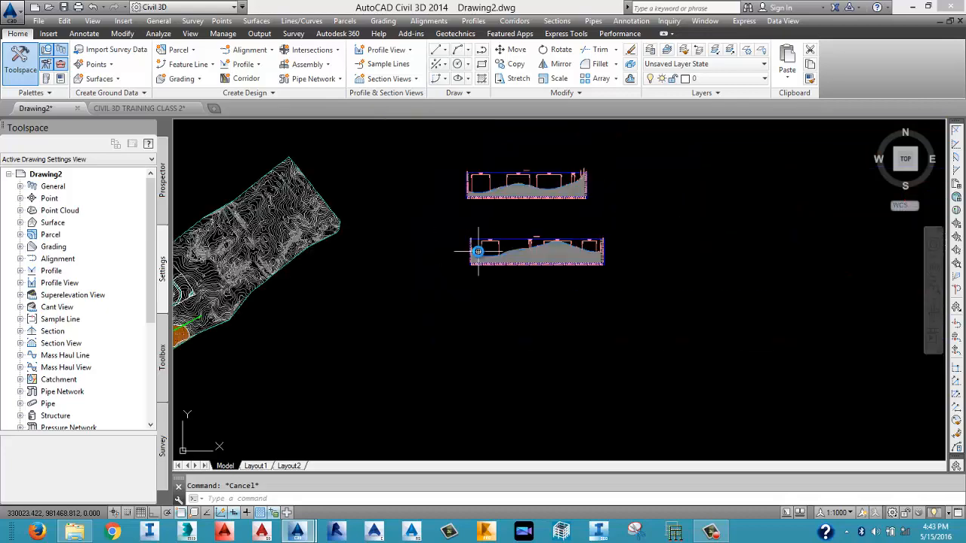
scroll(264, 299, "up", 6)
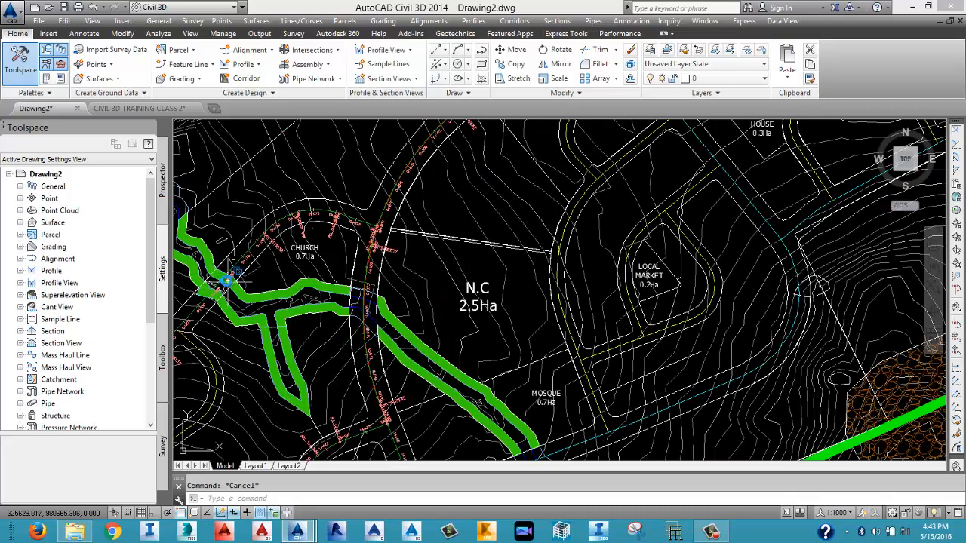
scroll(257, 277, "up", 4)
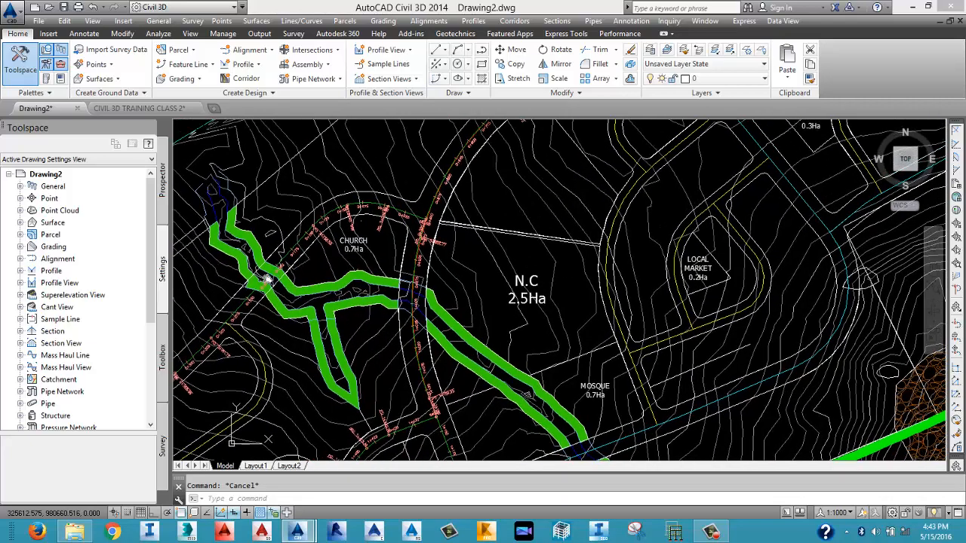
scroll(281, 308, "down", 10)
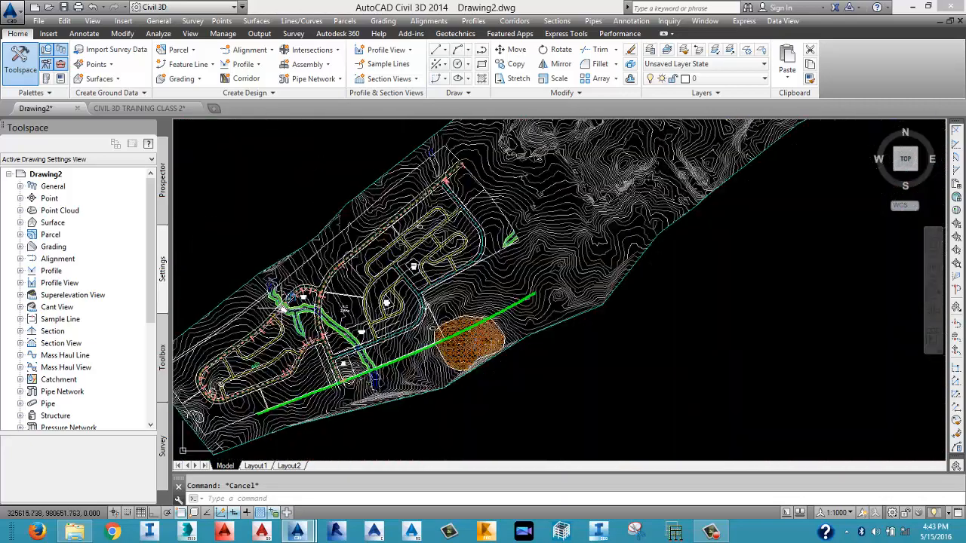
scroll(426, 343, "down", 3)
Inspect the existing ground dip and elevation band around stations 0+200 and 0+220 on ROAD 2's profile.
scroll(633, 317, "up", 7)
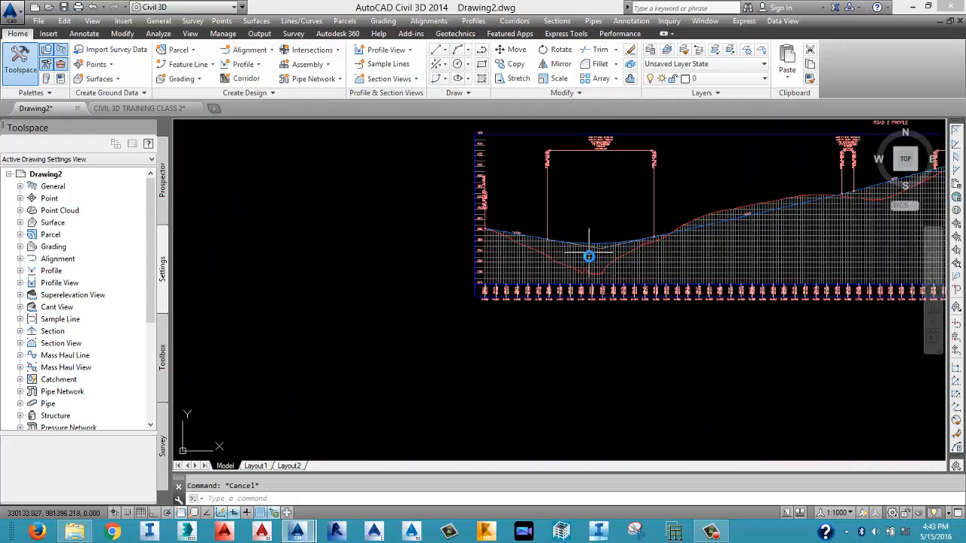
scroll(584, 283, "down", 2)
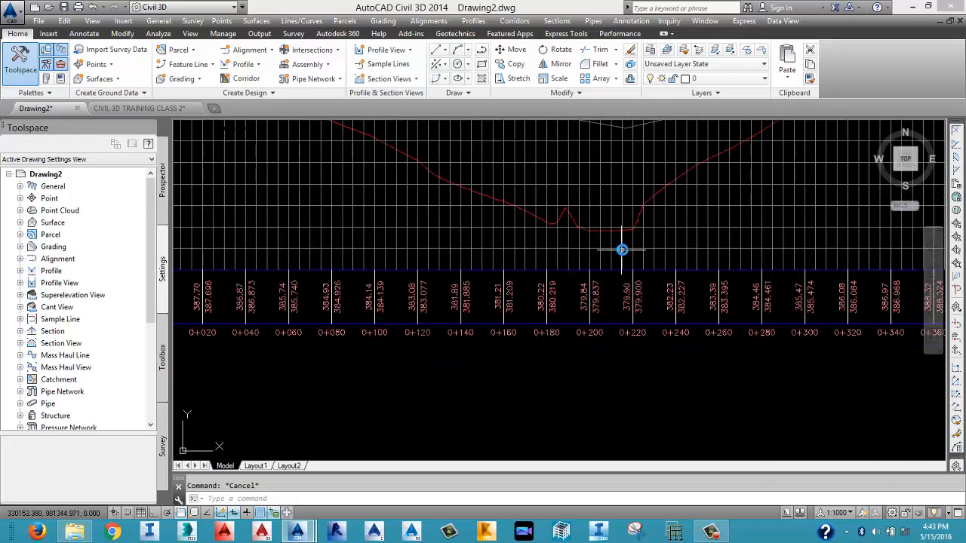
scroll(621, 249, "up", 2)
middle_click_drag(595, 306, 589, 322)
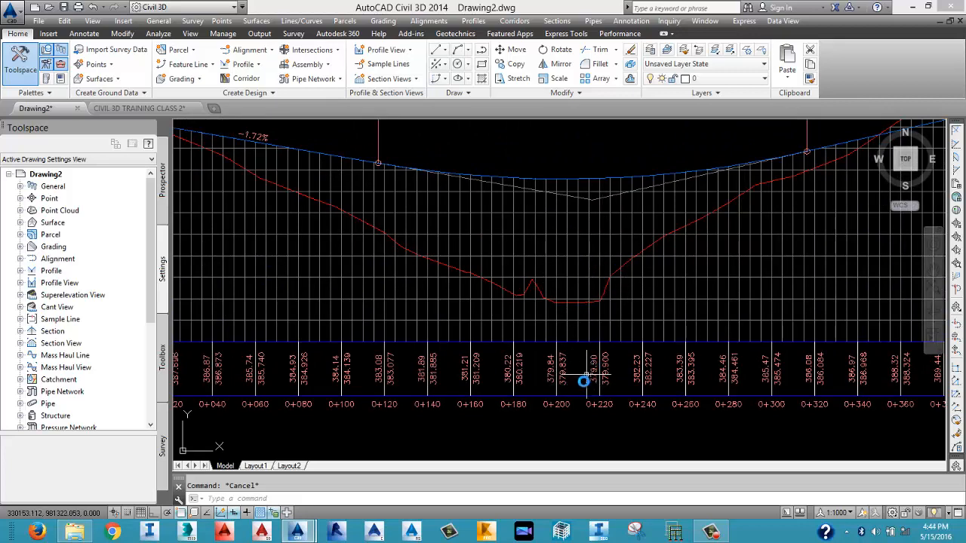
Check ROAD 2's station labels around 0+200 where the alignment crosses the stream on the site plan.
scroll(577, 412, "down", 8)
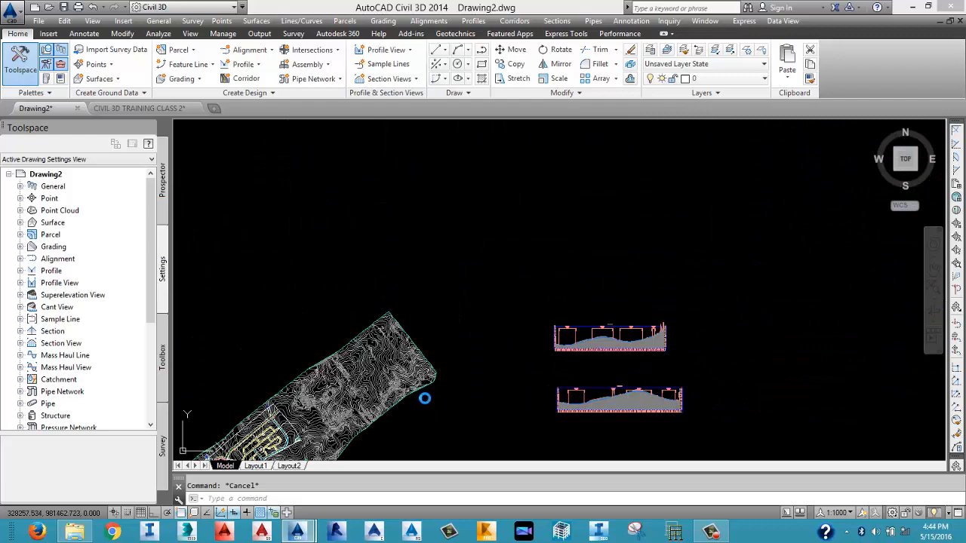
middle_click_drag(341, 428, 434, 371)
scroll(287, 396, "up", 8)
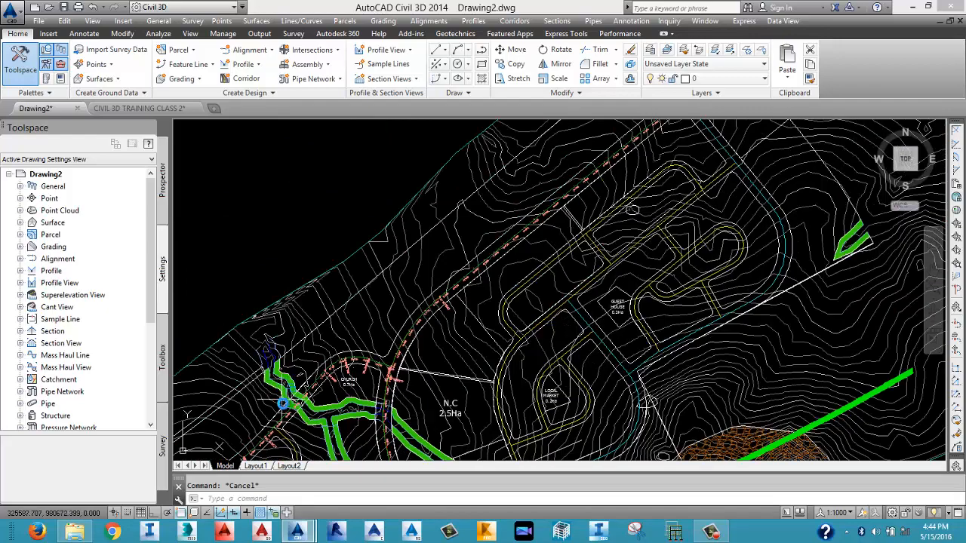
scroll(326, 378, "up", 4)
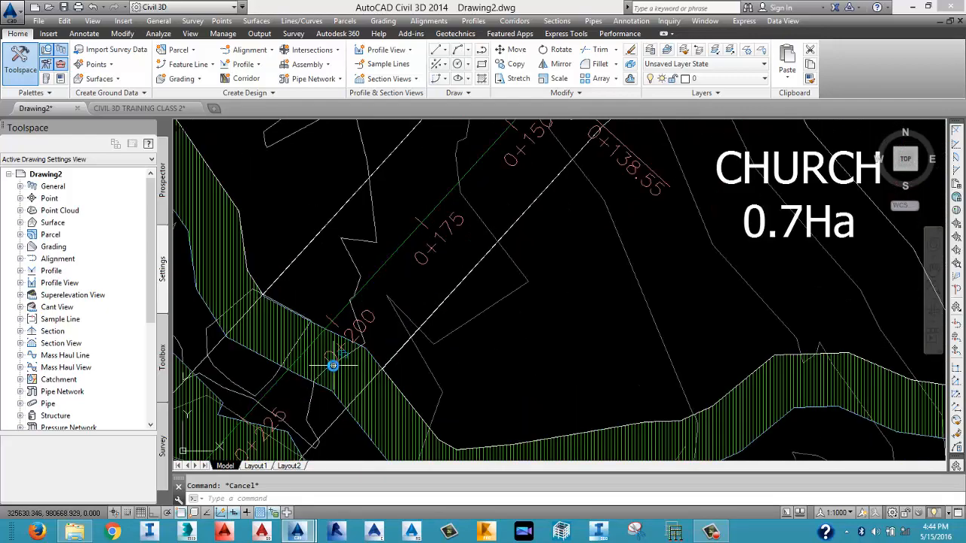
scroll(339, 361, "down", 2)
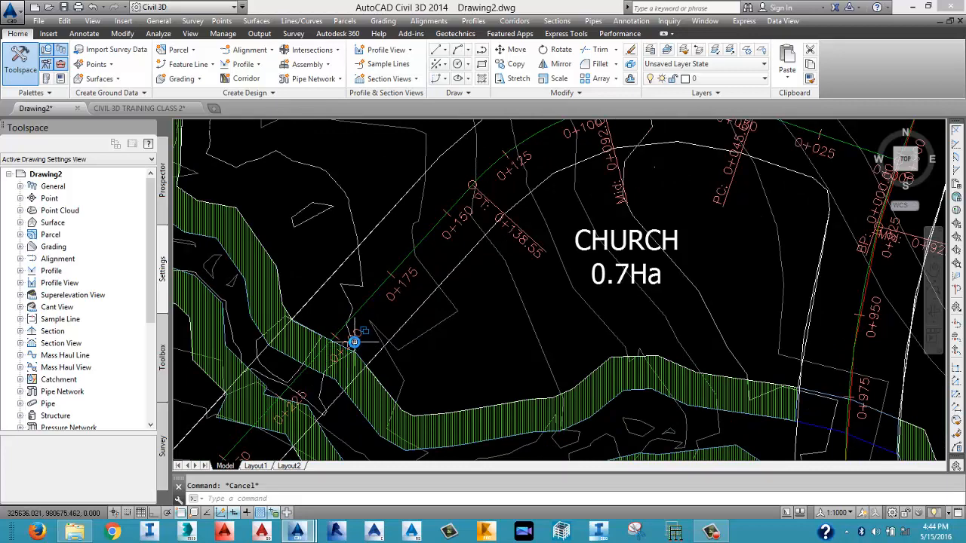
scroll(351, 339, "down", 10)
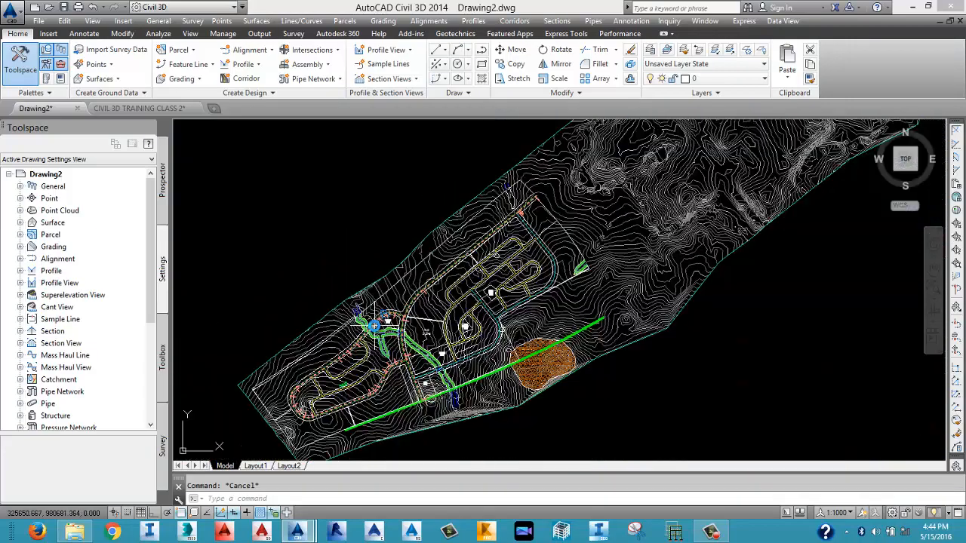
Review ROAD 2's starting elevations and the first sag curve's clearance above the ground near 0+200, ending with the whole profile.
scroll(391, 305, "down", 3)
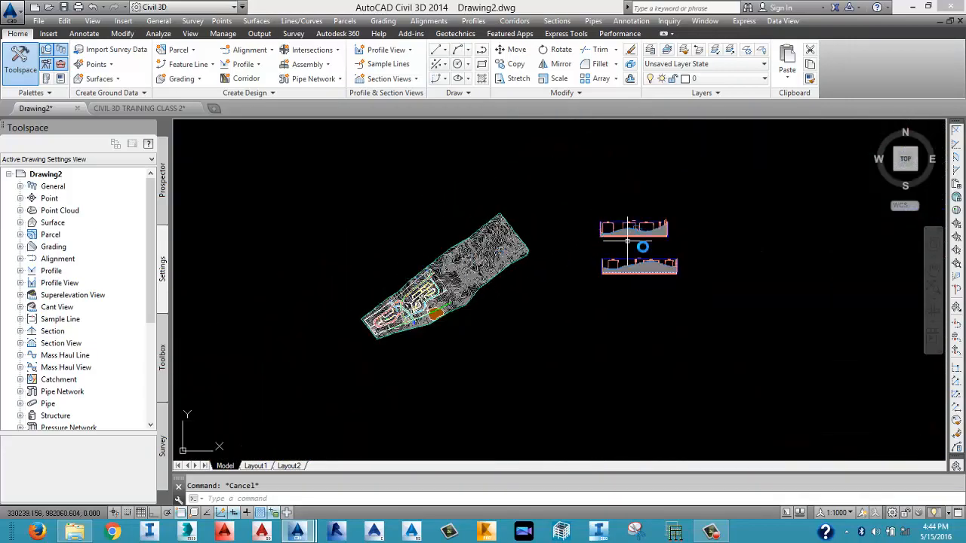
scroll(637, 257, "up", 5)
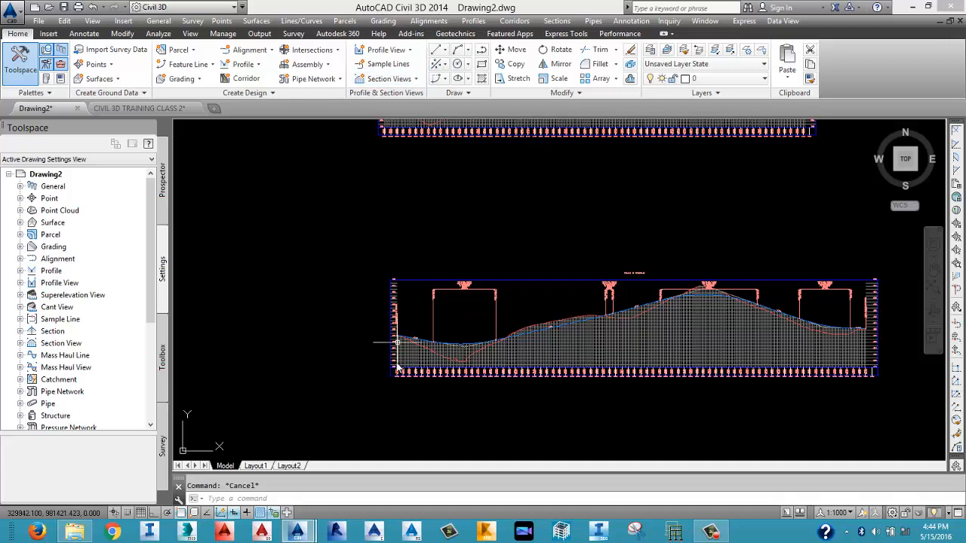
scroll(393, 354, "up", 5)
scroll(376, 339, "down", 4)
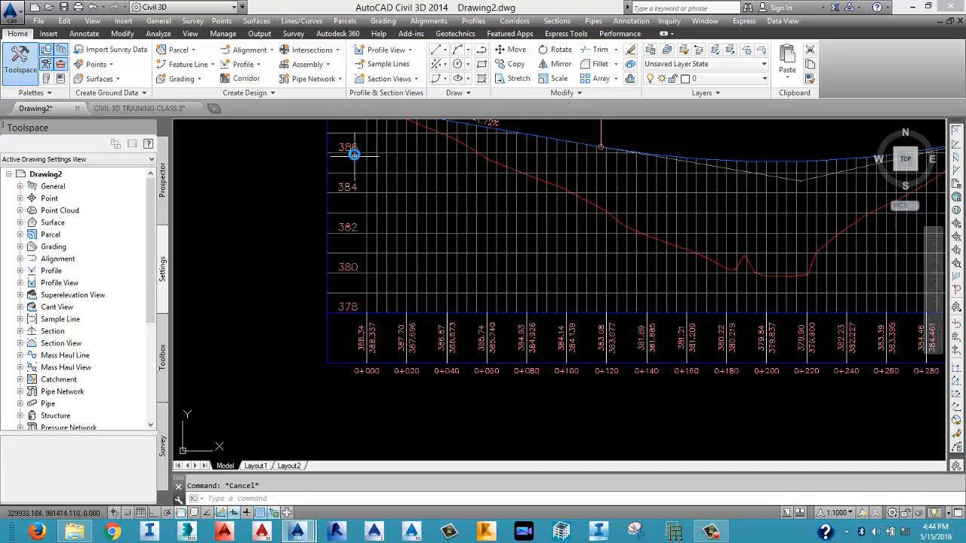
middle_click_drag(341, 169, 312, 229)
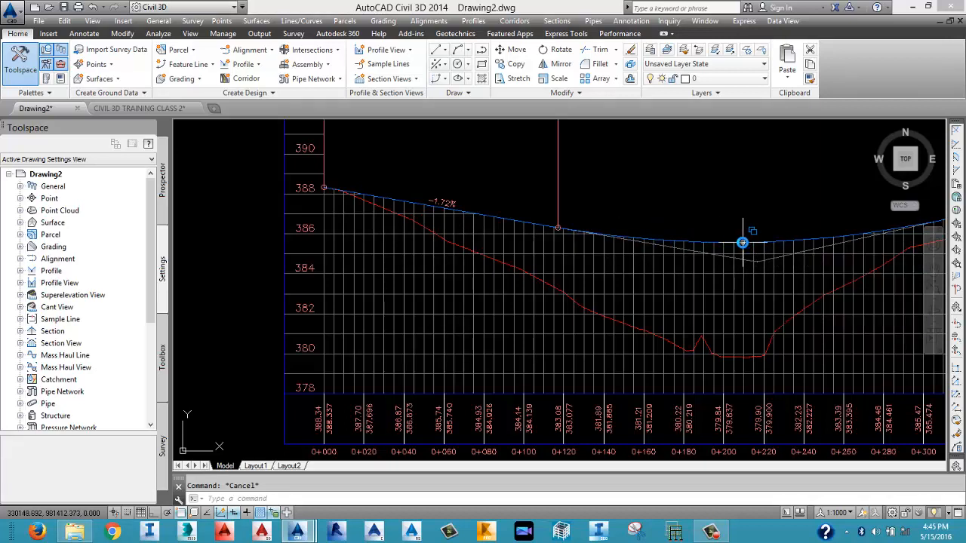
mouse_move(743, 243)
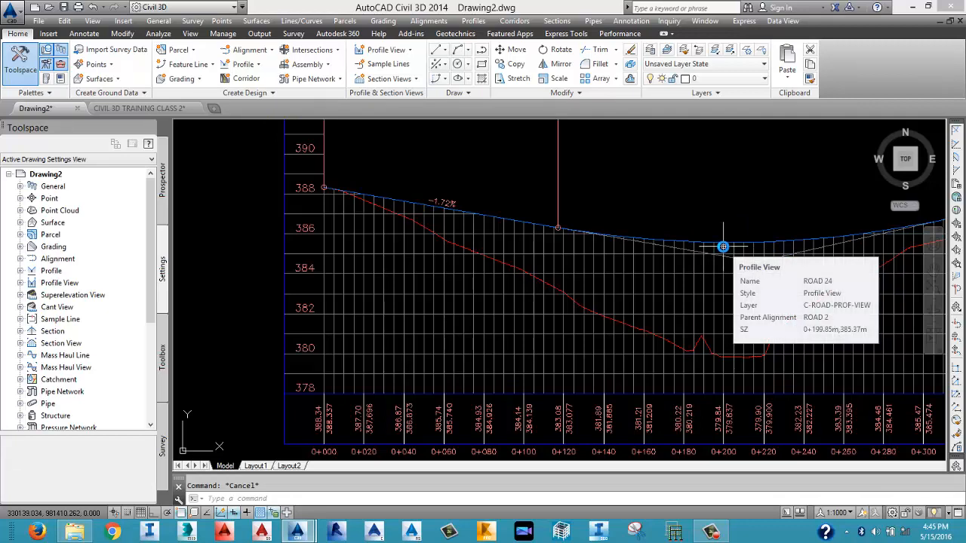
scroll(716, 249, "down", 5)
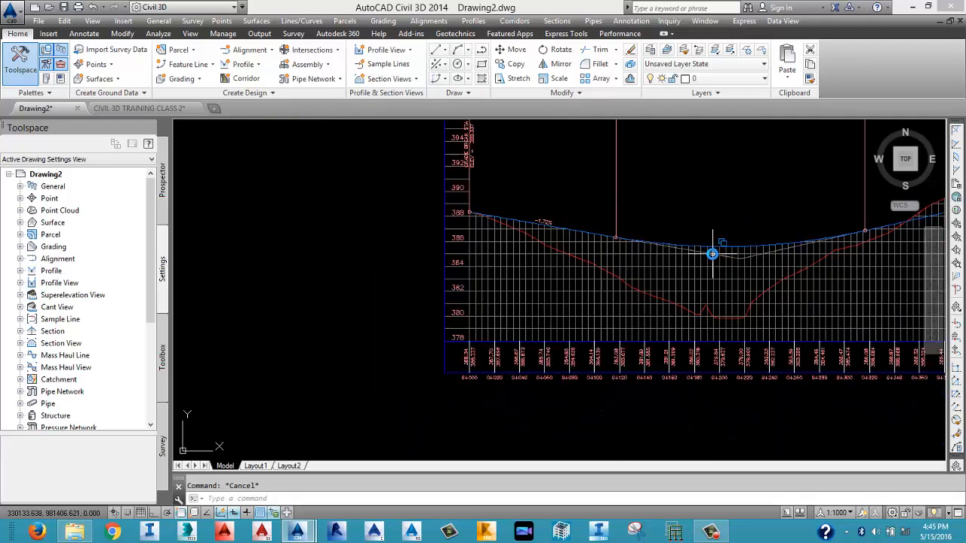
middle_click_drag(753, 221, 462, 250)
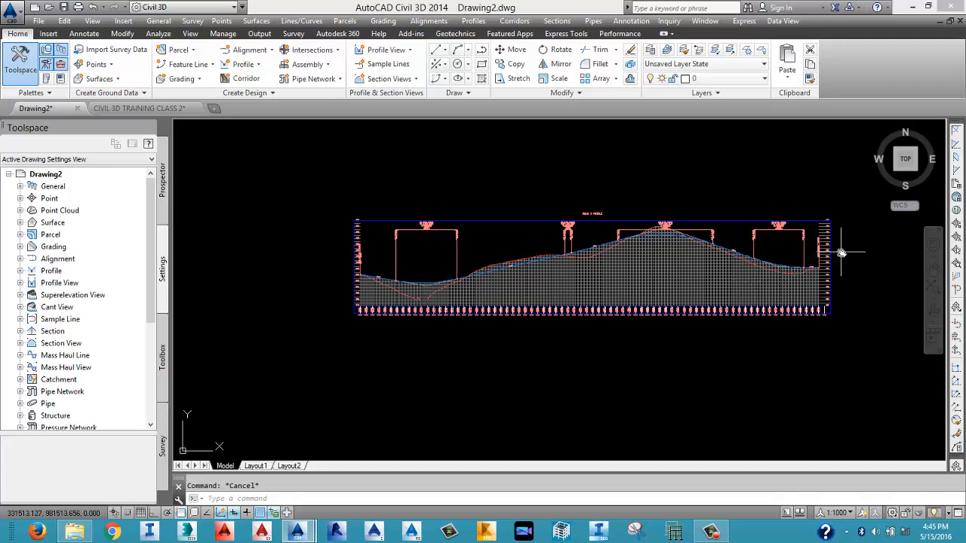
middle_click_drag(836, 254, 798, 276)
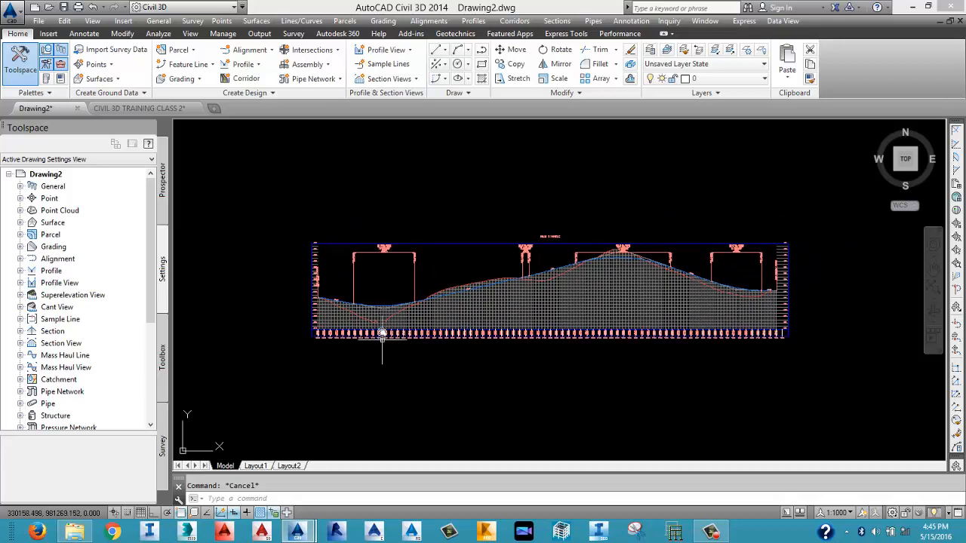
Inspect the elevation band at ROAD 1's starting stations and its first sag curve.
scroll(385, 323, "down", 5)
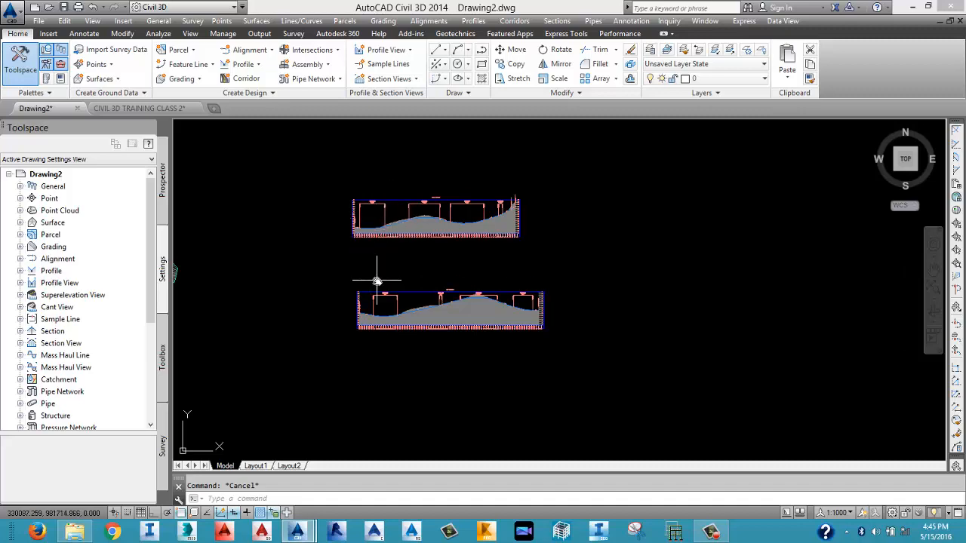
scroll(362, 240, "up", 5)
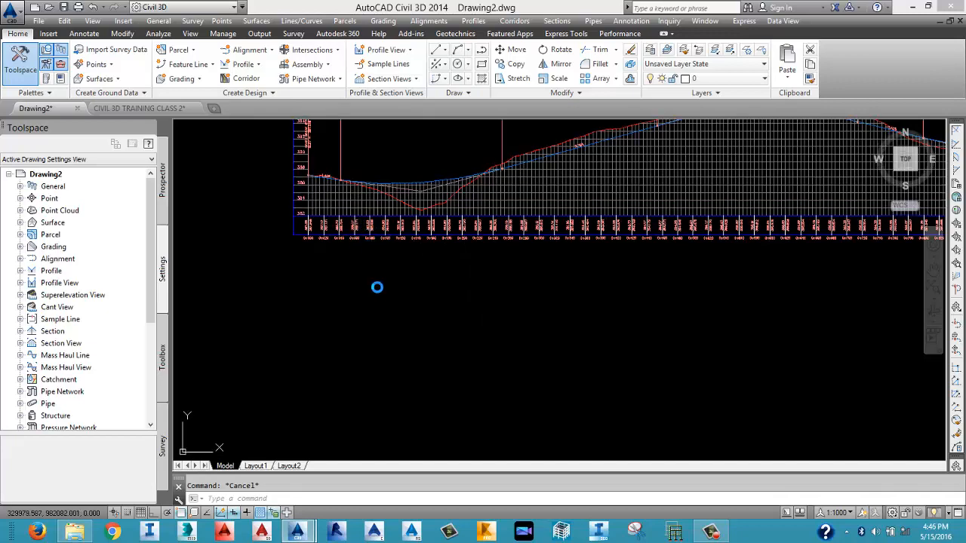
scroll(356, 334, "up", 4)
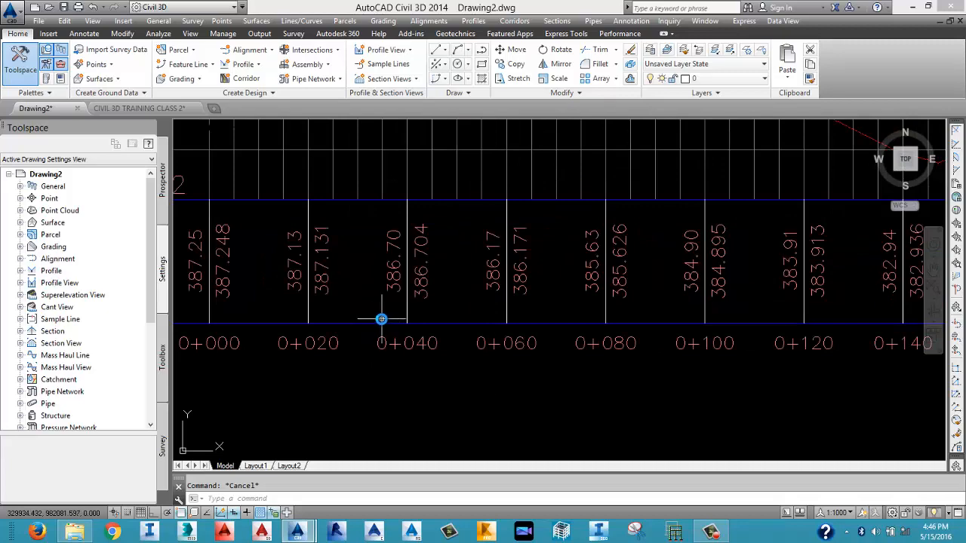
scroll(383, 319, "down", 5)
scroll(450, 275, "down", 5)
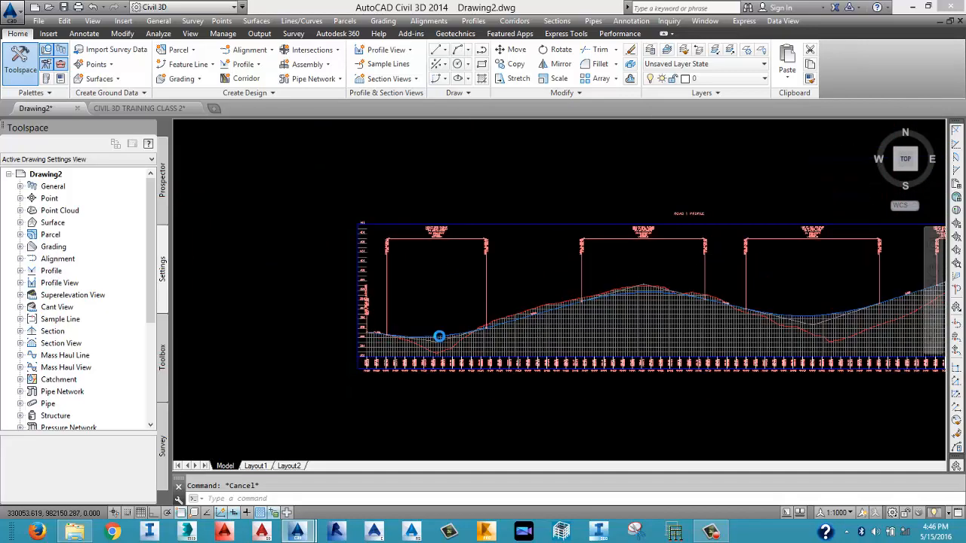
In ROAD 1's profile view style, set the major tick interval of the bottom horizontal axis to 25 m.
middle_click_drag(528, 328, 546, 216)
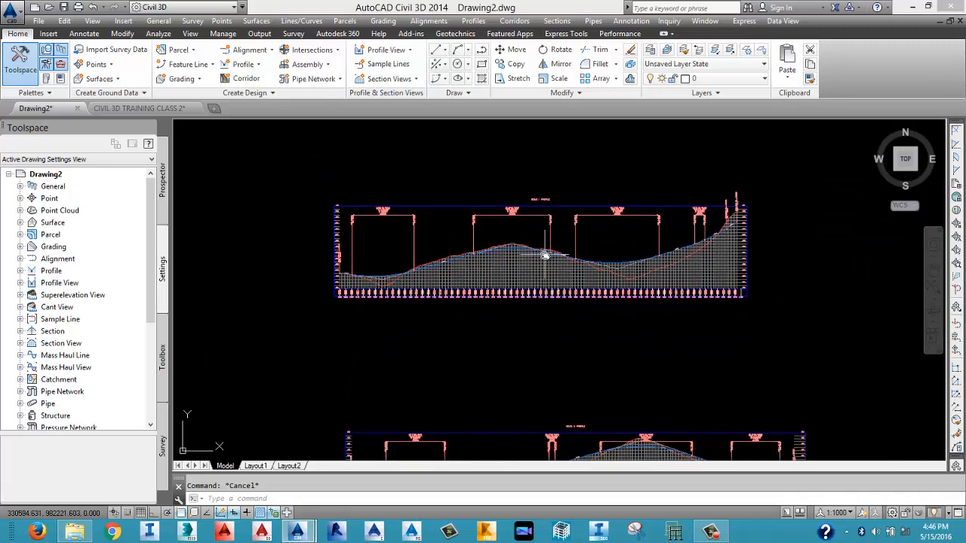
mouse_move(544, 255)
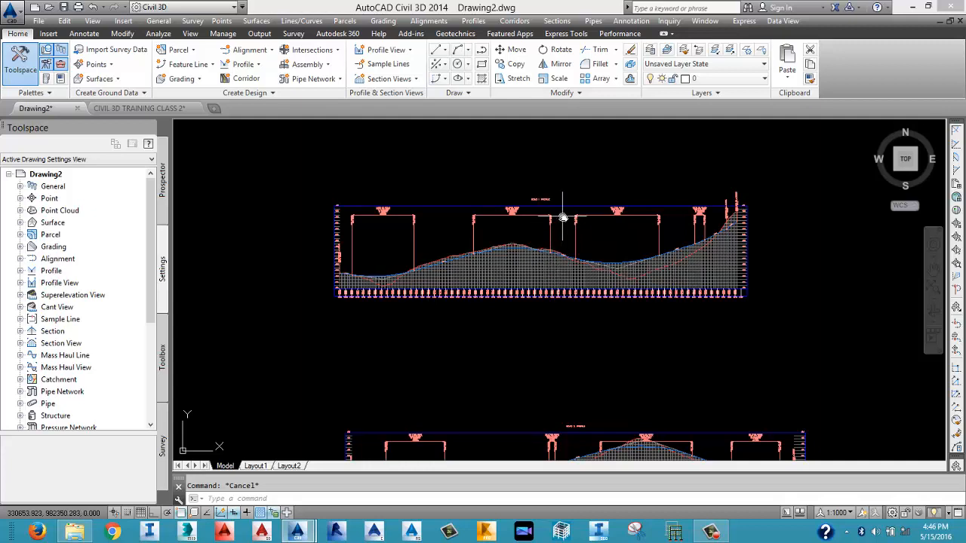
left_click(541, 200)
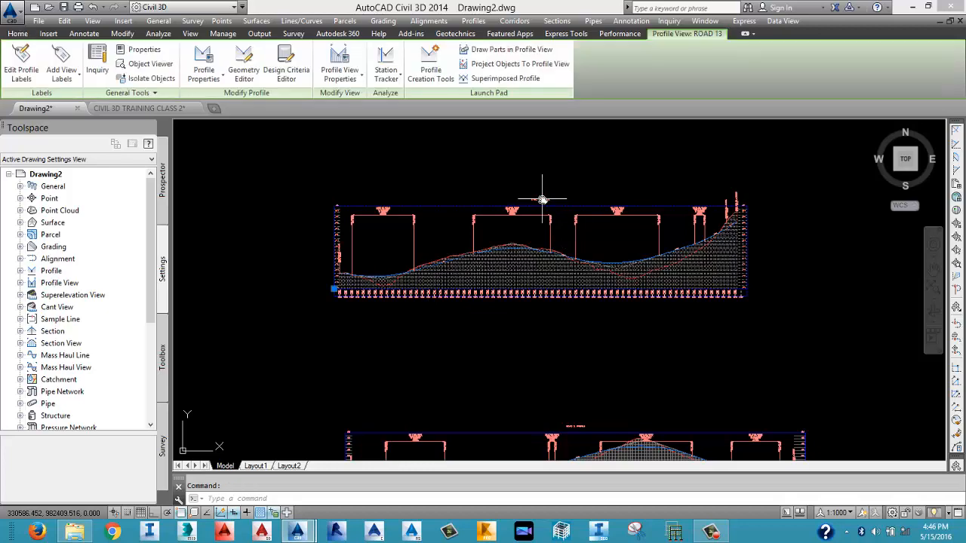
right_click(543, 201)
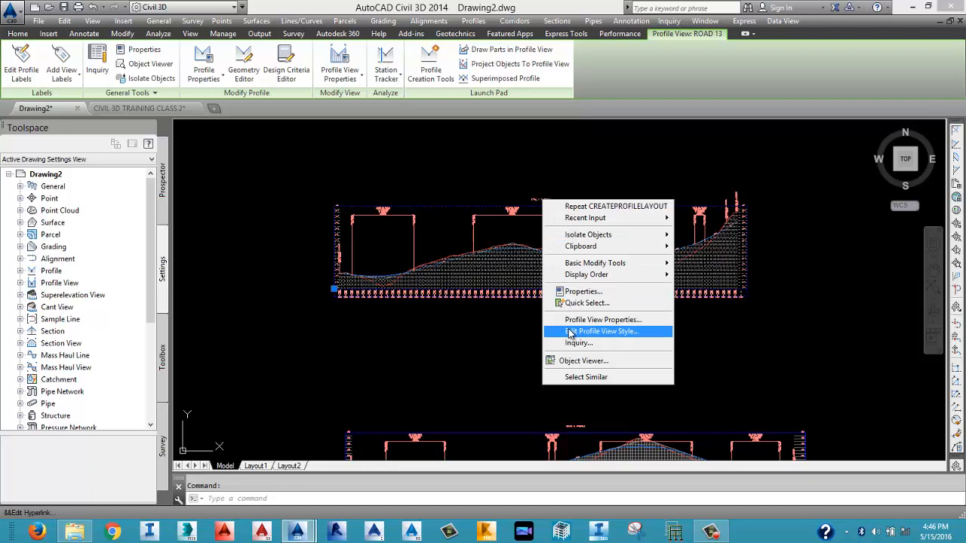
left_click(571, 333)
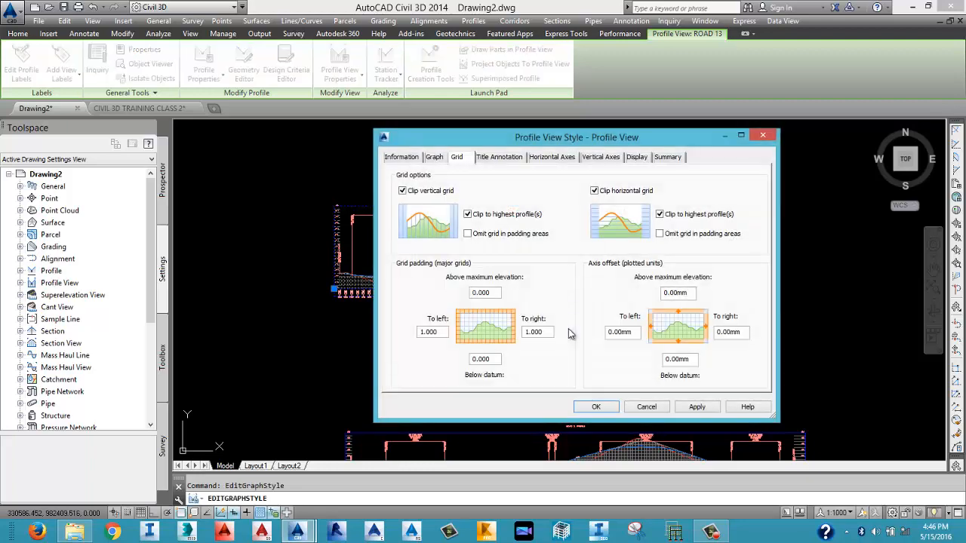
left_click(551, 157)
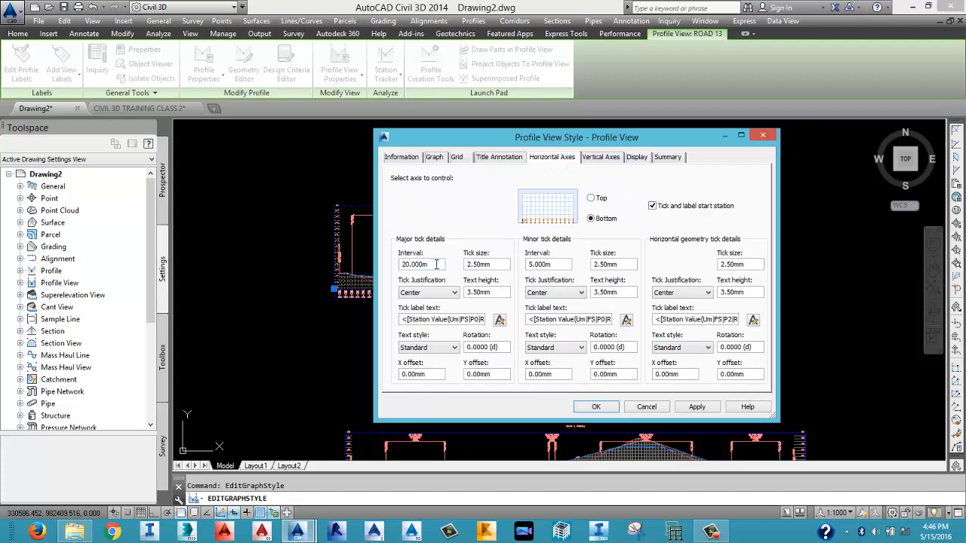
left_click_drag(436, 264, 402, 264)
type("2")
Set the top horizontal axis's major tick interval to 25 m as well and apply the profile view style.
left_click(591, 198)
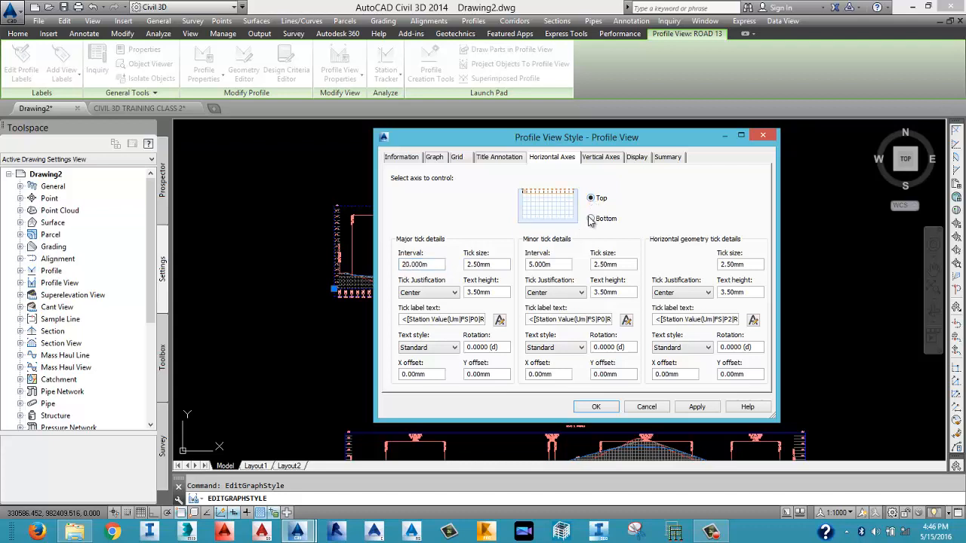
left_click(591, 219)
left_click(591, 198)
left_click(590, 220)
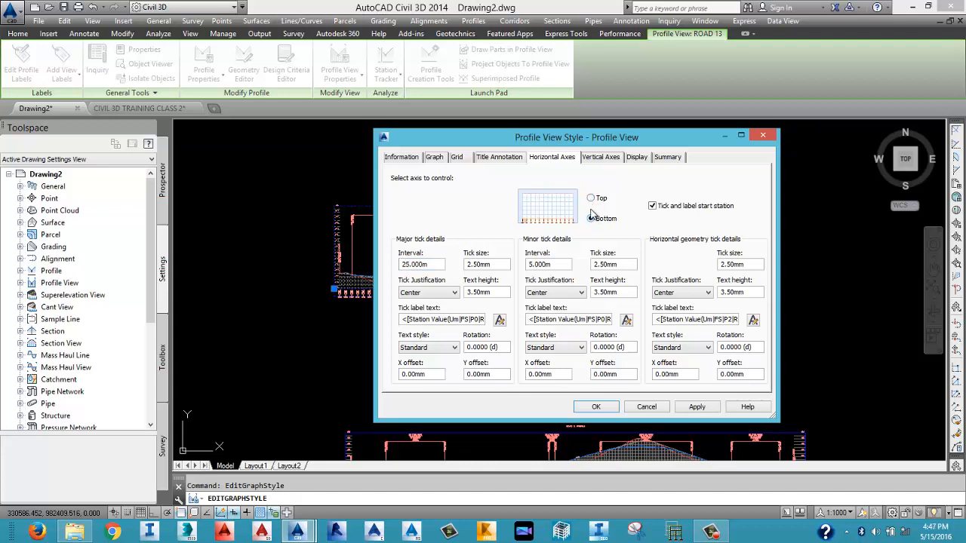
left_click(591, 199)
left_click(591, 219)
left_click(591, 199)
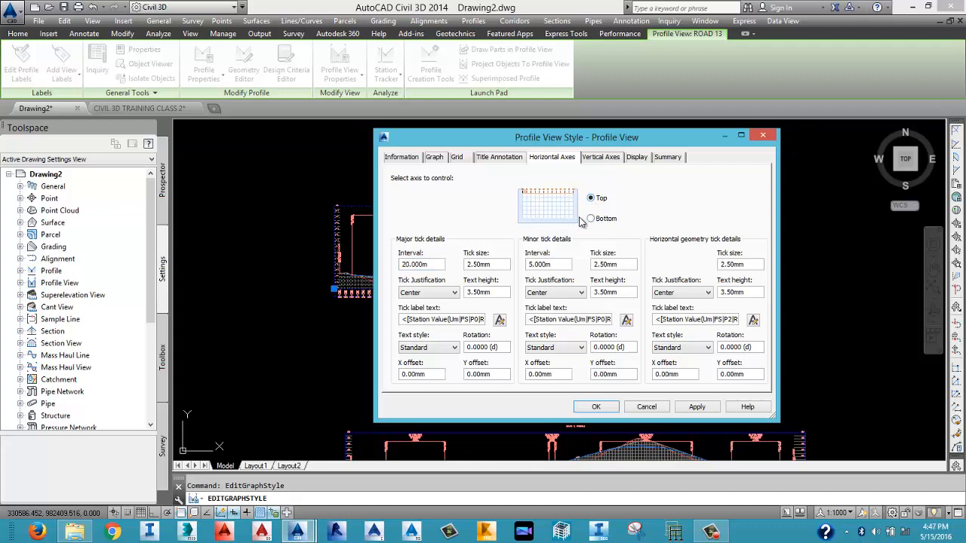
left_click_drag(428, 264, 389, 268)
type("25")
left_click(591, 219)
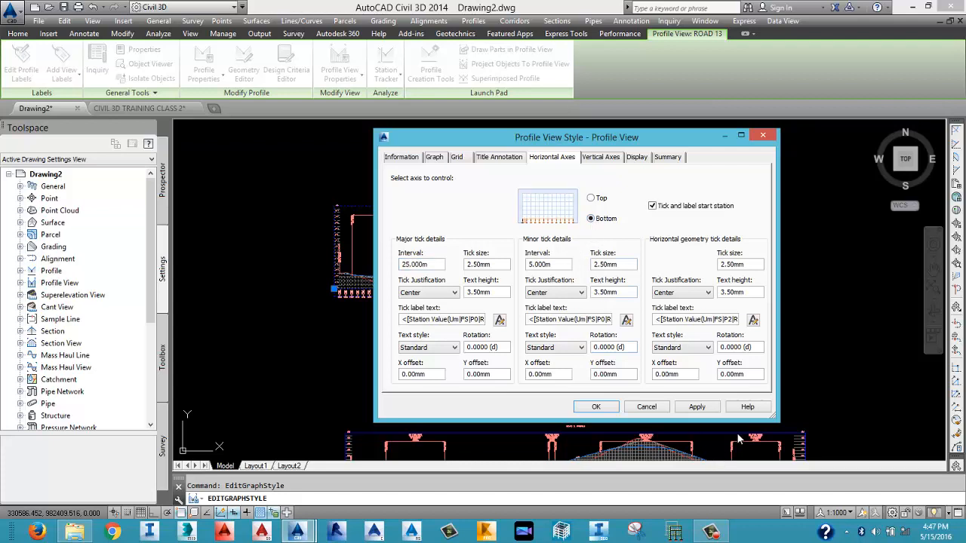
left_click(695, 407)
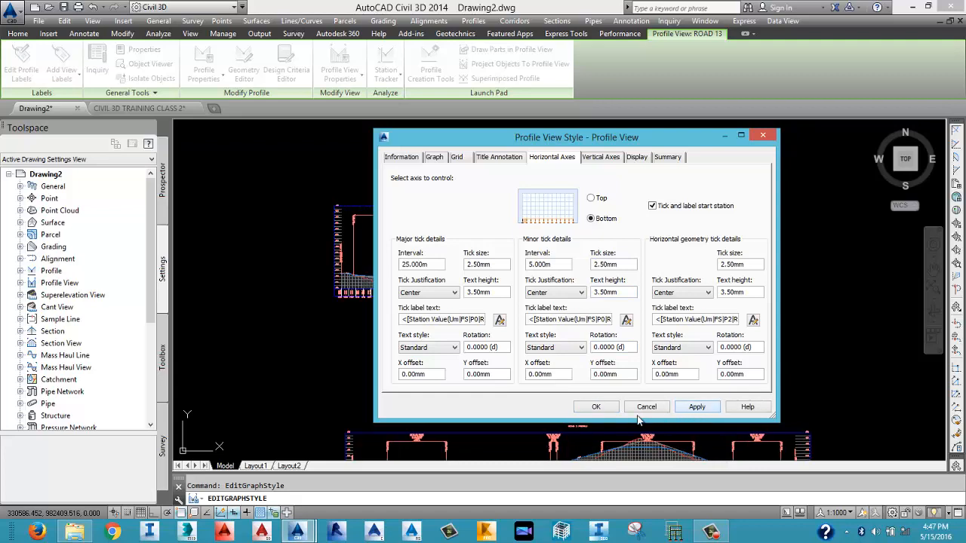
left_click(596, 407)
Inspect the station spacing and paired elevation values in ROAD 1's data band between 0+000 and 0+250.
scroll(349, 308, "up", 5)
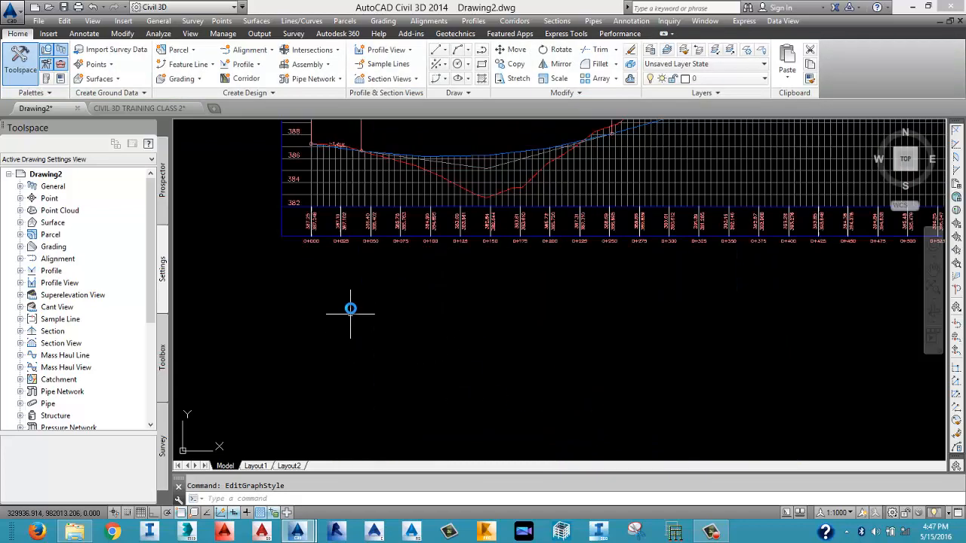
scroll(343, 240, "up", 6)
scroll(336, 258, "down", 3)
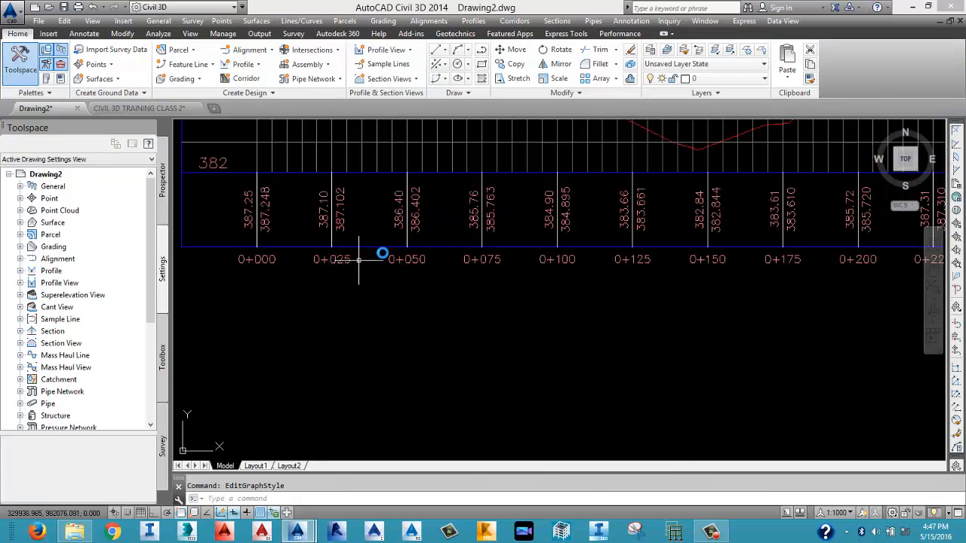
middle_click_drag(458, 232, 411, 342)
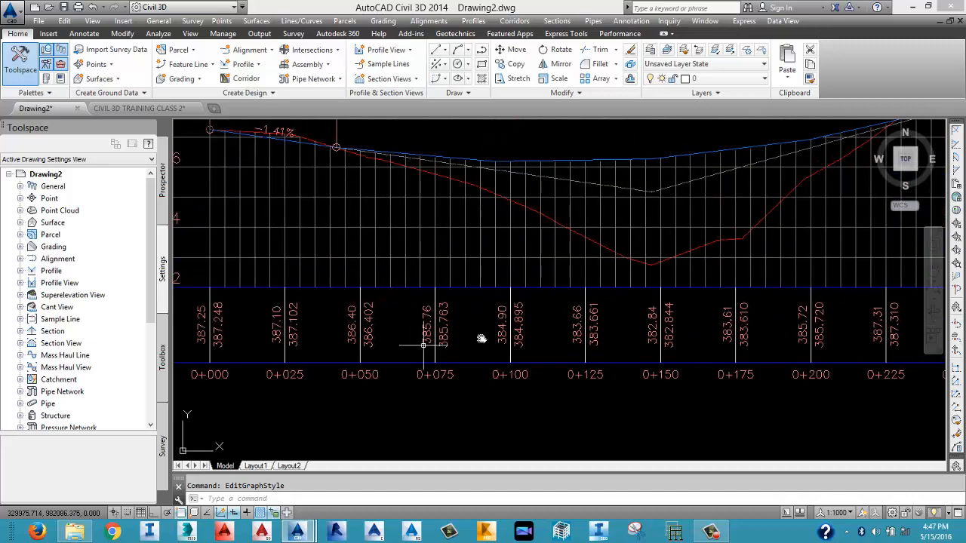
mouse_move(628, 322)
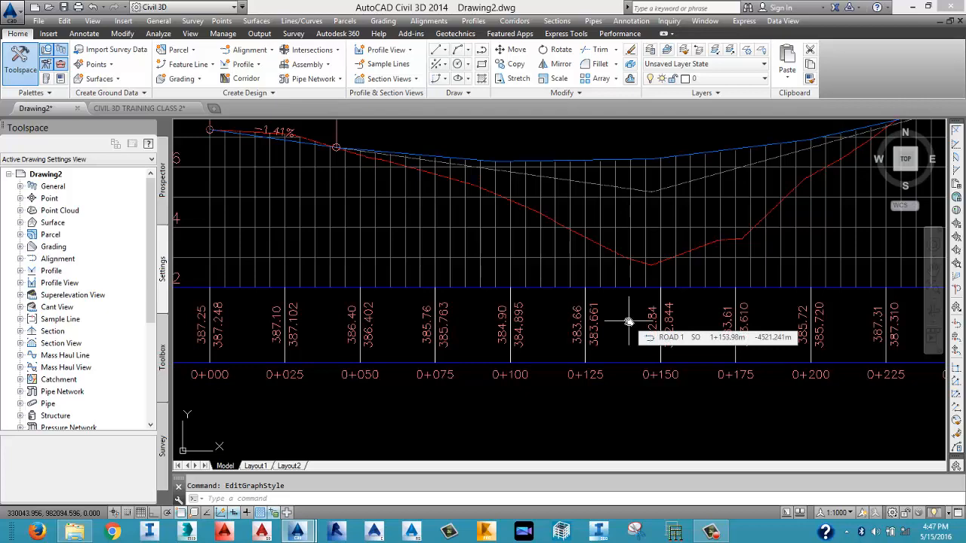
scroll(629, 322, "down", 5)
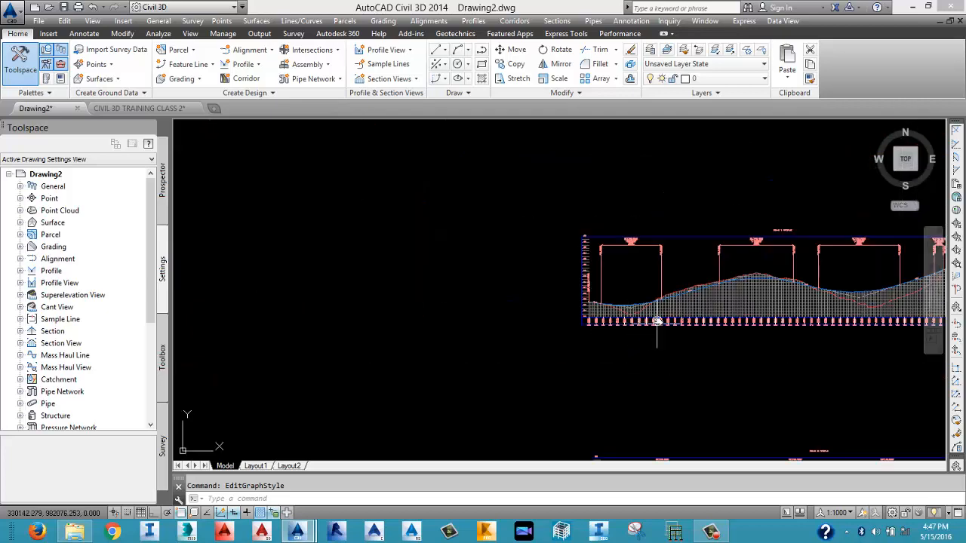
scroll(655, 315, "up", 5)
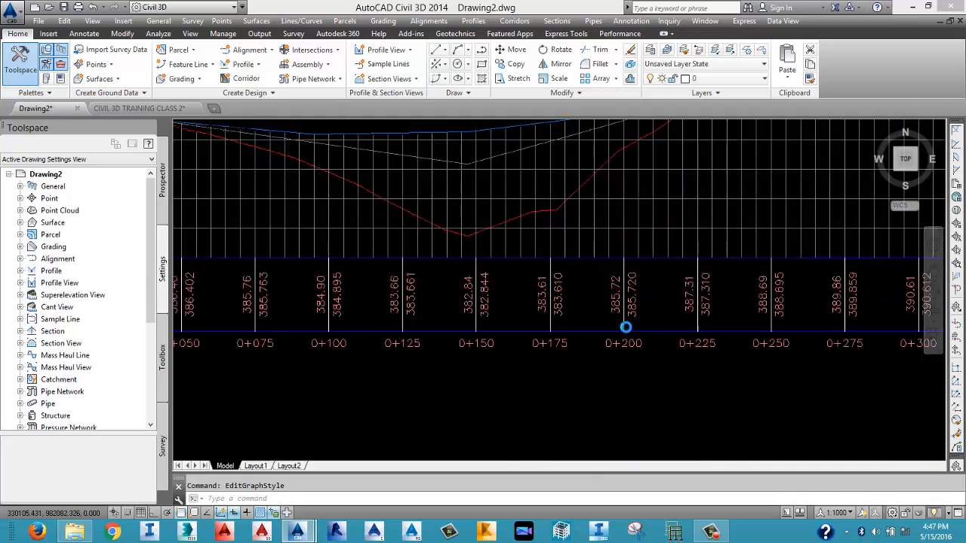
middle_click_drag(416, 323, 488, 314)
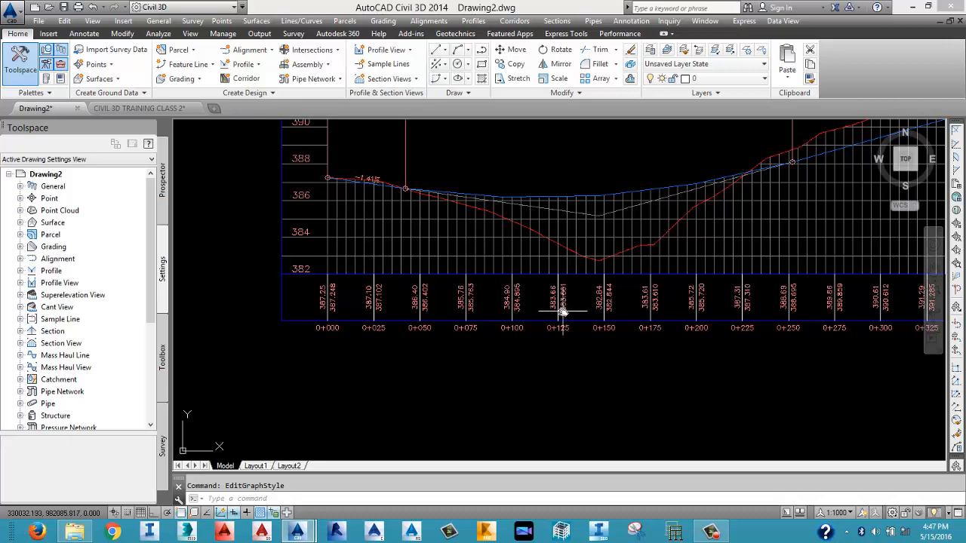
scroll(555, 310, "up", 6)
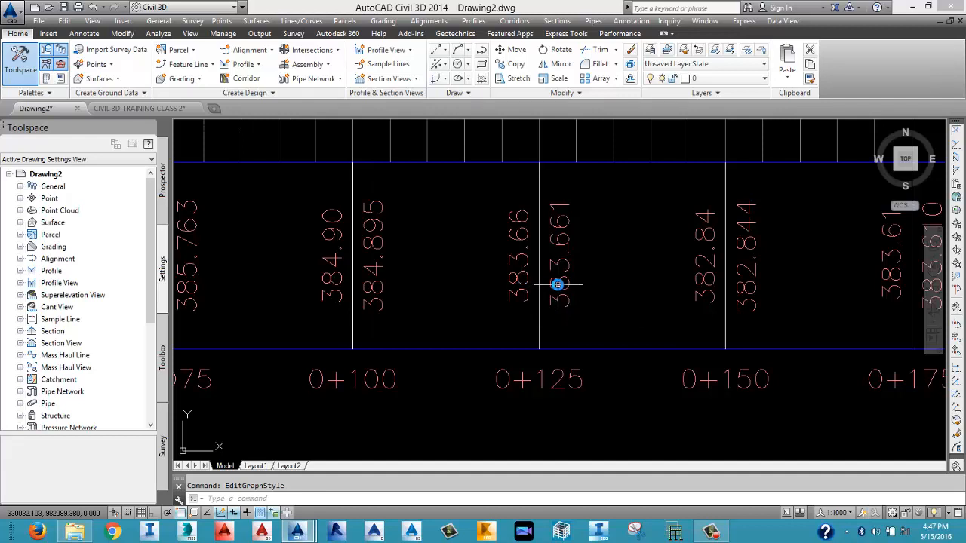
scroll(557, 285, "down", 2)
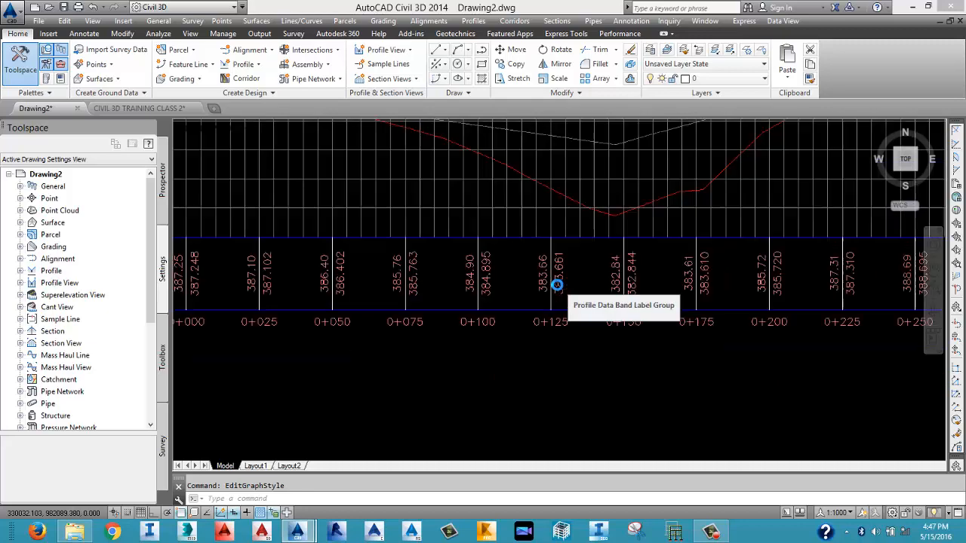
scroll(557, 284, "down", 4)
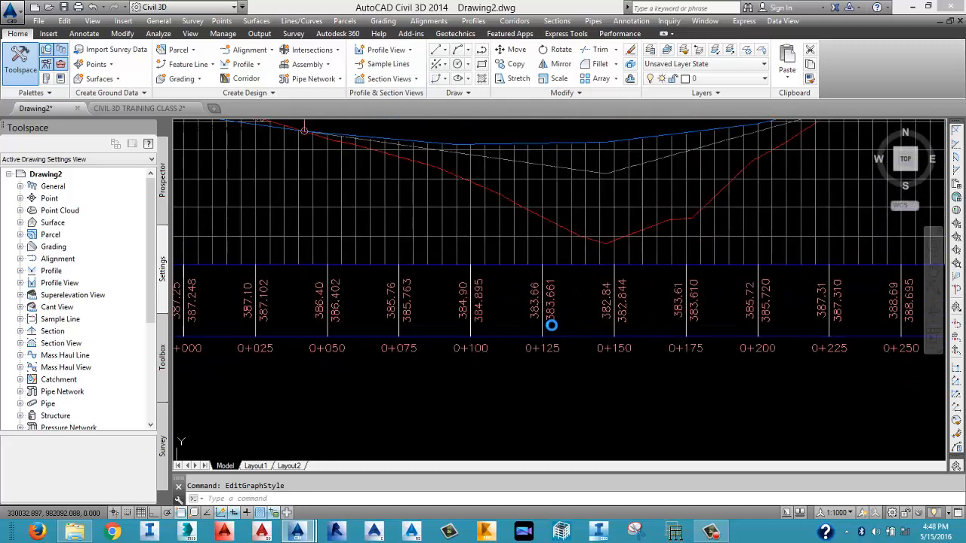
scroll(552, 325, "down", 2)
scroll(568, 275, "down", 4)
In ROAD 1's profile view properties, set Profile2 of the Elevations and Stations band to the designed profile and apply it.
mouse_move(567, 277)
middle_mouse_down()
mouse_move(493, 304)
mouse_move(476, 324)
middle_mouse_up()
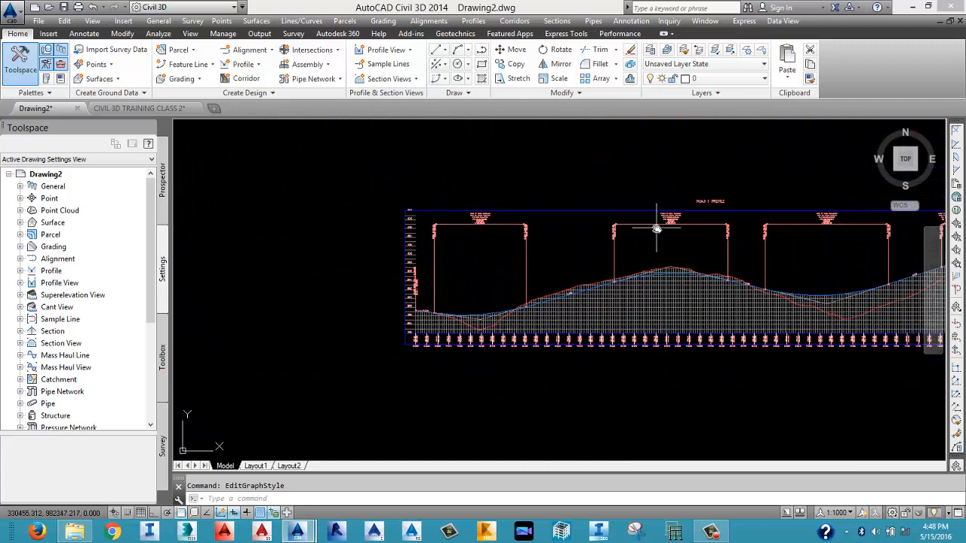
left_click(703, 201)
right_click(699, 204)
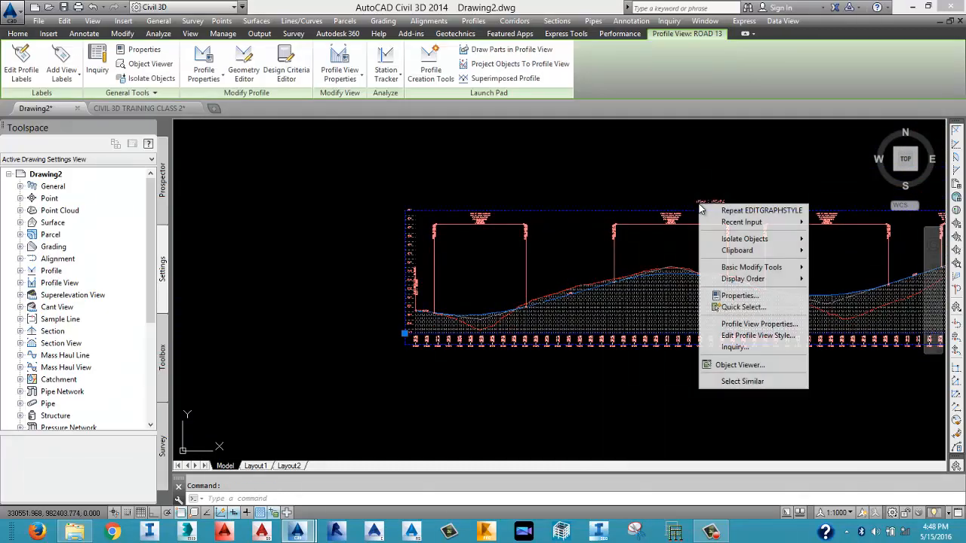
left_click(745, 323)
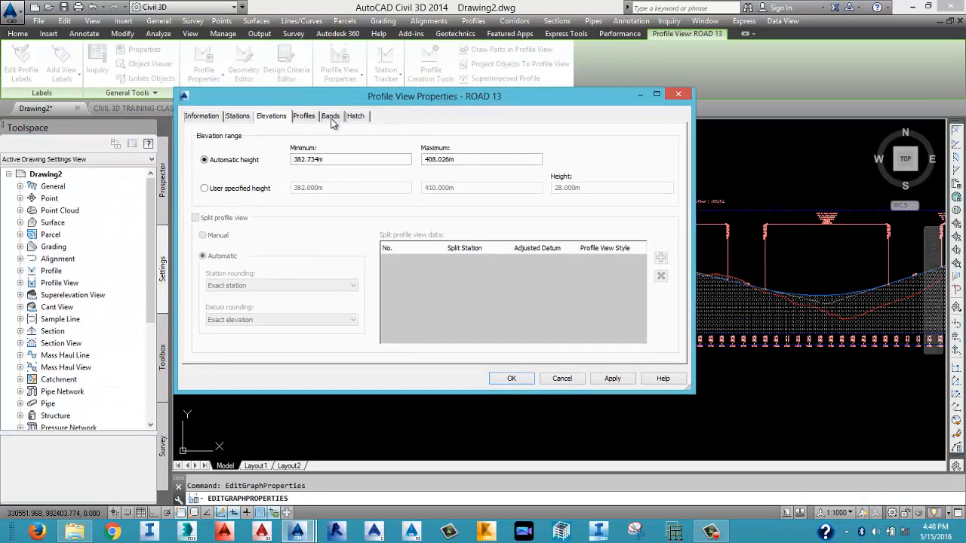
left_click(332, 117)
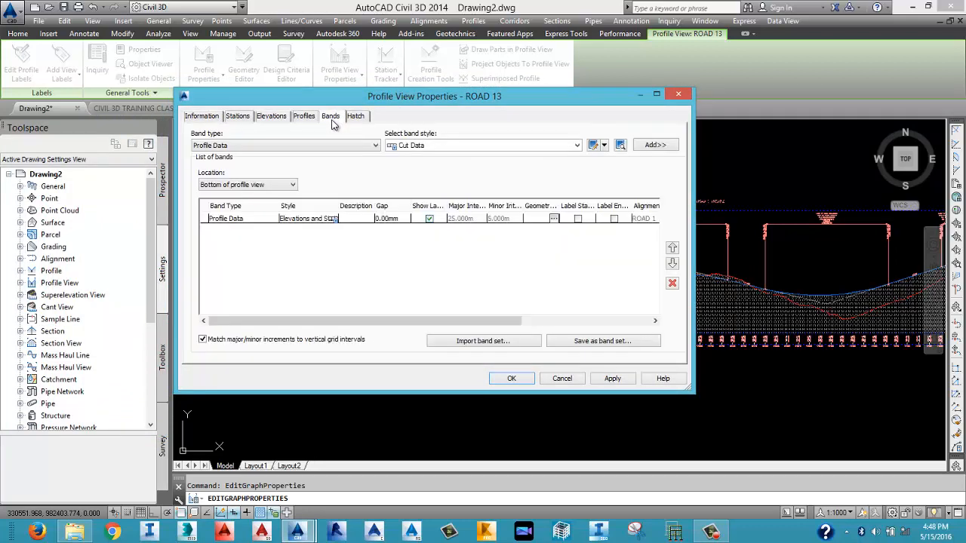
left_click_drag(358, 320, 486, 320)
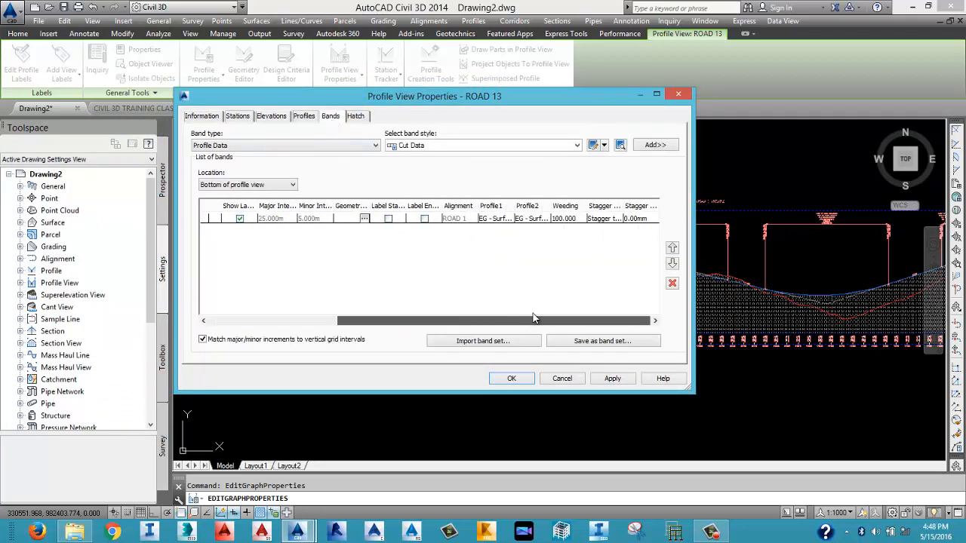
left_click(533, 218)
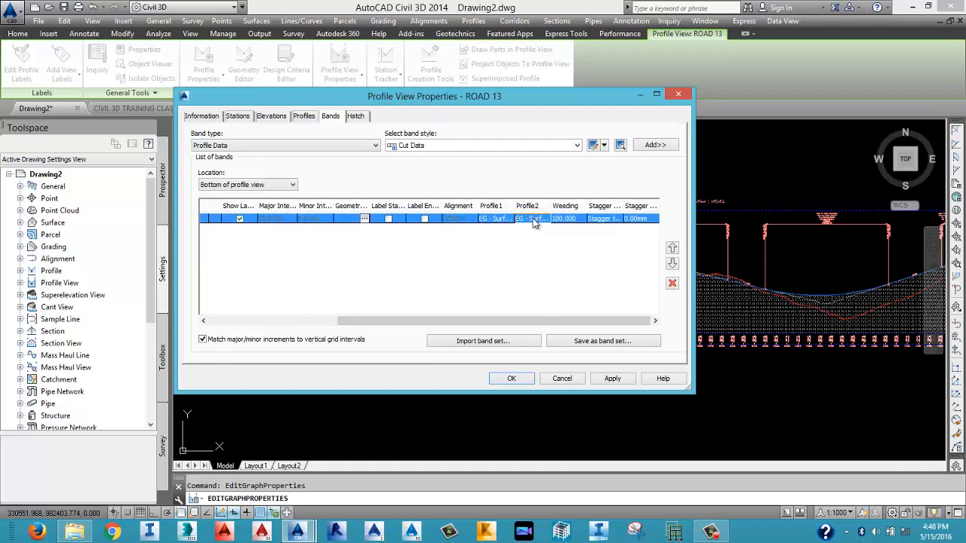
left_click(533, 219)
left_click(540, 240)
left_click(611, 378)
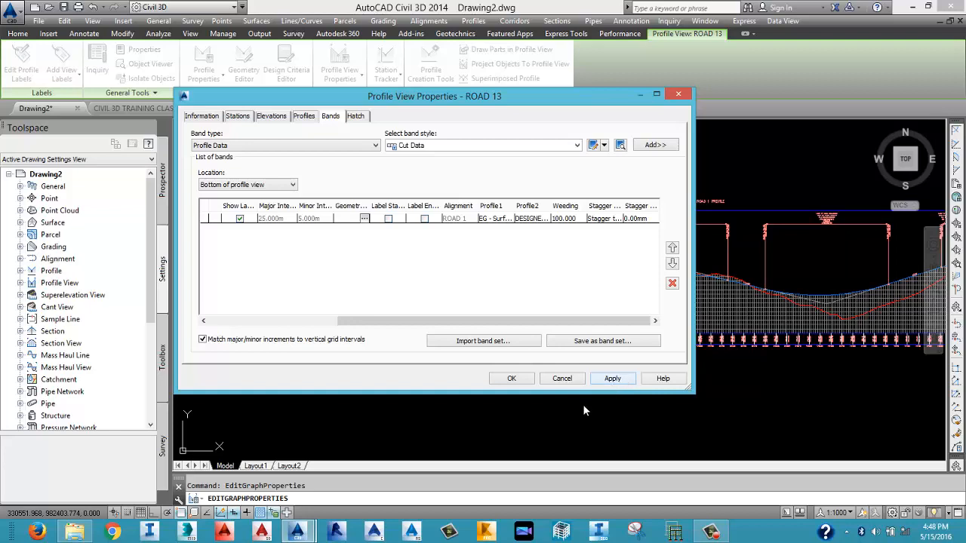
left_click(512, 379)
scroll(550, 349, "down", 3)
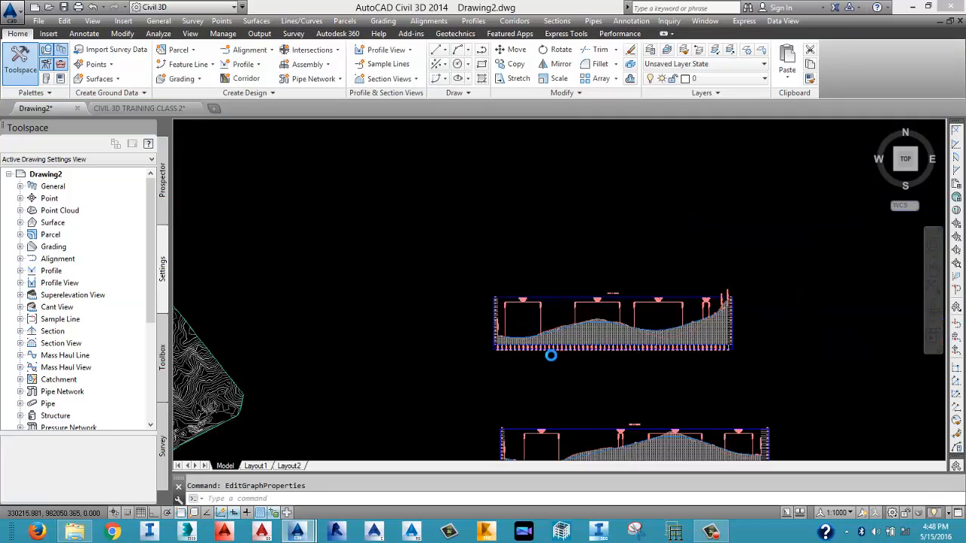
Set Profile2 of the lower road profile view's bottom data band to the designed profile and apply the change.
scroll(593, 421, "up", 3)
scroll(593, 416, "down", 2)
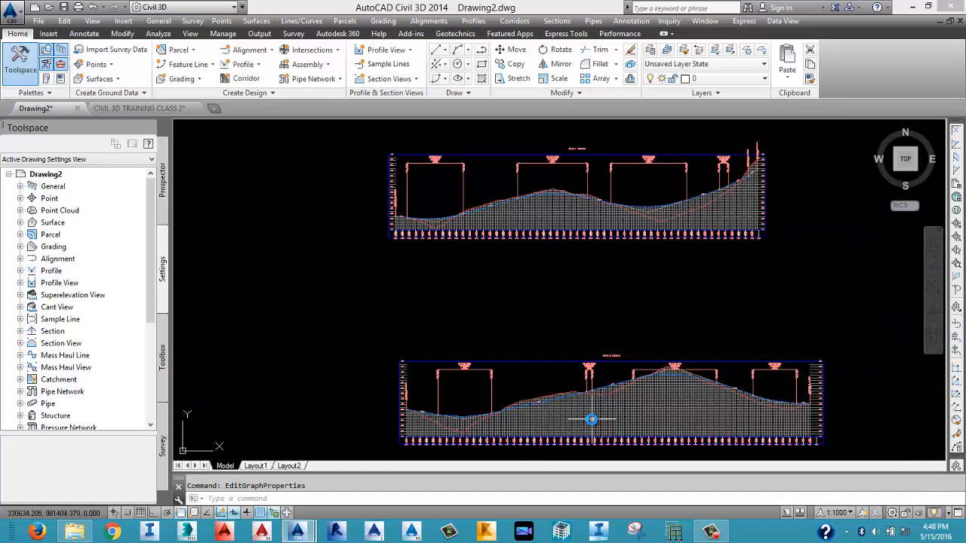
scroll(579, 362, "up", 1)
left_click(593, 311)
right_click(594, 310)
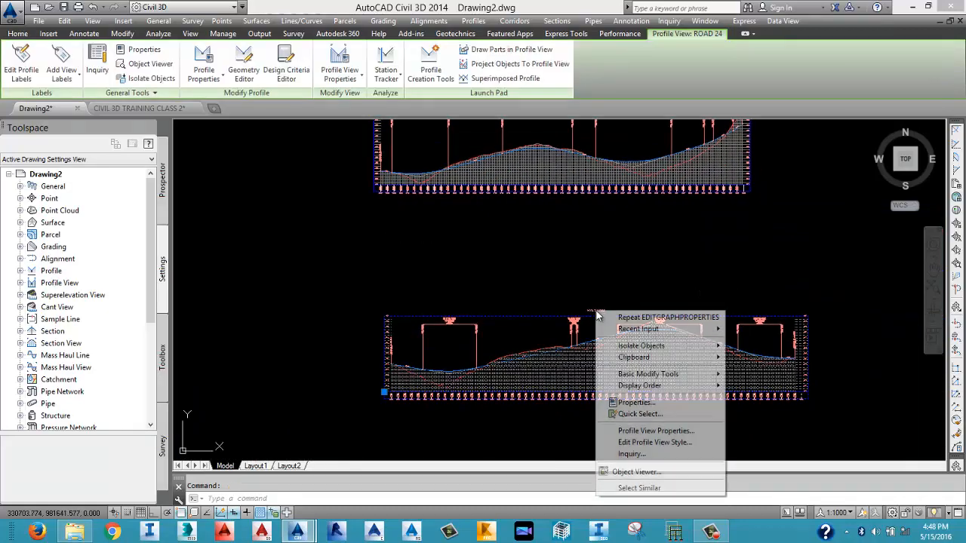
left_click(662, 431)
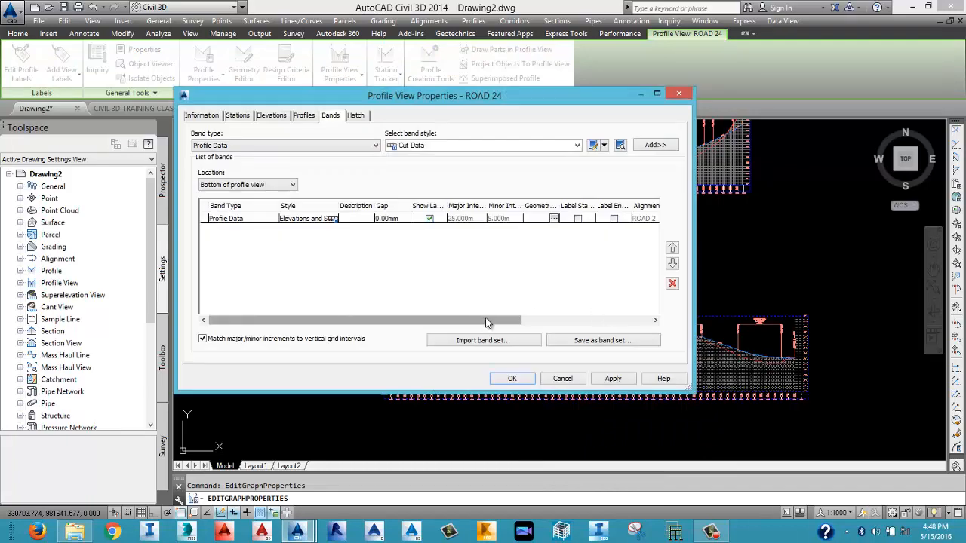
left_click_drag(486, 322, 616, 322)
left_click(531, 219)
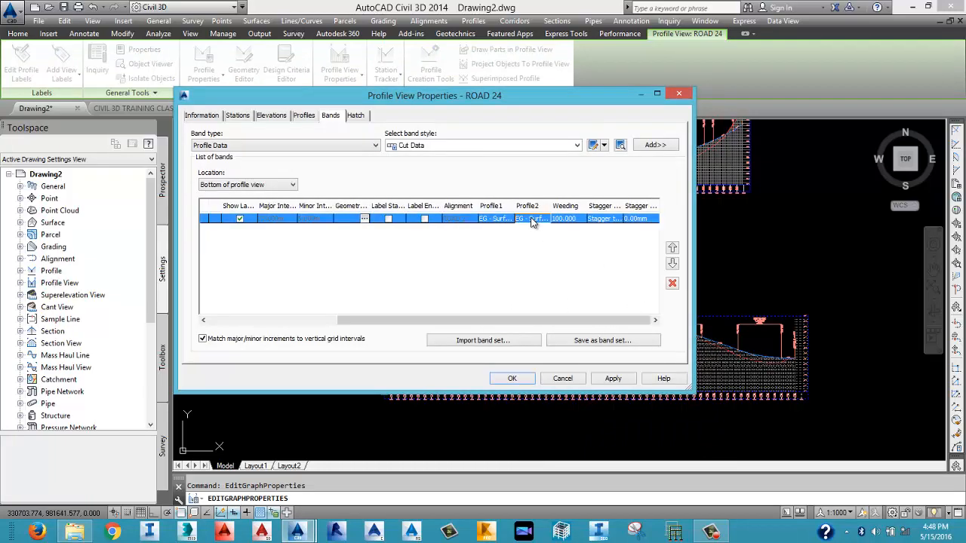
left_click(531, 219)
left_click(540, 239)
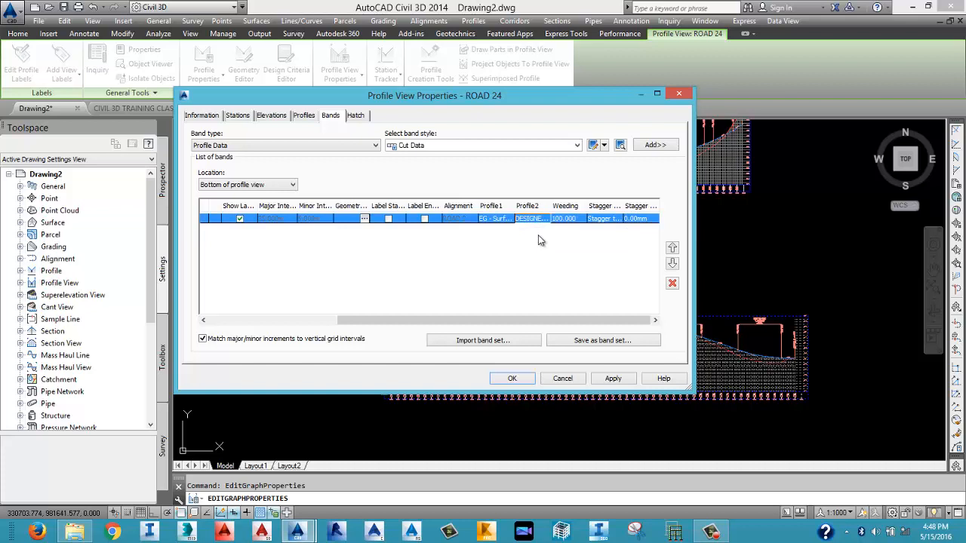
left_click(603, 382)
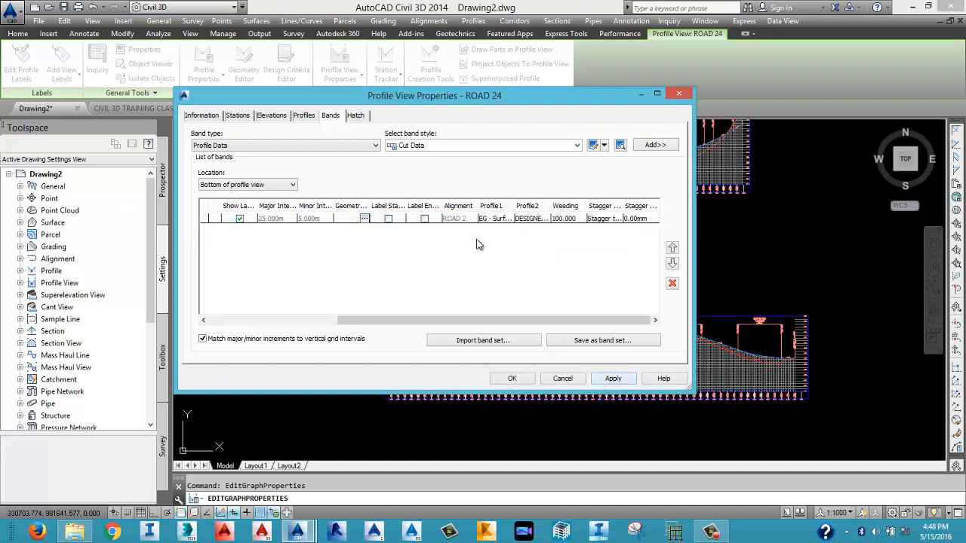
left_click(515, 379)
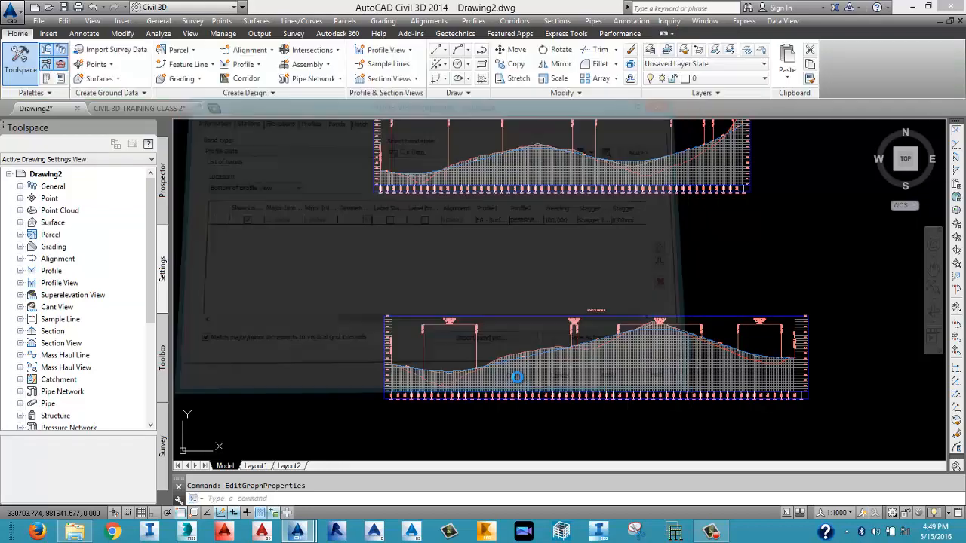
Examine the elevation labels in the data bands beneath the two road profile views.
scroll(659, 394, "up", 5)
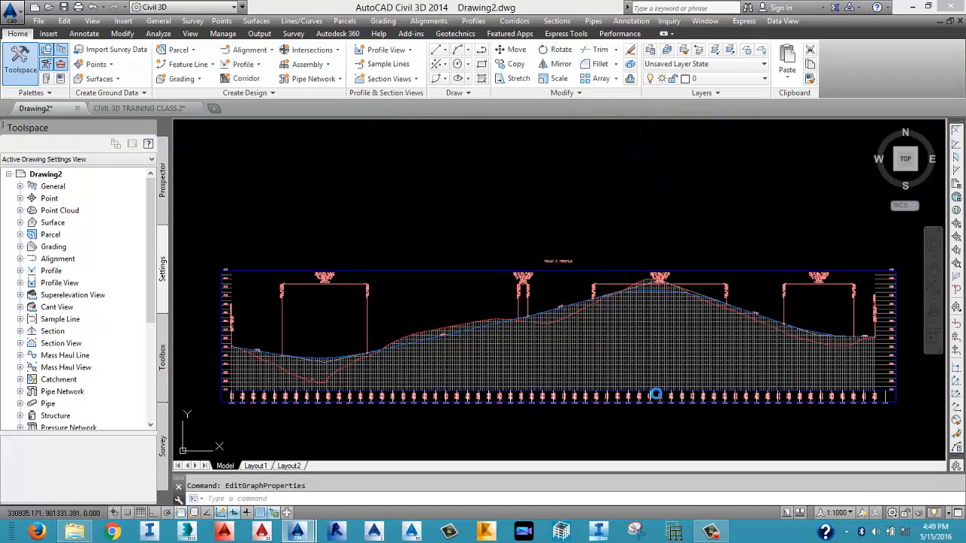
scroll(702, 363, "down", 10)
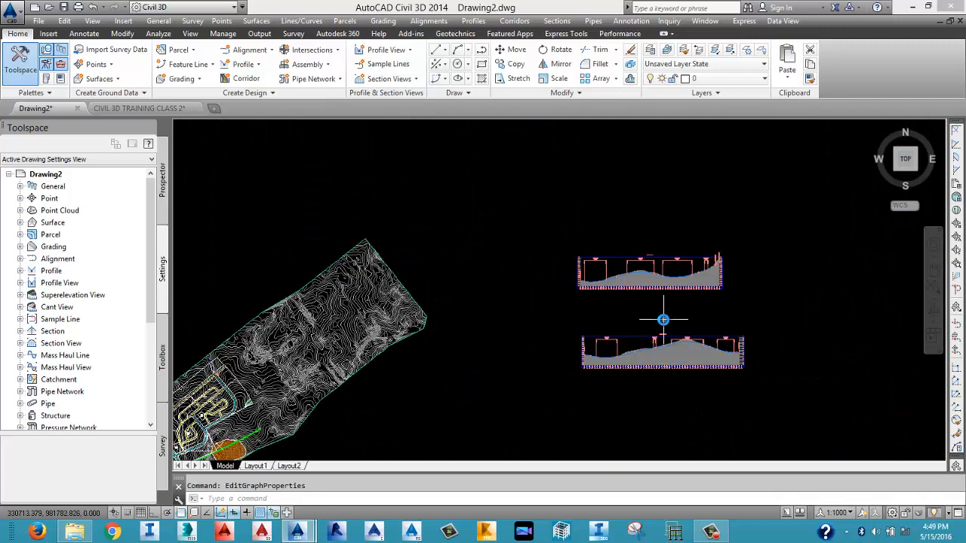
scroll(629, 281, "up", 5)
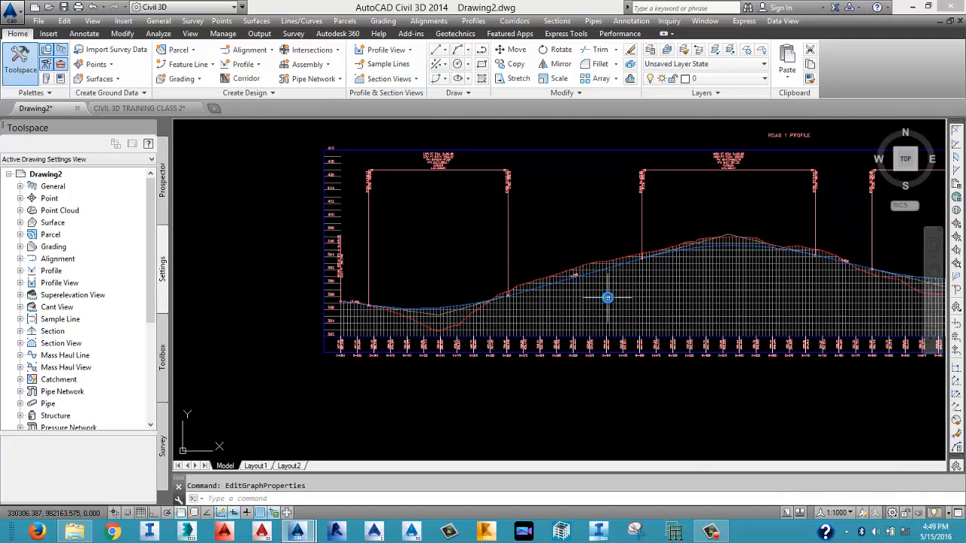
scroll(573, 377, "up", 5)
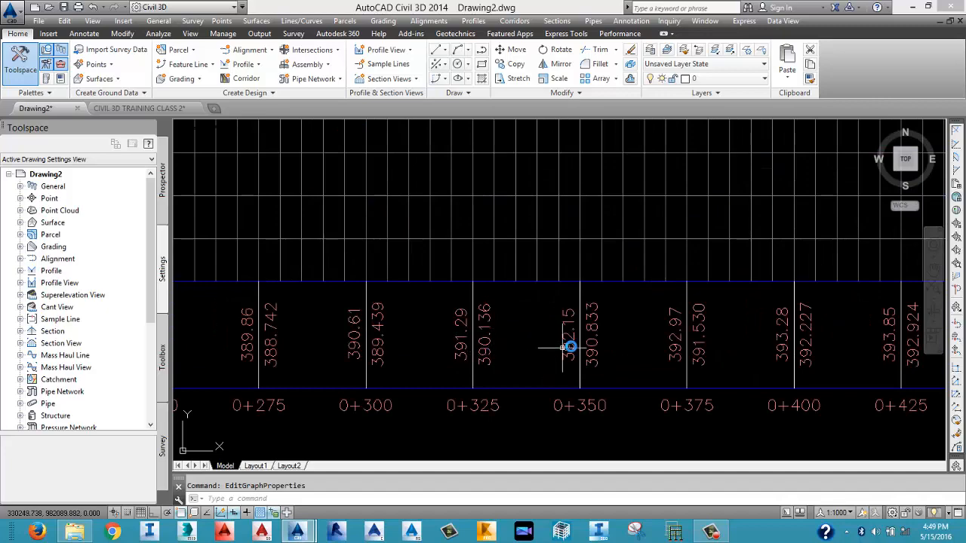
scroll(488, 358, "down", 5)
scroll(509, 306, "down", 10)
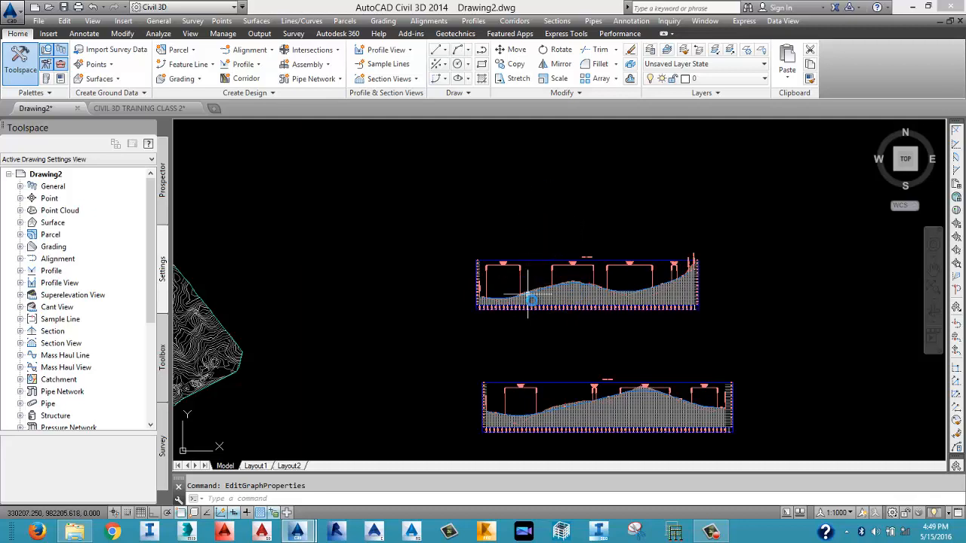
From the CIVIL 3D TRAINING CLASS 2 drawing, preview URBAN MARKET ROAD LAYOUT DESIGN, UNITY and GA 1 updated as drawings to open.
left_click(154, 110)
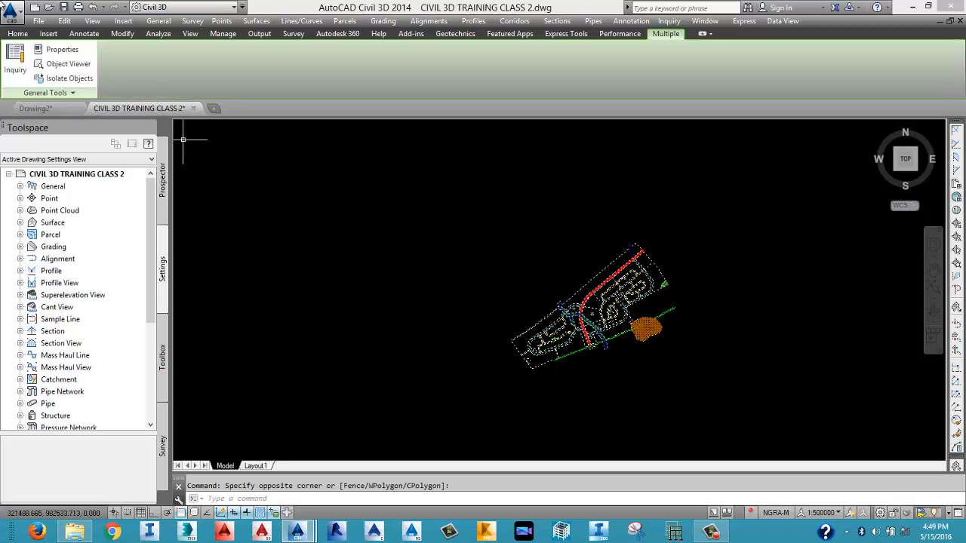
left_click(12, 11)
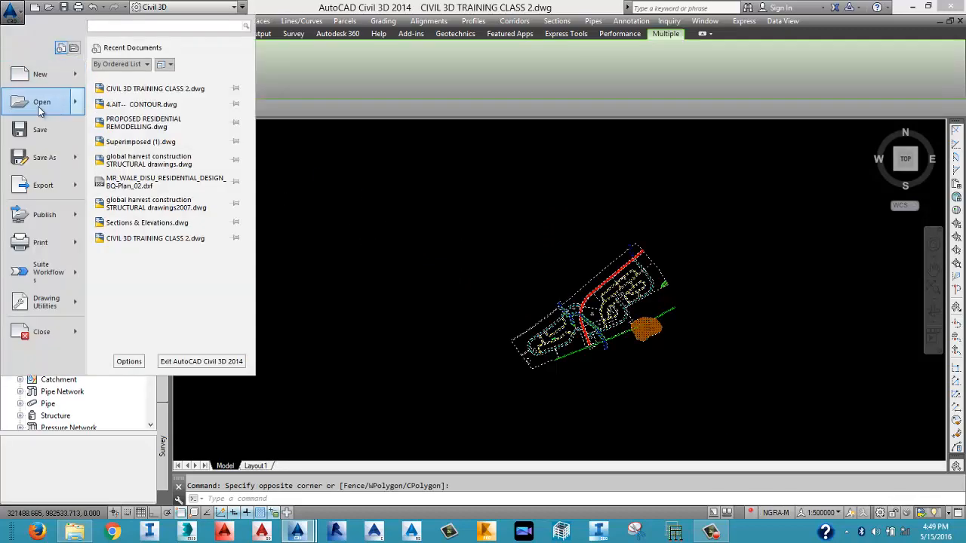
key("Escape")
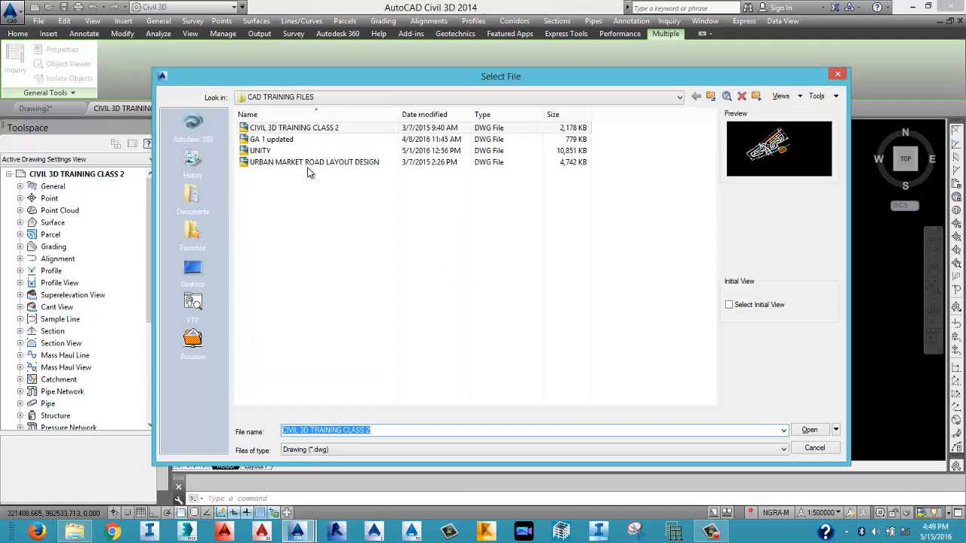
left_click(310, 162)
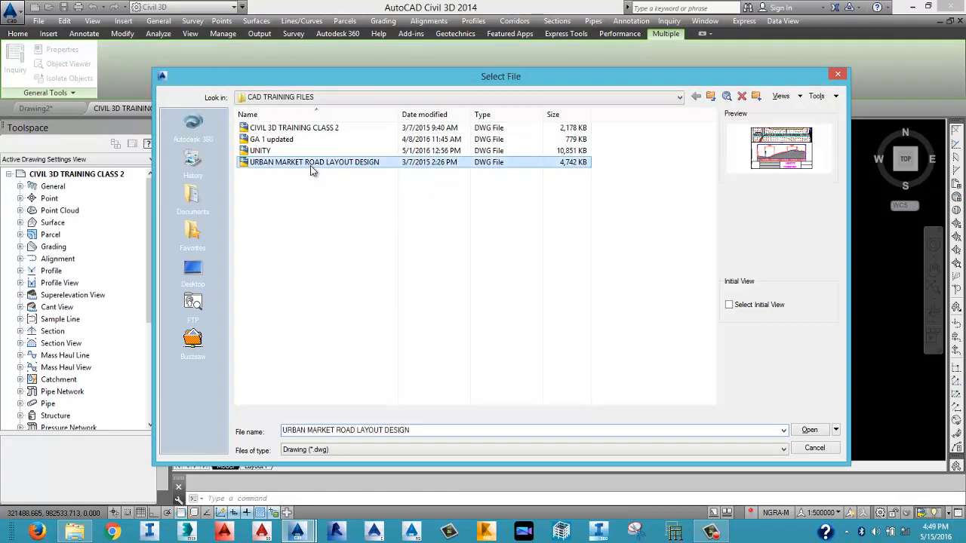
left_click(286, 153)
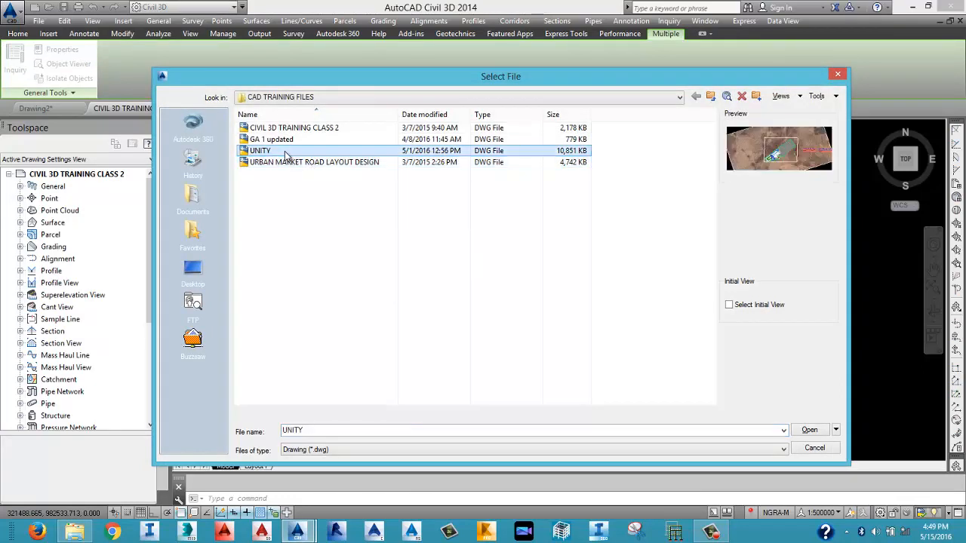
left_click(286, 141)
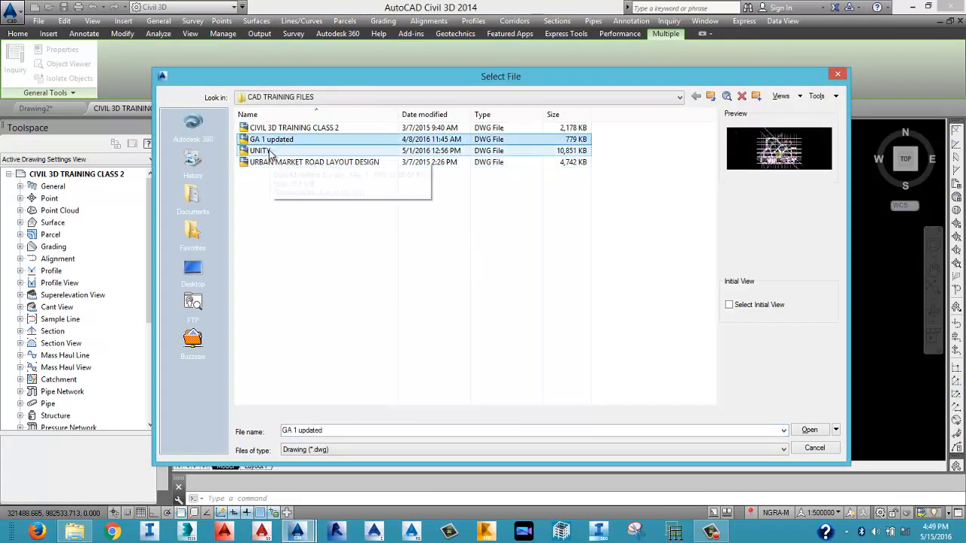
left_click(273, 151)
Browse the Desktop for a drawing to open, previewing PLAYGROUND and looking inside the KETTI NORTH folder.
left_click(196, 270)
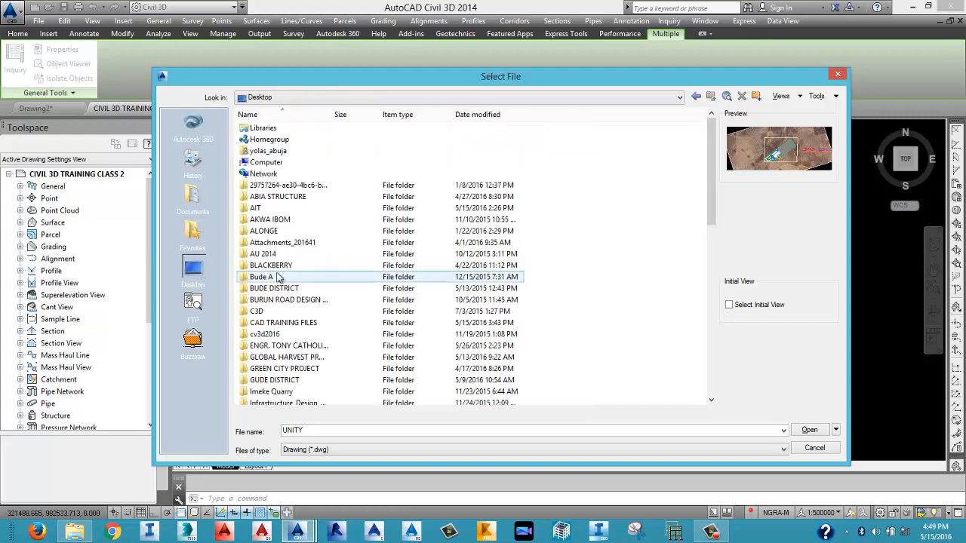
scroll(281, 294, "down", 12)
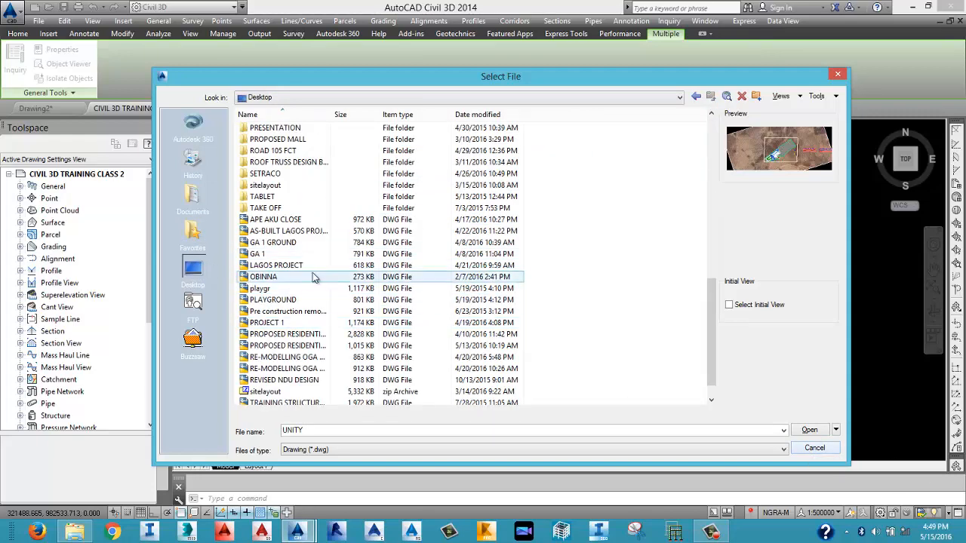
left_click(314, 300)
scroll(314, 299, "up", 3)
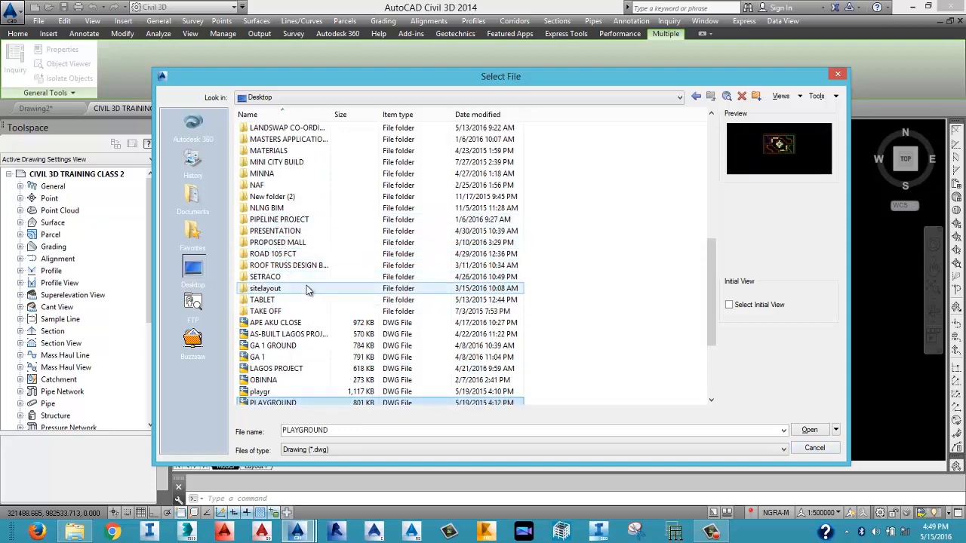
scroll(285, 224, "up", 1)
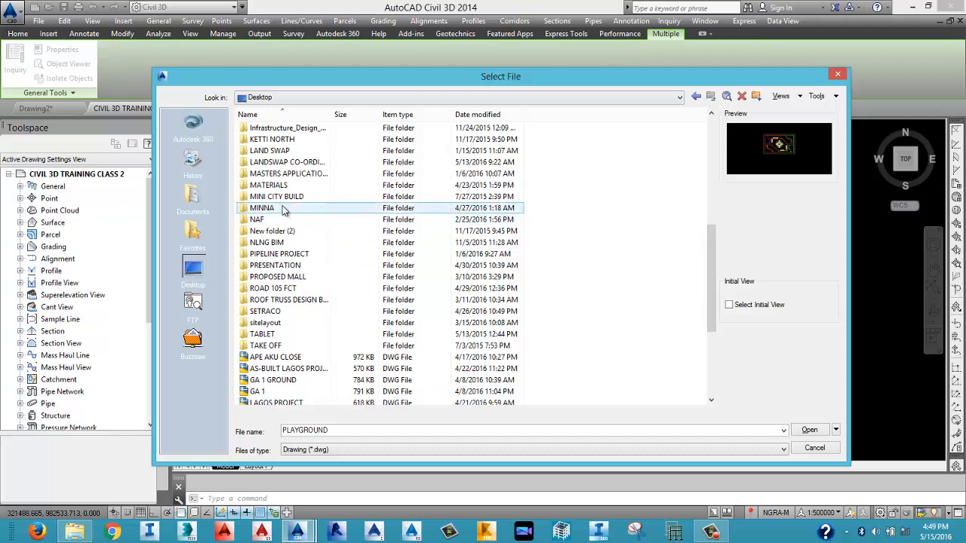
left_click(282, 151)
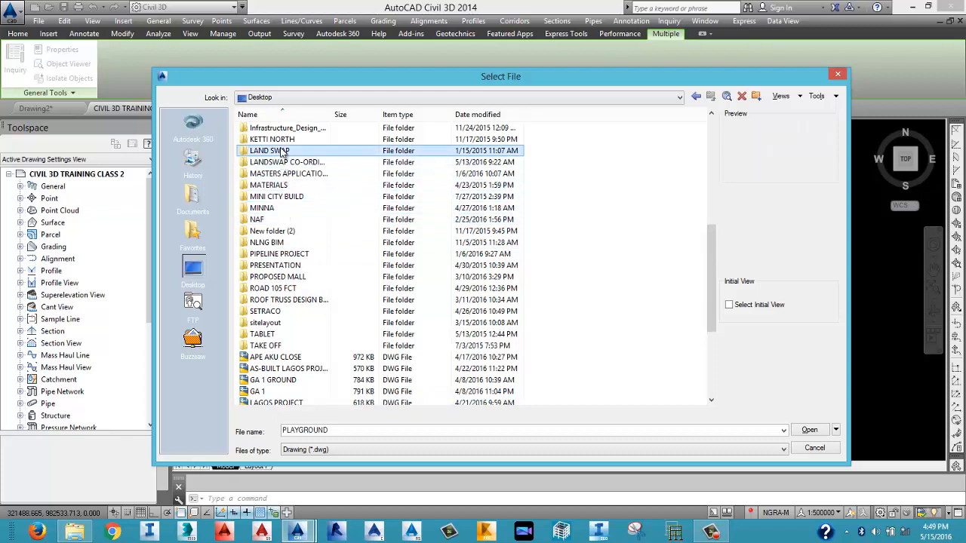
double_click(273, 139)
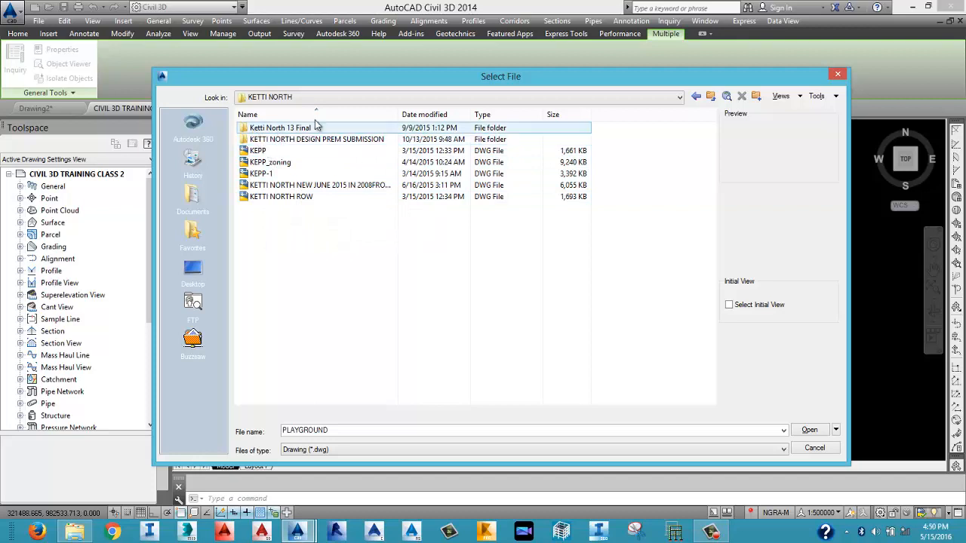
Look inside the Desktop's Bude A folder and check the available file types, opening no drawing.
left_click(710, 96)
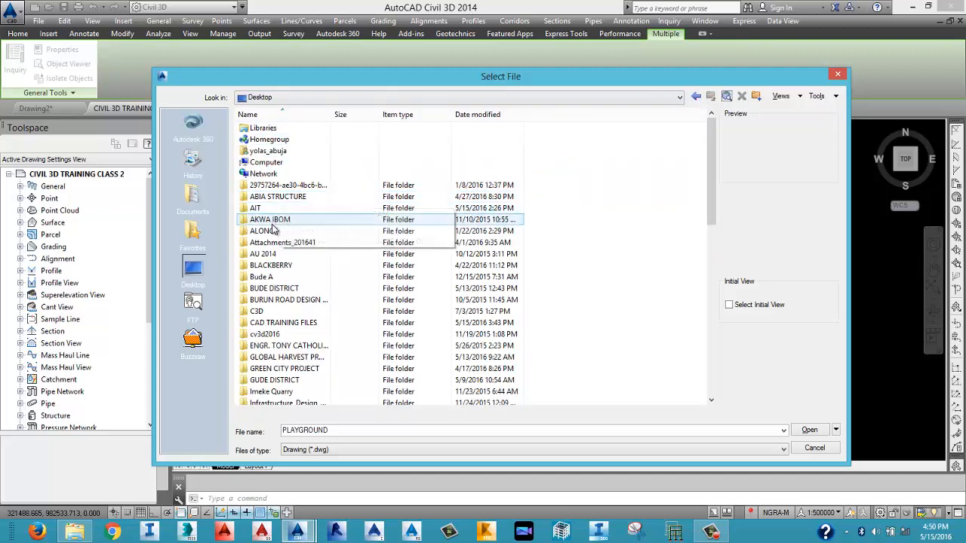
left_click(283, 279)
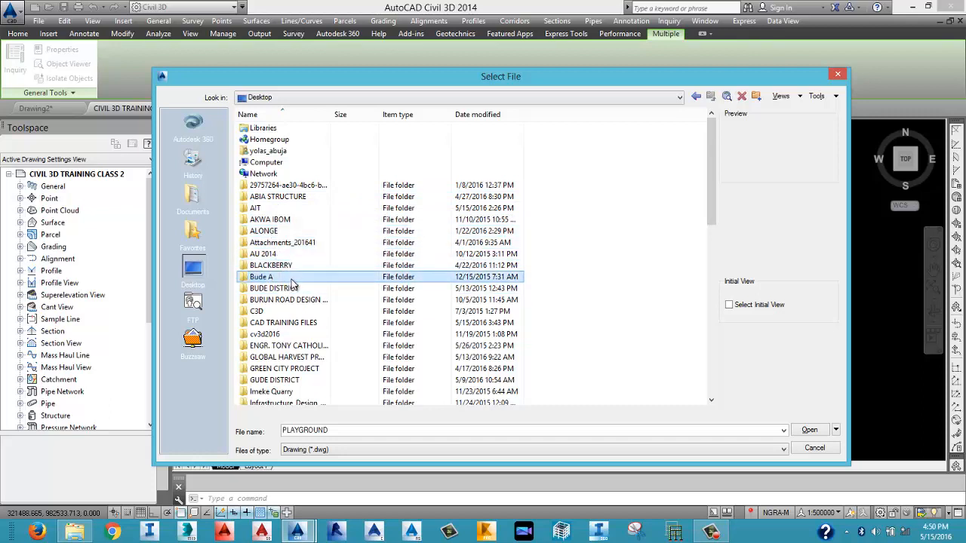
double_click(293, 278)
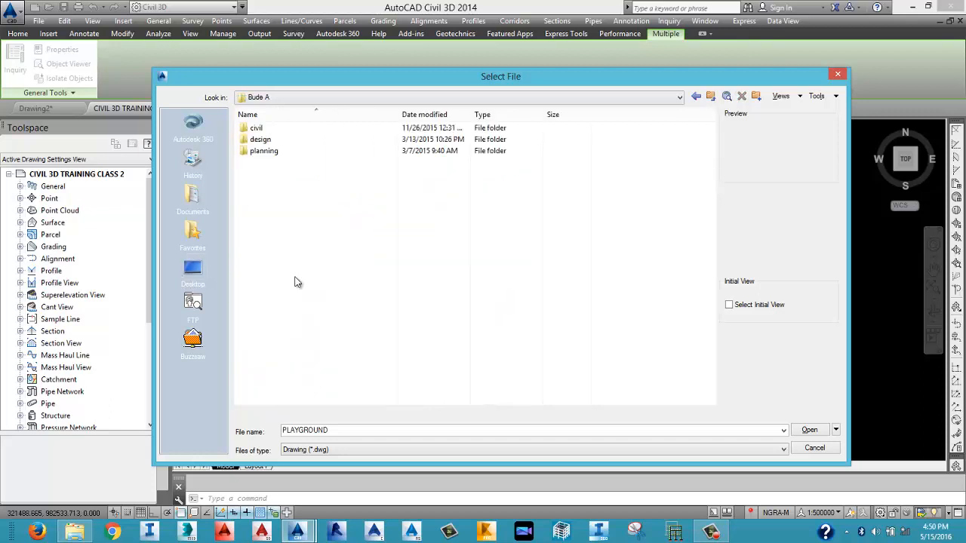
left_click(337, 451)
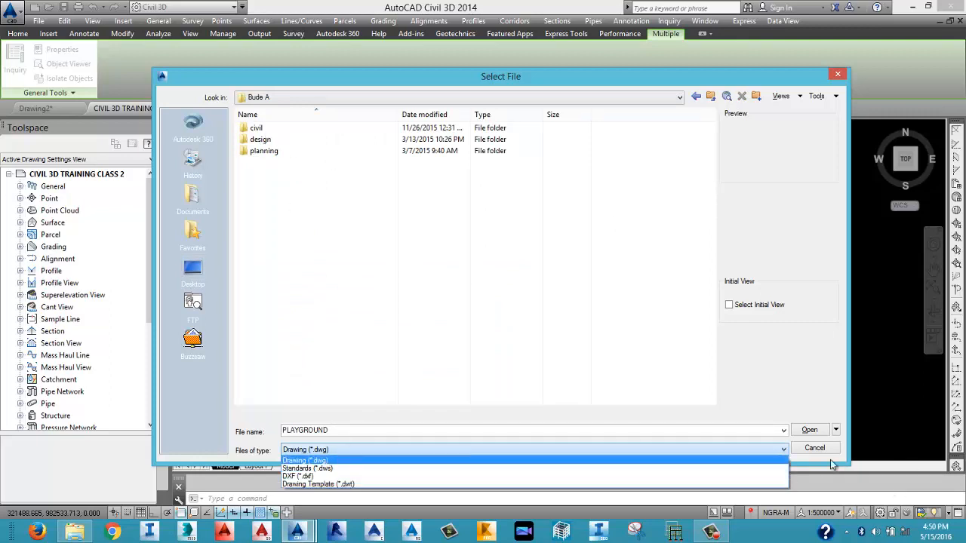
left_click(814, 448)
left_click(814, 448)
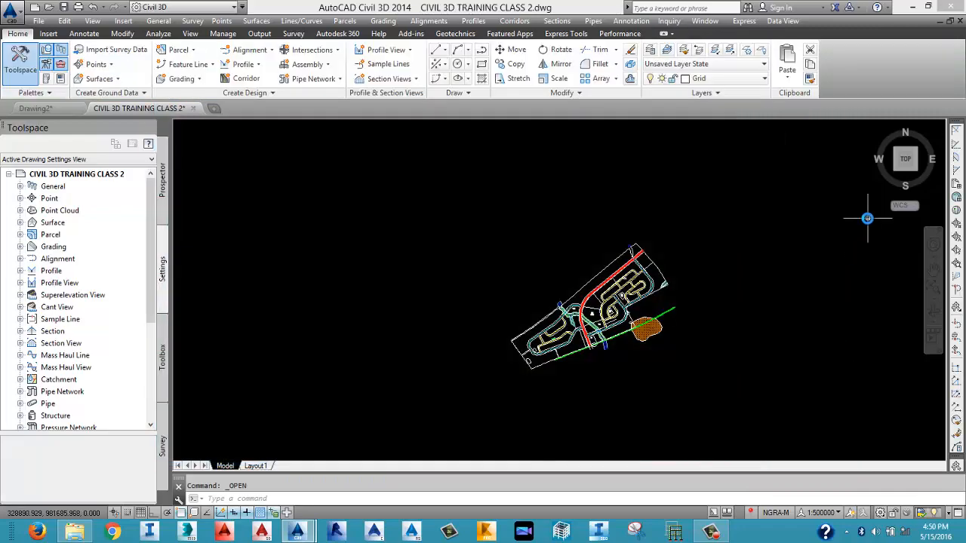
Switch to File Explorer and look through the civil folder inside the desktop's Bude A folder.
left_click(911, 6)
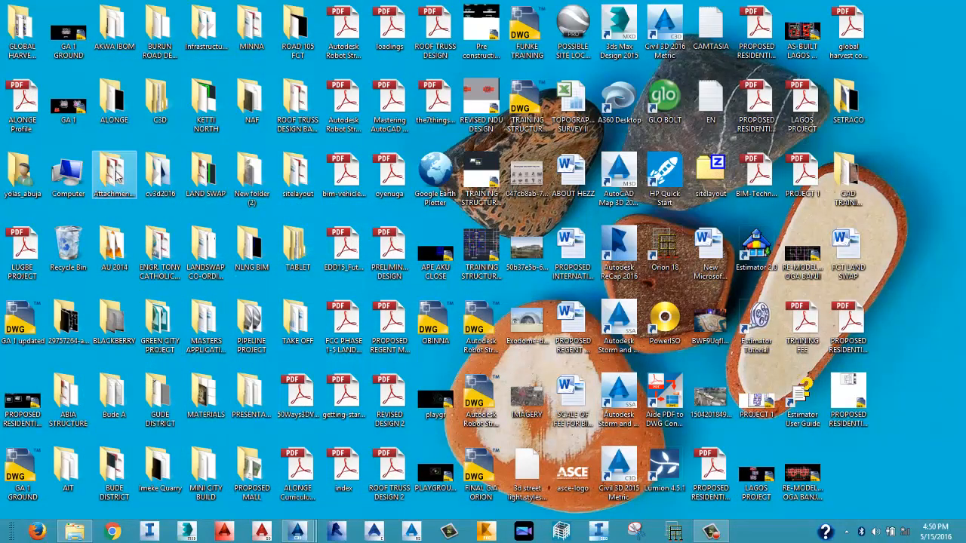
double_click(119, 385)
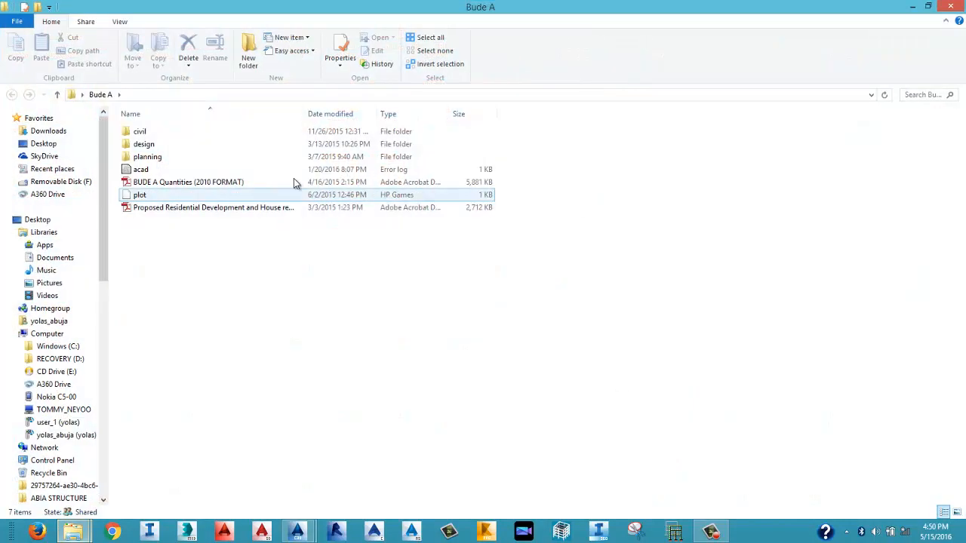
double_click(143, 131)
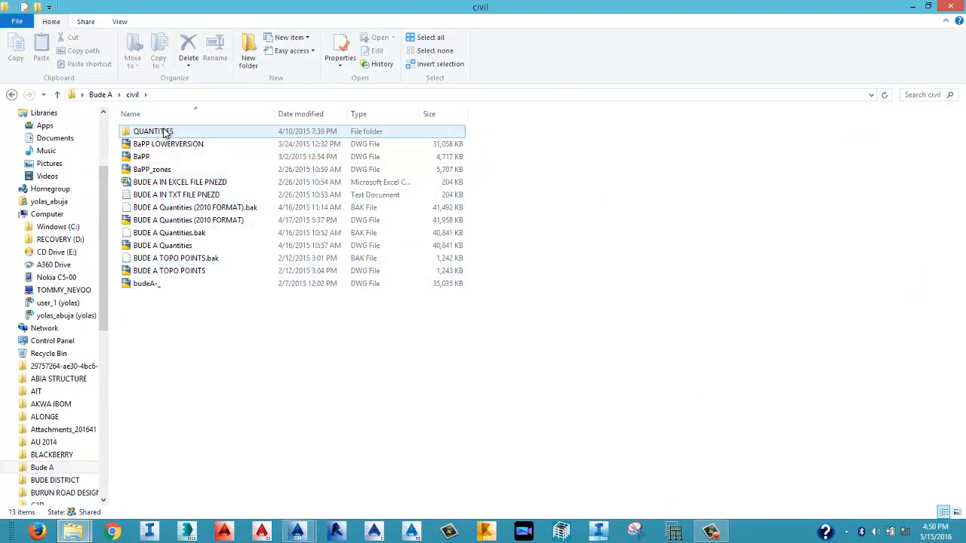
left_click(950, 6)
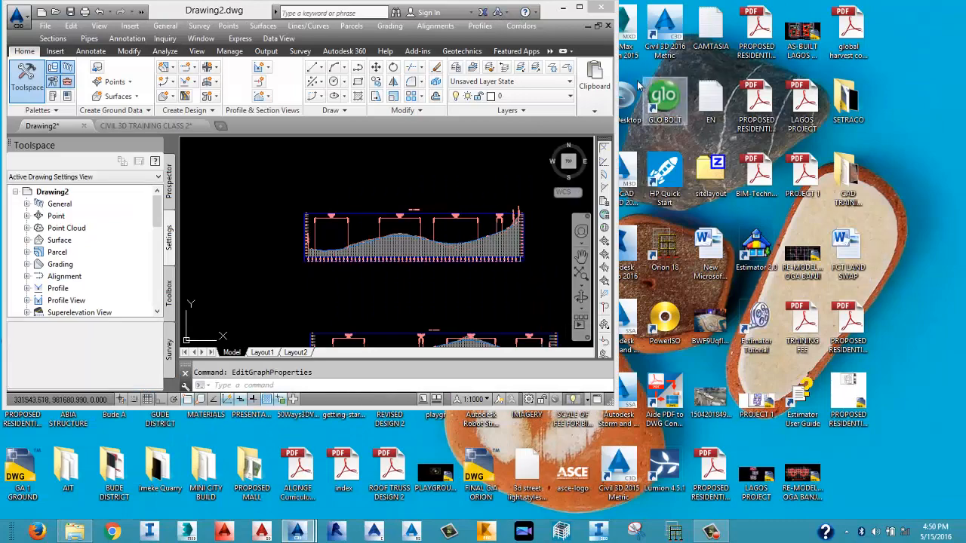
From the desktop's BURUN ROAD DESIGN 11_11_2014 folder, open road_design_final_11_11_2014.pdf and examine the plan and profile sheets on pages 1 and 2.
left_click(563, 6)
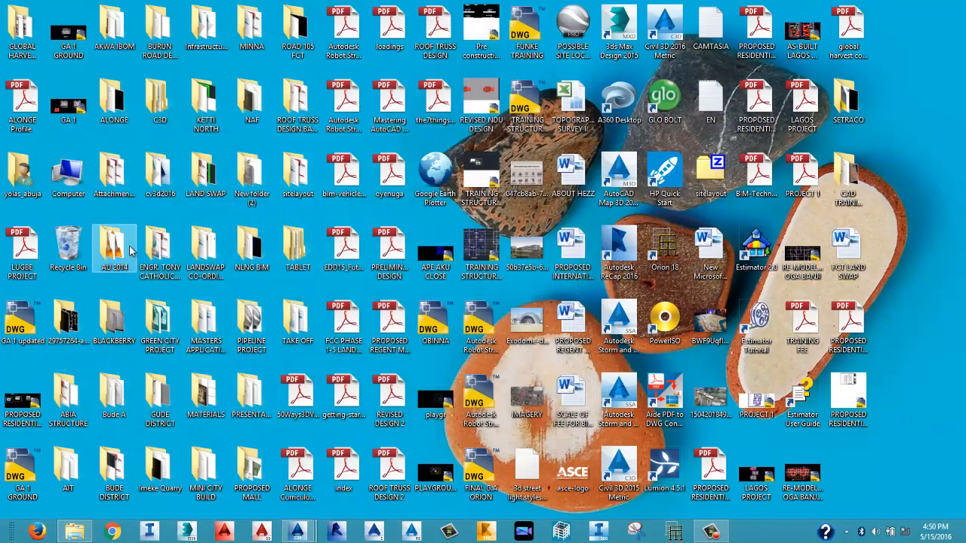
double_click(154, 47)
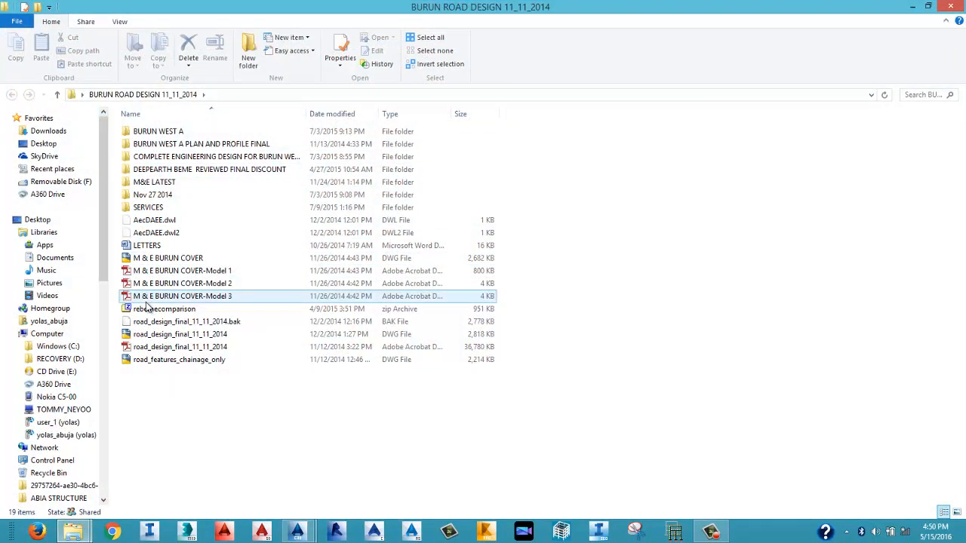
left_click(192, 348)
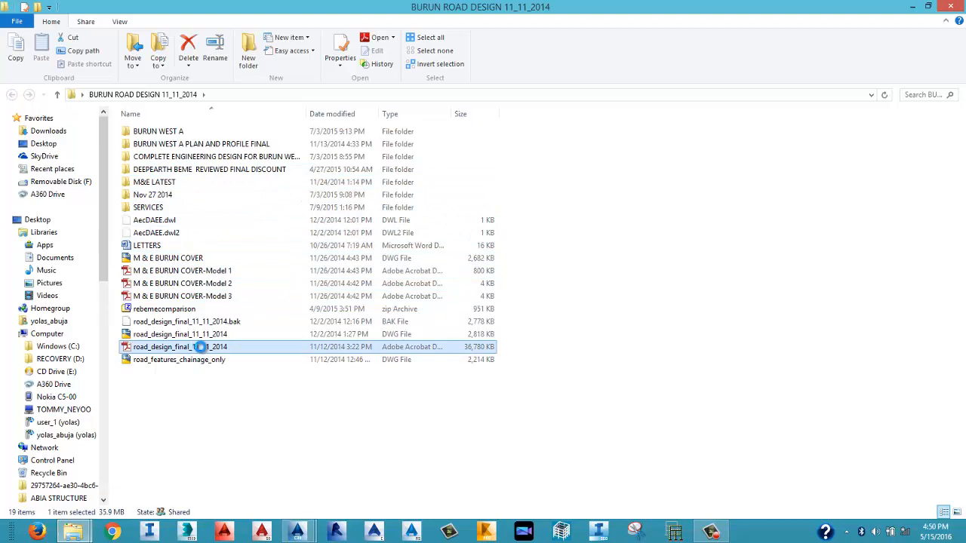
right_click(201, 349)
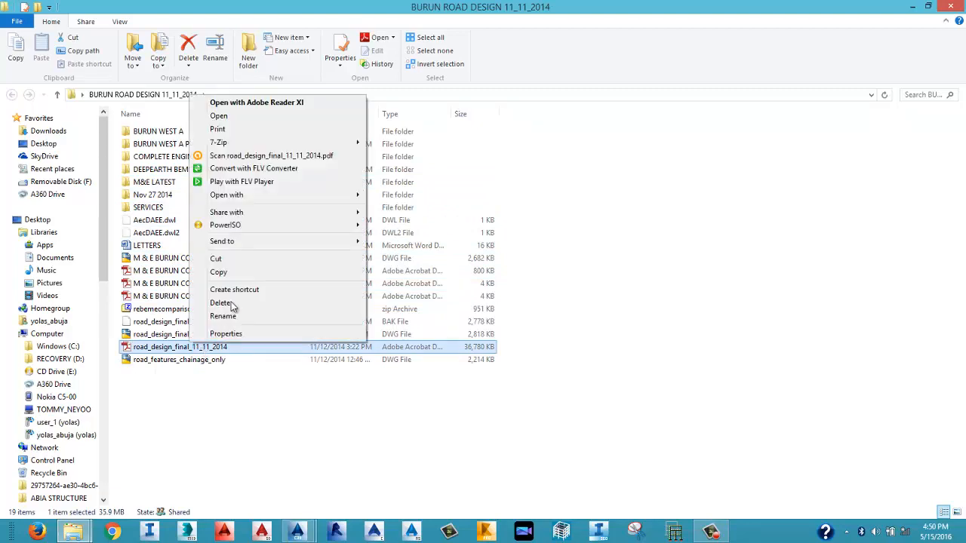
left_click(270, 117)
left_click(960, 3)
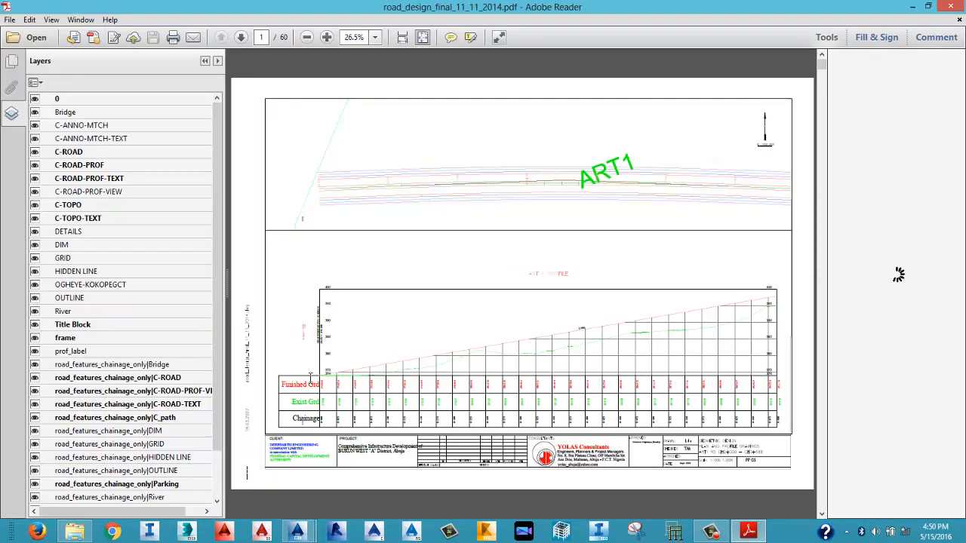
scroll(312, 377, "down", 2)
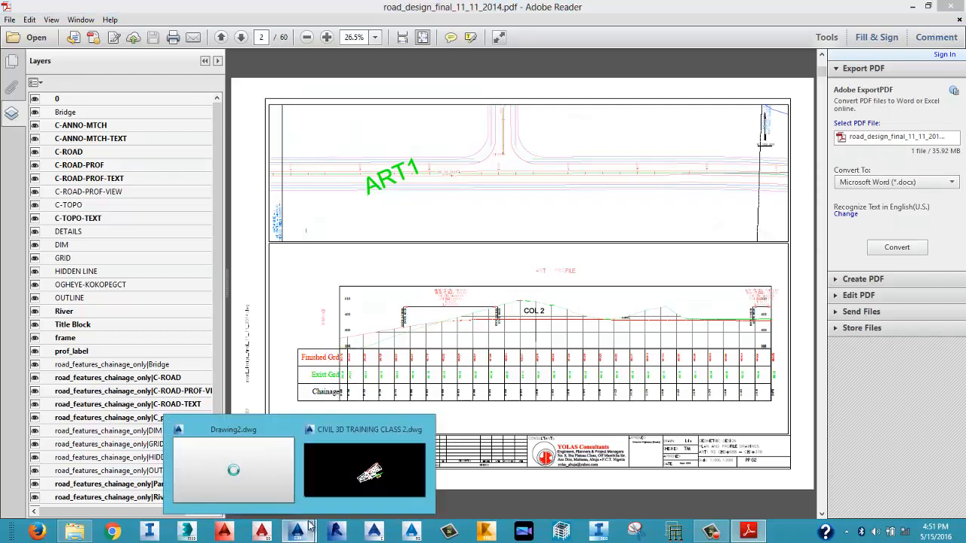
Switch back to Drawing2 in Civil 3D and examine the elevation and station labels in the Road 2 profile view's band.
left_click(286, 444)
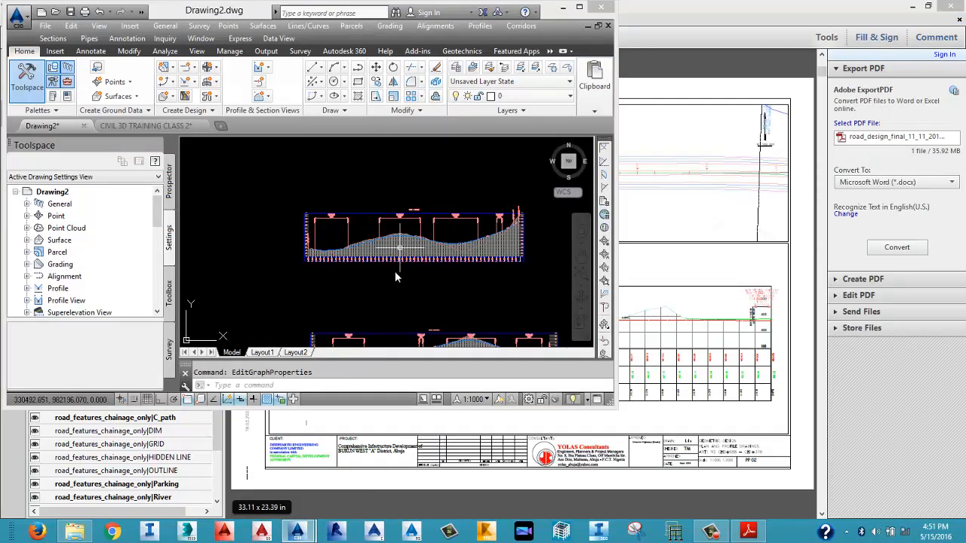
middle_click_drag(387, 245, 371, 194)
scroll(371, 312, "up", 8)
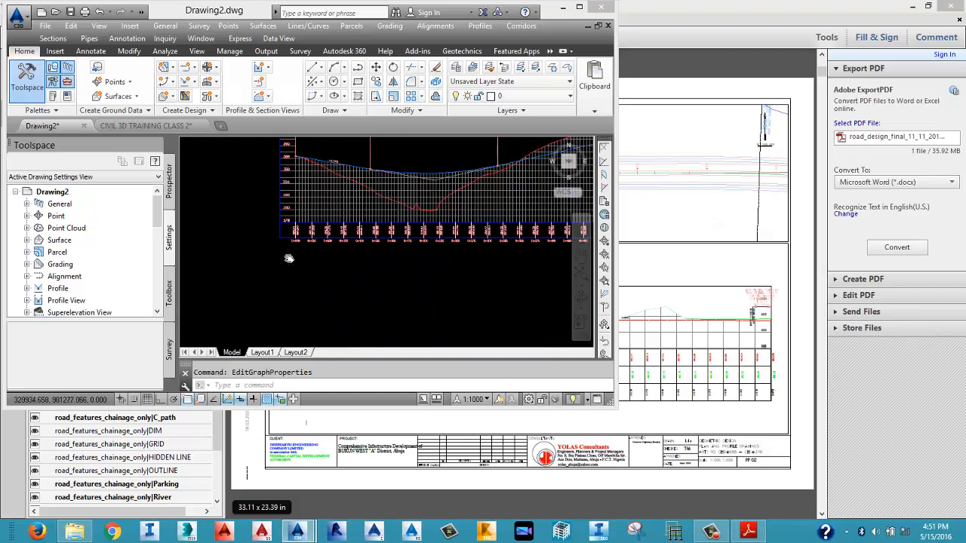
middle_click_drag(308, 214, 293, 256)
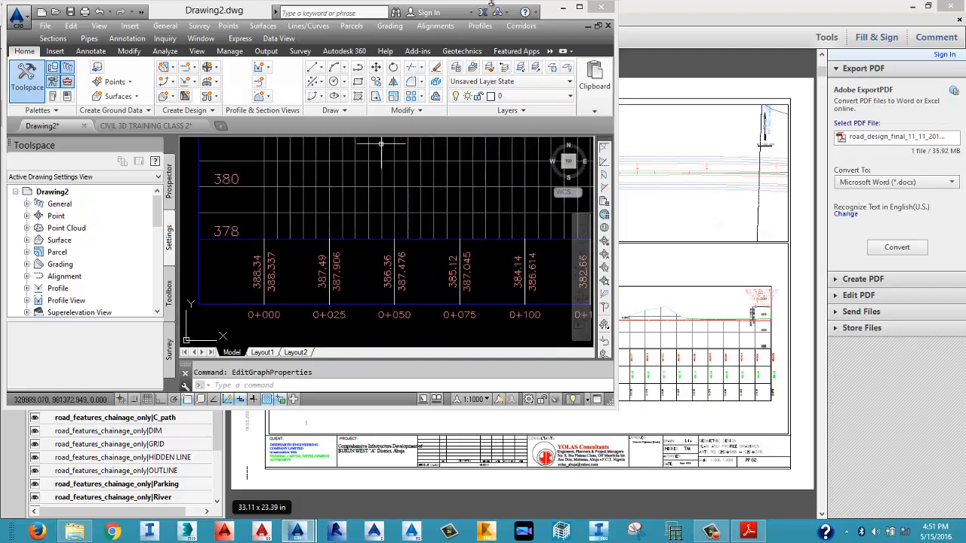
Compare the drawing's band with the PDF sheet side by side, close the PDF and maximize the Drawing2 window.
left_click_drag(412, 23, 379, 91)
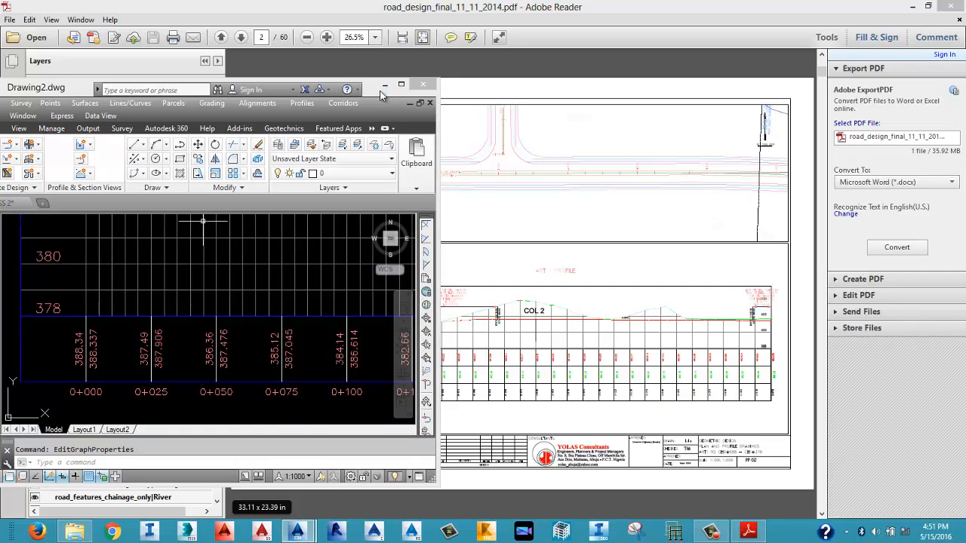
mouse_move(393, 89)
left_mouse_down()
mouse_move(629, 110)
mouse_move(746, 103)
left_mouse_up()
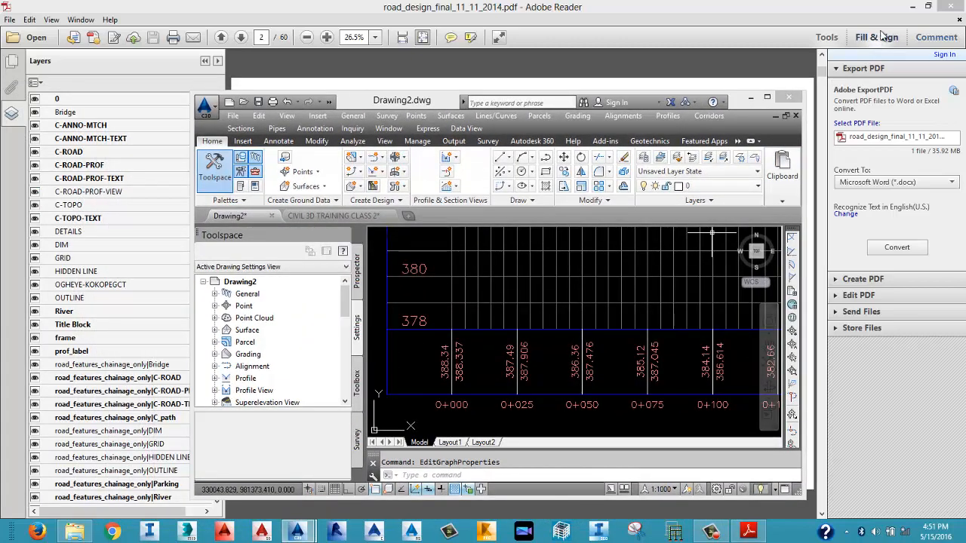
left_click(949, 6)
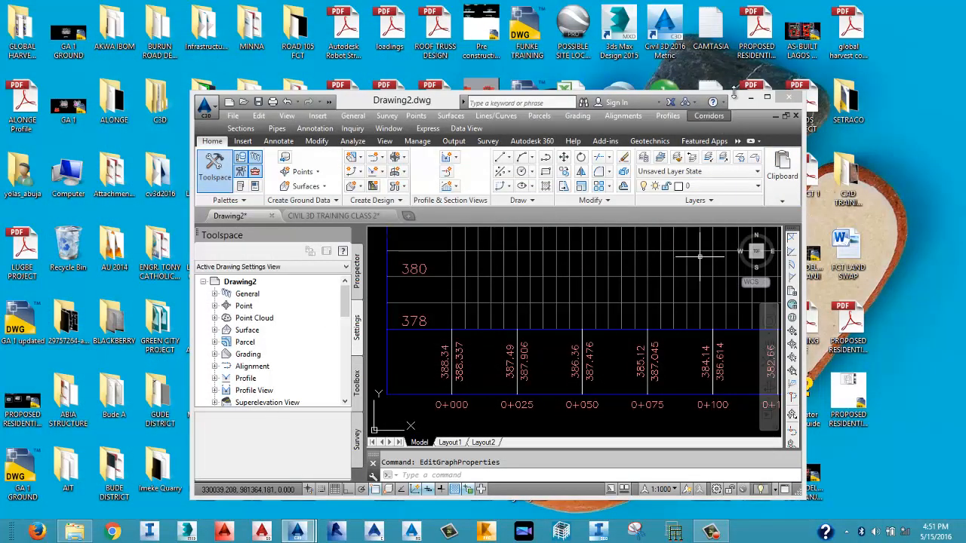
left_click(766, 98)
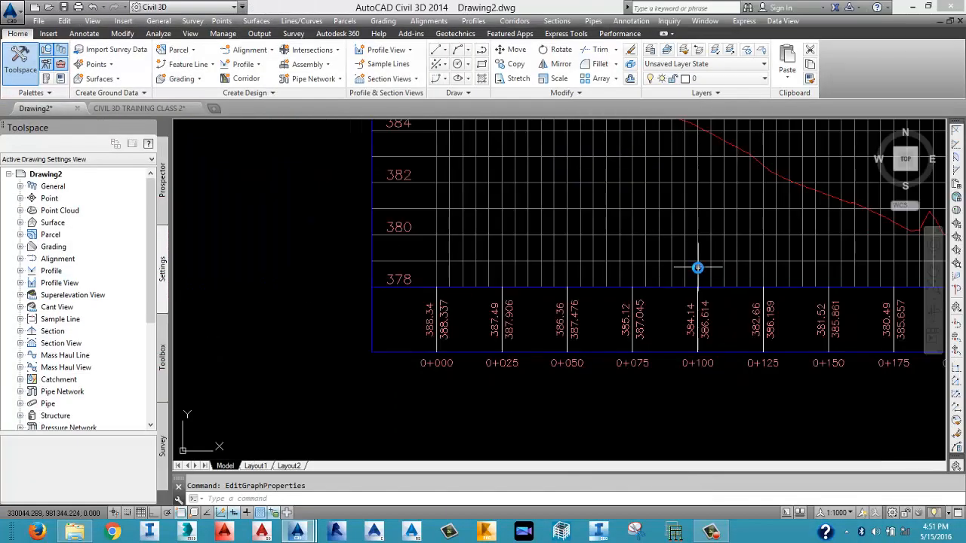
Examine the full extents of the Road 1 and Road 2 profile views in the drawing.
scroll(699, 270, "down", 3)
scroll(674, 304, "down", 5)
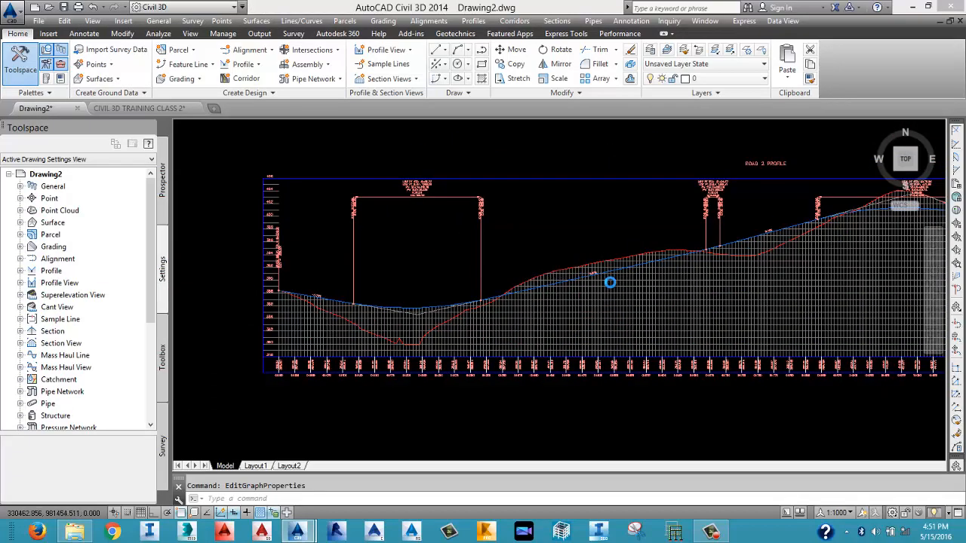
scroll(664, 283, "down", 5)
middle_click_drag(783, 283, 681, 302)
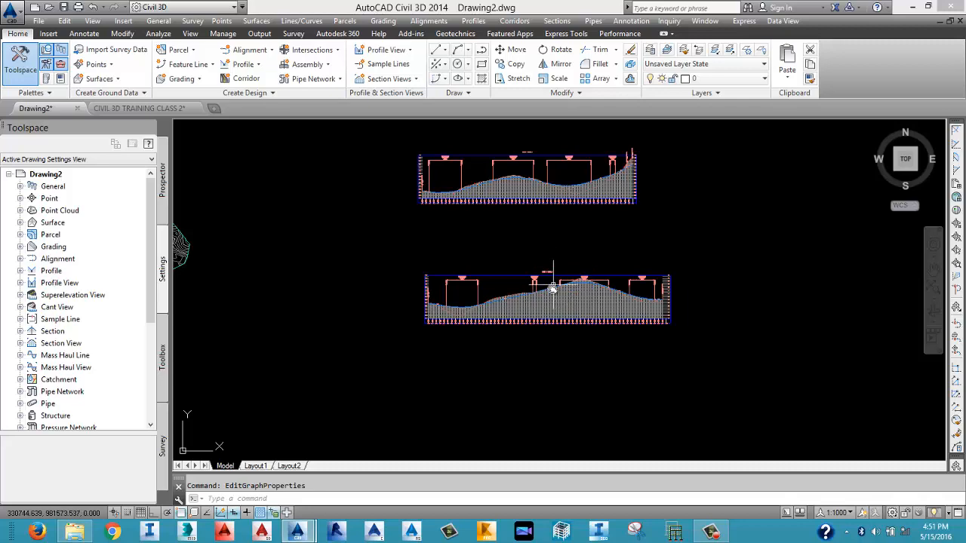
scroll(538, 277, "up", 2)
scroll(538, 277, "up", 2)
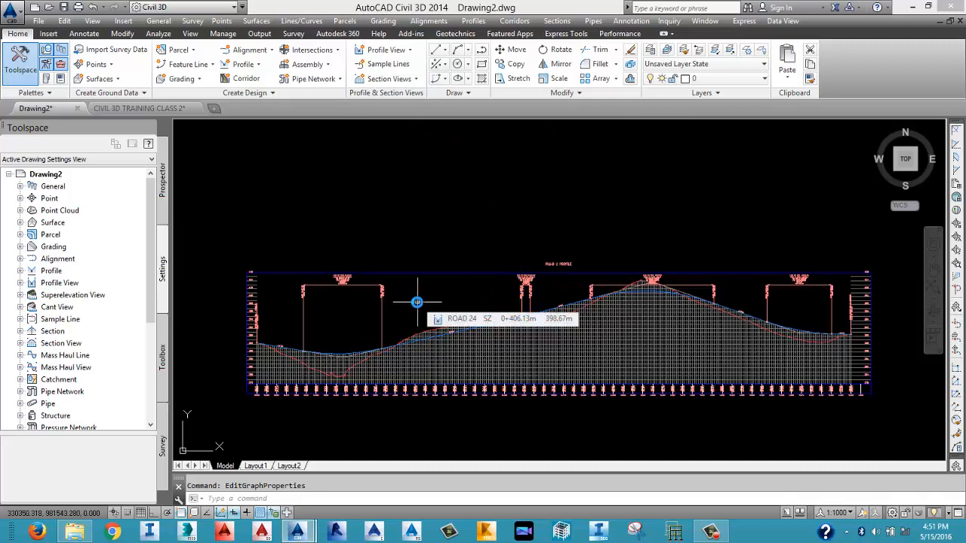
scroll(417, 302, "down", 1)
middle_click_drag(438, 251, 433, 303)
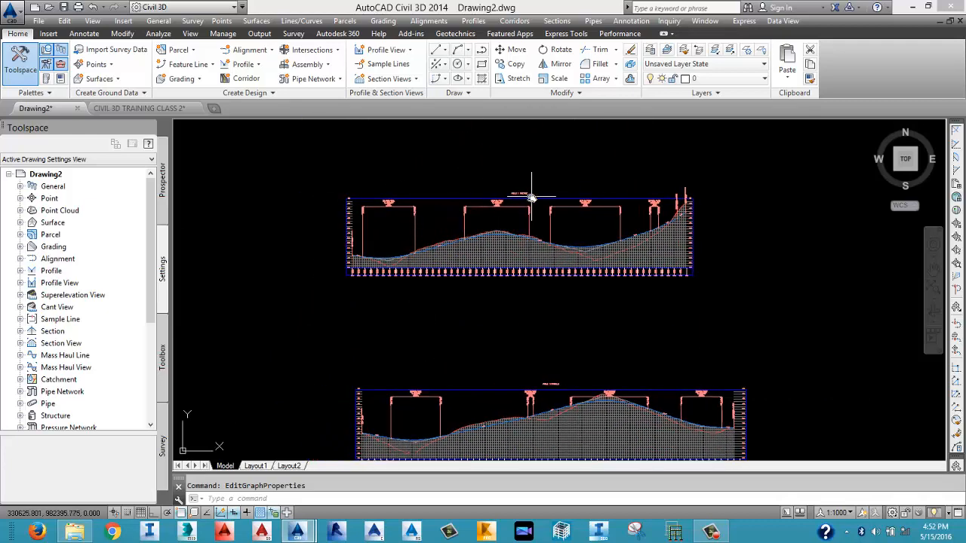
Add cut and fill area hatches between EG - Surface (3) and the designed profile to the ROAD 13 profile view.
left_click(519, 193)
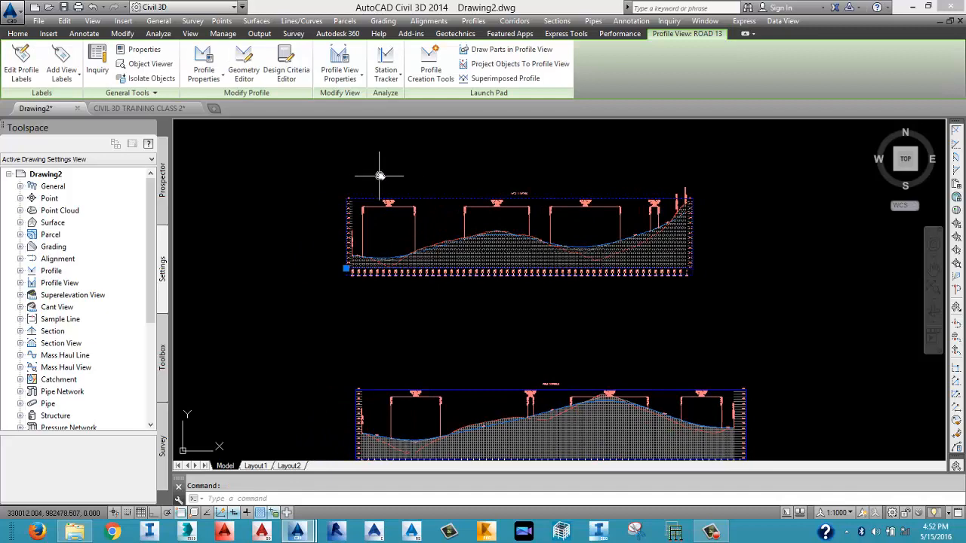
right_click(378, 137)
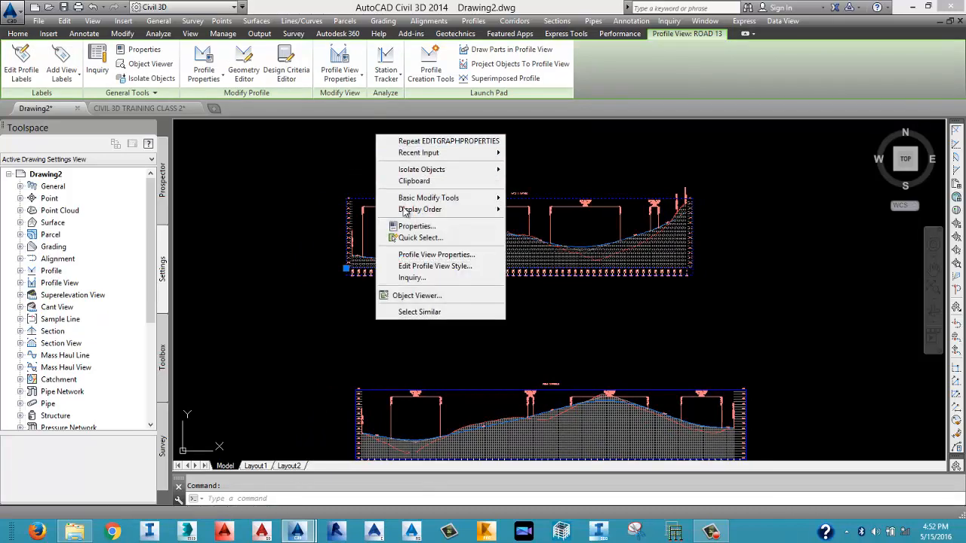
left_click(425, 256)
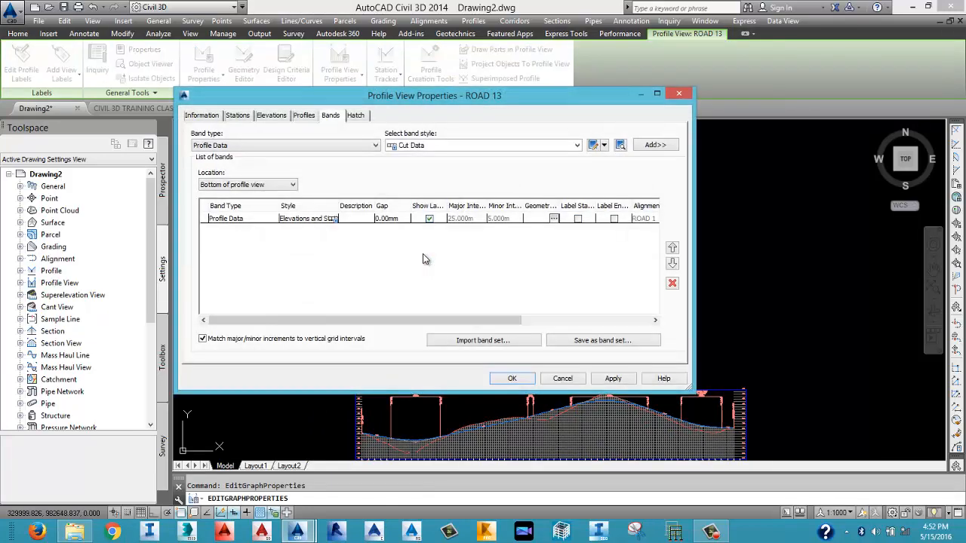
left_click(356, 117)
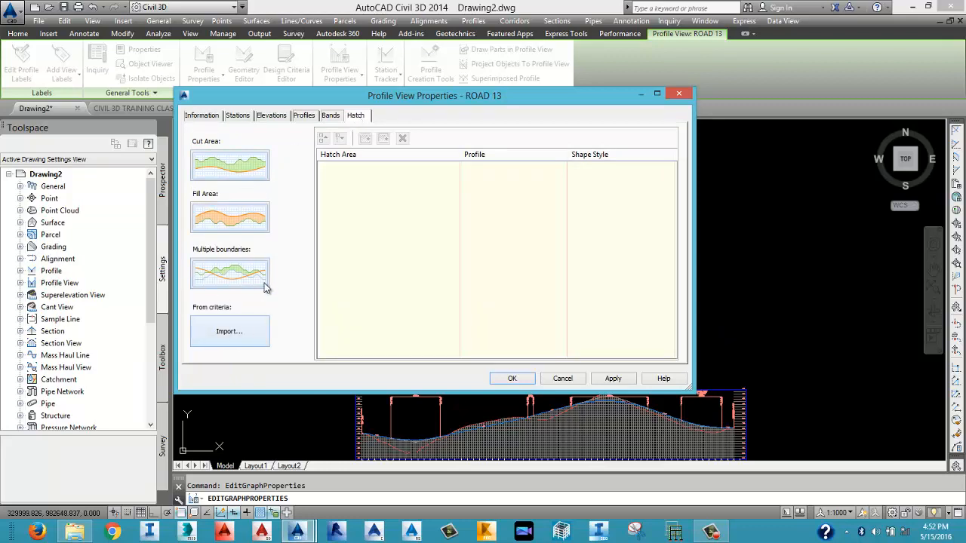
left_click(252, 173)
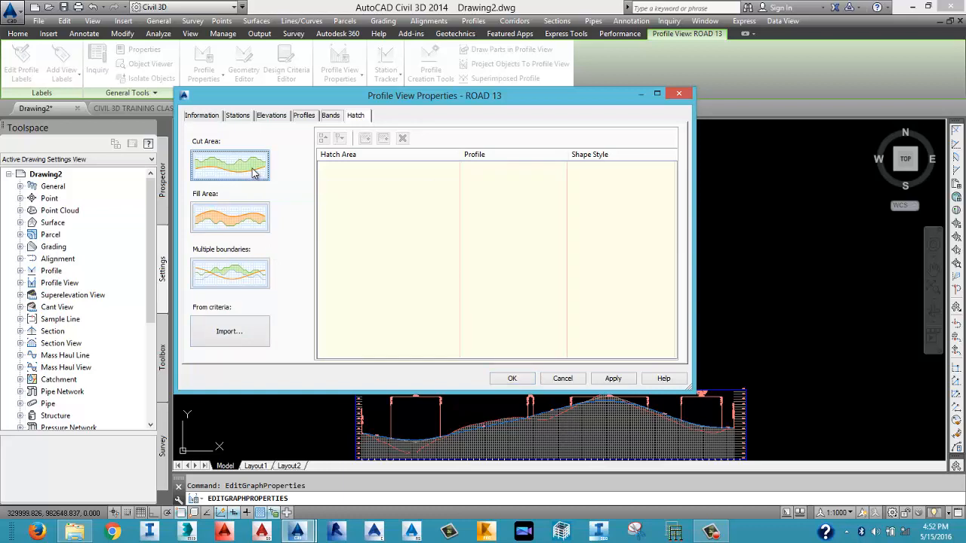
left_click(257, 226)
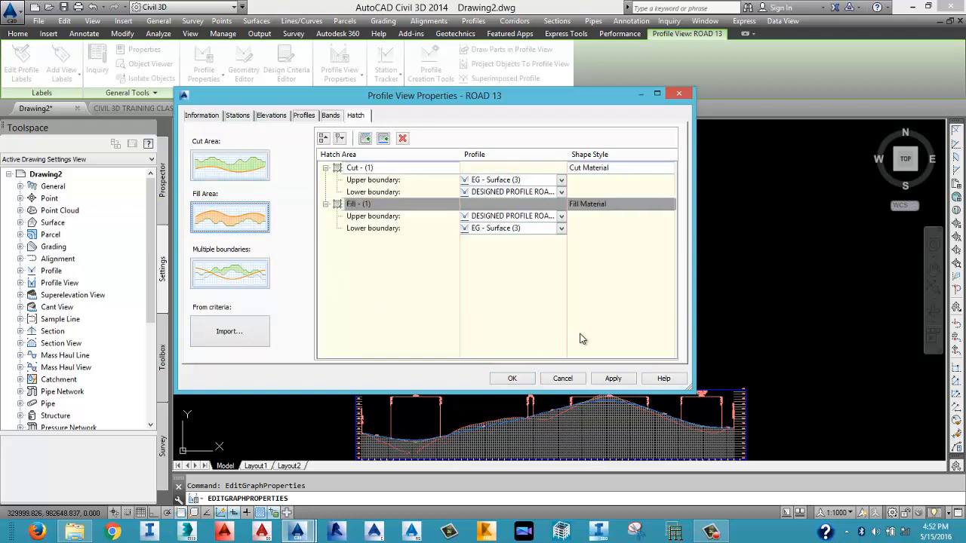
left_click(621, 384)
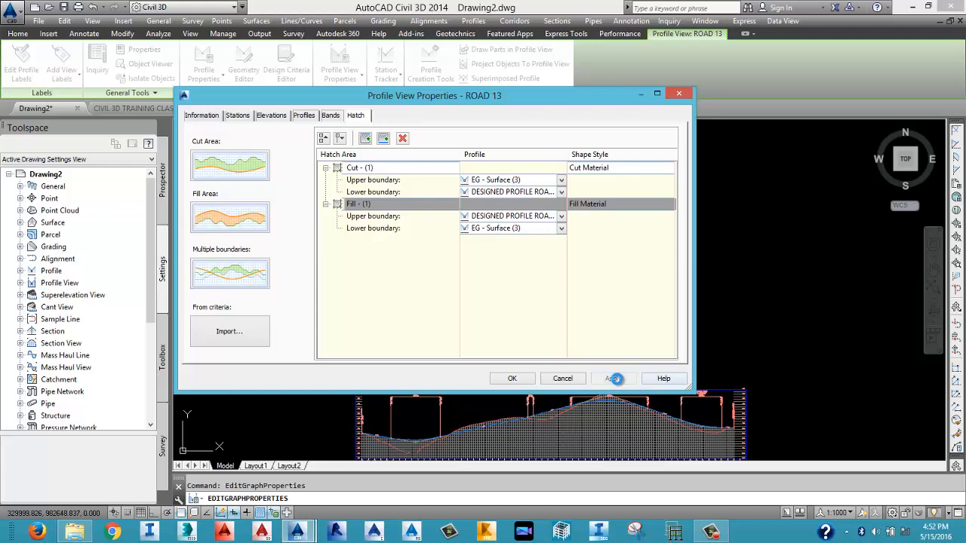
left_click(528, 382)
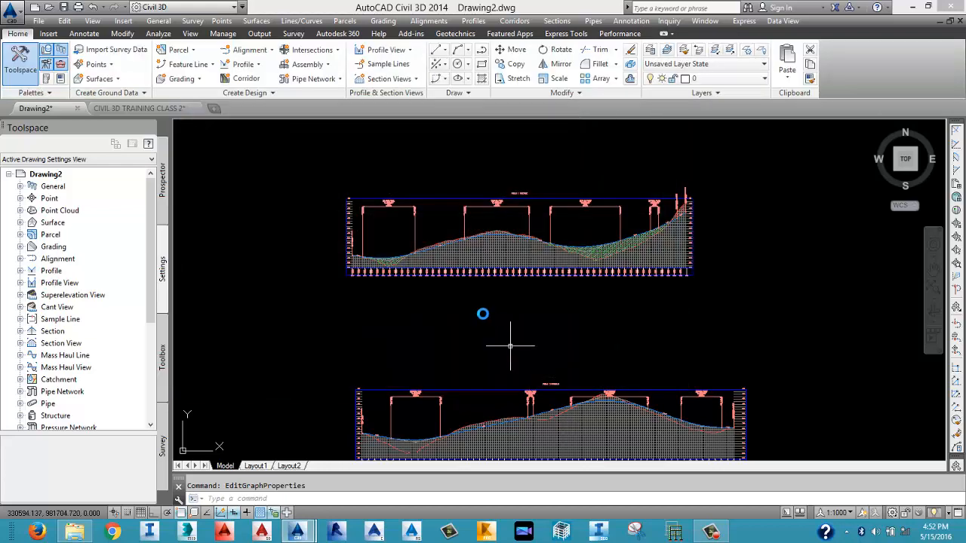
Examine the cut and fill hatching between the existing ground and designed profile along the ROAD 13 profile view.
scroll(382, 260, "up", 2)
scroll(382, 261, "up", 2)
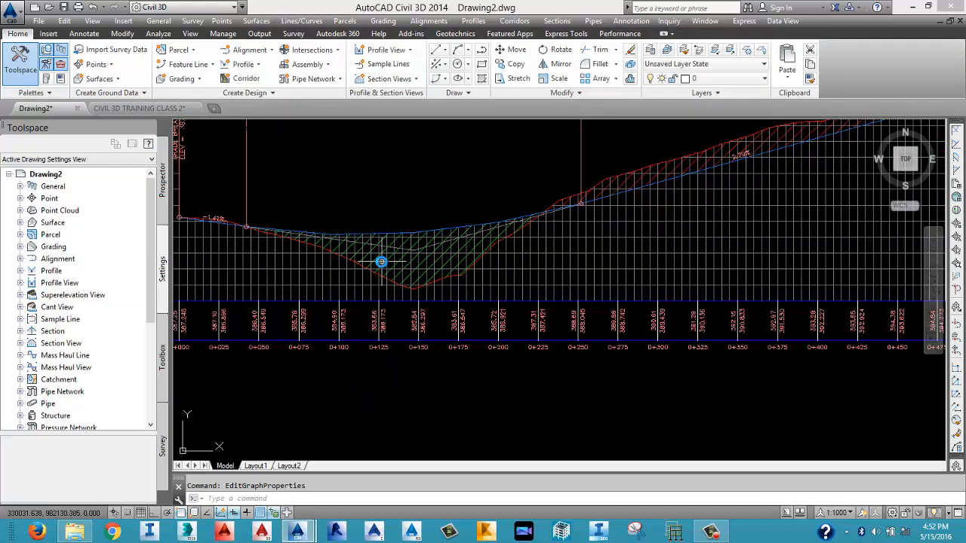
middle_click_drag(366, 243, 374, 253)
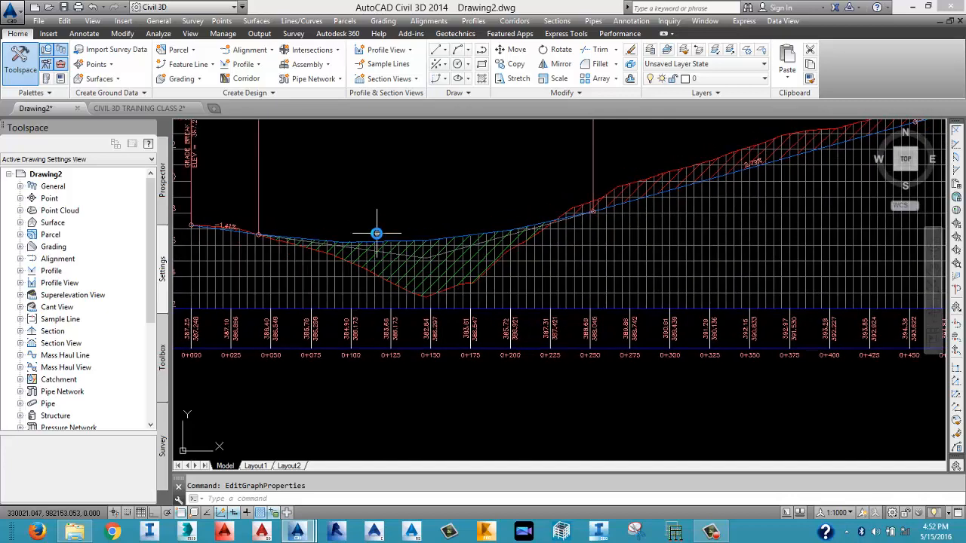
scroll(376, 234, "down", 1)
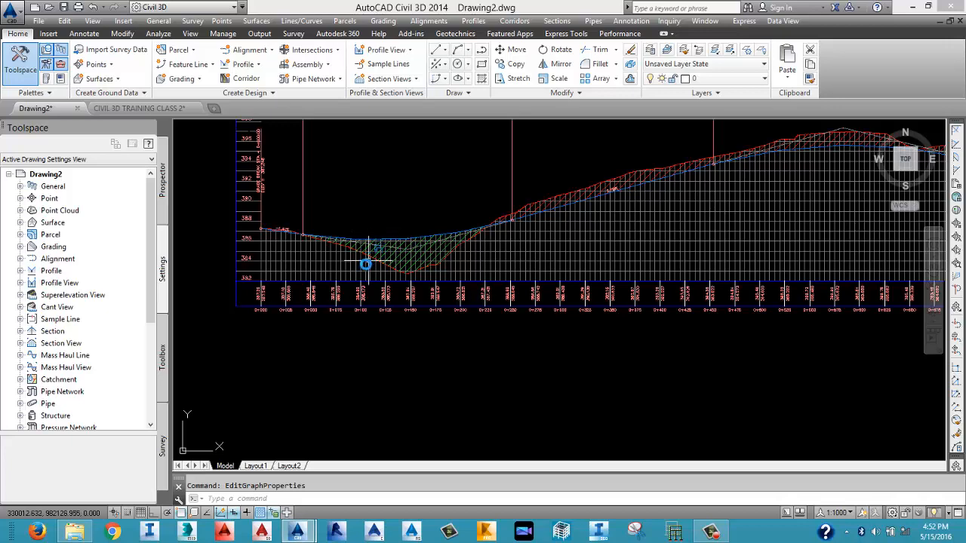
scroll(360, 247, "up", 2)
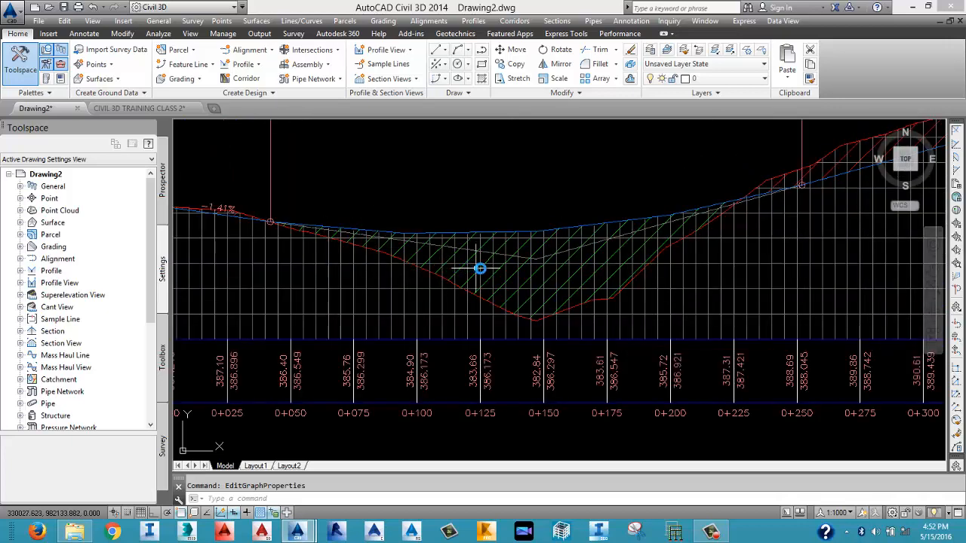
scroll(520, 270, "down", 5)
scroll(651, 229, "up", 2)
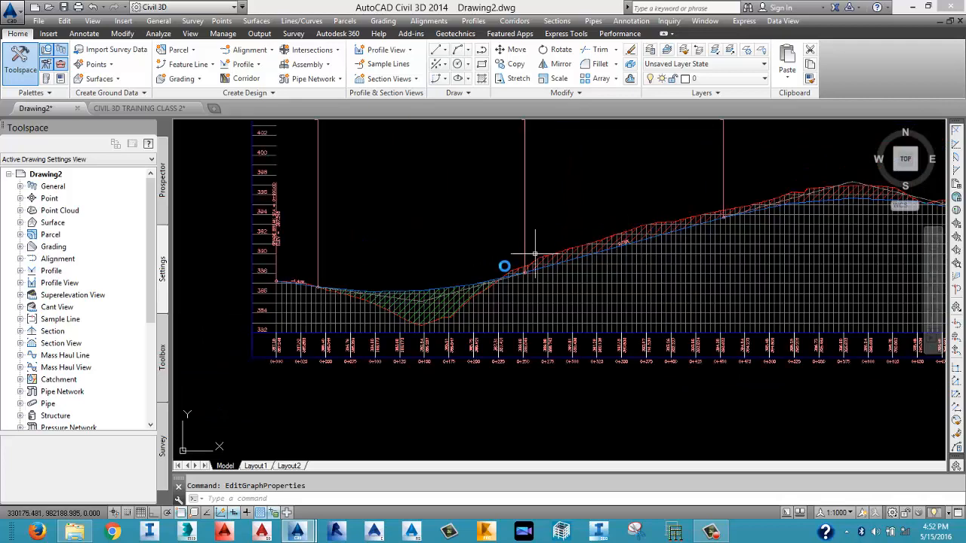
scroll(429, 308, "up", 2)
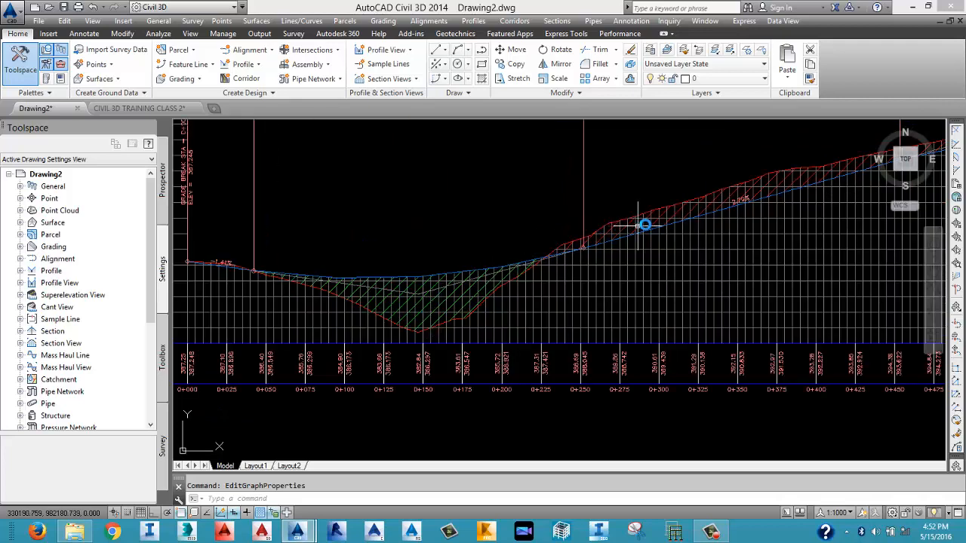
middle_click_drag(670, 216, 586, 273)
scroll(653, 255, "up", 1)
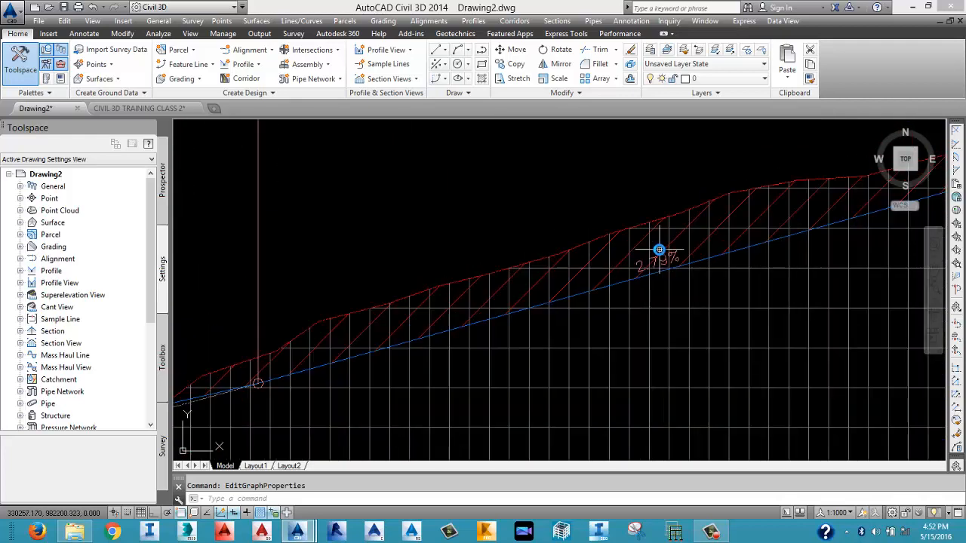
scroll(657, 252, "down", 3)
middle_click_drag(703, 246, 492, 318)
scroll(811, 310, "up", 2)
middle_click_drag(811, 310, 559, 264)
middle_click_drag(765, 309, 704, 304)
scroll(704, 304, "down", 4)
Add cut and fill area hatches between EG - Surface (4) and DESIGNED PROFILE ROAD 2 to the ROAD 24 profile view.
middle_click_drag(609, 256, 509, 114)
scroll(602, 285, "up", 2)
left_click(603, 286)
right_click(600, 285)
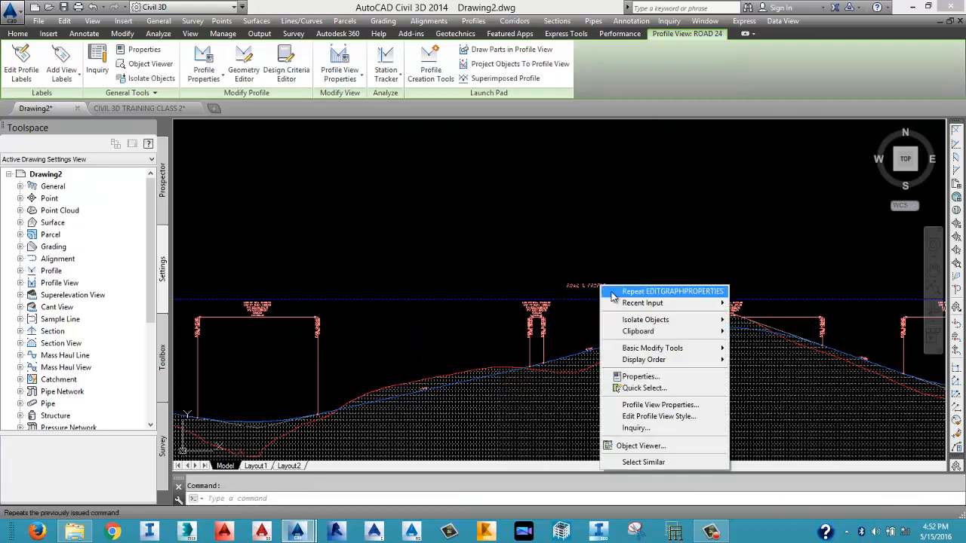
left_click(661, 406)
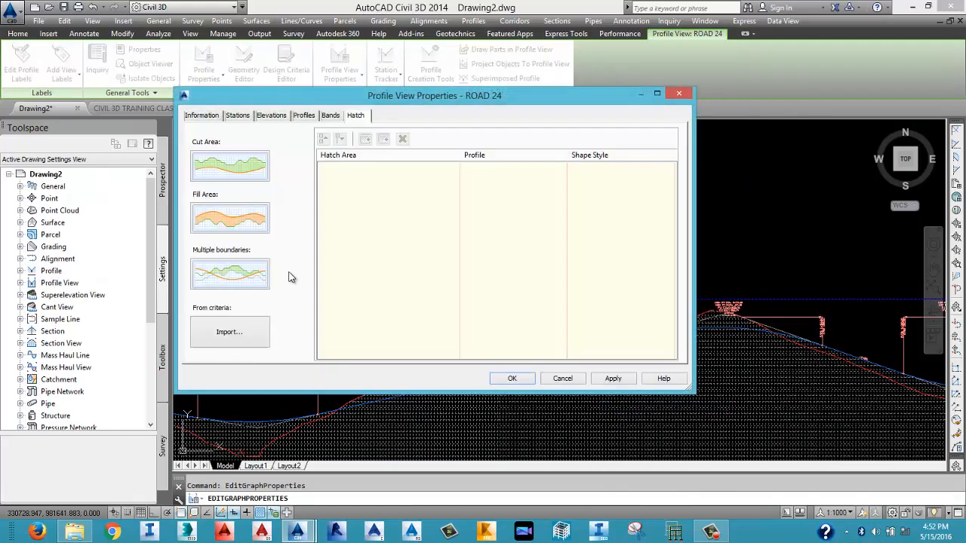
left_click(217, 165)
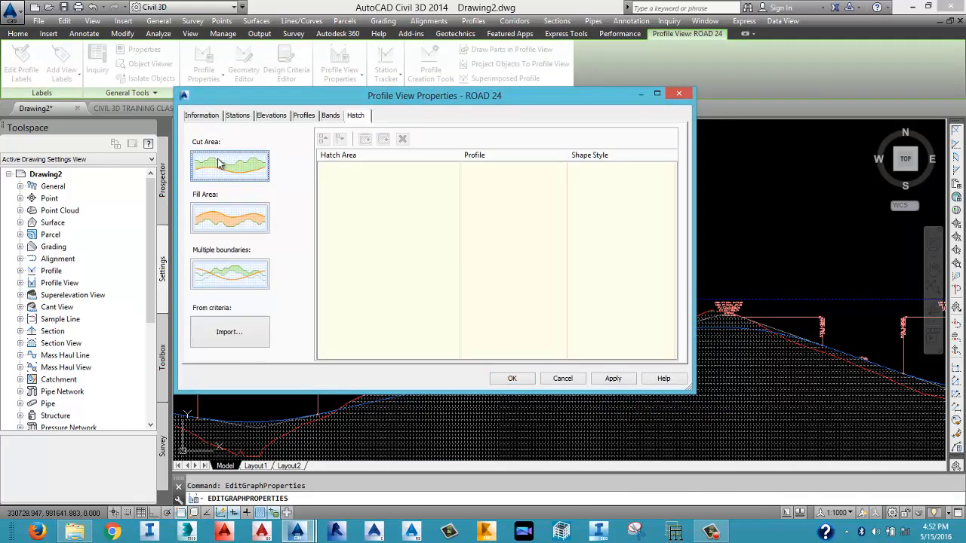
left_click(253, 221)
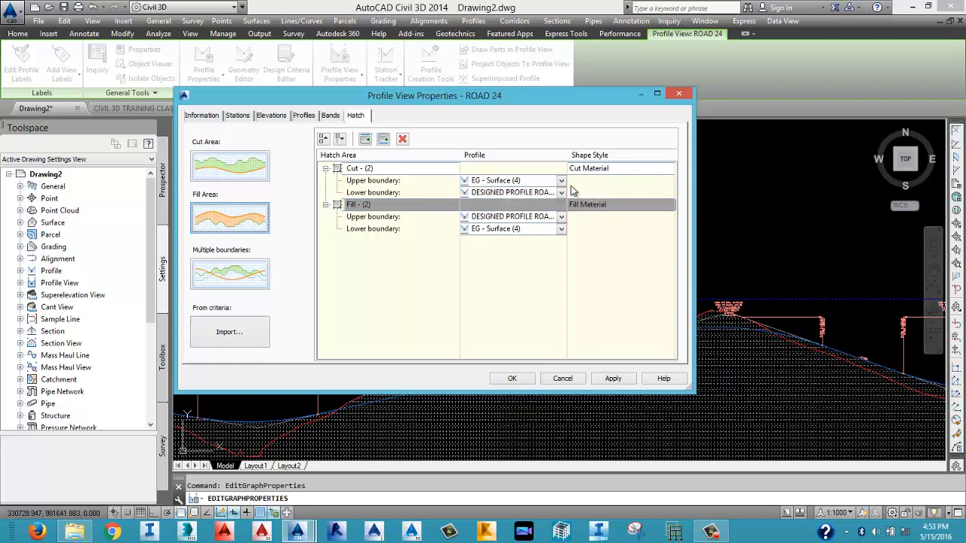
left_click(560, 180)
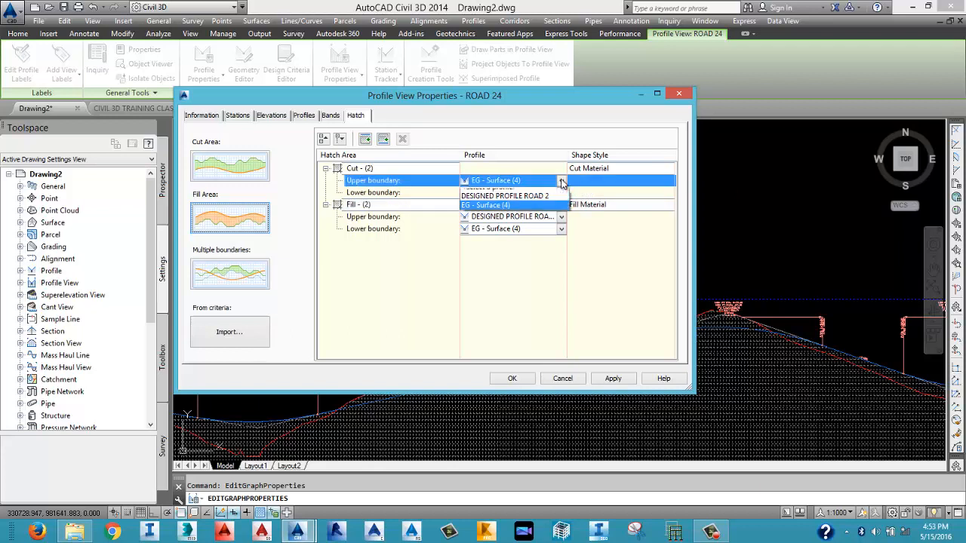
left_click(561, 180)
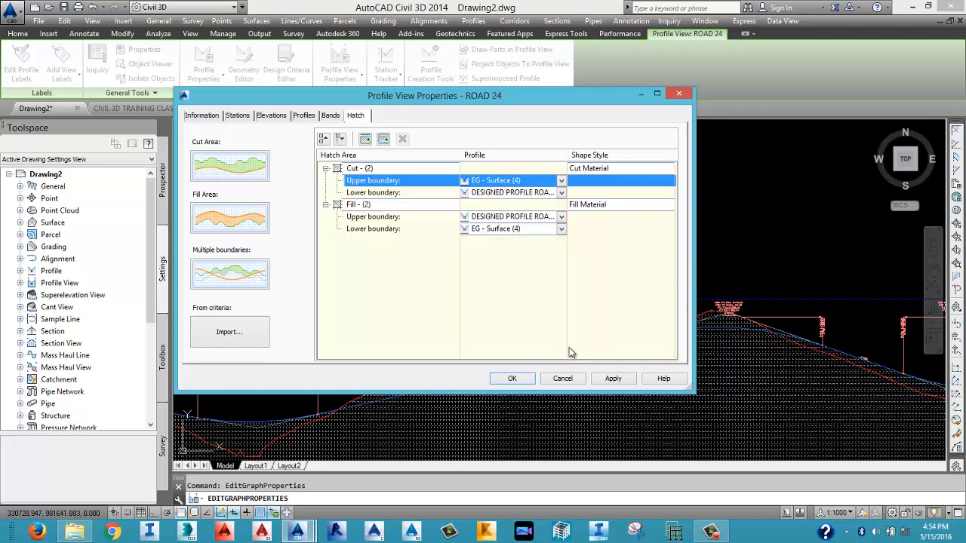
left_click(610, 377)
left_click(511, 377)
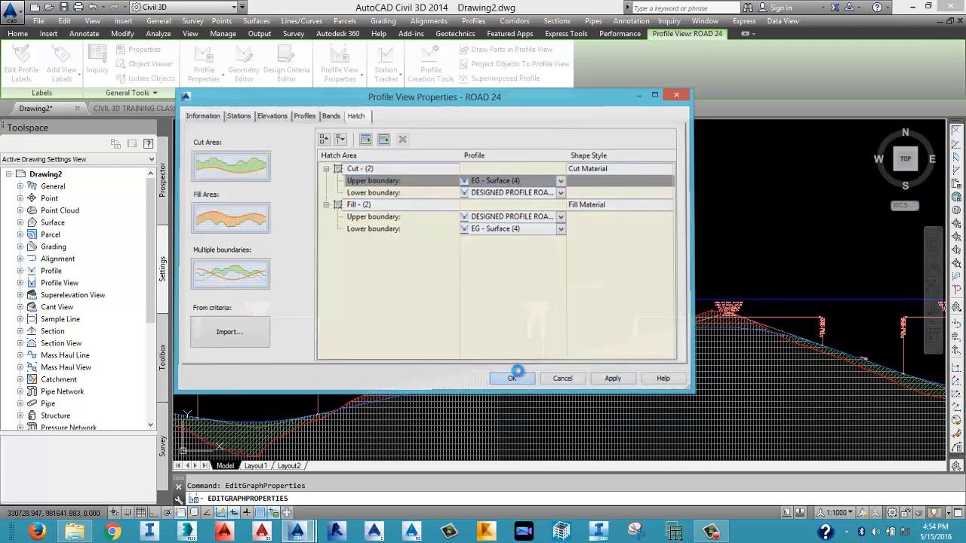
Examine the cut and fill hatching along the Road 2 profile.
scroll(483, 341, "down", 2)
scroll(507, 340, "up", 5)
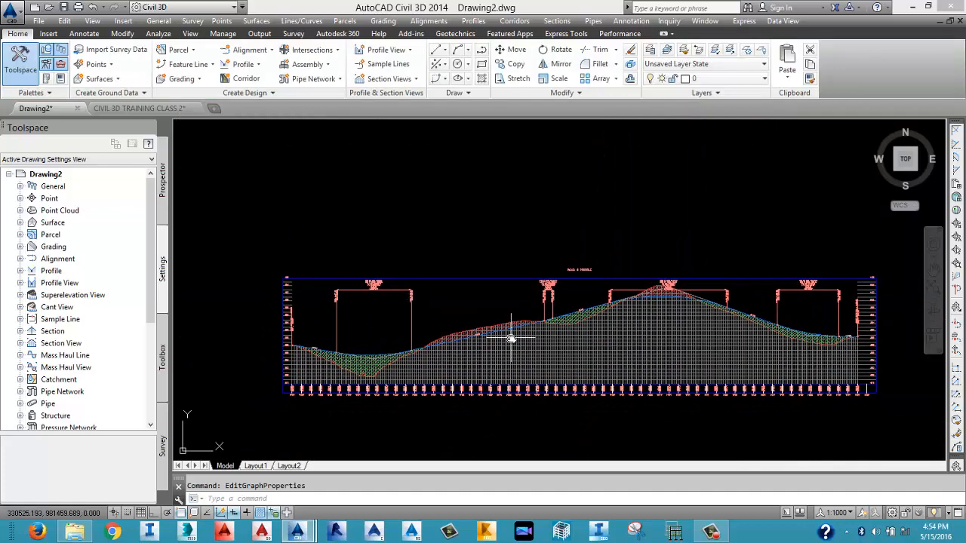
scroll(504, 342, "down", 3)
scroll(623, 303, "up", 2)
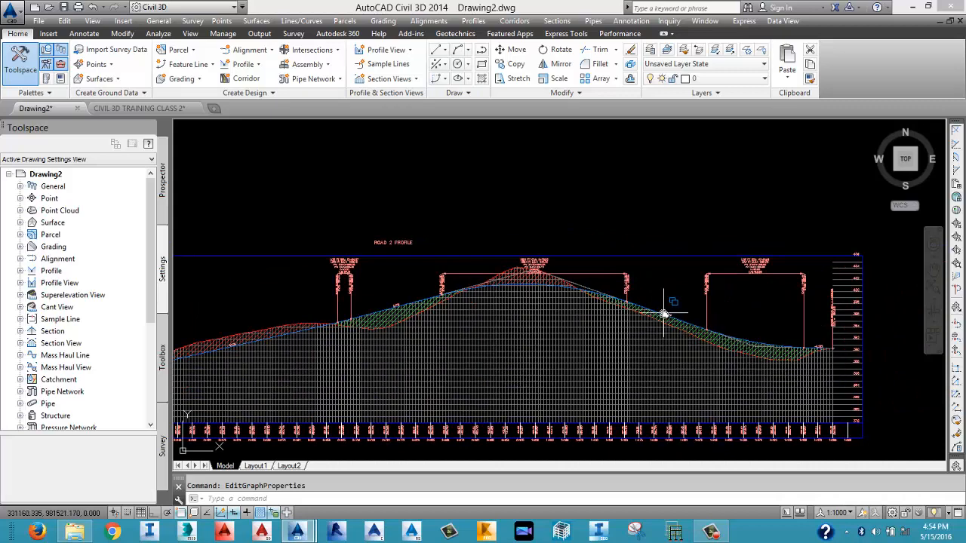
scroll(645, 320, "down", 3)
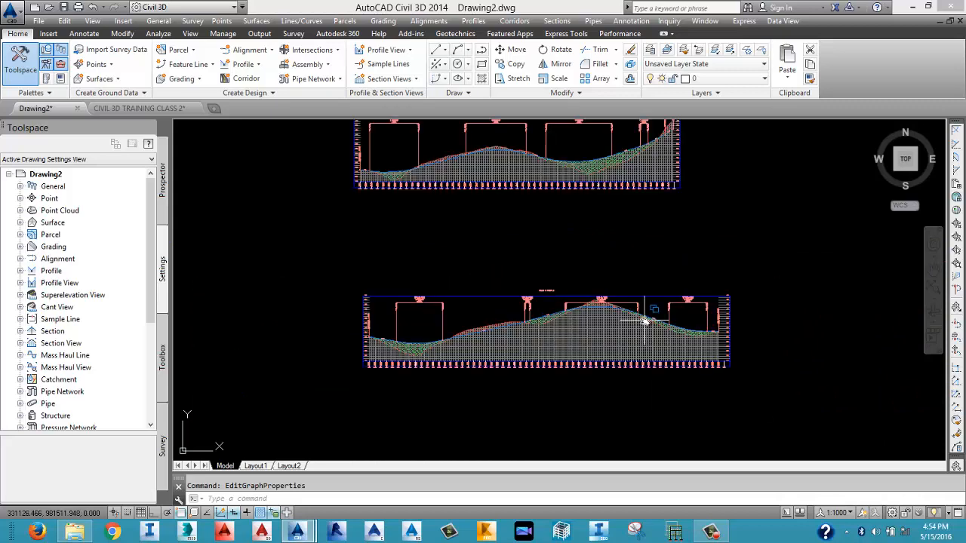
left_click(723, 534)
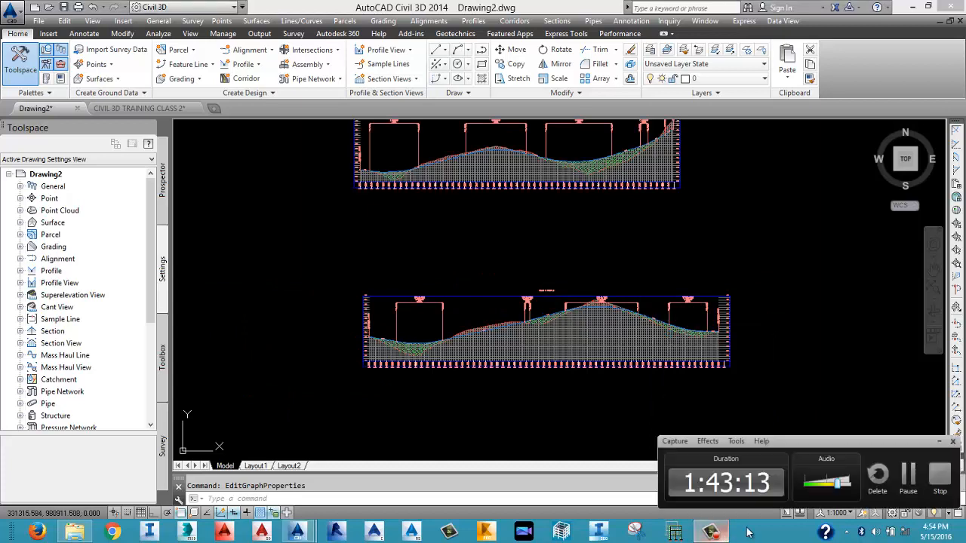
left_click(910, 473)
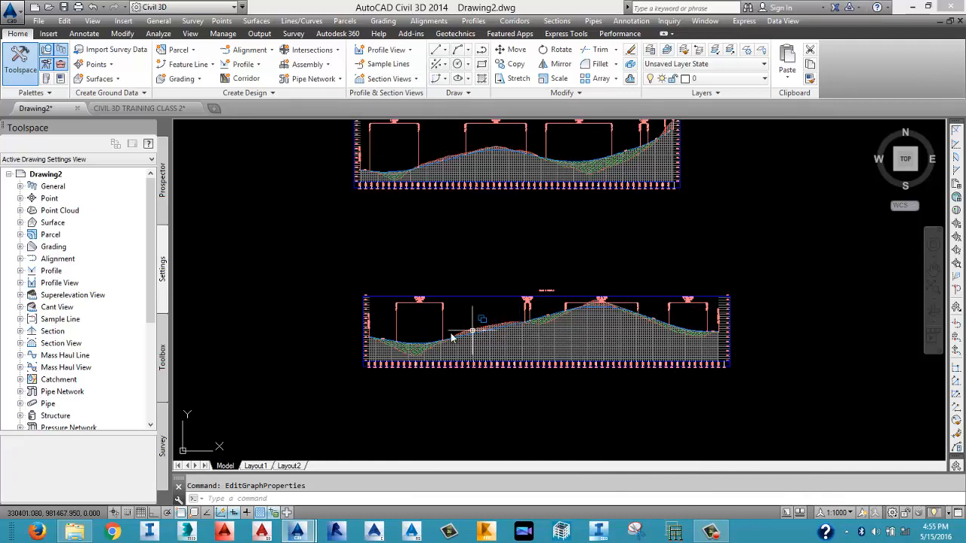
Examine the fill hatch near the start of the Road 2 profile, then both hatched profile views together.
scroll(420, 354, "up", 4)
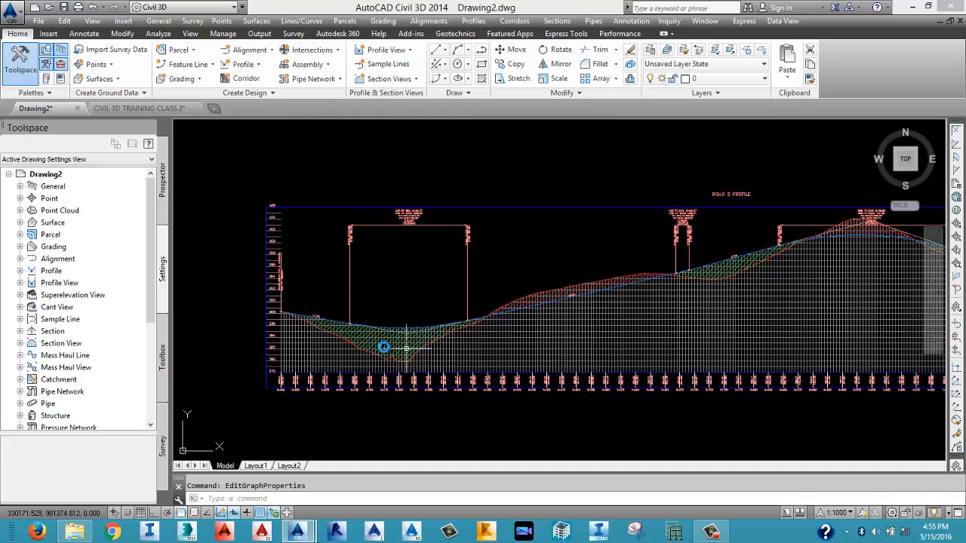
scroll(384, 348, "up", 4)
scroll(385, 347, "down", 2)
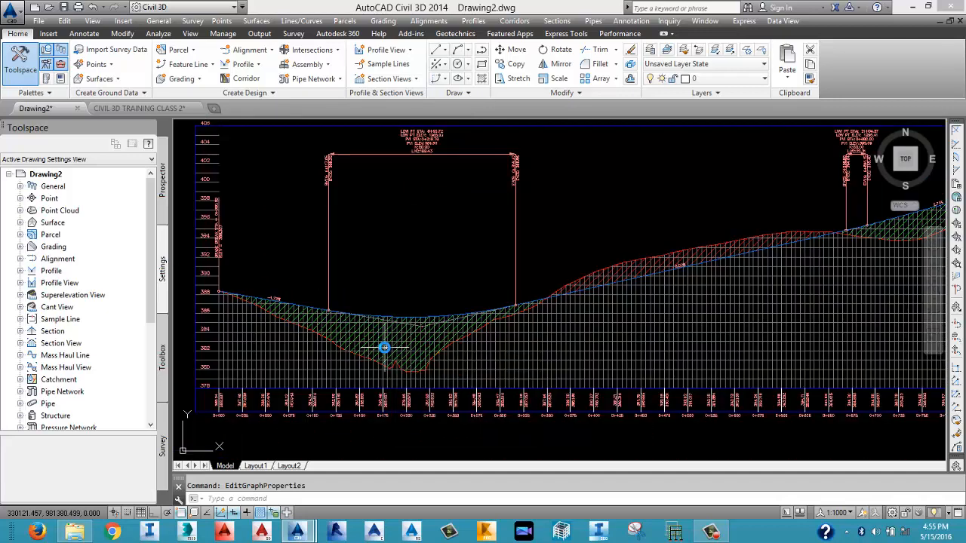
scroll(487, 267, "down", 4)
middle_click_drag(558, 250, 476, 323)
scroll(475, 323, "down", 4)
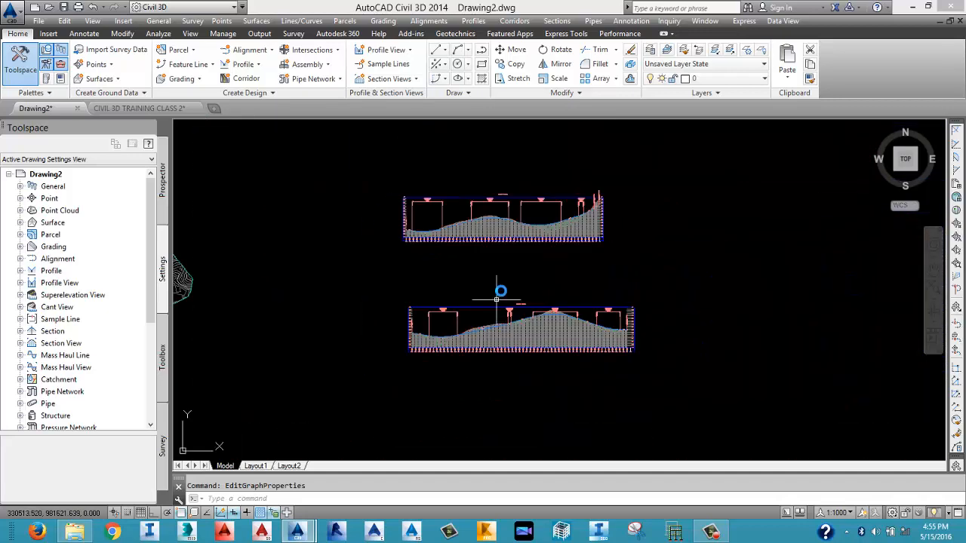
Rename the ROAD 24 profile view as ROAD 1 and apply the change.
scroll(514, 301, "up", 4)
left_click(529, 300)
right_click(528, 300)
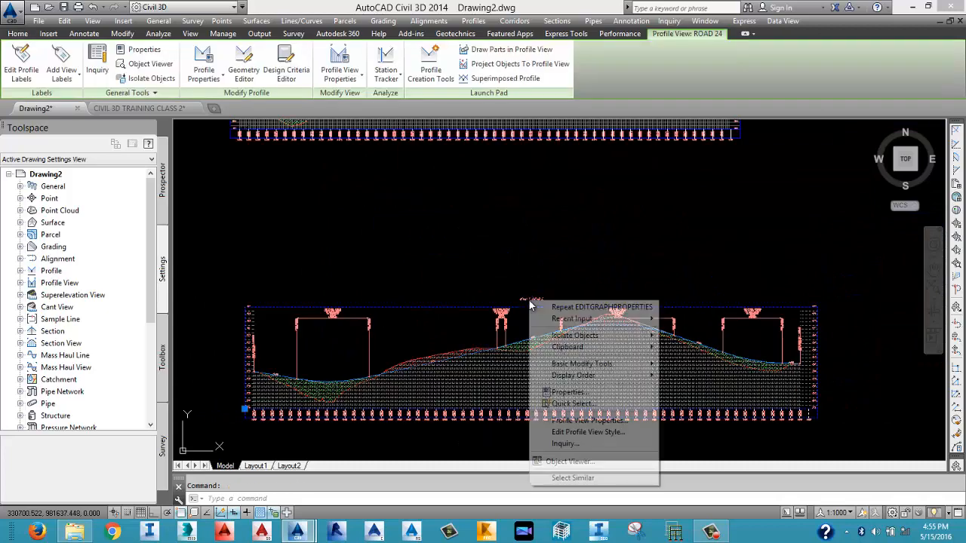
double_click(581, 419)
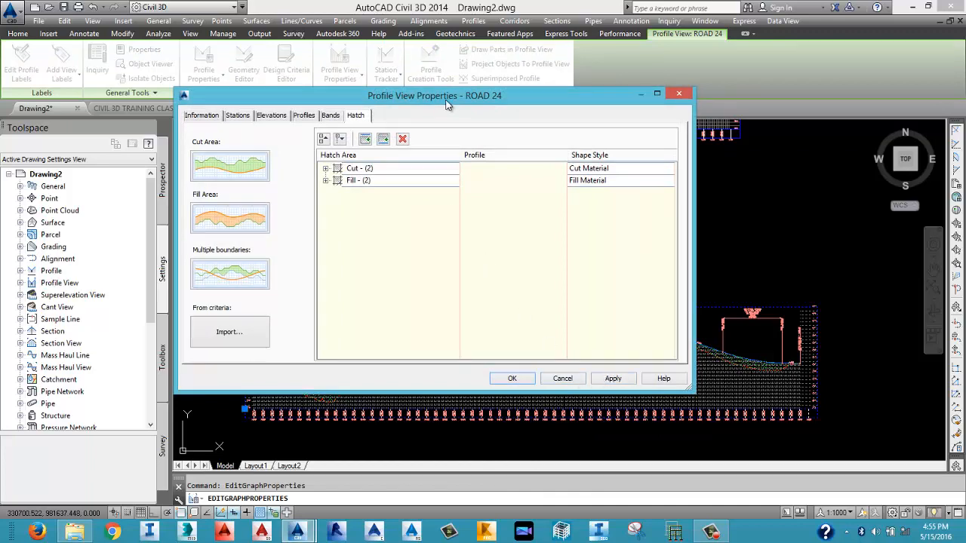
left_click_drag(399, 98, 445, 94)
left_click(249, 111)
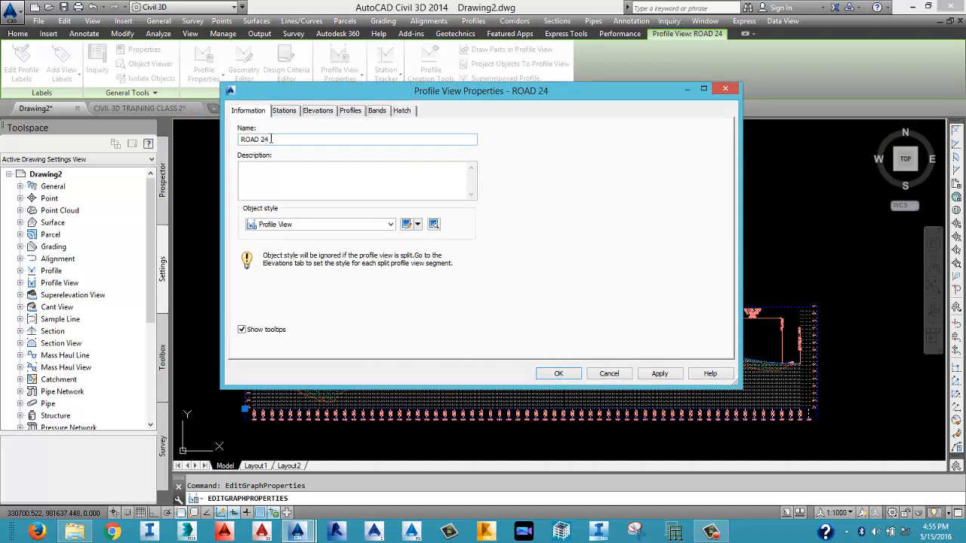
double_click(263, 140)
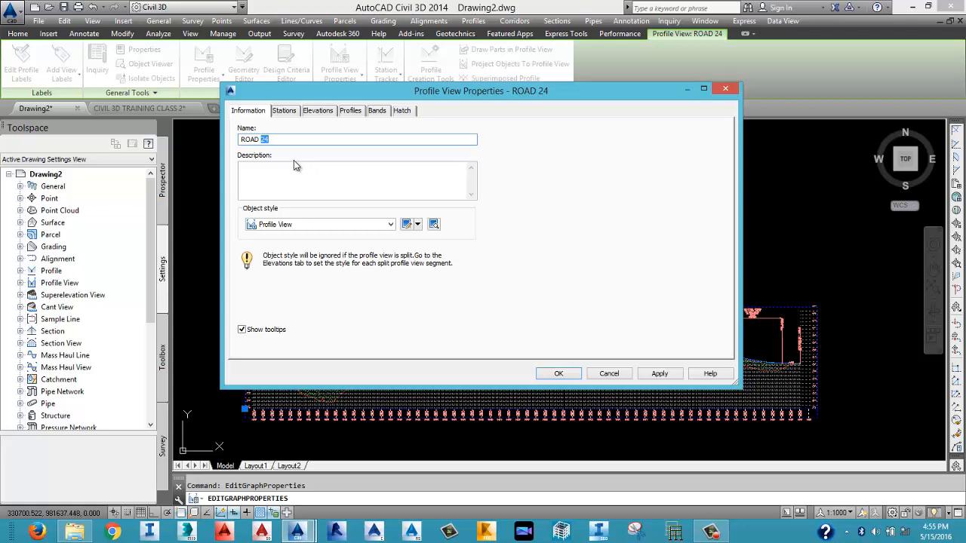
type("1")
left_click(658, 373)
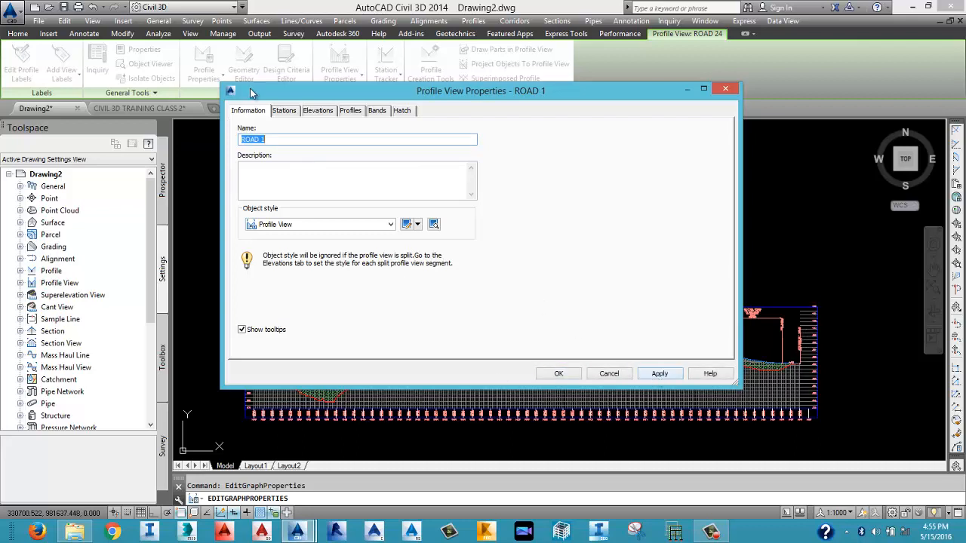
Review the profile view's object style, station range, elevation range, profiles, bands and hatch settings, and close its properties.
left_click(332, 185)
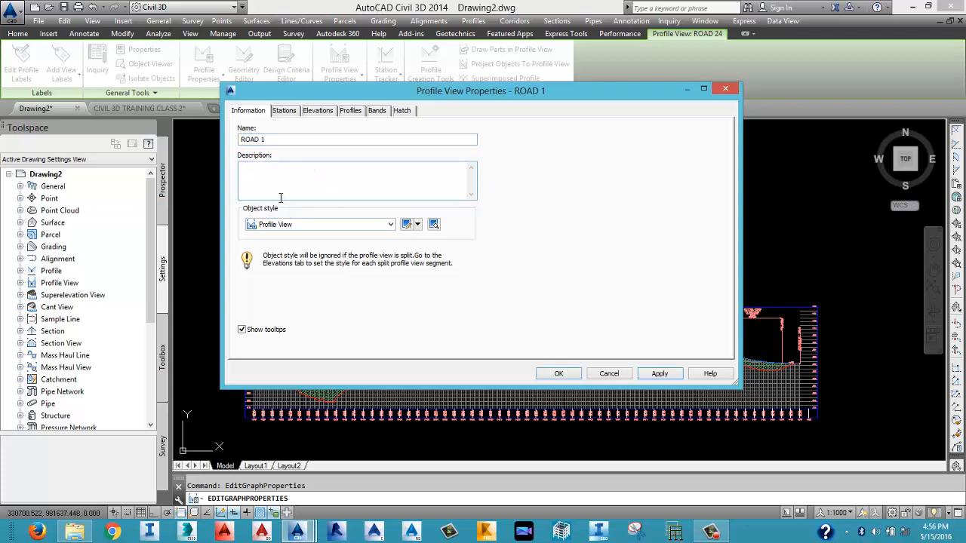
left_click(294, 225)
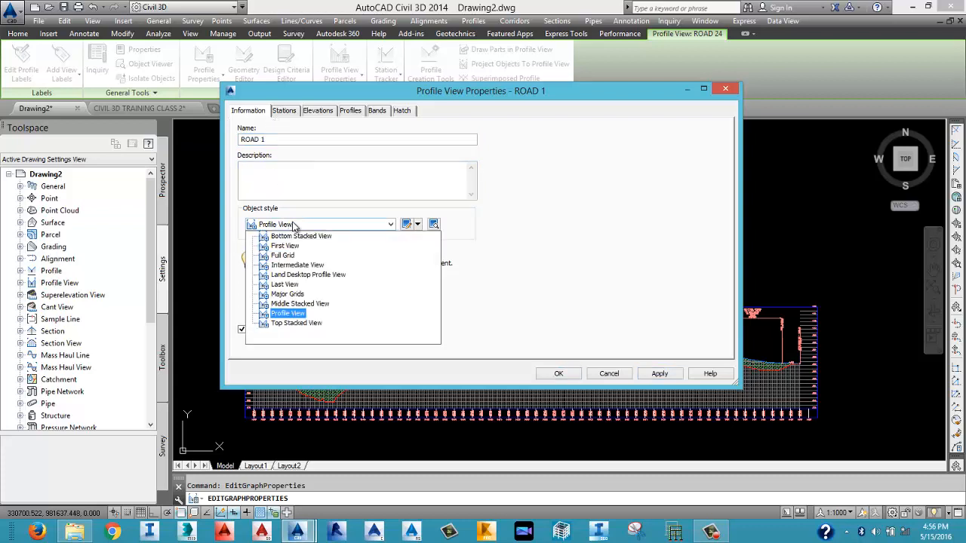
left_click(288, 313)
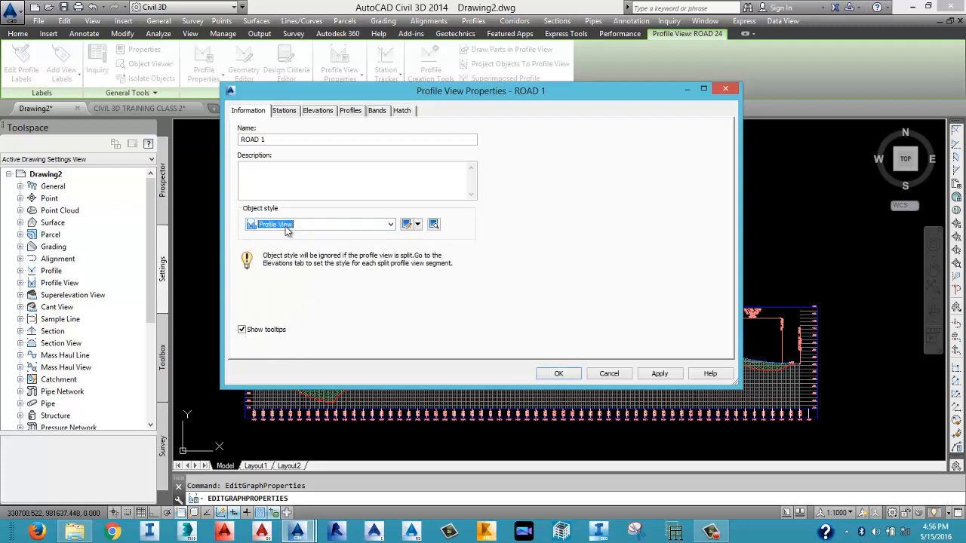
left_click(283, 111)
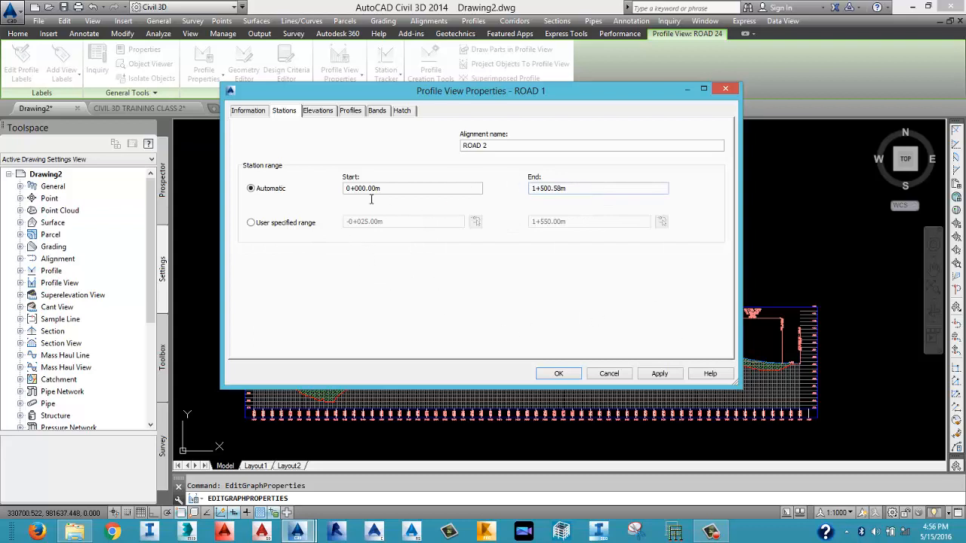
left_click(328, 113)
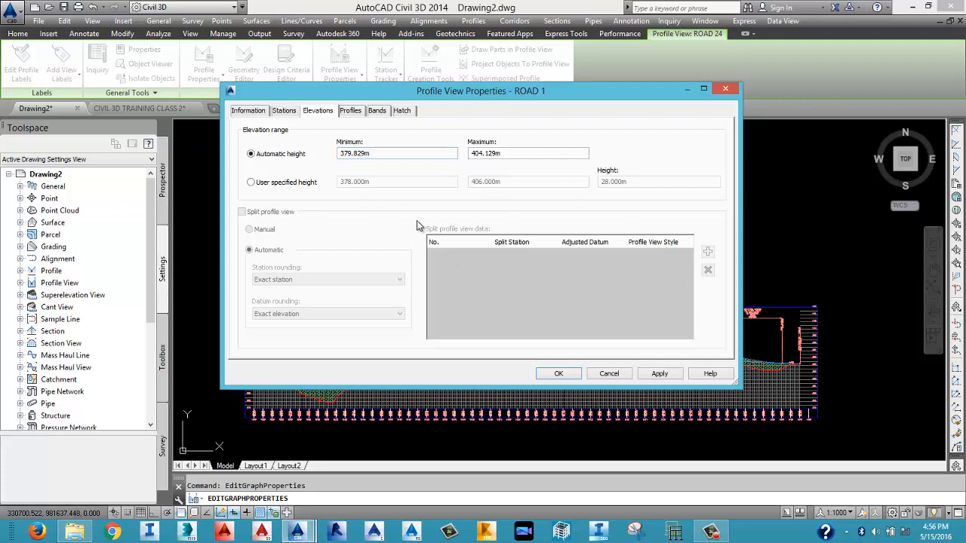
left_click(348, 111)
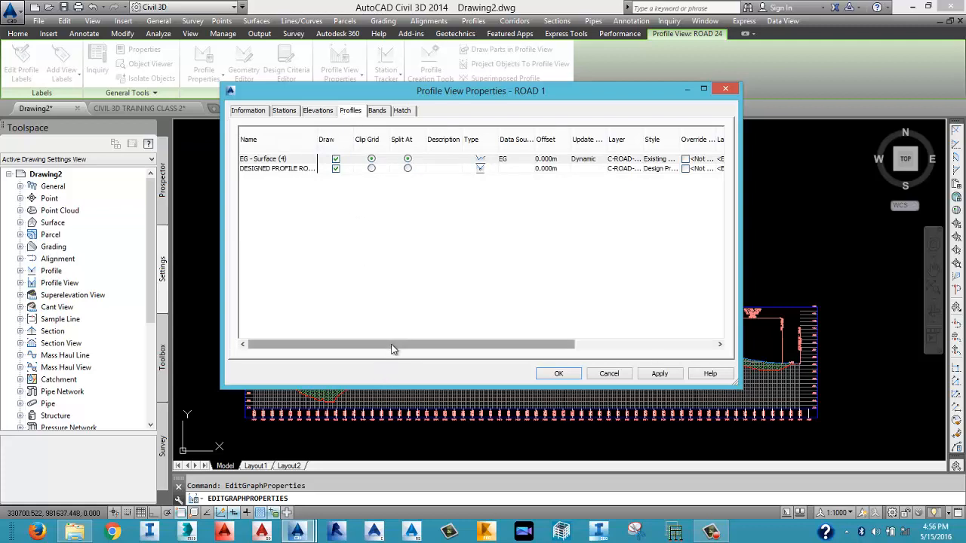
left_click_drag(392, 347, 390, 345)
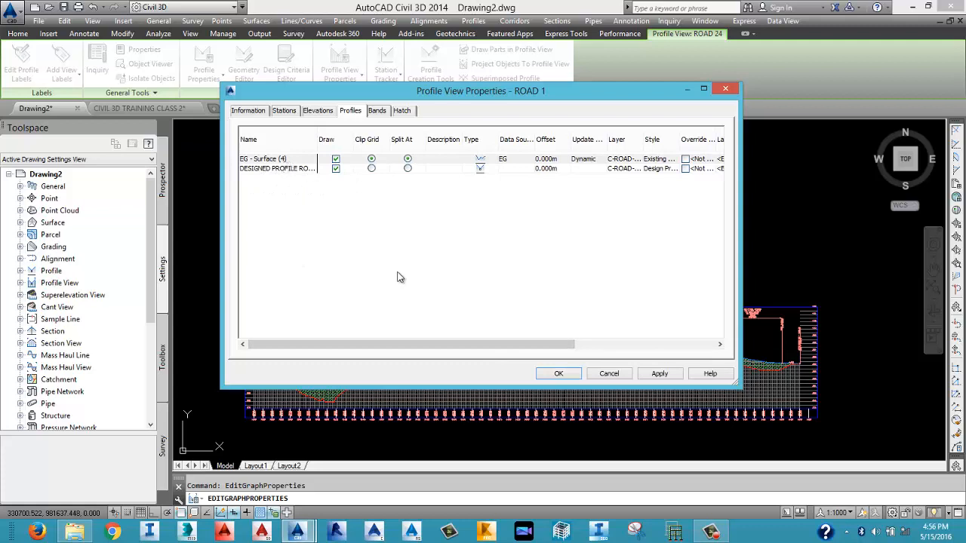
mouse_move(411, 341)
left_mouse_down()
mouse_move(582, 319)
mouse_move(411, 323)
left_mouse_up()
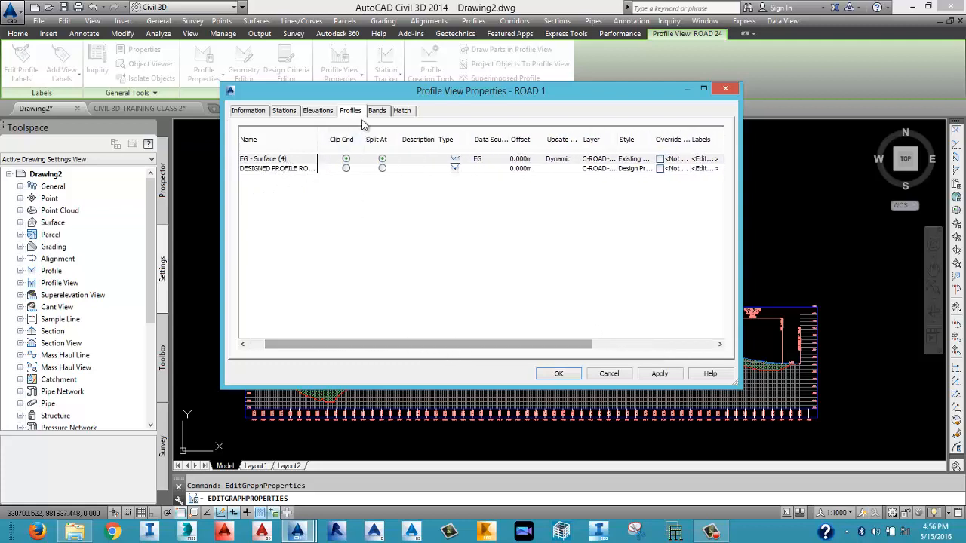
left_click(374, 112)
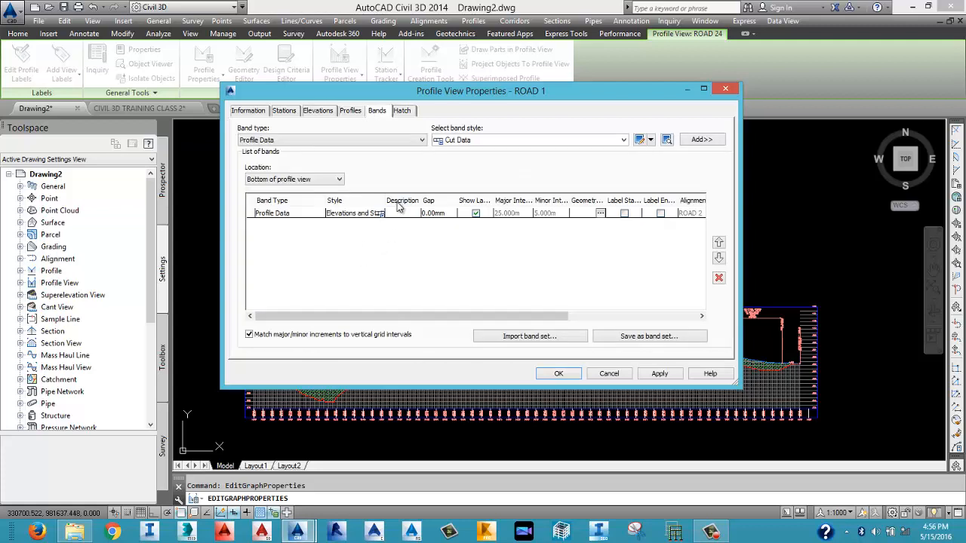
left_click(401, 111)
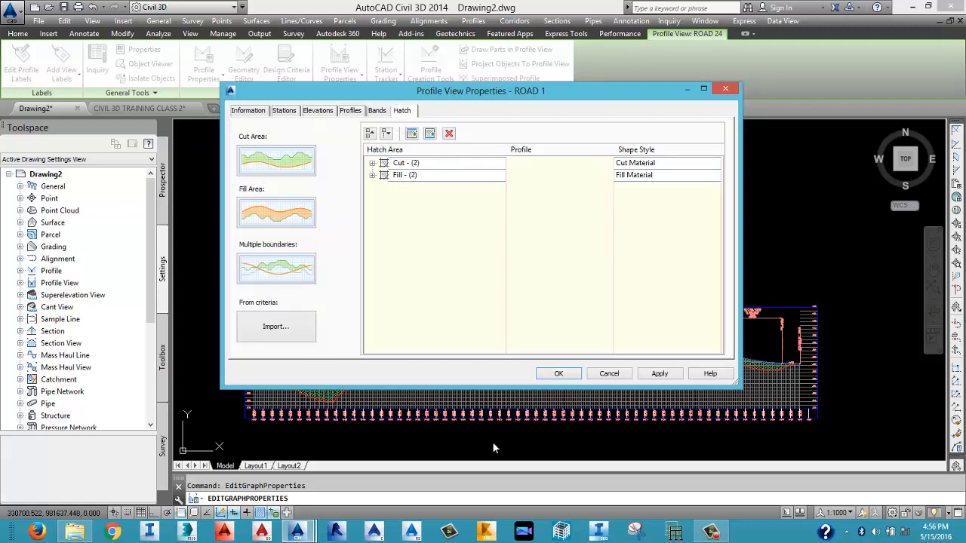
left_click(612, 373)
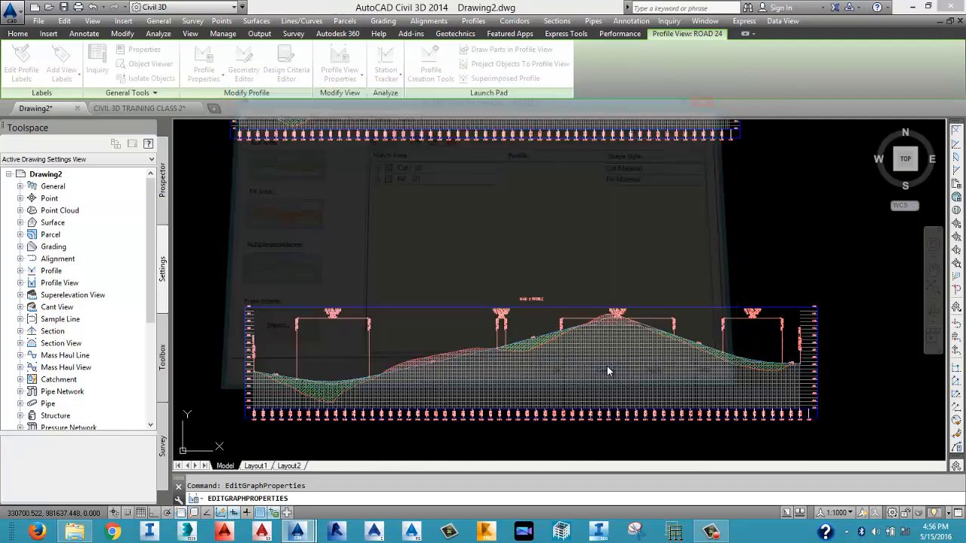
Open the ROAD 1 profile view's style for editing and review its general information, graph scale and direction, and grid settings.
left_click(535, 299)
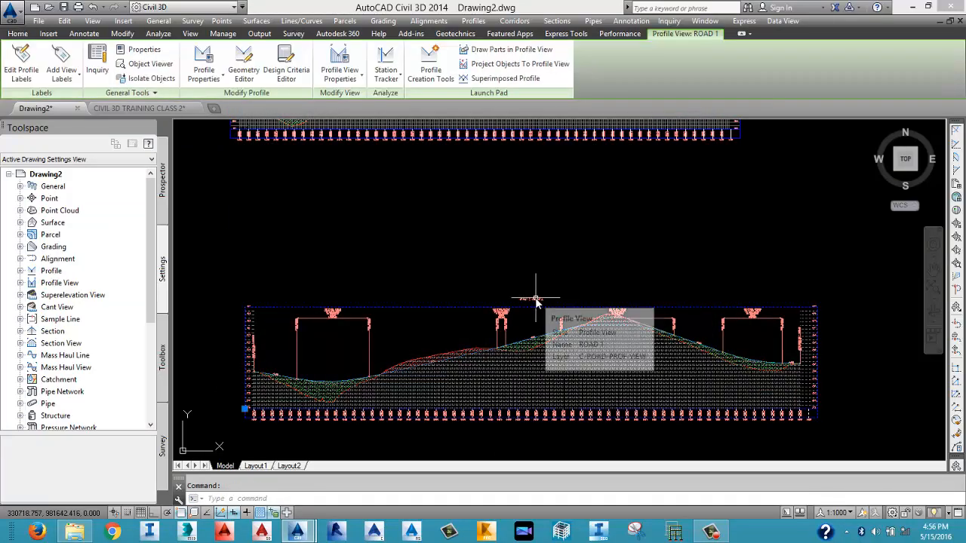
right_click(537, 304)
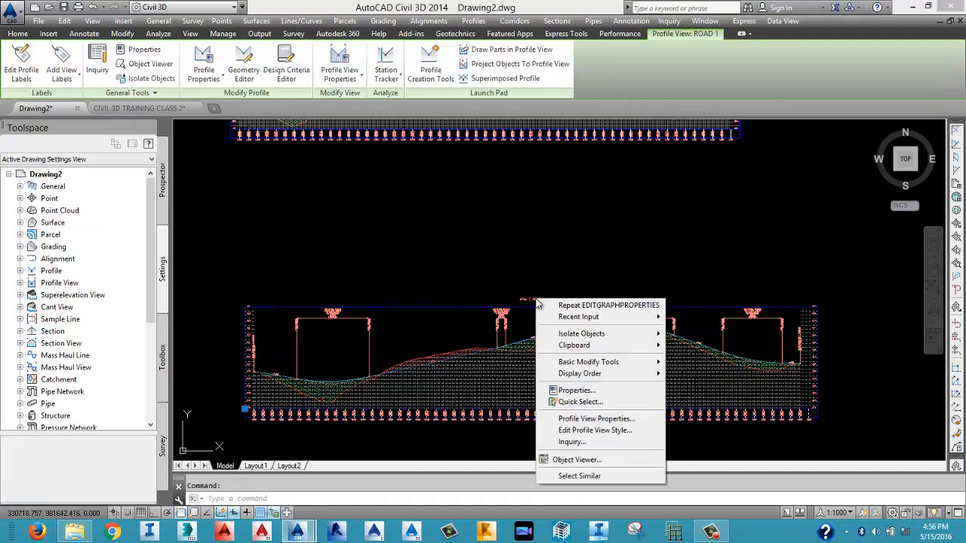
left_click(596, 431)
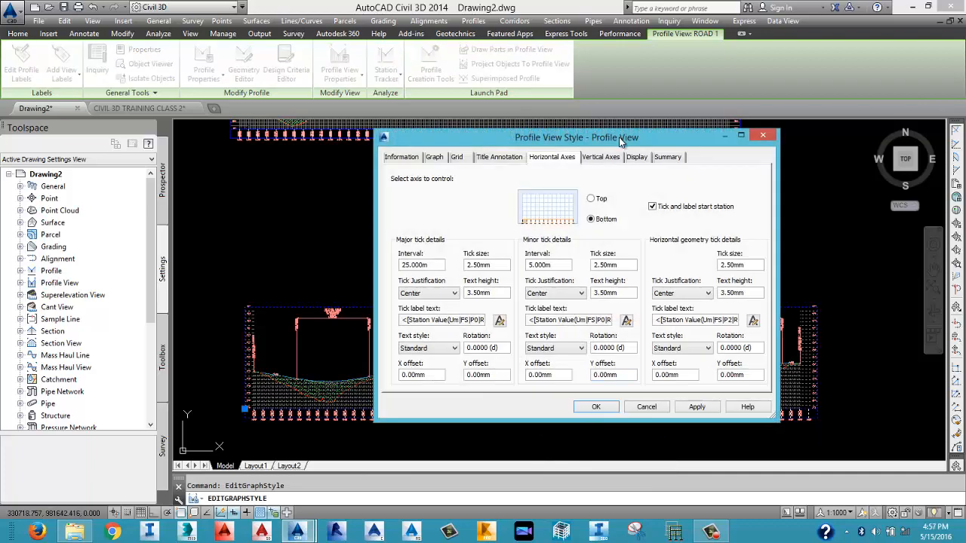
left_click_drag(619, 137, 443, 37)
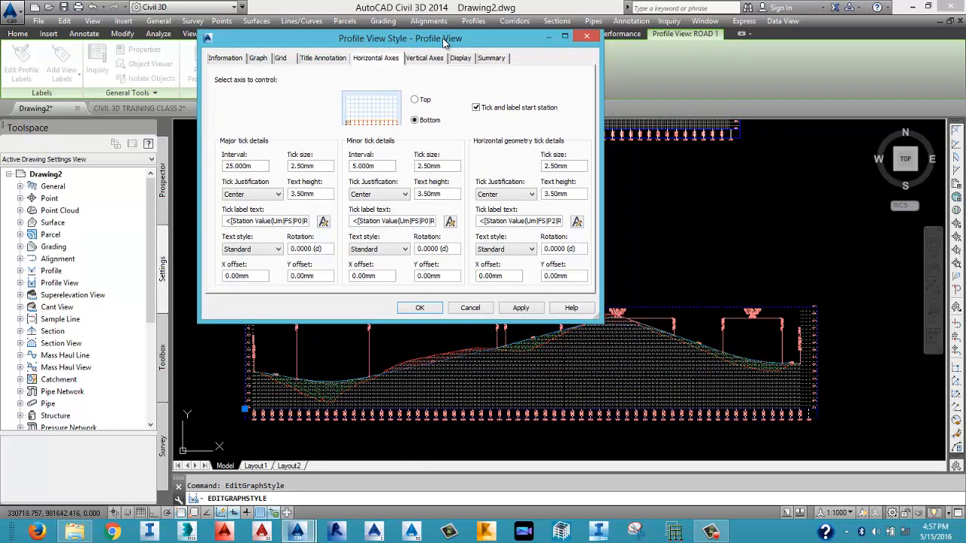
left_click(234, 59)
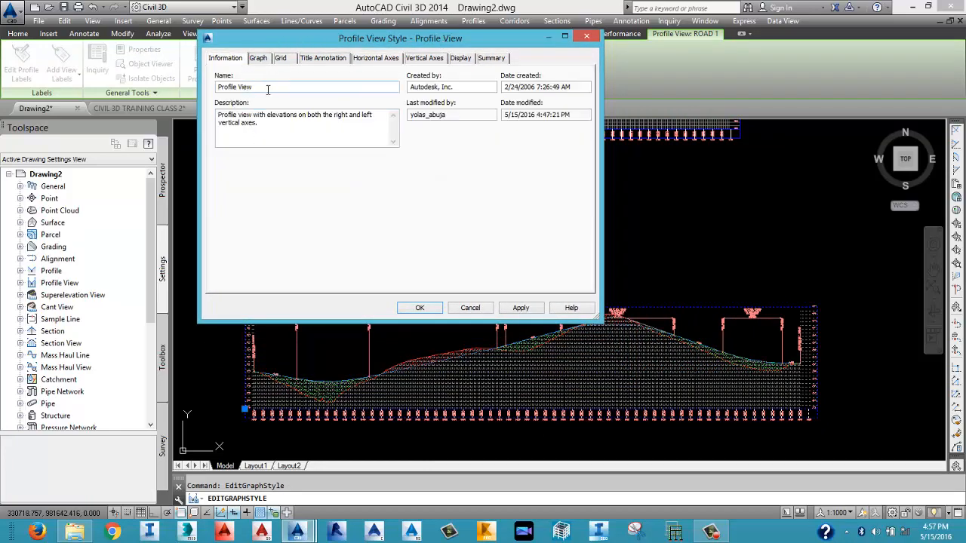
left_click(259, 60)
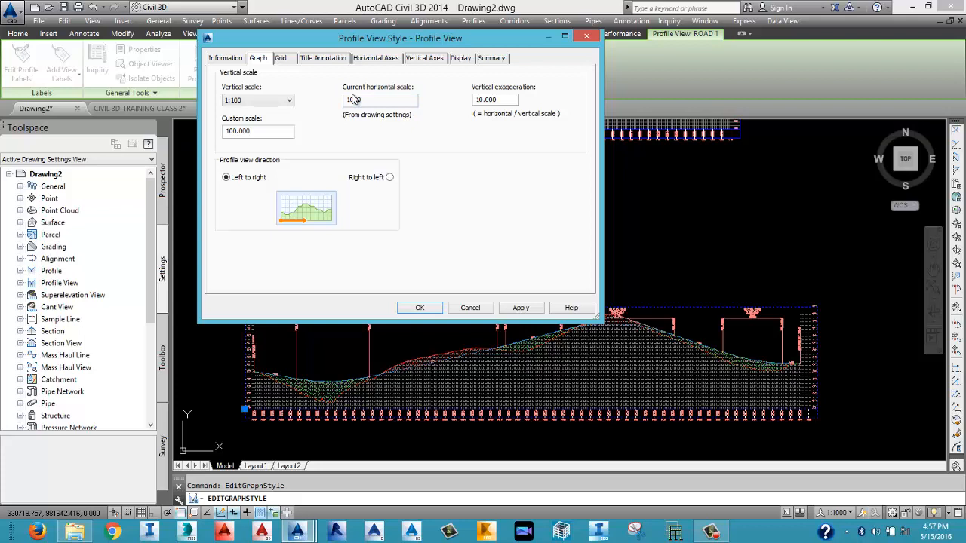
left_click(504, 97)
left_click(282, 60)
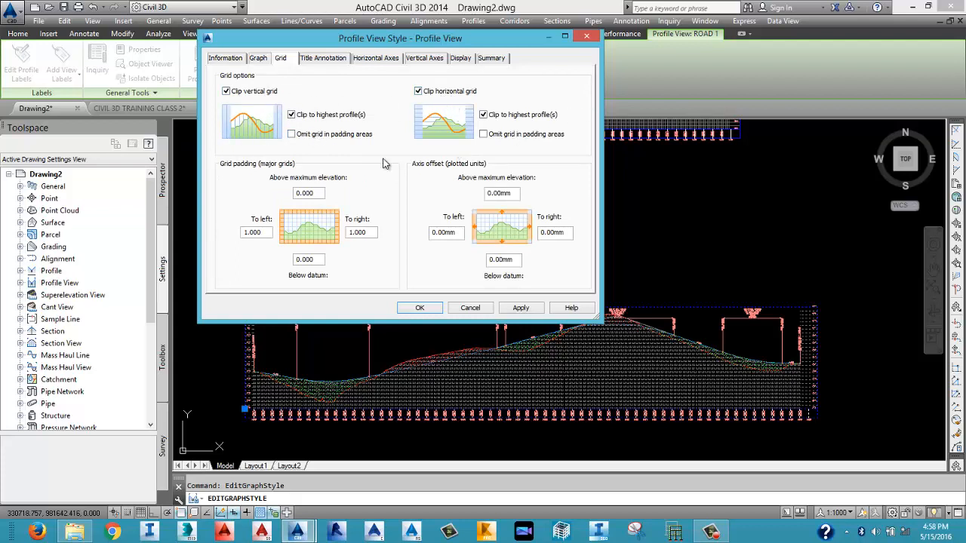
left_click(307, 139)
left_click(308, 138)
Set the graph view title's text height to 15 mm in the profile view style and apply the change.
left_click(327, 59)
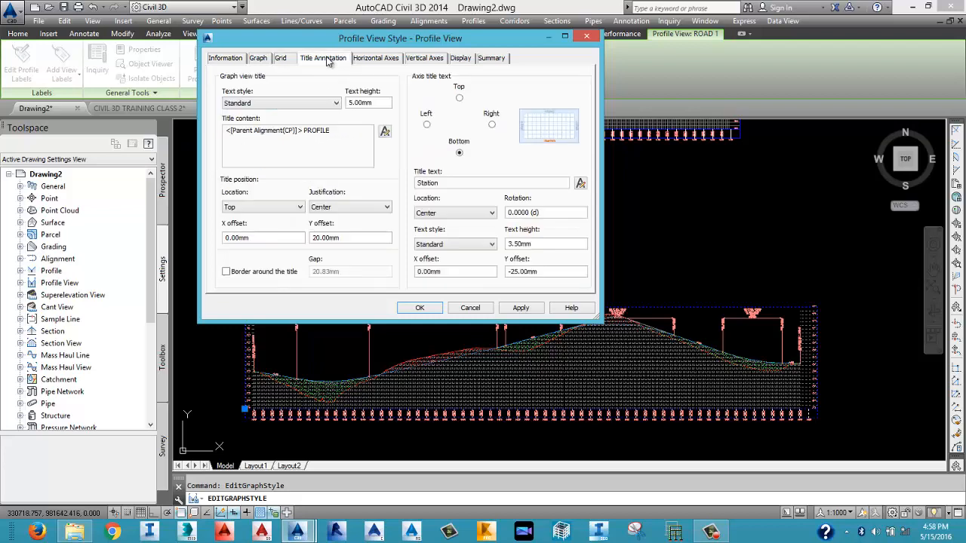
left_click_drag(411, 40, 205, 60)
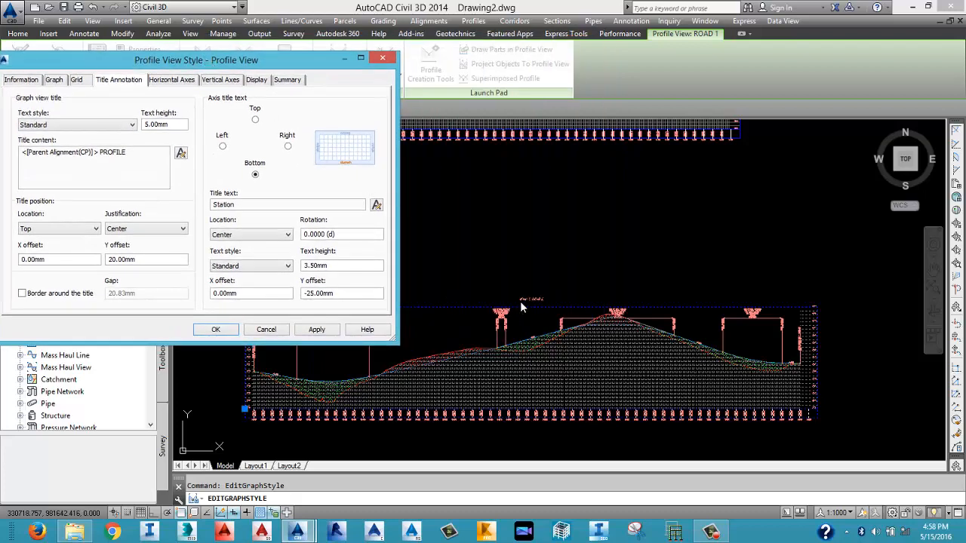
left_click_drag(258, 60, 295, 50)
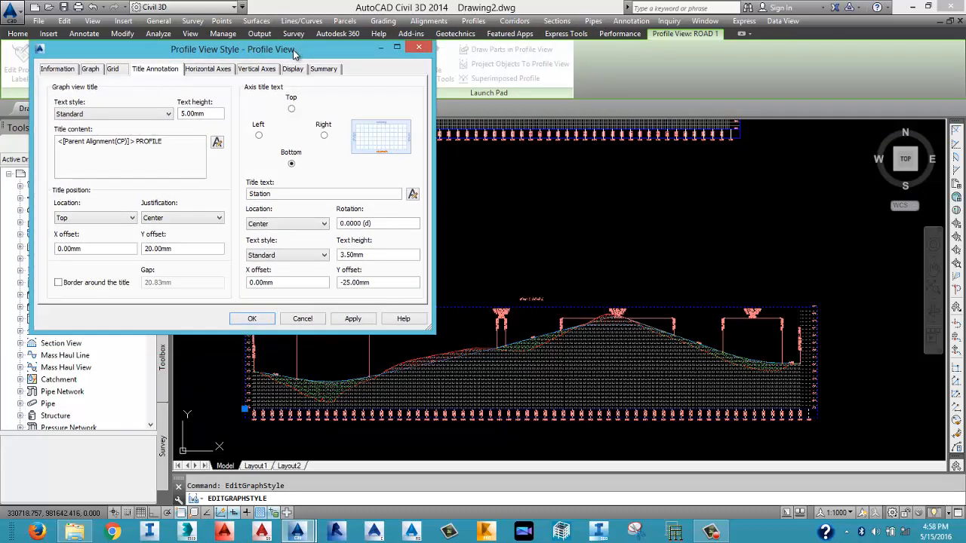
left_click_drag(222, 112, 145, 124)
type("15")
left_click(350, 321)
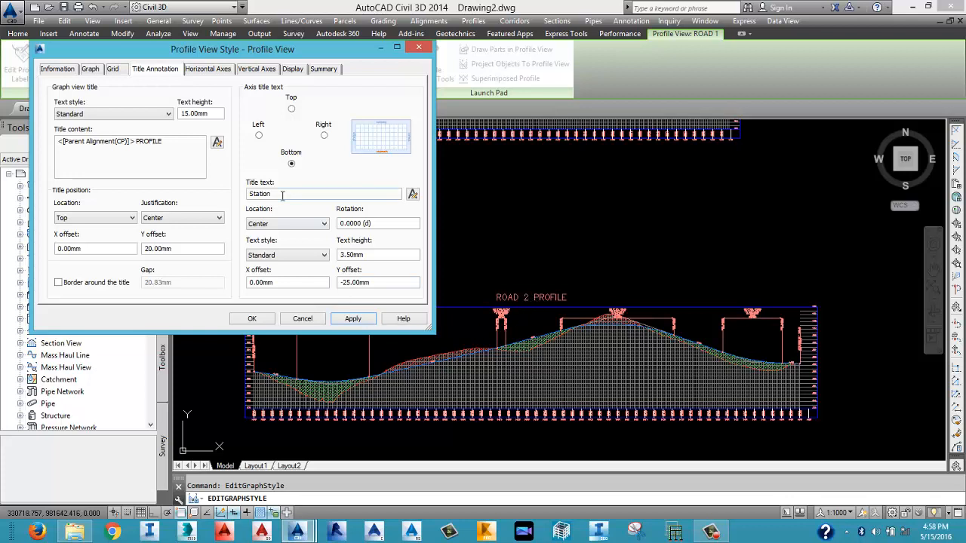
Format the whole graph view title text in bold Andalus font and apply the change to the profile view style.
left_click(218, 143)
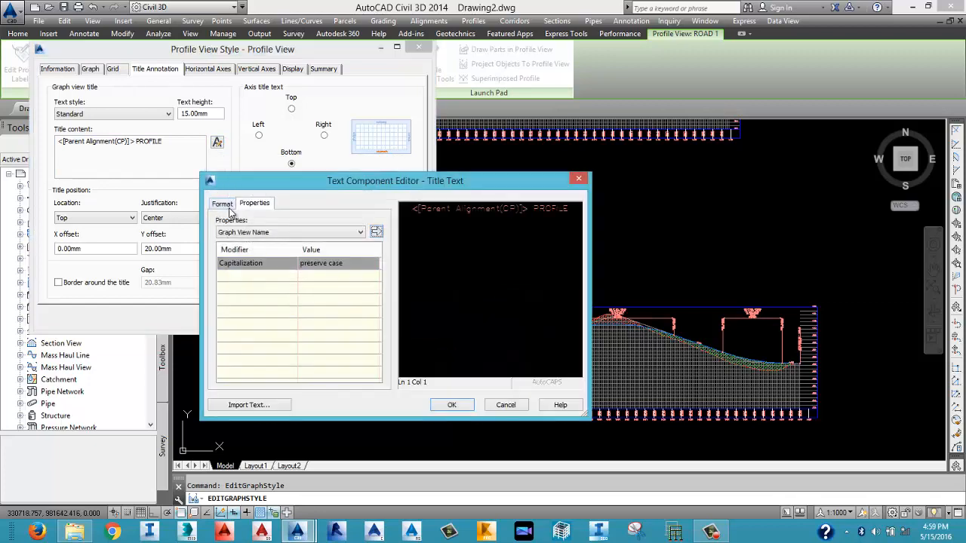
left_click_drag(572, 209, 412, 209)
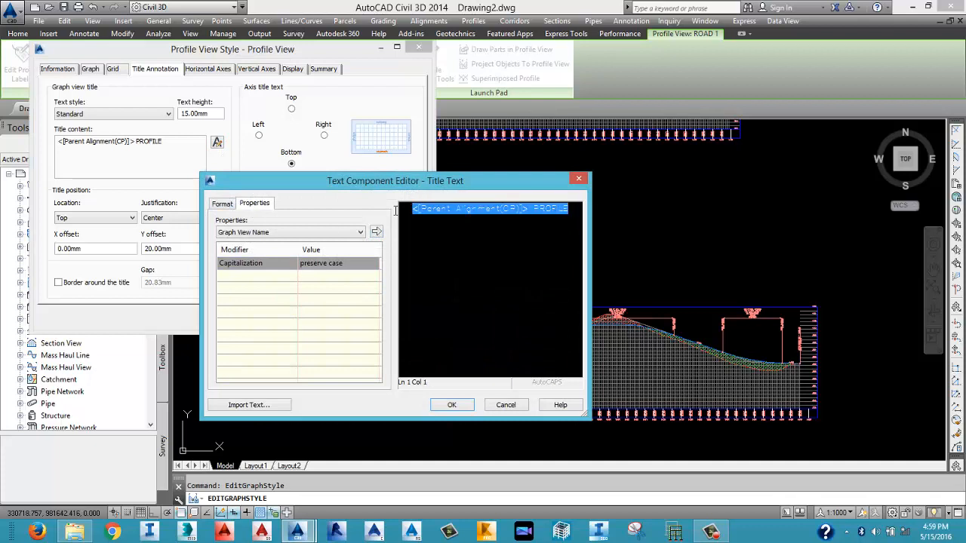
left_click(223, 205)
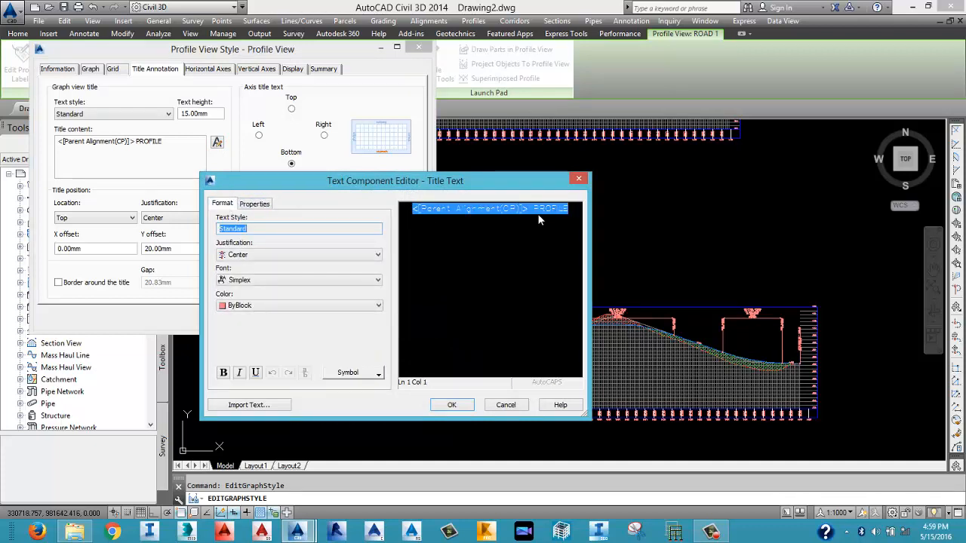
left_click_drag(571, 209, 411, 210)
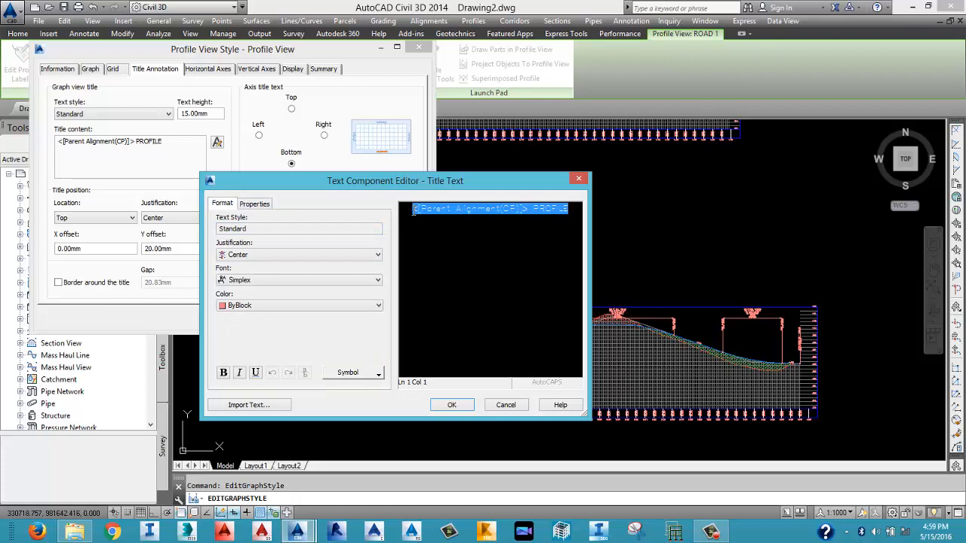
left_click(275, 280)
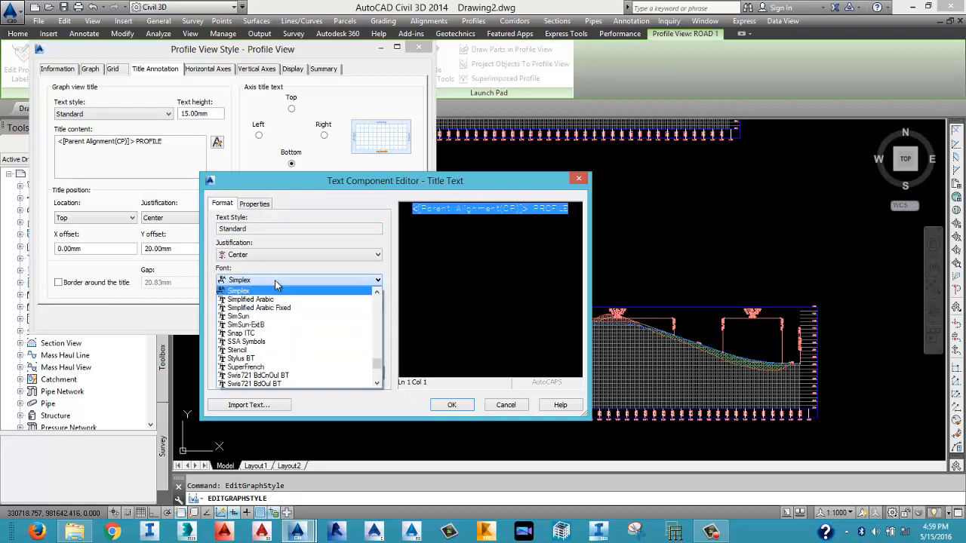
scroll(265, 344, "up", 5)
scroll(266, 344, "up", 10)
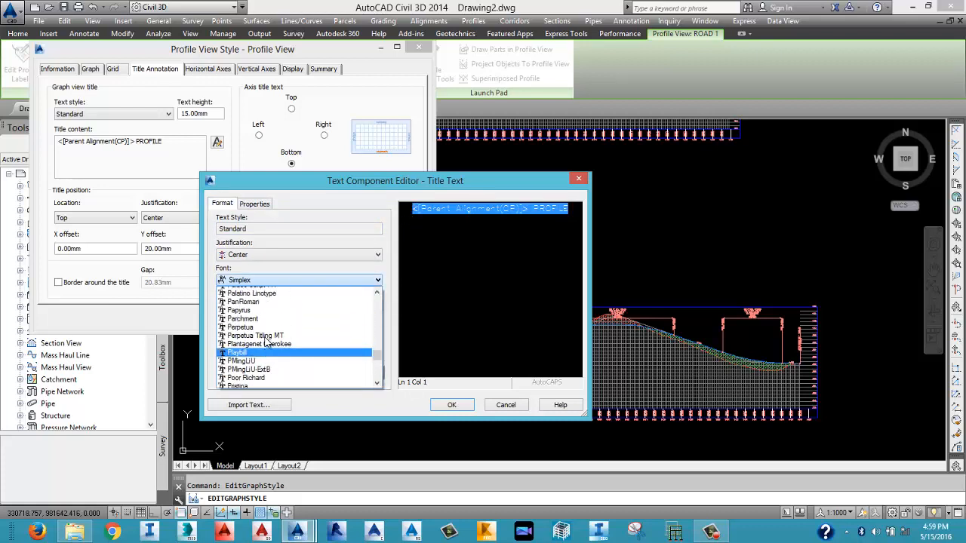
type("an")
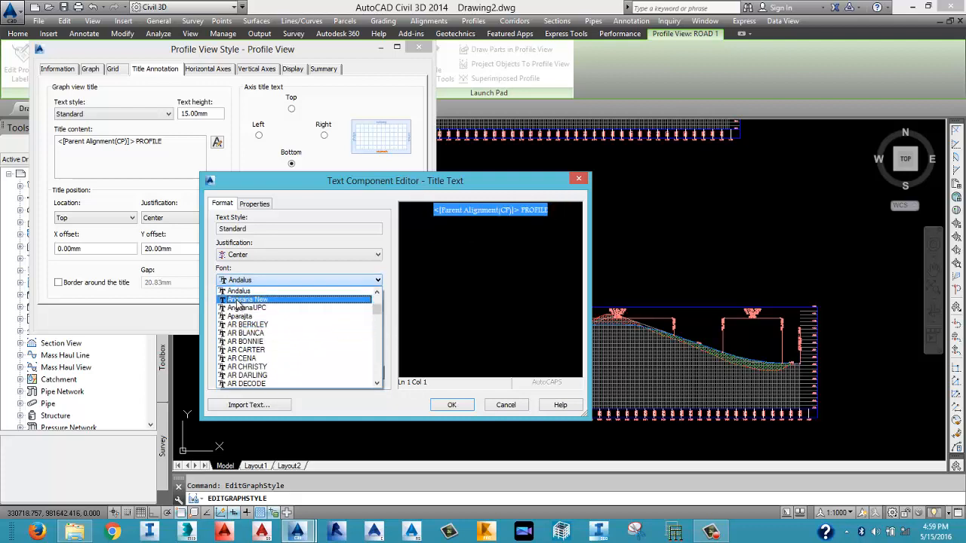
left_click(240, 291)
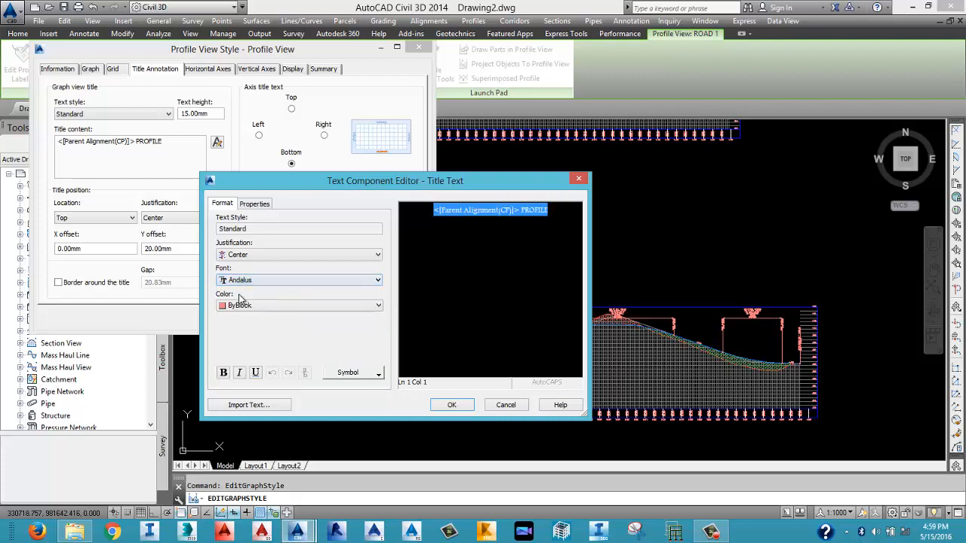
left_click(224, 375)
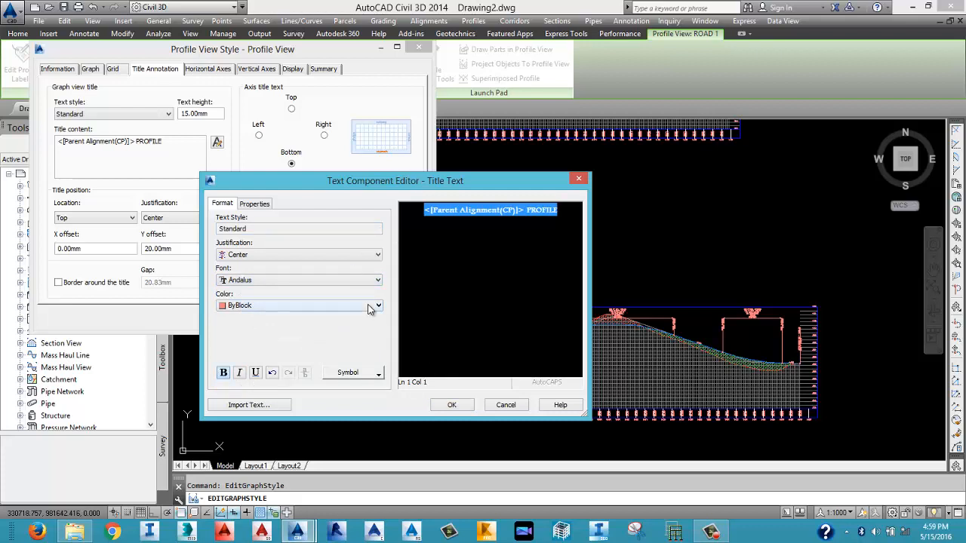
left_click(467, 407)
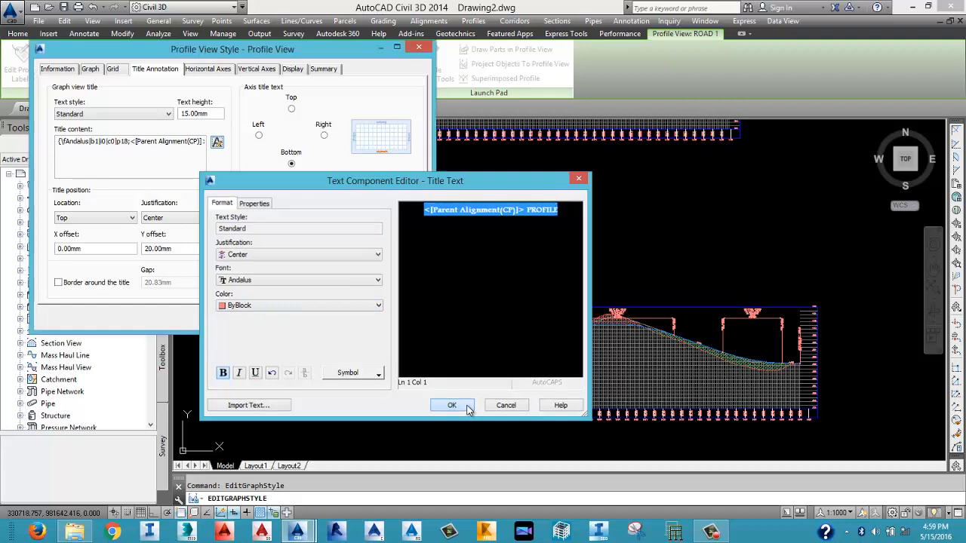
left_click(353, 320)
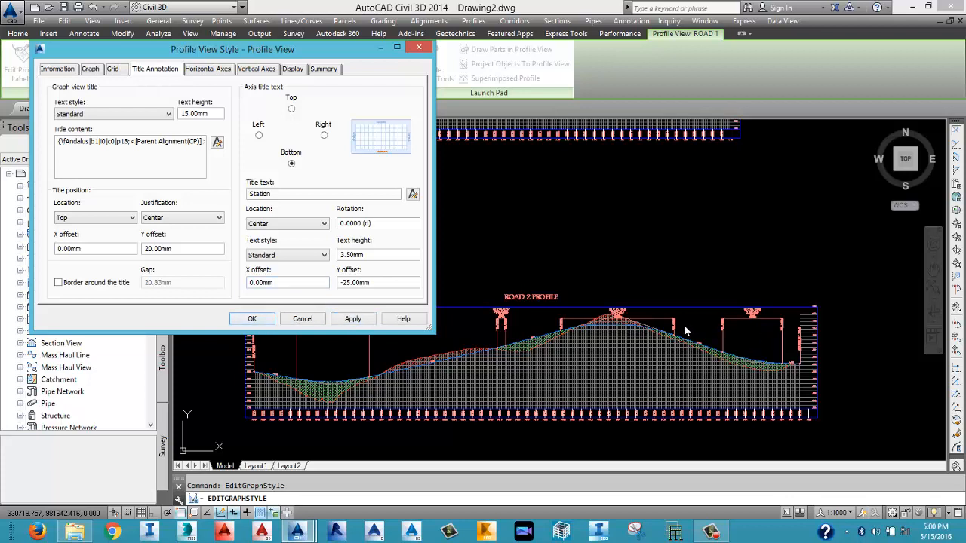
Change the font of the bottom horizontal axis's major tick label text to Andalus.
left_click(209, 69)
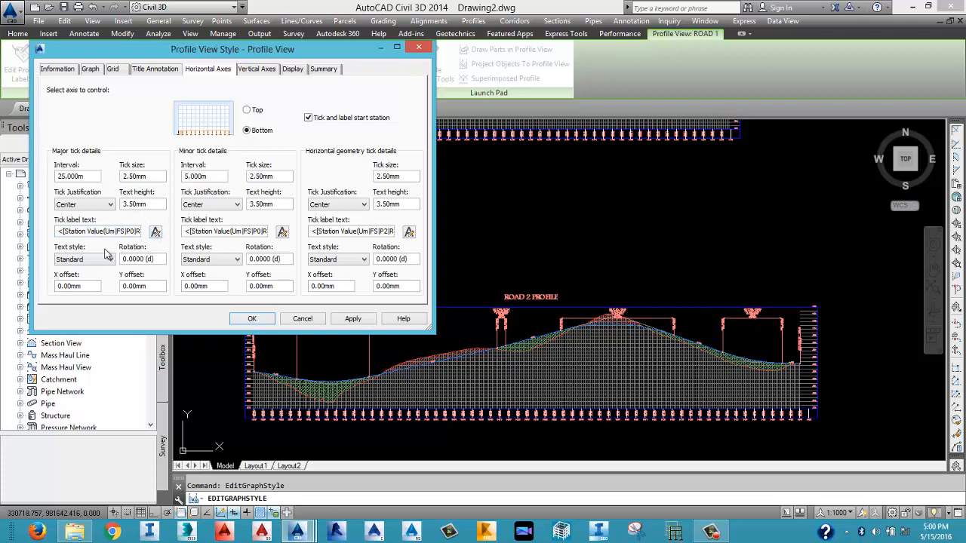
left_click(156, 235)
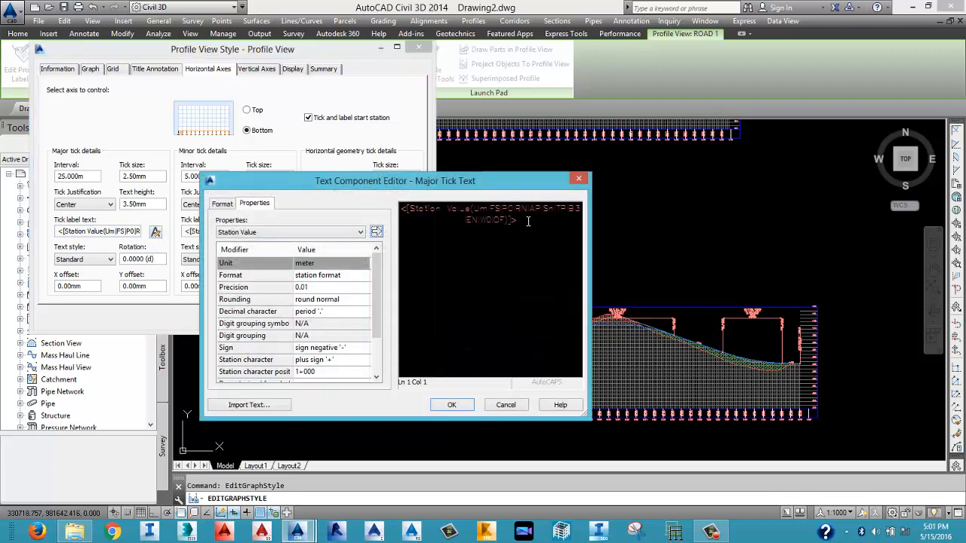
left_click_drag(520, 220, 390, 206)
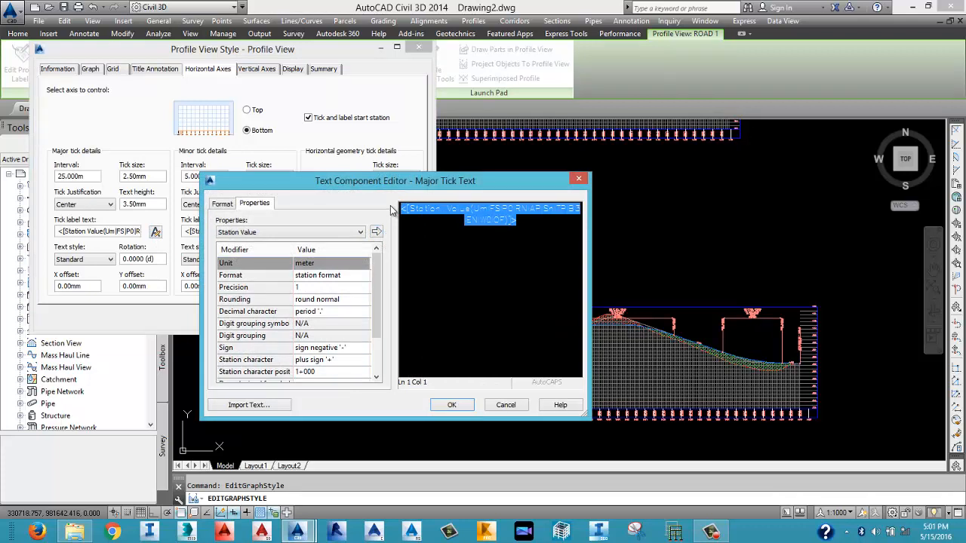
left_click(223, 205)
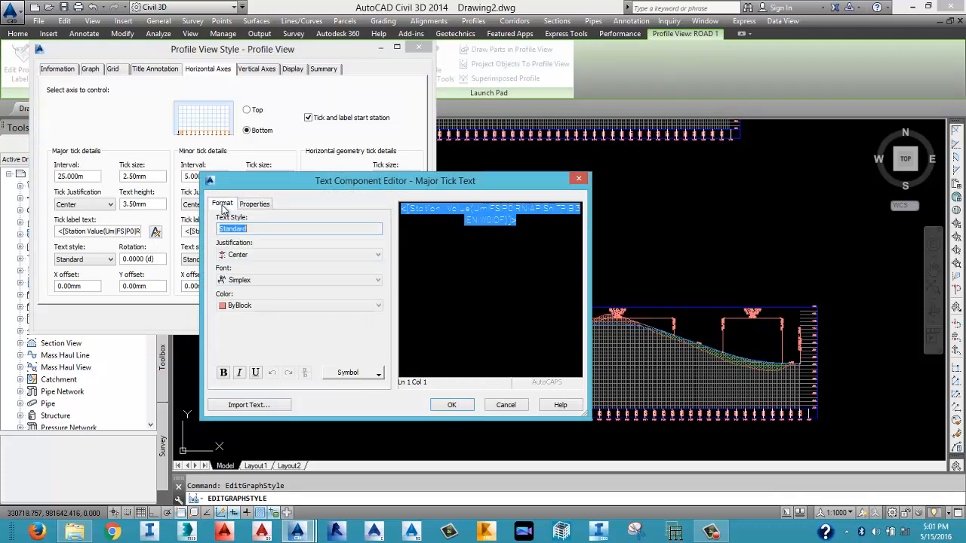
left_click(252, 281)
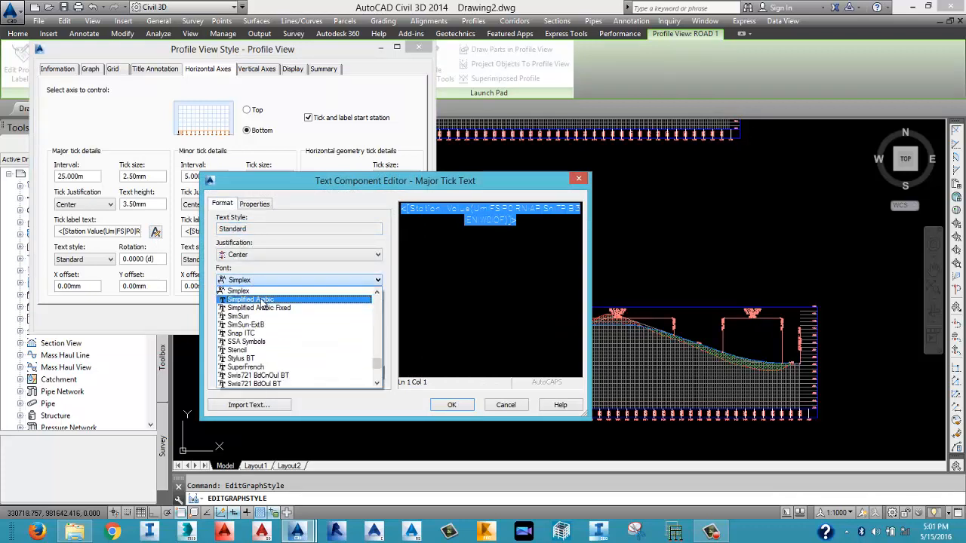
key("a")
key("n")
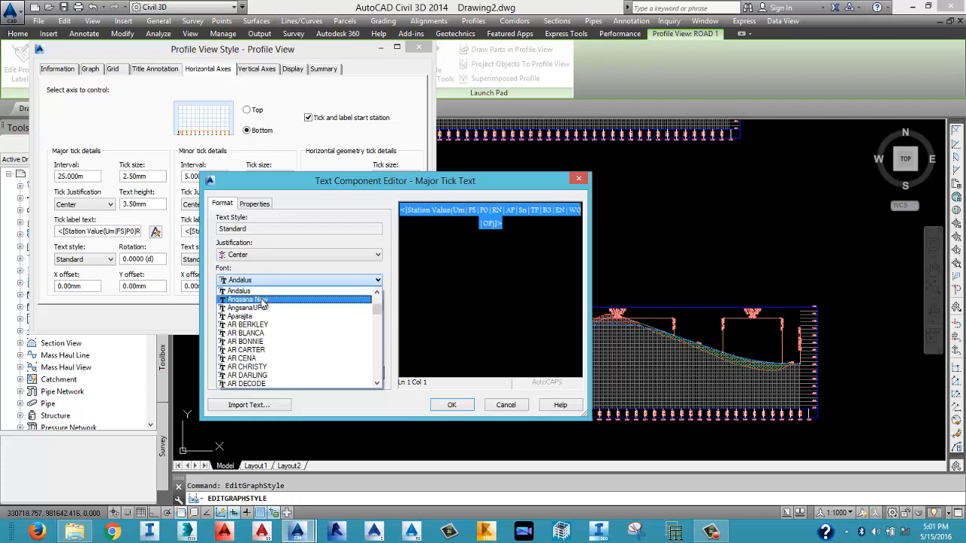
left_click(259, 291)
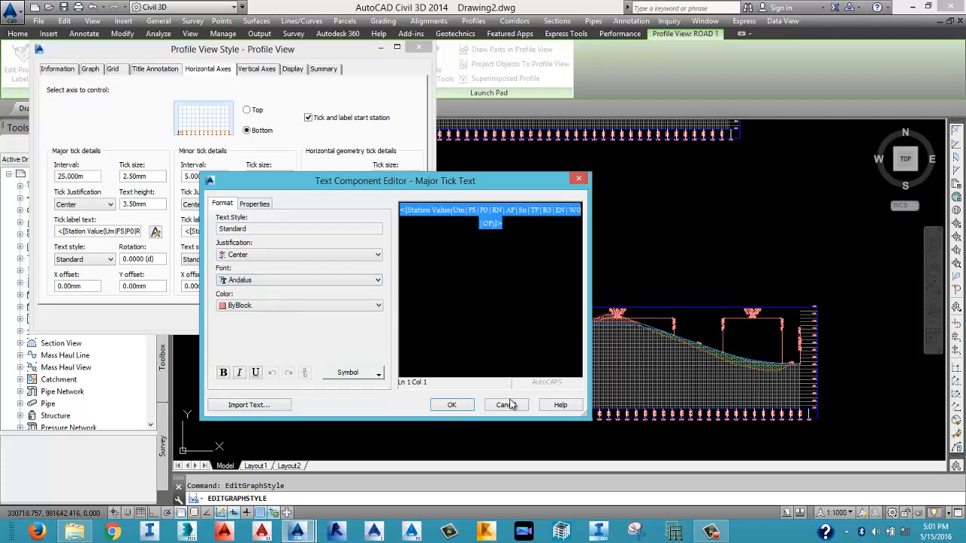
left_click(451, 405)
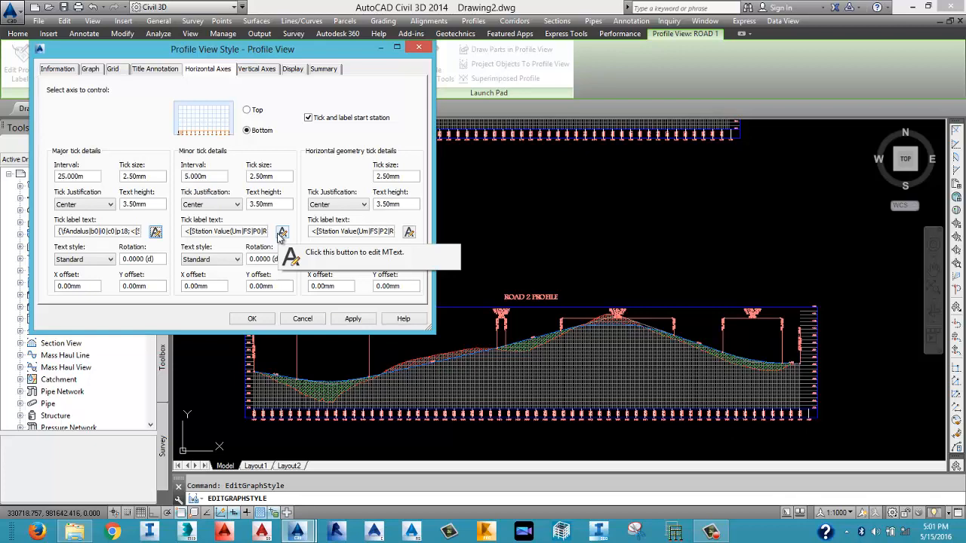
Change the font of the bottom horizontal axis's minor tick label text to Andalus.
left_click(281, 233)
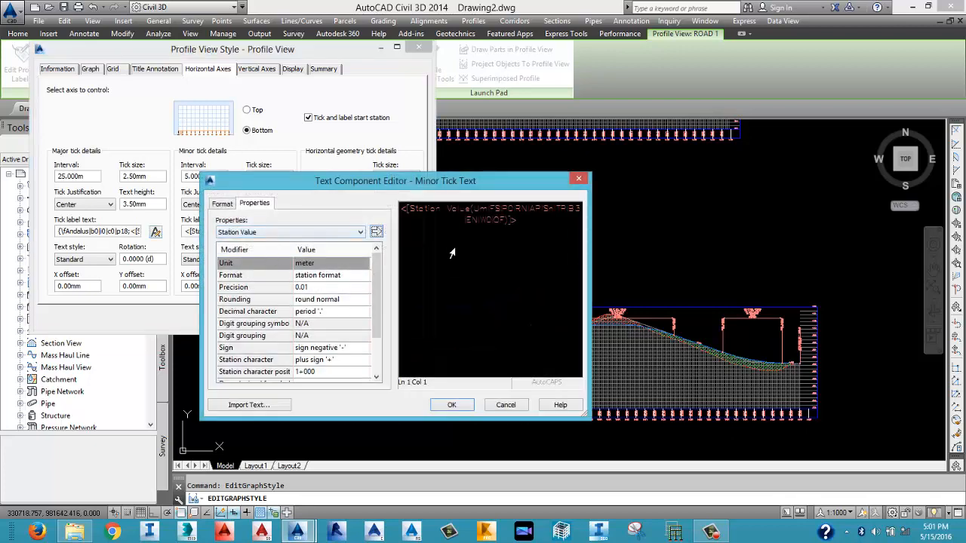
left_click_drag(530, 225, 401, 208)
left_click(221, 203)
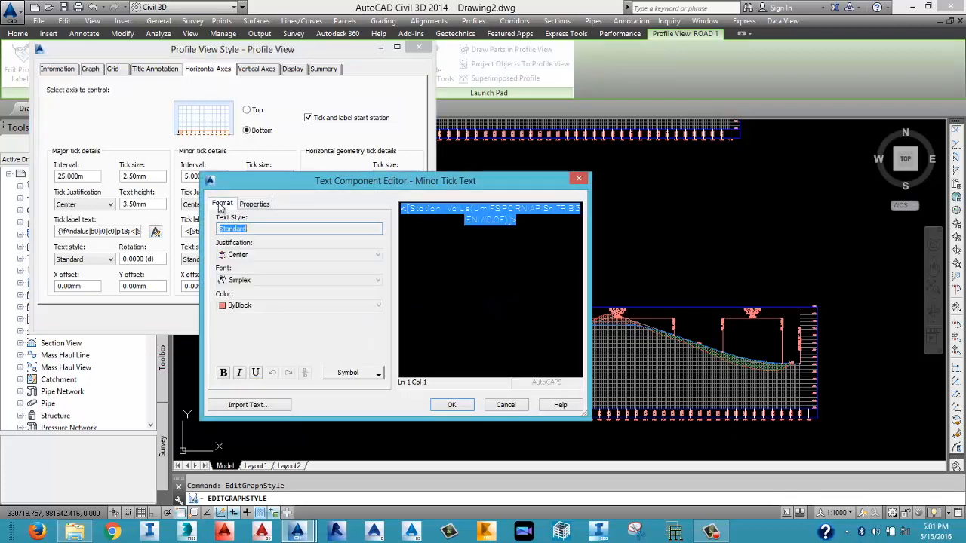
left_click(276, 280)
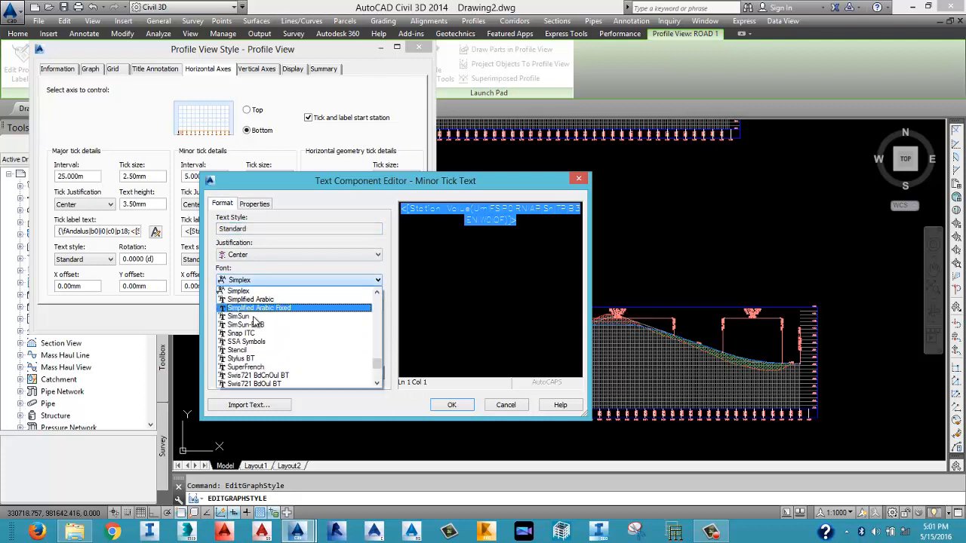
scroll(255, 323, "up", 5)
key("a")
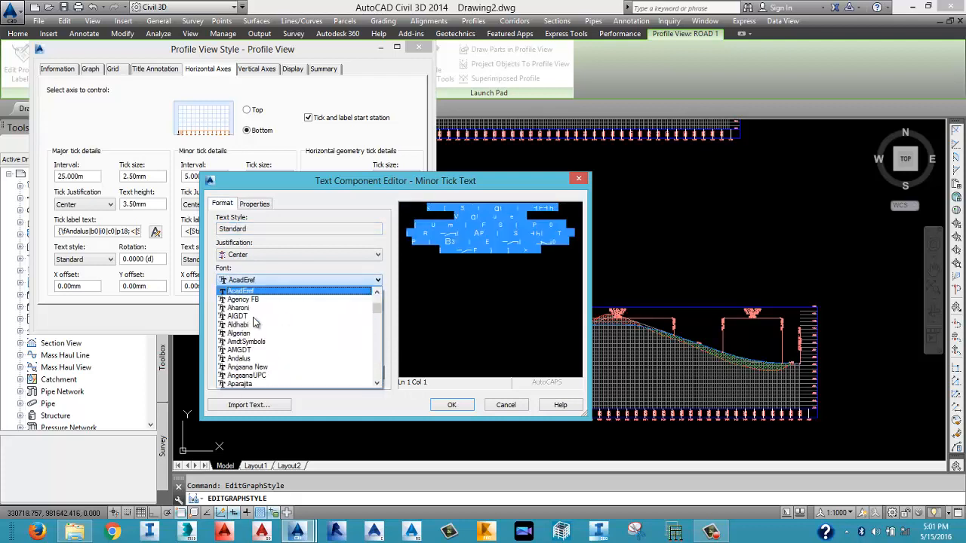
key("n")
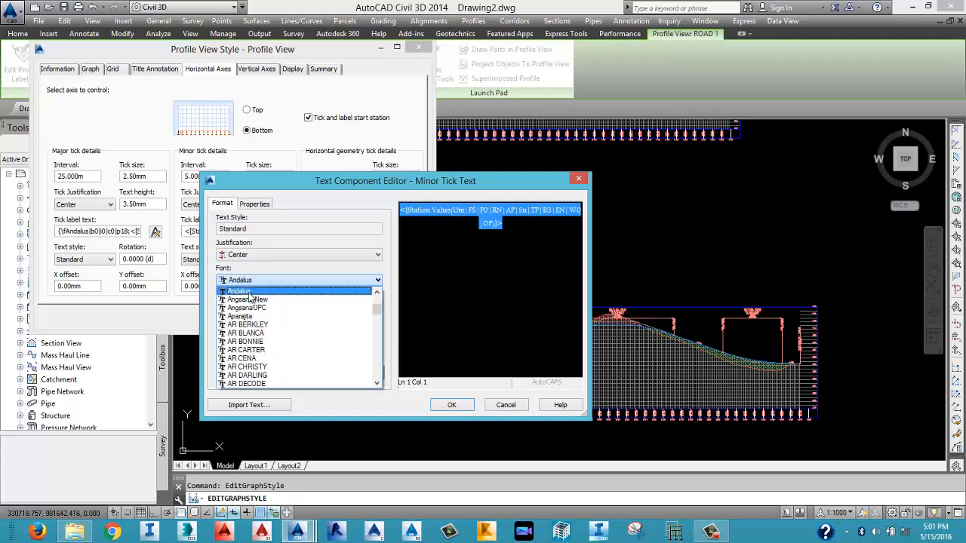
key("Return")
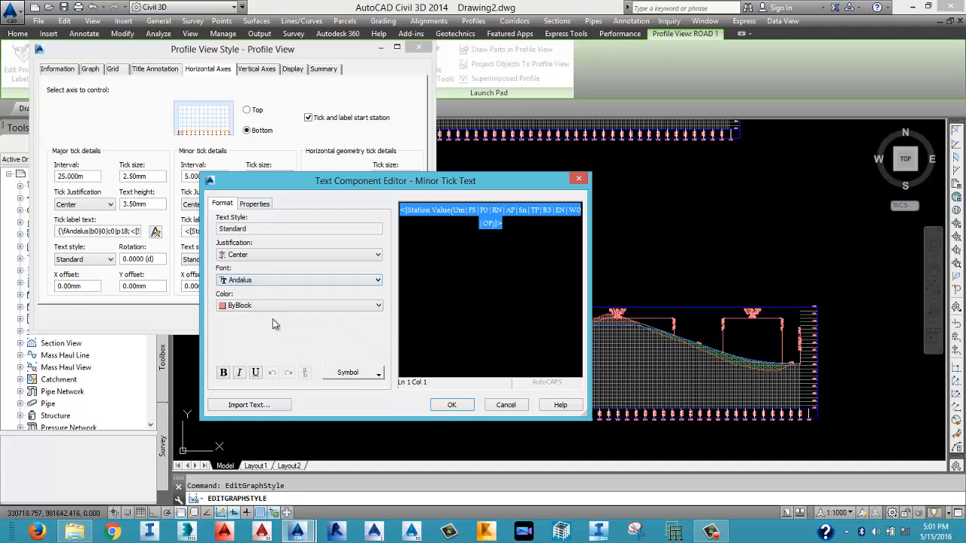
left_click(466, 406)
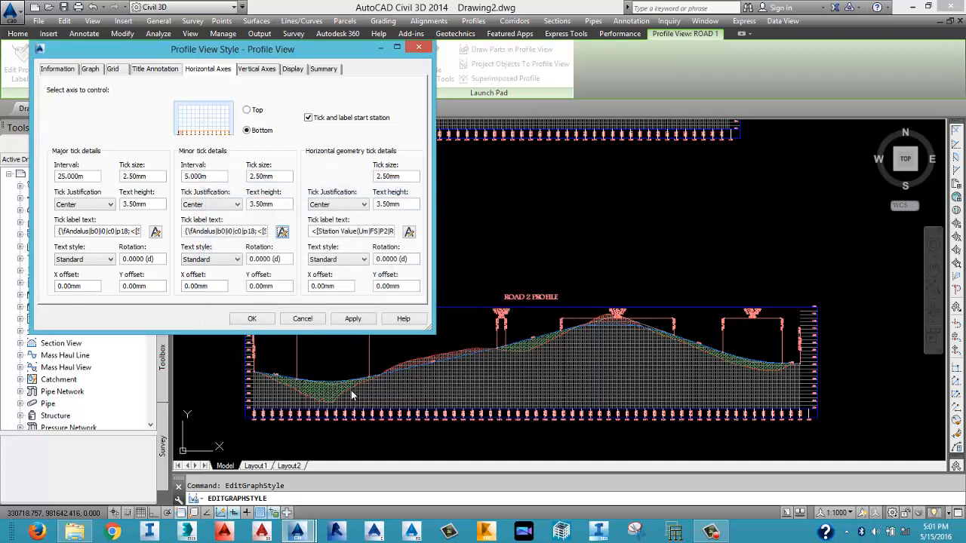
Change the bottom axis's horizontal geometry tick label text to Andalus font and apply the horizontal axis changes.
left_click(409, 232)
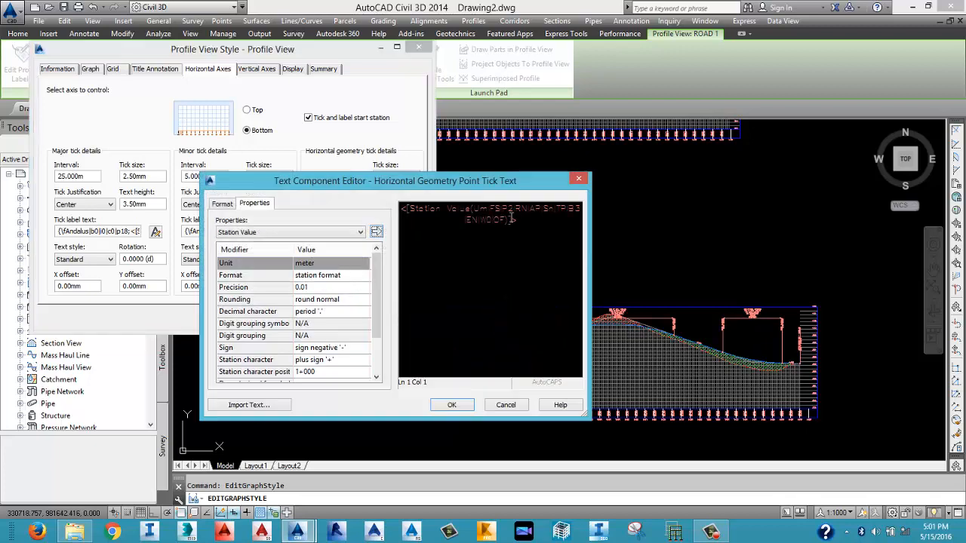
left_click_drag(516, 220, 403, 209)
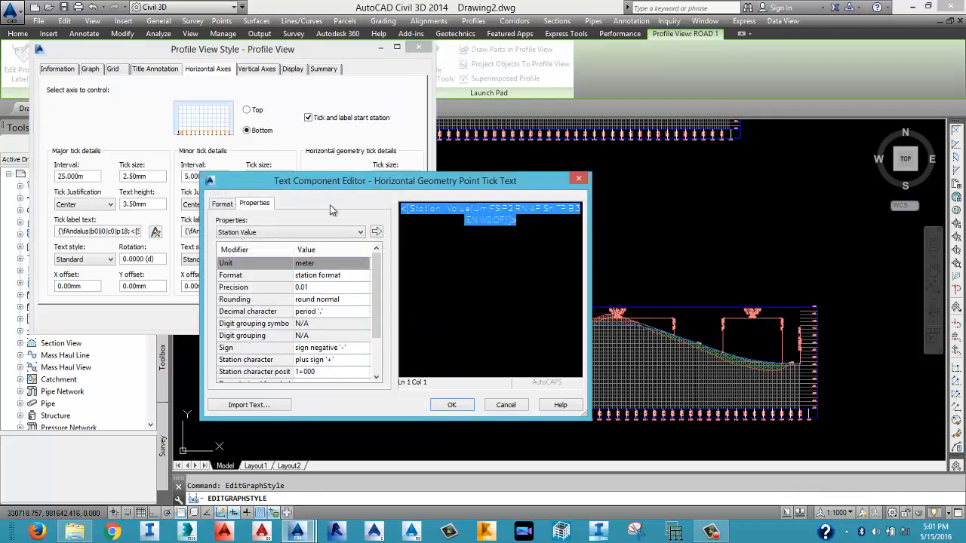
left_click(223, 204)
left_click(242, 280)
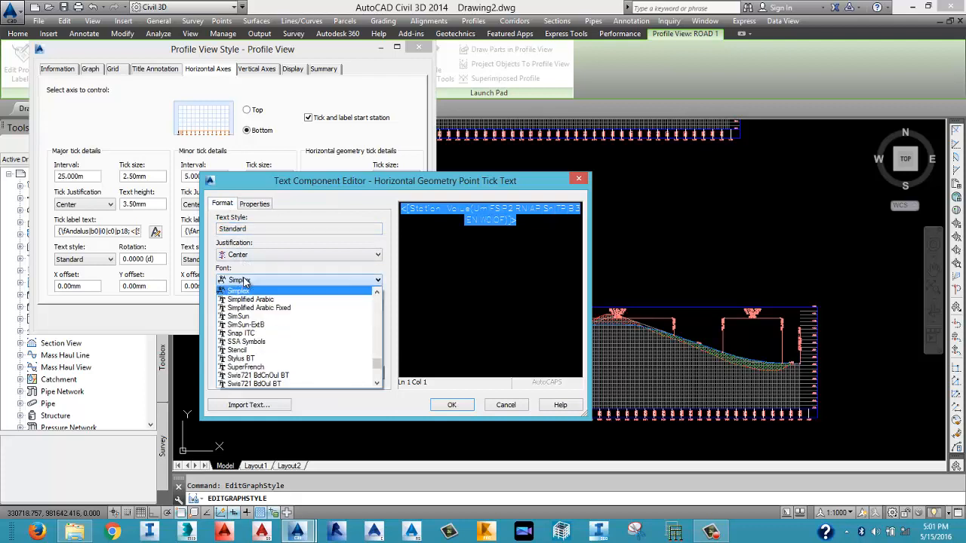
type("an")
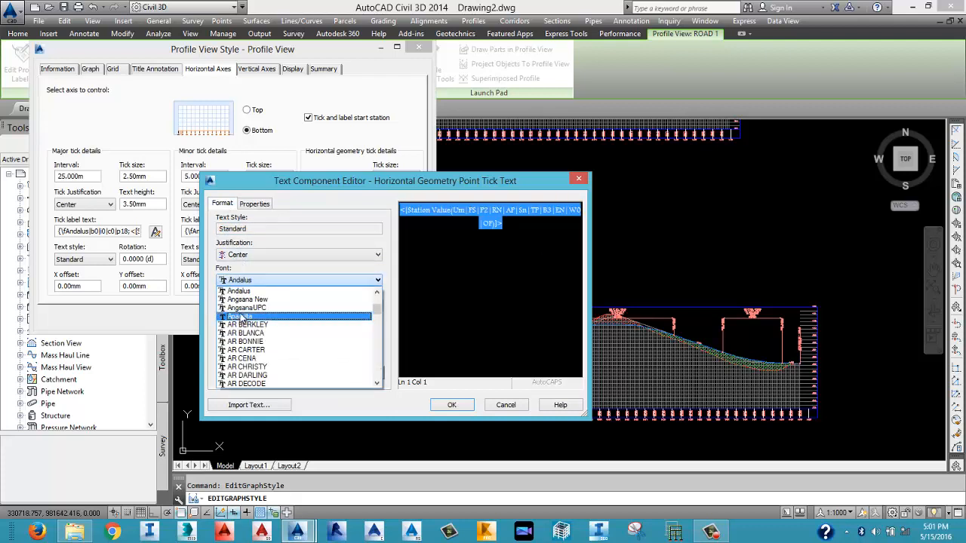
left_click(238, 292)
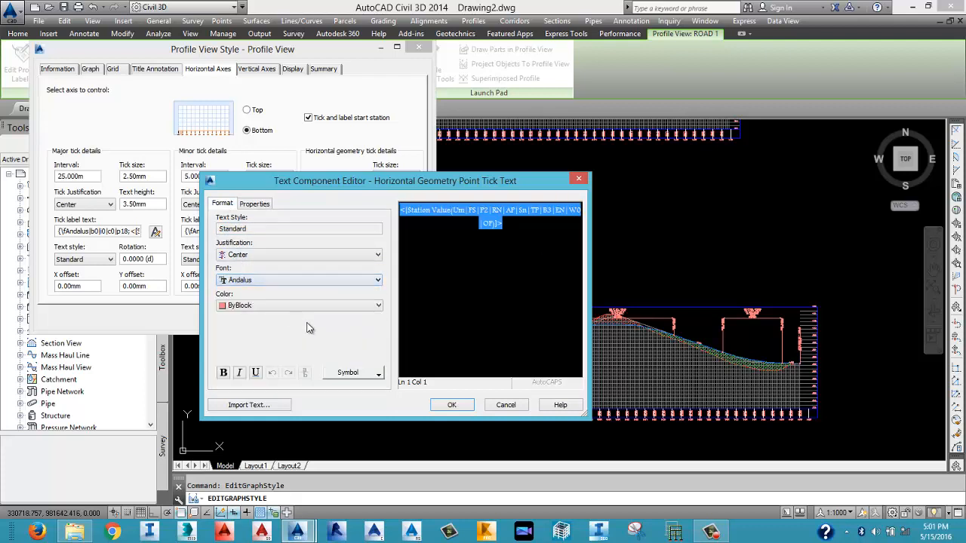
left_click(452, 404)
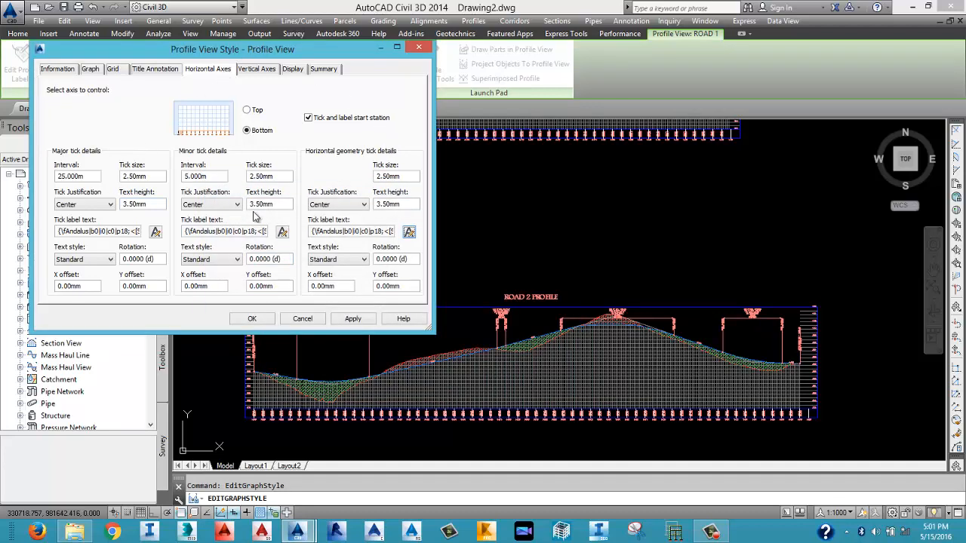
left_click(347, 321)
Change the font of the left vertical axis's major tick label text to Andalus.
left_click(257, 69)
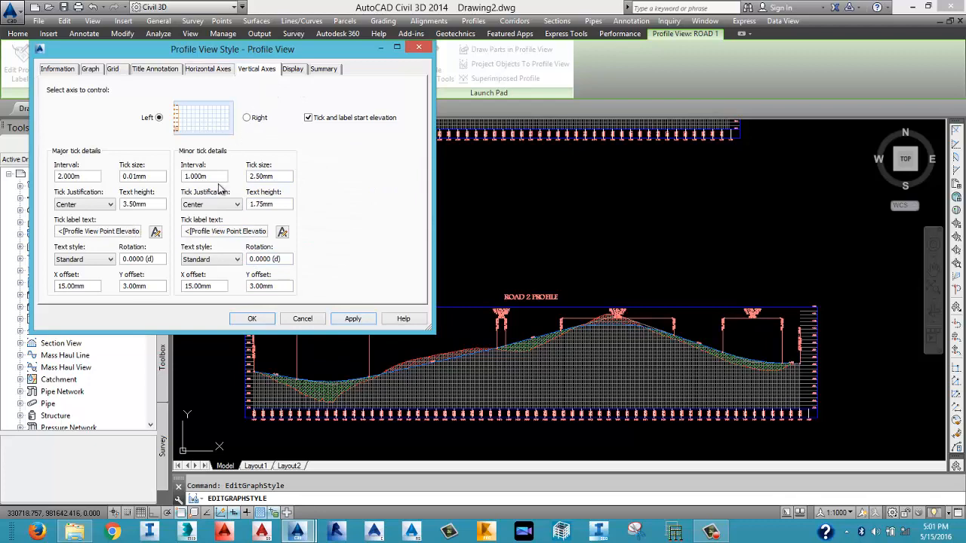
left_click(156, 233)
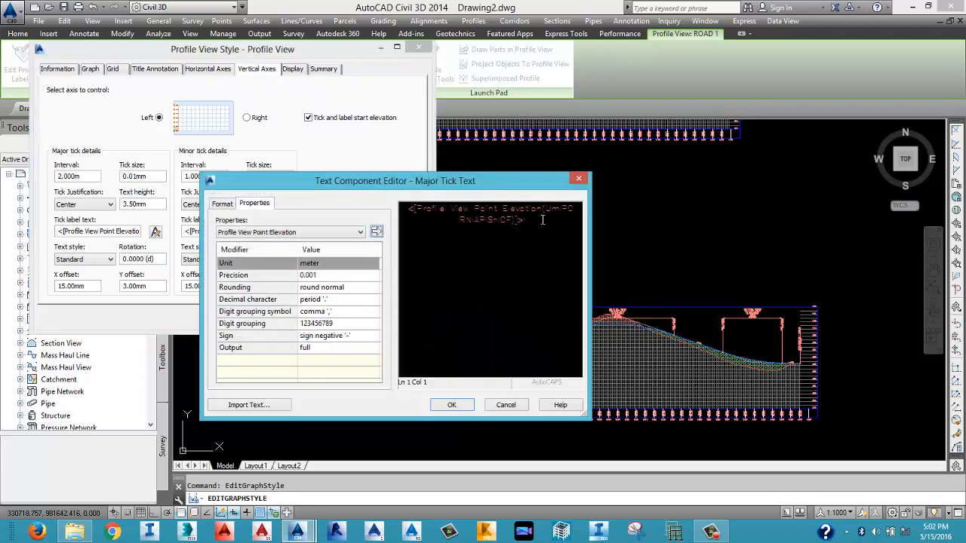
left_click(518, 219)
left_click(222, 203)
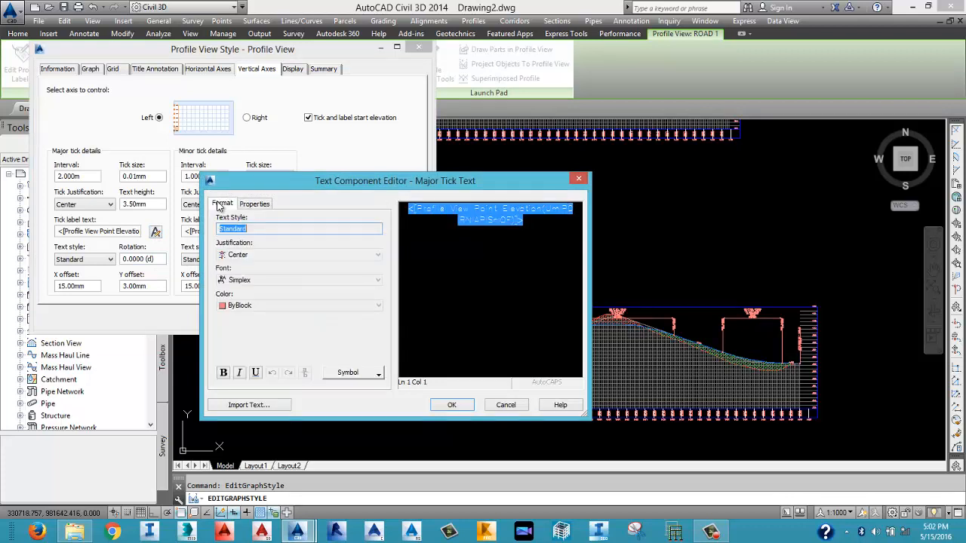
left_click(274, 305)
left_click(274, 306)
left_click(279, 280)
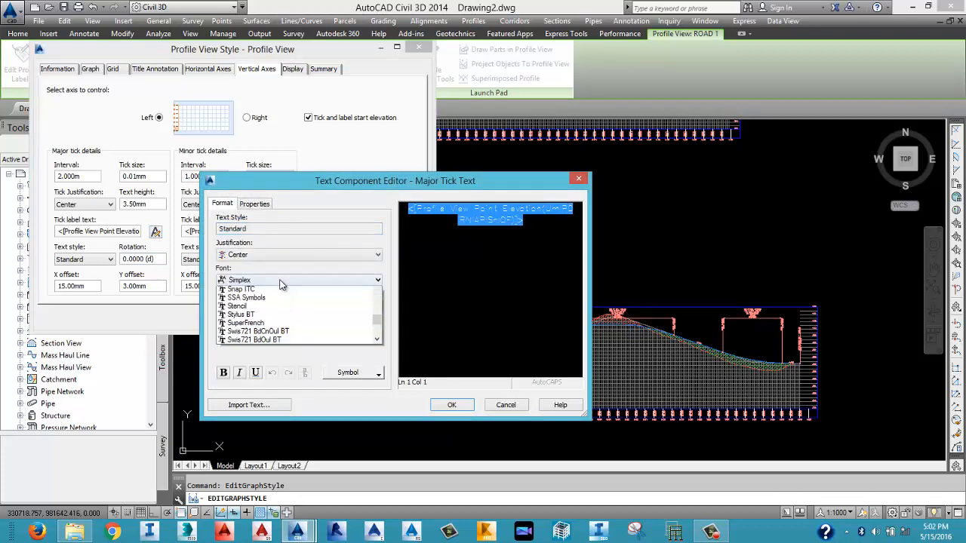
key("a")
key("n")
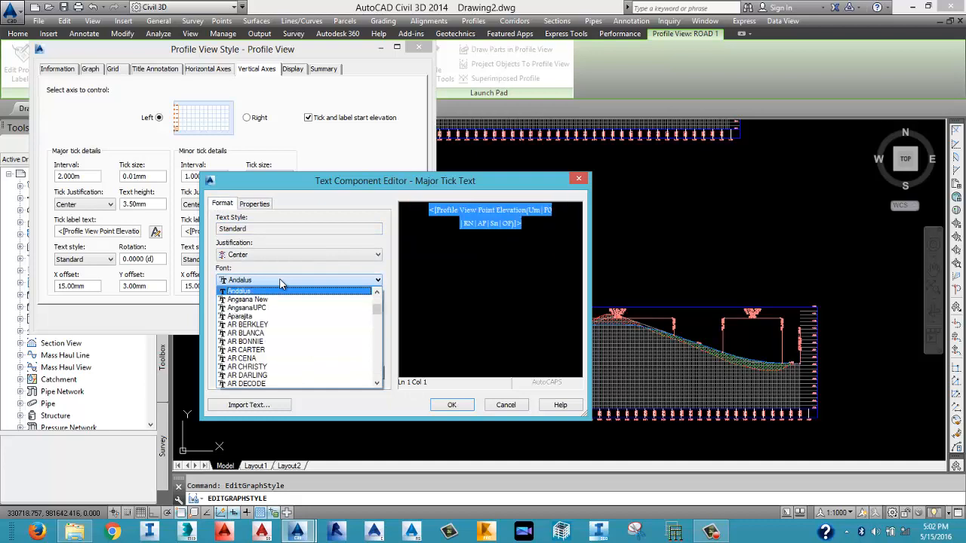
left_click(285, 291)
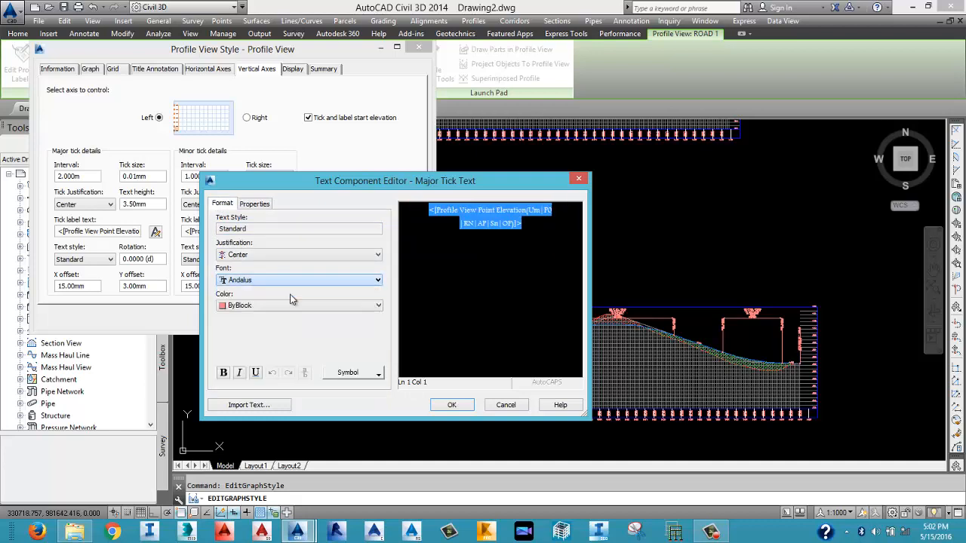
left_click(451, 404)
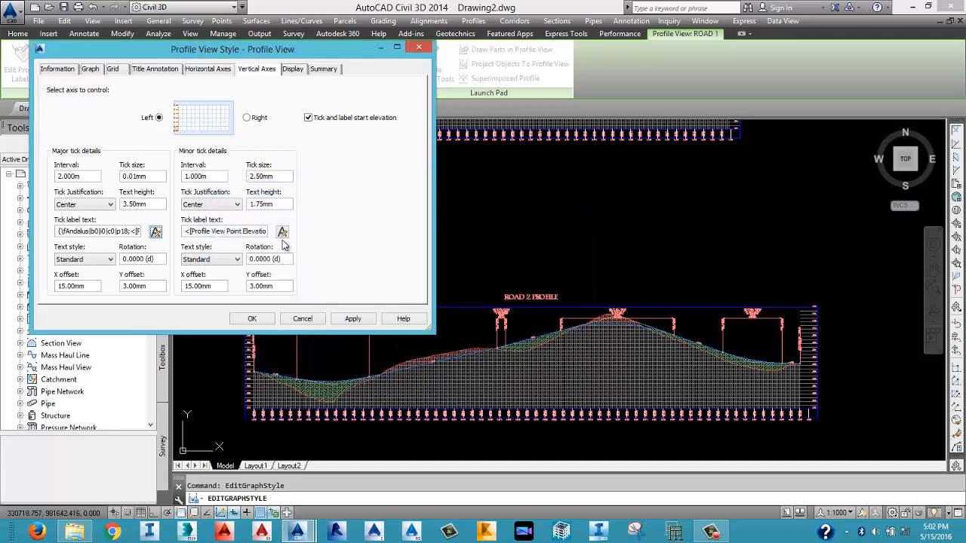
Change the left vertical axis's minor tick label text to Andalus font, apply the change, and finish editing the profile view style.
left_click(281, 233)
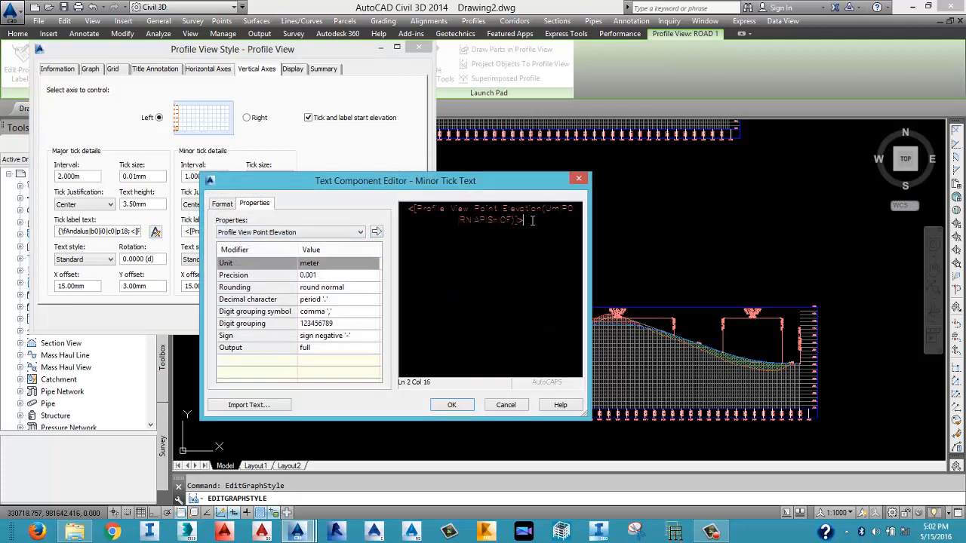
left_click(221, 204)
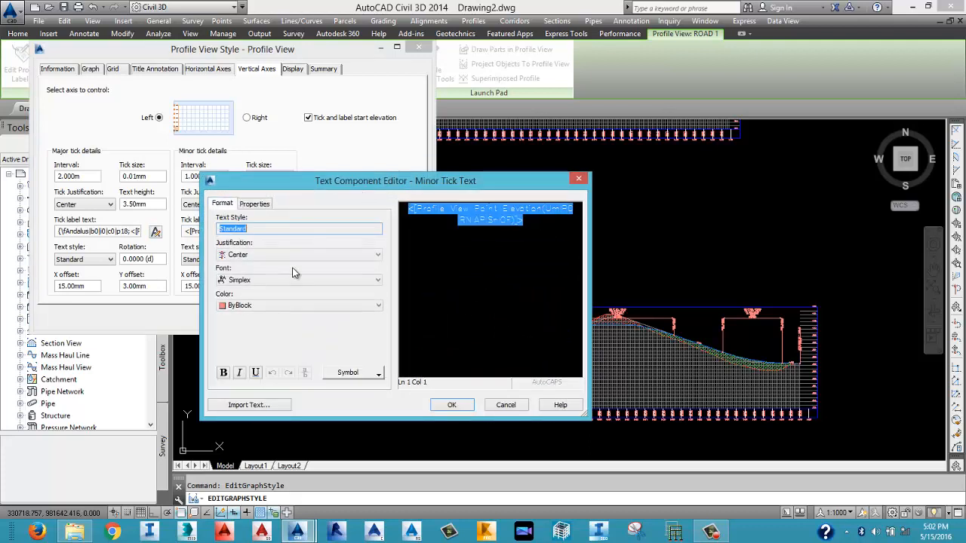
left_click(288, 280)
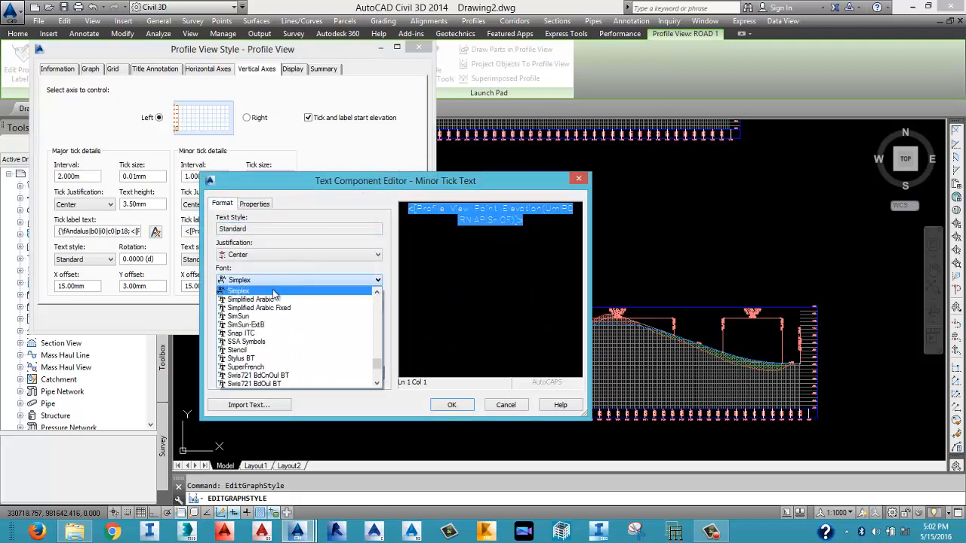
type("an")
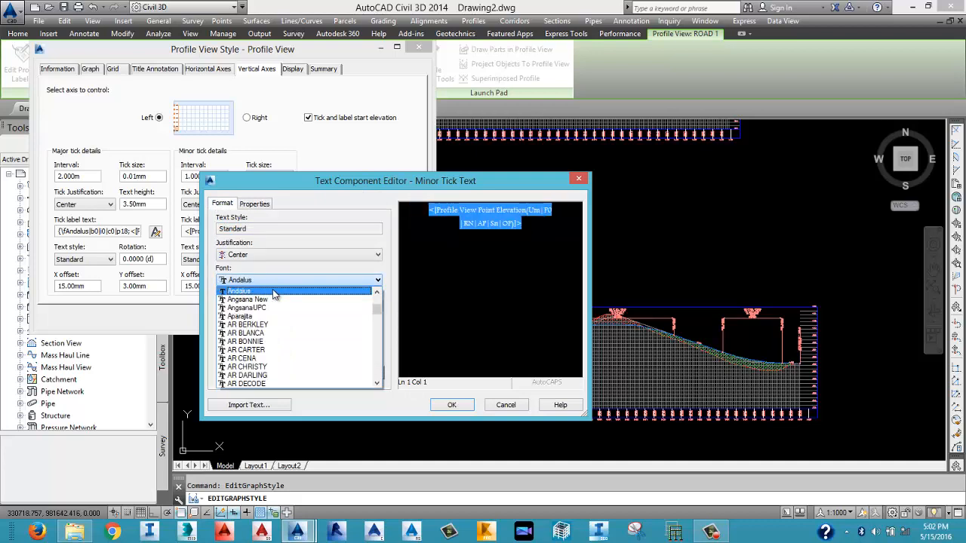
left_click(274, 295)
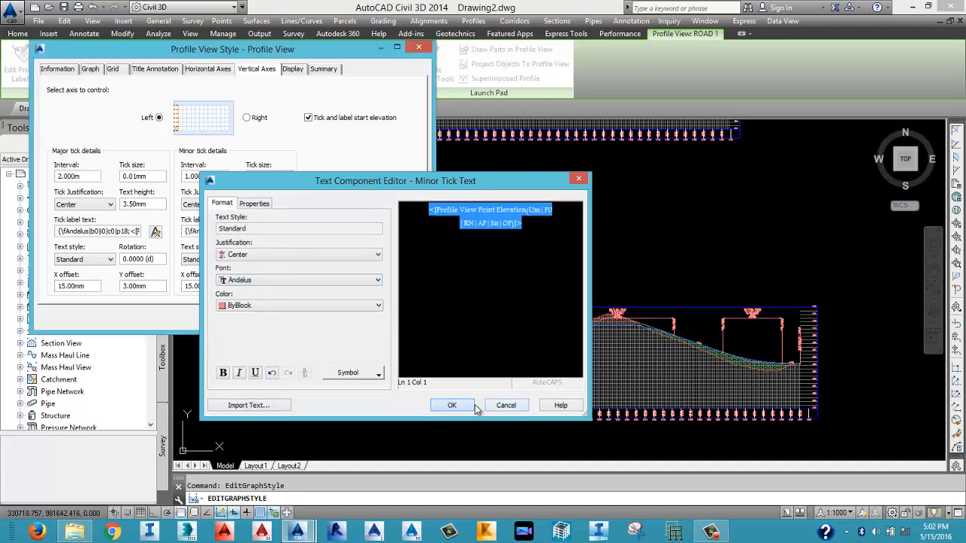
left_click(452, 405)
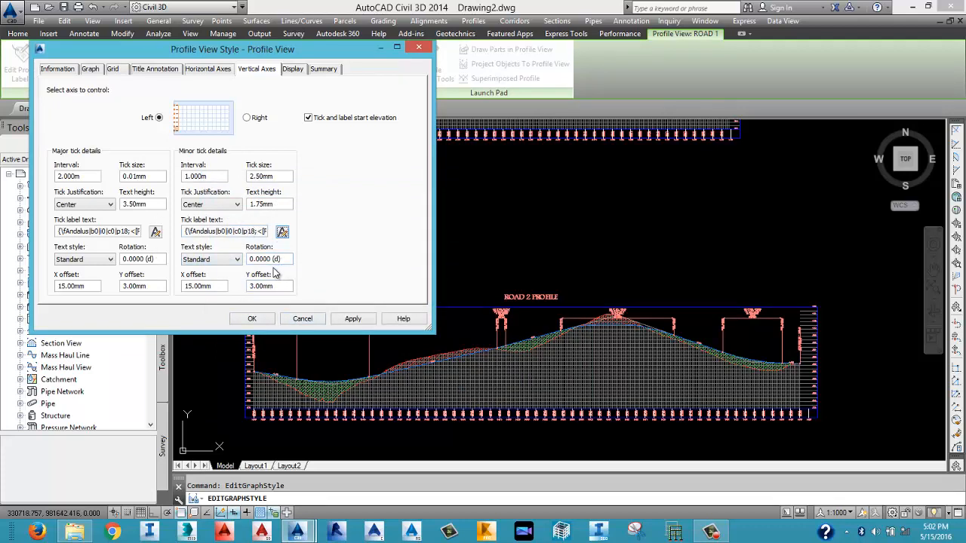
left_click(356, 323)
left_click(264, 319)
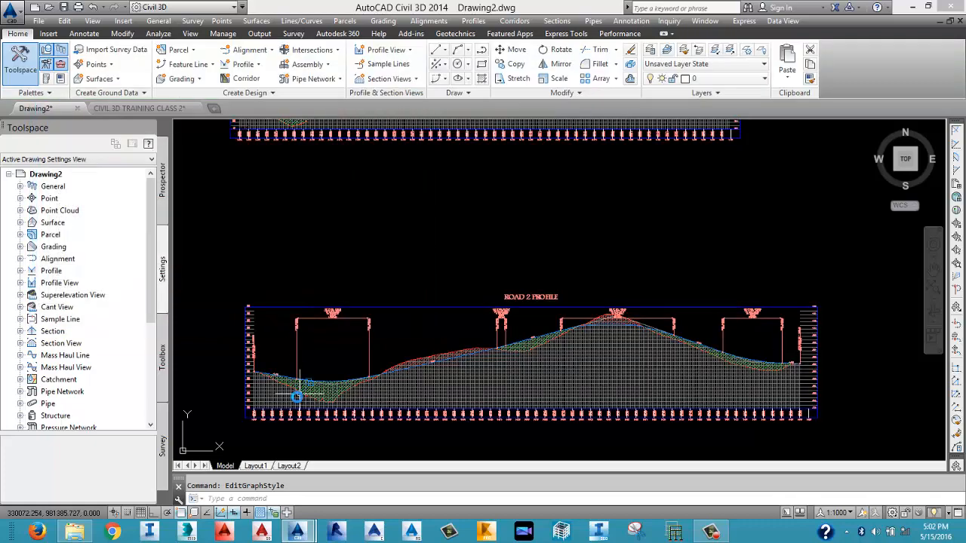
Examine the axis label text along the bottom and left axes of the ROAD 2 PROFILE view.
scroll(280, 416, "up", 5)
scroll(290, 415, "down", 2)
scroll(299, 413, "down", 4)
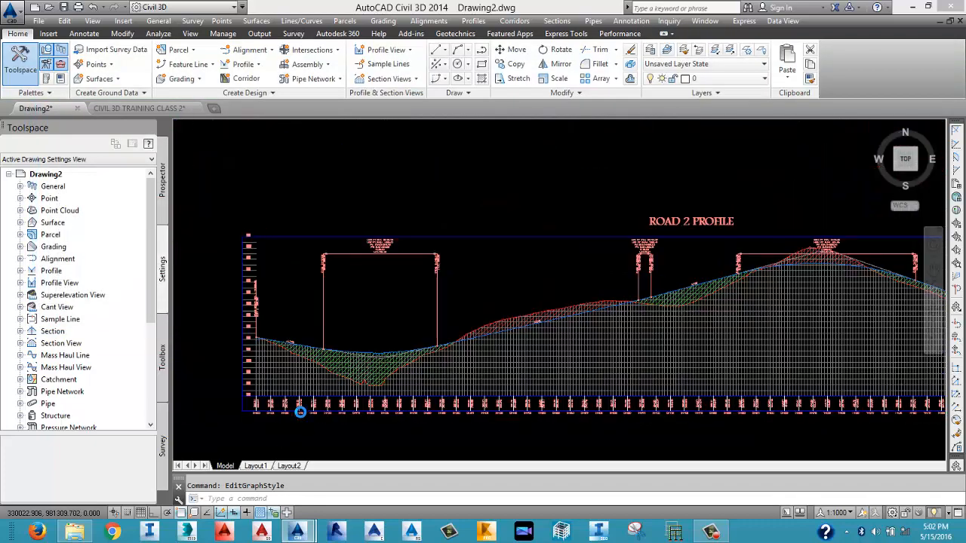
scroll(277, 363, "up", 6)
scroll(227, 309, "down", 5)
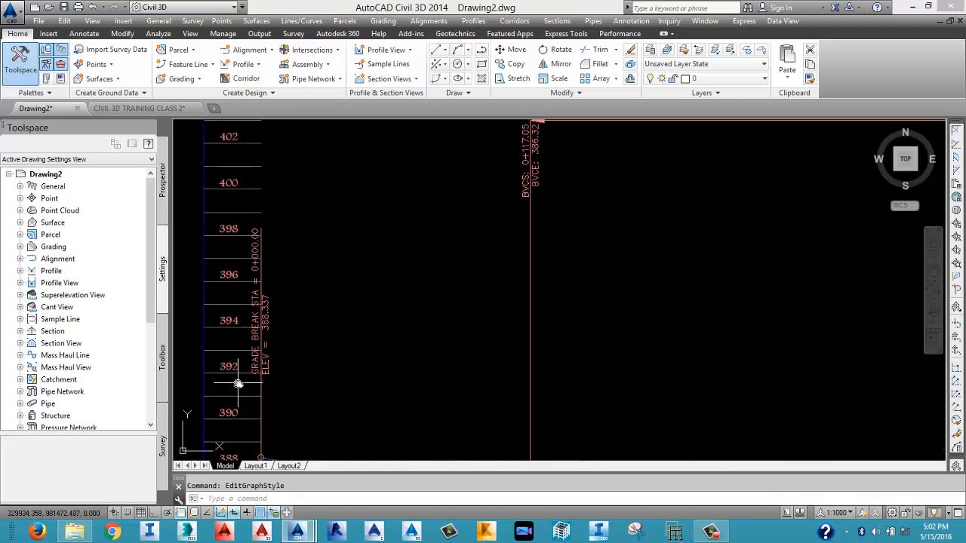
scroll(218, 245, "up", 8)
scroll(222, 241, "down", 7)
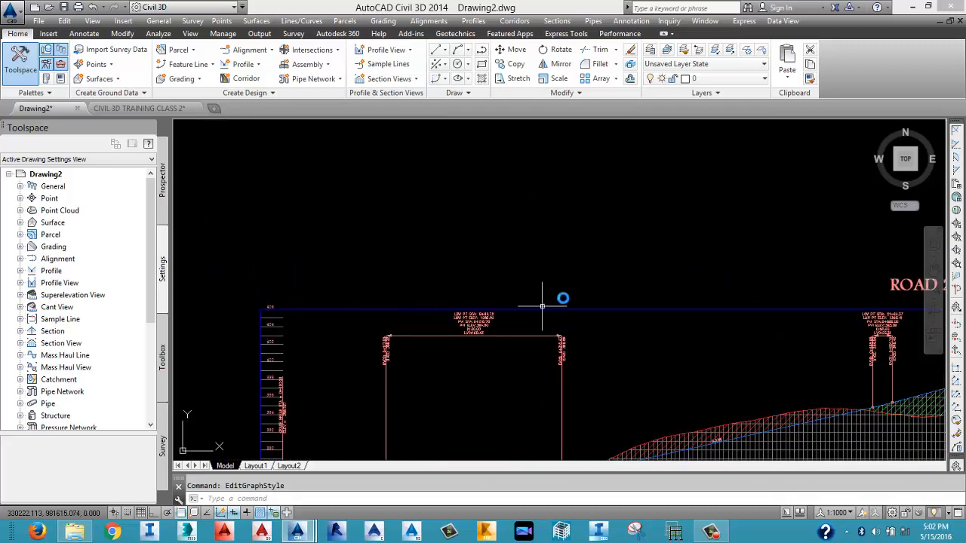
scroll(478, 259, "down", 5)
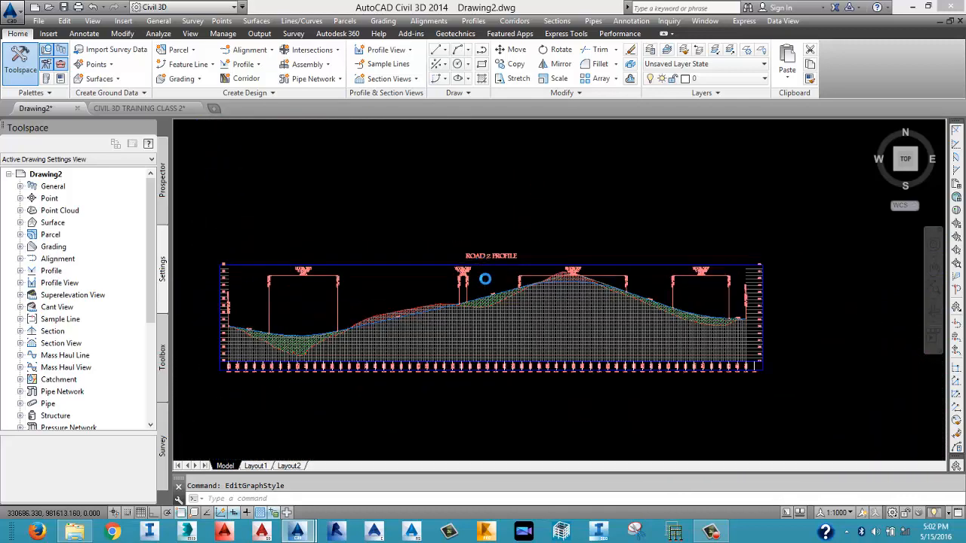
scroll(692, 292, "down", 2)
scroll(647, 282, "up", 3)
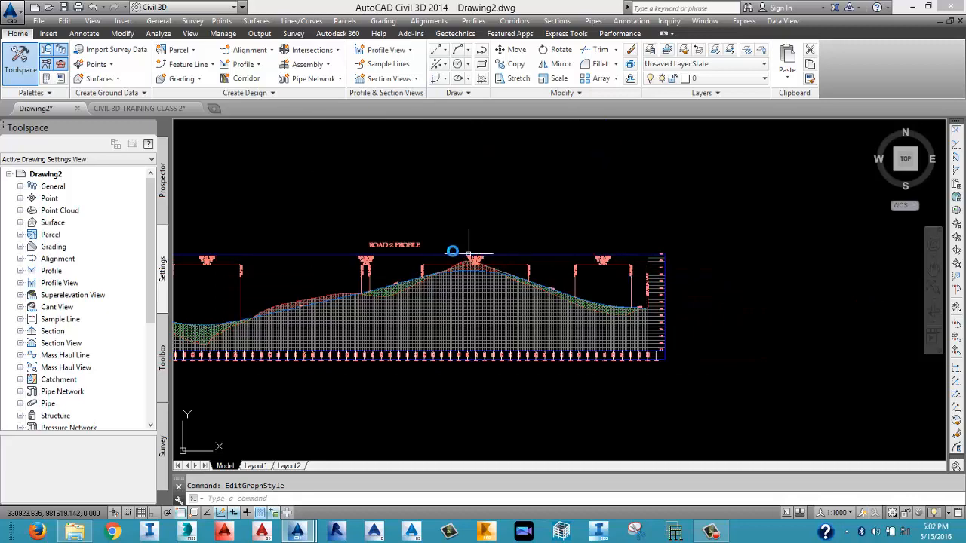
Open the ROAD 2 PROFILE view's style for editing at its component display settings.
left_click(399, 244)
right_click(406, 243)
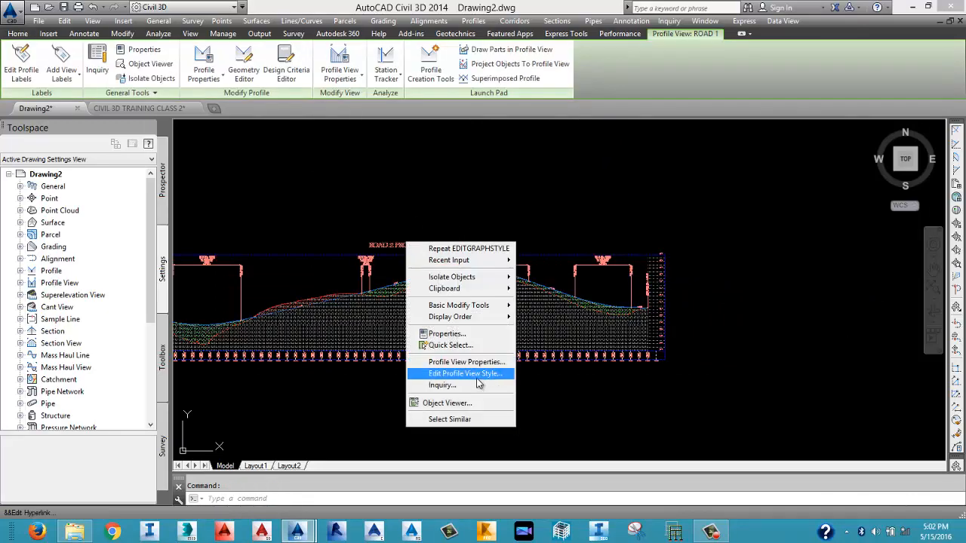
left_click(475, 372)
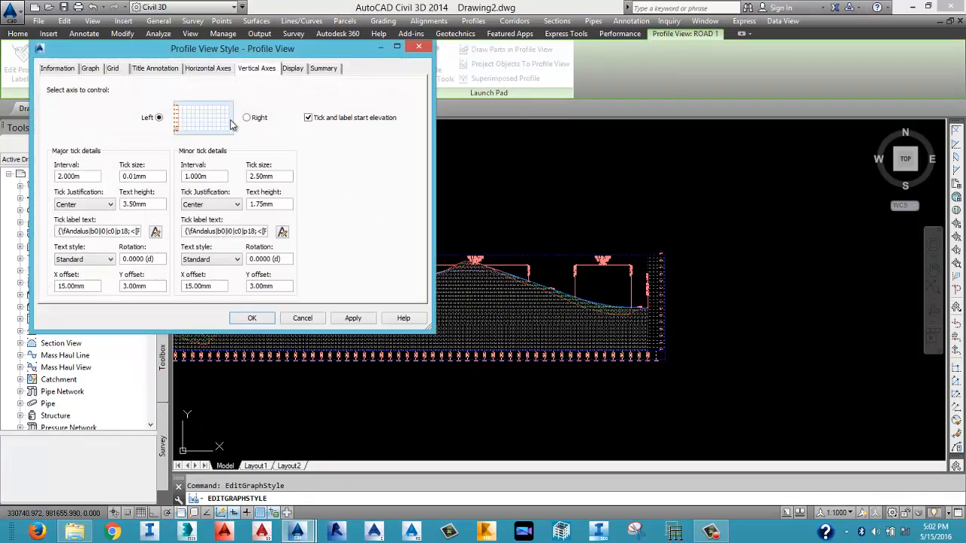
left_click(293, 69)
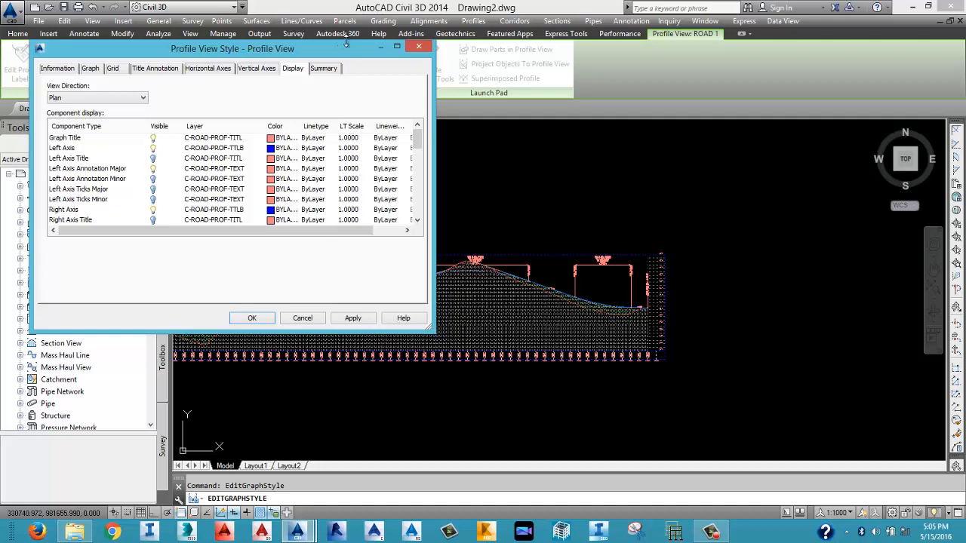
left_click_drag(355, 57, 538, 105)
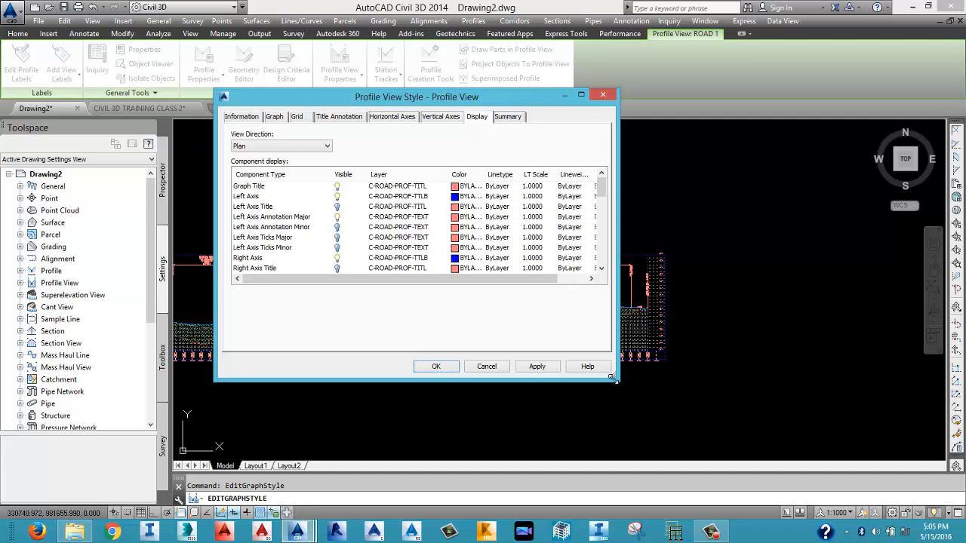
left_click_drag(613, 379, 747, 427)
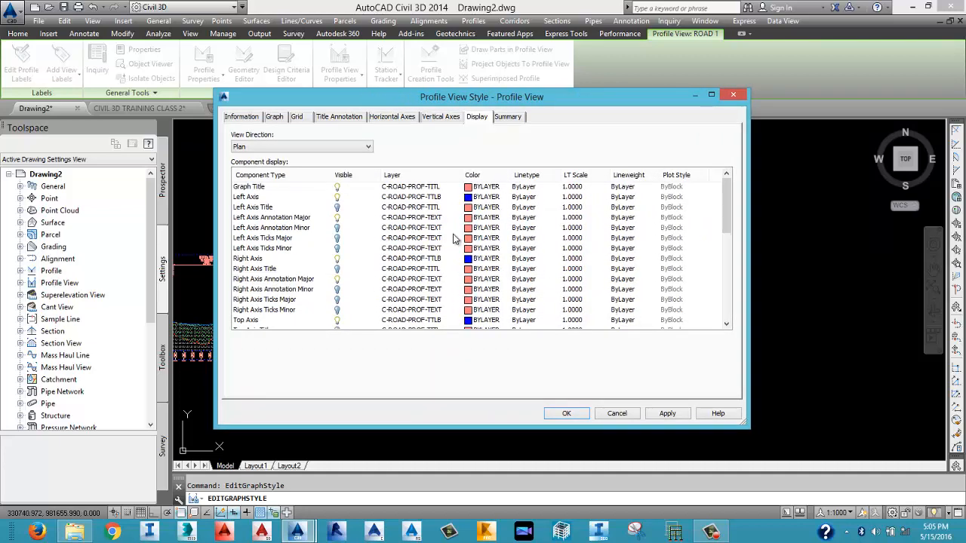
left_click_drag(217, 91, 352, 203)
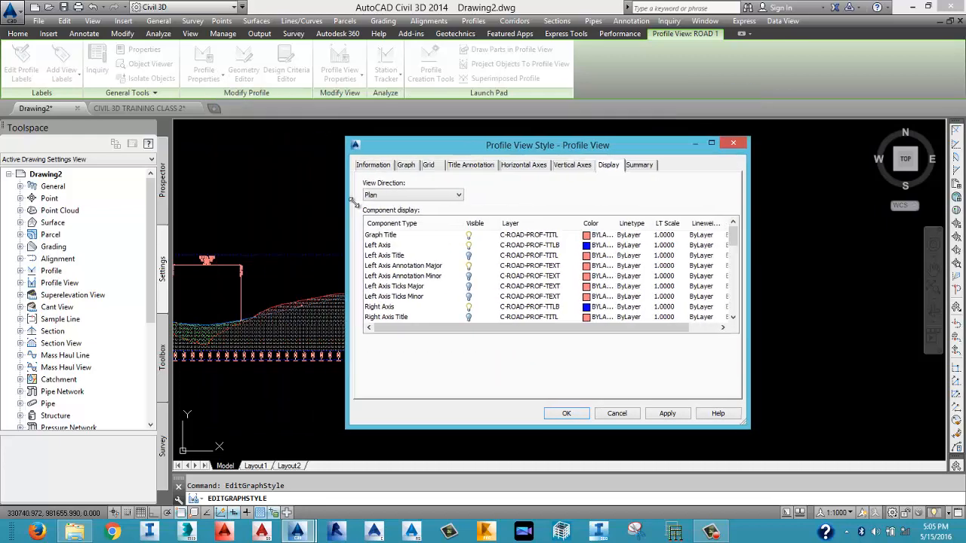
left_click_drag(501, 146, 327, 128)
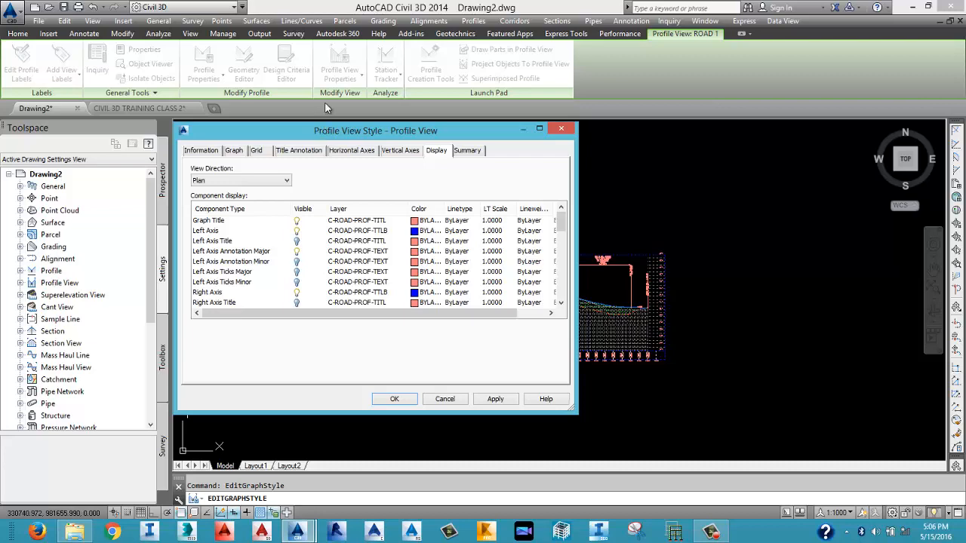
left_click_drag(408, 136, 443, 146)
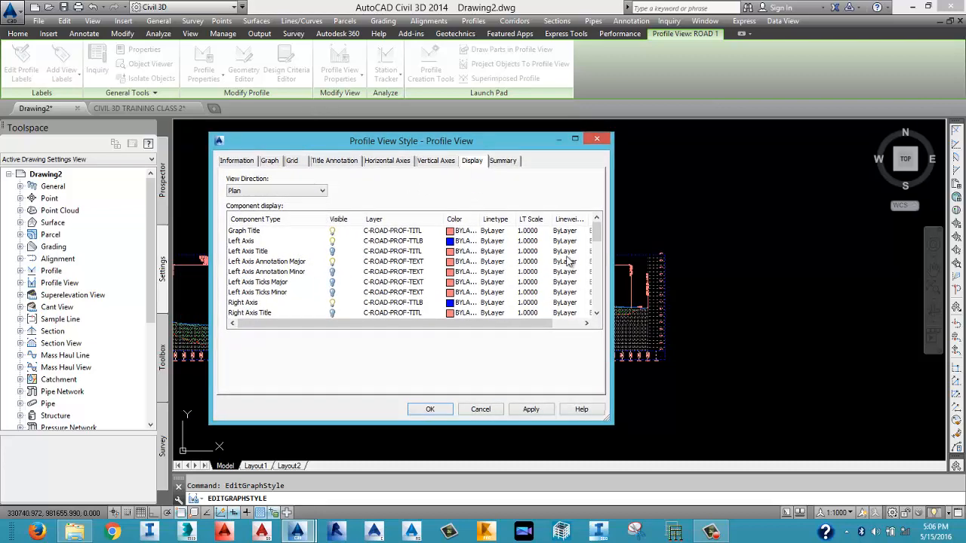
Examine the visibility, layer and color settings of the profile view style's components, and leave the style without changes.
mouse_move(598, 238)
left_mouse_down()
mouse_move(594, 321)
mouse_move(600, 230)
left_mouse_up()
left_click_drag(600, 229, 599, 224)
mouse_move(598, 234)
left_mouse_down()
mouse_move(599, 270)
mouse_move(598, 226)
left_mouse_up()
left_click_drag(598, 227, 599, 300)
left_click_drag(528, 325, 561, 326)
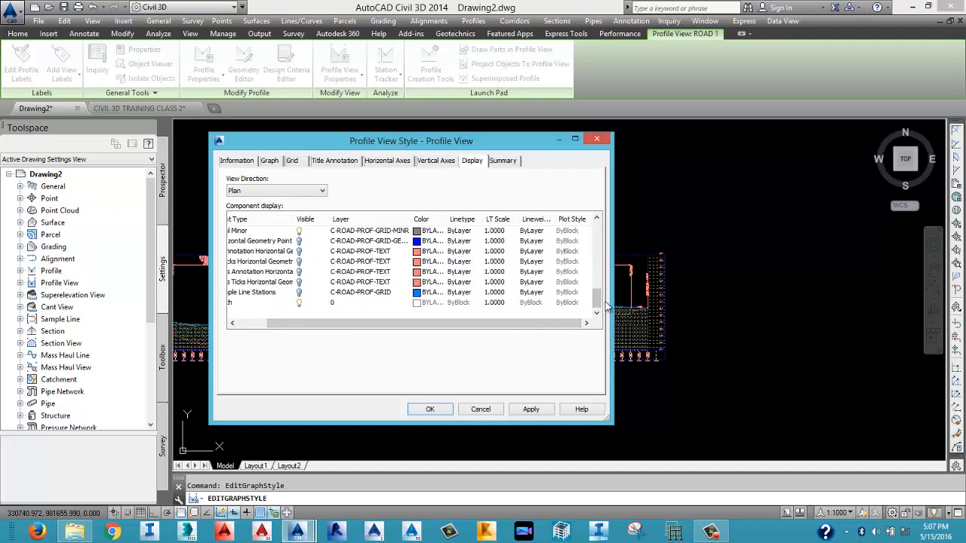
left_click_drag(598, 298, 596, 254)
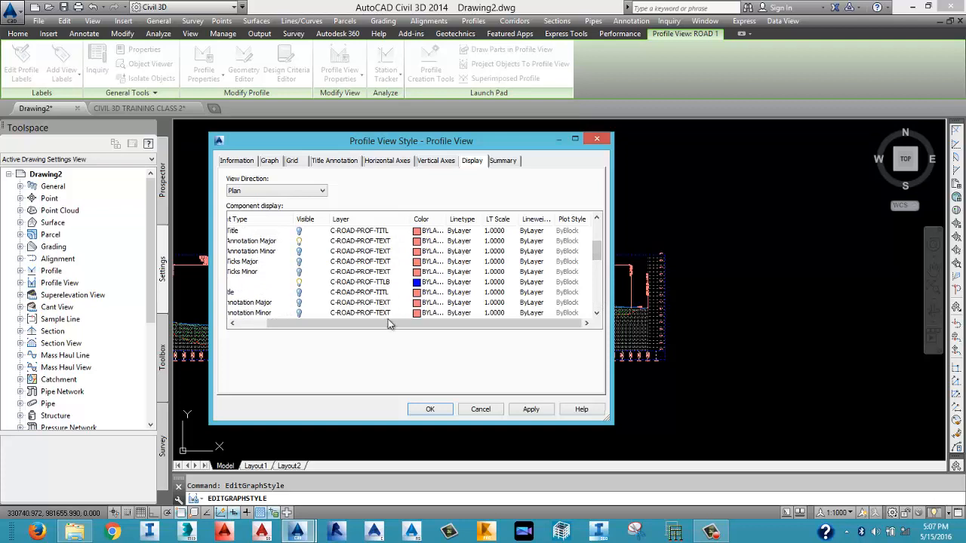
left_click_drag(373, 324, 338, 325)
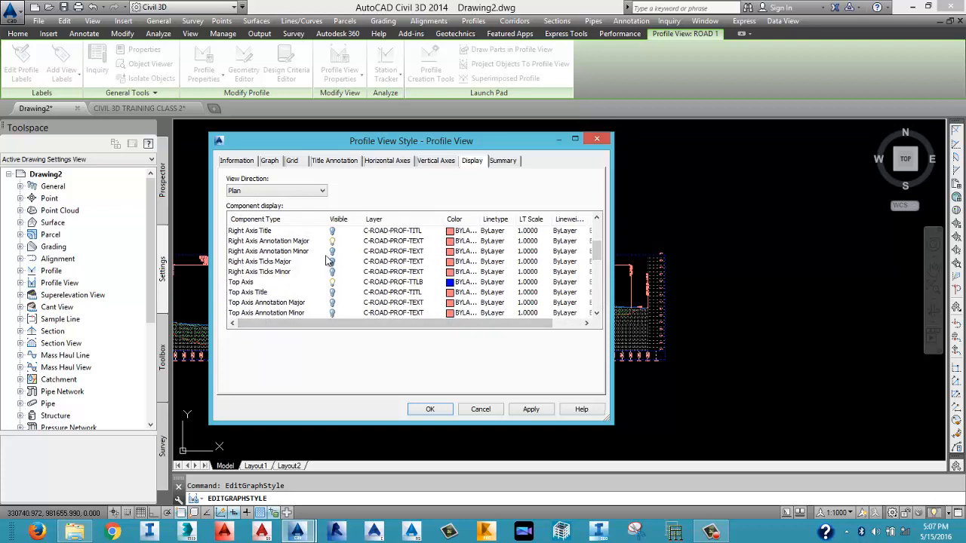
left_click_drag(594, 249, 595, 232)
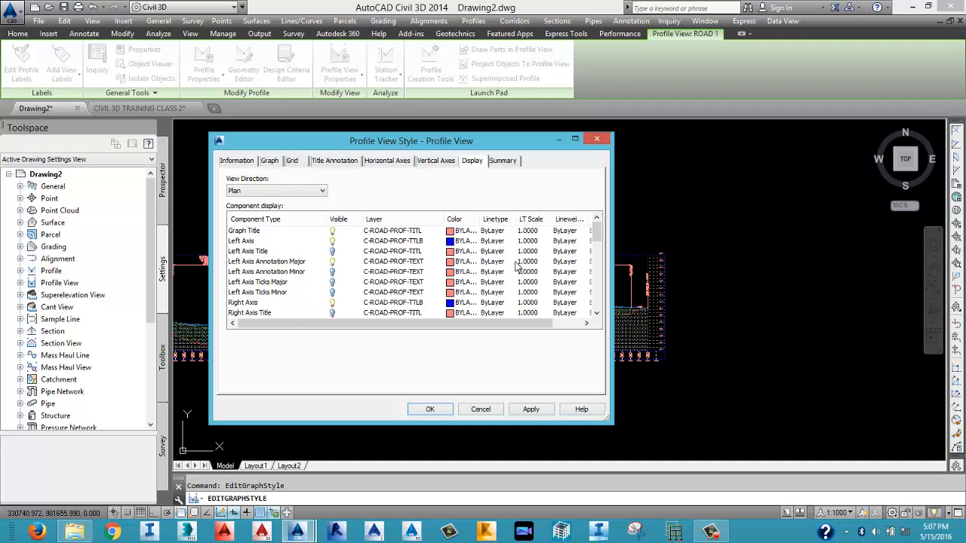
left_click(480, 409)
scroll(392, 276, "down", 10)
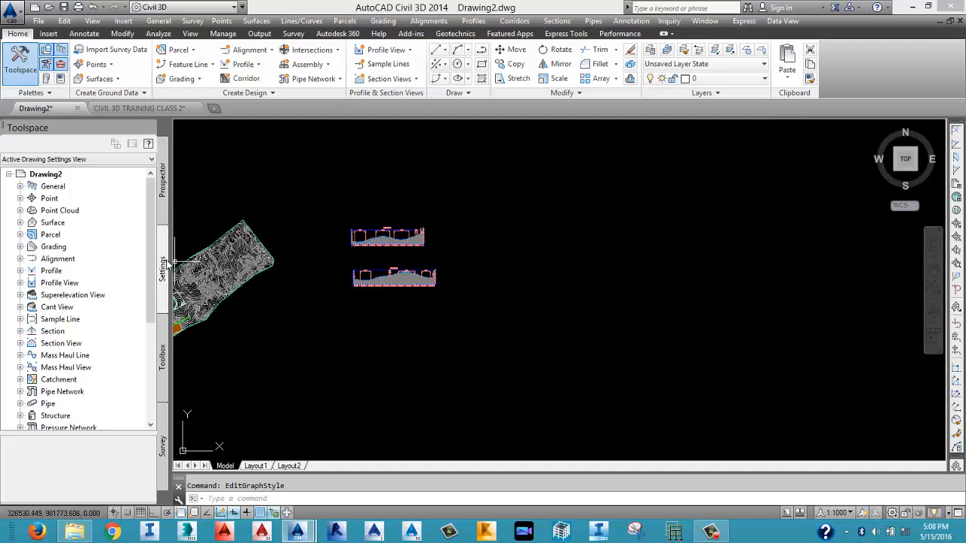
left_click(168, 213)
left_click(161, 255)
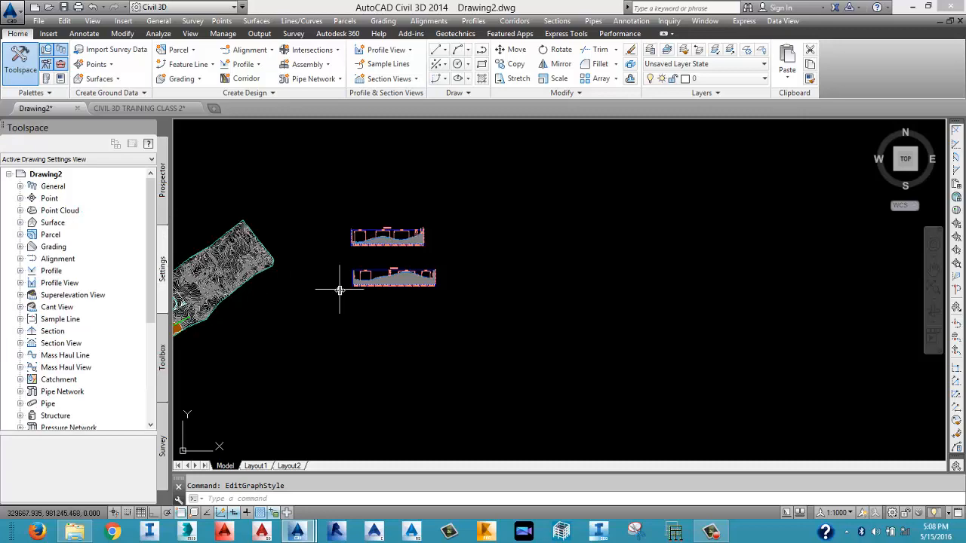
middle_click_drag(334, 286, 405, 281)
middle_click_drag(335, 286, 403, 302)
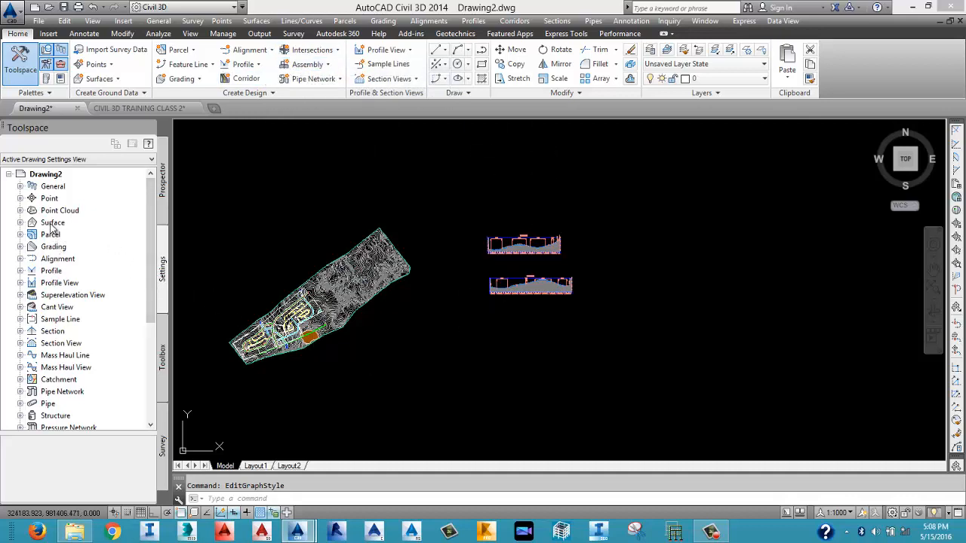
left_click(49, 178)
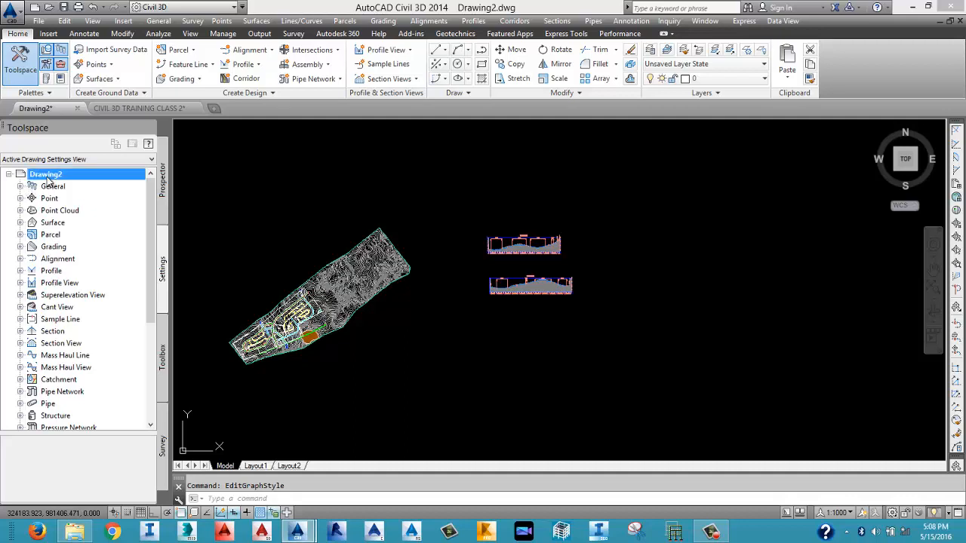
right_click(48, 178)
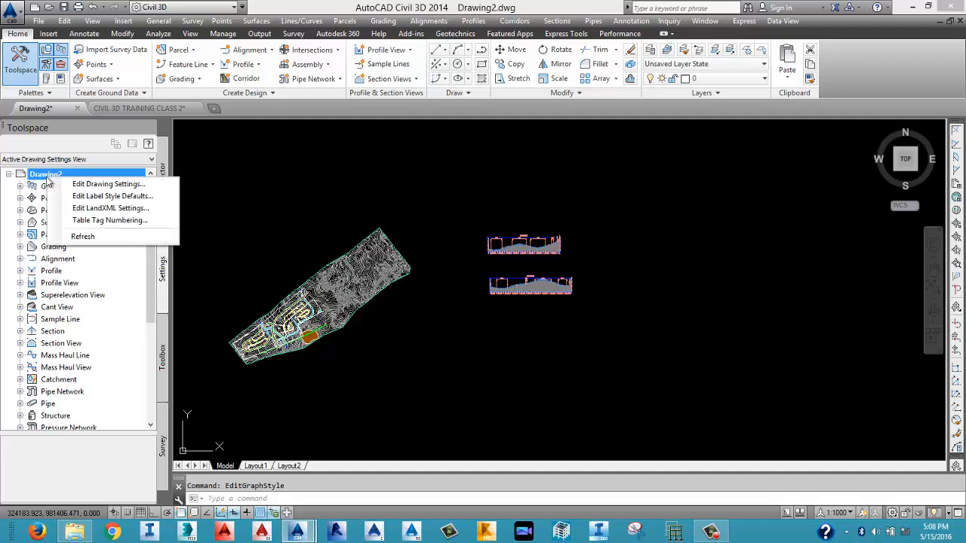
left_click(282, 193)
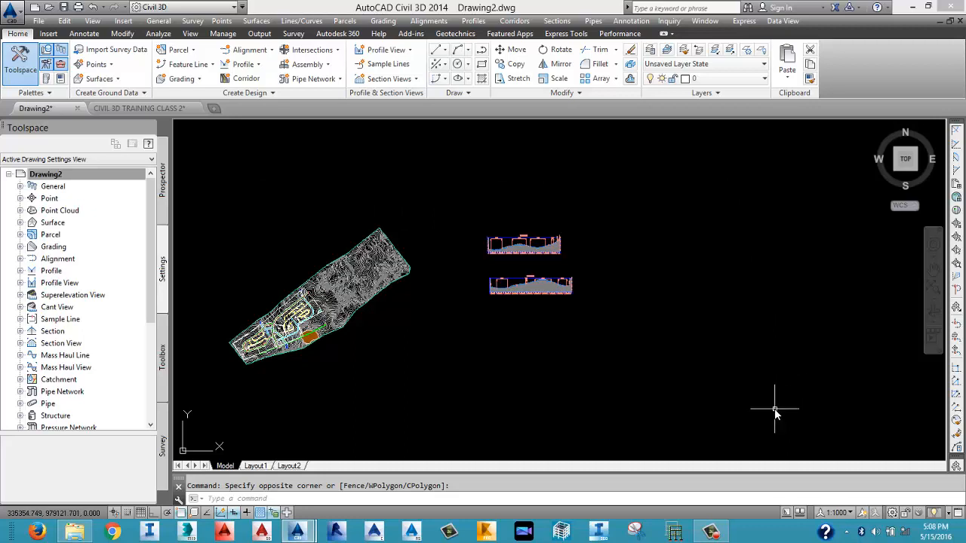
left_click(115, 178)
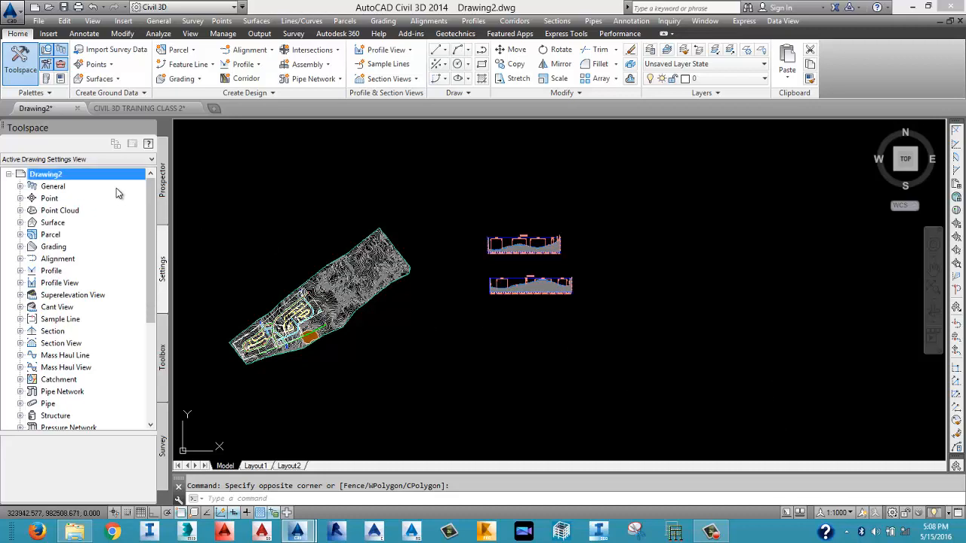
right_click(111, 179)
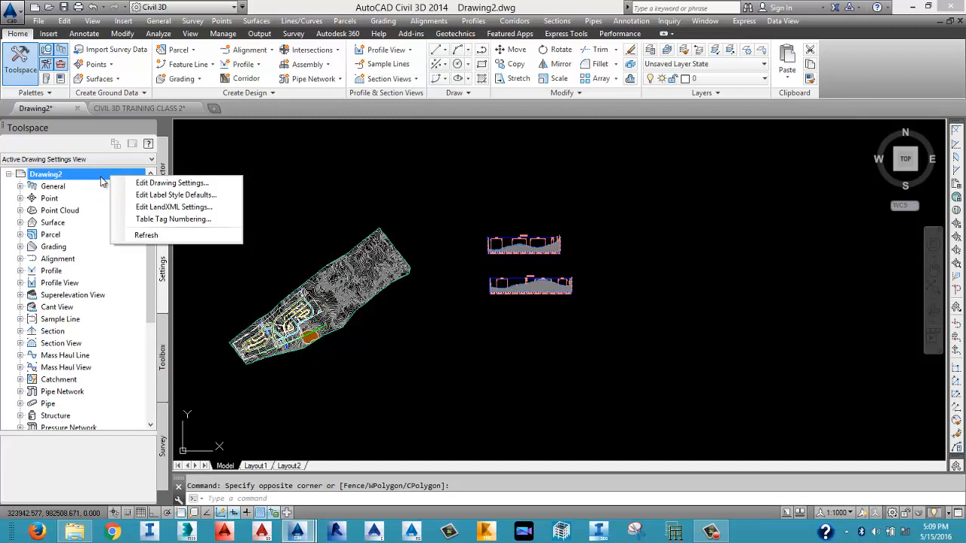
left_click(160, 274)
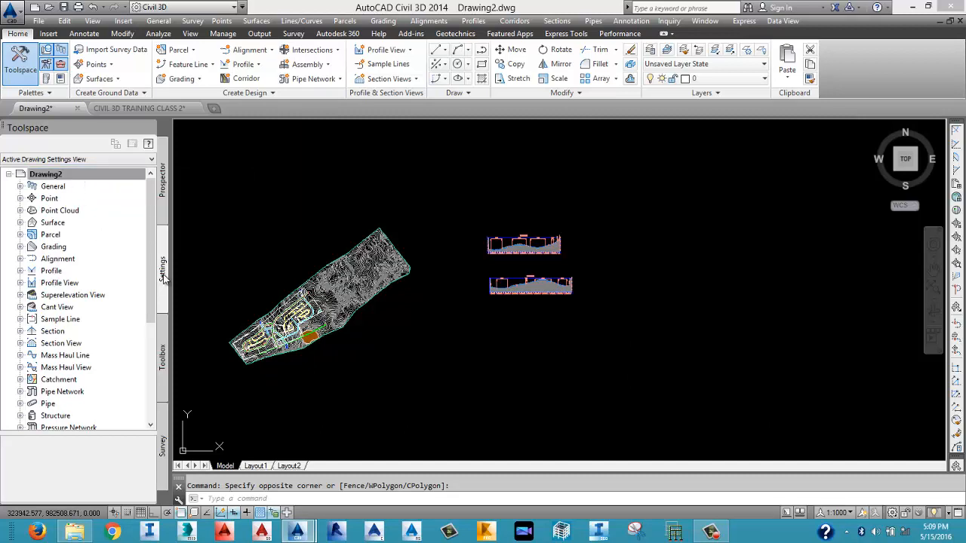
Edit the drawing settings of Drawing2 and set the zone category to Nigeria.
right_click(63, 180)
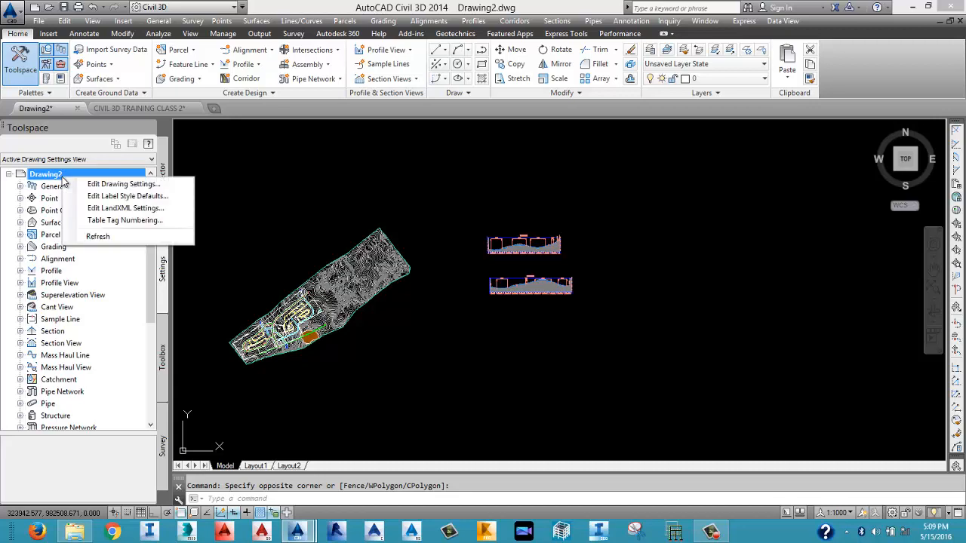
left_click(106, 185)
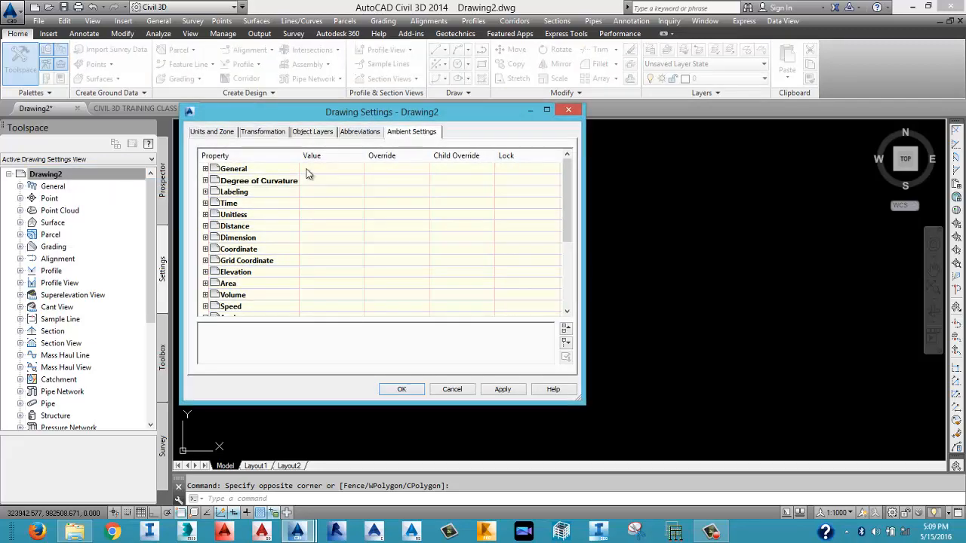
left_click(212, 132)
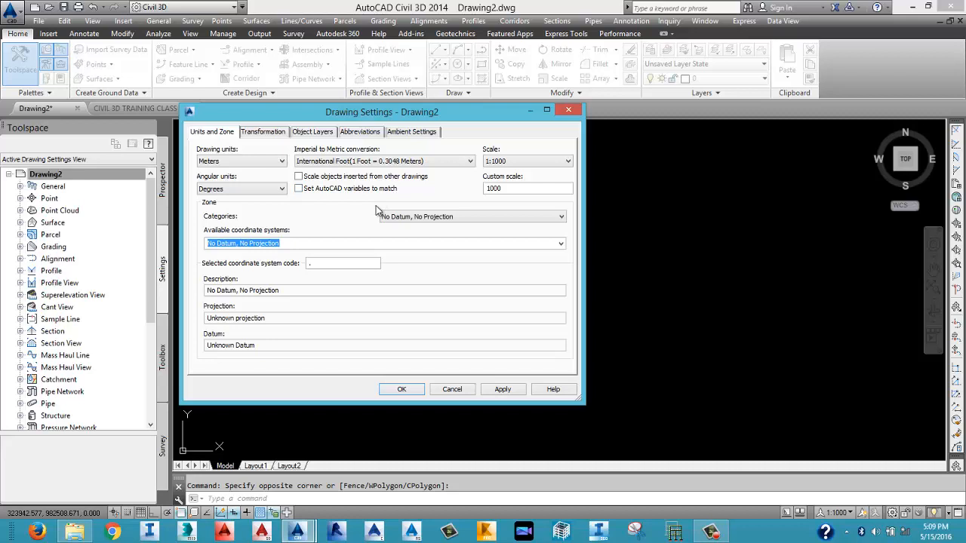
left_click(400, 217)
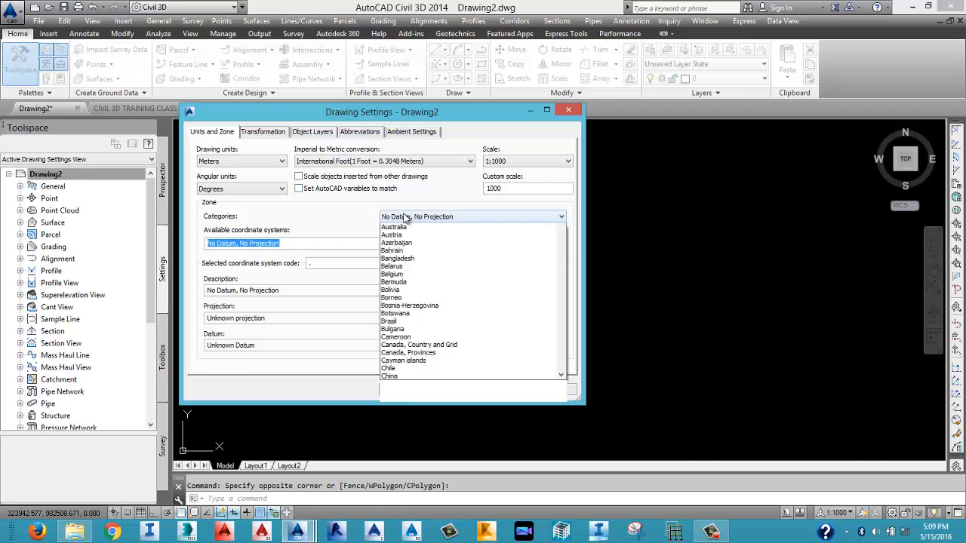
scroll(430, 296, "down", 1)
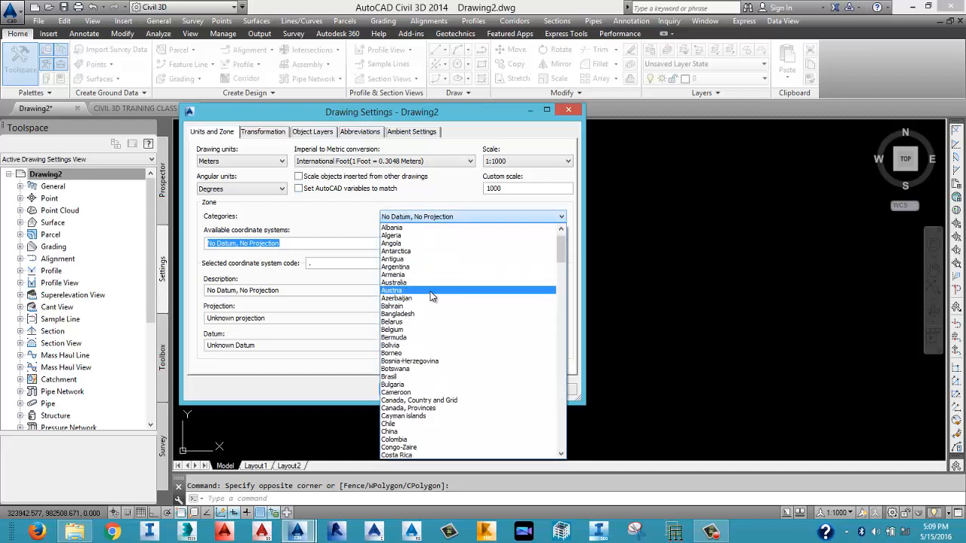
scroll(432, 295, "down", 15)
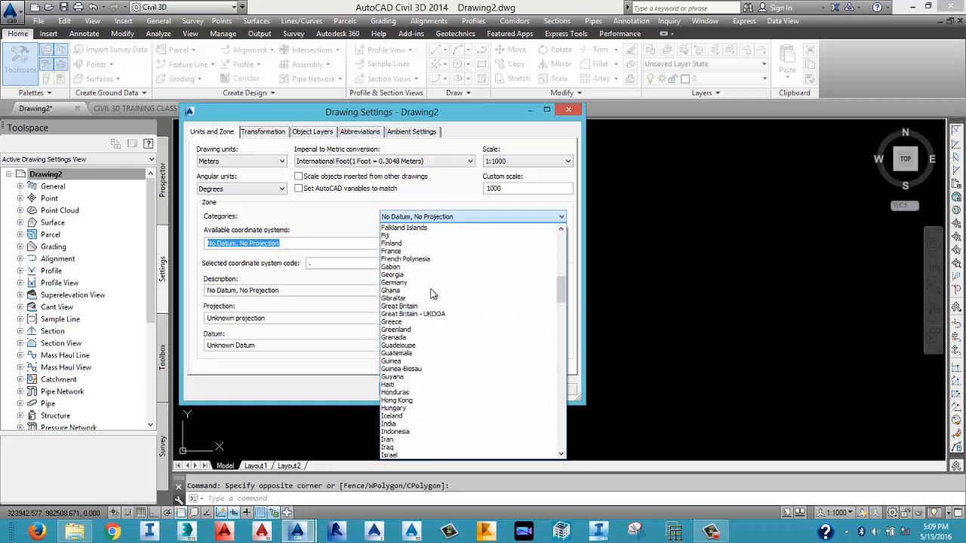
scroll(432, 294, "down", 16)
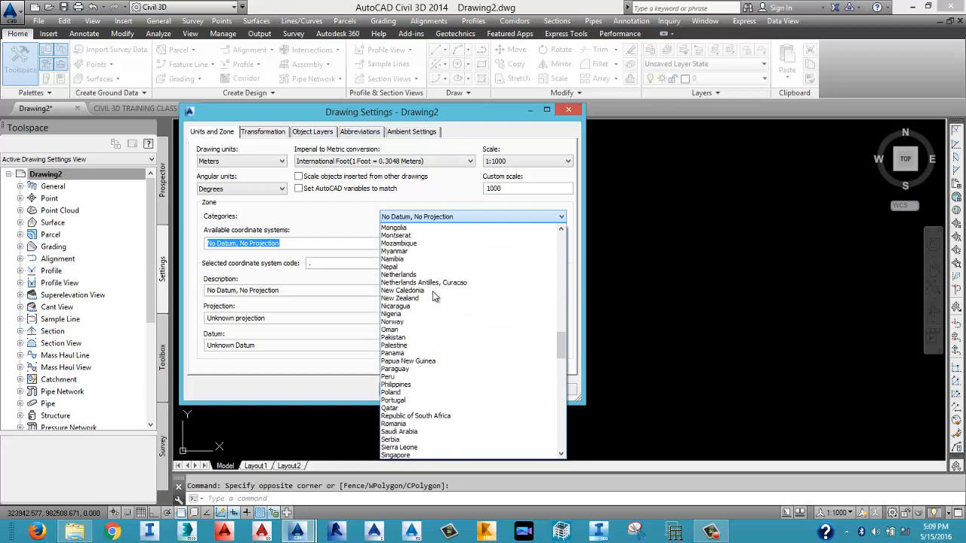
scroll(430, 313, "down", 13)
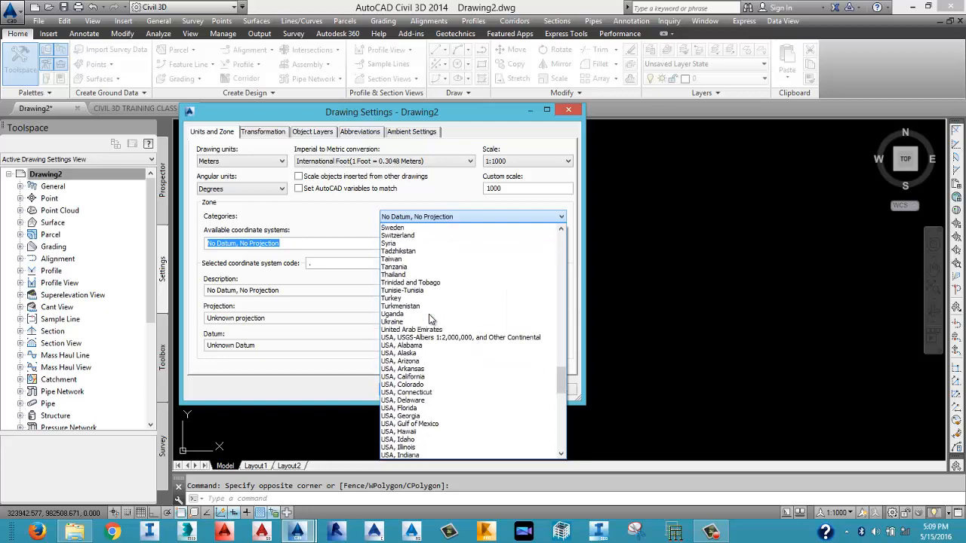
scroll(428, 324, "down", 1)
scroll(431, 329, "up", 8)
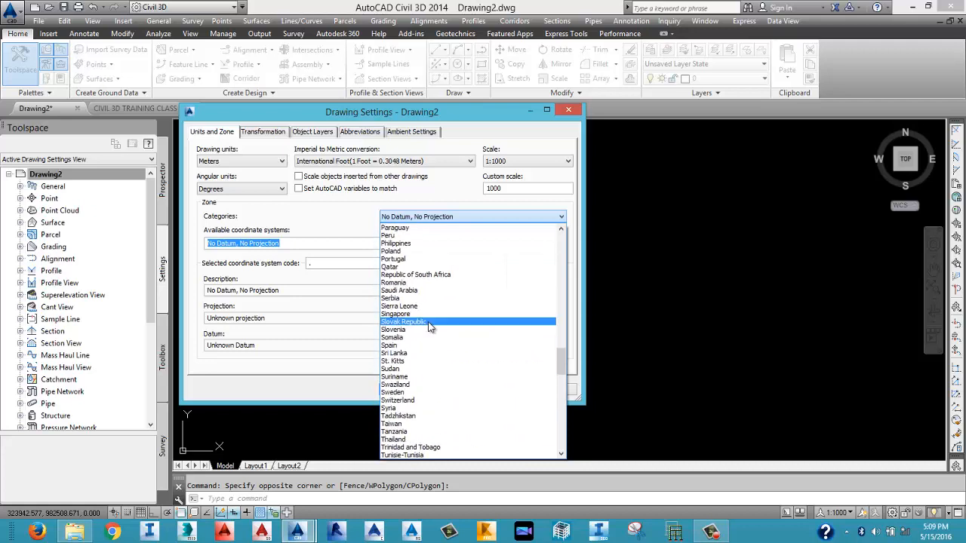
scroll(416, 387, "up", 6)
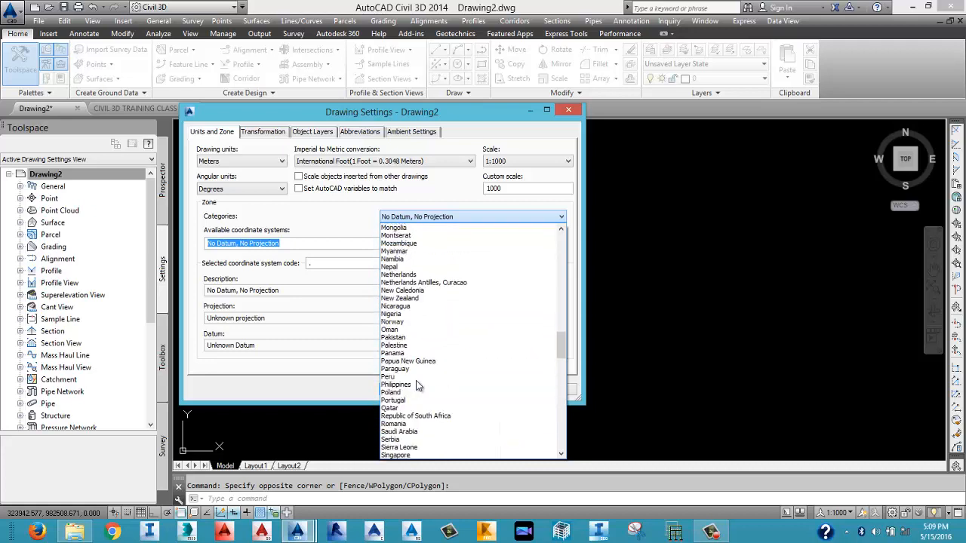
left_click(389, 315)
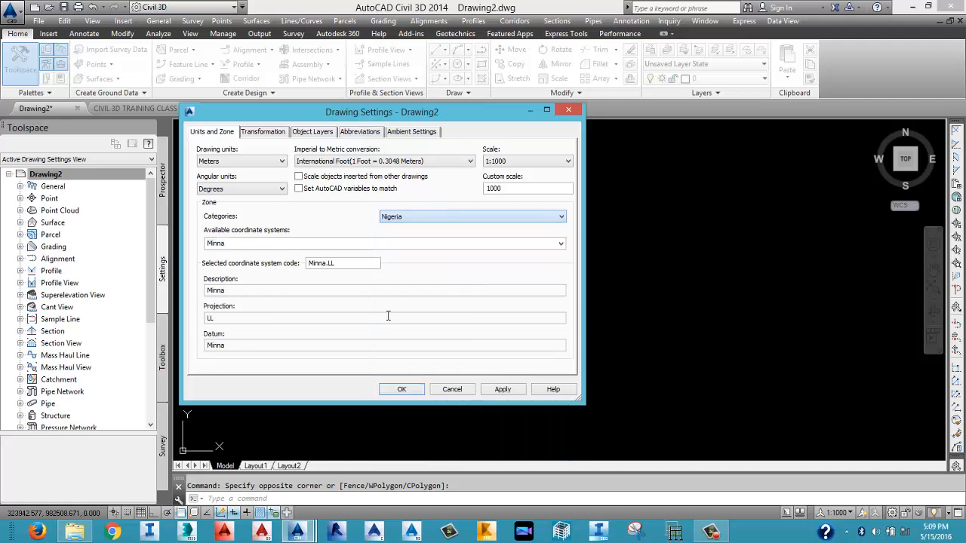
Assign the Minna / UTM zone 32N coordinate system to the drawing and apply the drawing settings.
left_click(561, 244)
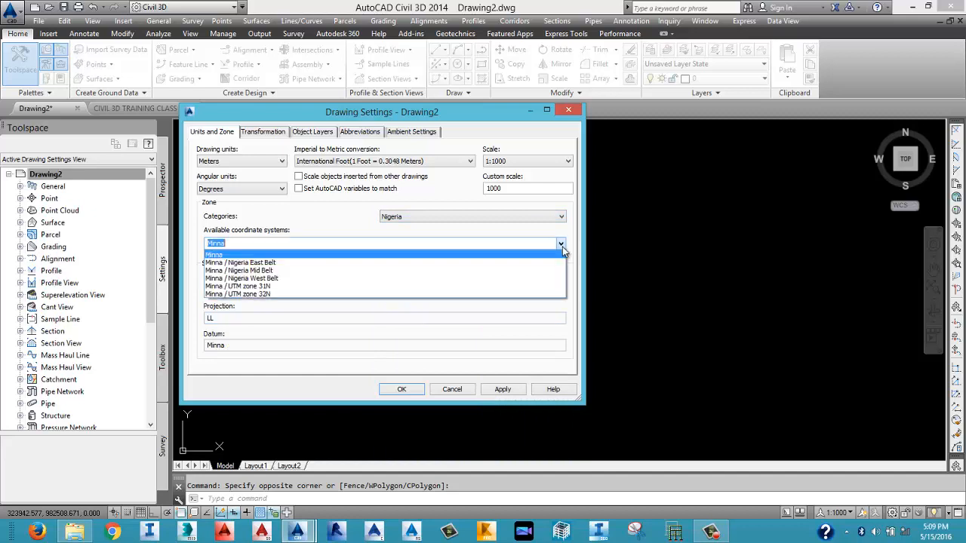
left_click(260, 294)
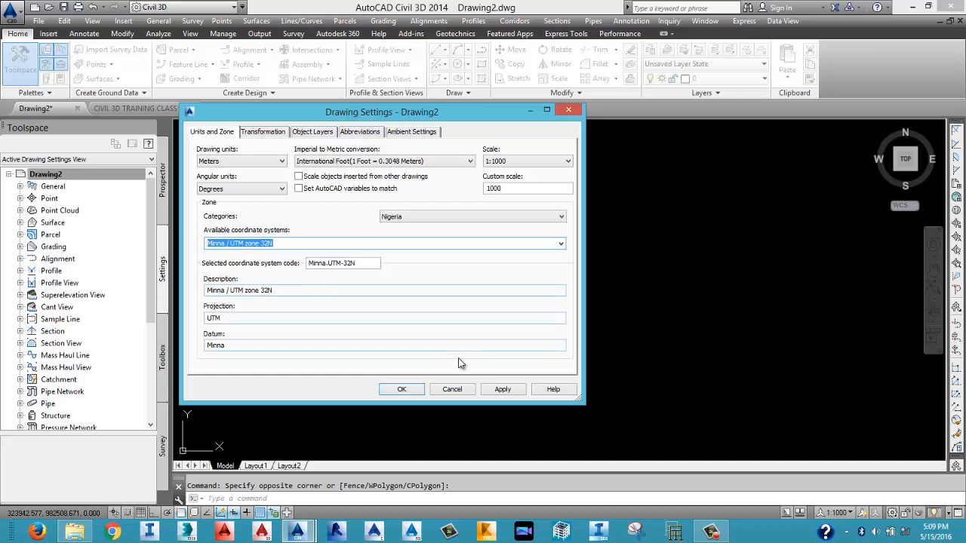
left_click(499, 390)
left_click(415, 391)
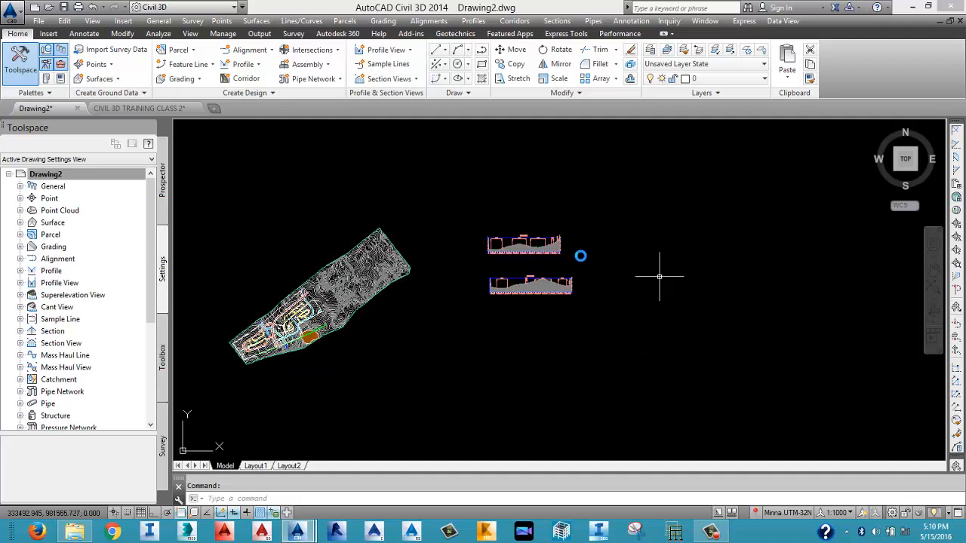
Reopen the drawing settings of Drawing2 and set the zone category to Nigeria.
right_click(88, 181)
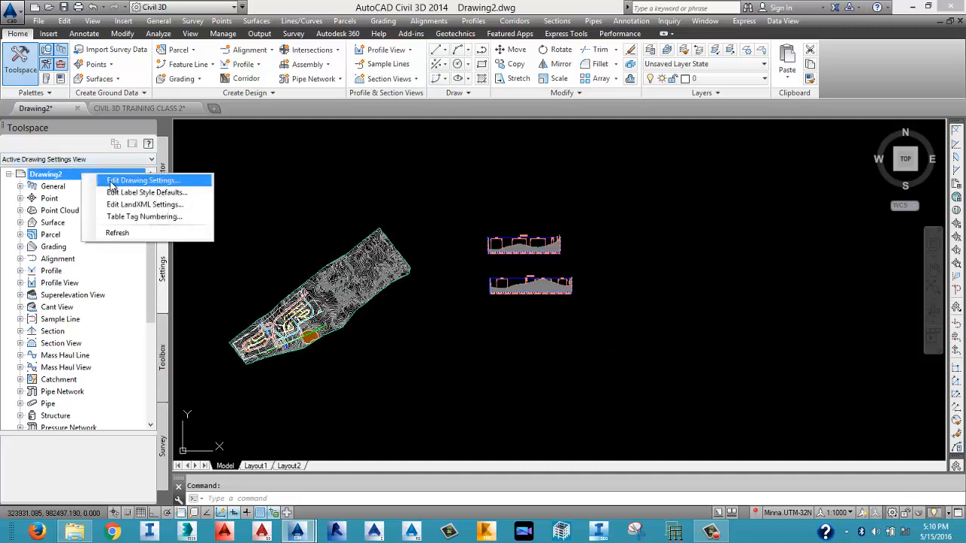
left_click(133, 180)
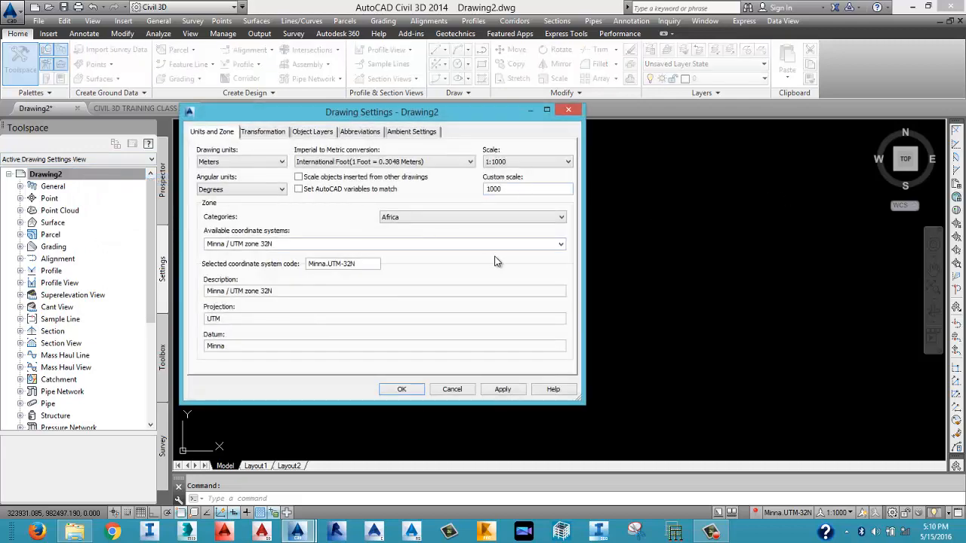
left_click(561, 245)
left_click(561, 247)
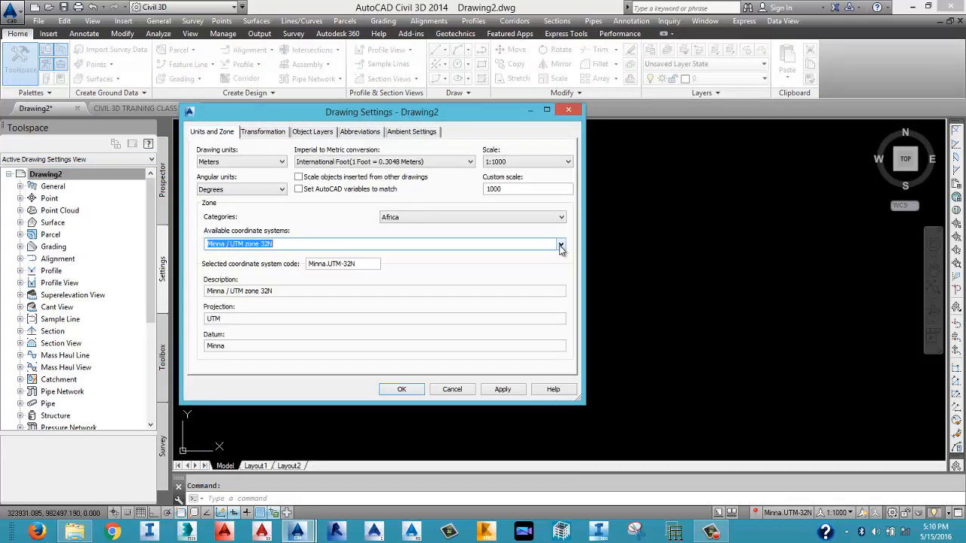
left_click(552, 218)
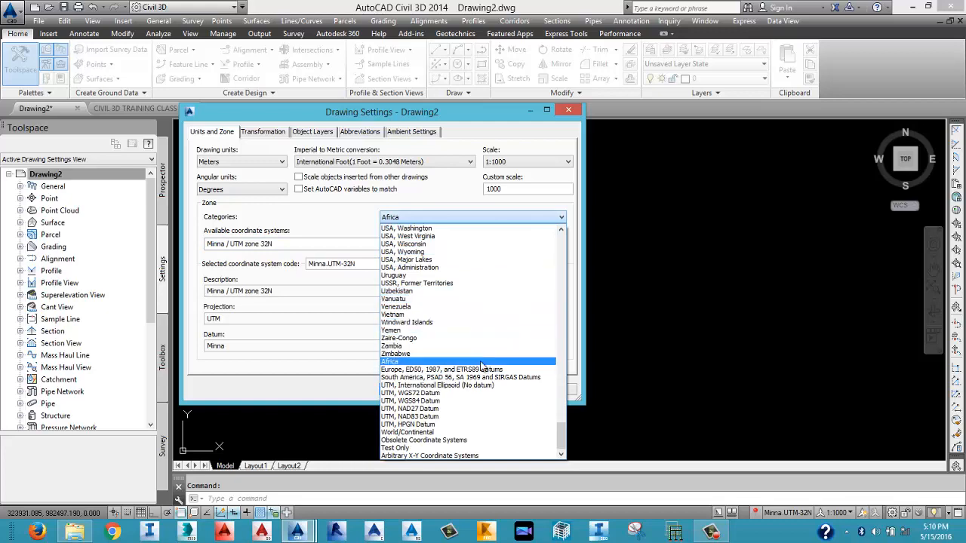
scroll(475, 355, "up", 14)
scroll(475, 355, "up", 20)
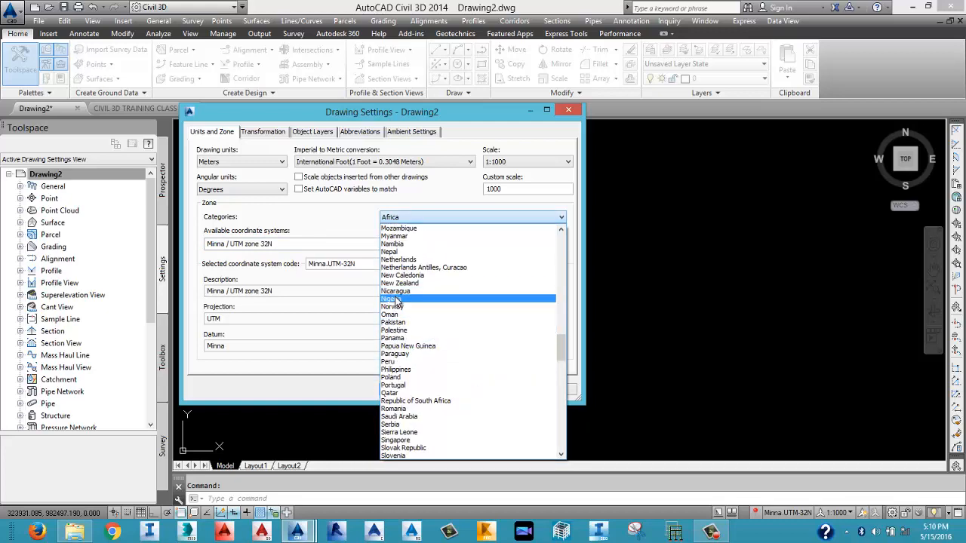
left_click(411, 299)
Select Minna / UTM zone 32N from the Nigerian coordinate systems and accept the drawing settings.
left_click(561, 244)
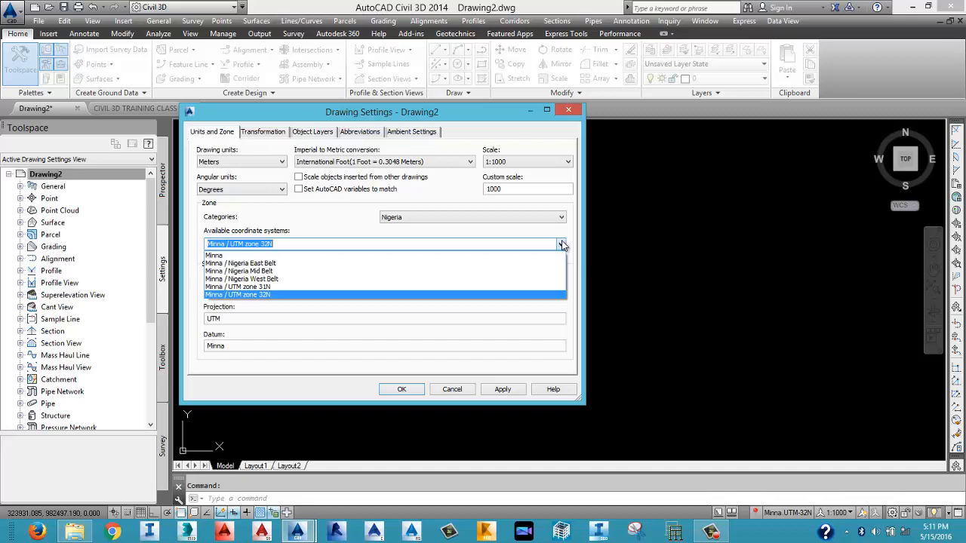
left_click(329, 295)
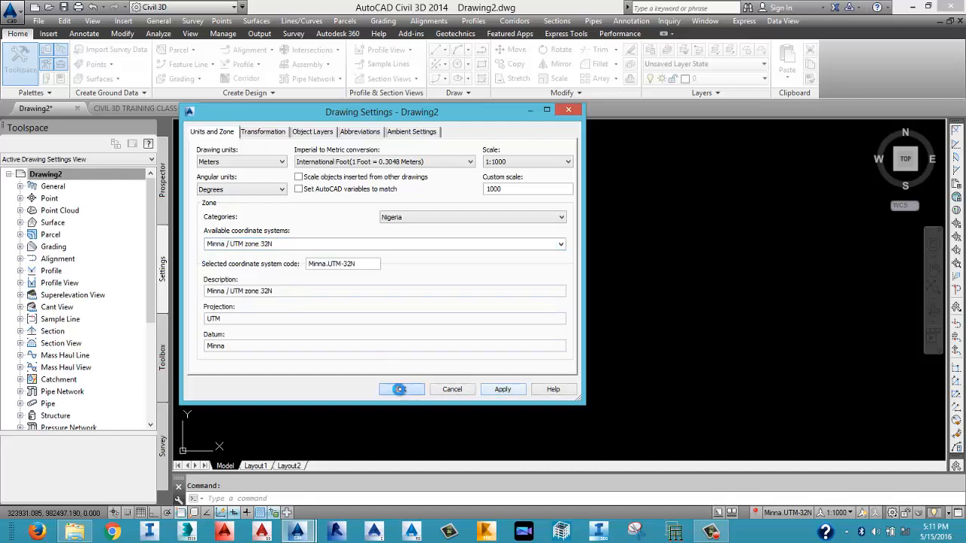
left_click(395, 387)
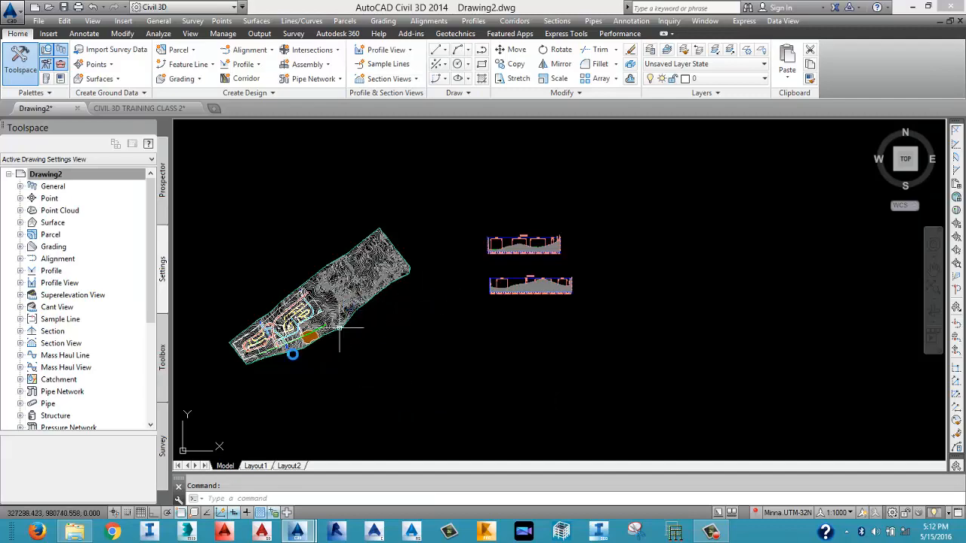
Examine the site plan's roads and contours in the georeferenced drawing, together with the two profile views beside it.
scroll(238, 372, "up", 5)
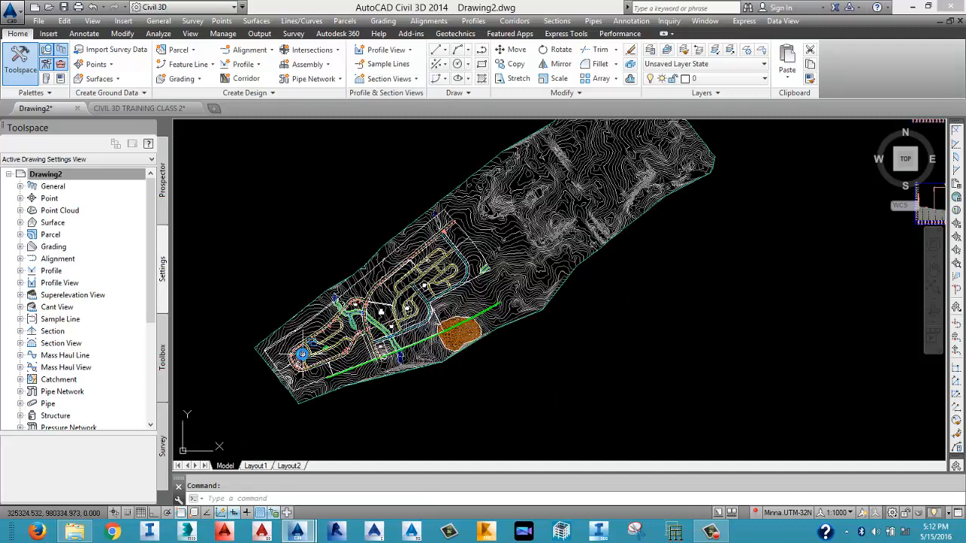
scroll(296, 354, "up", 5)
scroll(287, 355, "down", 5)
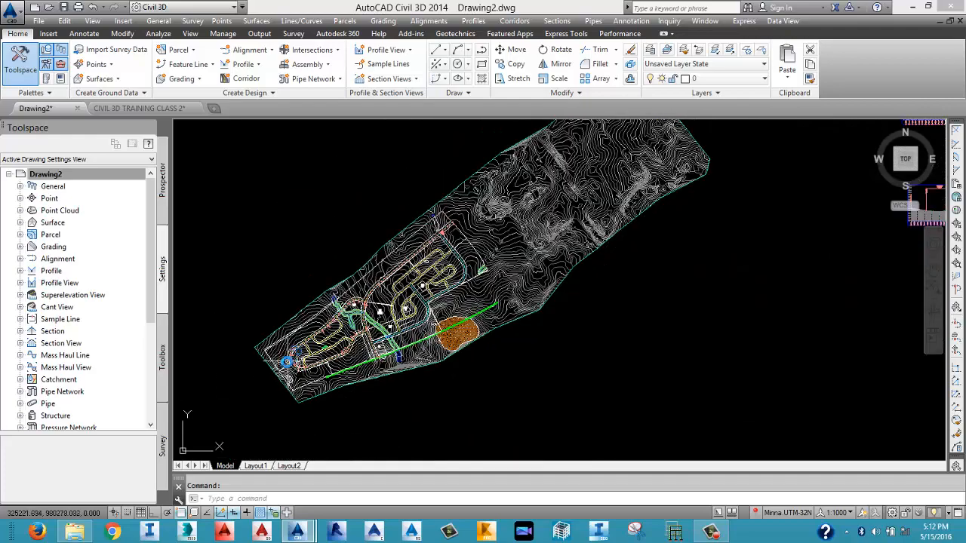
scroll(279, 355, "up", 4)
scroll(279, 355, "up", 4)
scroll(393, 367, "down", 2)
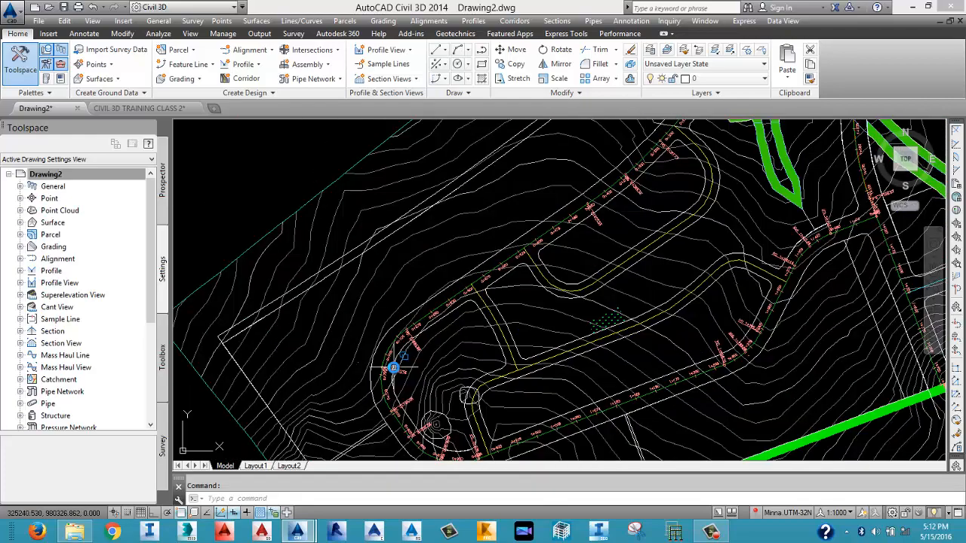
scroll(385, 370, "up", 2)
scroll(385, 371, "down", 6)
scroll(483, 340, "down", 3)
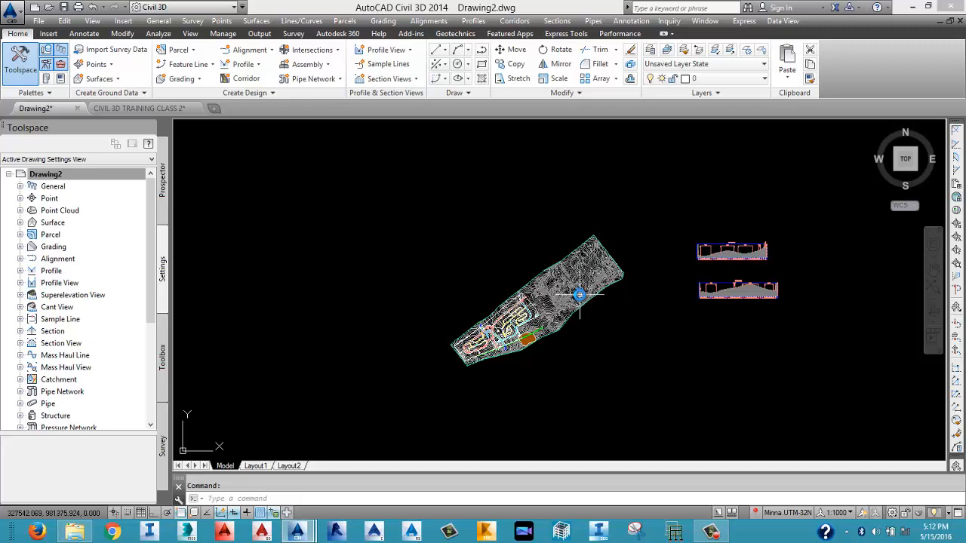
middle_click_drag(735, 288, 650, 304)
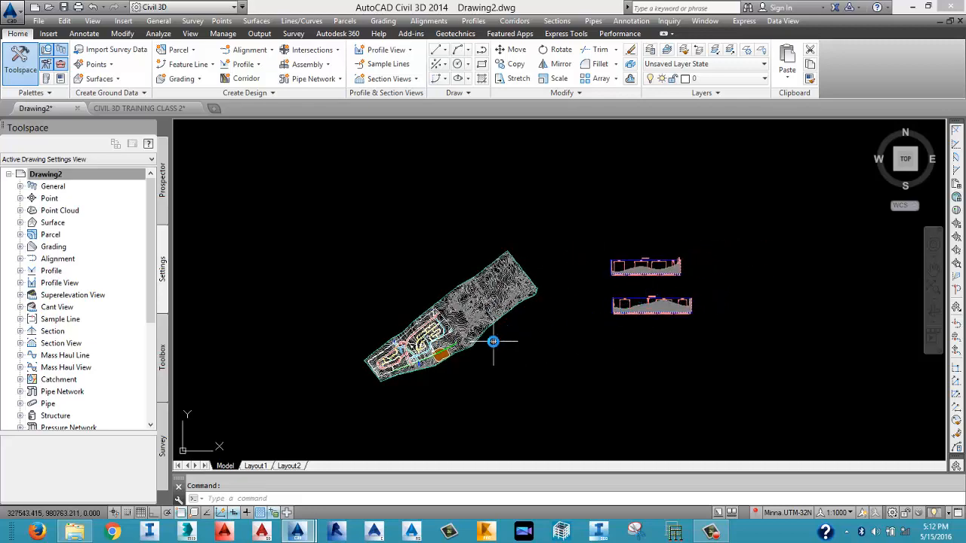
scroll(494, 339, "up", 2)
scroll(416, 342, "up", 2)
scroll(411, 340, "up", 2)
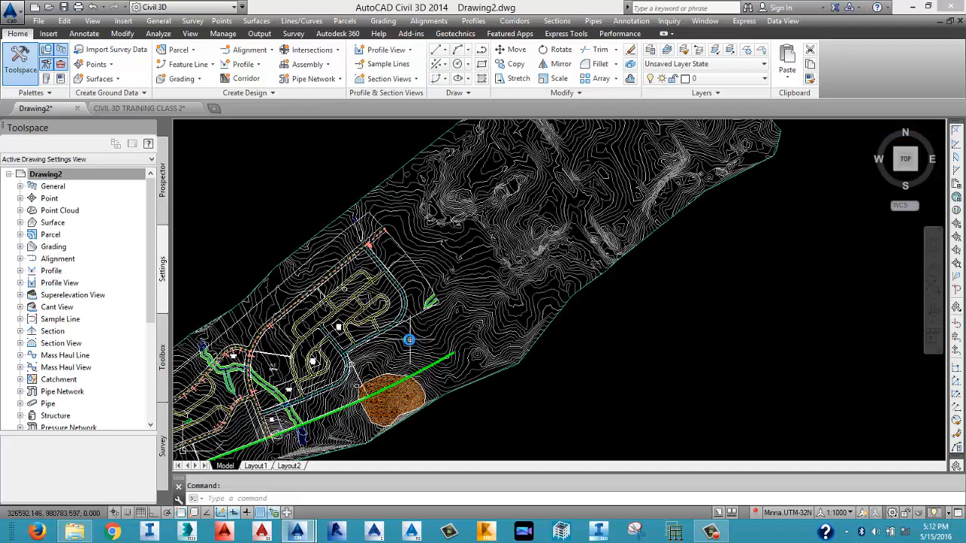
scroll(406, 337, "down", 6)
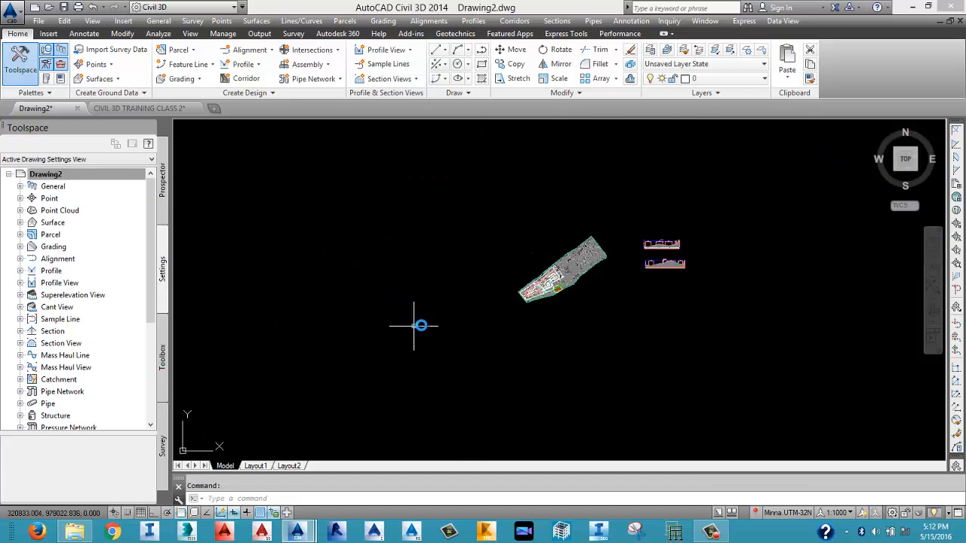
Review the marker styles listed among Drawing2's general multipurpose styles.
left_click(106, 176)
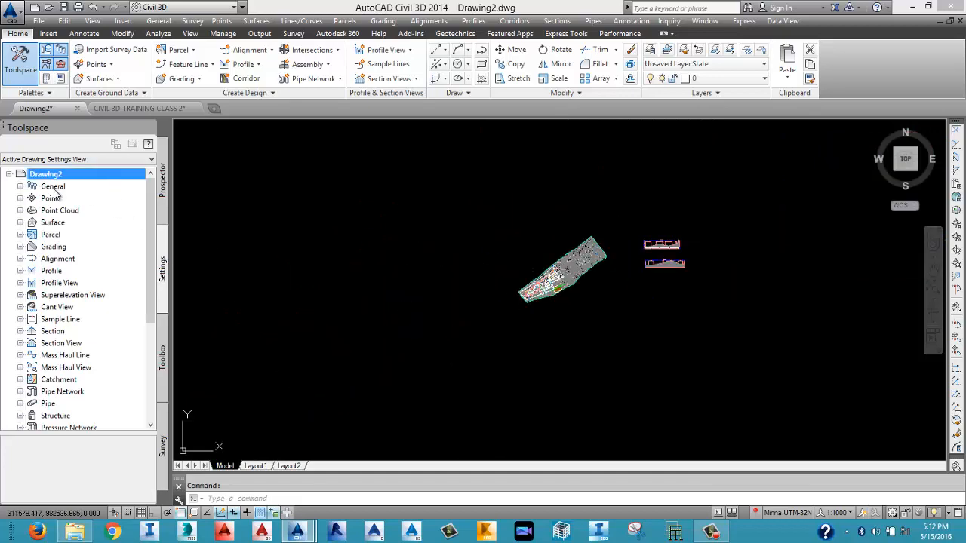
left_click(20, 186)
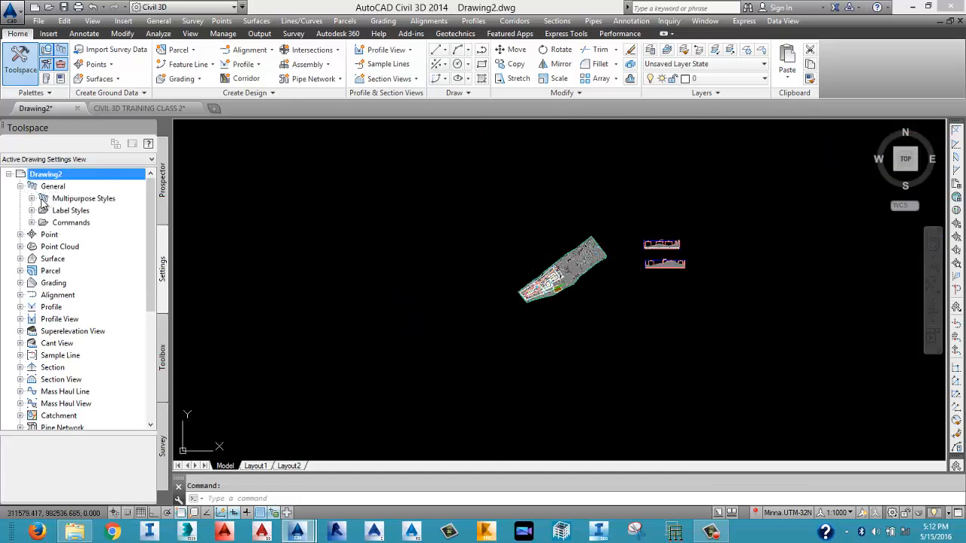
left_click(32, 198)
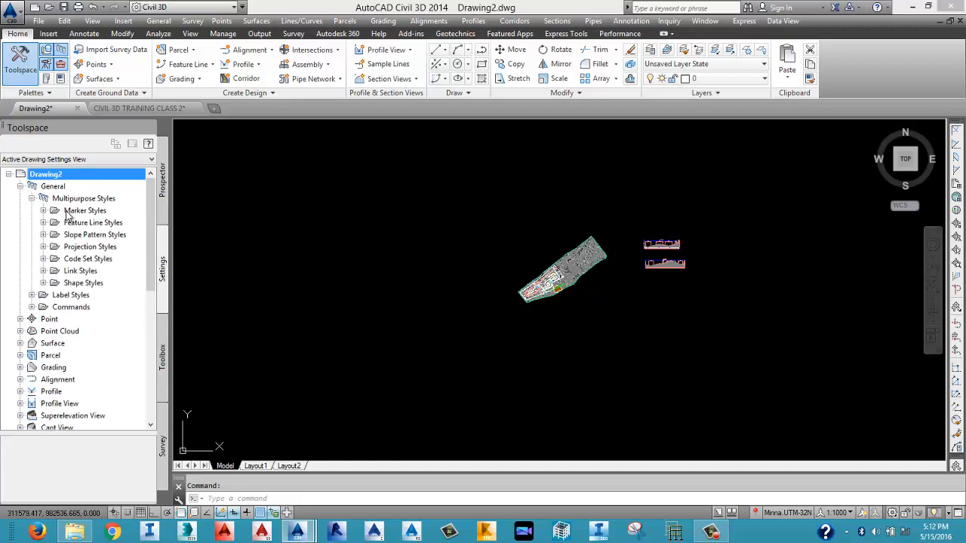
left_click(43, 211)
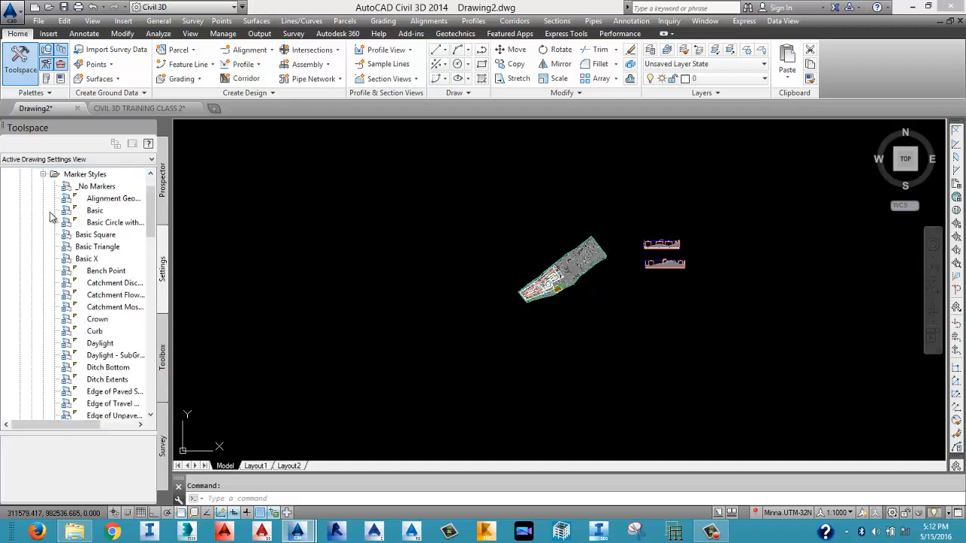
scroll(124, 393, "down", 3)
scroll(124, 392, "down", 10)
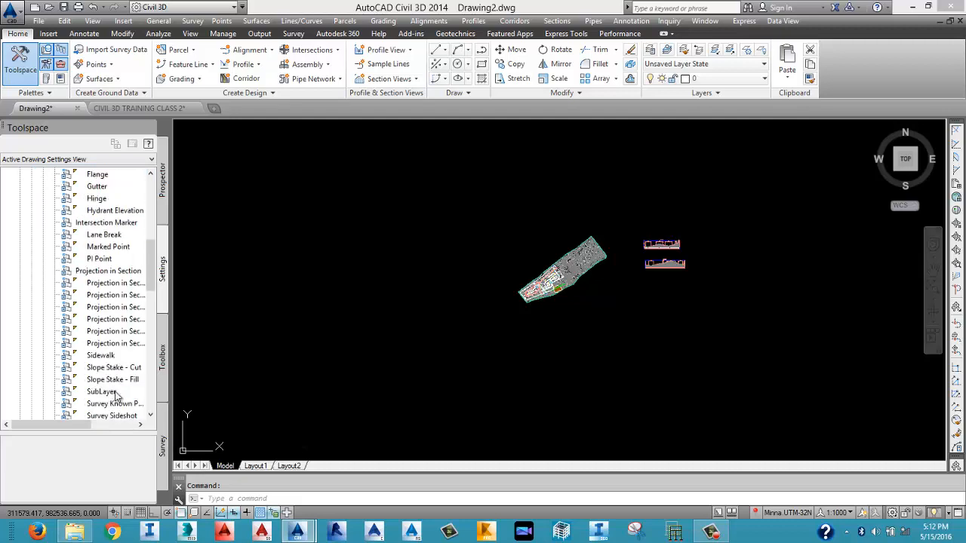
scroll(98, 348, "up", 4)
scroll(99, 347, "up", 2)
left_click_drag(73, 428, 100, 425)
scroll(86, 349, "up", 4)
scroll(85, 348, "up", 4)
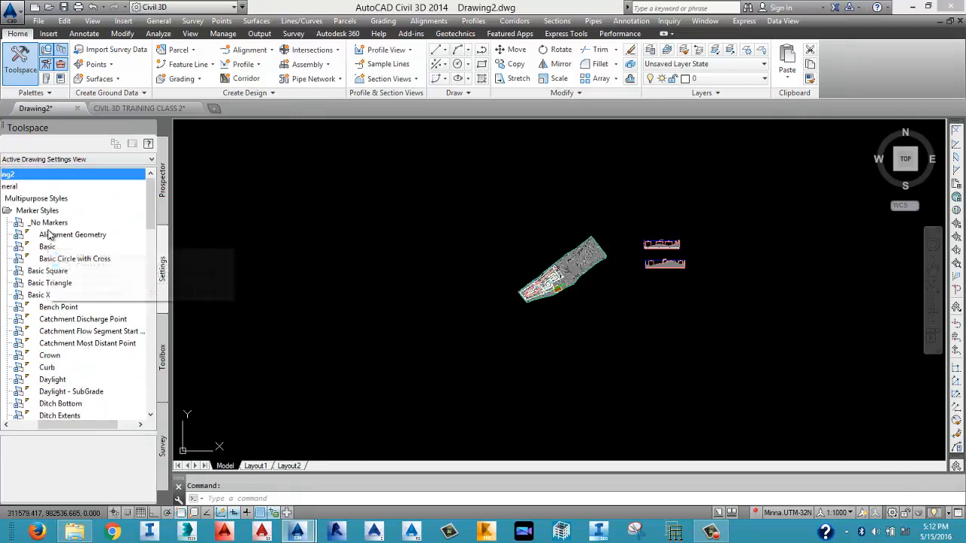
scroll(57, 265, "down", 9)
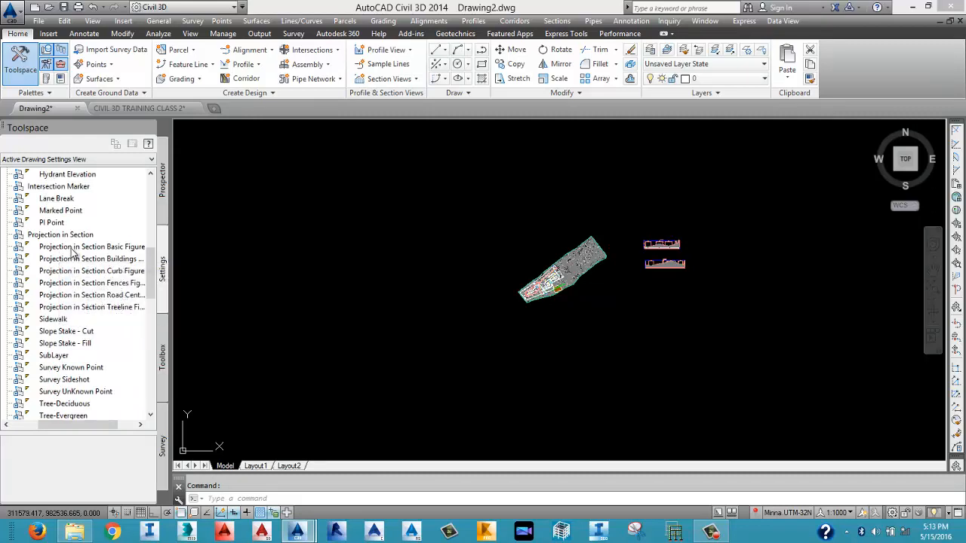
scroll(73, 253, "up", 6)
scroll(64, 258, "up", 3)
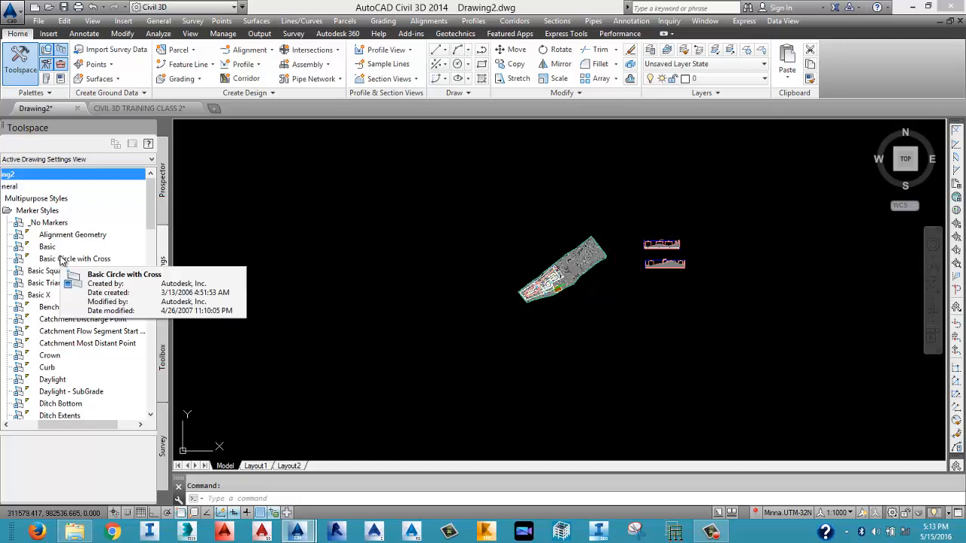
scroll(69, 260, "down", 1)
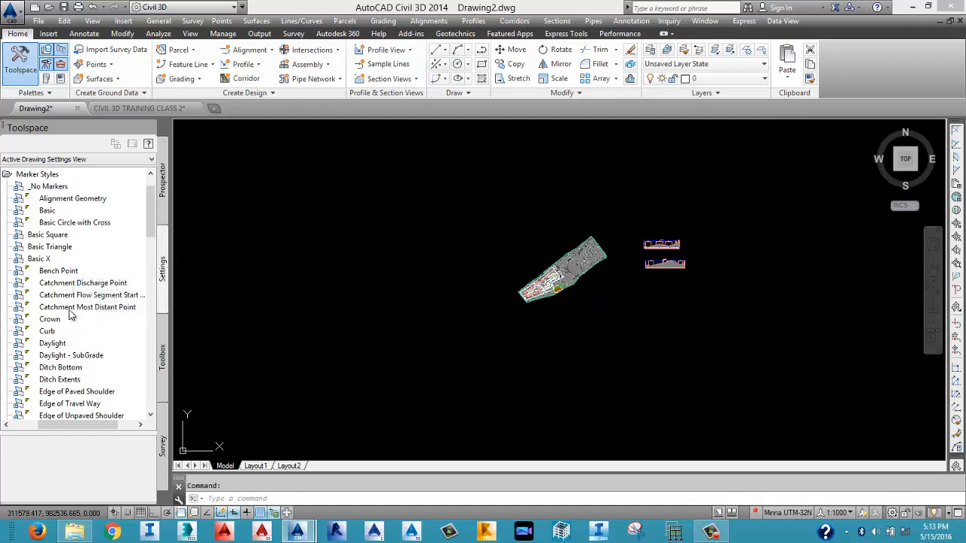
left_click_drag(63, 425, 39, 425)
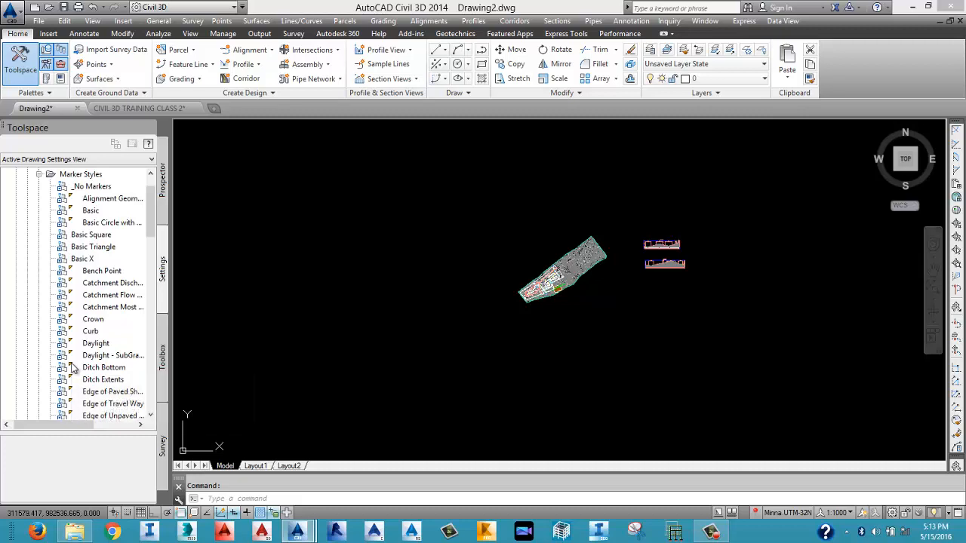
scroll(79, 302, "up", 1)
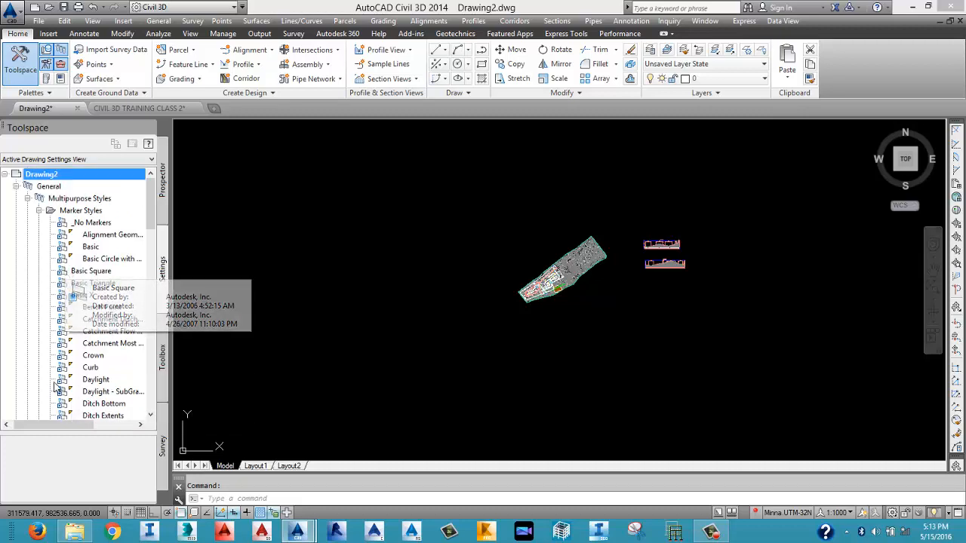
left_click(39, 211)
Review the feature line, projection, code set, link and shape styles among the general multipurpose styles.
left_click(43, 224)
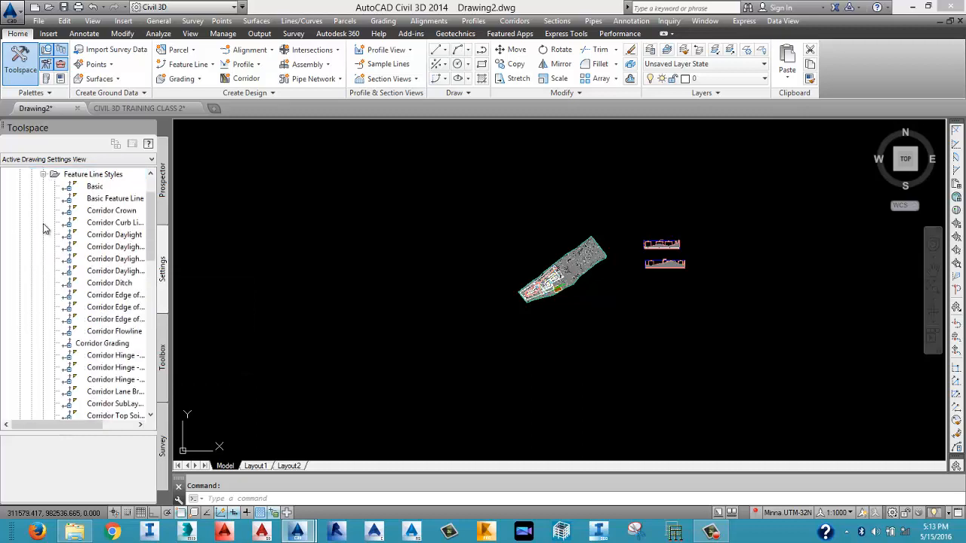
left_click(44, 175)
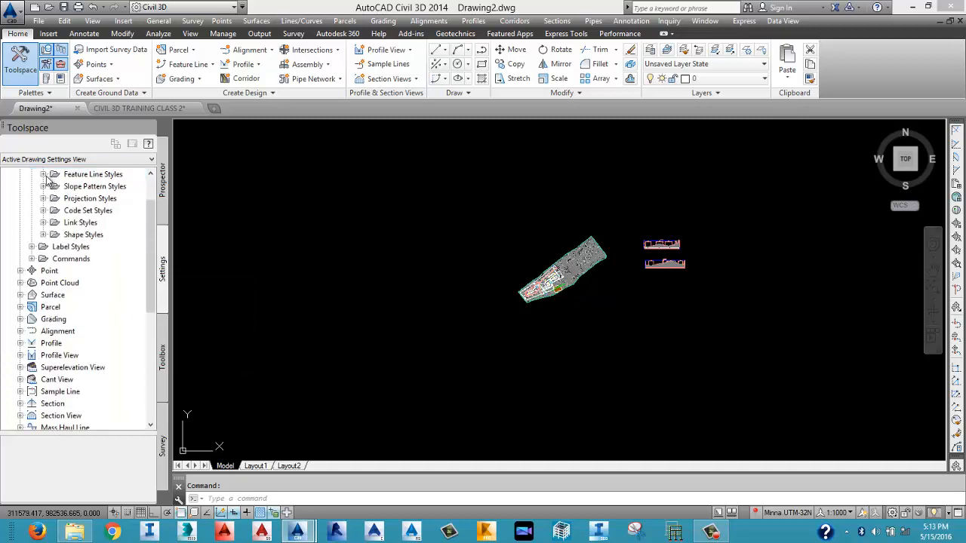
left_click(43, 199)
left_click(43, 199)
left_click(43, 210)
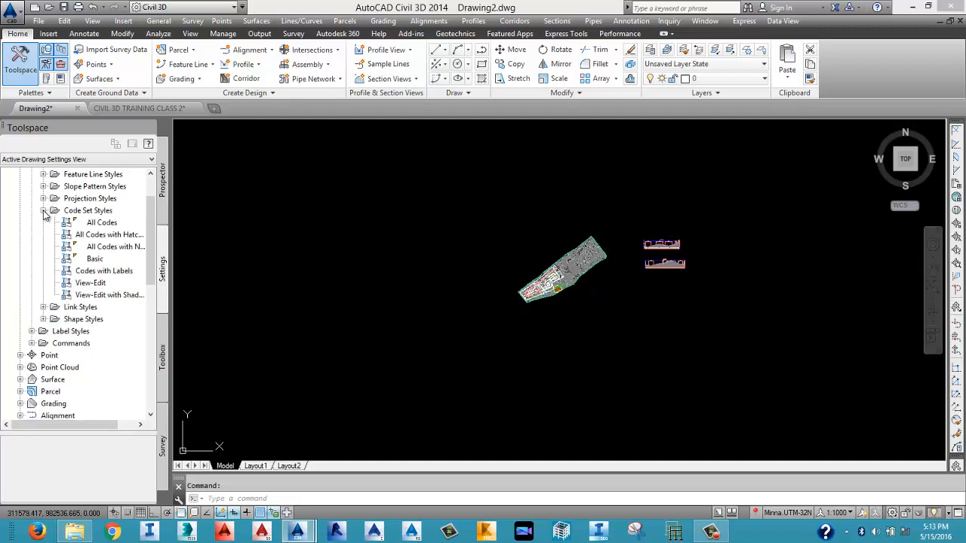
left_click(43, 210)
left_click(43, 223)
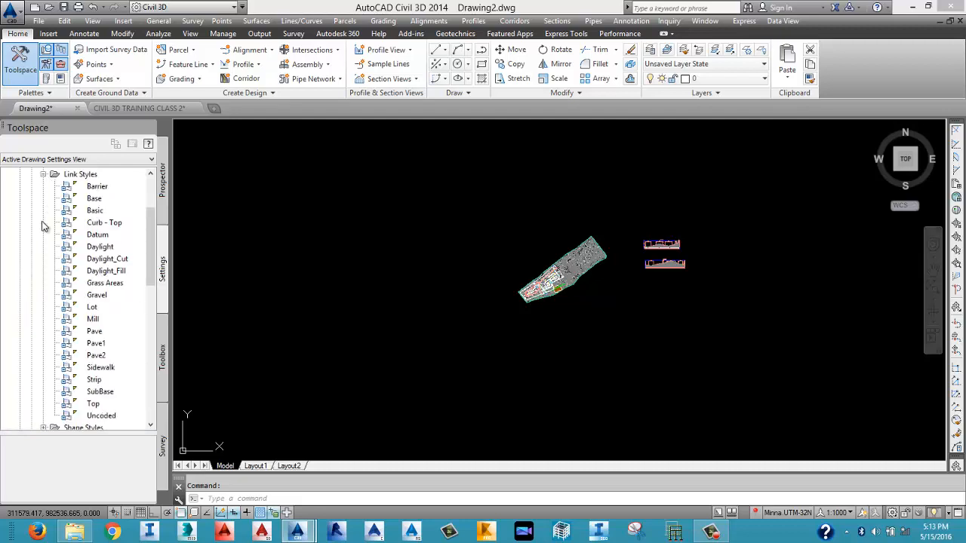
left_click(43, 174)
scroll(44, 200, "up", 2)
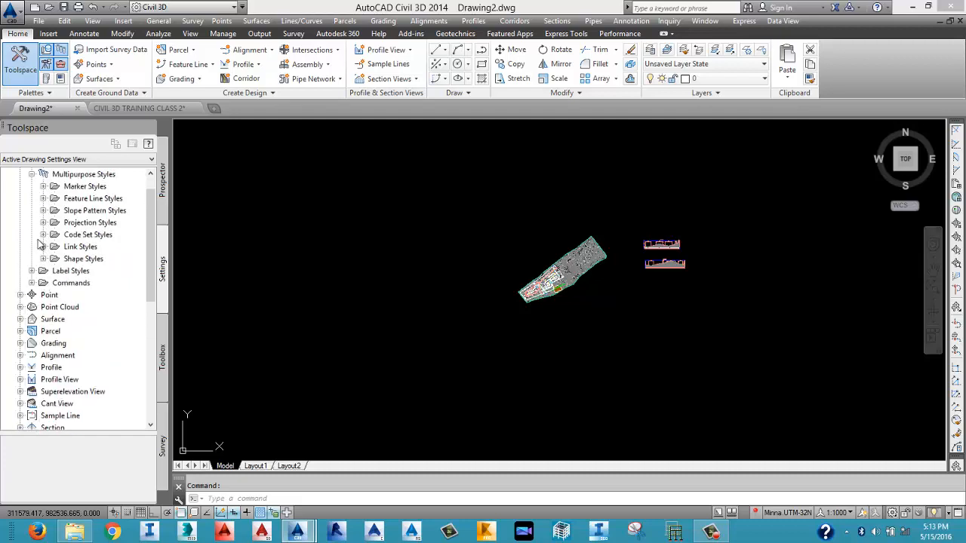
left_click(50, 259)
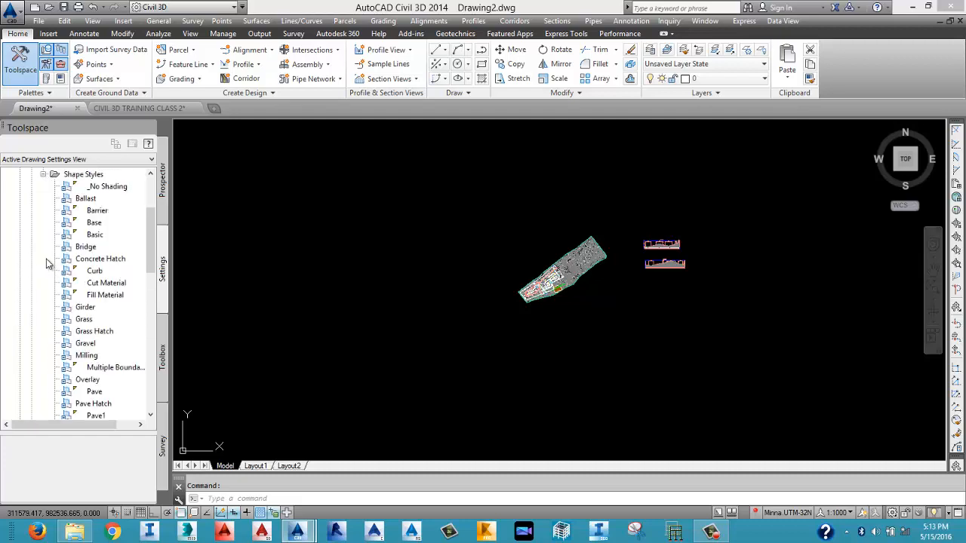
left_click(43, 174)
Review the general label styles for notes, lines and links, then collapse the General settings.
left_click(34, 186)
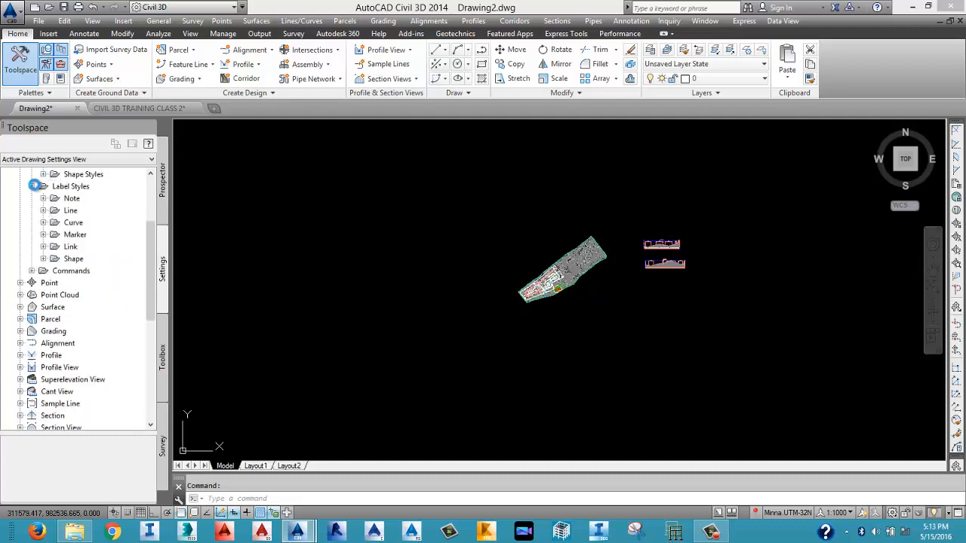
left_click(44, 198)
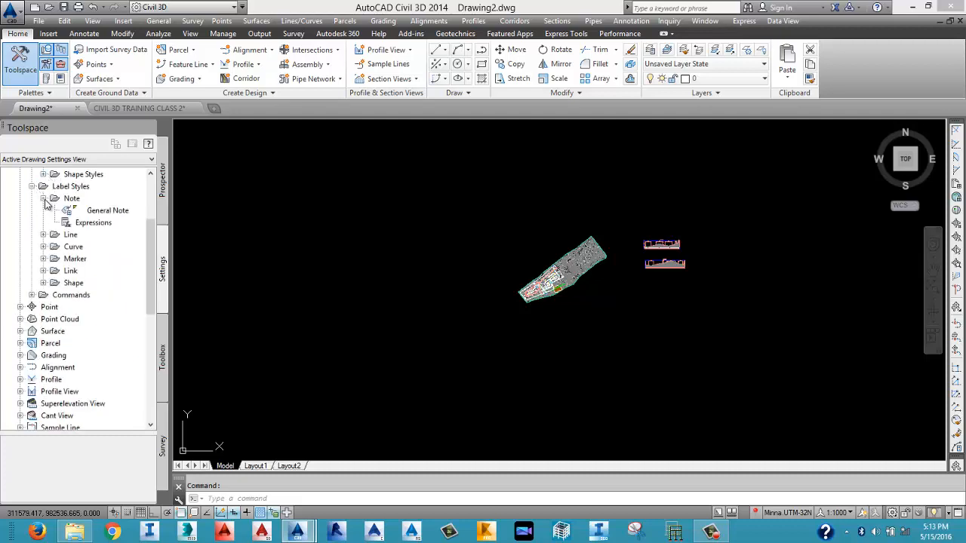
left_click(44, 235)
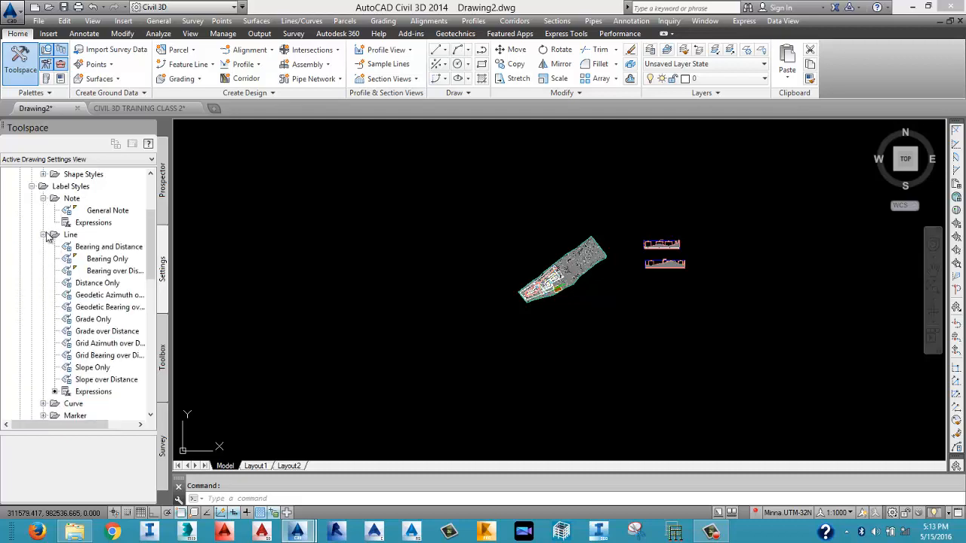
left_click(44, 235)
left_click(43, 198)
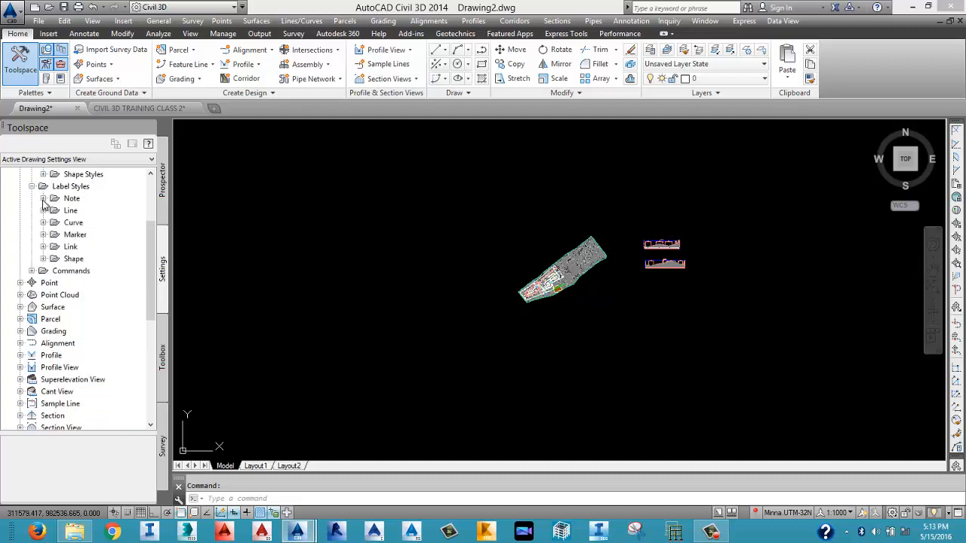
left_click(44, 246)
left_click(43, 247)
scroll(41, 258, "up", 3)
left_click(32, 198)
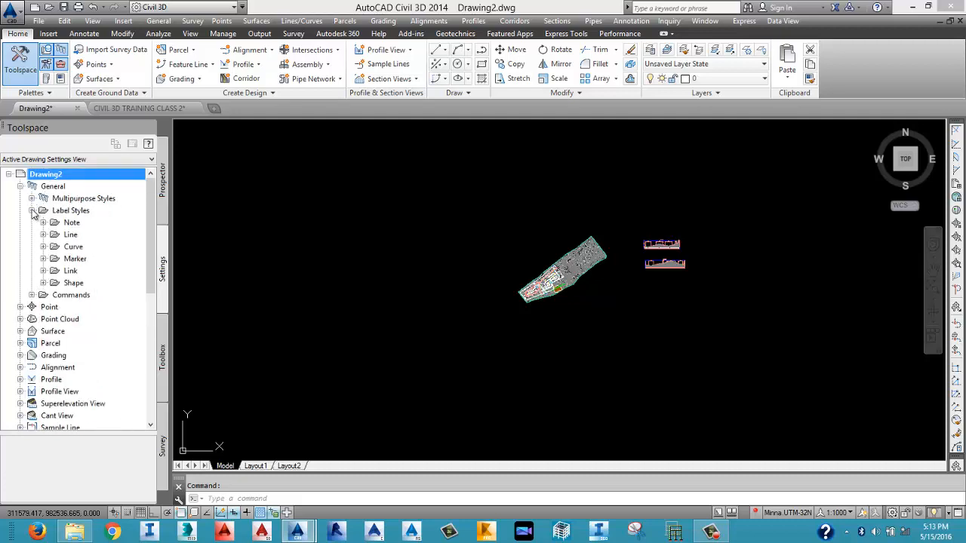
left_click(32, 211)
left_click(20, 188)
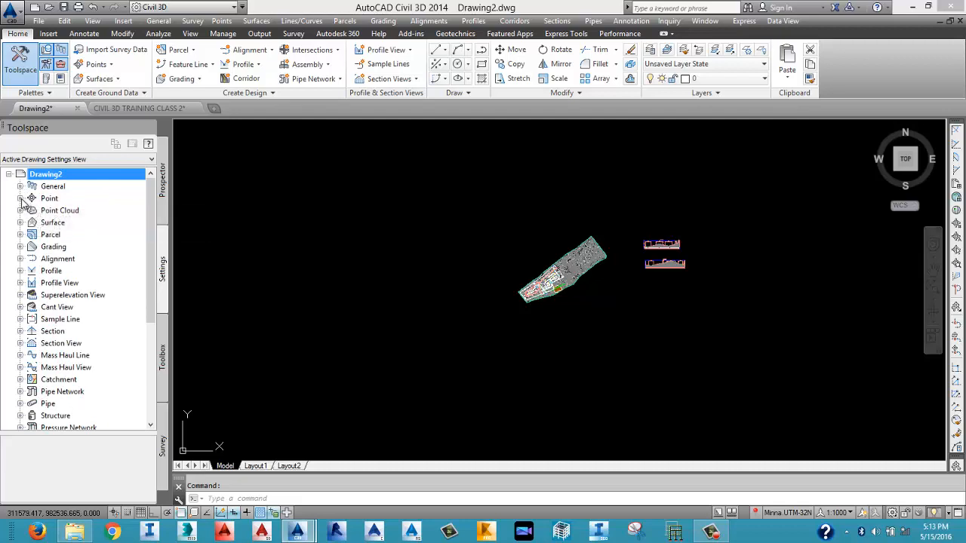
Review the point styles and examine the Basic style's marker settings without changing them.
left_click(21, 200)
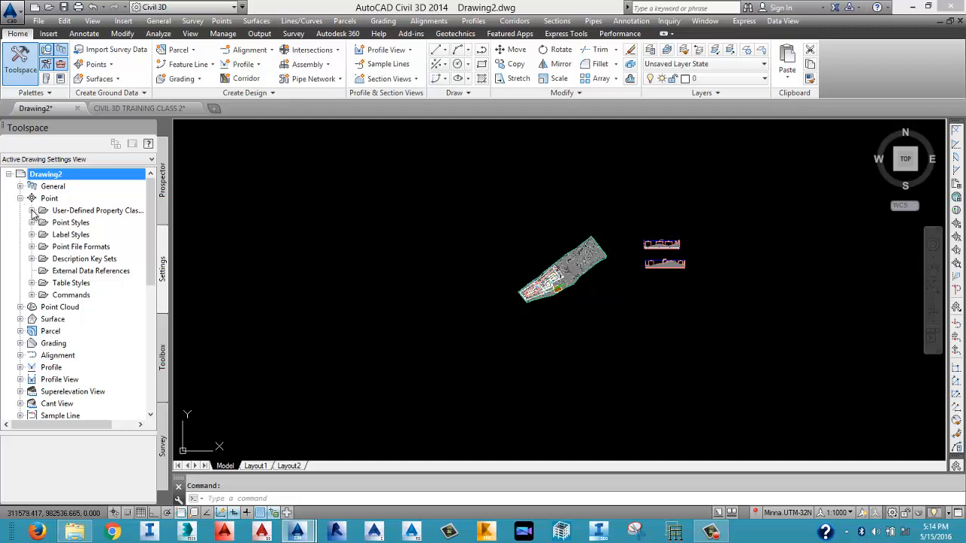
left_click(33, 211)
left_click(33, 210)
left_click(33, 222)
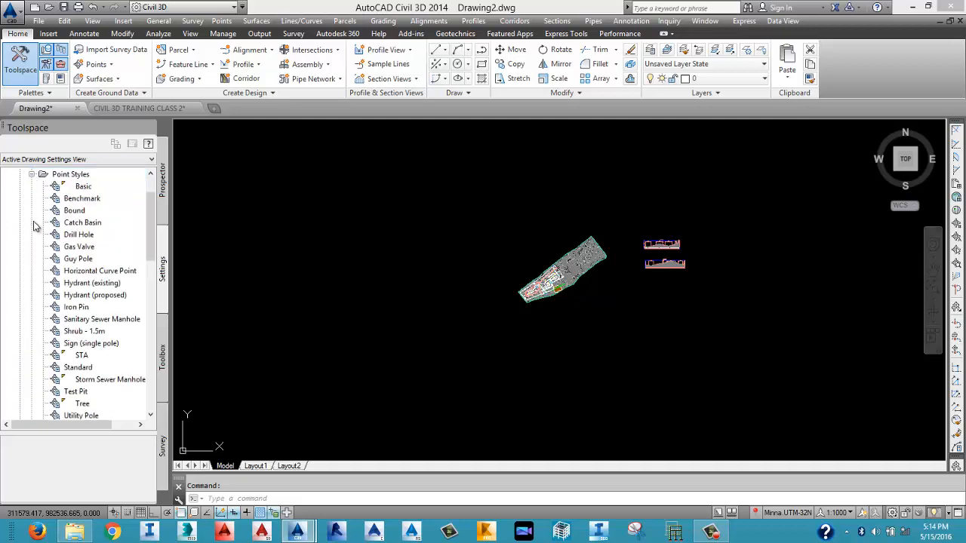
left_click(84, 189)
right_click(85, 192)
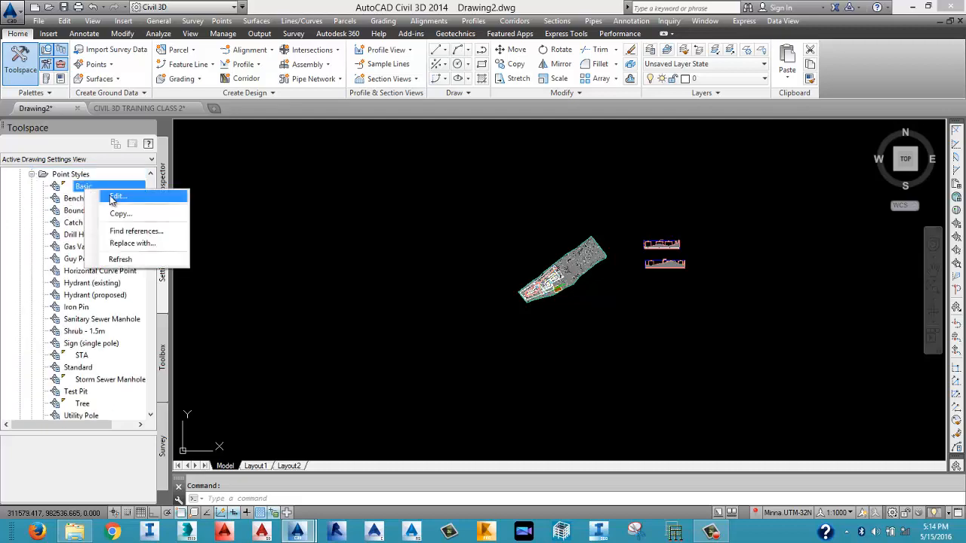
left_click(114, 195)
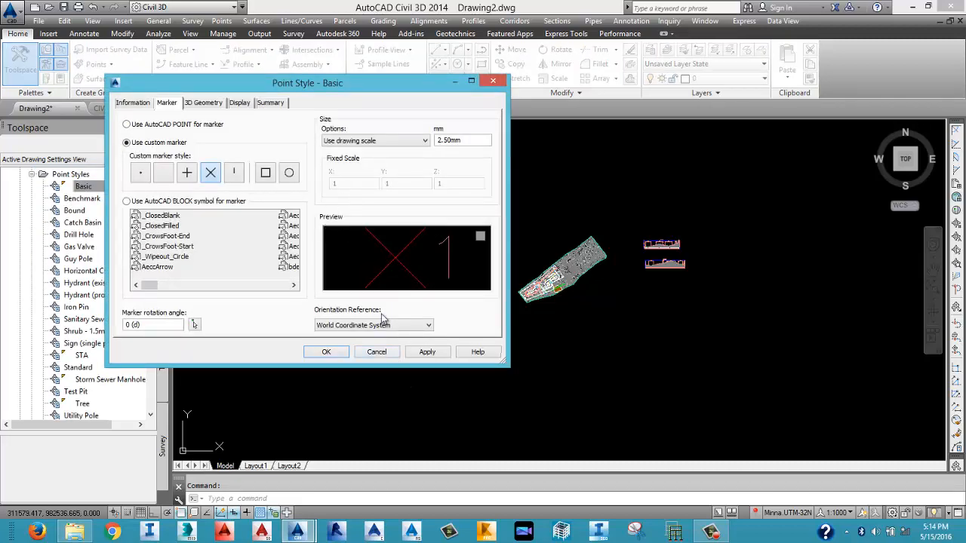
left_click(376, 351)
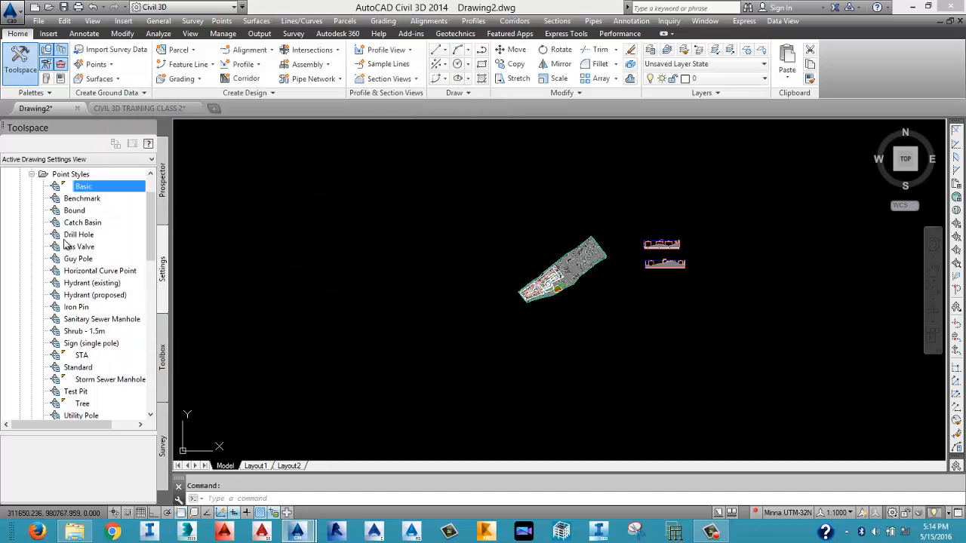
Examine the marker symbols of the Benchmark and Bound point styles, leaving both styles unedited.
left_click(83, 199)
right_click(85, 199)
left_click(113, 205)
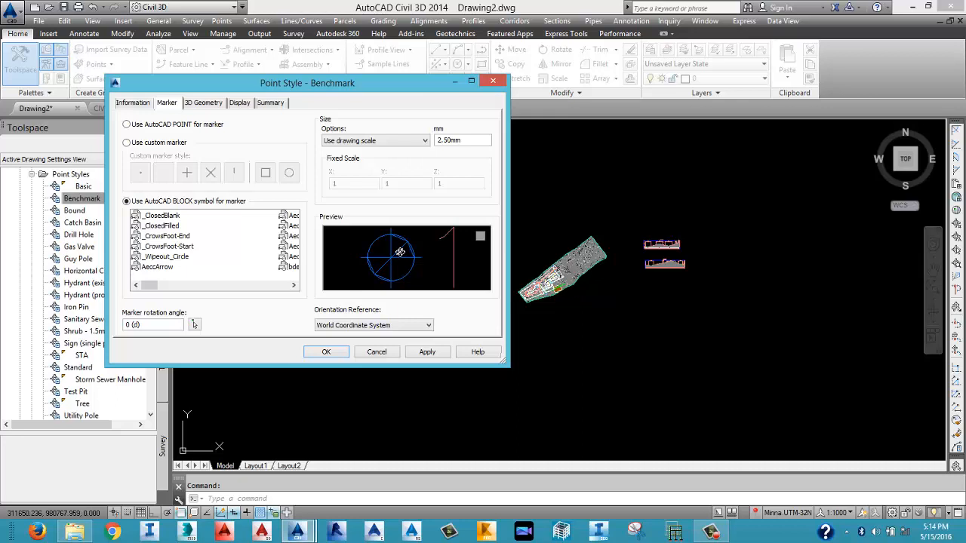
left_click(377, 352)
left_click(75, 210)
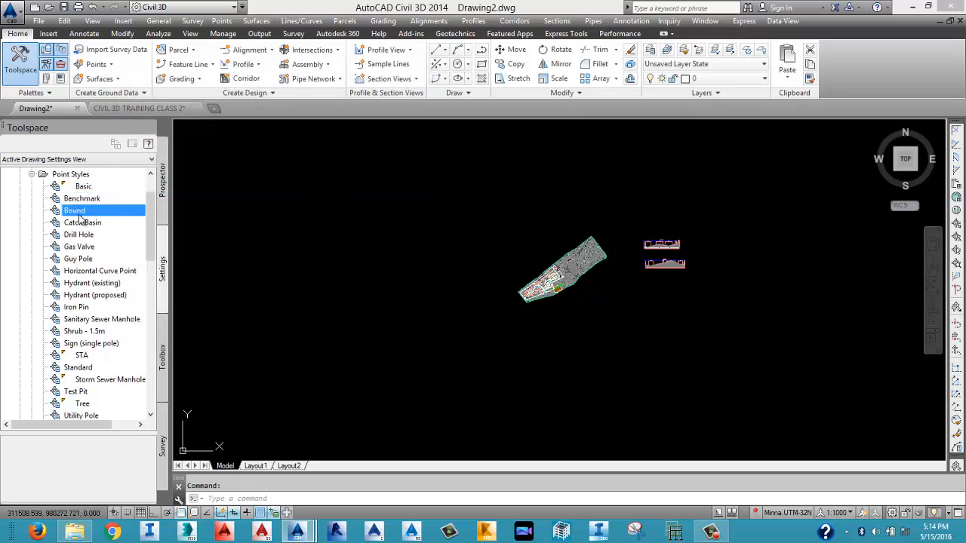
right_click(87, 212)
left_click(113, 222)
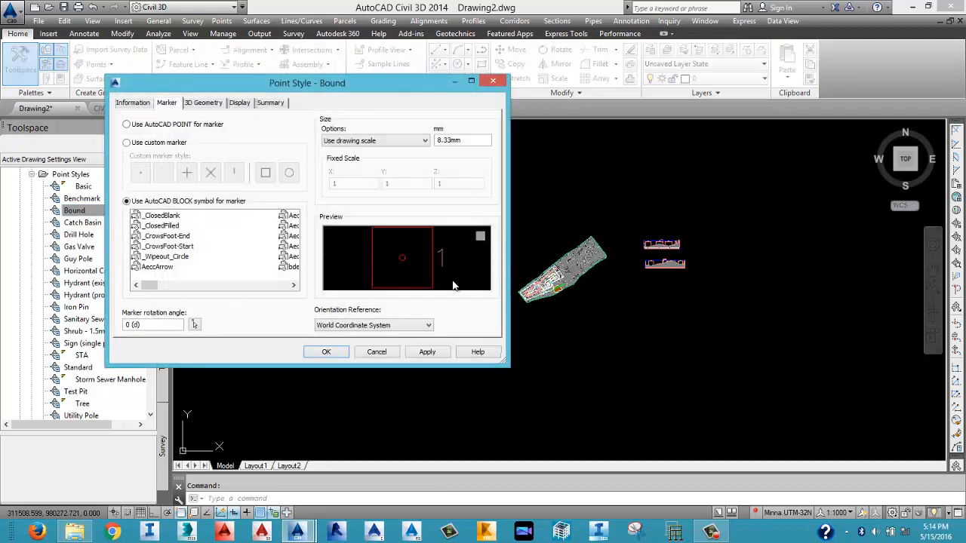
left_click(373, 352)
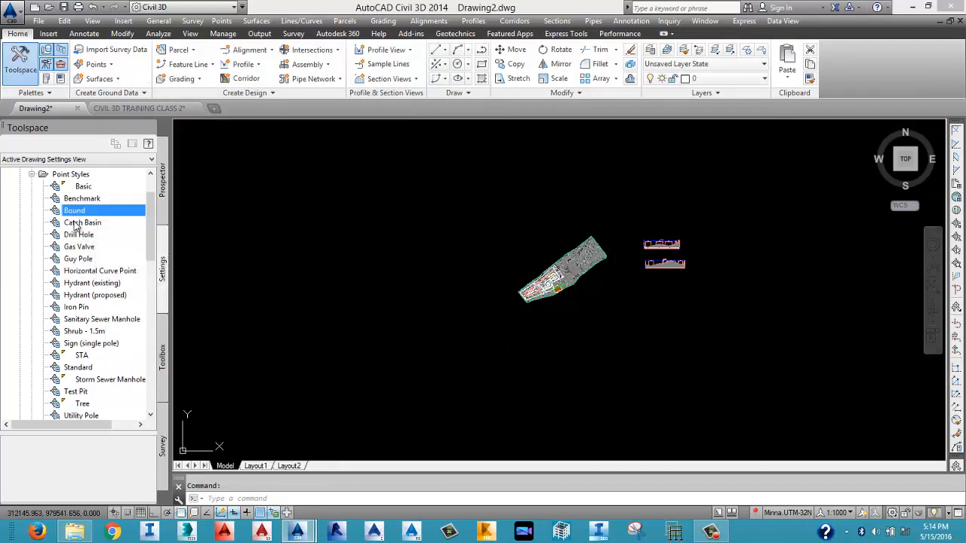
Examine the Well point style's marker symbol, dismiss it and collapse the Point settings.
scroll(77, 249, "down", 6)
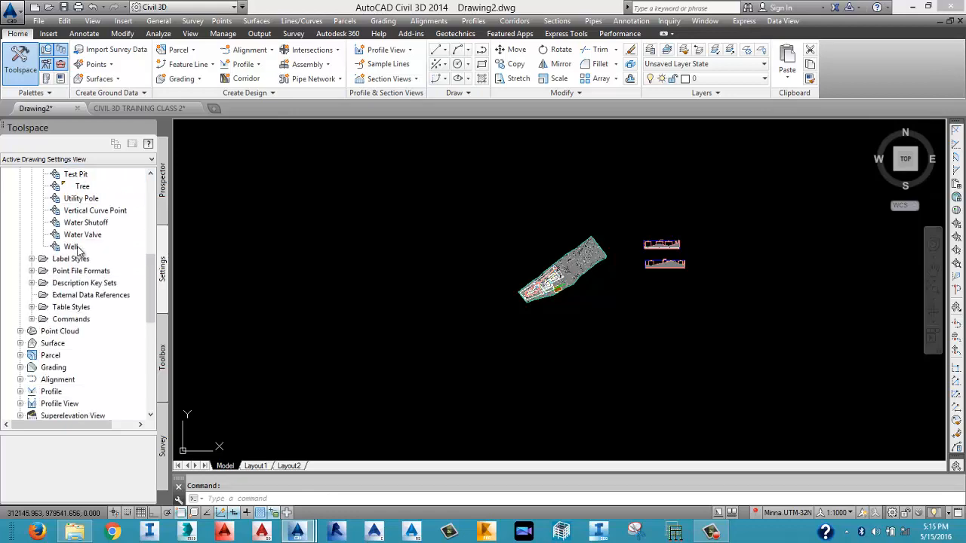
left_click(78, 249)
right_click(89, 247)
left_click(103, 257)
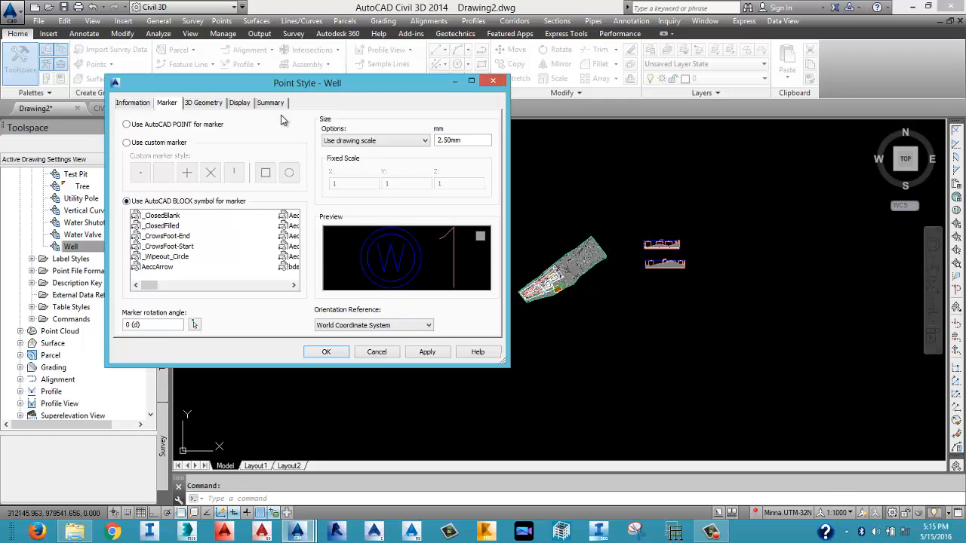
left_click(376, 351)
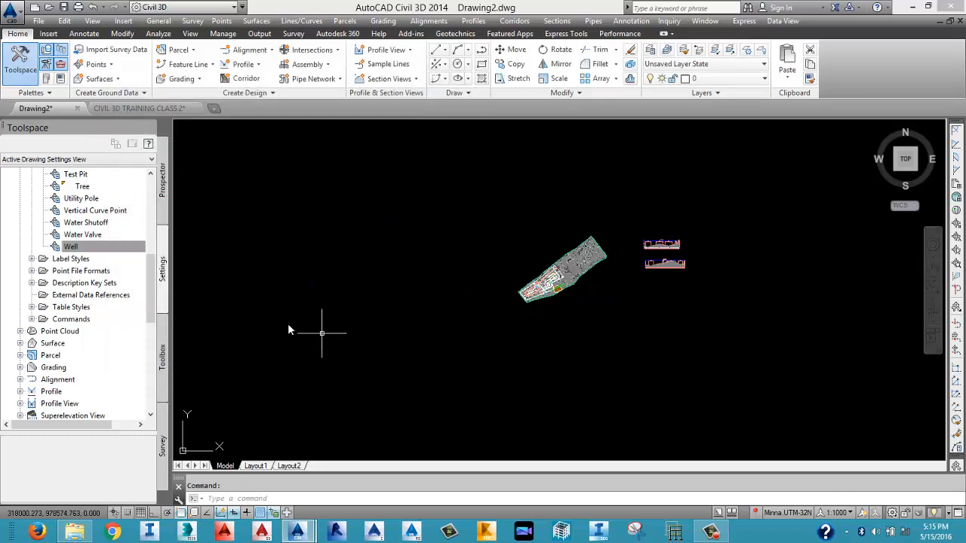
scroll(68, 234, "up", 6)
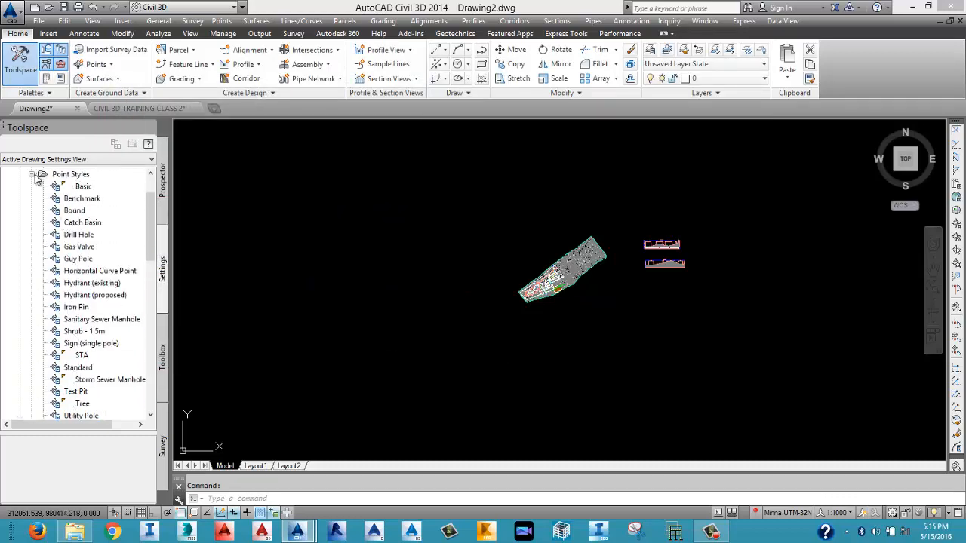
left_click(32, 175)
scroll(33, 179, "up", 2)
left_click(21, 198)
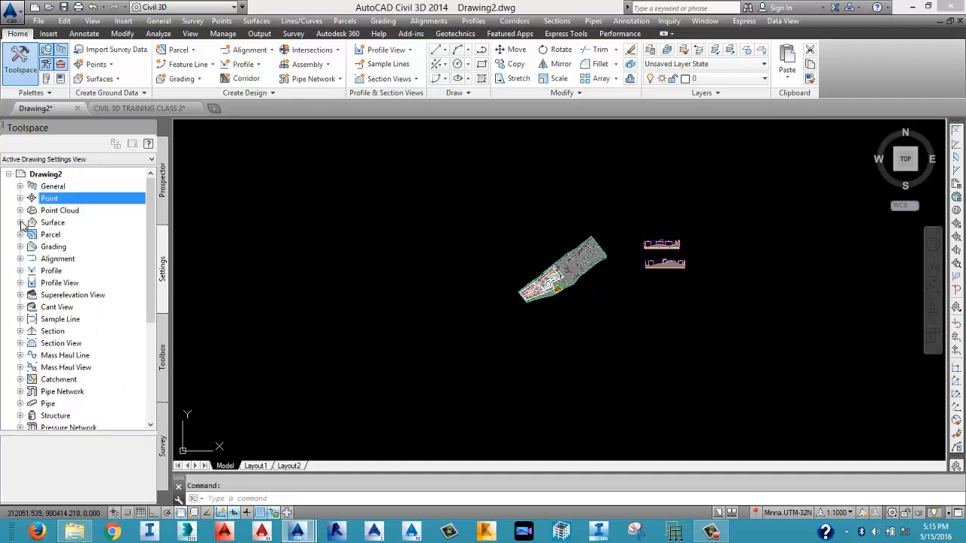
Review the list of surface styles, including the 1m and 5m background and design contour styles.
left_click(21, 223)
left_click(32, 235)
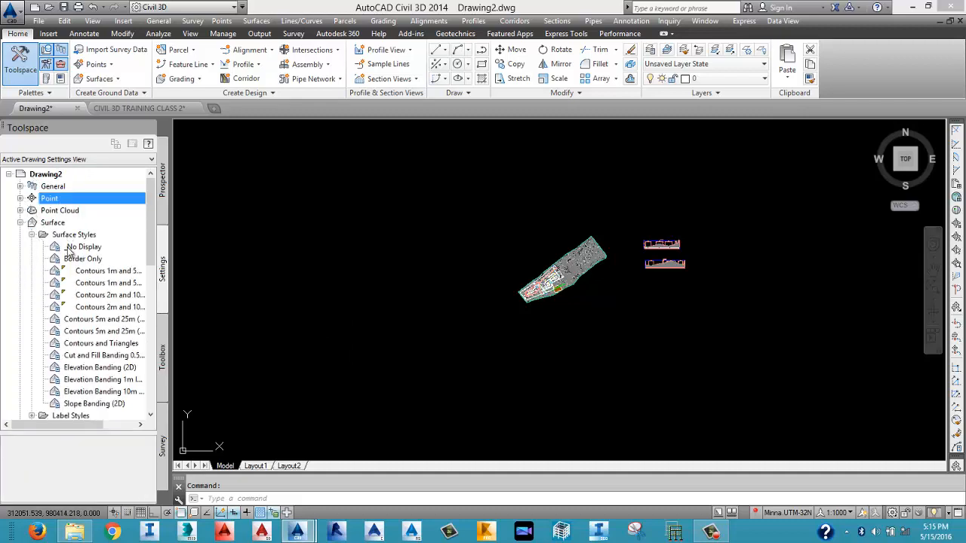
scroll(79, 317, "down", 1)
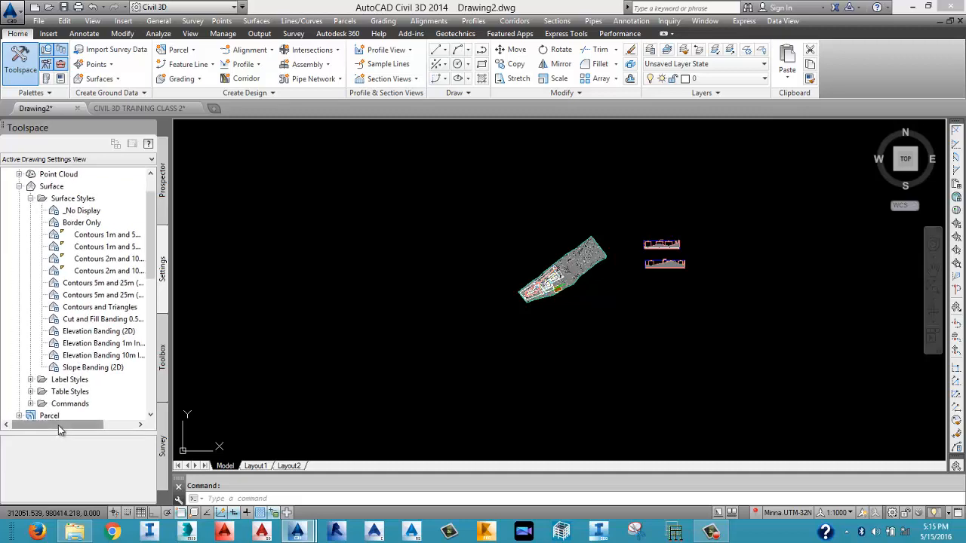
left_click_drag(58, 424, 86, 424)
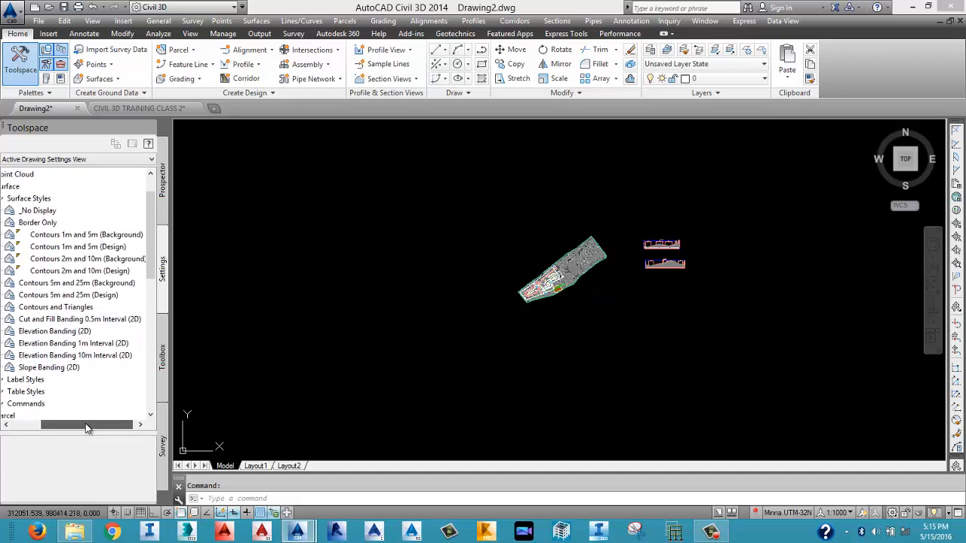
left_click(62, 236)
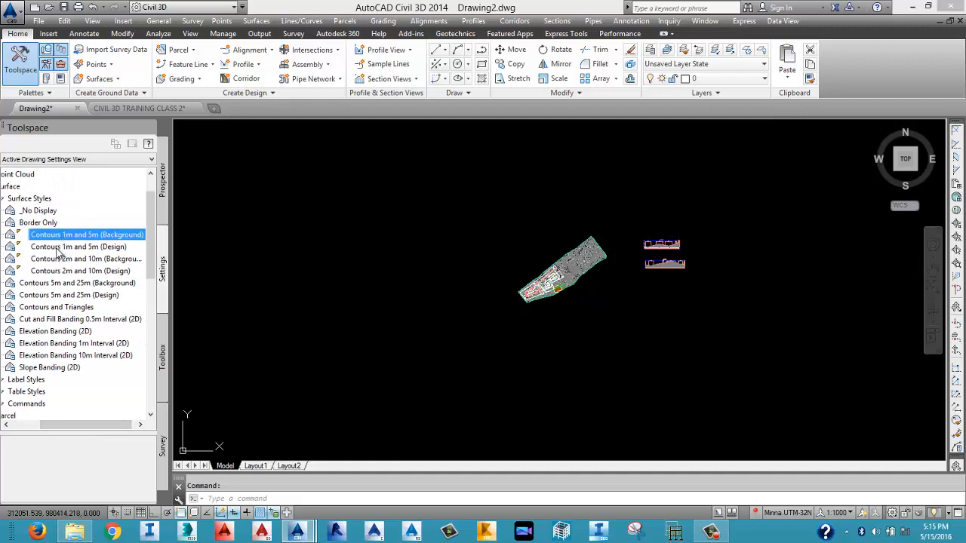
left_click(57, 248)
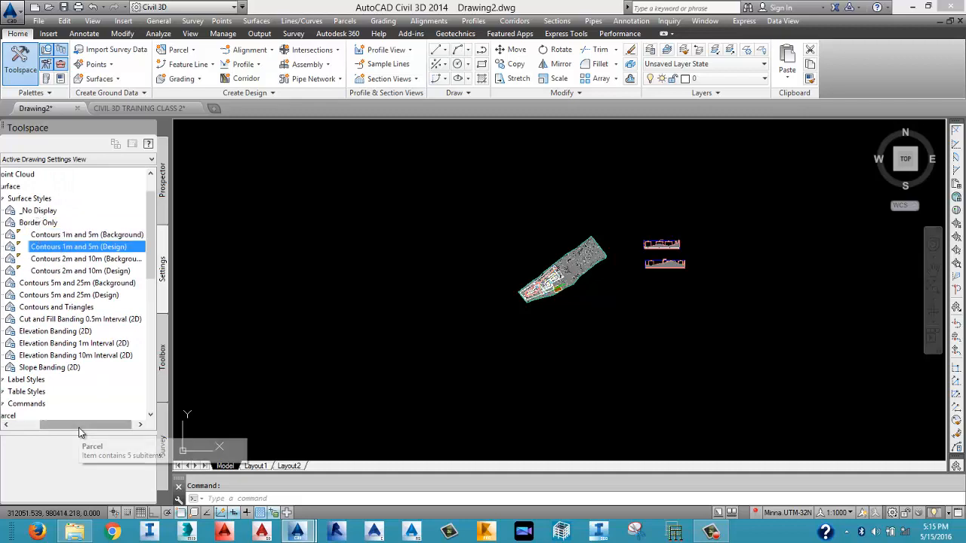
left_click_drag(79, 428, 68, 427)
Start a new surface style to examine its border, contour, grid and triangle settings, then discard it.
left_click(53, 200)
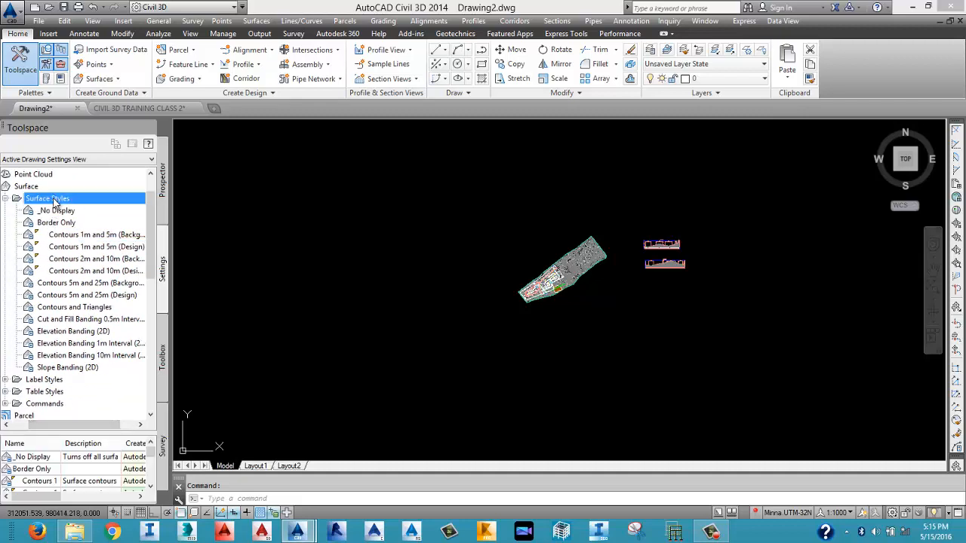
right_click(53, 200)
left_click(86, 207)
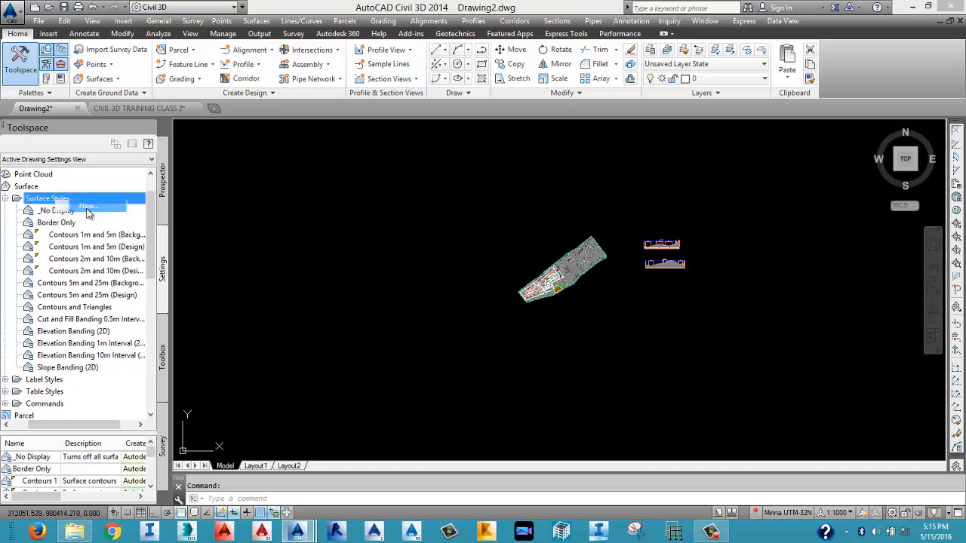
left_click(498, 175)
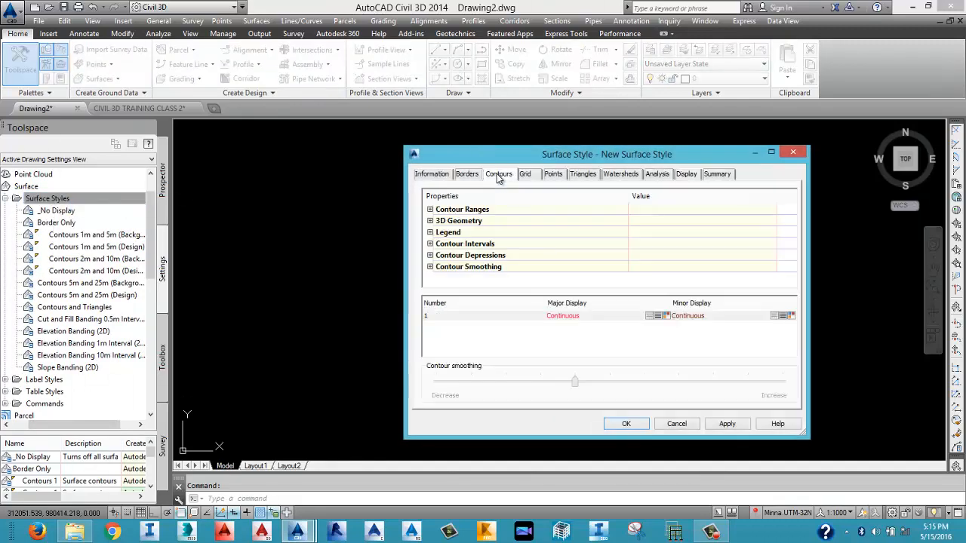
left_click(468, 175)
left_click(498, 175)
left_click(527, 174)
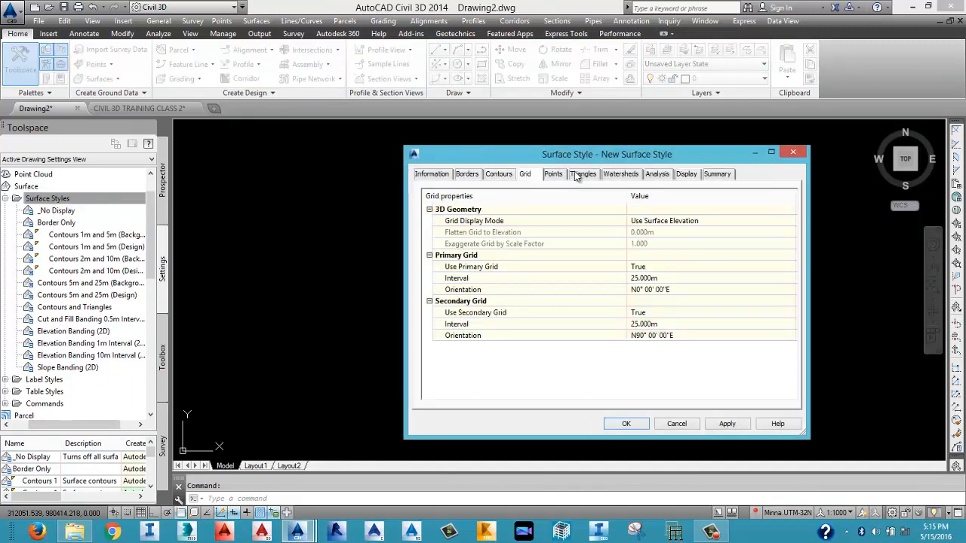
left_click(577, 175)
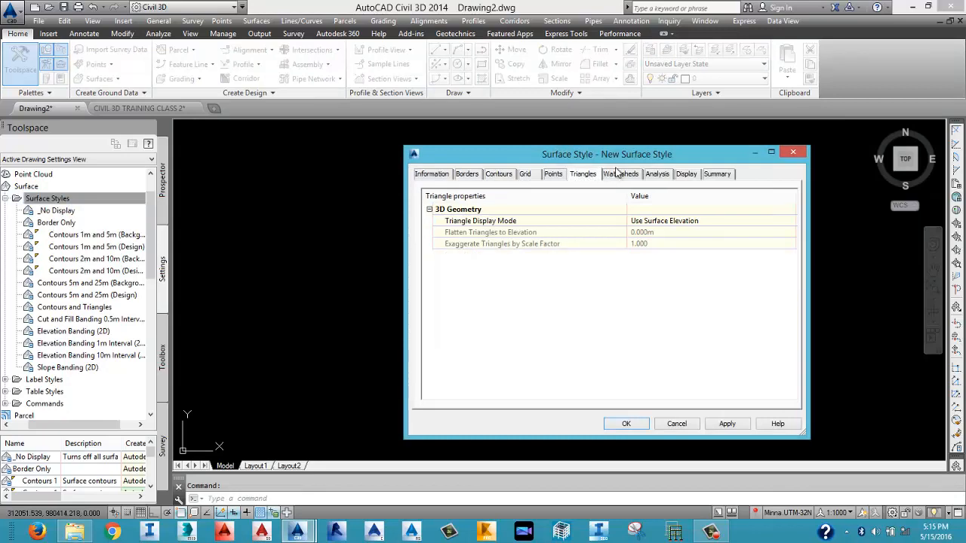
left_click(677, 424)
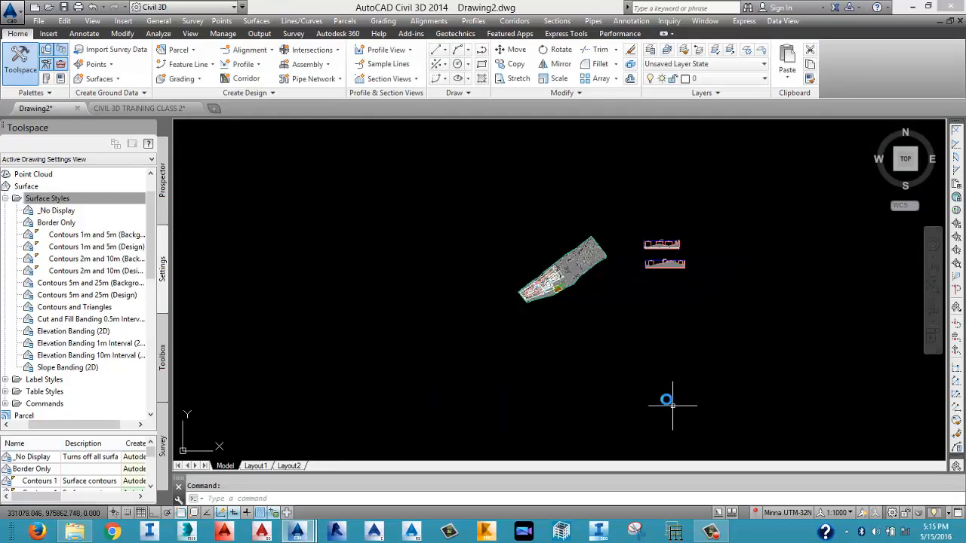
Check the actions offered for the Contours 1m and 5m (Background) style, then select its Design counterpart.
left_click(75, 237)
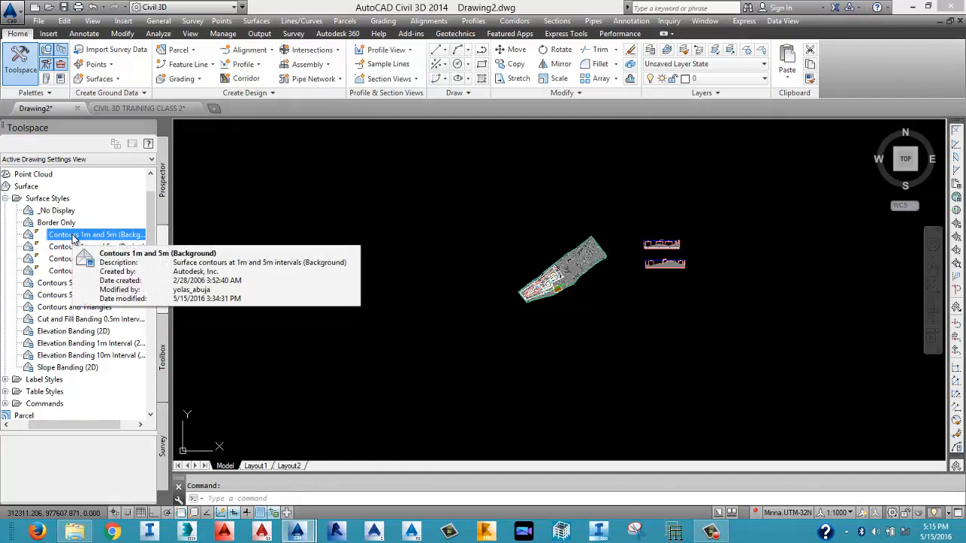
right_click(86, 236)
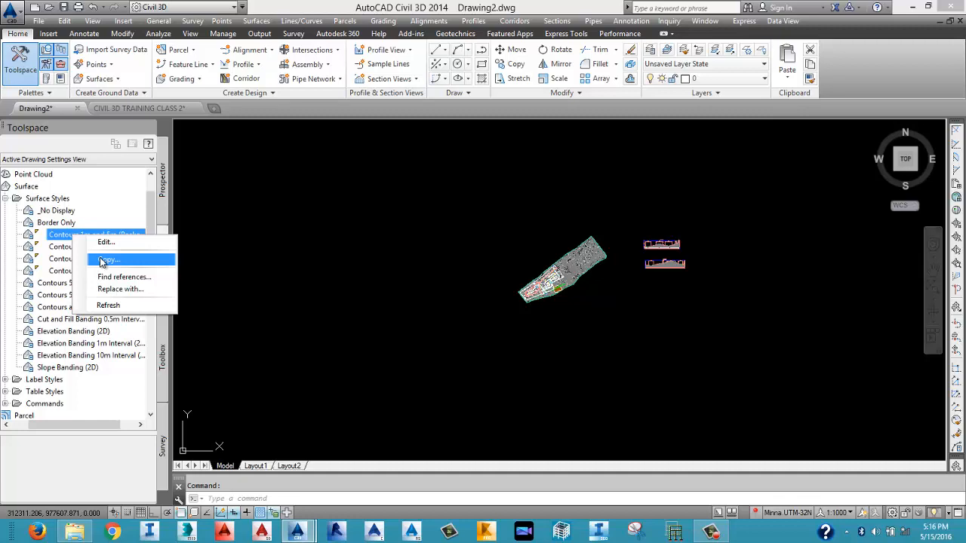
right_click(62, 238)
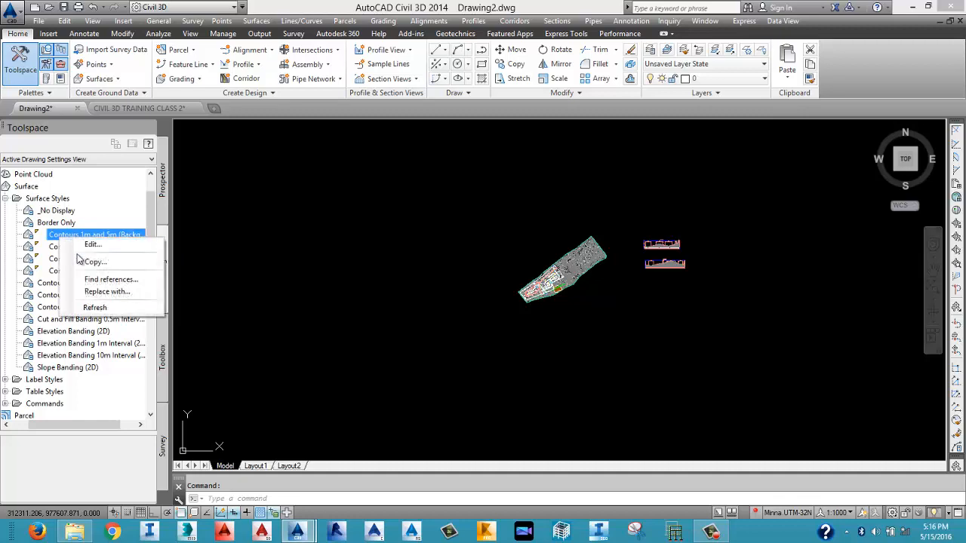
left_click(57, 248)
left_click(65, 236)
left_click(64, 247)
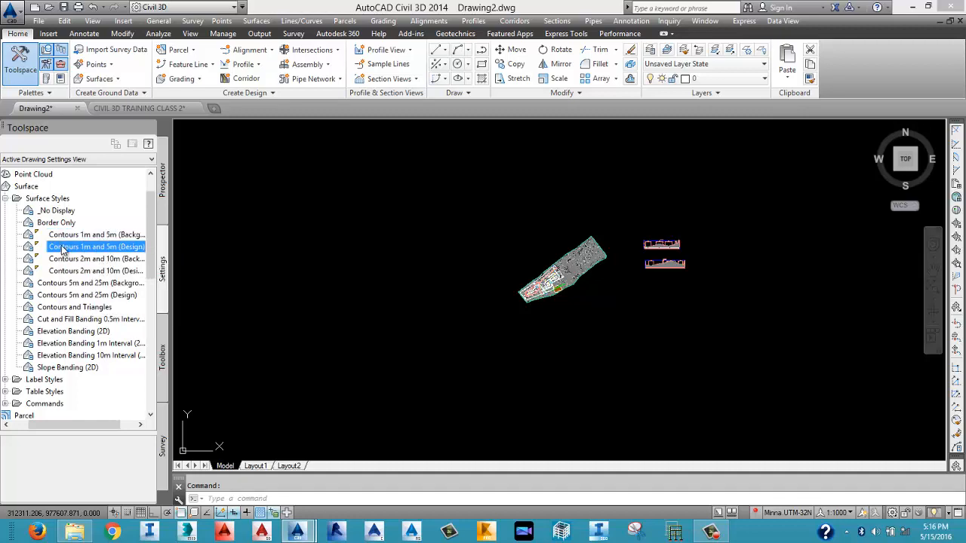
Copy the Contours 1m and 5m (Background) surface style and name the copy "Contours0.2m and 1m (Background)".
left_click(64, 260)
left_click(70, 236)
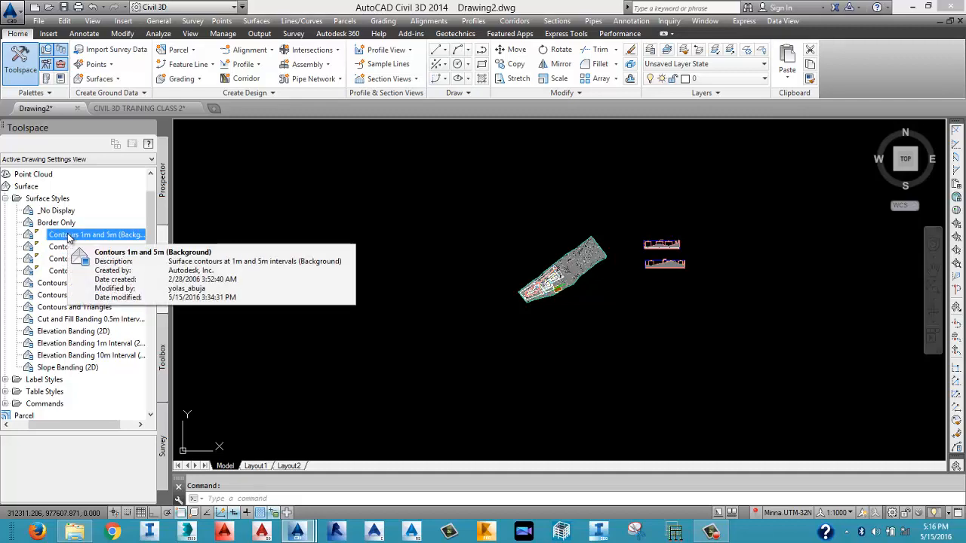
right_click(70, 239)
left_click(106, 258)
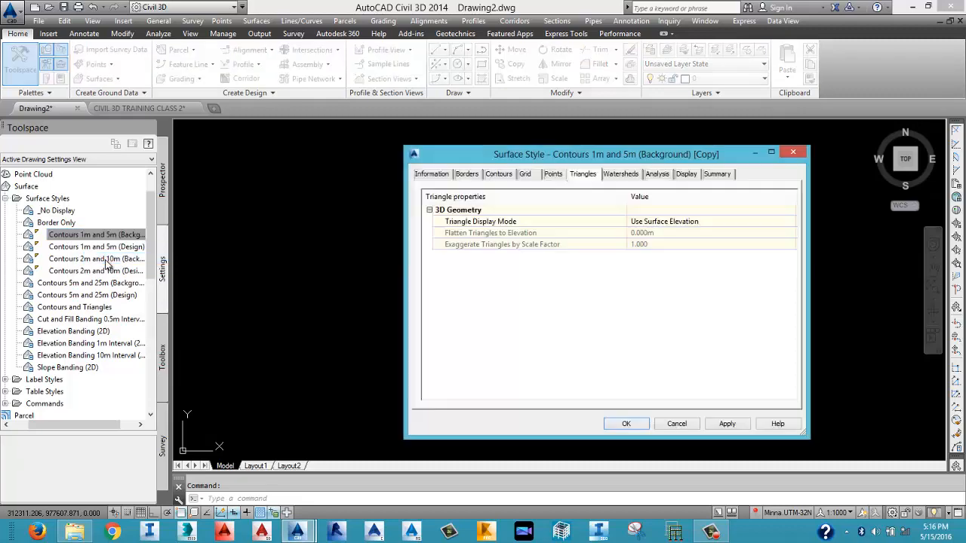
left_click(445, 176)
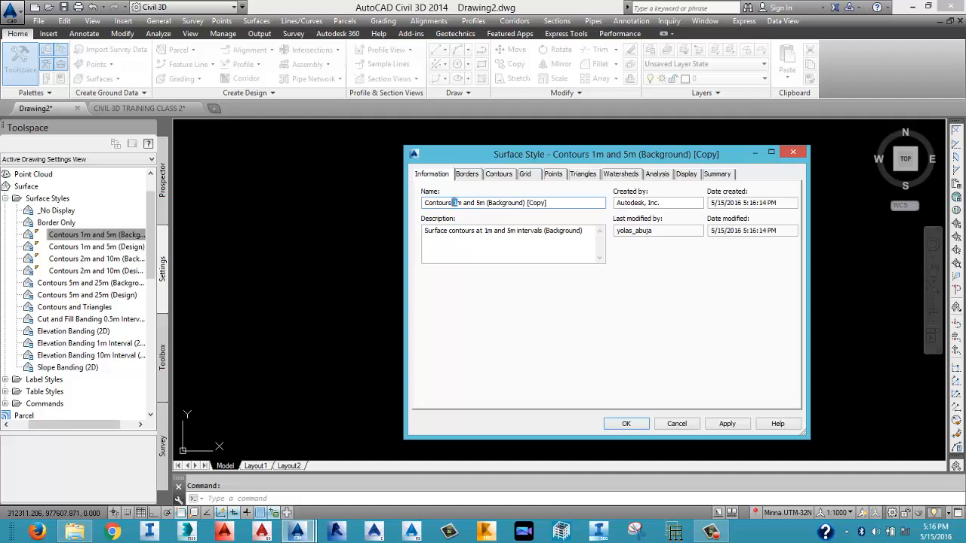
type("0.2")
left_click_drag(481, 203, 558, 208)
type("1")
key("Delete")
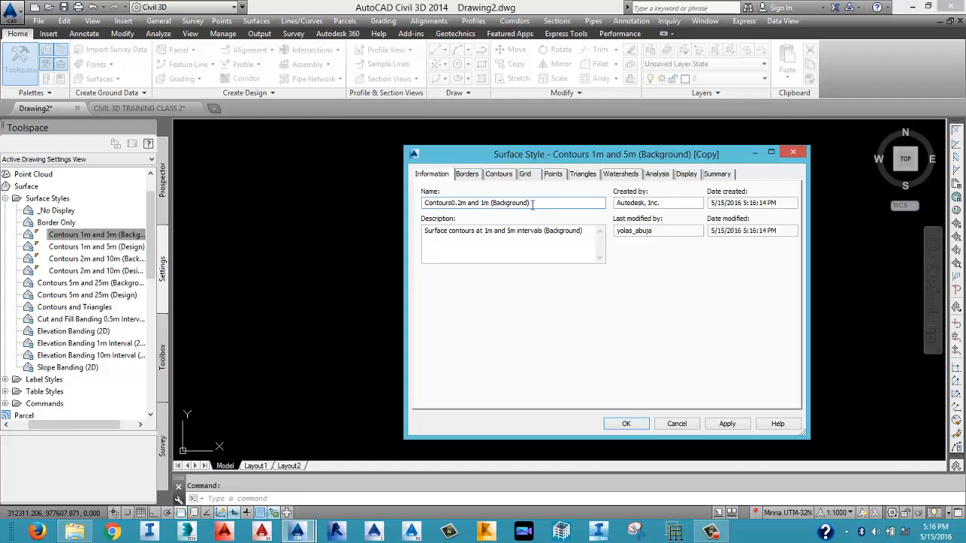
Change the copied style's description to "Surface contours at 0.2m and 1m intervals (Background)".
left_click(478, 241)
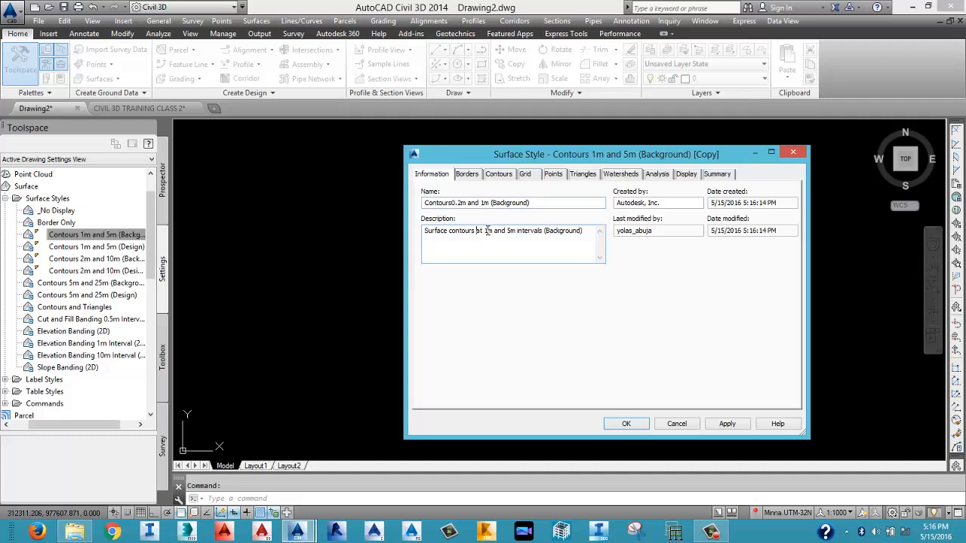
left_click_drag(484, 234, 489, 233)
type("0.2")
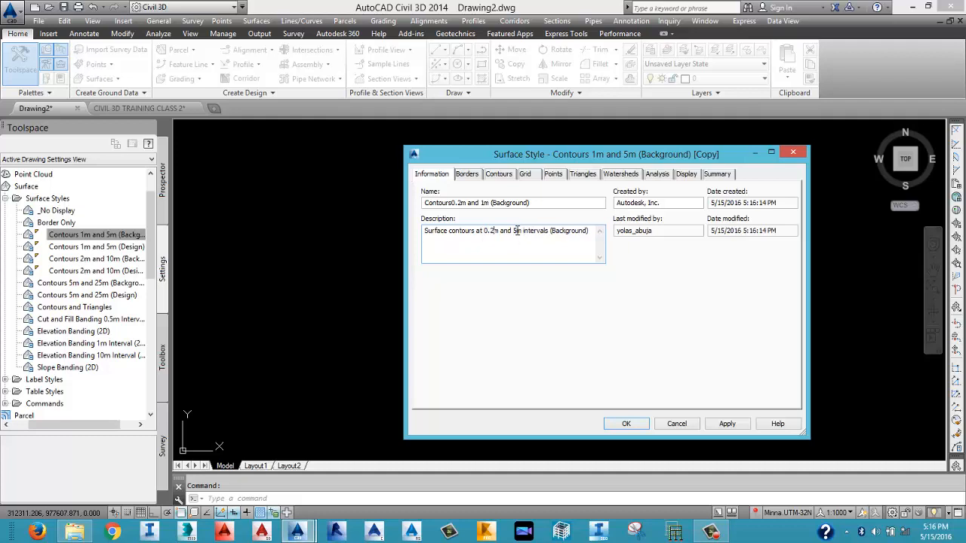
left_click_drag(513, 230, 518, 230)
type("1")
Set the new style's contour intervals to 0.2 m minor and 1 m major.
left_click(466, 175)
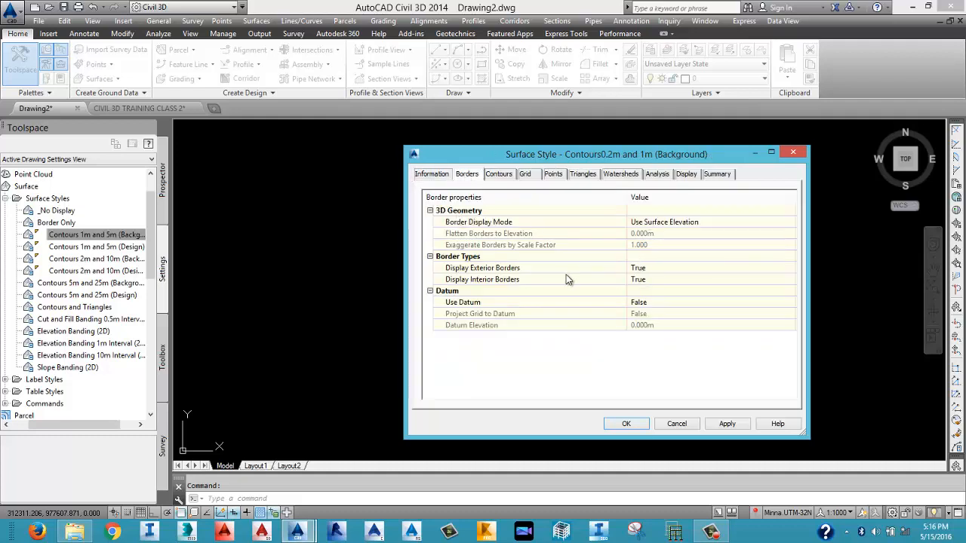
left_click(501, 175)
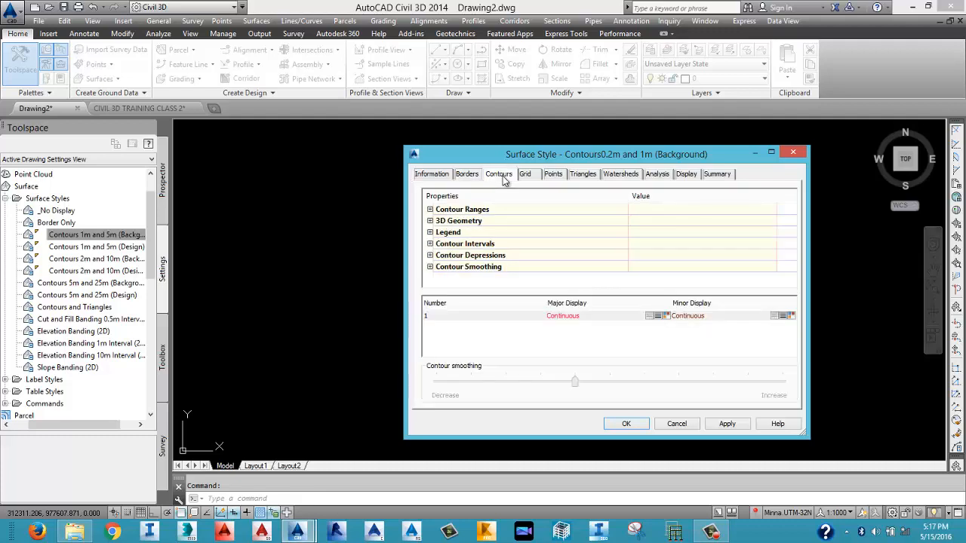
left_click(430, 243)
scroll(520, 256, "down", 1)
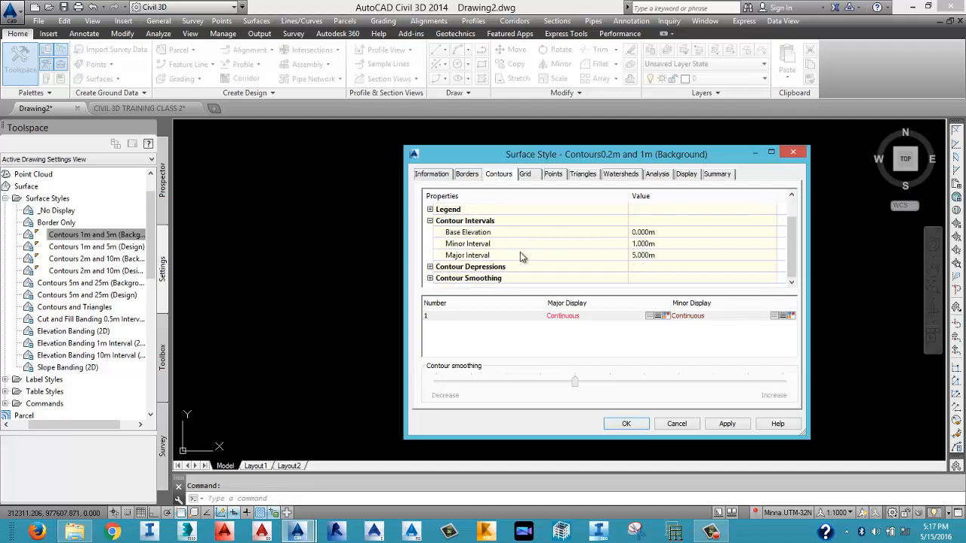
left_click(642, 245)
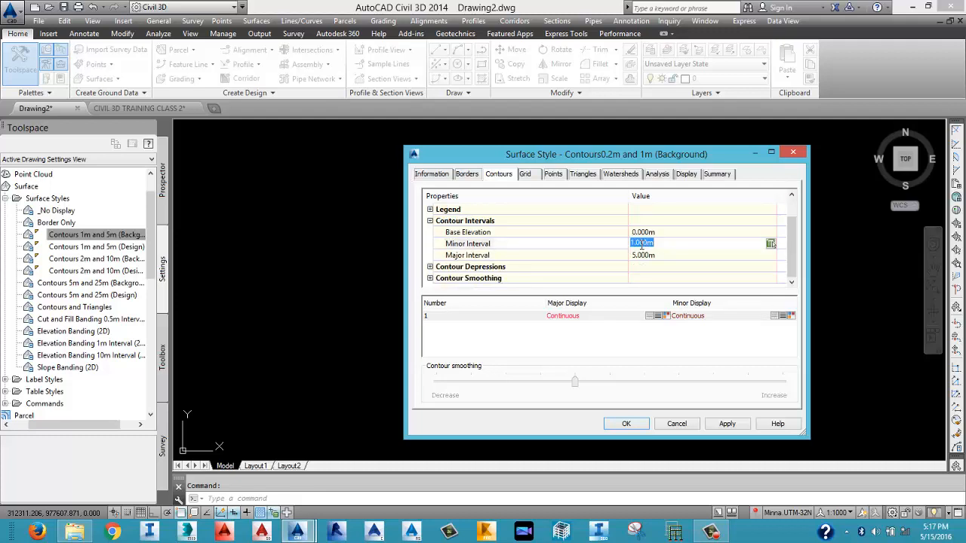
type("0.2")
left_click(646, 255)
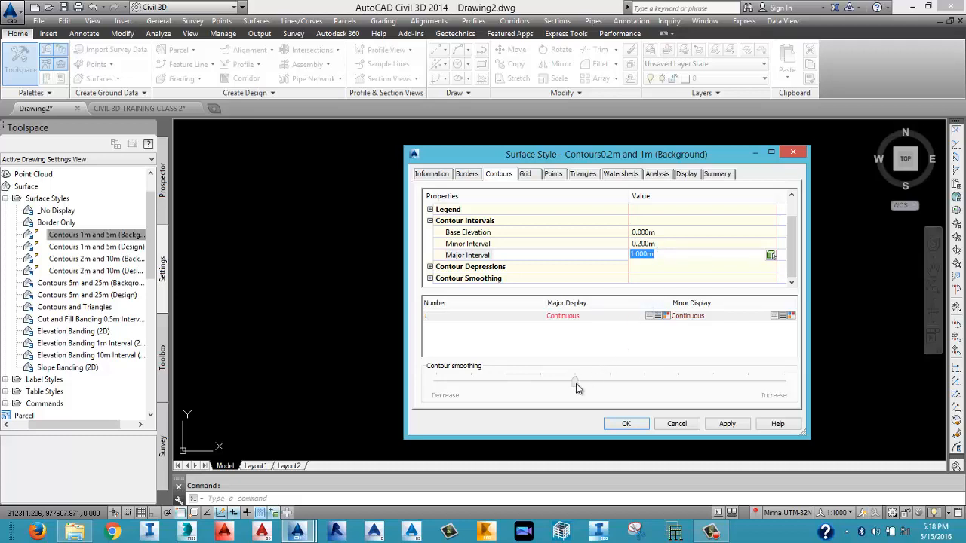
left_click(611, 355)
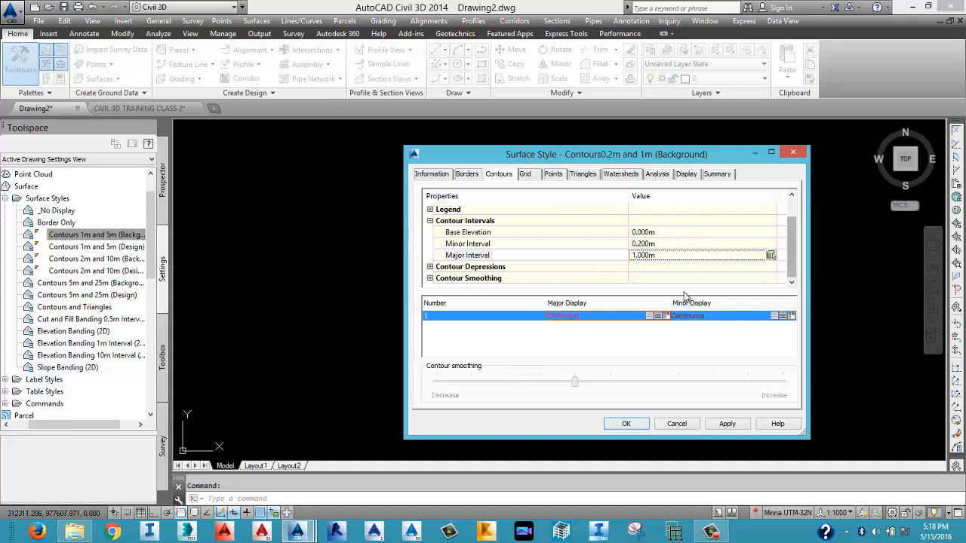
Turn on contour smoothing for the new style with Add vertices and raise the smoothing amount to its maximum.
left_click(438, 279)
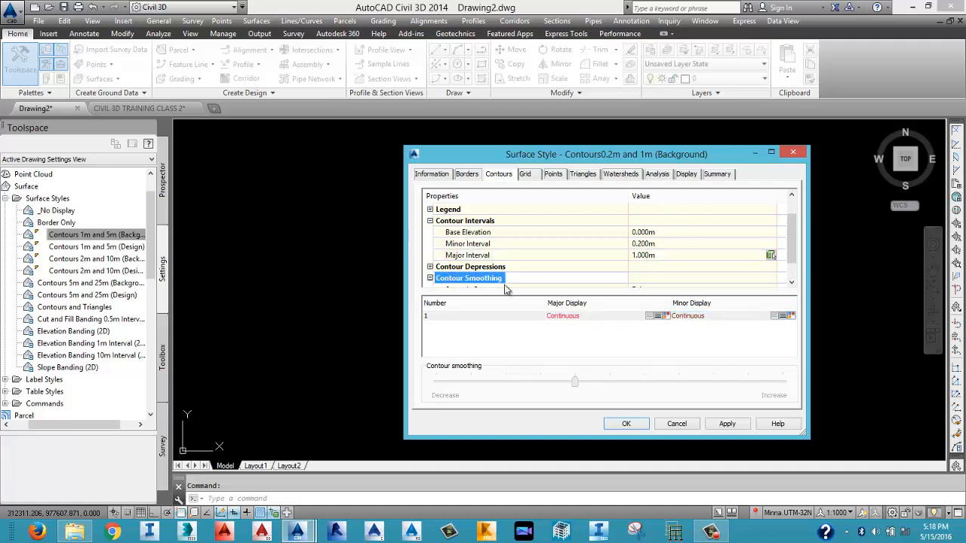
double_click(639, 279)
left_click(640, 268)
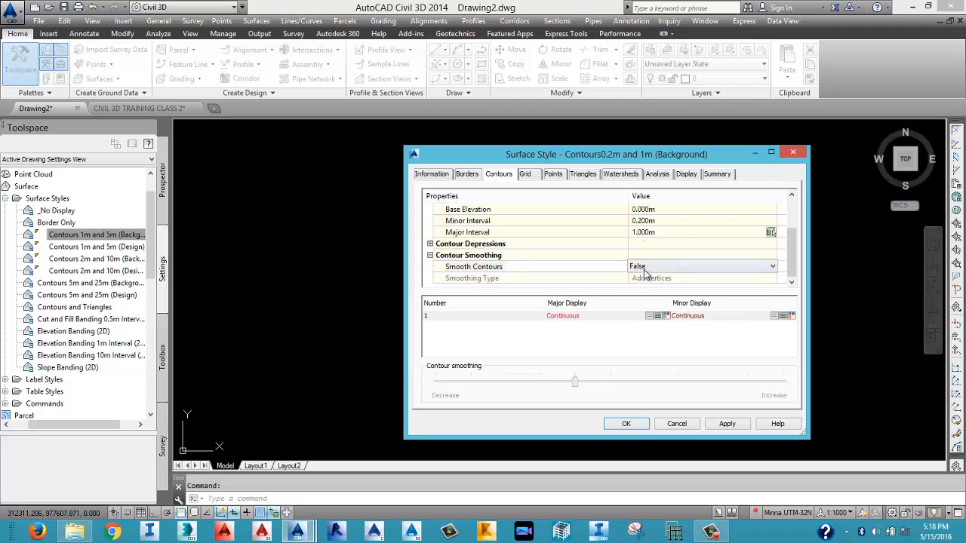
left_click(642, 270)
left_click(642, 285)
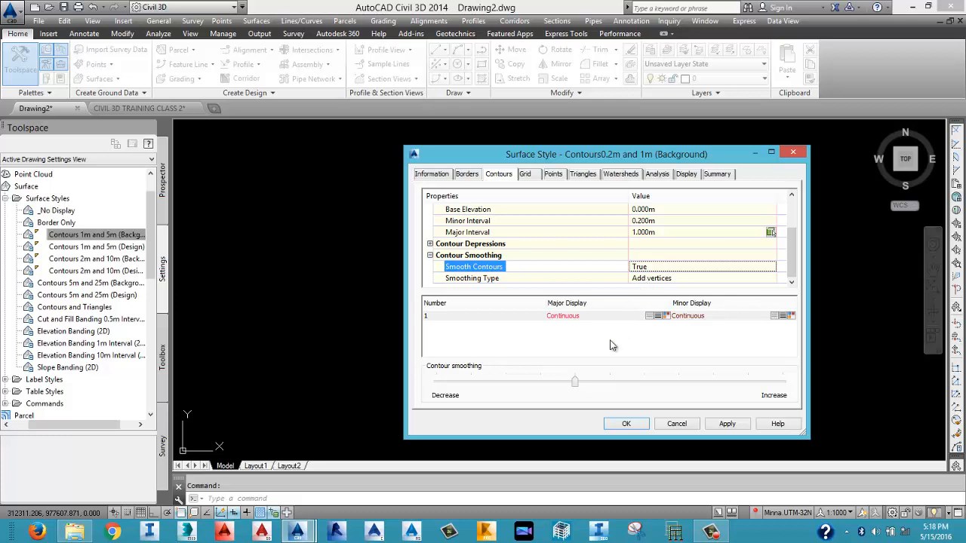
left_click_drag(576, 382, 787, 388)
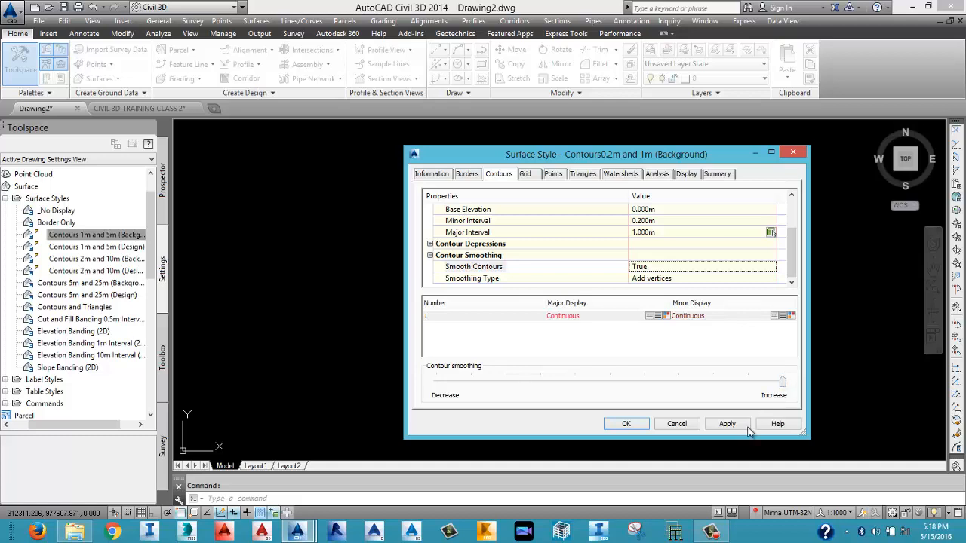
Review the style's remaining settings from grid to summary, save the style and select it in the surface styles list.
left_click(524, 174)
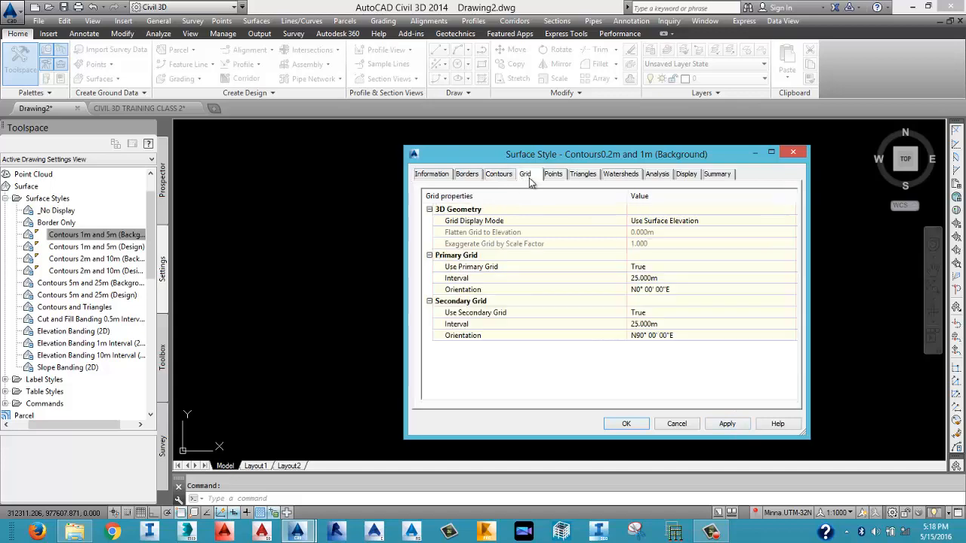
left_click(553, 174)
left_click(582, 174)
left_click(620, 174)
left_click(655, 175)
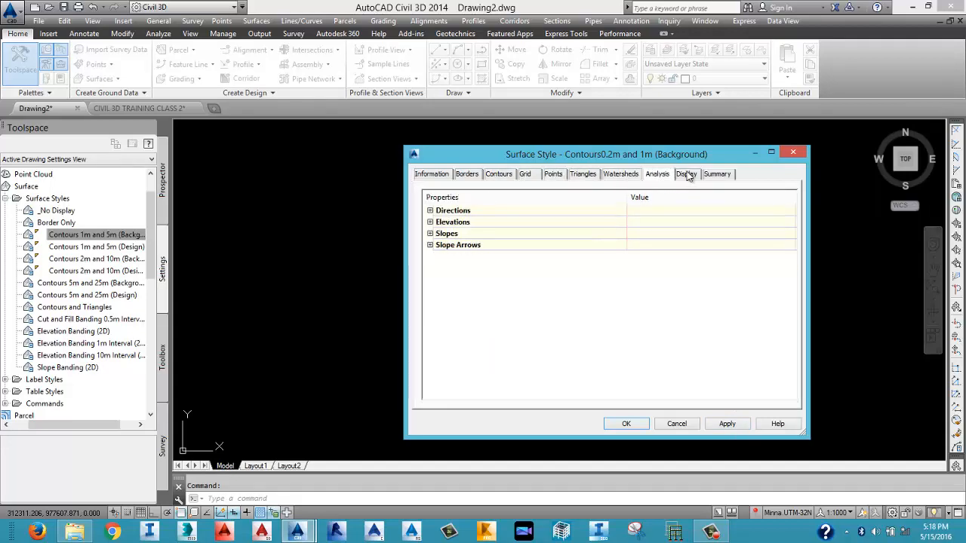
left_click(685, 174)
left_click(717, 174)
left_click(726, 425)
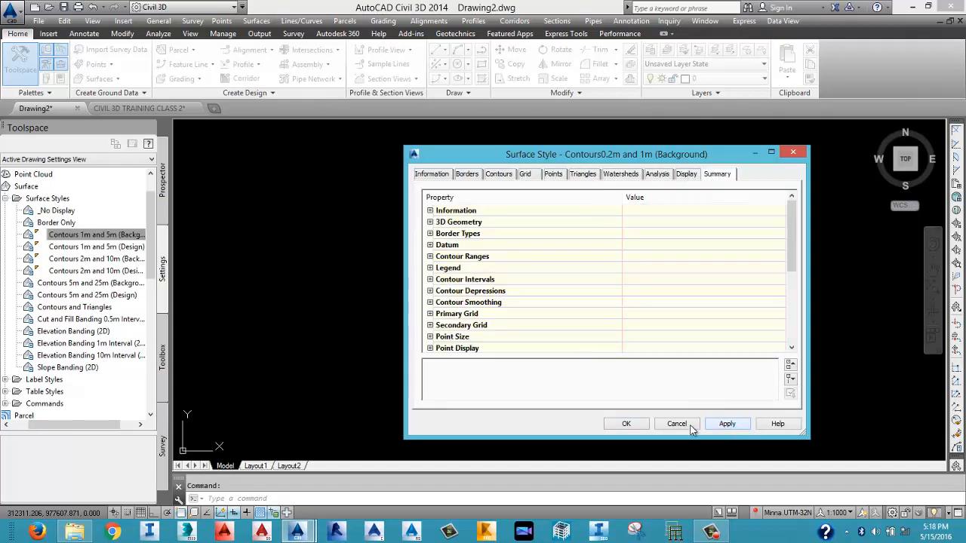
left_click(625, 424)
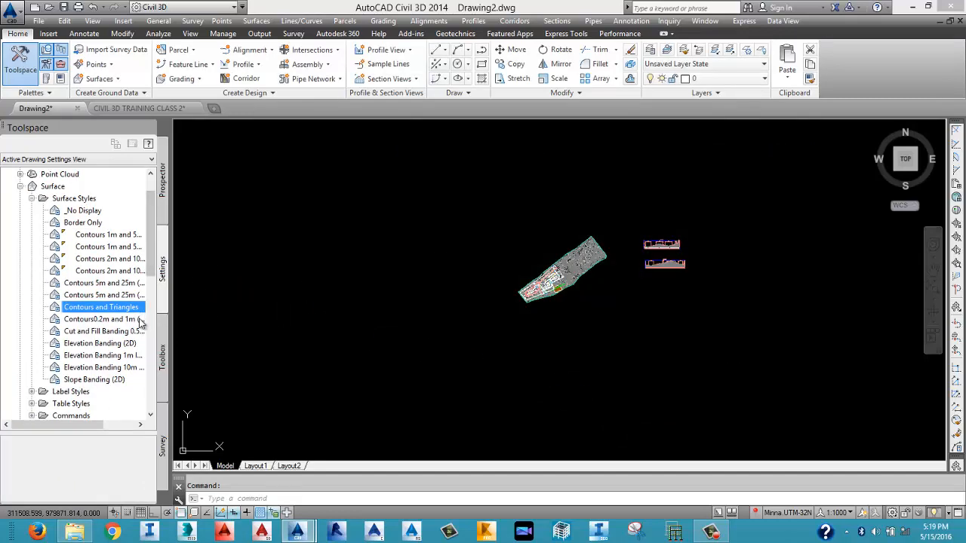
left_click(108, 320)
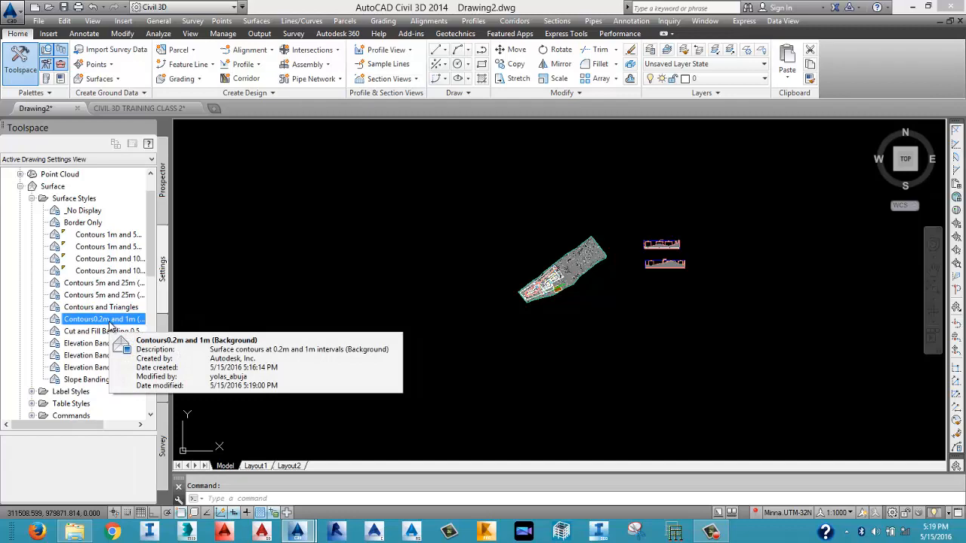
Assign the Contours0.2m and 1m (Background) style to the EG surface through its surface properties.
scroll(576, 285, "up", 3)
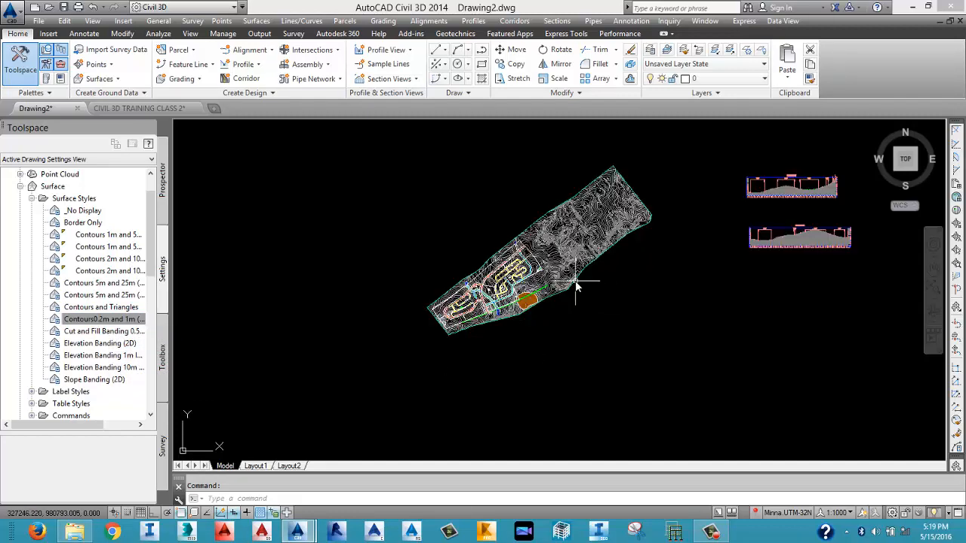
scroll(598, 199, "up", 4)
scroll(599, 202, "down", 2)
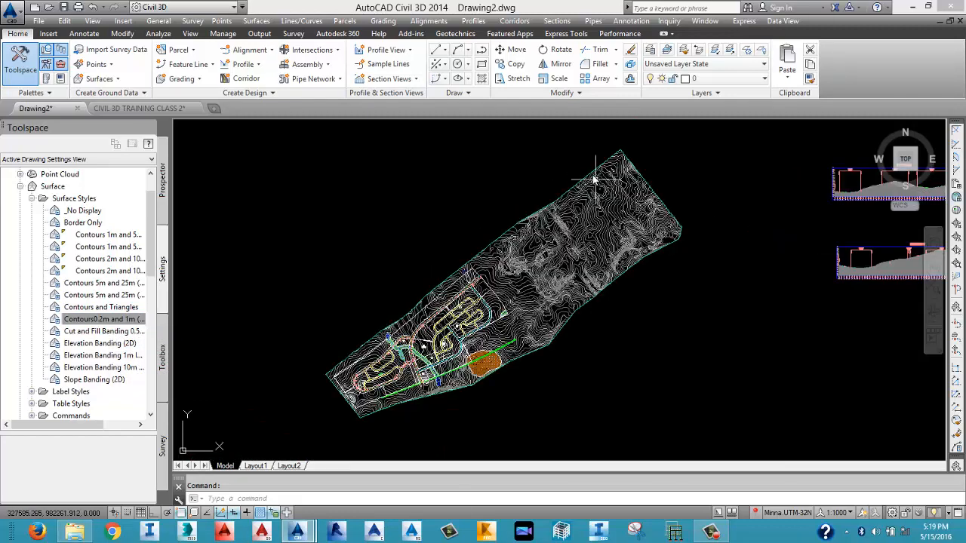
left_click(594, 179)
left_click(578, 160)
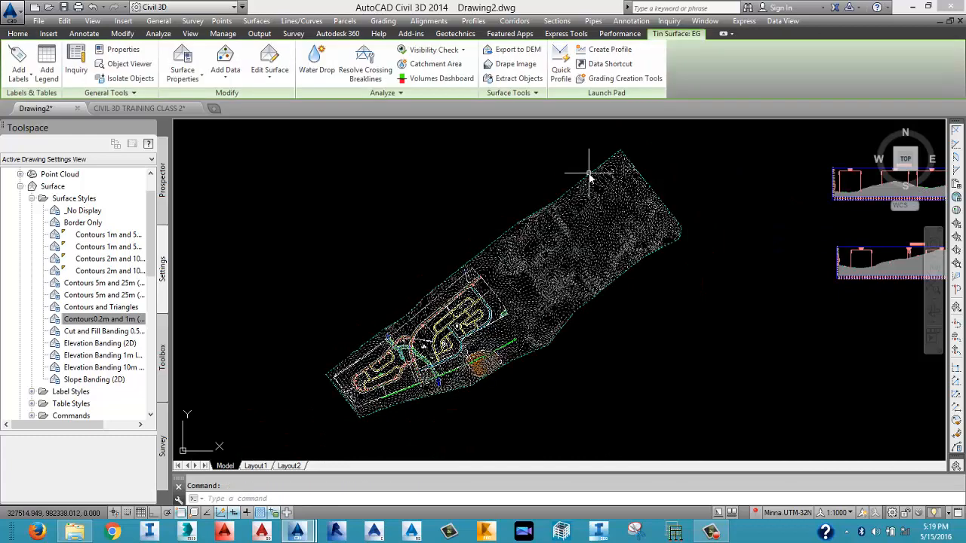
right_click(589, 178)
left_click(620, 311)
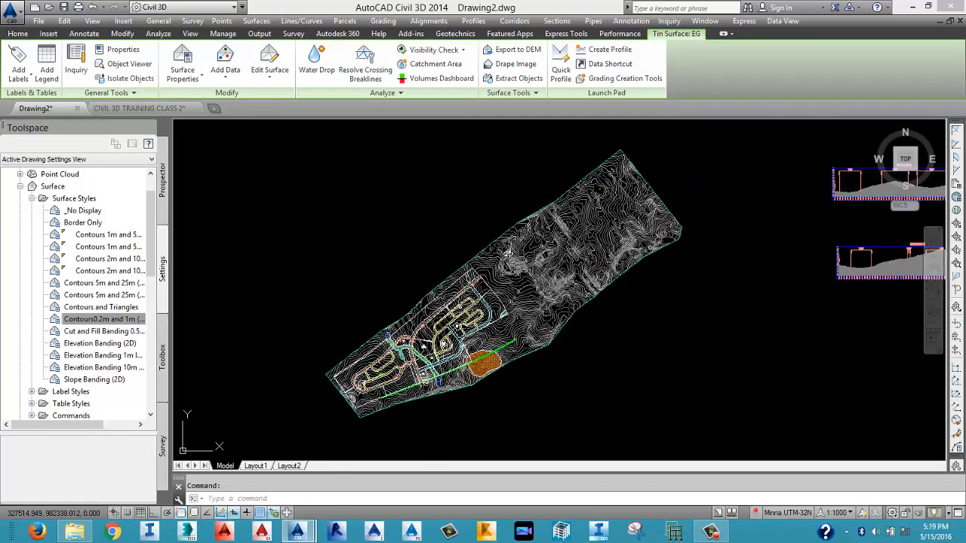
left_click(261, 106)
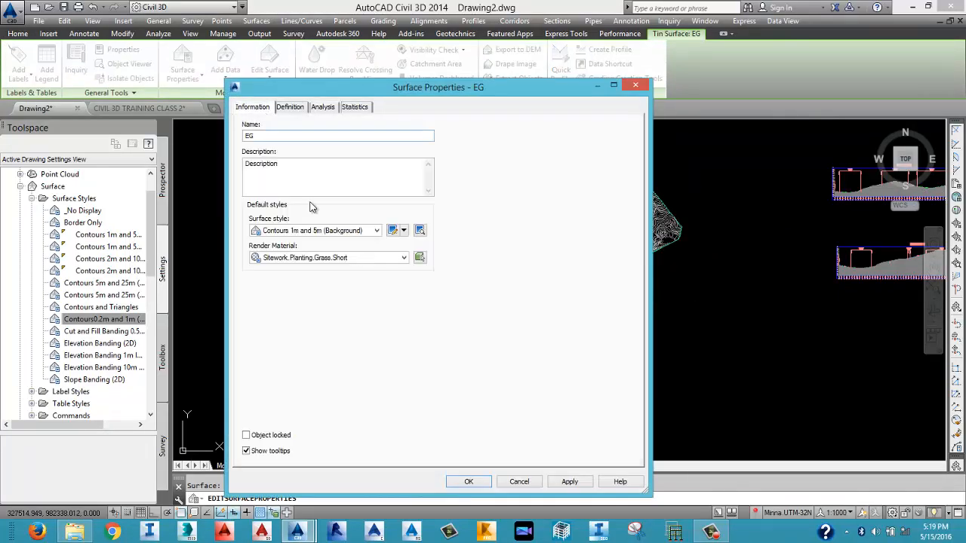
left_click(336, 231)
left_click(330, 332)
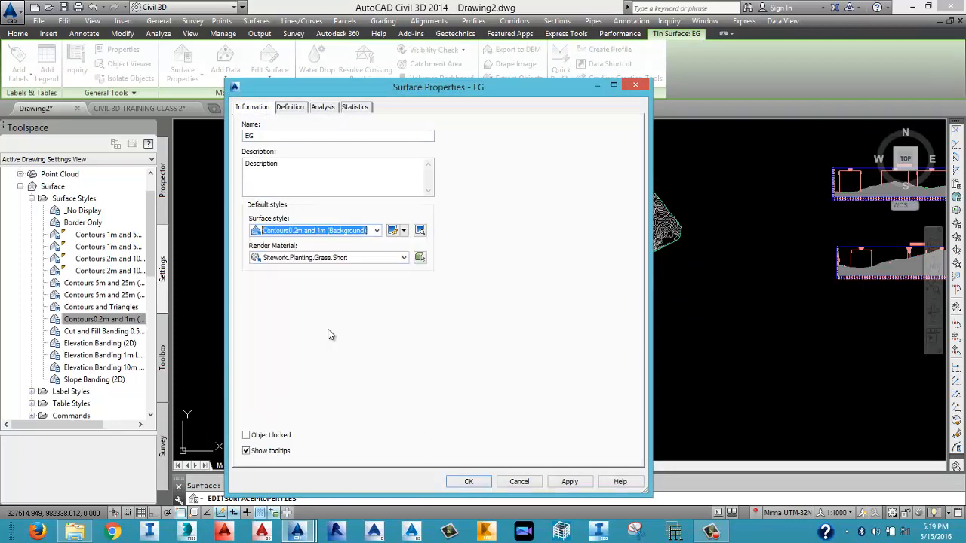
left_click(558, 482)
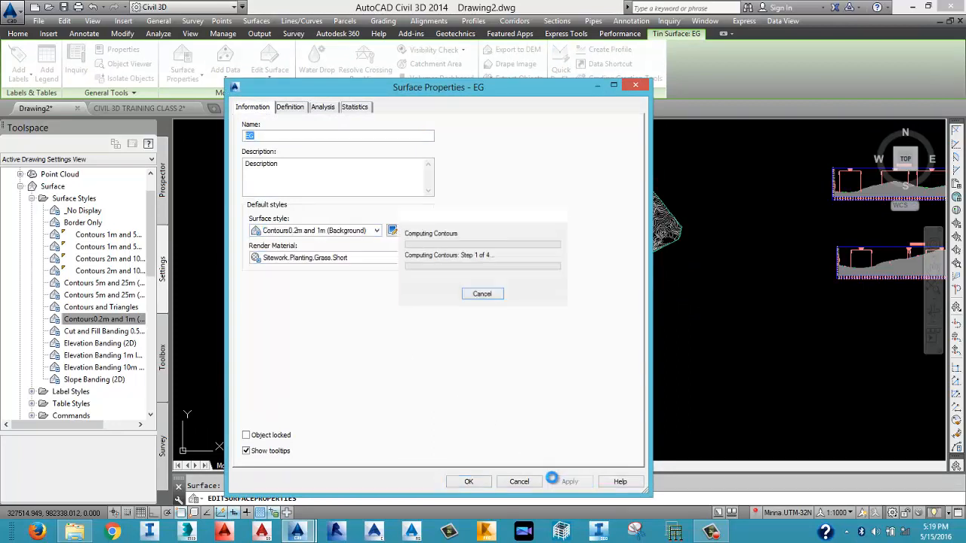
left_click(474, 481)
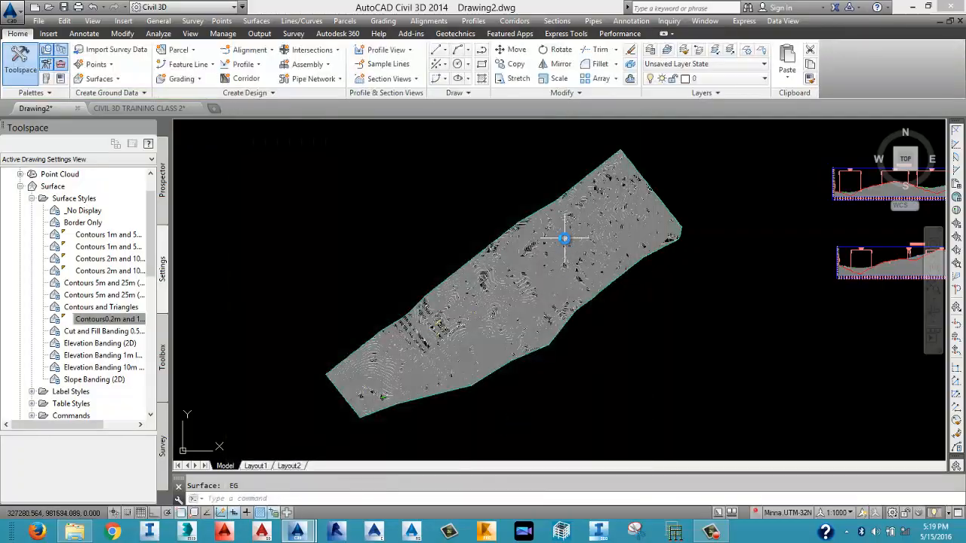
Examine the spacing and smoothness of the EG surface's contours around the road layout at close range.
scroll(558, 256, "up", 6)
scroll(558, 260, "up", 5)
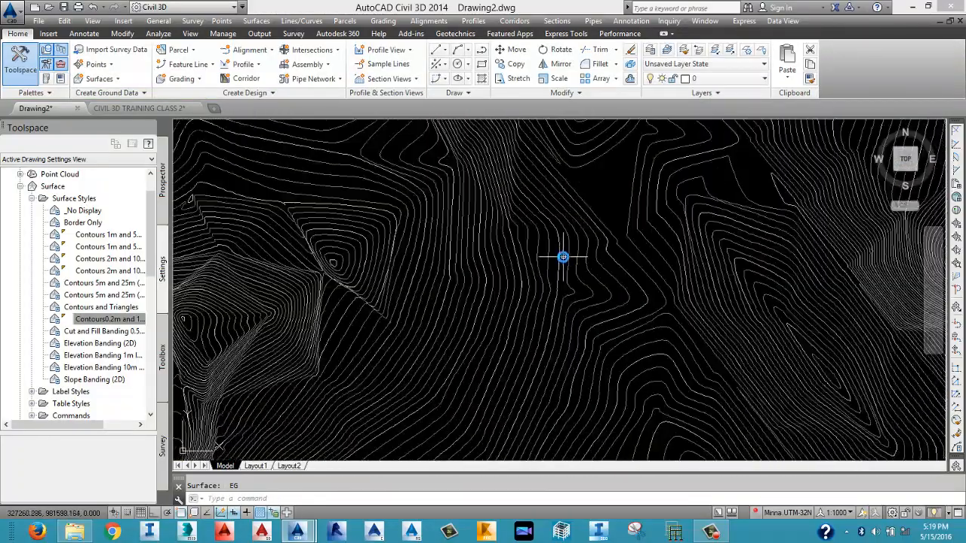
scroll(561, 258, "down", 6)
scroll(480, 310, "down", 2)
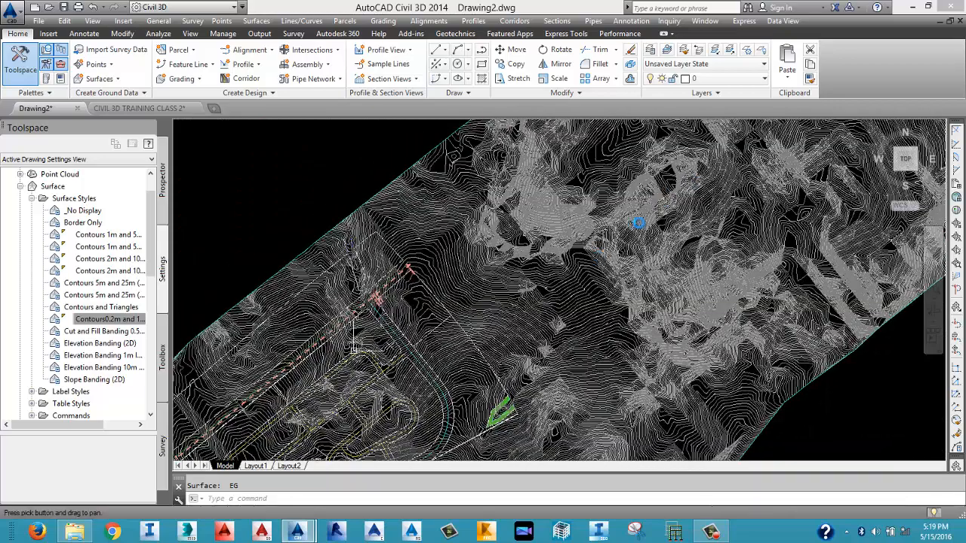
scroll(513, 253, "up", 6)
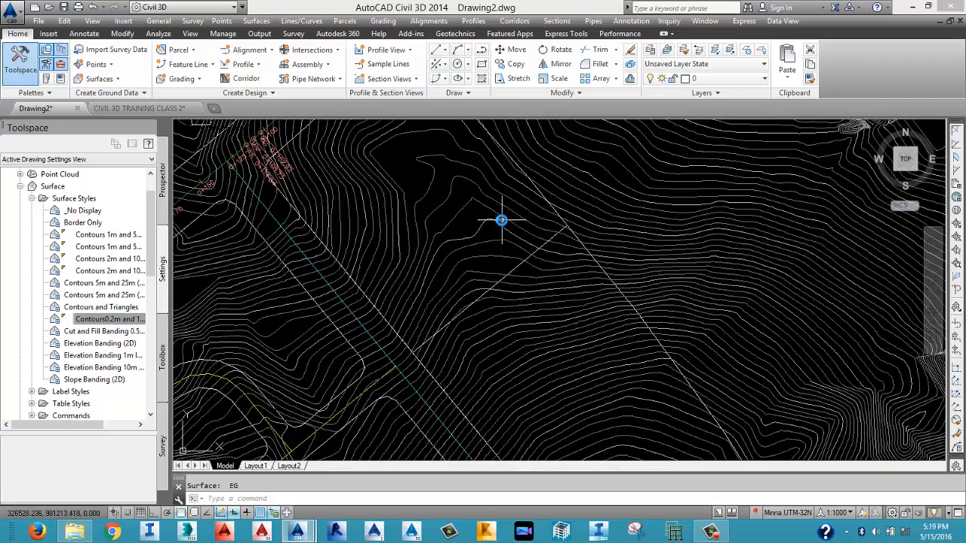
scroll(665, 252, "up", 3)
mouse_move(665, 251)
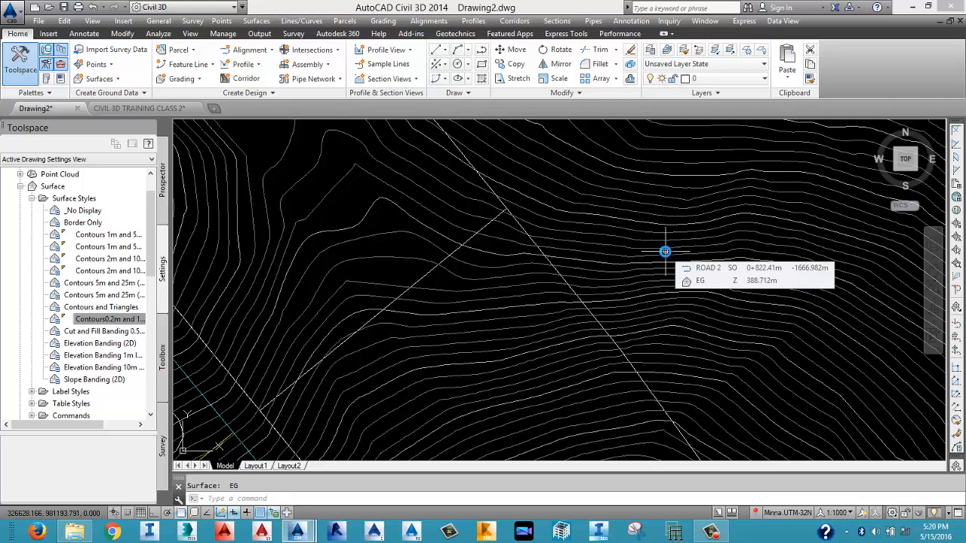
scroll(490, 280, "down", 5)
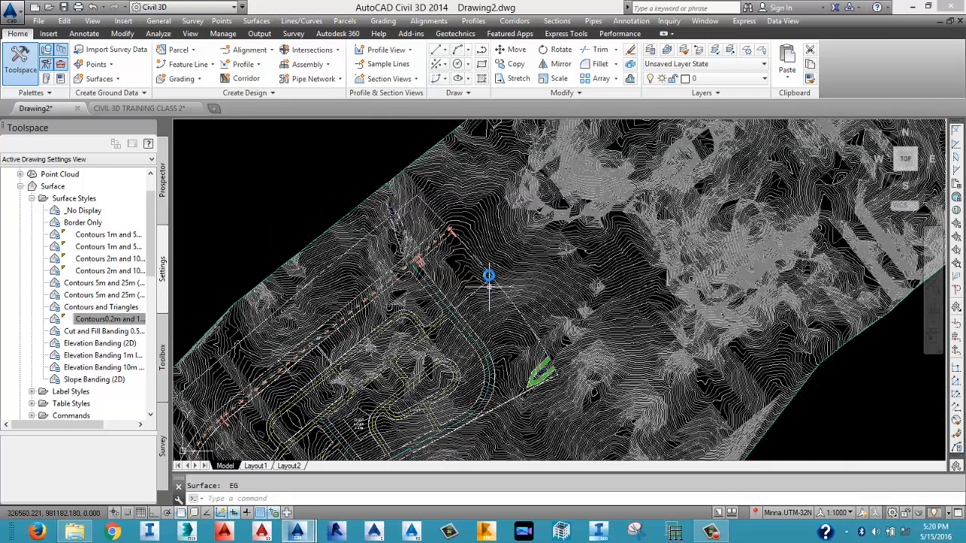
Assign the Contours 5m and 25m (Background) style to the EG surface through its surface properties.
left_click(408, 164)
right_click(409, 166)
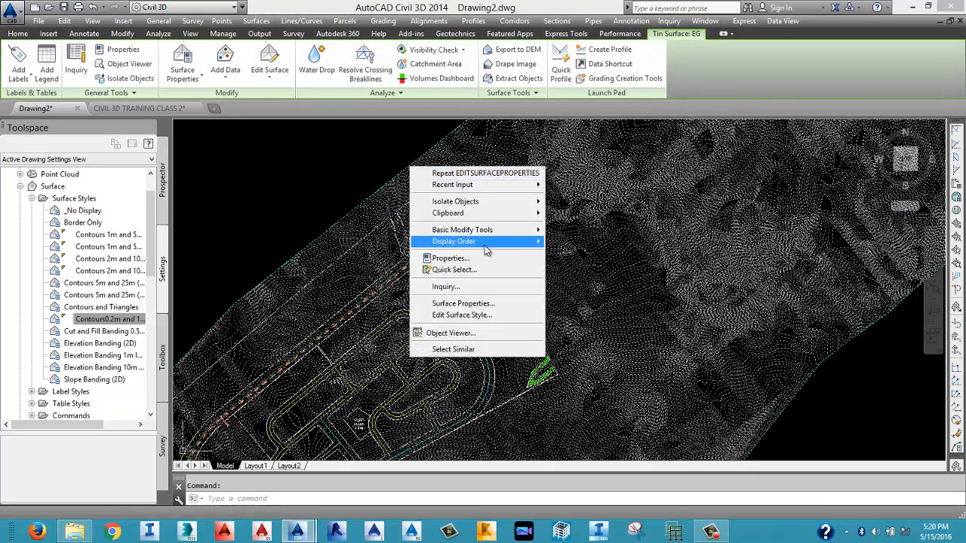
left_click(463, 303)
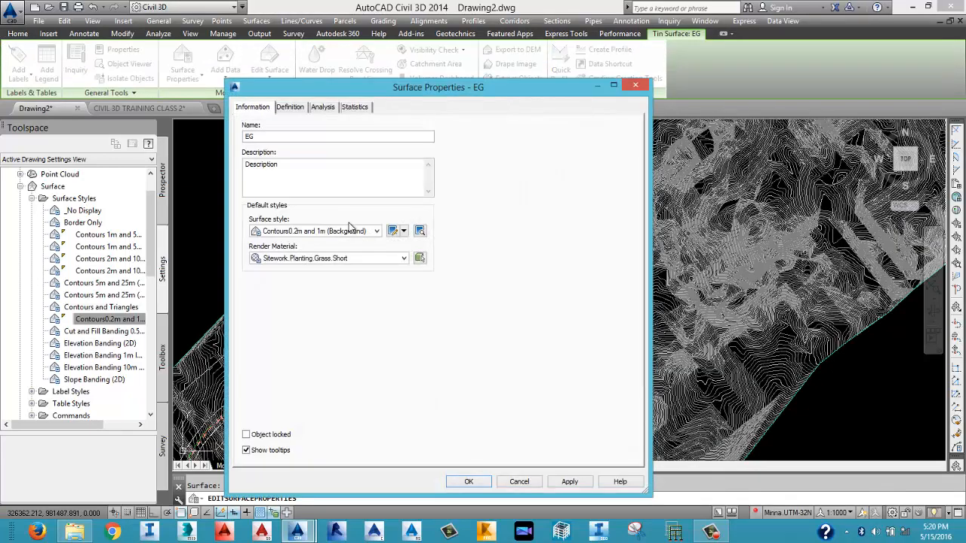
left_click(377, 232)
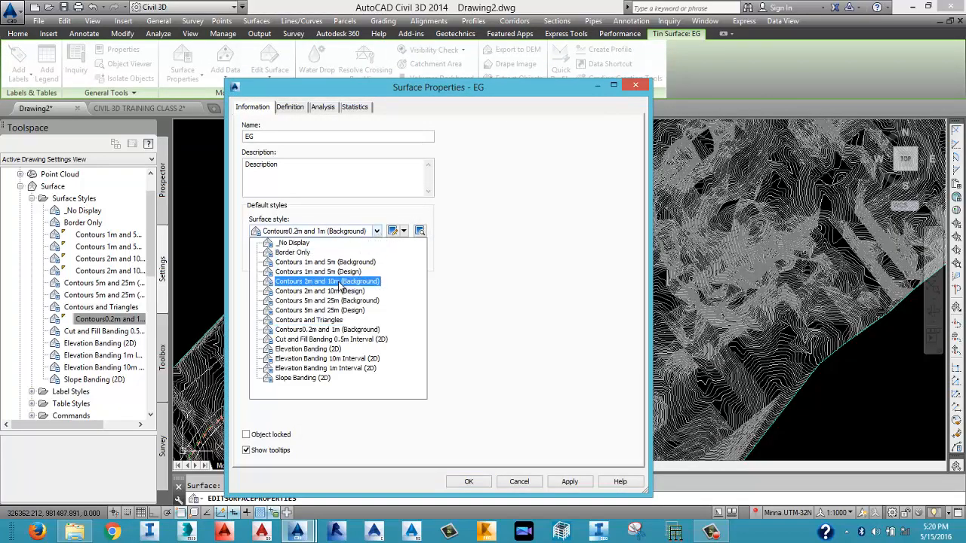
left_click(326, 301)
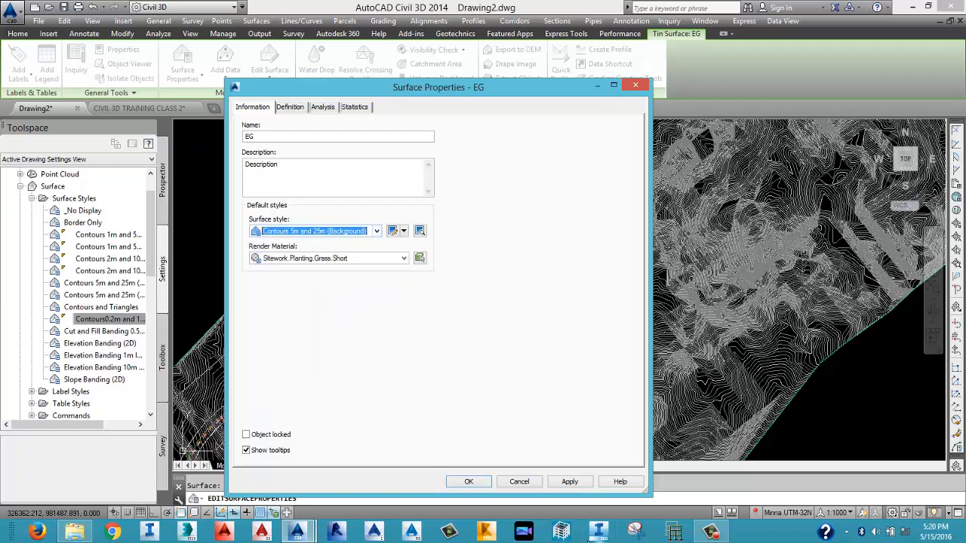
left_click(570, 481)
left_click(469, 481)
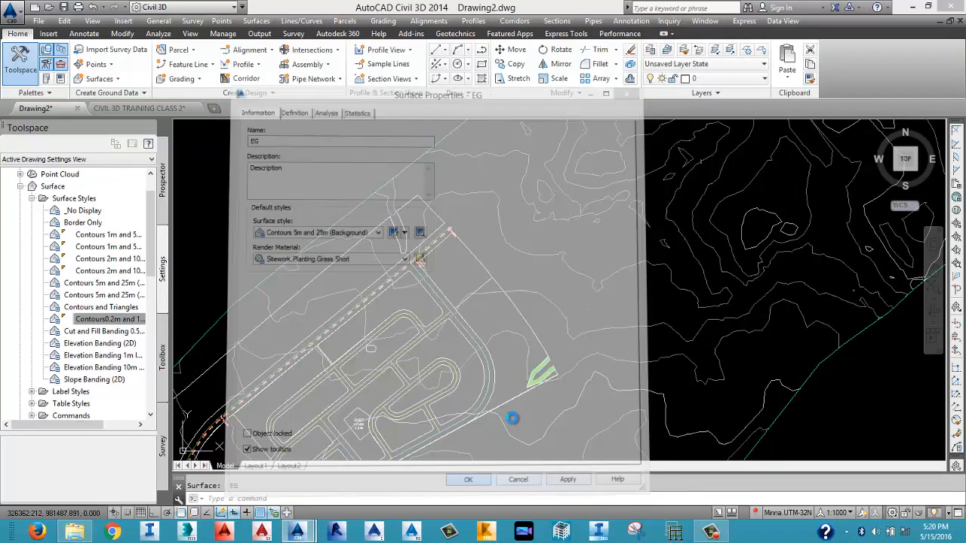
Examine the EG surface's contour spacing over the road layout and the undeveloped terrain to the northeast.
scroll(529, 343, "down", 4)
middle_click_drag(525, 335, 522, 249)
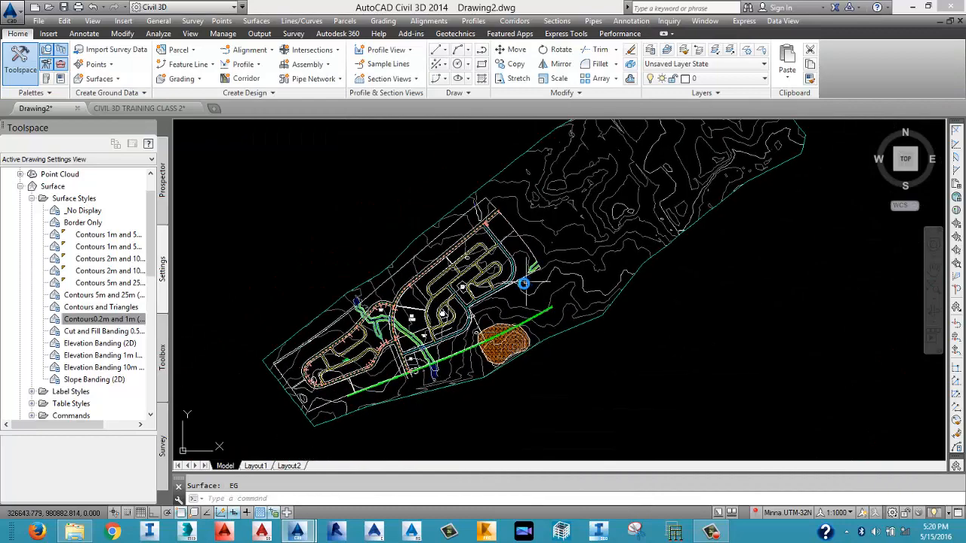
scroll(306, 402, "up", 7)
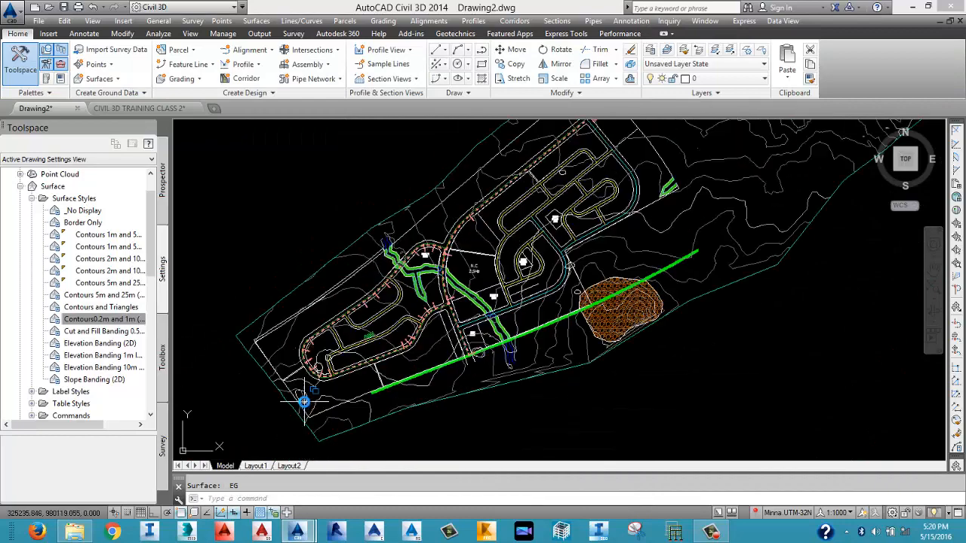
scroll(305, 400, "down", 3)
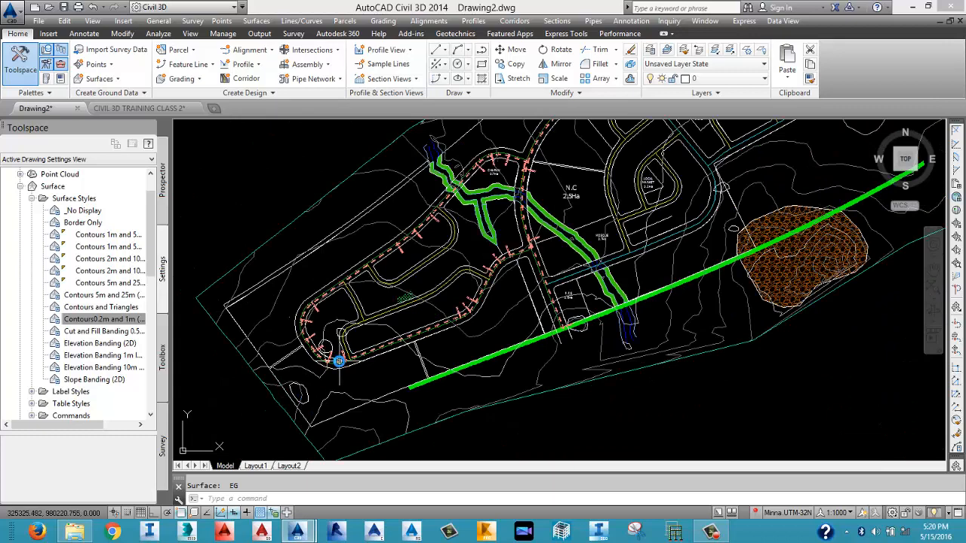
scroll(339, 361, "down", 4)
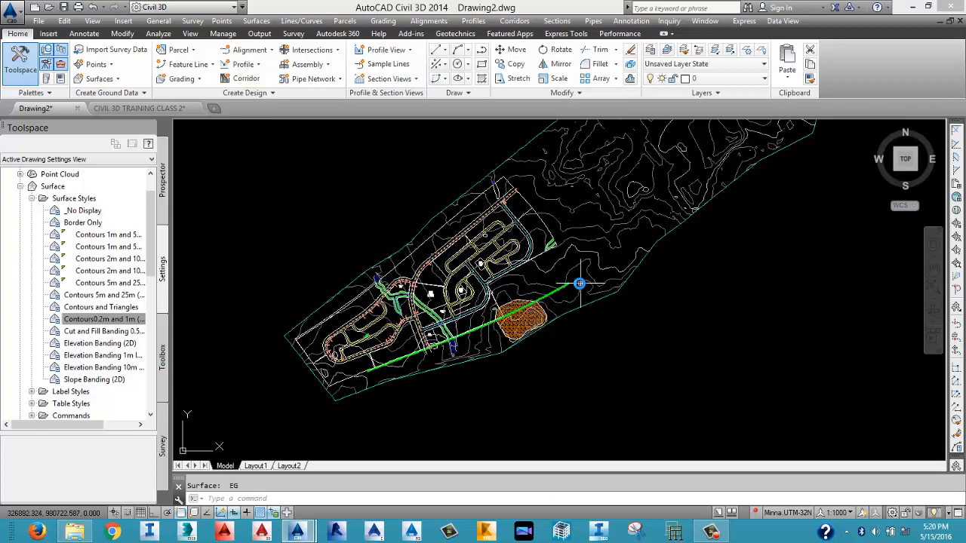
middle_click_drag(578, 283, 533, 339)
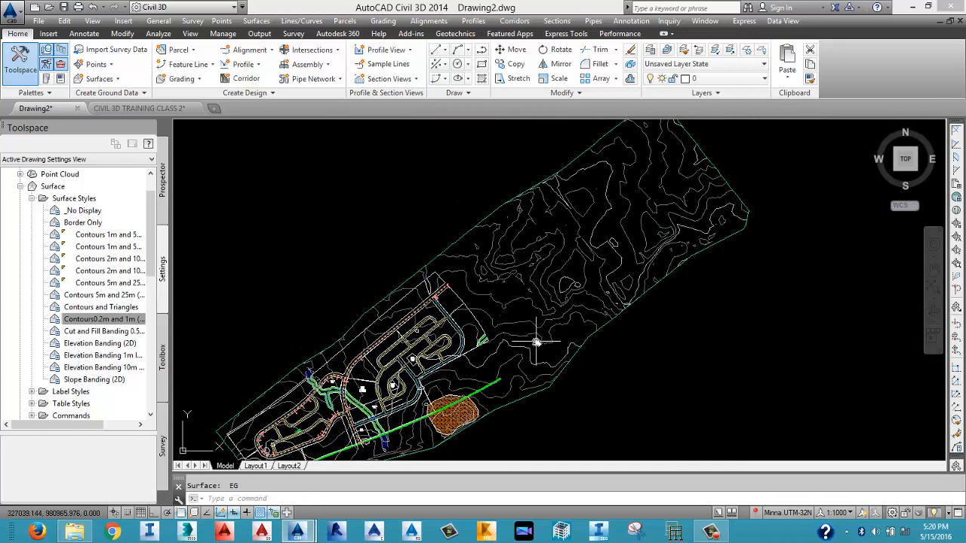
mouse_move(536, 342)
middle_click_drag(493, 379, 504, 294)
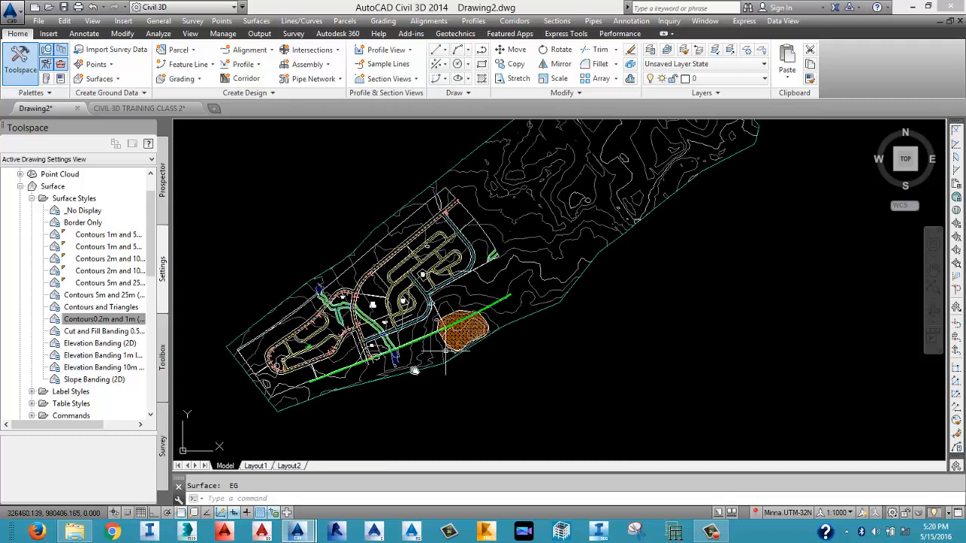
Review the surface's contour label styles, including Existing Major Labels and Existing Minor Labels, without editing them.
left_click(31, 198)
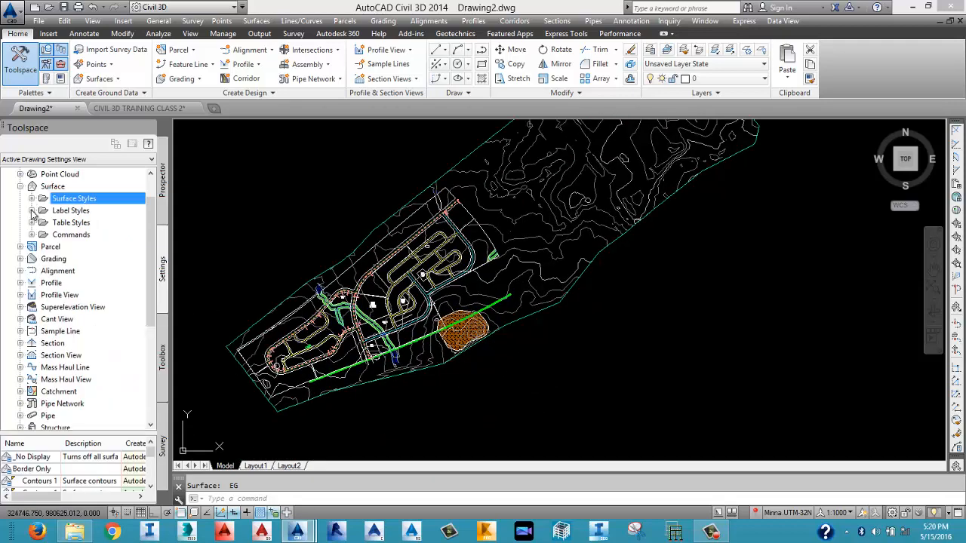
left_click(32, 211)
left_click(44, 223)
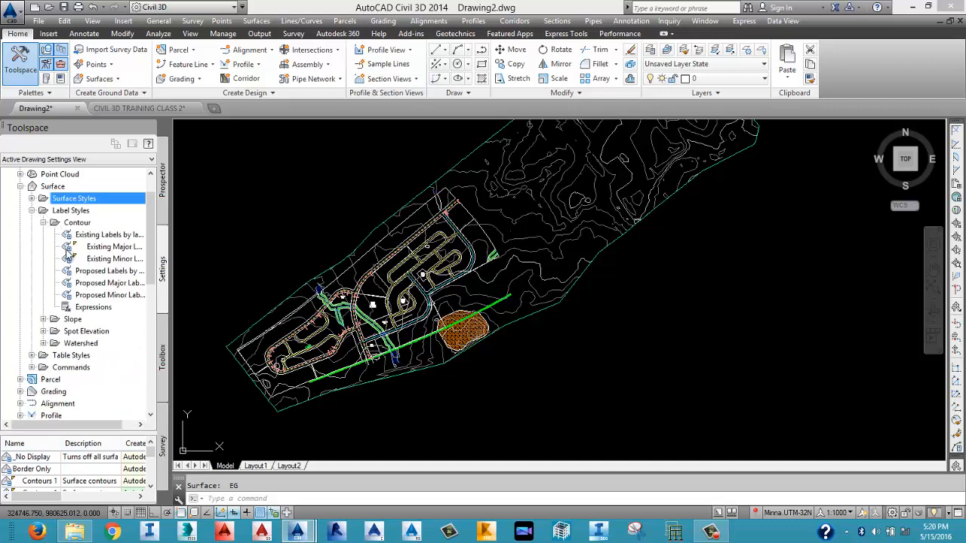
left_click_drag(52, 426, 71, 428)
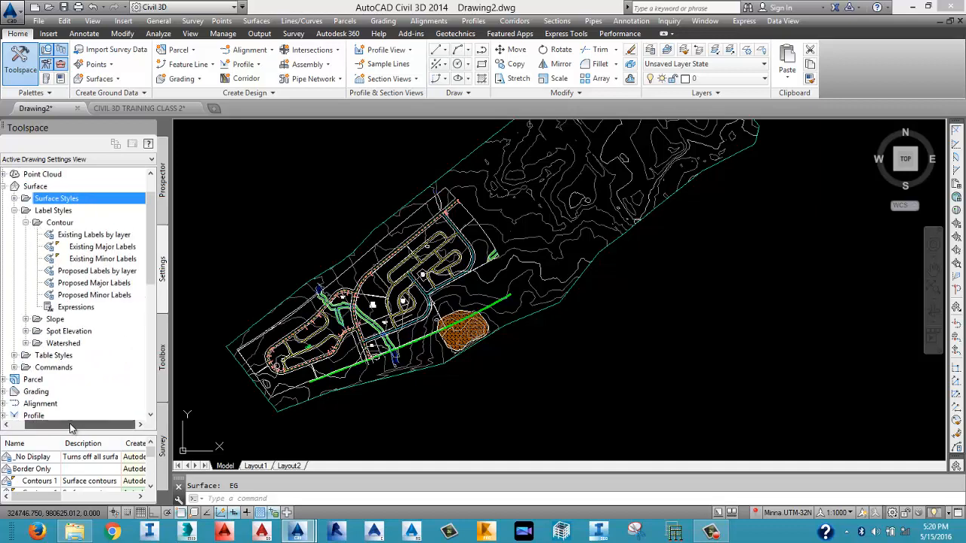
left_click(83, 251)
right_click(82, 248)
left_click(80, 261)
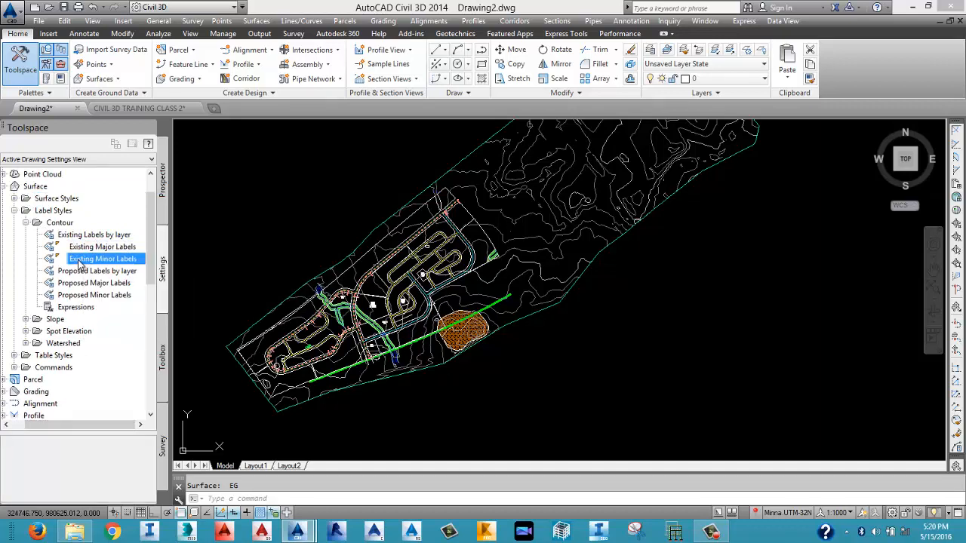
right_click(81, 261)
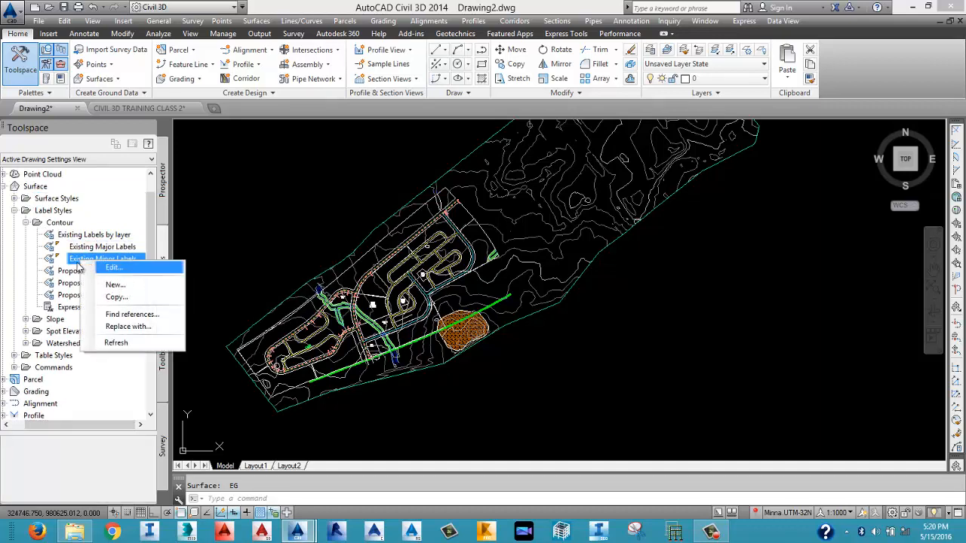
left_click(245, 222)
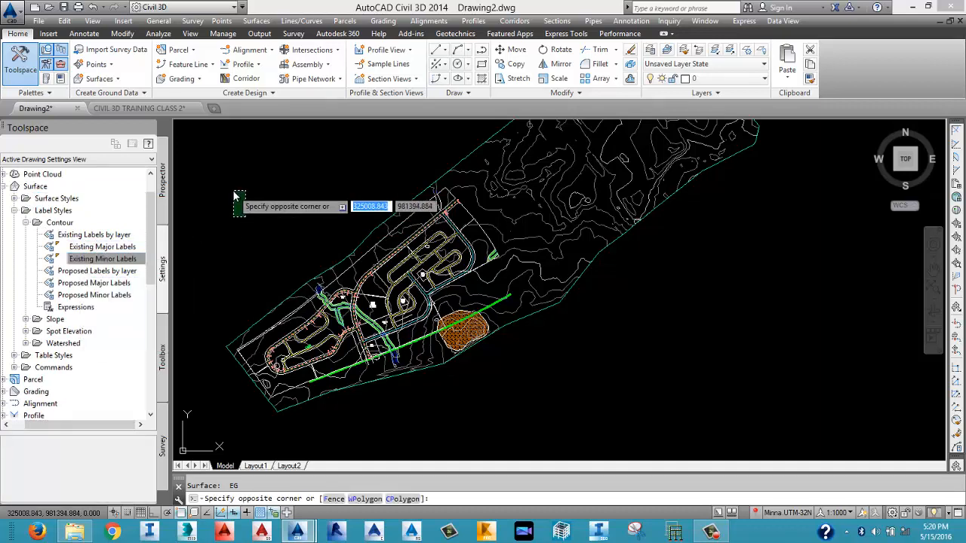
left_click(27, 223)
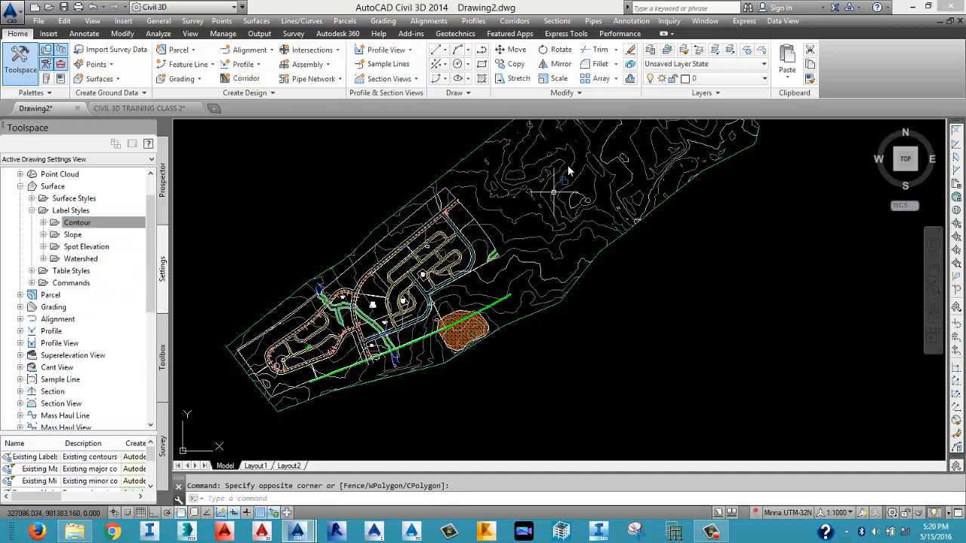
Add Contour - Multiple at Interval labels to the EG surface along a line spanning it from northeast to southwest, at a 50 interval along the contours.
scroll(507, 311, "up", 6)
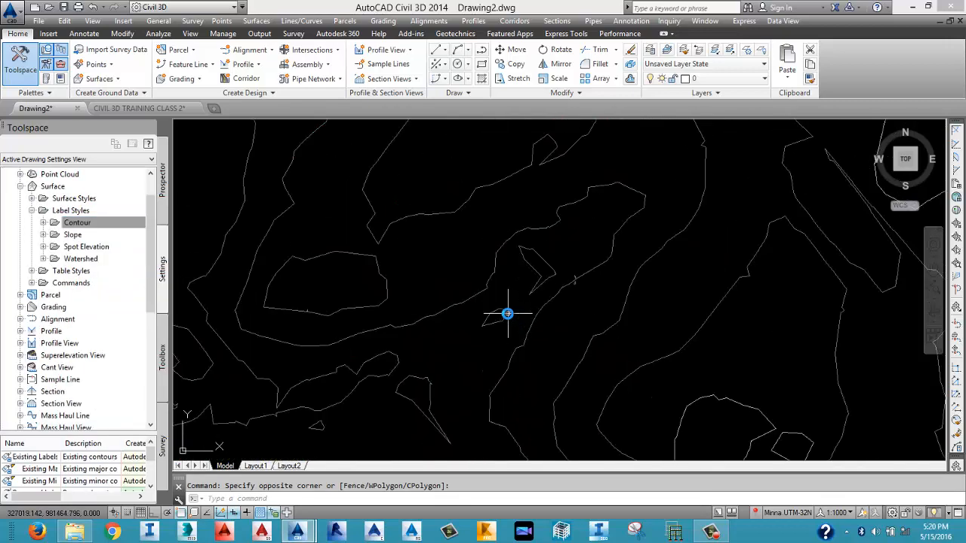
scroll(507, 313, "down", 8)
scroll(595, 254, "up", 5)
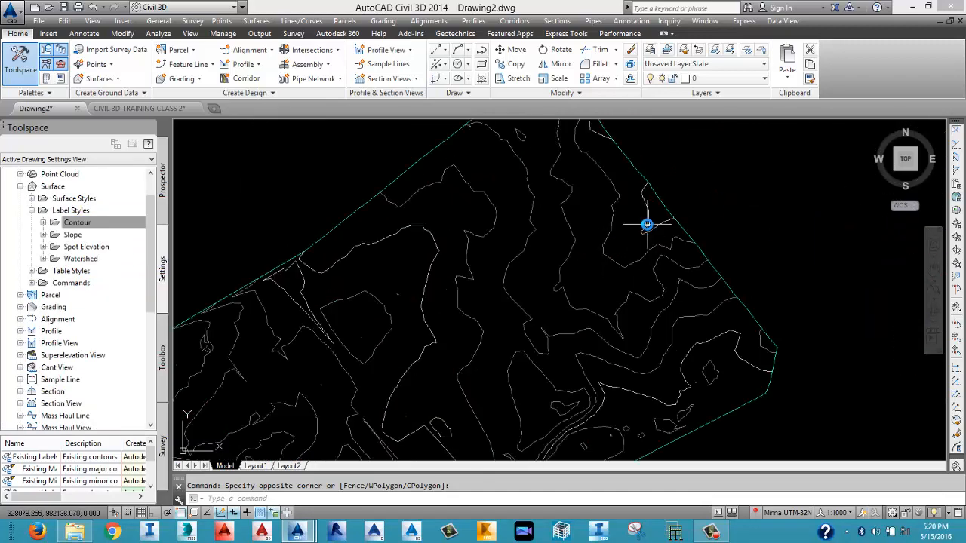
scroll(649, 219, "up", 3)
scroll(636, 196, "down", 10)
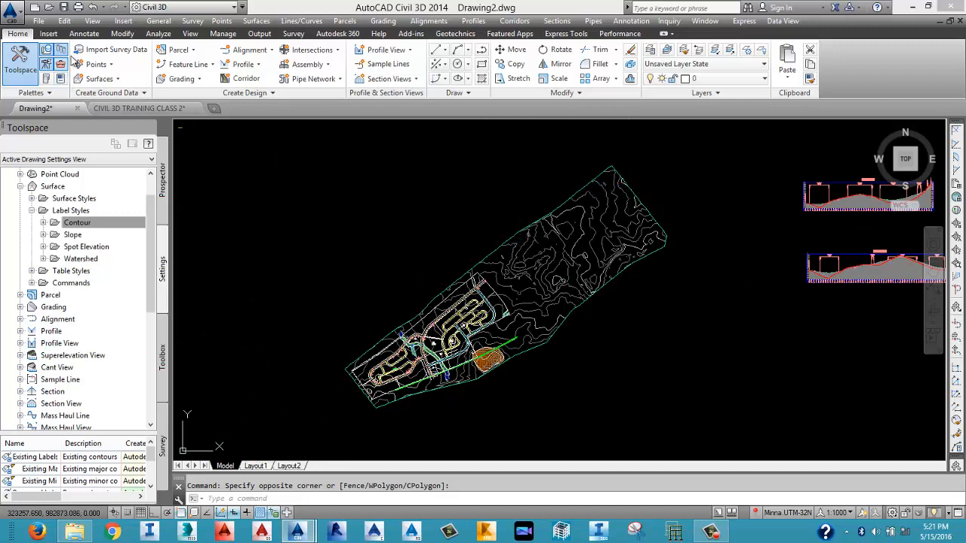
left_click(84, 33)
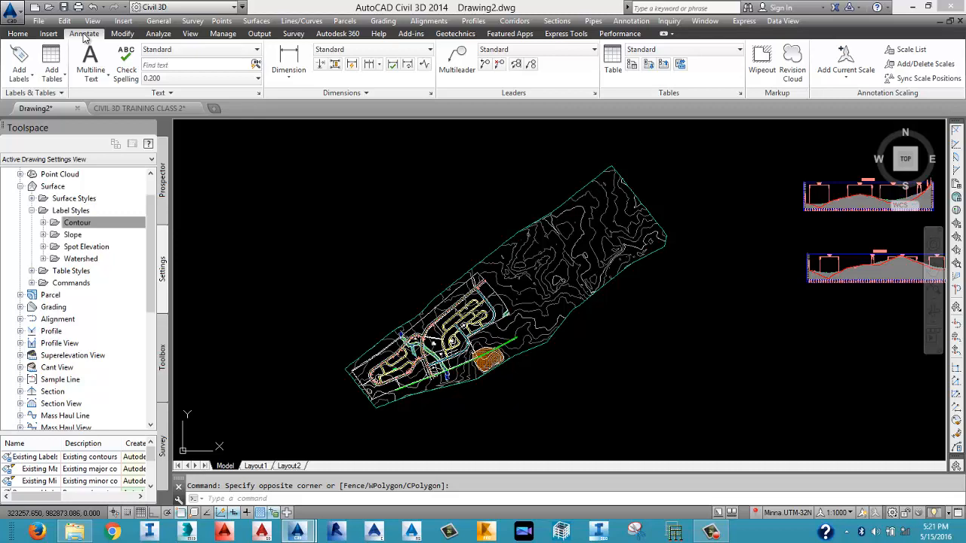
left_click(34, 79)
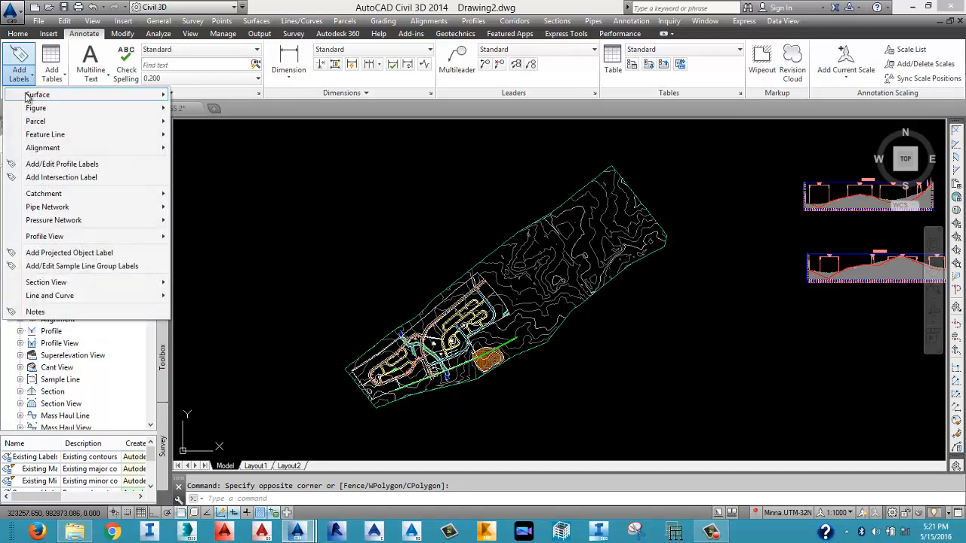
mouse_move(29, 95)
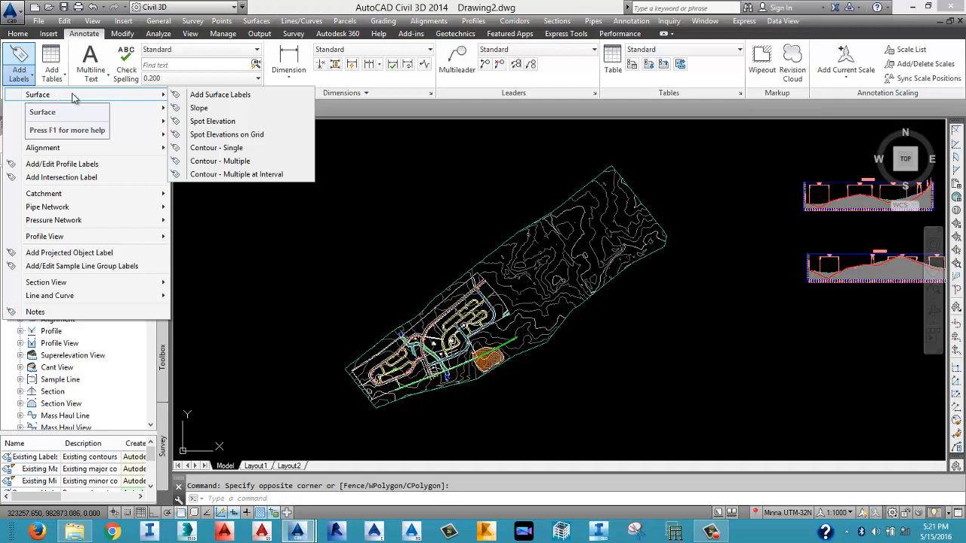
left_click(243, 178)
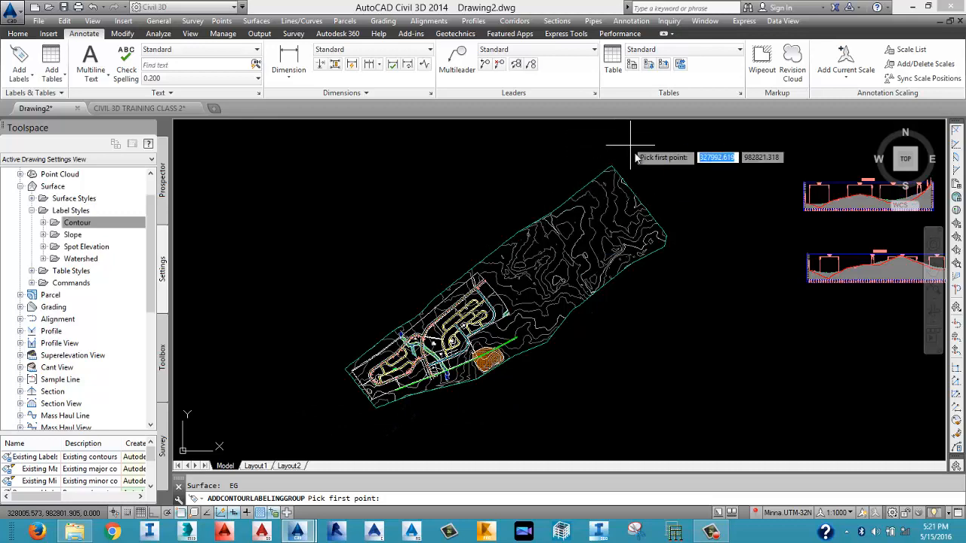
left_click(670, 167)
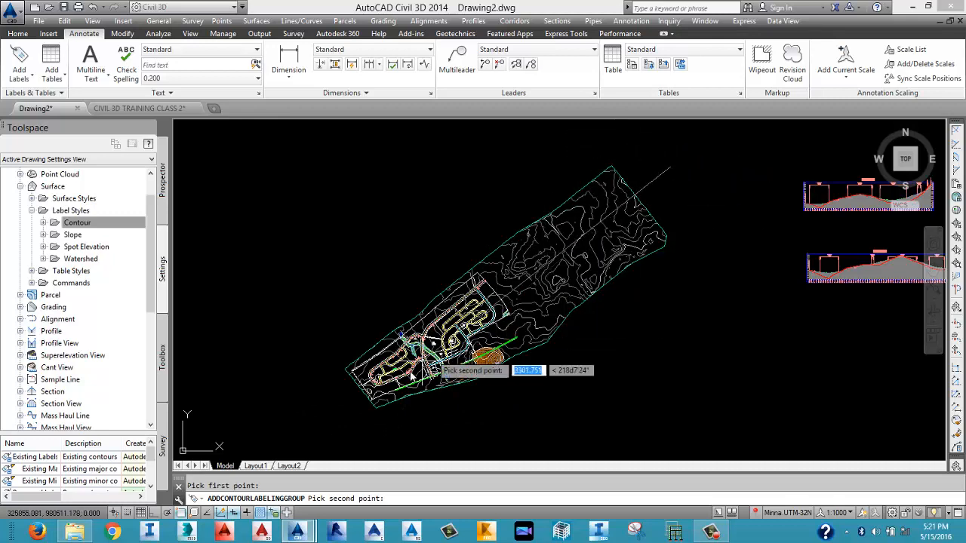
left_click(311, 436)
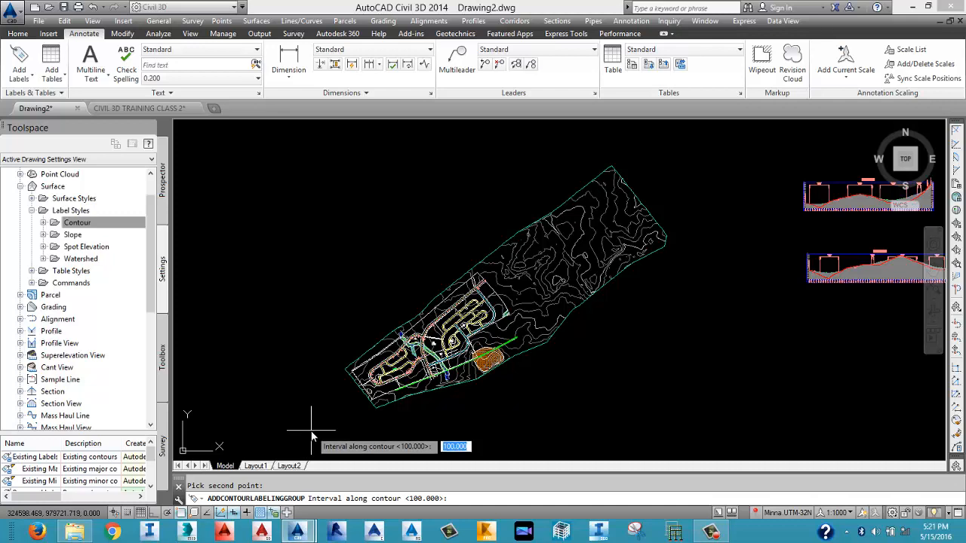
type("50")
key("Return")
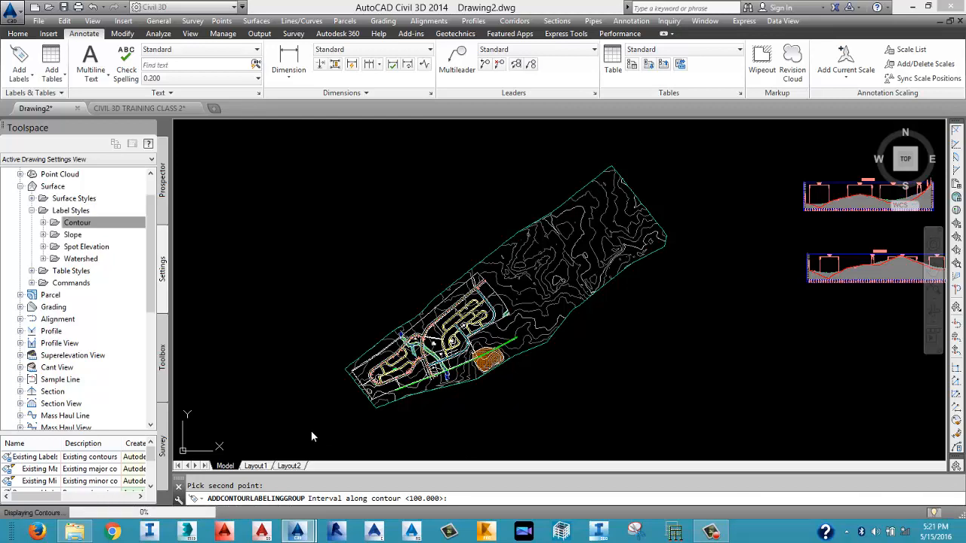
type("50")
key("Return")
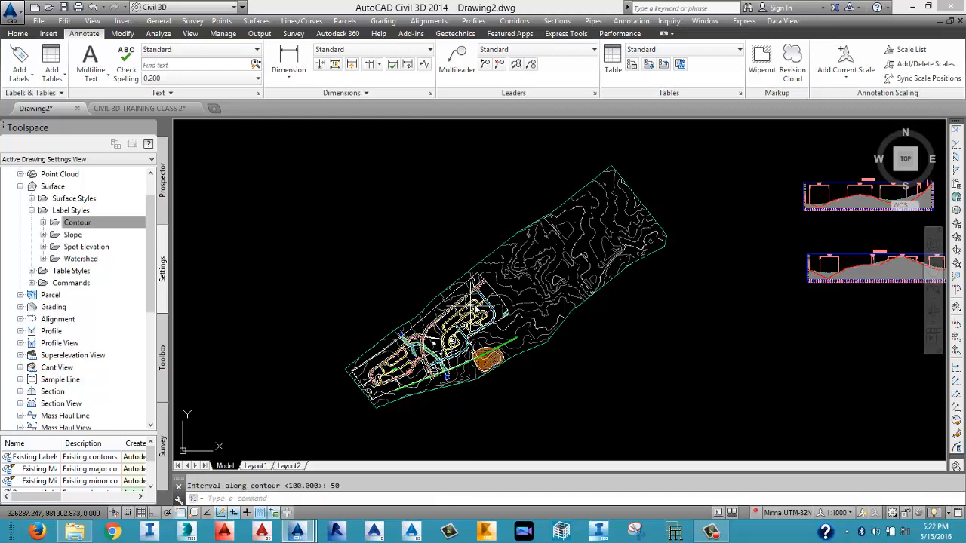
Inspect the elevation labels placed along the EG surface's contours, both close up and across the whole site.
scroll(492, 298, "up", 5)
scroll(493, 298, "up", 4)
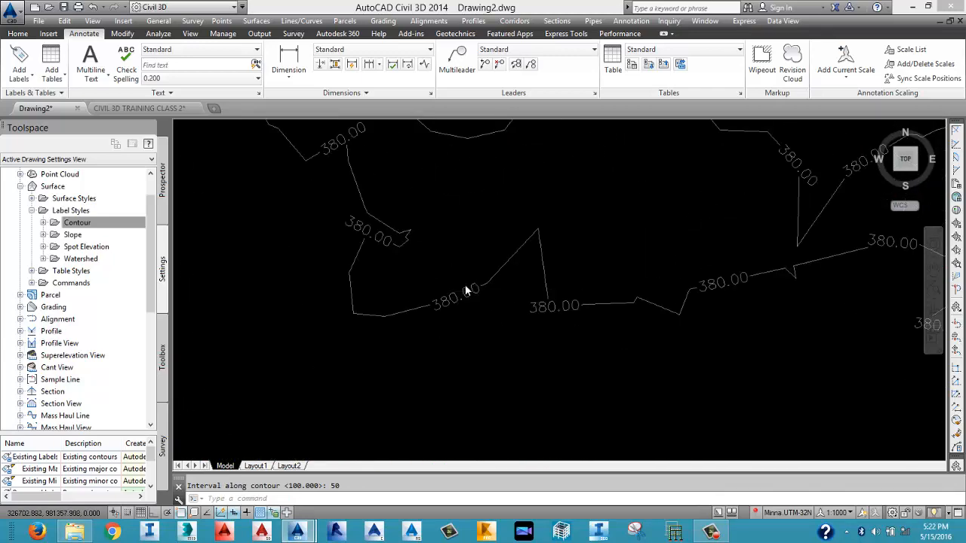
scroll(439, 281, "down", 3)
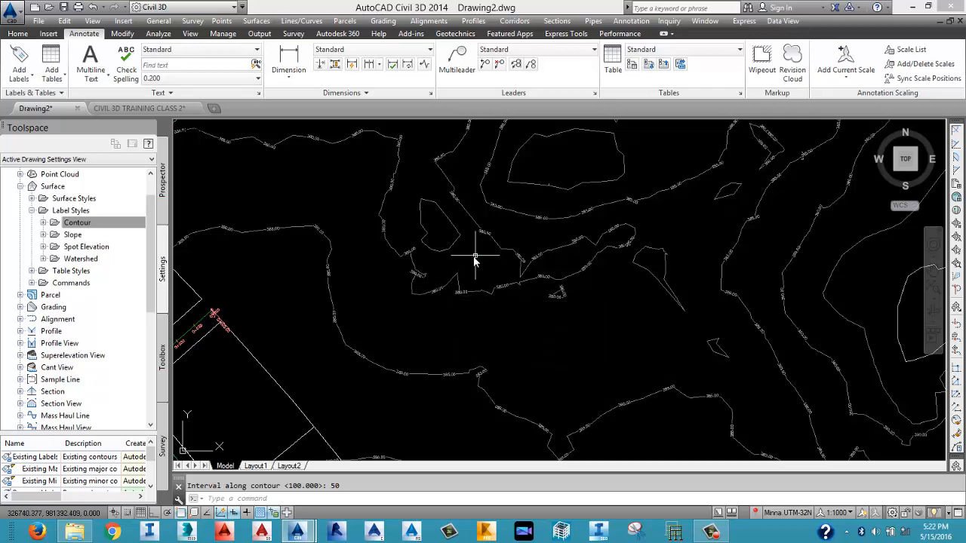
scroll(476, 258, "down", 5)
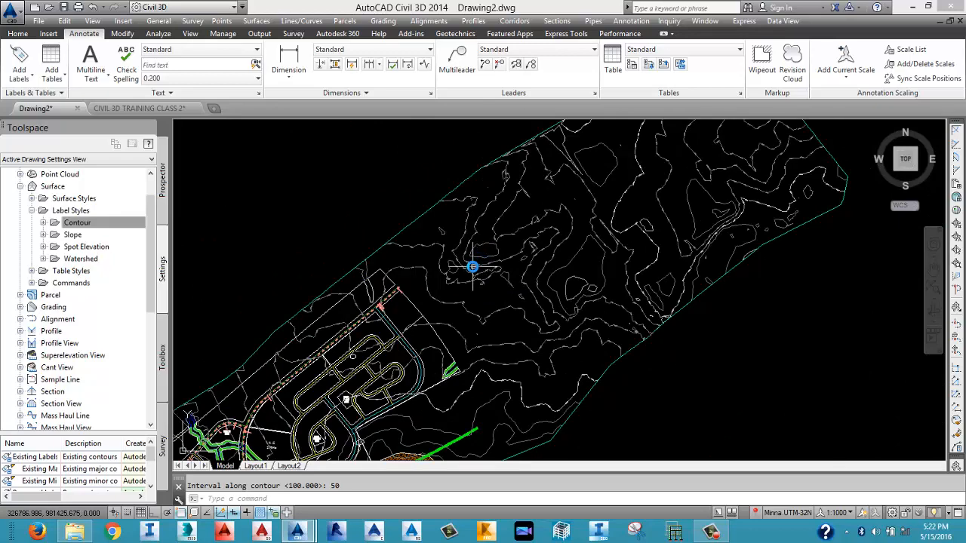
scroll(469, 271, "down", 5)
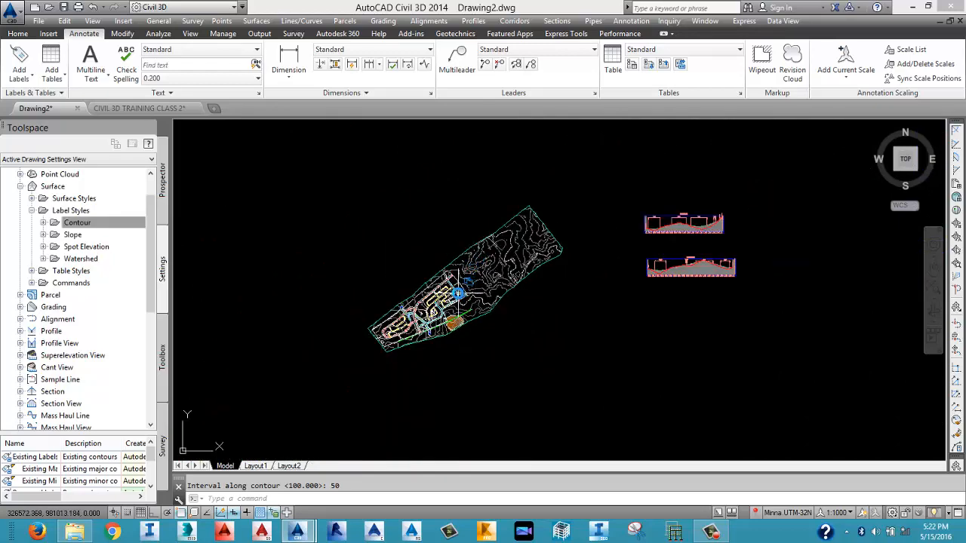
scroll(444, 302, "up", 8)
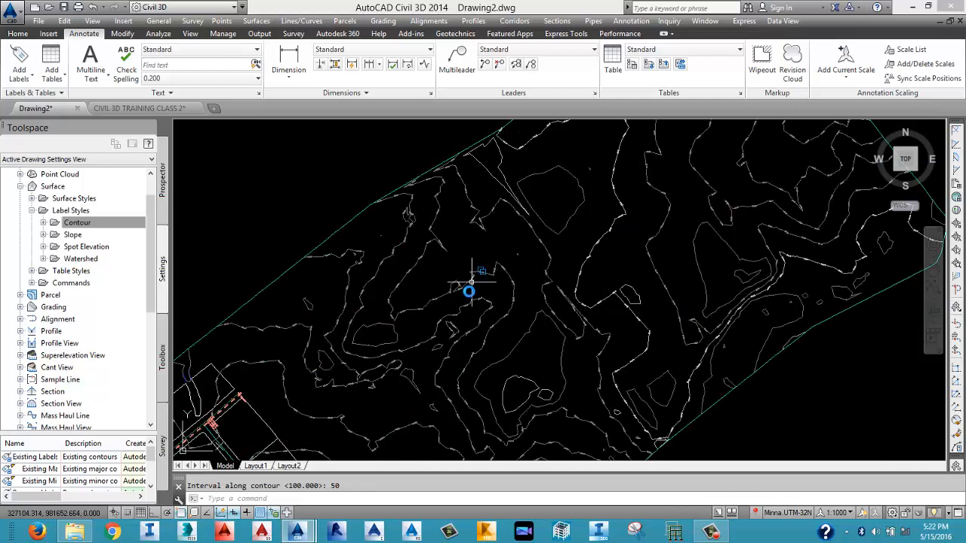
scroll(459, 285, "down", 2)
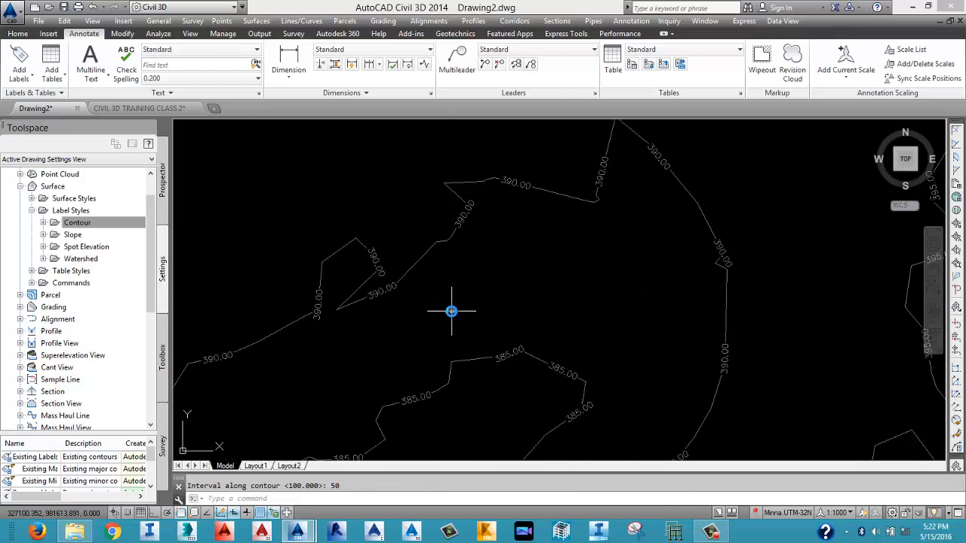
Set the Surface Elevation text height to 5 mm in the Existing Major Labels contour label style.
middle_click_drag(518, 200, 478, 282)
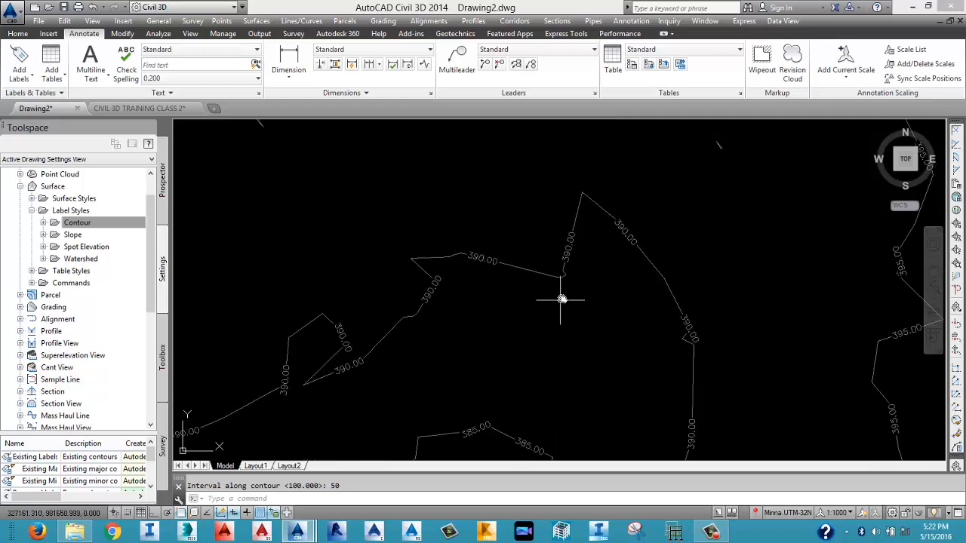
scroll(674, 326, "down", 6)
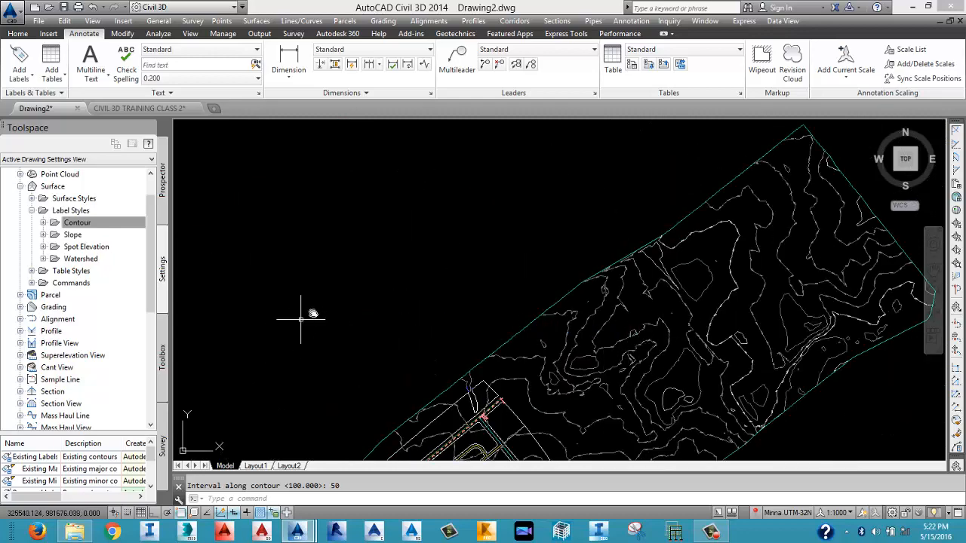
middle_click_drag(315, 311, 351, 269)
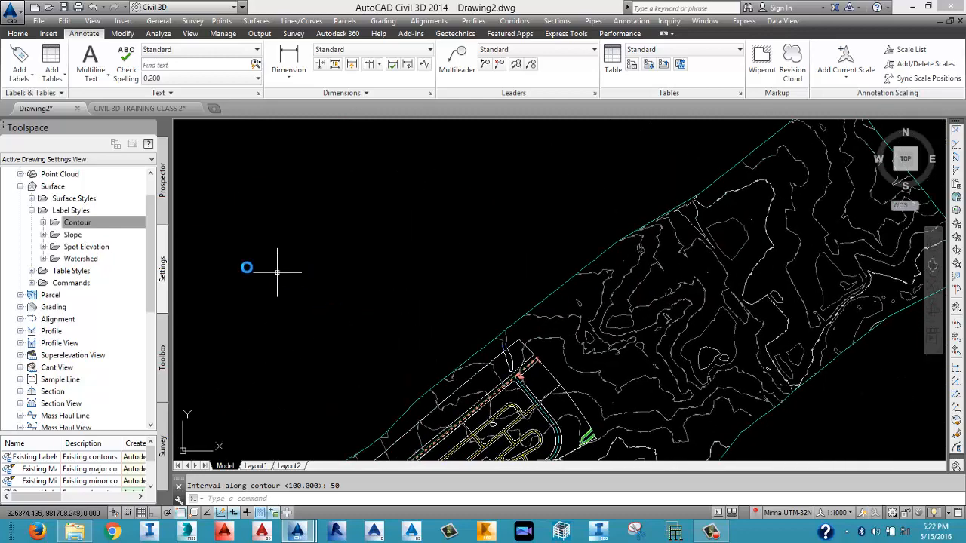
left_click(43, 223)
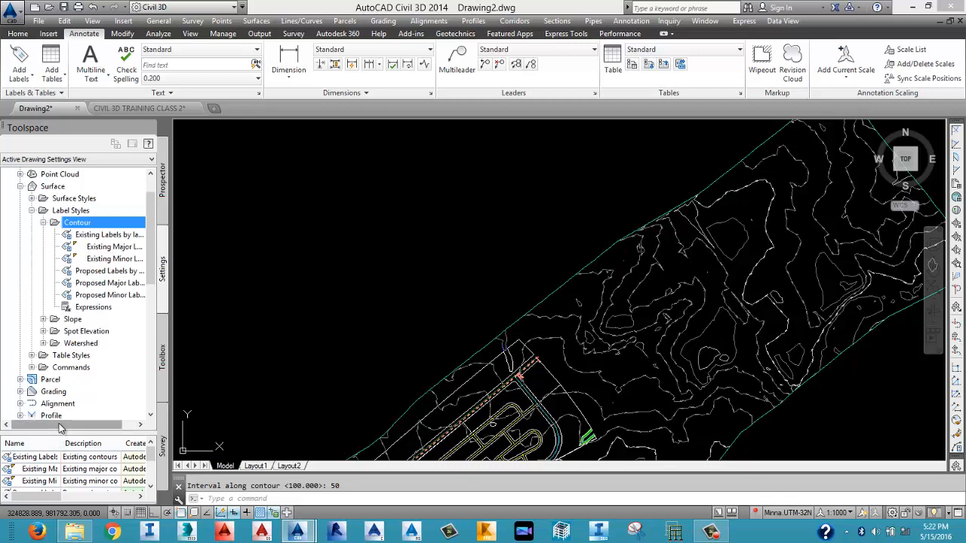
left_click_drag(66, 425, 79, 424)
right_click(99, 247)
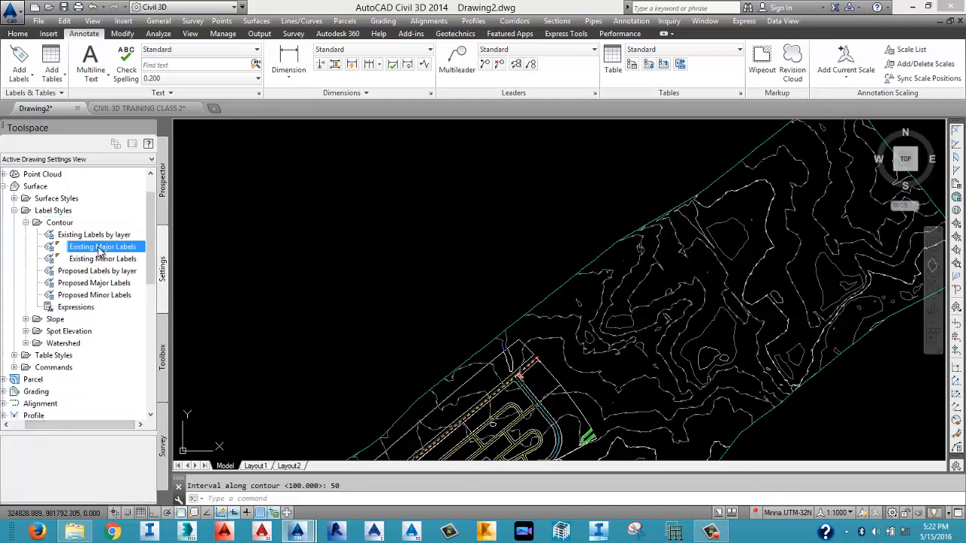
left_click(130, 255)
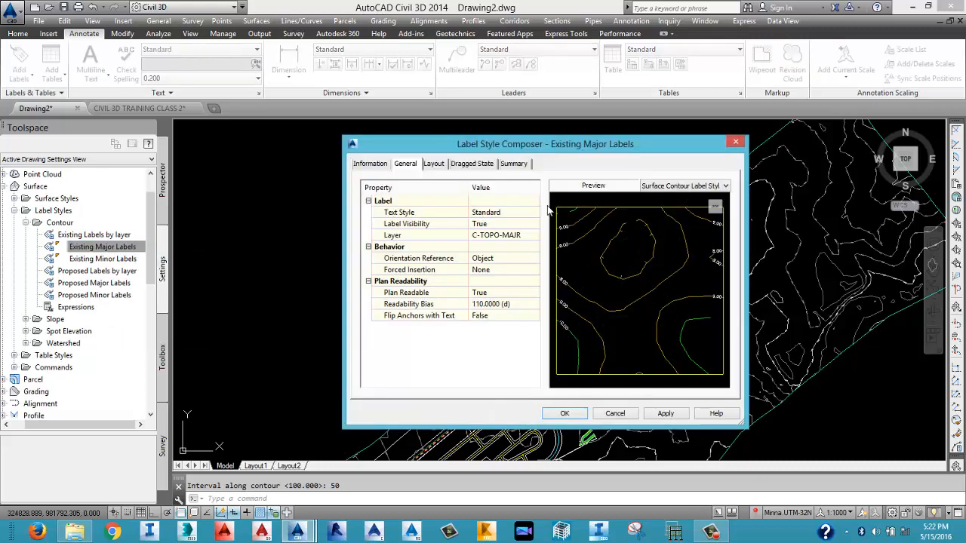
left_click_drag(583, 149, 263, 97)
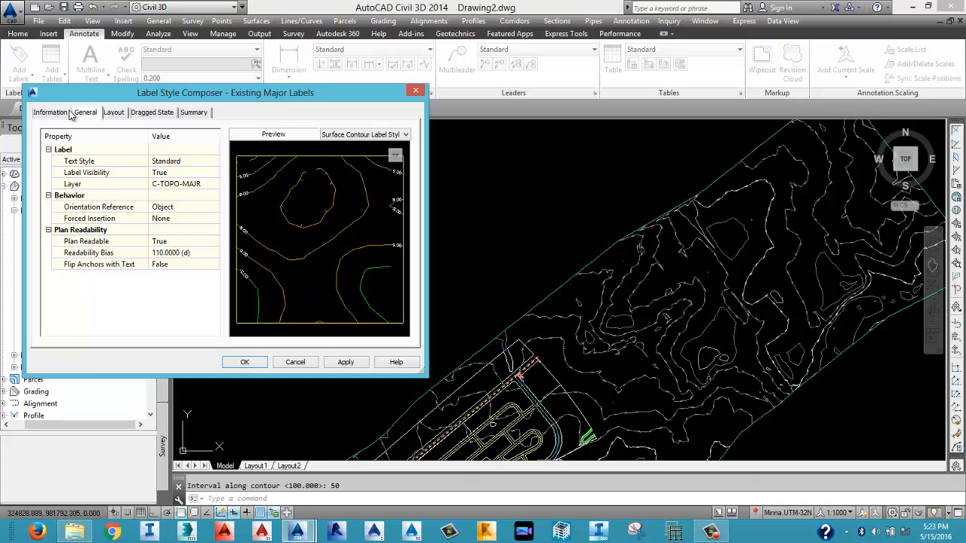
left_click(115, 112)
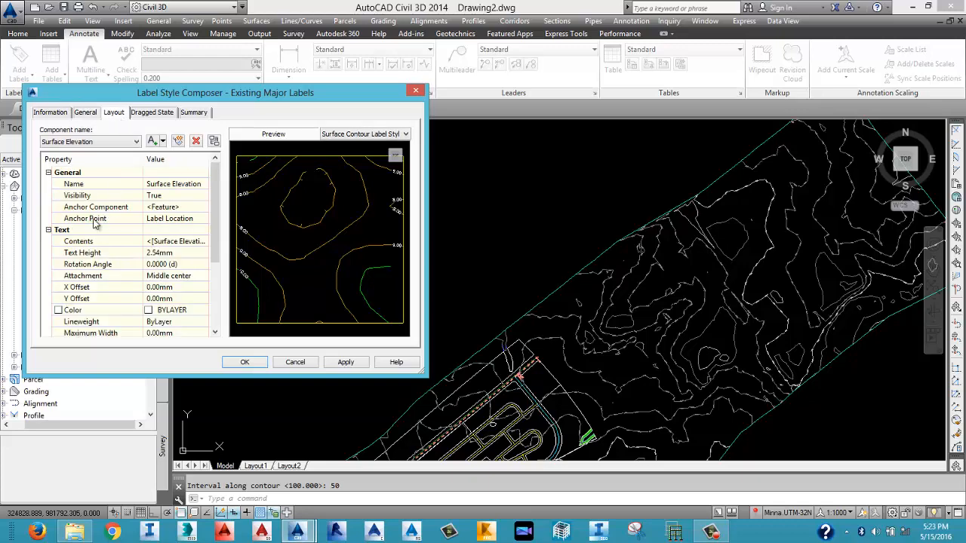
left_click(173, 253)
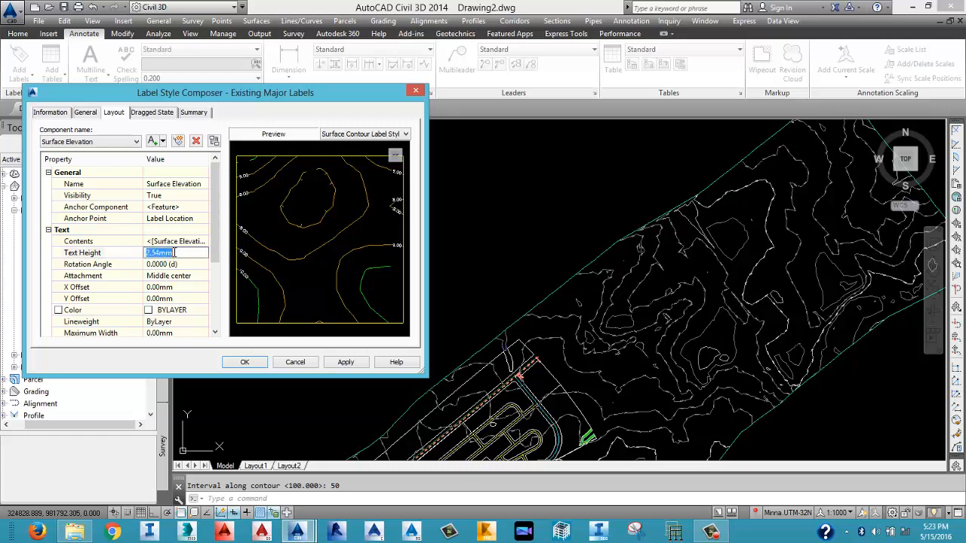
type("5")
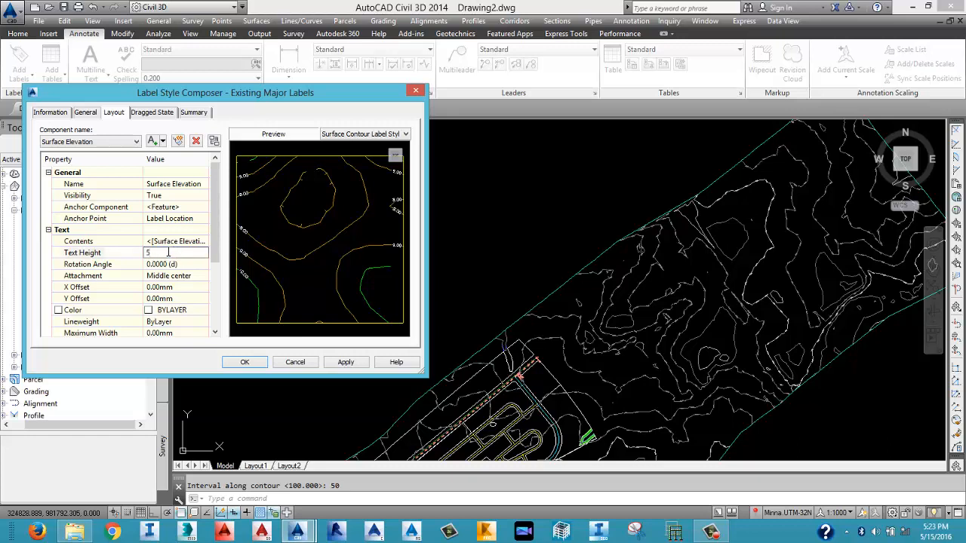
Format the Existing Major Labels style's elevation contents in bold Andalus and apply the style changes.
left_click(172, 242)
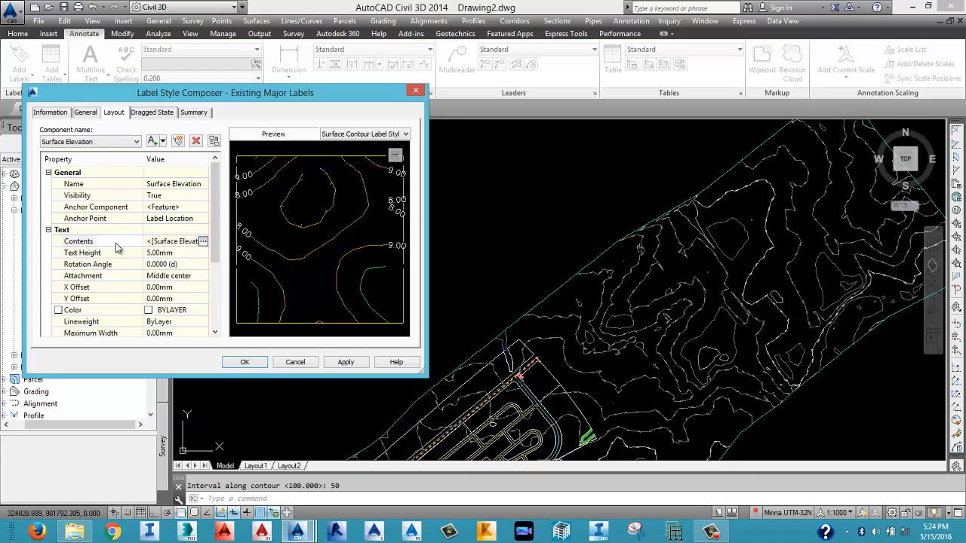
left_click(202, 243)
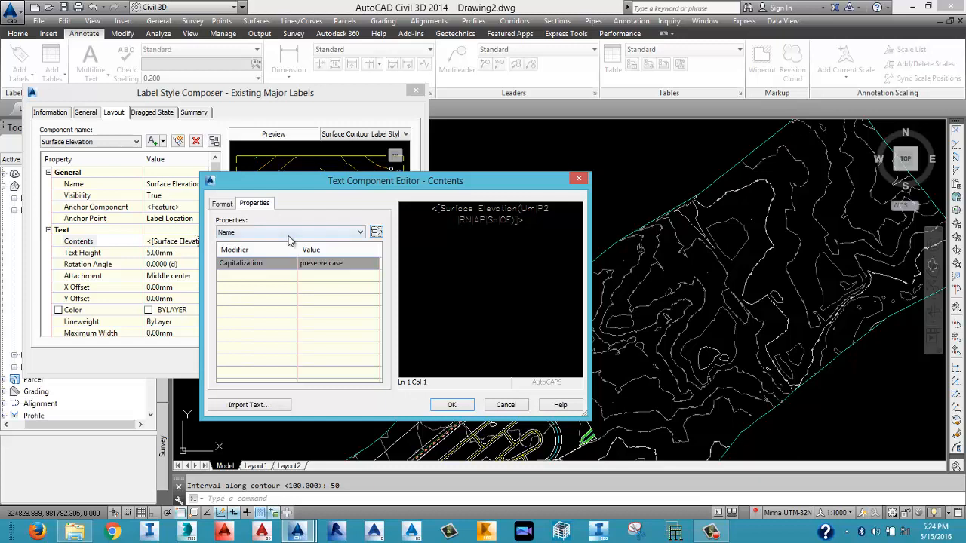
left_click(528, 223)
left_click_drag(528, 223, 431, 208)
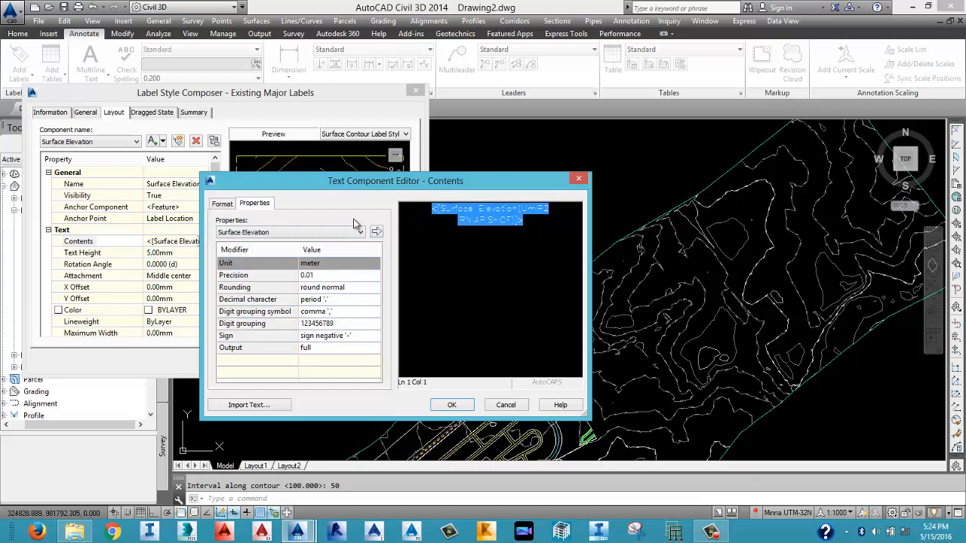
left_click(224, 205)
left_click(254, 280)
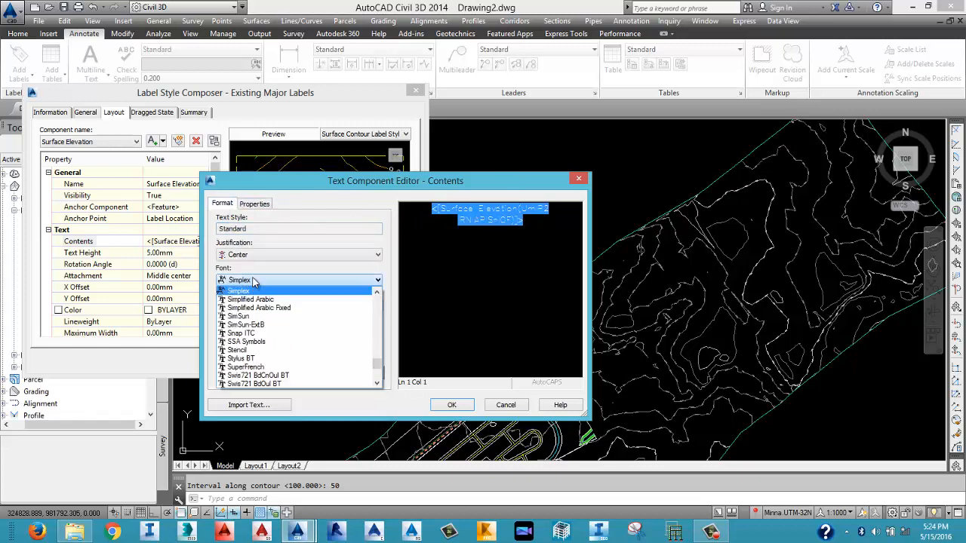
type("an")
left_click(249, 293)
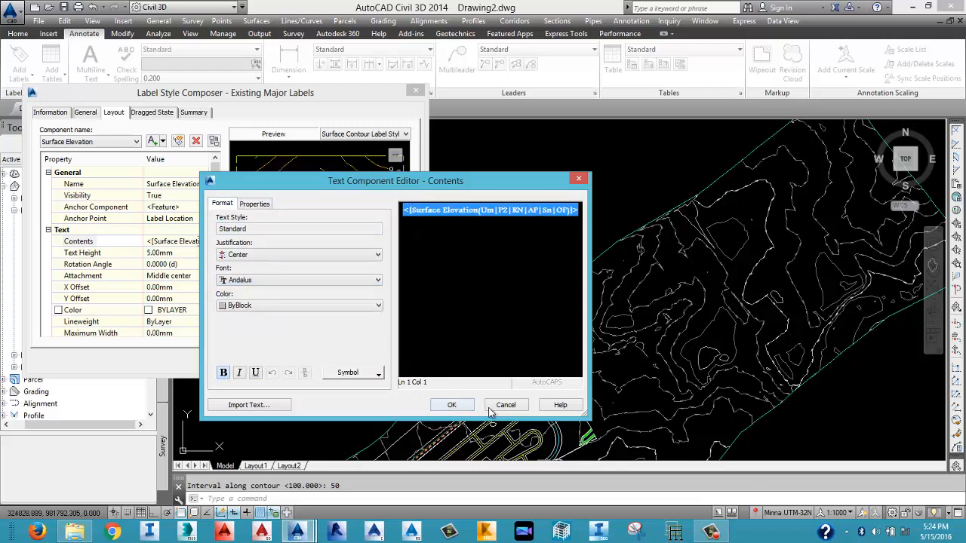
left_click(453, 405)
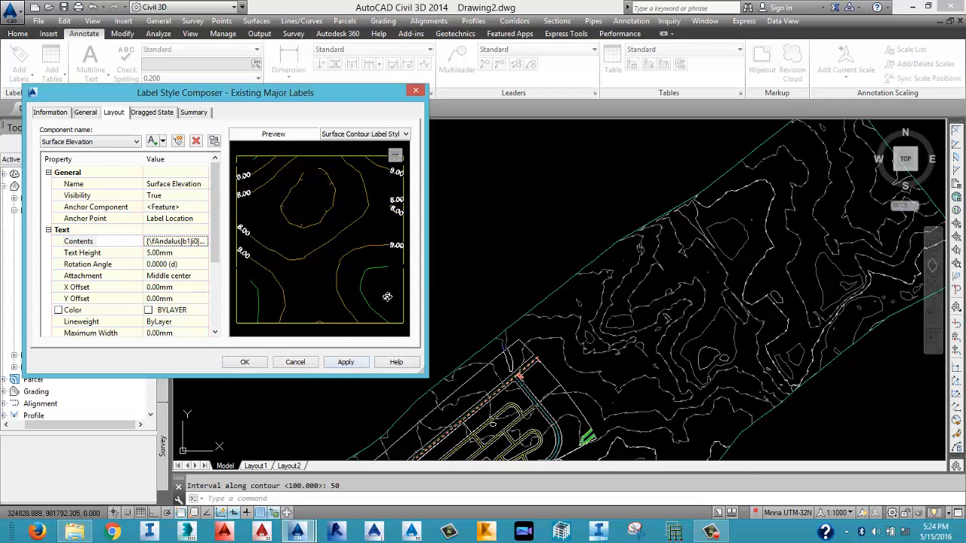
left_click(338, 363)
left_click(247, 362)
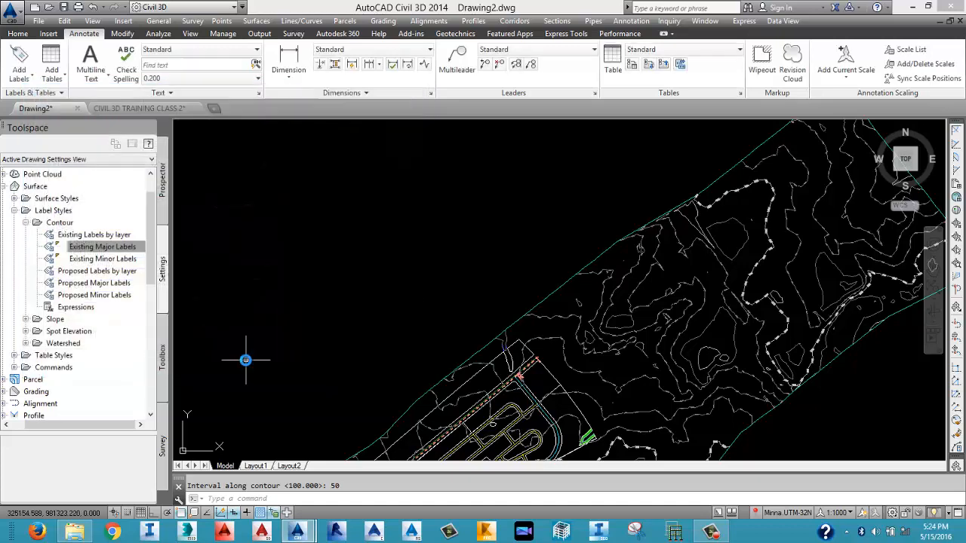
Set the Surface Elevation text height to 5 mm in the Existing Minor Labels contour label style.
right_click(97, 260)
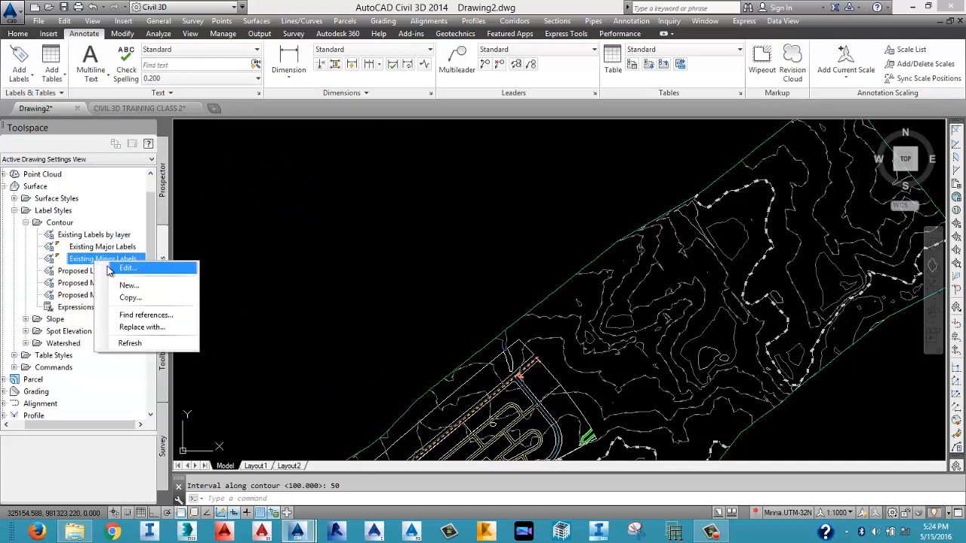
left_click(122, 284)
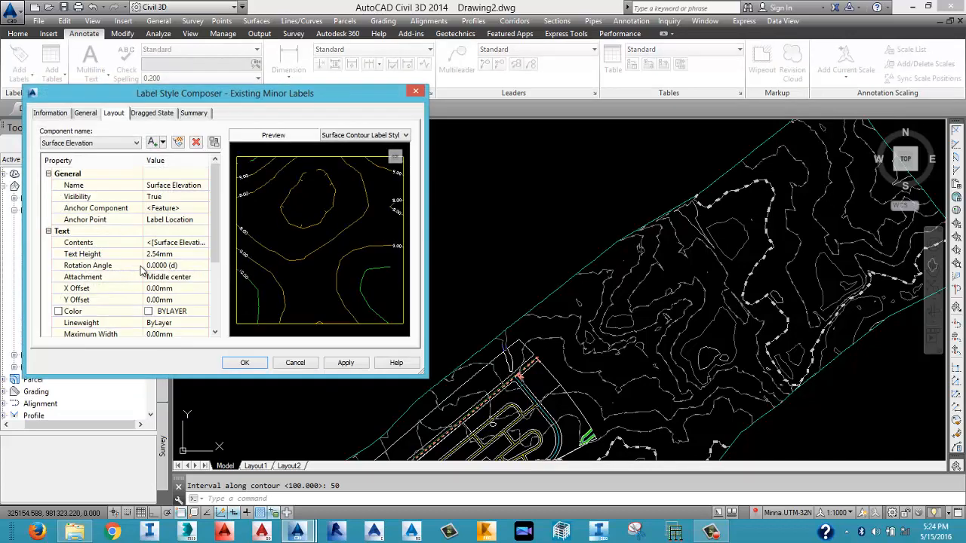
left_click(160, 257)
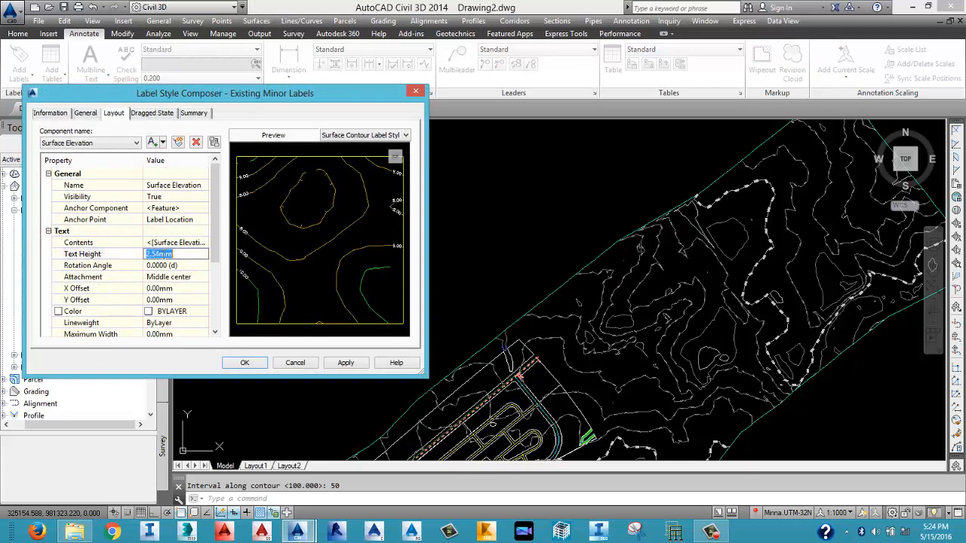
type("5")
Format the Existing Minor Labels style's elevation contents in bold Andalus and apply the style changes.
left_click(189, 242)
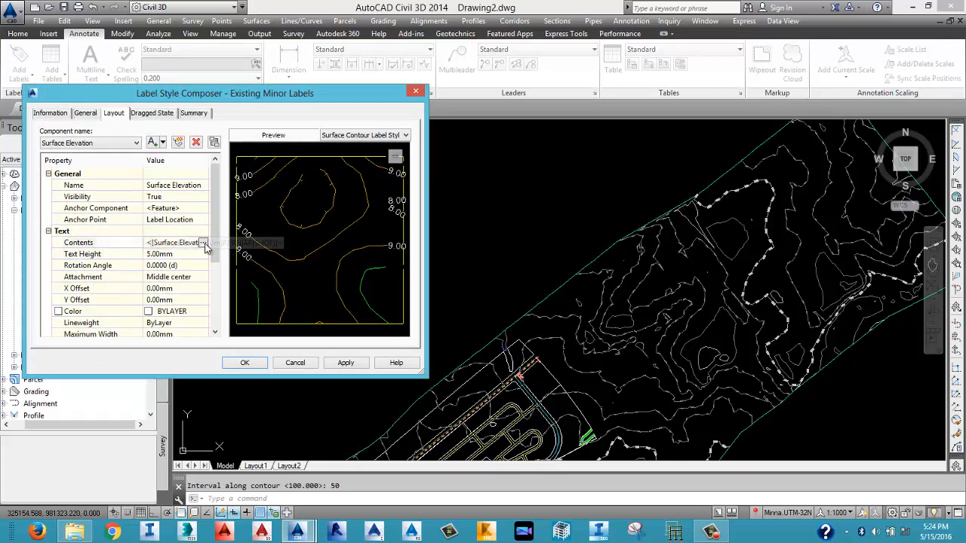
left_click(202, 242)
left_click(439, 209)
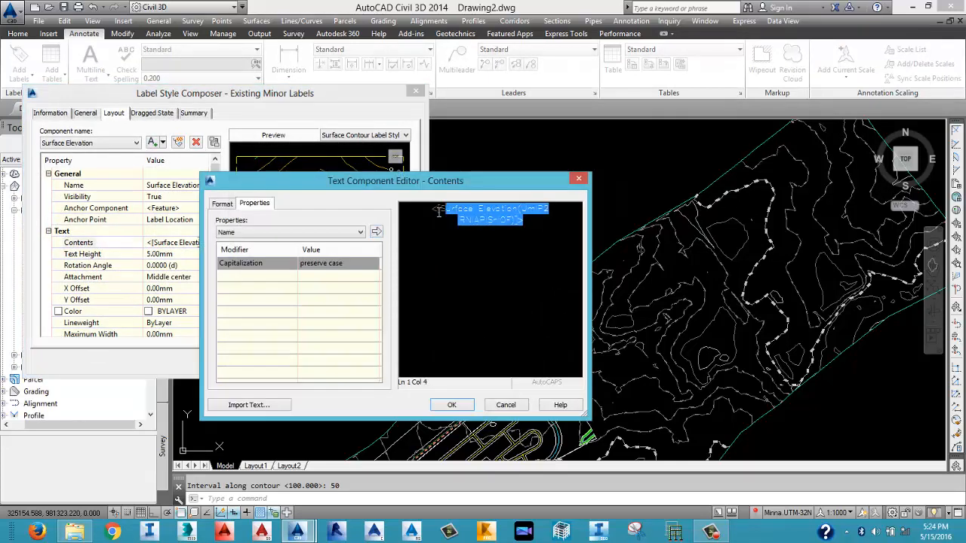
left_click(224, 204)
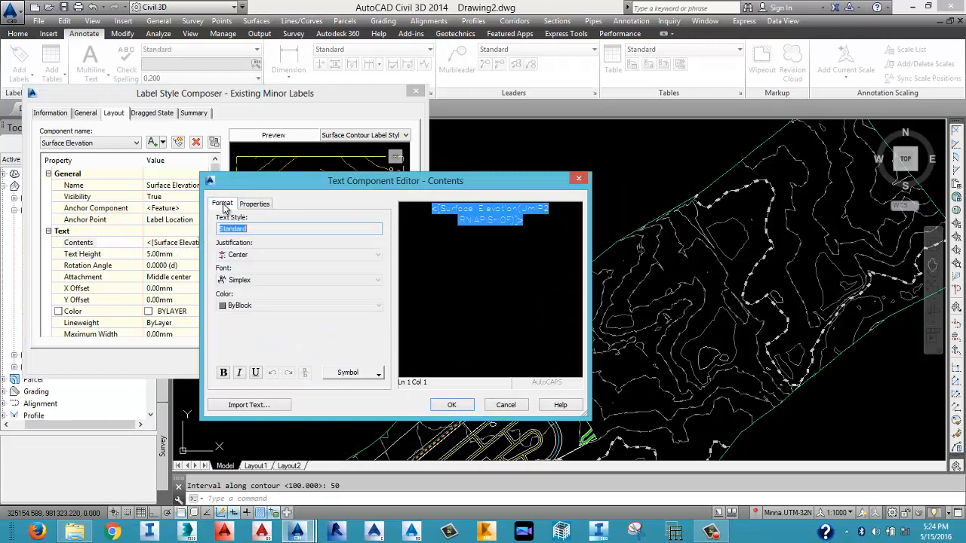
left_click(250, 280)
type("an")
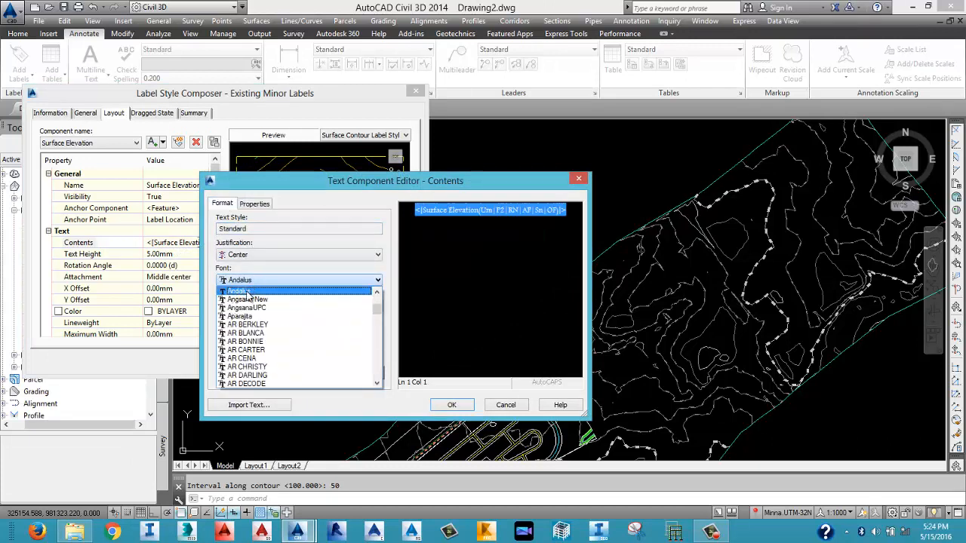
left_click(245, 292)
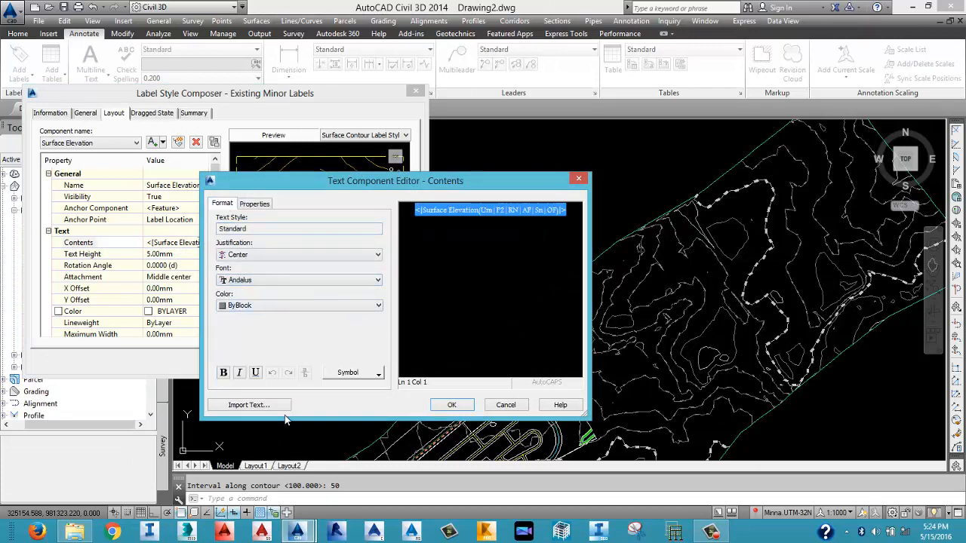
left_click(223, 373)
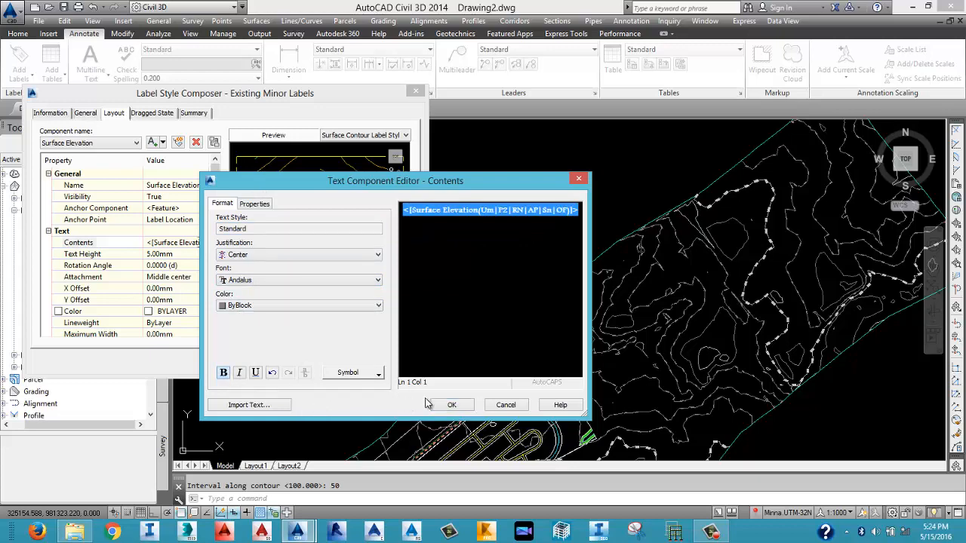
left_click(451, 405)
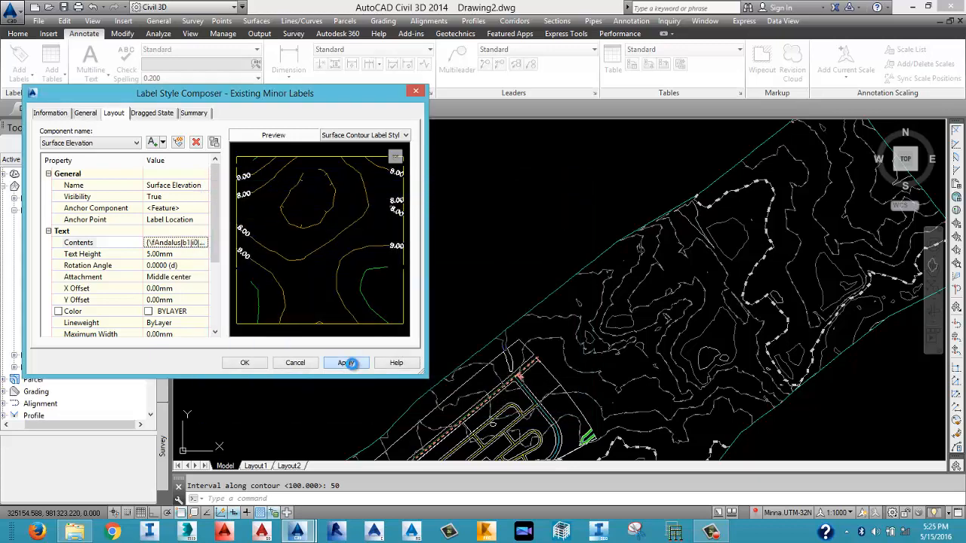
left_click(345, 362)
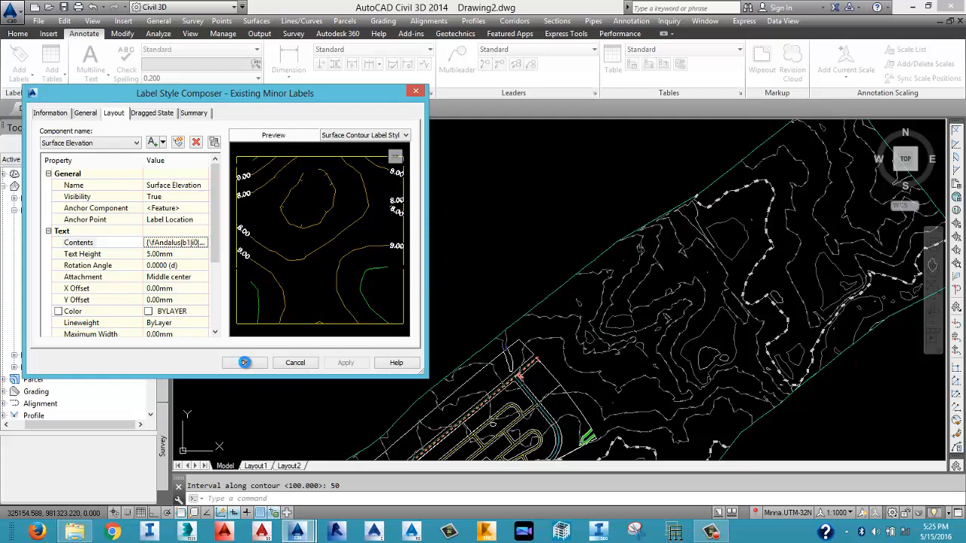
left_click(244, 362)
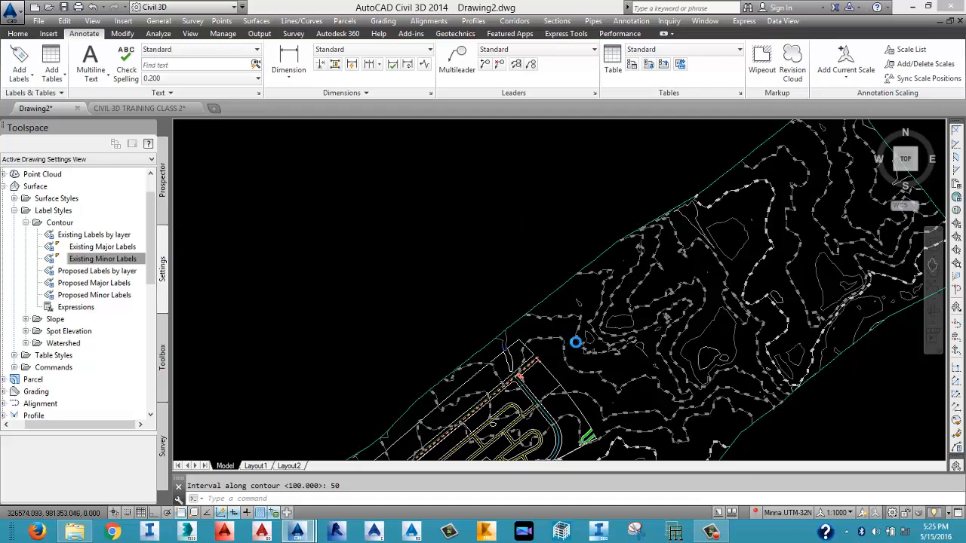
Inspect the restyled elevation labels on the EG surface's contours northeast of the road layout.
scroll(576, 340, "up", 2)
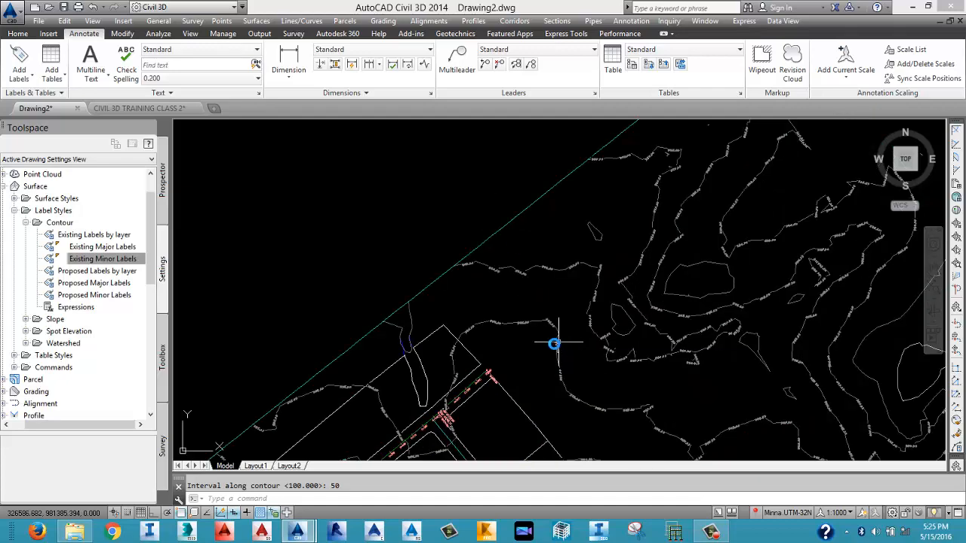
scroll(545, 293, "up", 2)
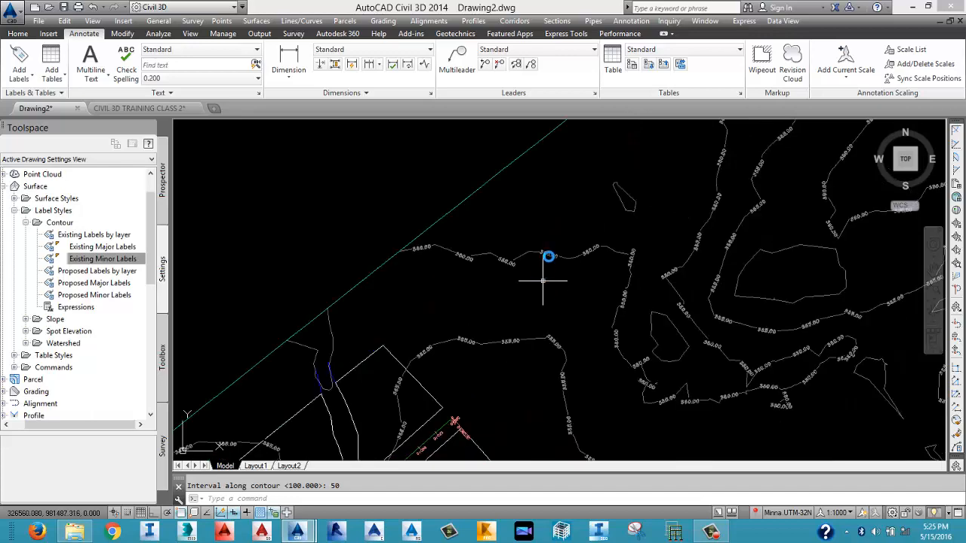
middle_click_drag(500, 266, 410, 272)
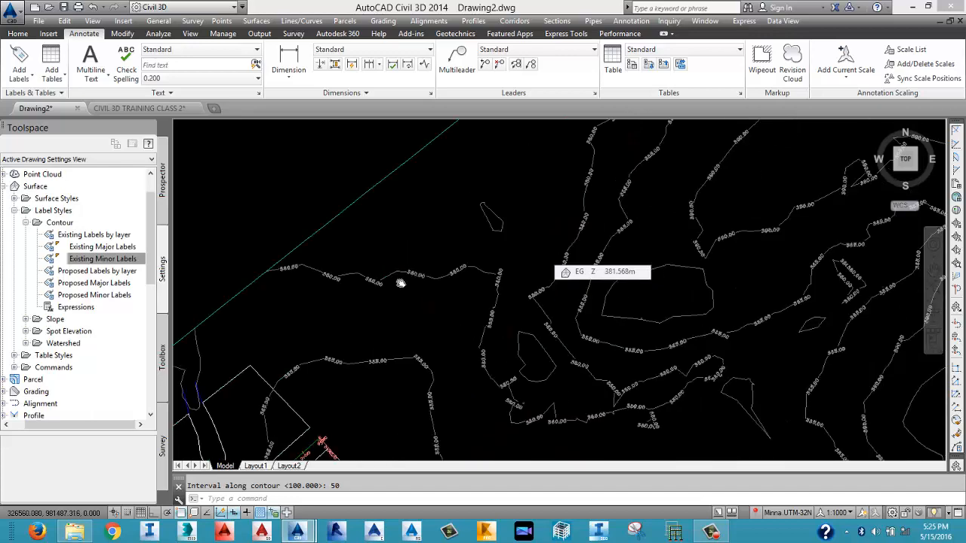
middle_click_drag(438, 251, 309, 315)
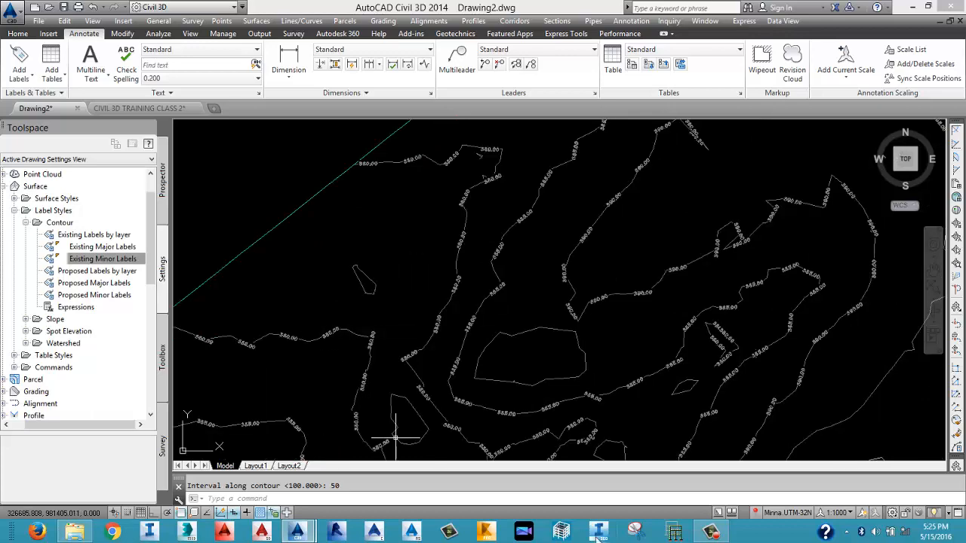
mouse_move(704, 532)
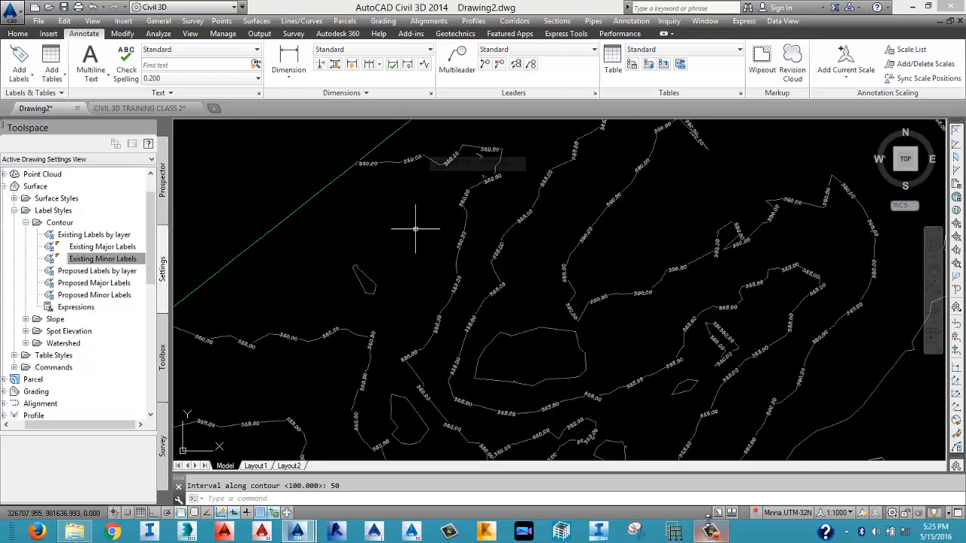
left_click(707, 533)
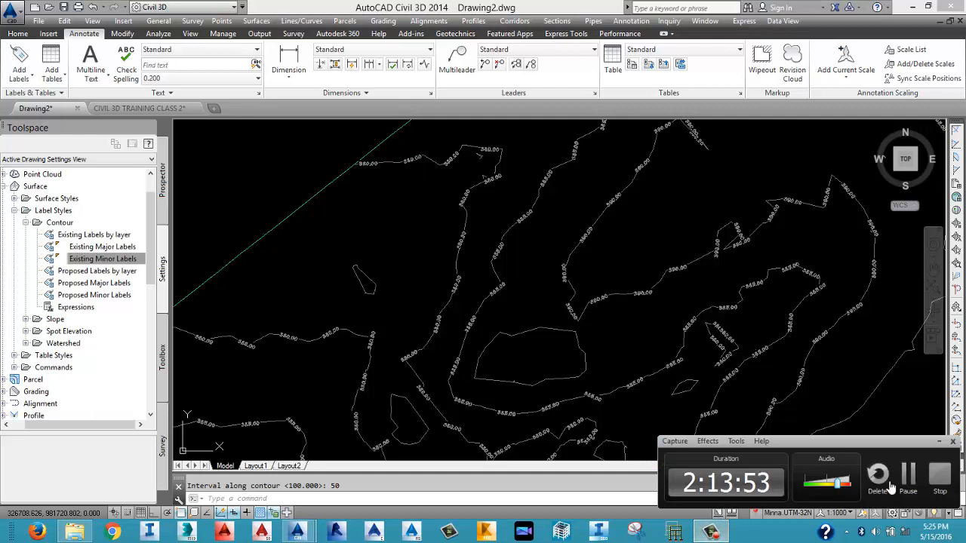